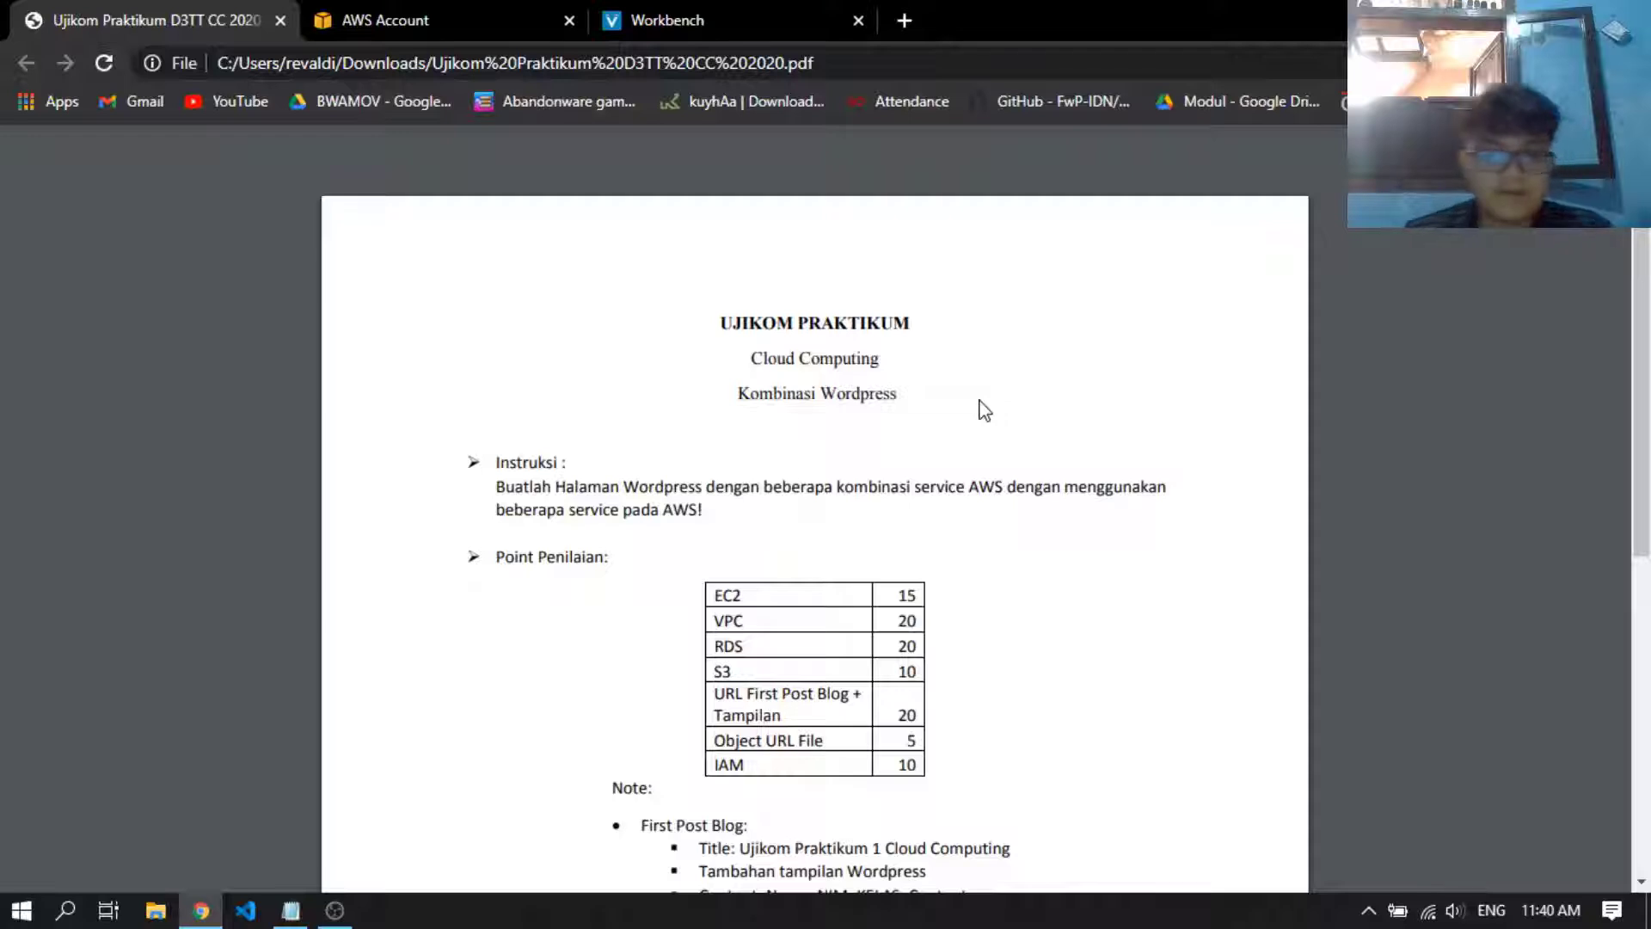
Read the instructions and the scoring table of AWS services in the Ujikom Praktikum PDF
scroll(986, 430, down, 1)
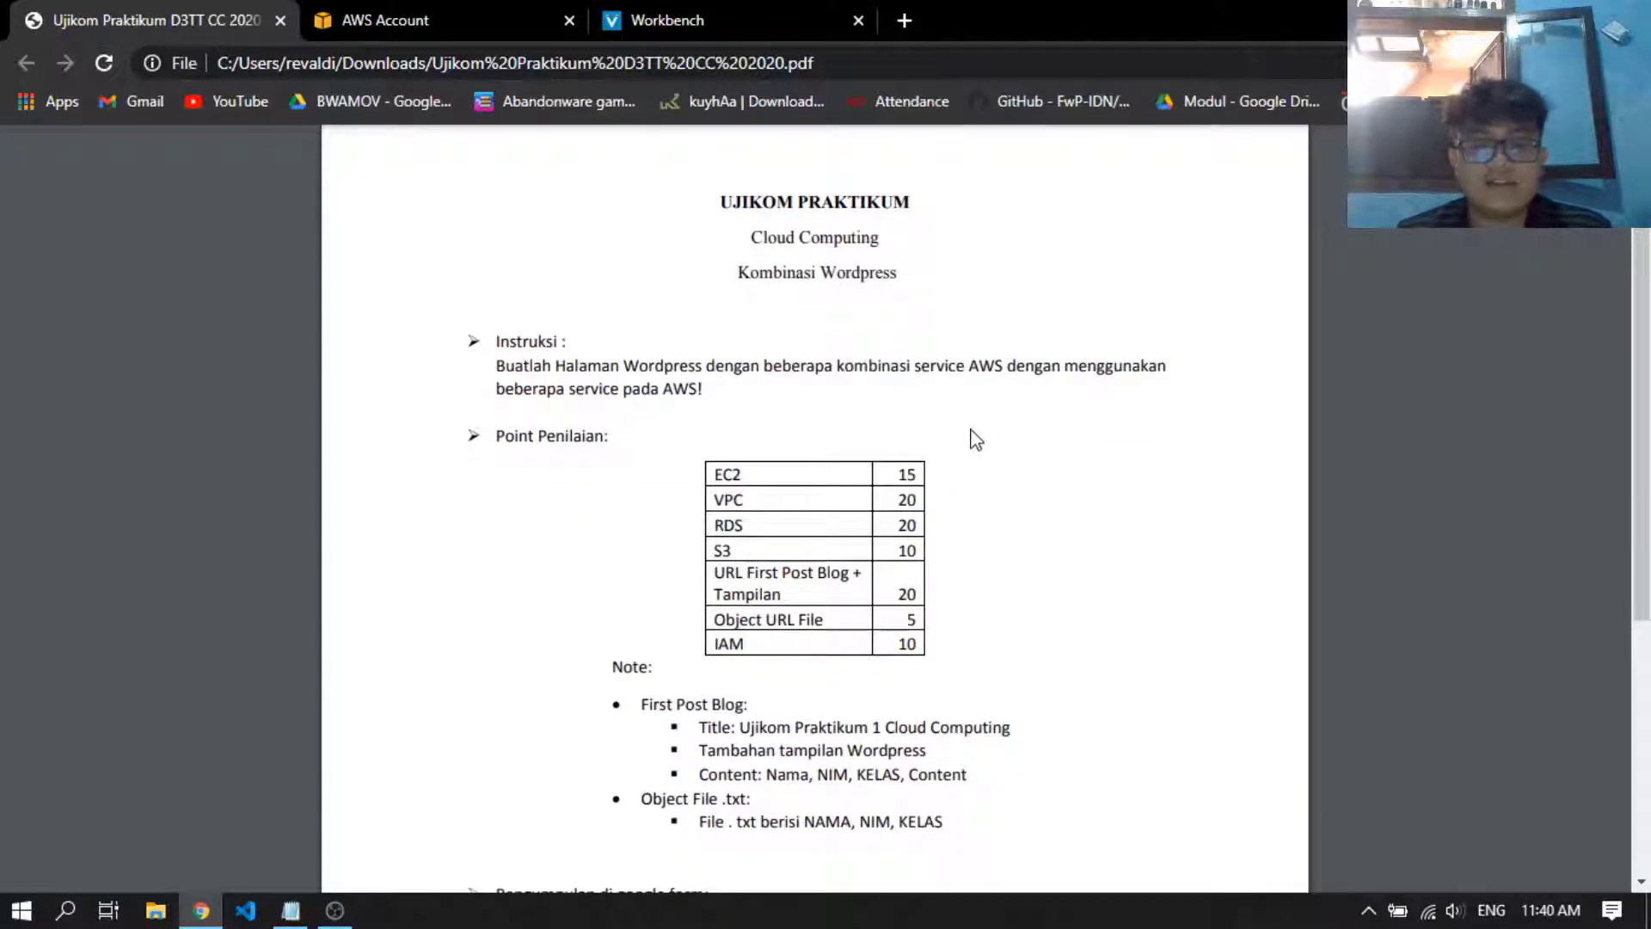
drag(712, 476, 742, 479)
click(733, 504)
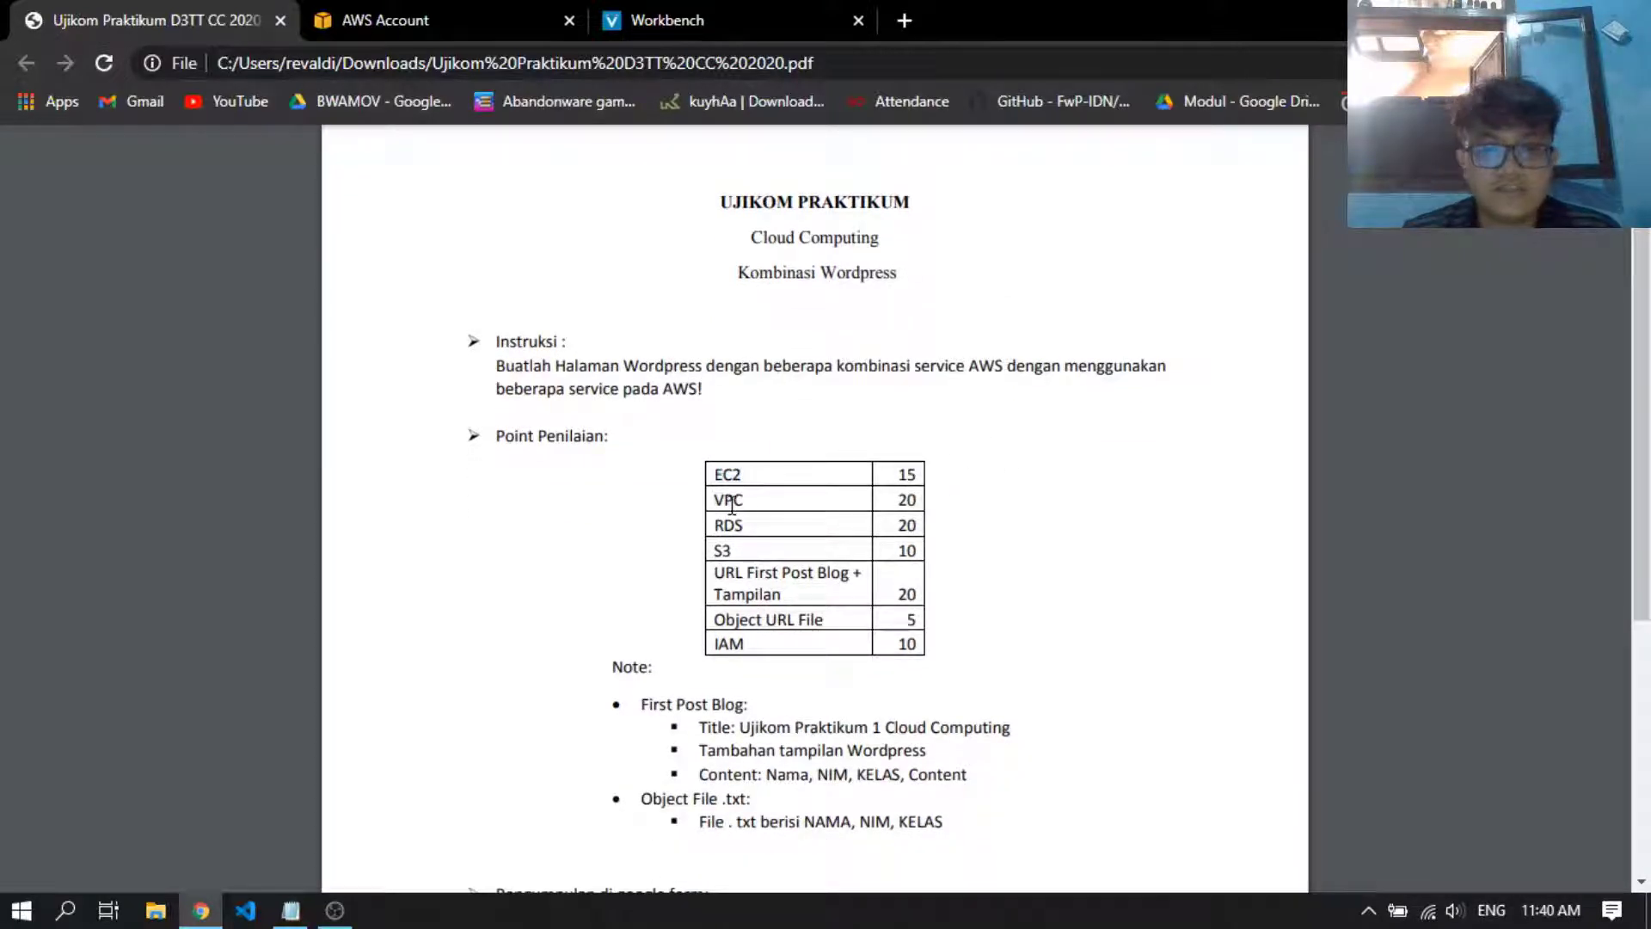
double_click(727, 523)
click(734, 543)
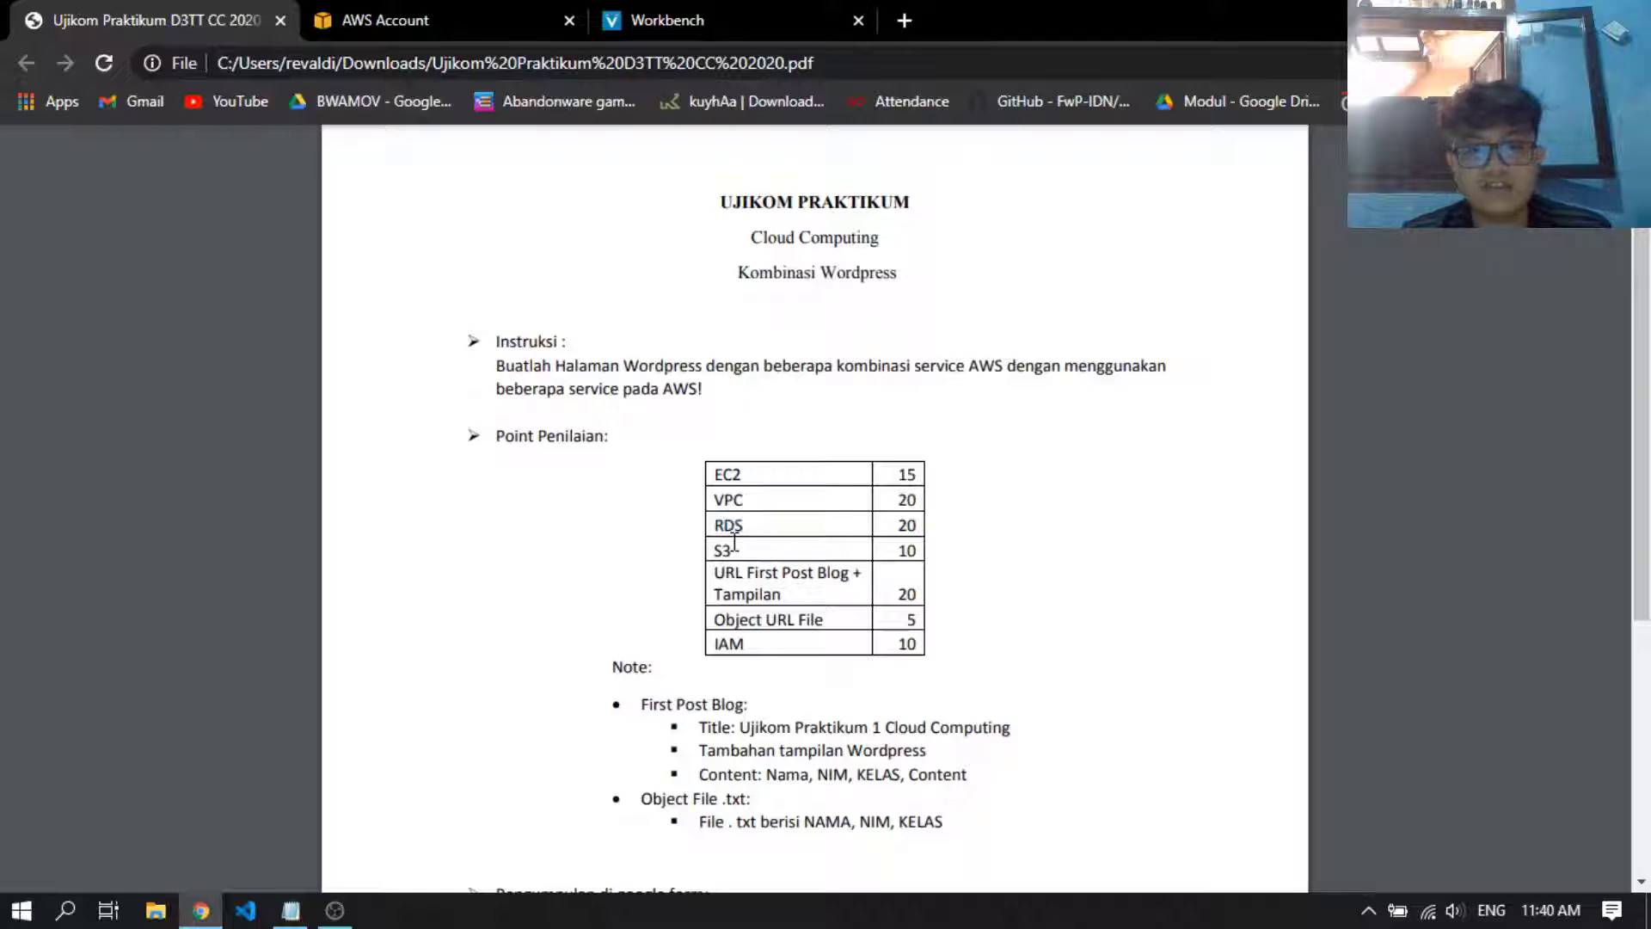
double_click(731, 645)
click(1036, 497)
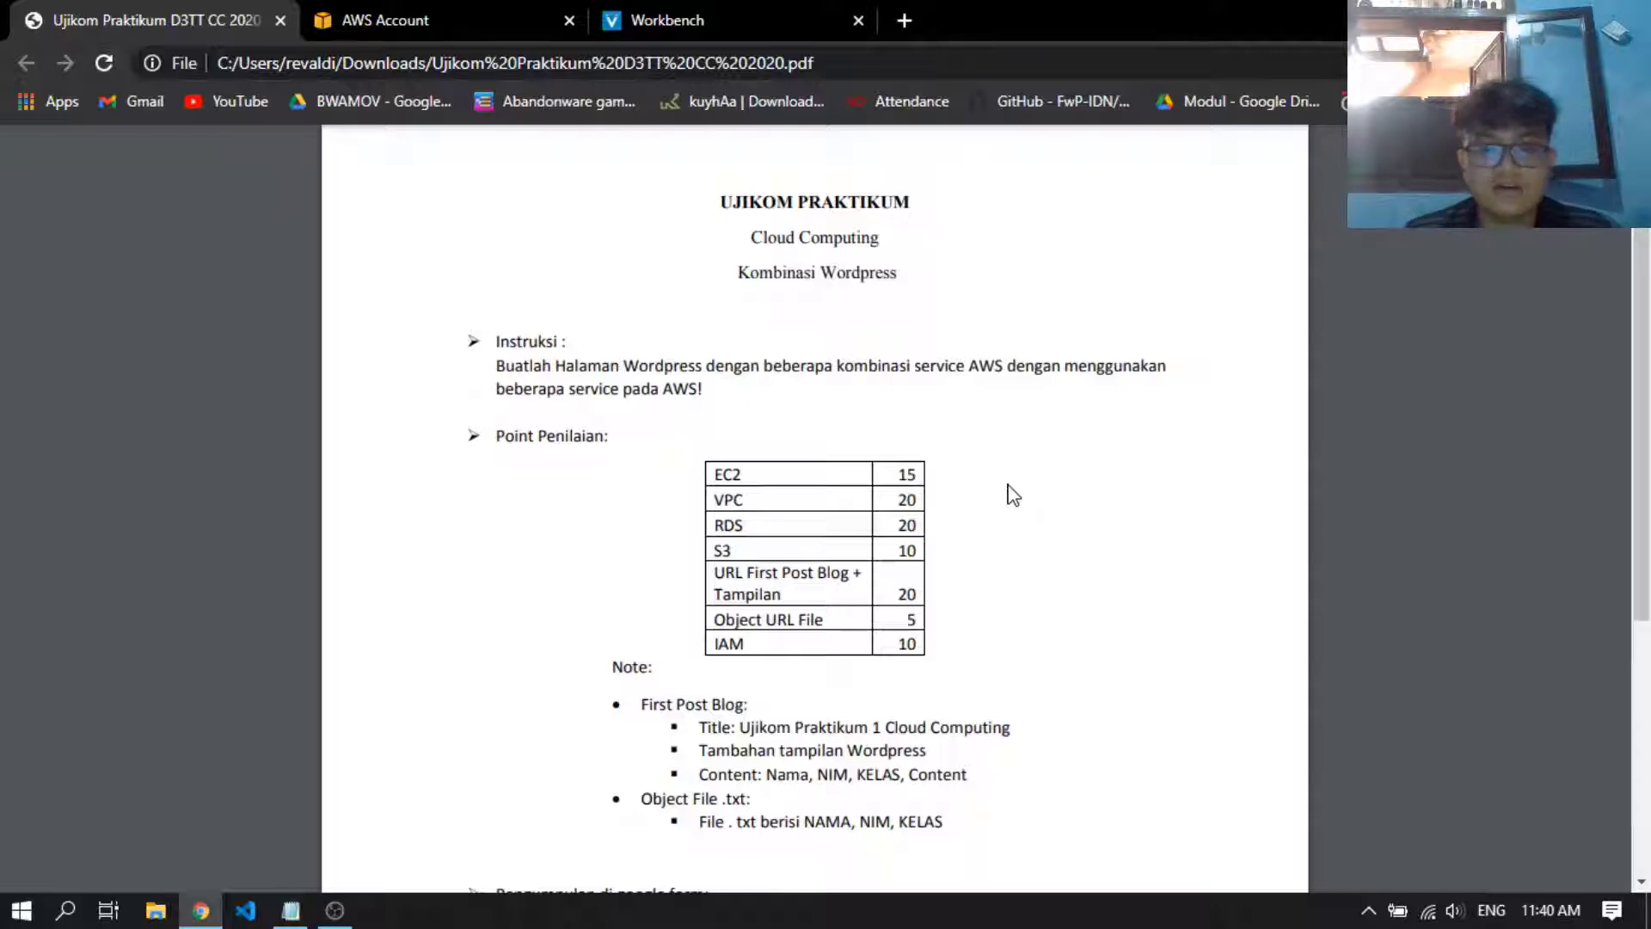
Look through the guidance note in Notepad, covering the RDS fields and the MySQL setup commands
click(293, 919)
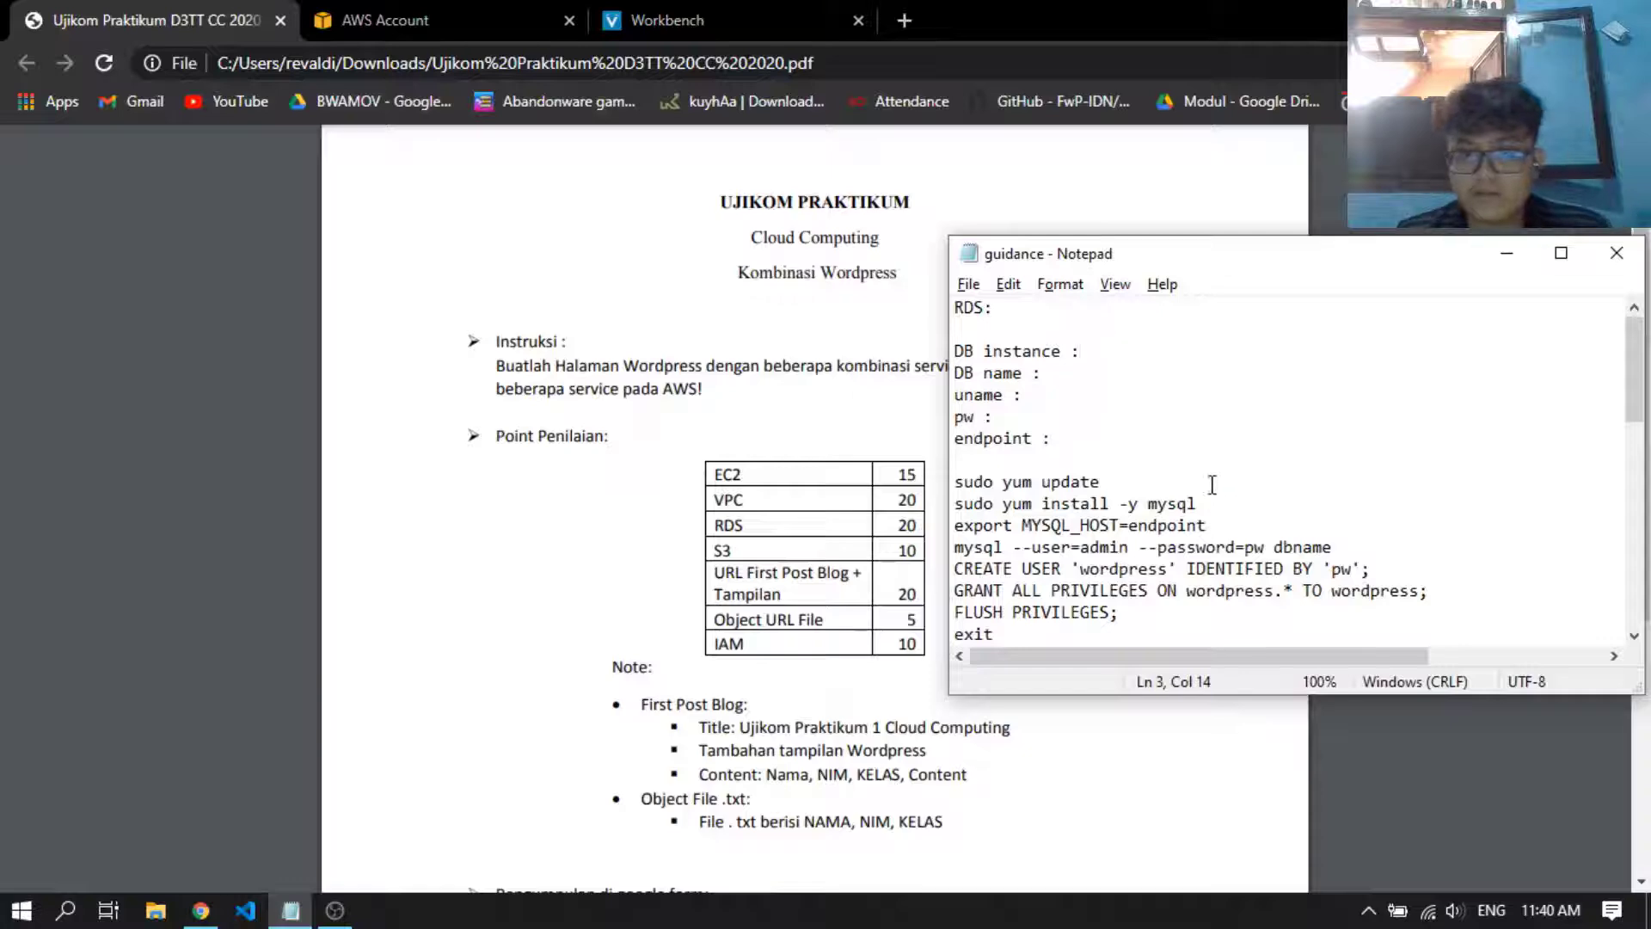
scroll(1213, 484, down, 3)
scroll(1208, 495, up, 3)
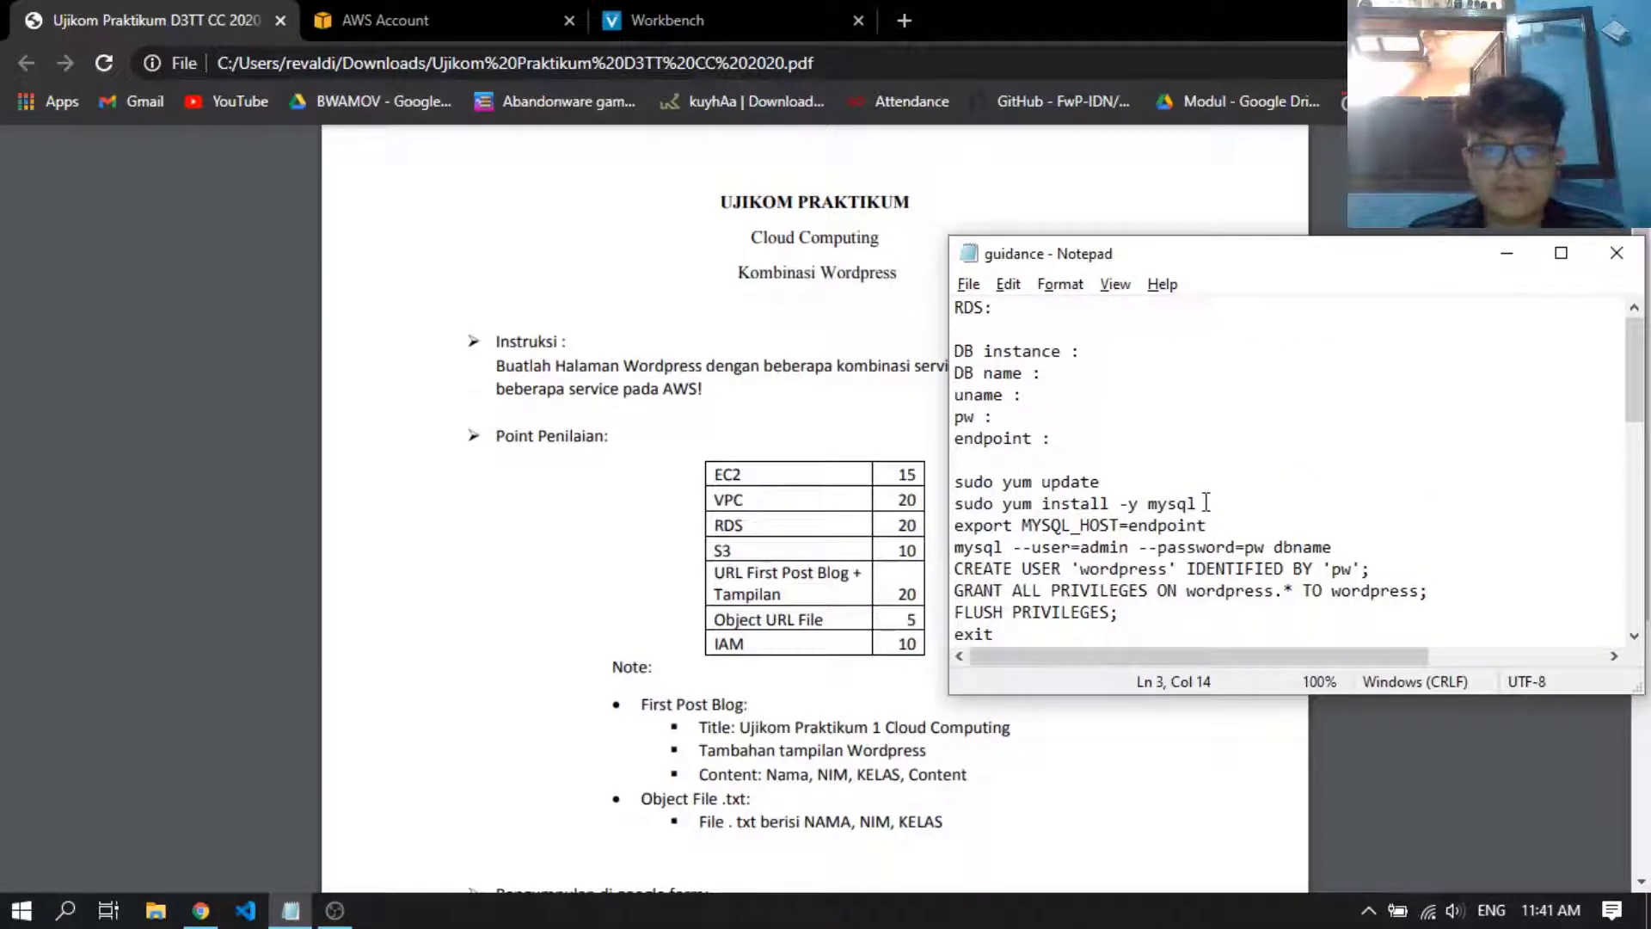
click(1123, 375)
click(1107, 392)
click(1104, 418)
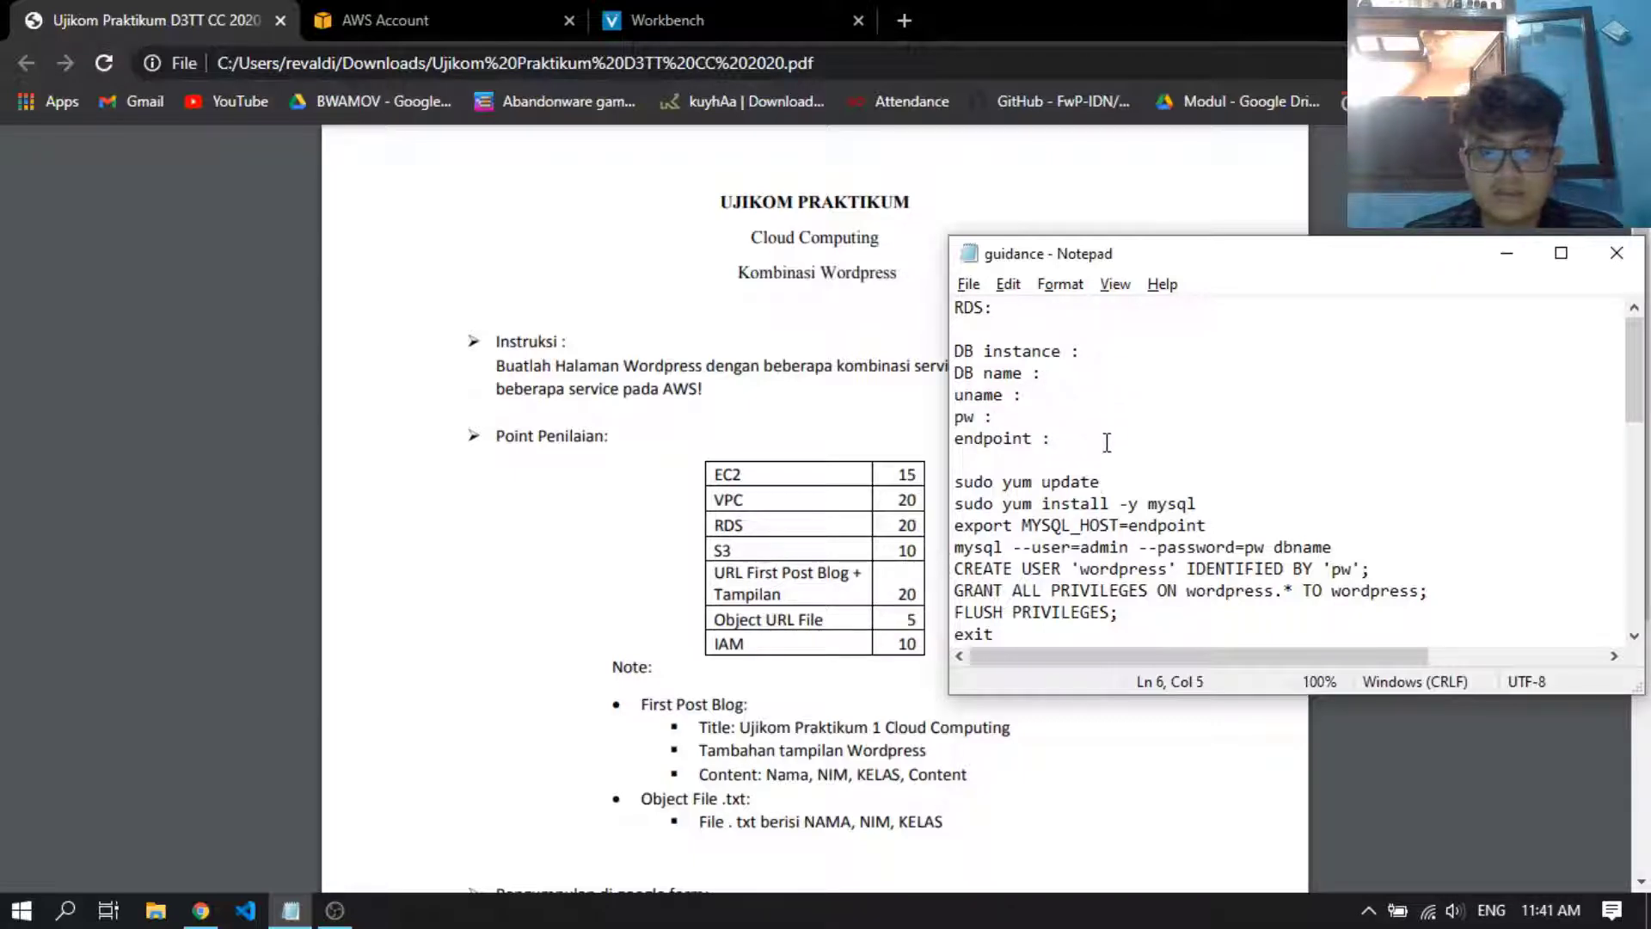
scroll(1175, 473, down, 2)
scroll(1139, 472, up, 2)
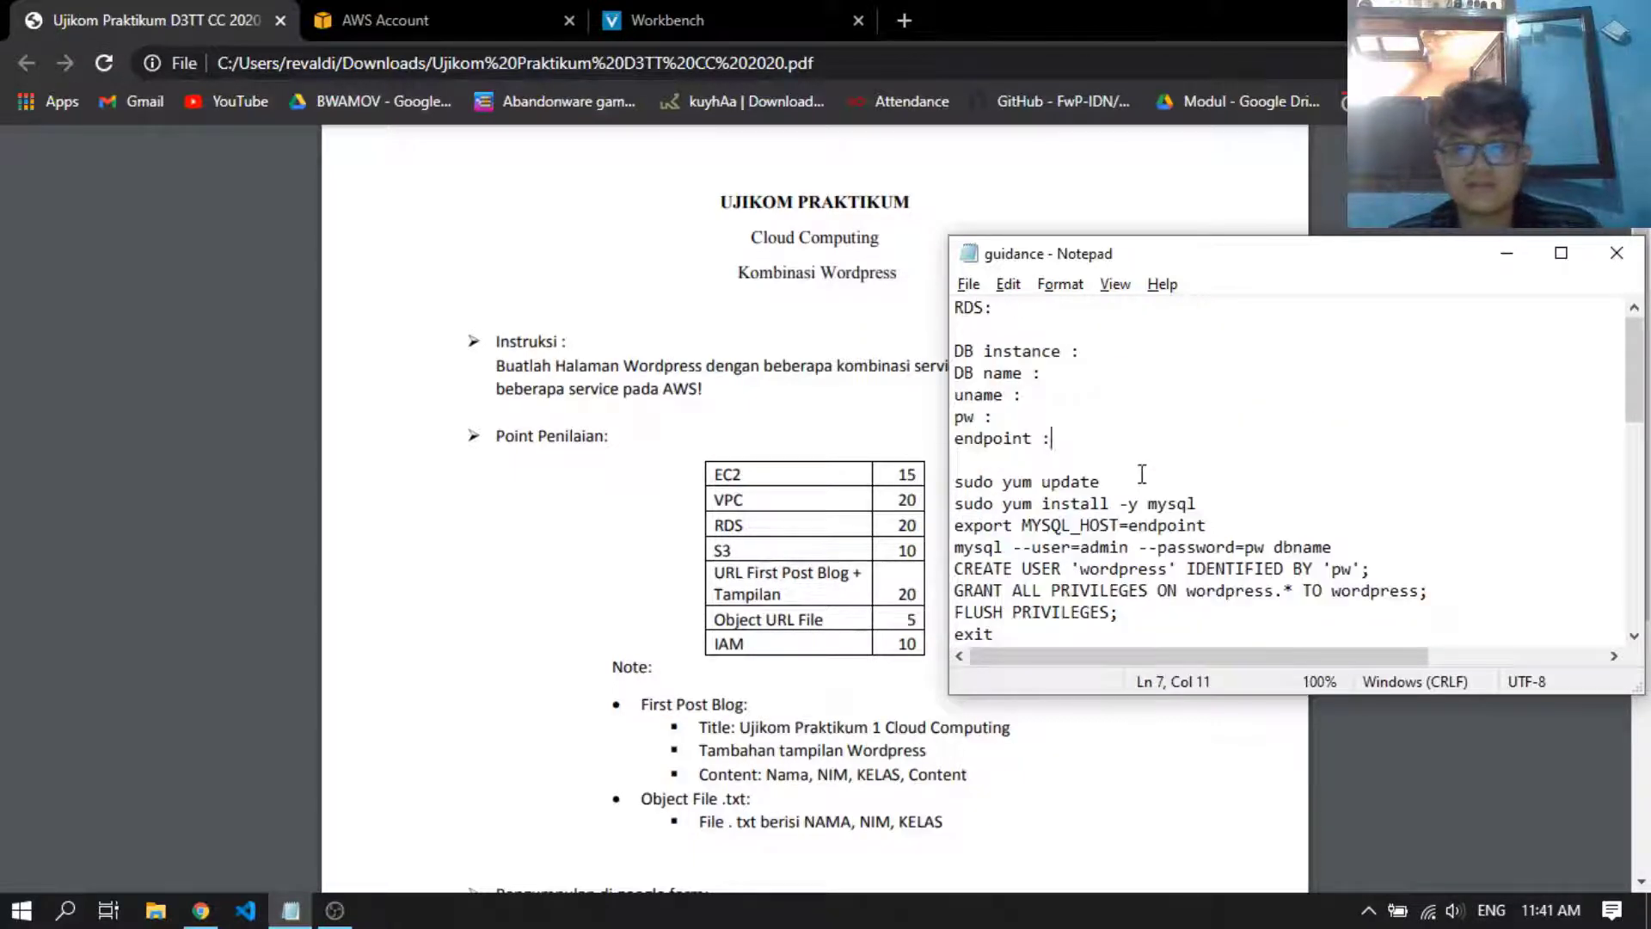
scroll(1139, 473, down, 3)
scroll(1142, 490, up, 3)
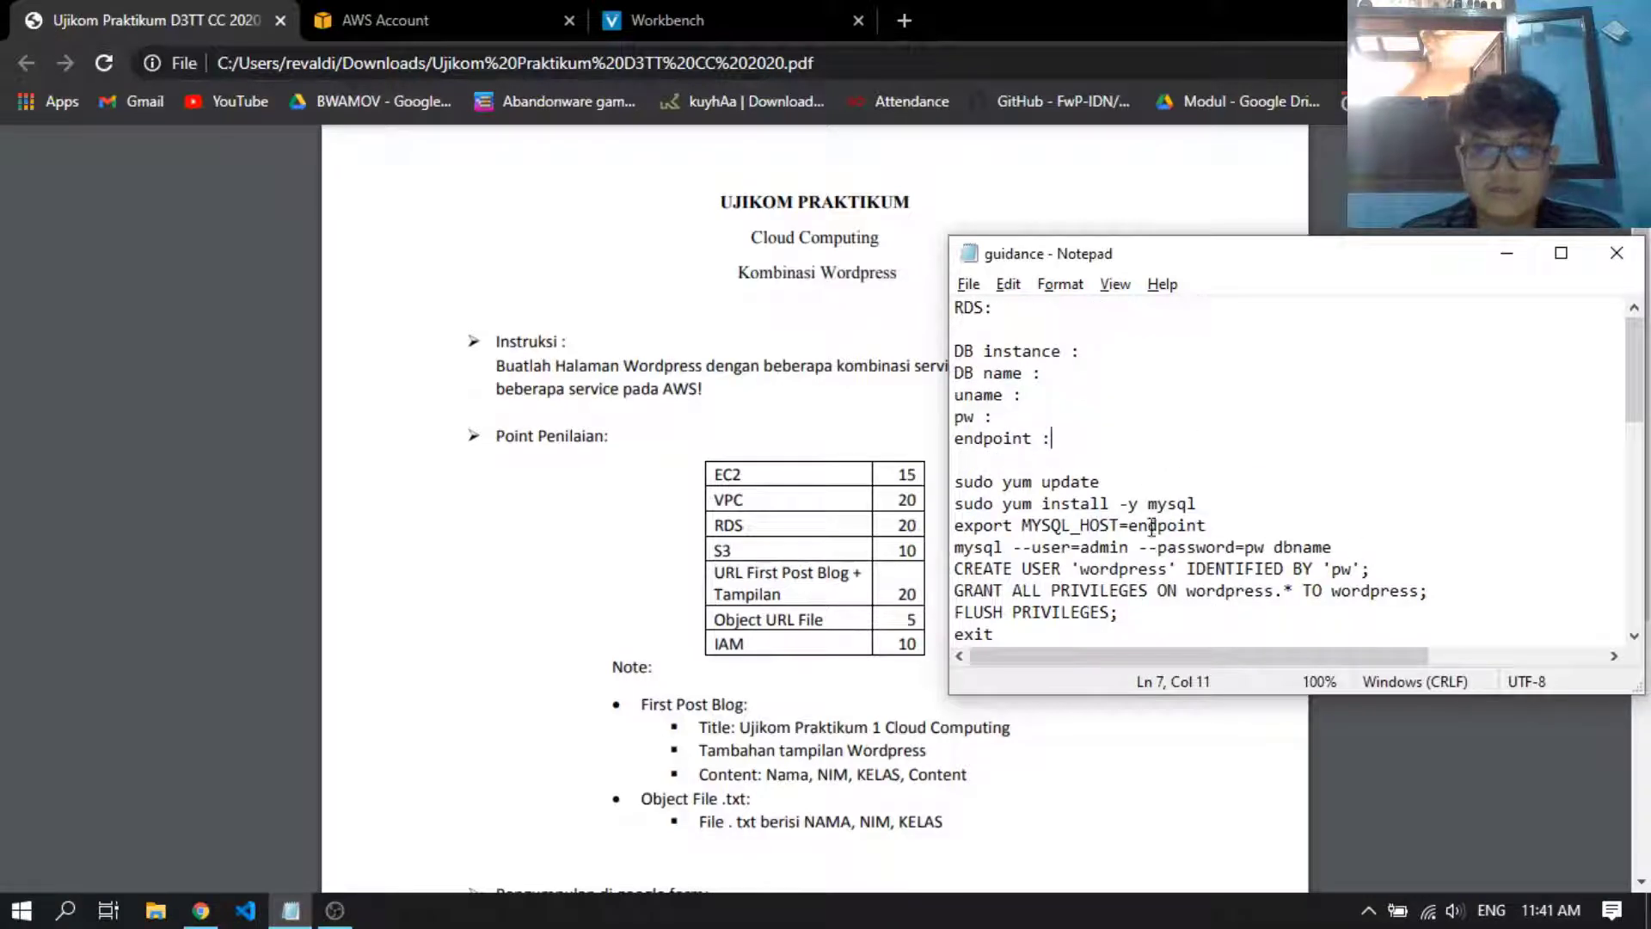
click(1145, 483)
Check the PDF's Object File requirement and write a new Notepad document with the student's full name, student number and class D3TT-42-01 on separate lines
click(738, 531)
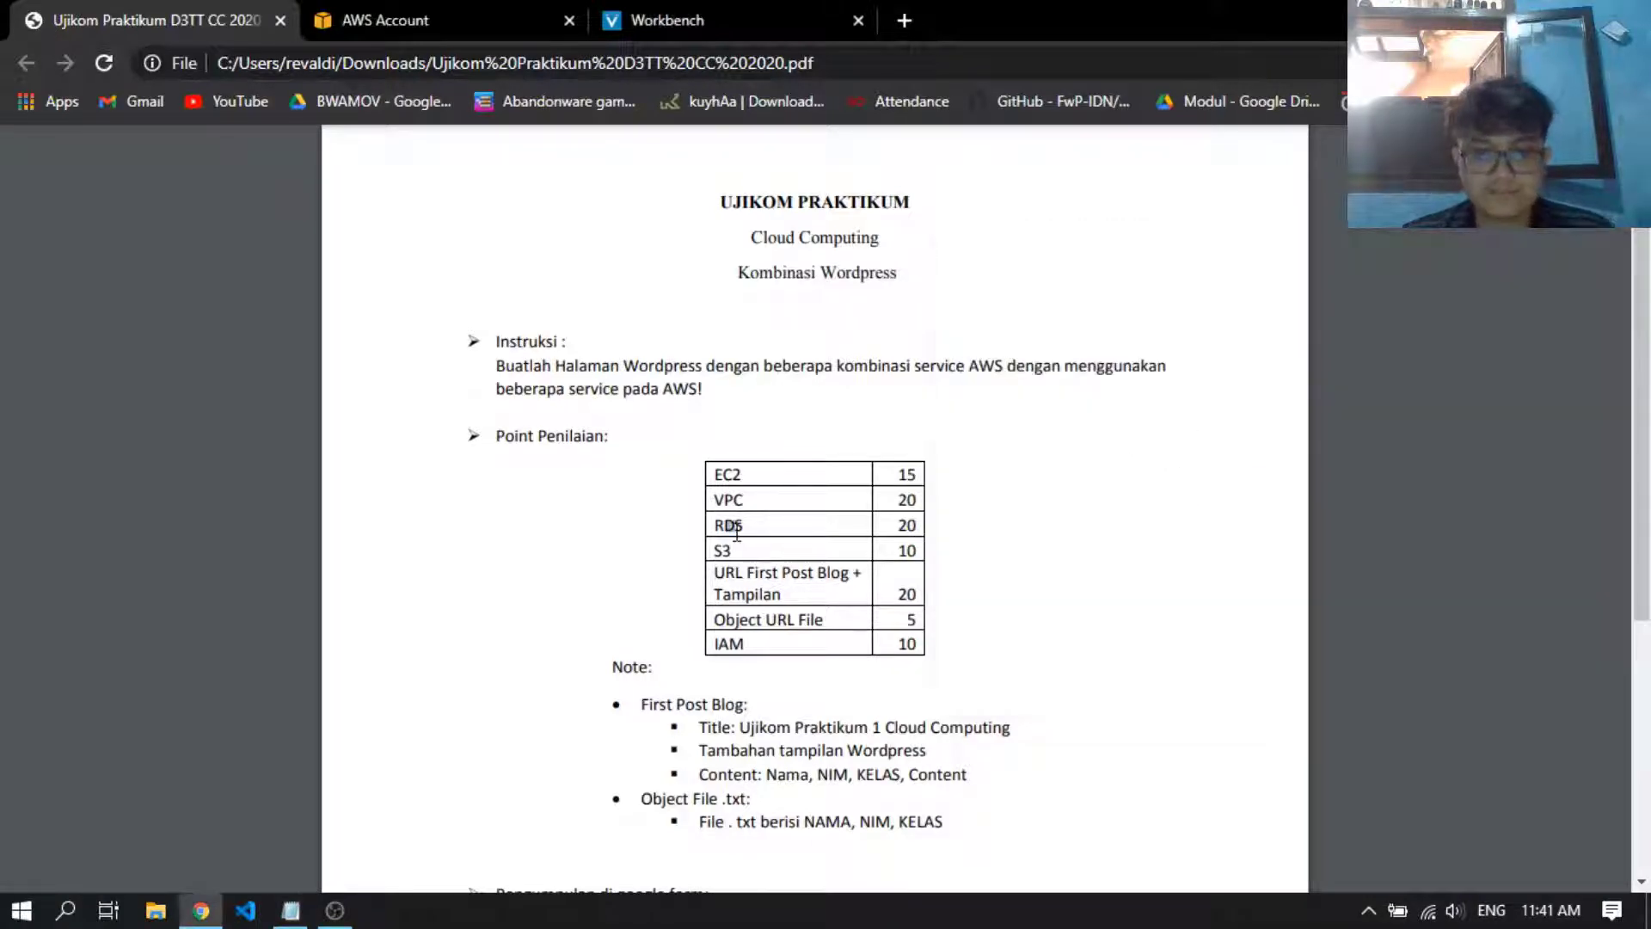
scroll(920, 538, down, 2)
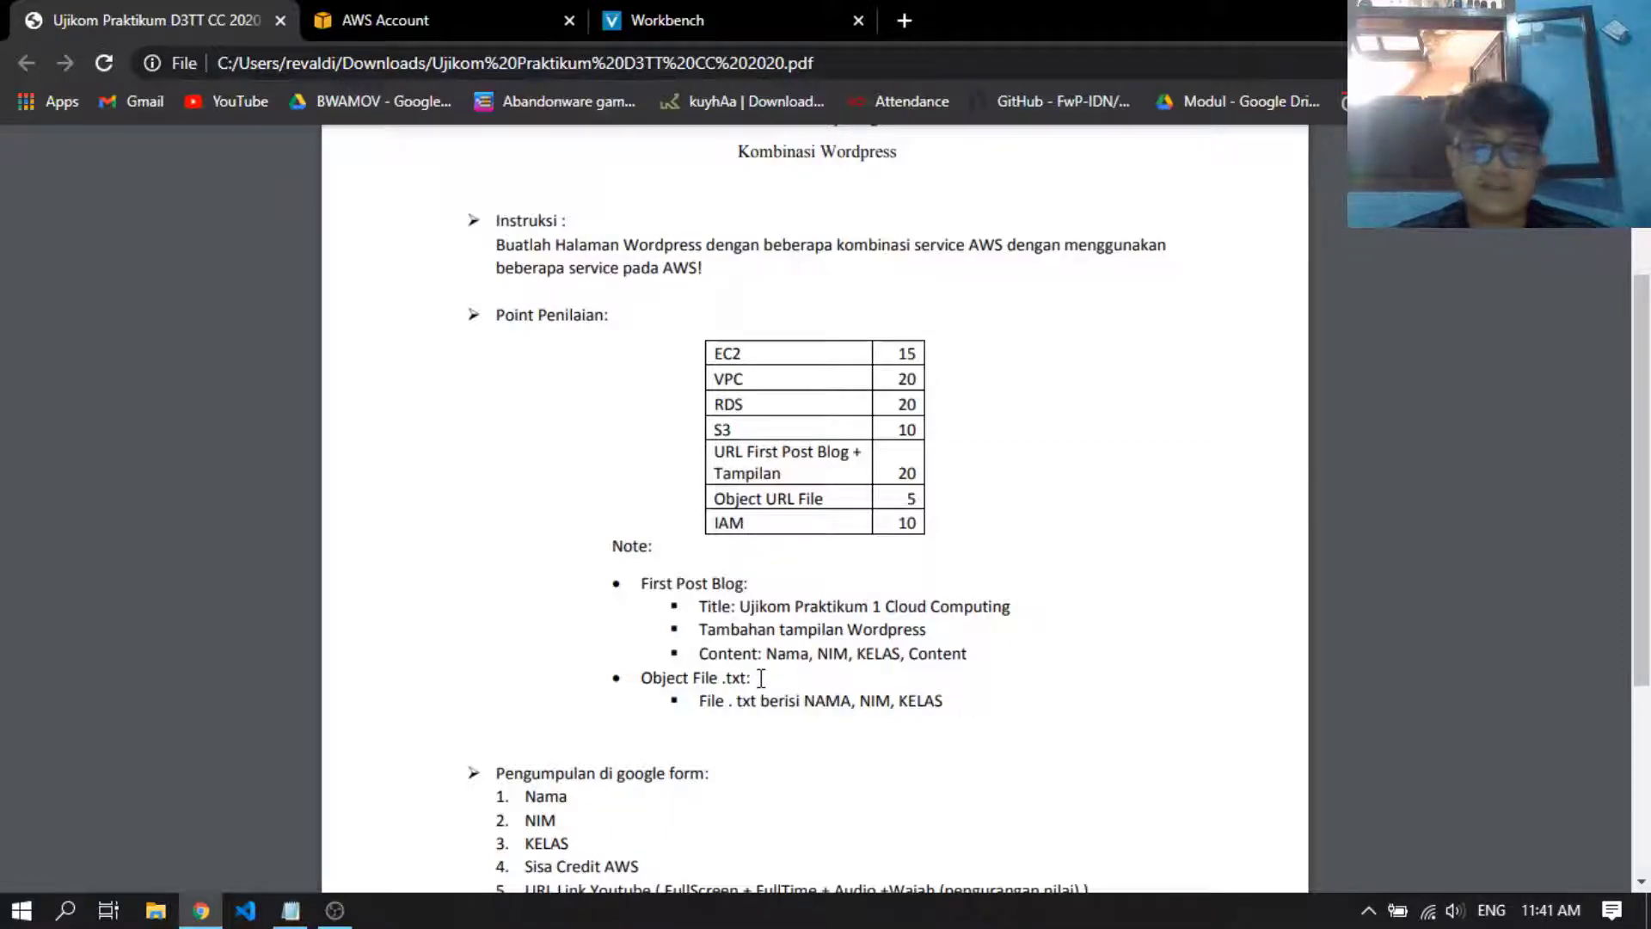
key(alt+Tab)
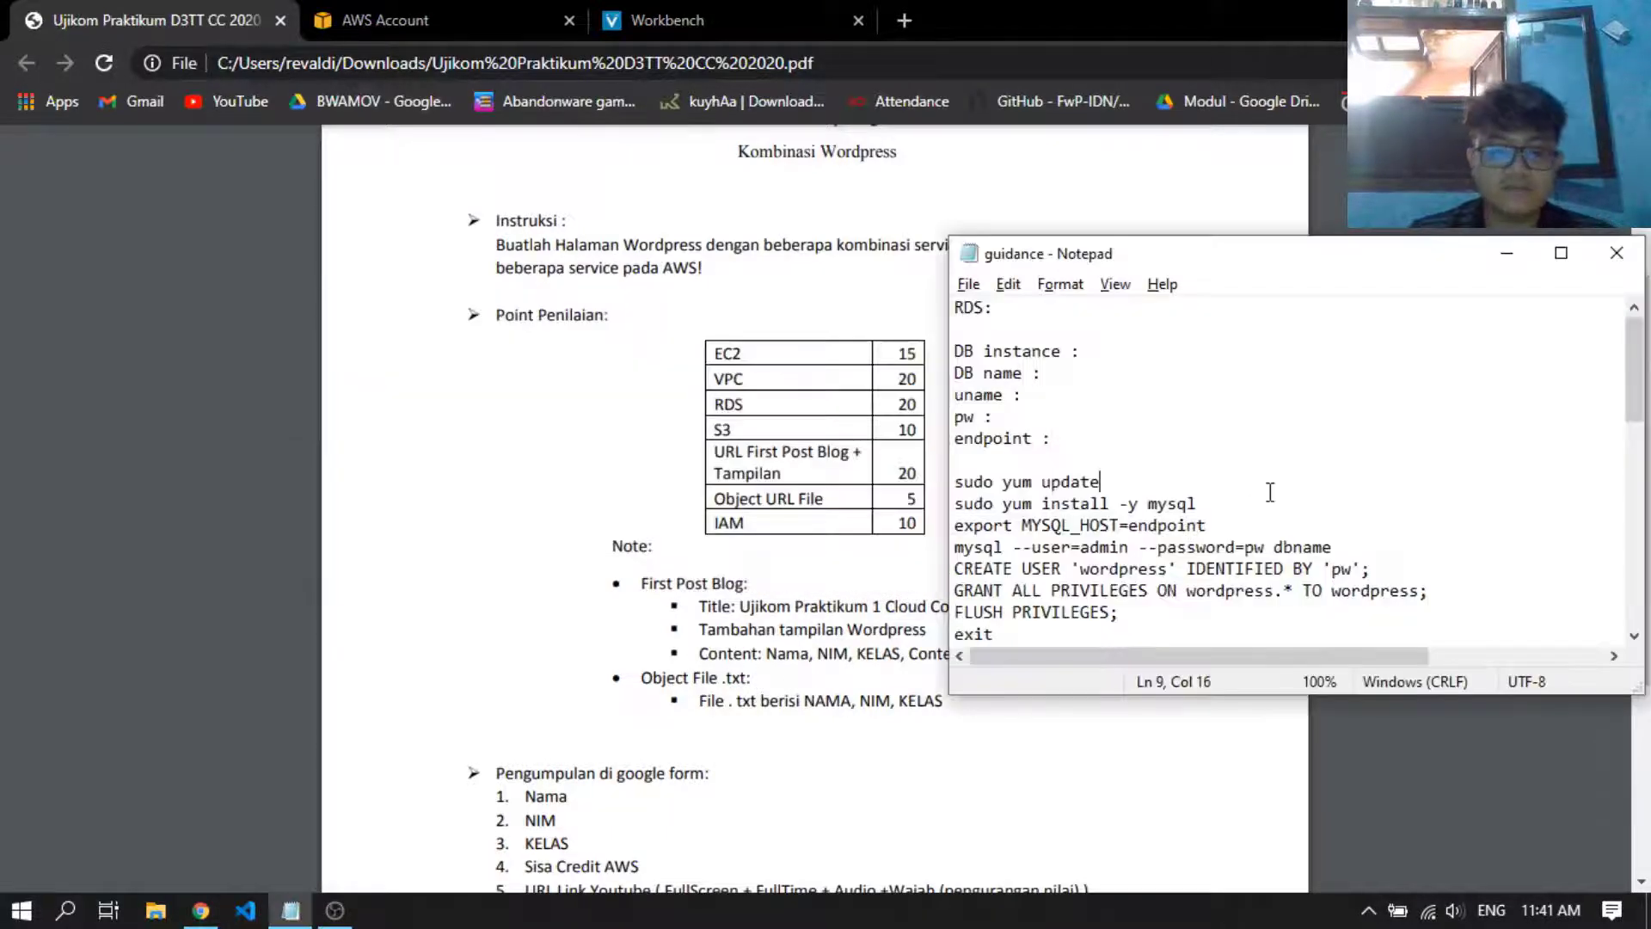
key(ctrl+n)
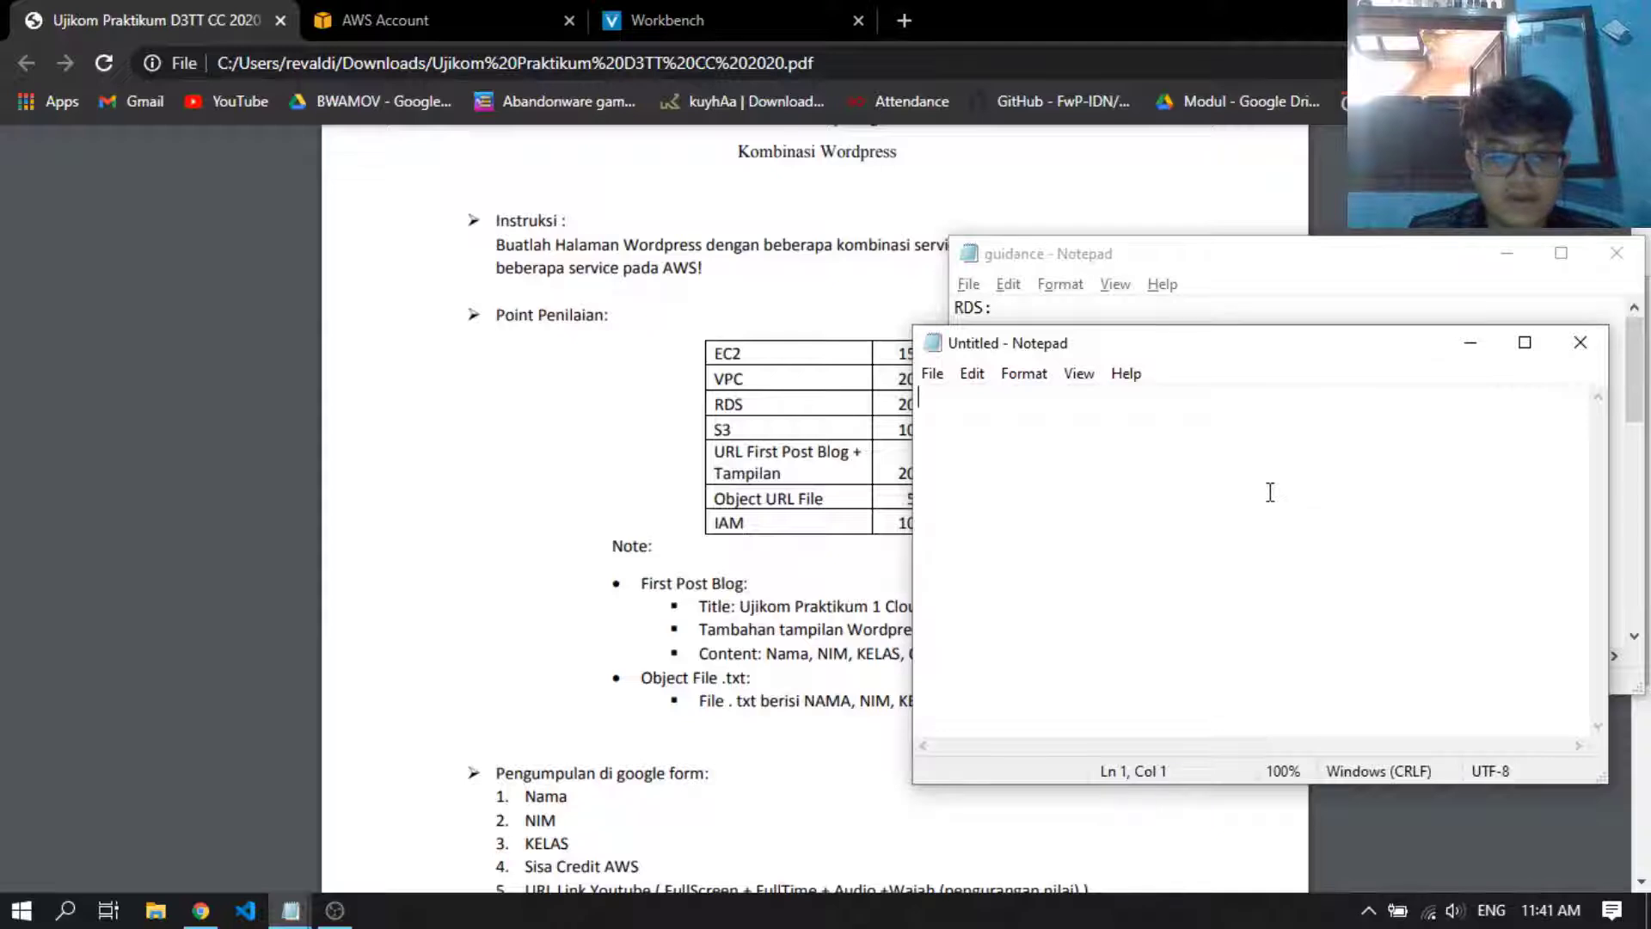
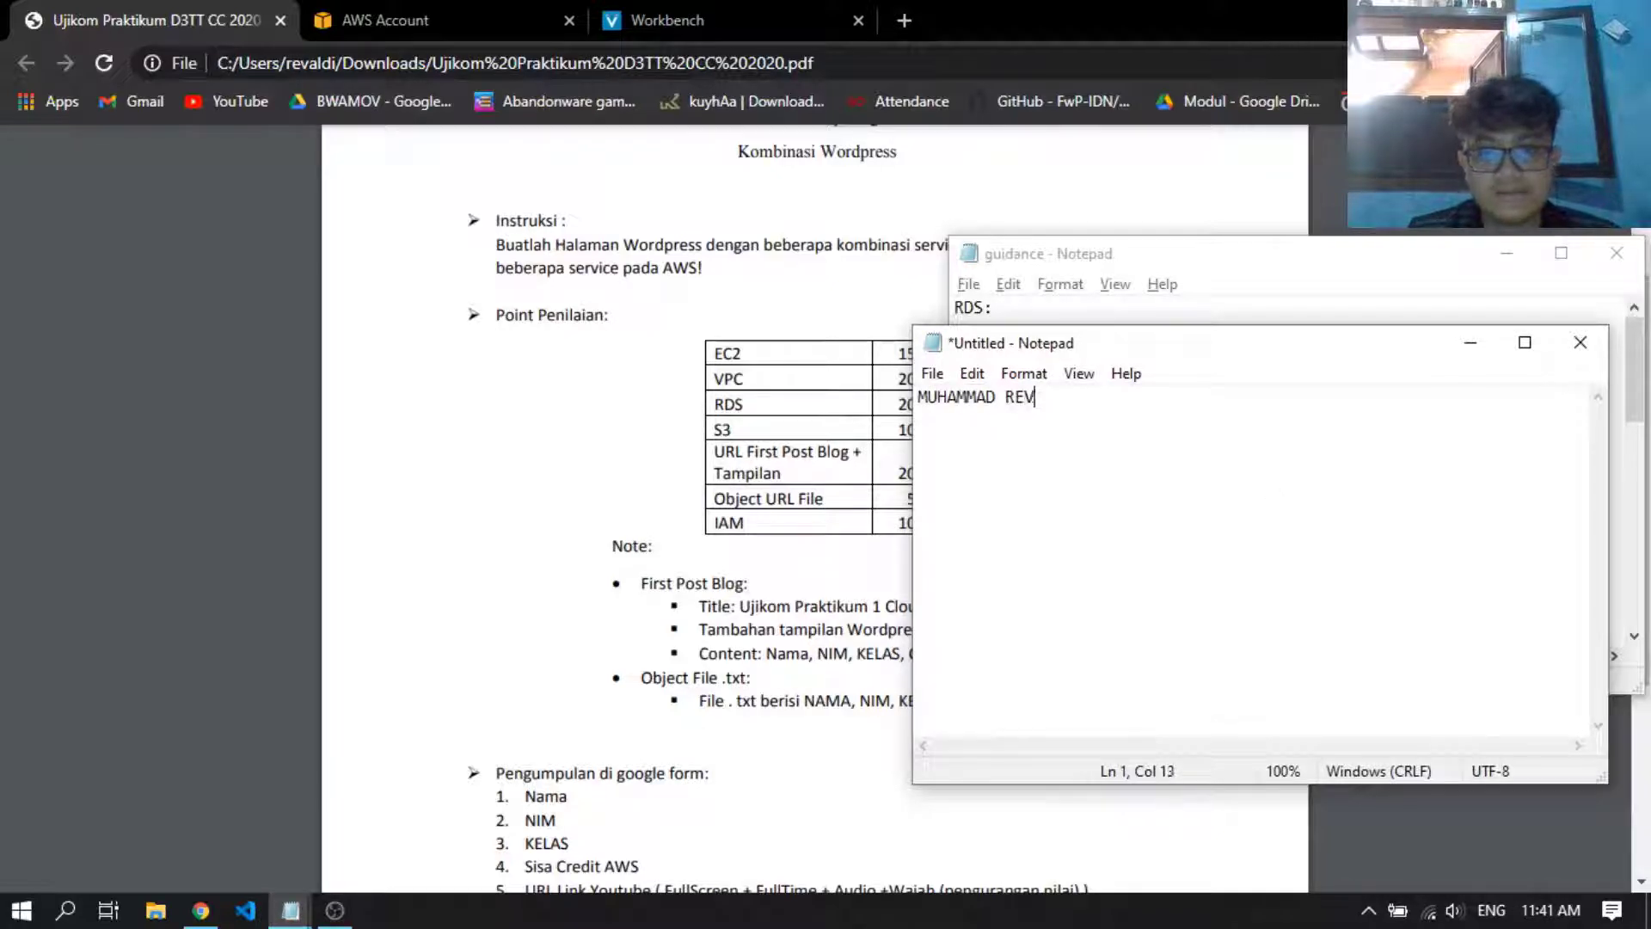
key(Return)
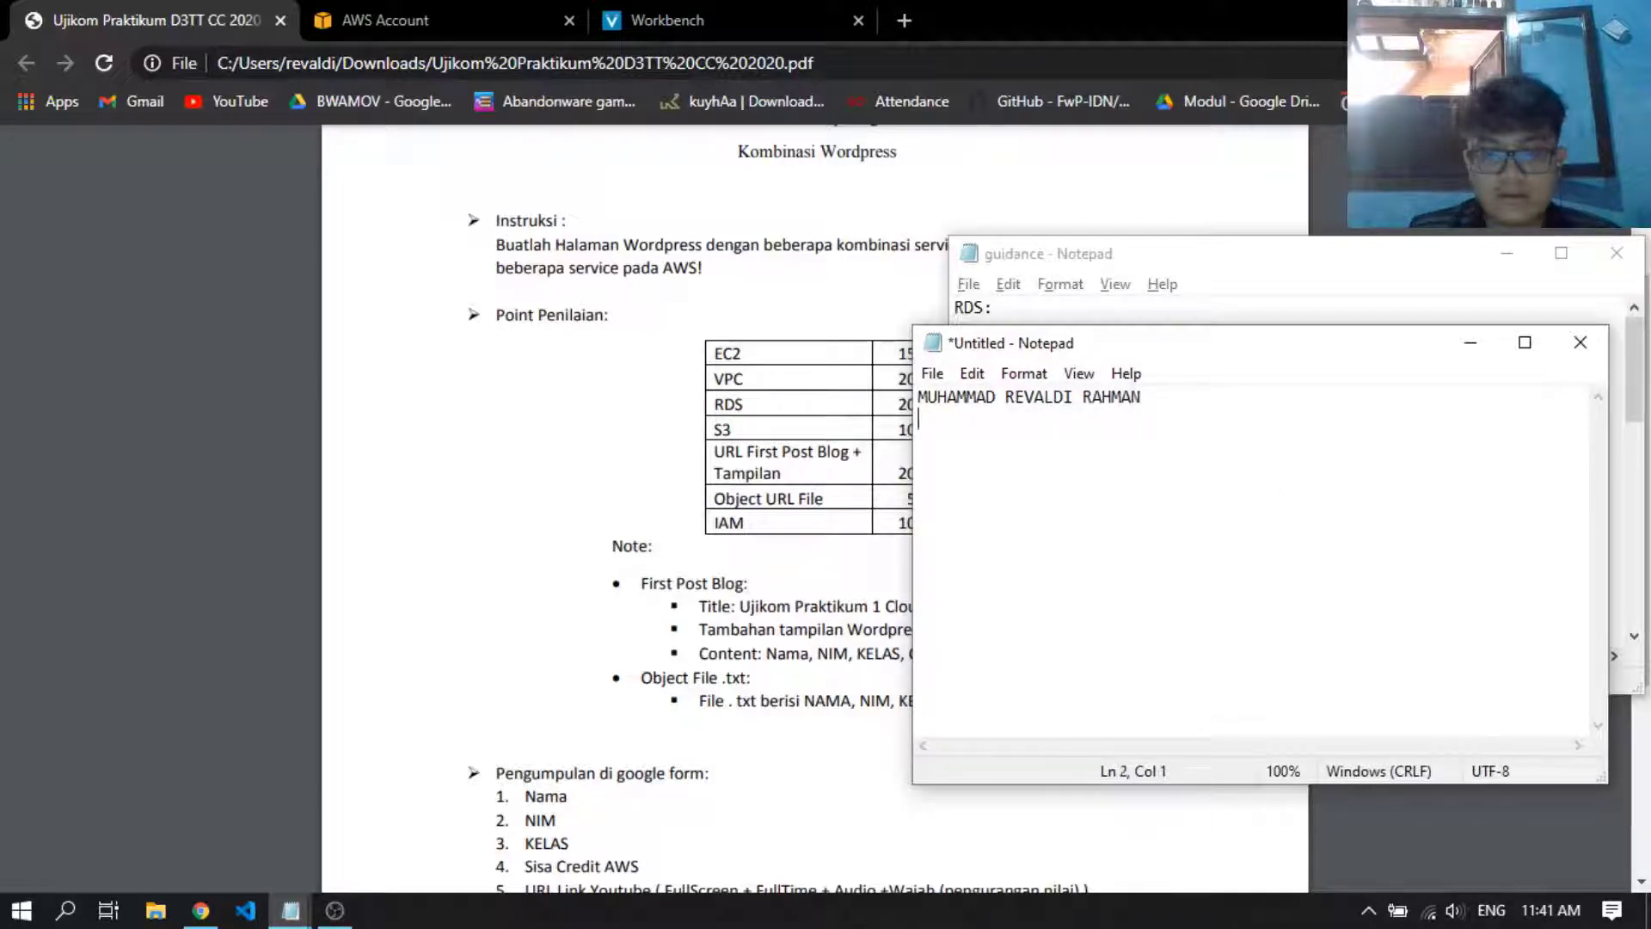
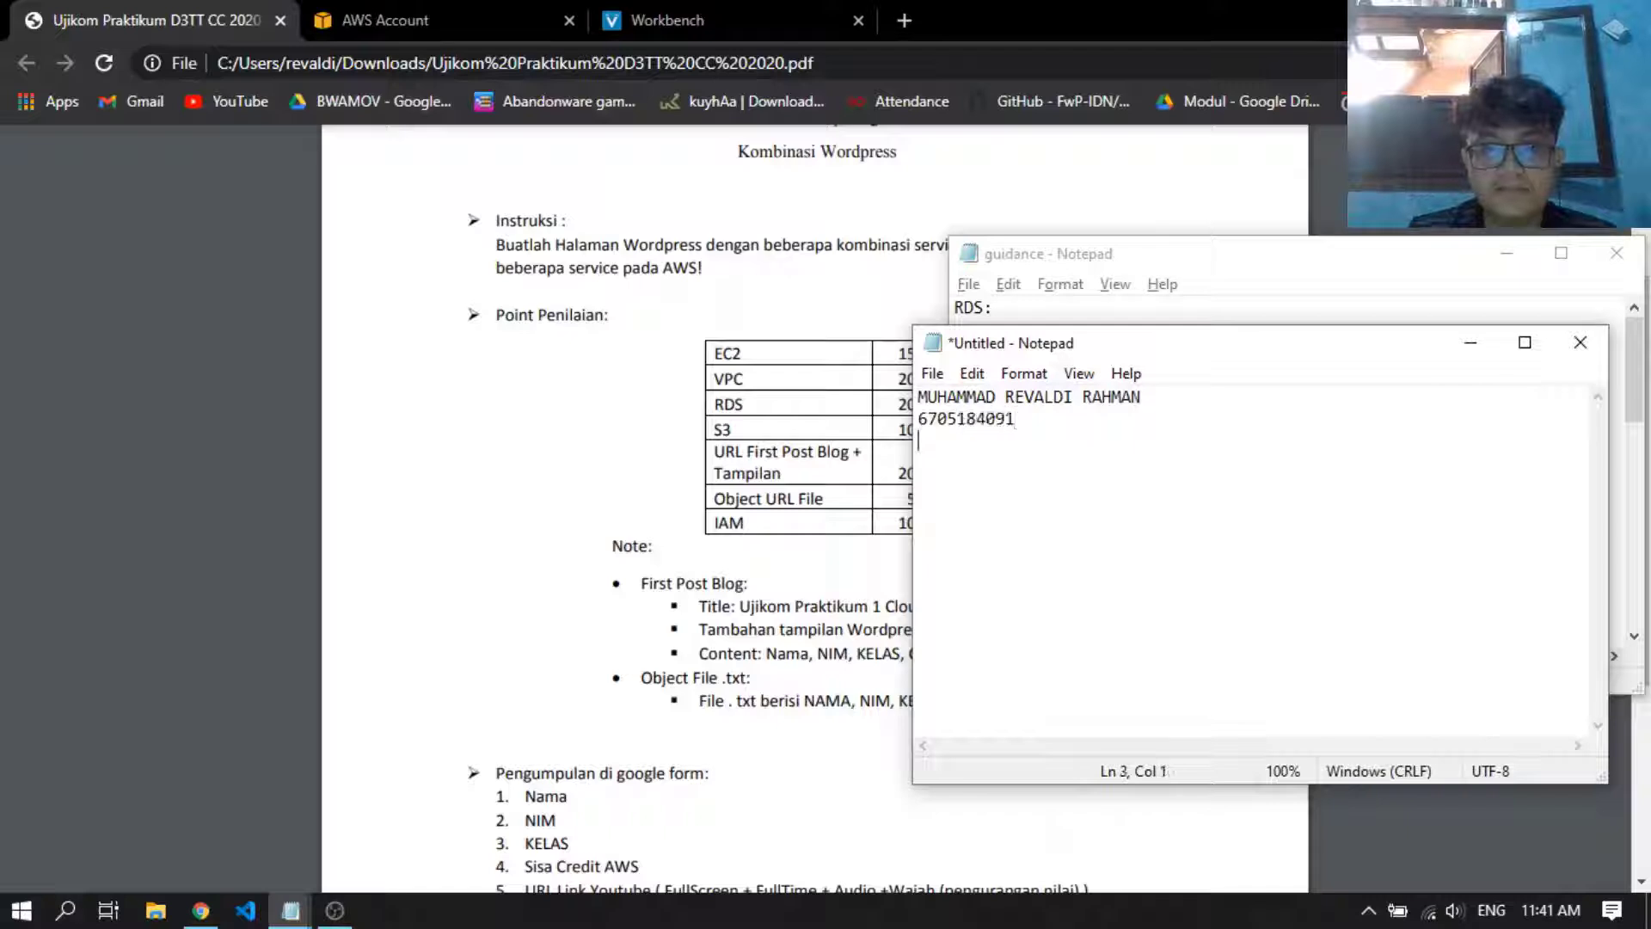
key(Return)
text(D3TT-42-01)
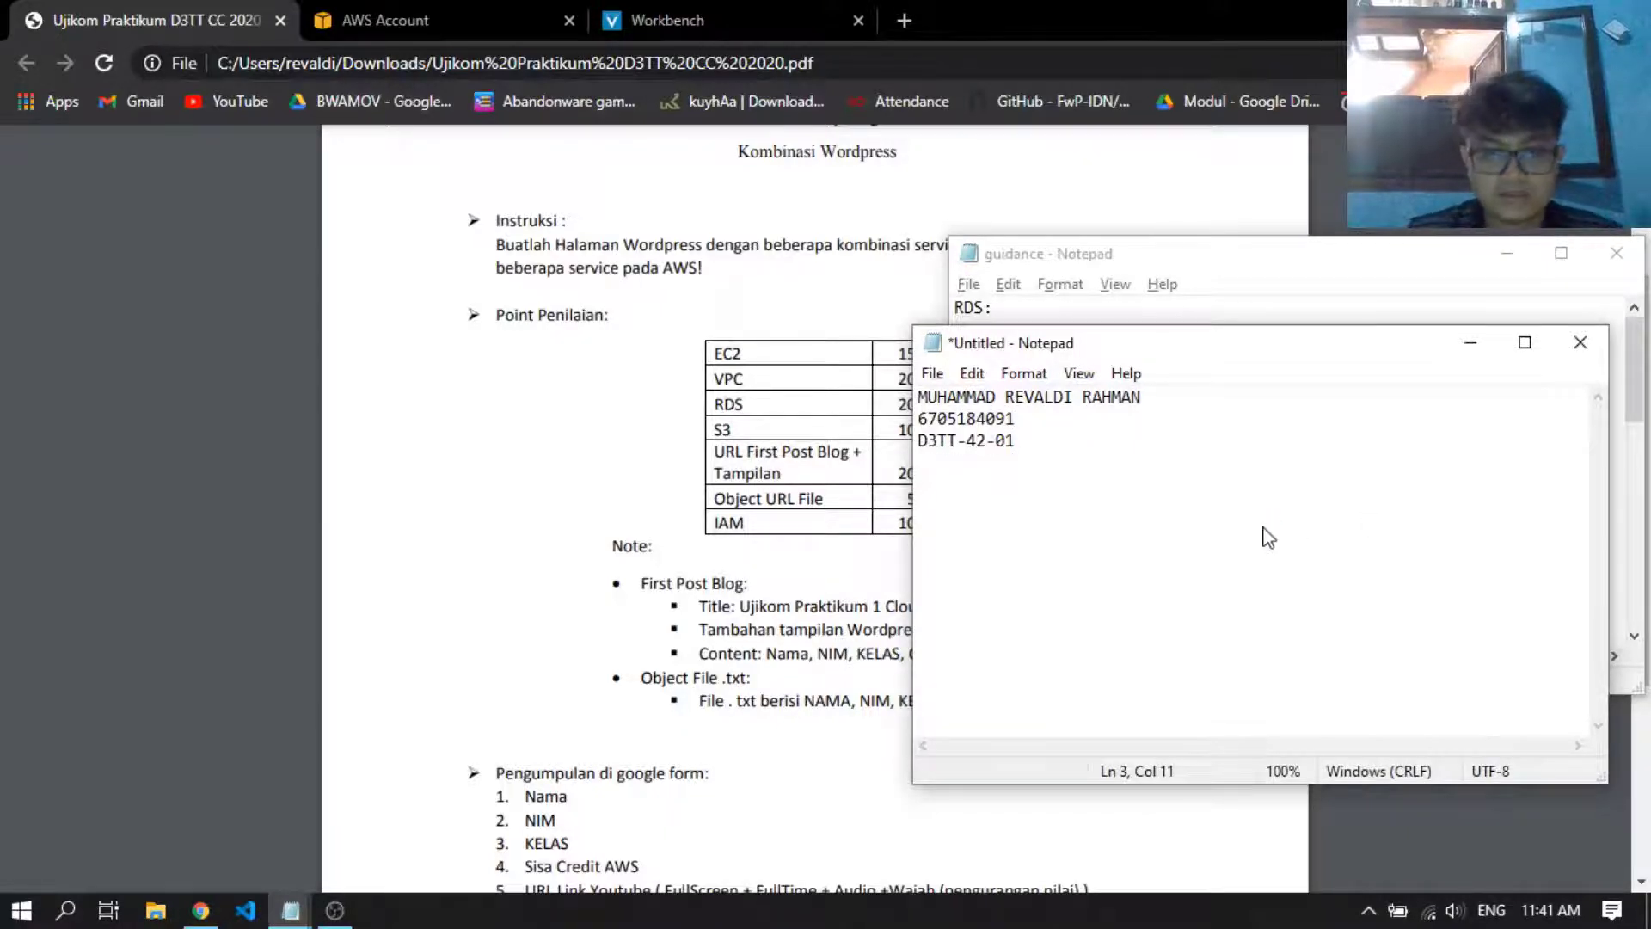
Save the document as fileupload in the UJIKOM folder, replacing the existing file, and minimize both Notepad windows
key(ctrl+s)
click(1202, 448)
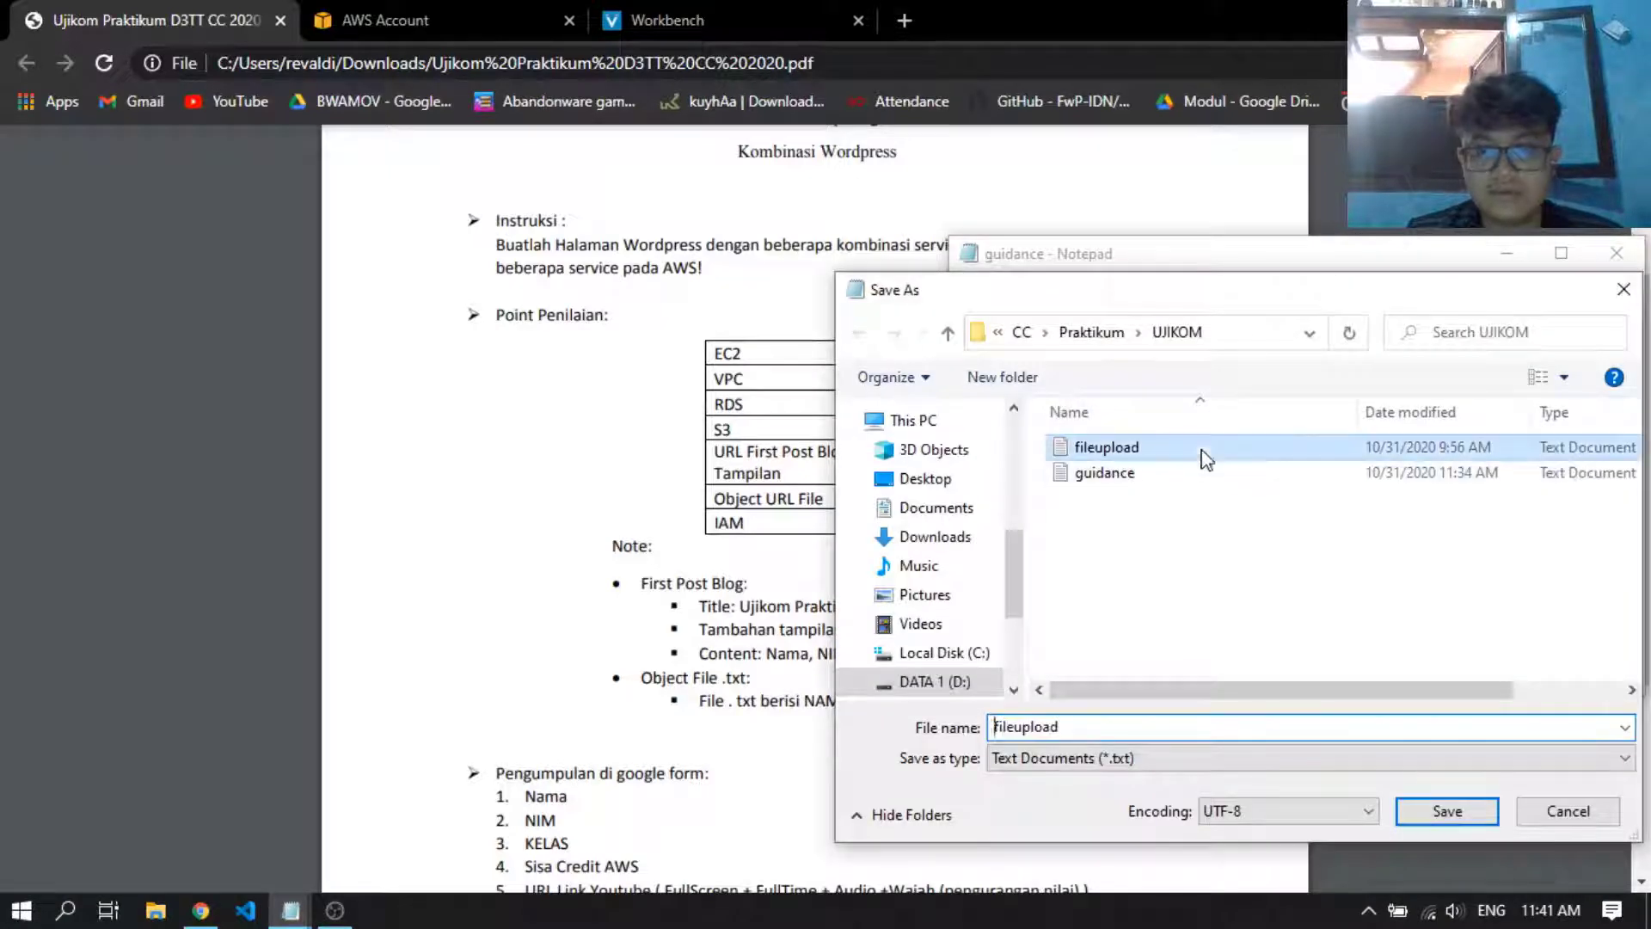
click(1447, 811)
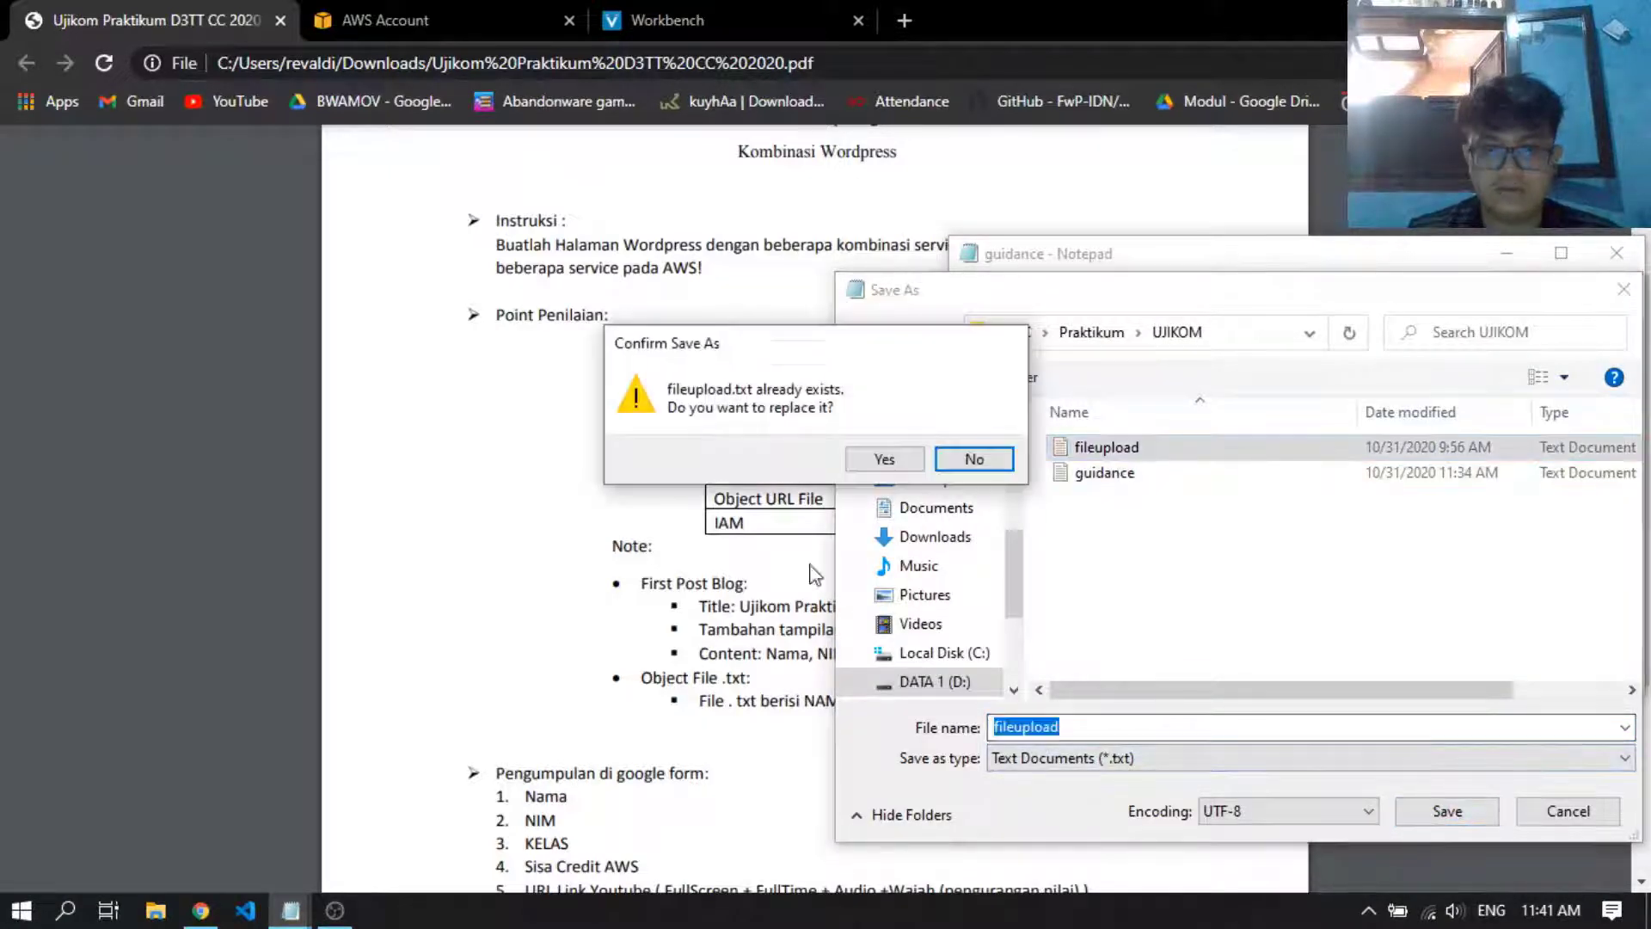
click(885, 461)
click(1472, 339)
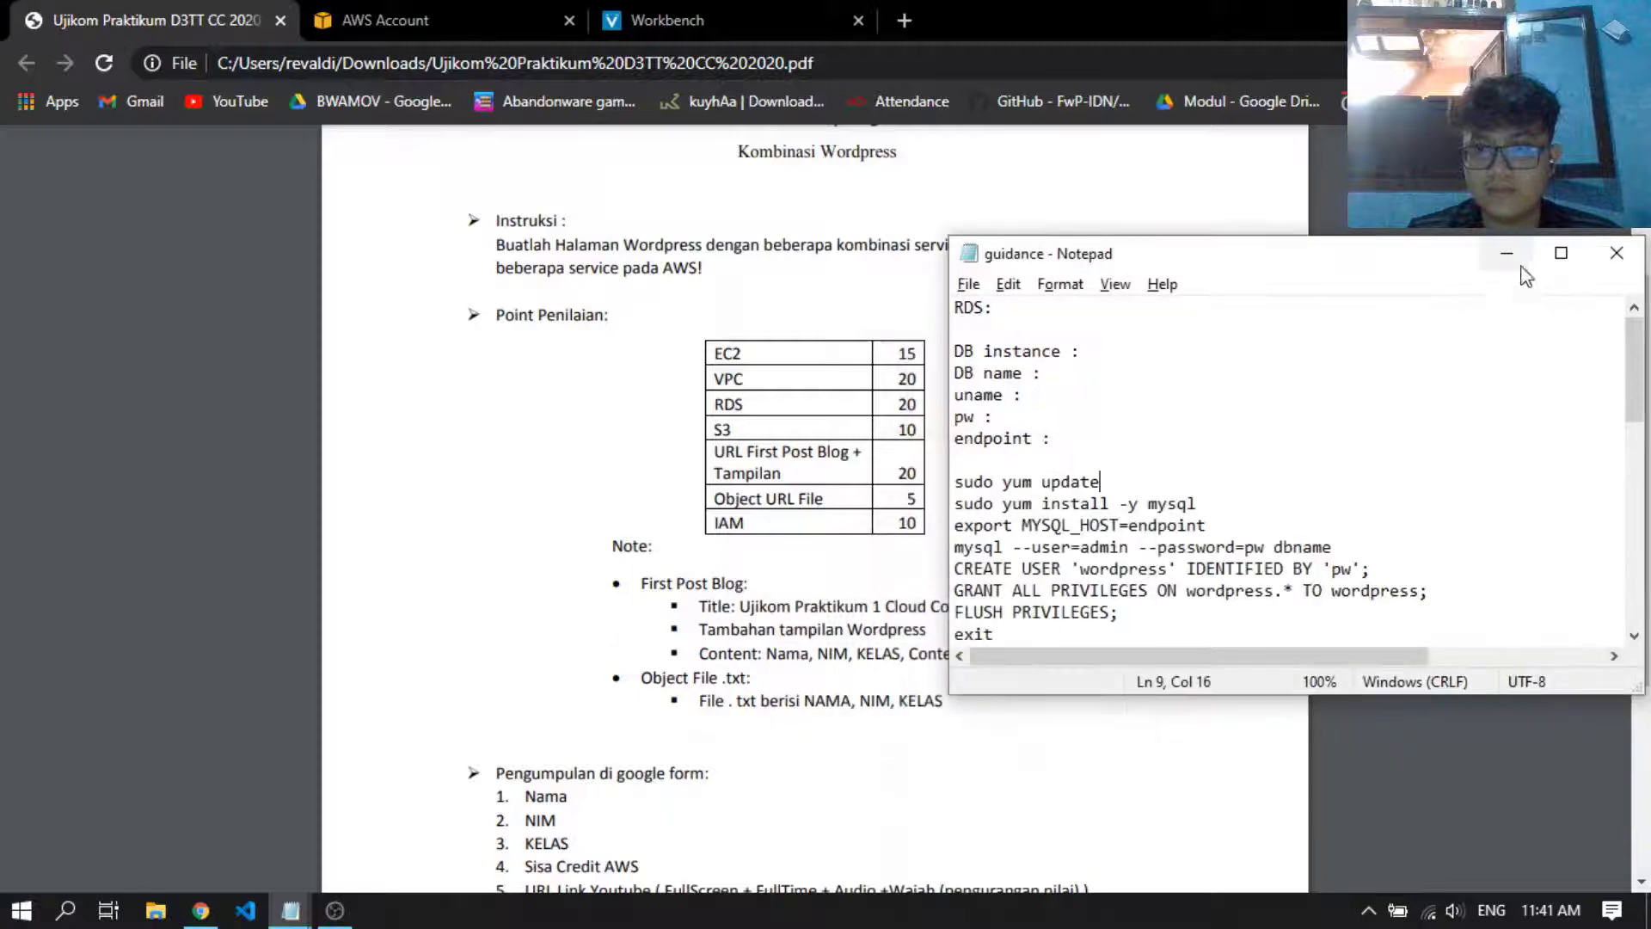
click(1506, 255)
Review the assignment PDF again, examining the scoring points, the blog post notes and the submission list
scroll(996, 516, down, 3)
scroll(1006, 507, up, 5)
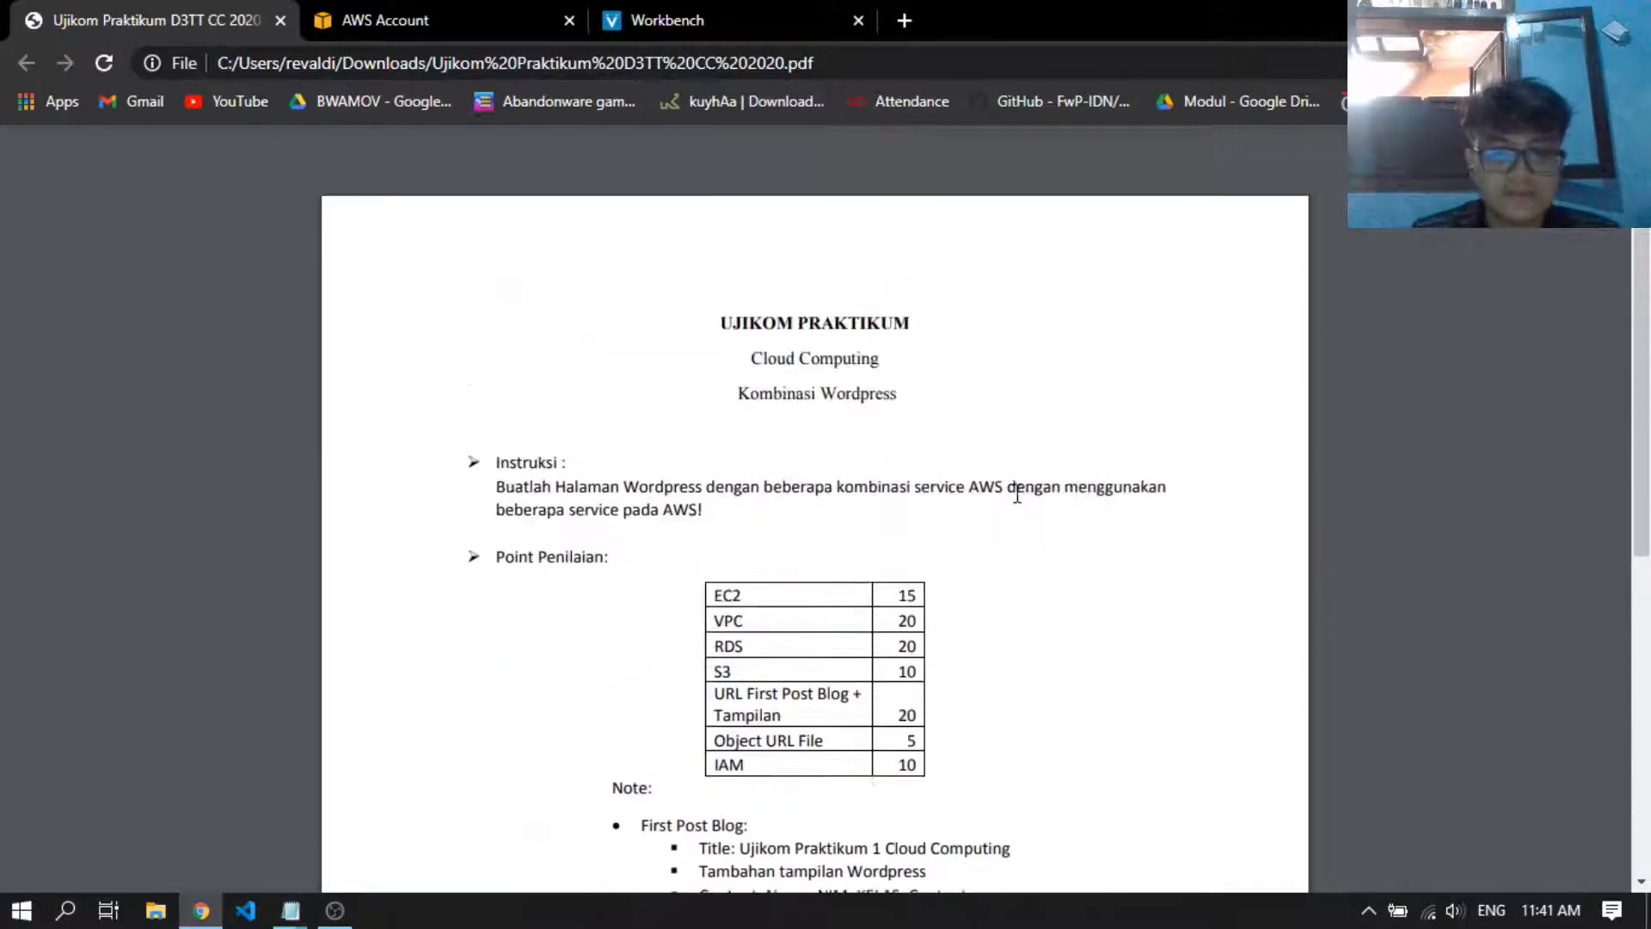
scroll(1019, 493, down, 4)
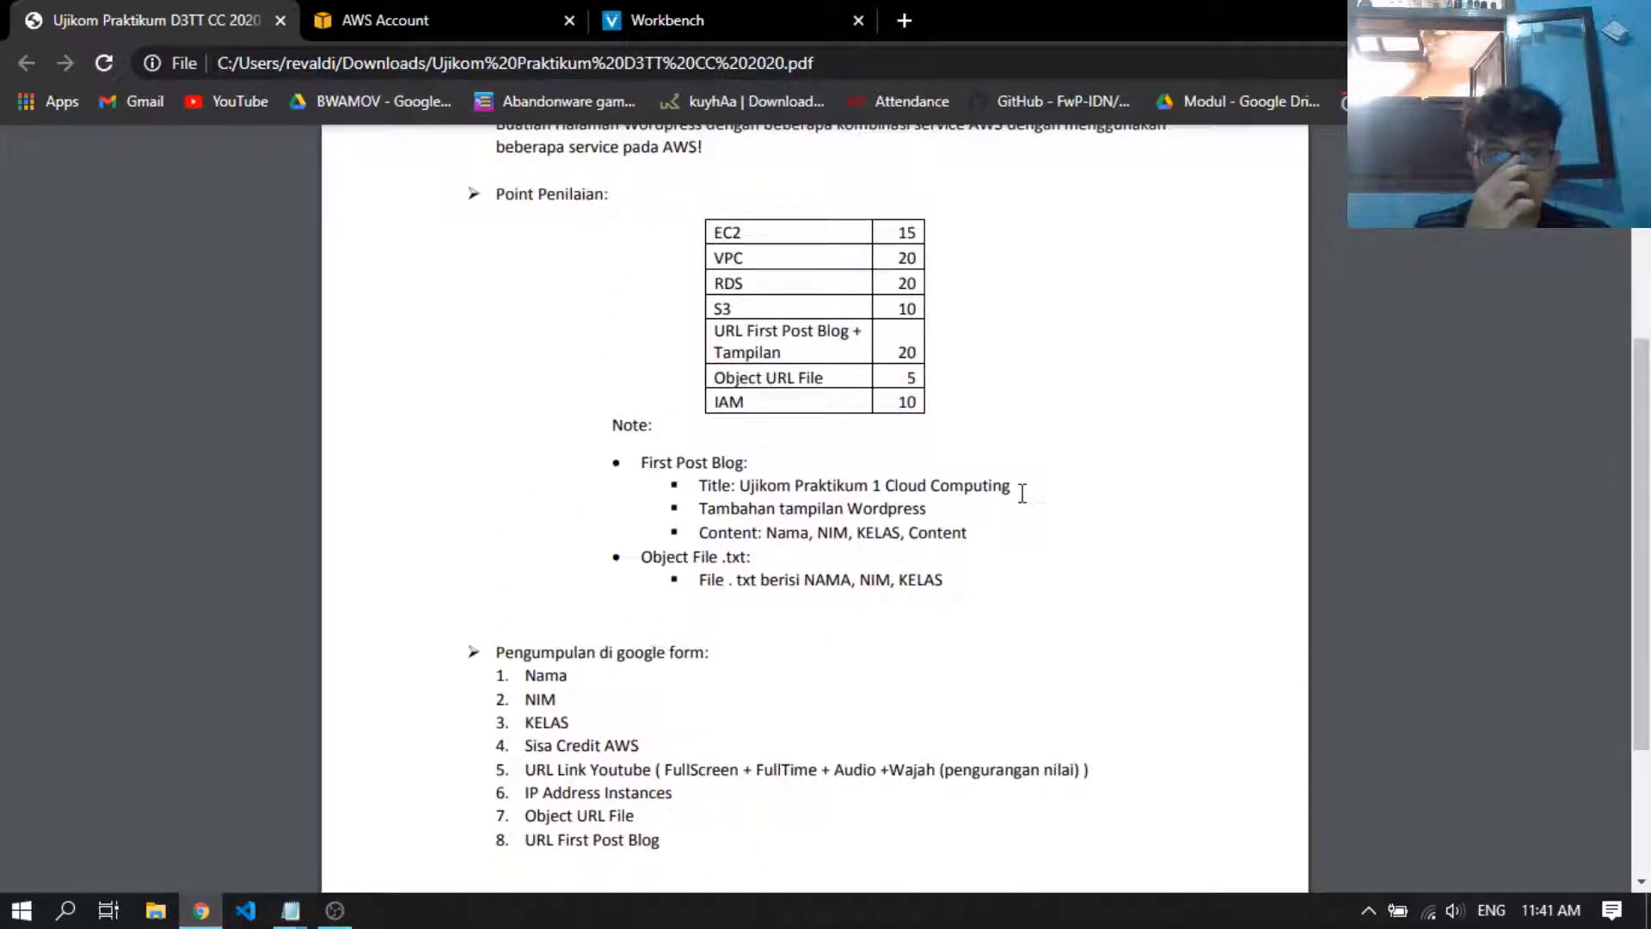
scroll(908, 509, up, 3)
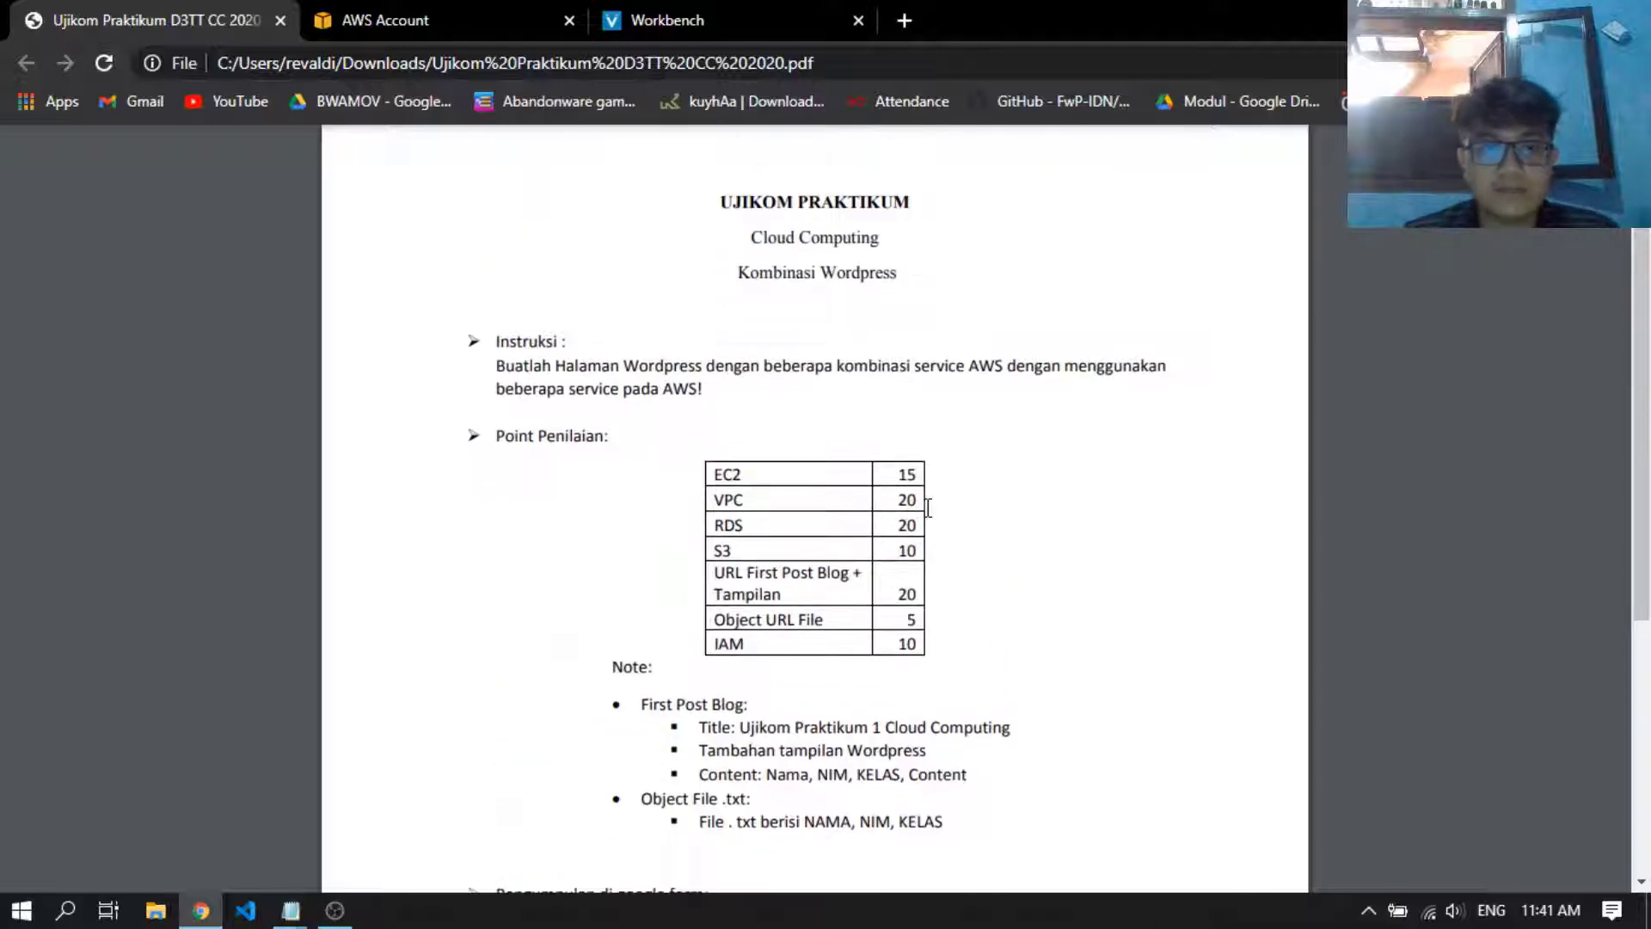
double_click(730, 497)
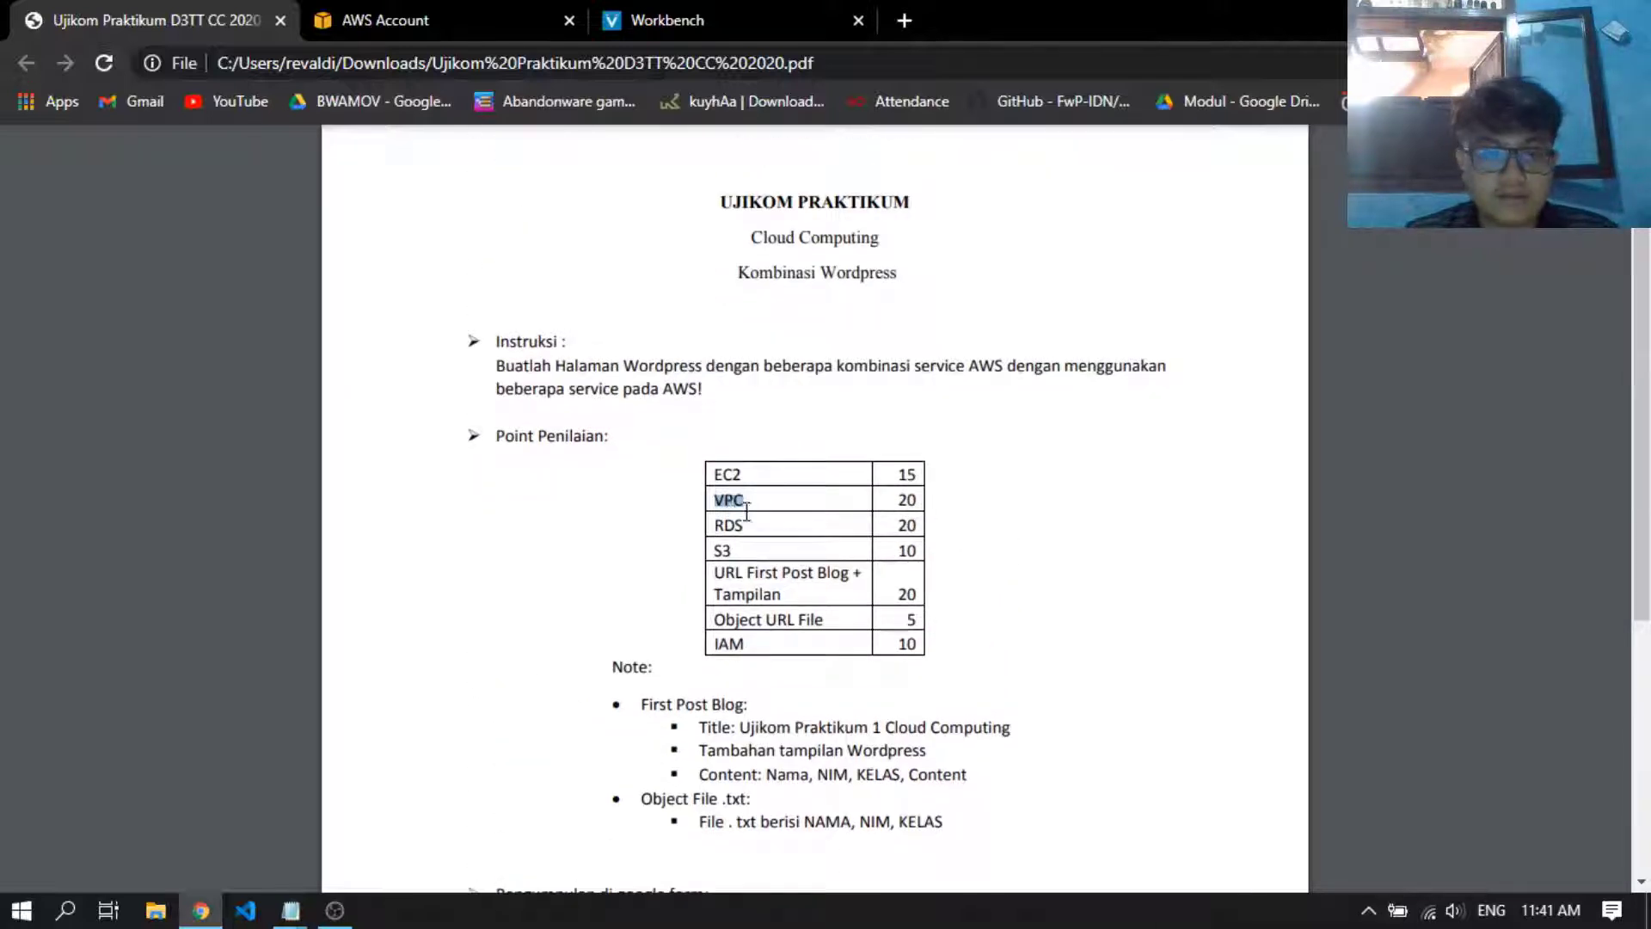
double_click(738, 525)
click(1012, 533)
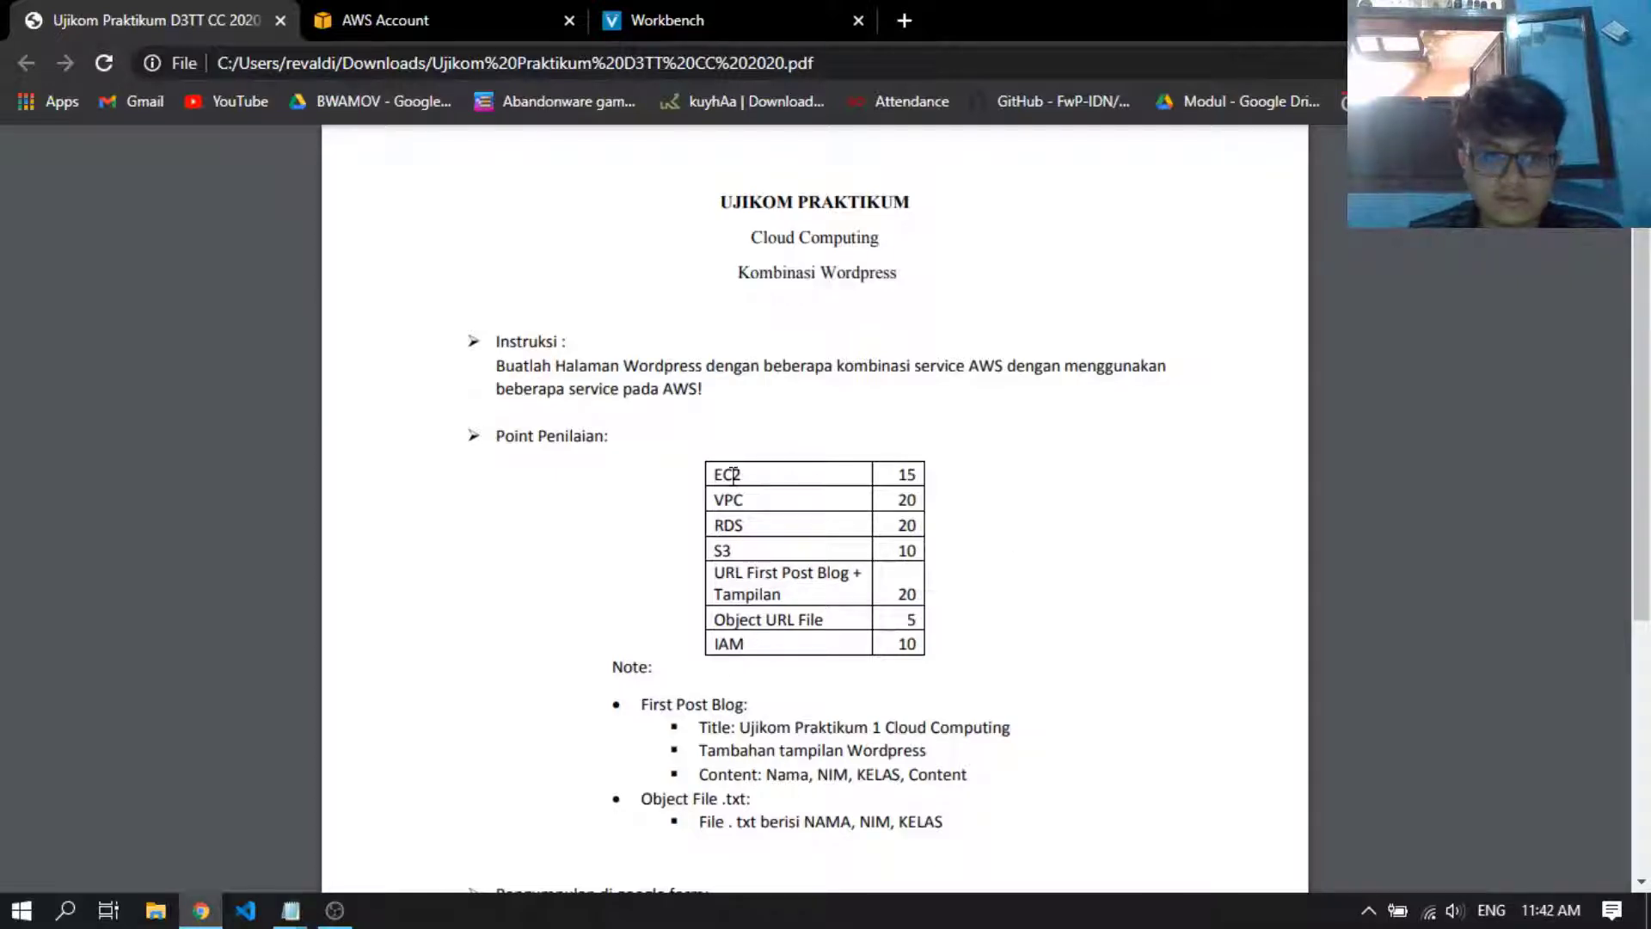
scroll(1179, 564, down, 3)
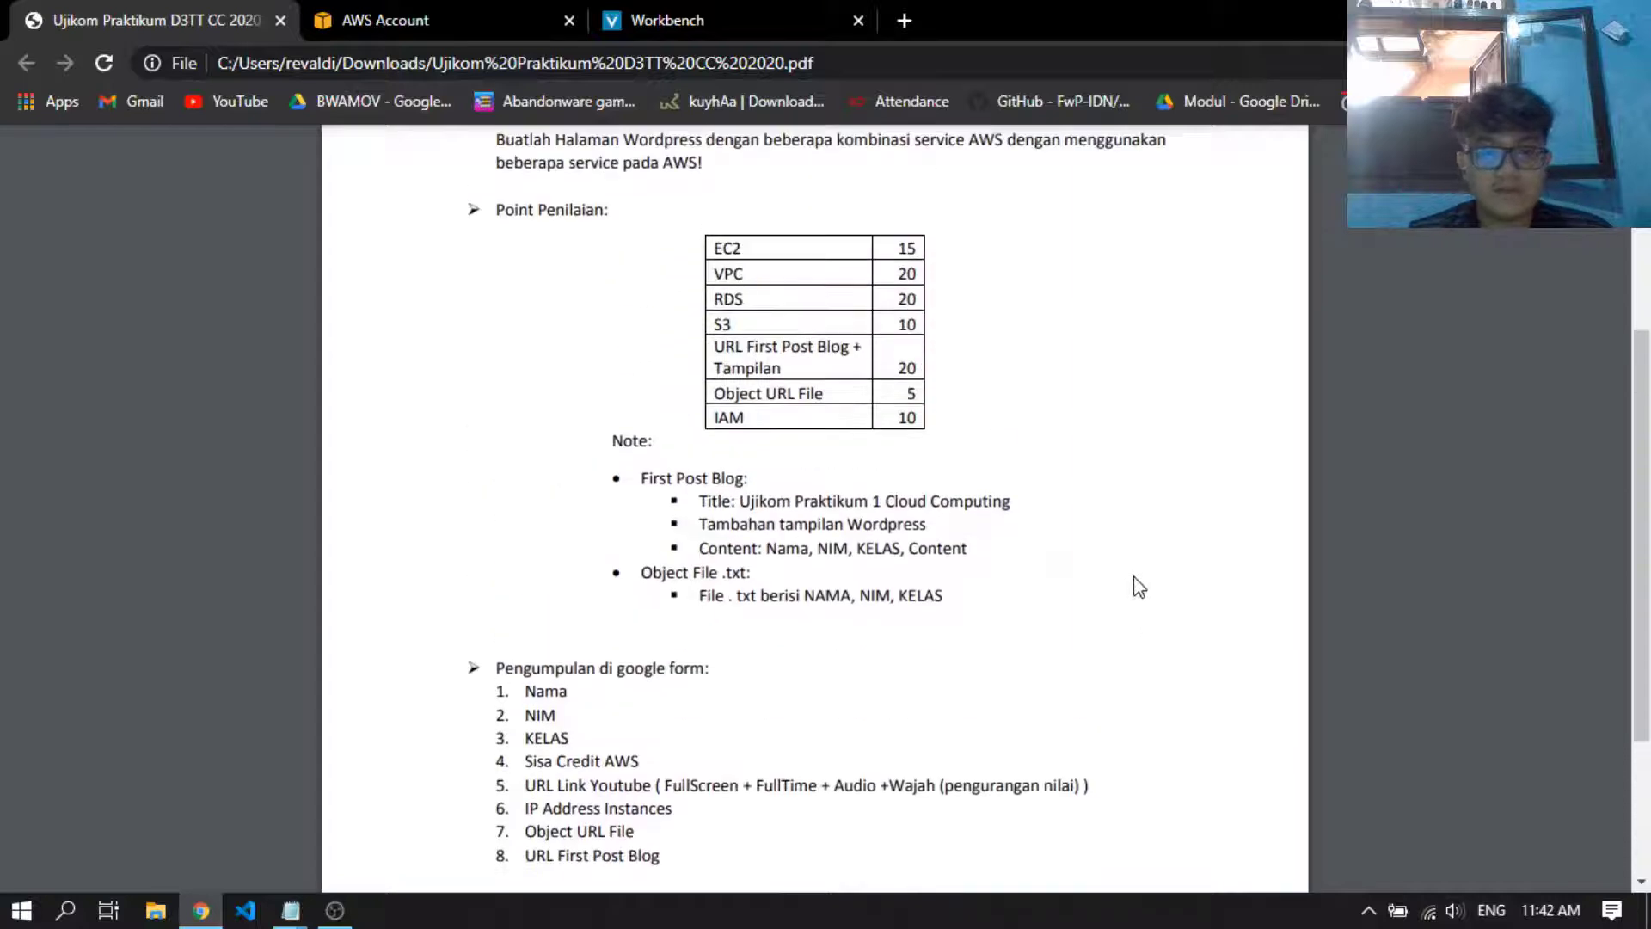
scroll(1139, 587, up, 5)
Open the AWS Console from the Workbench and start the VPC Wizard with the VPC with Public and Private Subnets configuration
click(680, 20)
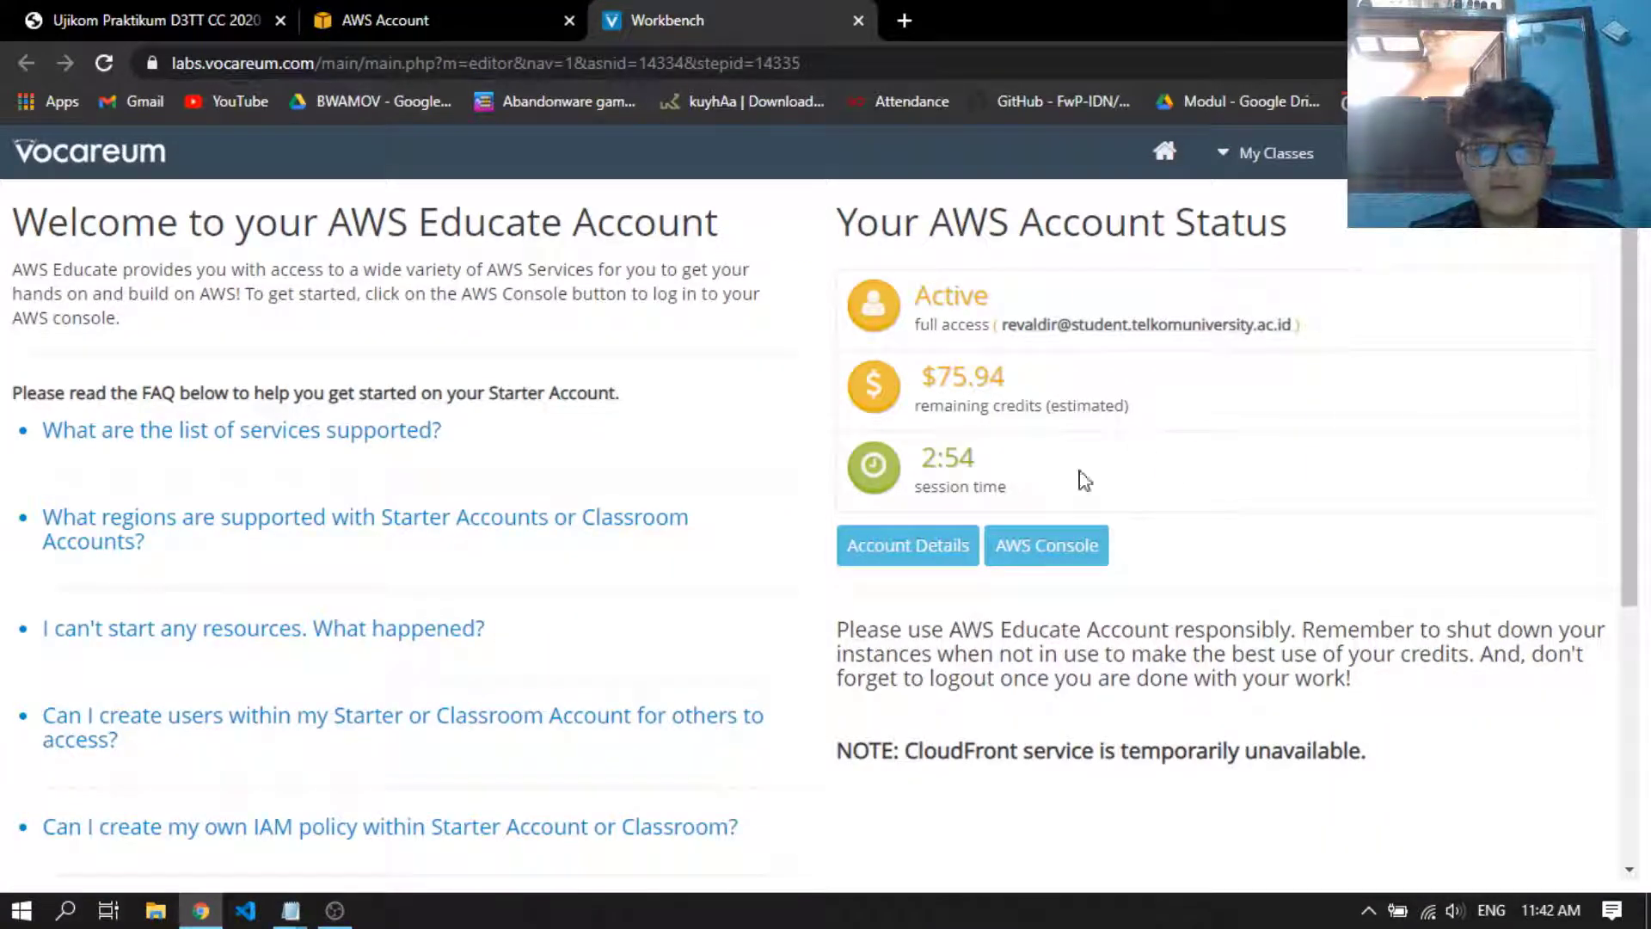
click(1079, 549)
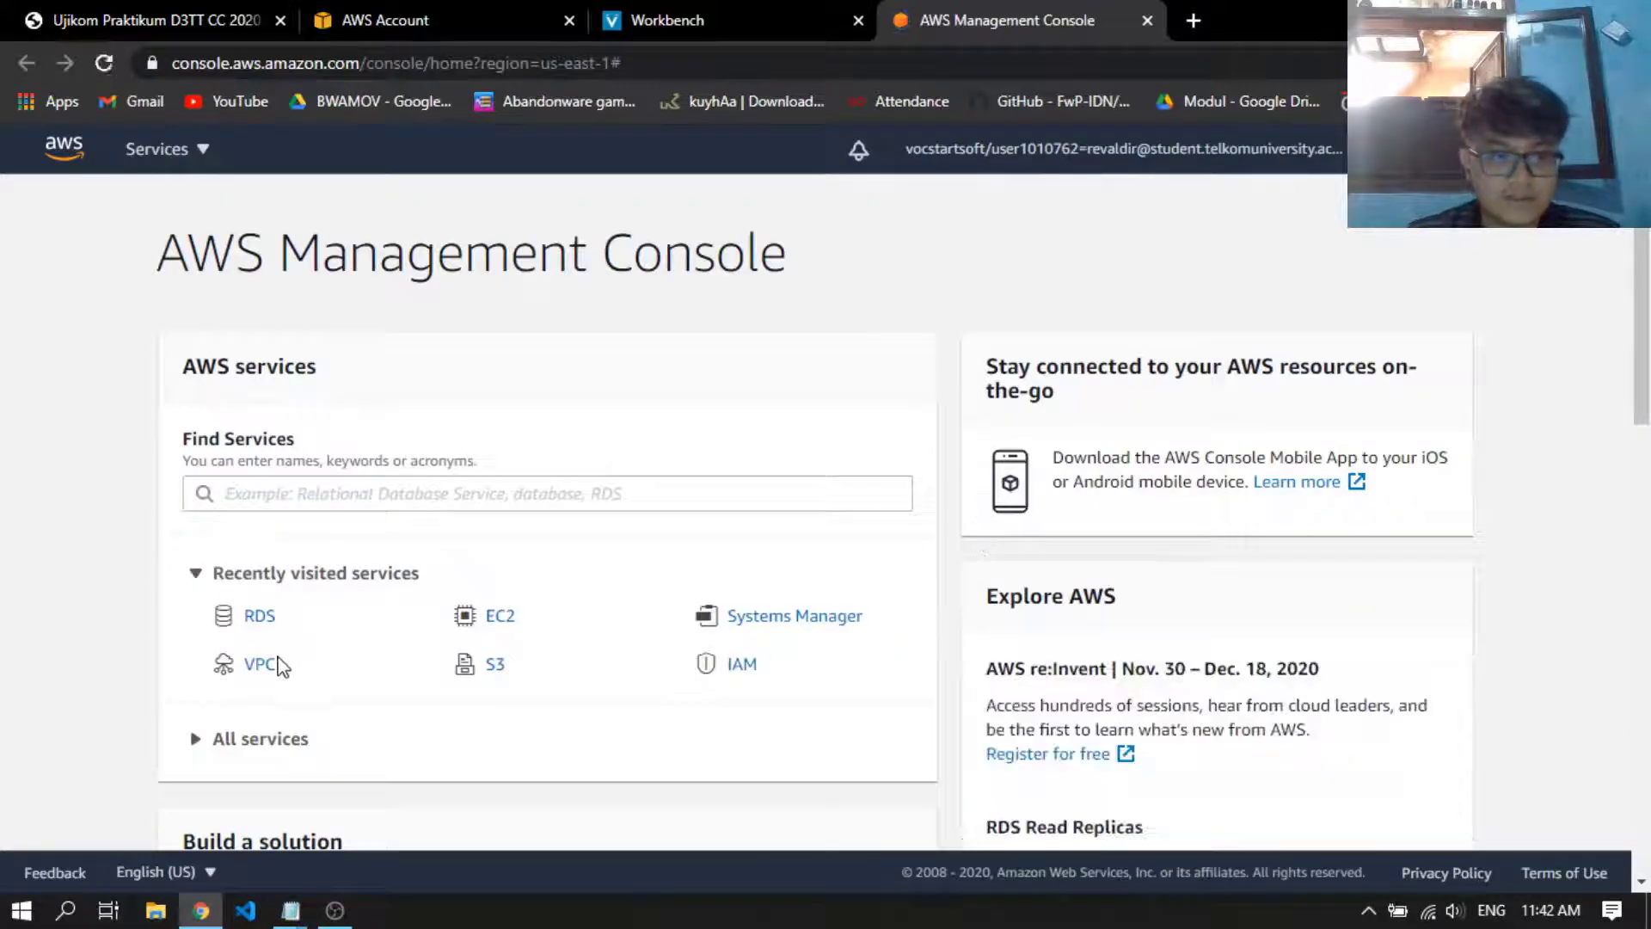
click(268, 665)
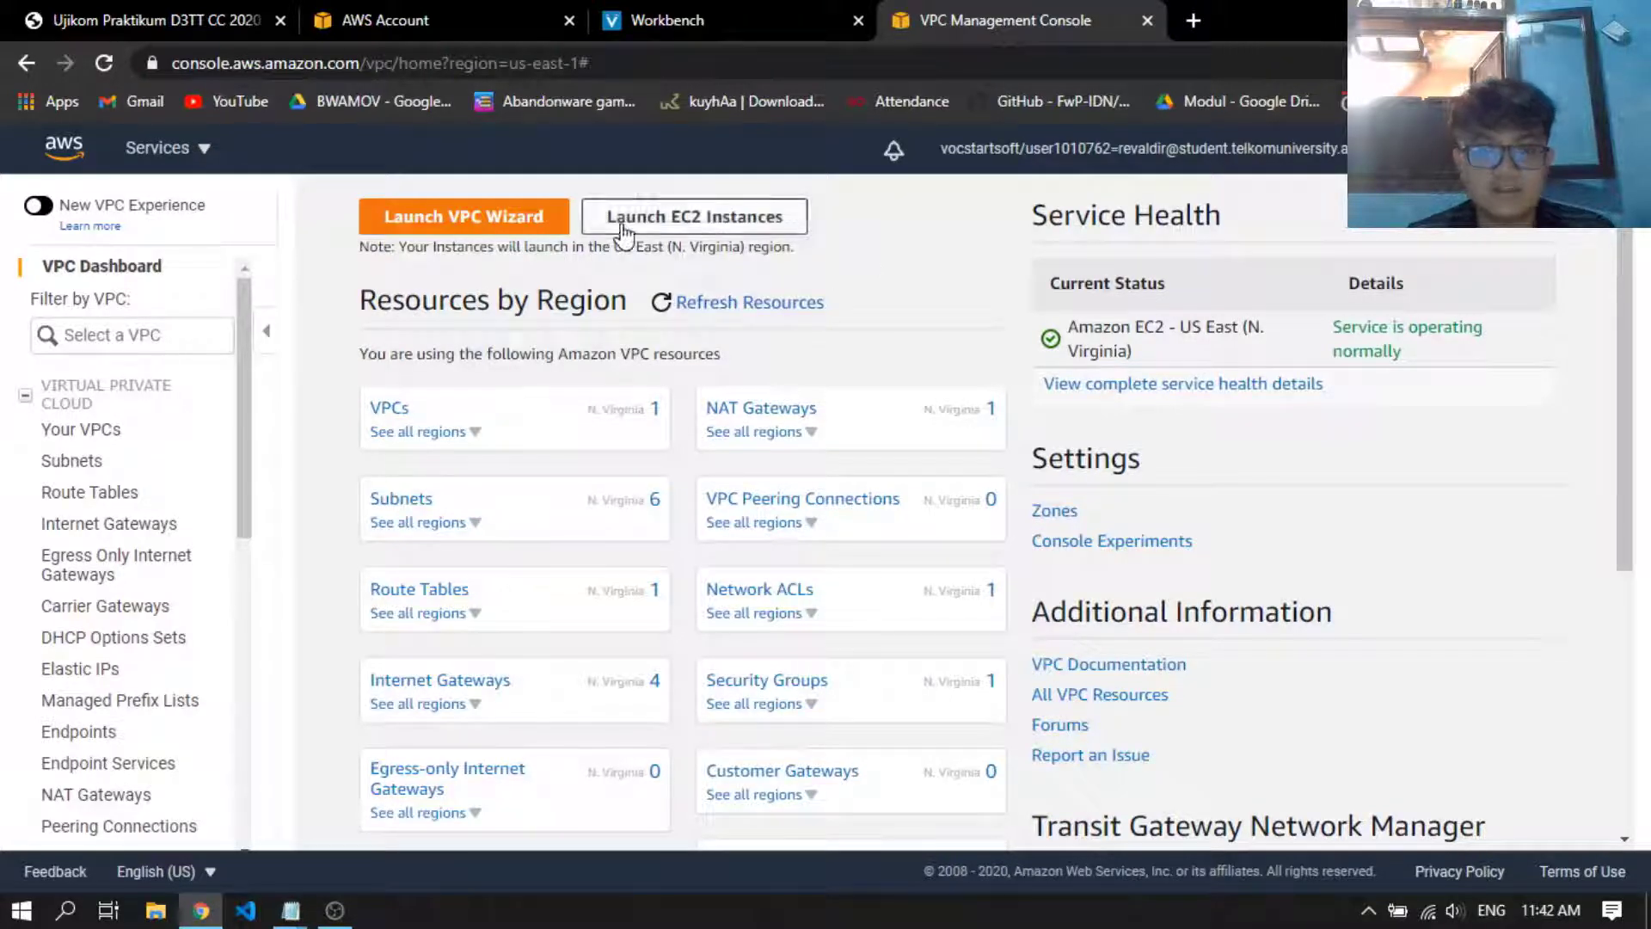
click(508, 227)
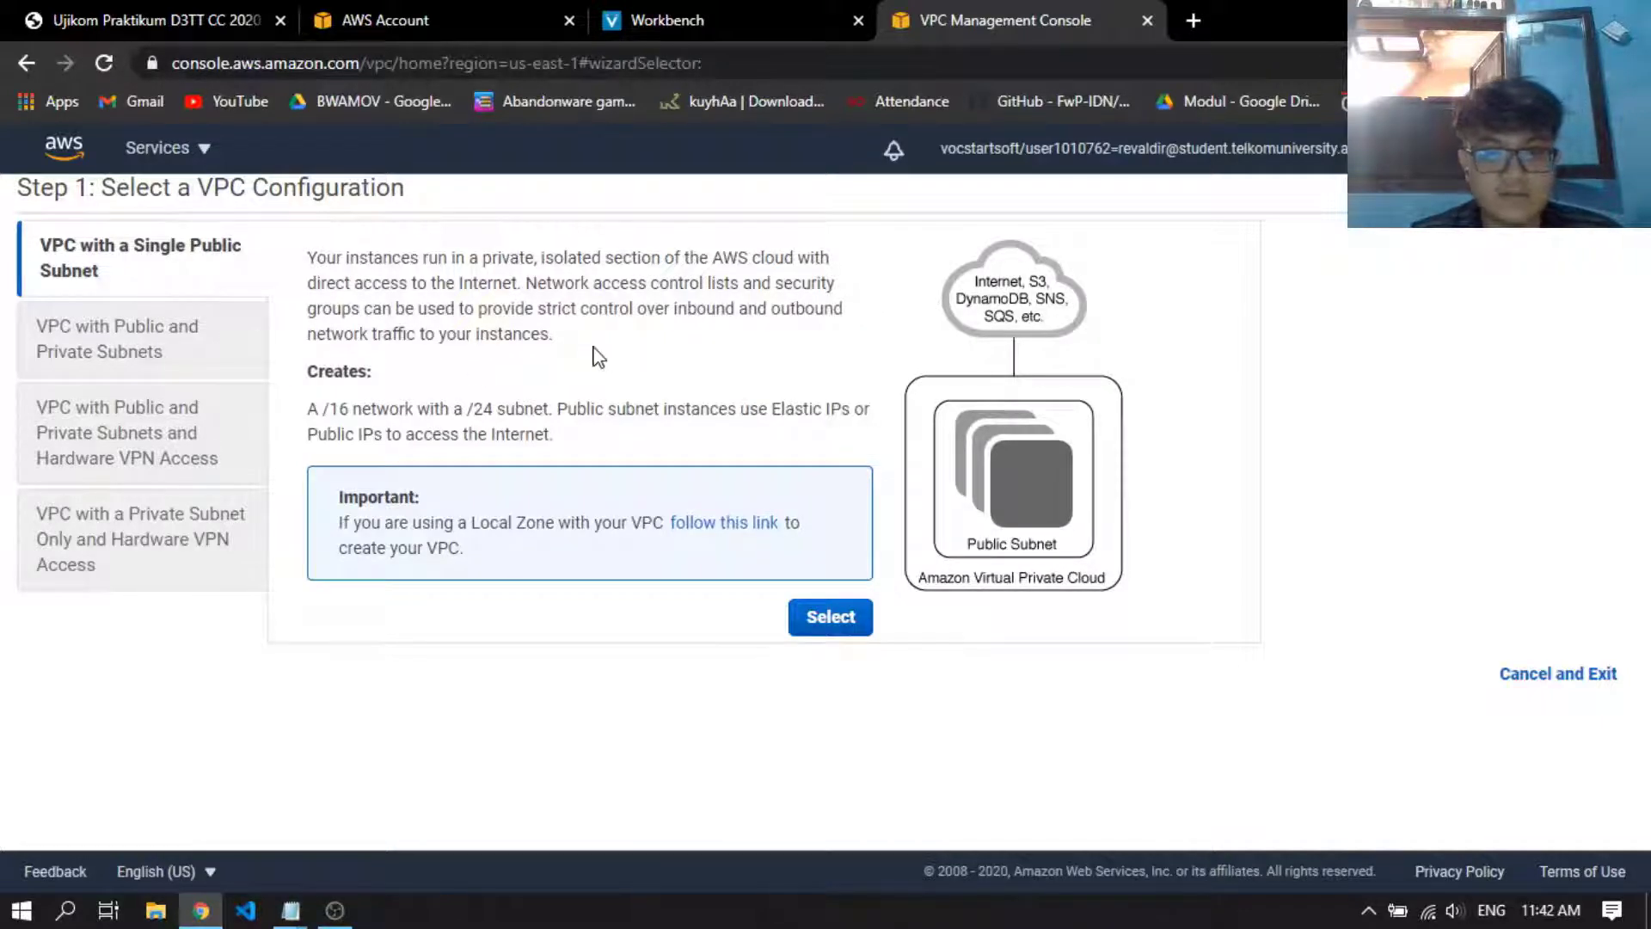
click(120, 346)
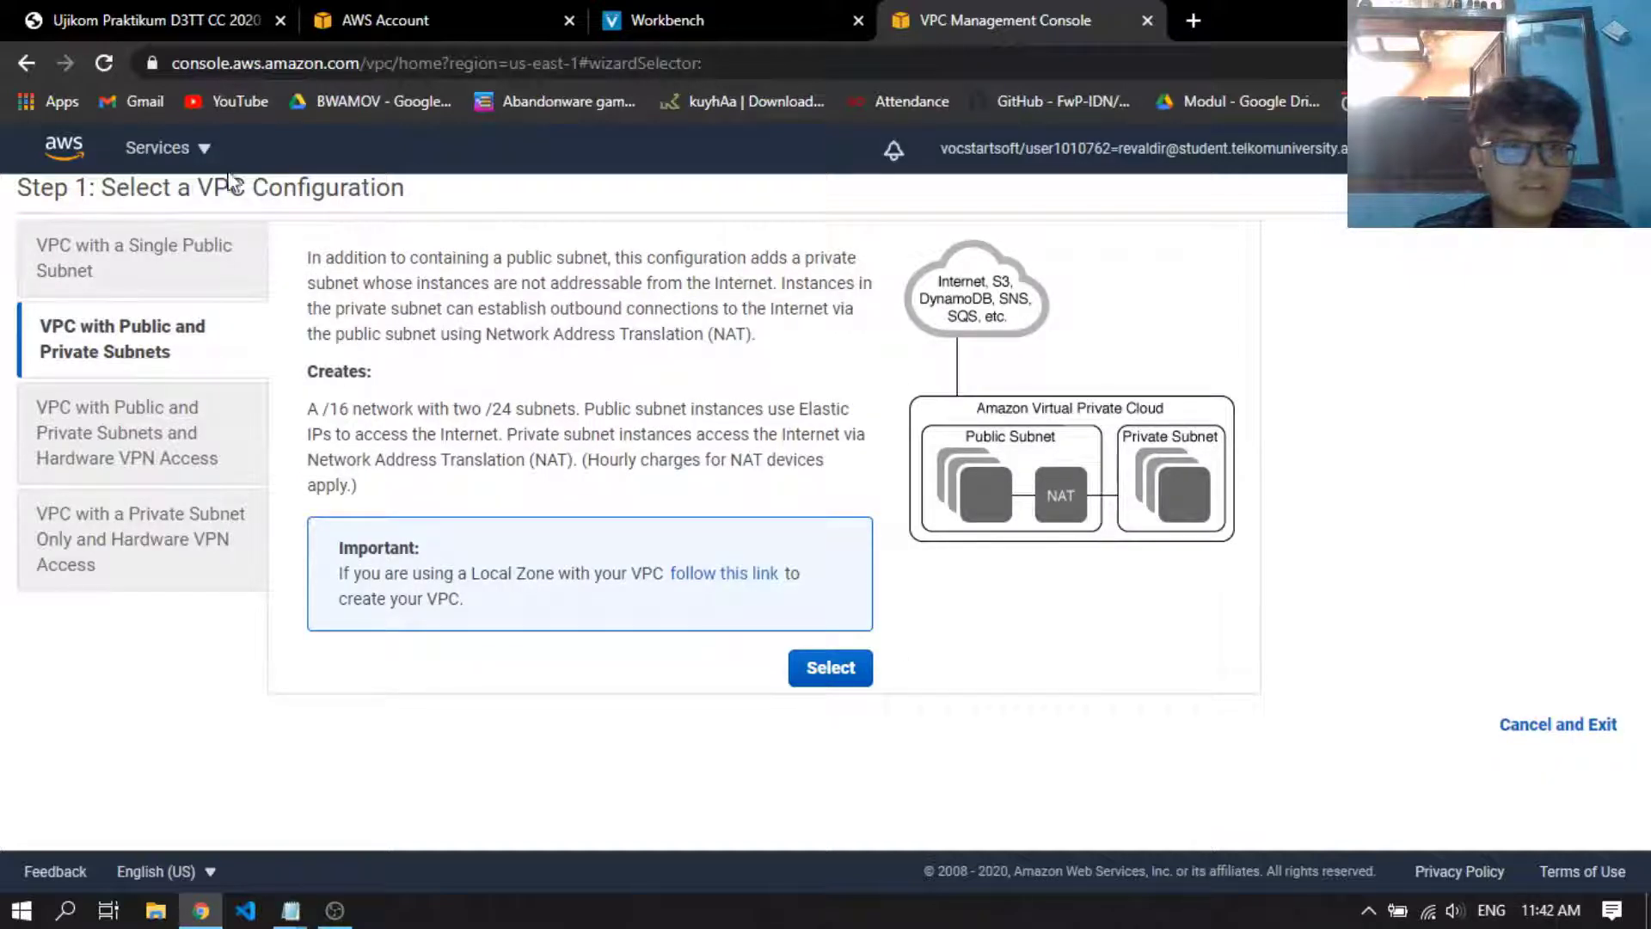
Open the EC2 dashboard in a separate browser tab, keeping the VPC wizard open
click(205, 151)
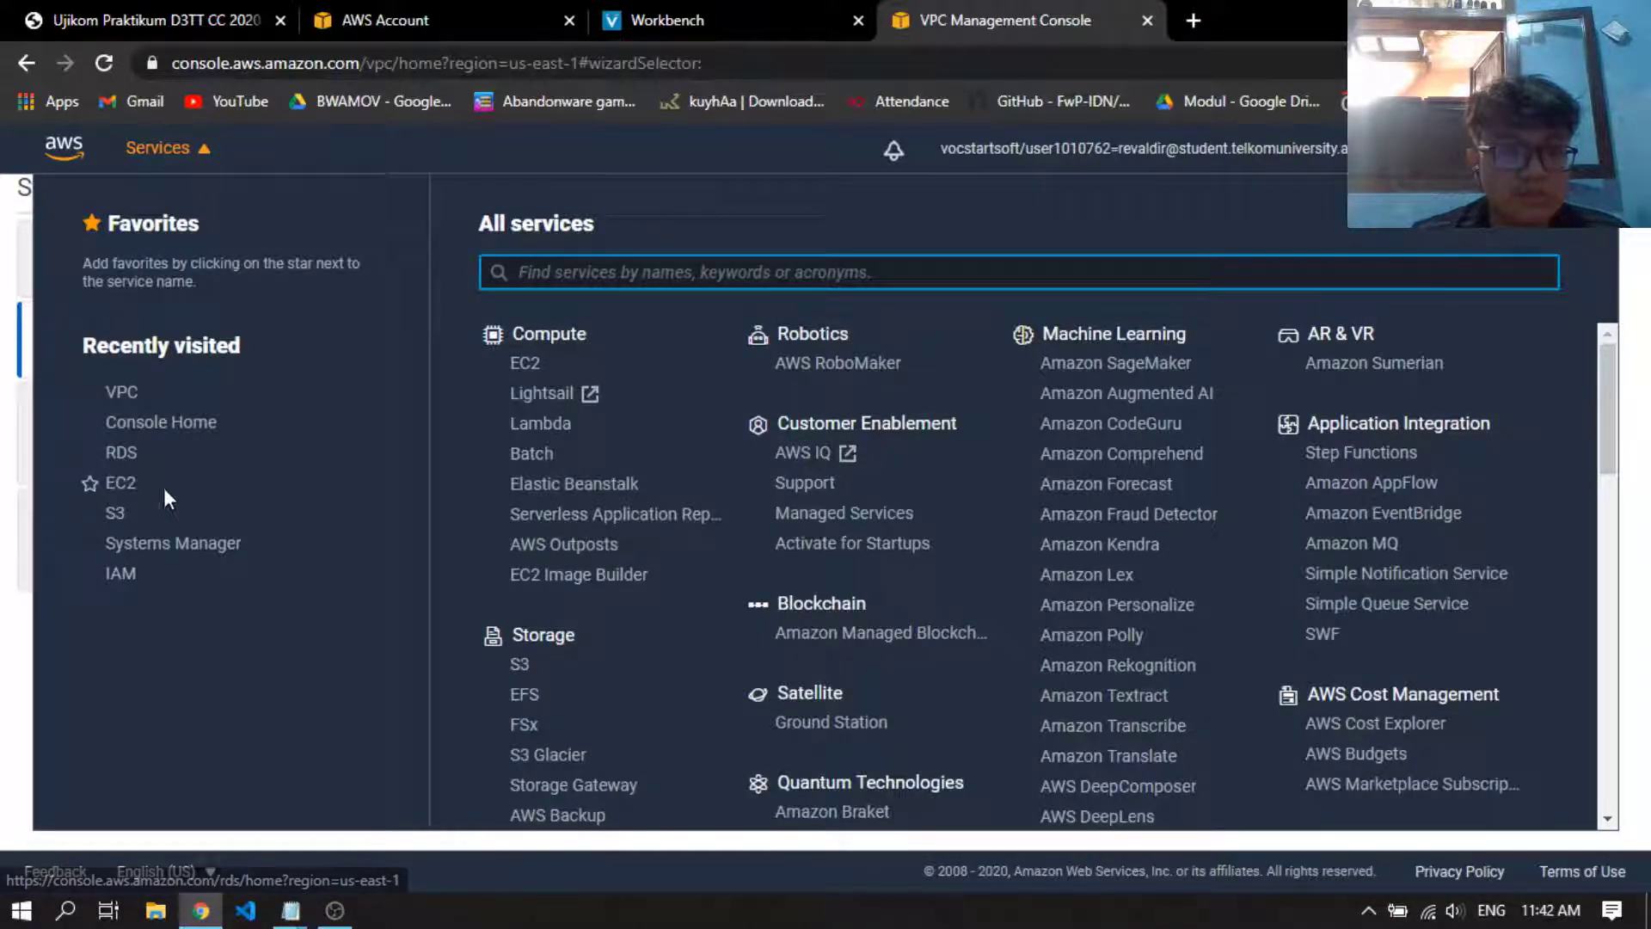
middle_click(120, 483)
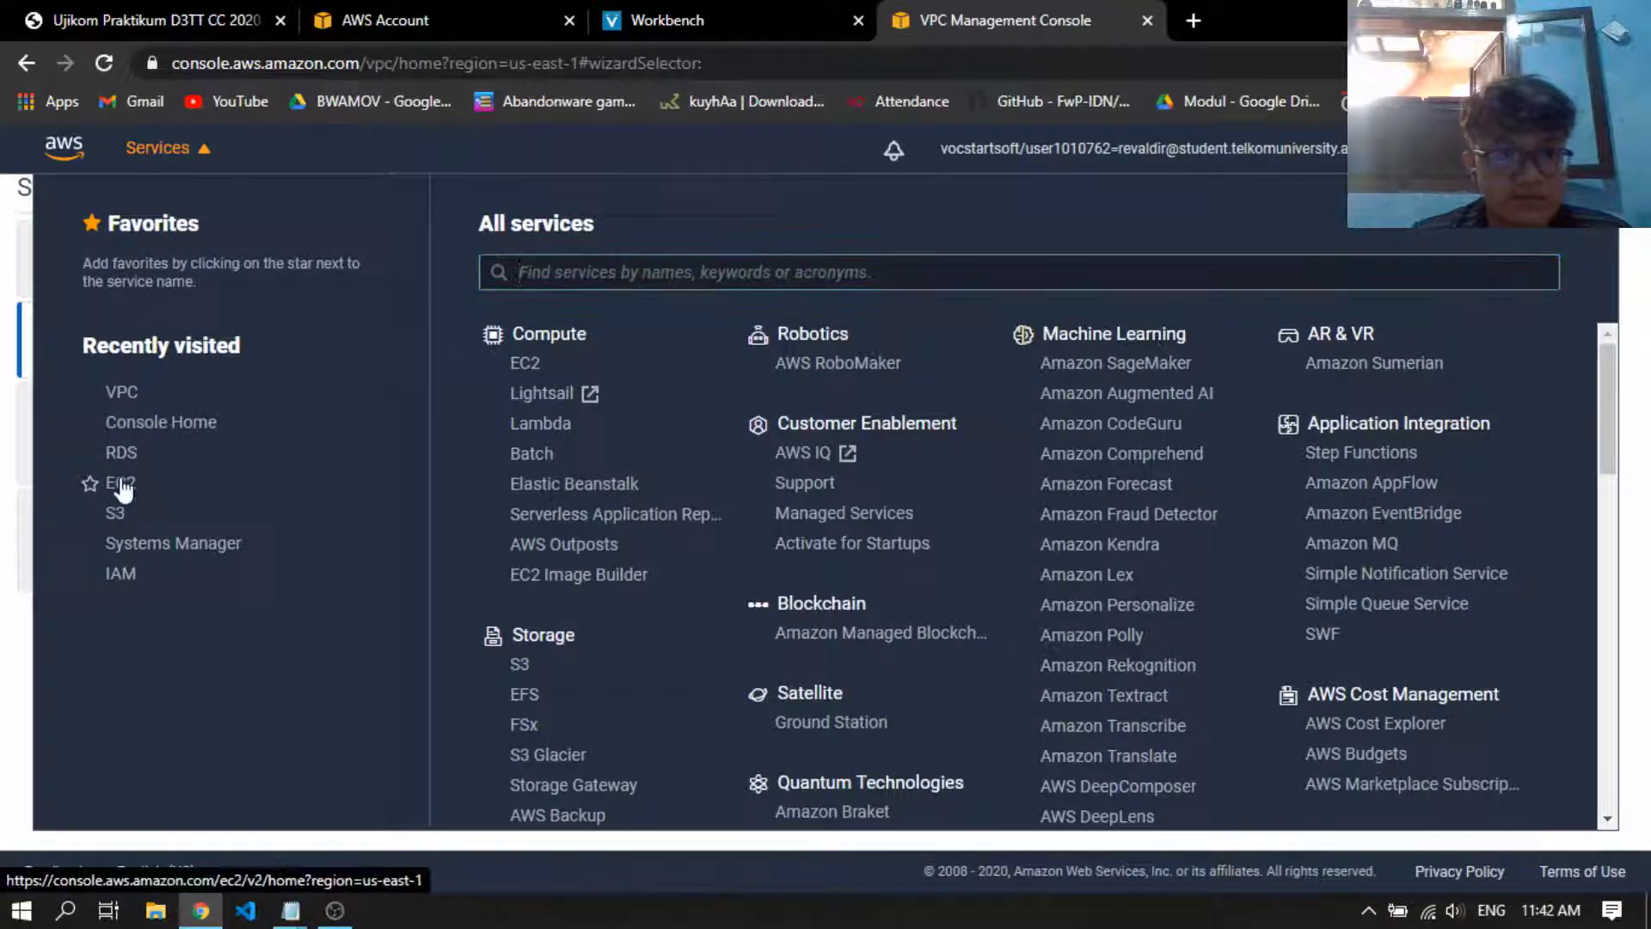
click(203, 164)
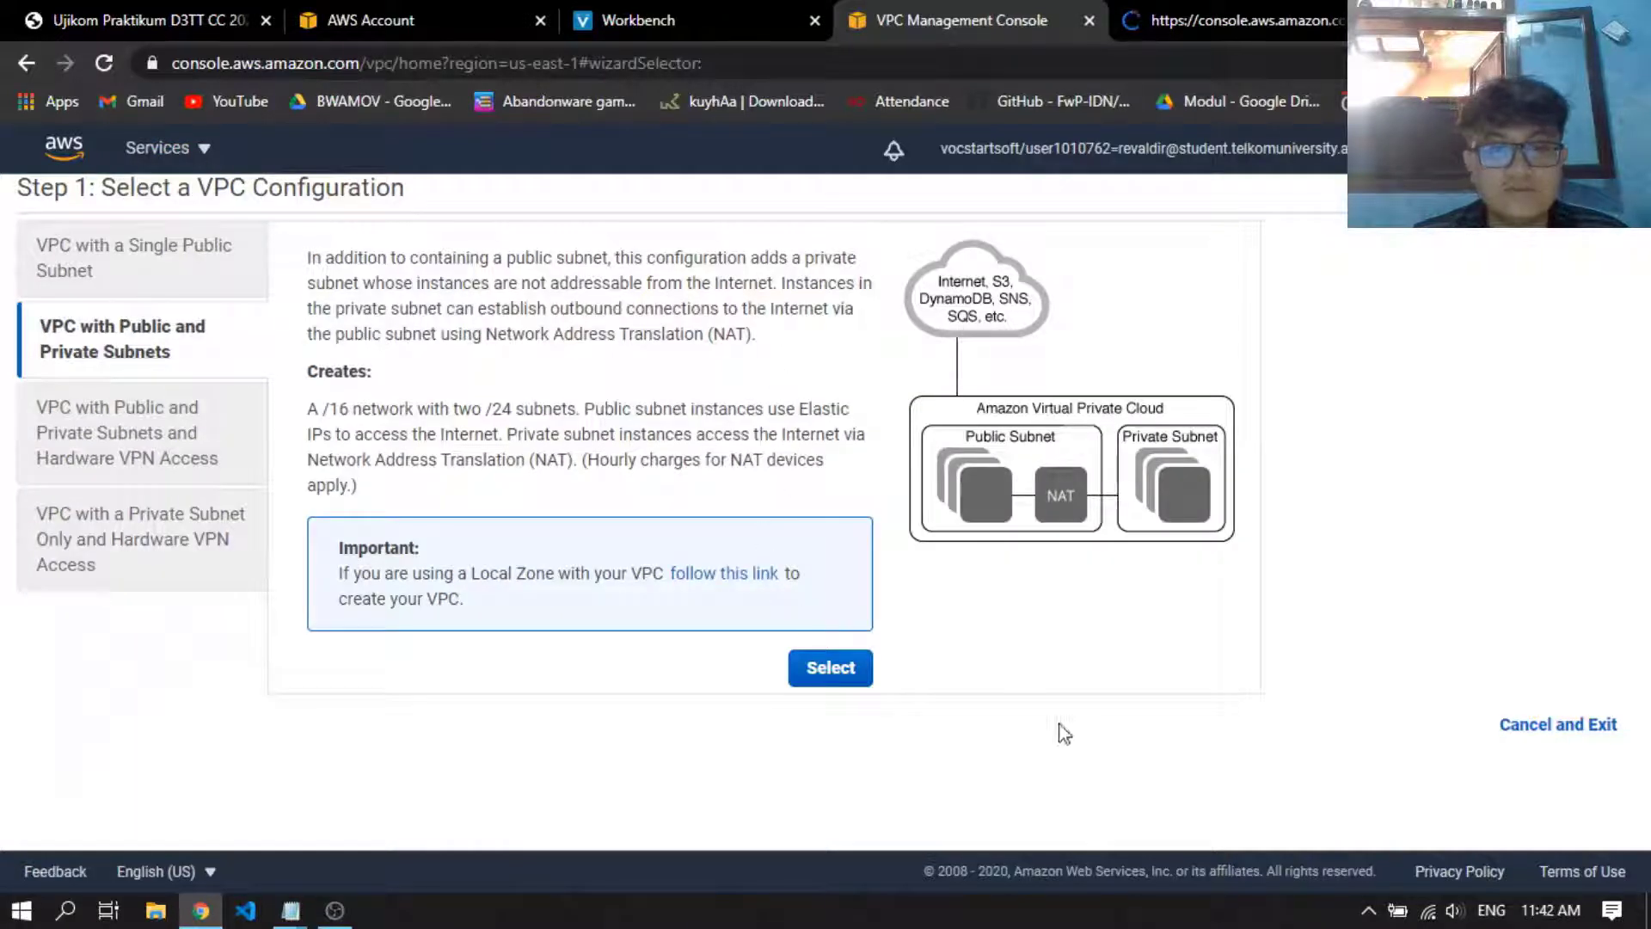
click(1248, 12)
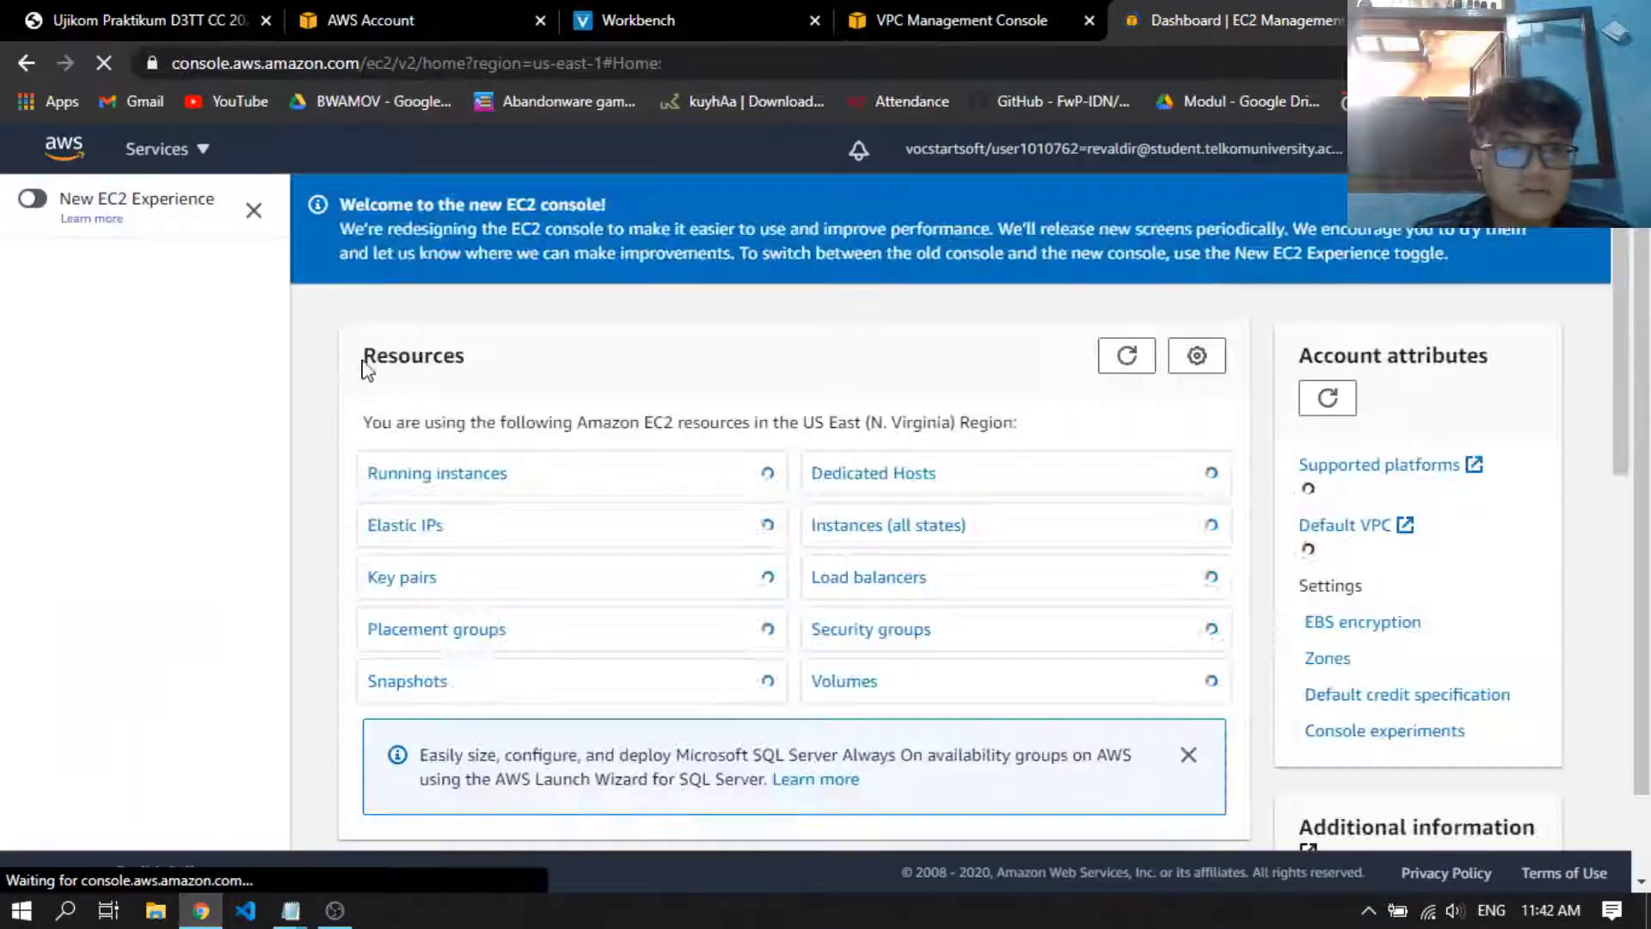
Open the Elastic IPs list and allocate a new Elastic IP address from Amazon's IPv4 pool in us-east-1
scroll(118, 606, down, 5)
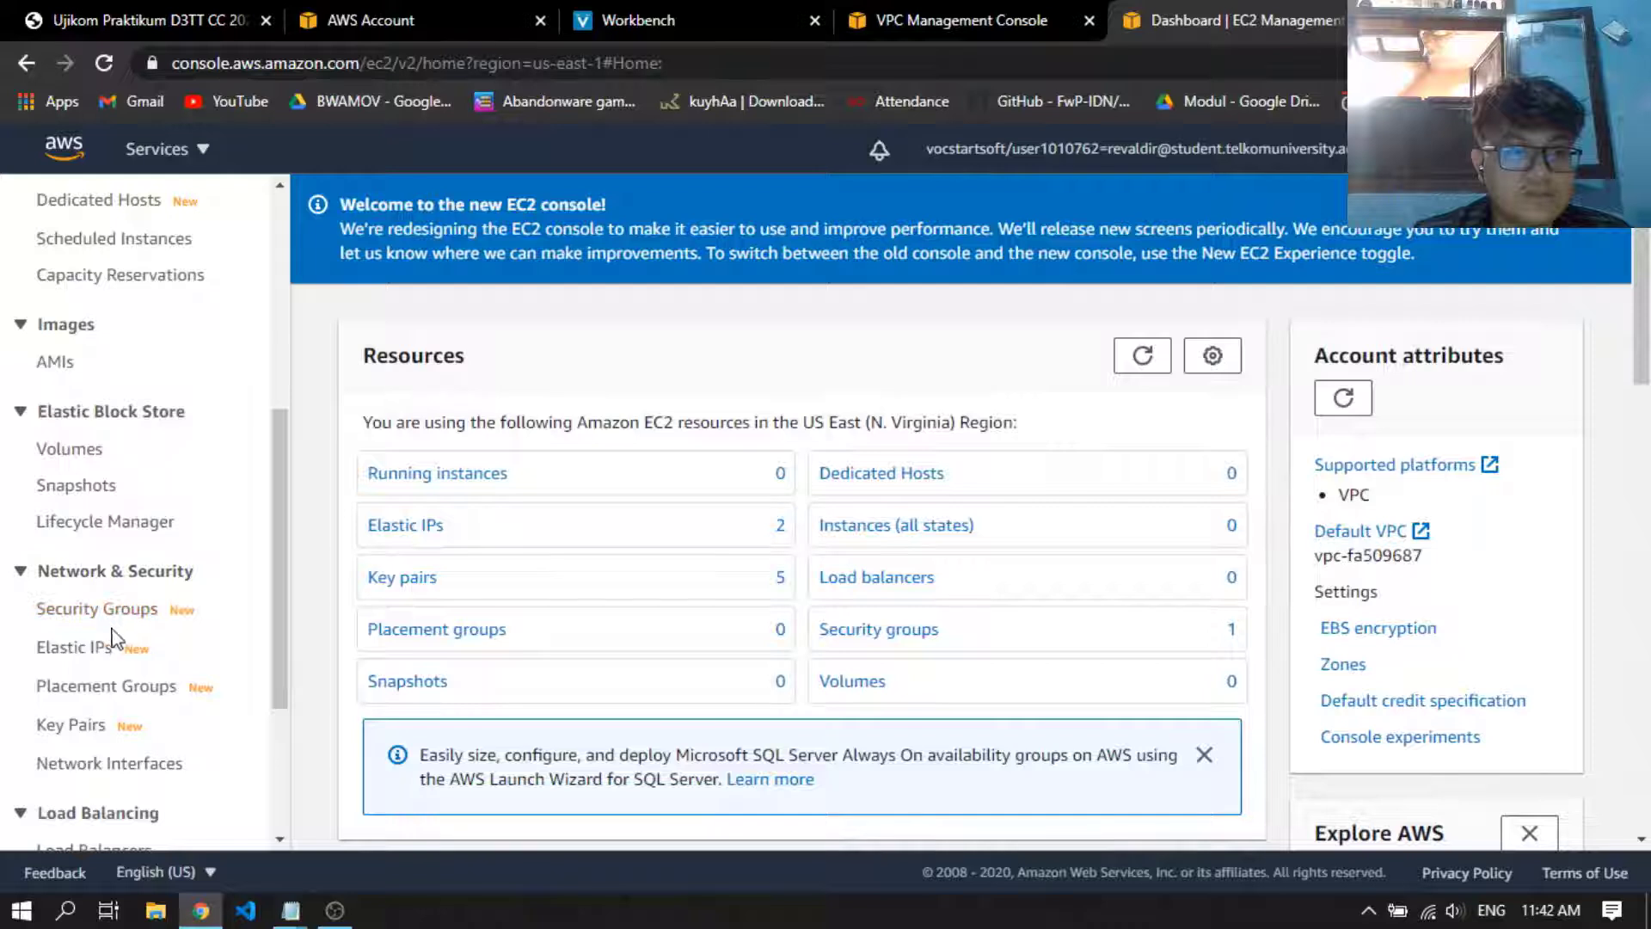
click(90, 650)
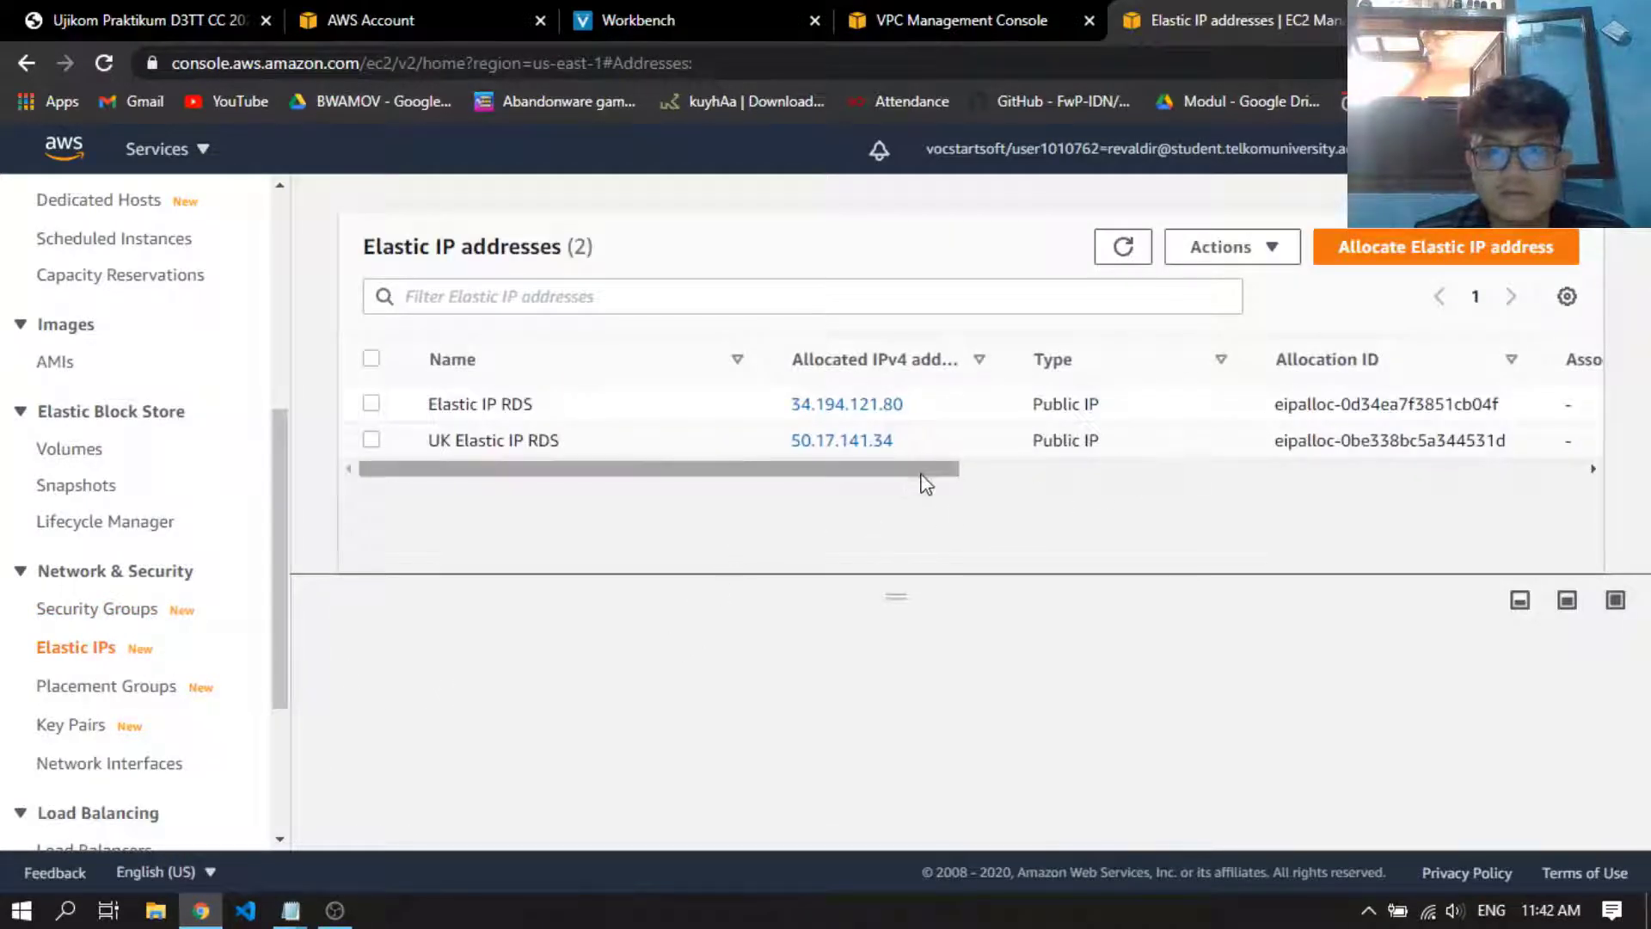
drag(921, 472, 851, 469)
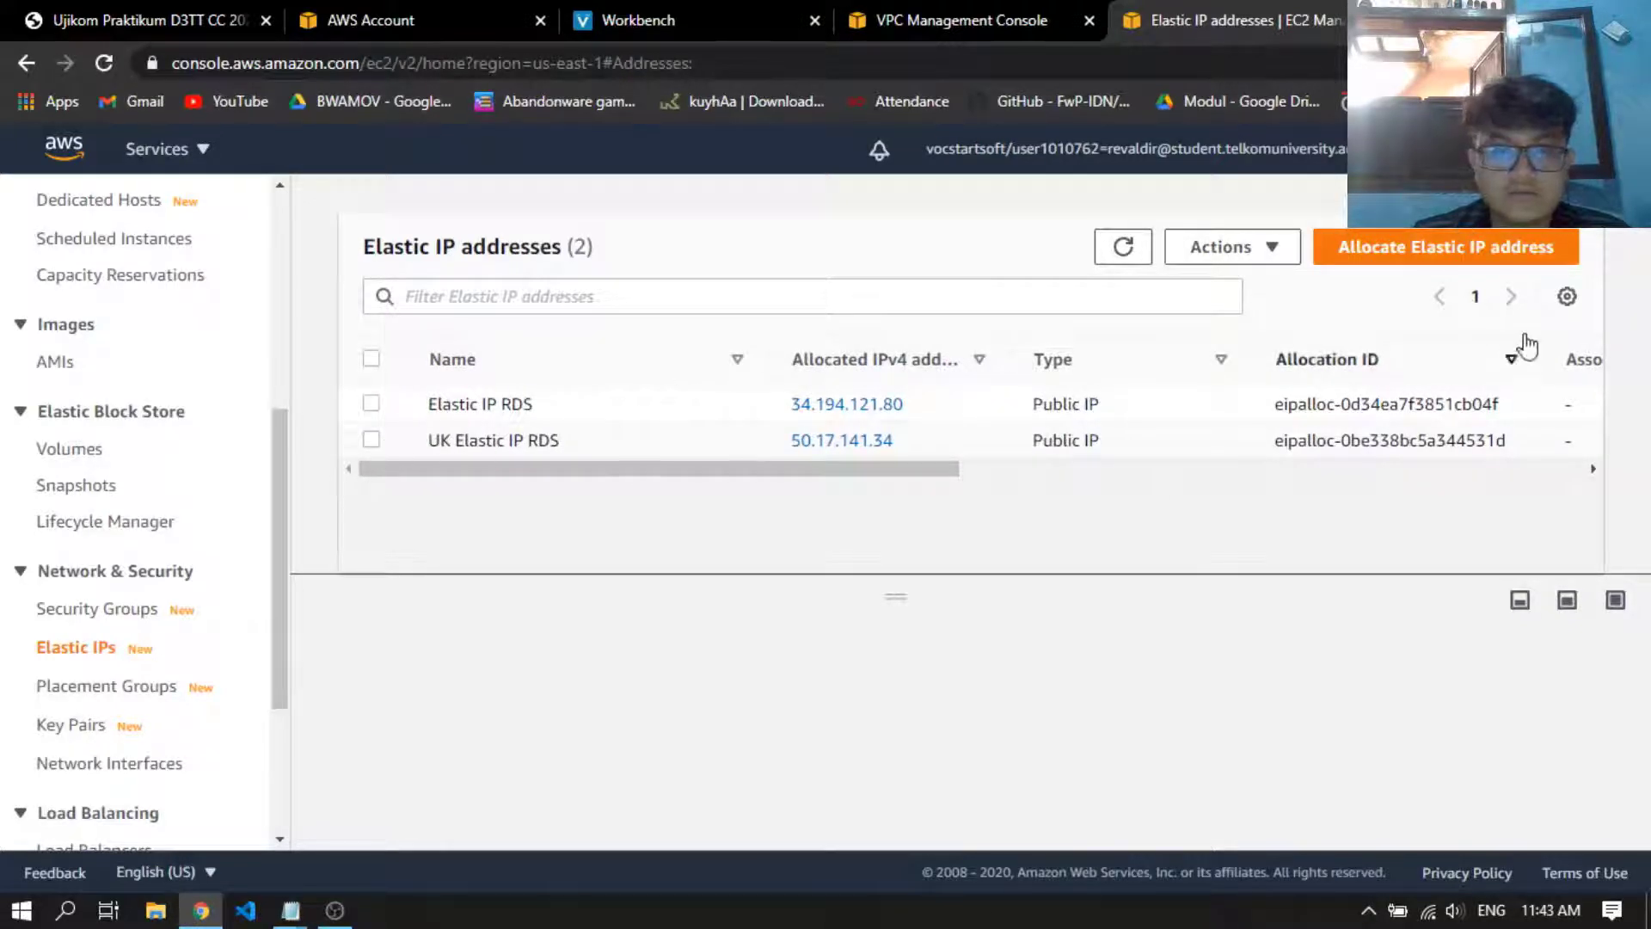
click(1438, 251)
scroll(422, 645, down, 3)
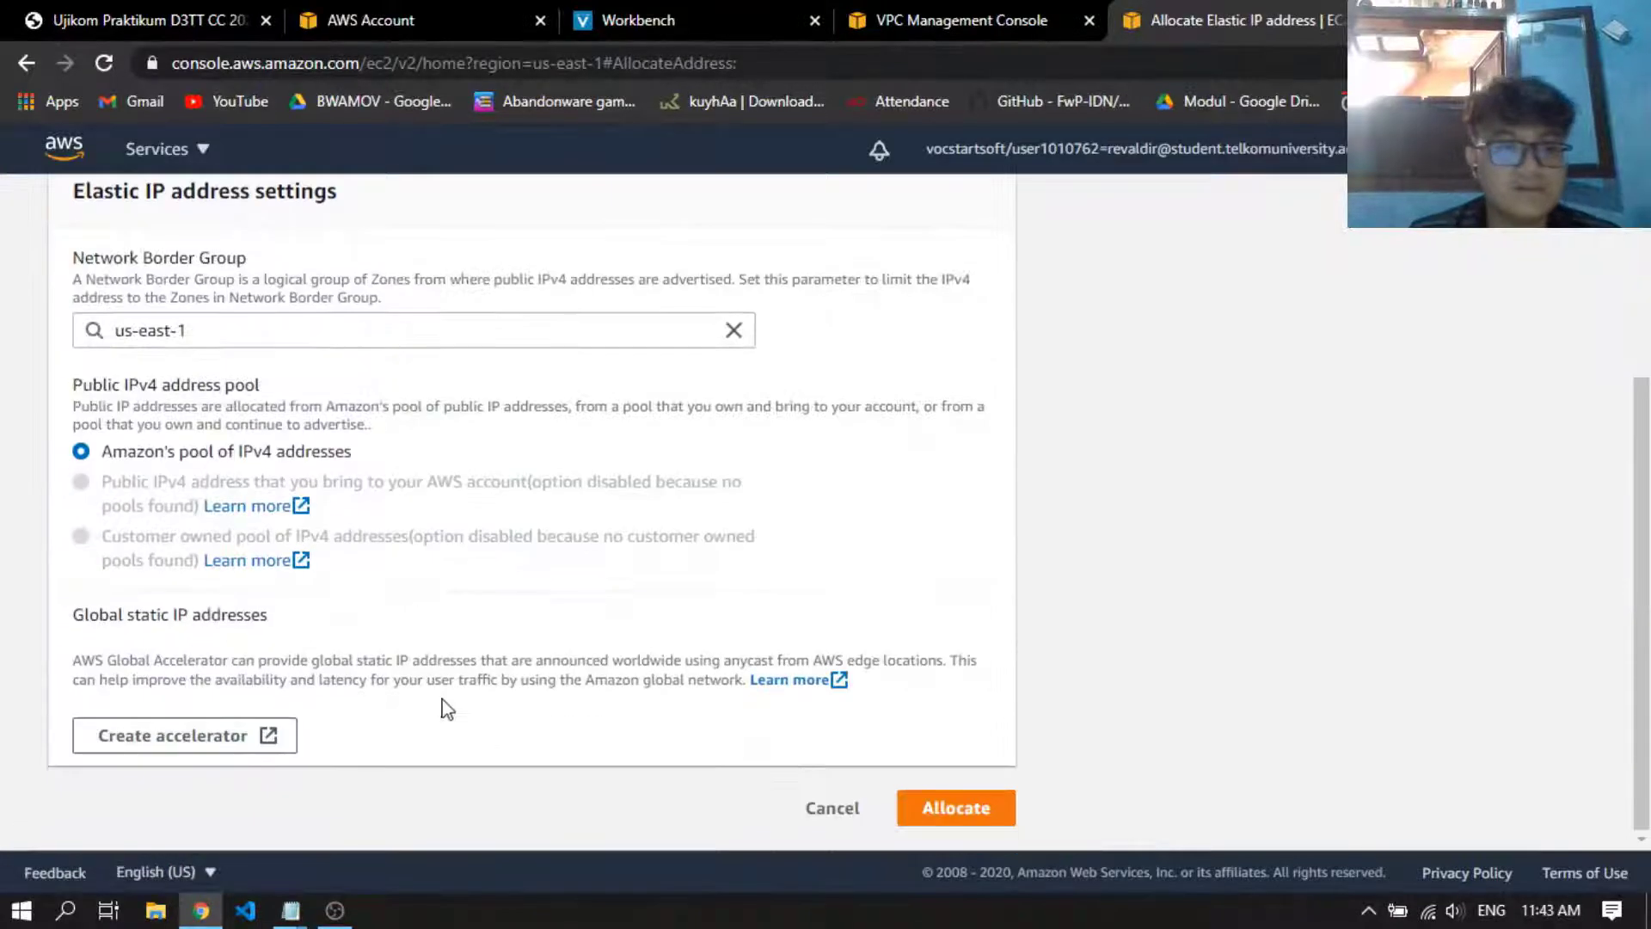
click(946, 808)
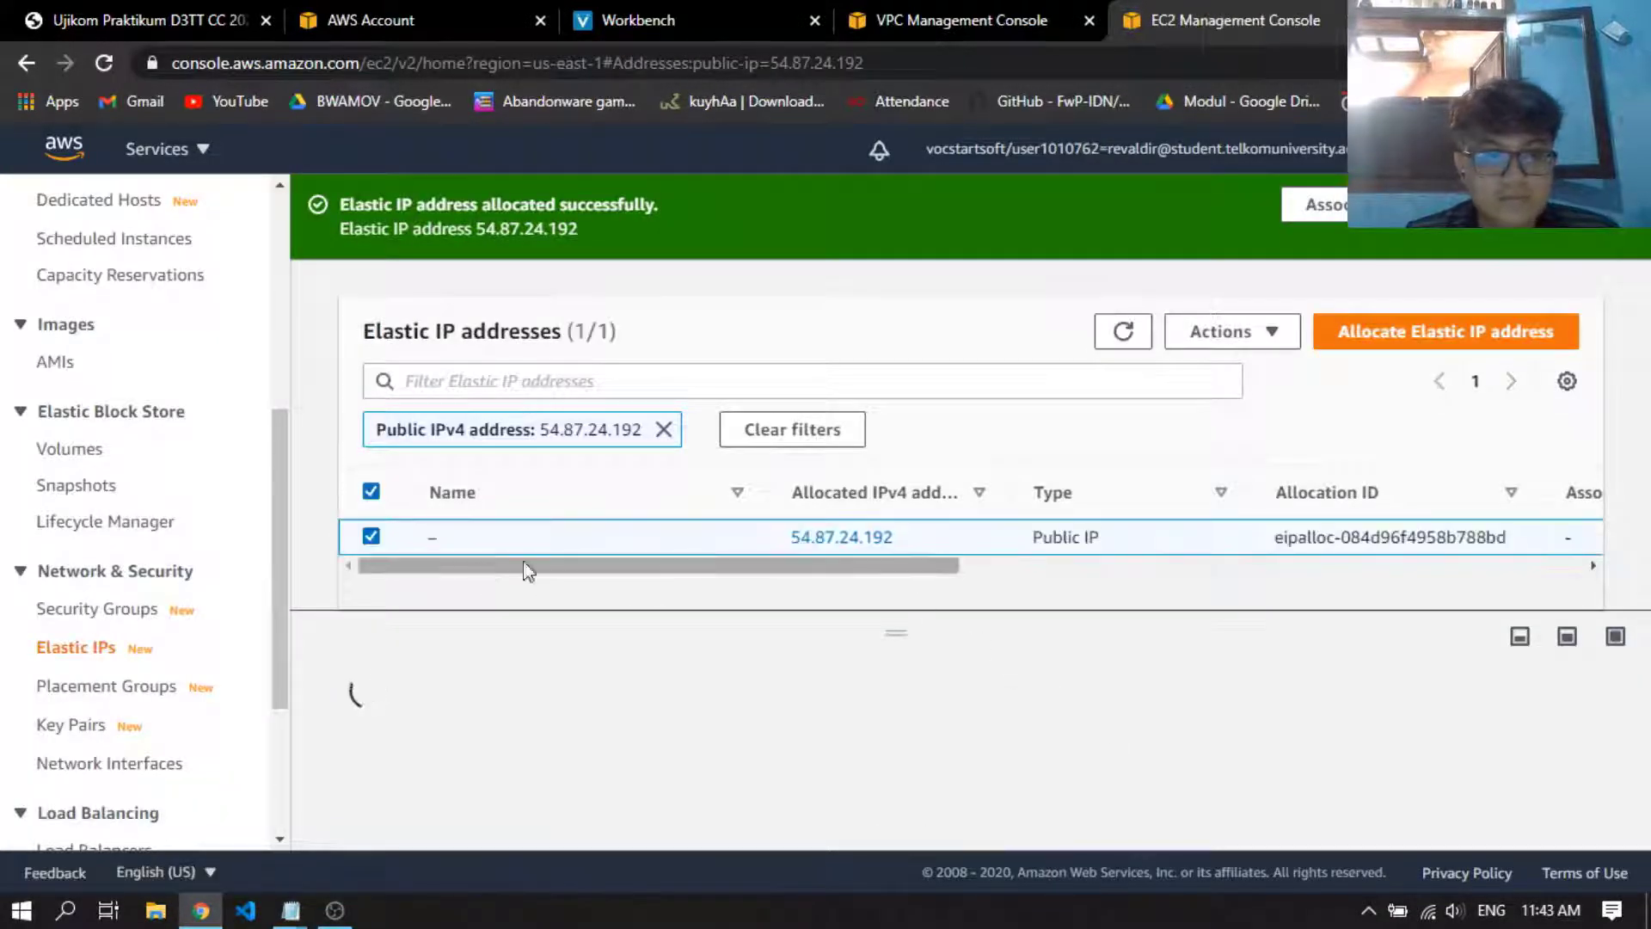
Name the newly allocated Elastic IP address El IP RDS
click(450, 537)
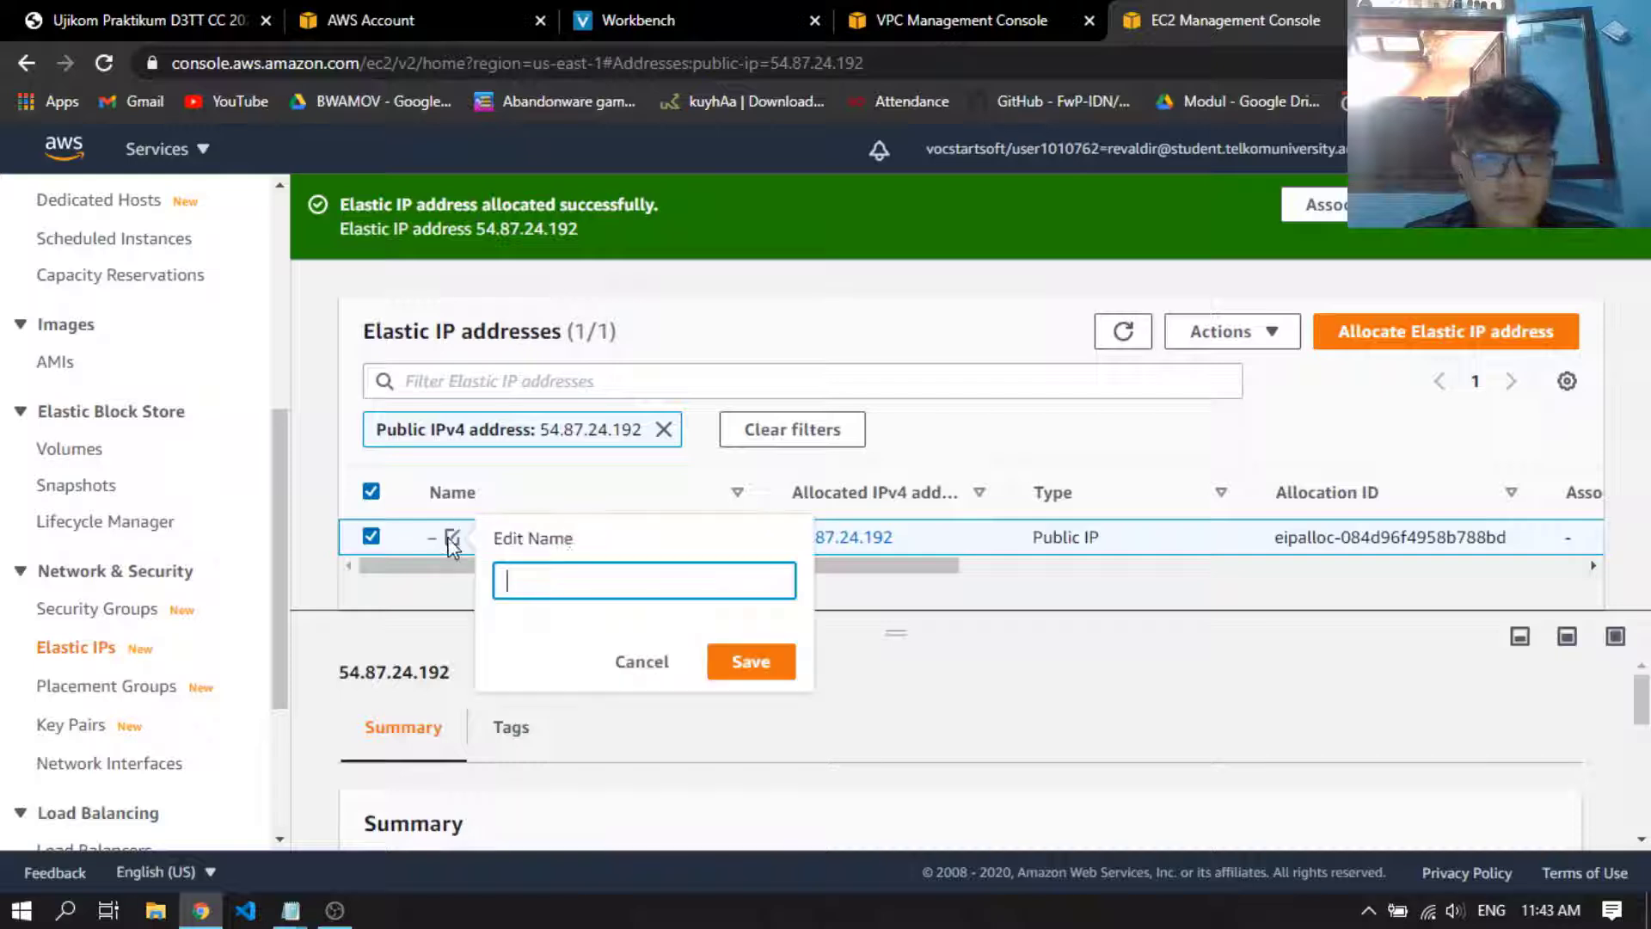
text(eL)
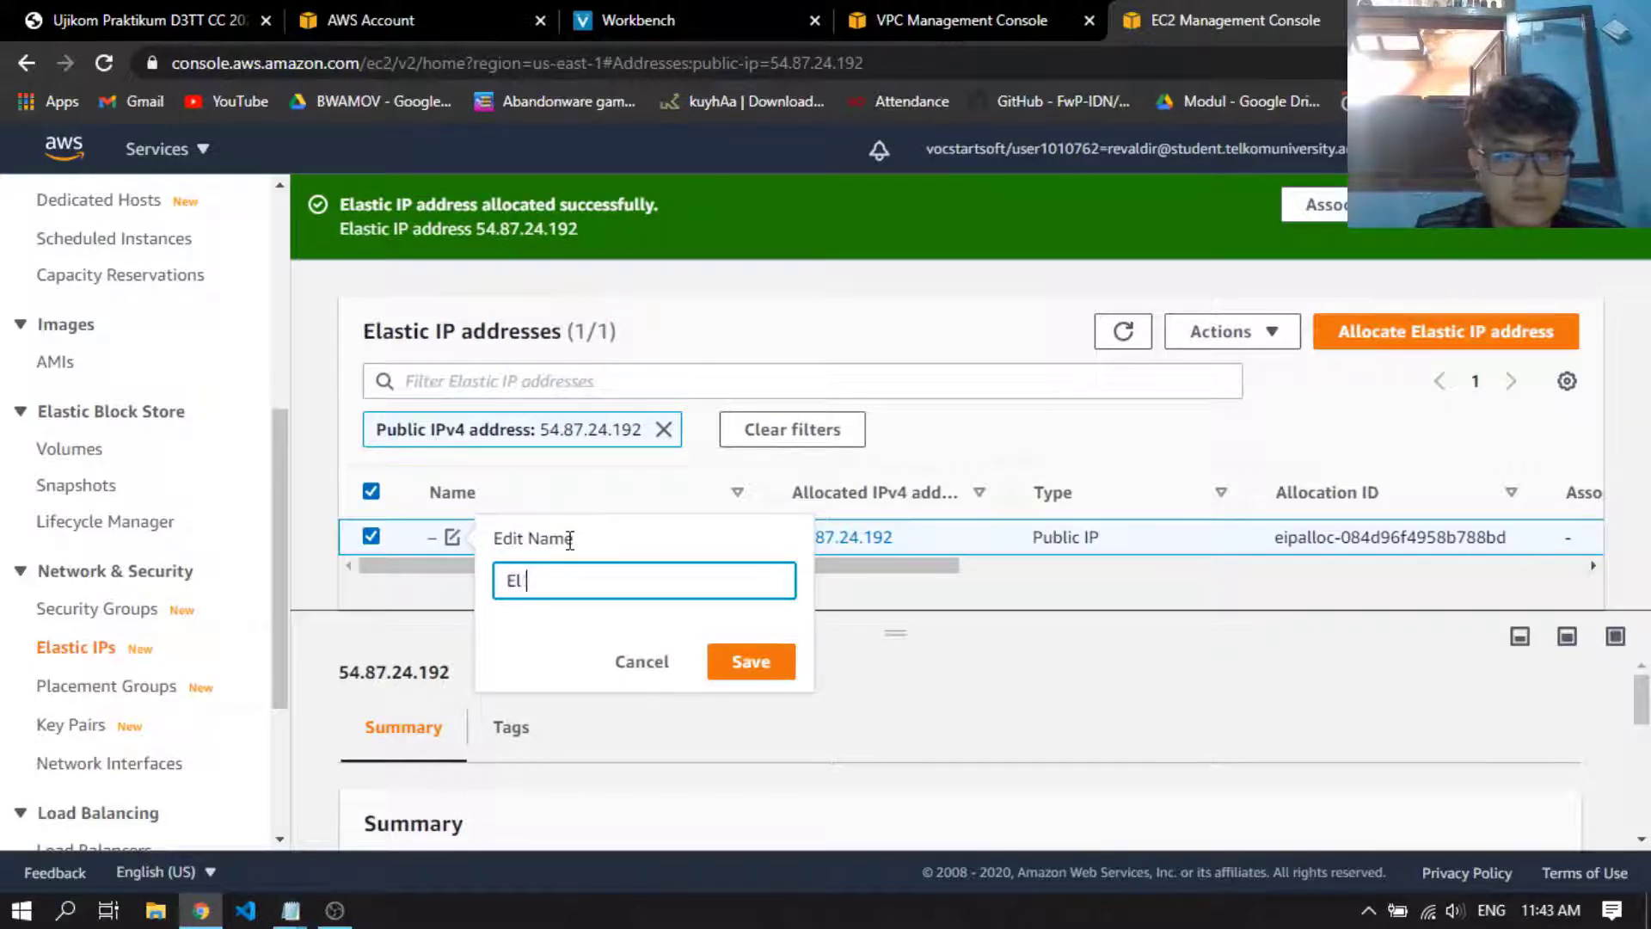
text( IP )
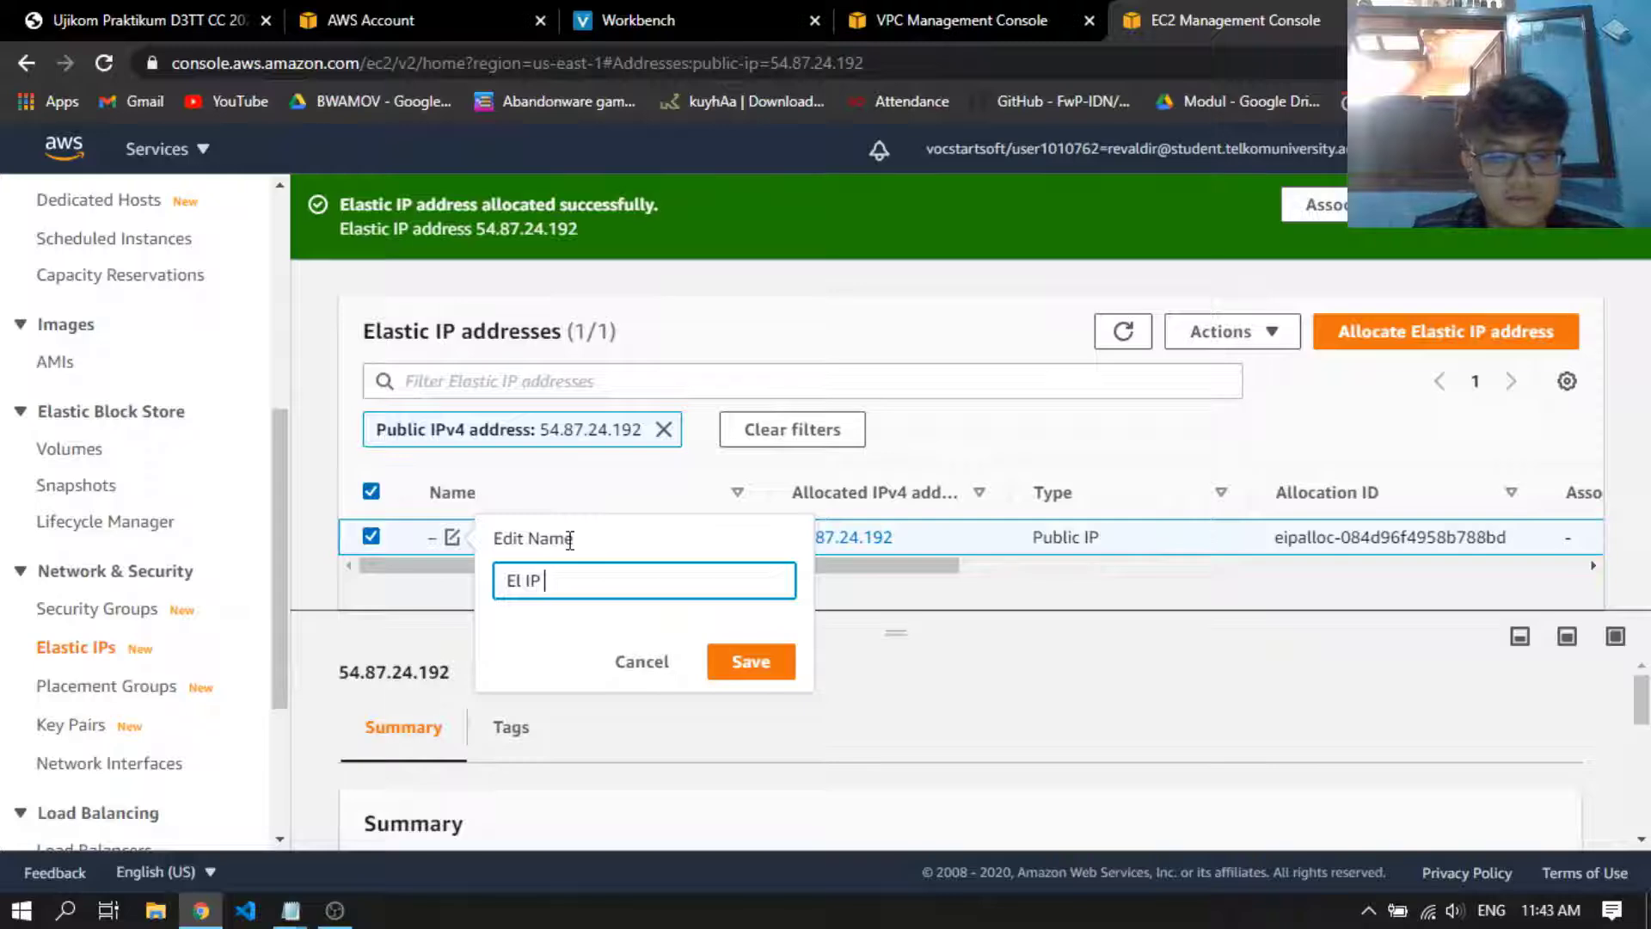
text(RDS)
key(Return)
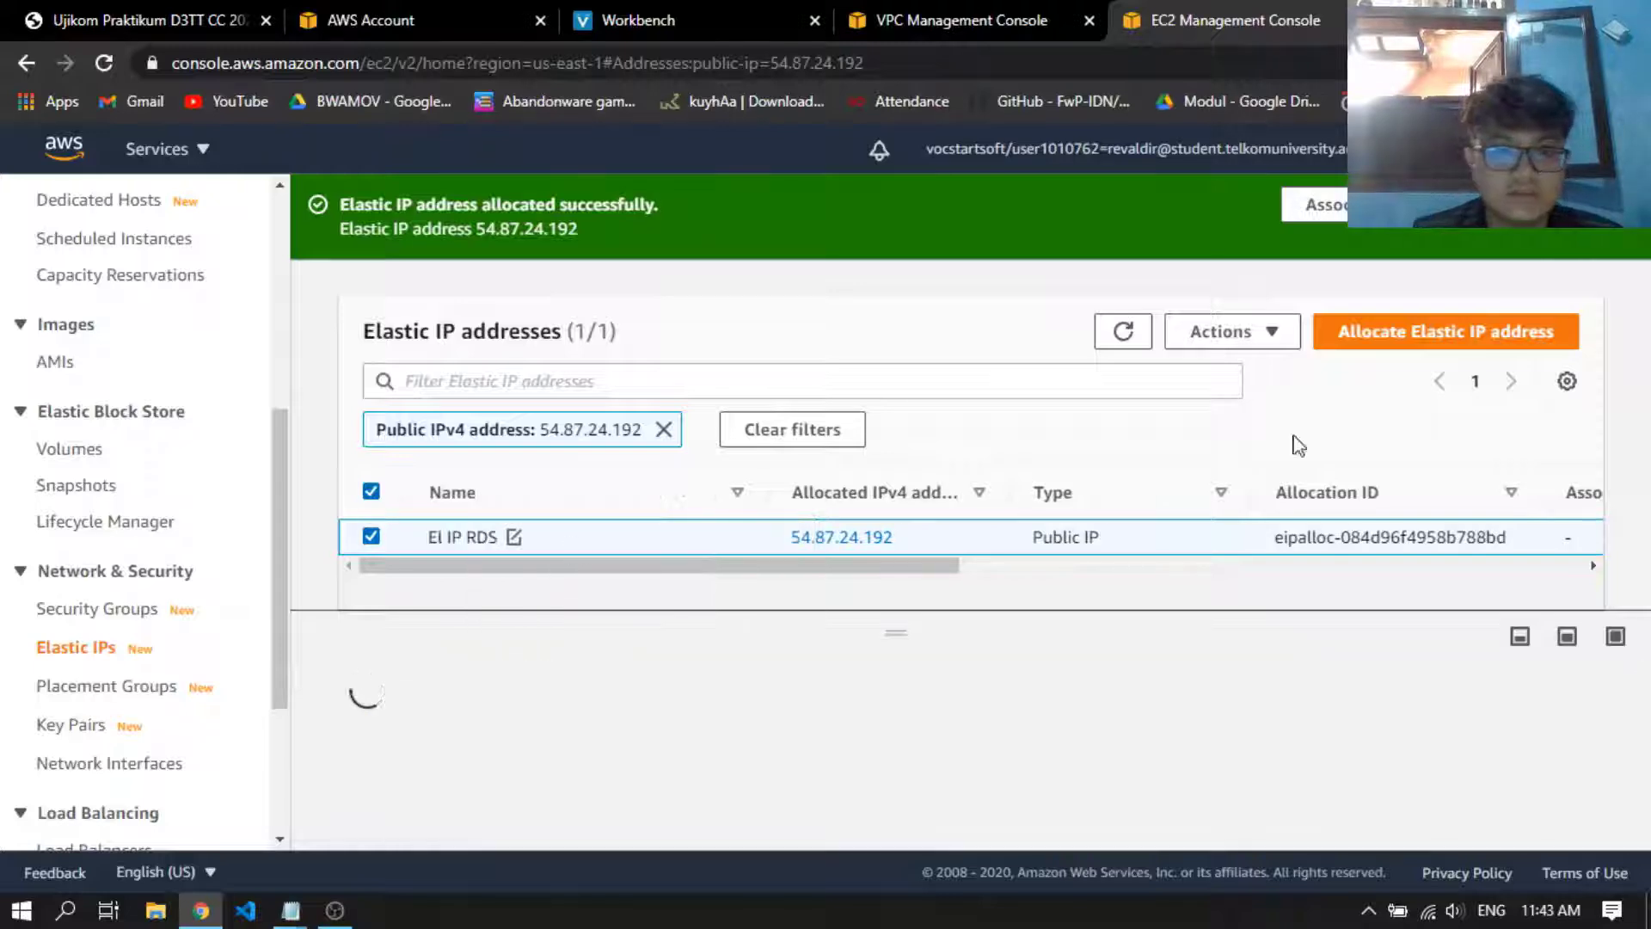
Allocate another Elastic IP address named El IP EC2 and clear the address filter from the list
click(1445, 331)
scroll(632, 569, down, 4)
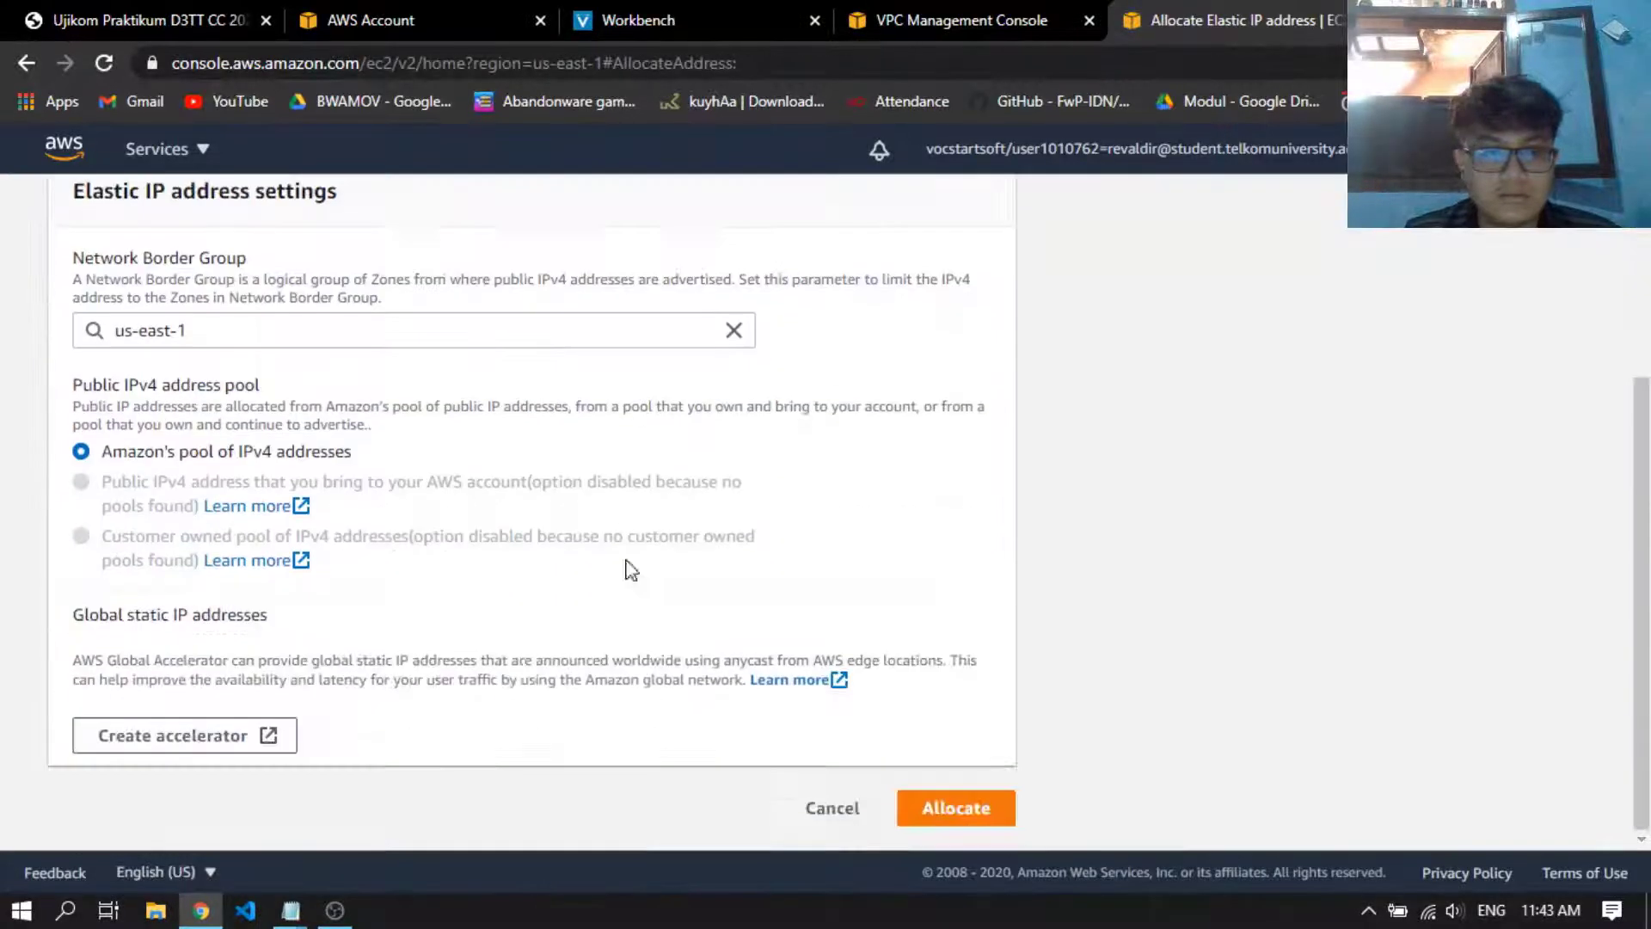
click(954, 807)
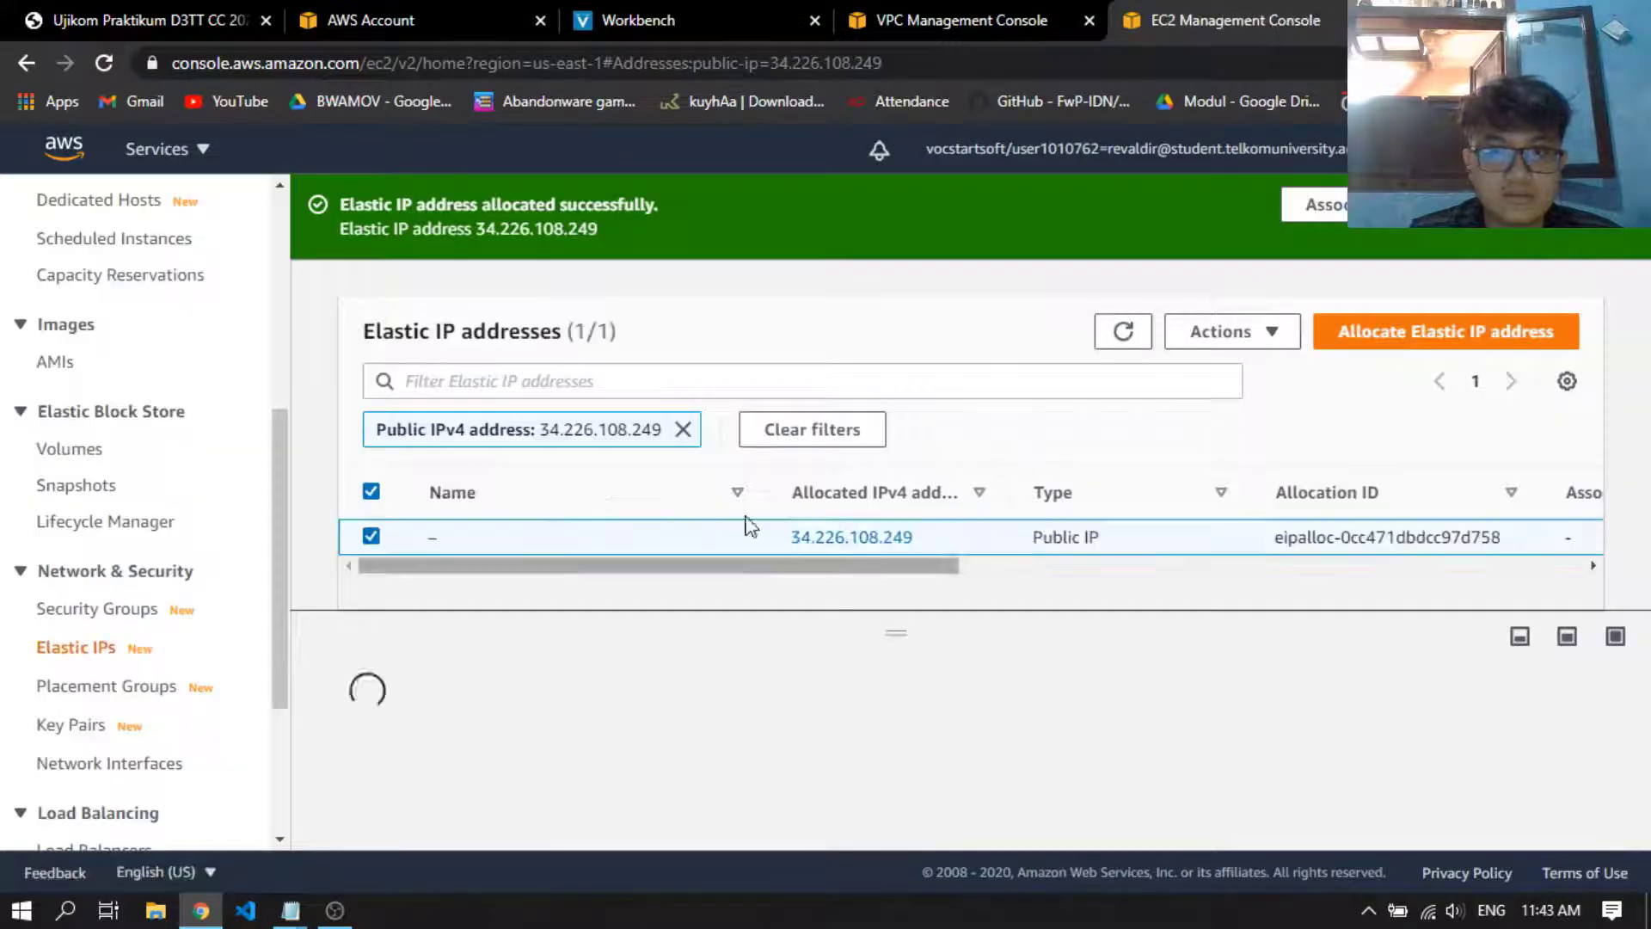
click(454, 538)
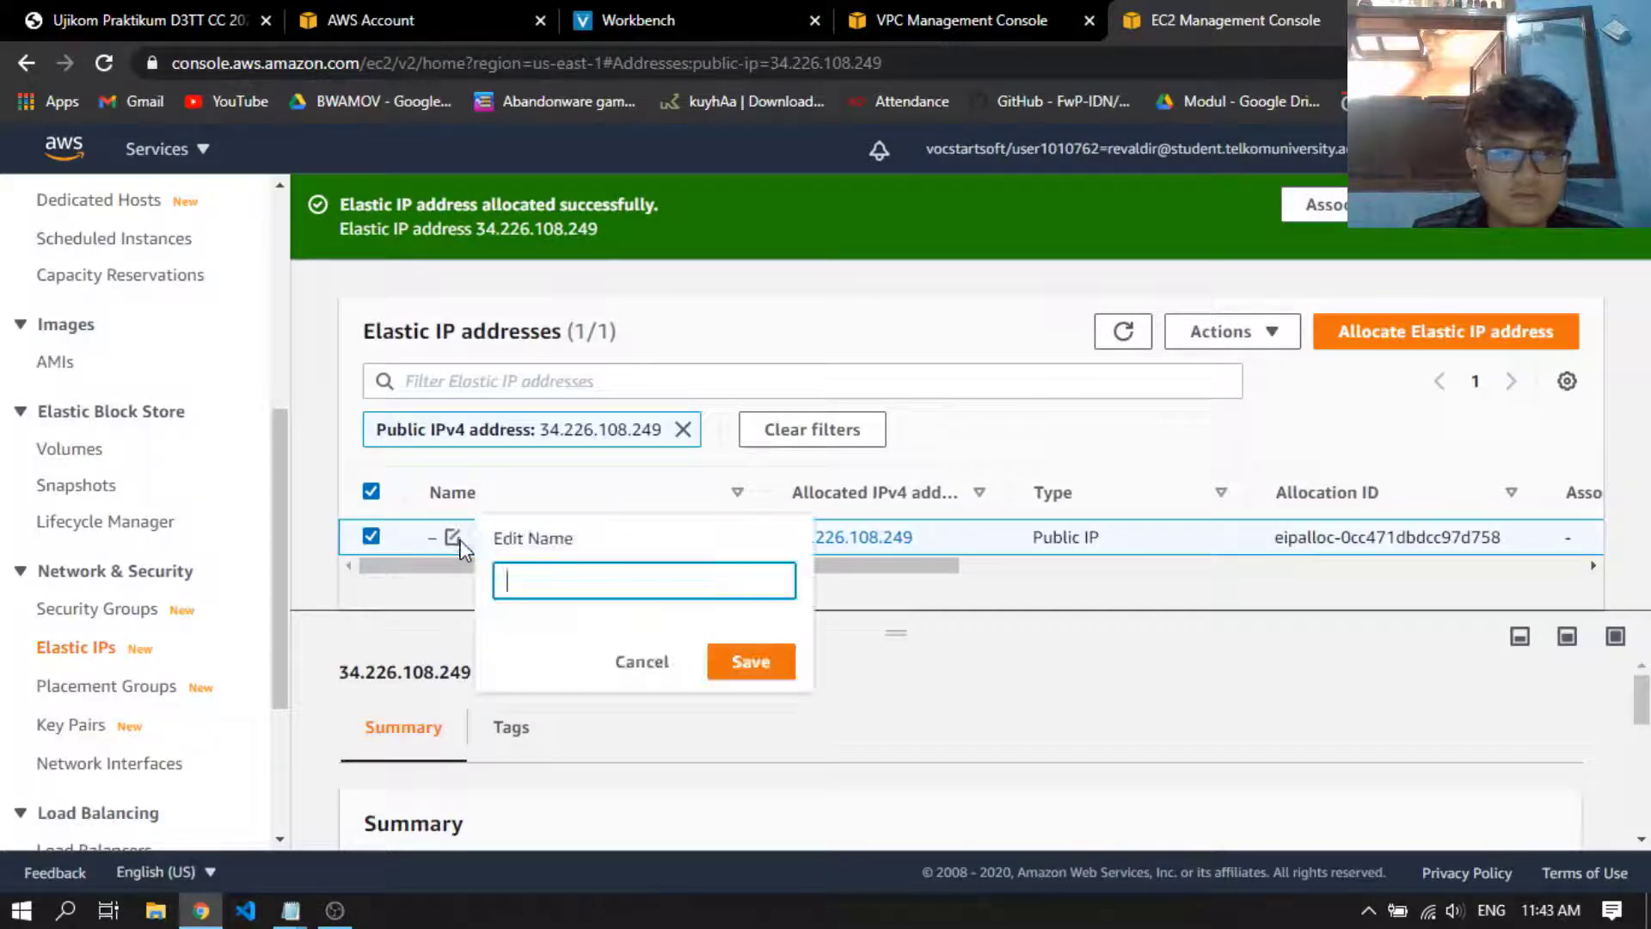
text(El IP)
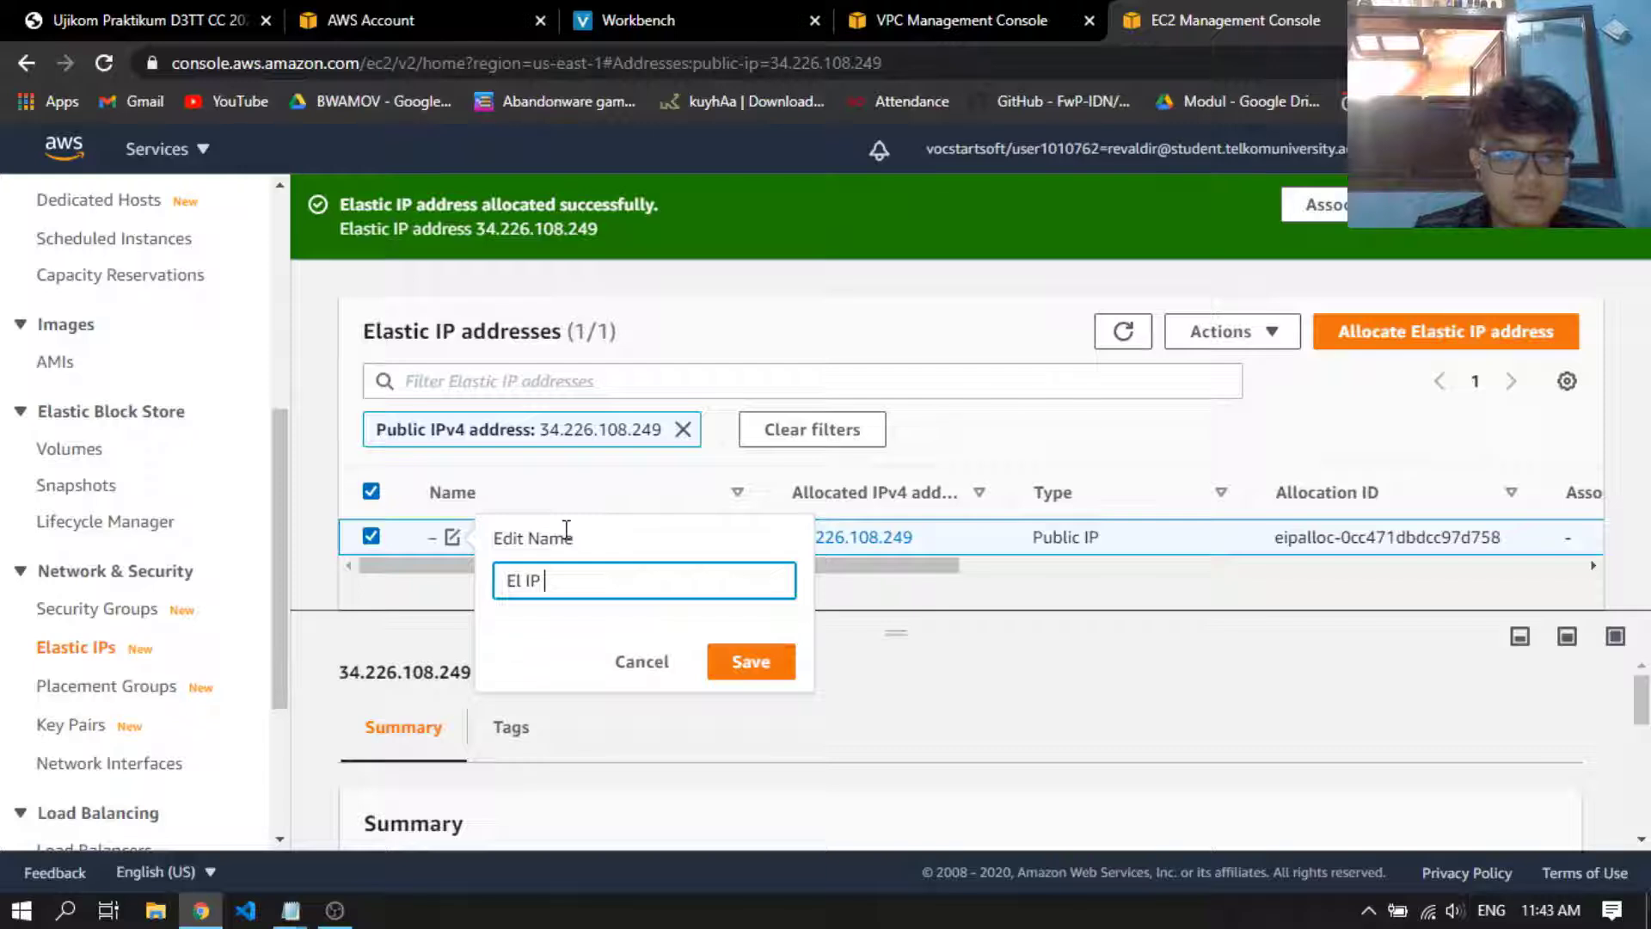
text( EC2)
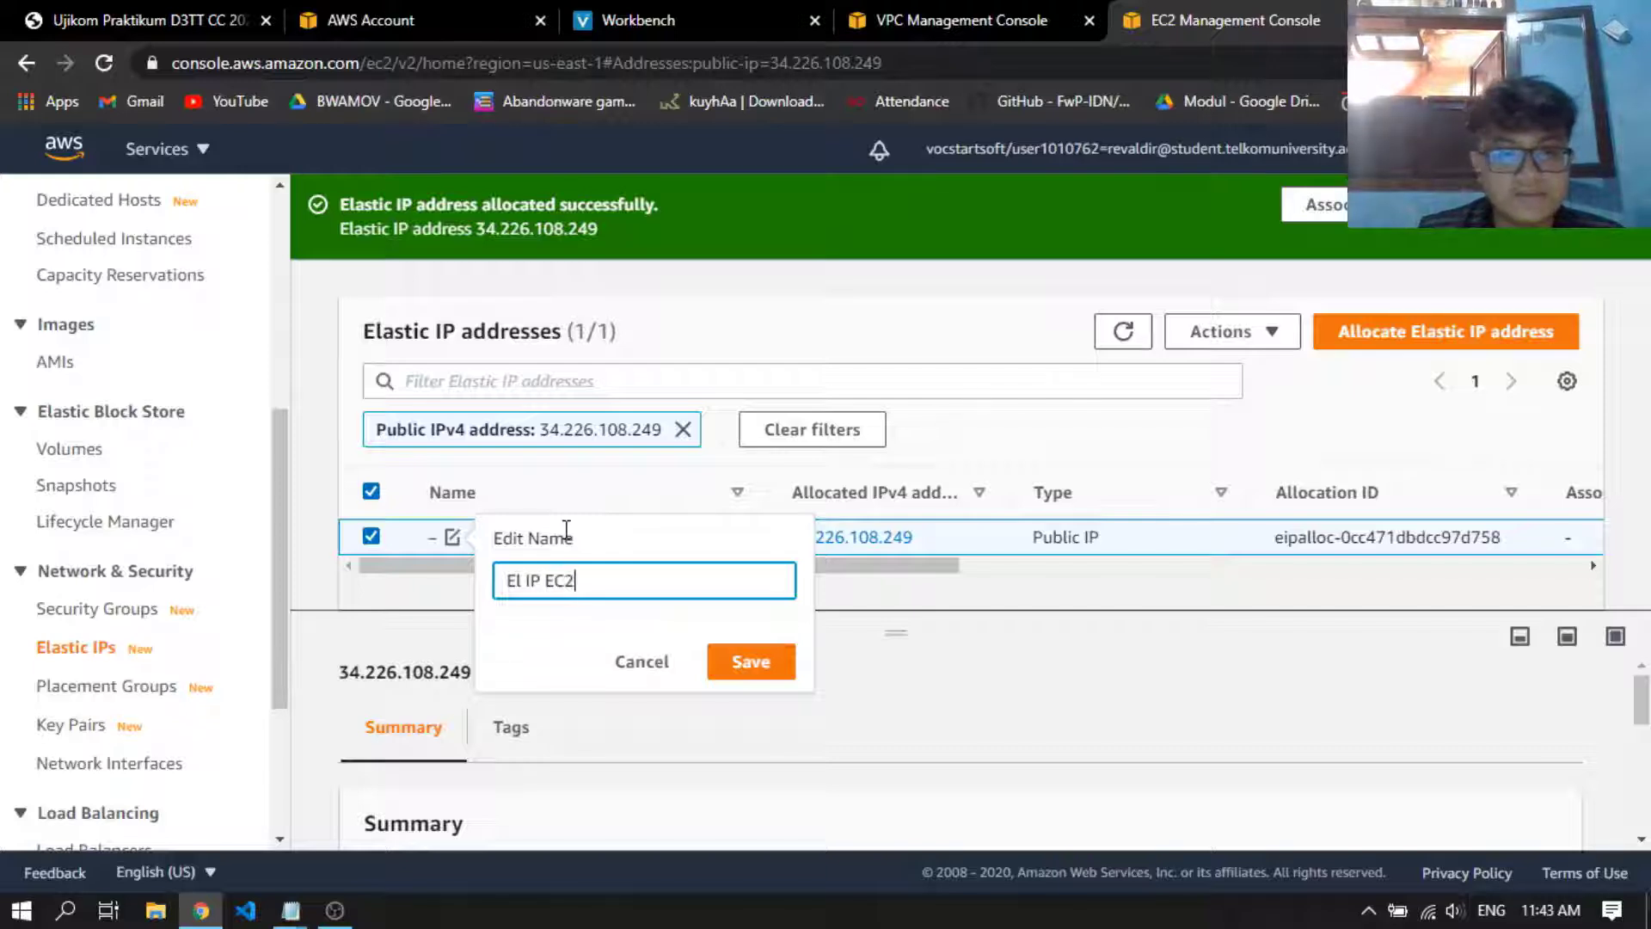
key(Return)
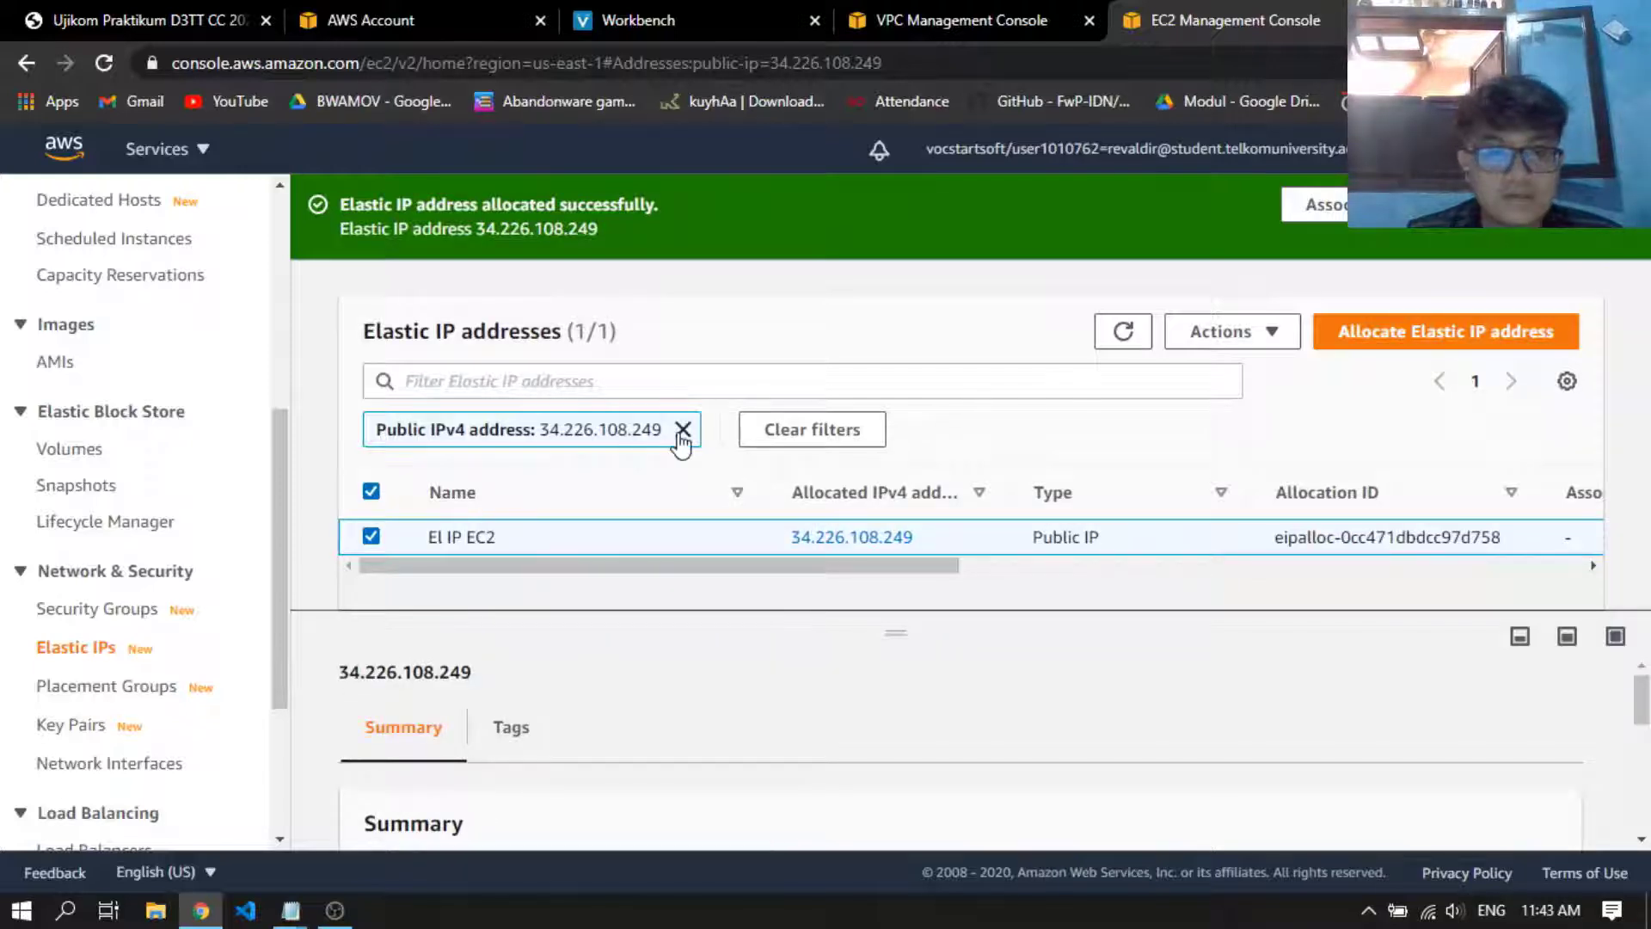
click(683, 429)
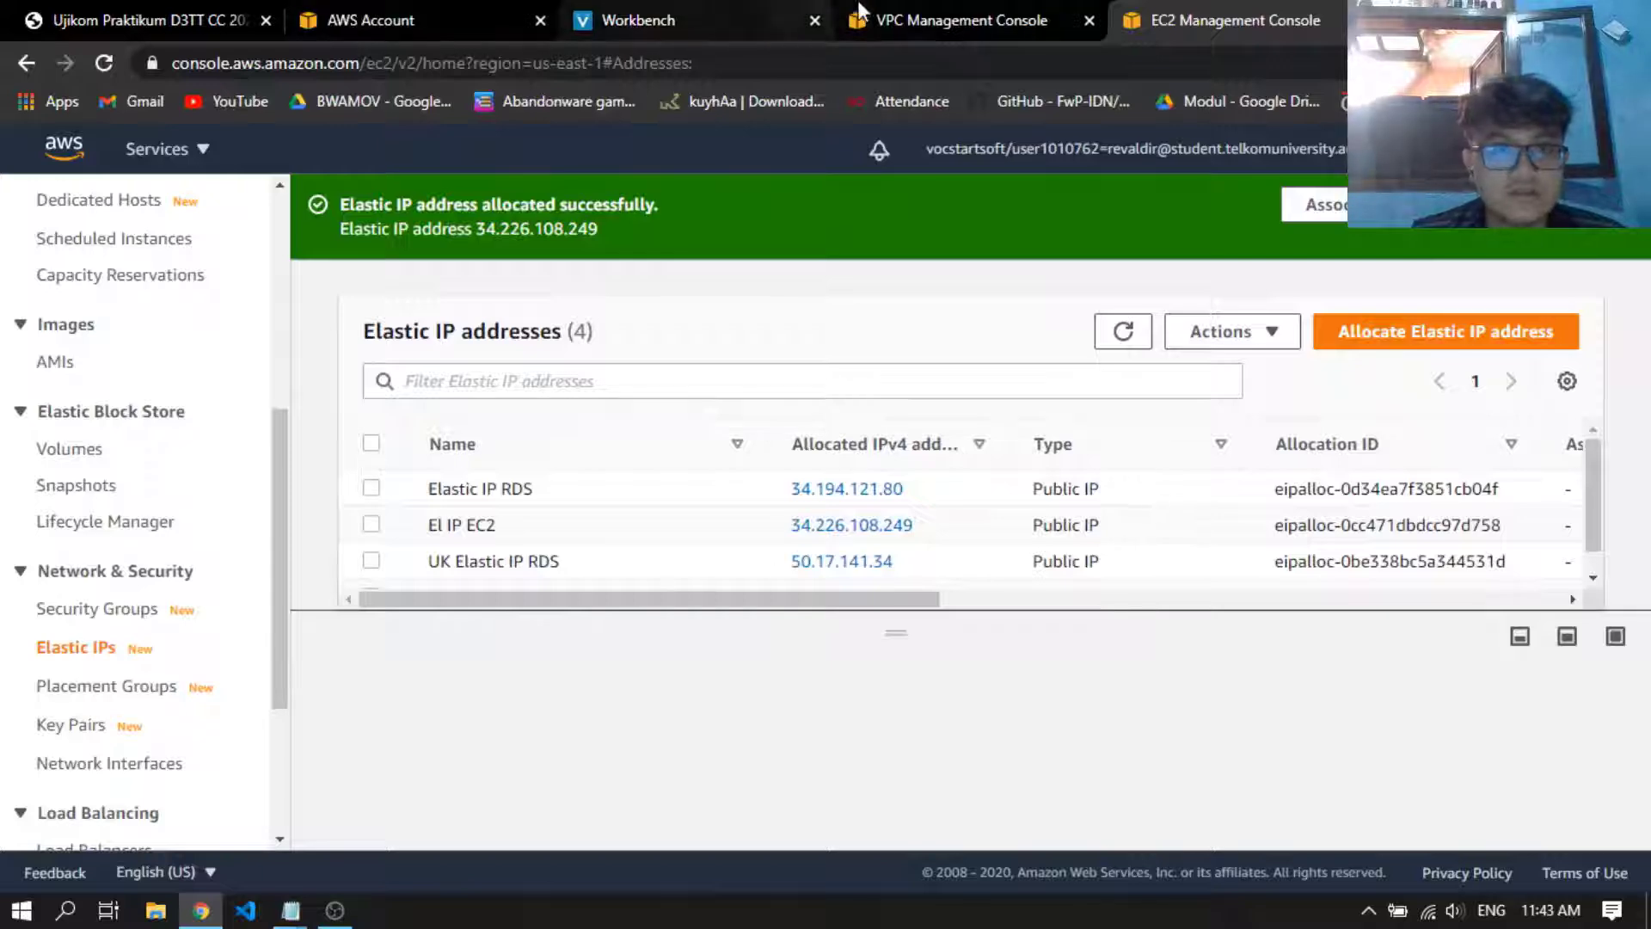
Return to the VPC wizard, accept the public and private subnets configuration and set the VPC's IPv4 CIDR block to 192.168.0.0/16
click(873, 21)
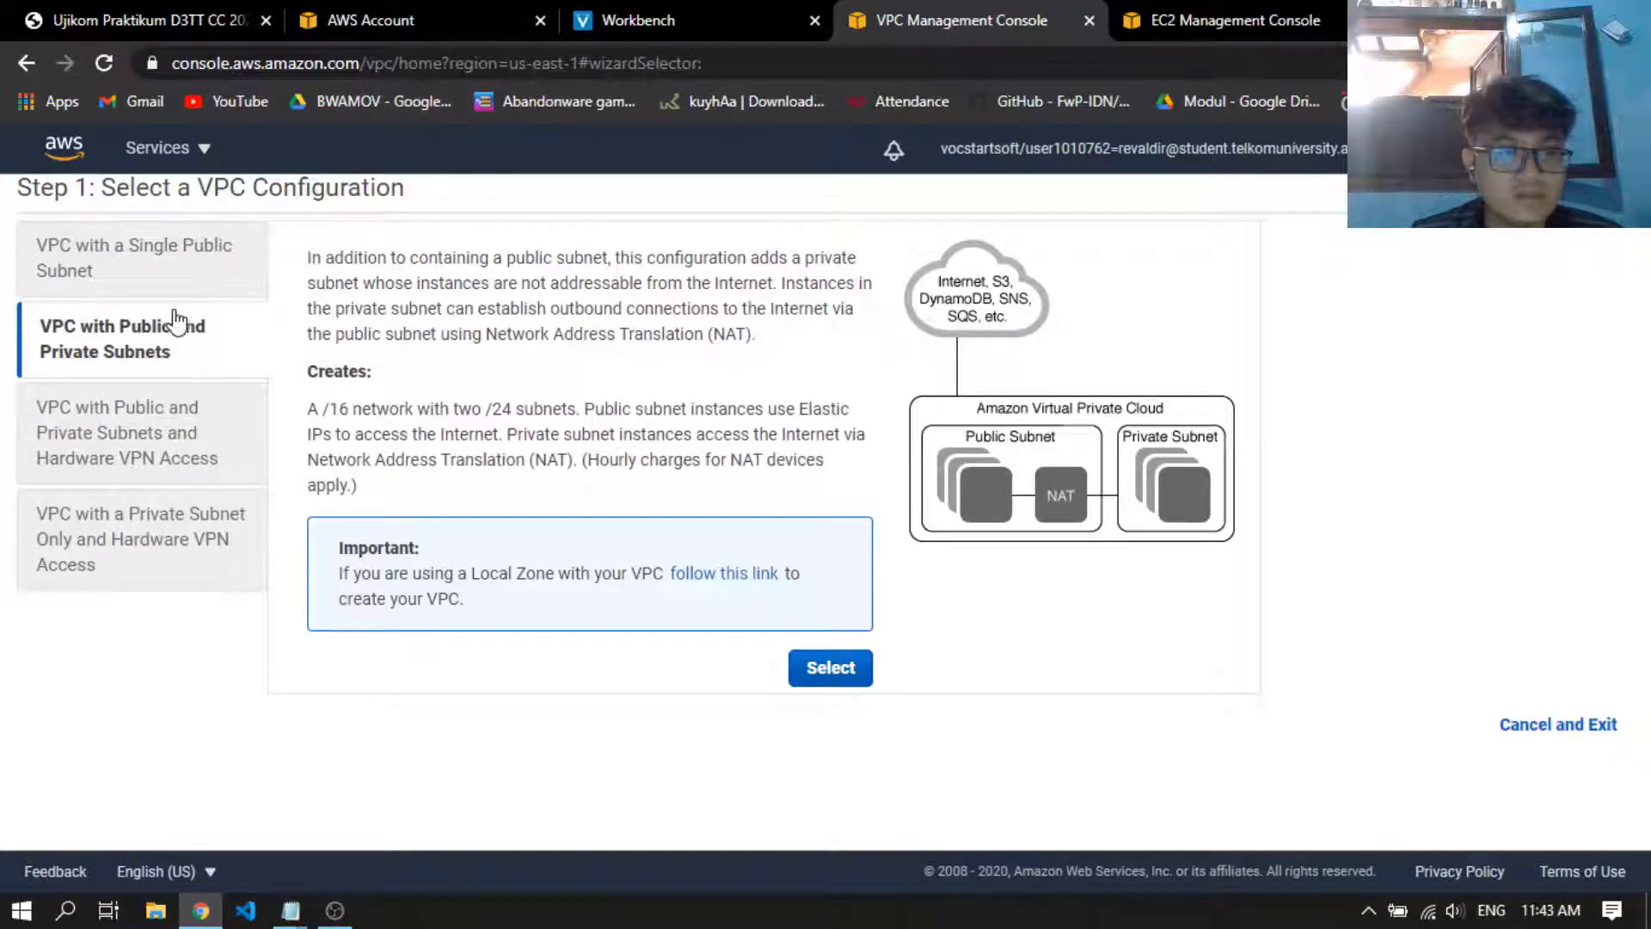
click(836, 675)
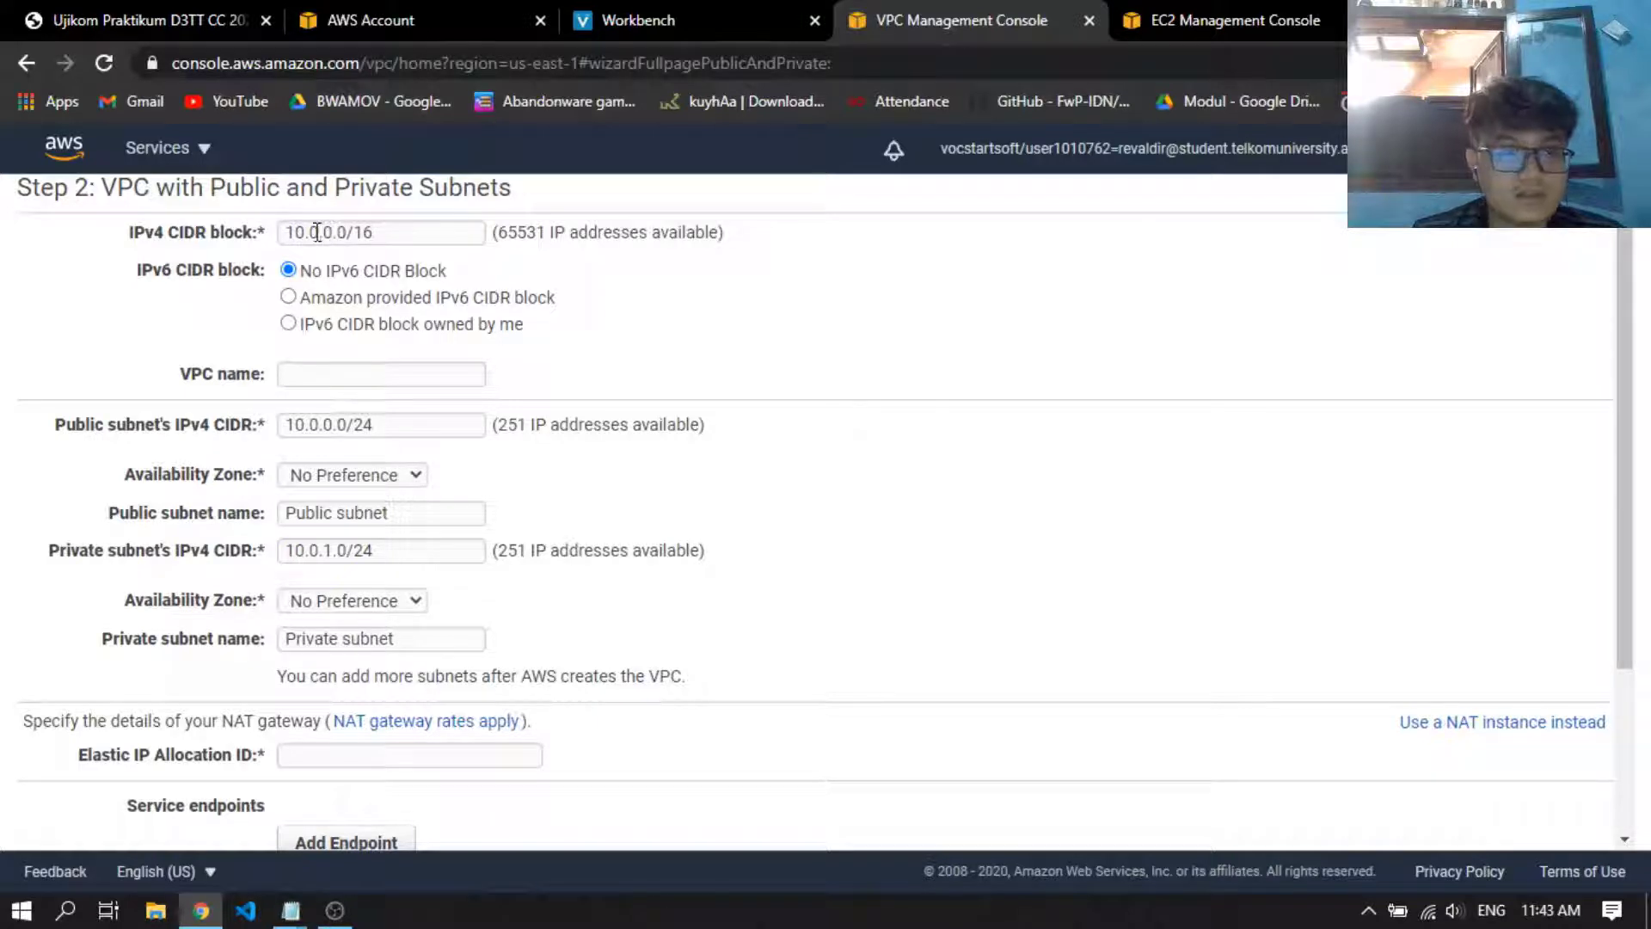
drag(307, 233, 285, 233)
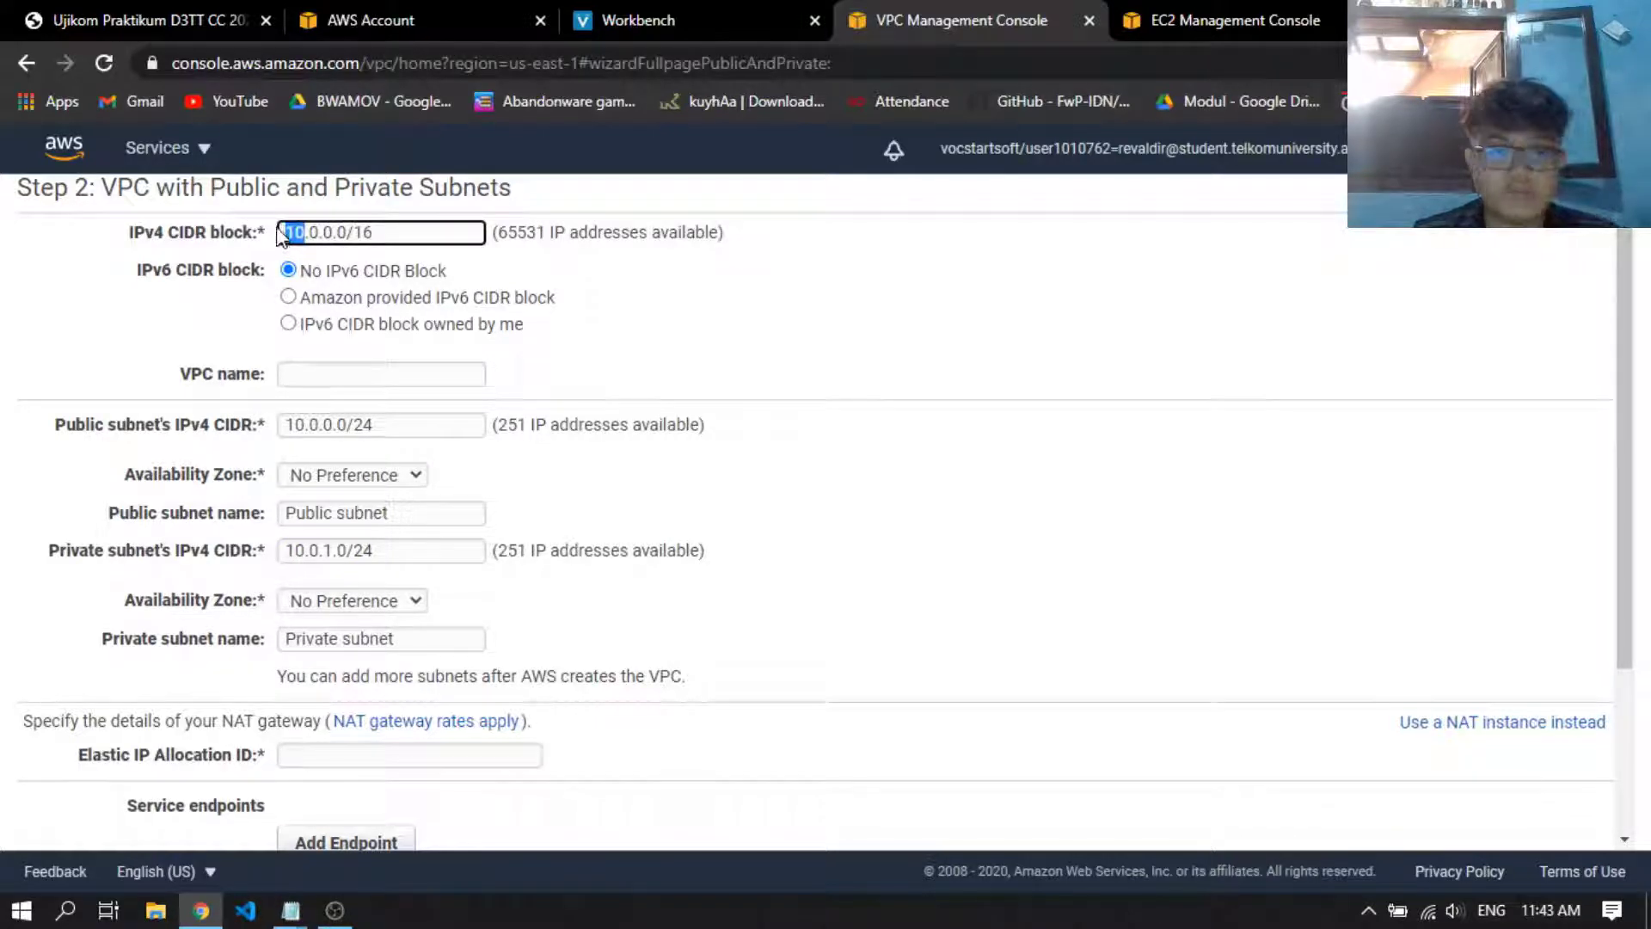
text(192)
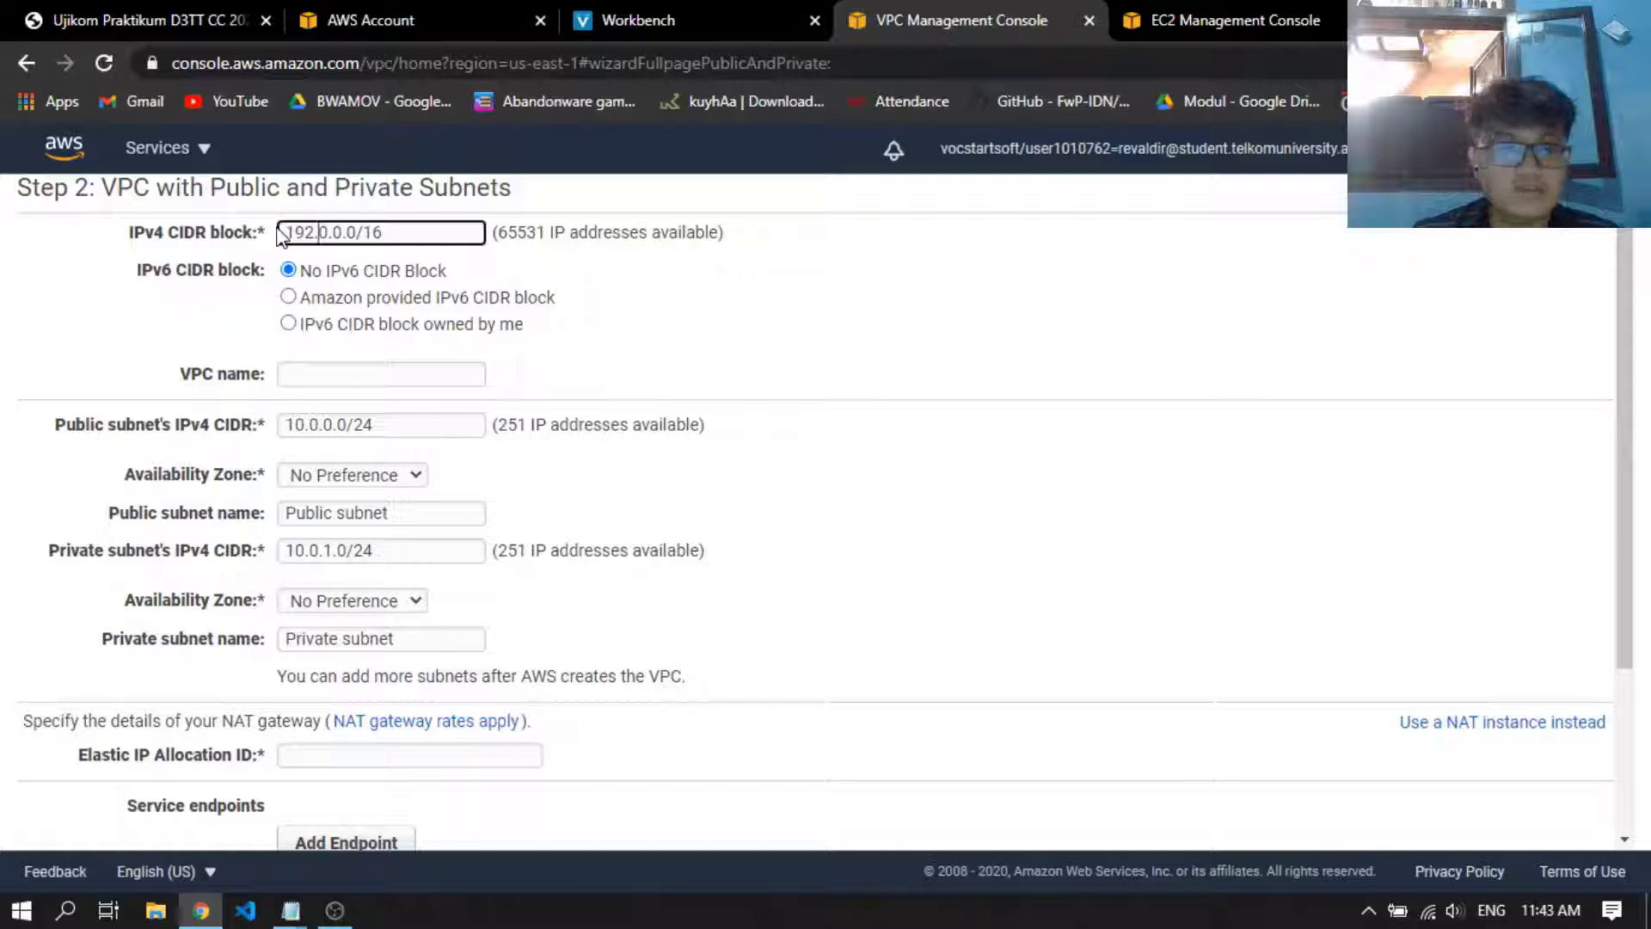
key(Delete)
text(168)
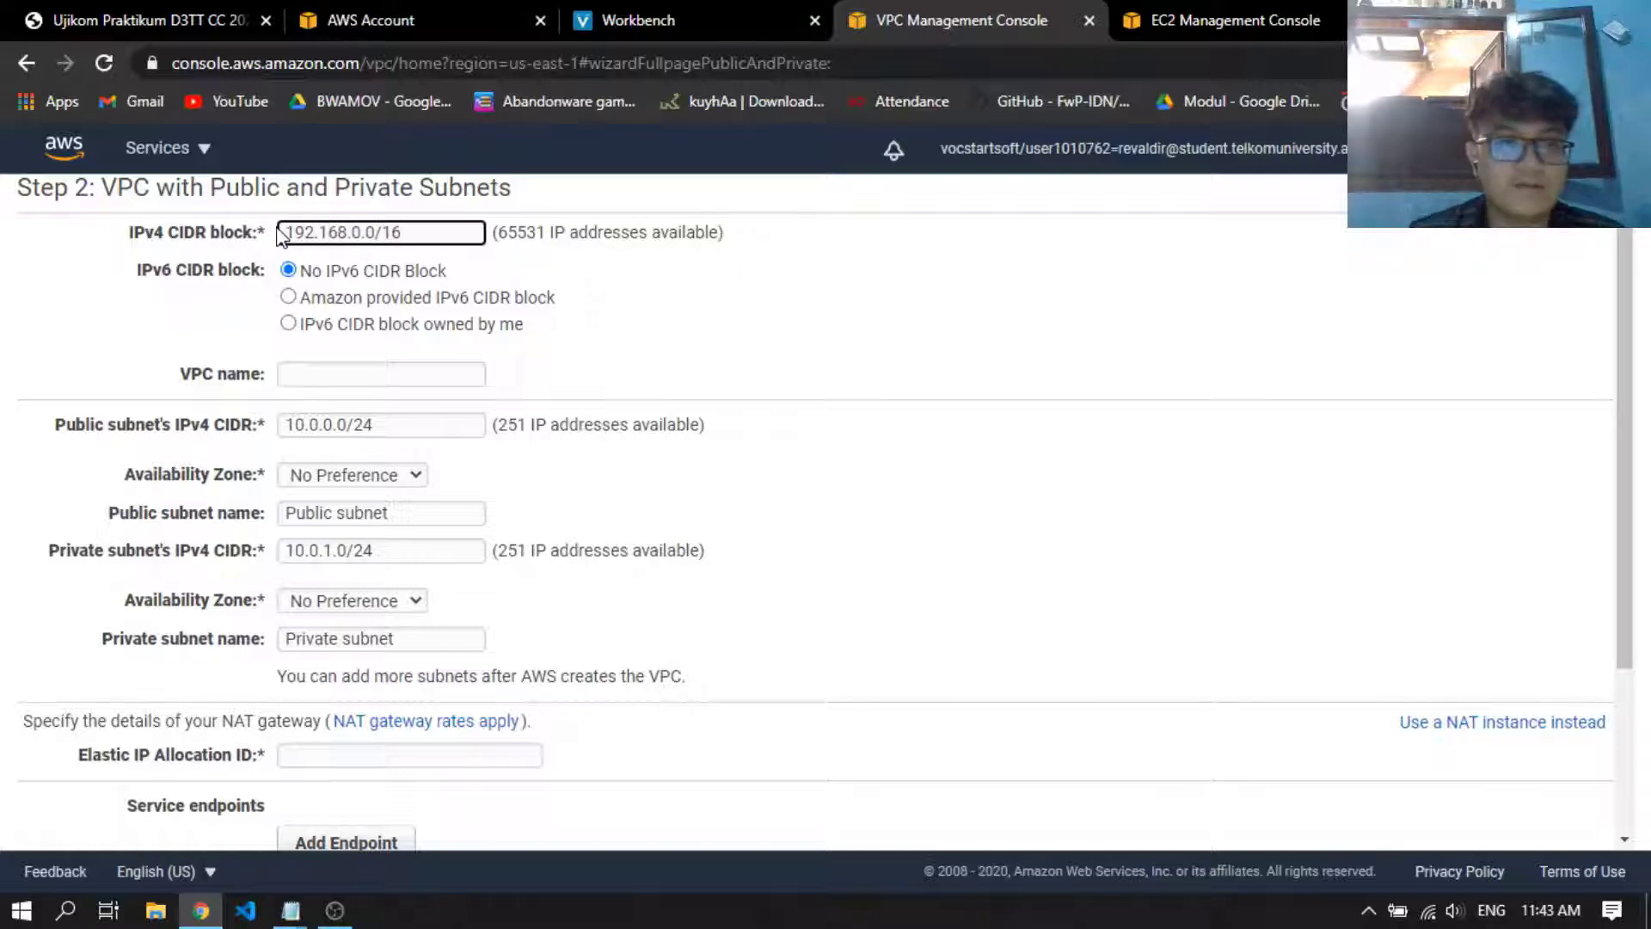
Name the VPC ujikomcc
click(405, 370)
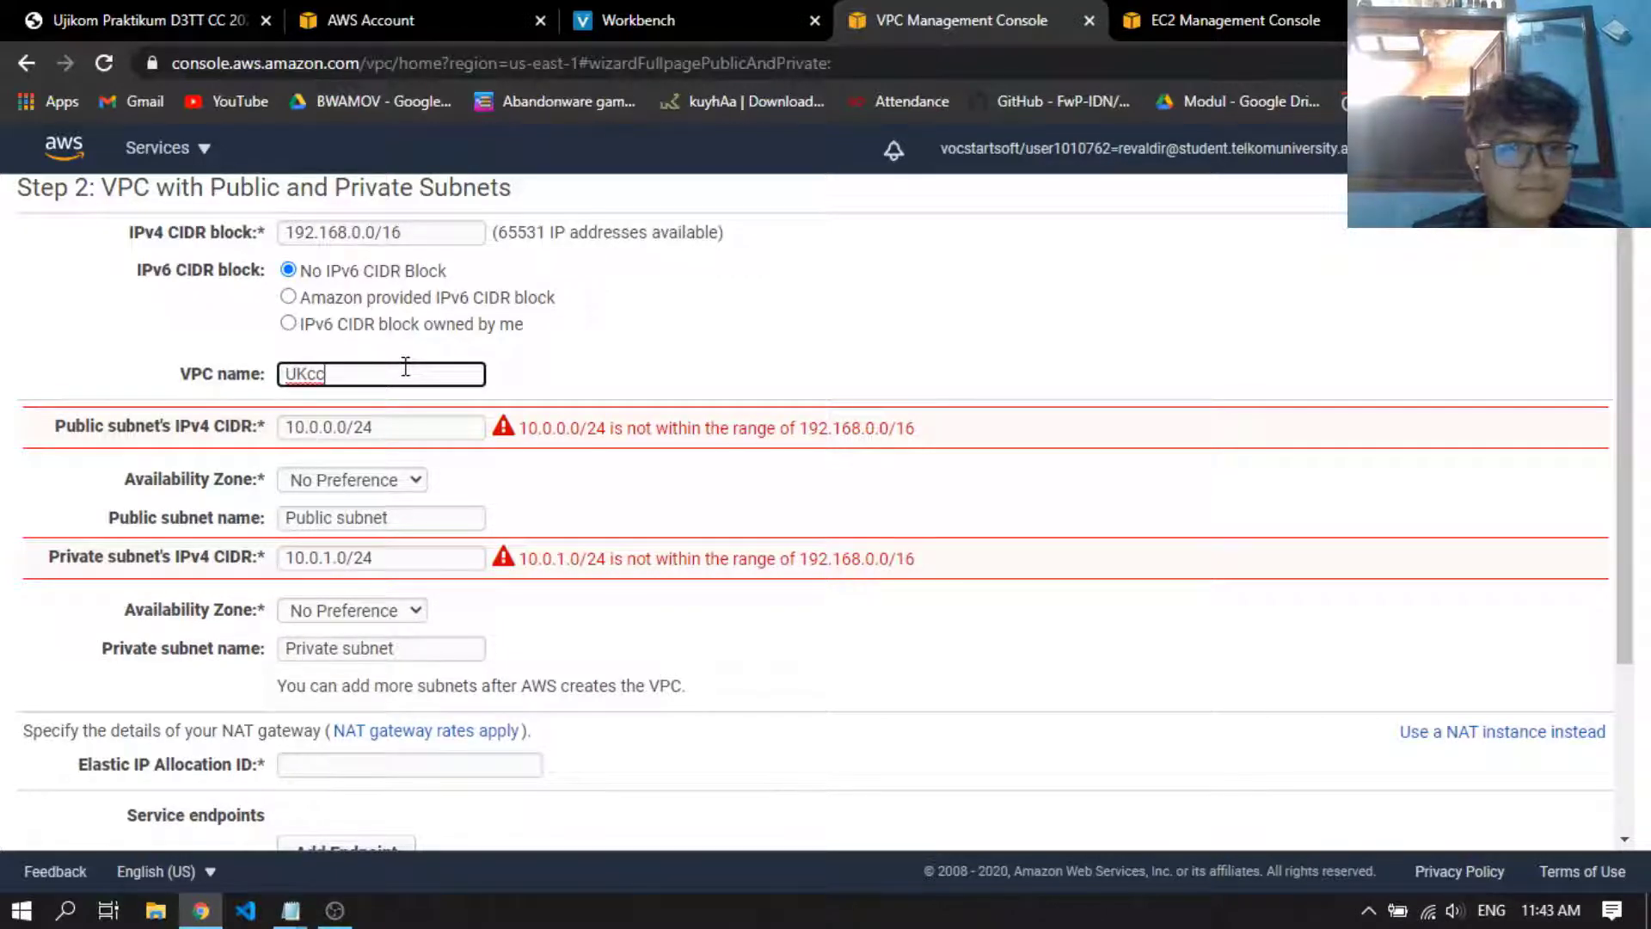
drag(366, 371, 121, 364)
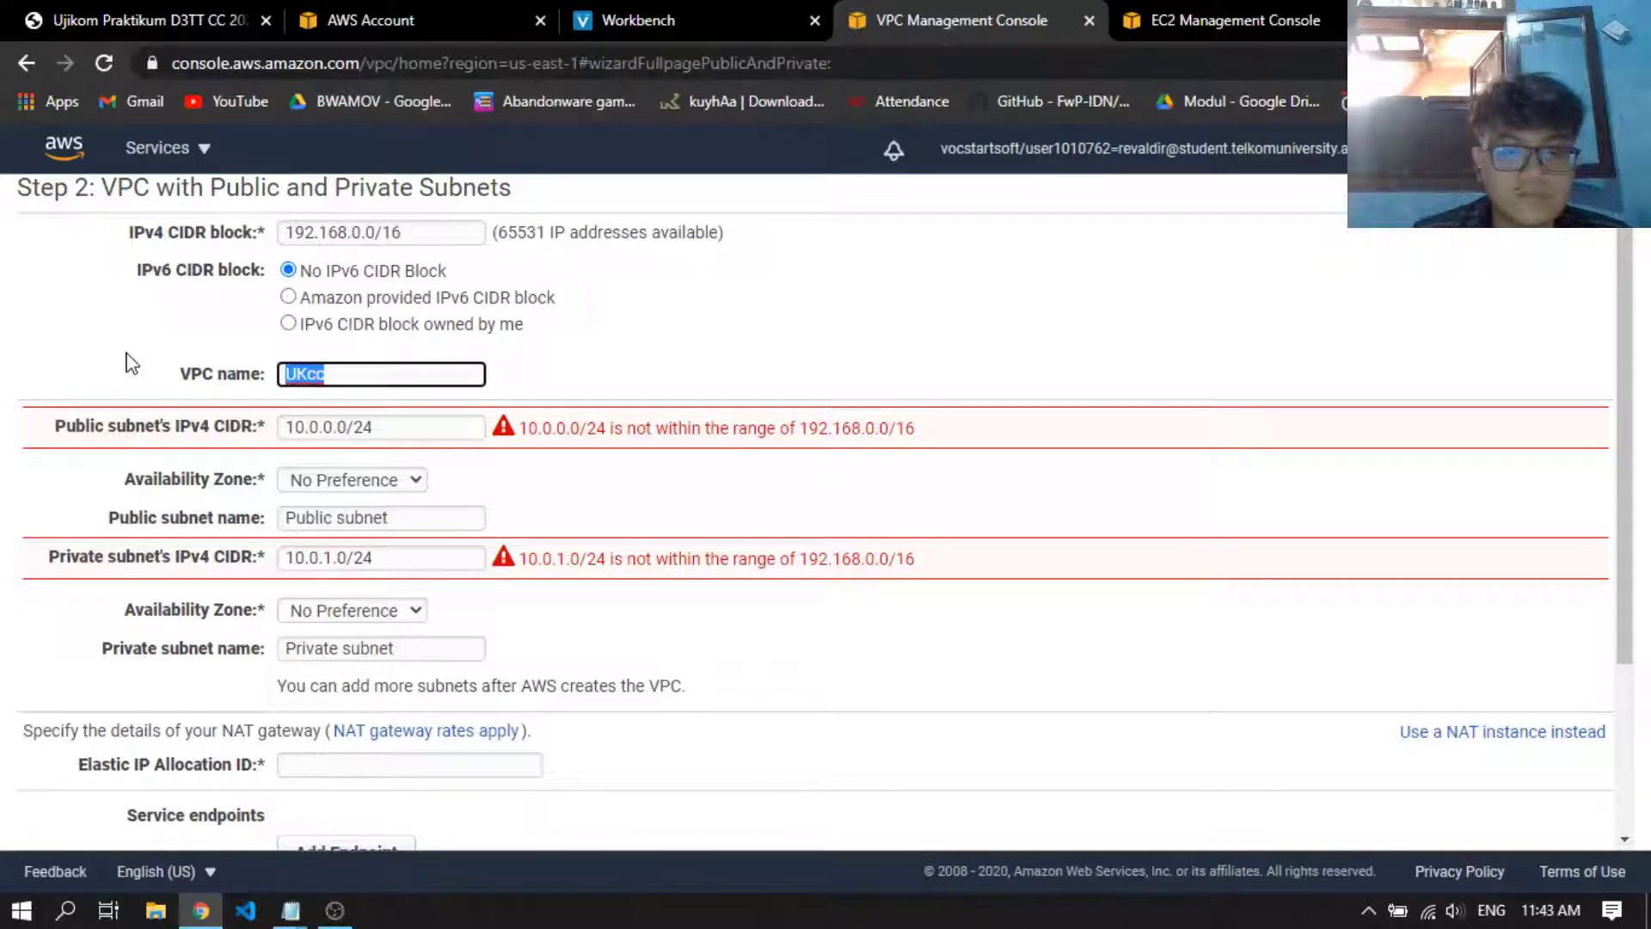
text(ujikom)
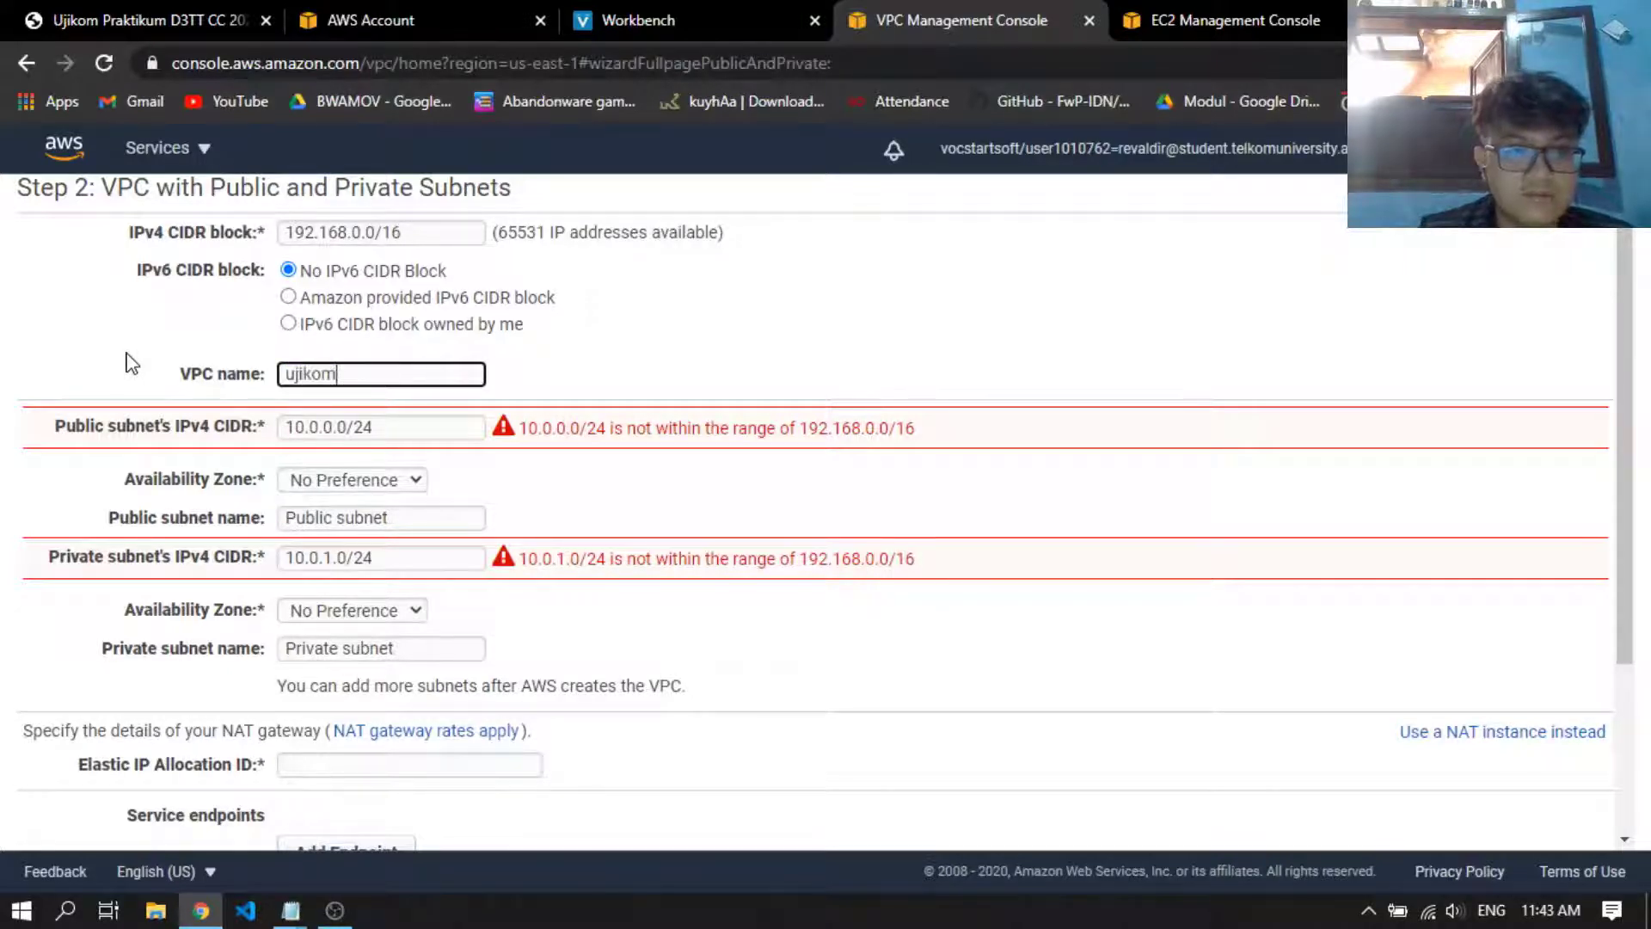
Set the public subnet's IPv4 CIDR to 192.168.1.0/24 and its name to Public subnet ujikom
click(430, 419)
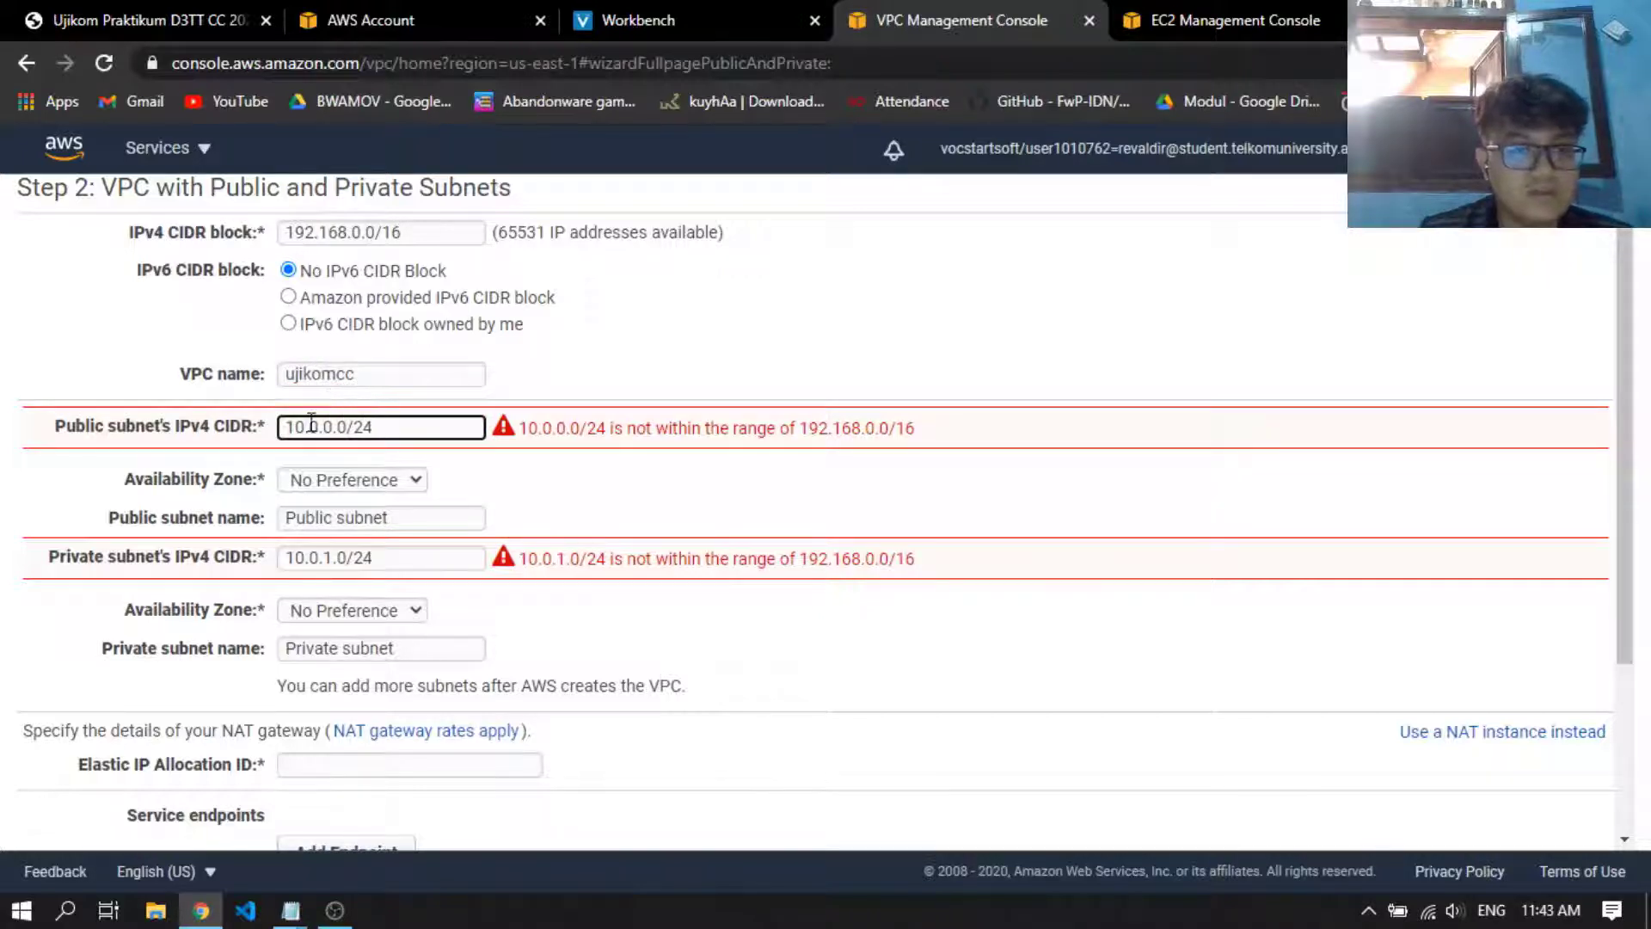
drag(334, 428, 258, 427)
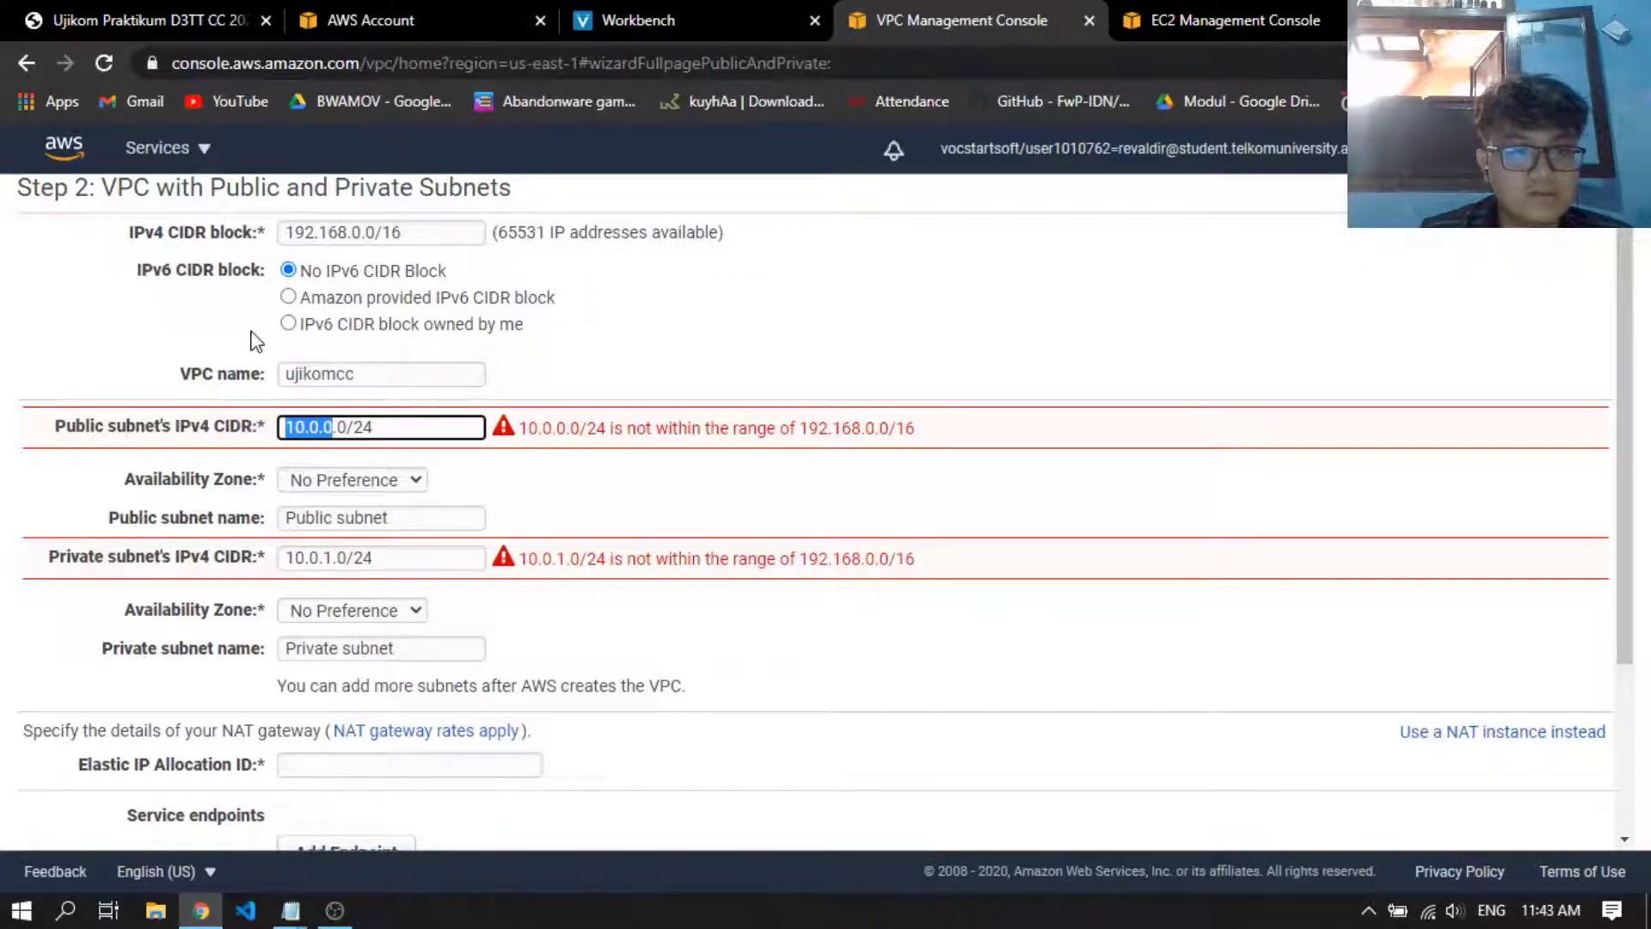
text(192.168)
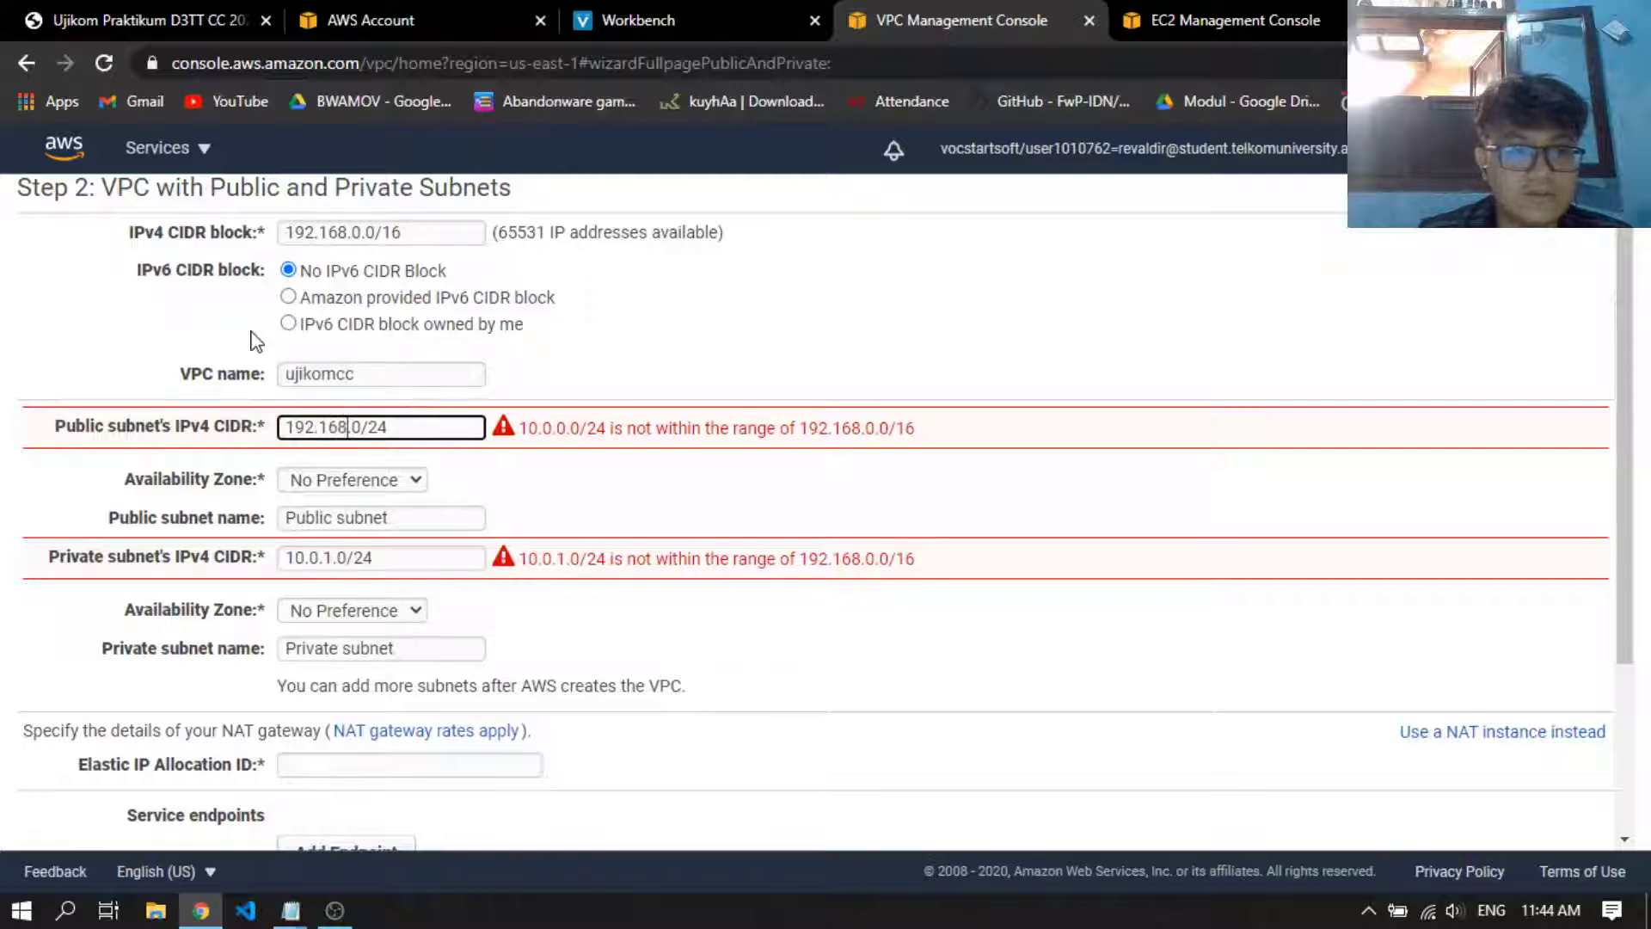
text(.1.)
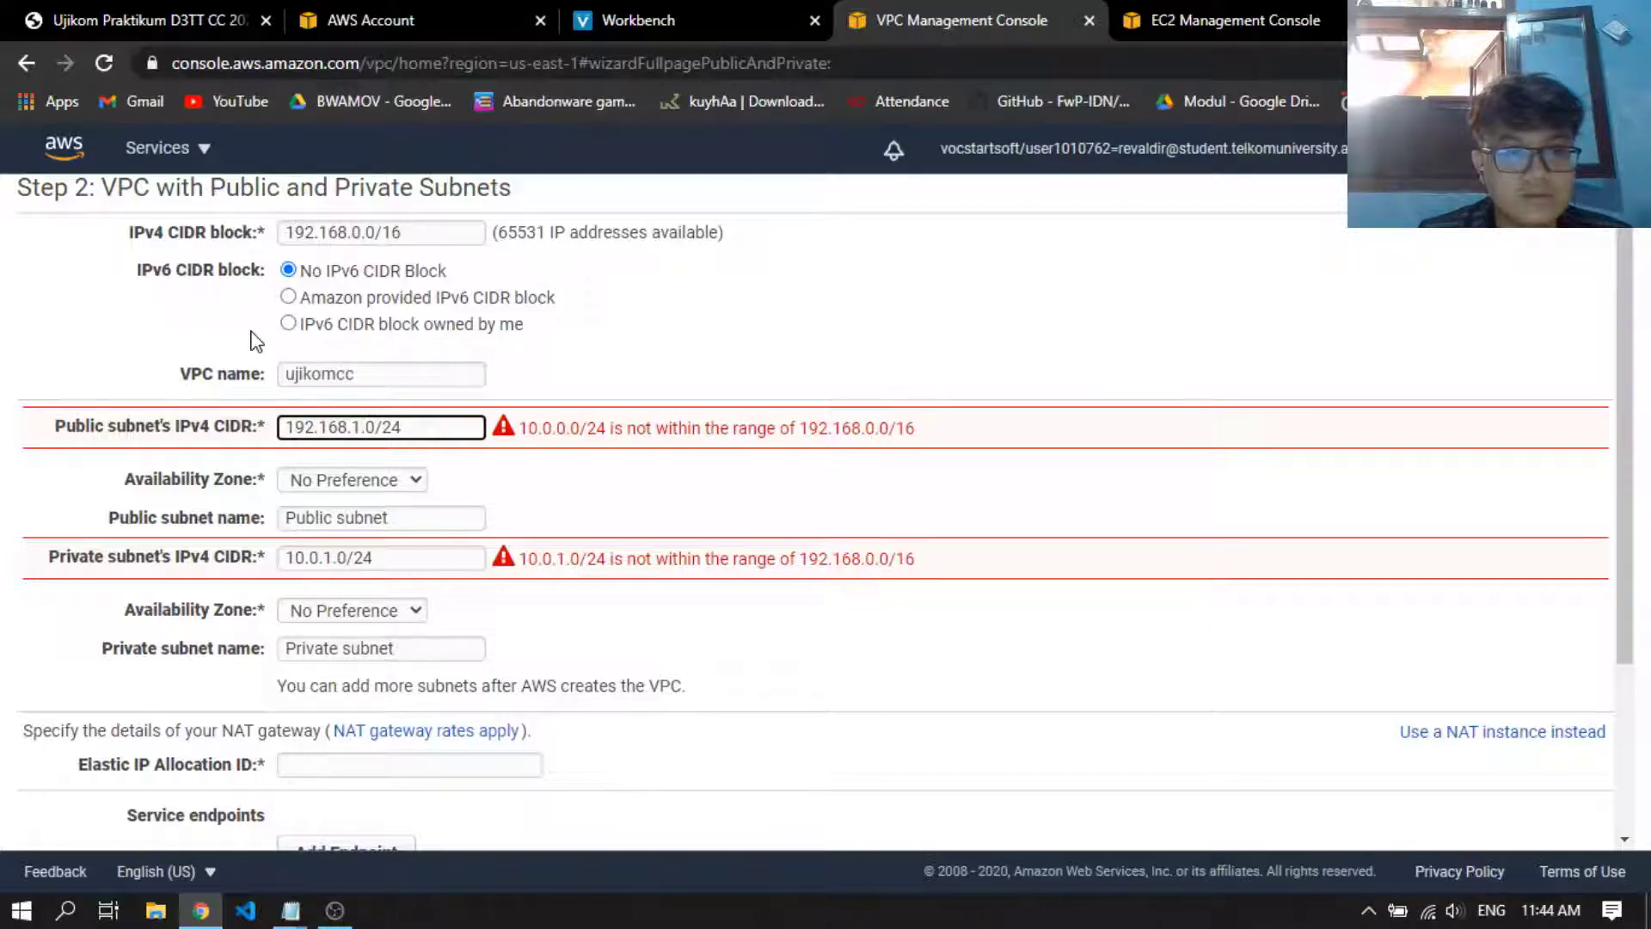
scroll(394, 313, down, 2)
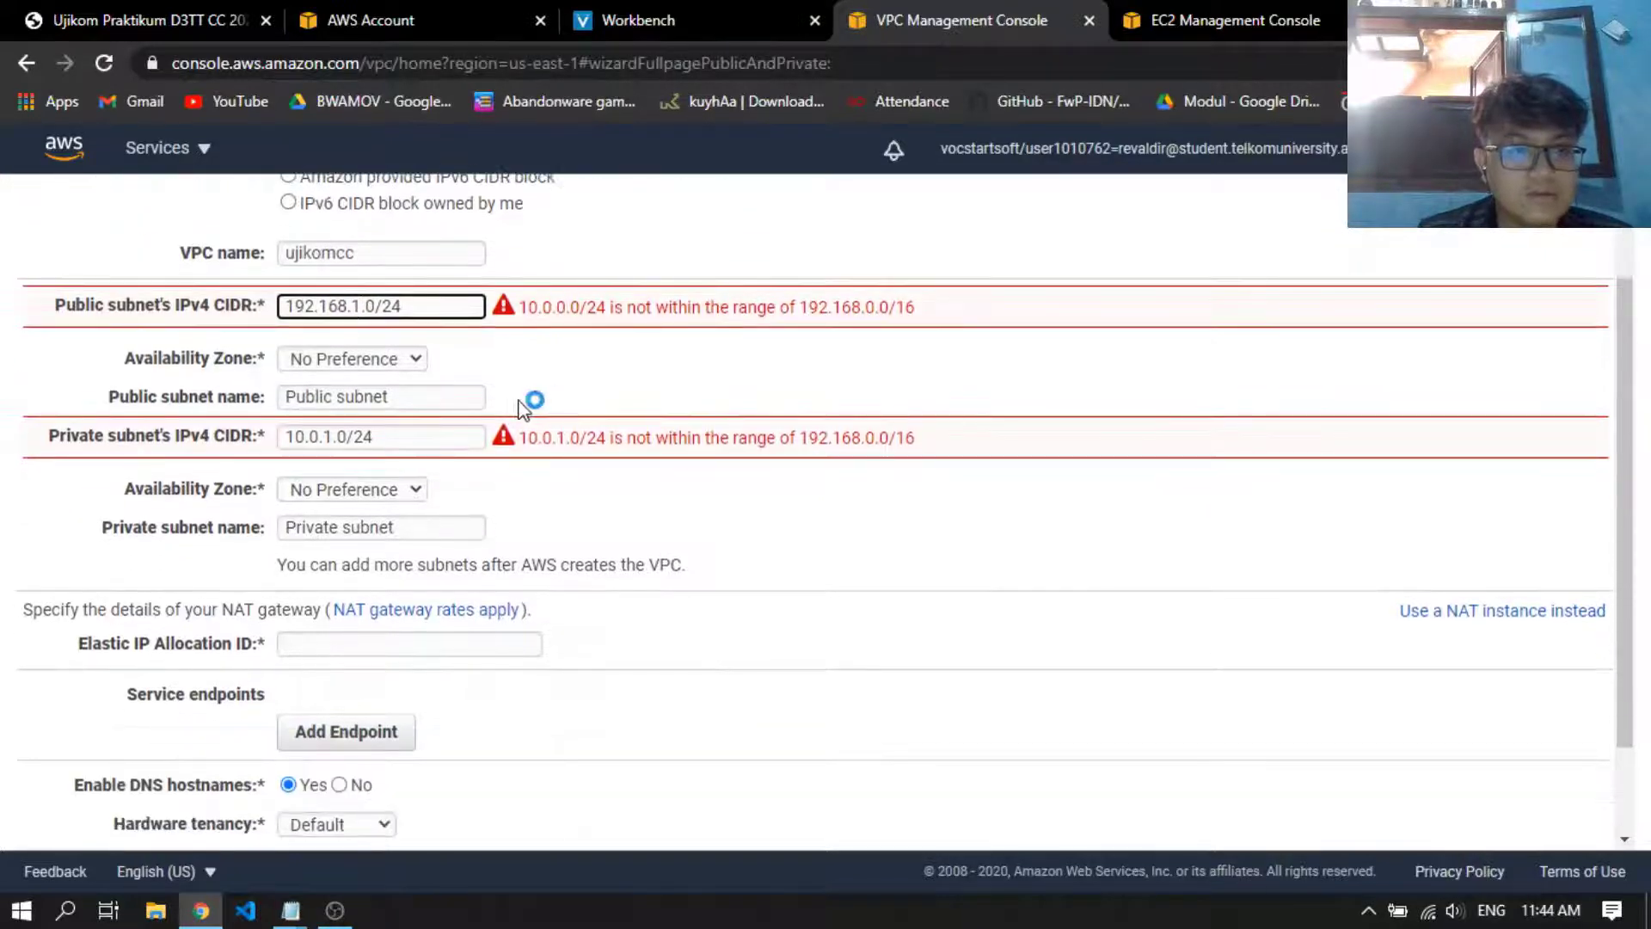
scroll(527, 406, up, 2)
click(466, 513)
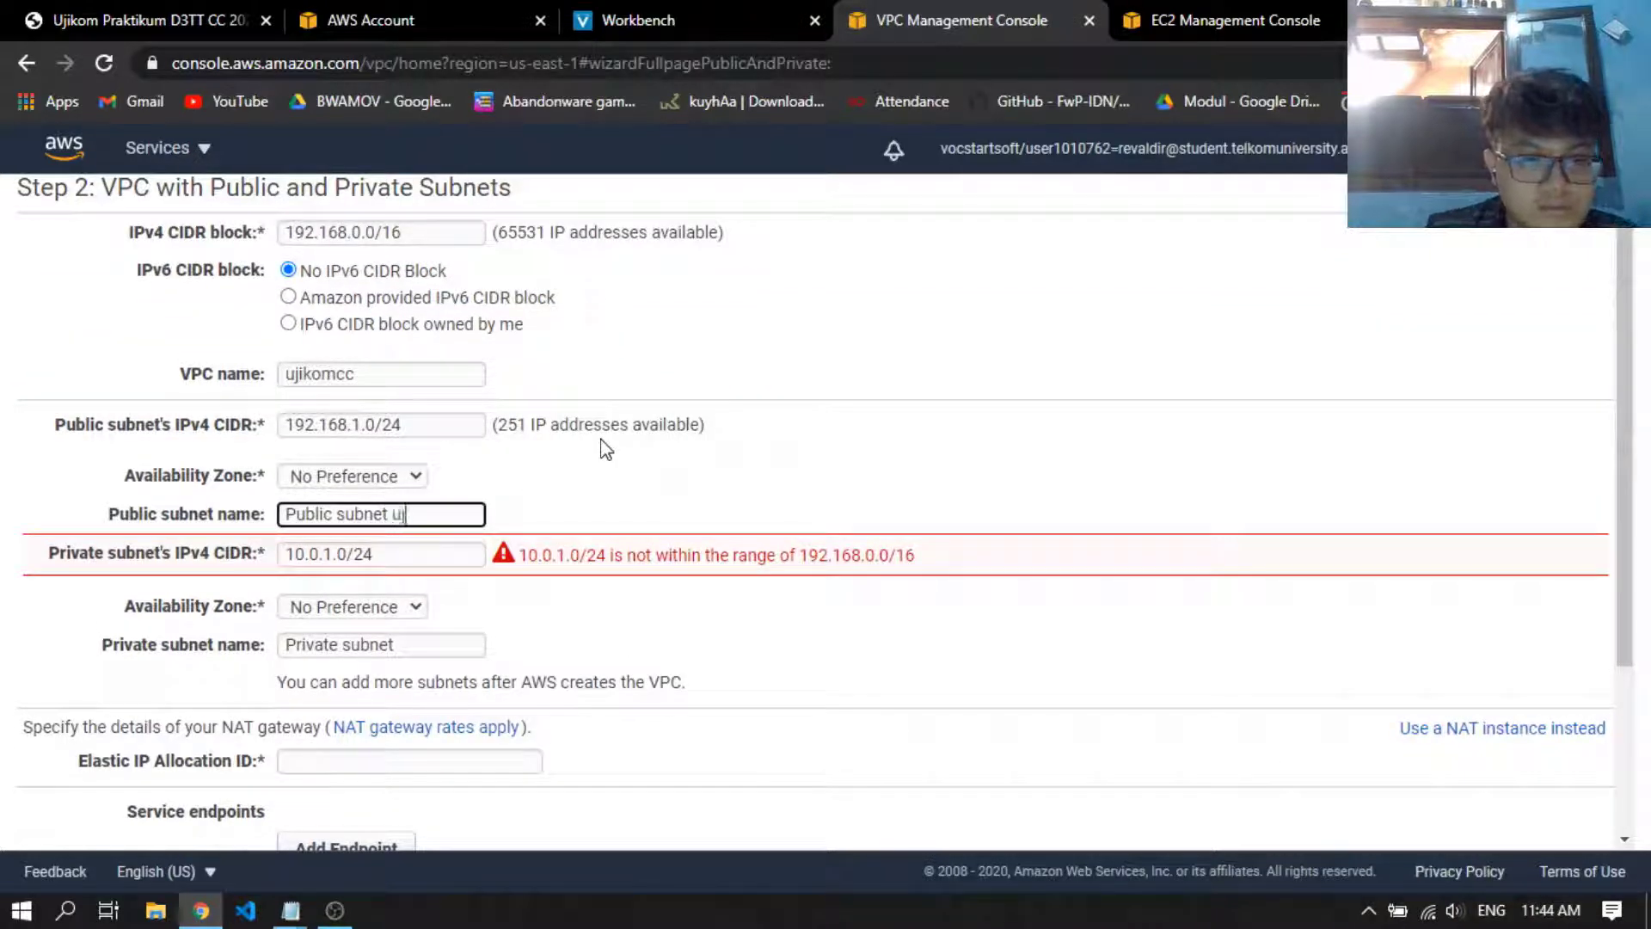
Set the private subnet's IPv4 CIDR to 192.168.11.0/24 and its name to Private subnet ujikom
click(424, 558)
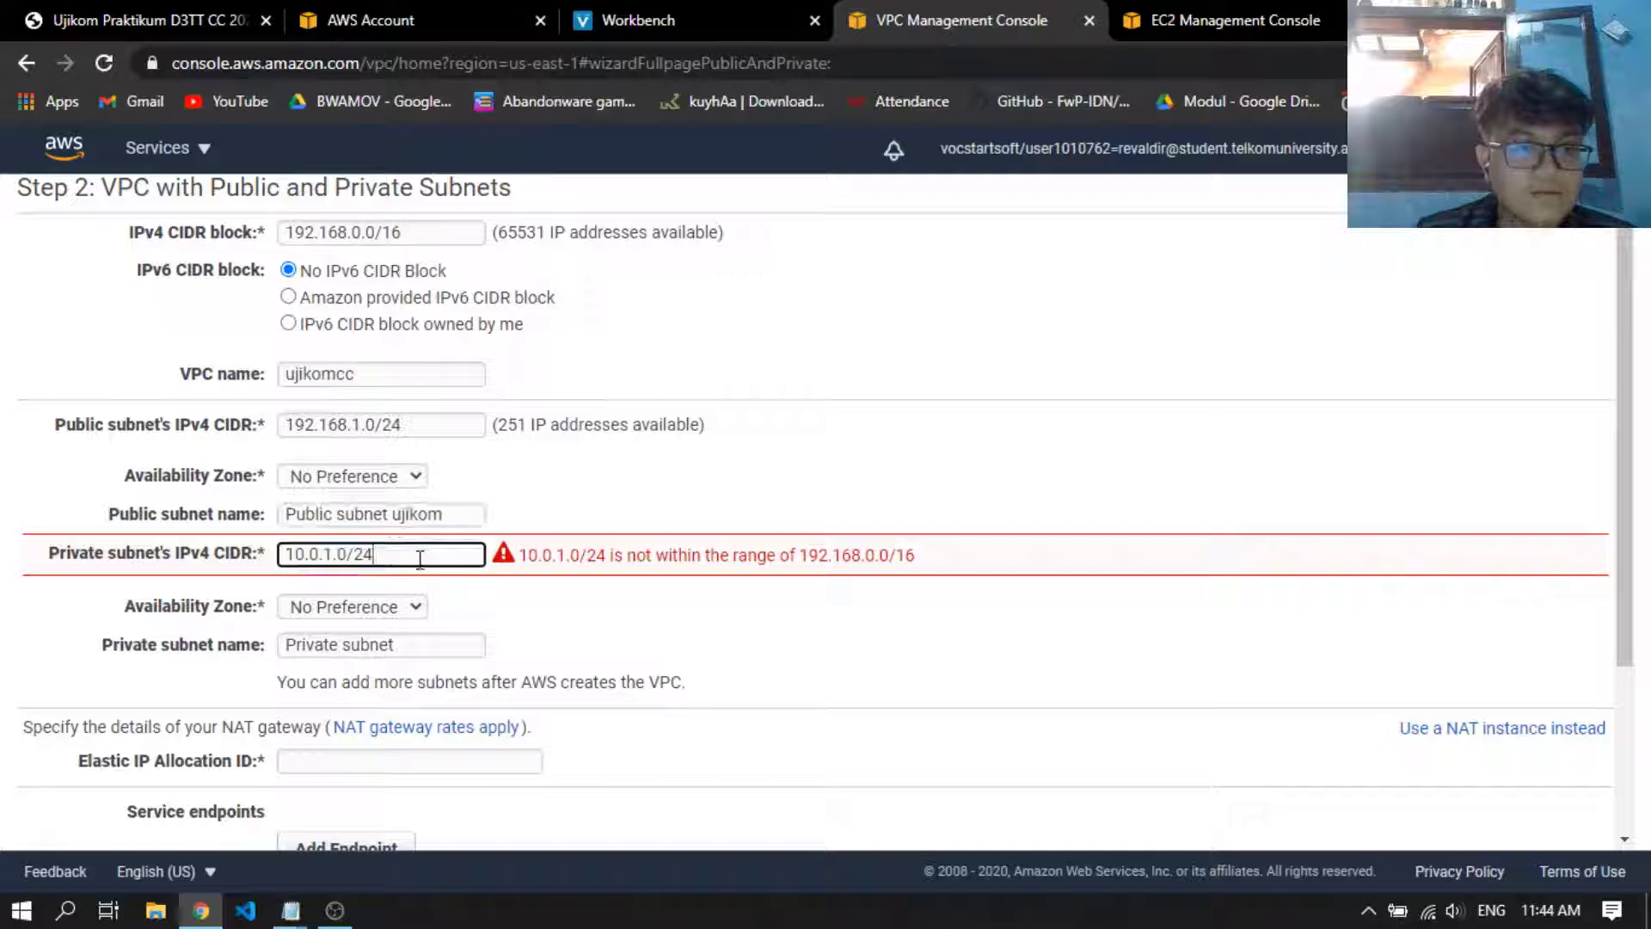
key(ctrl+a)
text(192.1)
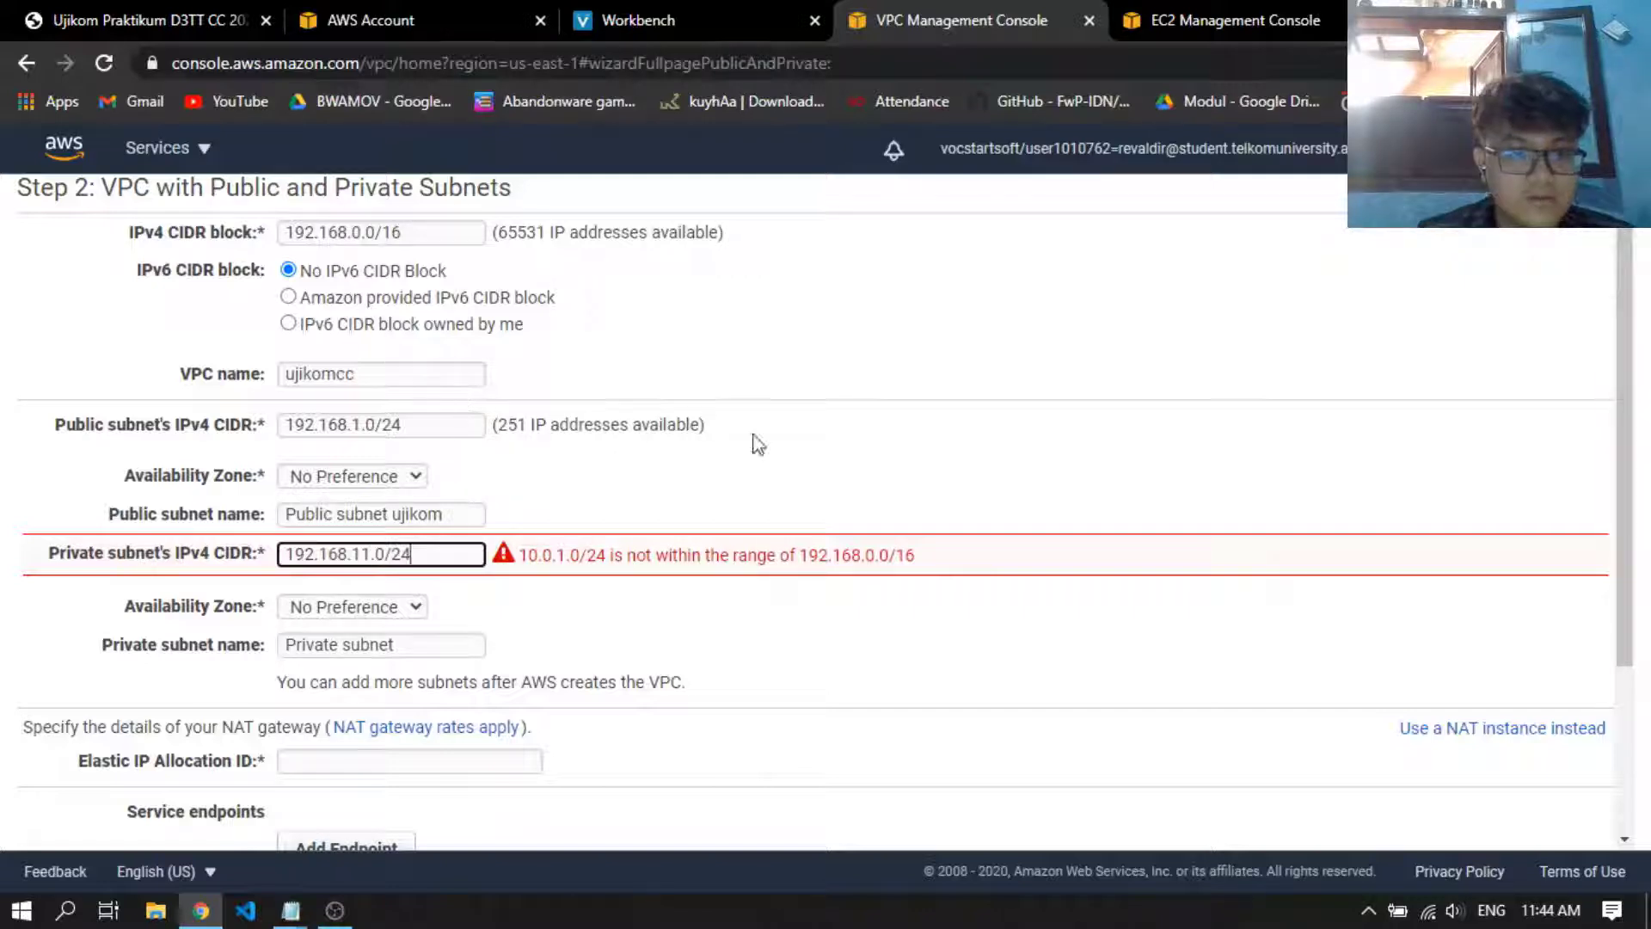
click(477, 641)
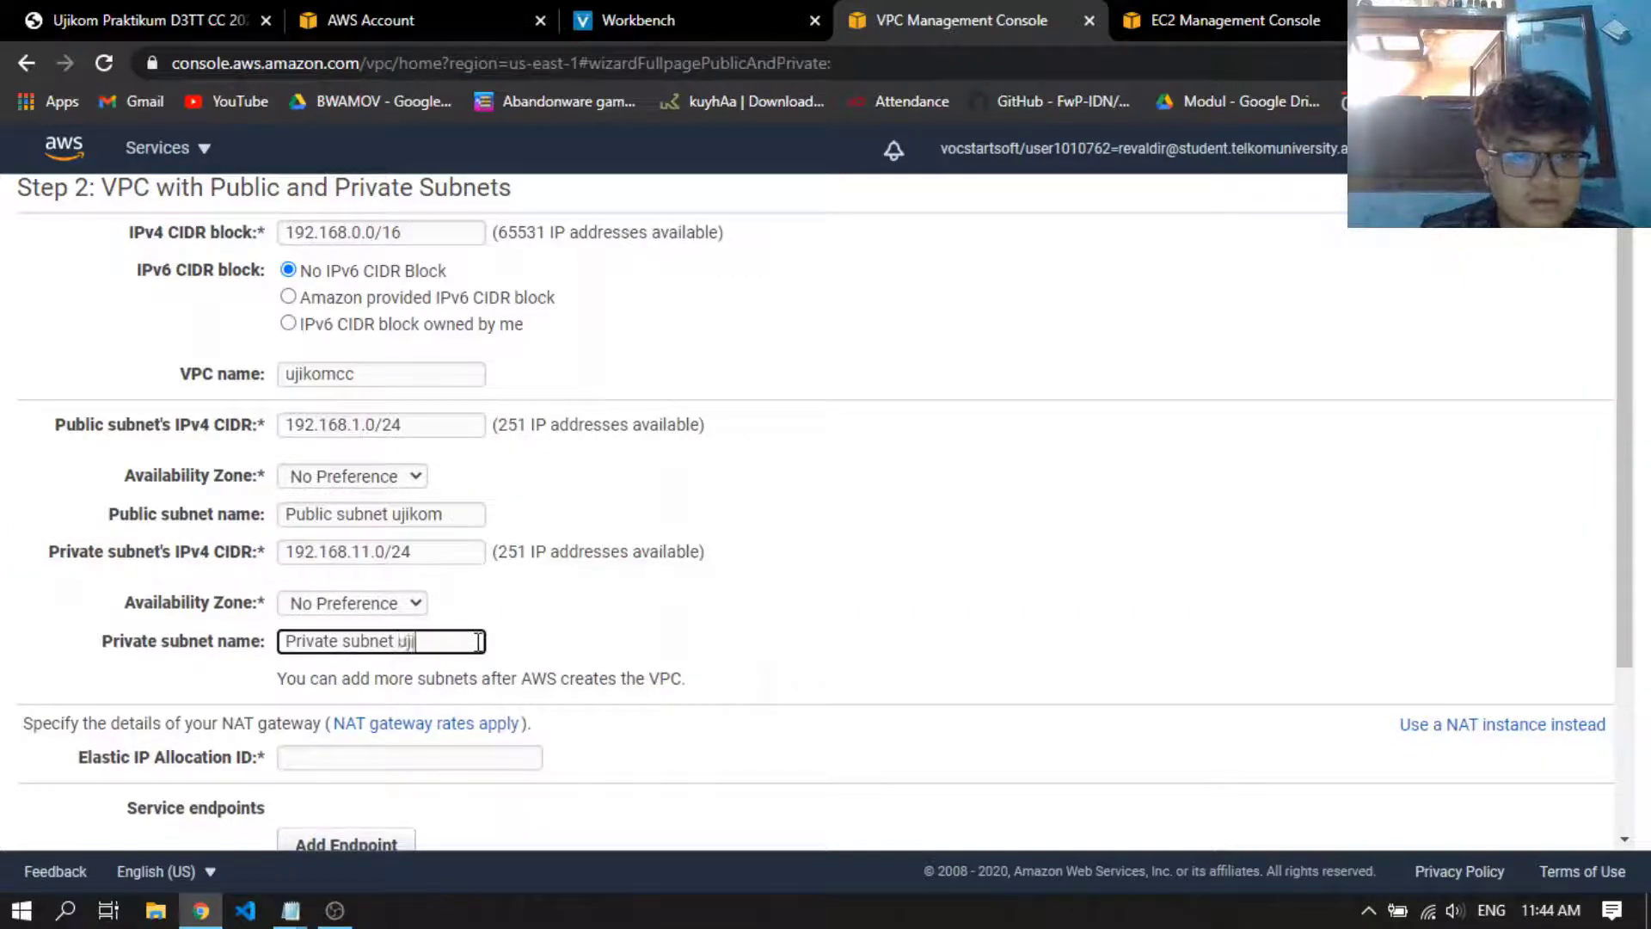
Look up the El IP RDS address among the Elastic IPs and assign its allocation ID eipalloc-084d96f4958b788bd to the NAT gateway
scroll(662, 574, down, 1)
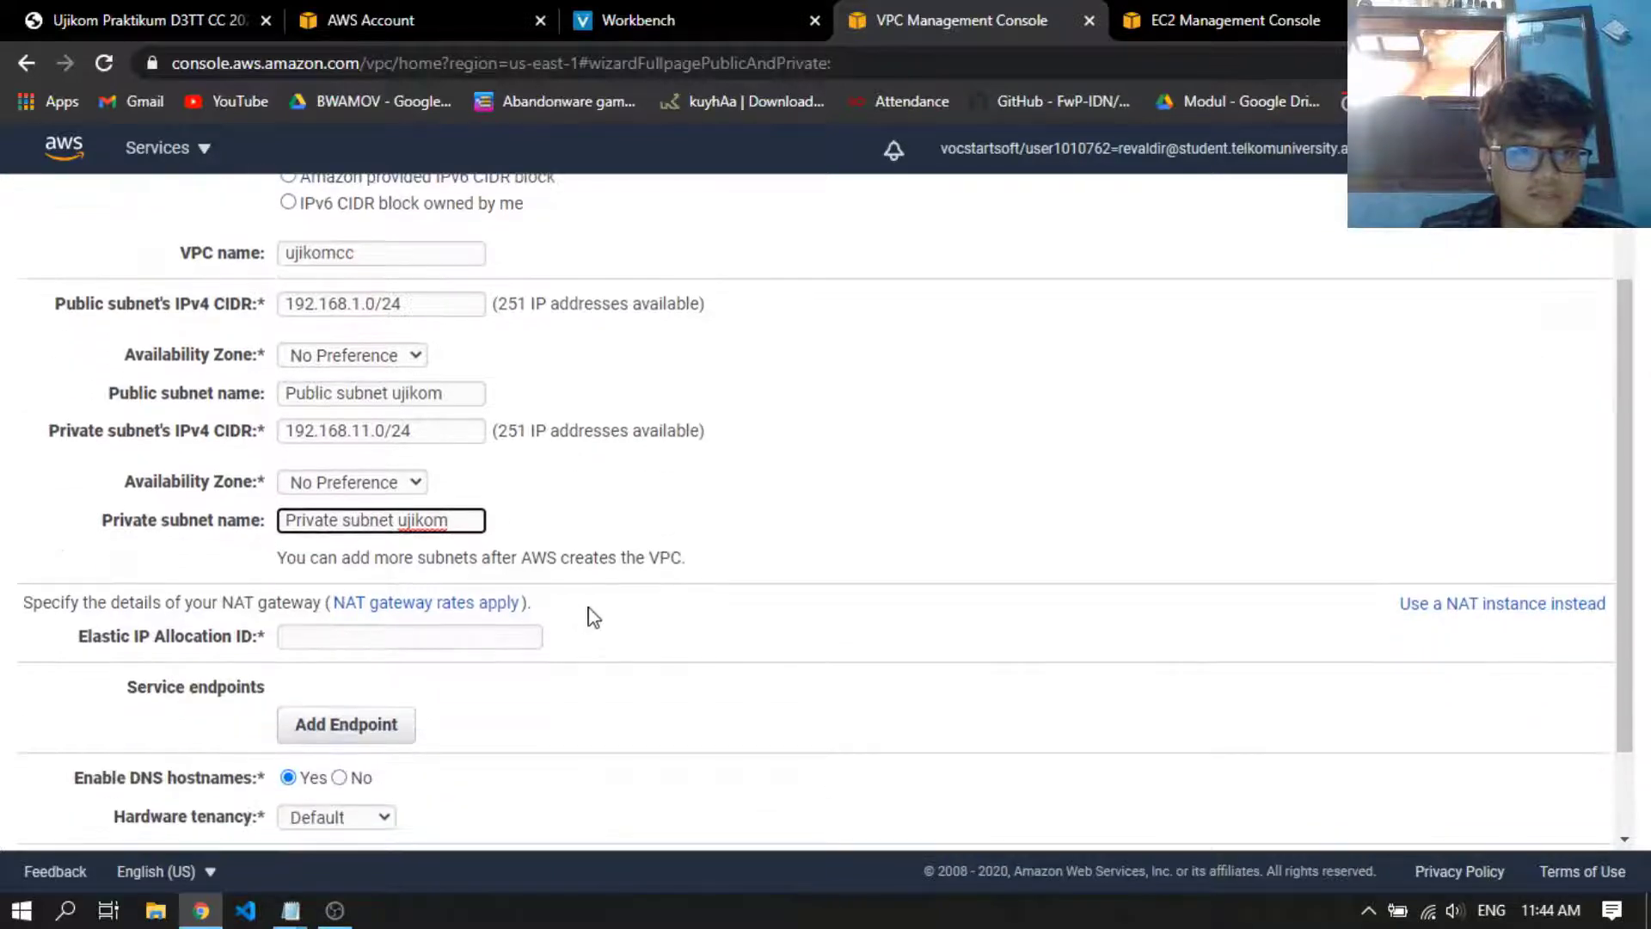
click(509, 636)
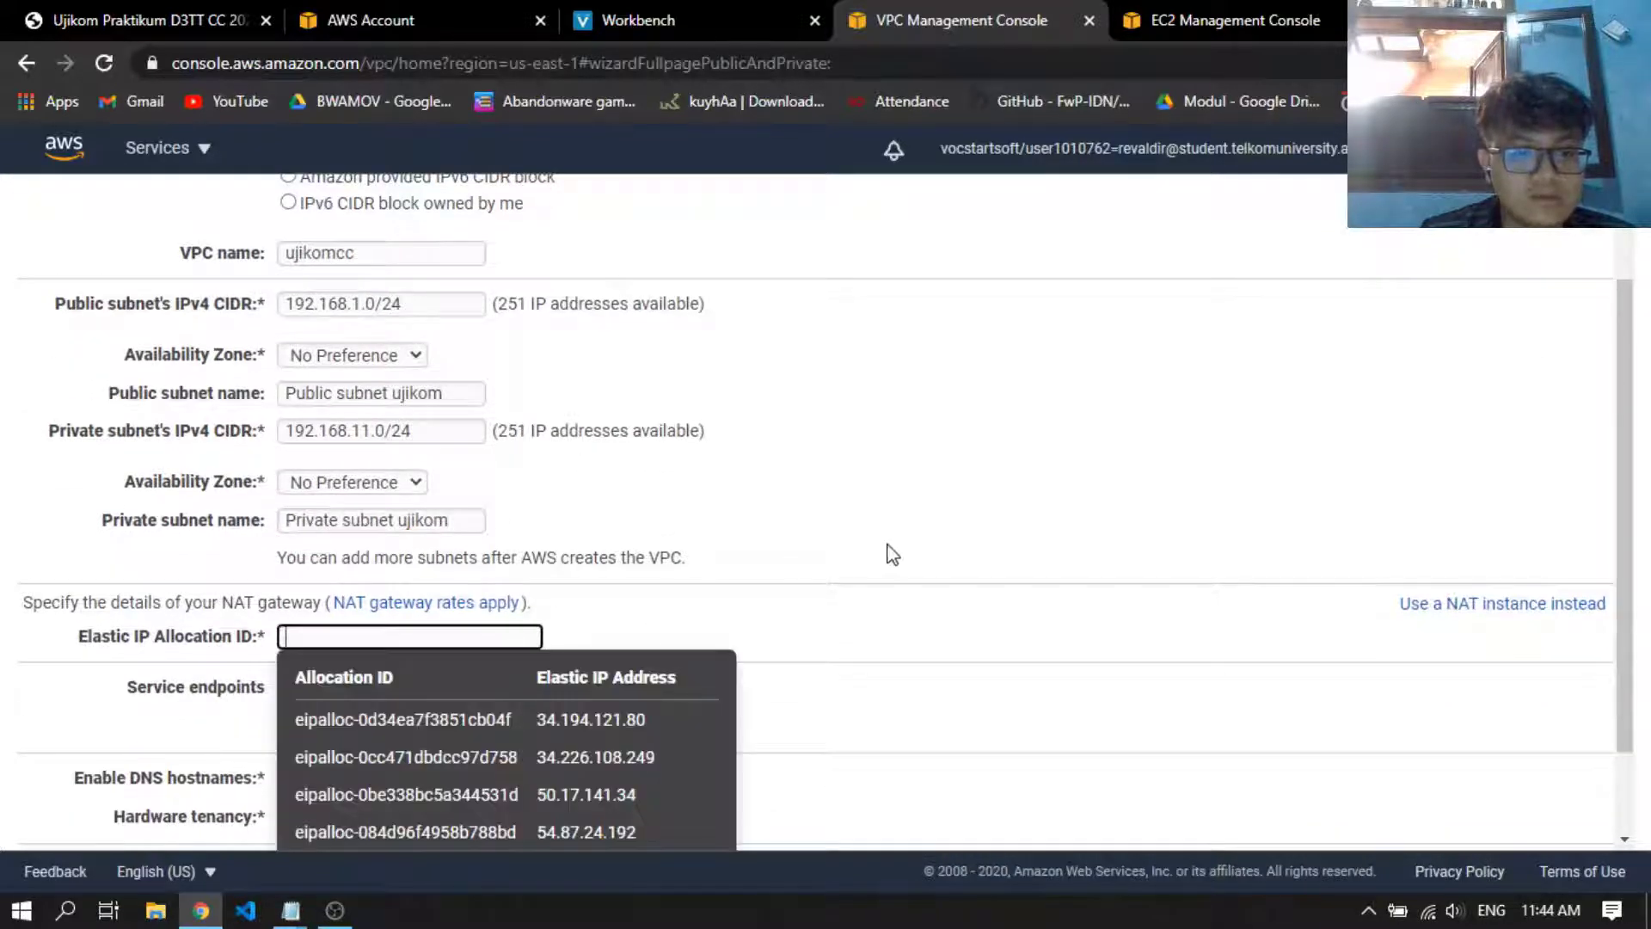
scroll(894, 552, down, 2)
click(1172, 5)
scroll(585, 541, down, 1)
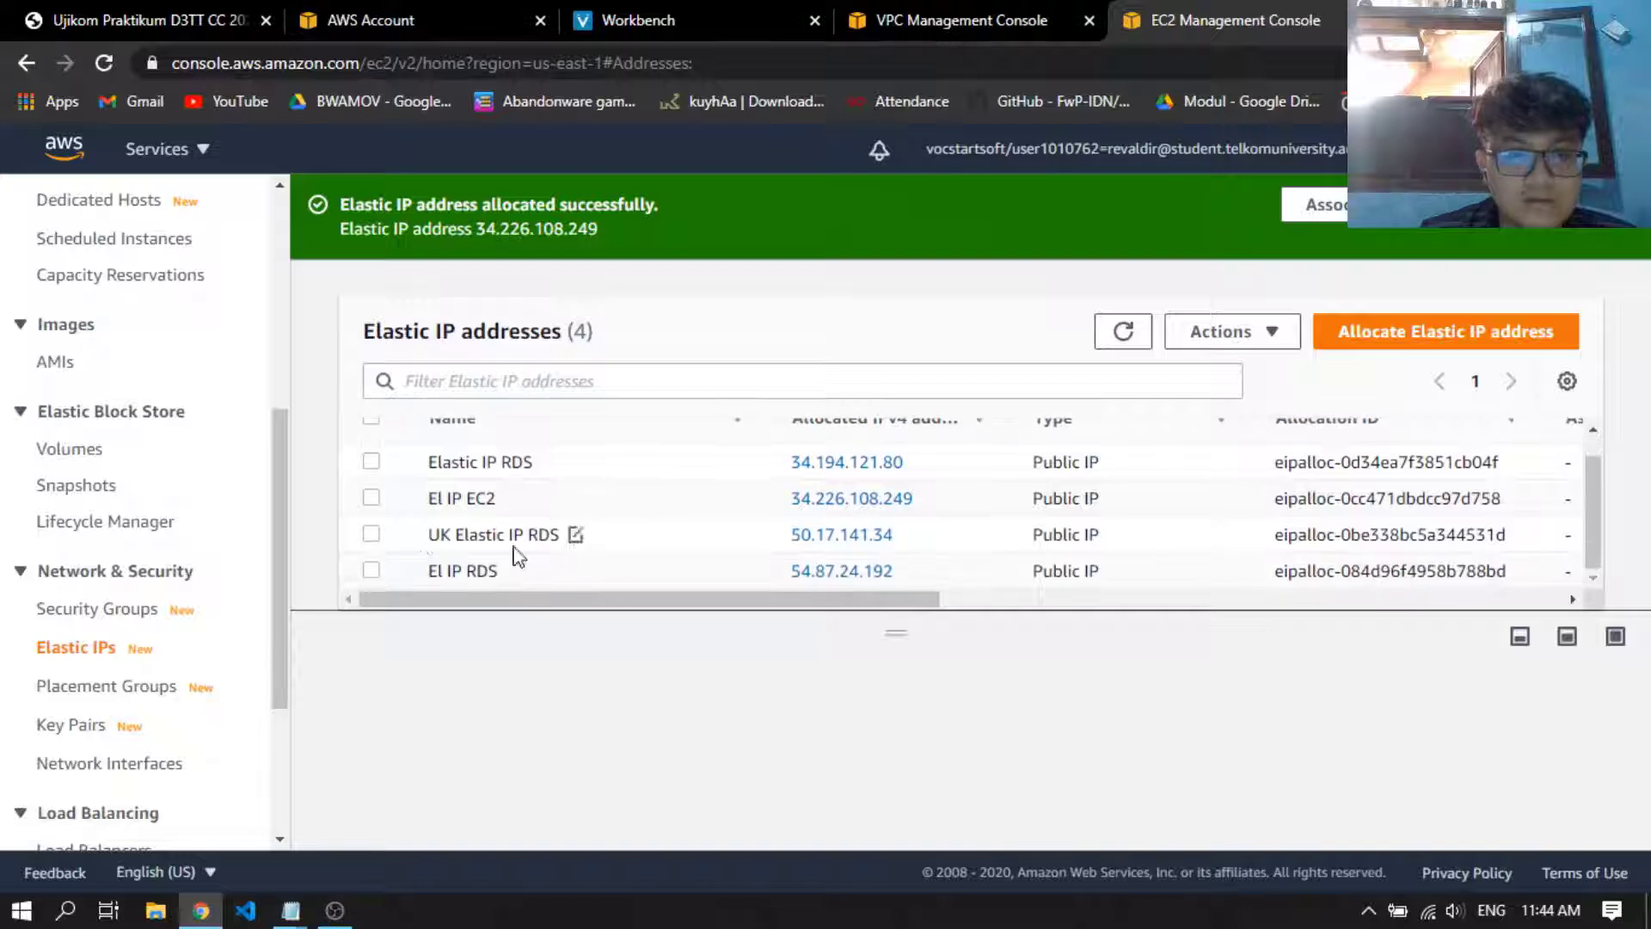
click(469, 571)
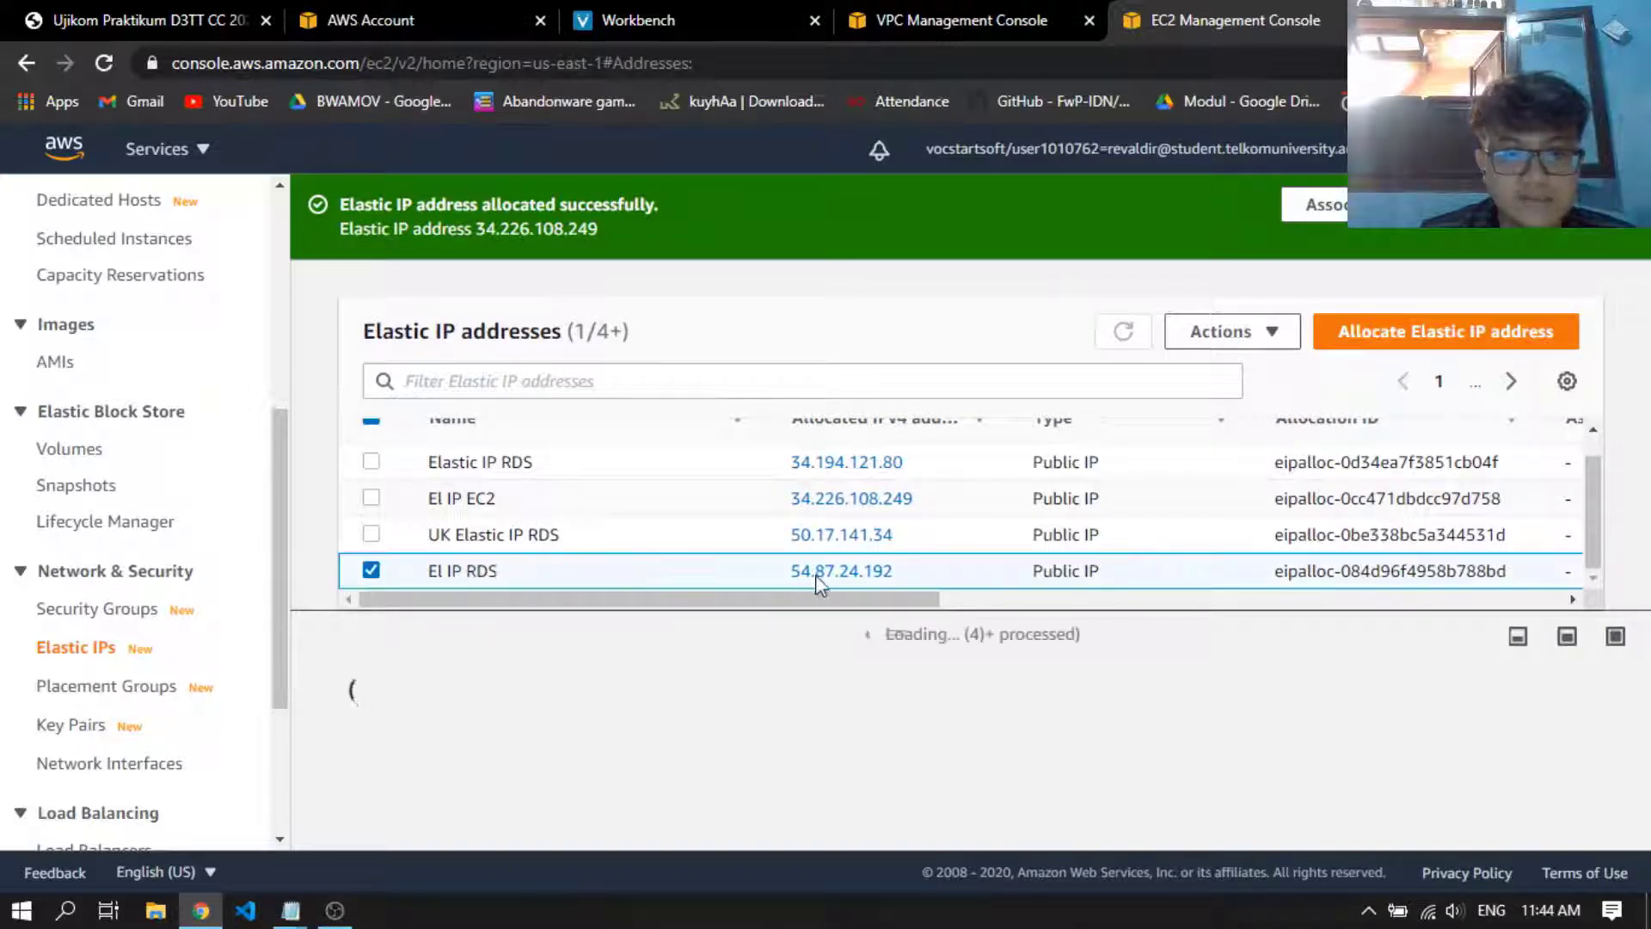
click(955, 20)
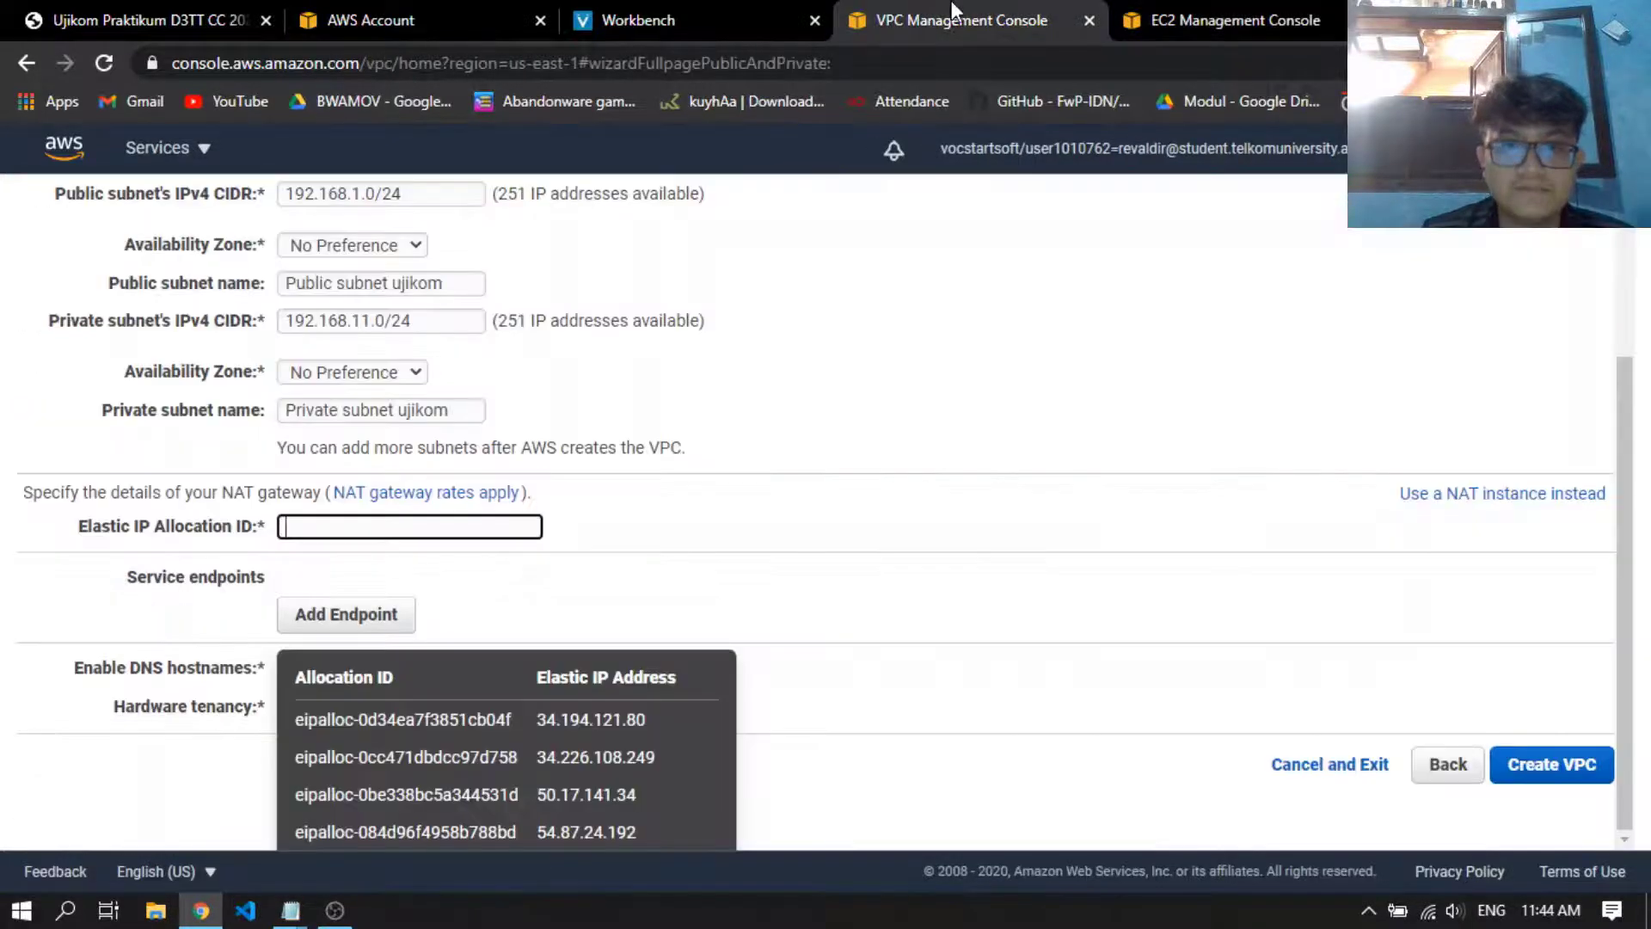
click(572, 841)
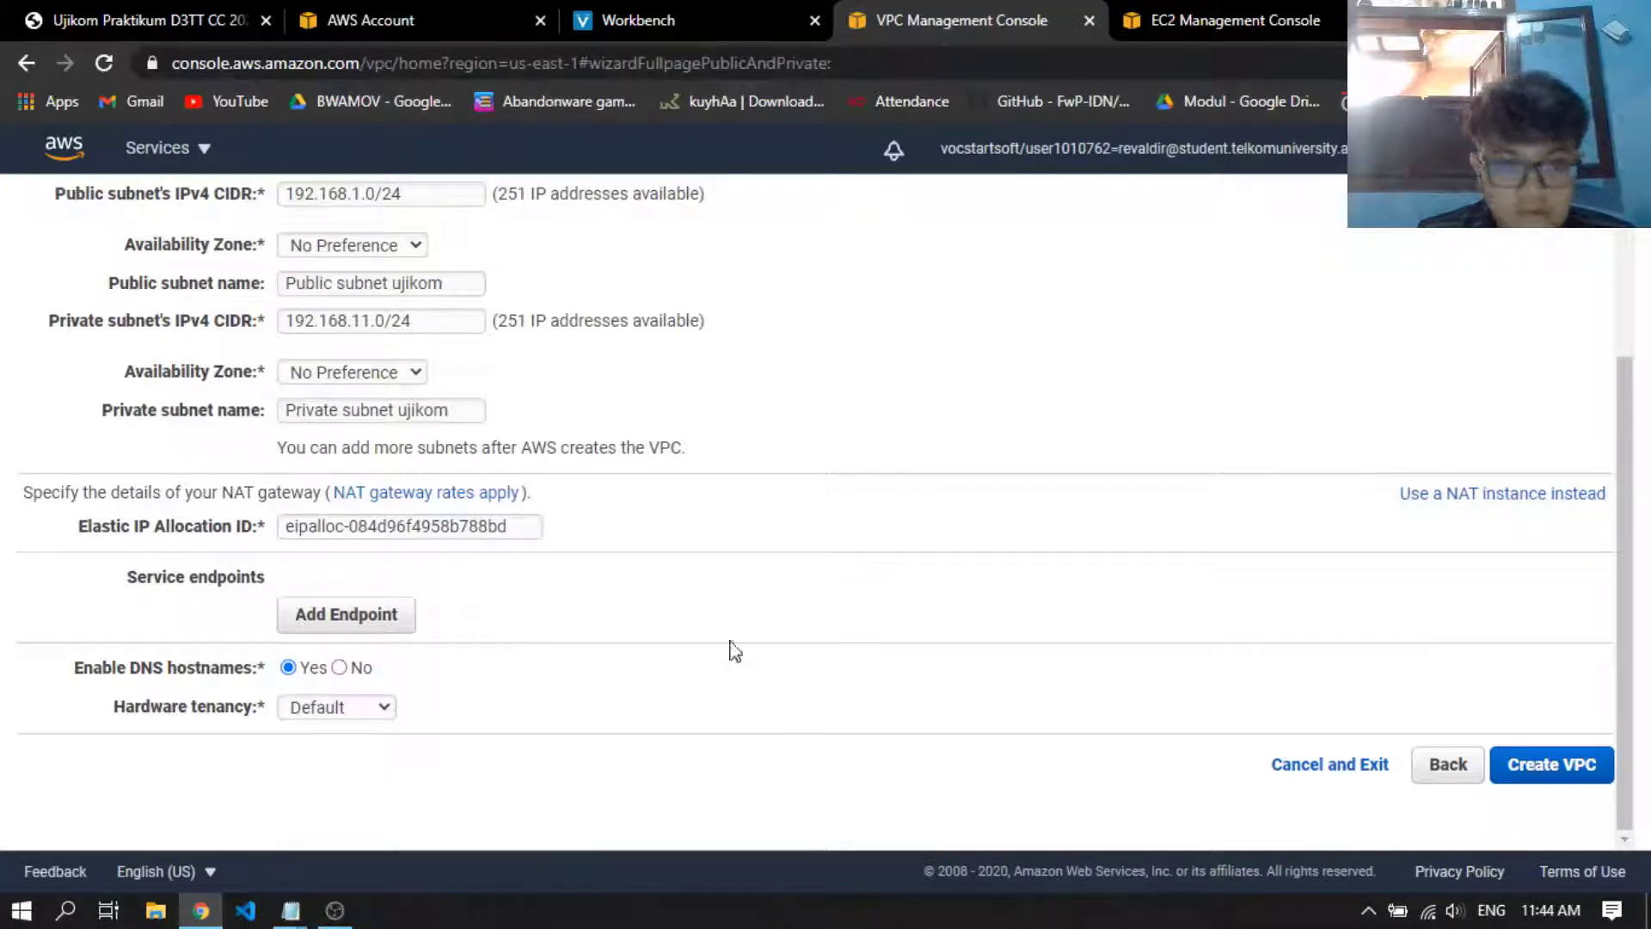
Create the VPC with the configured subnets and NAT gateway, and go on to the list of VPCs
click(1566, 766)
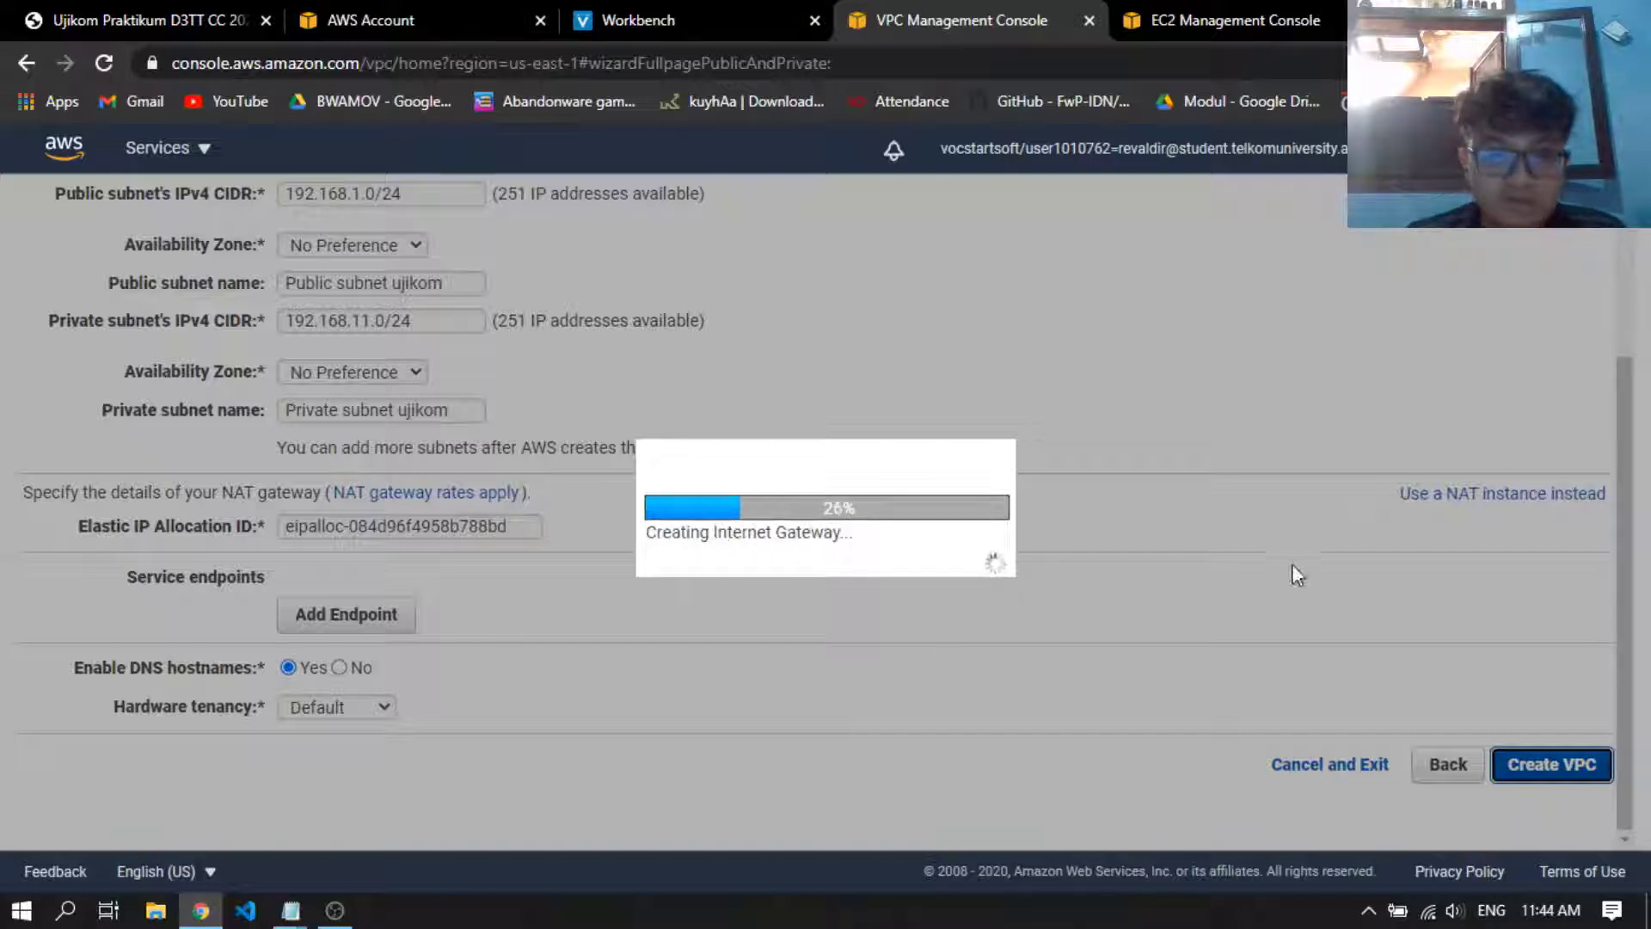
click(1133, 18)
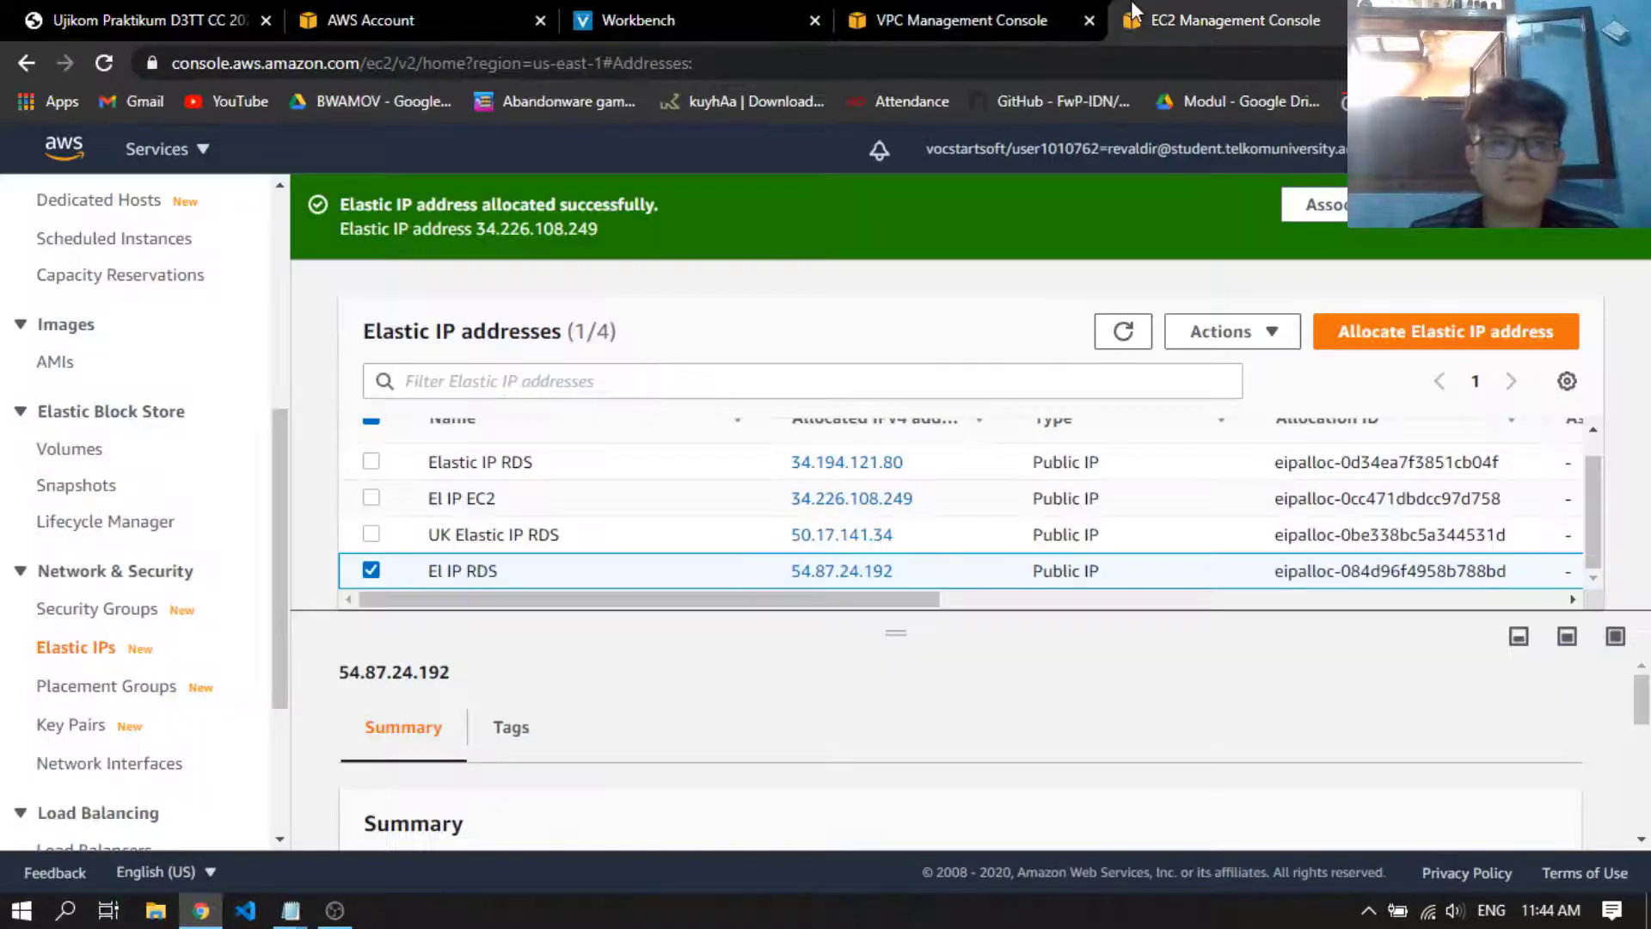
click(954, 19)
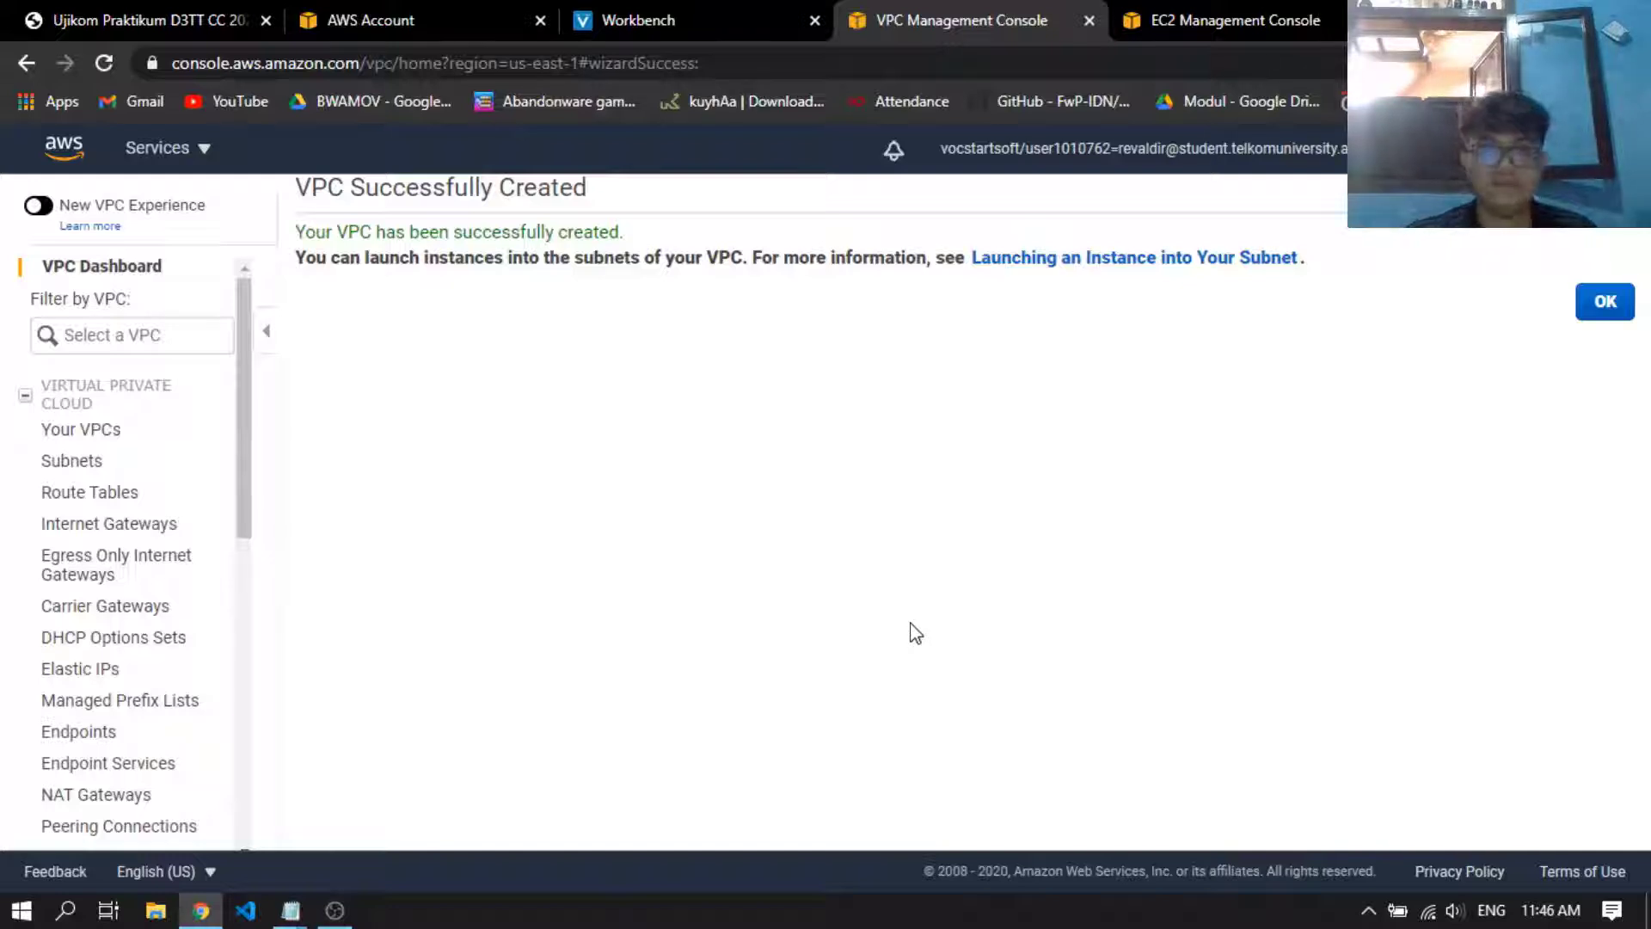
click(1611, 311)
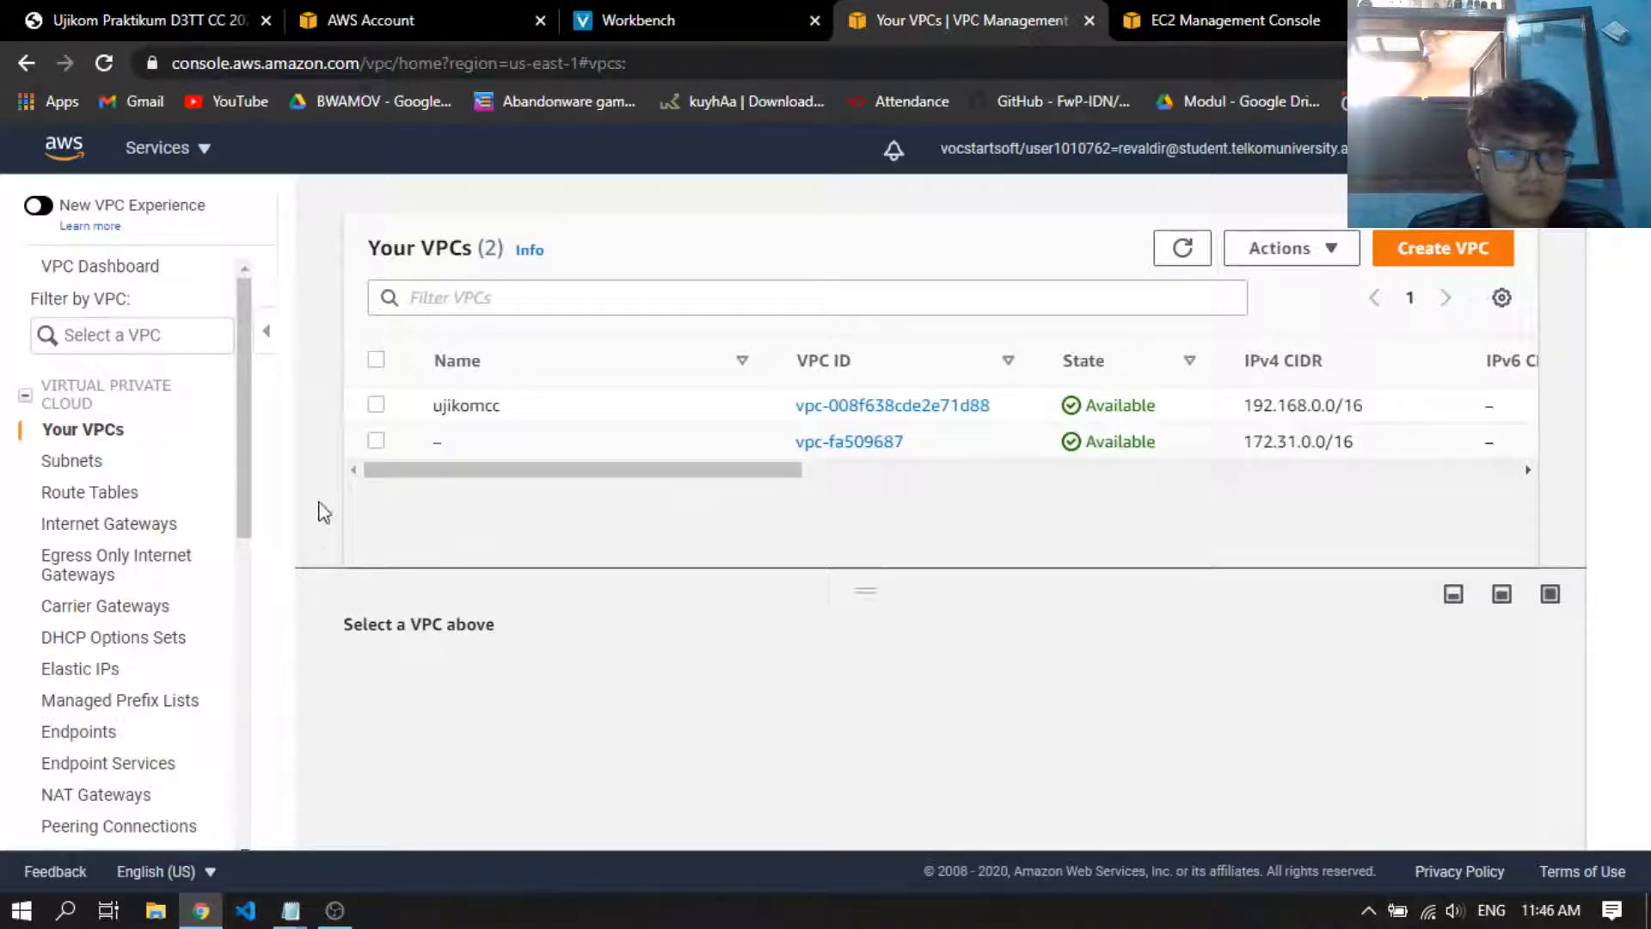
Start a new subnet from the subnets list and name it Public subnet 2
click(102, 461)
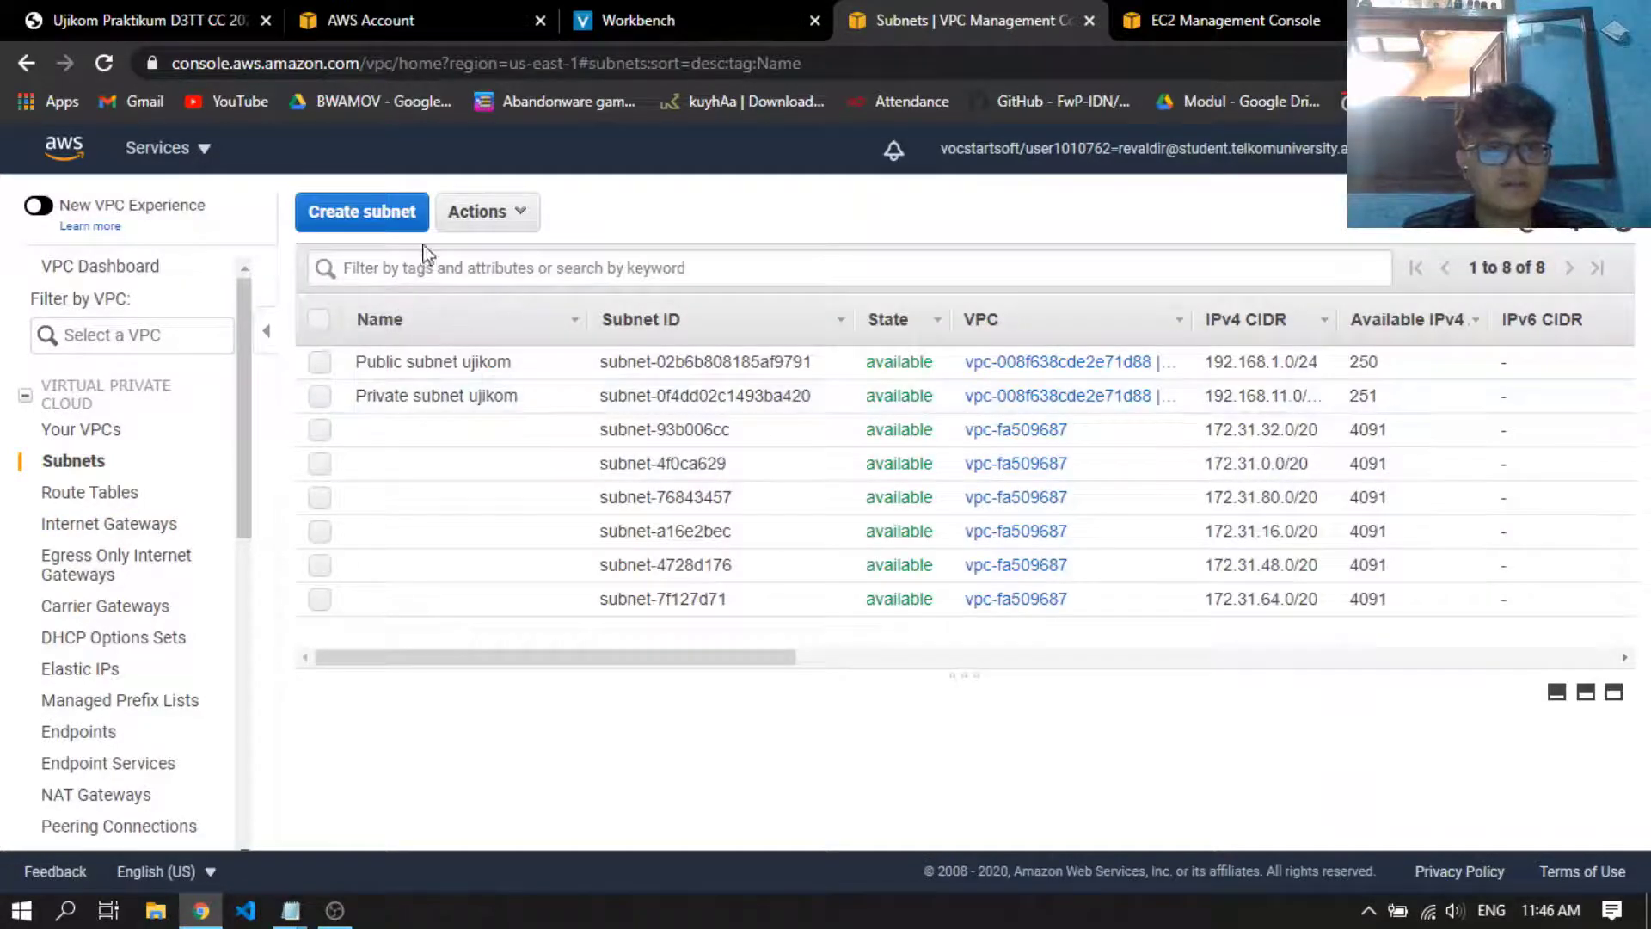
click(387, 215)
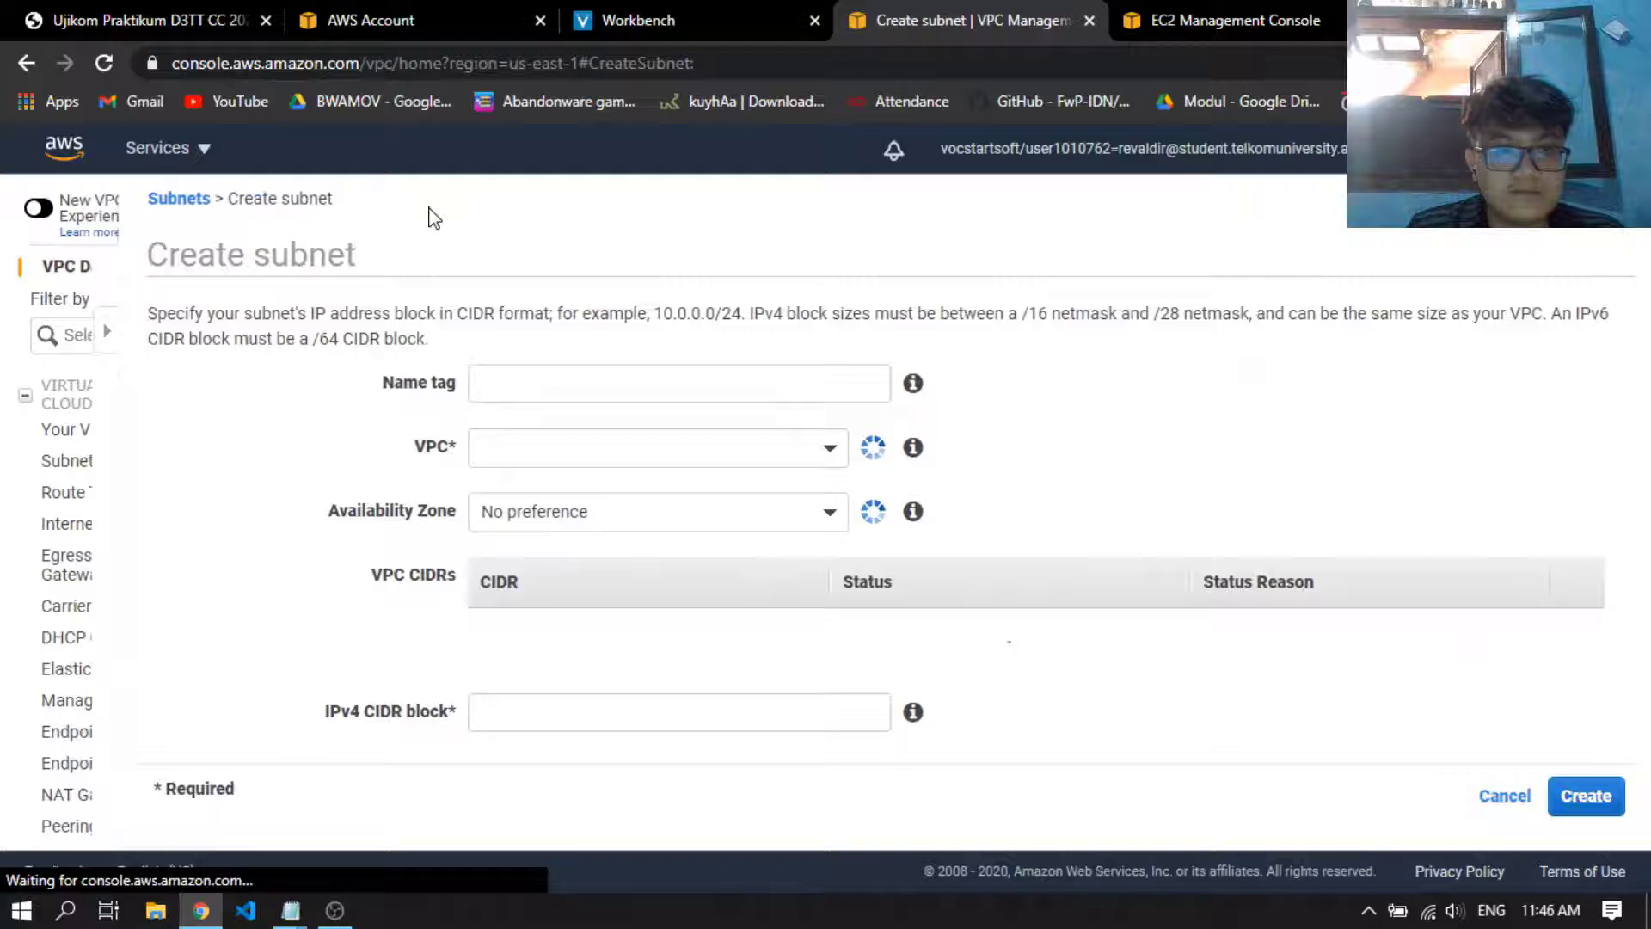
click(574, 380)
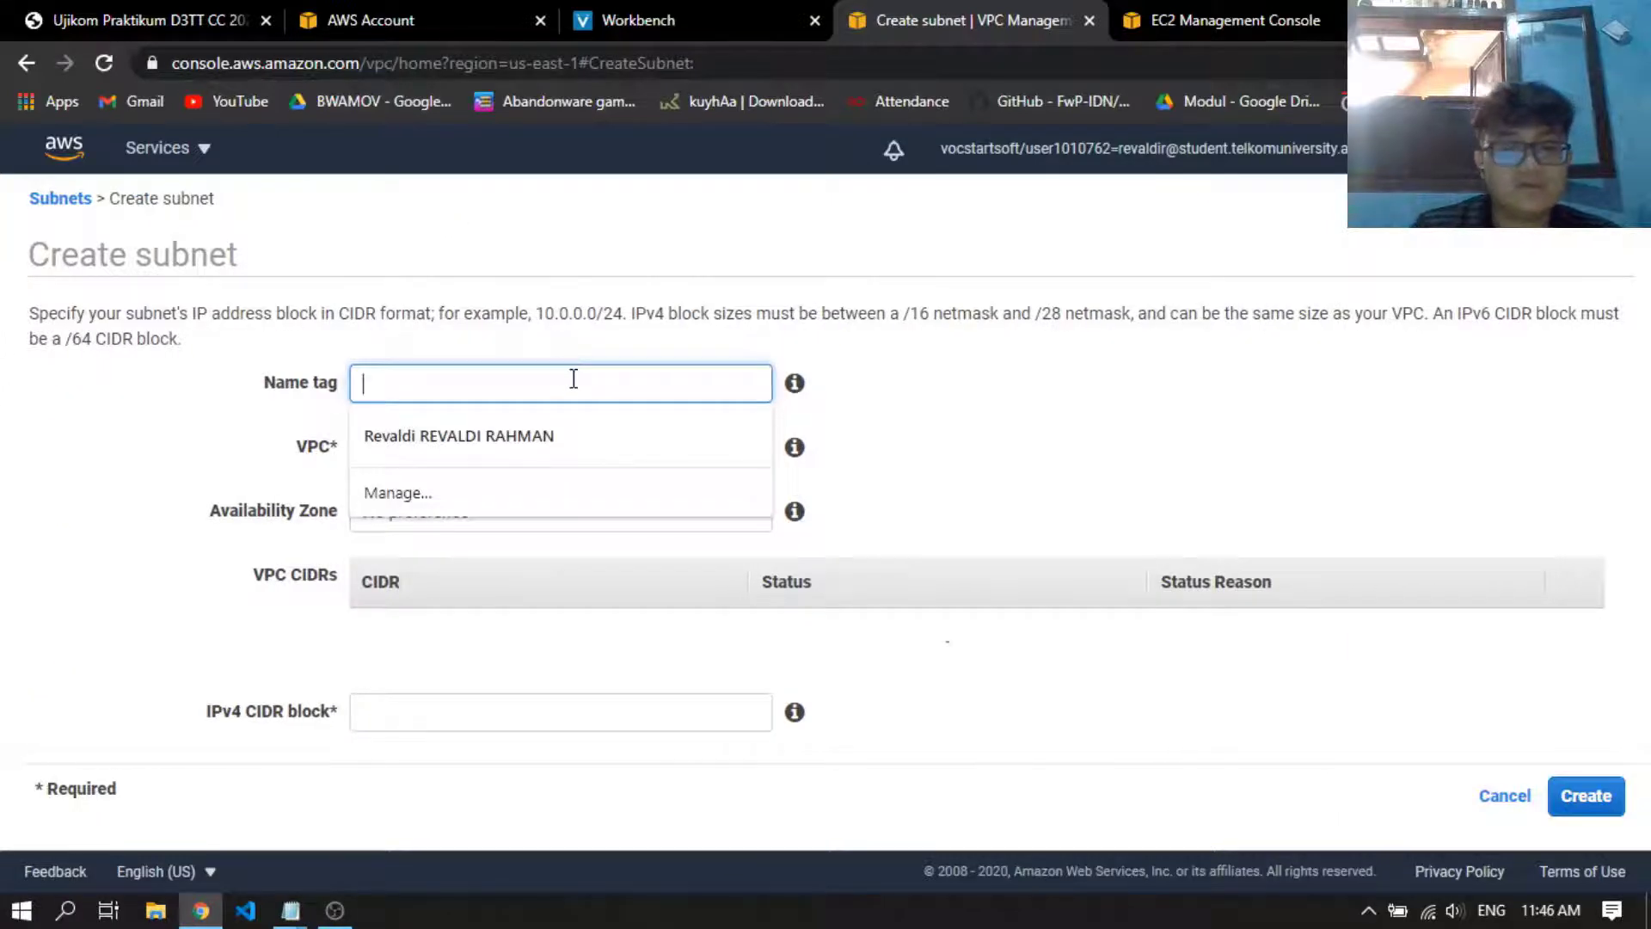
text(Publl)
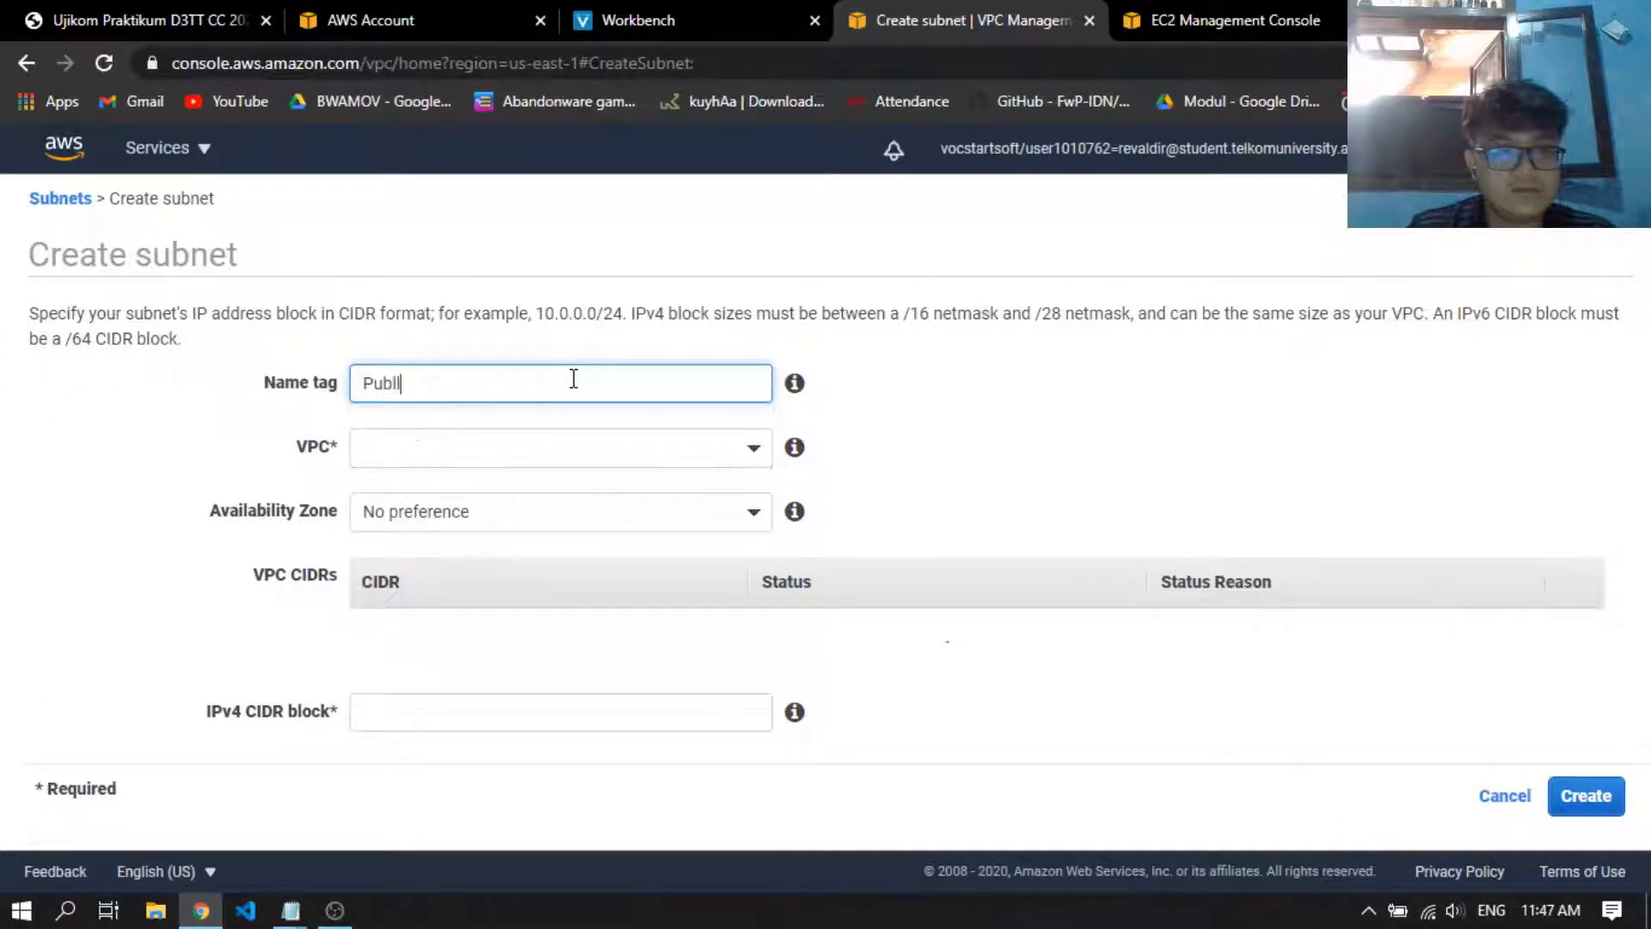
text(ic)
key(BackSpace)
text(ic)
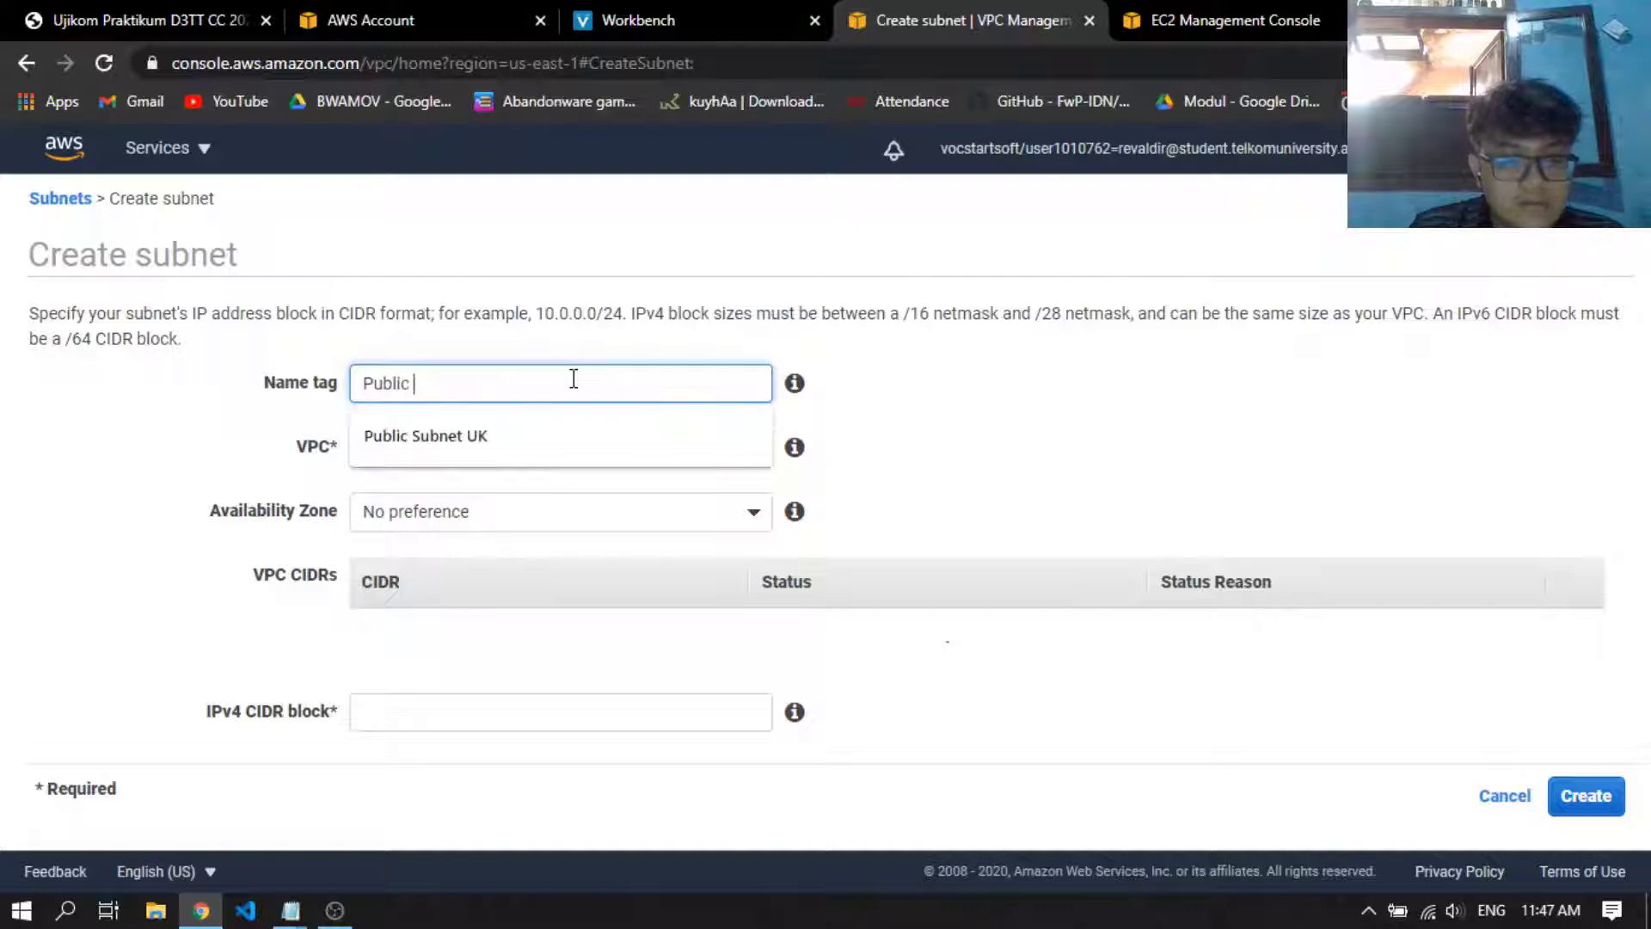
text( subnet 2)
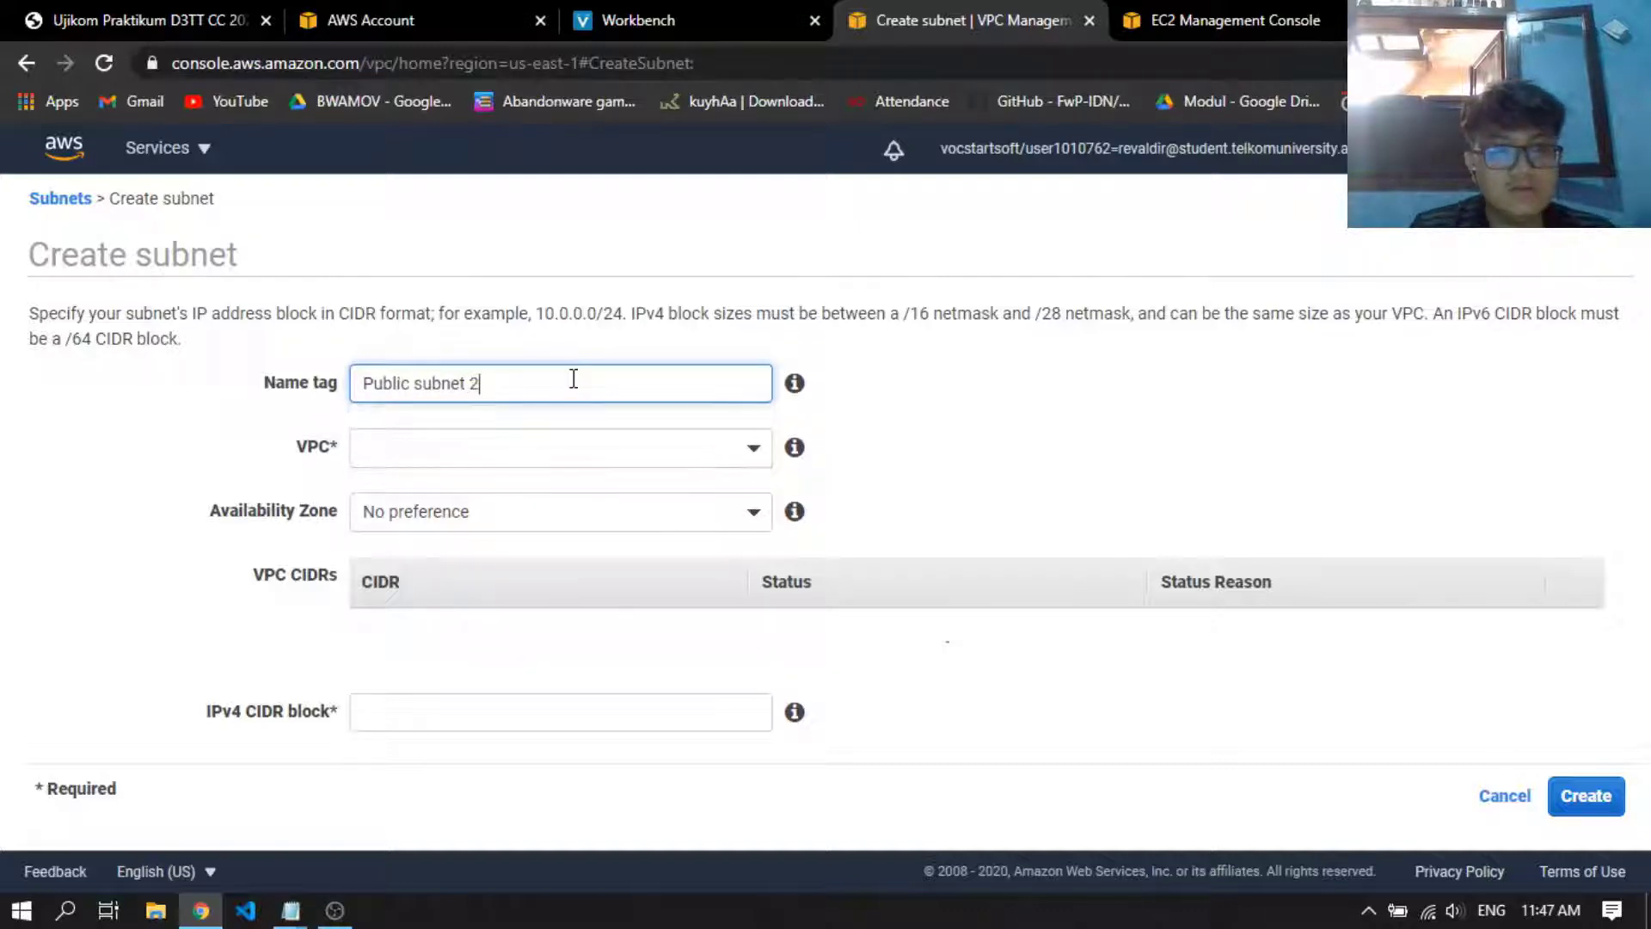
Place the new public subnet in the ujikomcc VPC and set its IPv4 CIDR block to 192.168.2.0/24
click(578, 464)
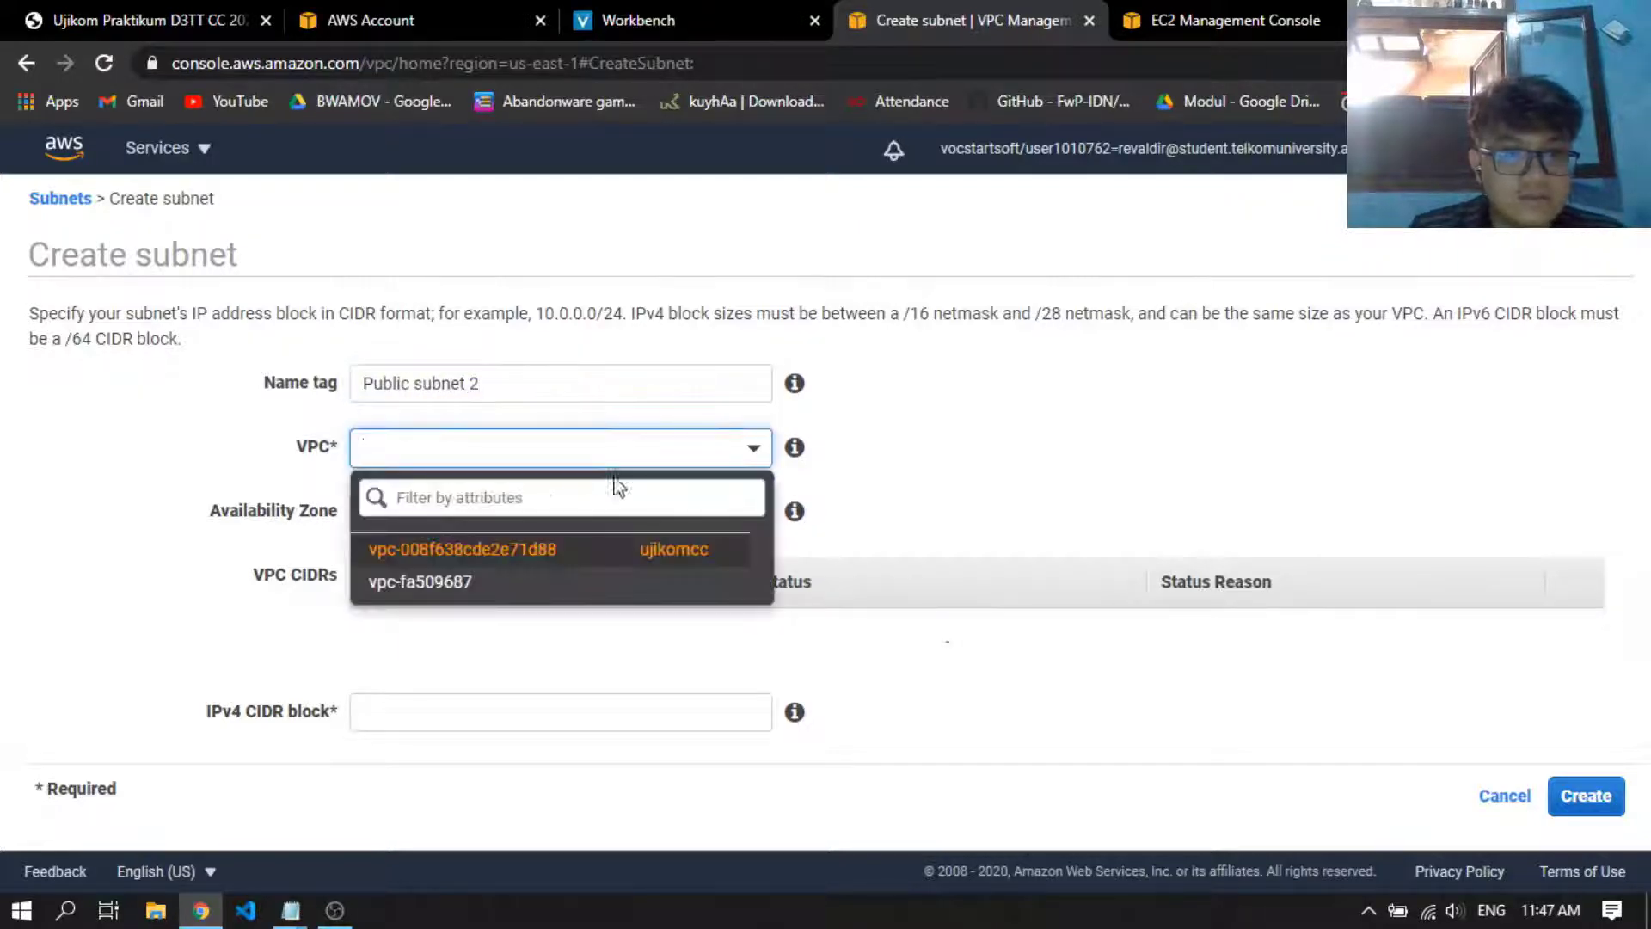
click(664, 552)
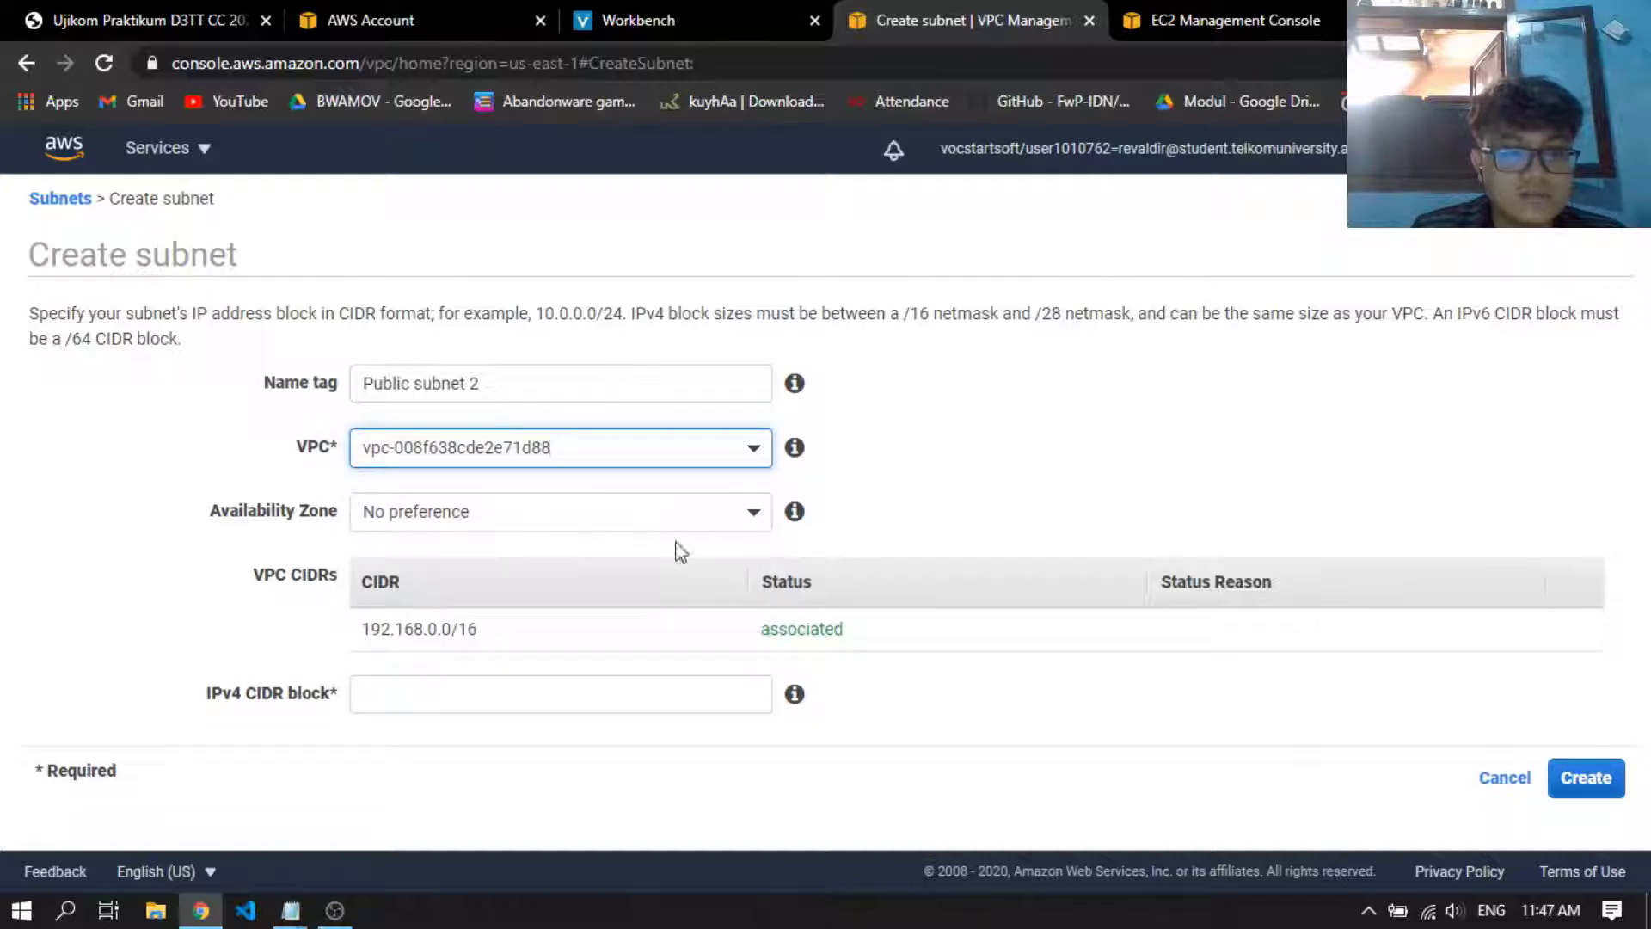
click(365, 679)
text(19)
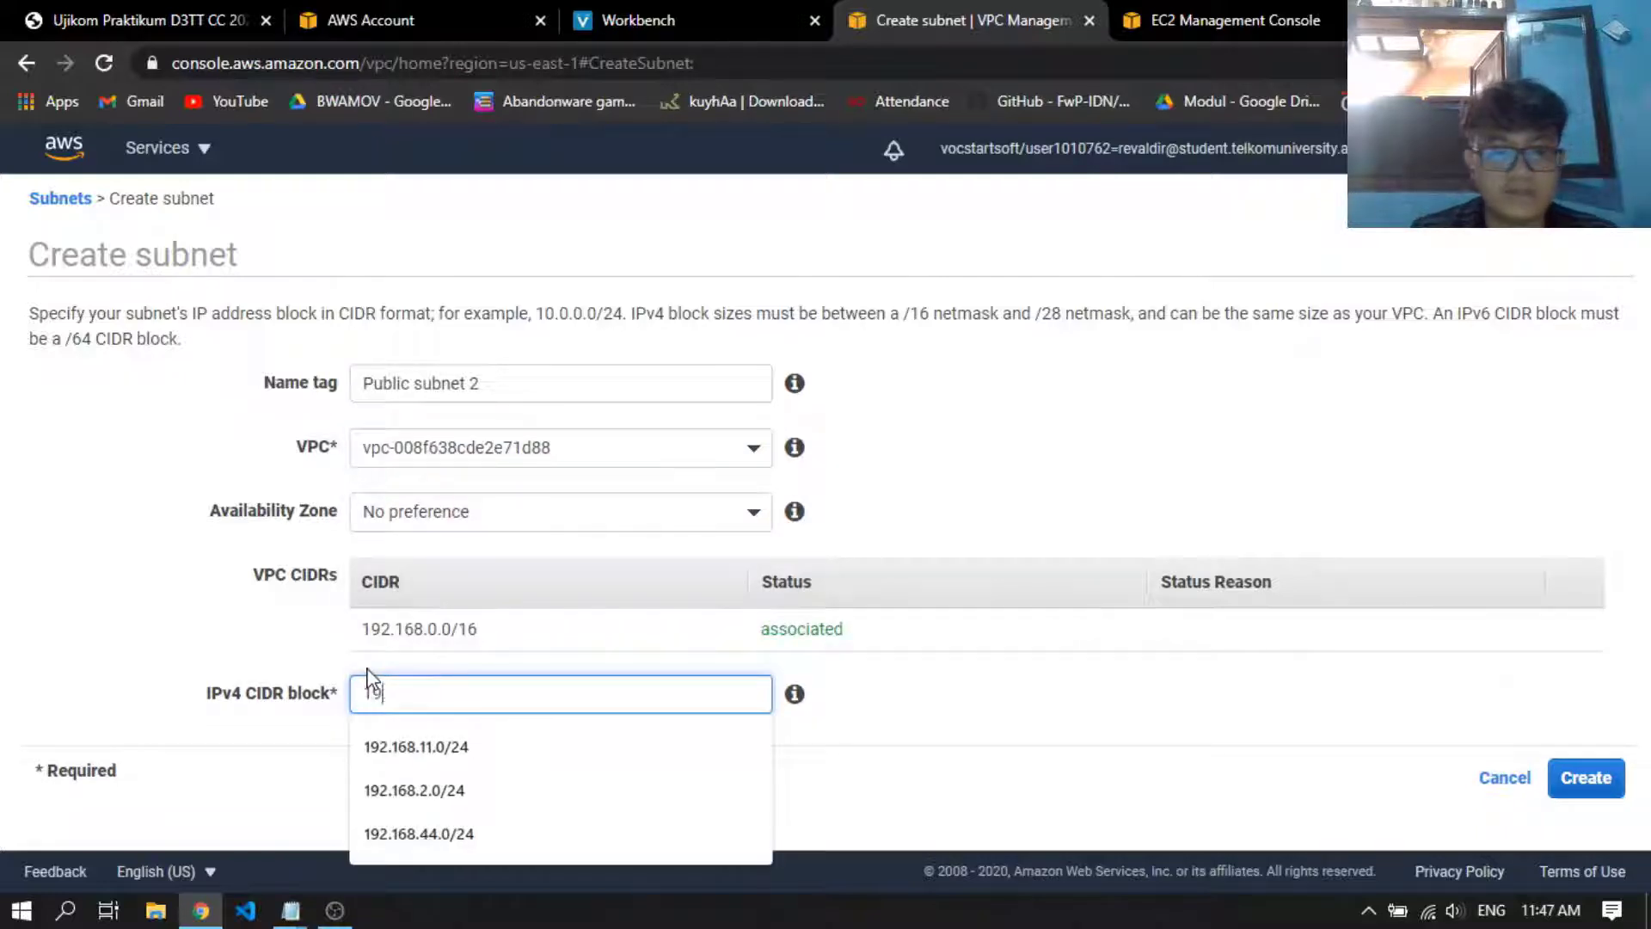
text(2.168.2)
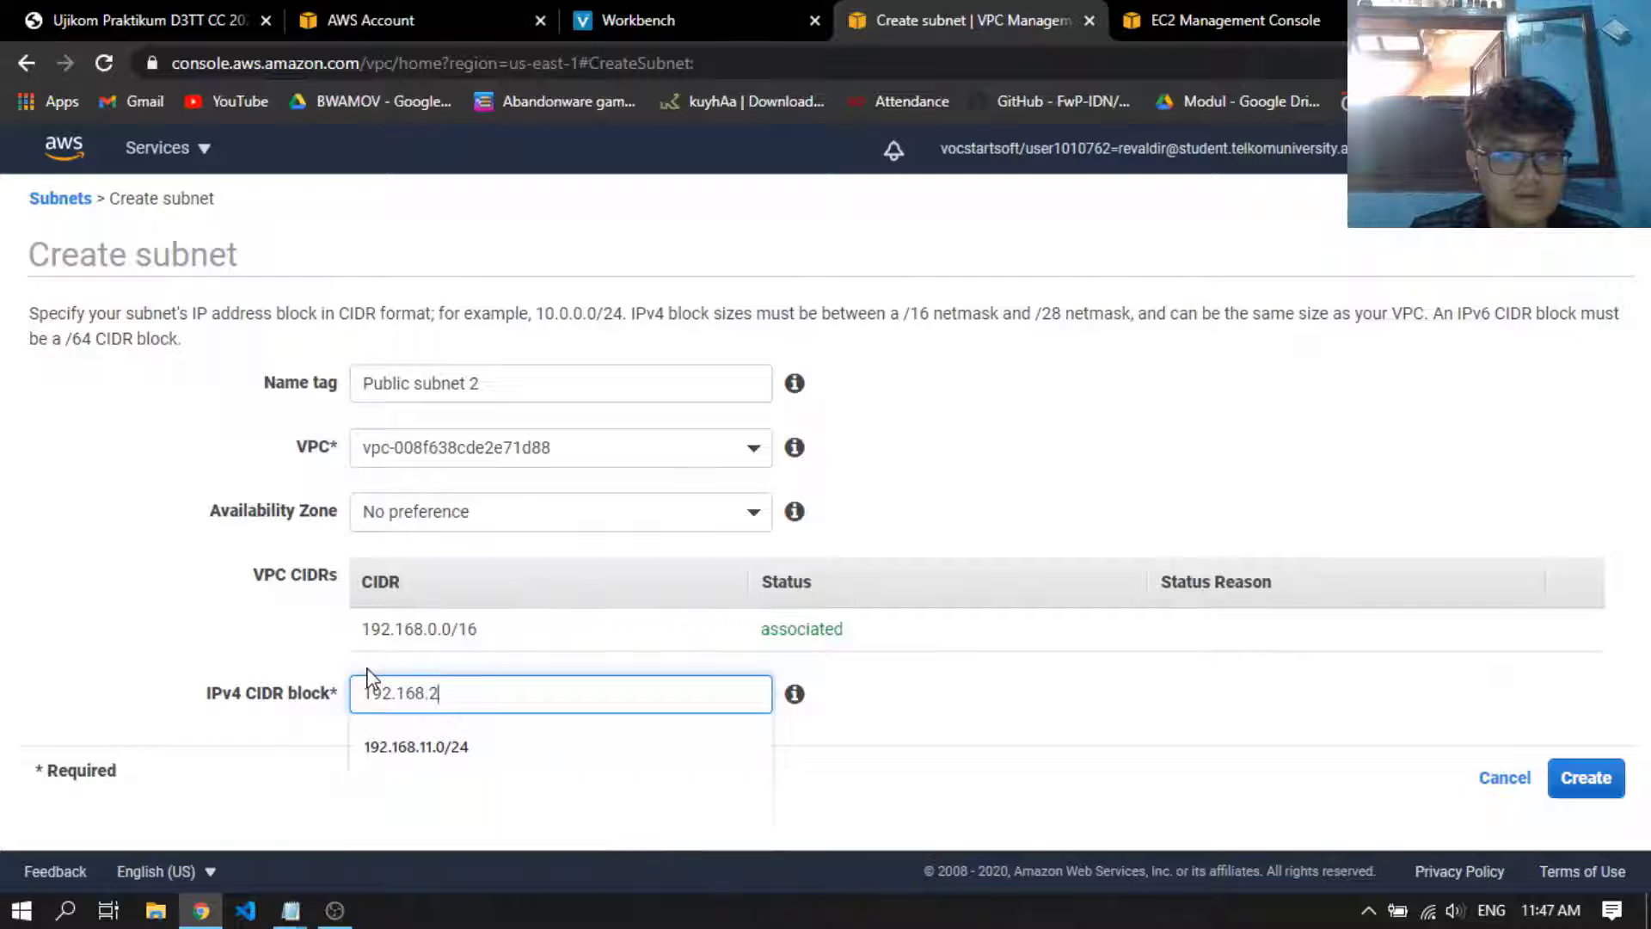
text(.0/24)
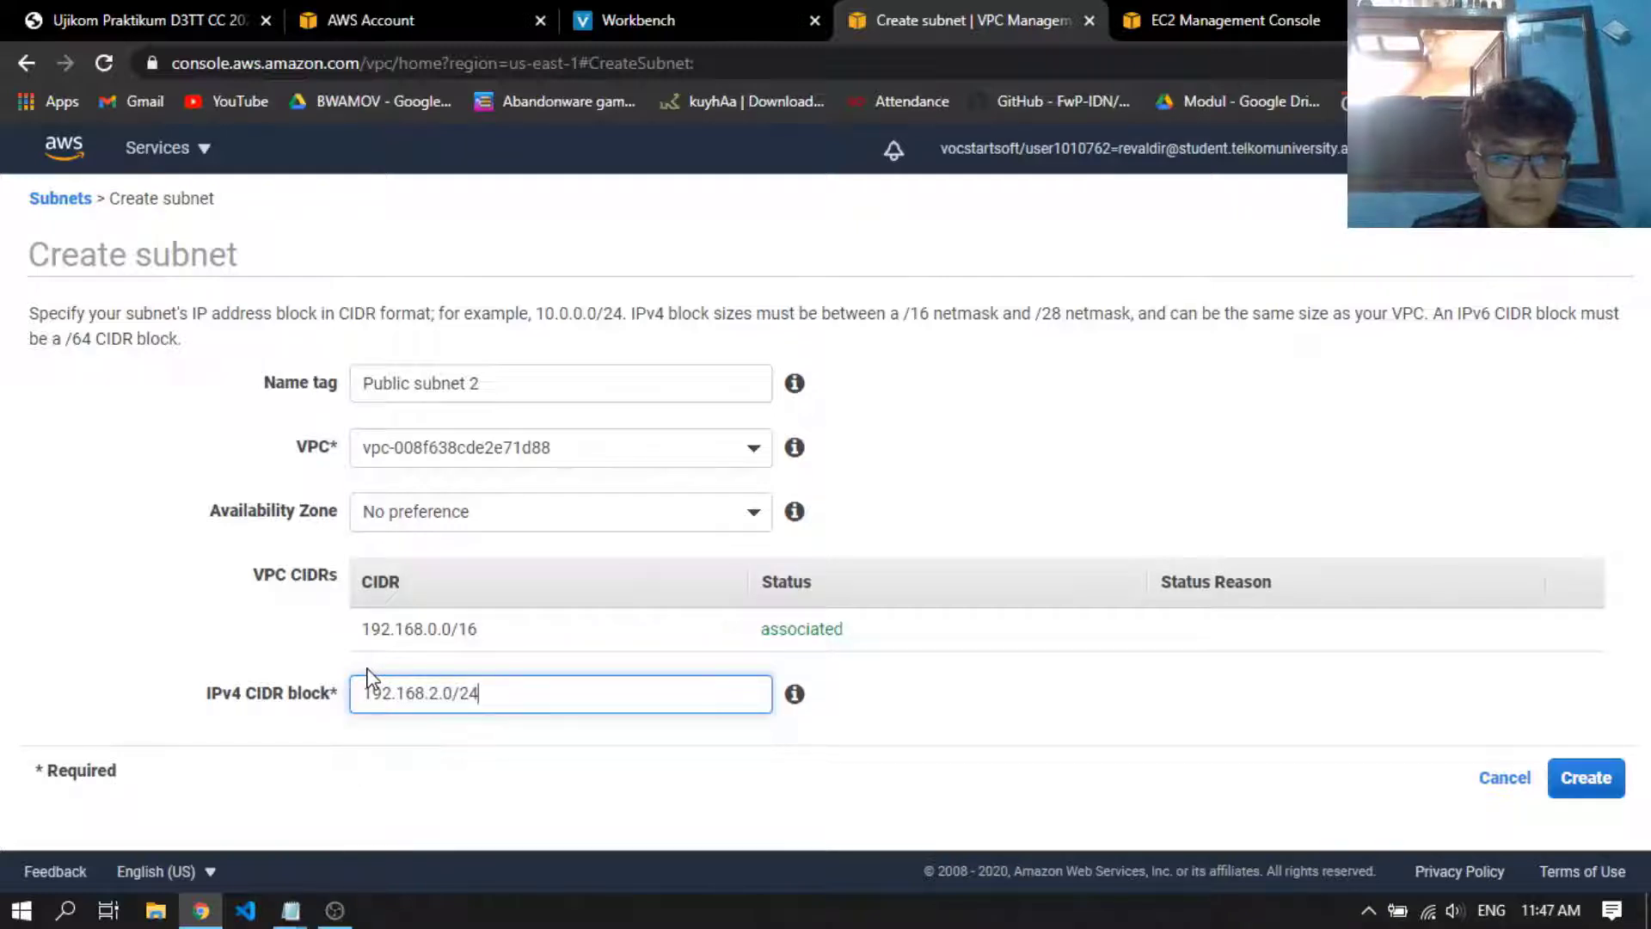
Set the public subnet's availability zone to us-east-1f, create the subnet and return to the subnets list
click(472, 512)
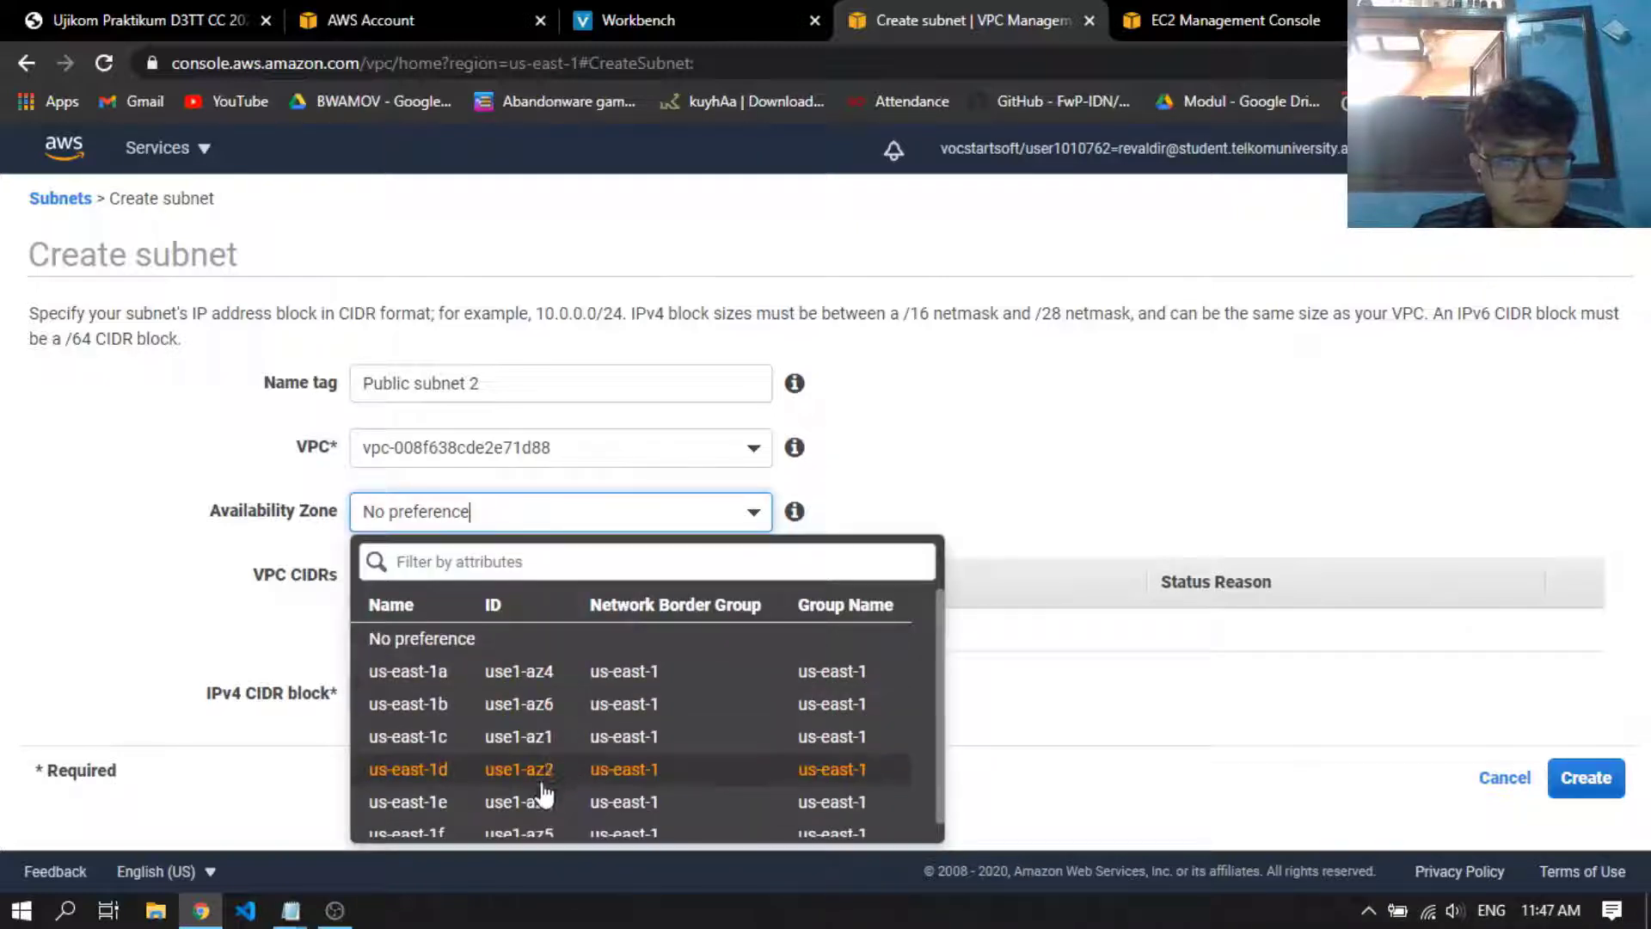
scroll(500, 828, down, 1)
click(500, 821)
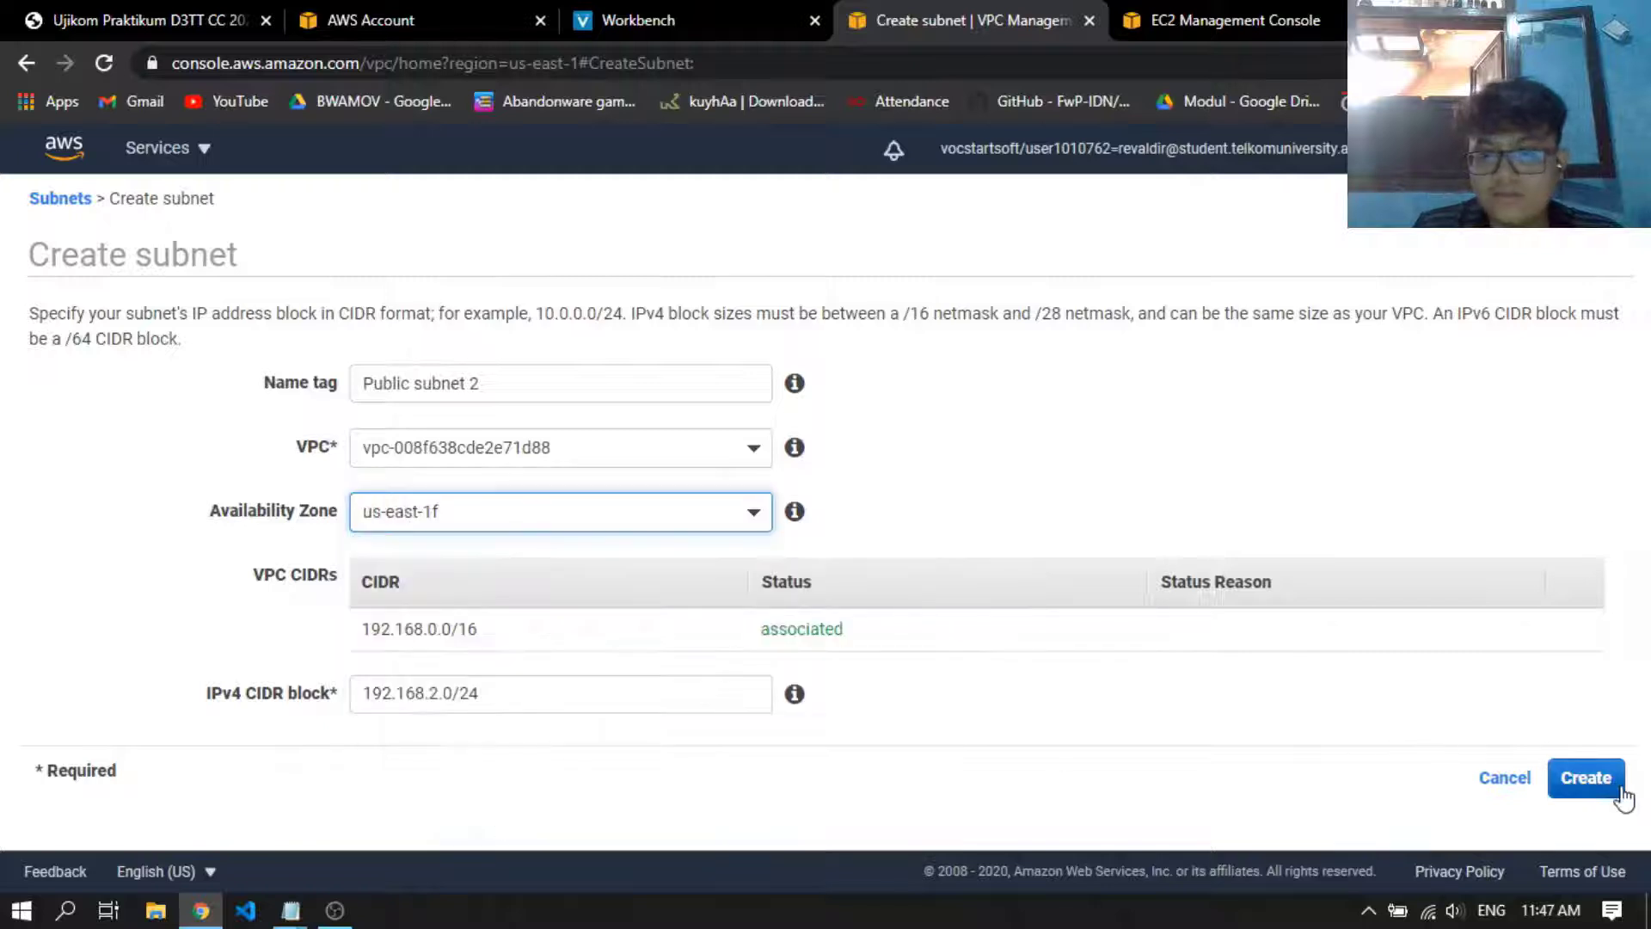
click(1587, 779)
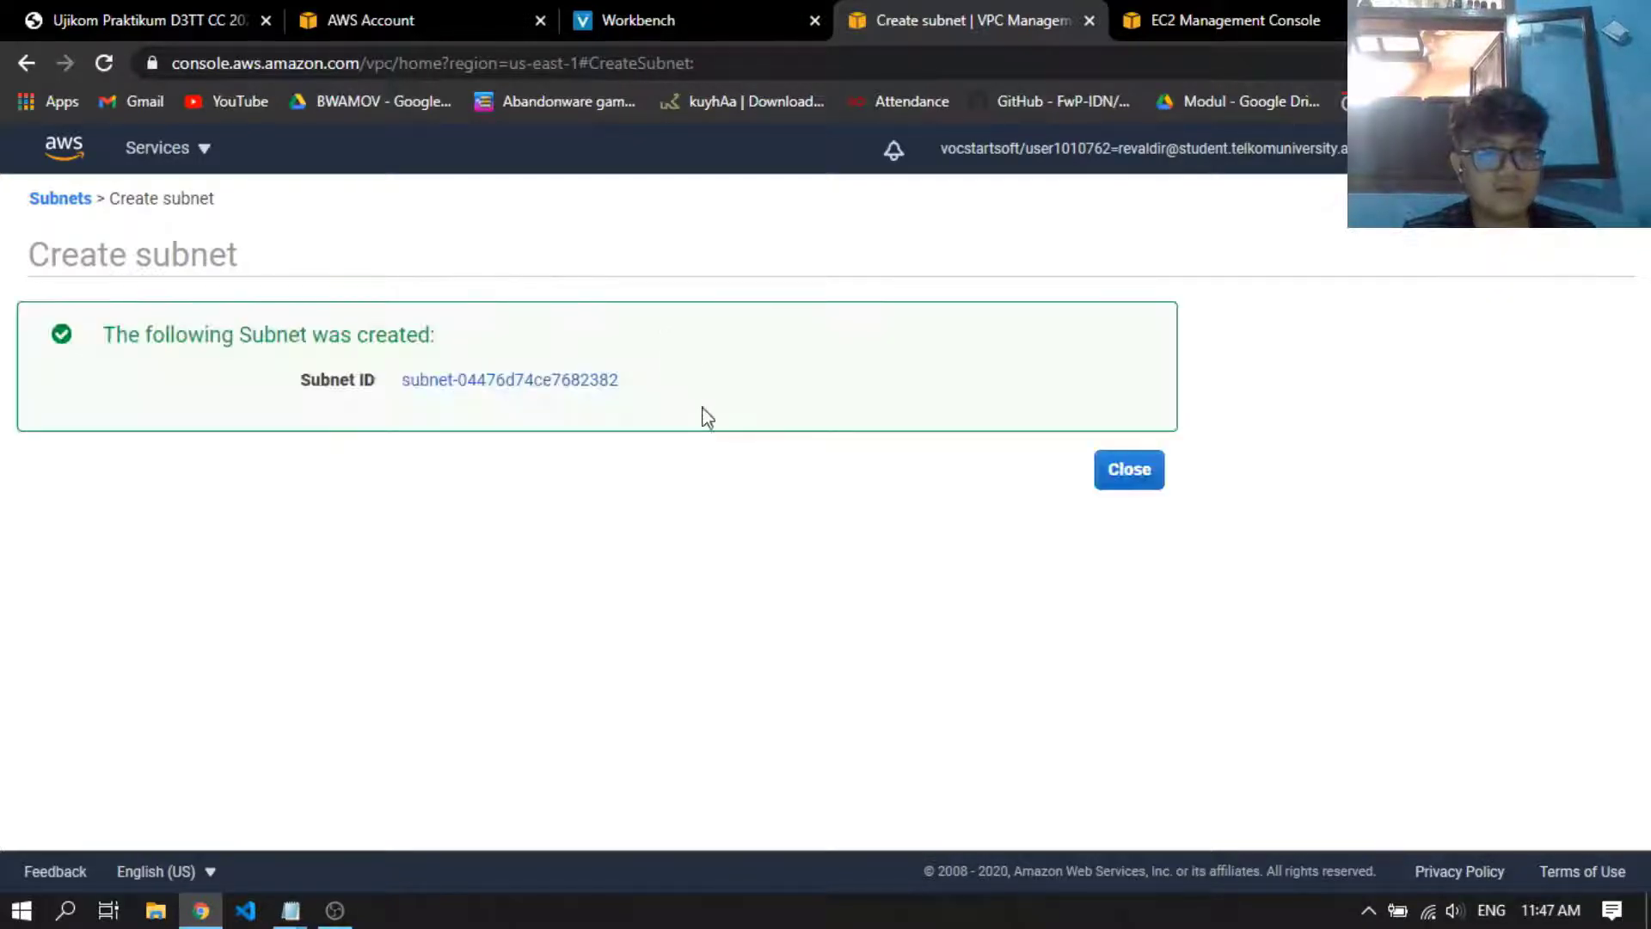
click(1128, 469)
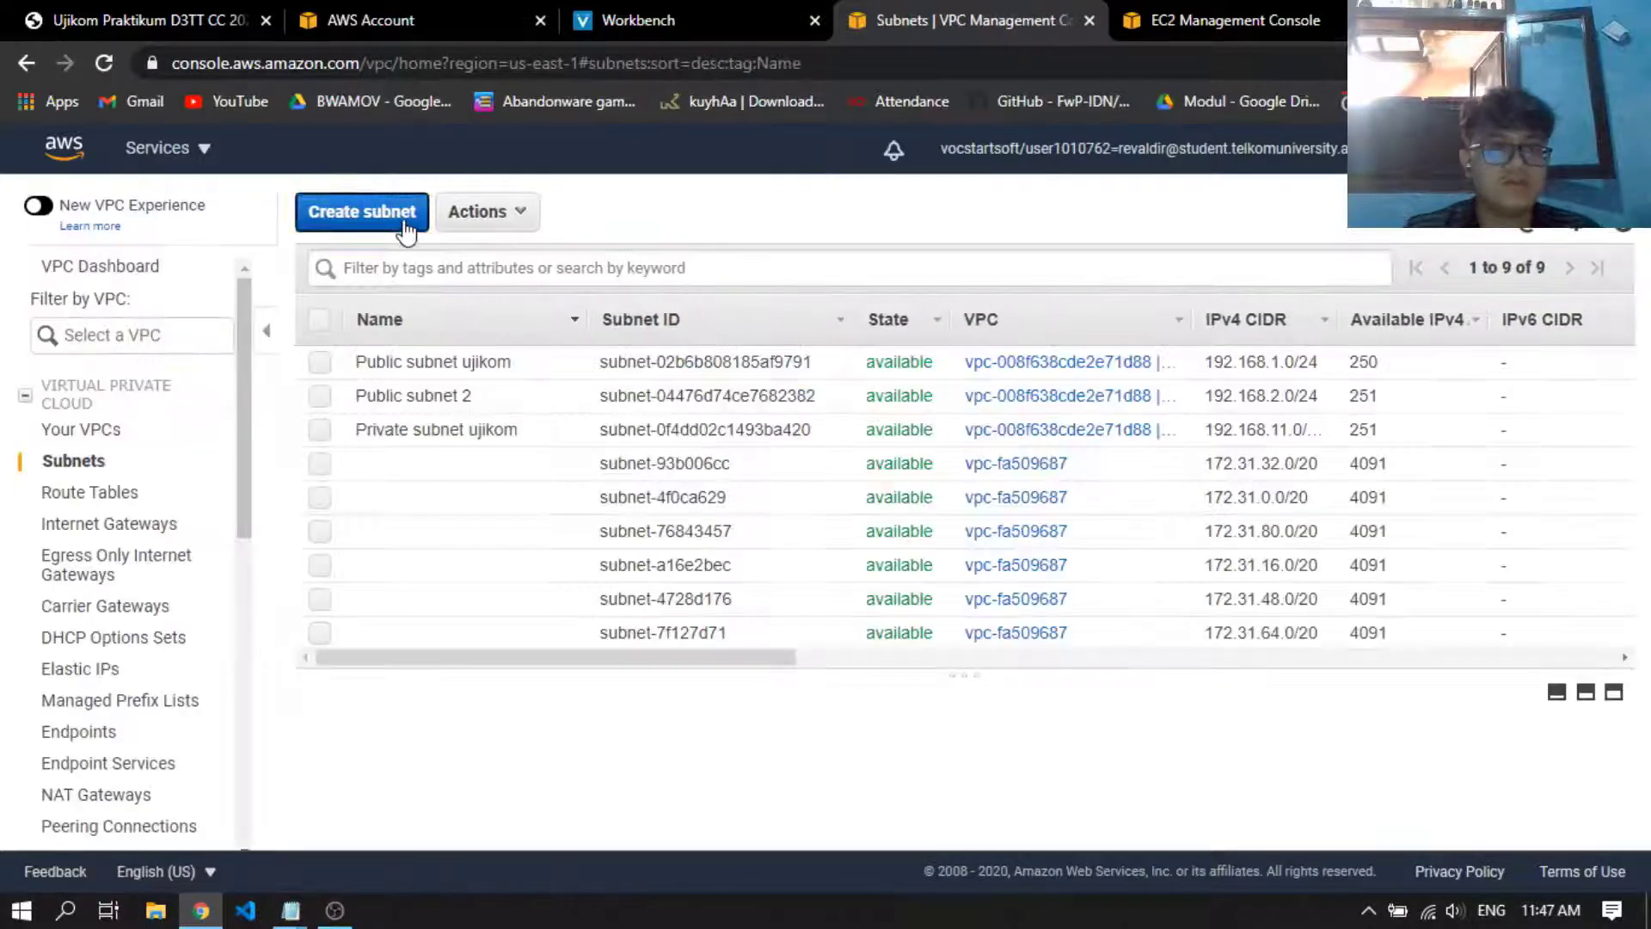
Start another subnet named Private subnet 2 in the ujikomcc VPC
click(404, 216)
click(579, 382)
text(Pri)
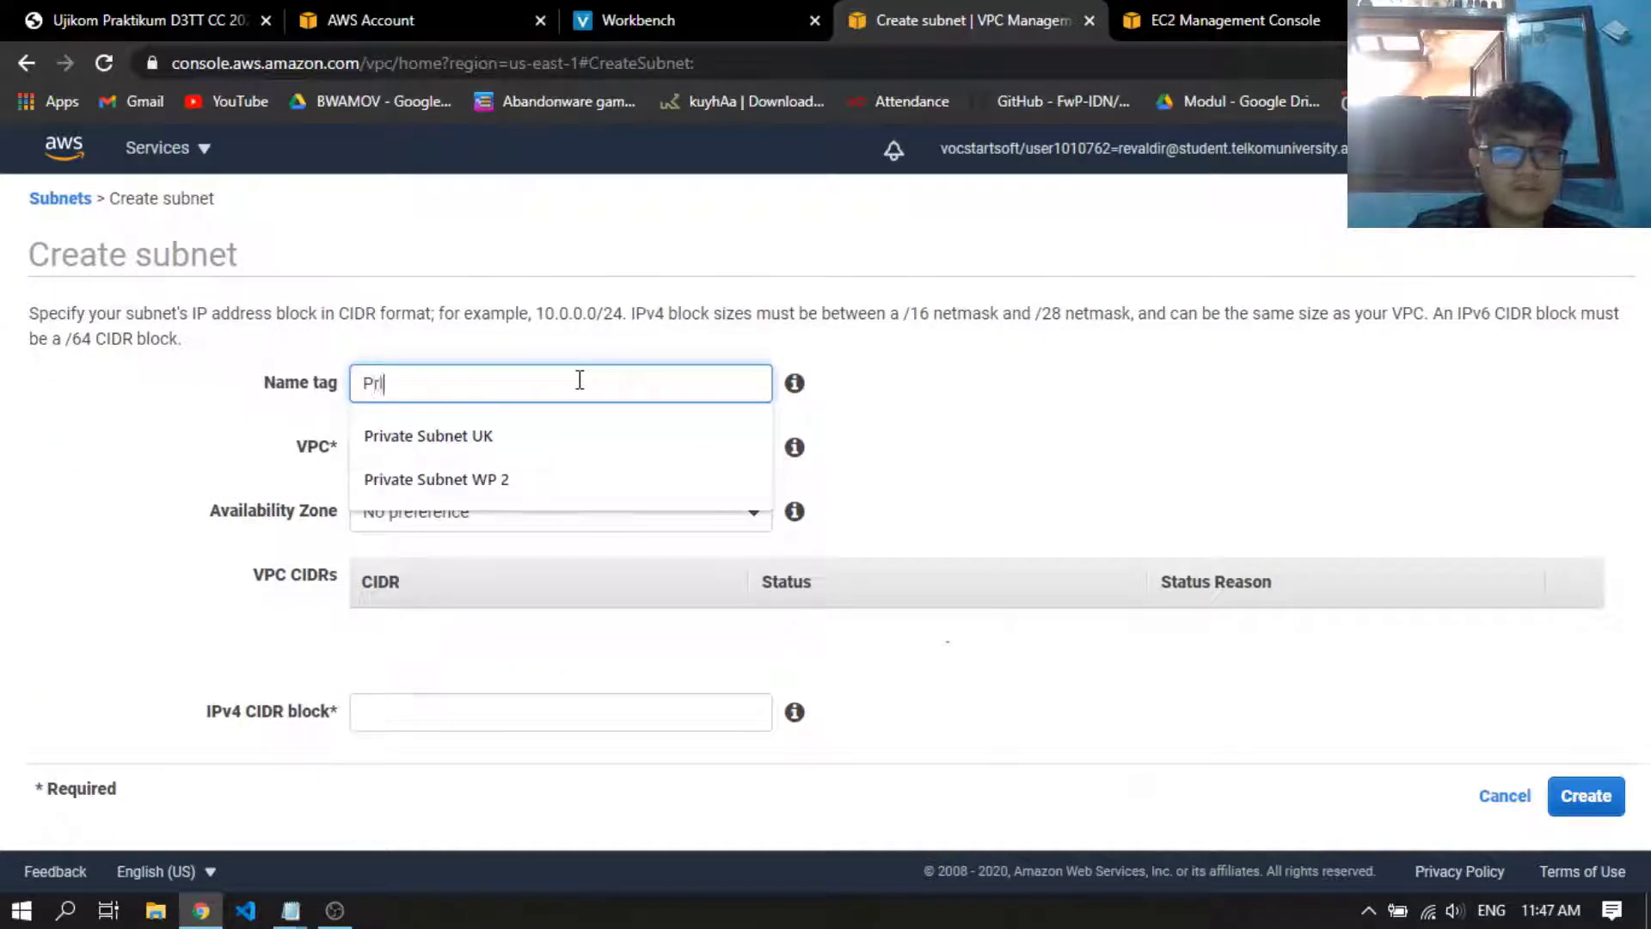
text(vate subnet )
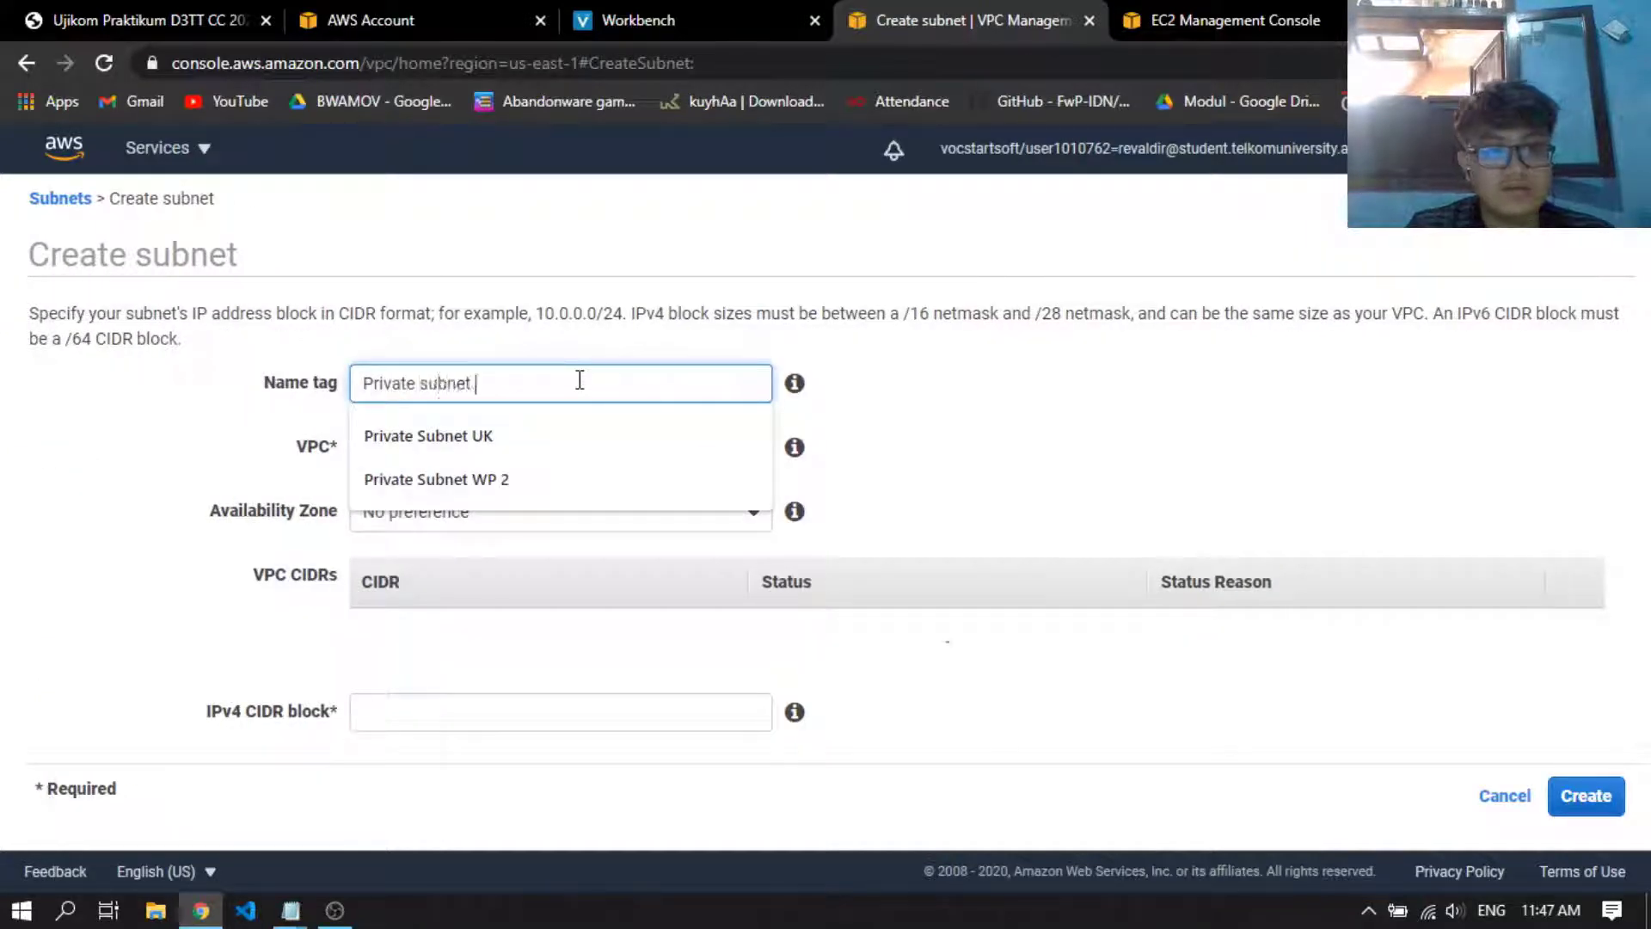
text(2)
click(601, 443)
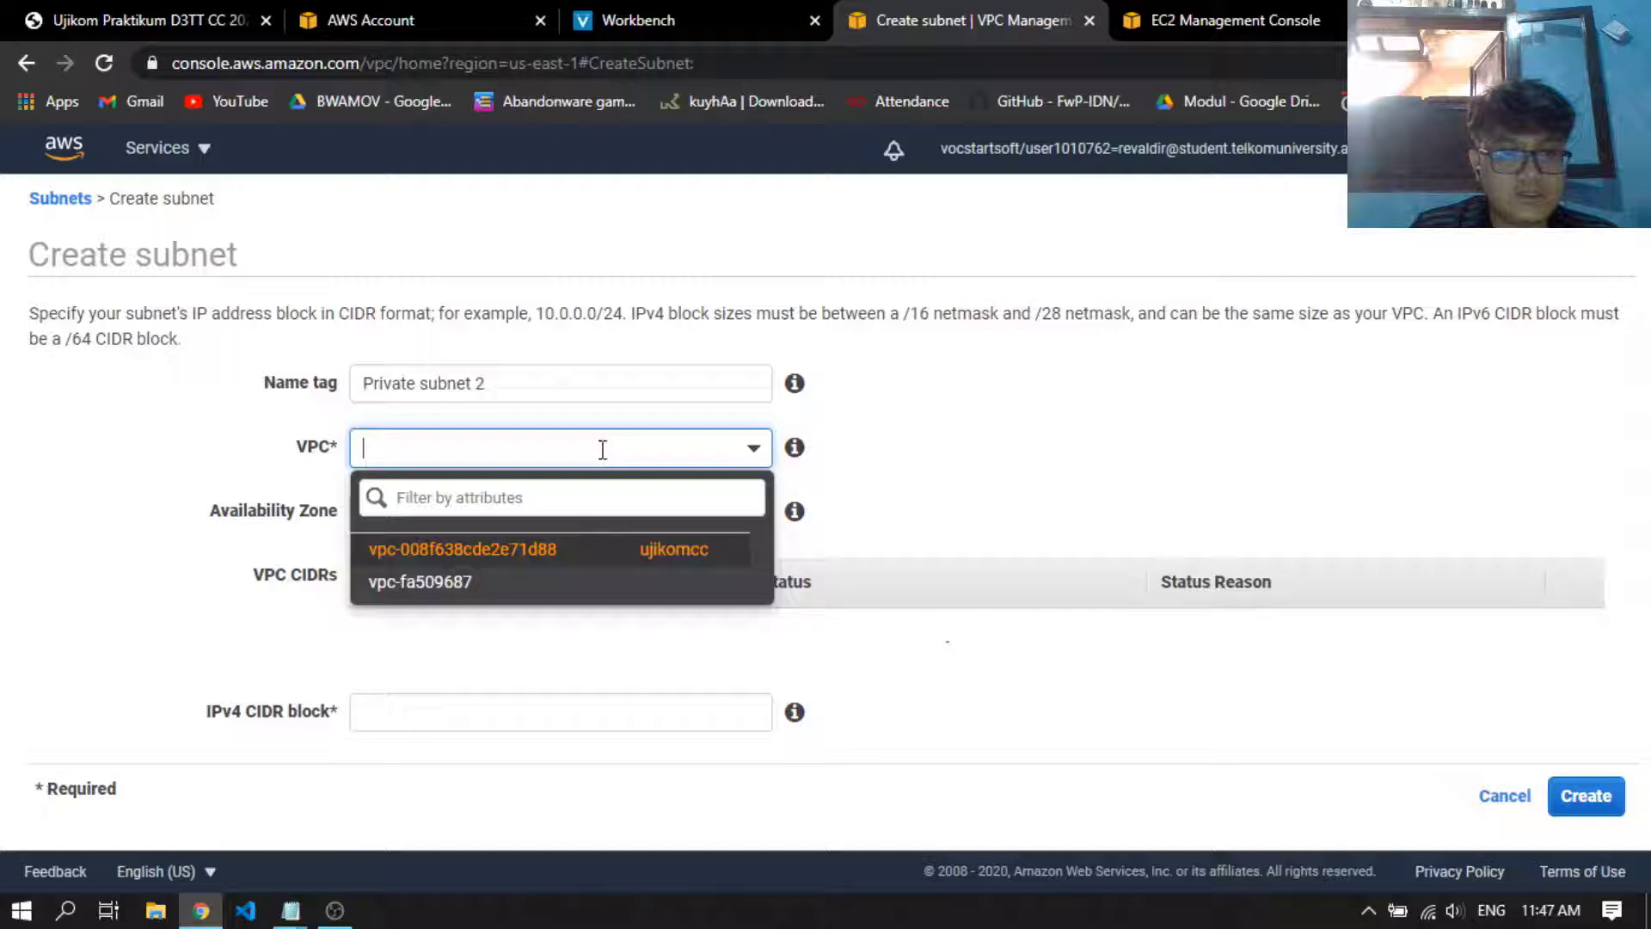
click(571, 551)
Create the private subnet in availability zone us-east-1e with IPv4 CIDR block 192.168.12.0/24 and return to the subnets list
click(543, 513)
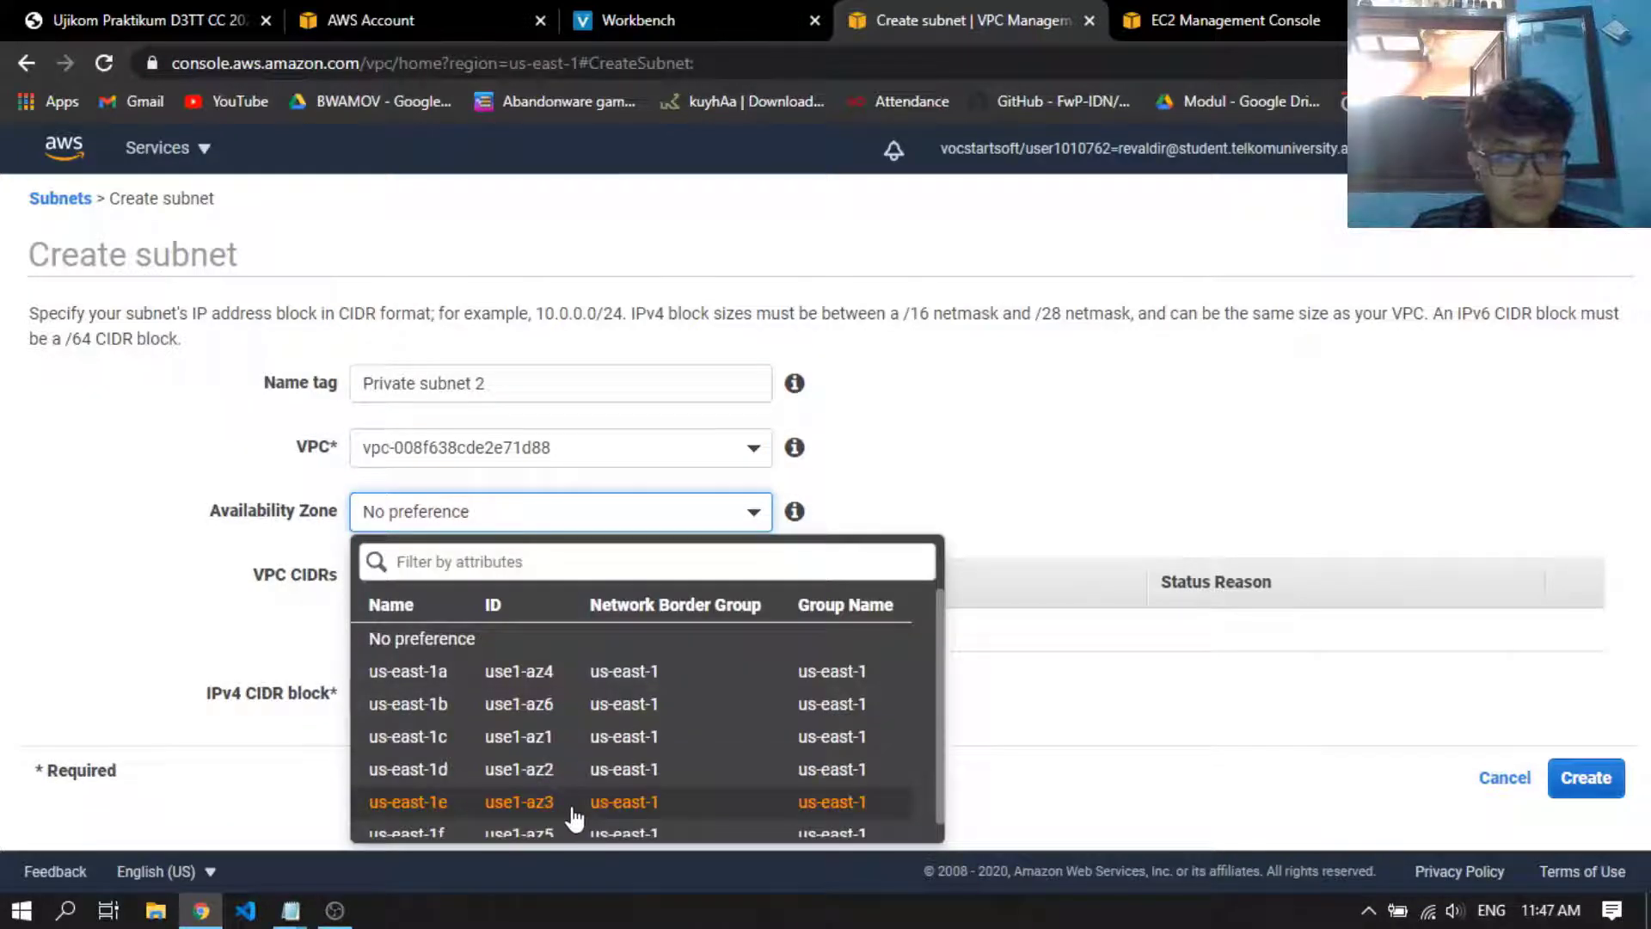
click(572, 810)
click(500, 703)
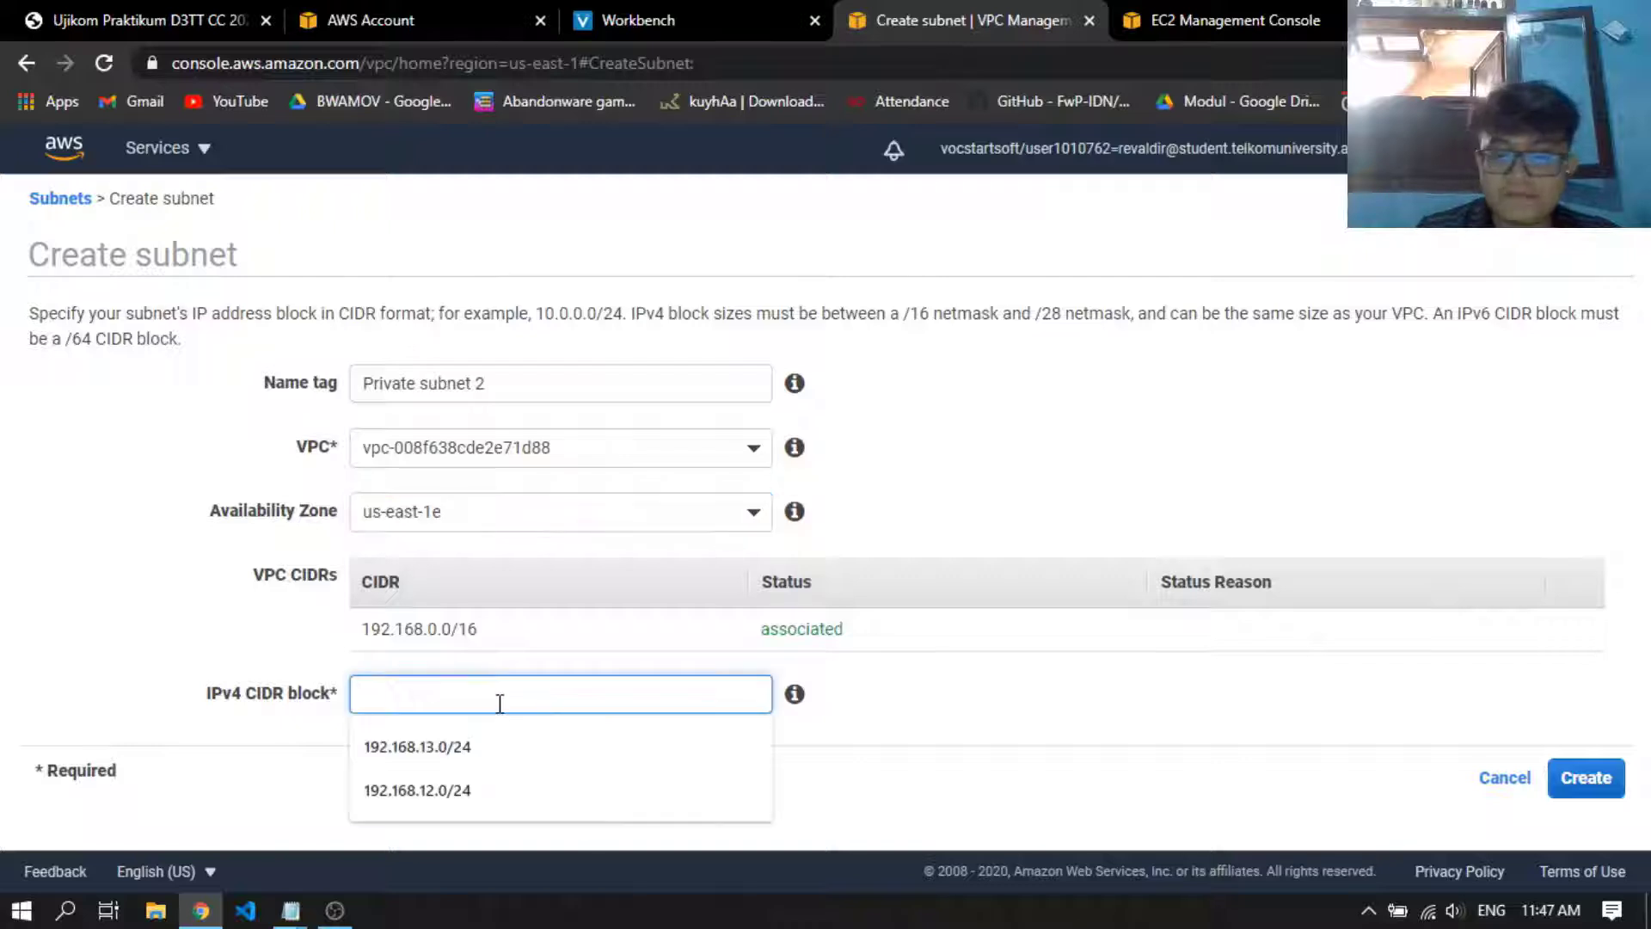
text(192.168.)
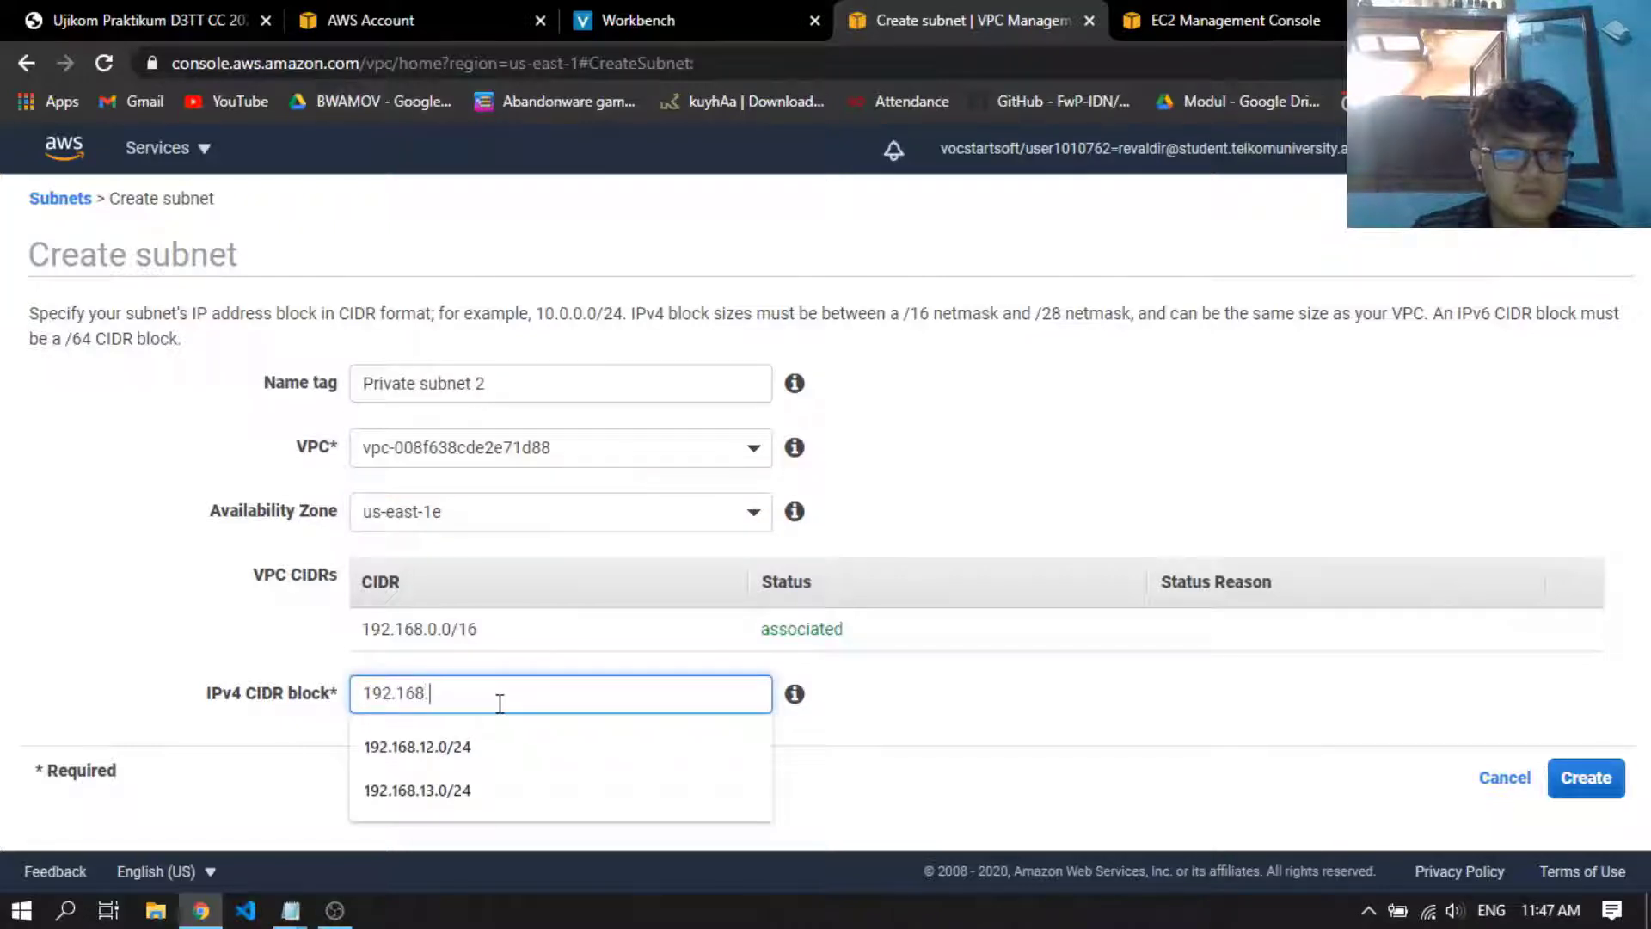
text(12.0/24)
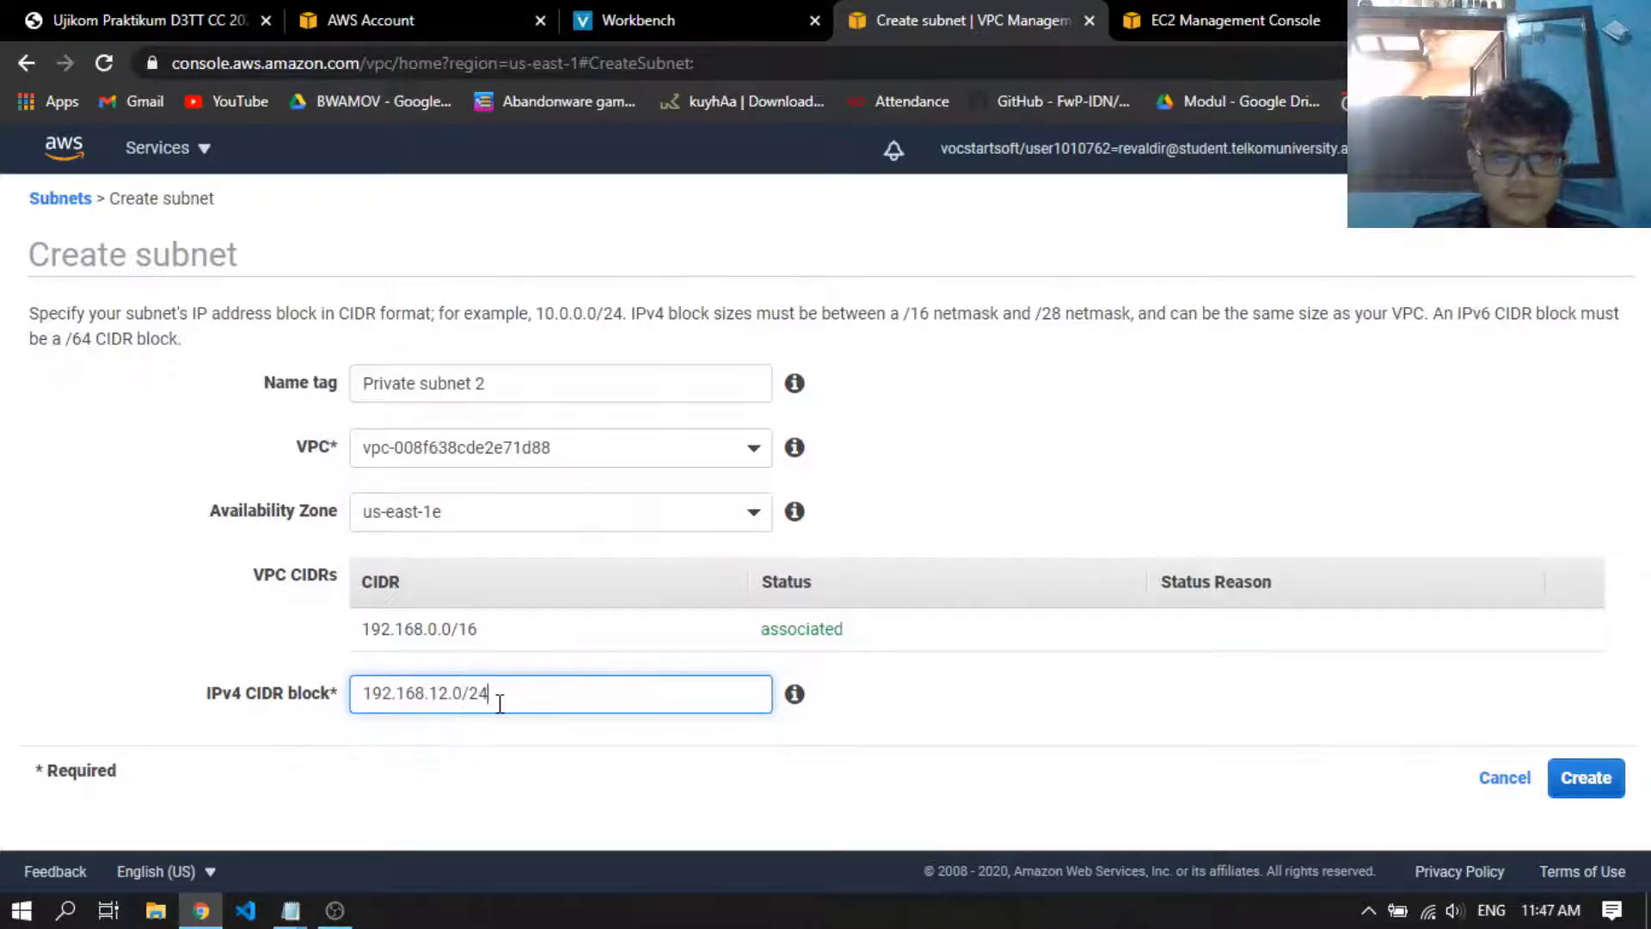
click(1613, 774)
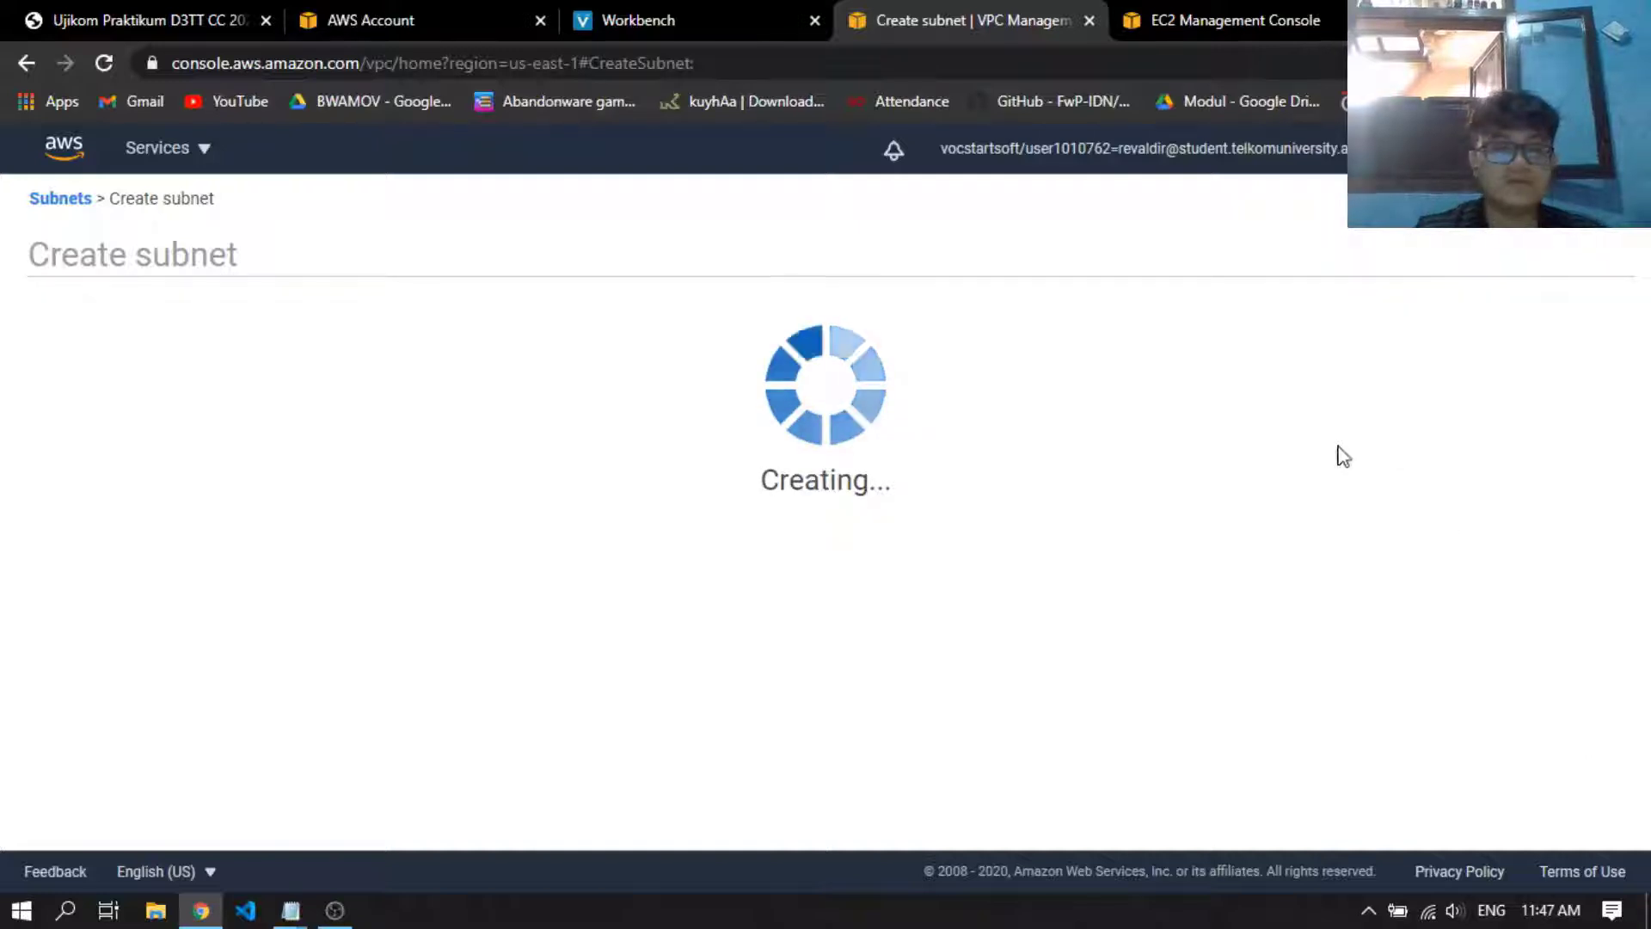
click(1129, 469)
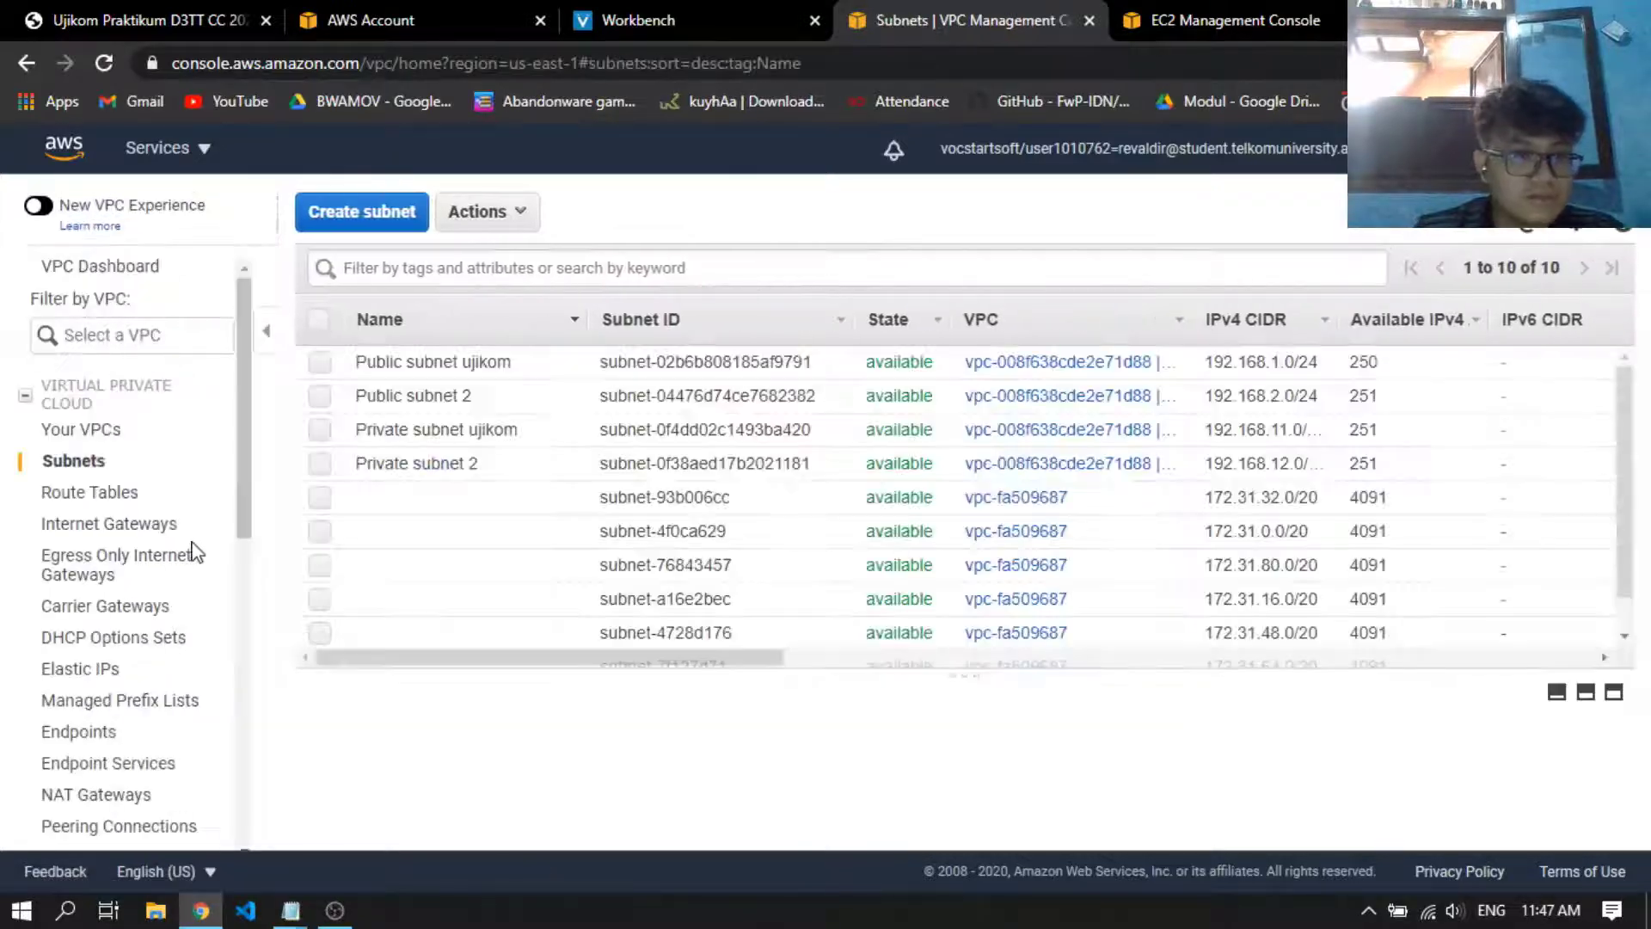
scroll(163, 585, down, 4)
scroll(137, 598, down, 3)
scroll(177, 601, up, 9)
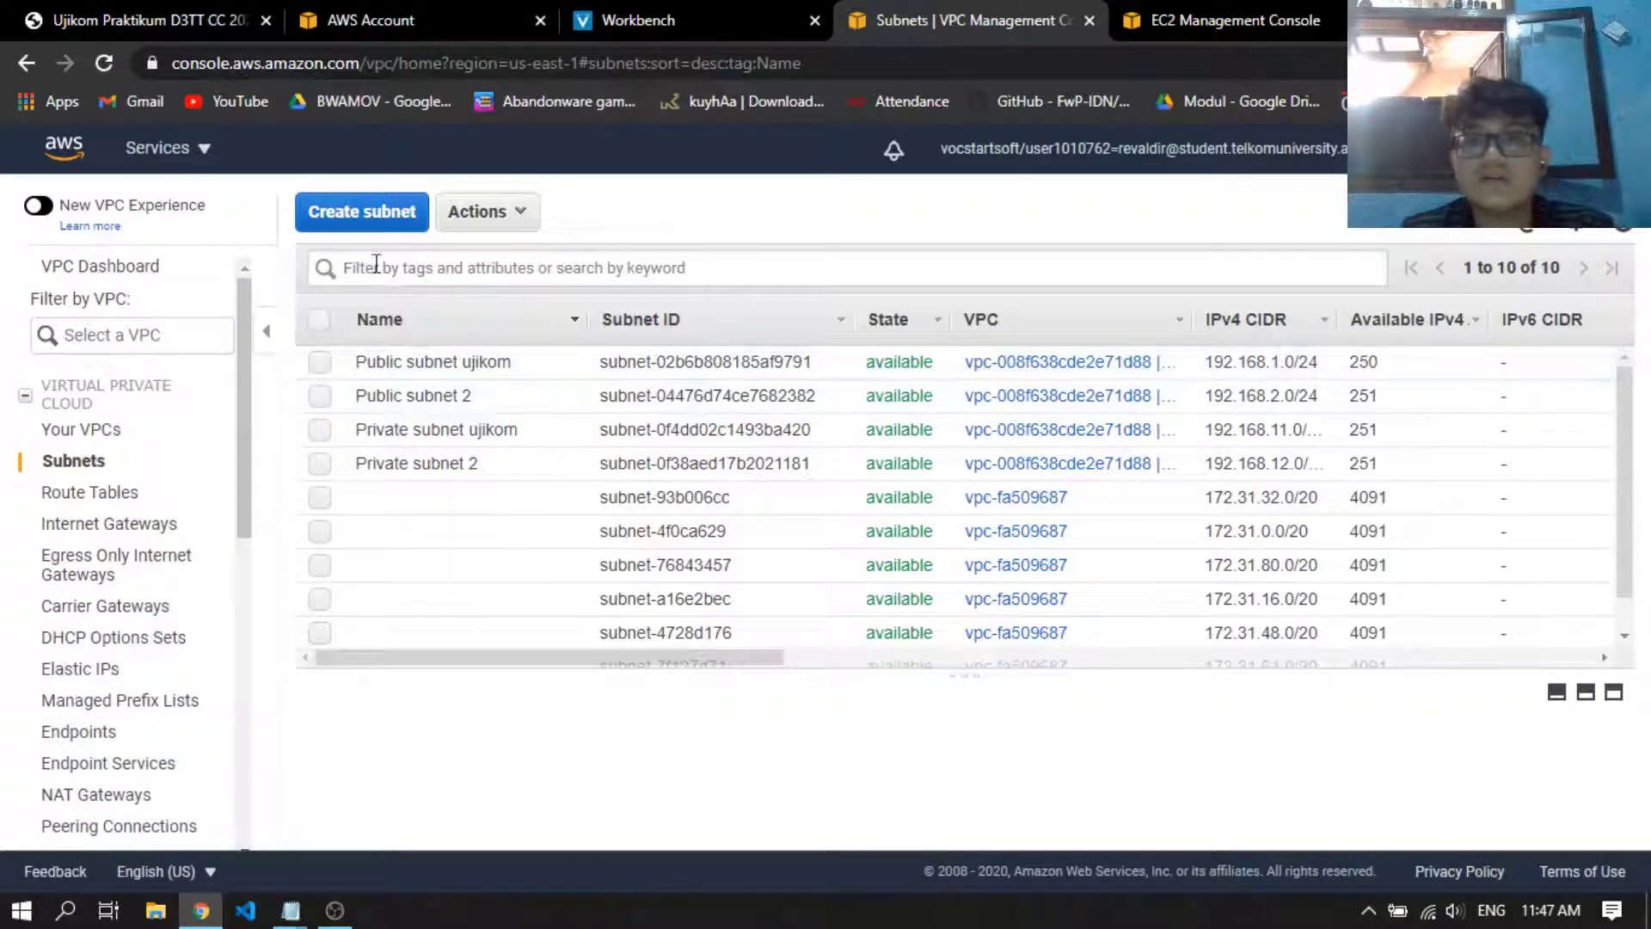
Open the RDS console in a new browser tab and place that tab directly after the VPC Subnets tab
click(199, 160)
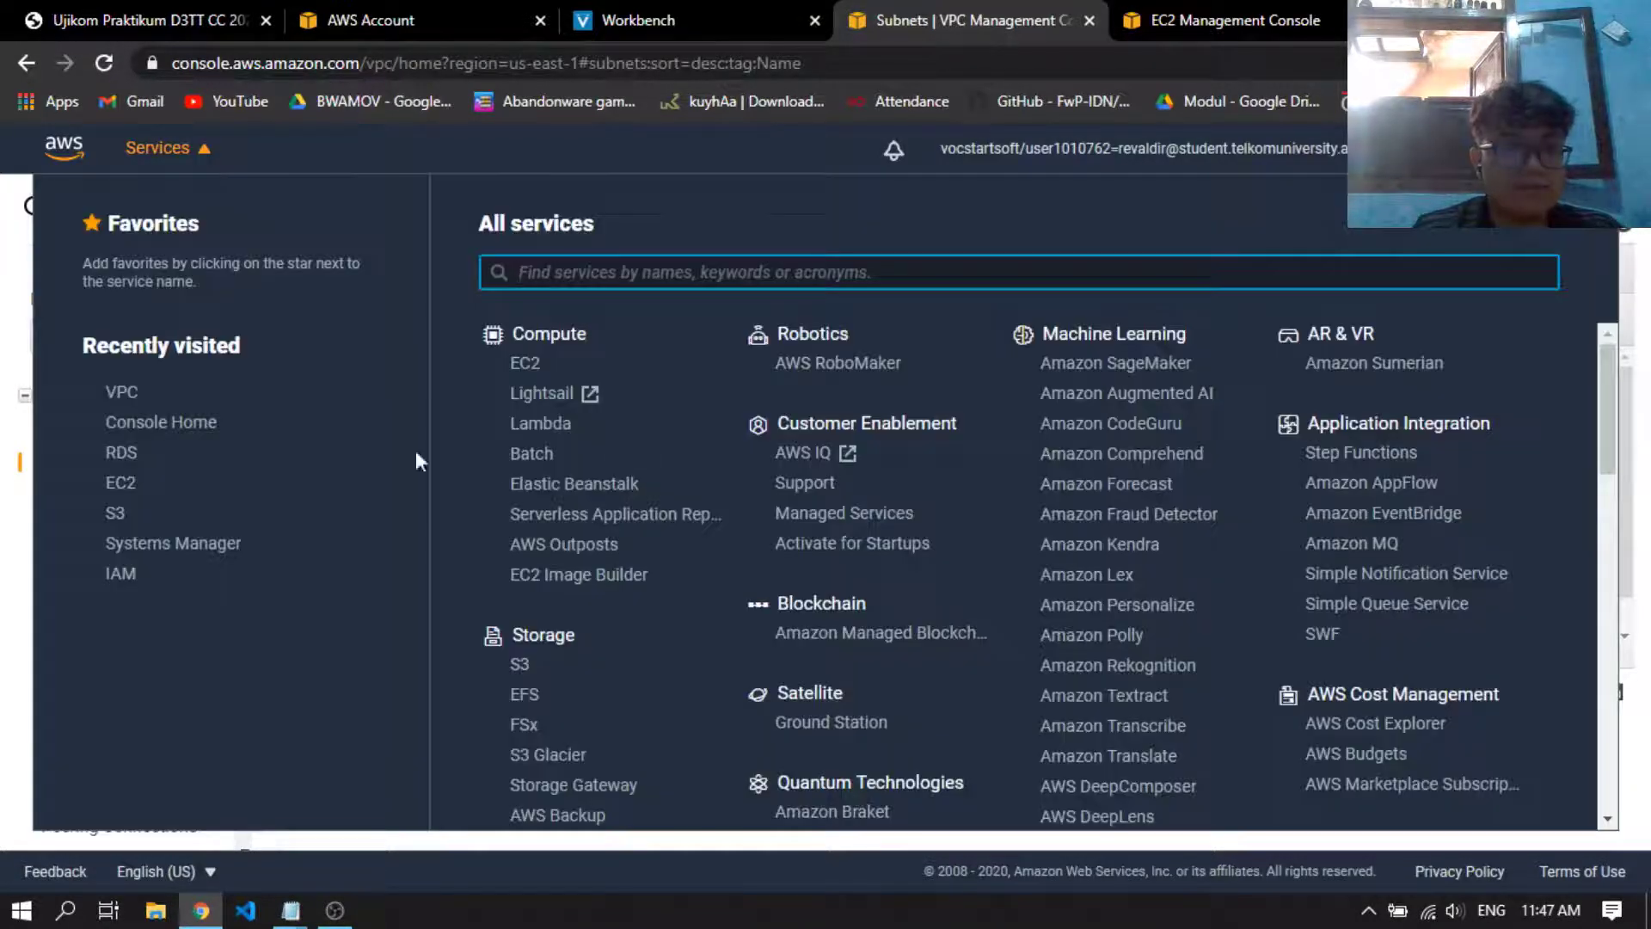
middle_click(161, 421)
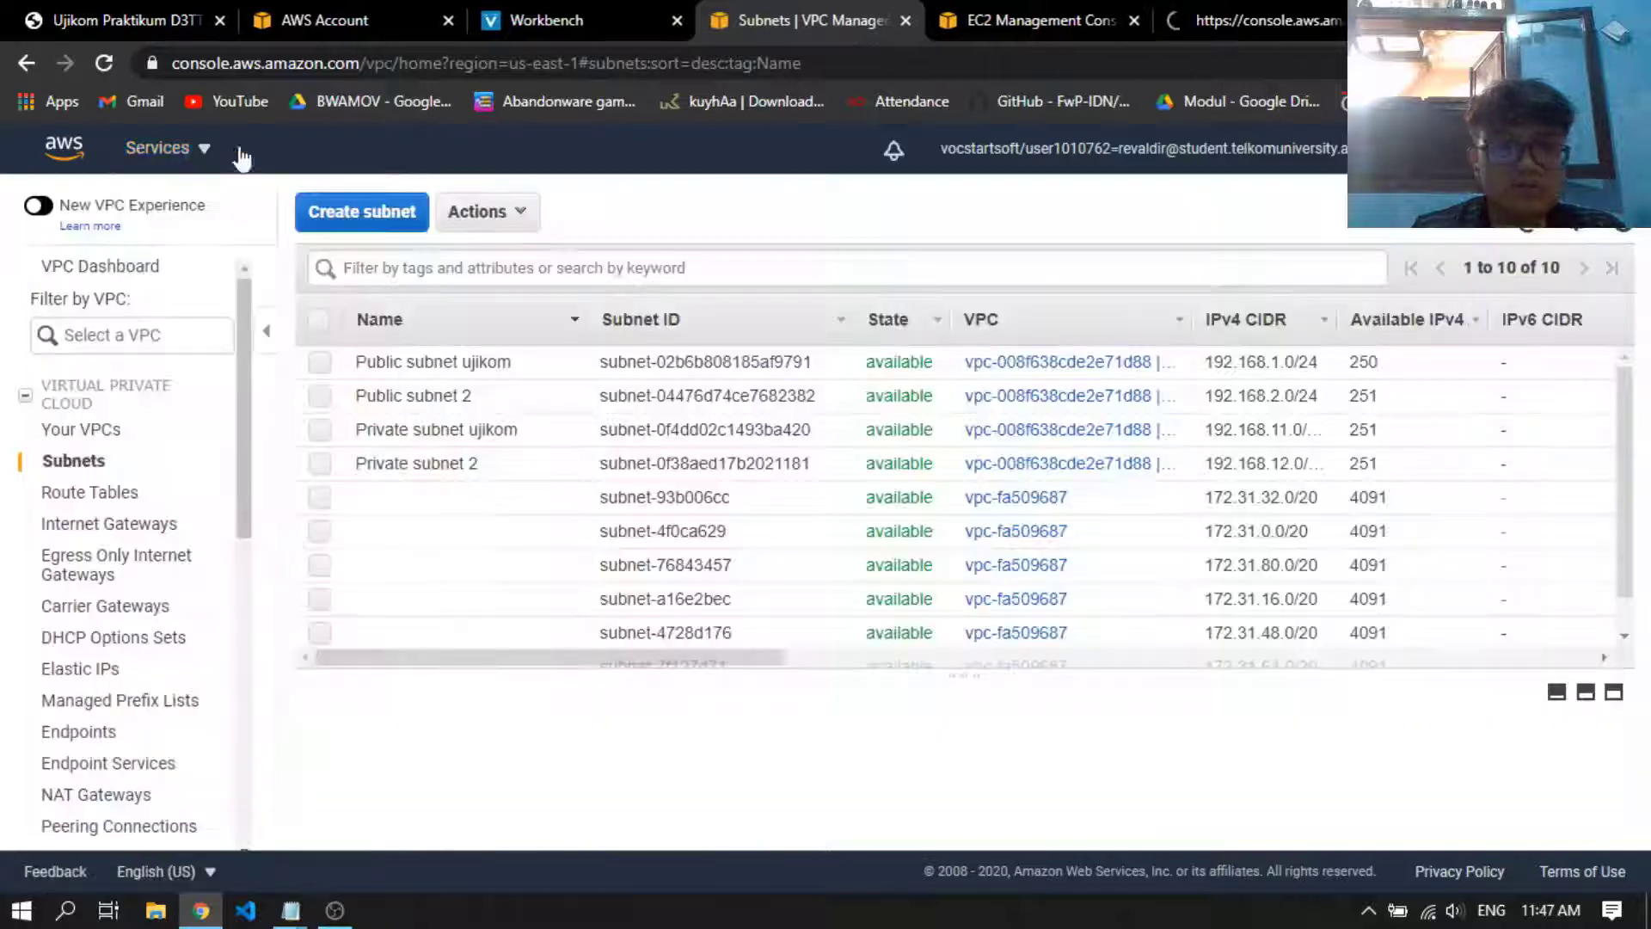
click(1186, 3)
click(1052, 3)
click(1251, 5)
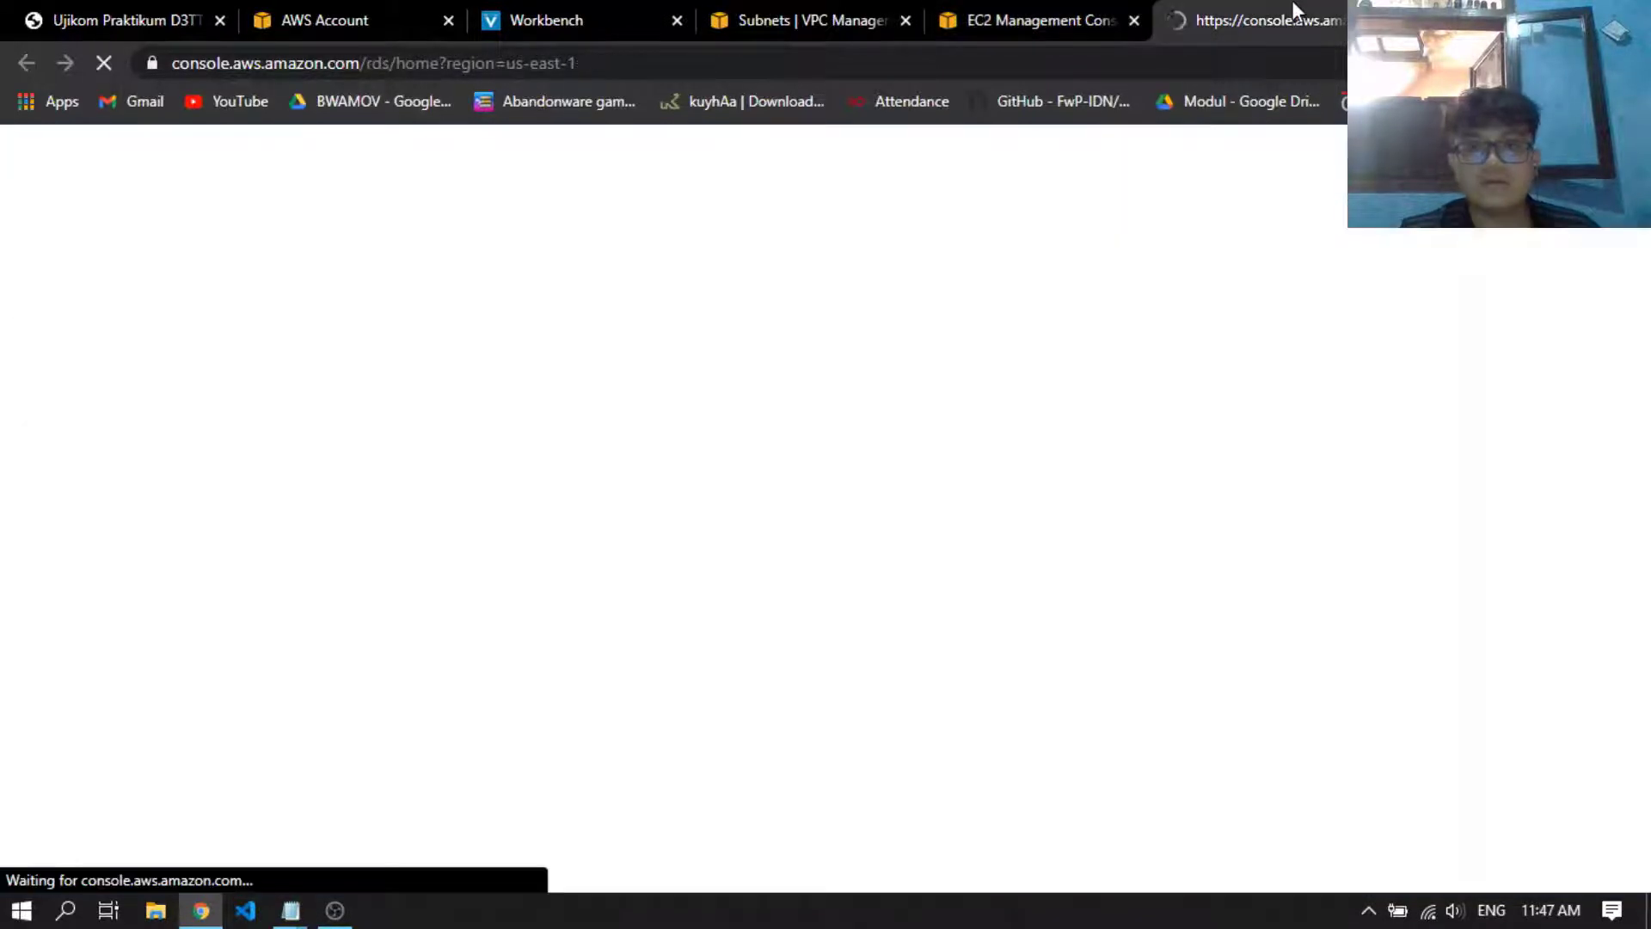
drag(1248, 9, 1061, 11)
click(867, 12)
click(980, 12)
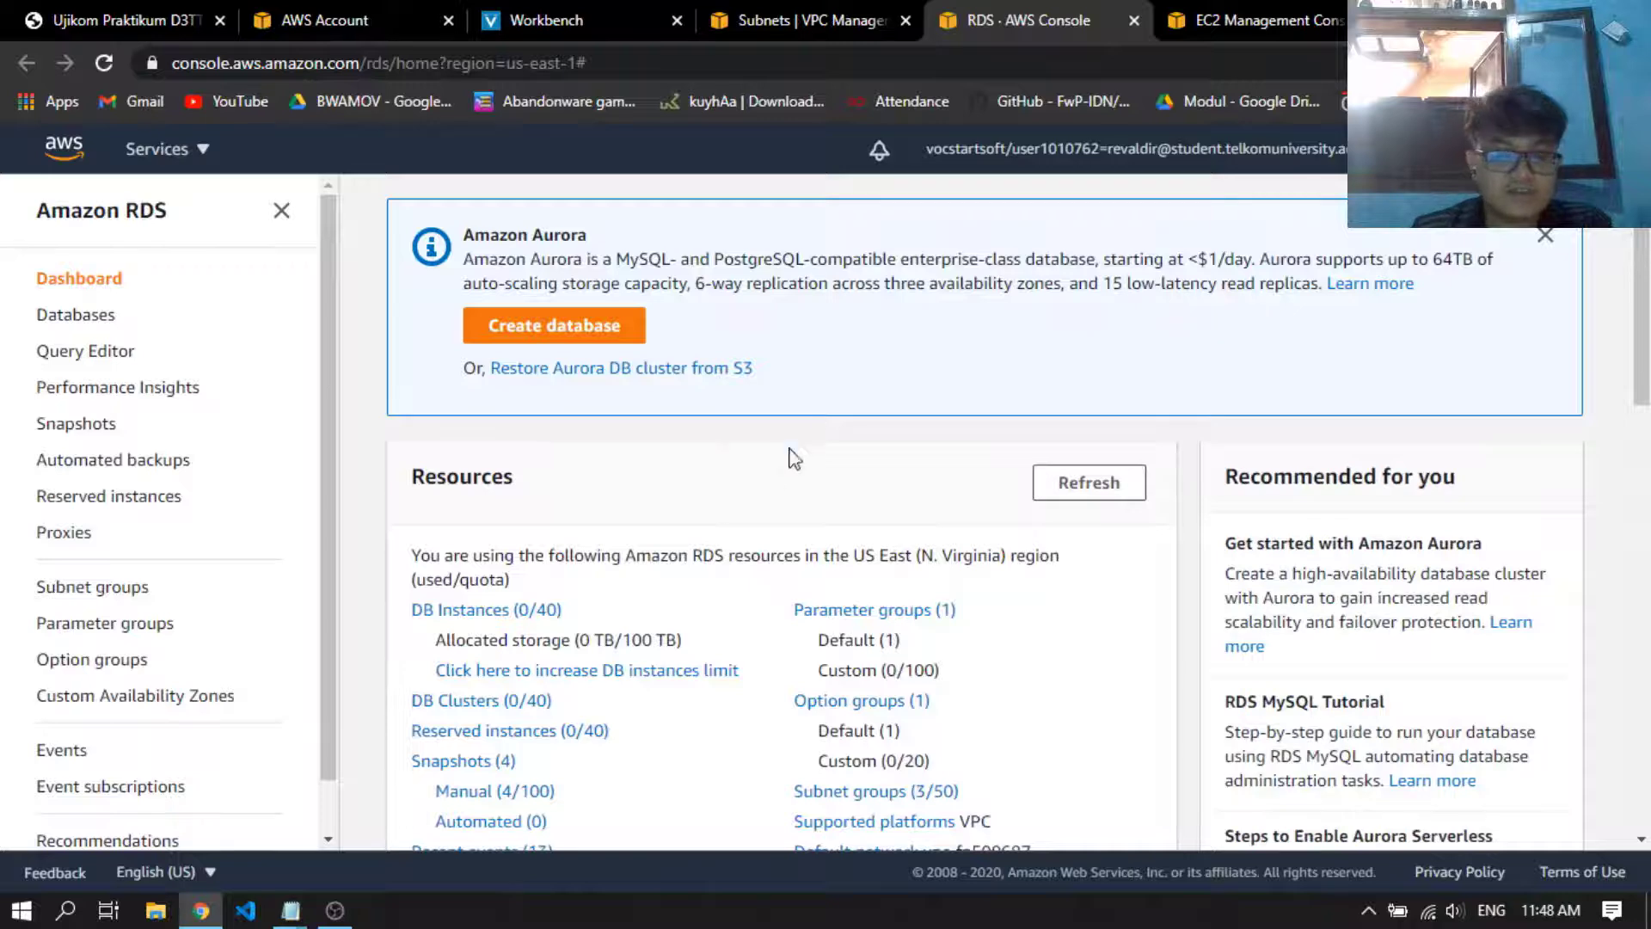
Start creating a new RDS database and choose MySQL as its engine type
scroll(711, 544, down, 4)
scroll(516, 533, up, 4)
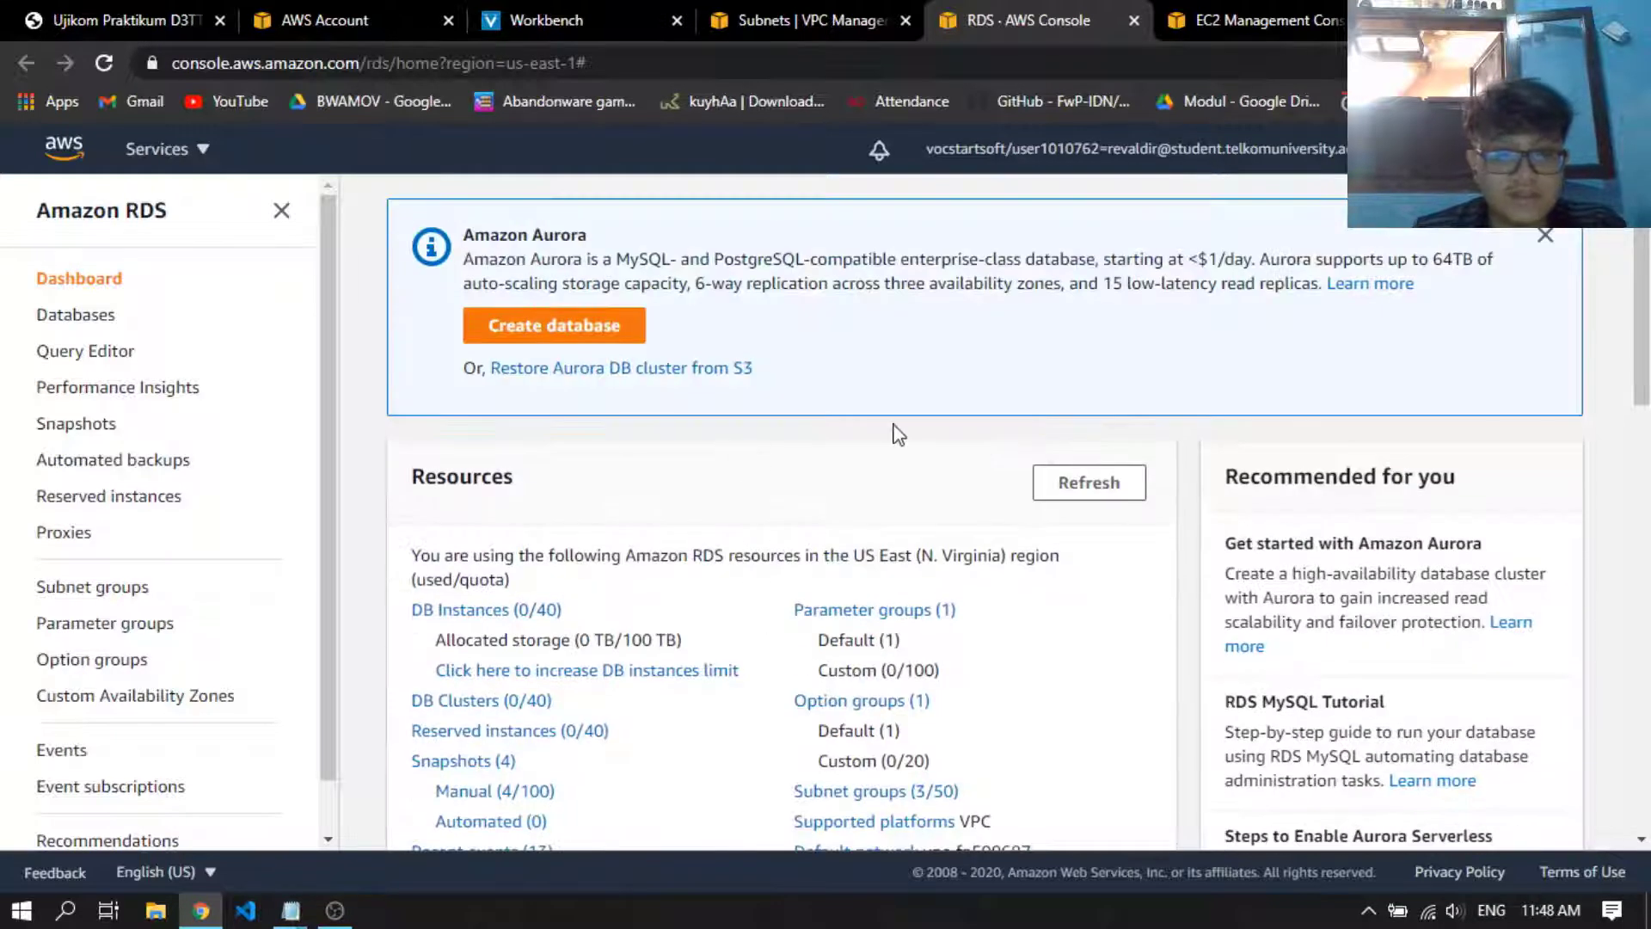
scroll(895, 431, down, 4)
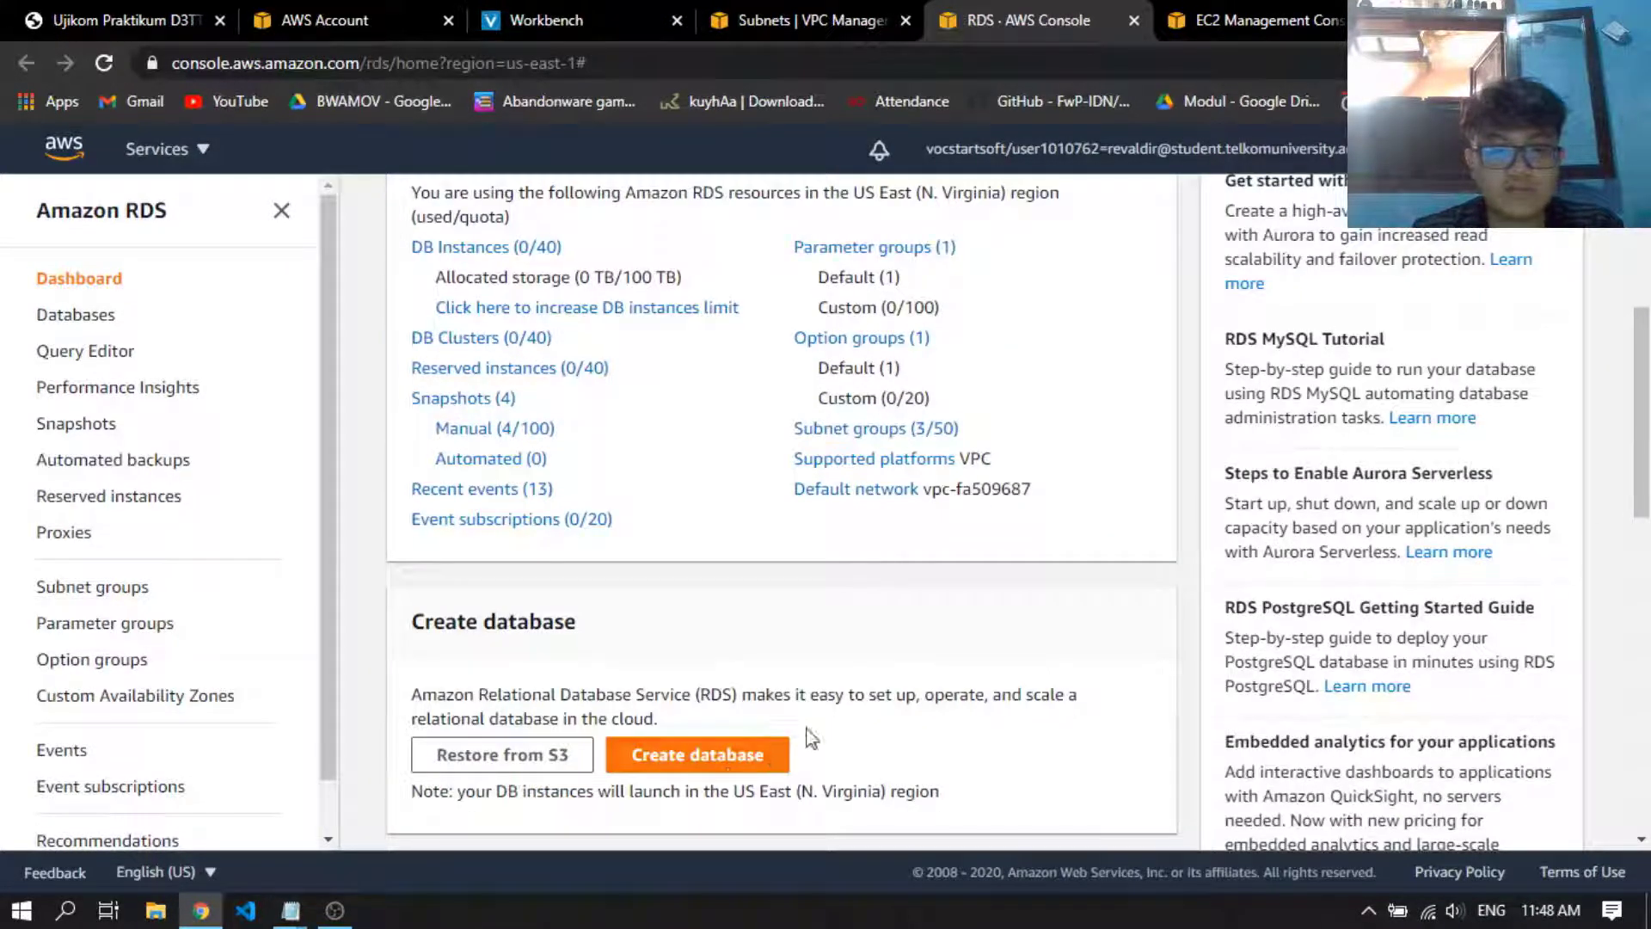
click(778, 757)
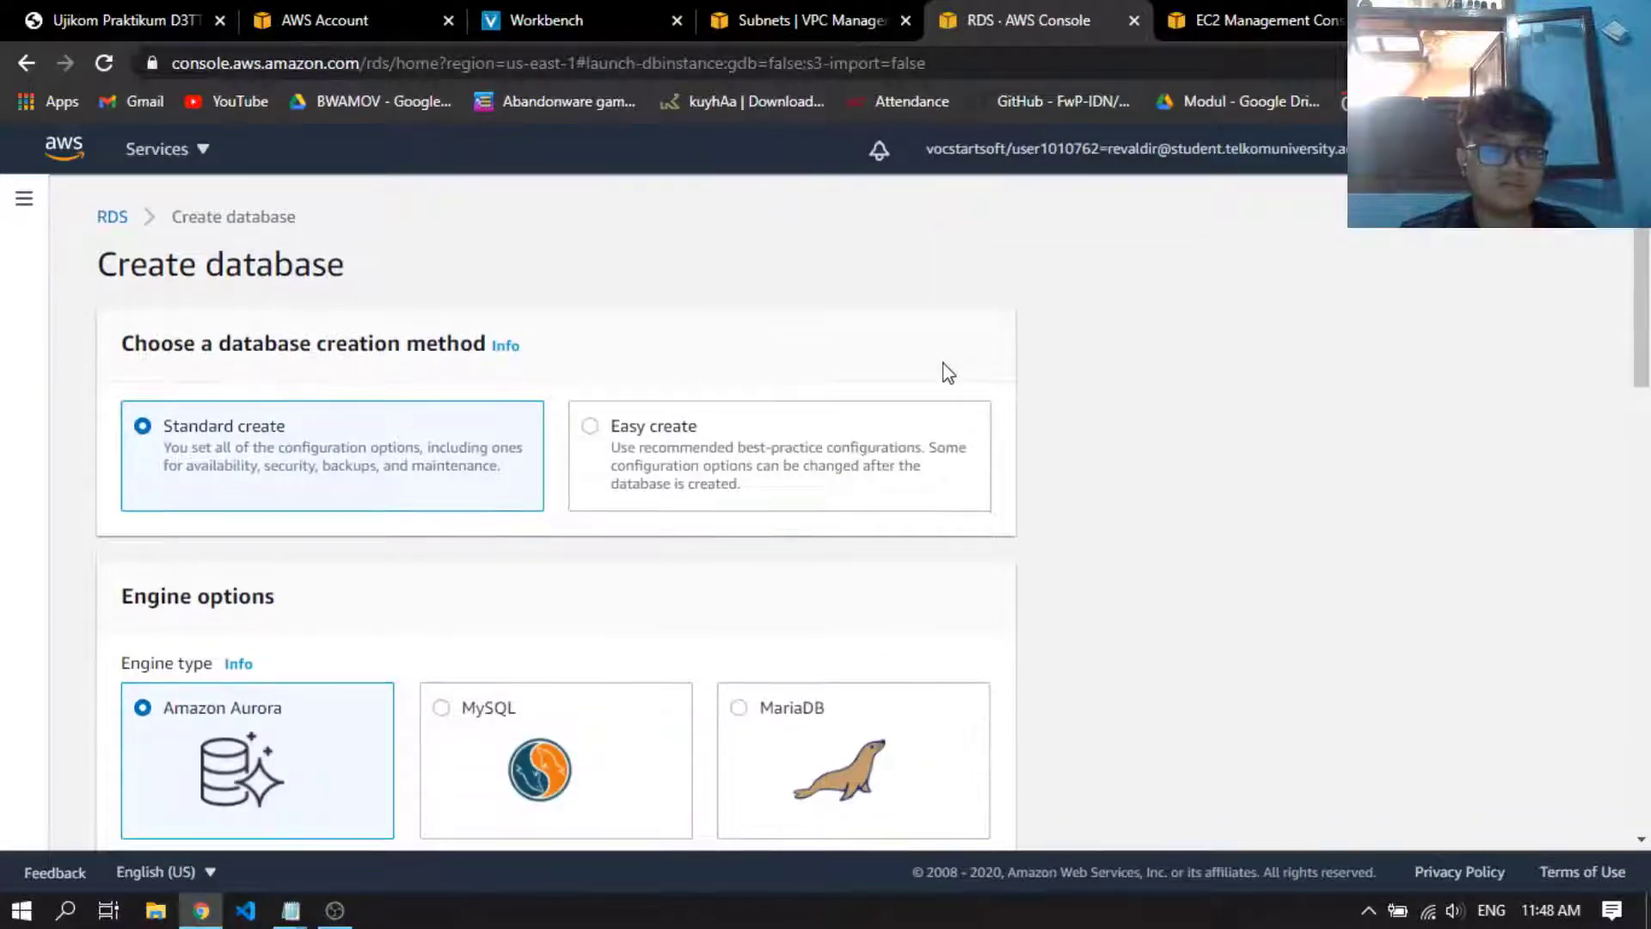
scroll(912, 396, down, 3)
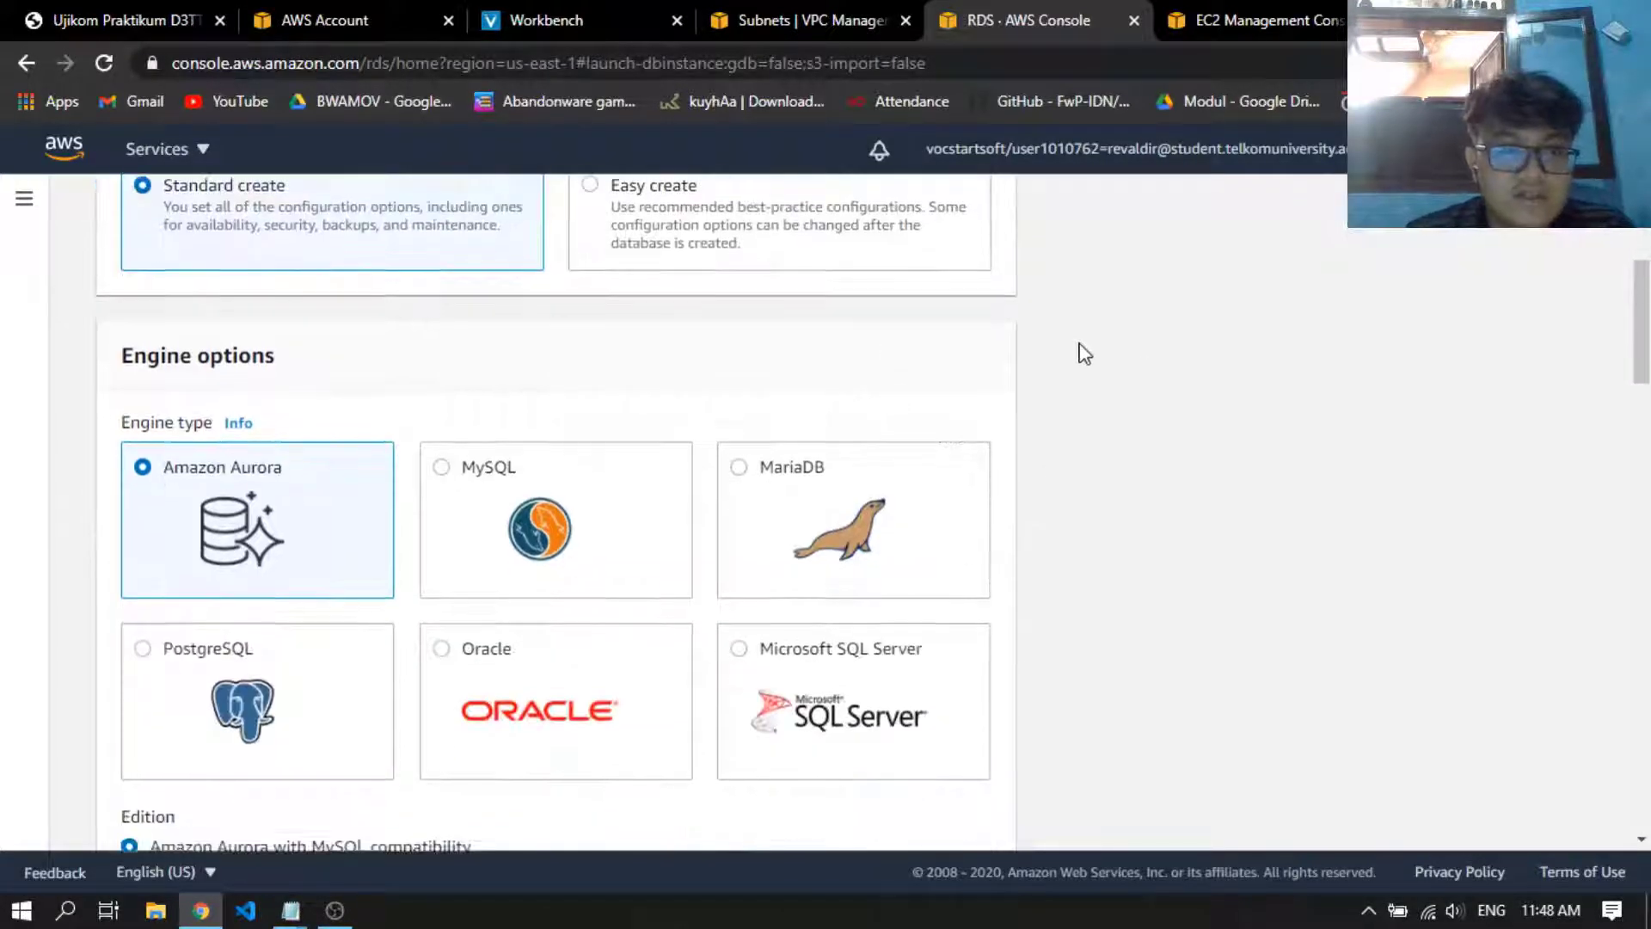
scroll(946, 387, up, 3)
scroll(688, 430, down, 3)
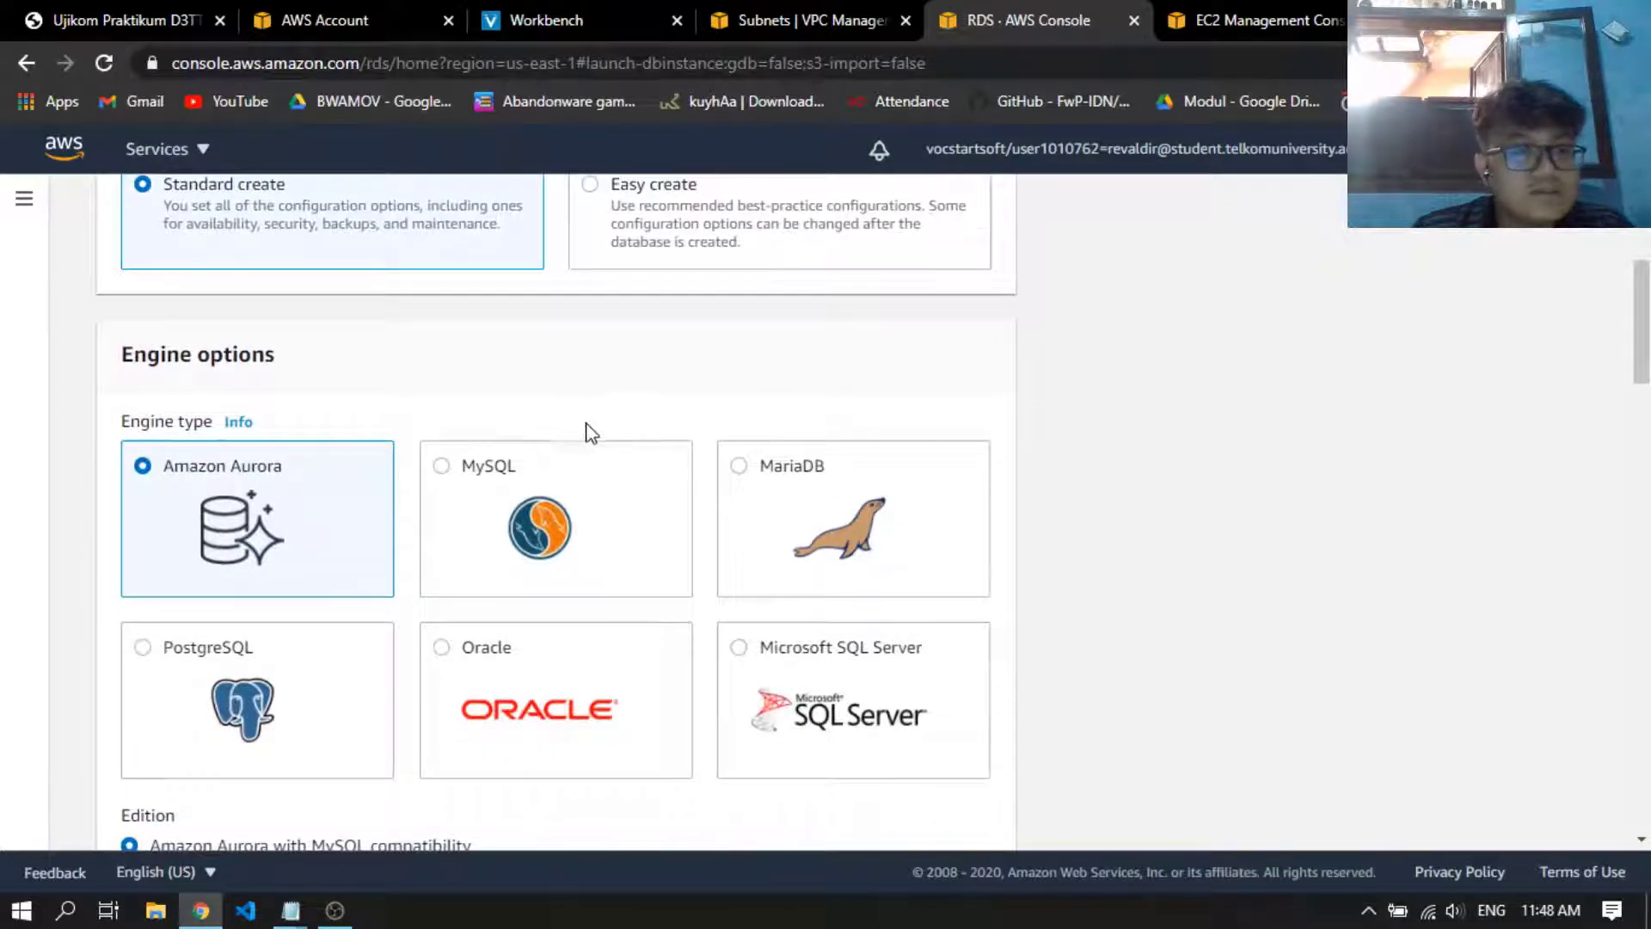
click(606, 475)
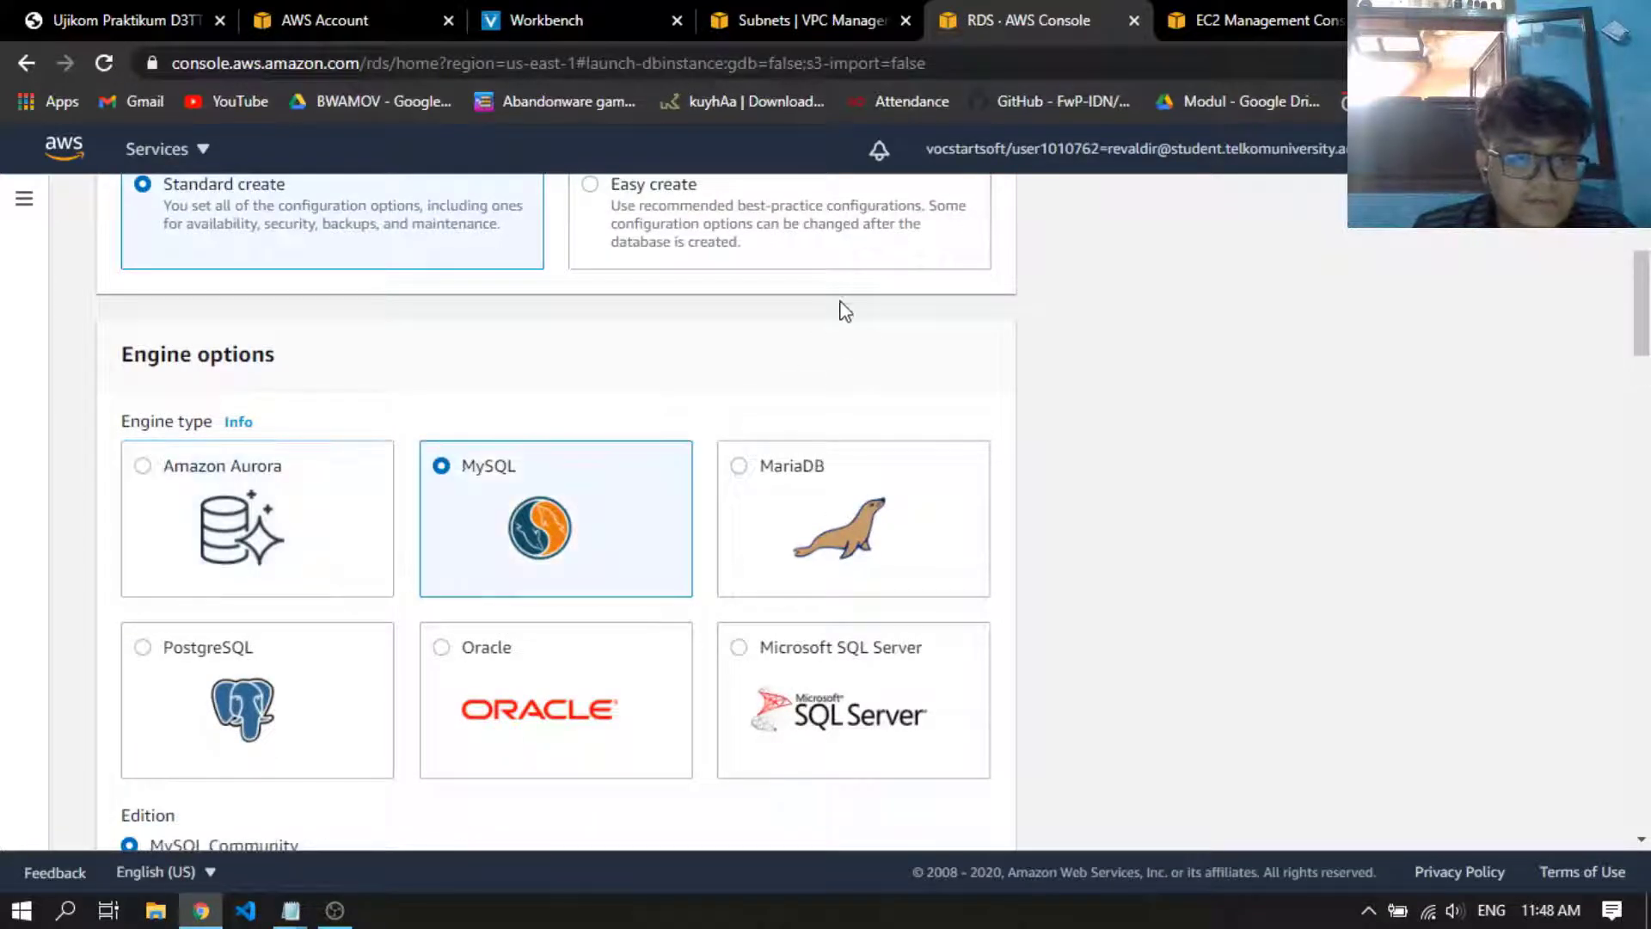
Choose the Free tier template for the new MySQL database
scroll(817, 370, down, 4)
scroll(335, 649, down, 1)
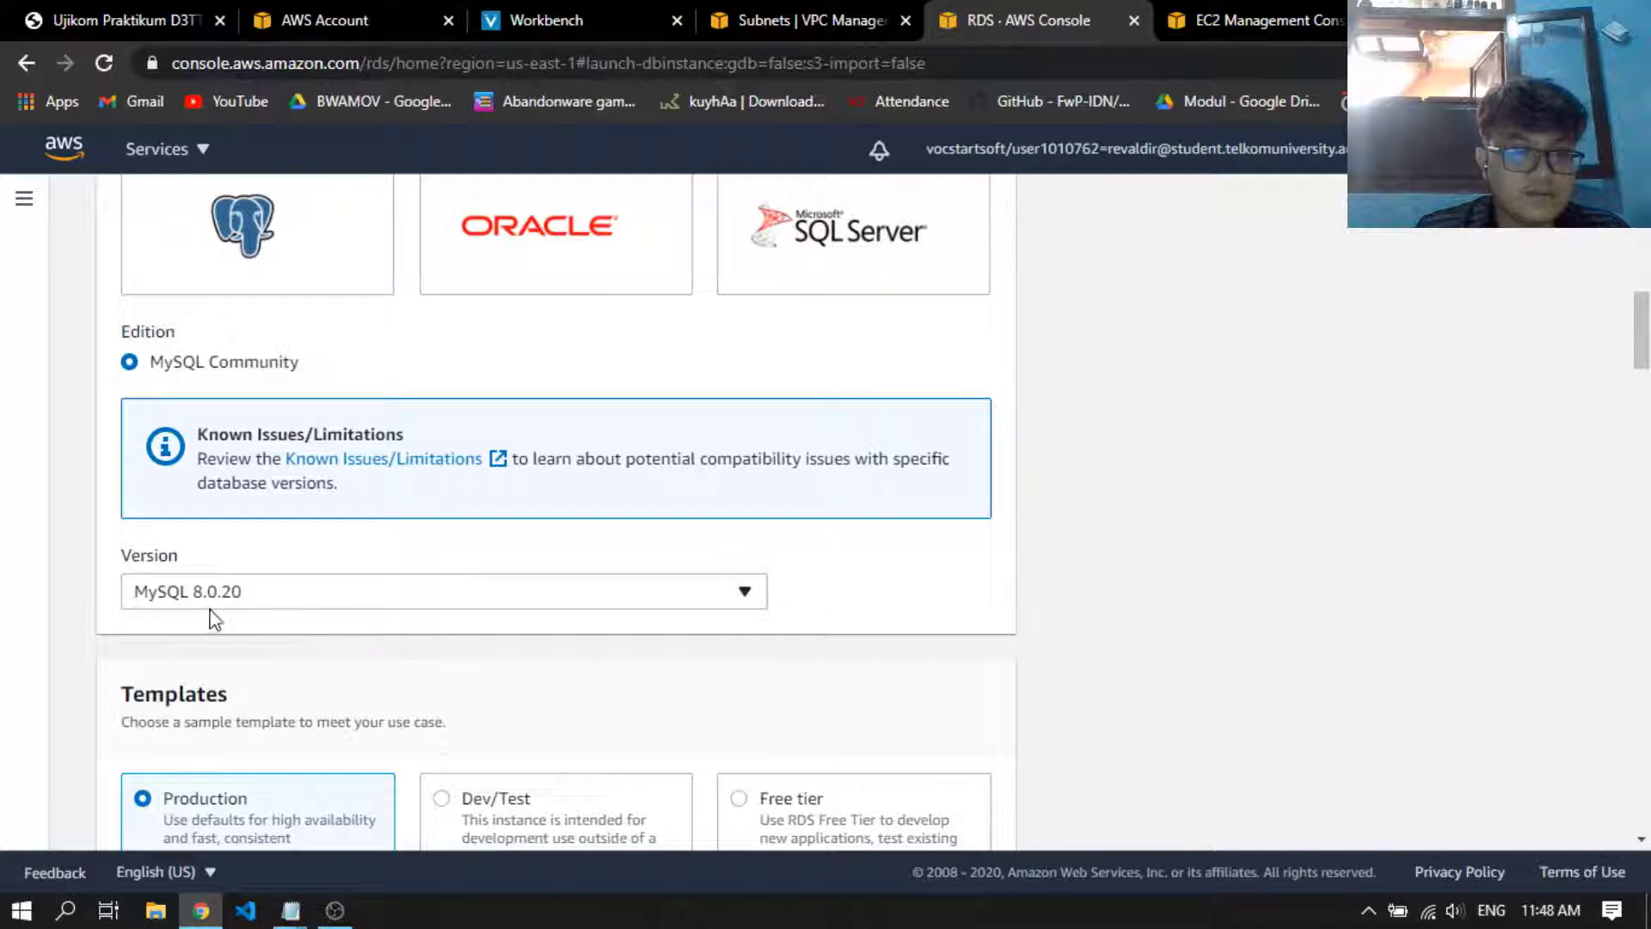
scroll(361, 602, down, 1)
scroll(481, 574, down, 1)
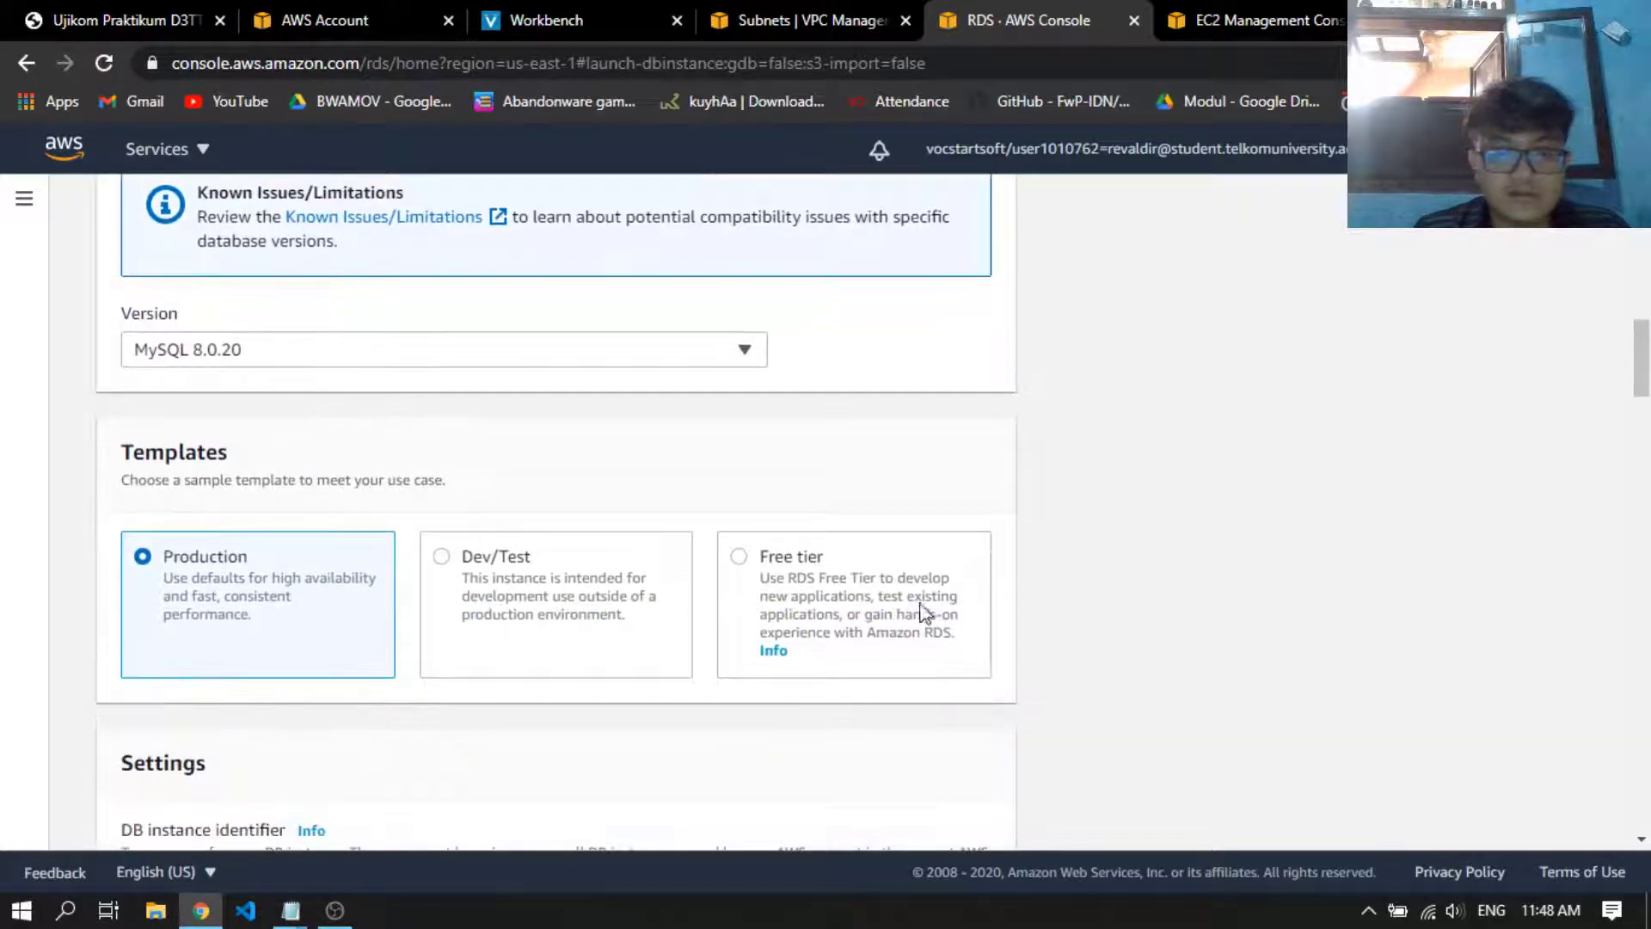
click(832, 569)
scroll(1157, 553, down, 2)
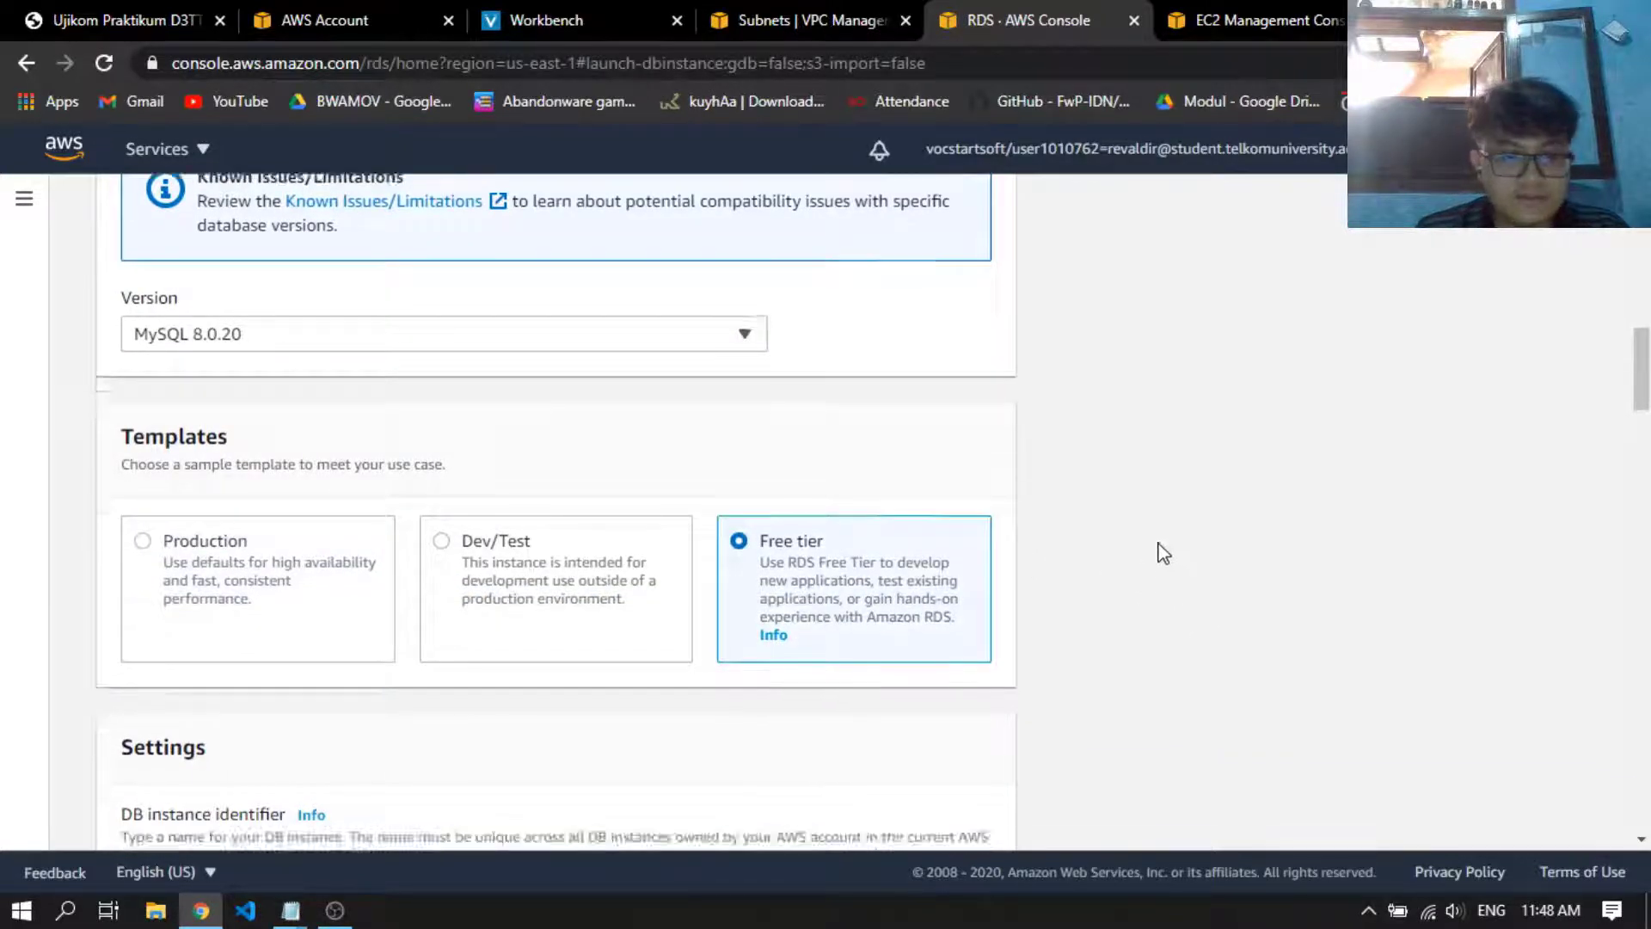
Set the DB instance identifier to databaseukom
scroll(773, 460, down, 1)
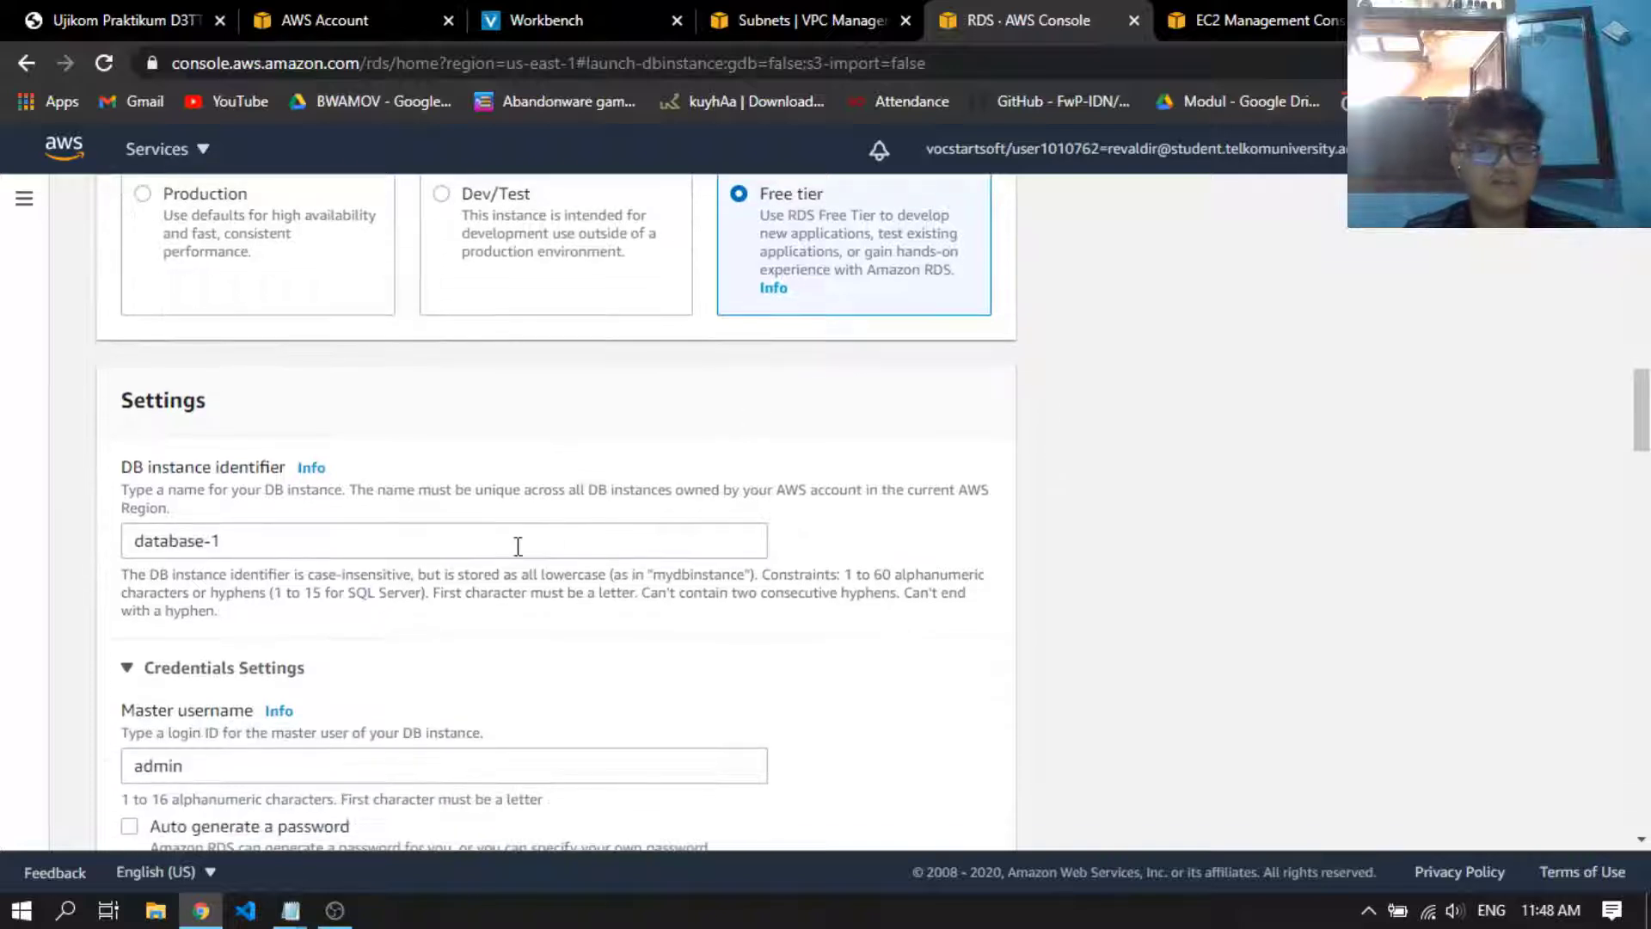
click(492, 543)
key(ctrl+a)
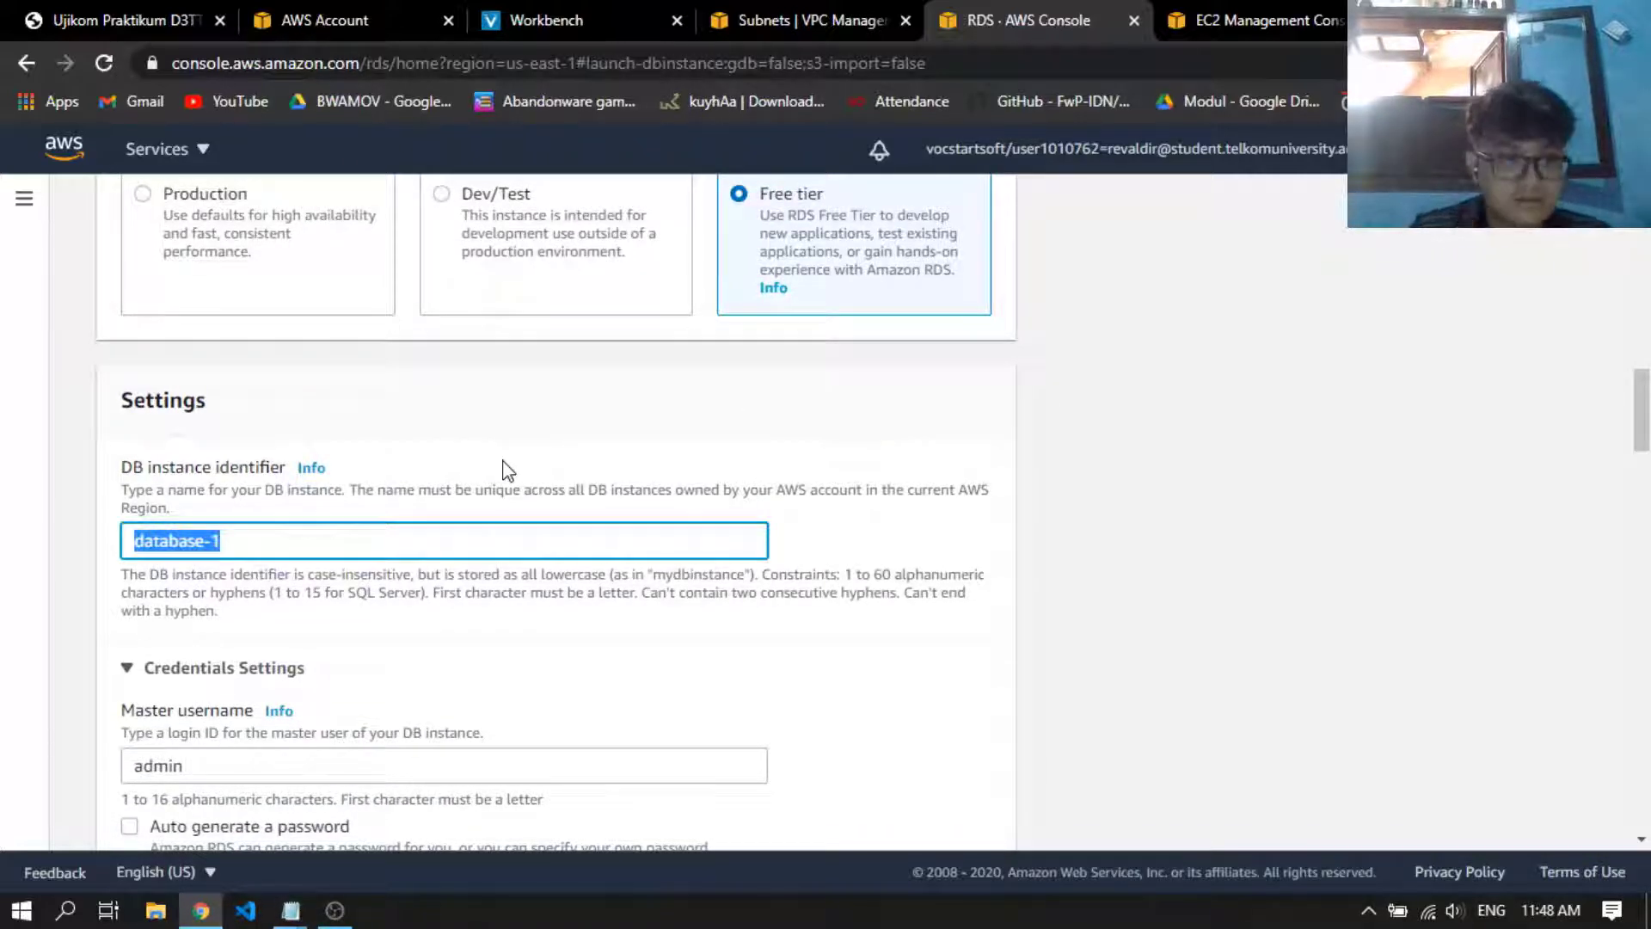
text(database)
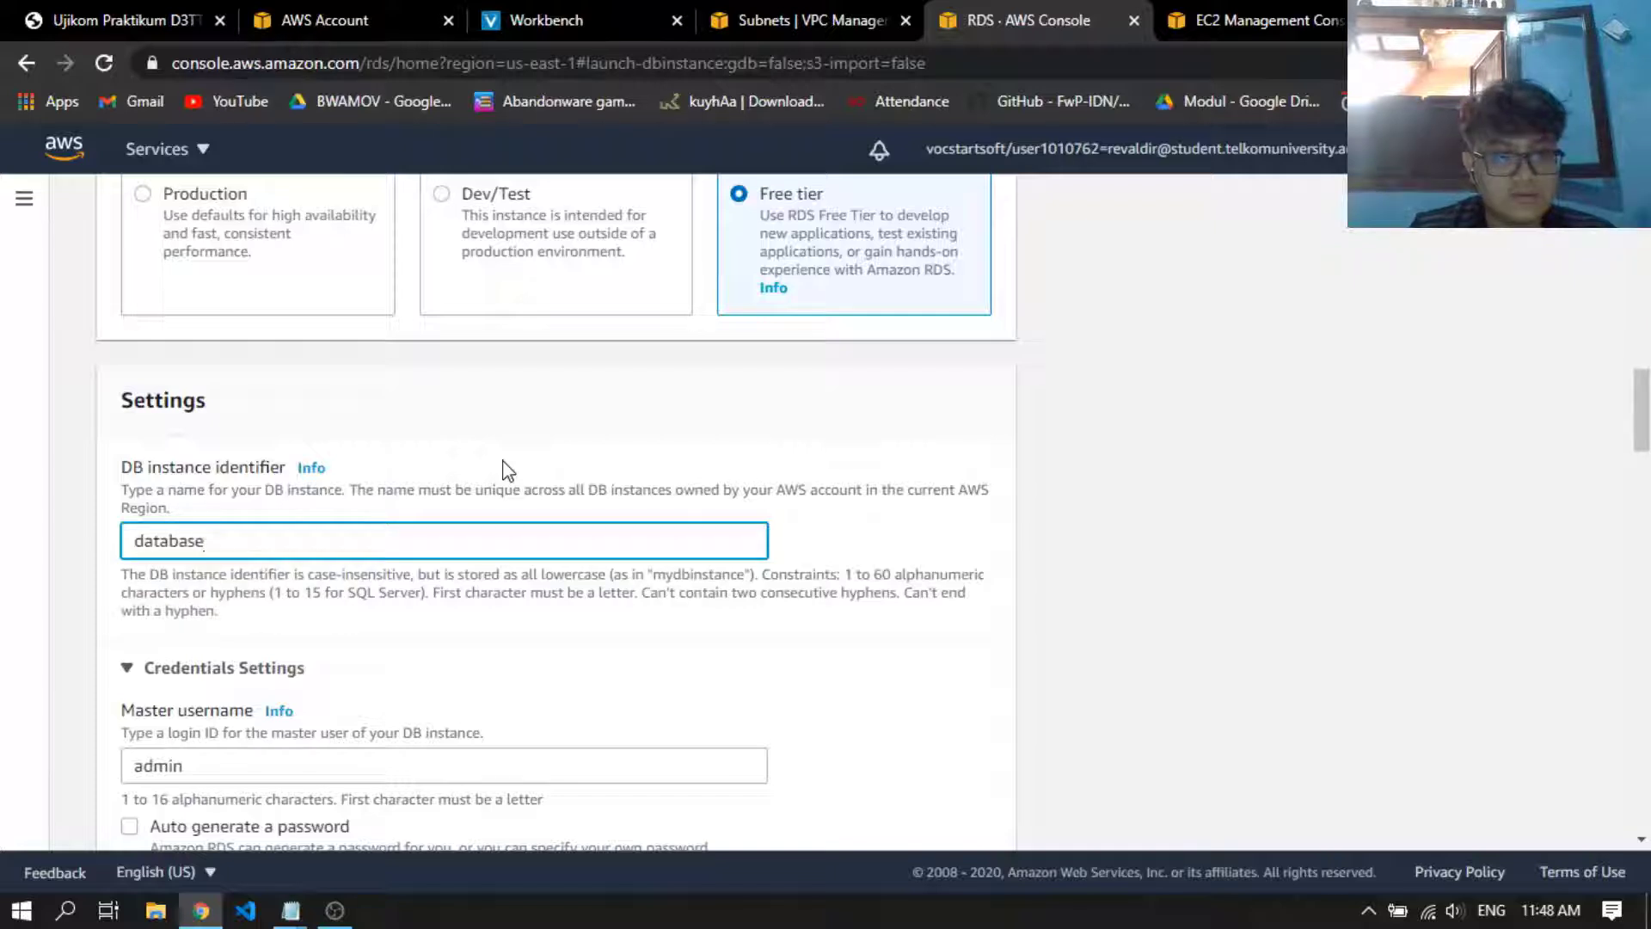
text(ukom)
Copy the identifier databaseukom into the DB instance line of the guidance notes in Notepad
key(ctrl+a)
key(ctrl+c)
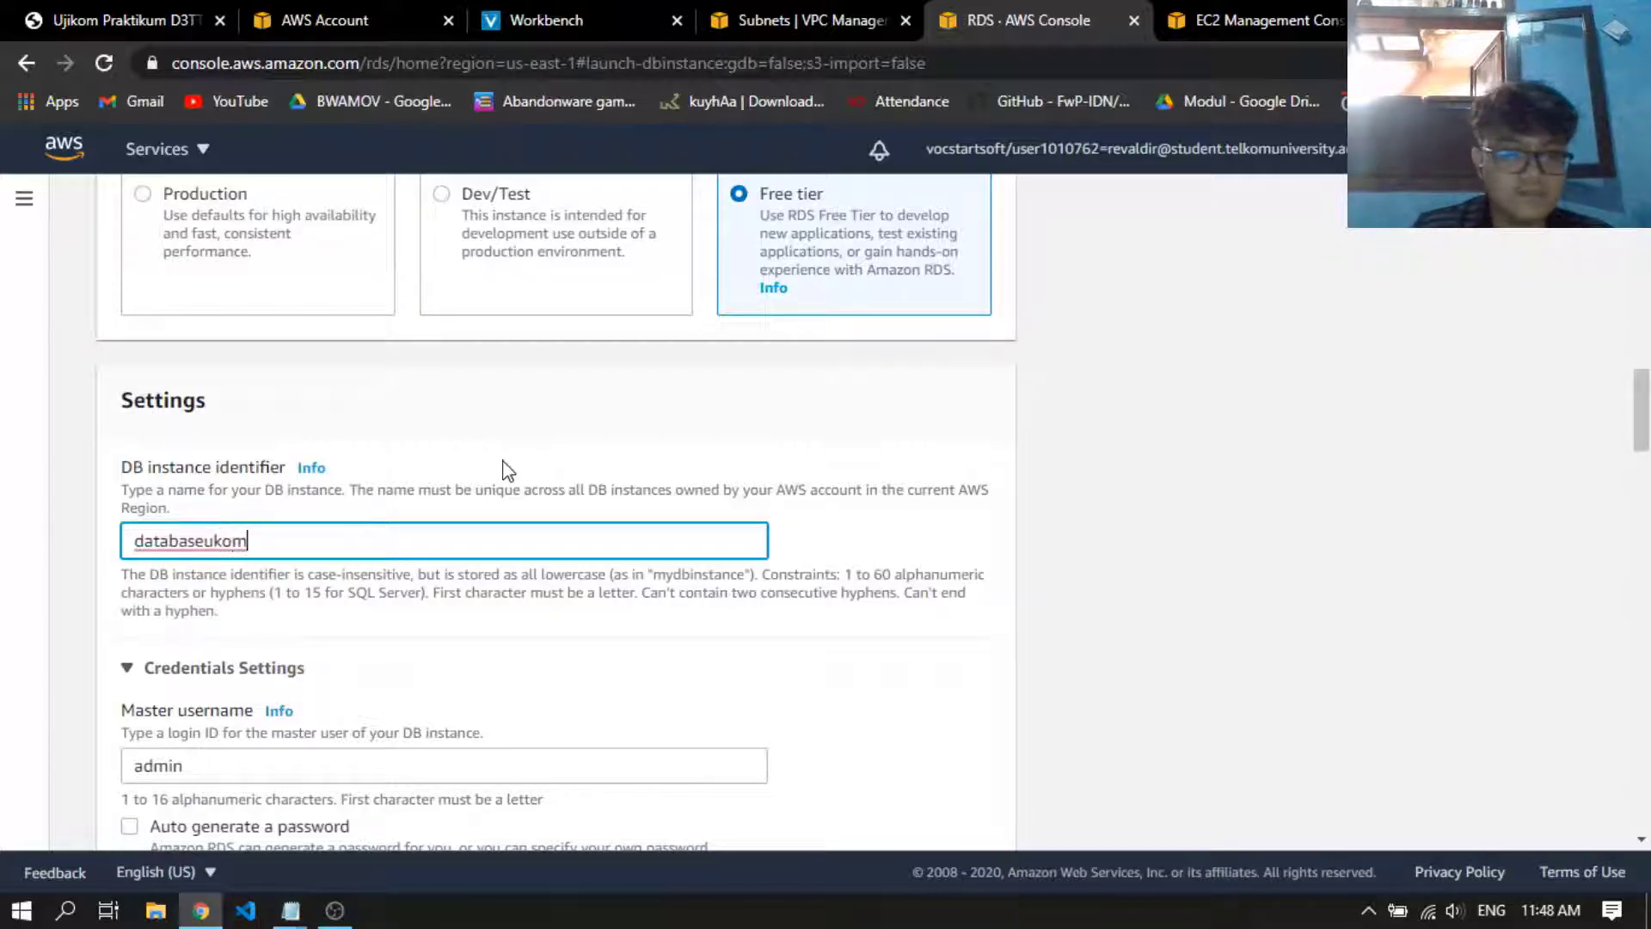
click(863, 545)
key(alt+Tab)
key(alt+Tab)
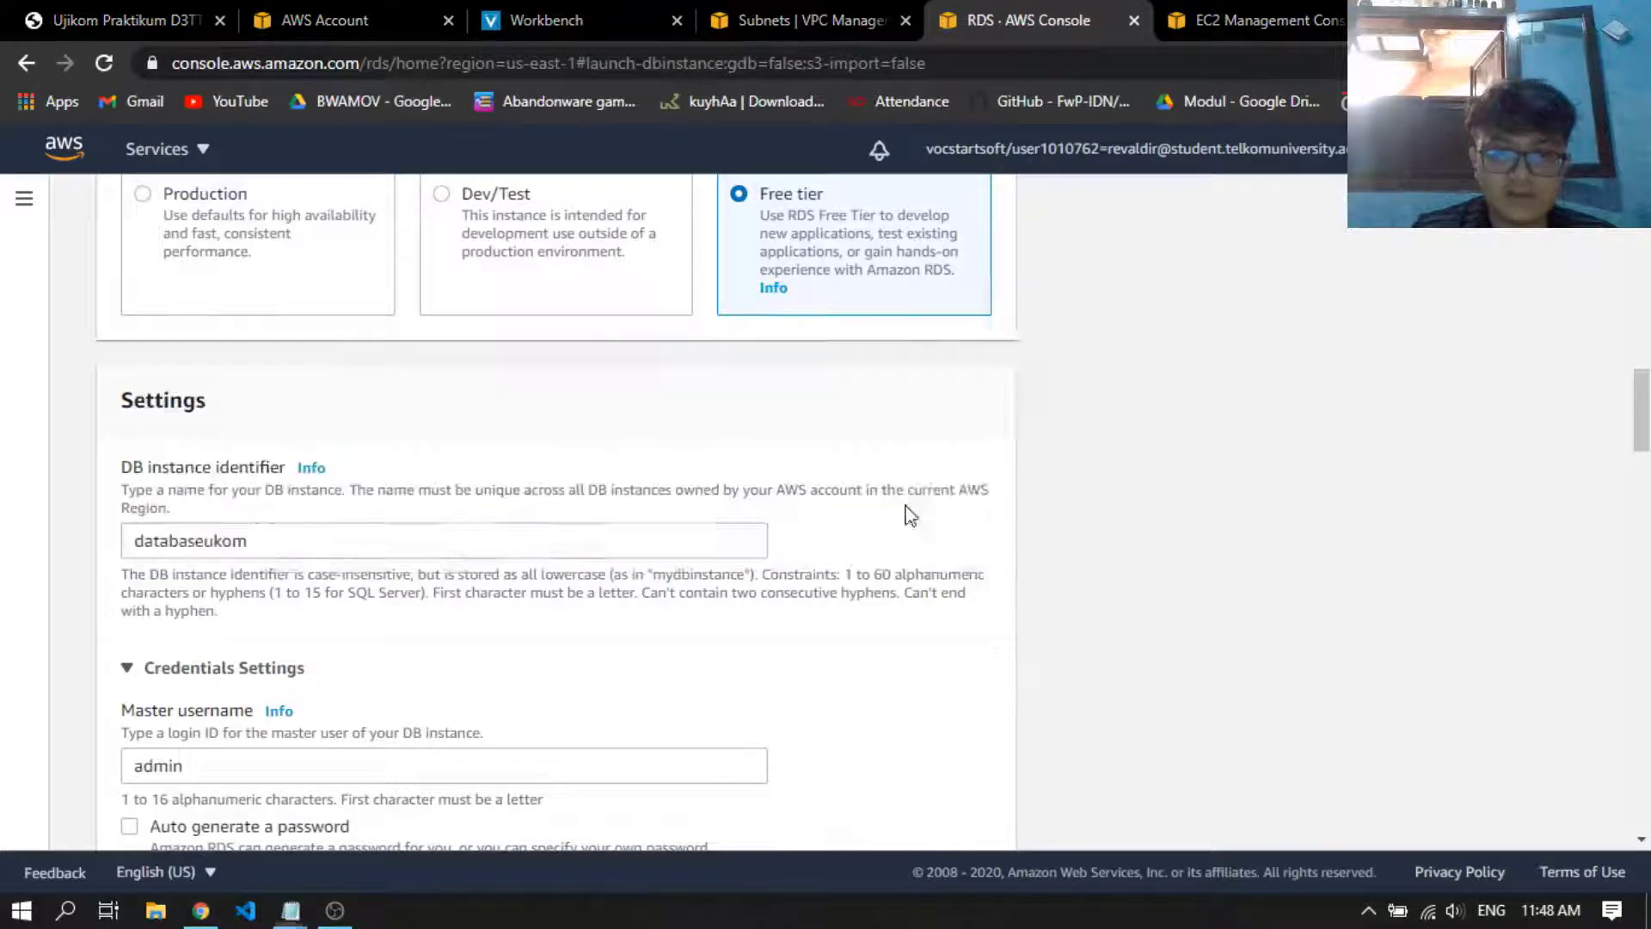
click(1153, 350)
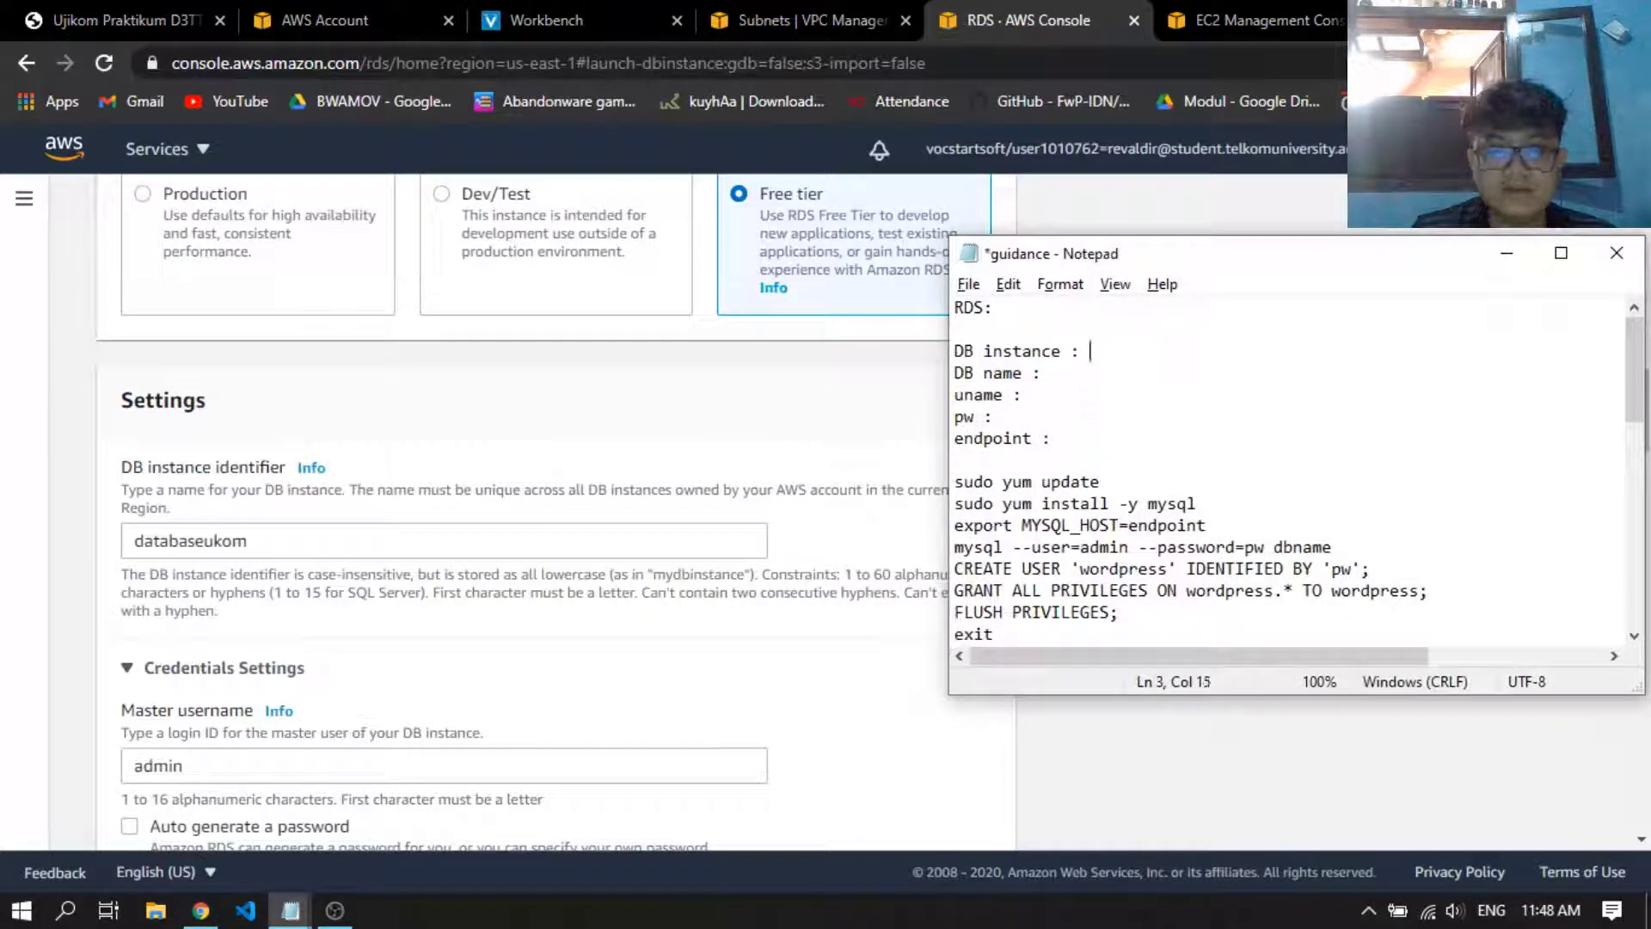
key(ctrl+v)
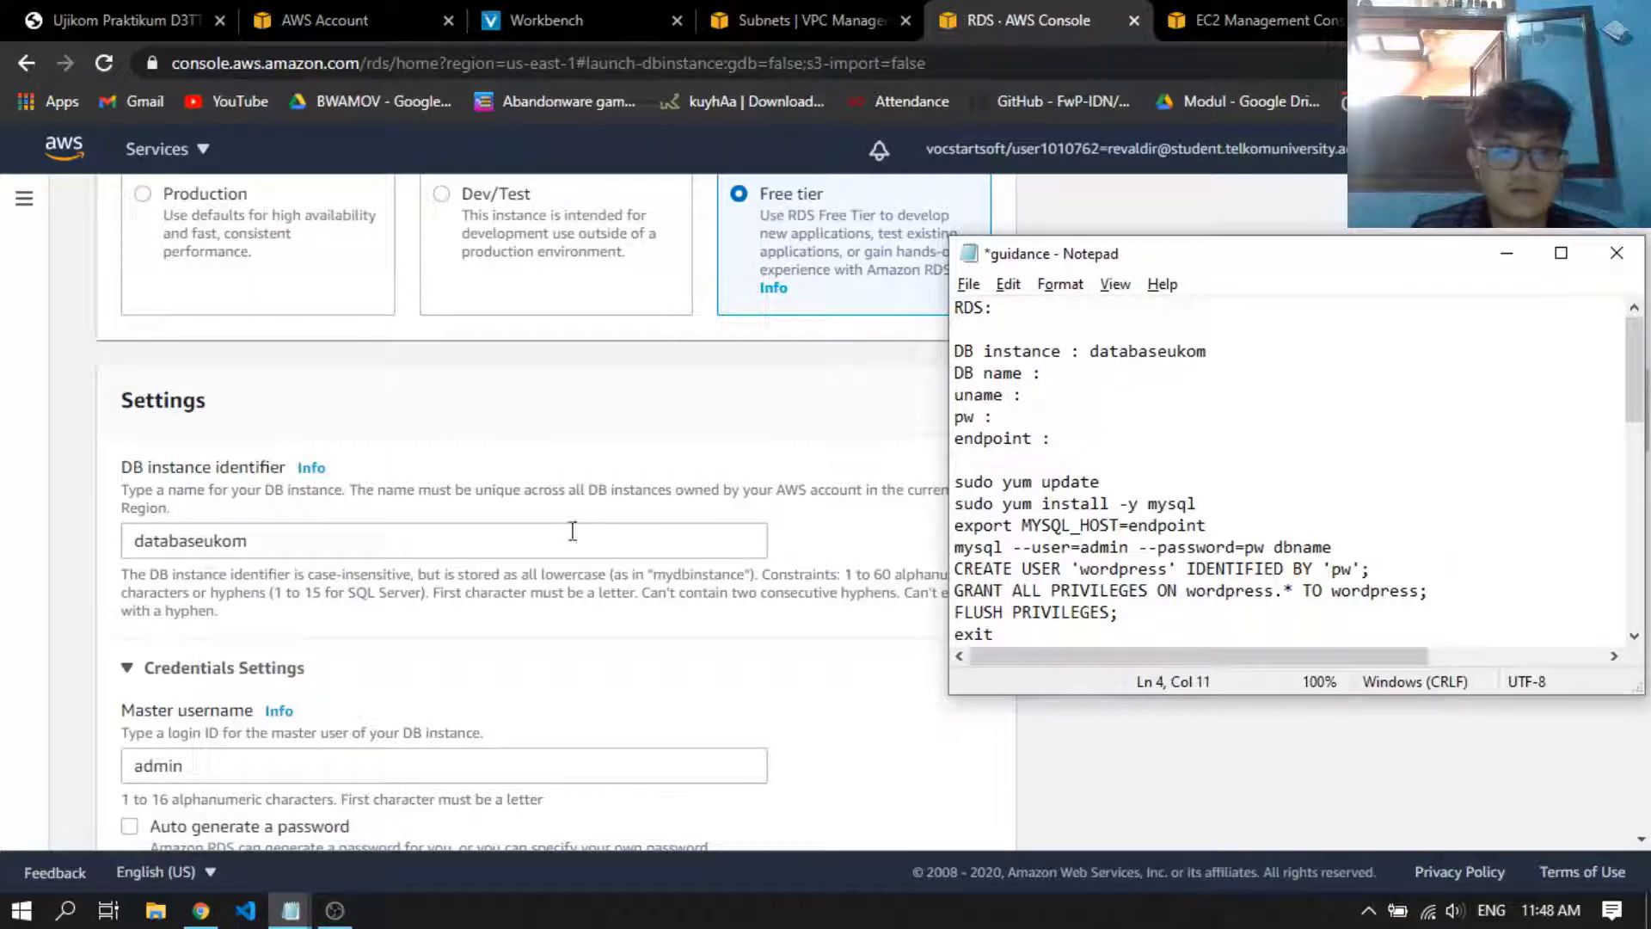
Copy the master username admin from the RDS form into the uname line of the guidance notes in Notepad
click(724, 448)
scroll(763, 438, down, 3)
click(430, 518)
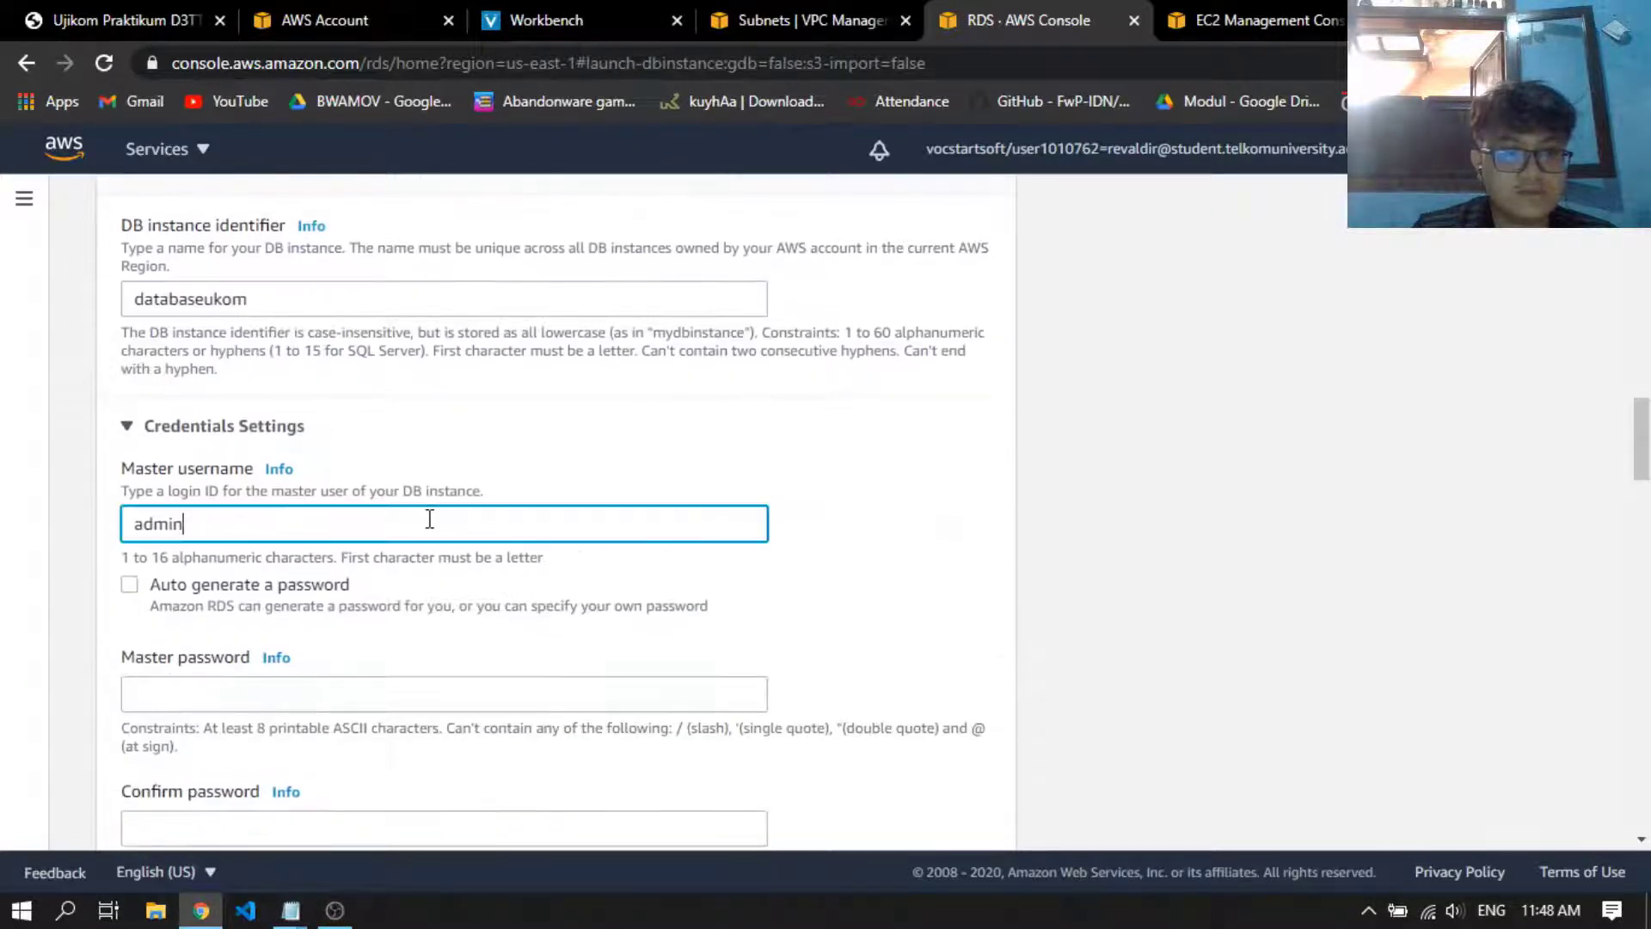
double_click(430, 518)
key(ctrl+c)
key(alt+Tab)
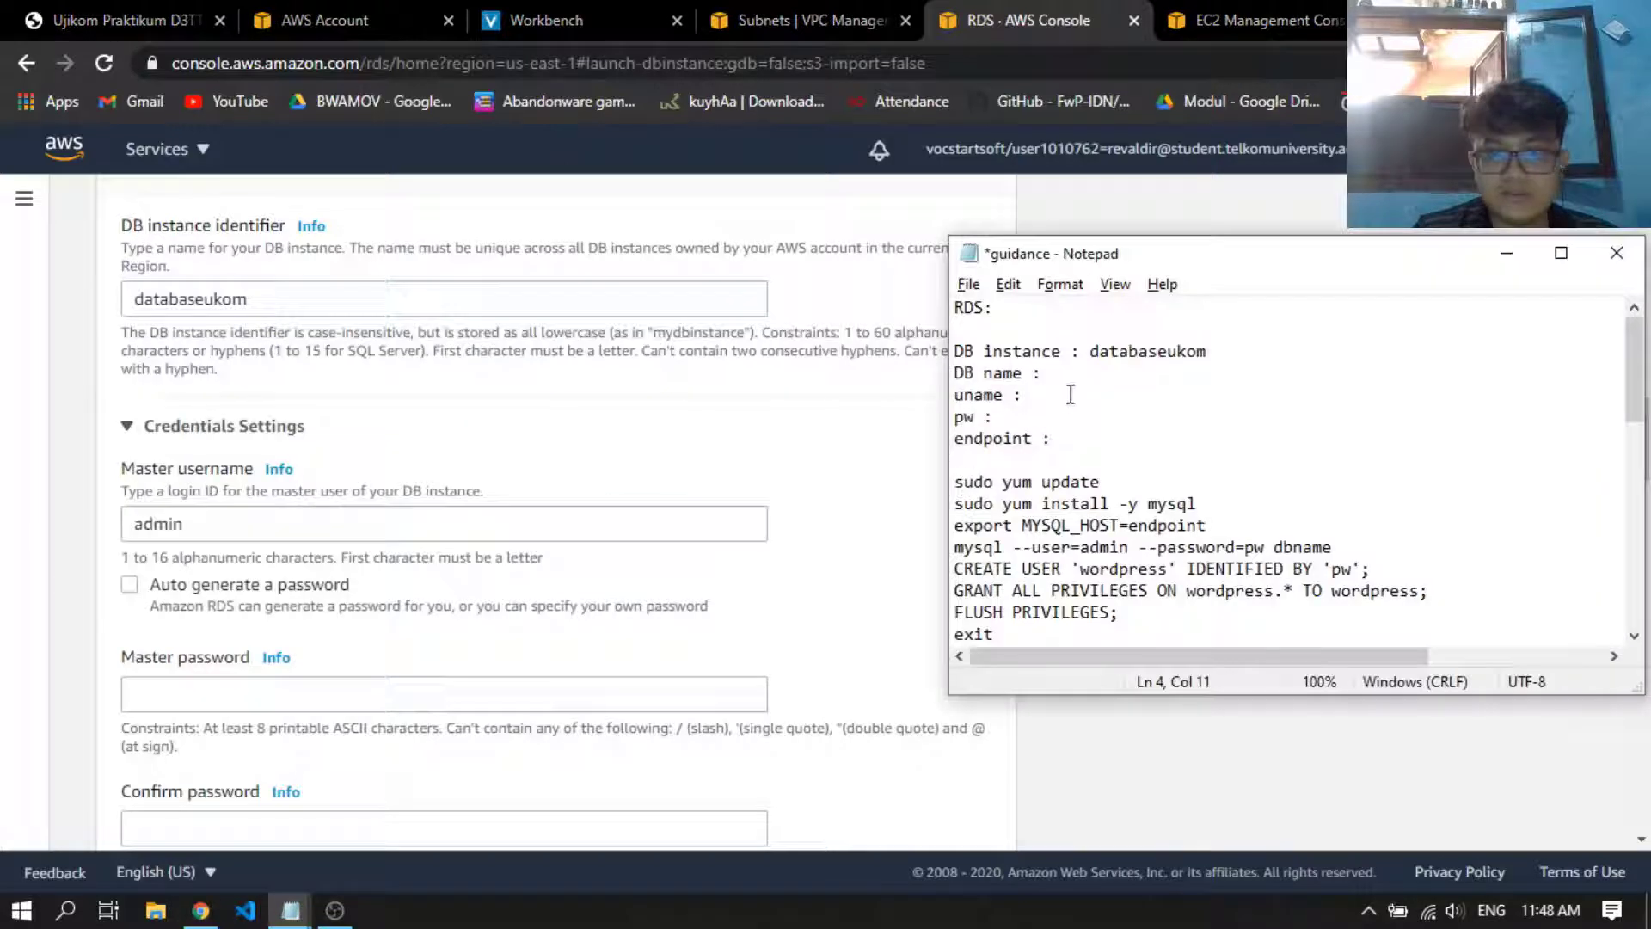
key(ctrl+v)
Enter the master password for the database in the RDS form and repeat it in the confirmation field
scroll(612, 427, down, 2)
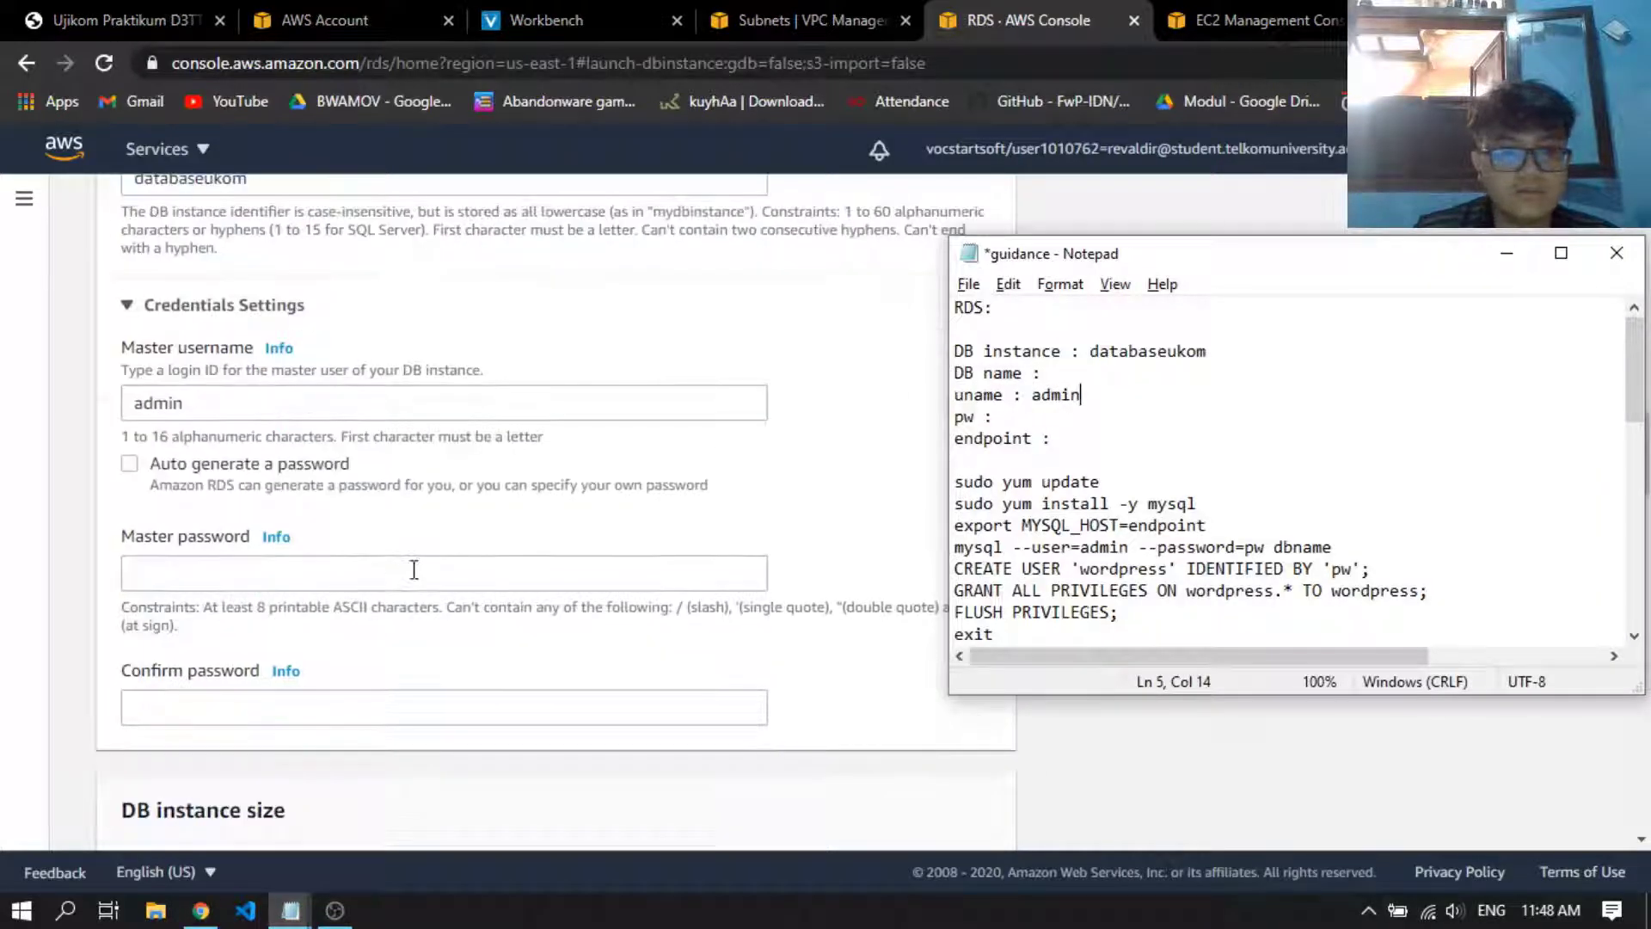
click(431, 568)
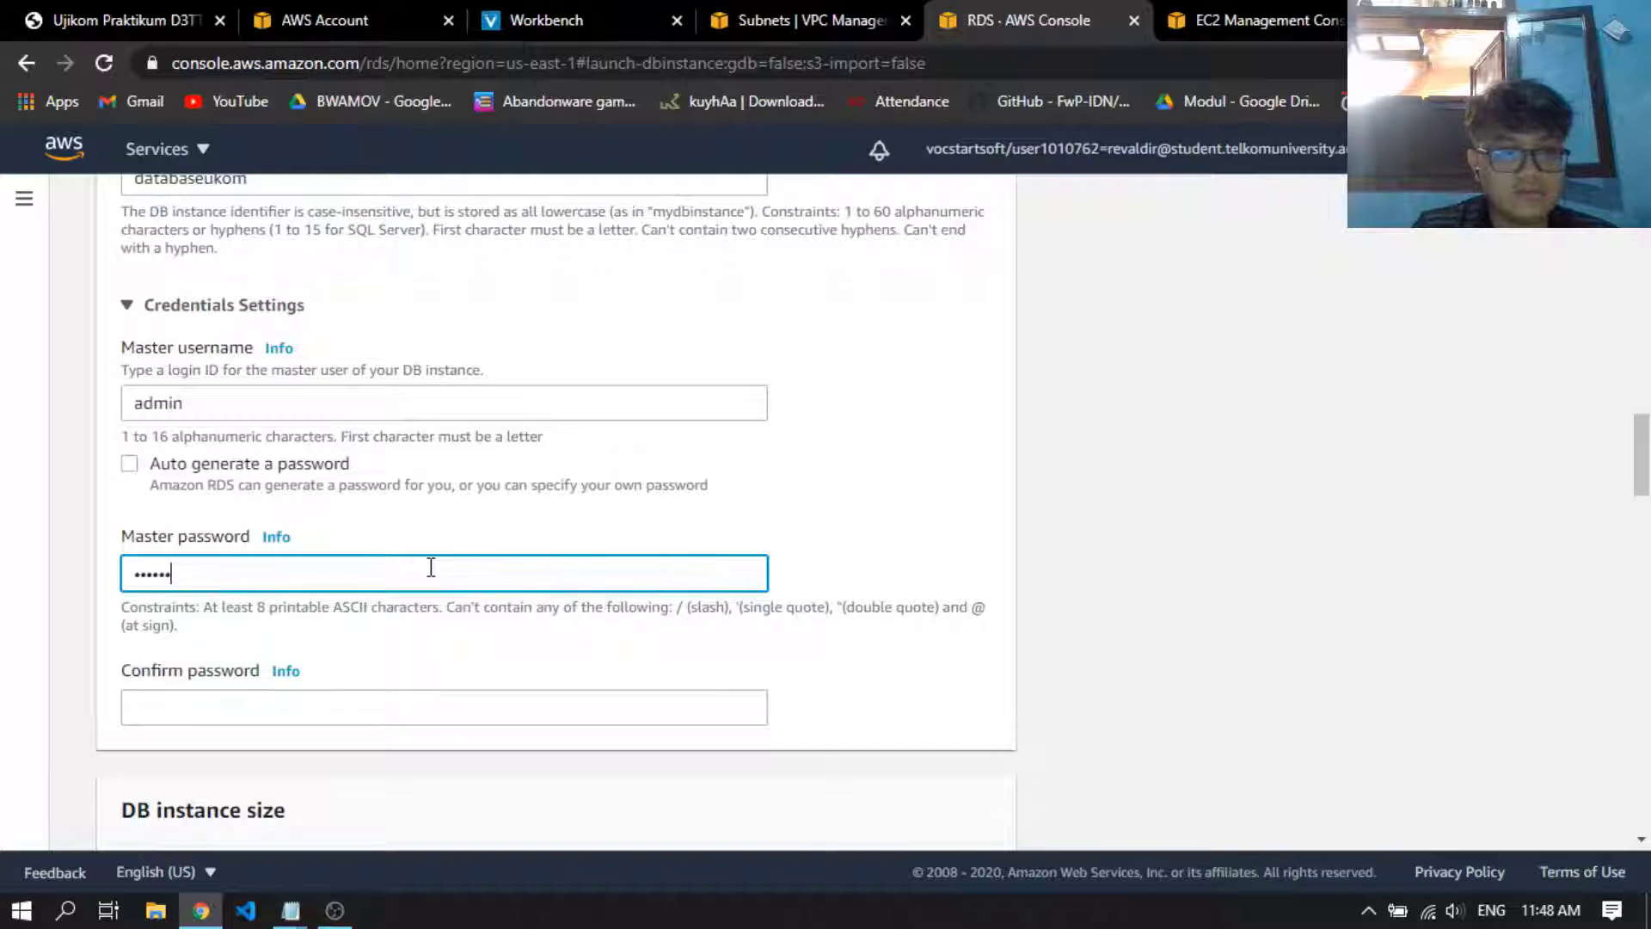
key(Tab)
key(Tab)
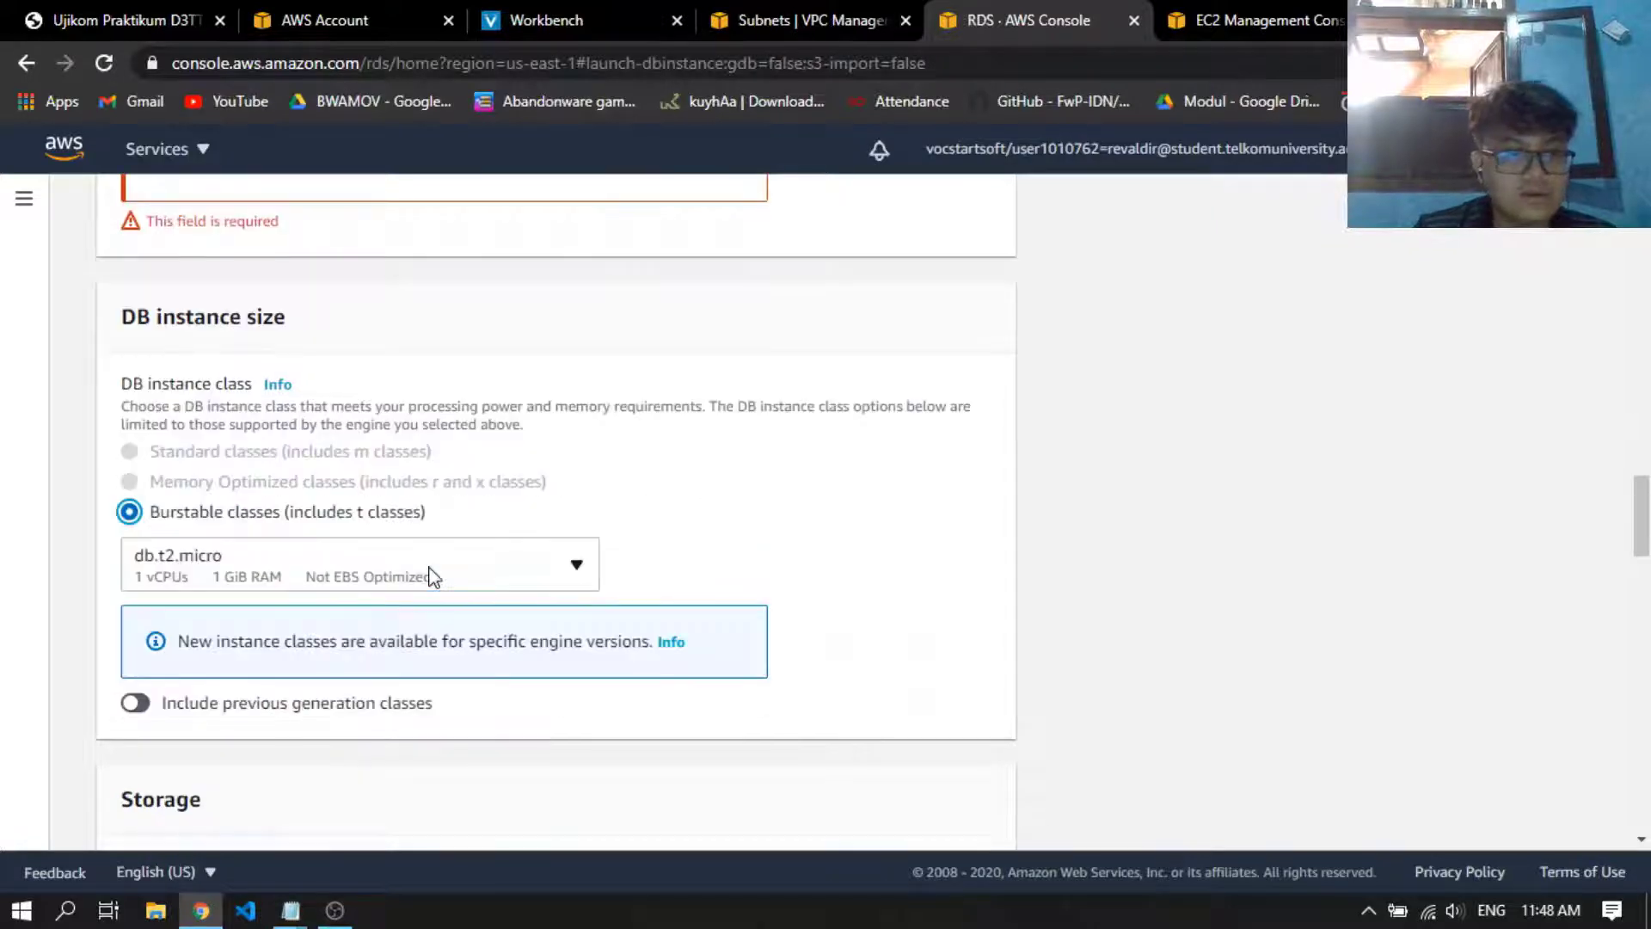
scroll(430, 568, up, 5)
click(294, 778)
text(•••••)
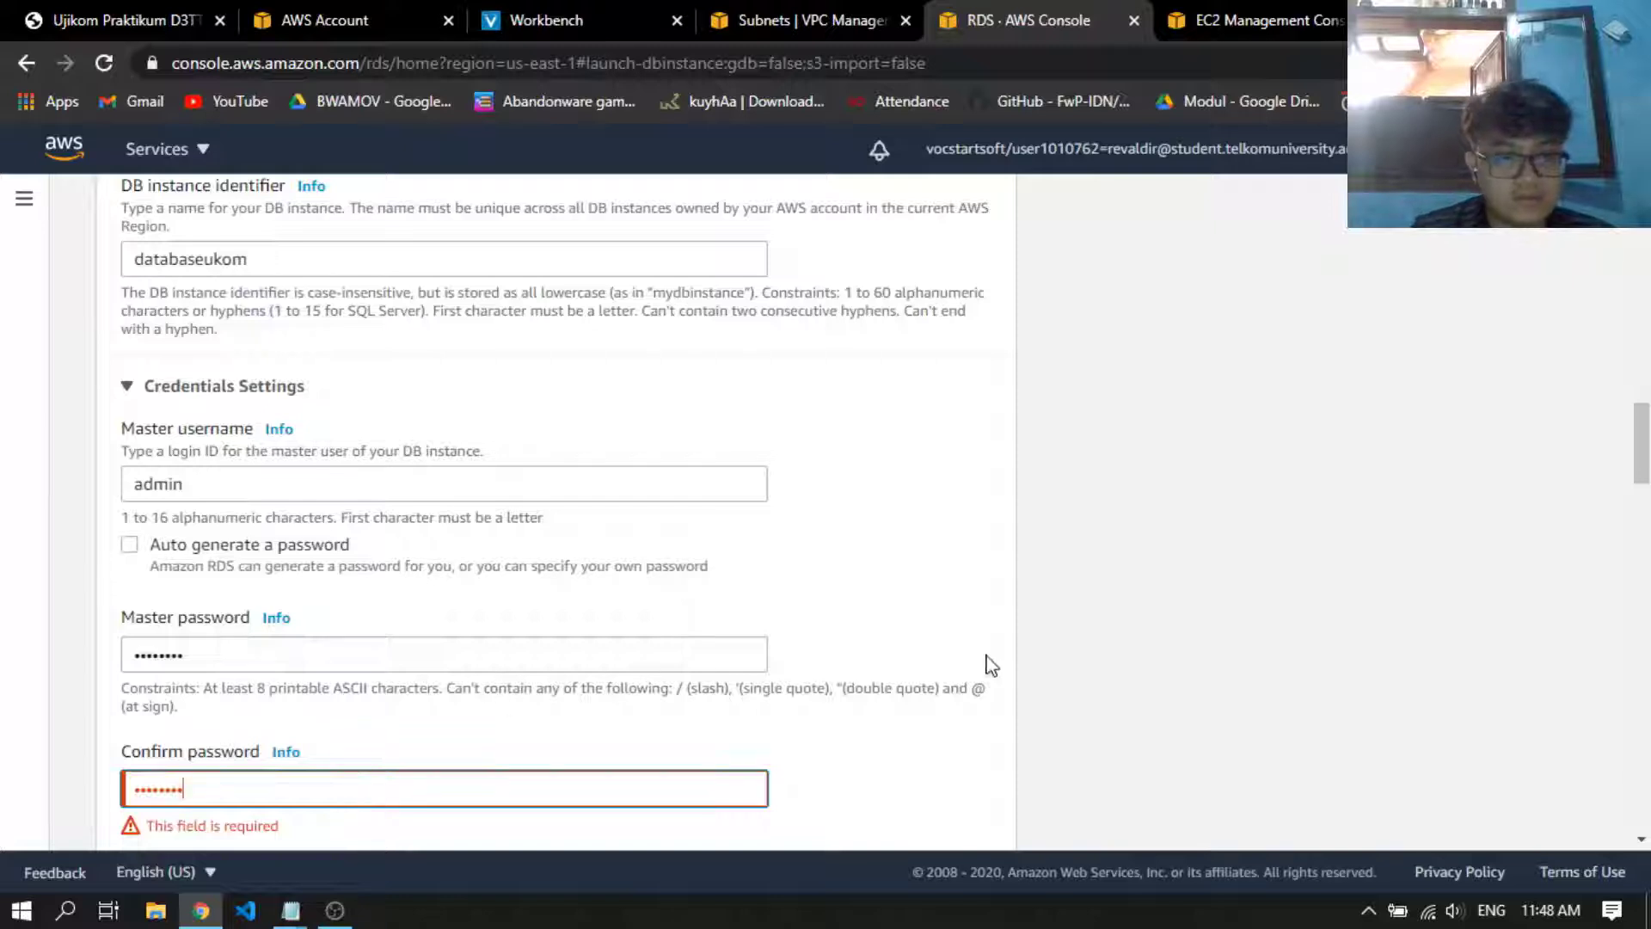
click(930, 639)
Record the database master password on the pw line of the Notepad guidance notes and return to the RDS form
scroll(931, 640, down, 2)
key(alt+Tab)
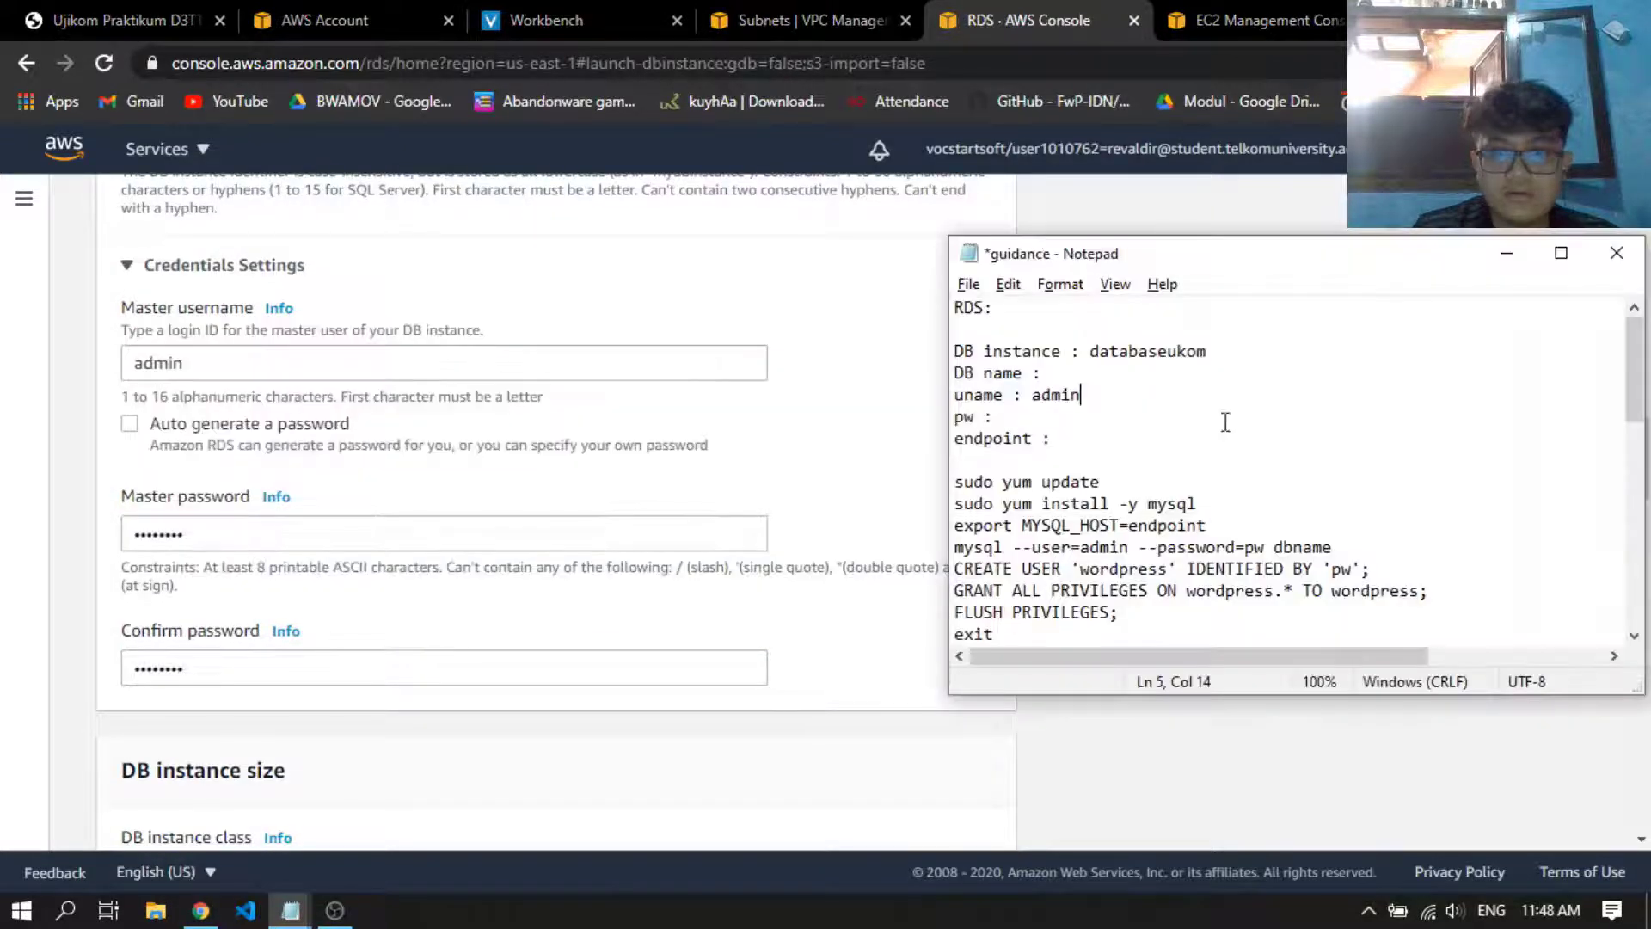
text(rootroot)
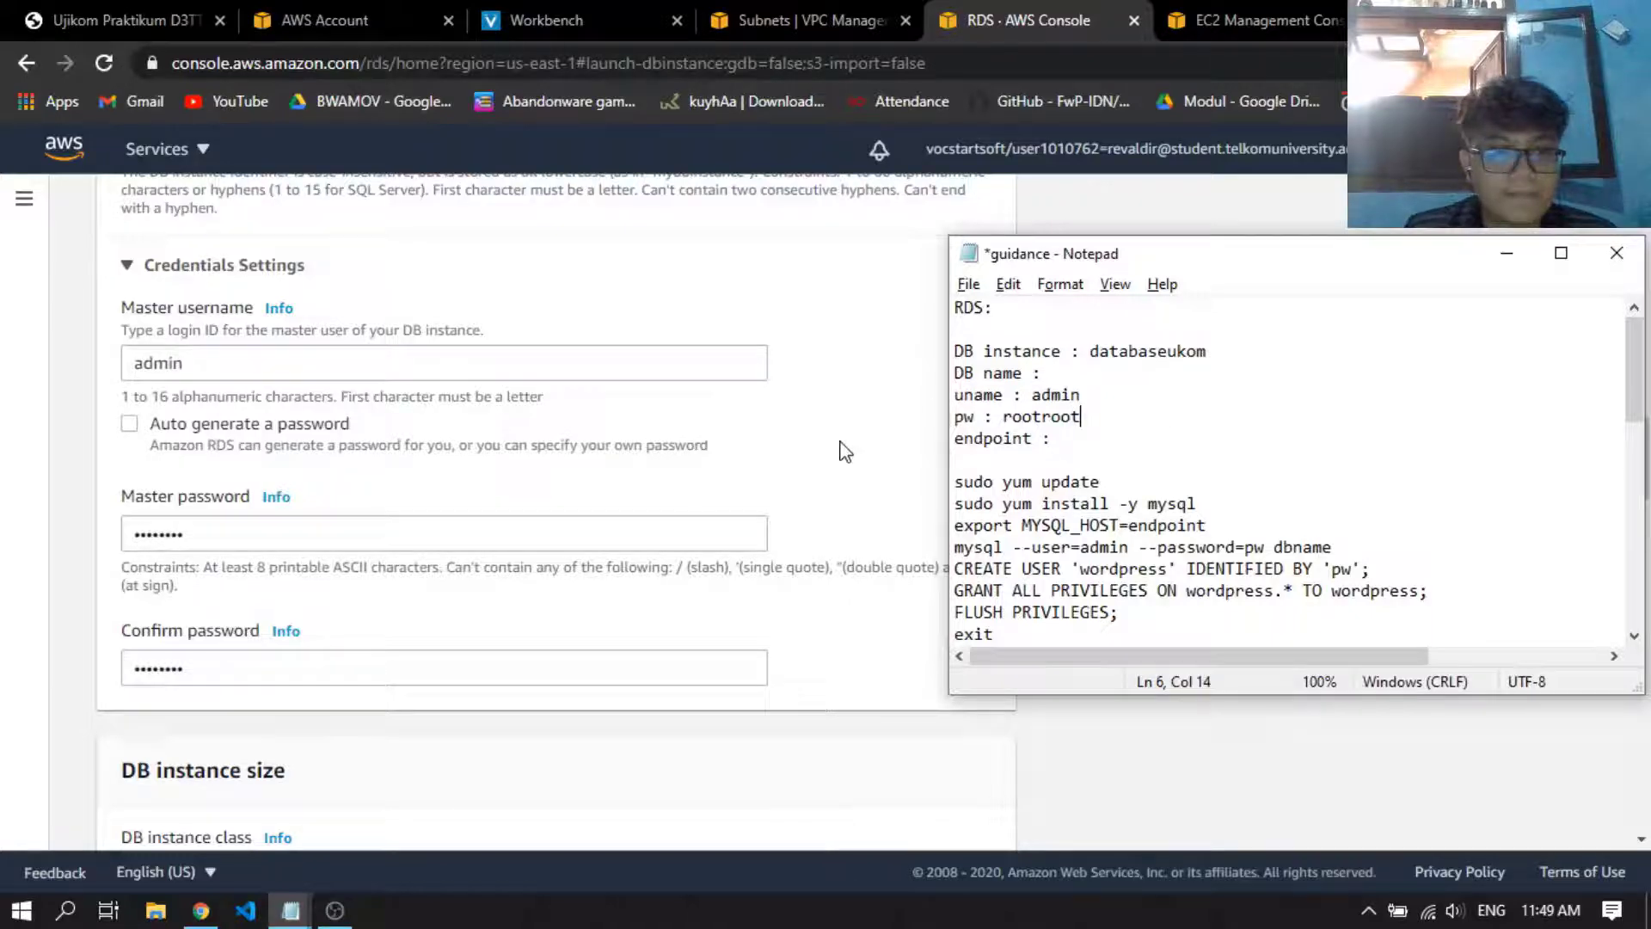
click(840, 499)
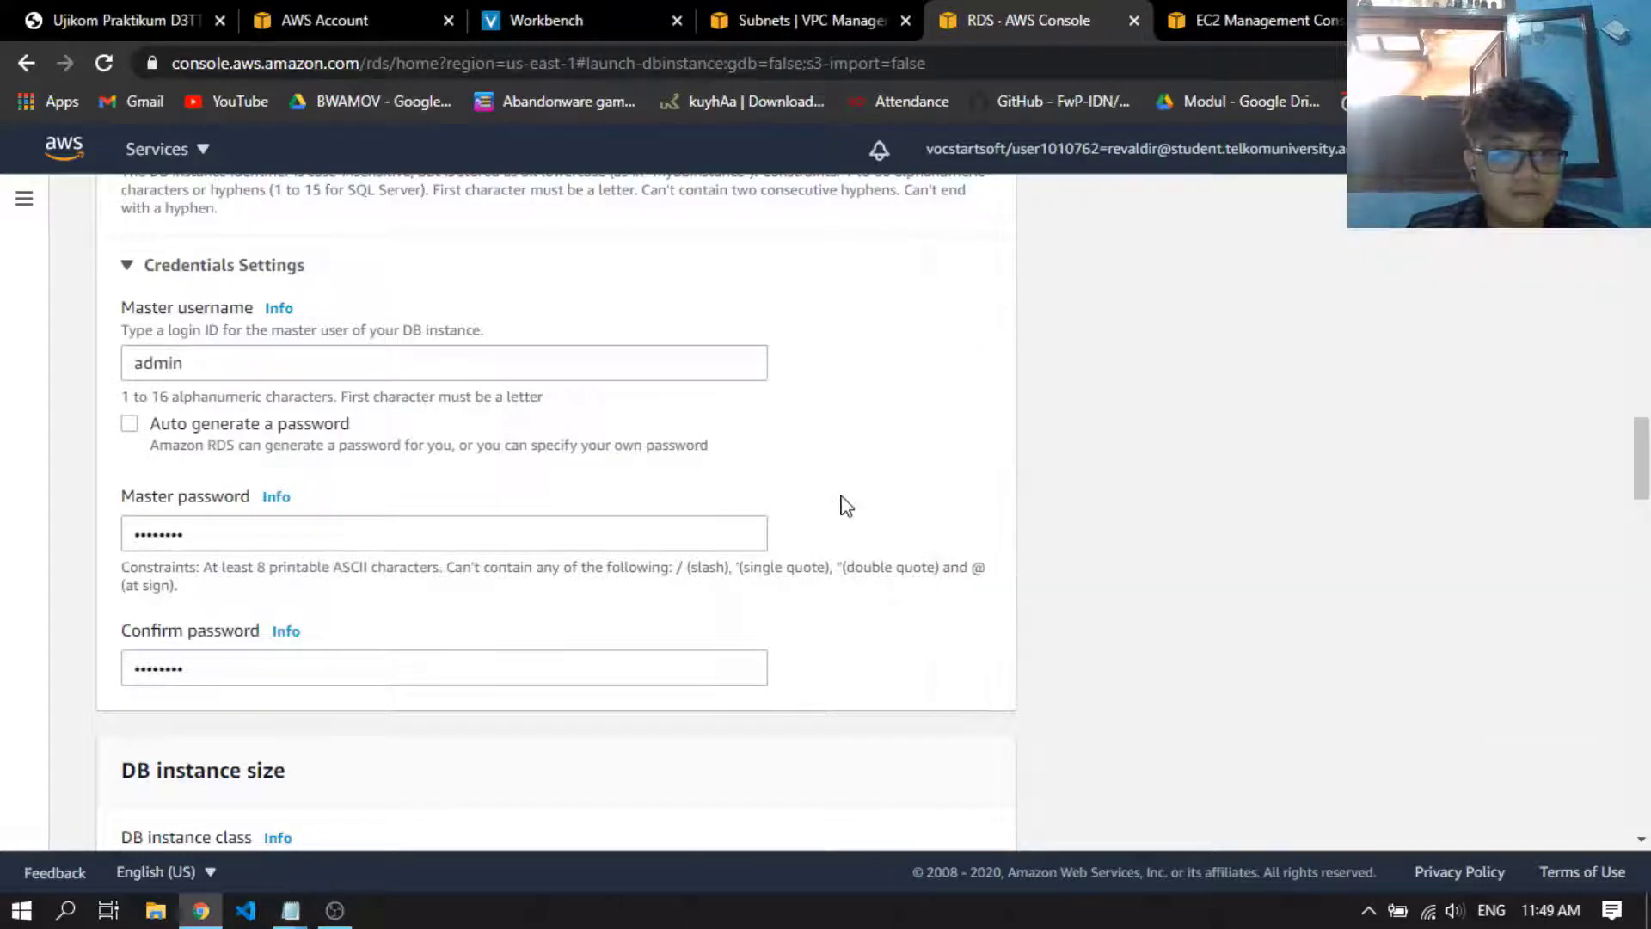
Keep the default instance size and storage settings, and set the database's virtual private cloud to ujikomcc
scroll(877, 482, down, 4)
scroll(661, 434, down, 7)
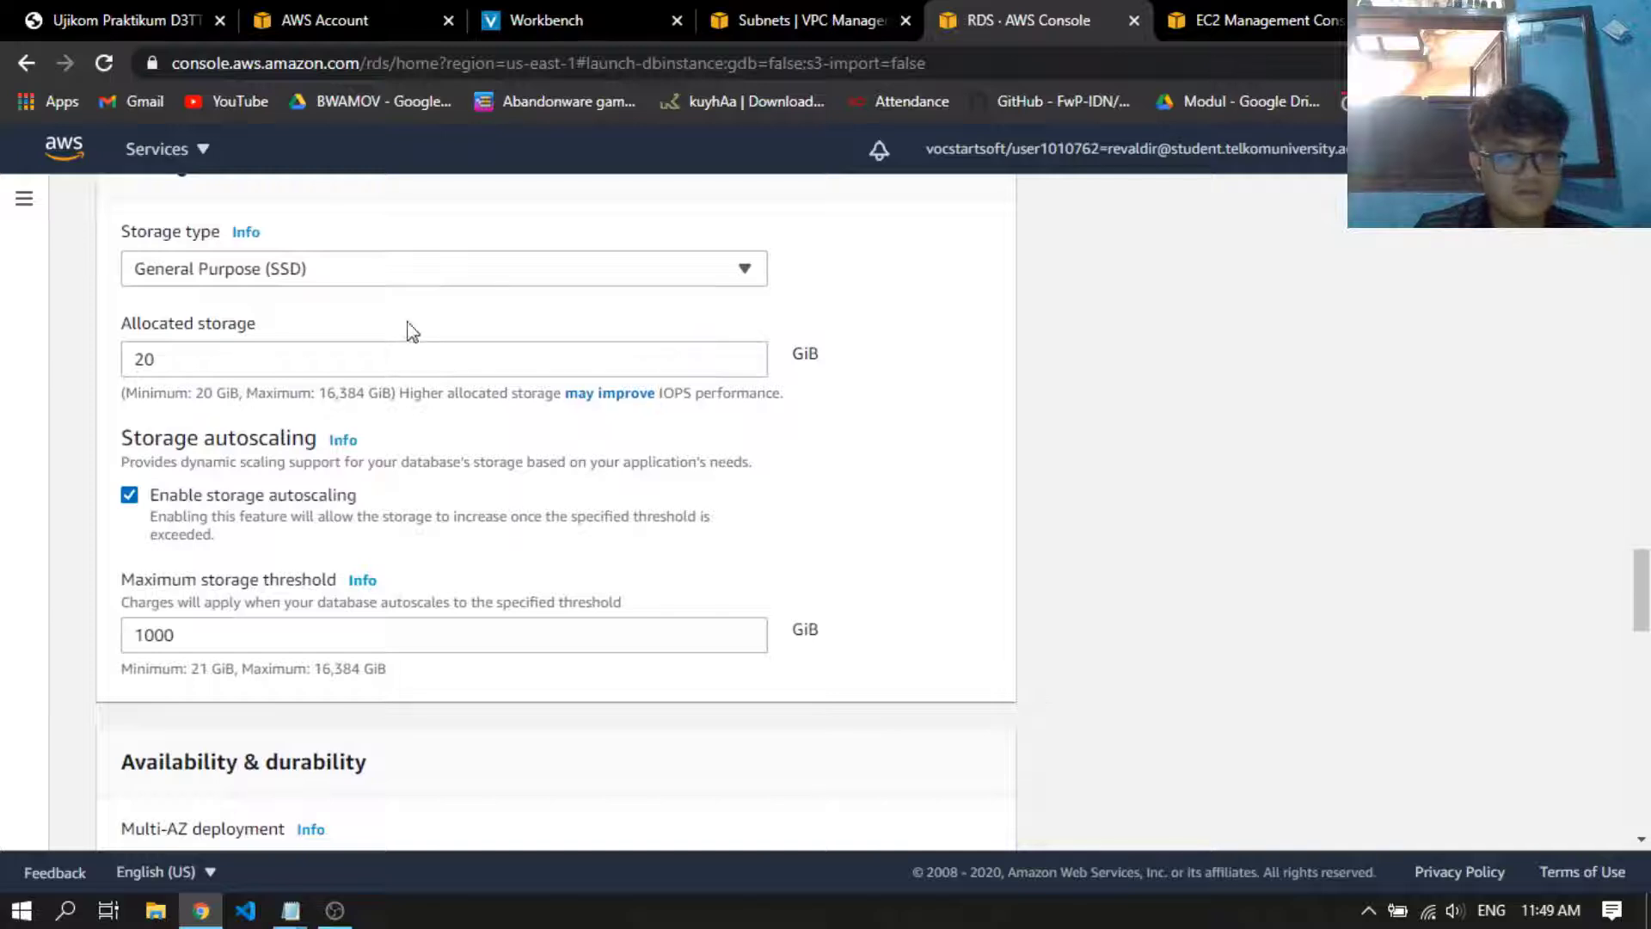
scroll(411, 331, down, 8)
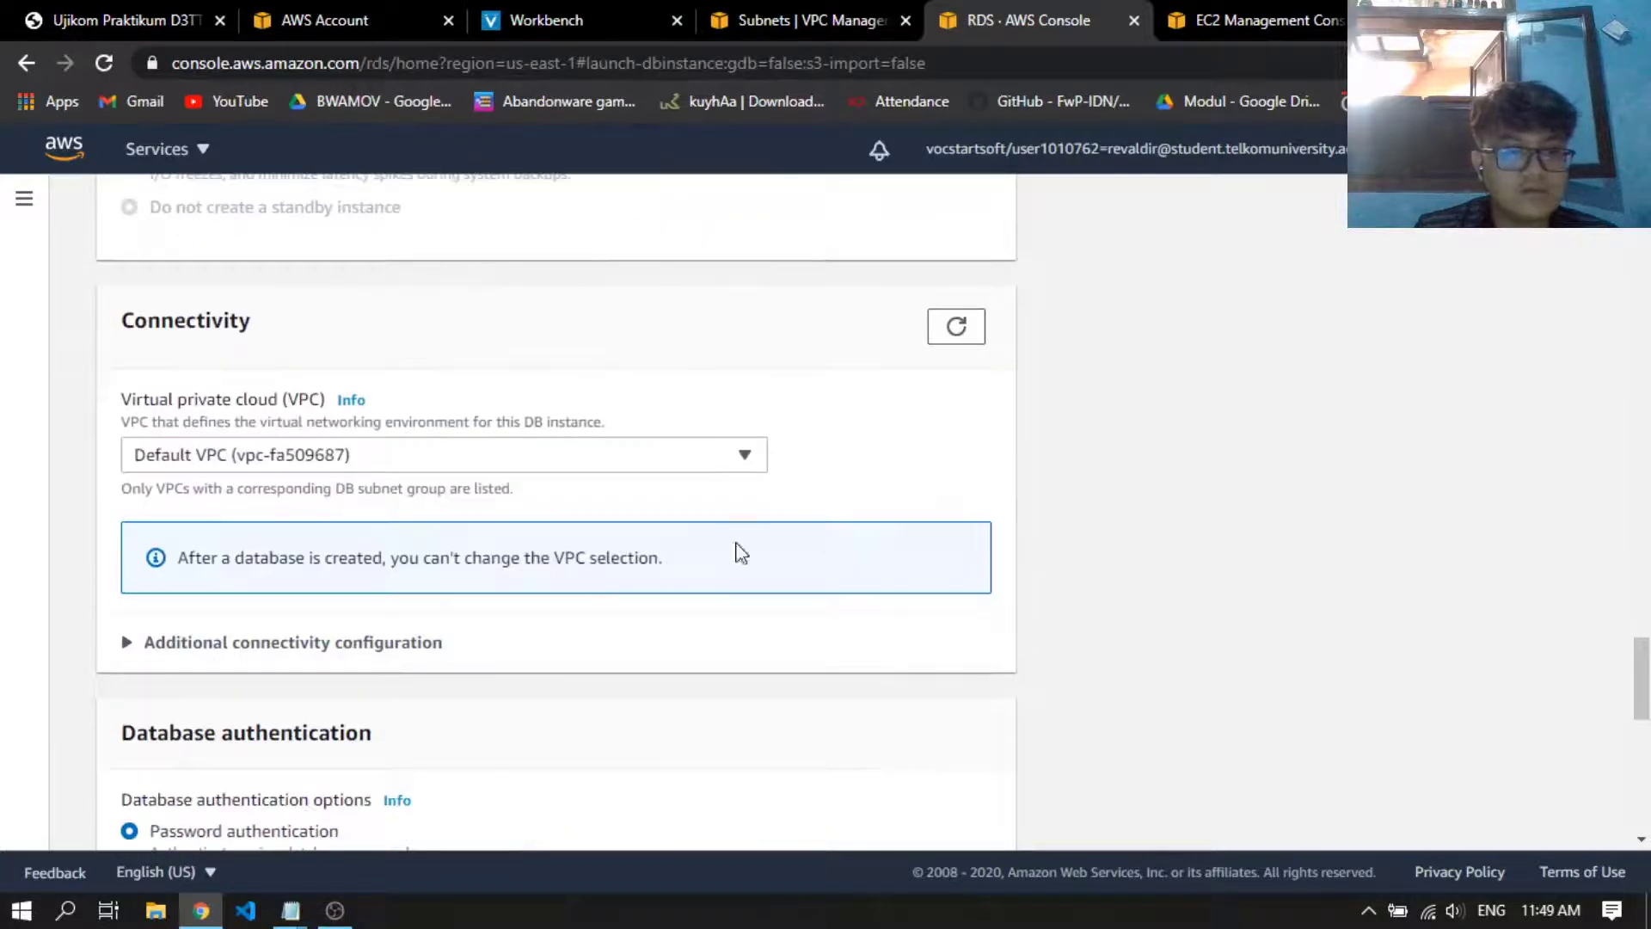
scroll(741, 553, down, 1)
click(467, 339)
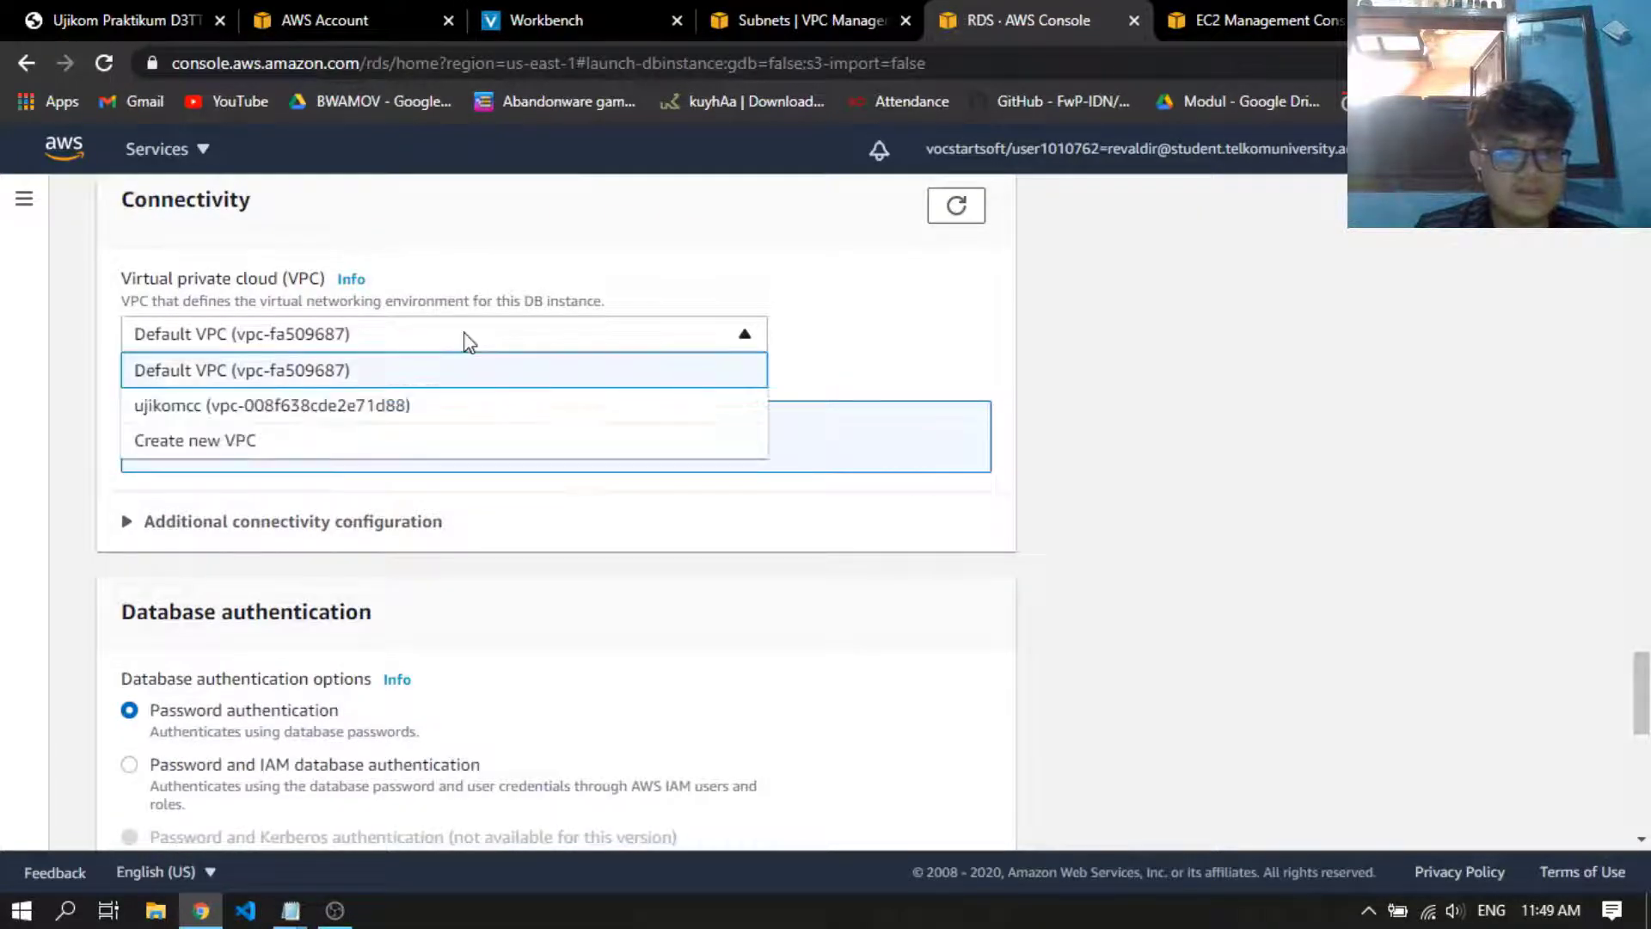
scroll(469, 340, up, 1)
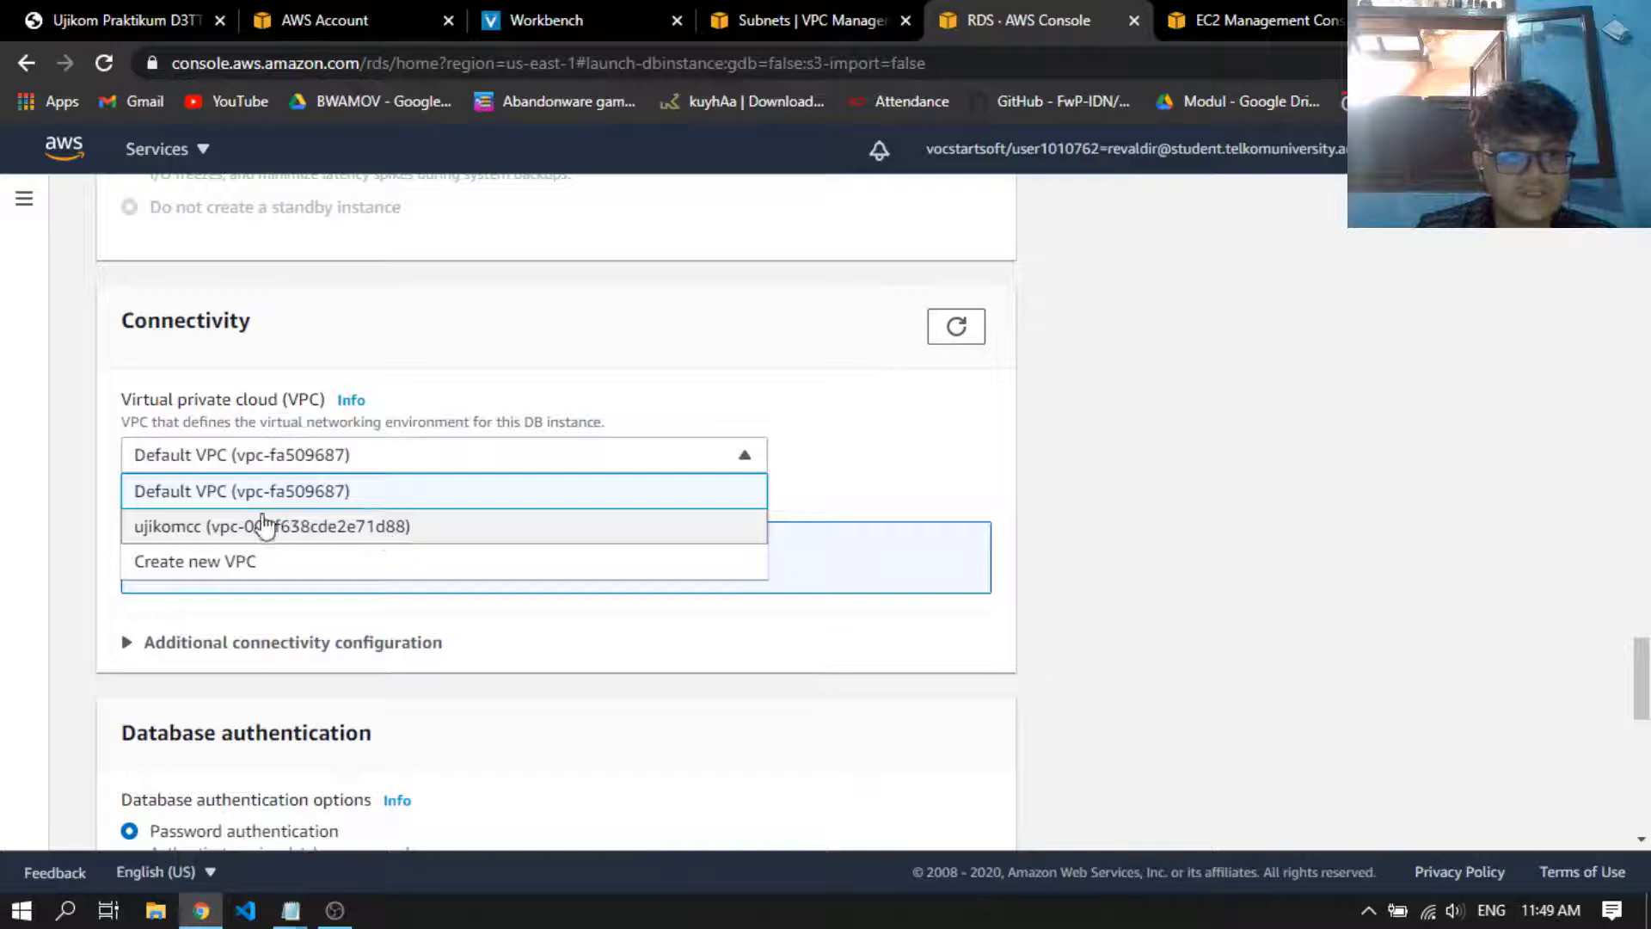
click(318, 526)
scroll(605, 303, down, 1)
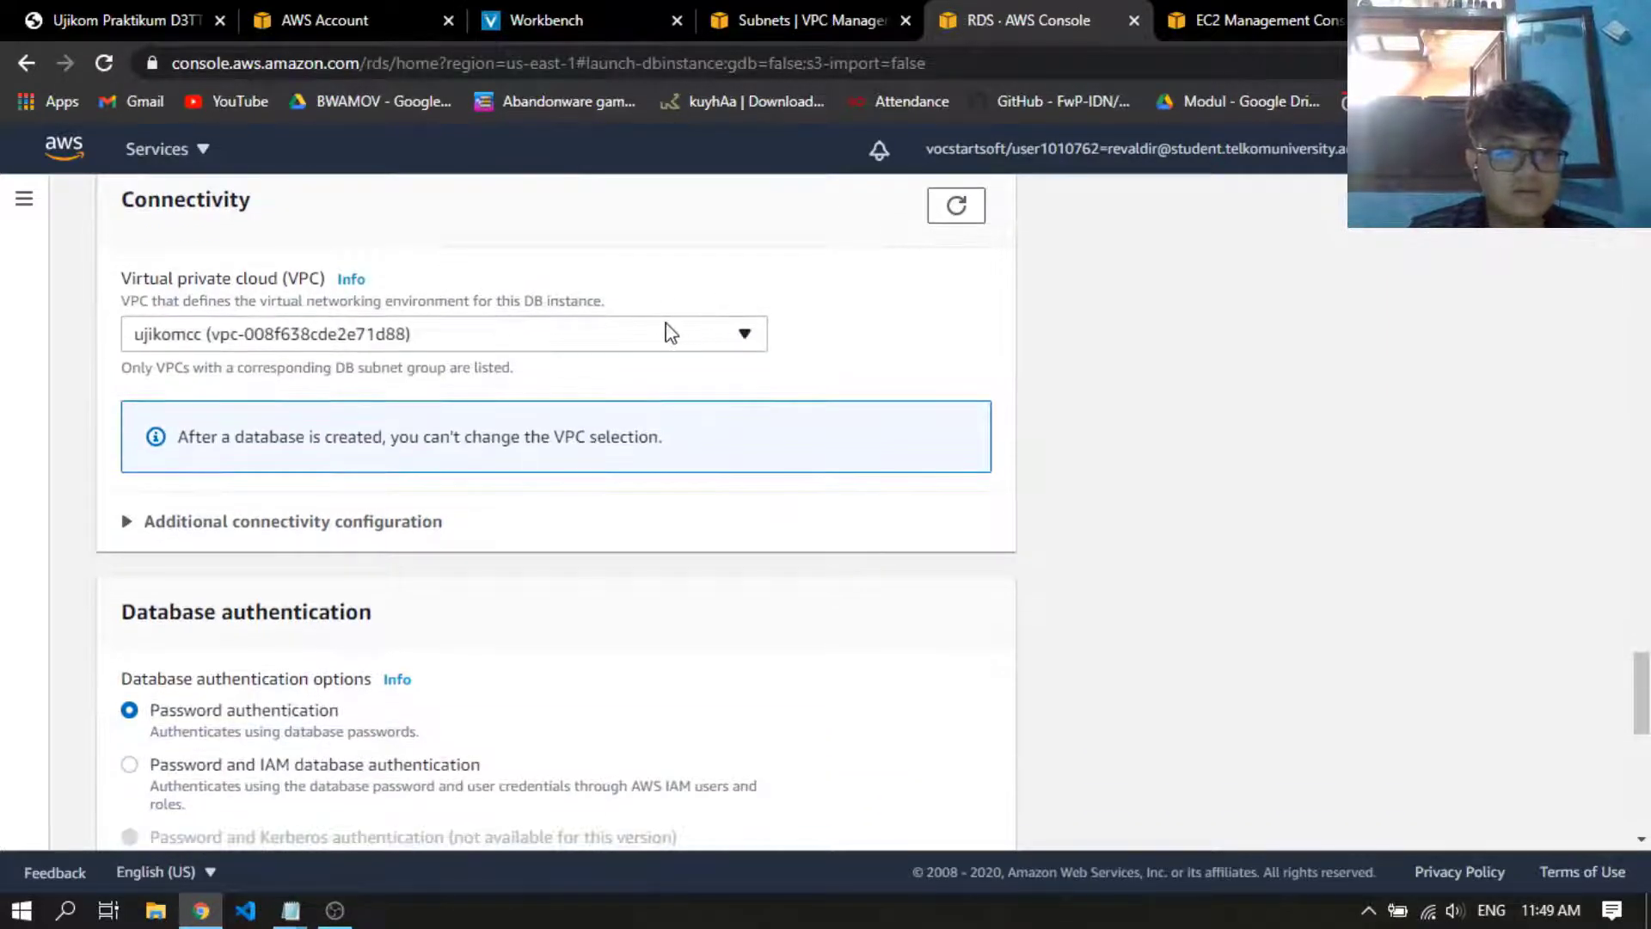
scroll(670, 332, down, 5)
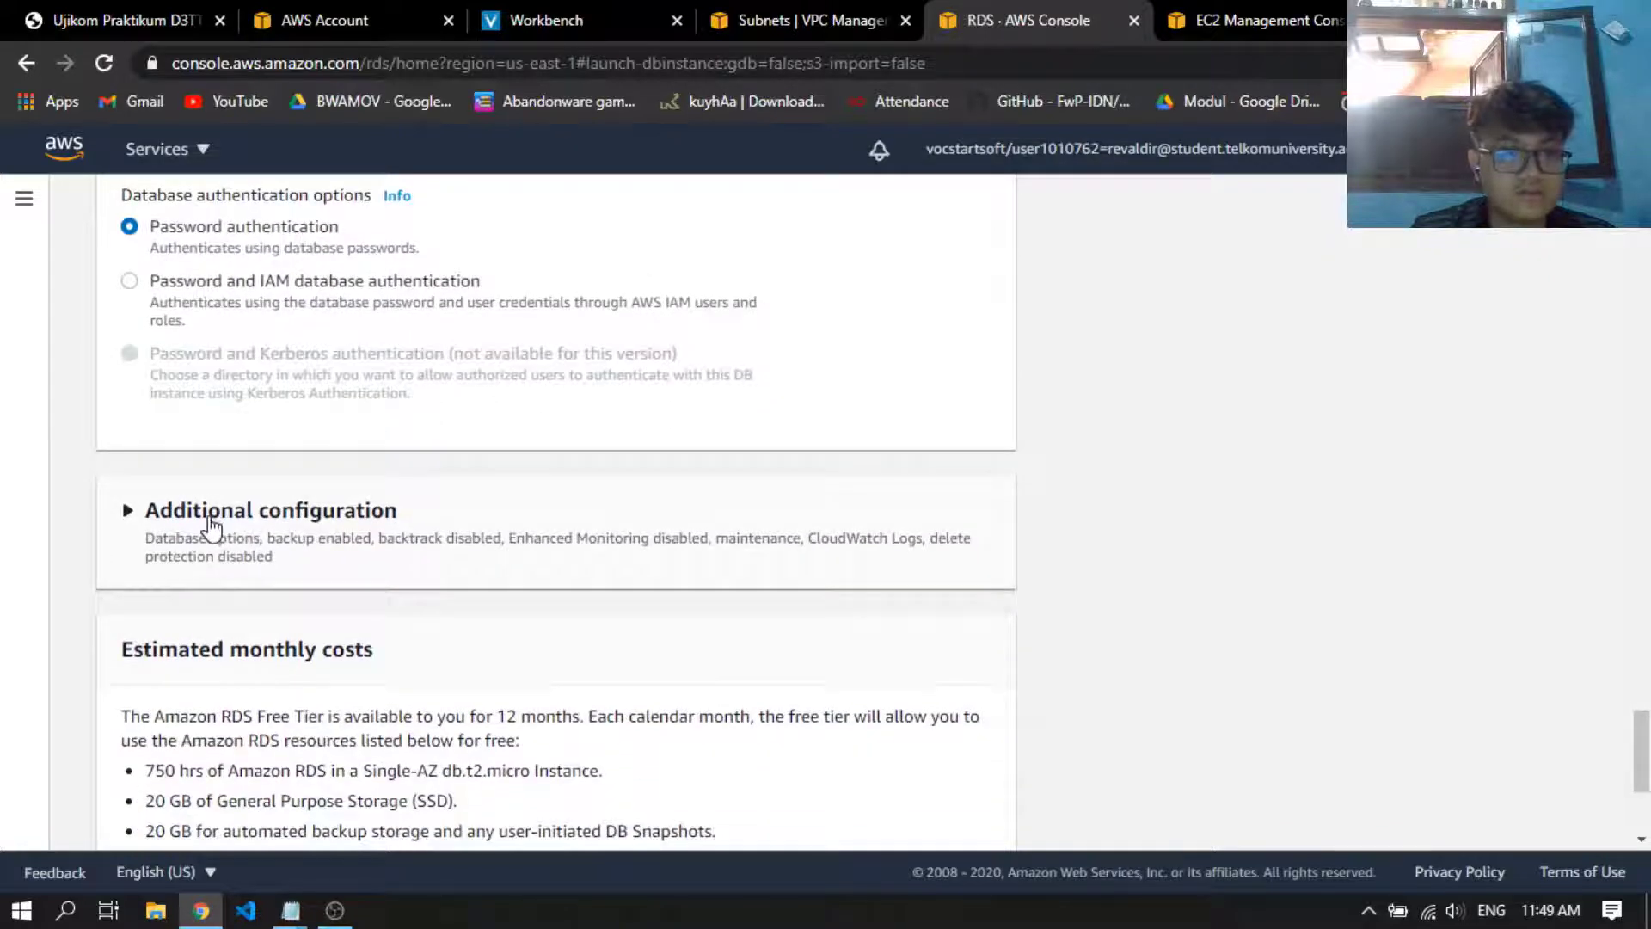
Expand the database's additional configuration and set the initial database name to dbujikom
click(211, 516)
scroll(481, 559, down, 1)
click(422, 584)
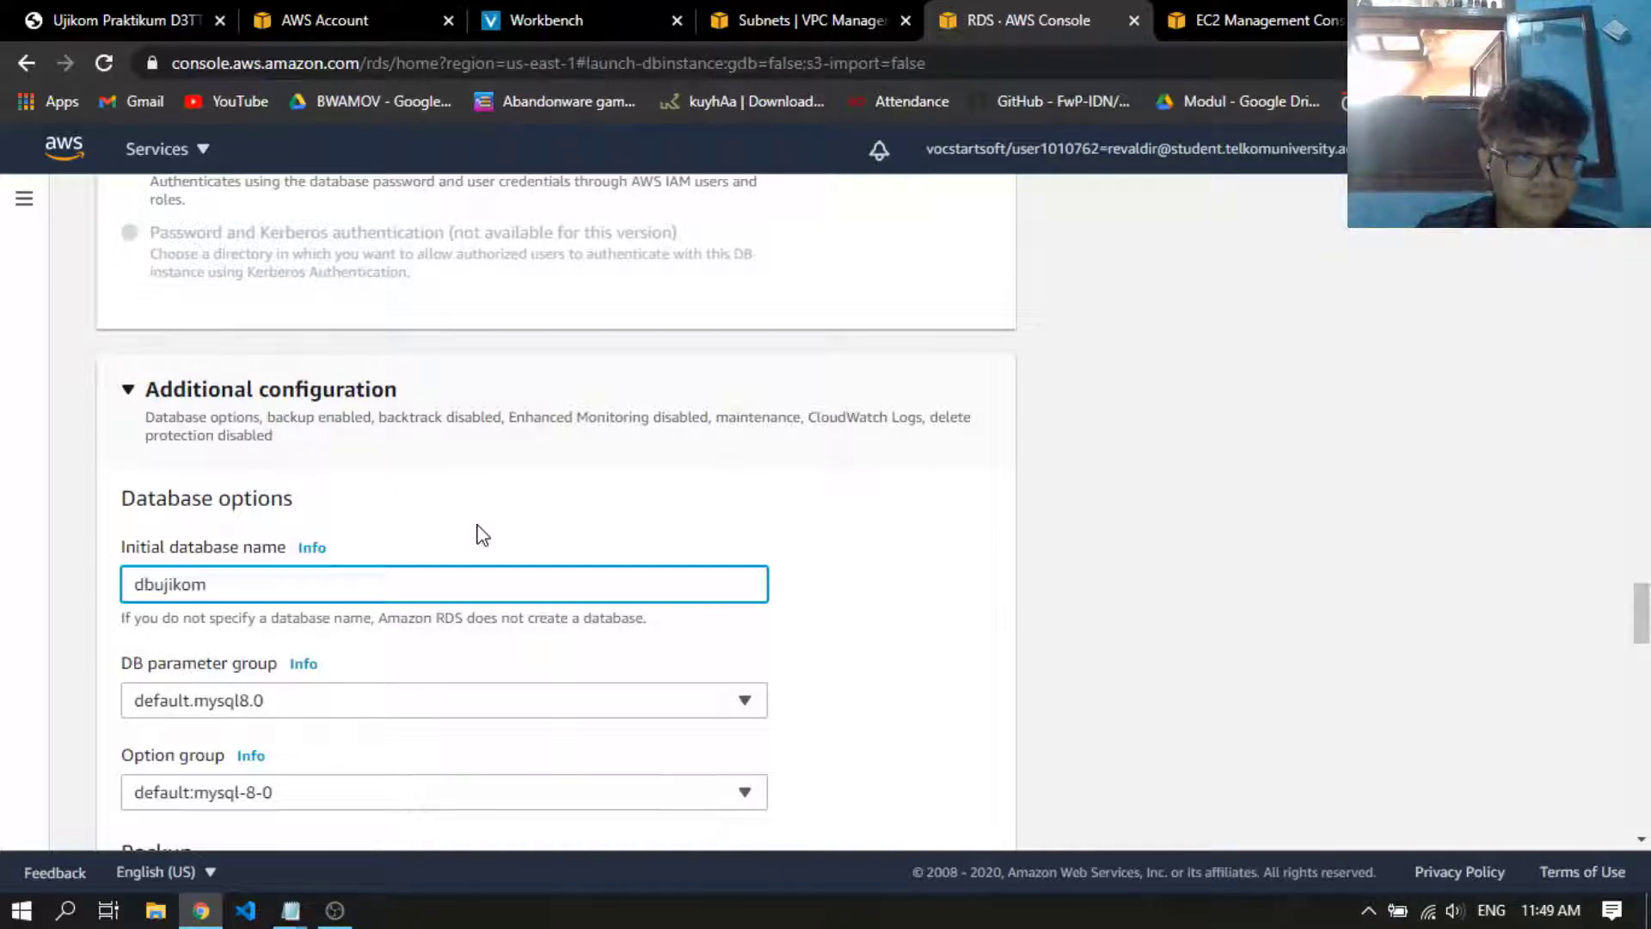
Copy the initial database name dbujikom into the DB name line of the Notepad guidance notes and return to the RDS form
key(ctrl+a)
key(ctrl+c)
click(497, 541)
scroll(602, 533, down, 2)
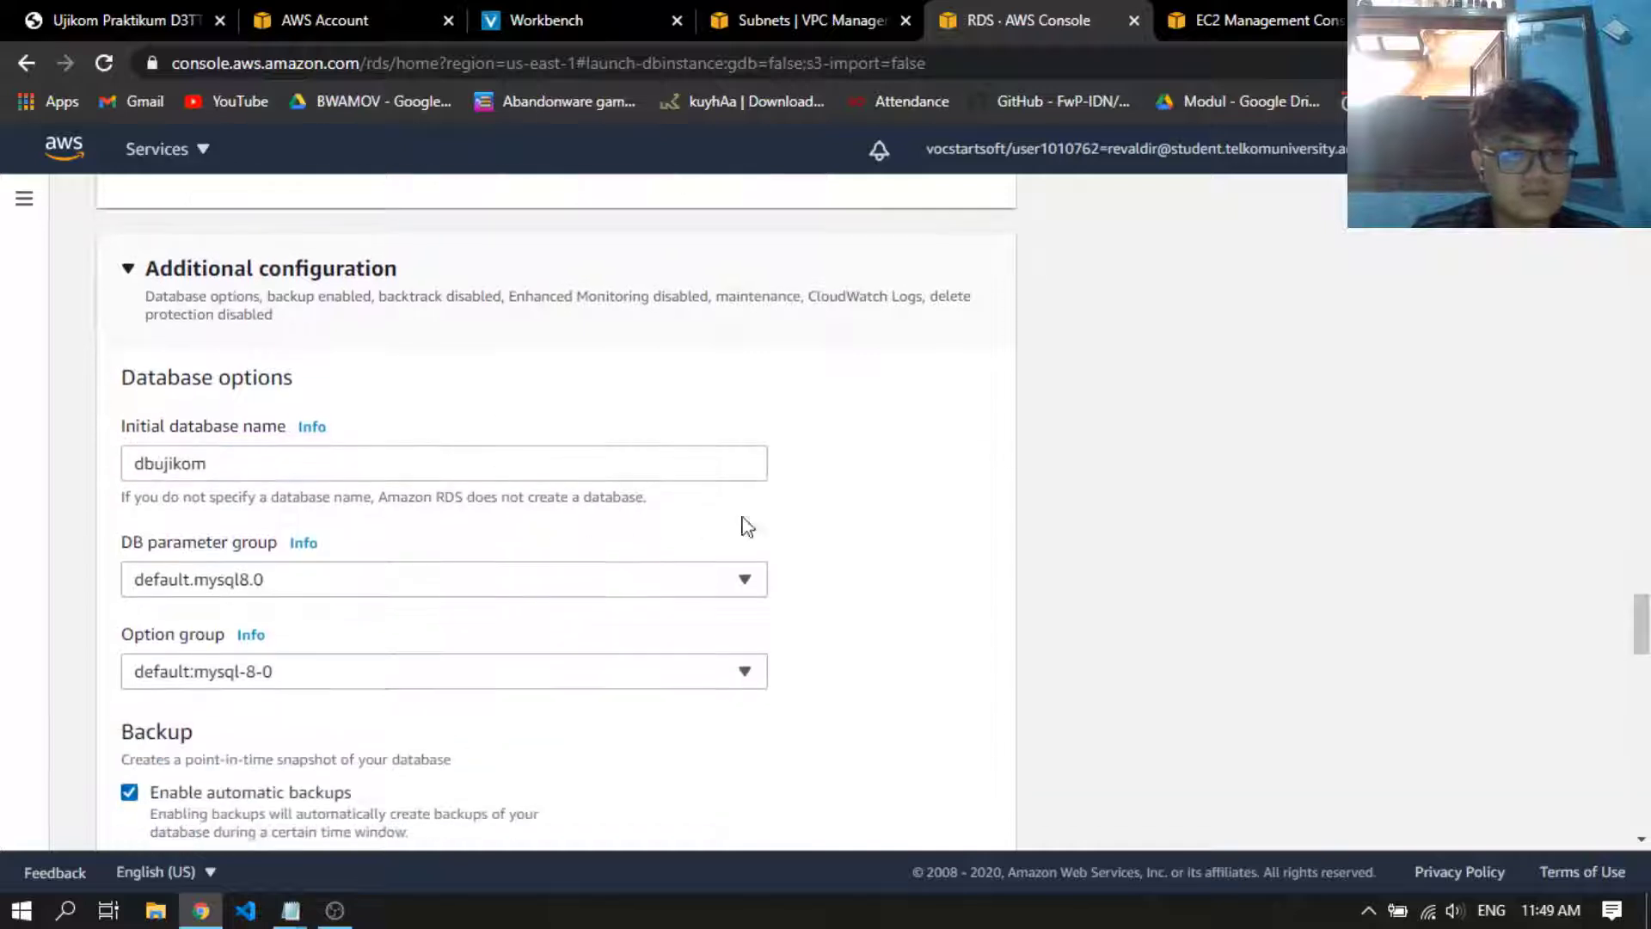
key(alt+Tab)
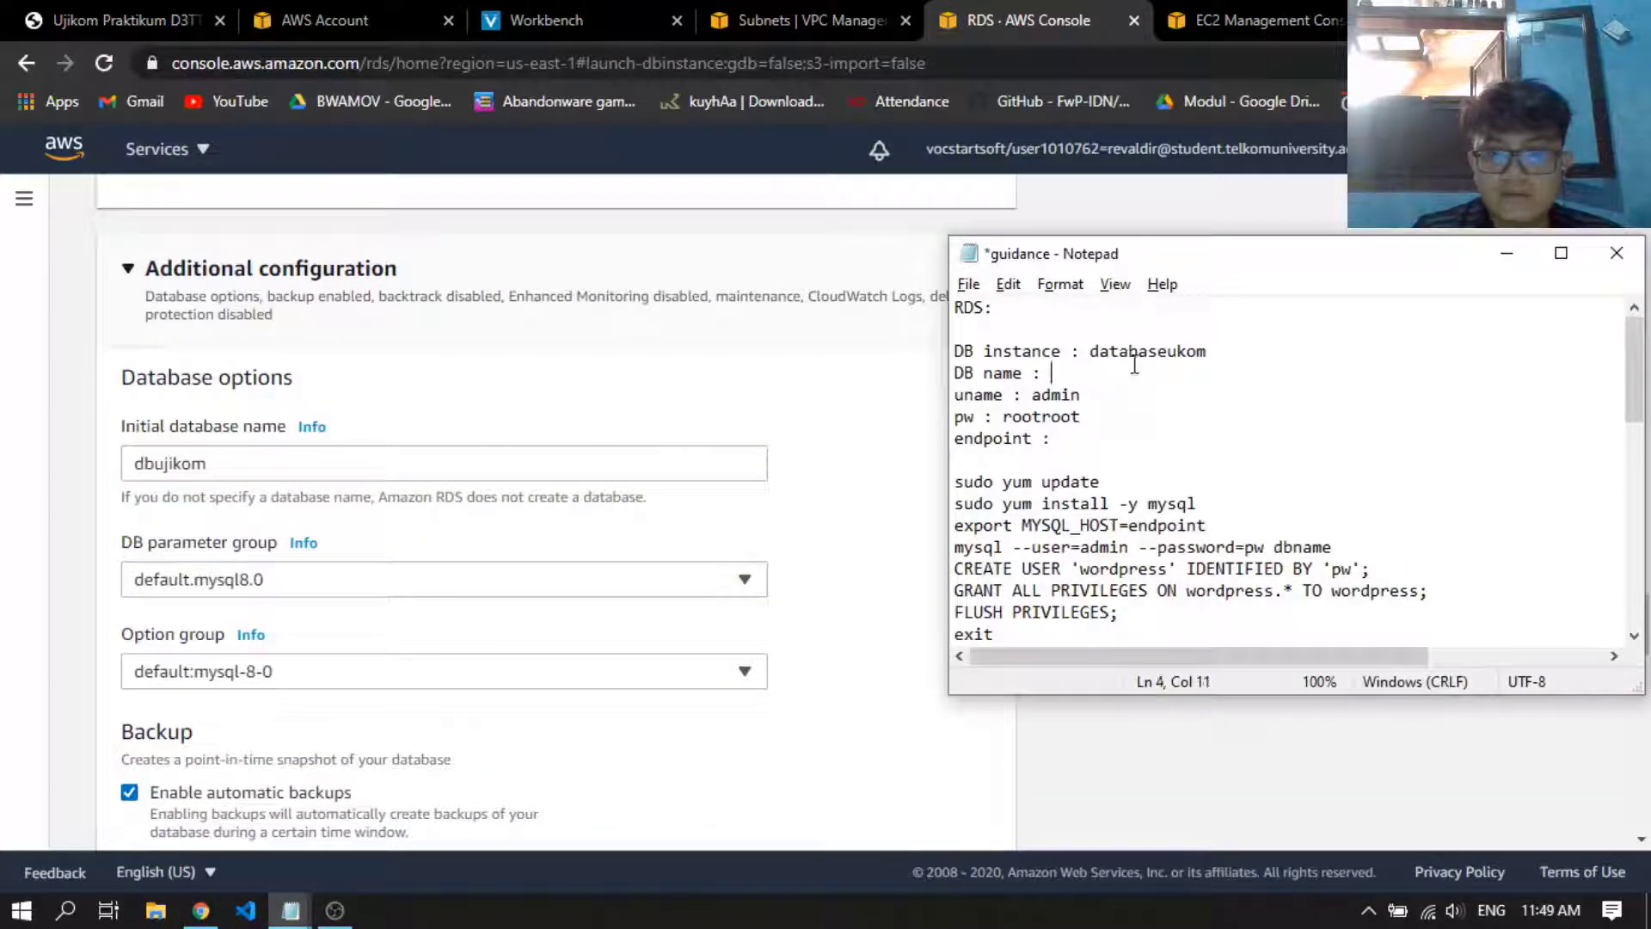
key(ctrl+v)
key(alt+Tab)
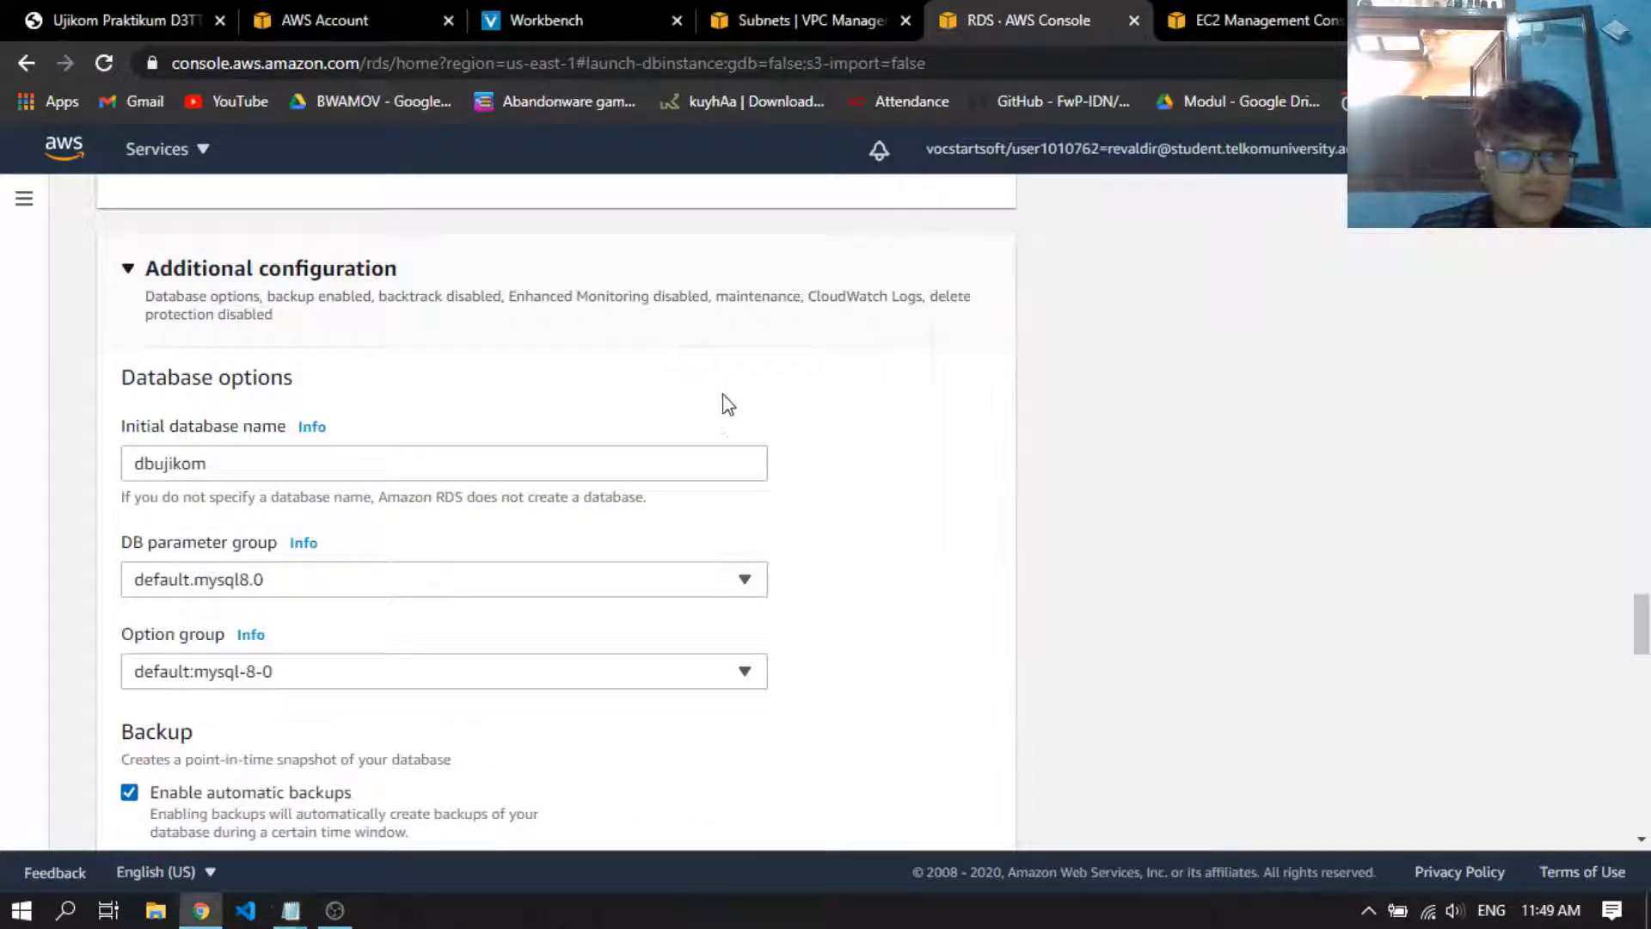
Keep the default backup, monitoring and maintenance options and create the database databaseukom
scroll(711, 416, down, 15)
scroll(842, 539, down, 5)
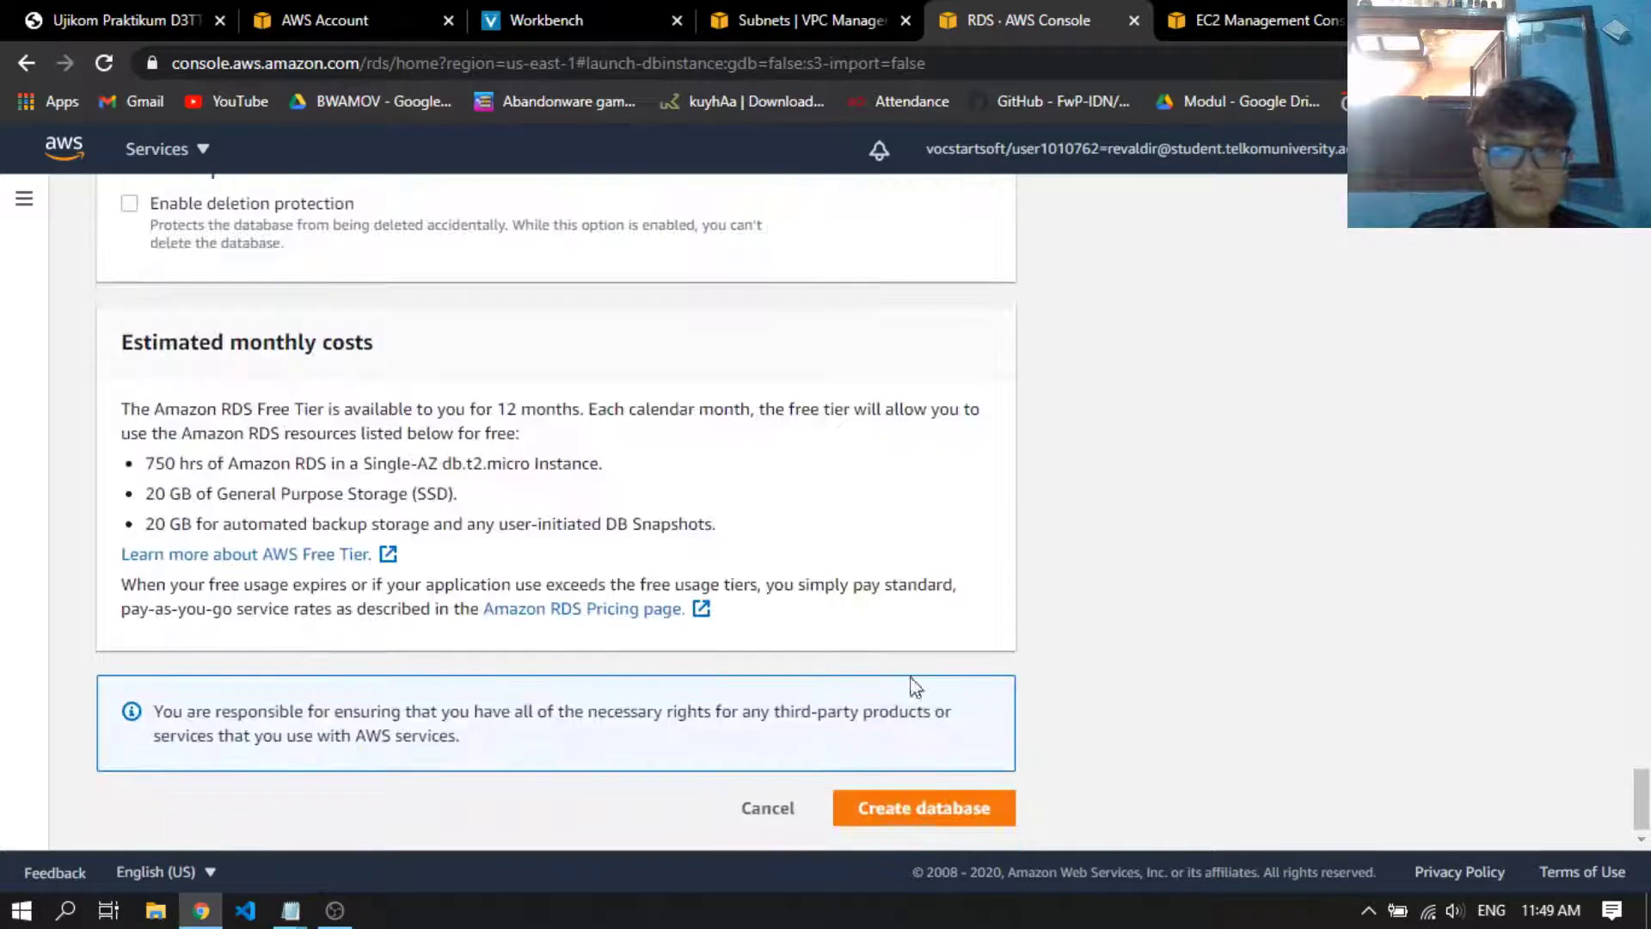
click(911, 807)
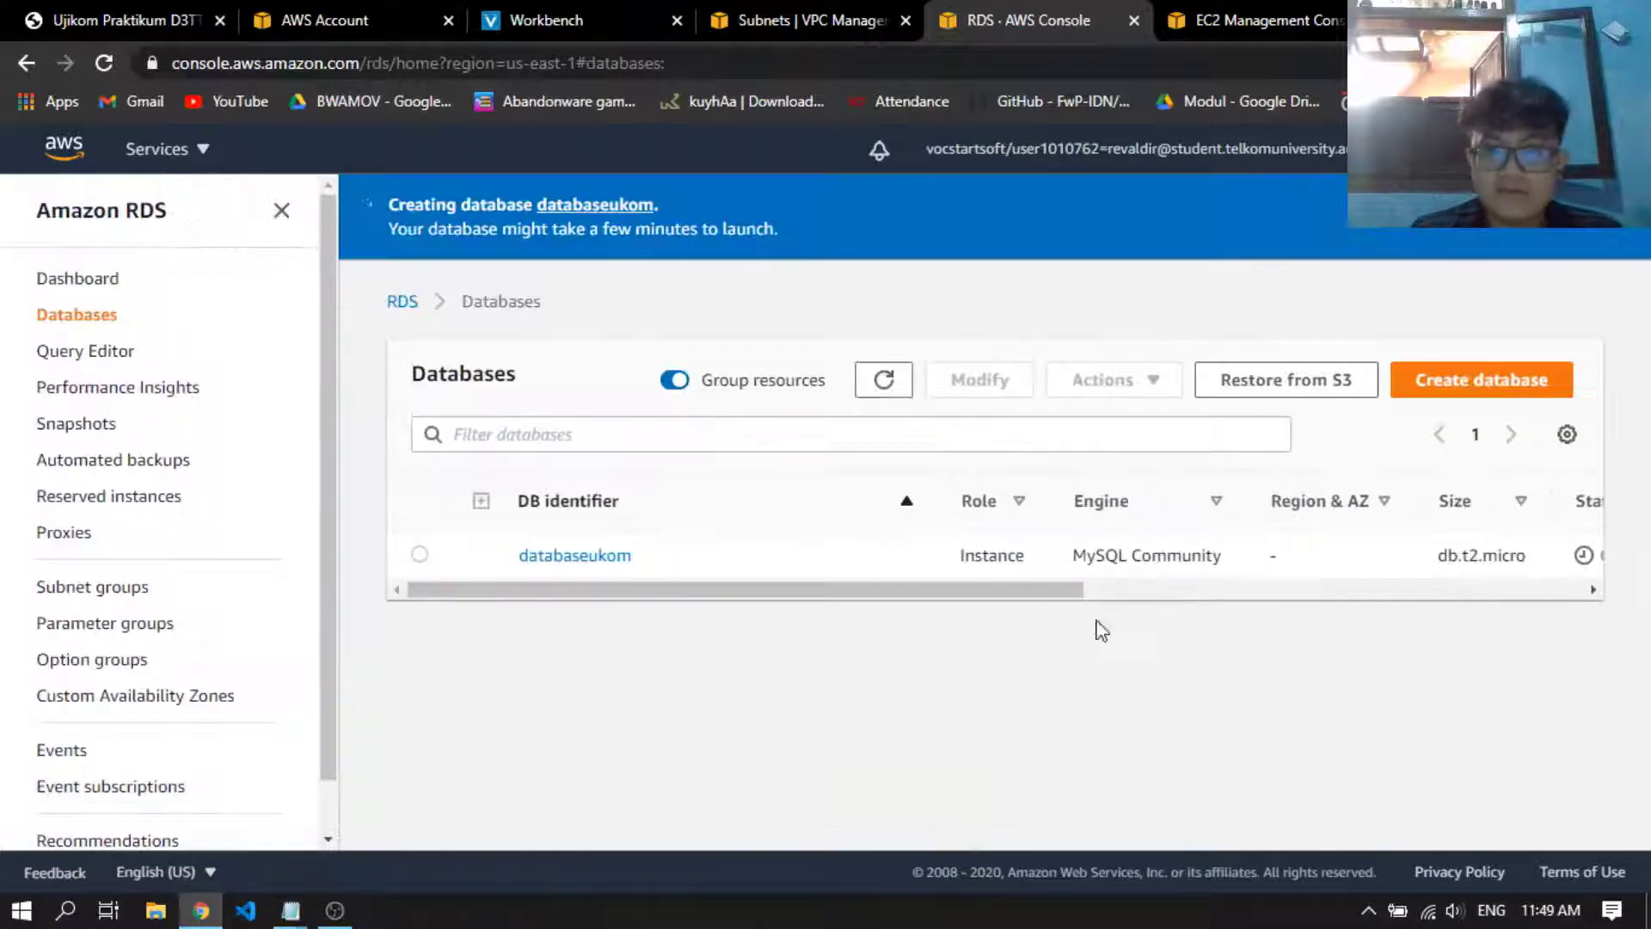
drag(1023, 590, 940, 585)
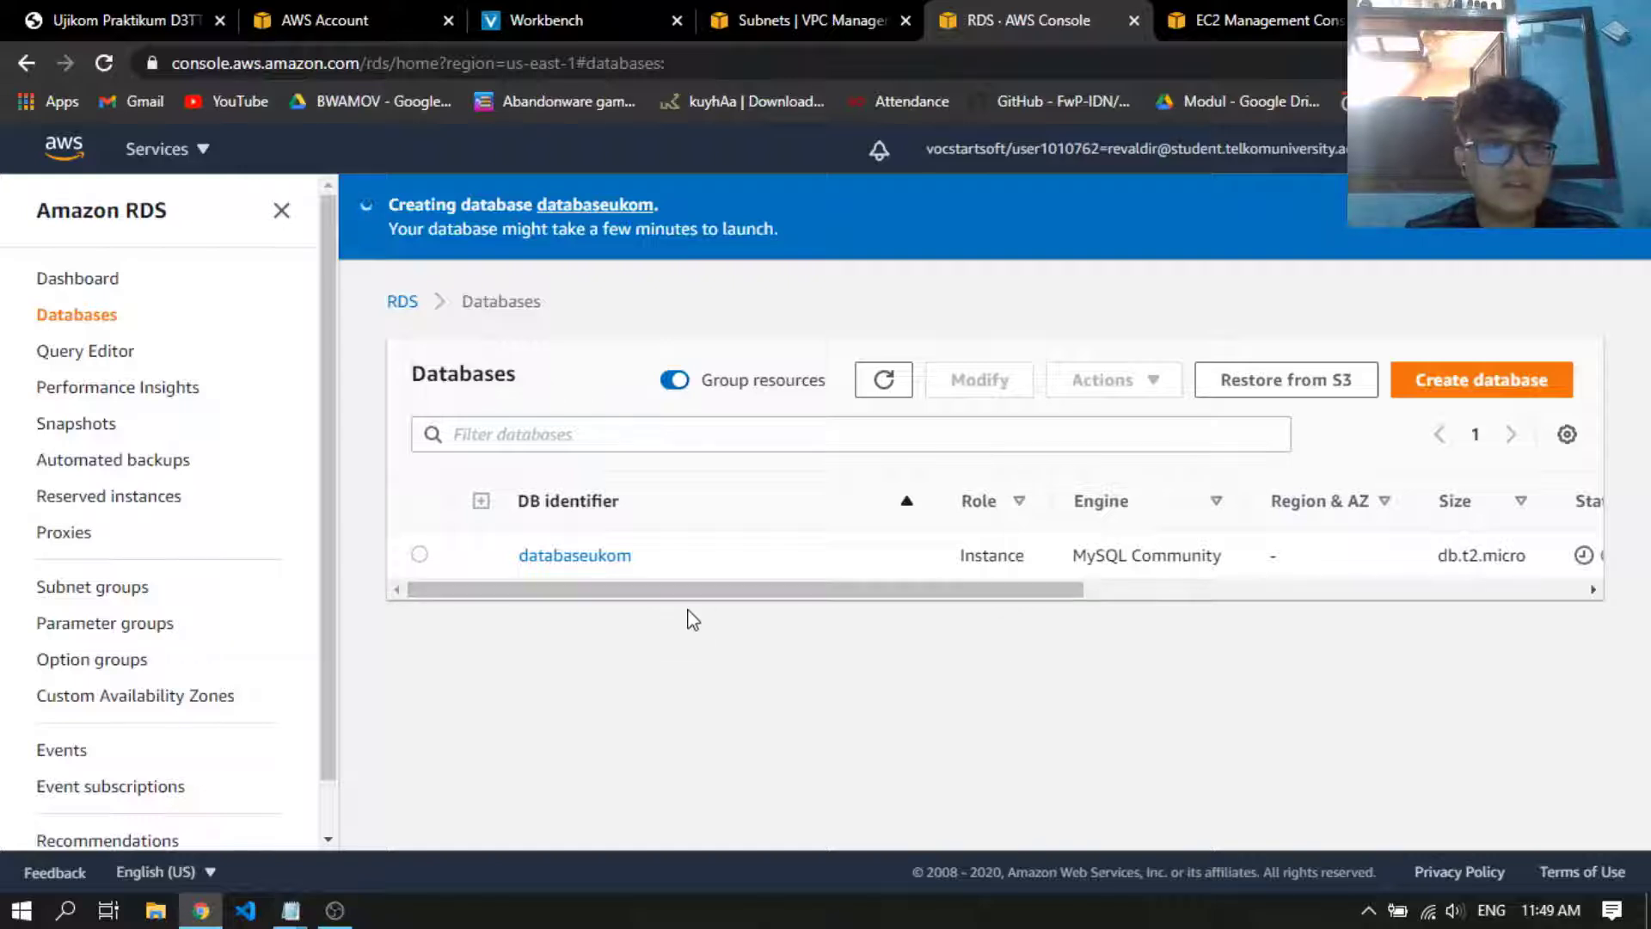
Open the S3 and IAM consoles in new browser tabs from the EC2 console and switch to S3
click(1210, 19)
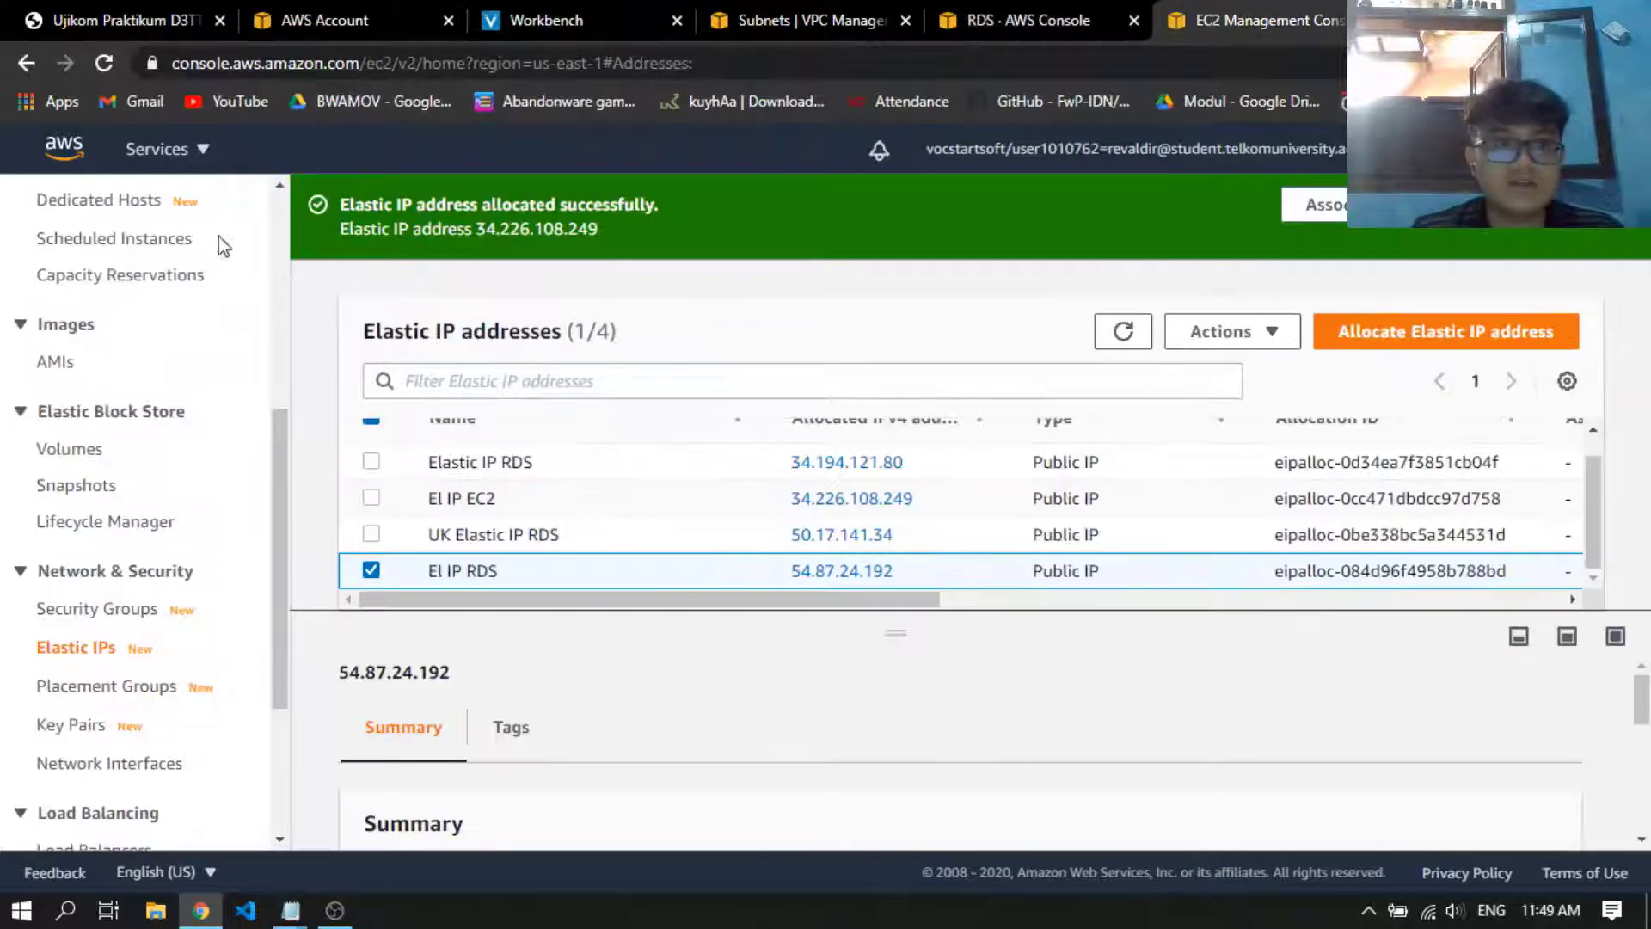
click(193, 155)
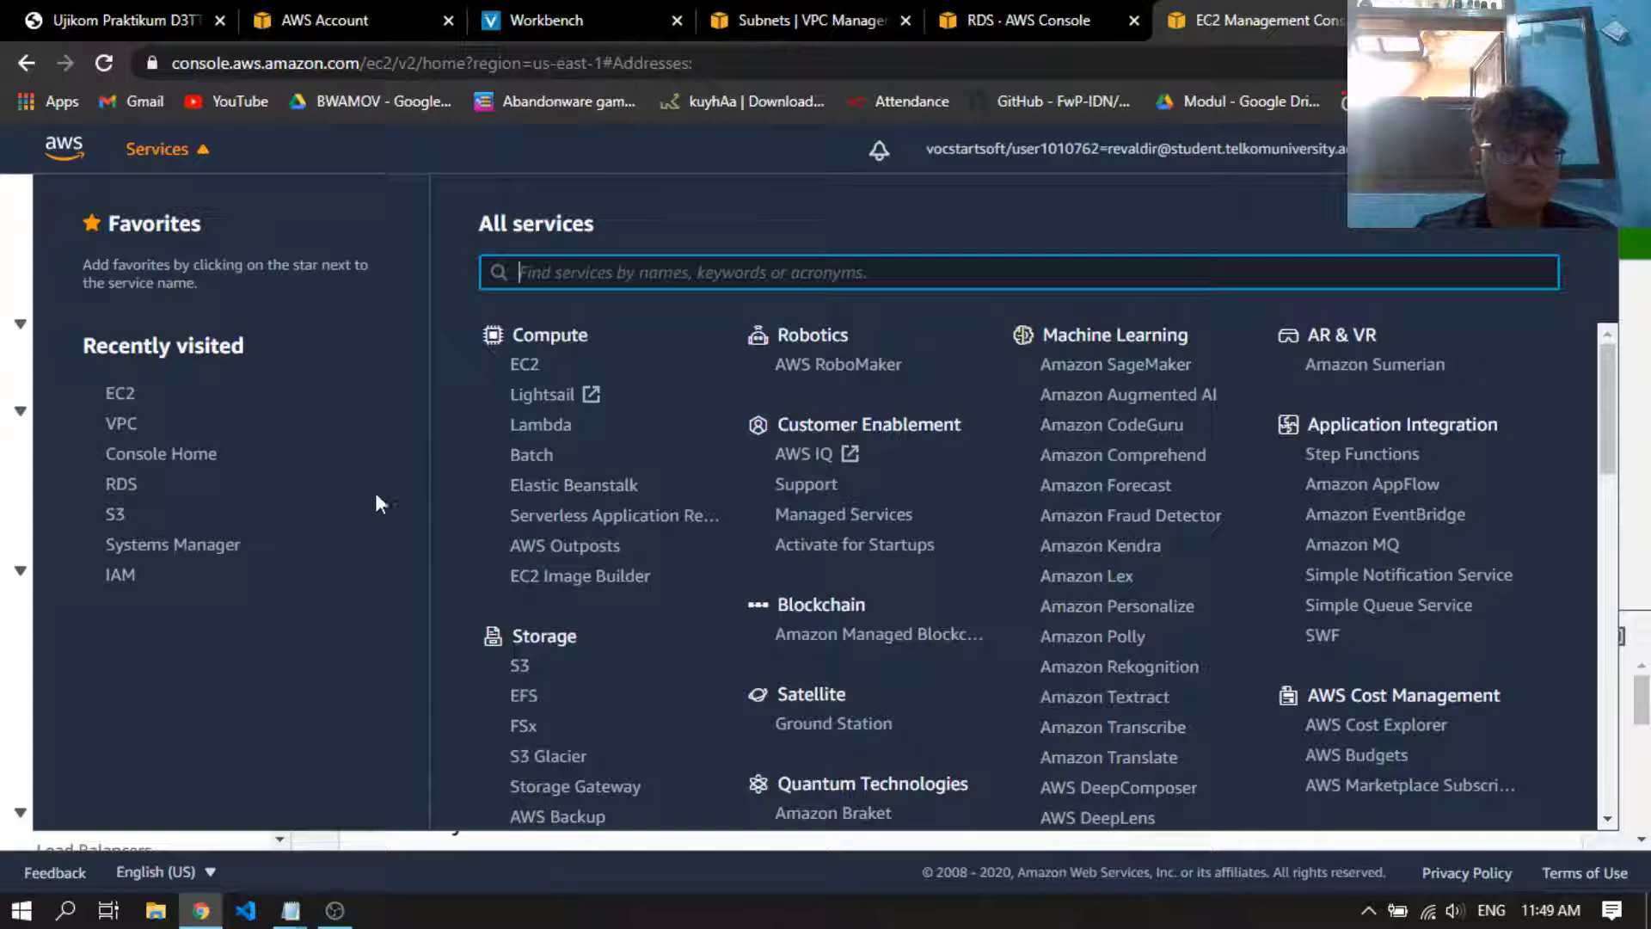
middle_click(125, 516)
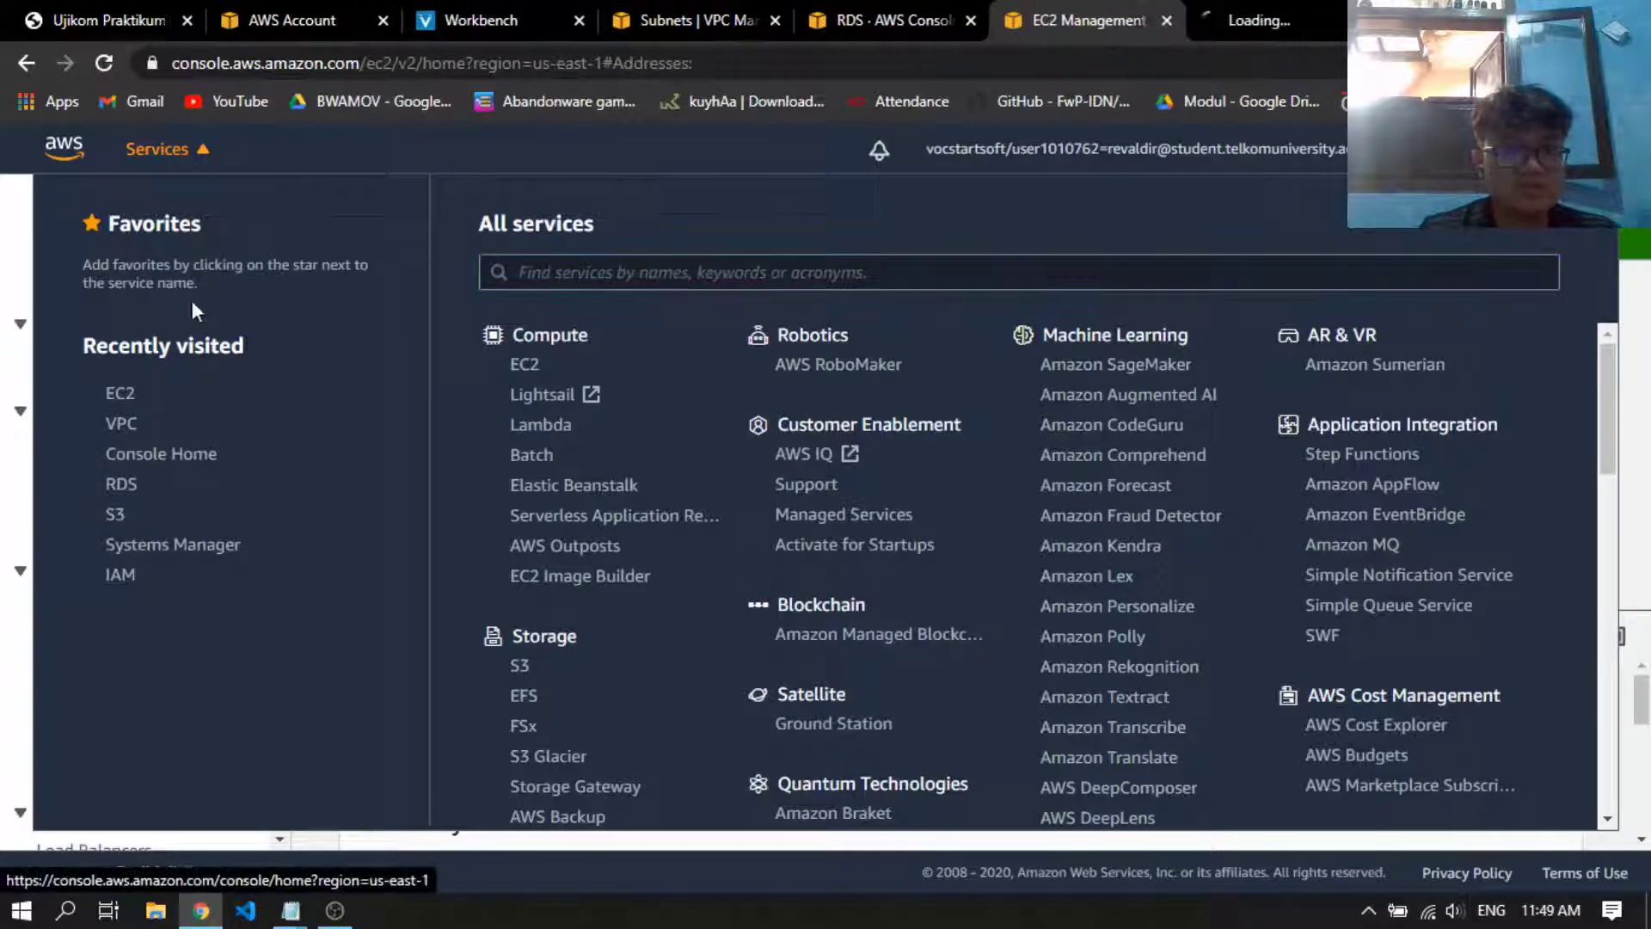
middle_click(121, 575)
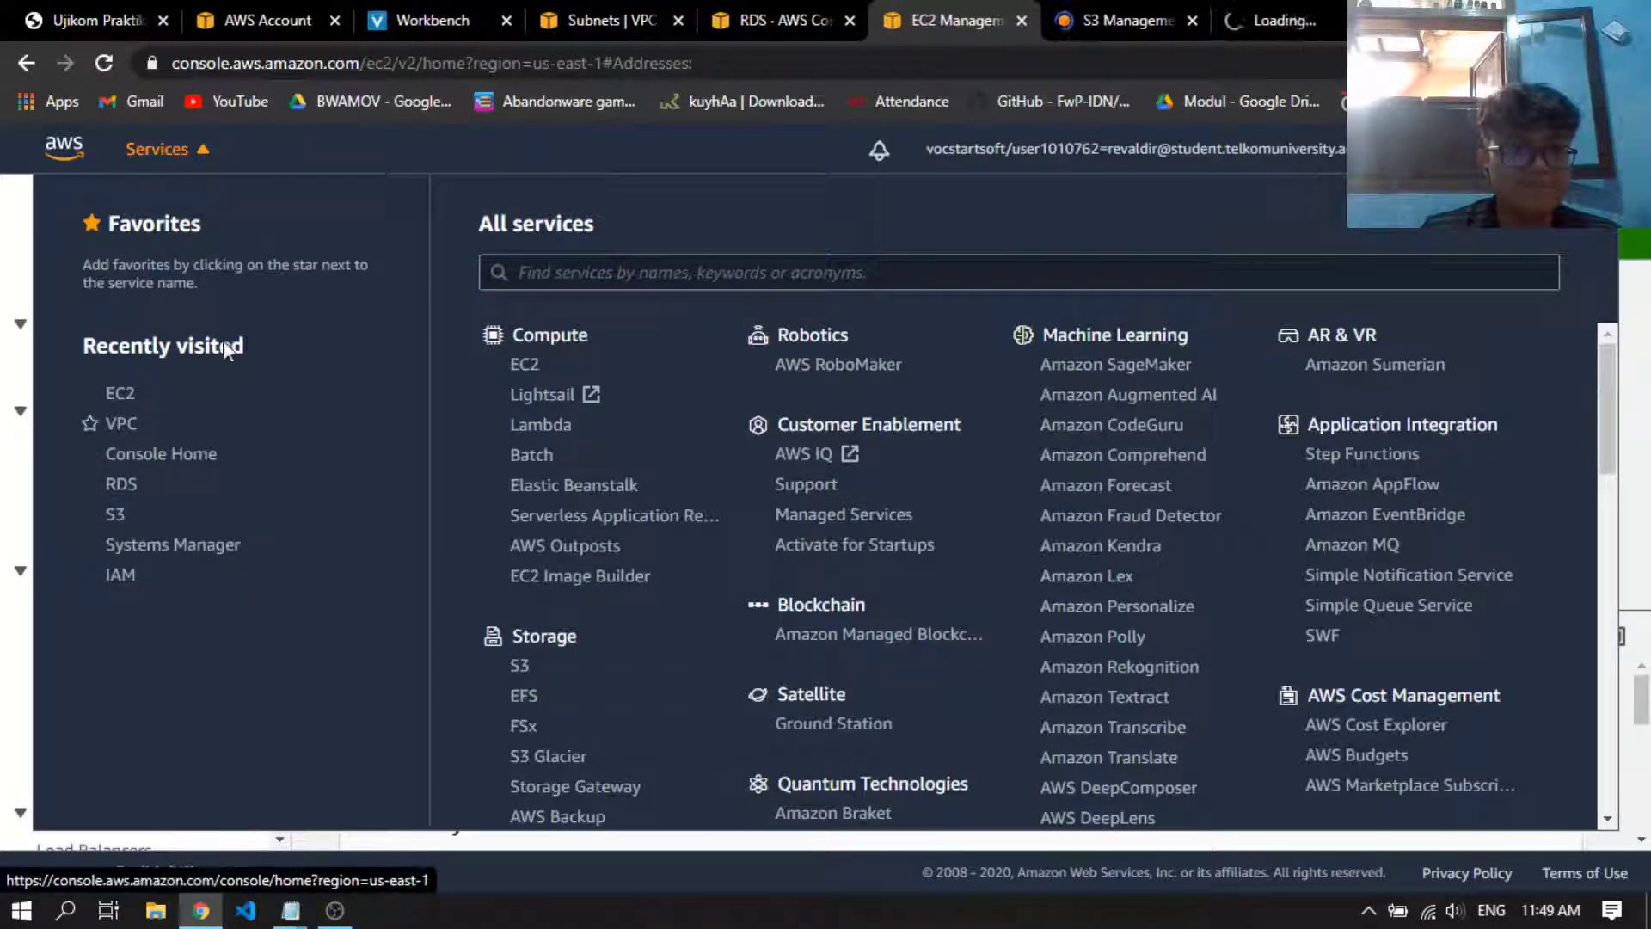
click(195, 155)
click(1097, 17)
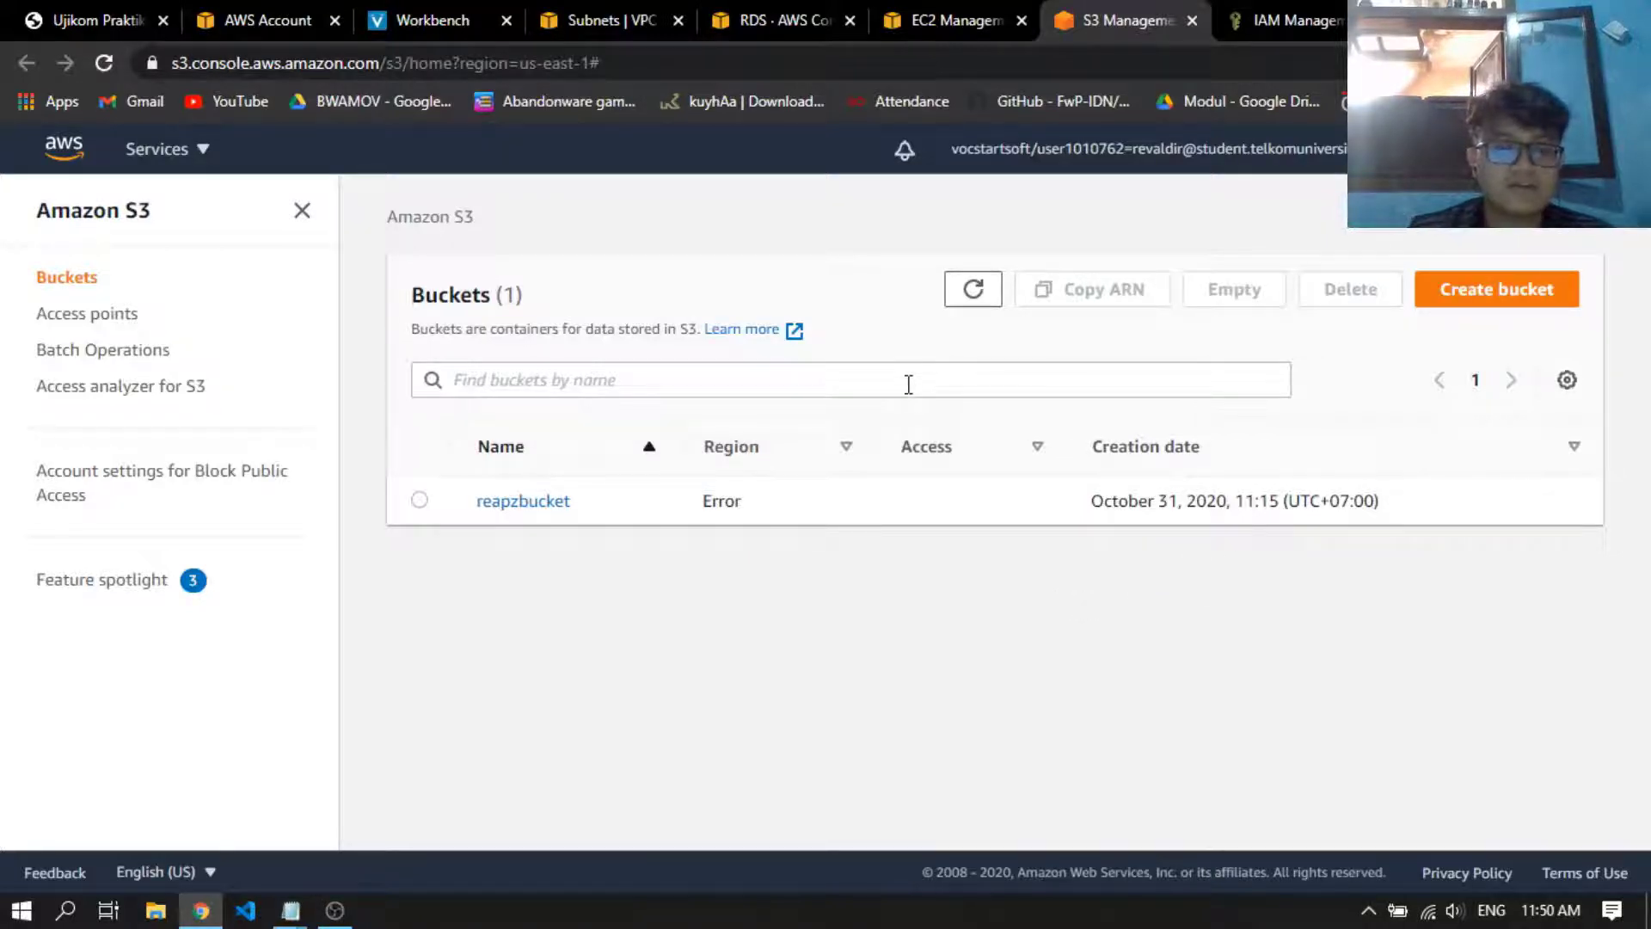
Start a new S3 bucket and name it bucketujikom
drag(407, 299, 551, 299)
click(559, 299)
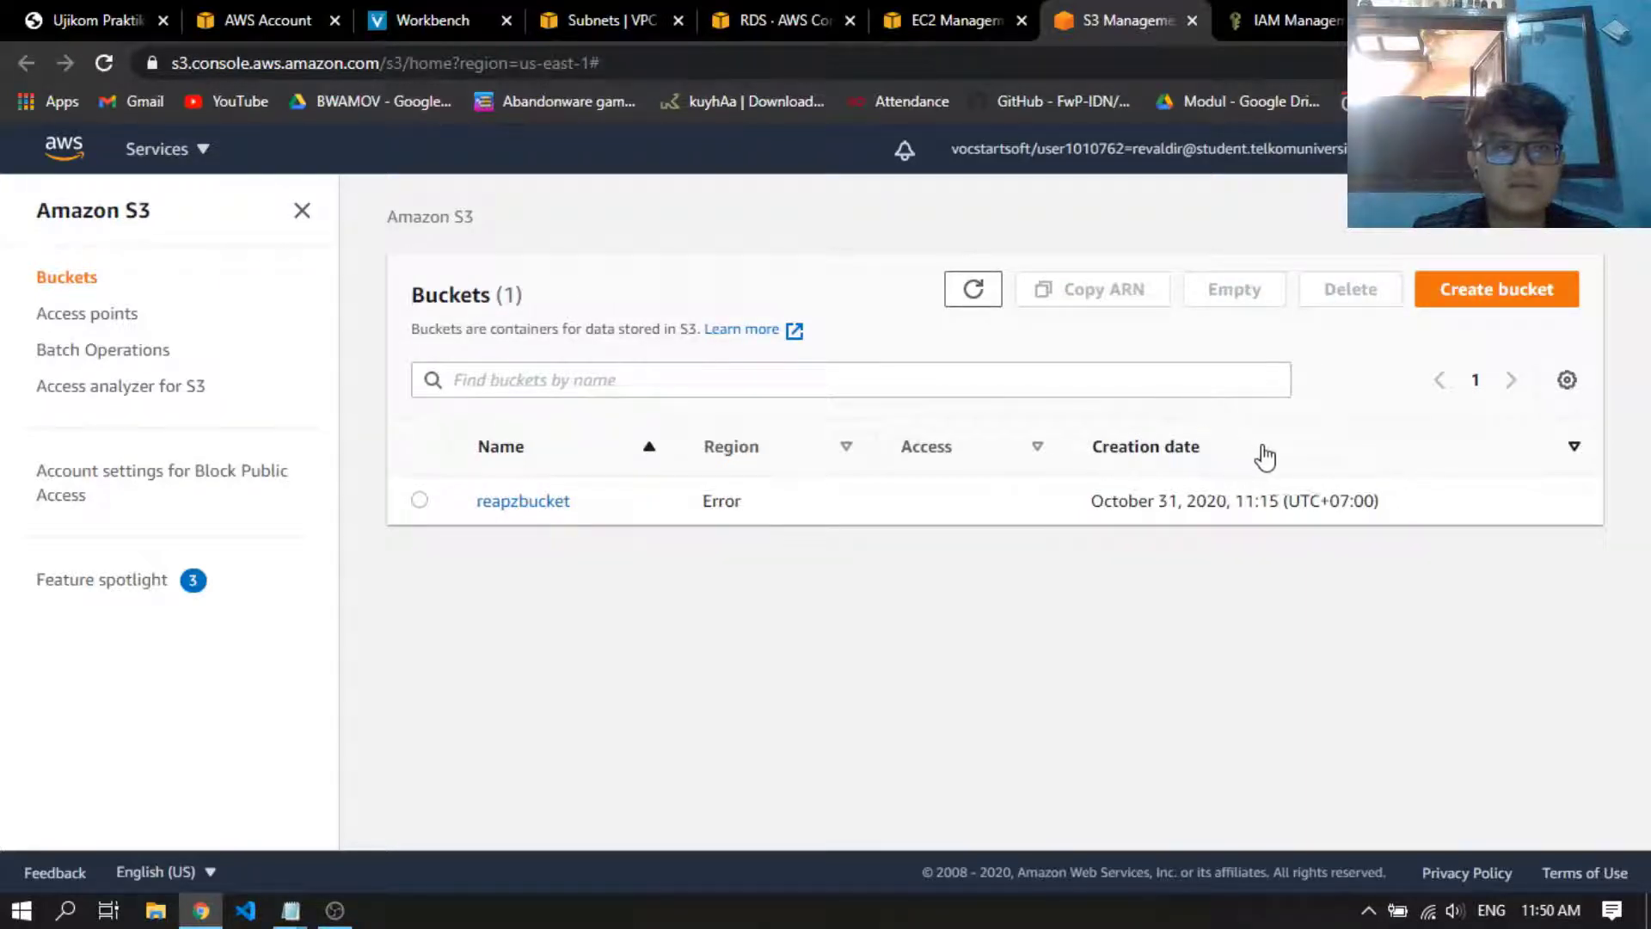
click(1500, 293)
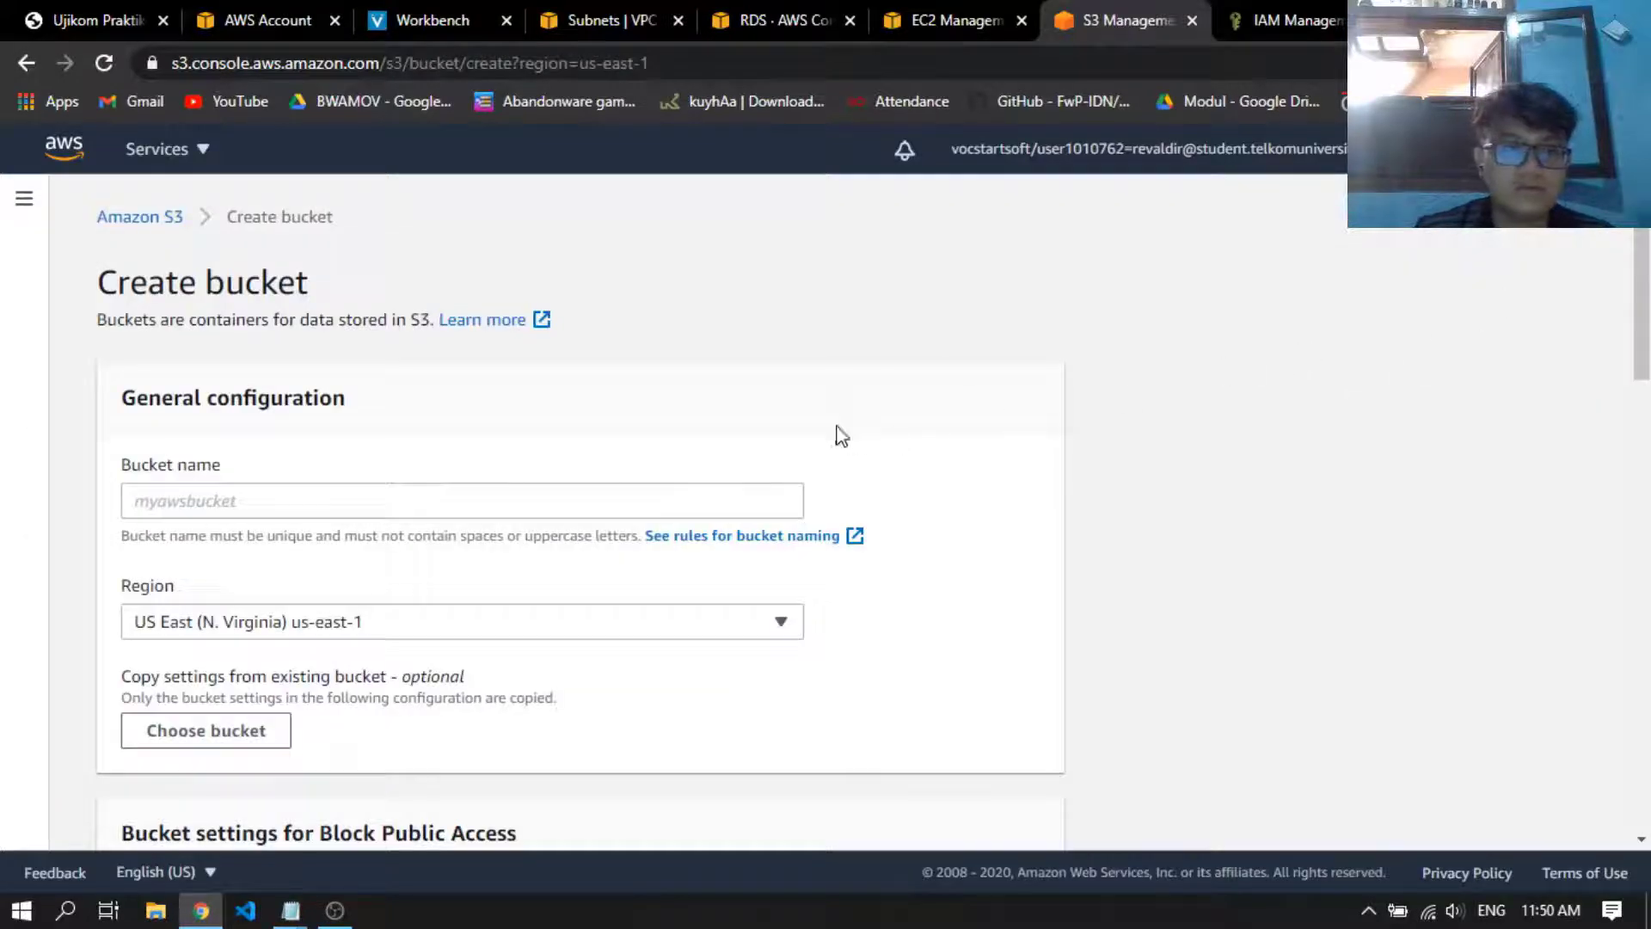
click(706, 490)
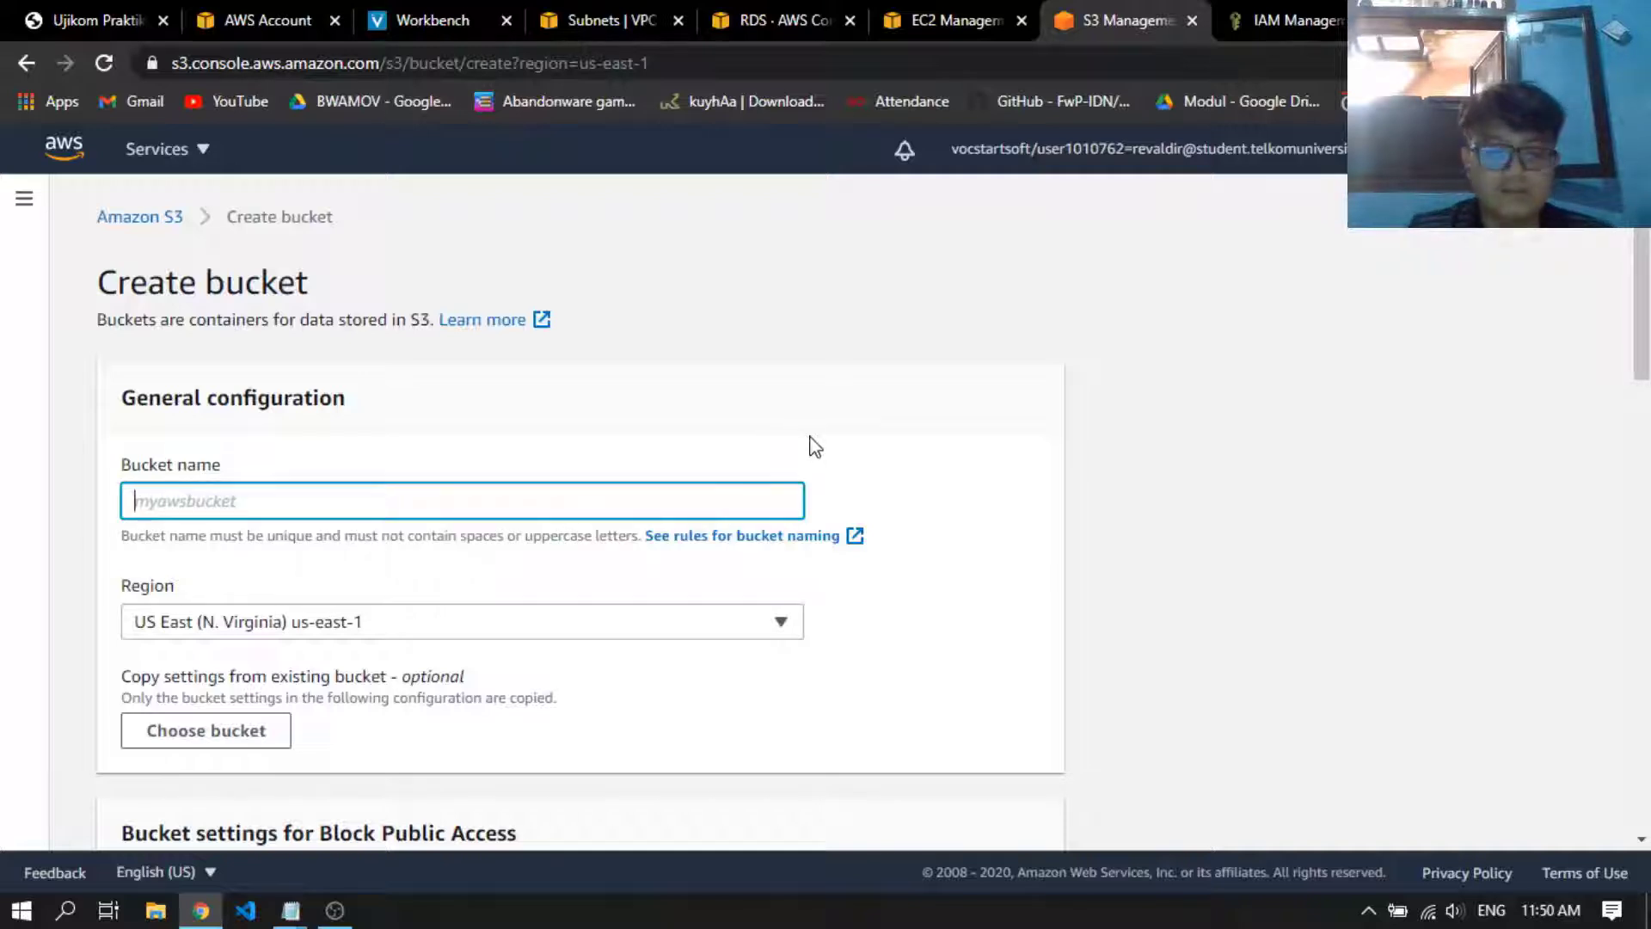
text(ujiko)
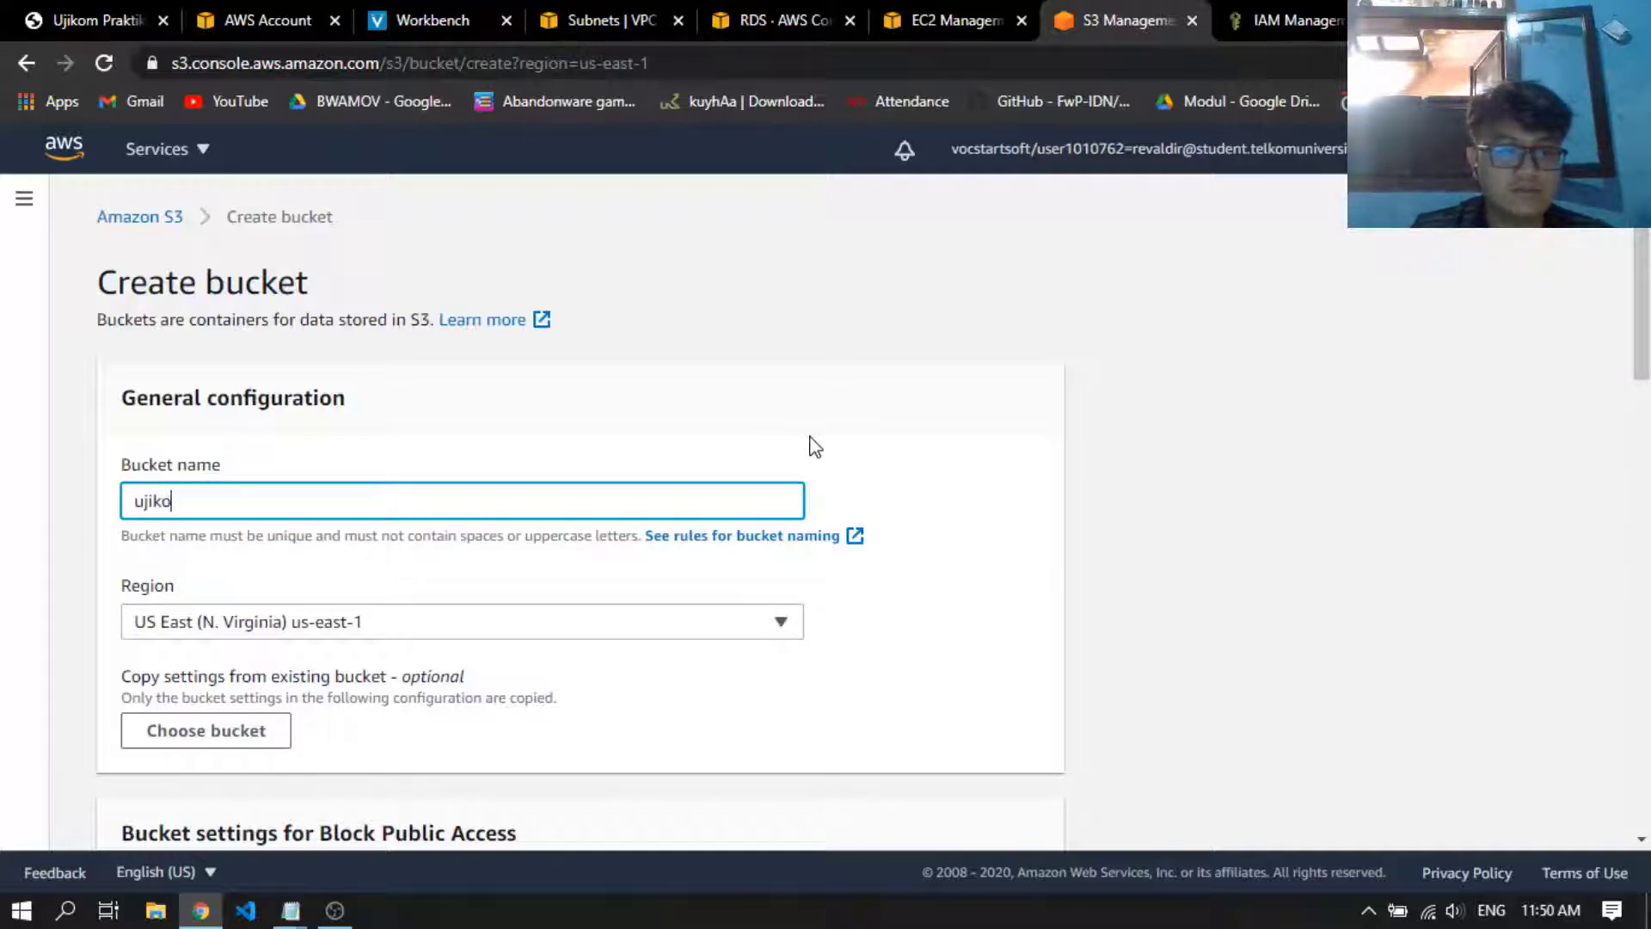
text(m)
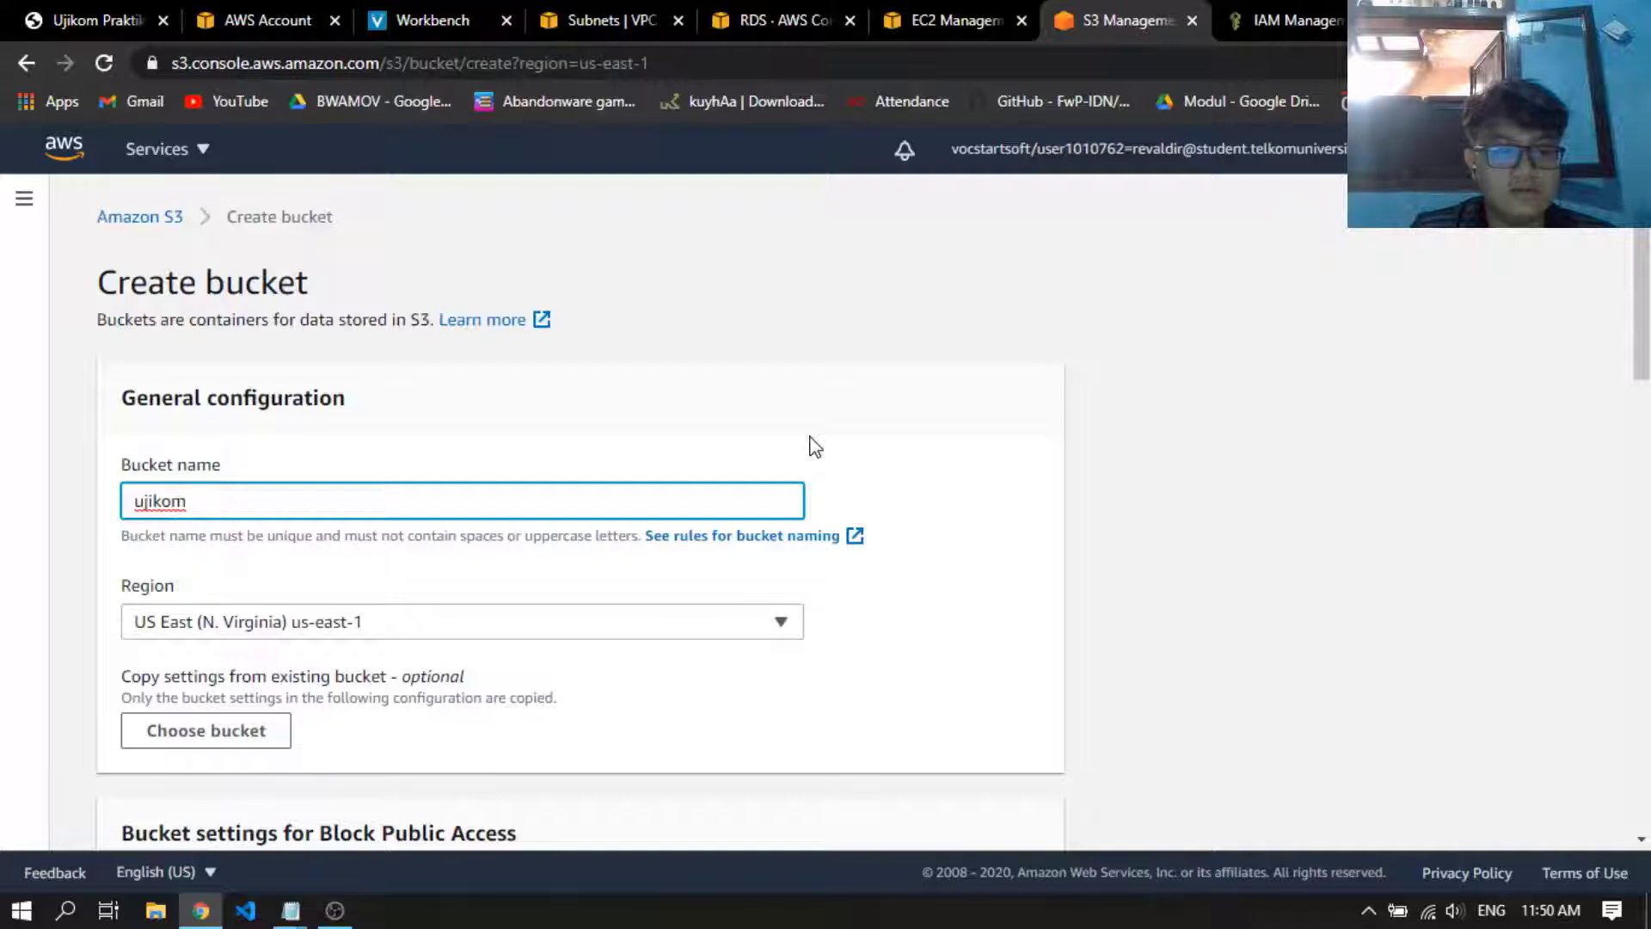
key(ctrl+a)
text(bucketujikom)
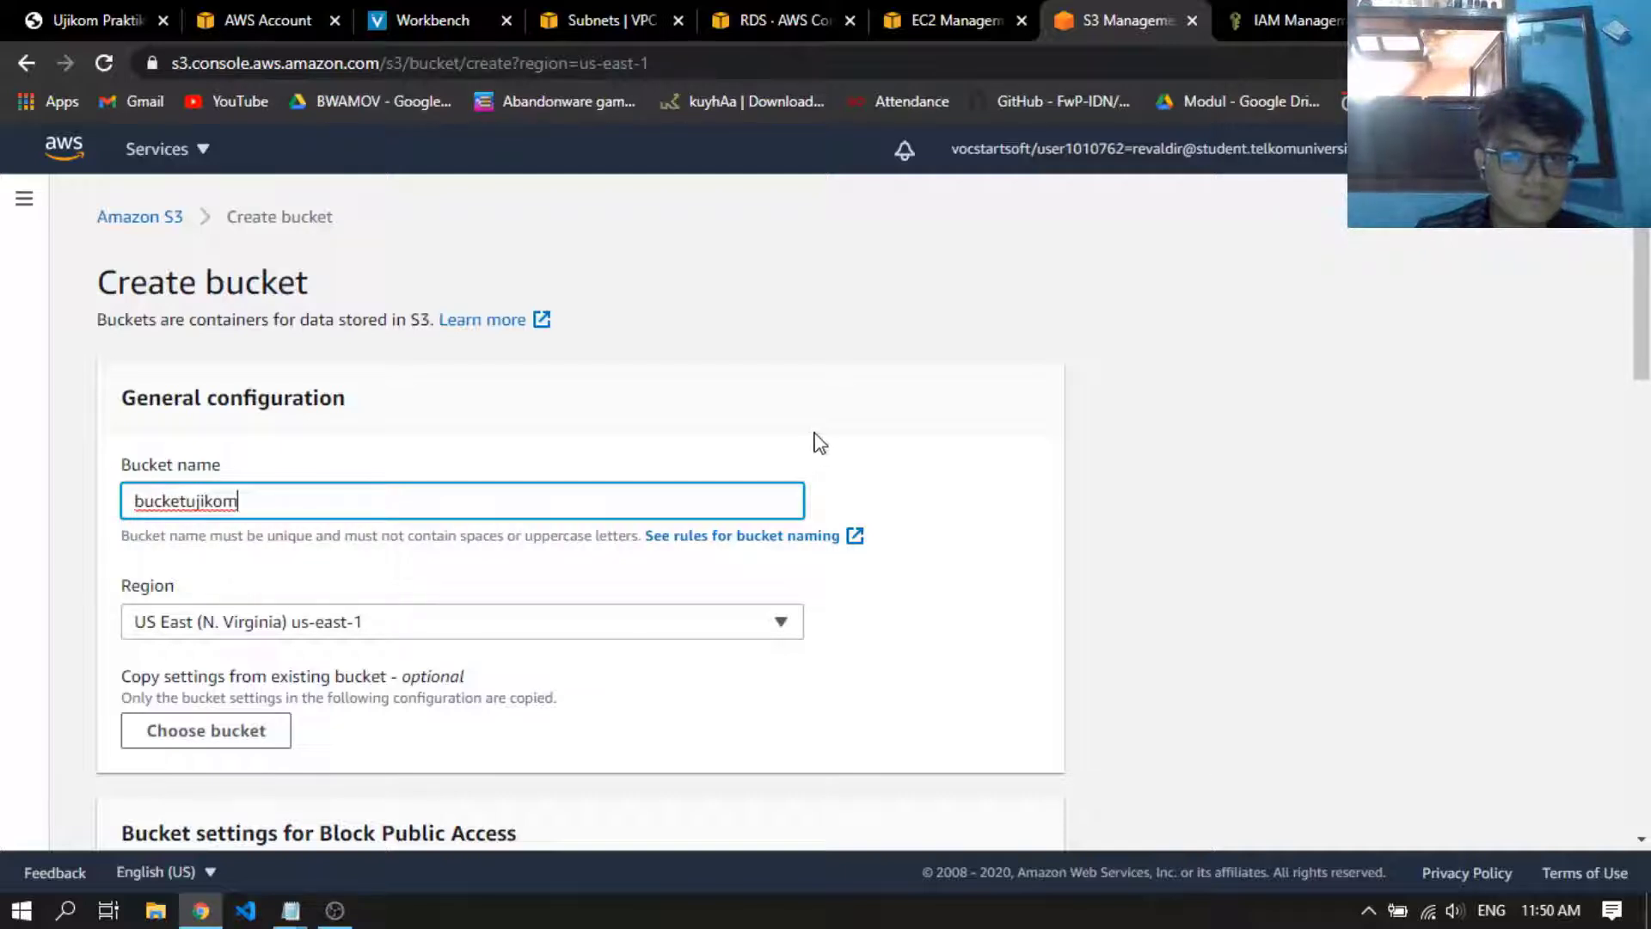
Turn off Block all public access for the bucket and acknowledge that its objects might become public
scroll(821, 443, down, 5)
scroll(734, 428, down, 5)
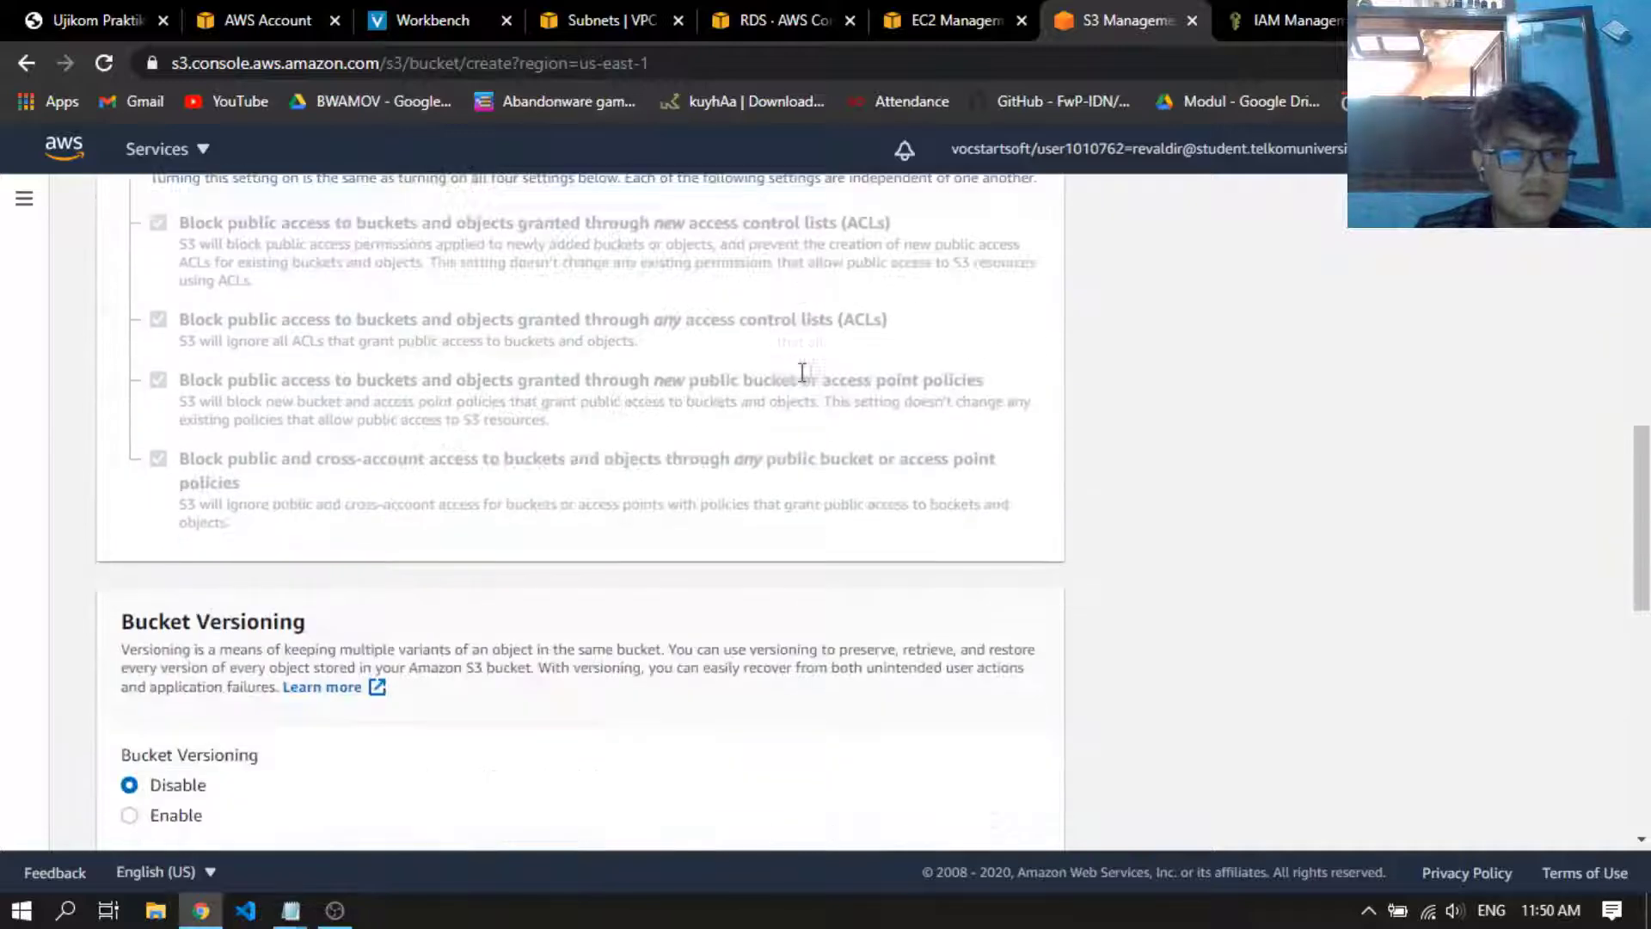
scroll(251, 428, up, 4)
scroll(266, 471, down, 1)
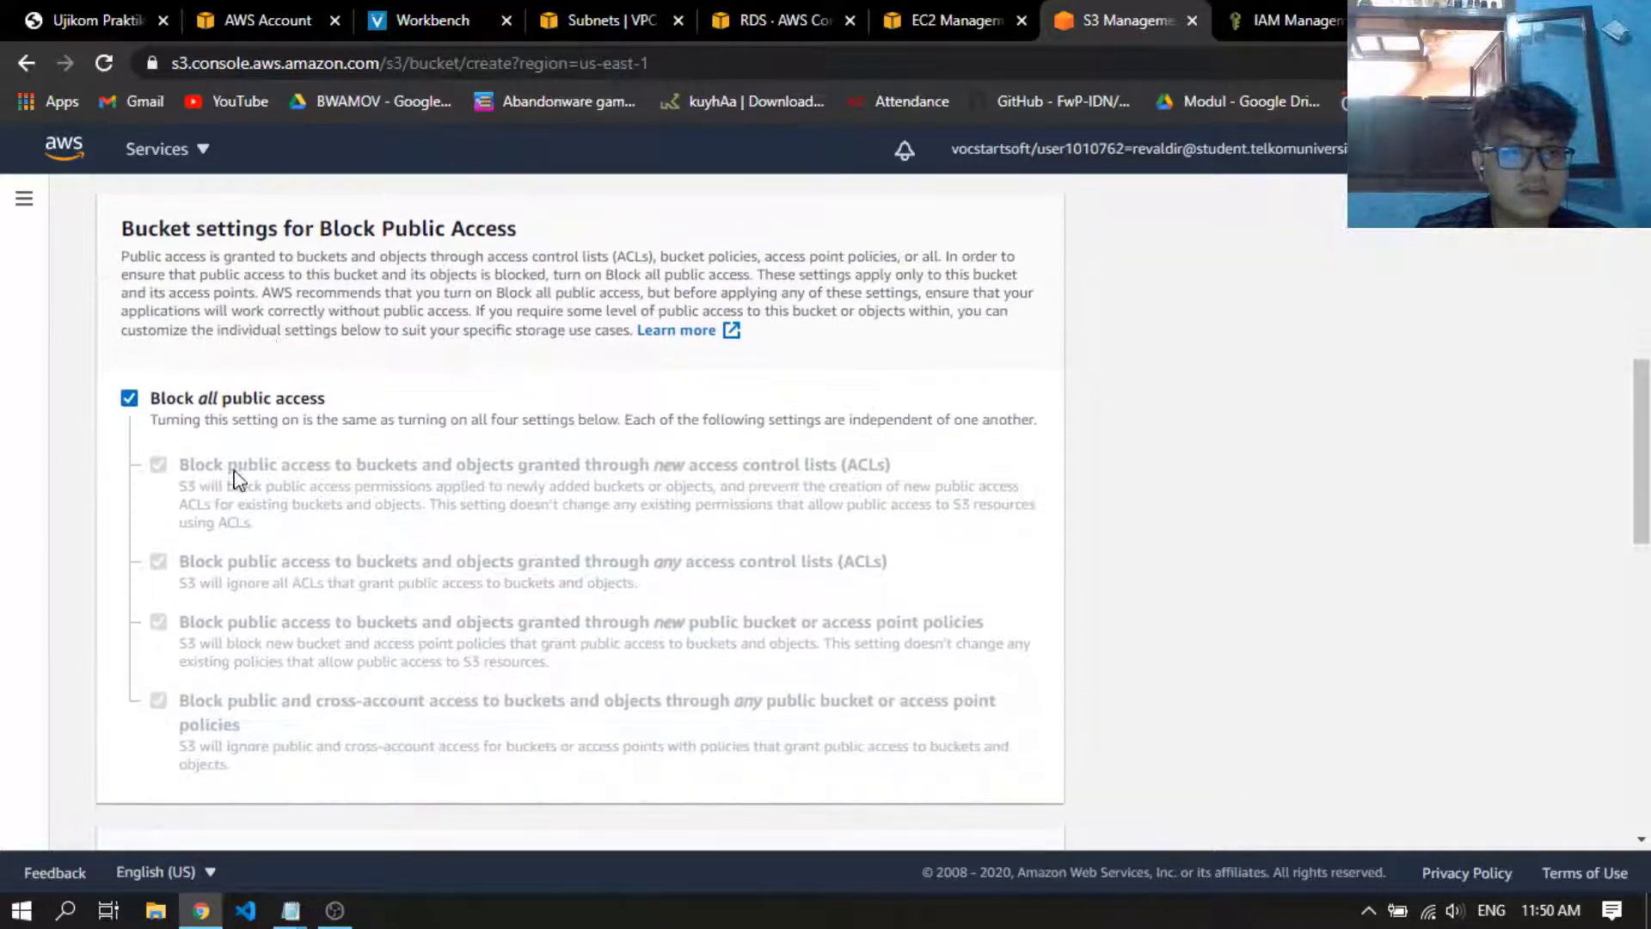
click(130, 398)
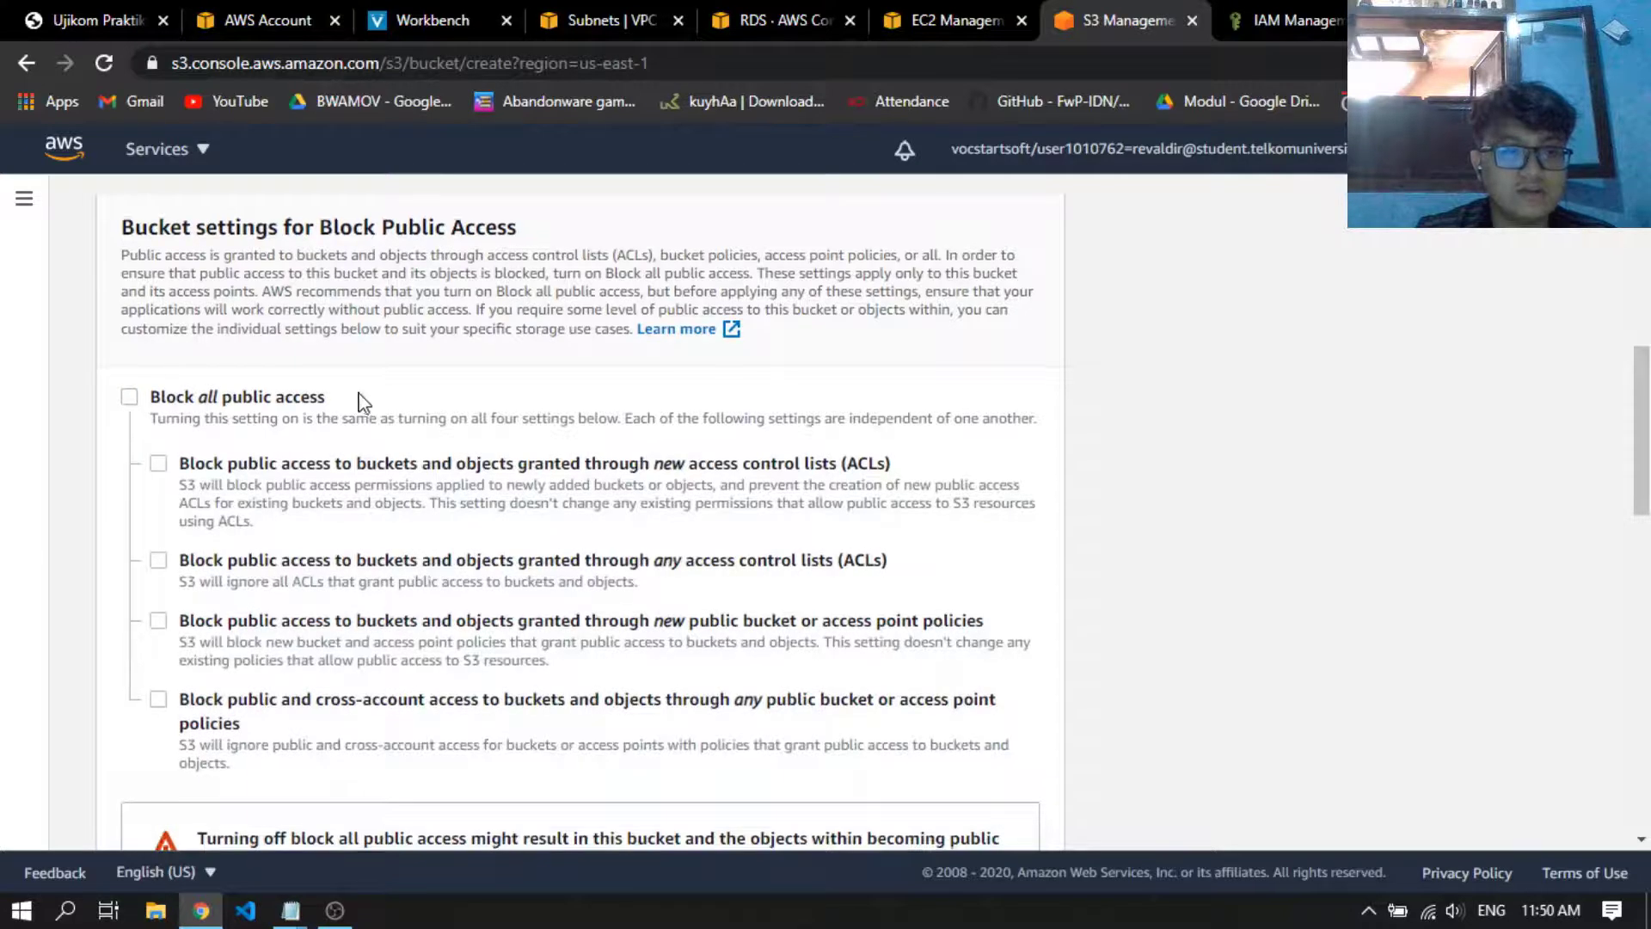
scroll(475, 478, down, 5)
scroll(475, 478, down, 3)
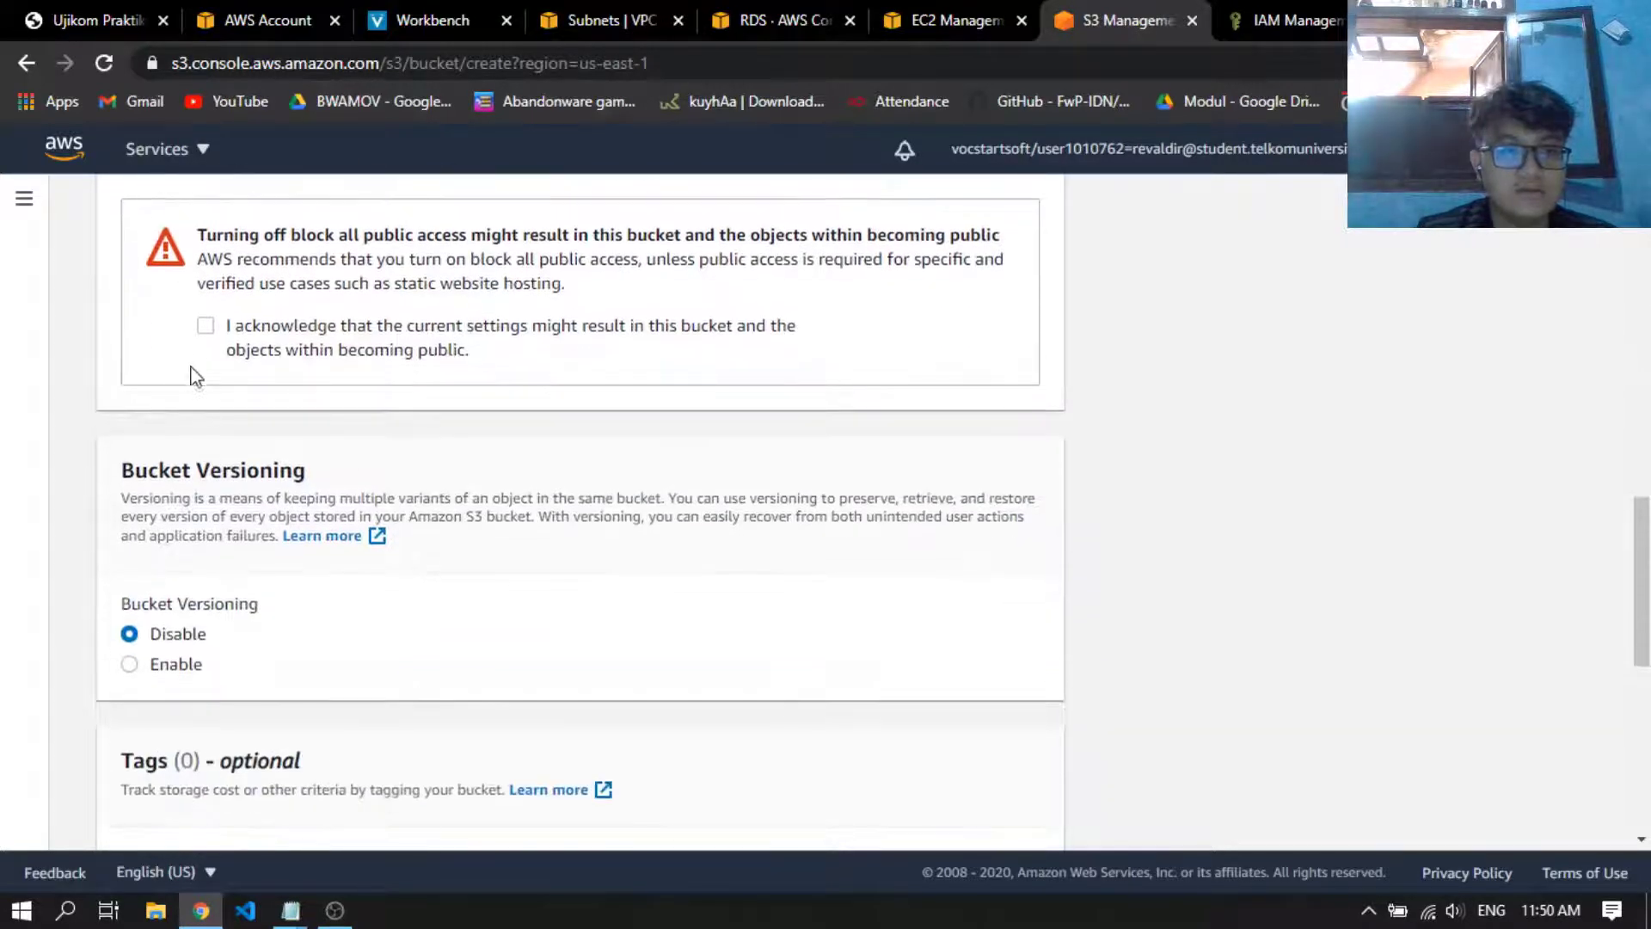
click(205, 323)
Enable Bucket Versioning, keep default encryption disabled, and create the bucket
scroll(416, 328, down, 1)
scroll(404, 438, down, 1)
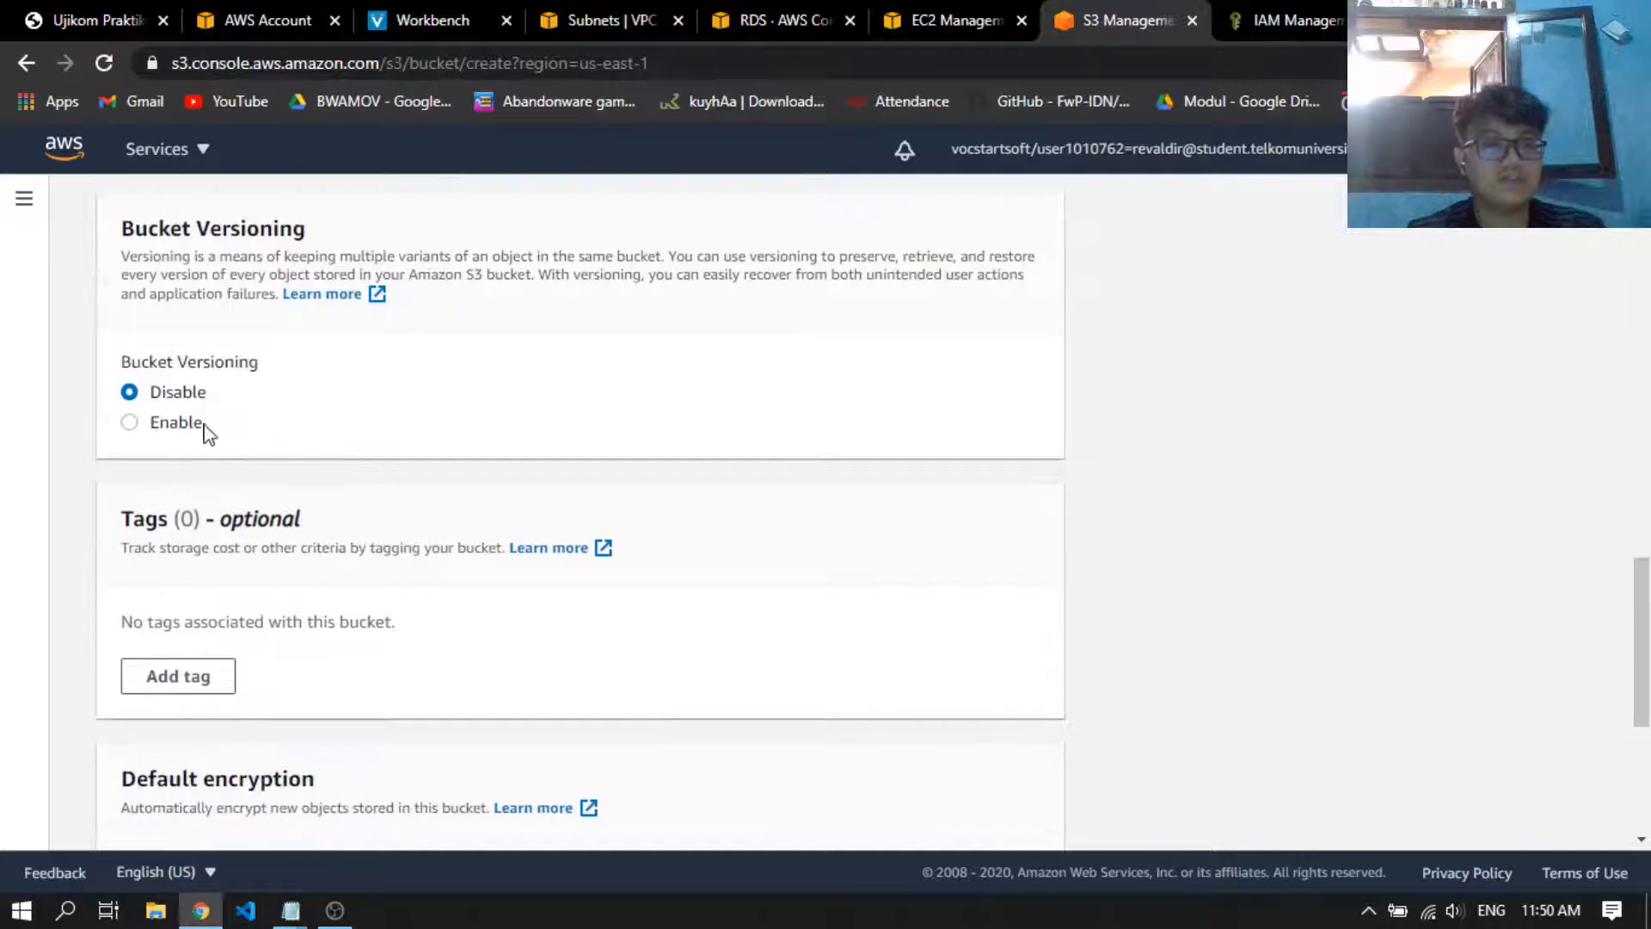
click(189, 430)
scroll(456, 498, down, 5)
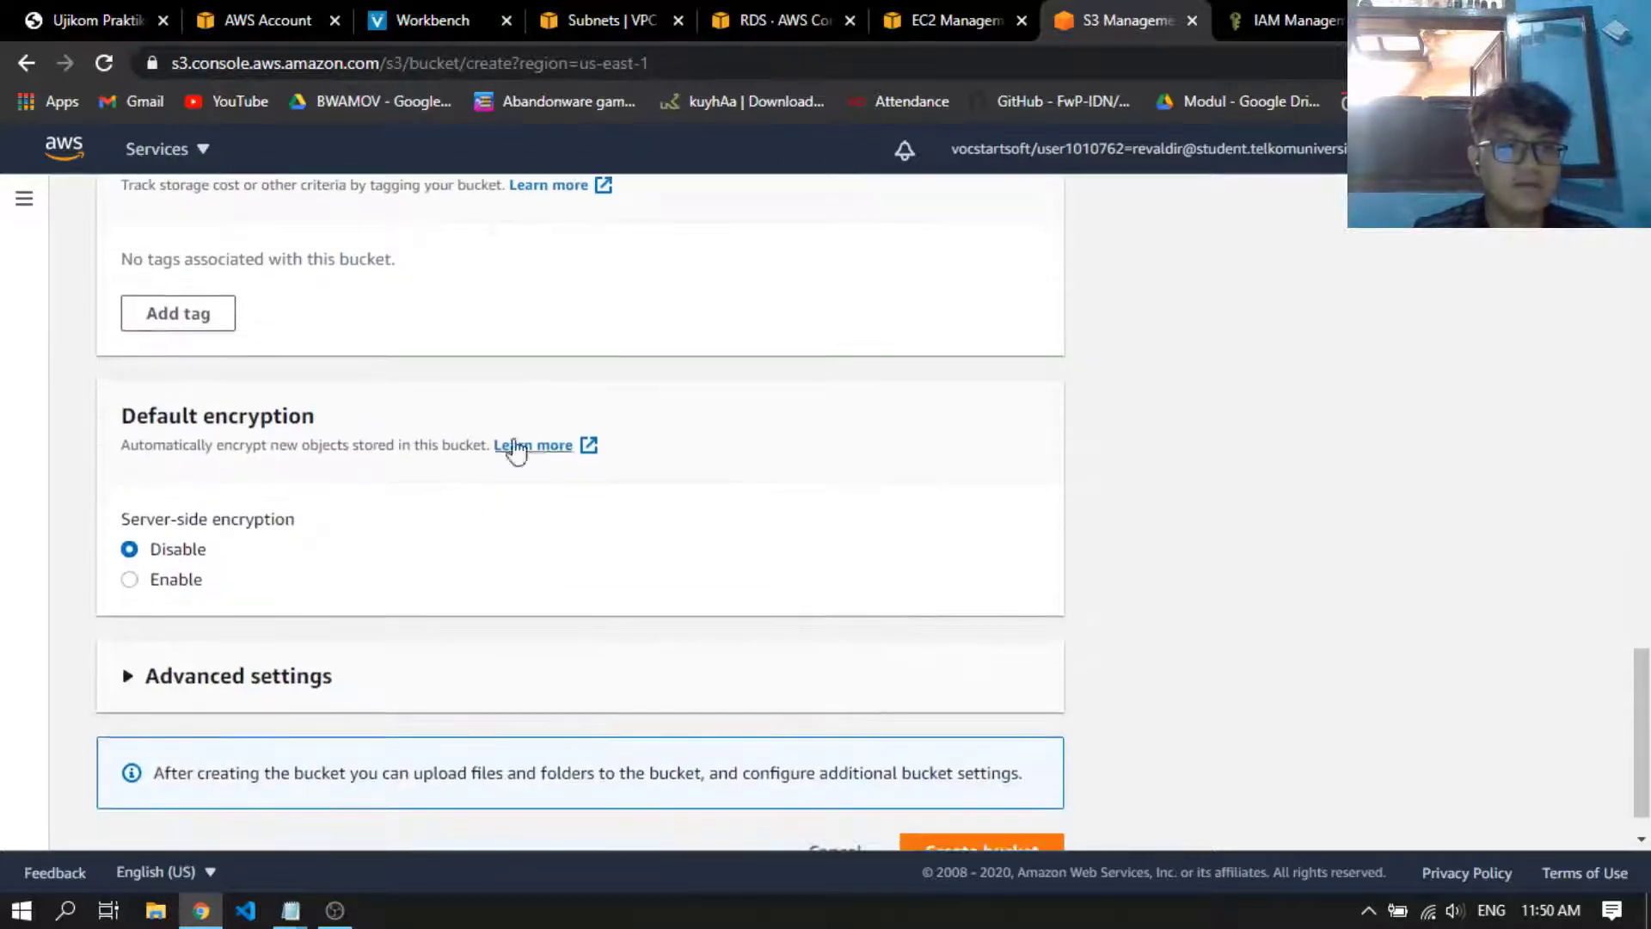
click(989, 813)
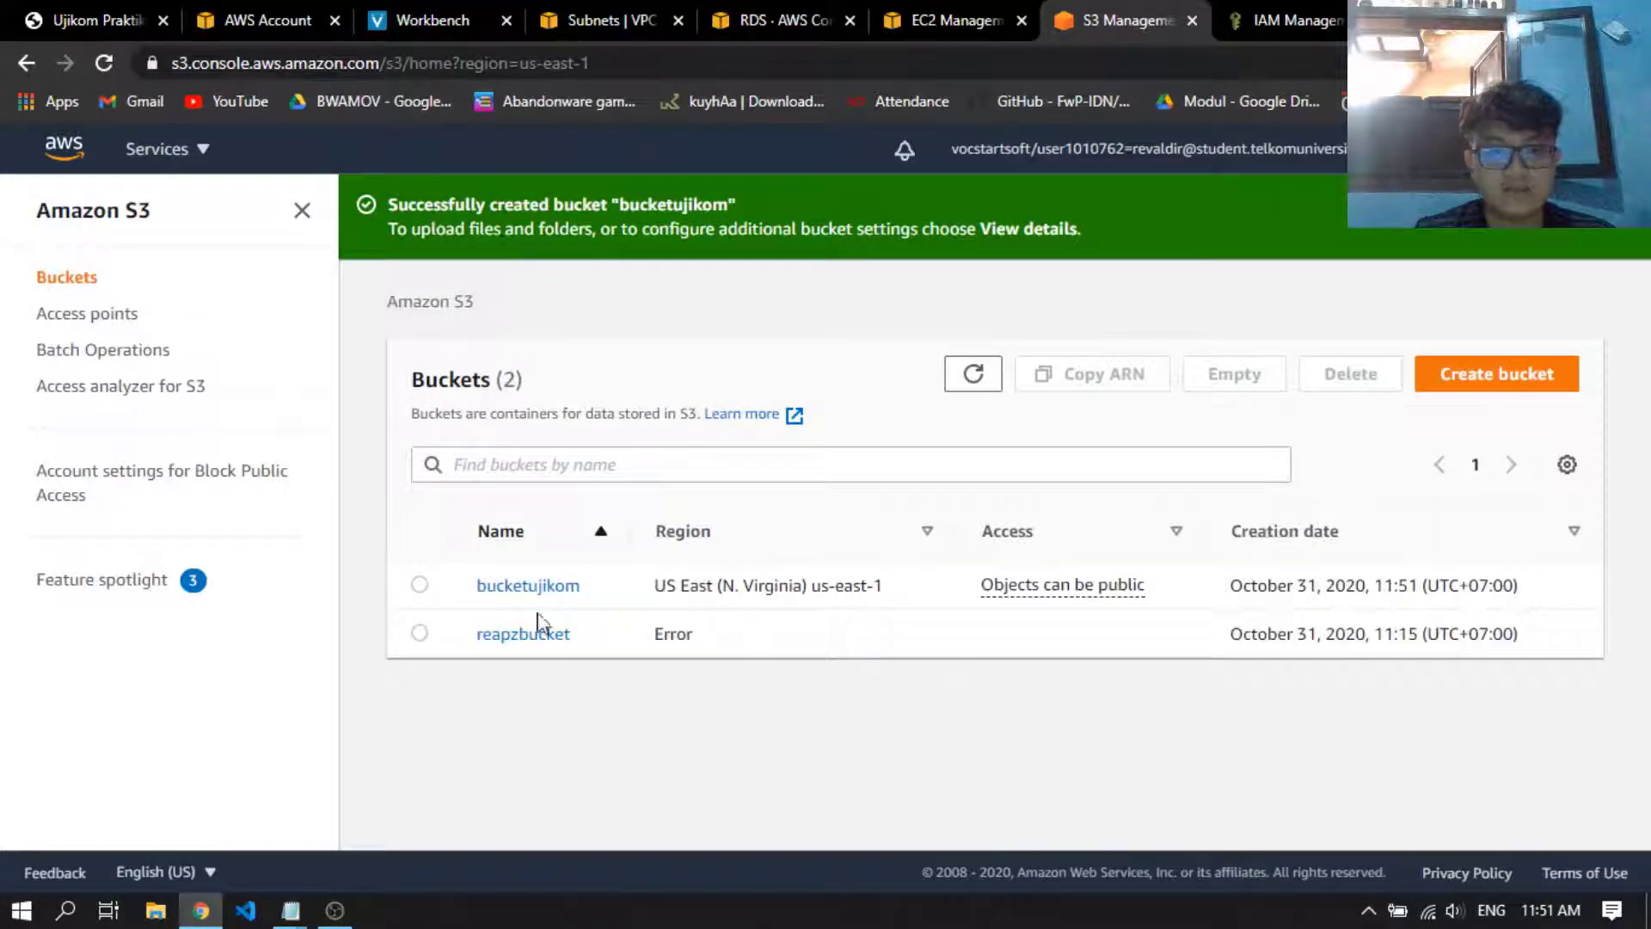
Open bucketujikom and check the contents of the fileupload text file in Notepad
click(507, 588)
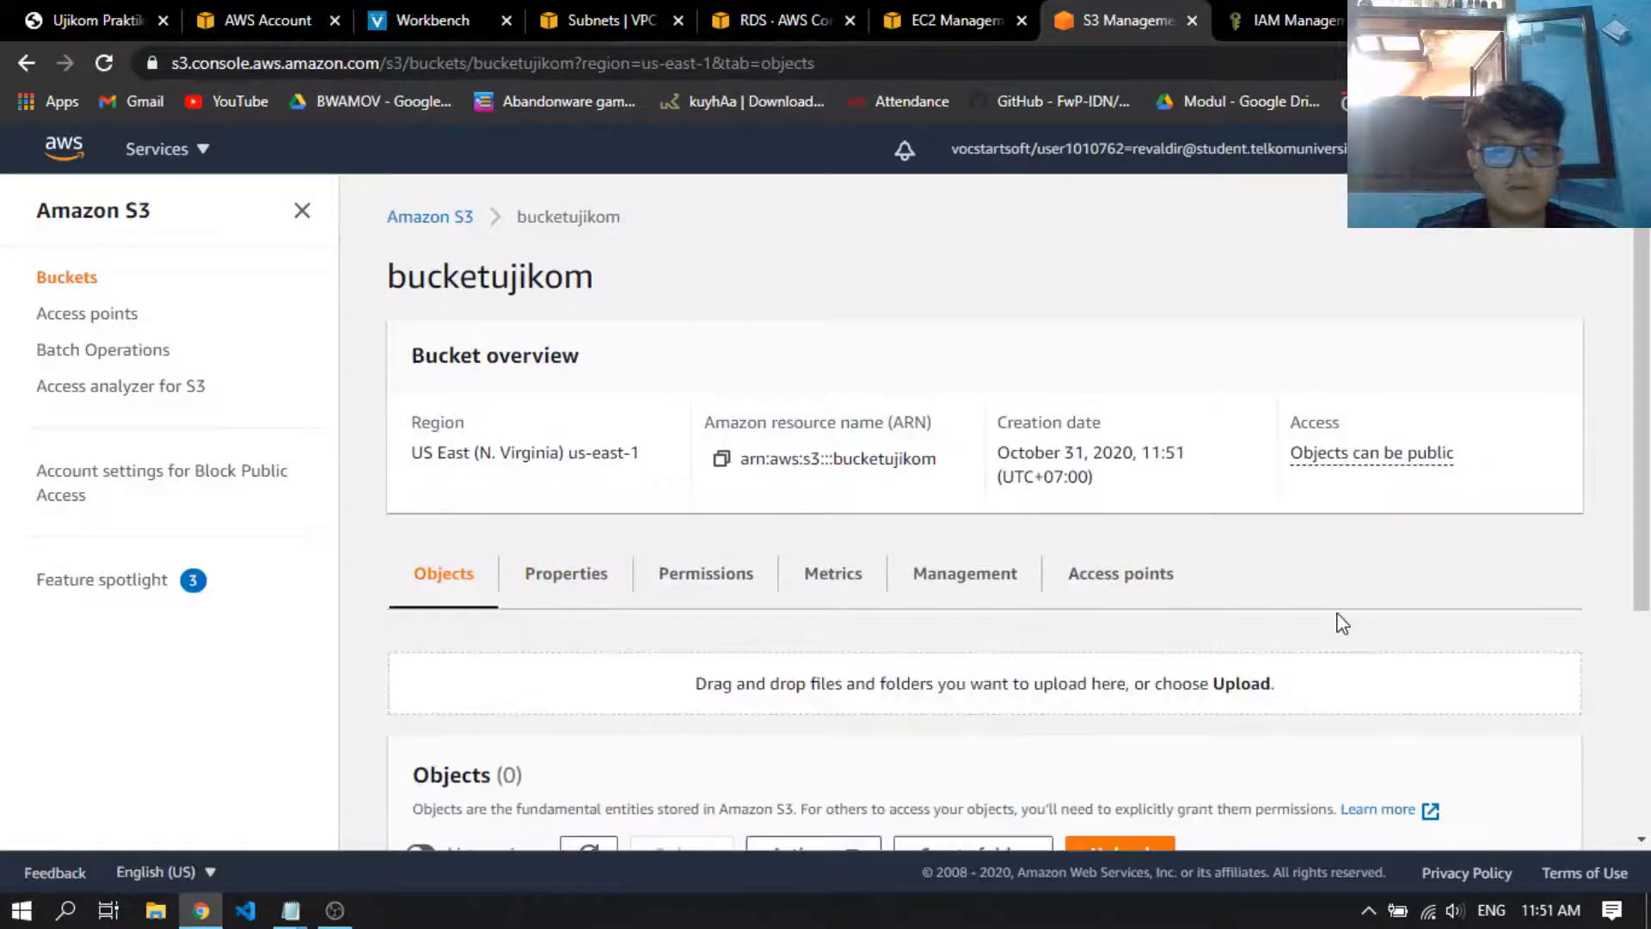
scroll(1341, 622, down, 4)
scroll(1015, 530, up, 4)
scroll(814, 395, down, 4)
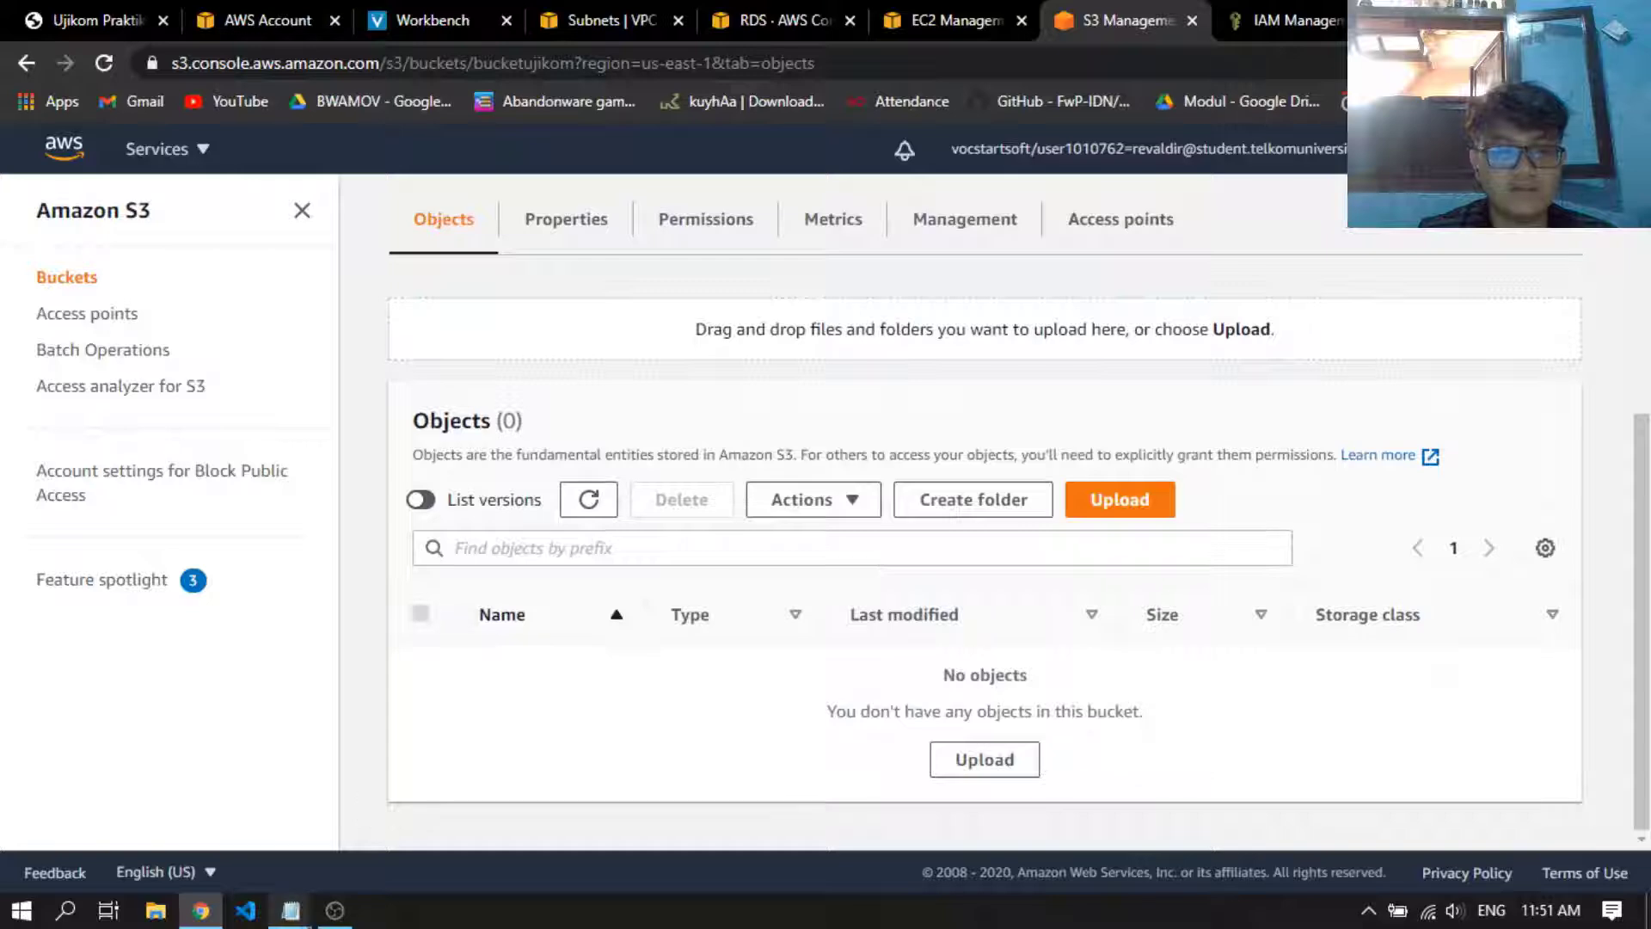
mouse_move(290, 910)
click(480, 860)
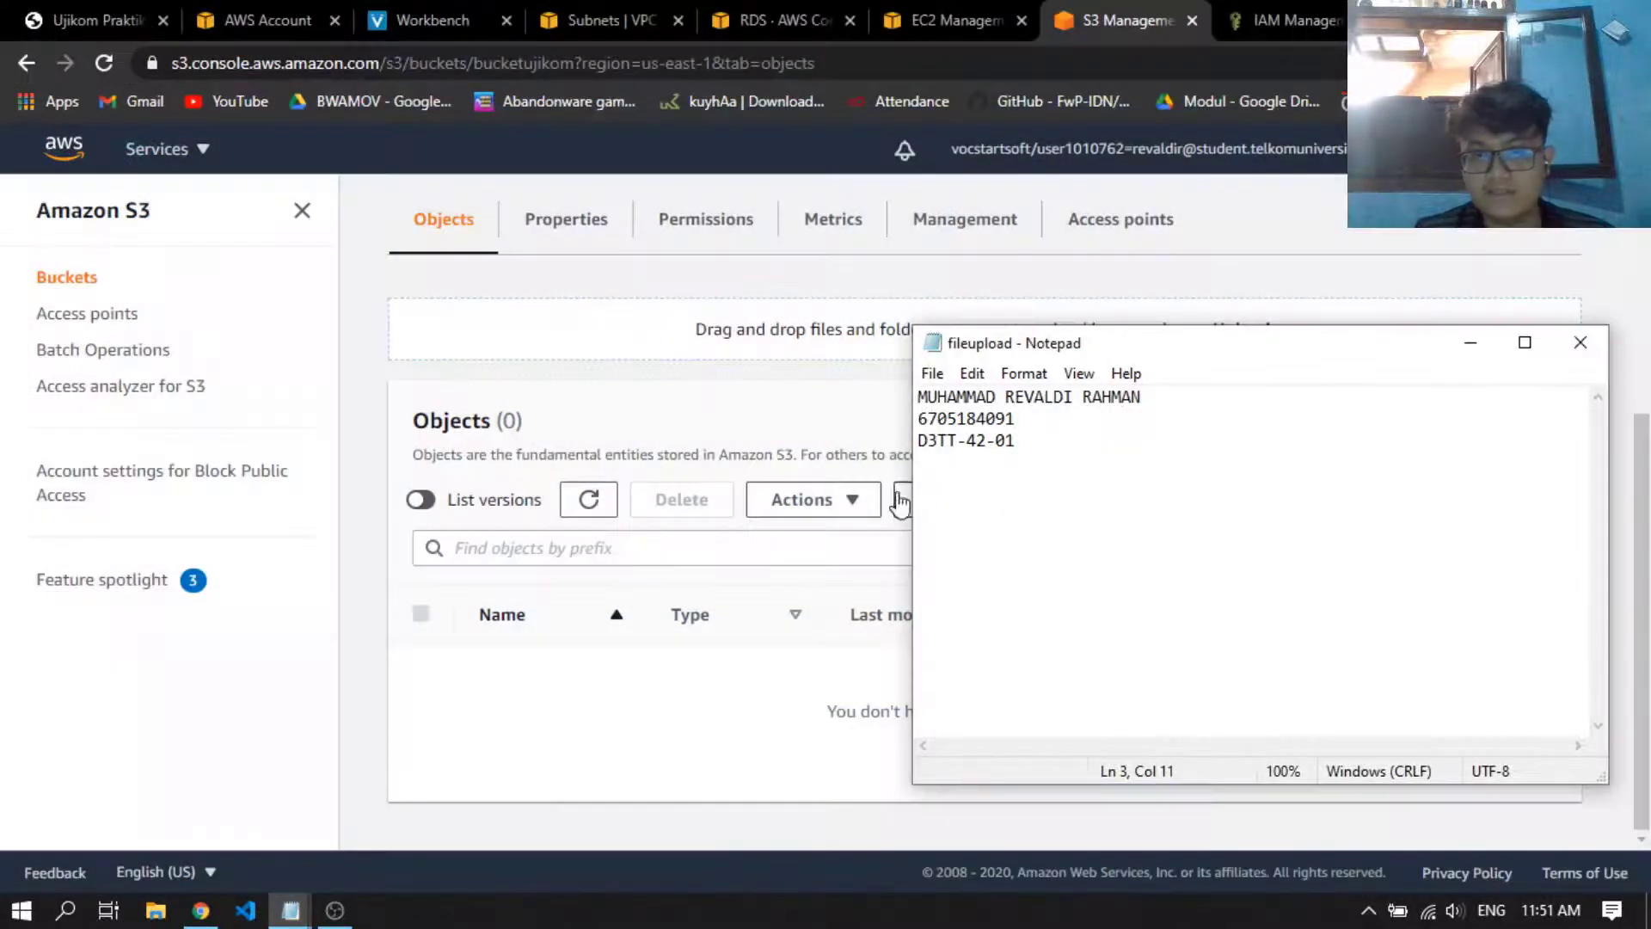
click(854, 445)
Start an upload to bucketujikom and add the file fileupload.txt from the UJIKOM folder
click(1107, 507)
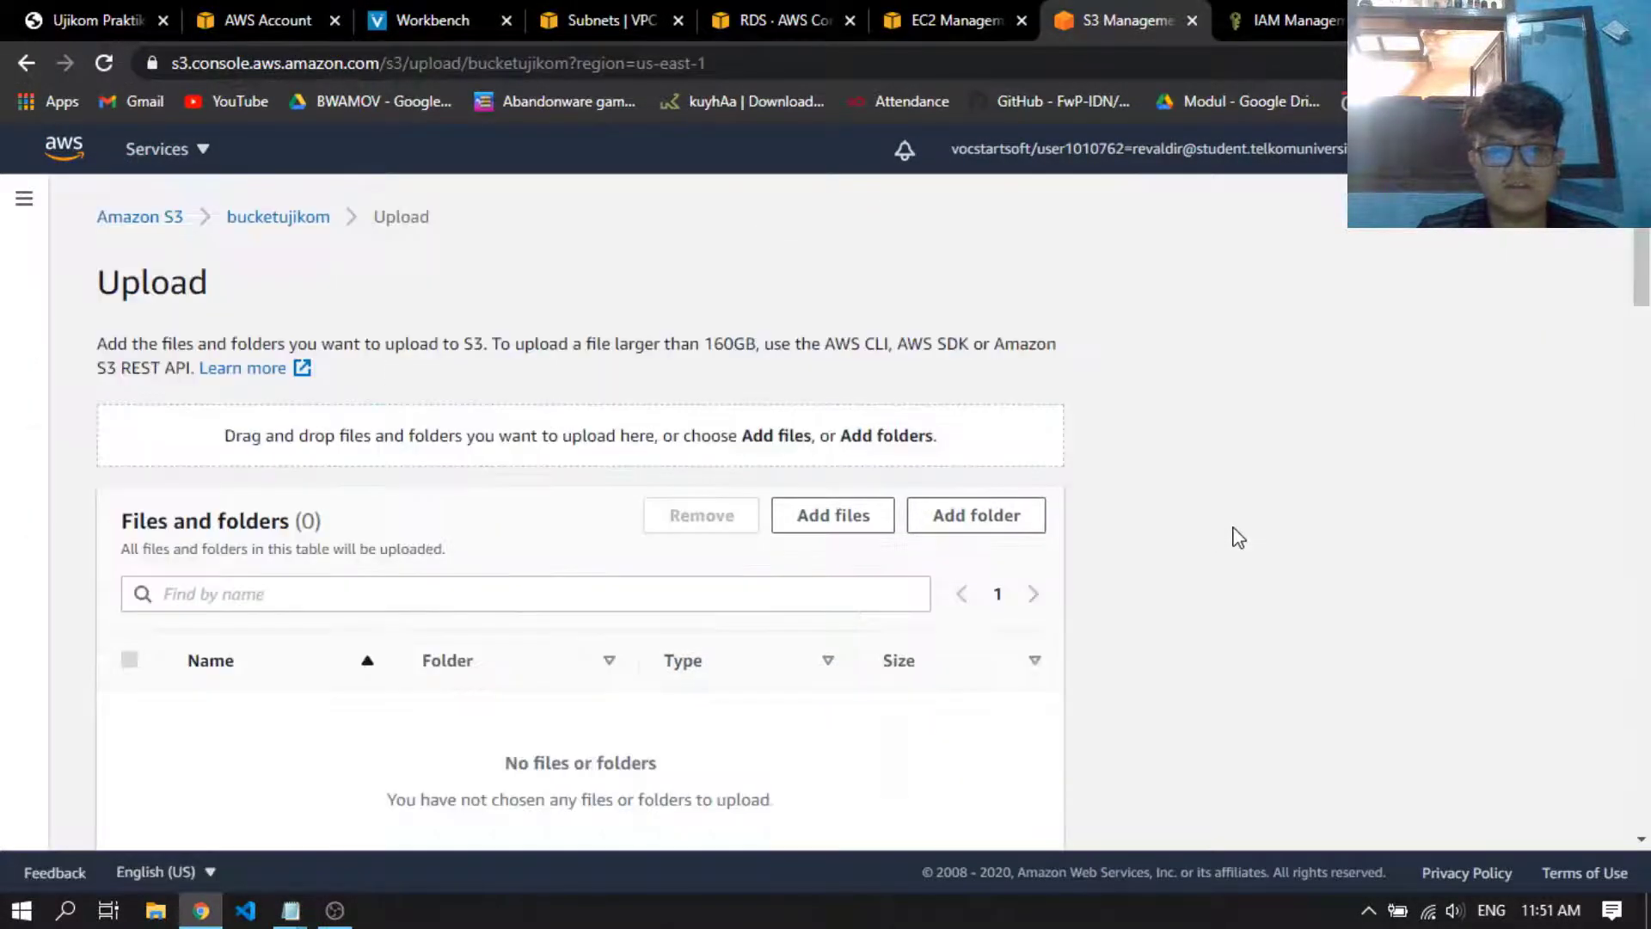
scroll(563, 602, down, 3)
scroll(568, 615, up, 1)
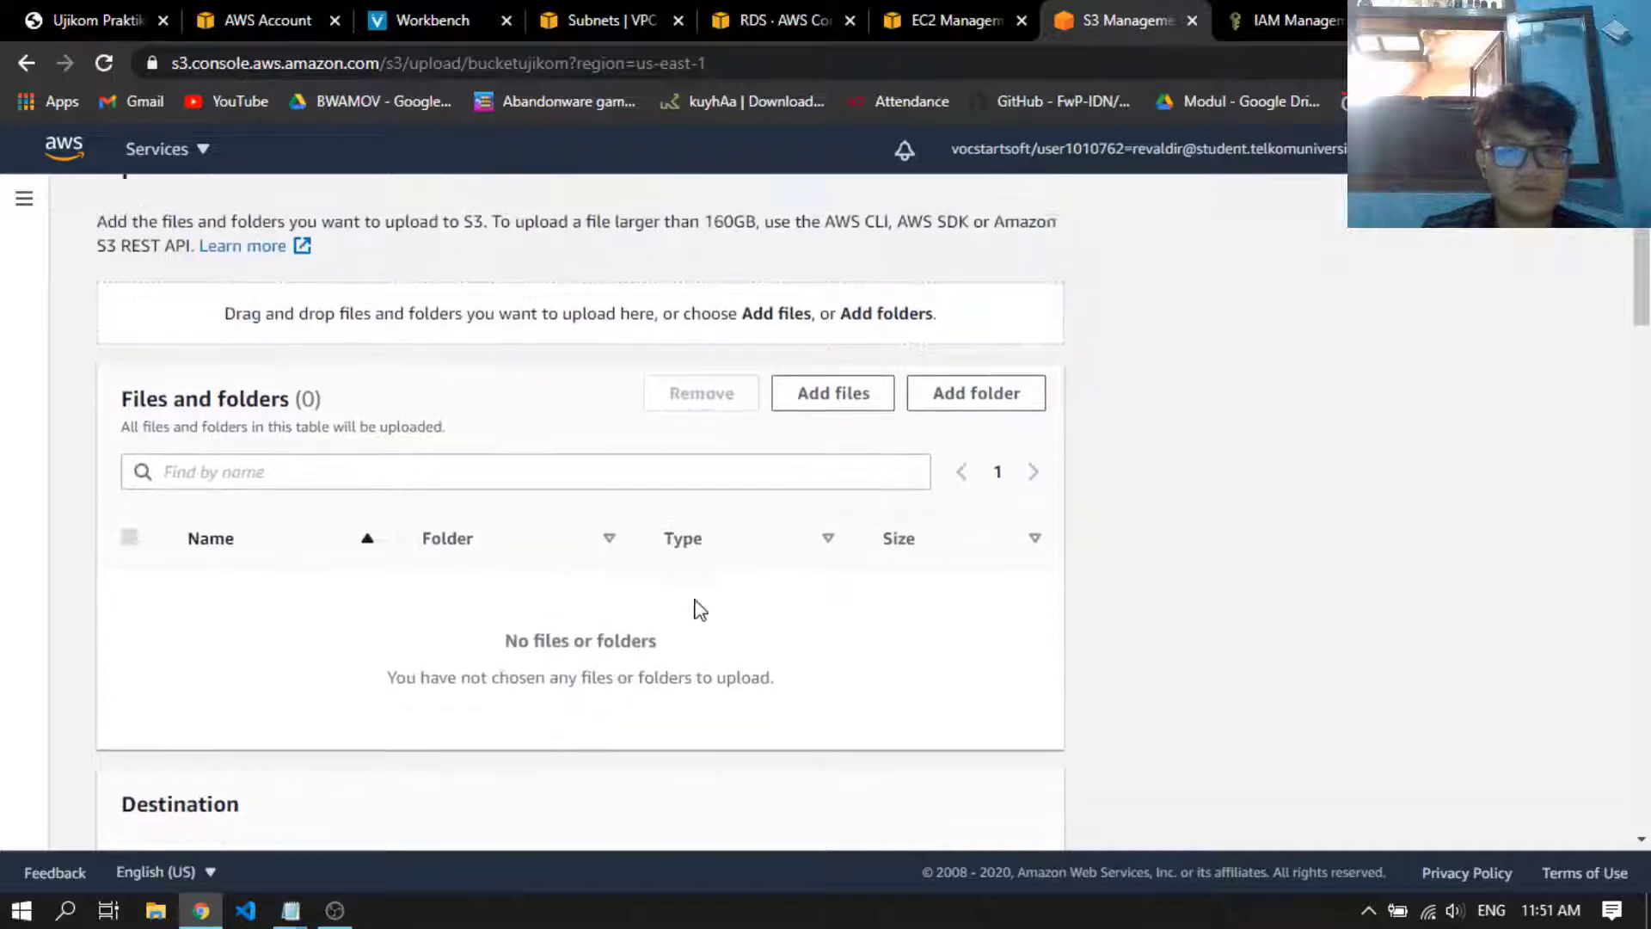
click(840, 404)
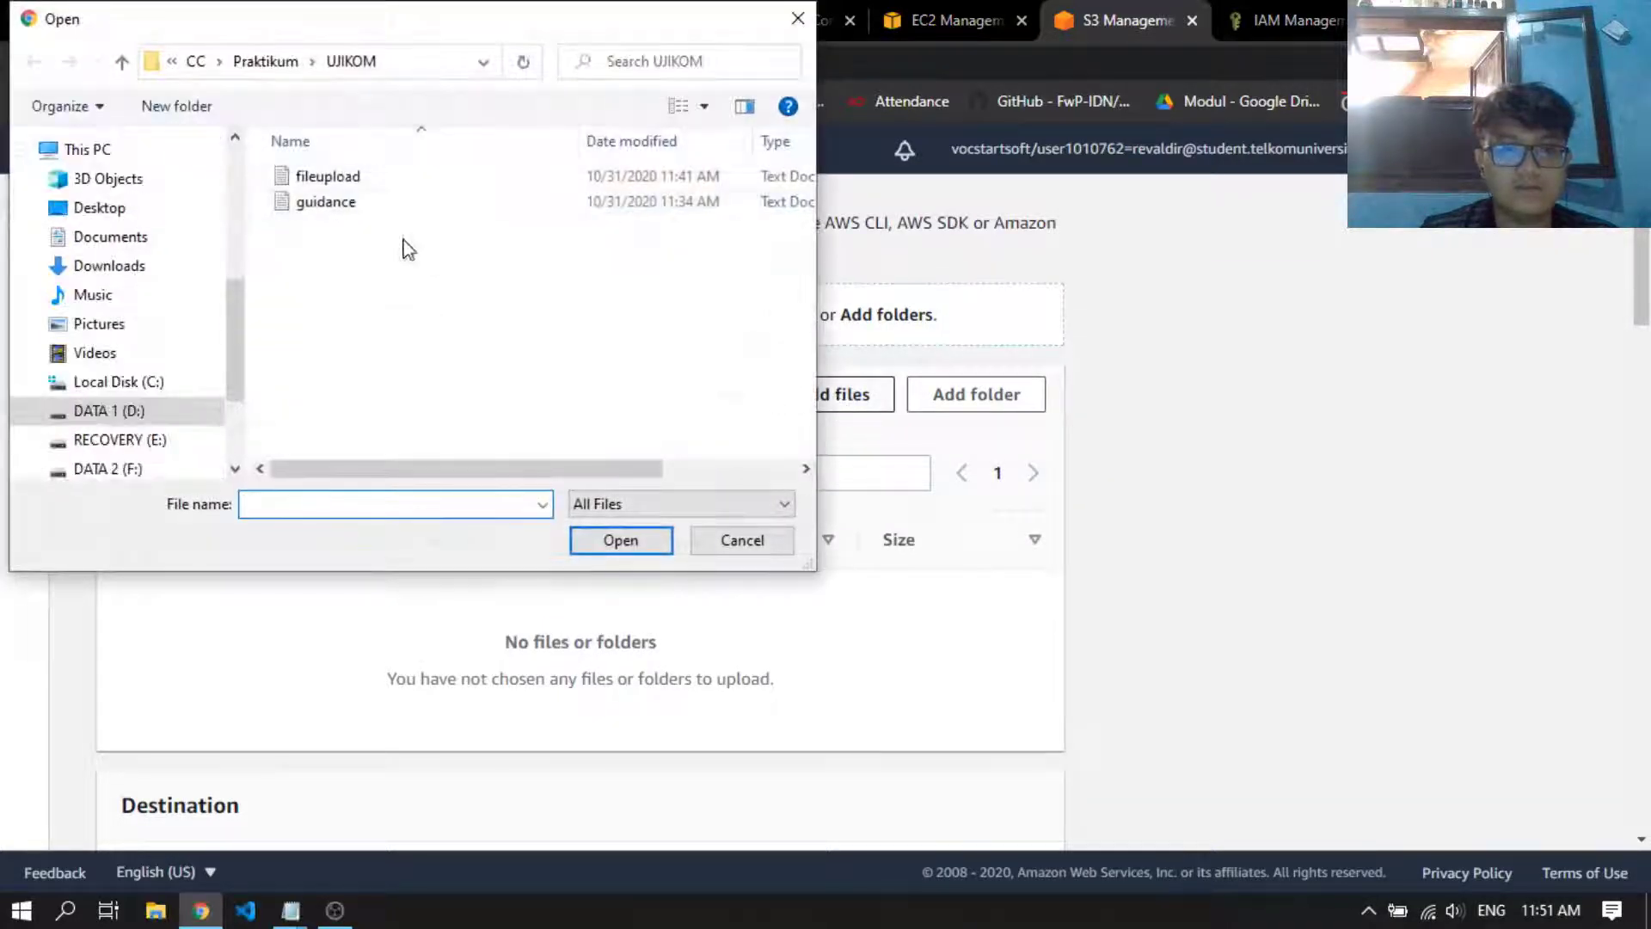
double_click(338, 181)
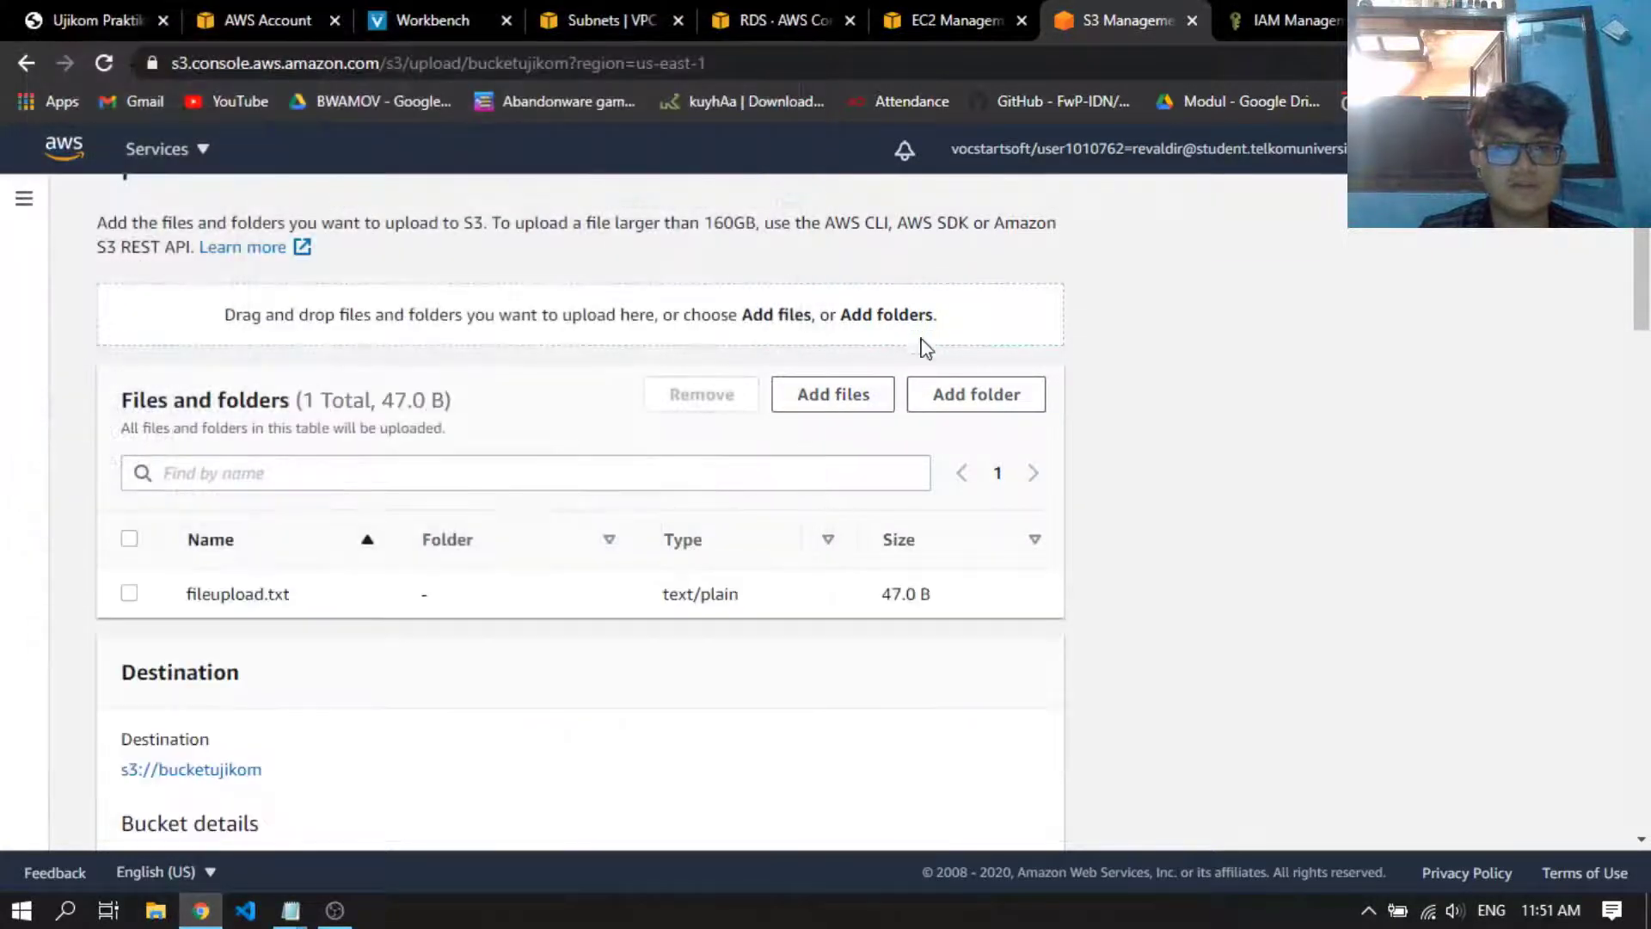
Grant Everyone (public access) and the Authenticated Users group read permission on both the objects and the object ACL
scroll(416, 503, down, 10)
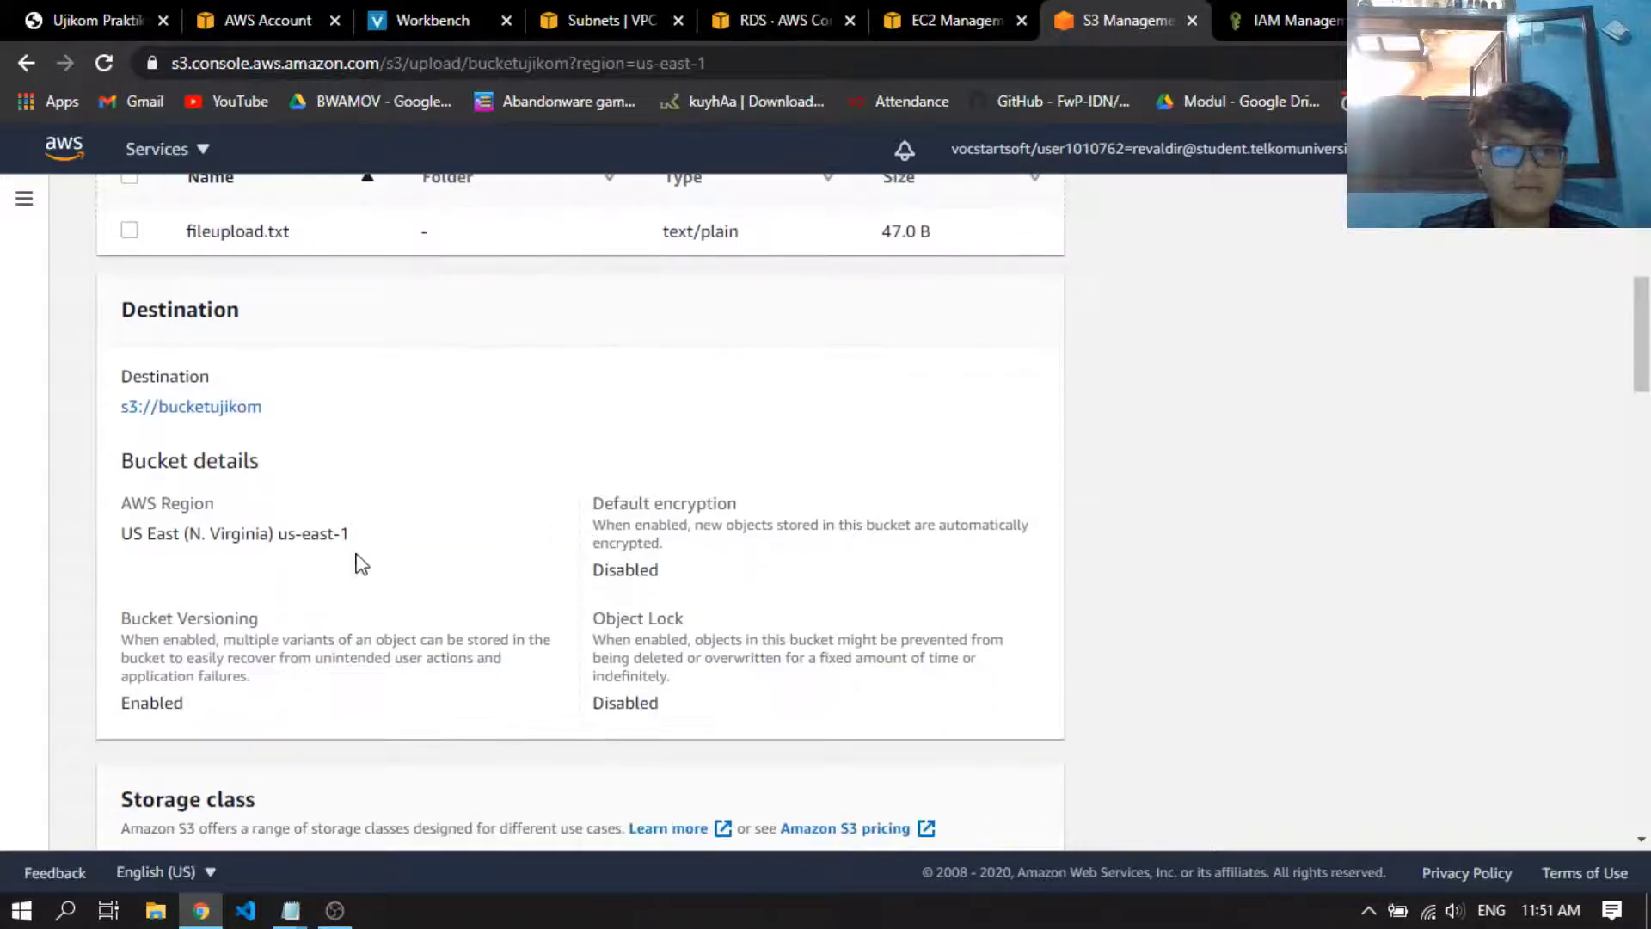
scroll(340, 575, down, 8)
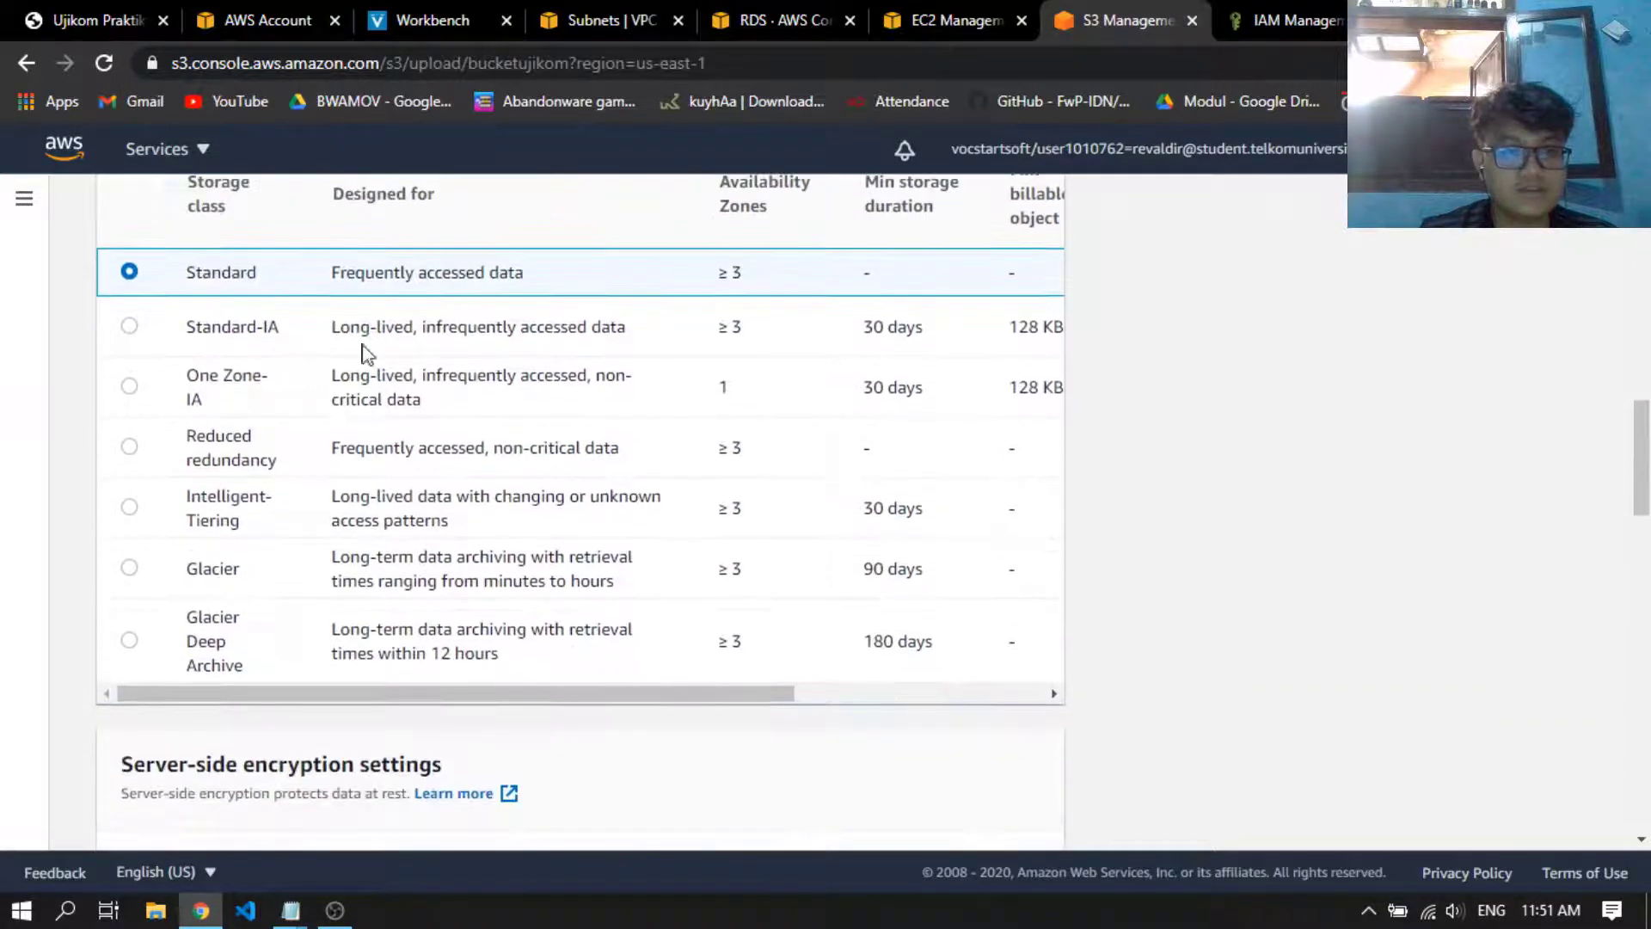
scroll(196, 361, down, 5)
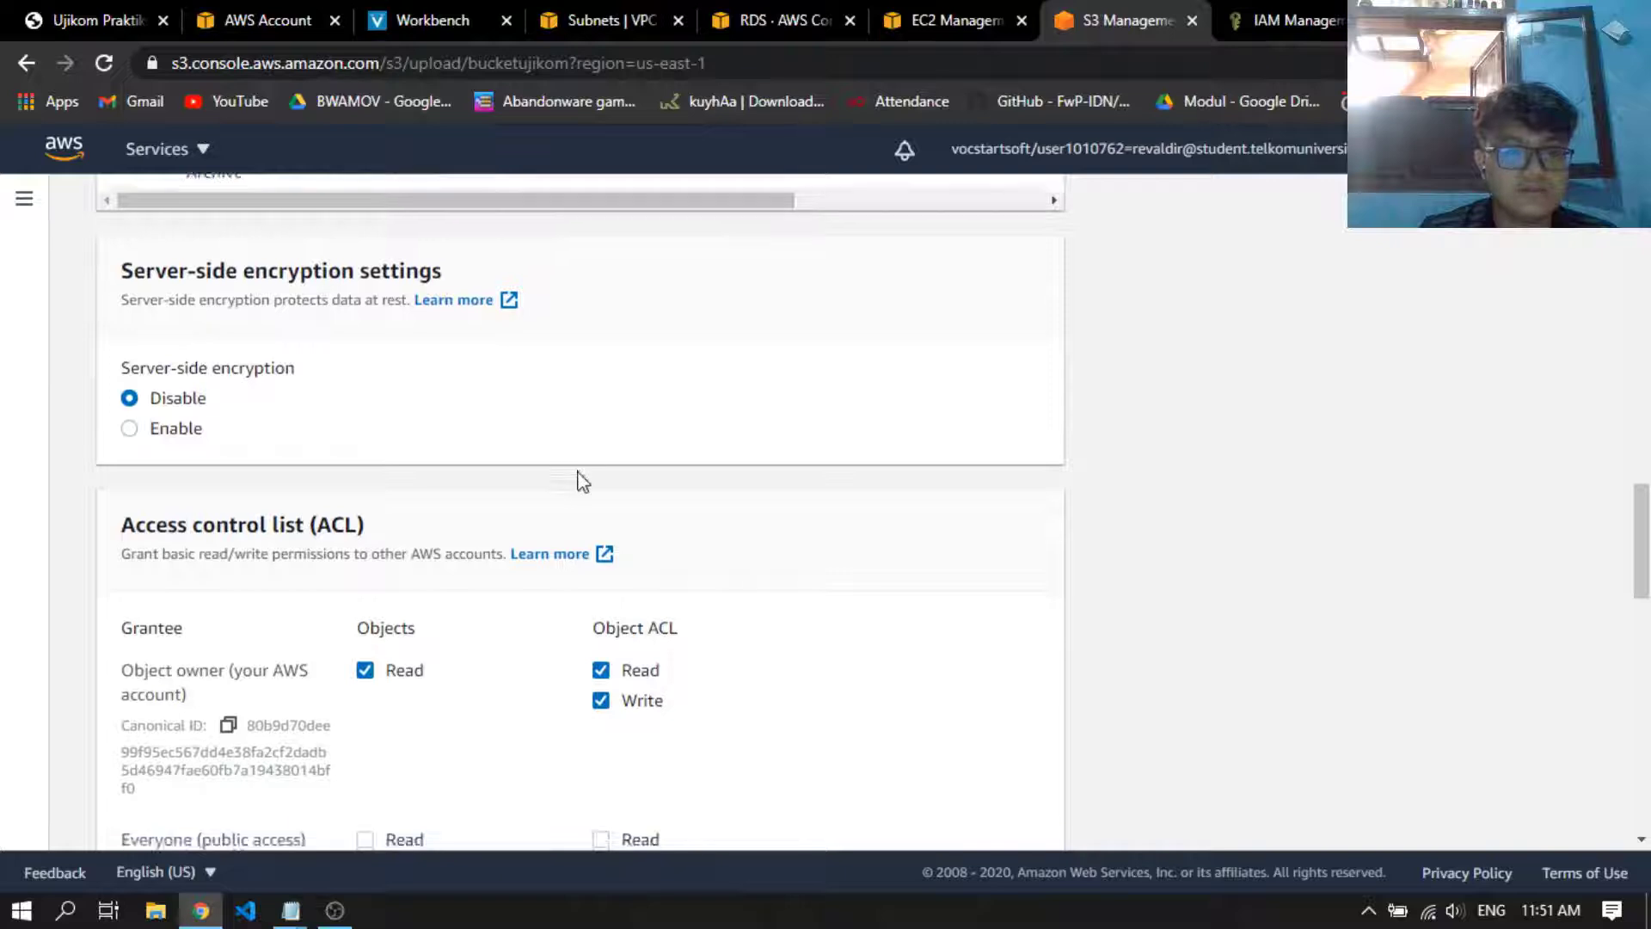
scroll(469, 435, up, 3)
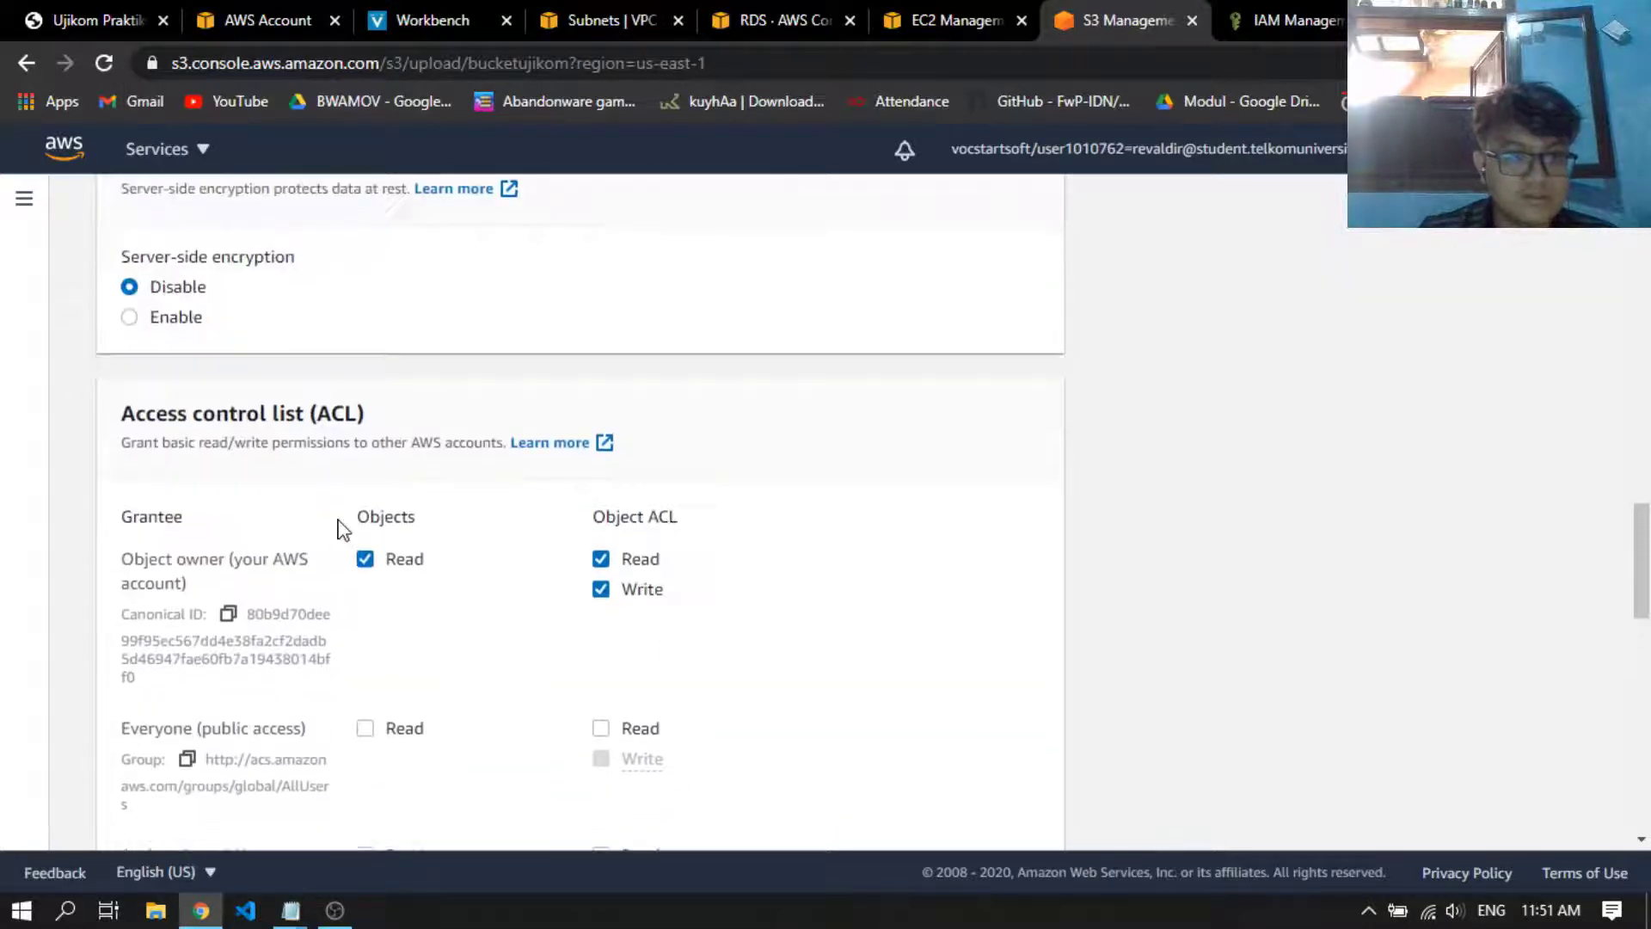
scroll(343, 527, down, 4)
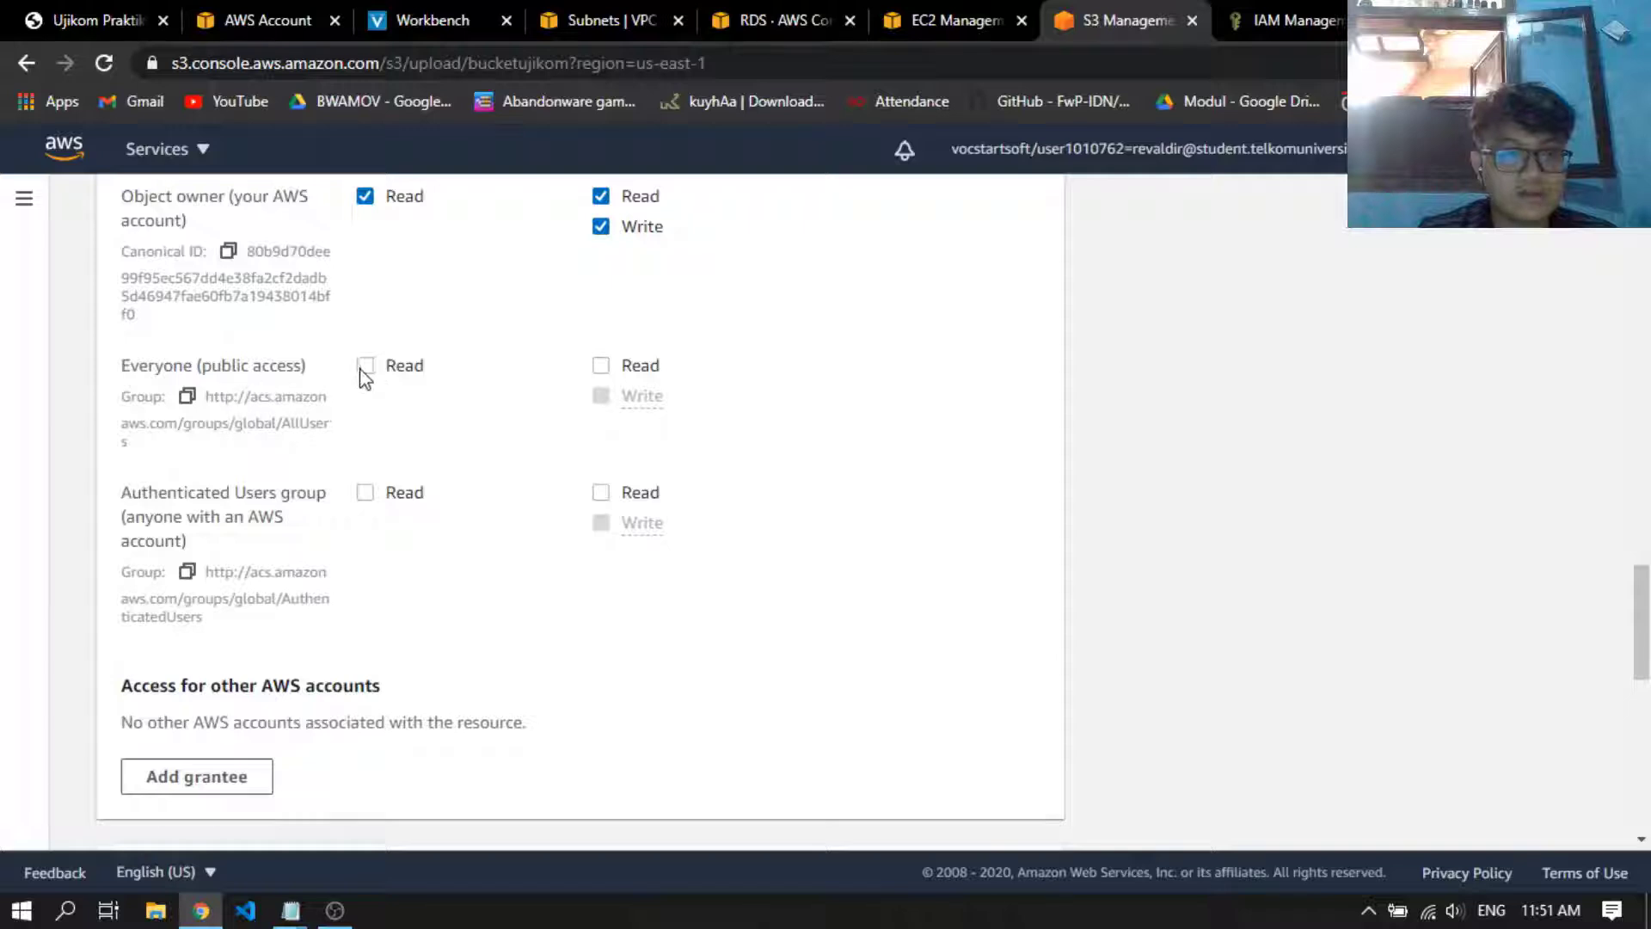
click(384, 370)
click(626, 376)
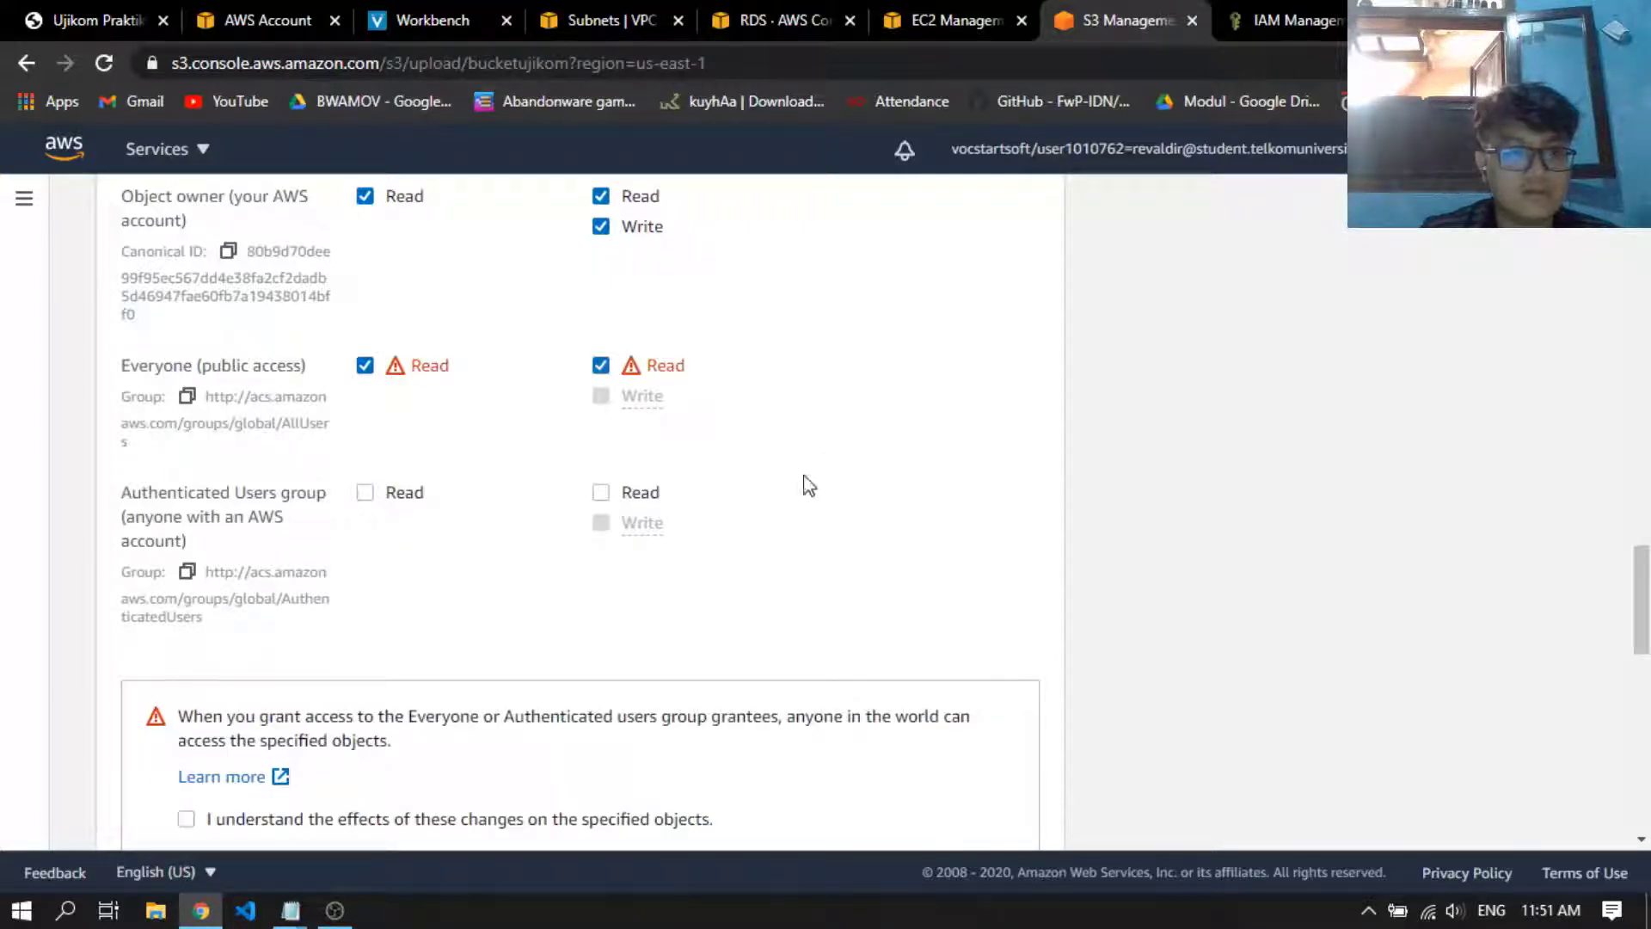
scroll(605, 590, up, 1)
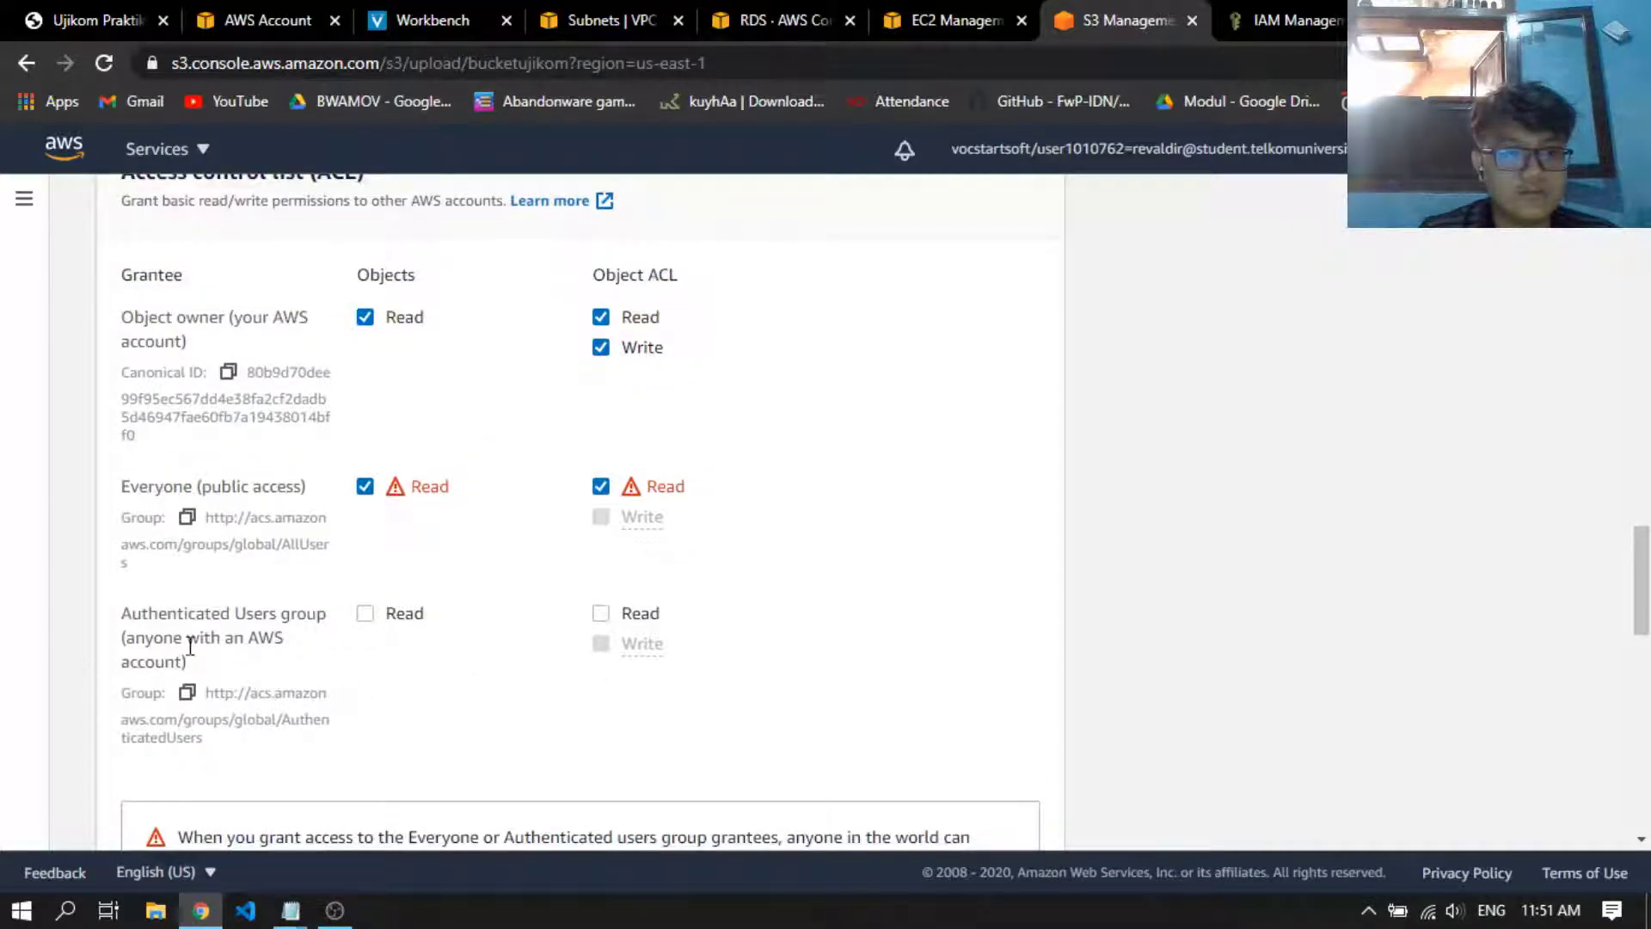
click(365, 615)
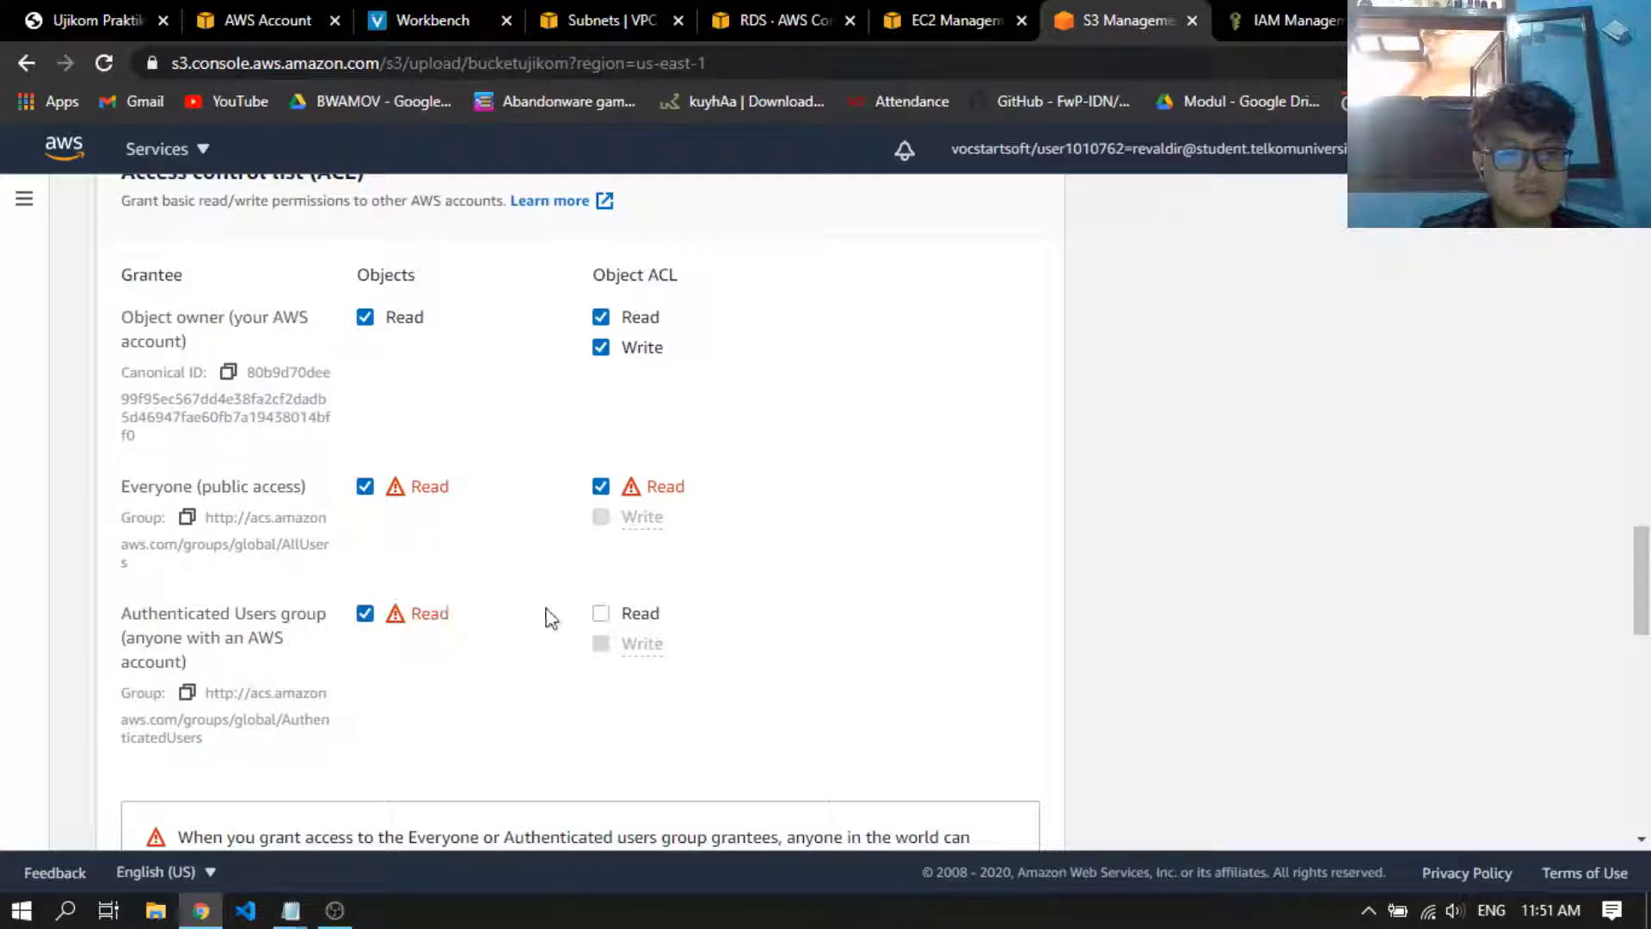
click(601, 614)
Acknowledge the effects of granting public access on the specified objects and upload the file
scroll(864, 524, down, 4)
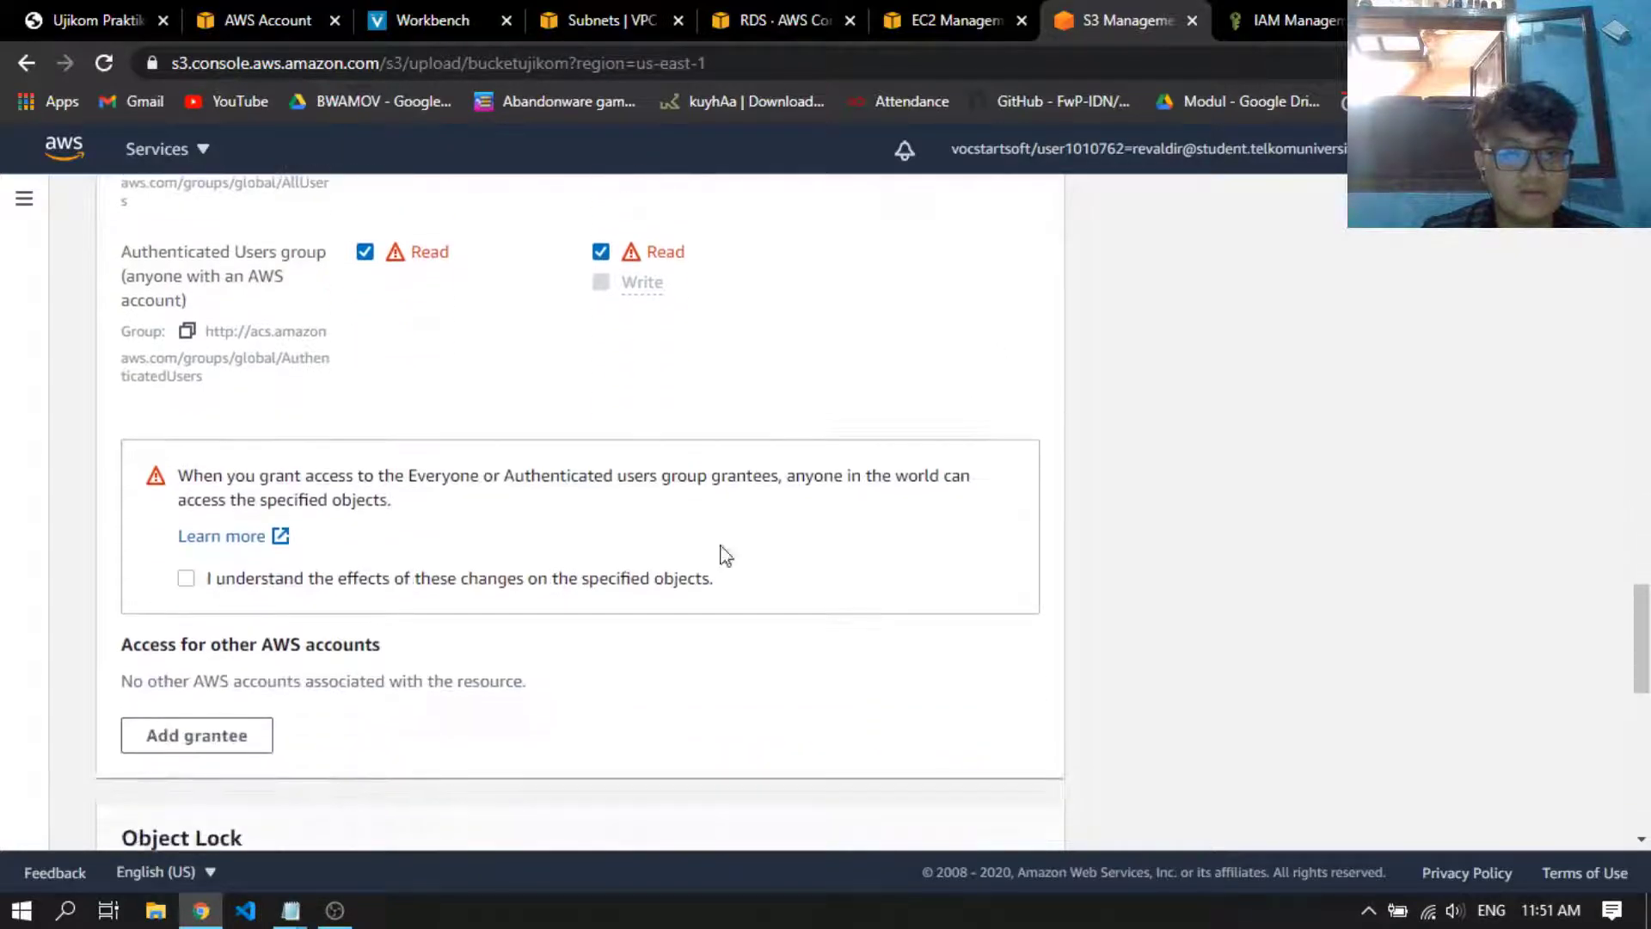
click(555, 580)
scroll(773, 580, down, 9)
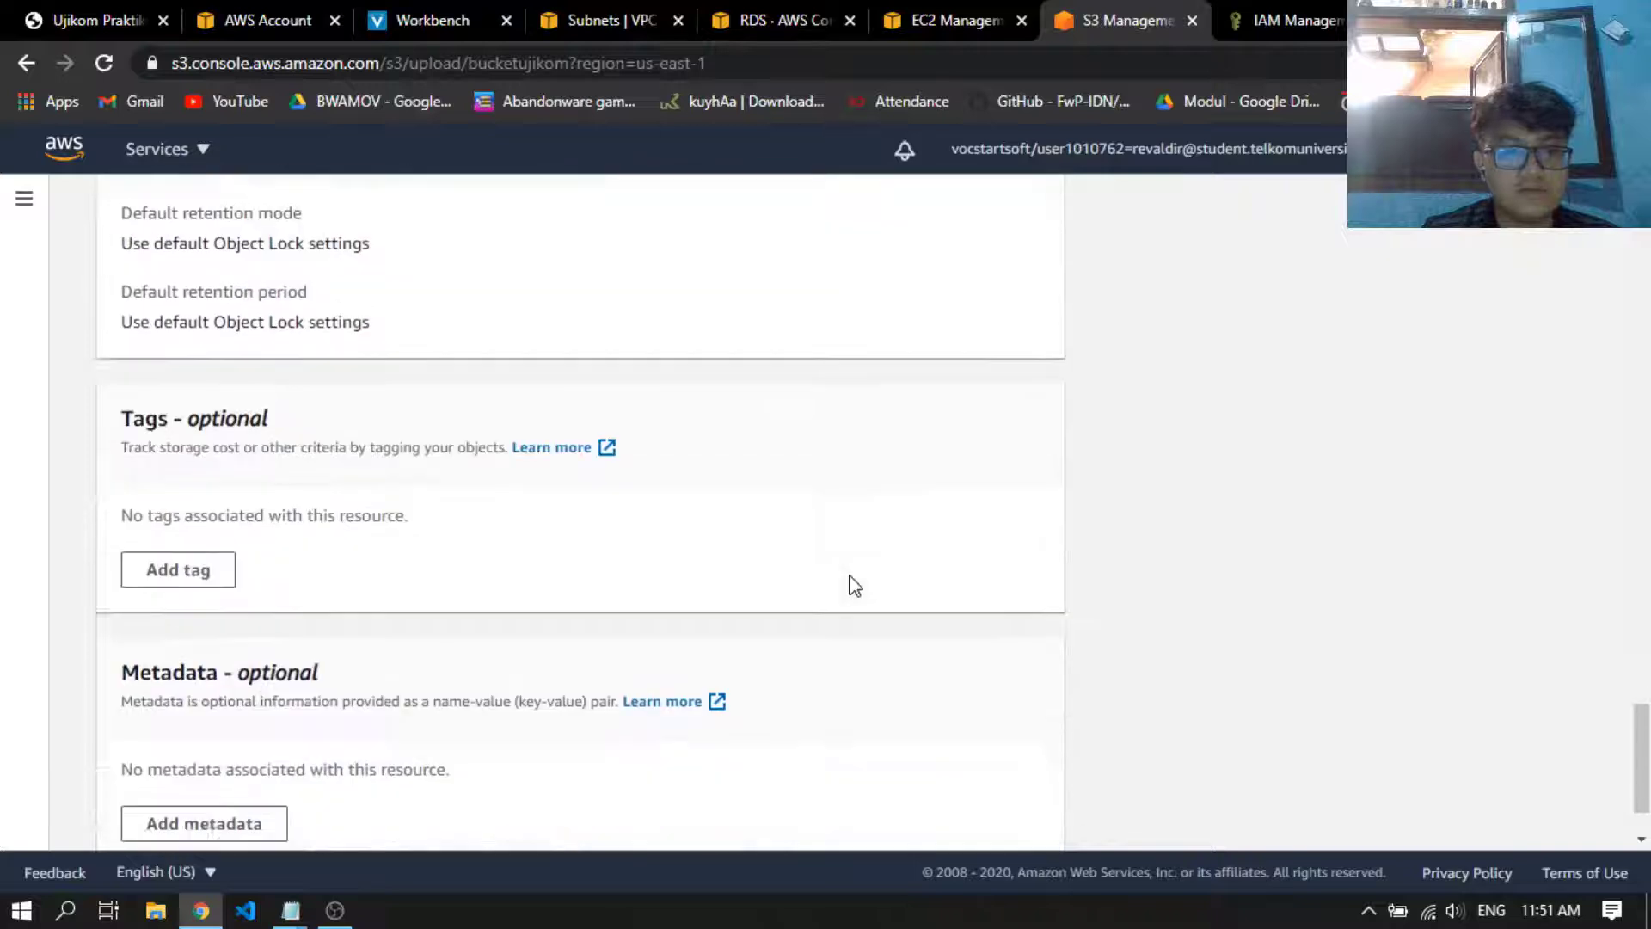
click(1013, 812)
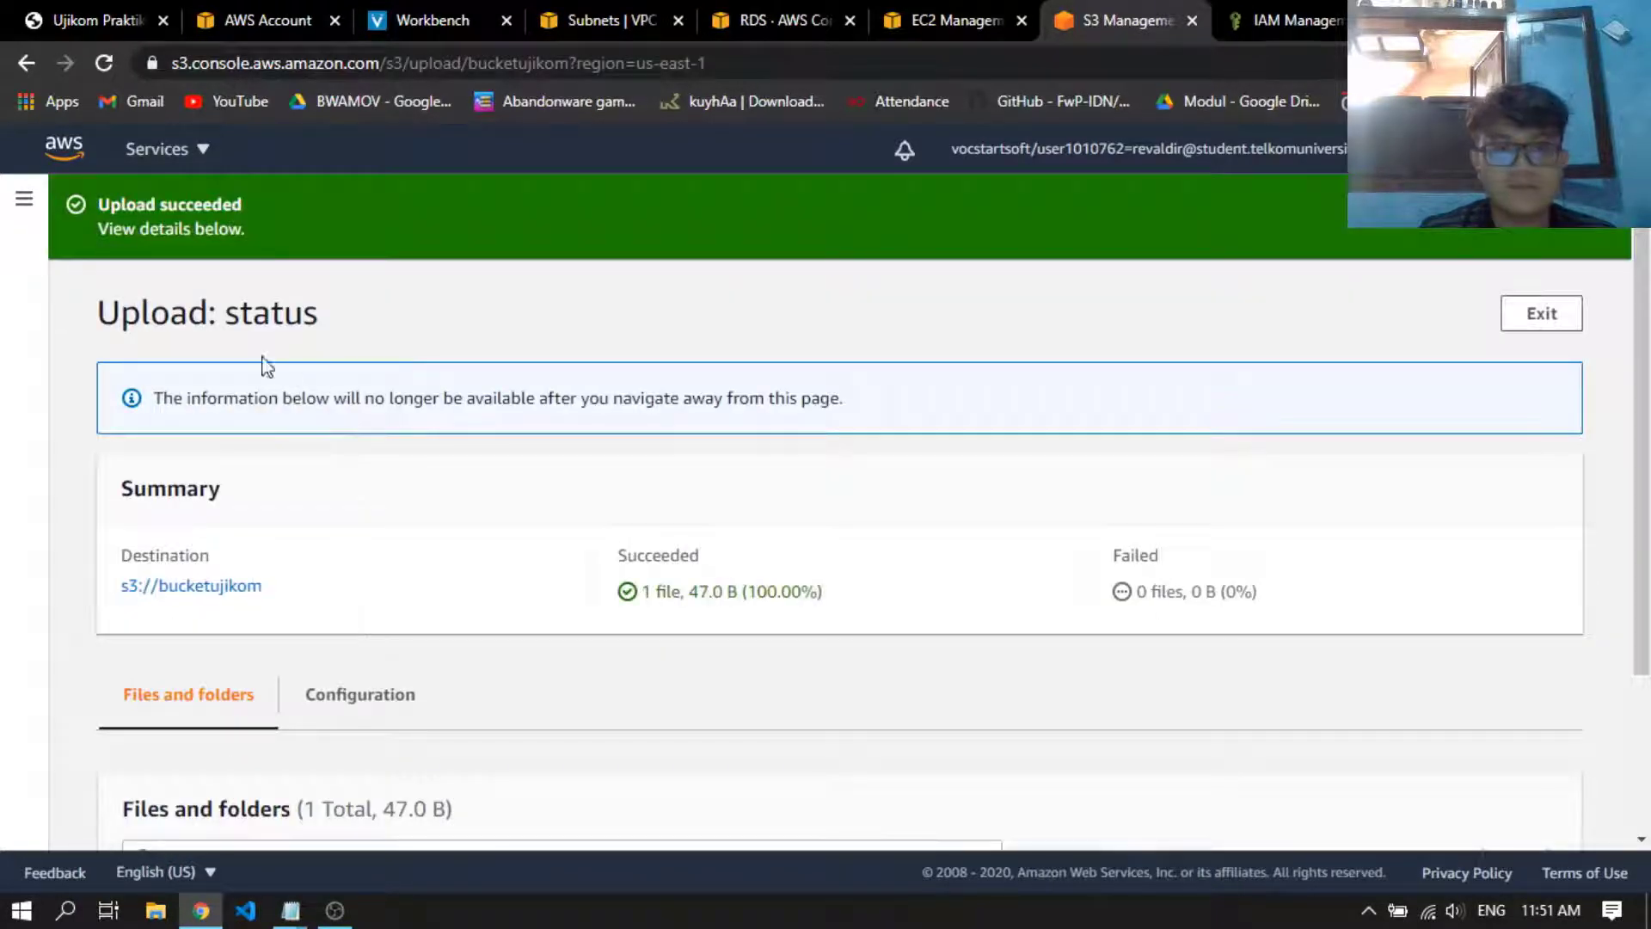
Exit the upload status page and open the details of fileupload.txt in bucketujikom
scroll(600, 327, down, 3)
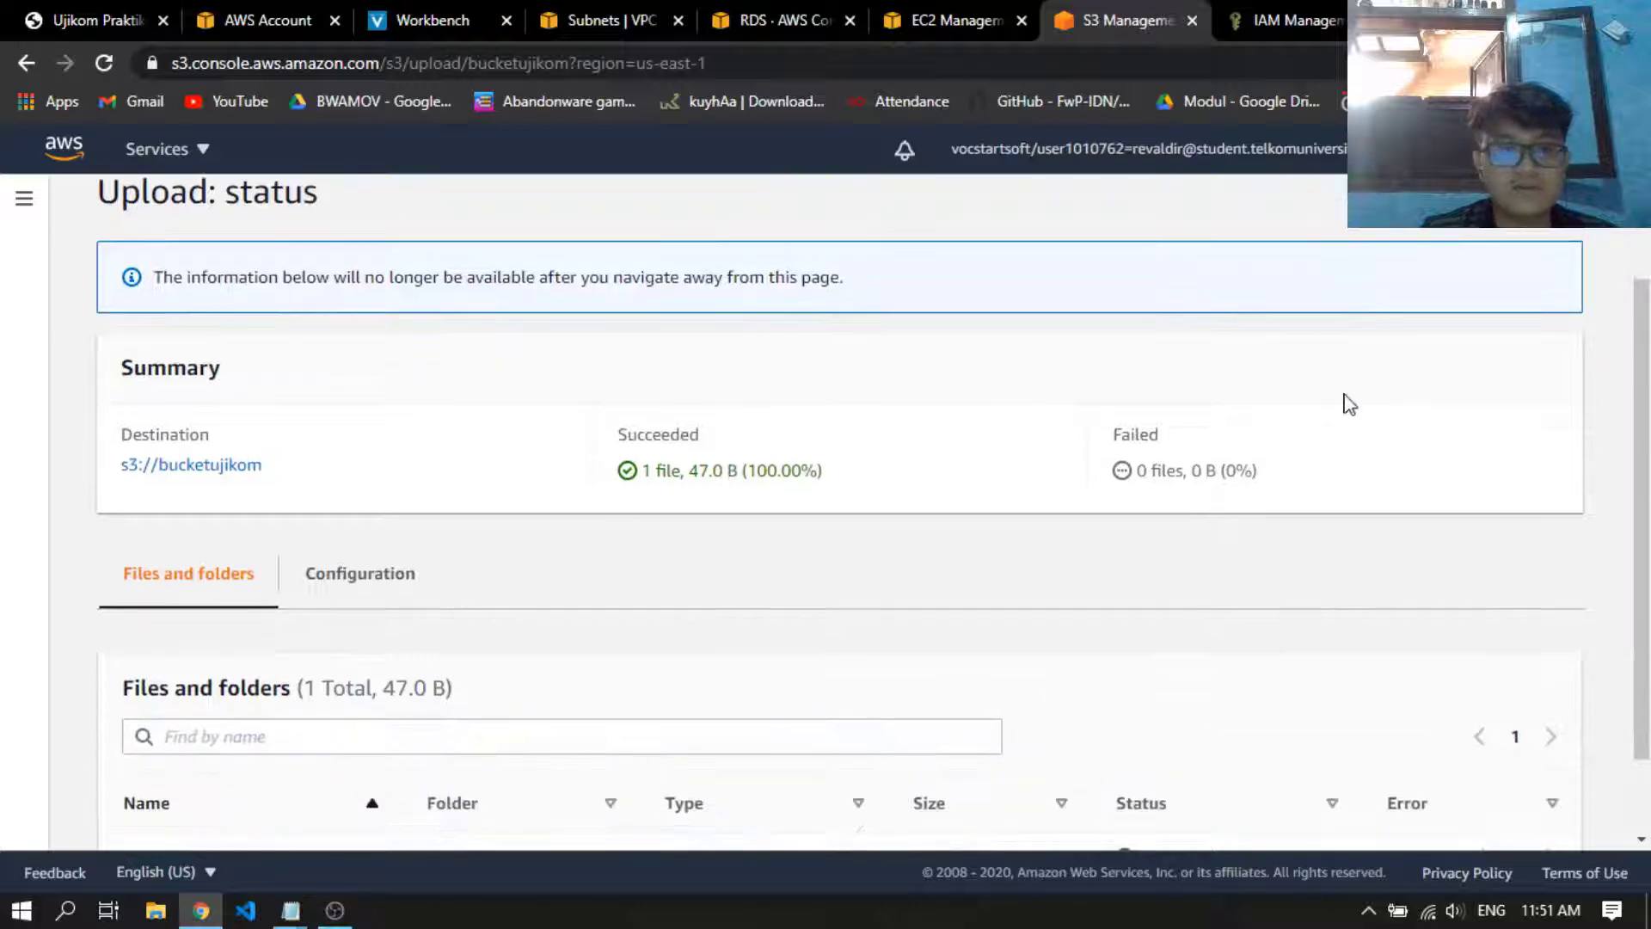
scroll(1400, 417, up, 3)
click(1541, 313)
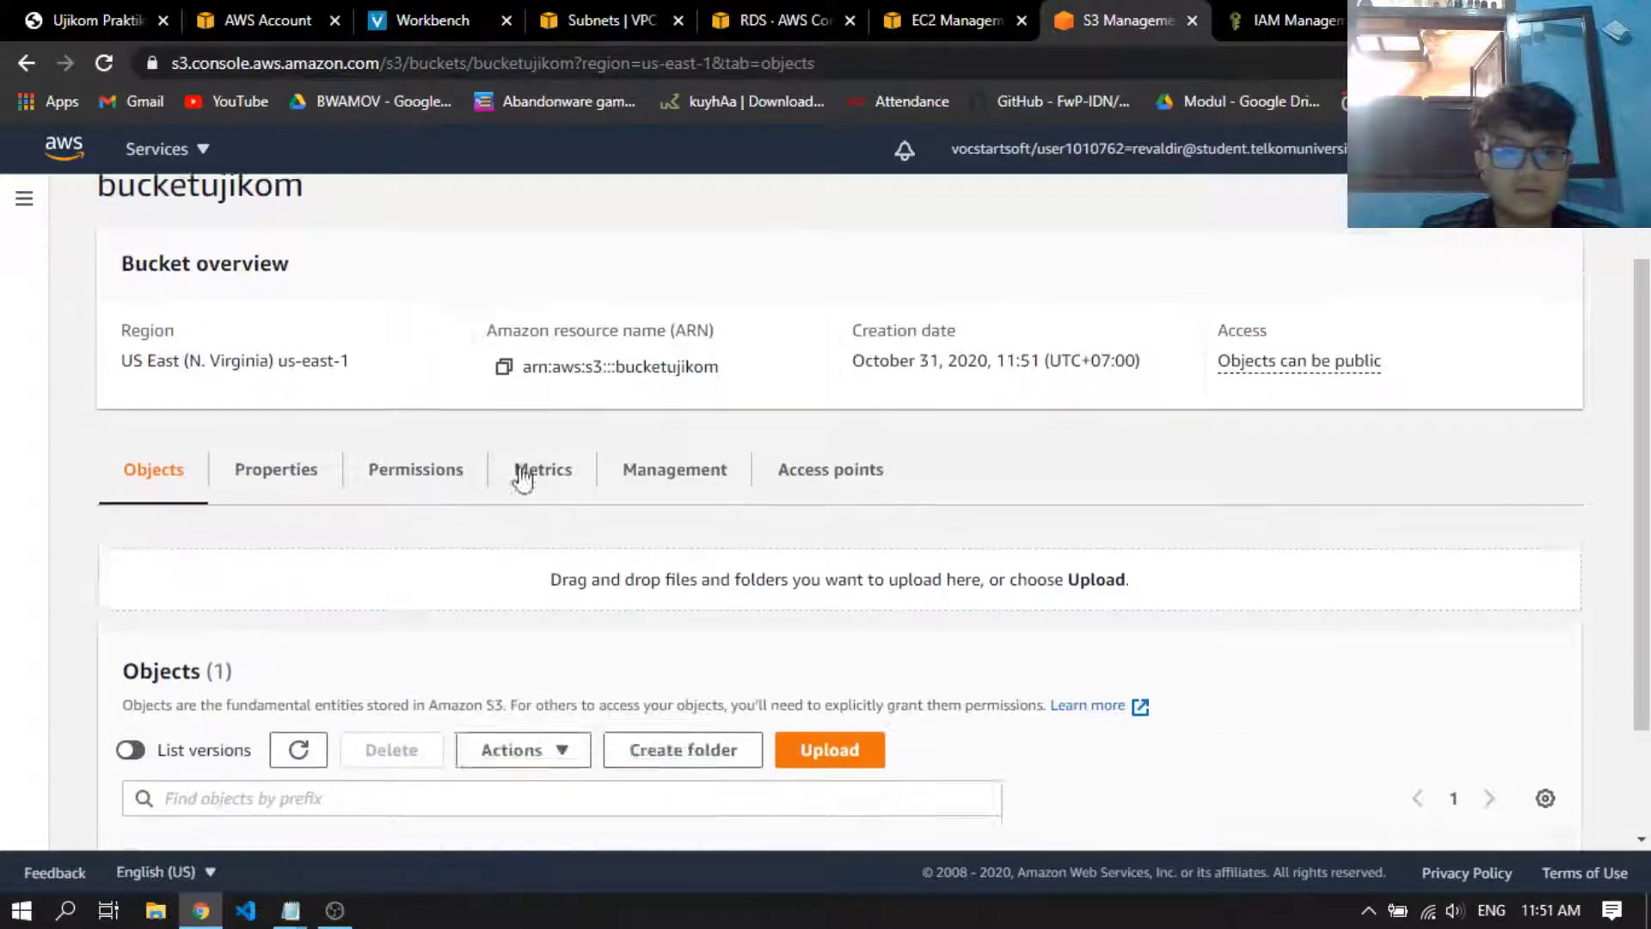
scroll(516, 516, down, 2)
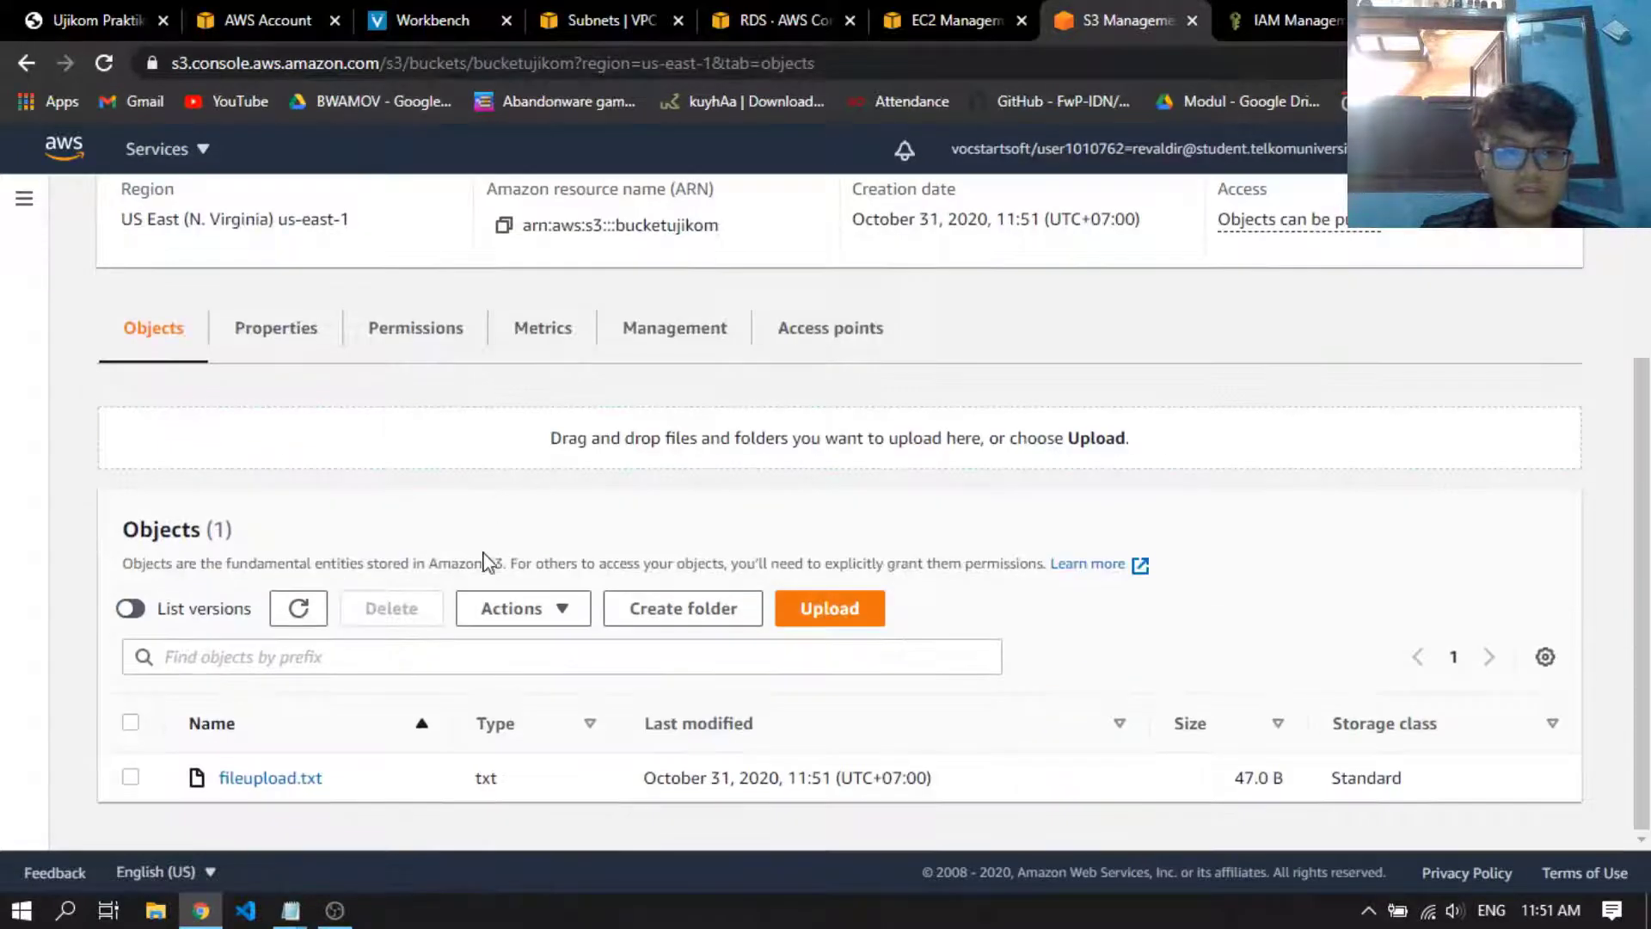
click(272, 781)
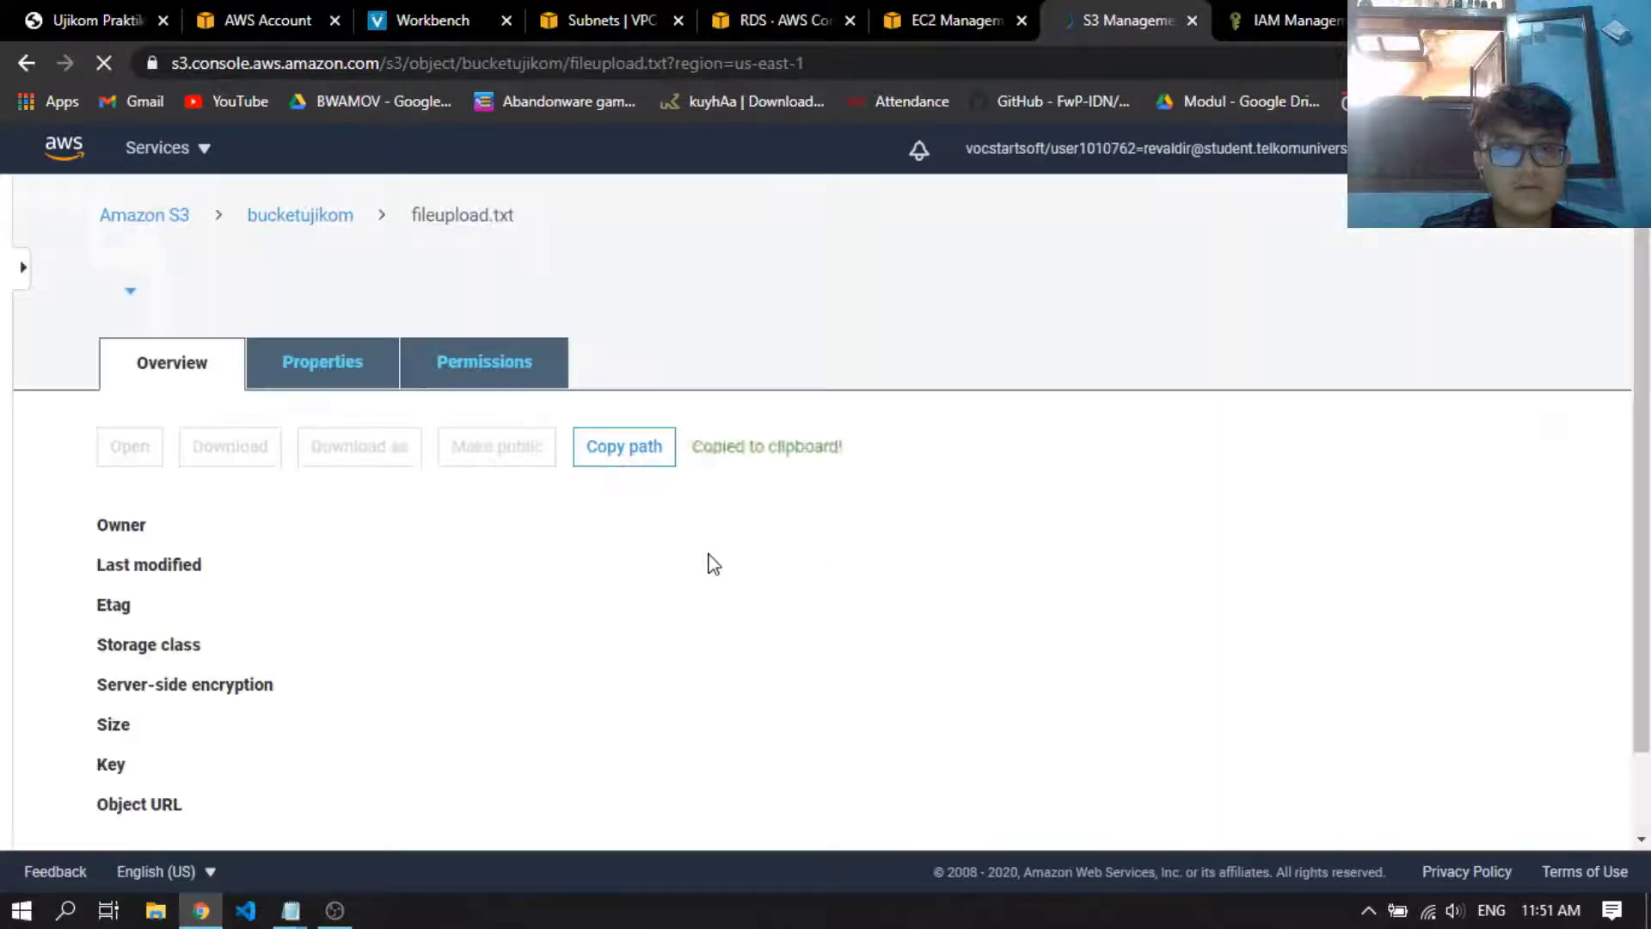
Open the object URL of fileupload.txt in the browser and highlight its contents
scroll(327, 491, down, 2)
scroll(361, 493, down, 1)
scroll(521, 494, up, 3)
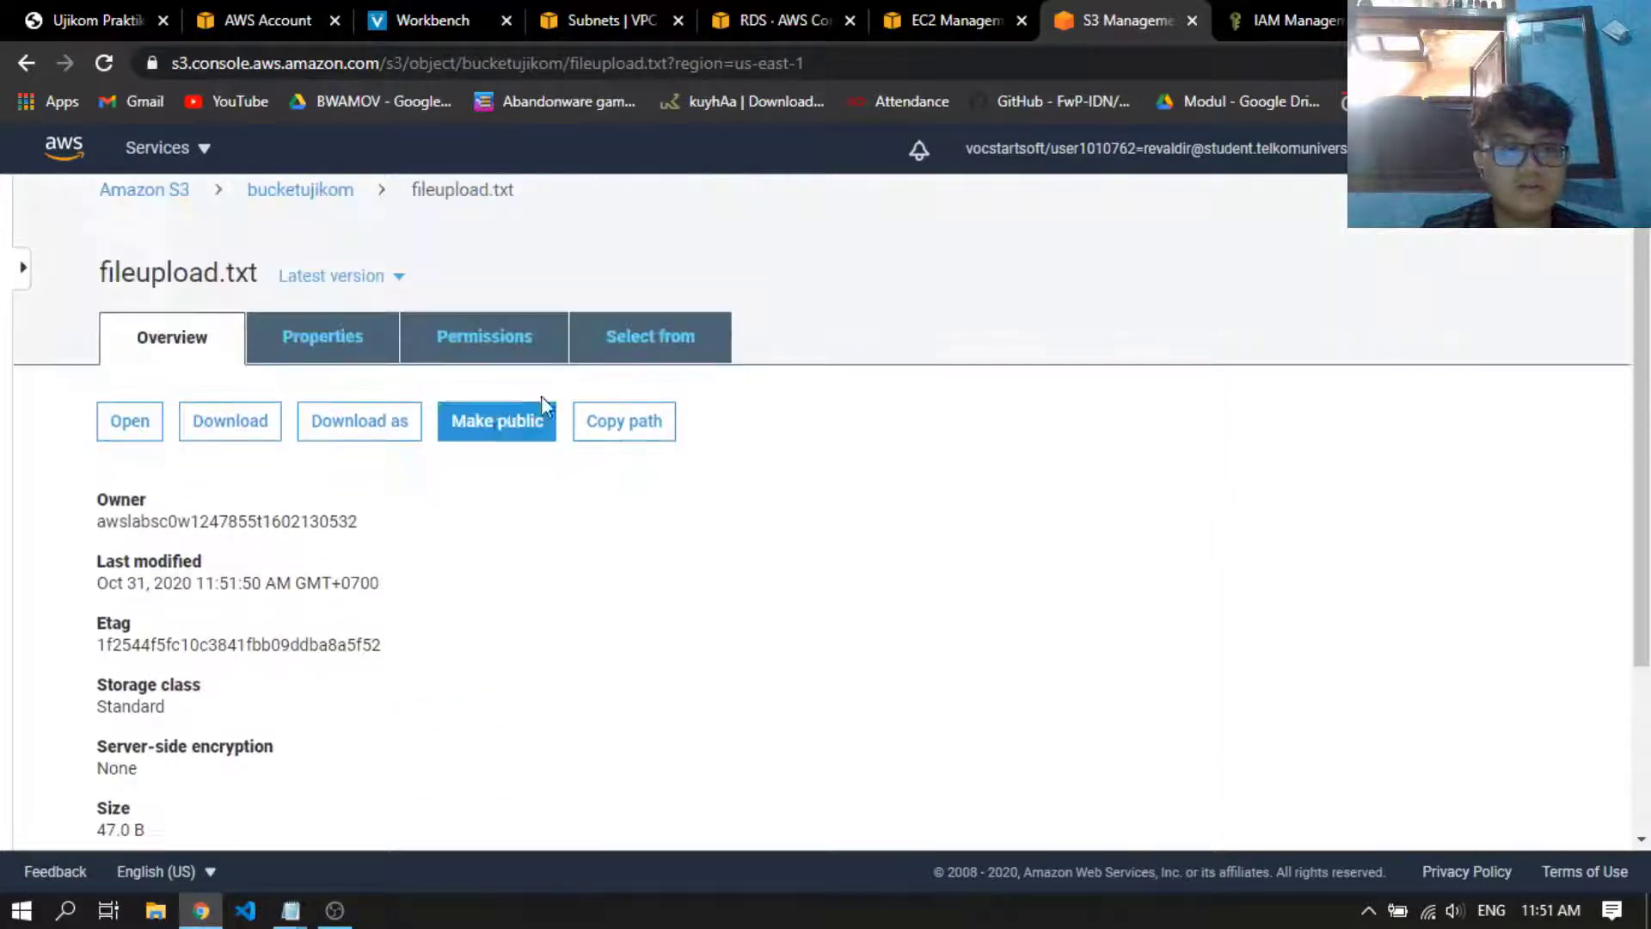
scroll(550, 405, down, 3)
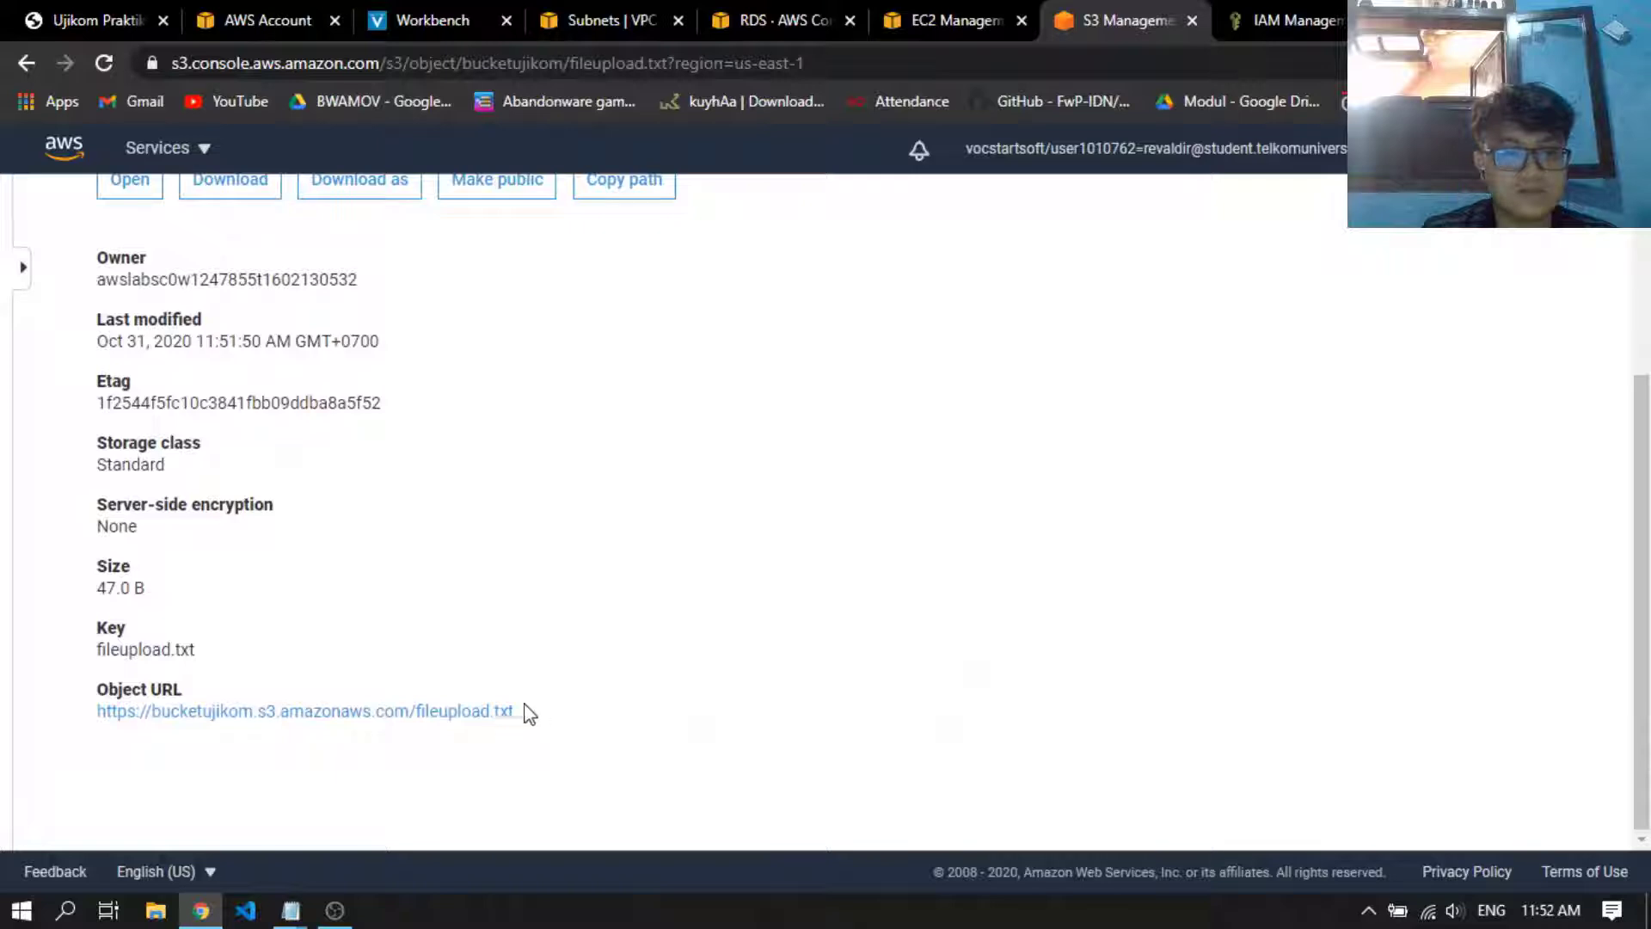
click(479, 714)
click(1216, 2)
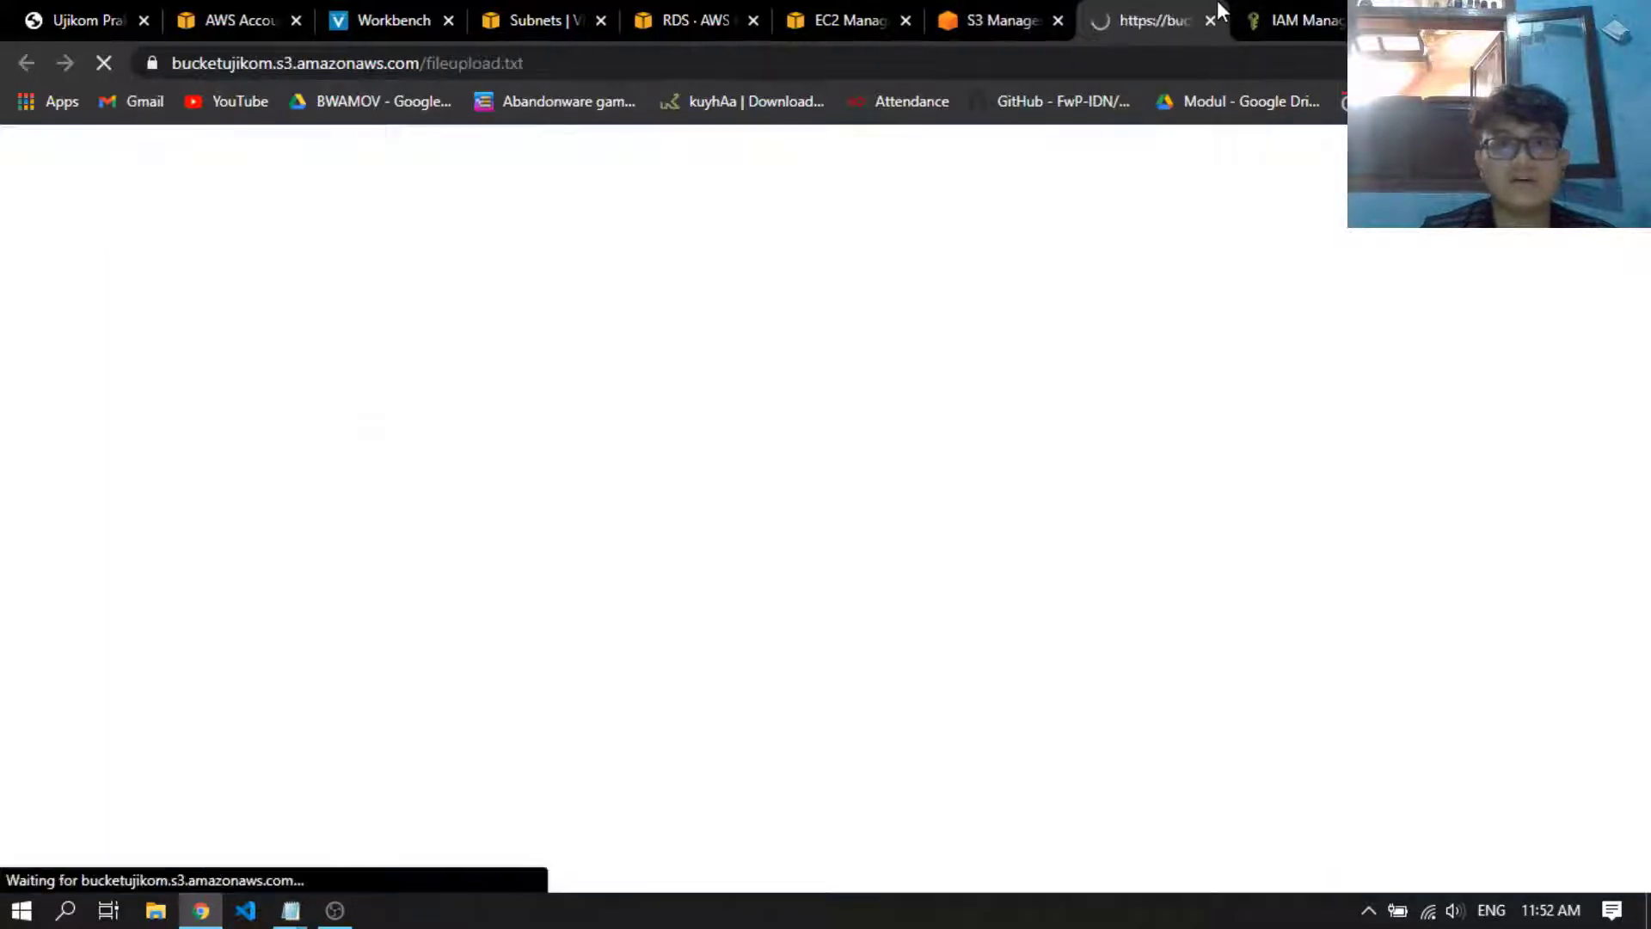
drag(97, 184, 11, 152)
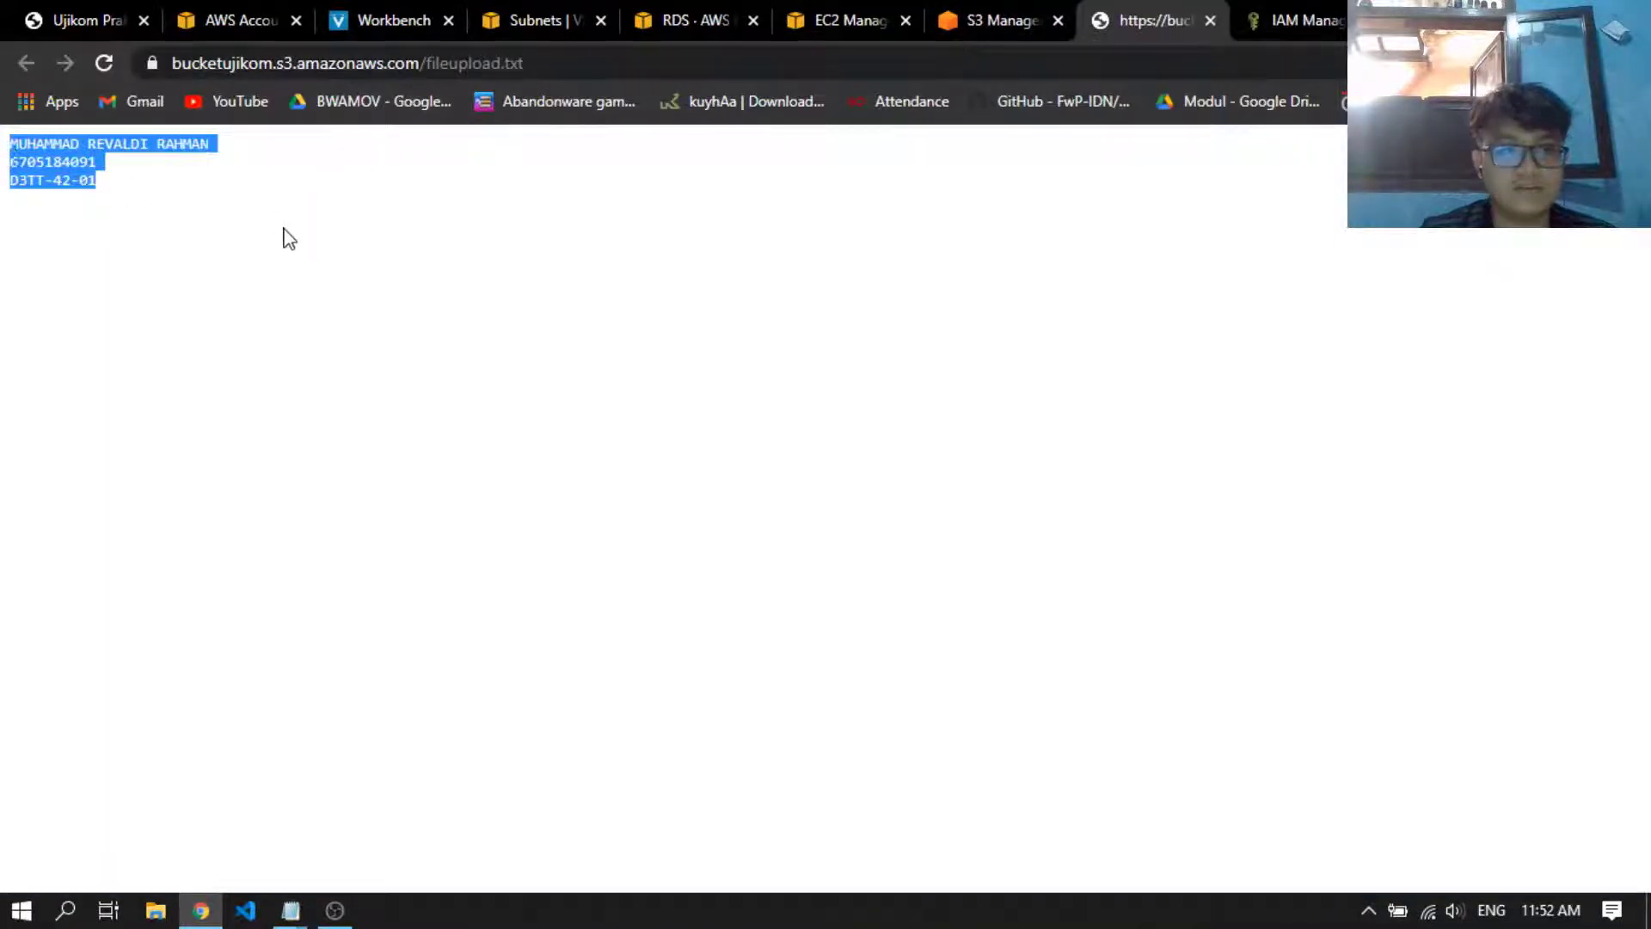
Compare the served file with the local fileupload text in Notepad, and close the page showing the public file
key(alt+Tab)
drag(1117, 467, 885, 391)
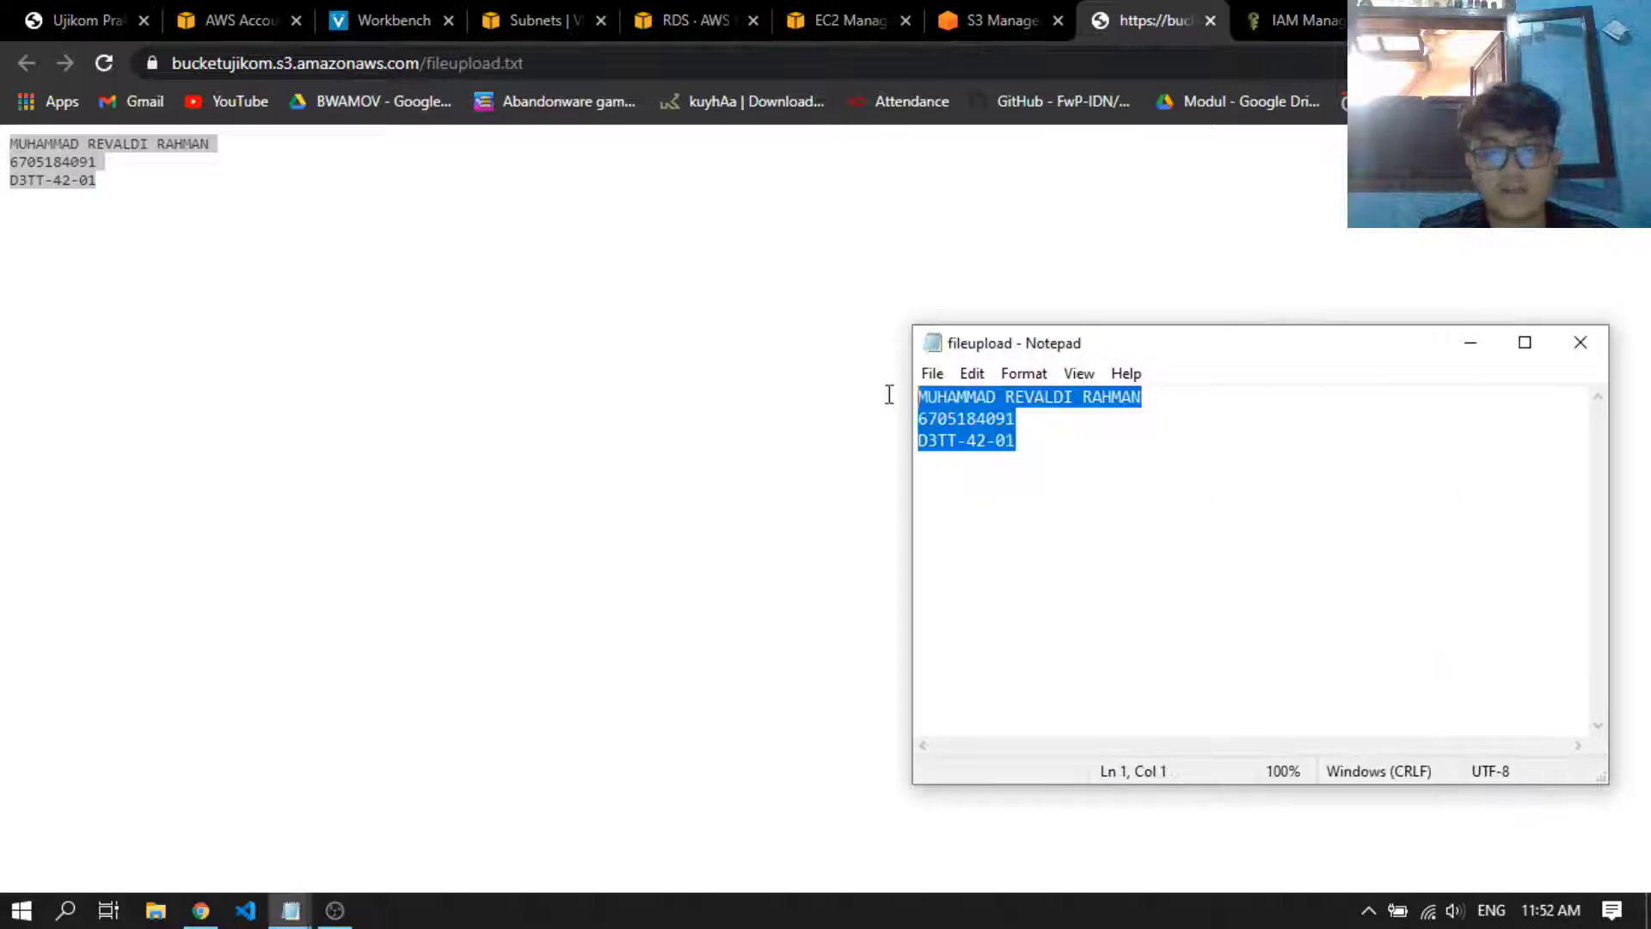
click(1109, 479)
key(alt+Tab)
click(1270, 227)
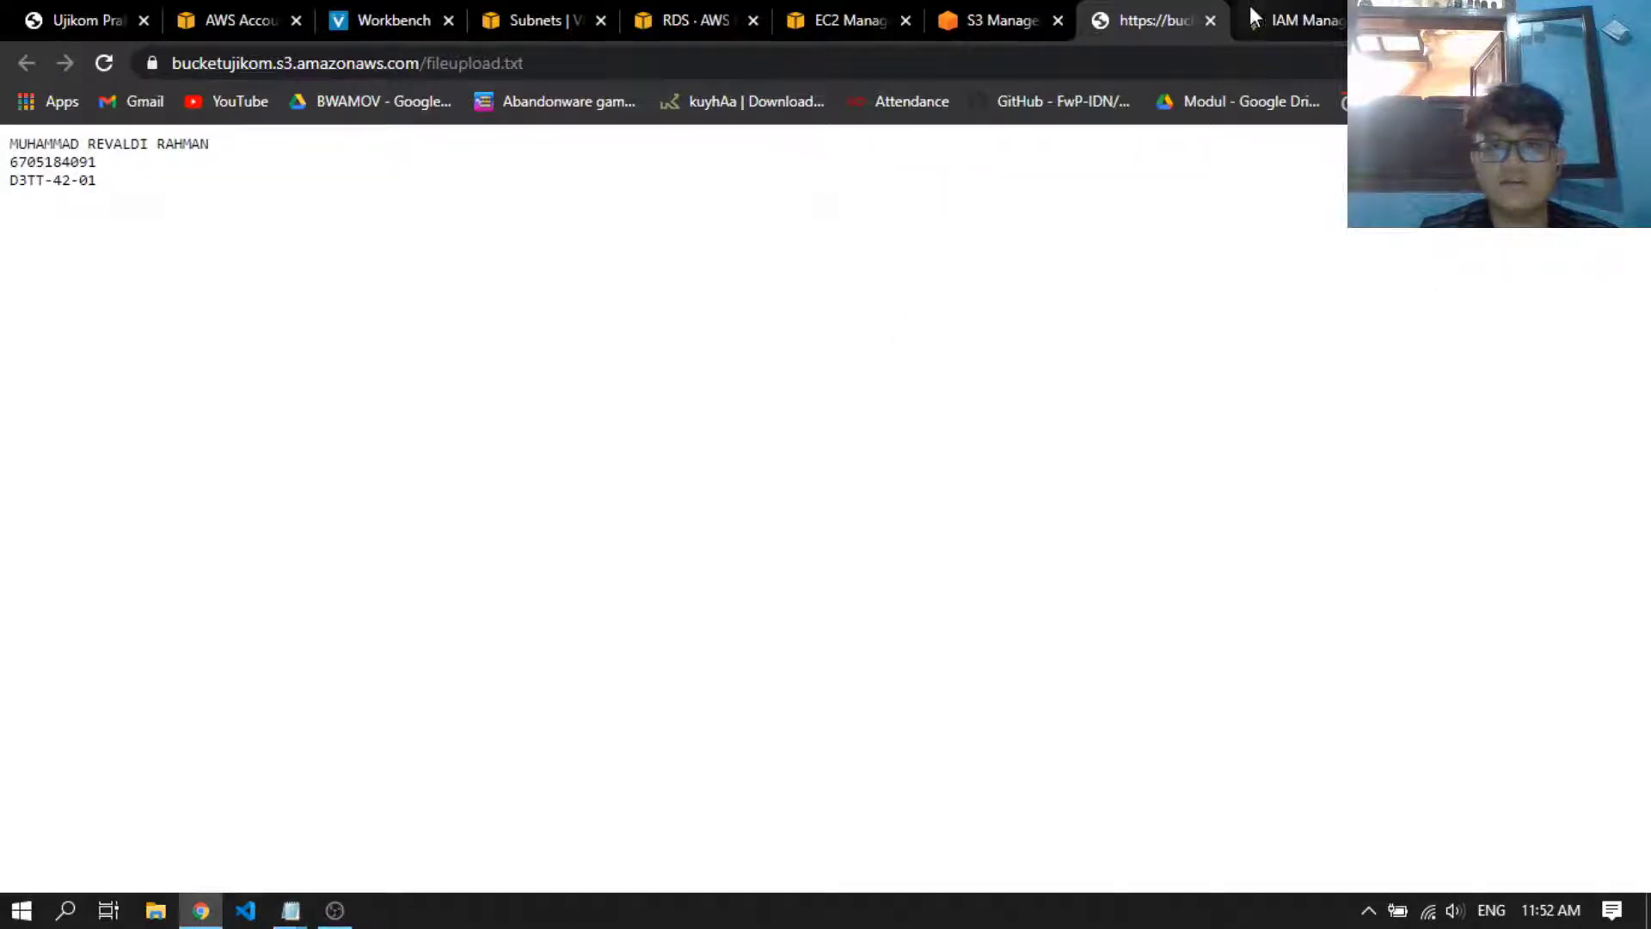
click(1211, 20)
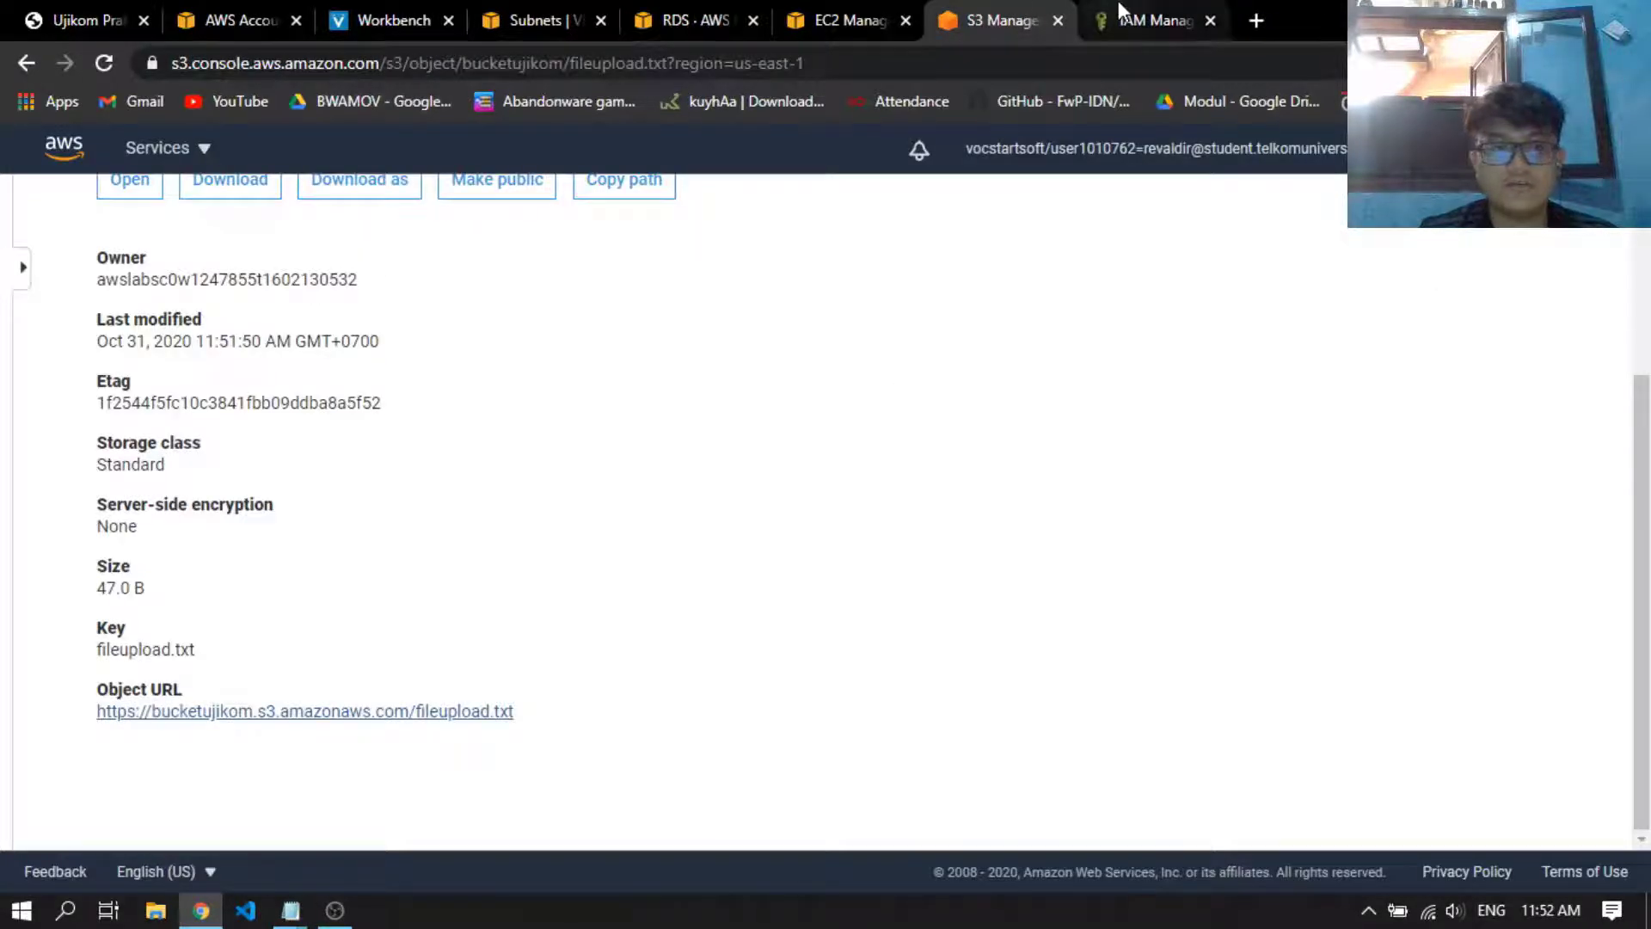
scroll(817, 379, up, 3)
Start creating an IAM role for an AWS service with the EC2 use case and proceed to its permissions policies
click(1269, 11)
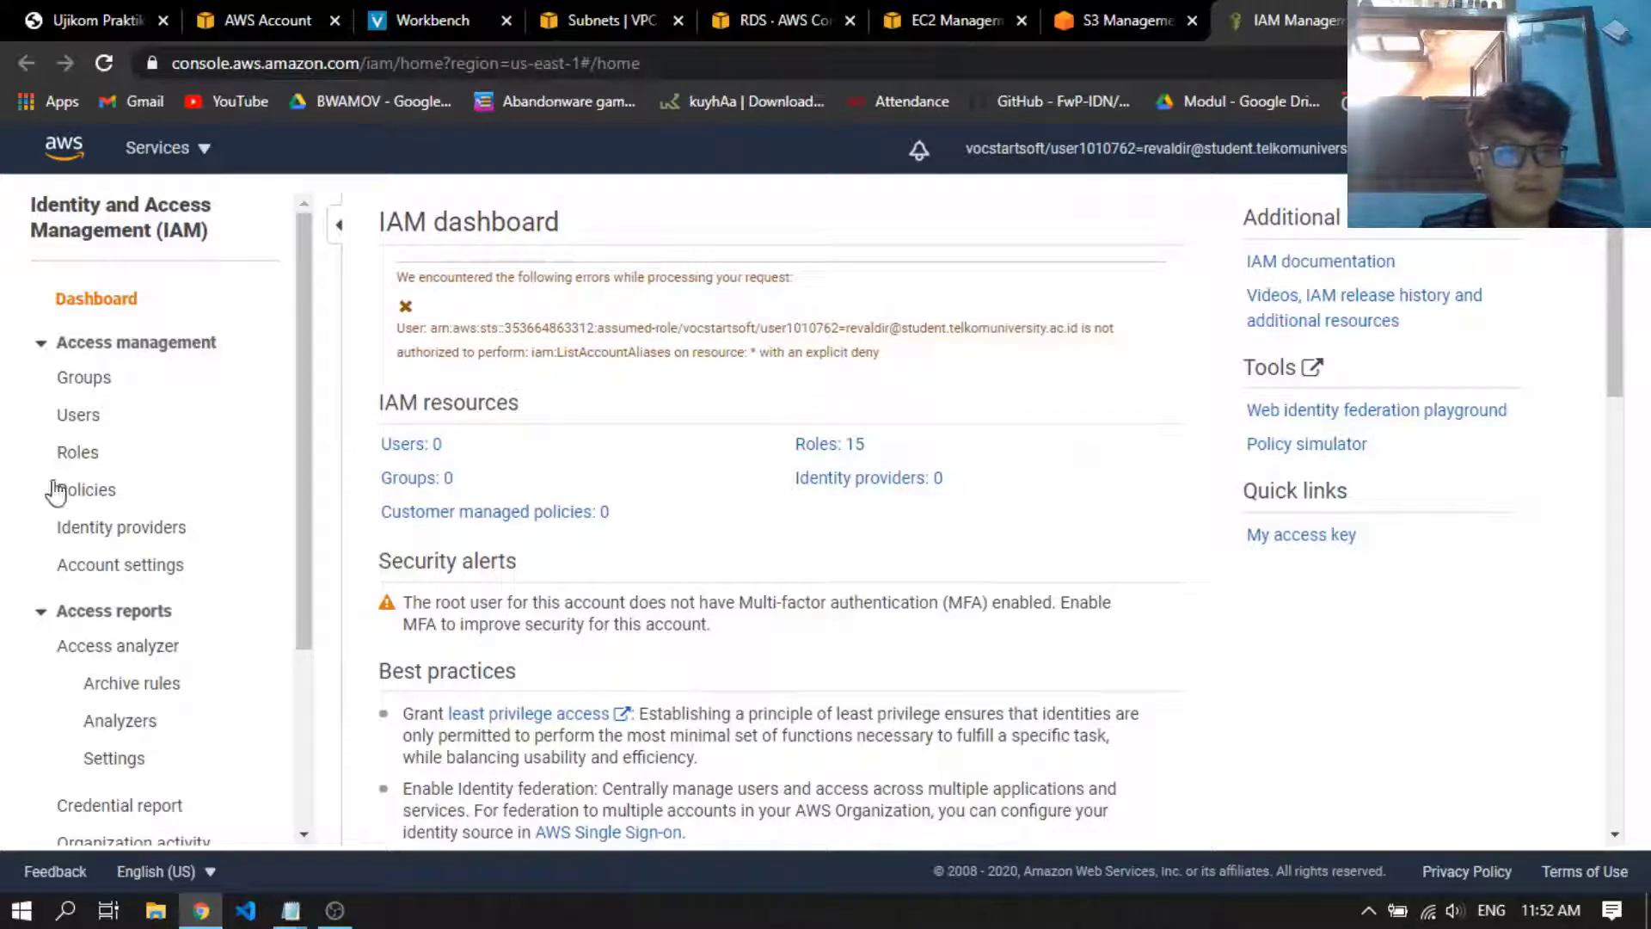
click(77, 453)
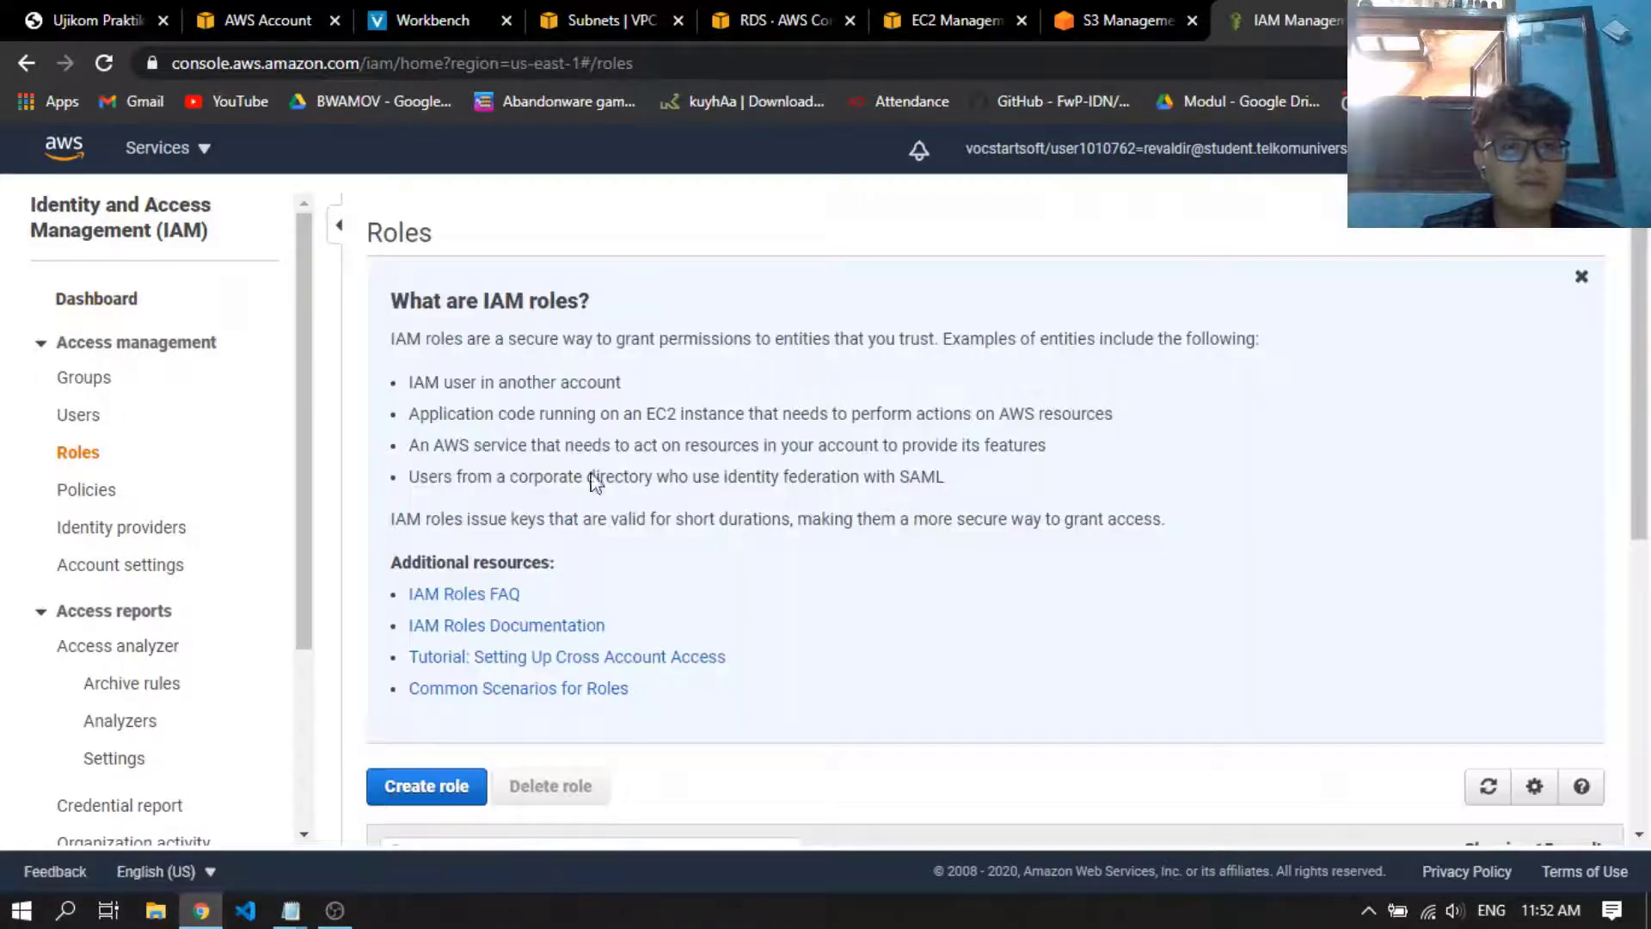
click(426, 794)
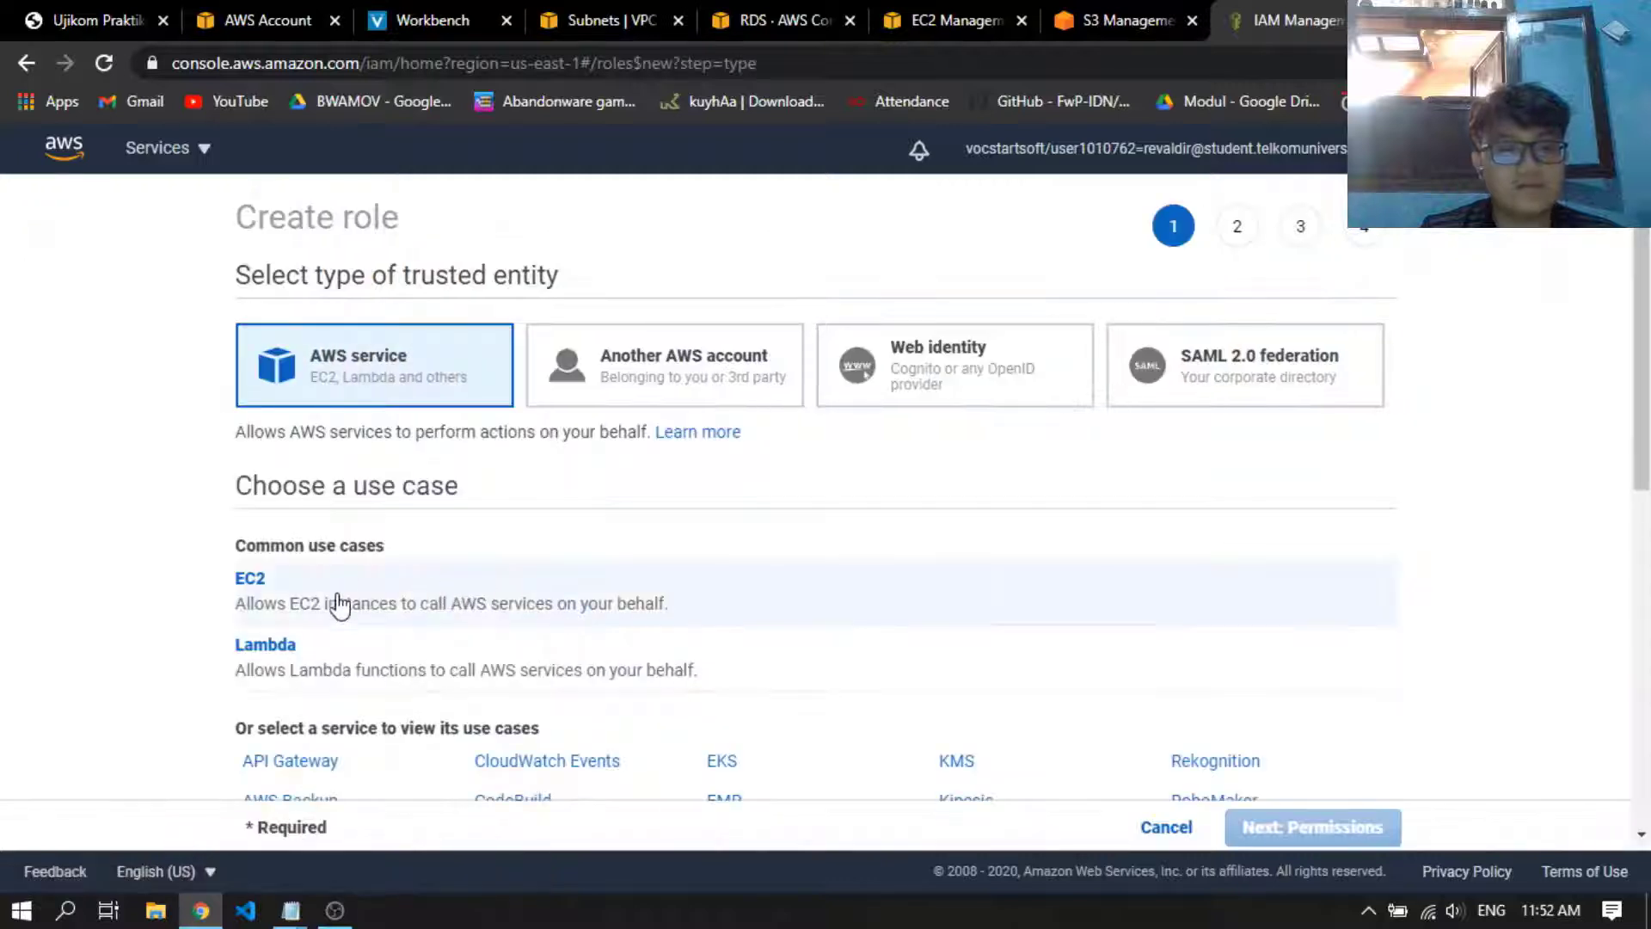
click(311, 598)
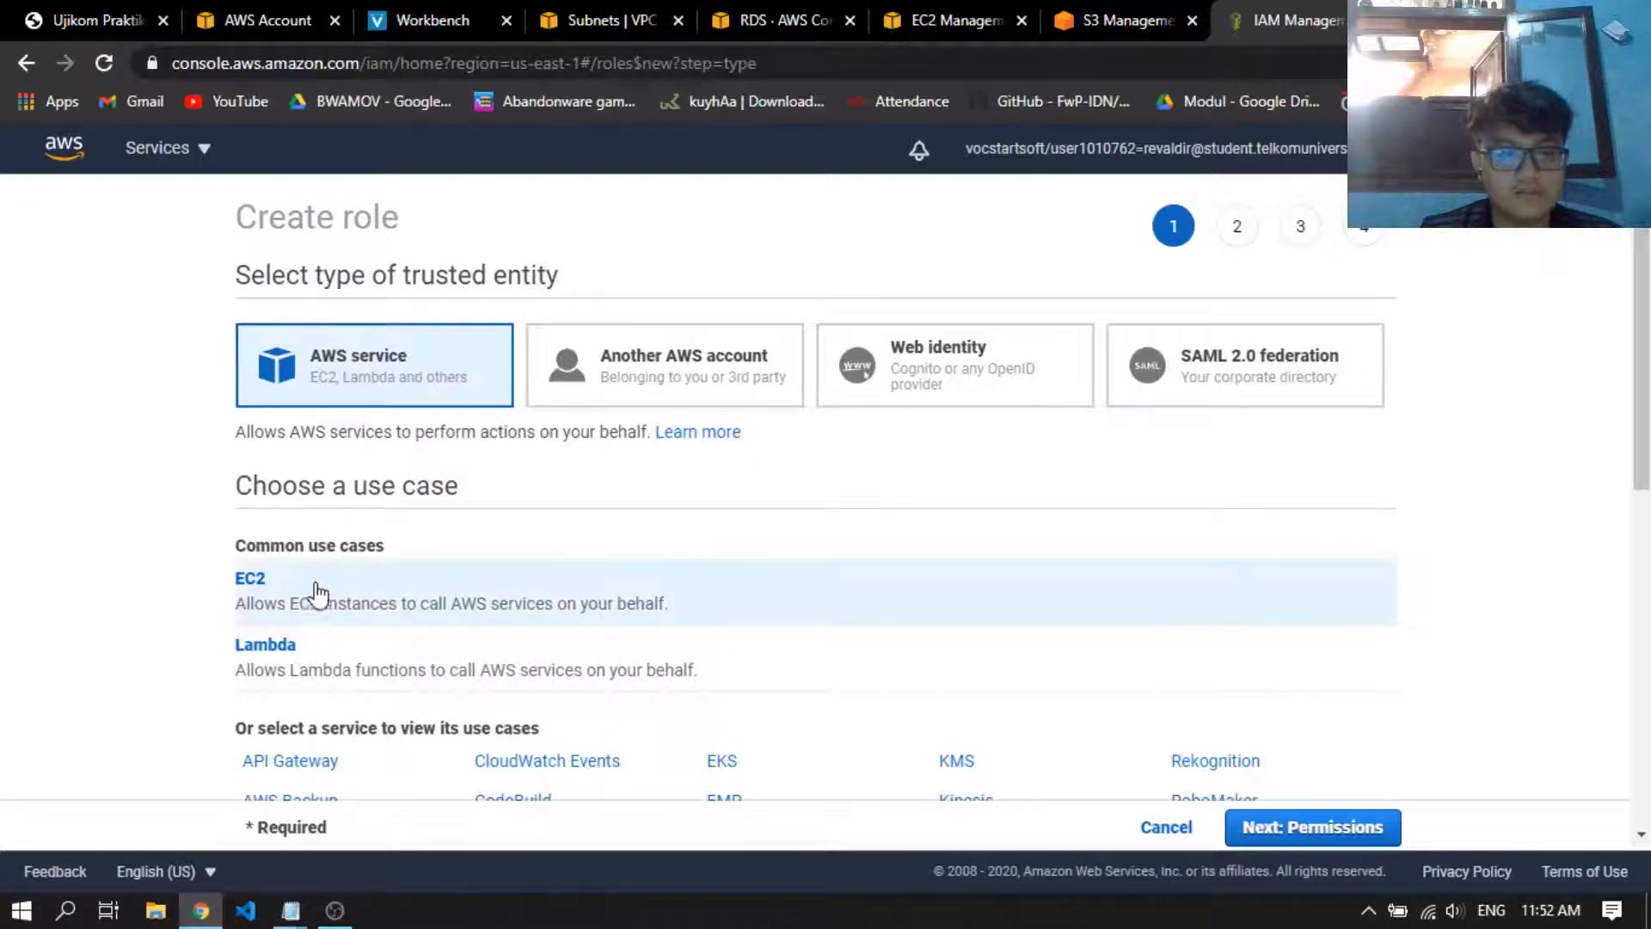
click(1385, 826)
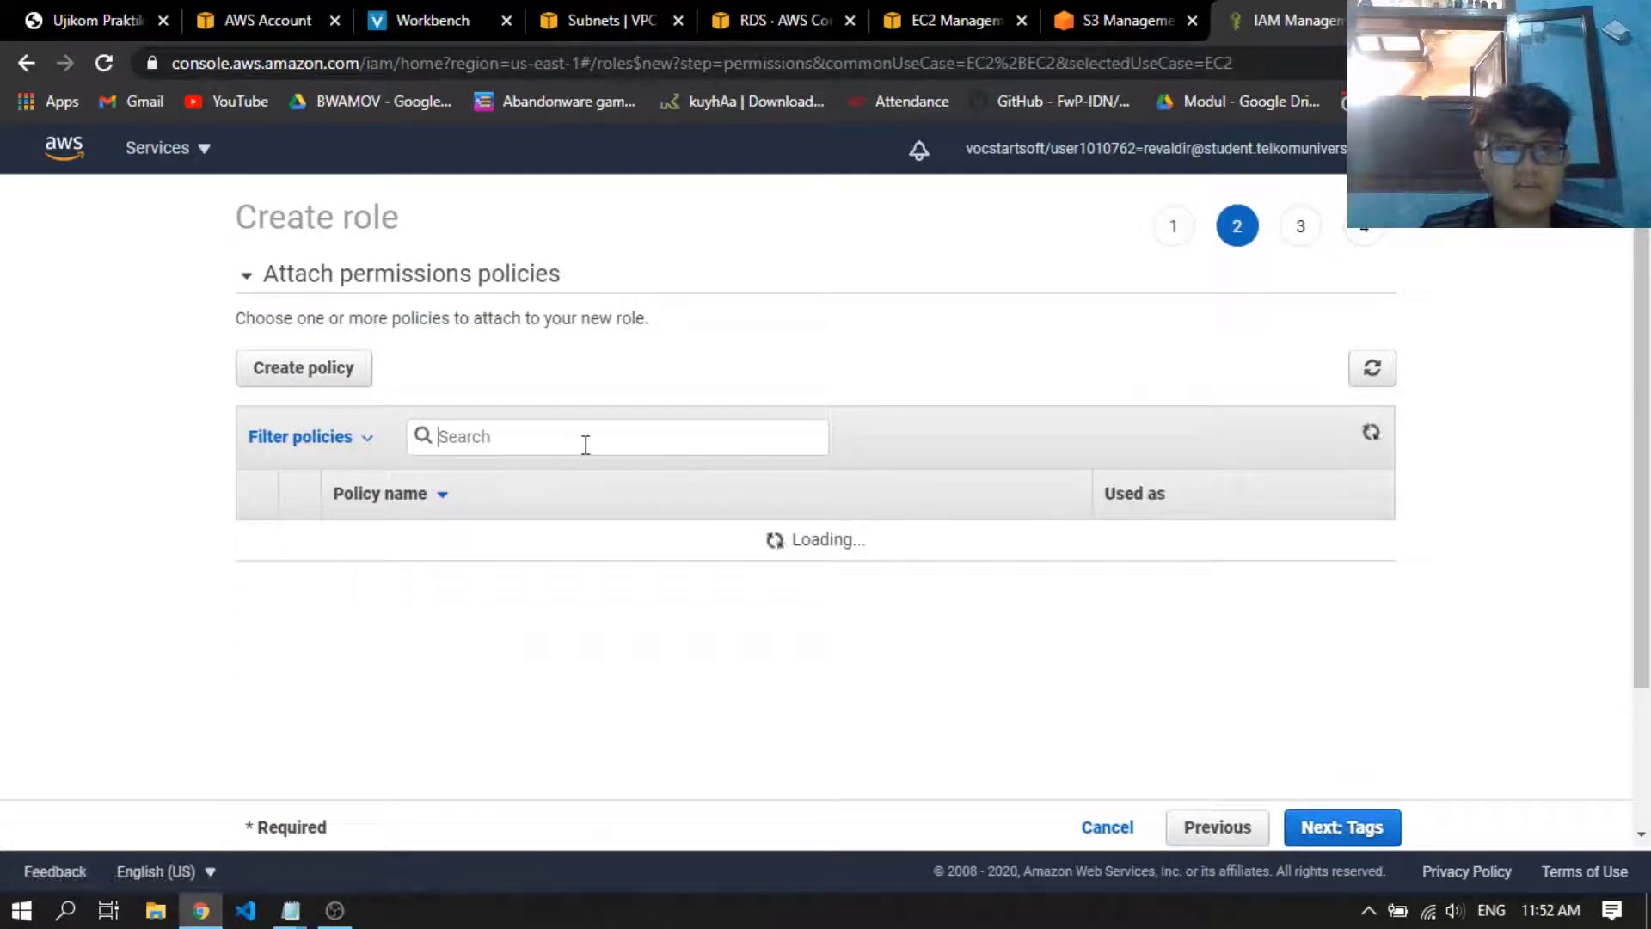
click(585, 445)
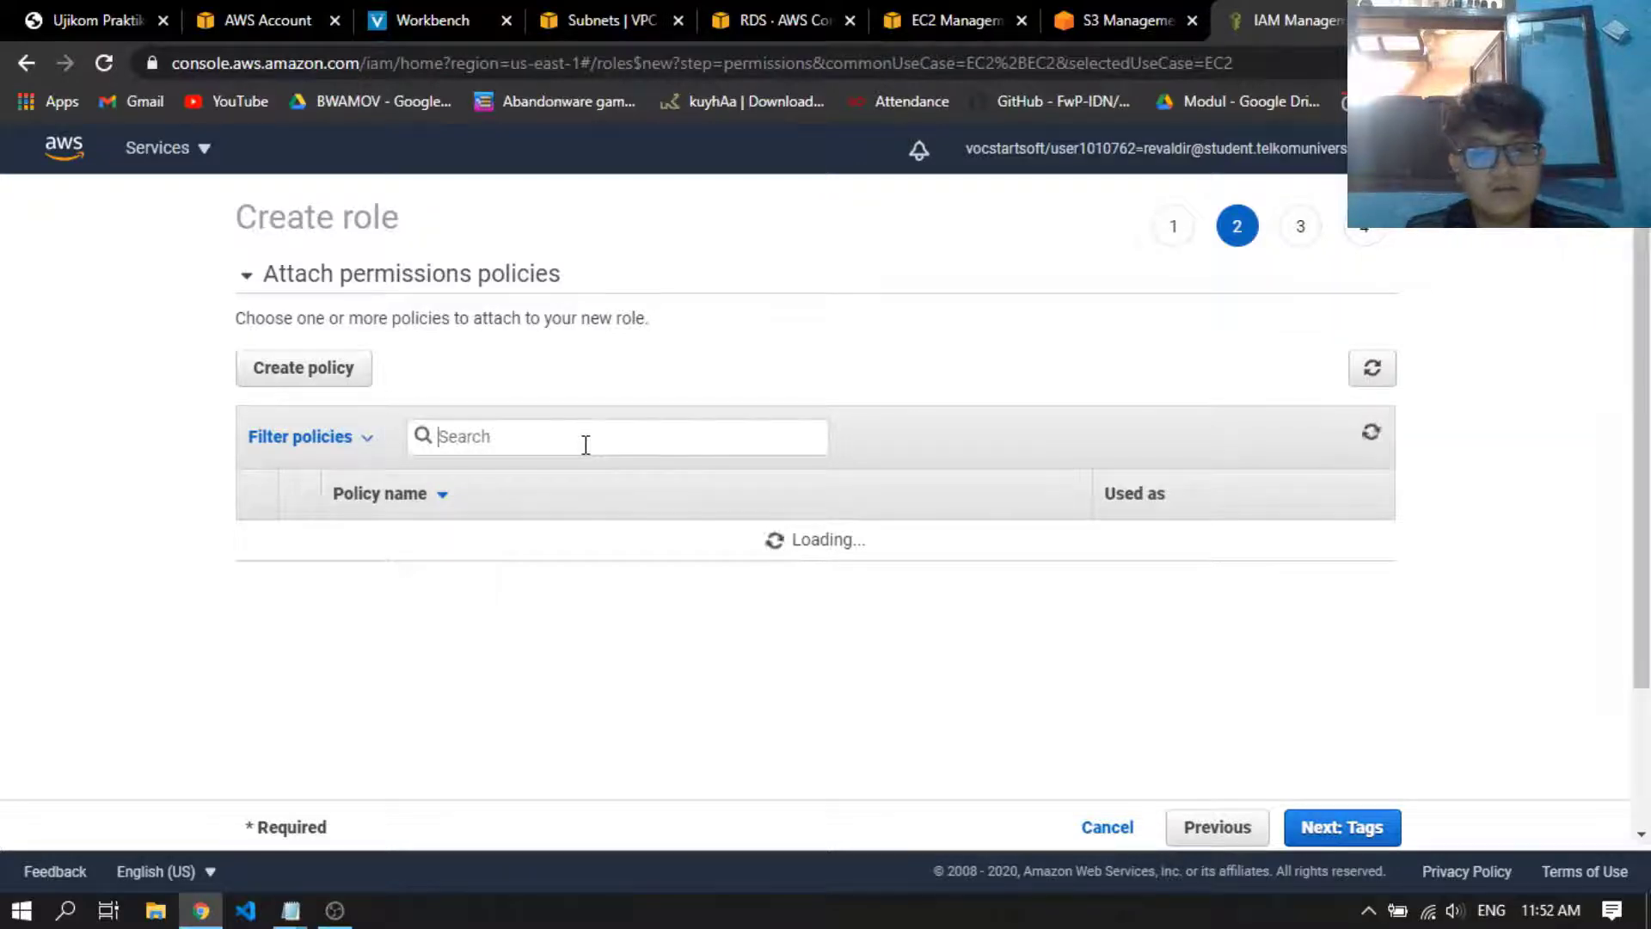
text(aws)
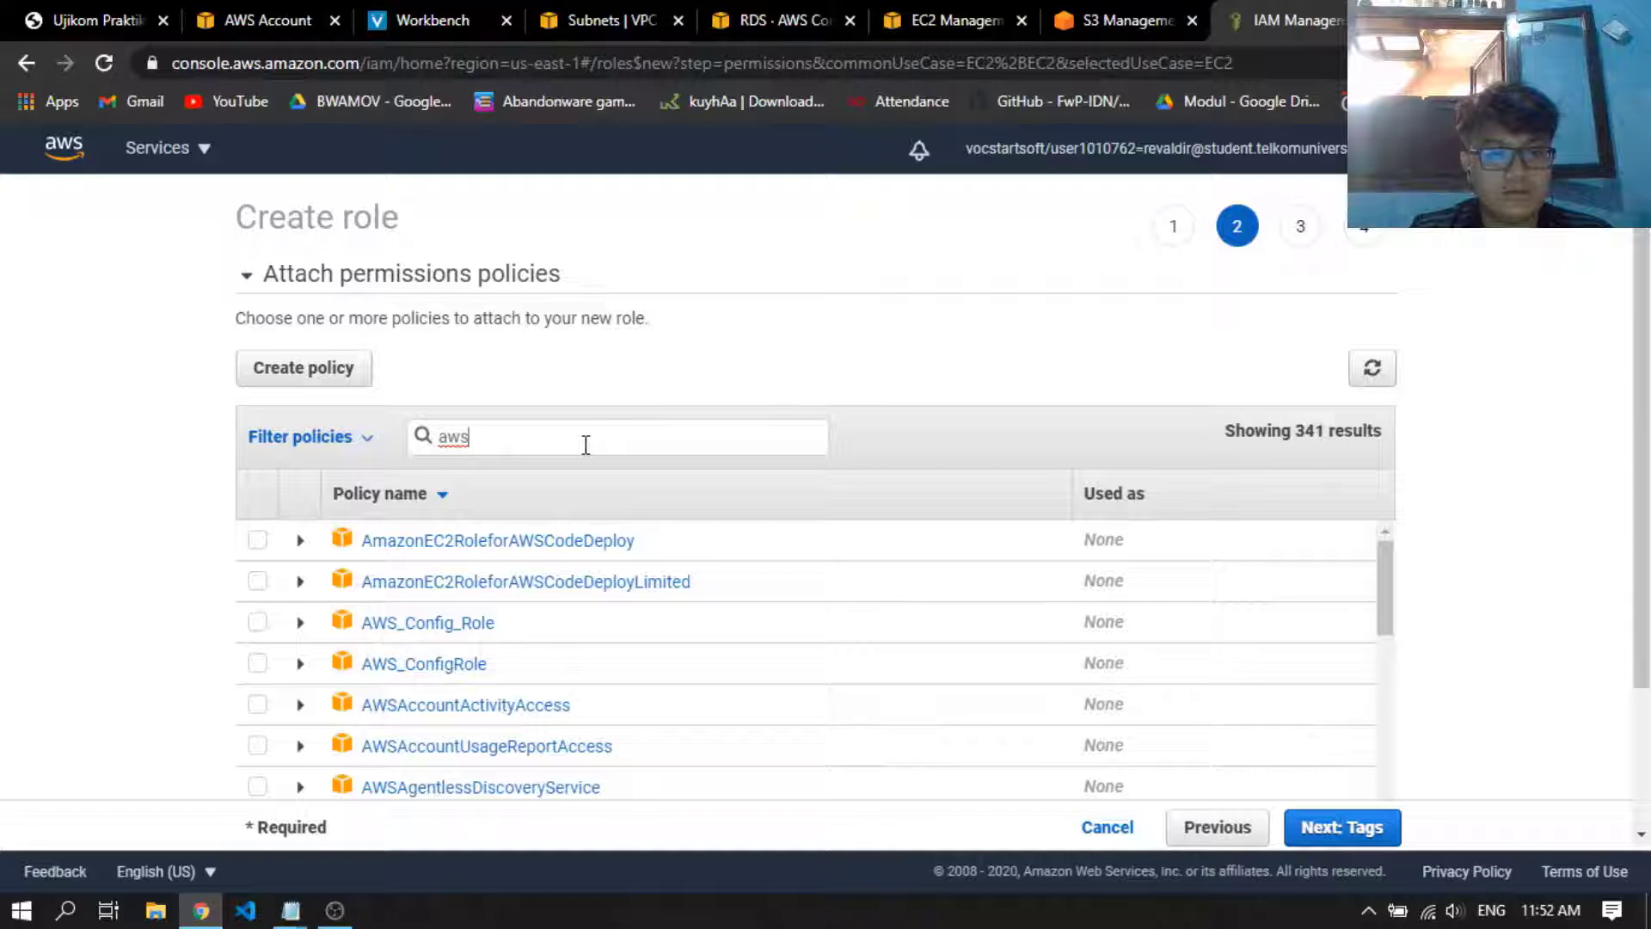
text(s3)
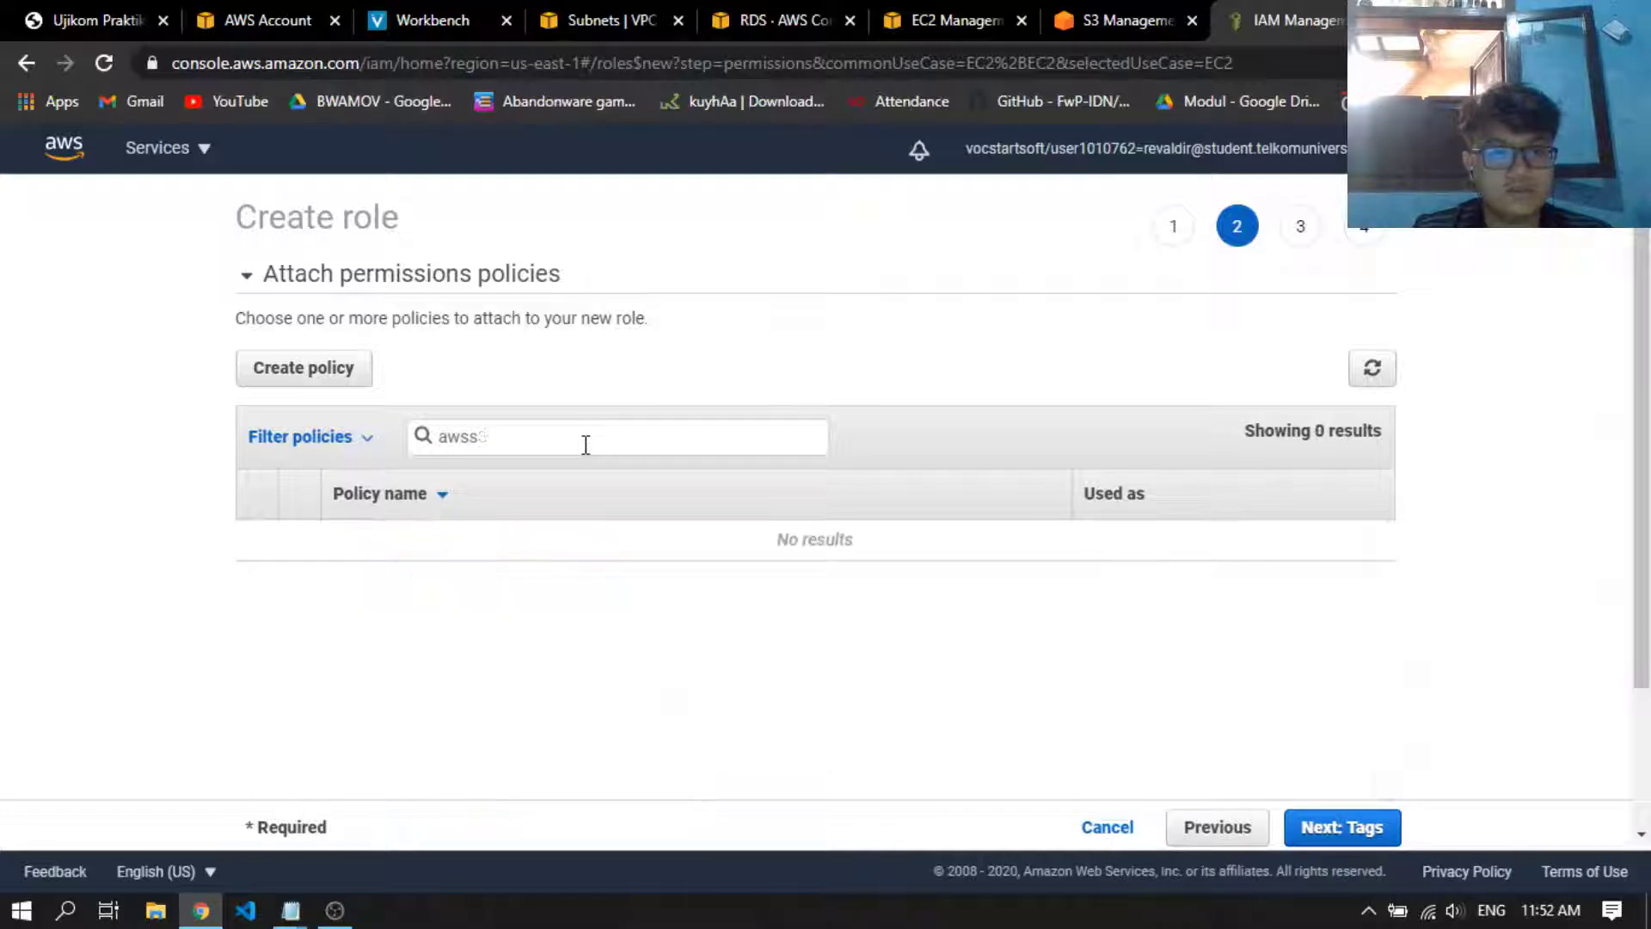
key(BackSpace)
key(BackSpace)
key(BackSpace)
Search the policies for s3, attach AmazonS3FullAccess to the role, and proceed to the review without adding tags
text(s3)
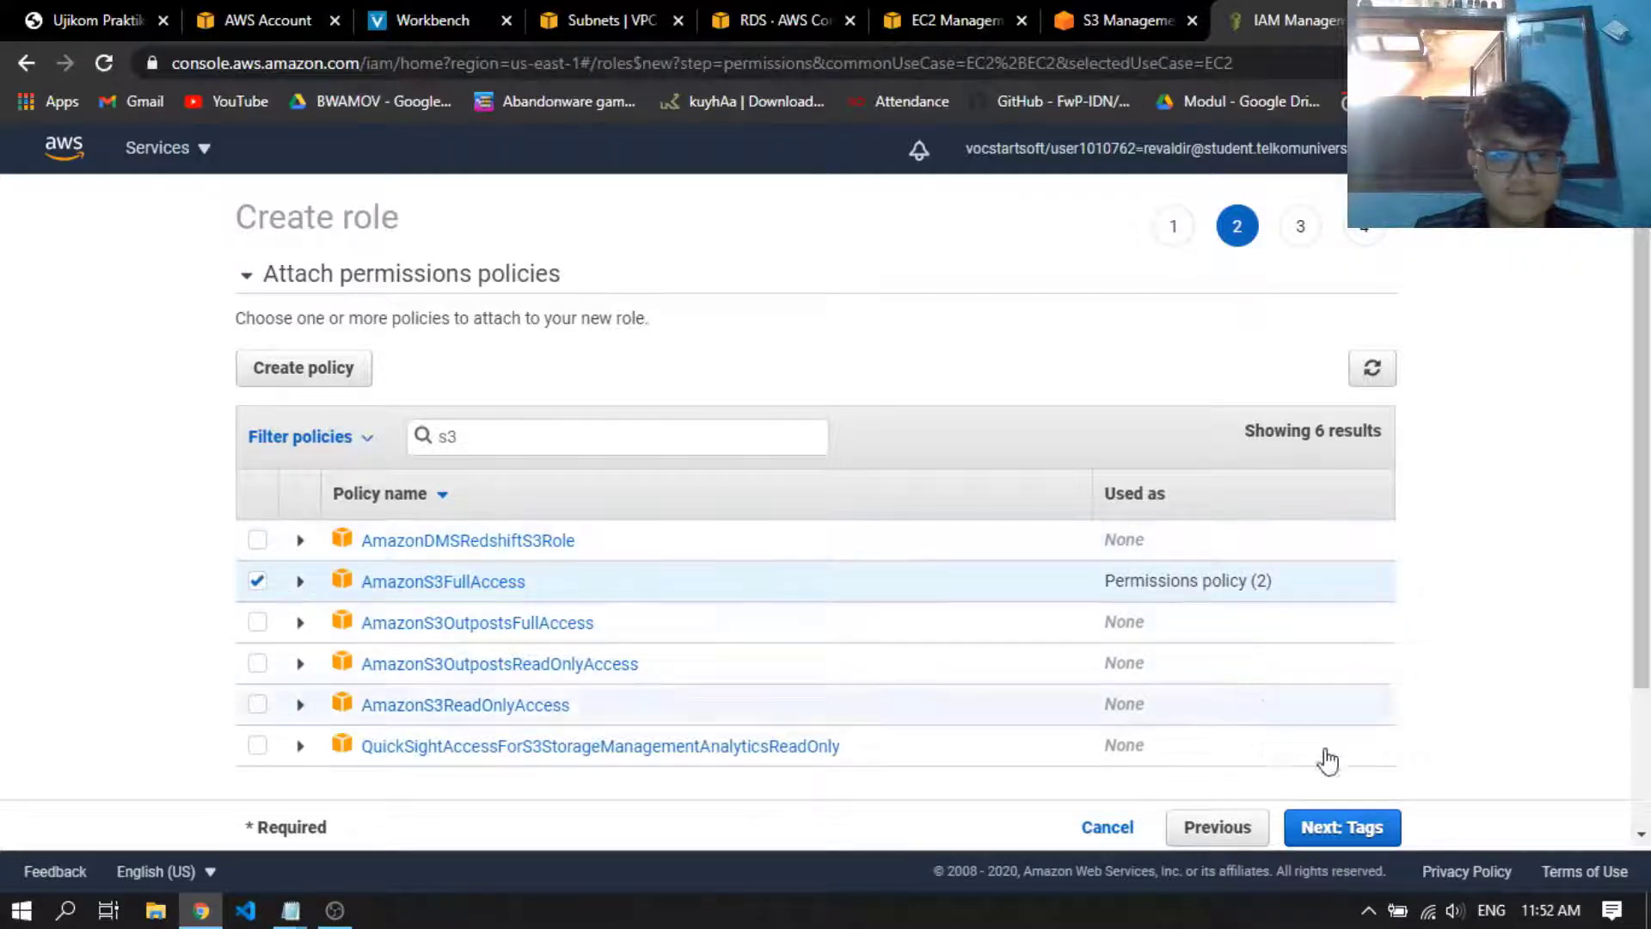
click(1371, 824)
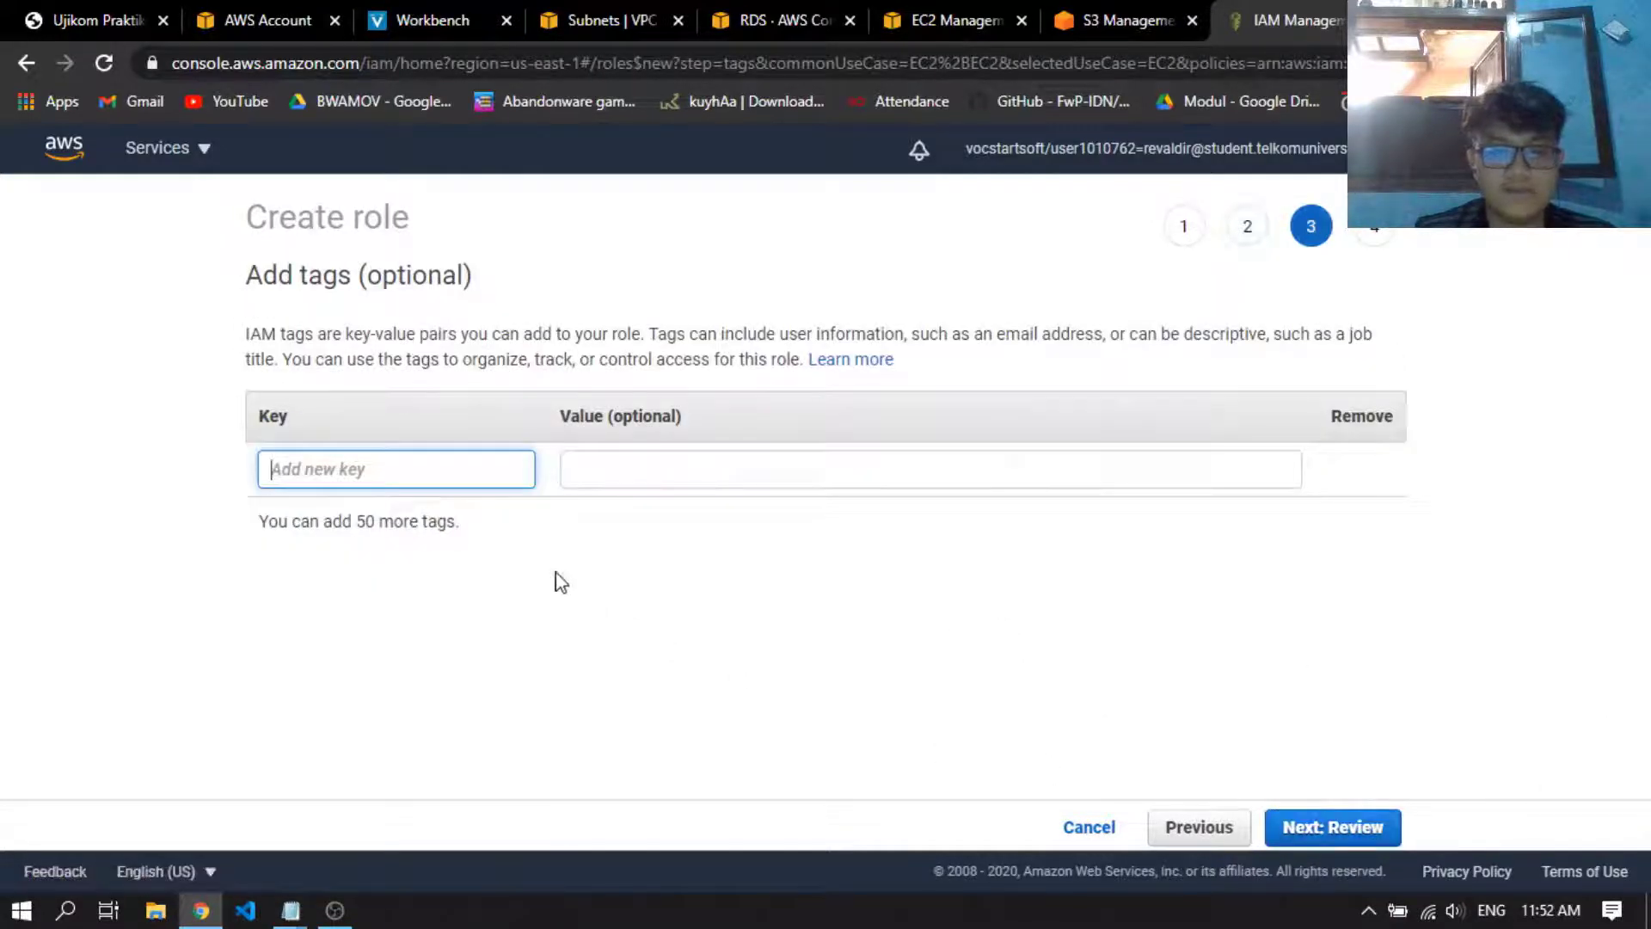
click(1346, 838)
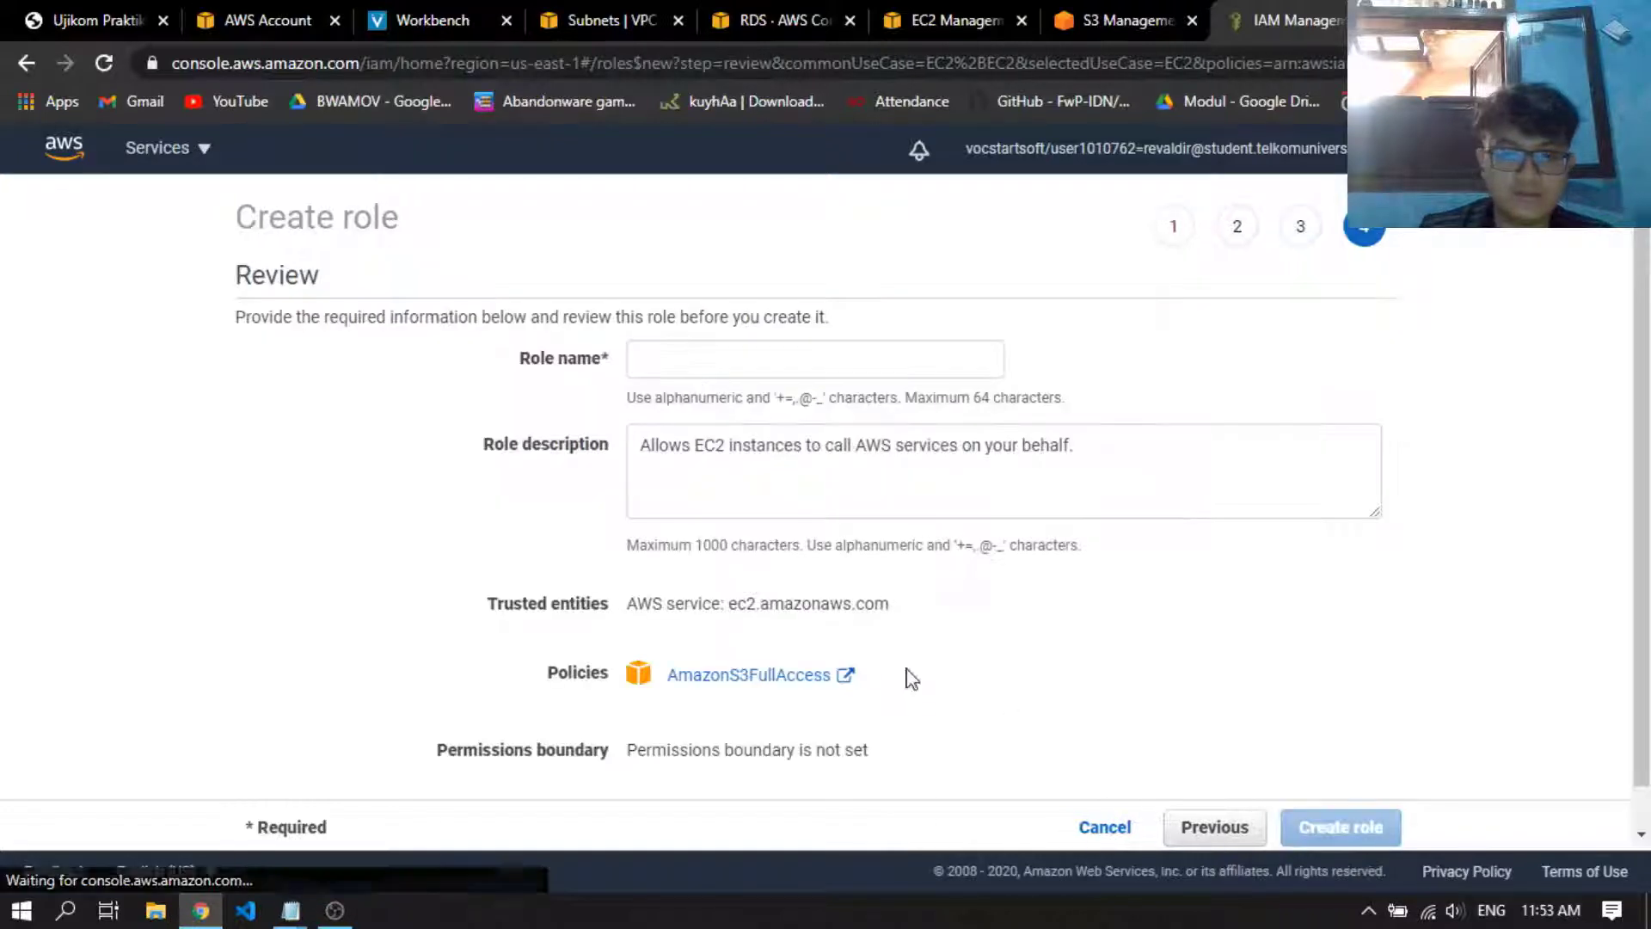
Name the new IAM role S3FullAccessUK, keeping the default description, and create it
click(708, 366)
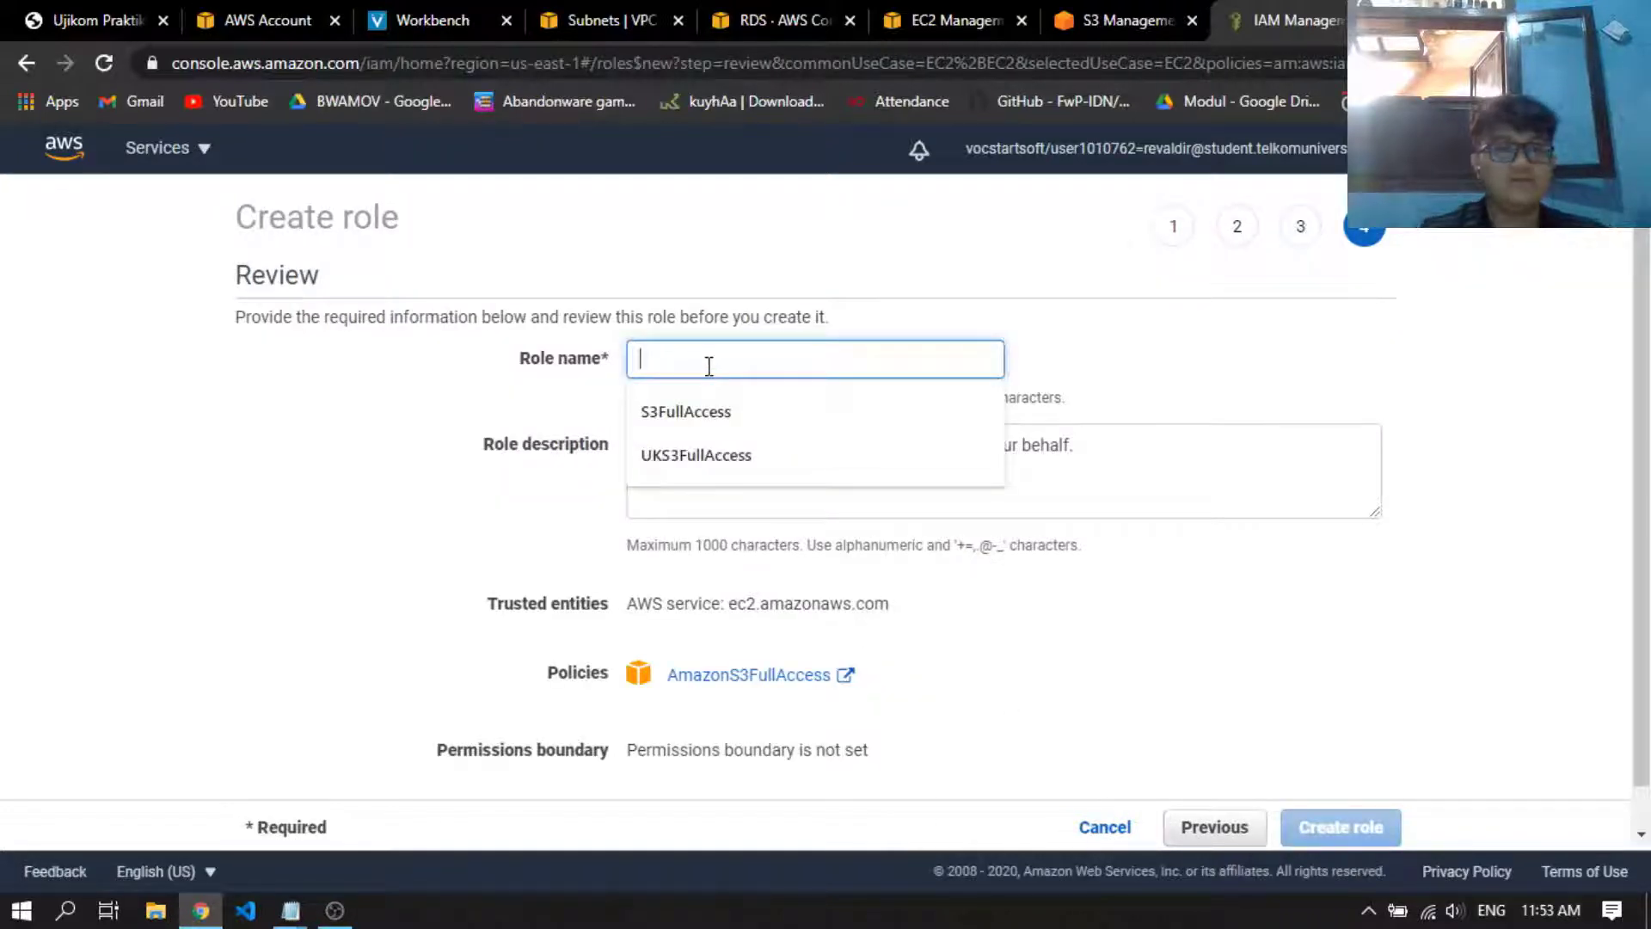
text(S2)
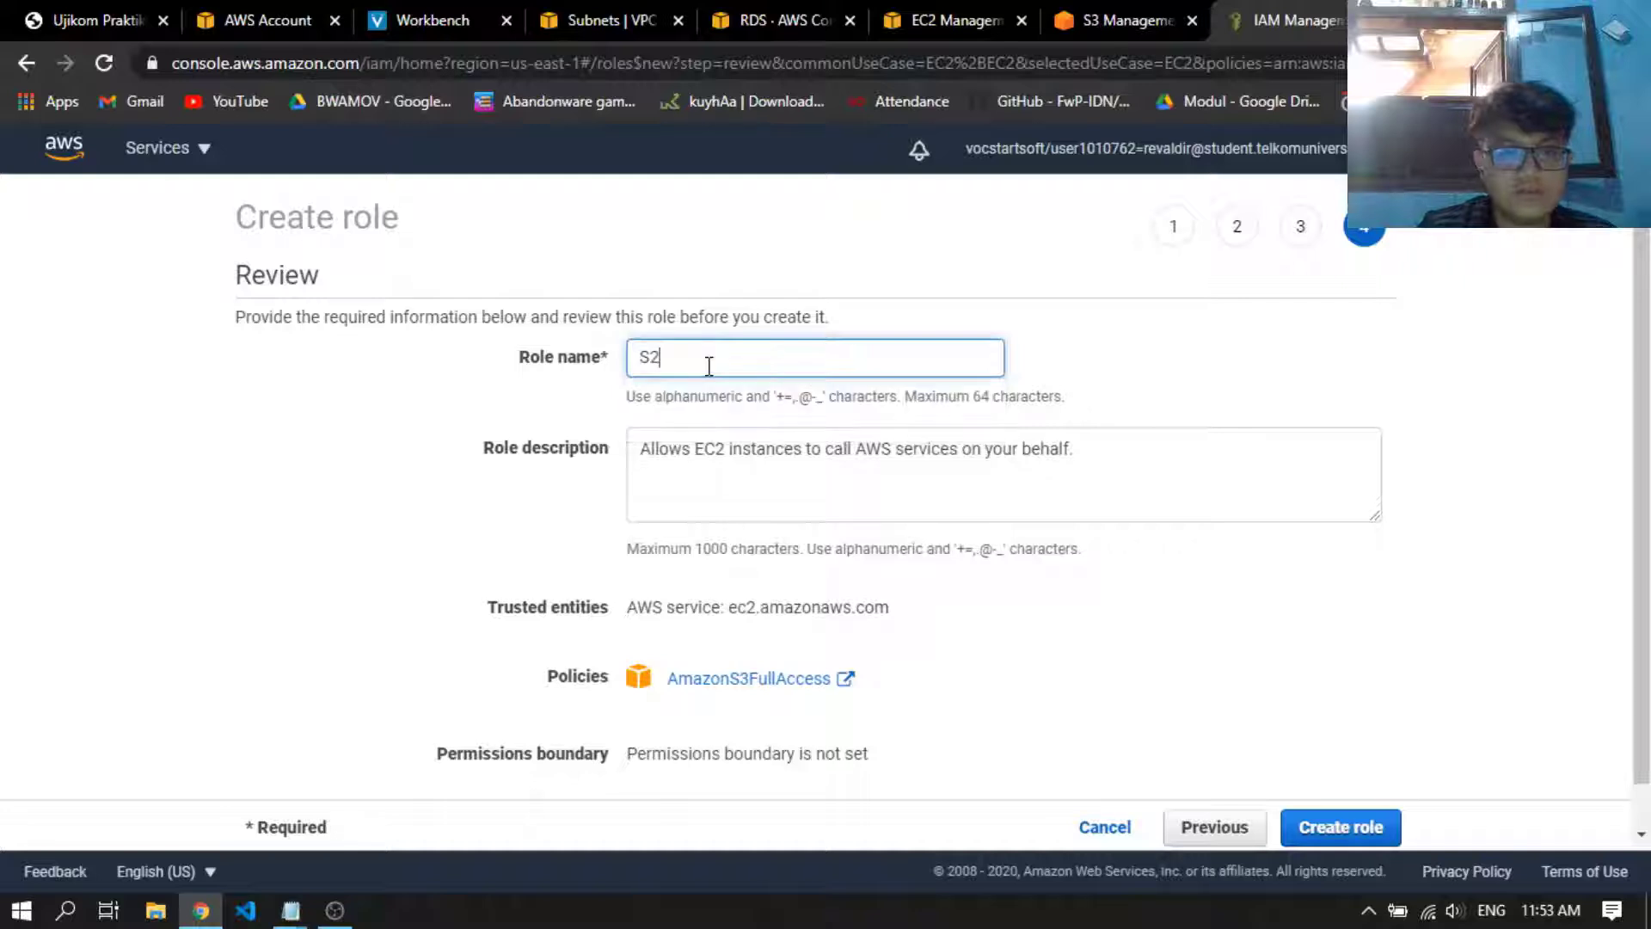
key(BackSpace)
text(3Full)
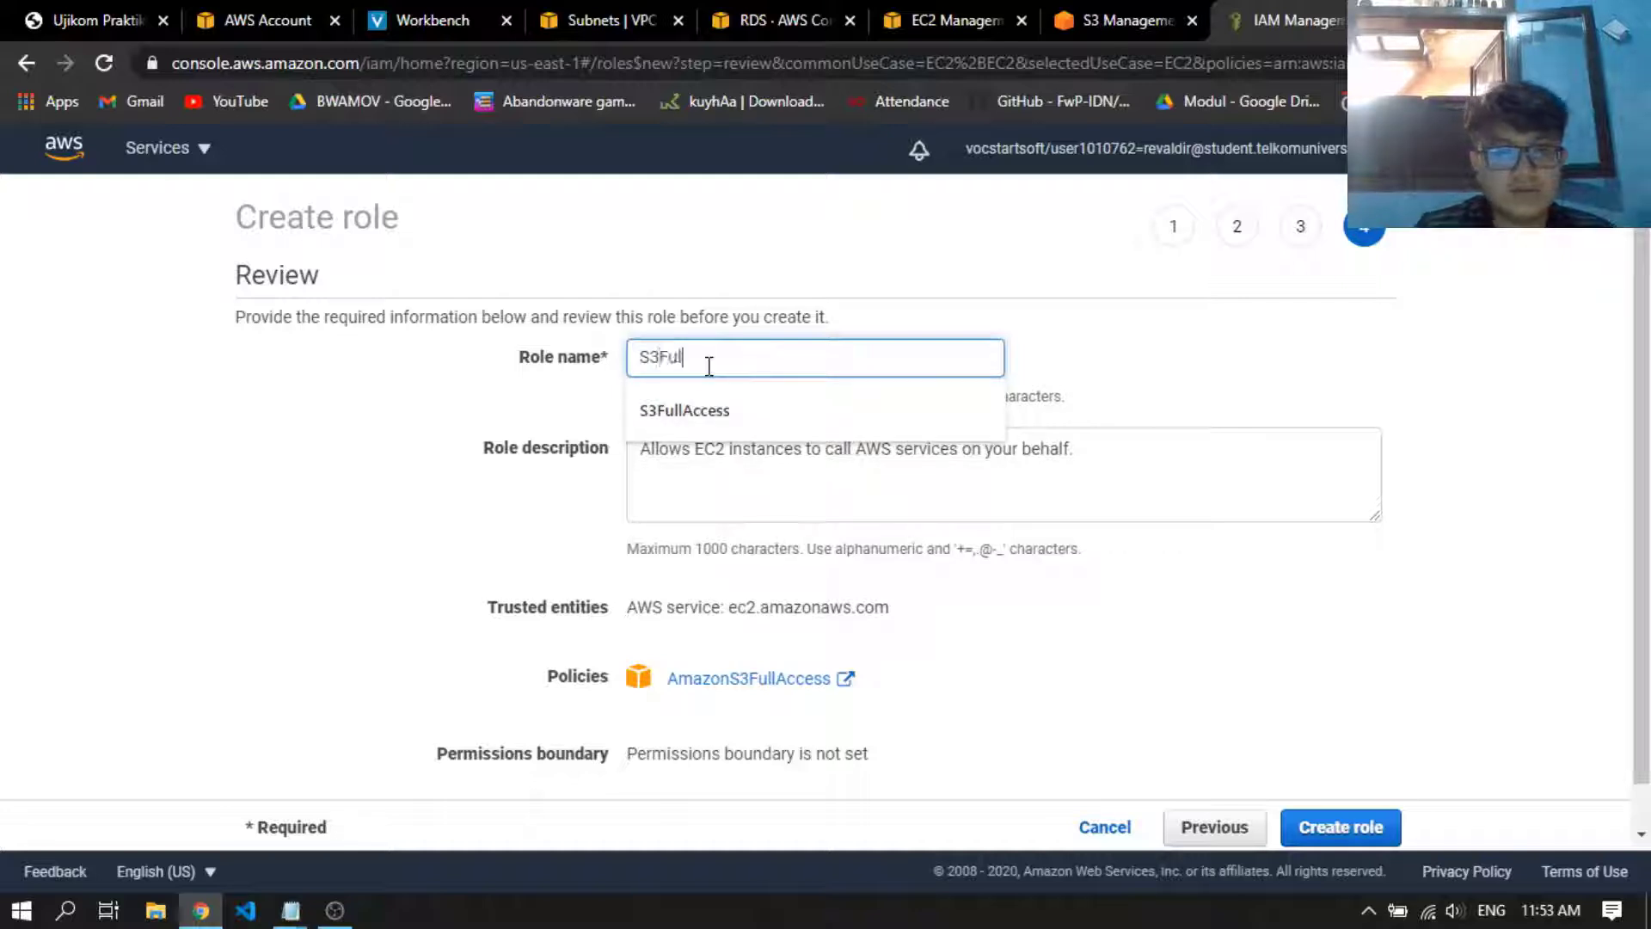
text(access)
click(1150, 394)
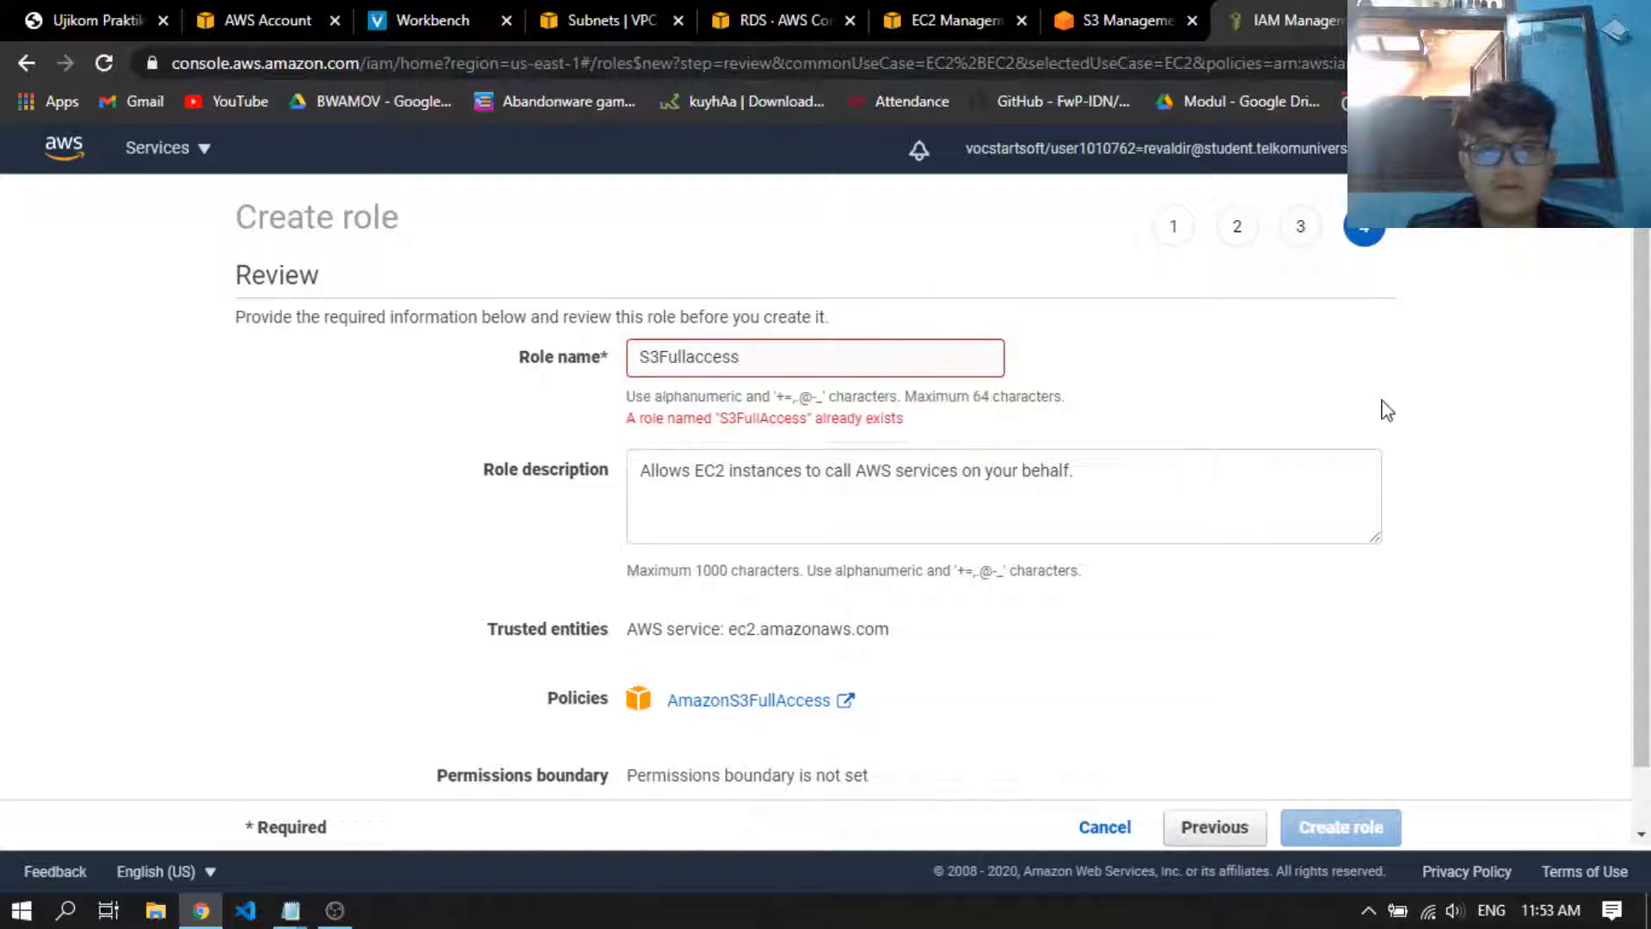
click(951, 351)
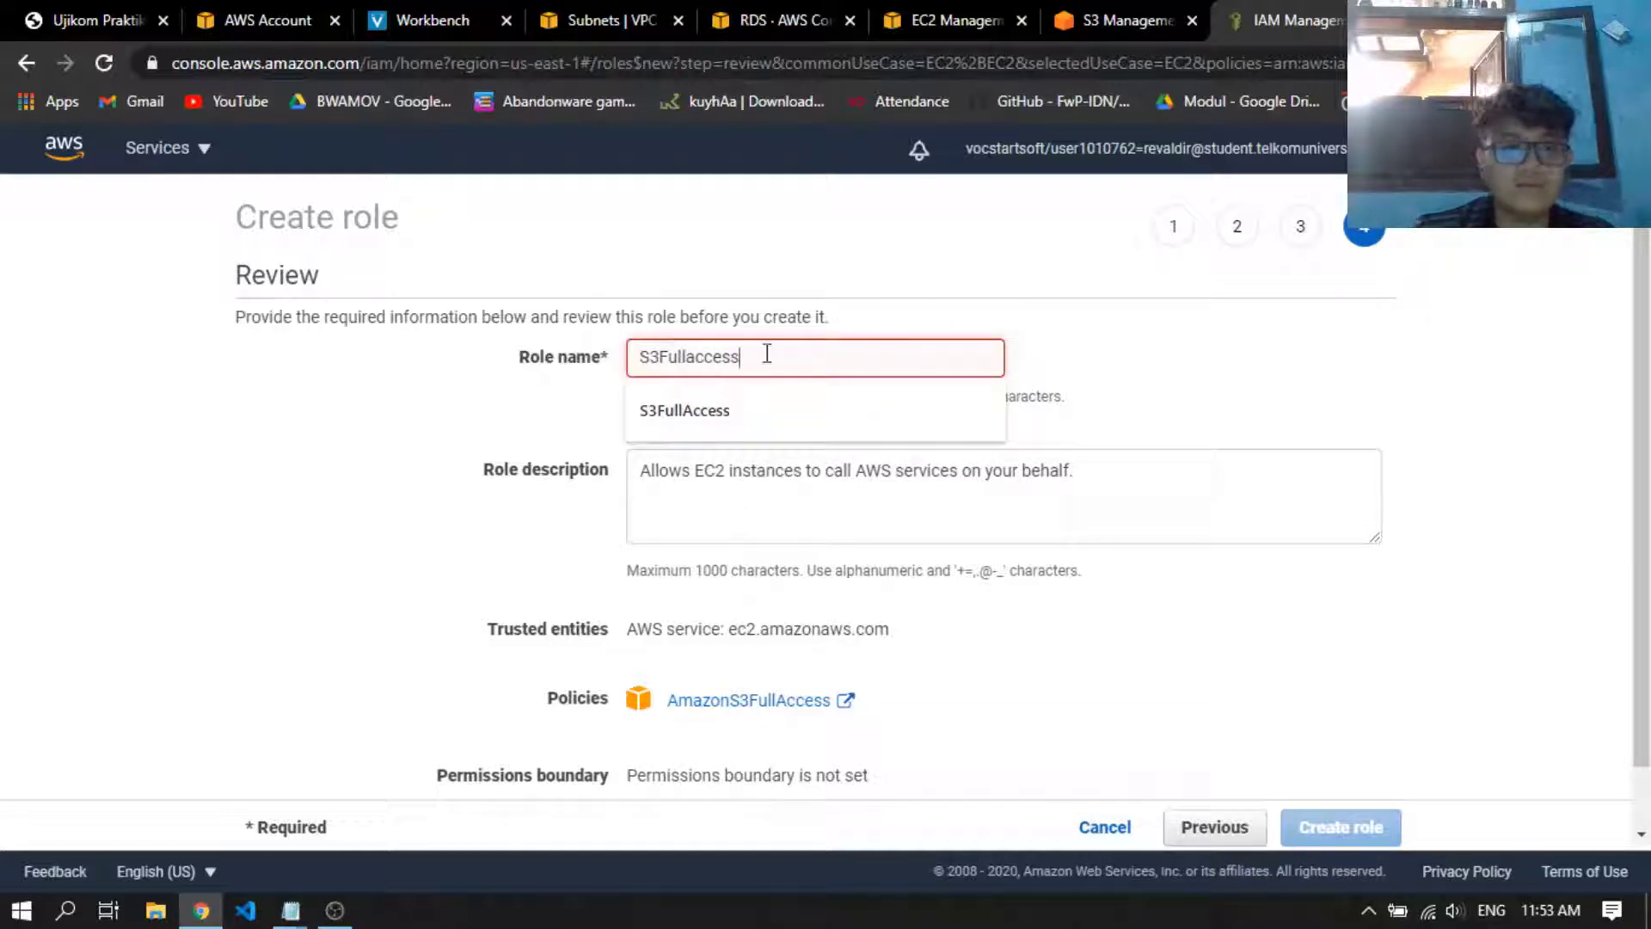
click(741, 397)
text(UK)
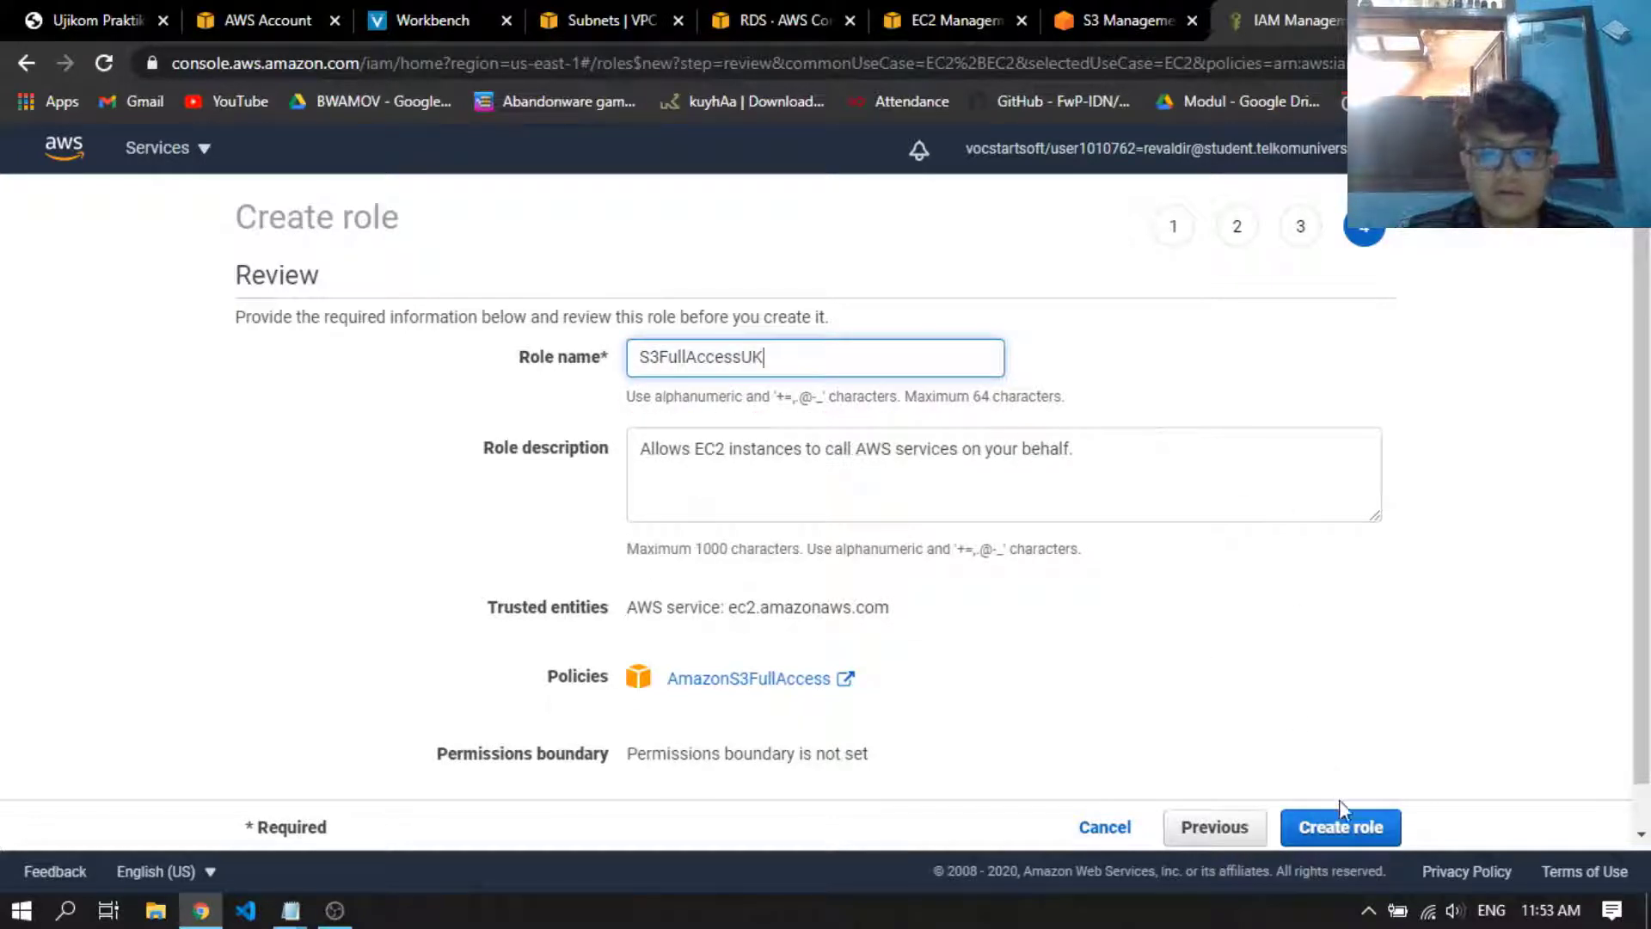
click(1341, 821)
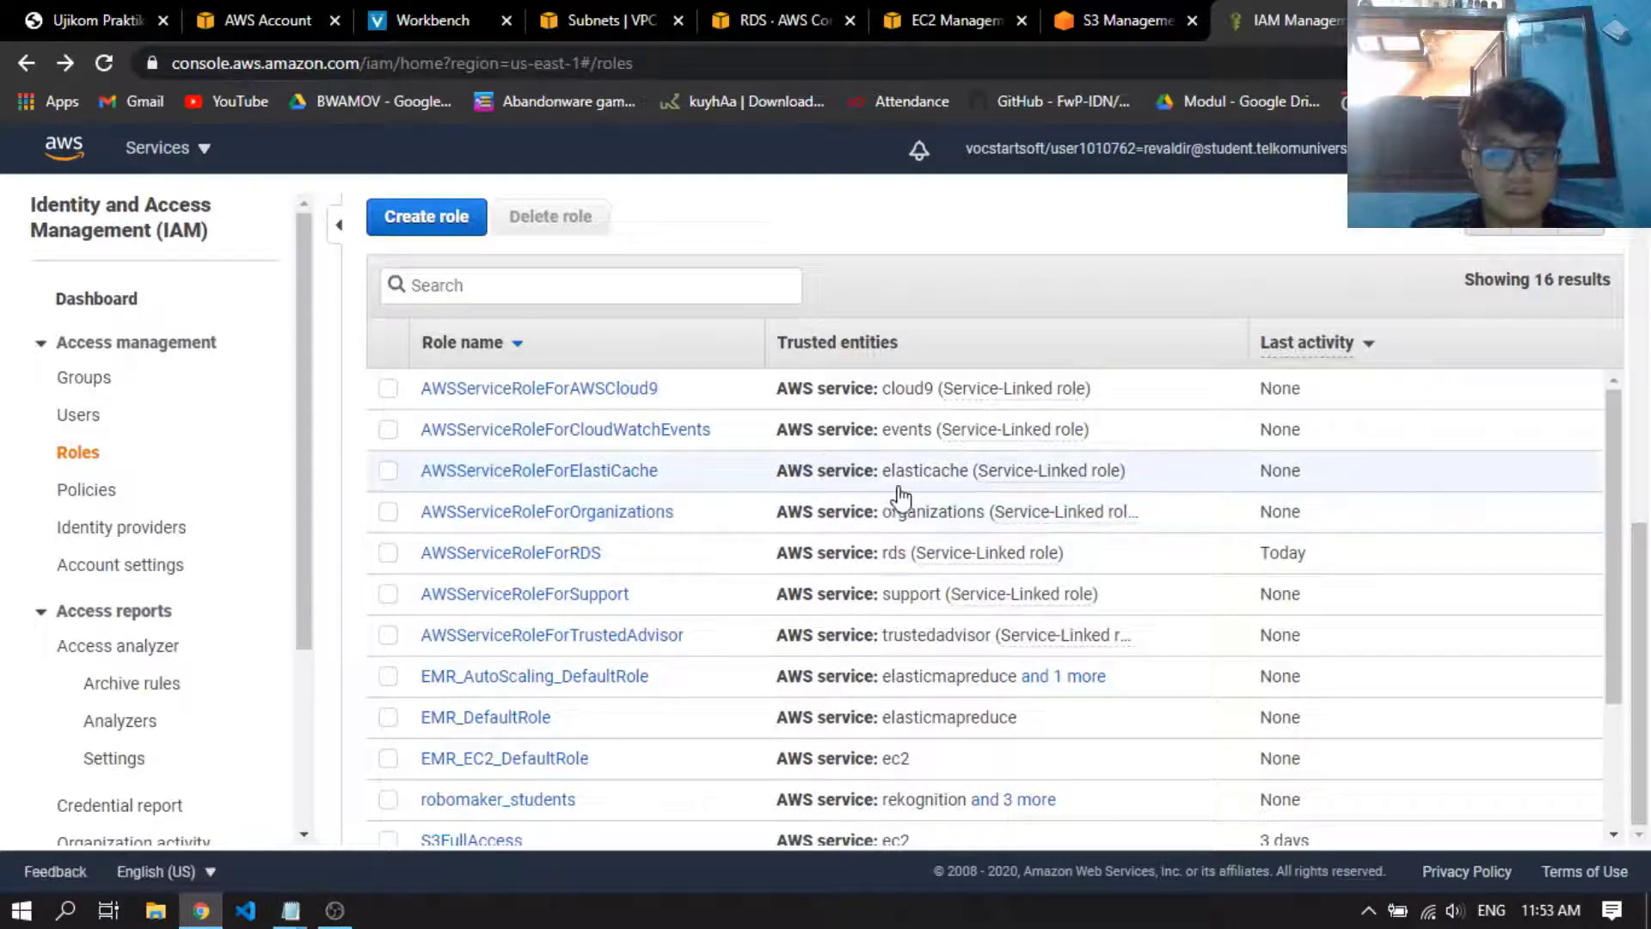
Open the S3FullAccessUK role from the roles list and review its summary and attached policies
scroll(781, 652, down, 2)
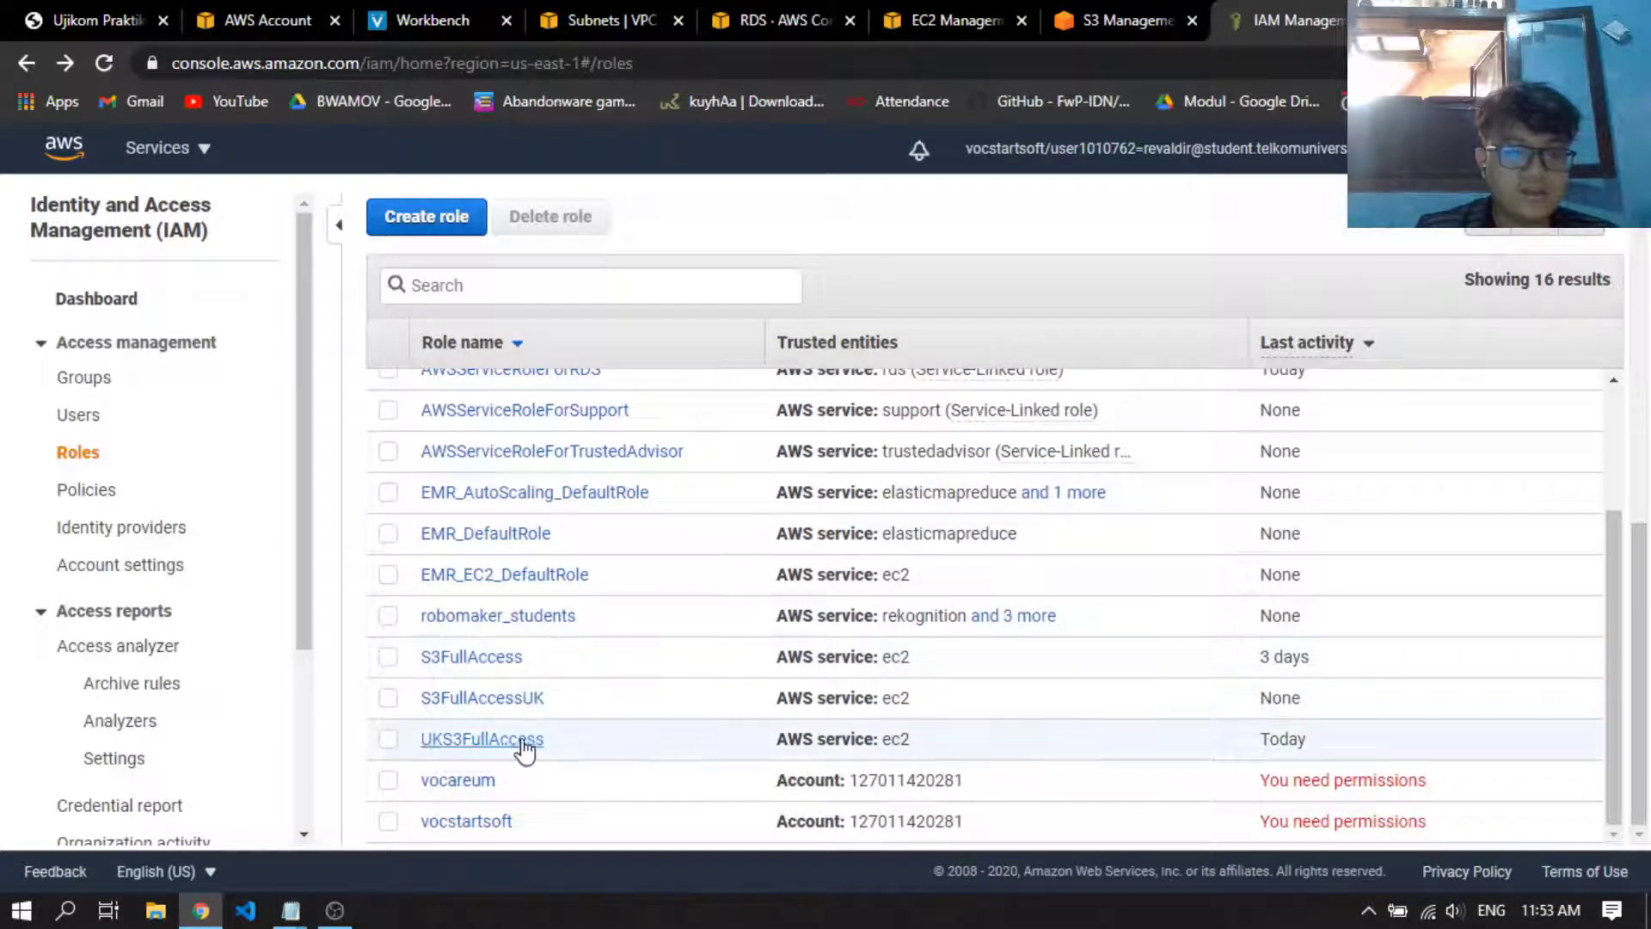
click(480, 699)
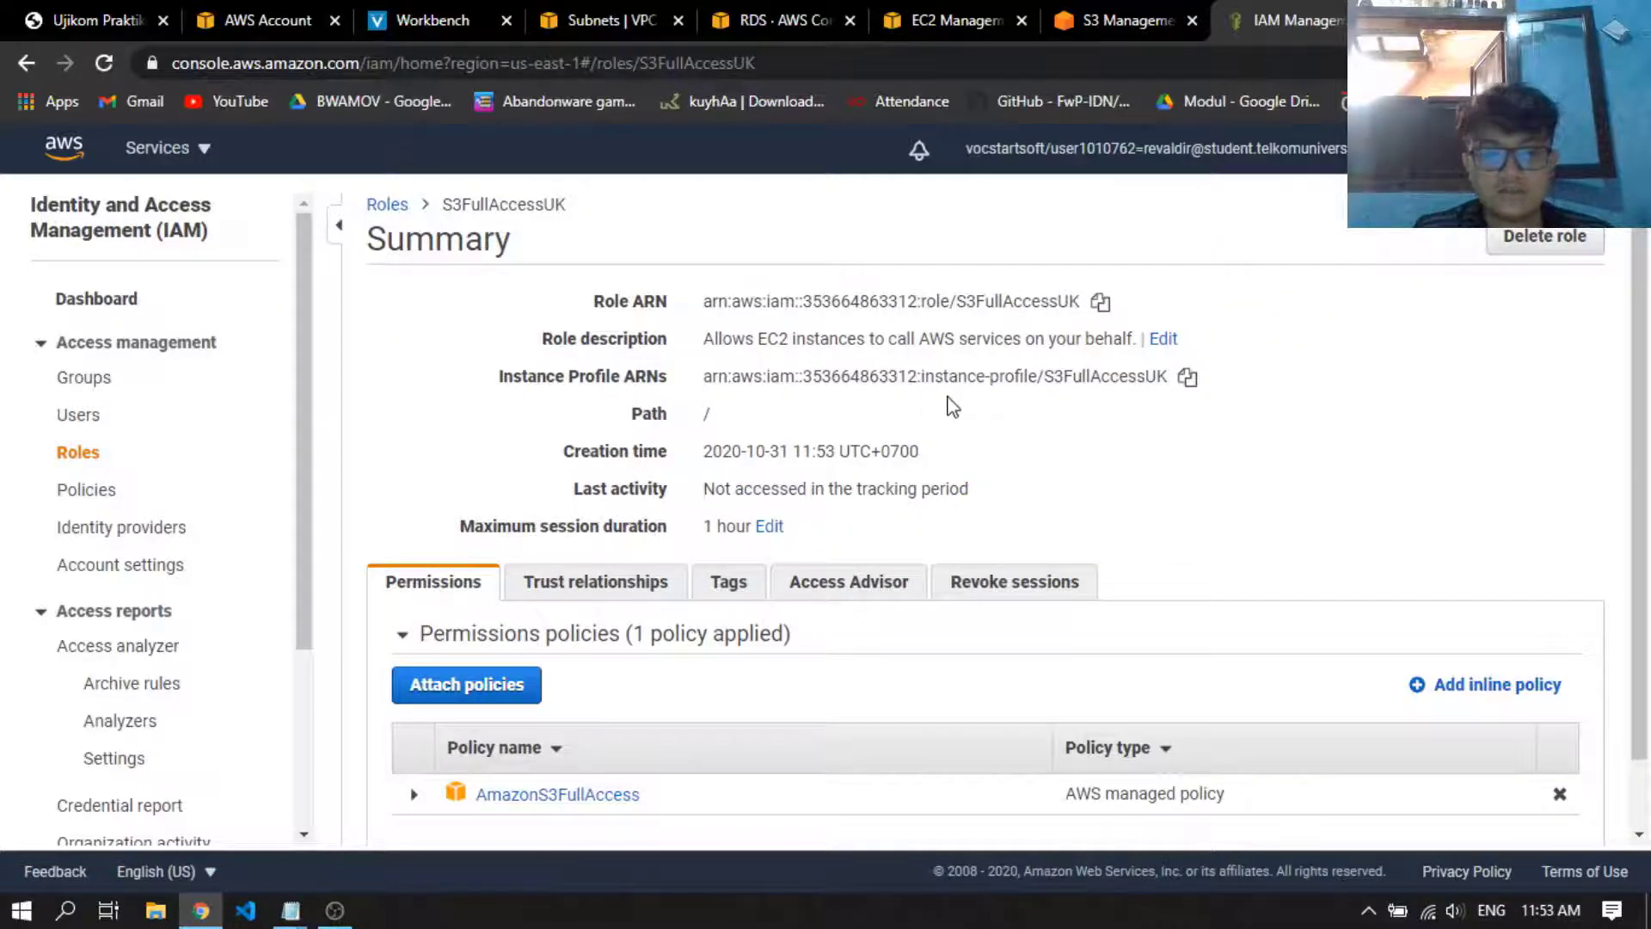
scroll(952, 406, down, 1)
scroll(1109, 685, up, 1)
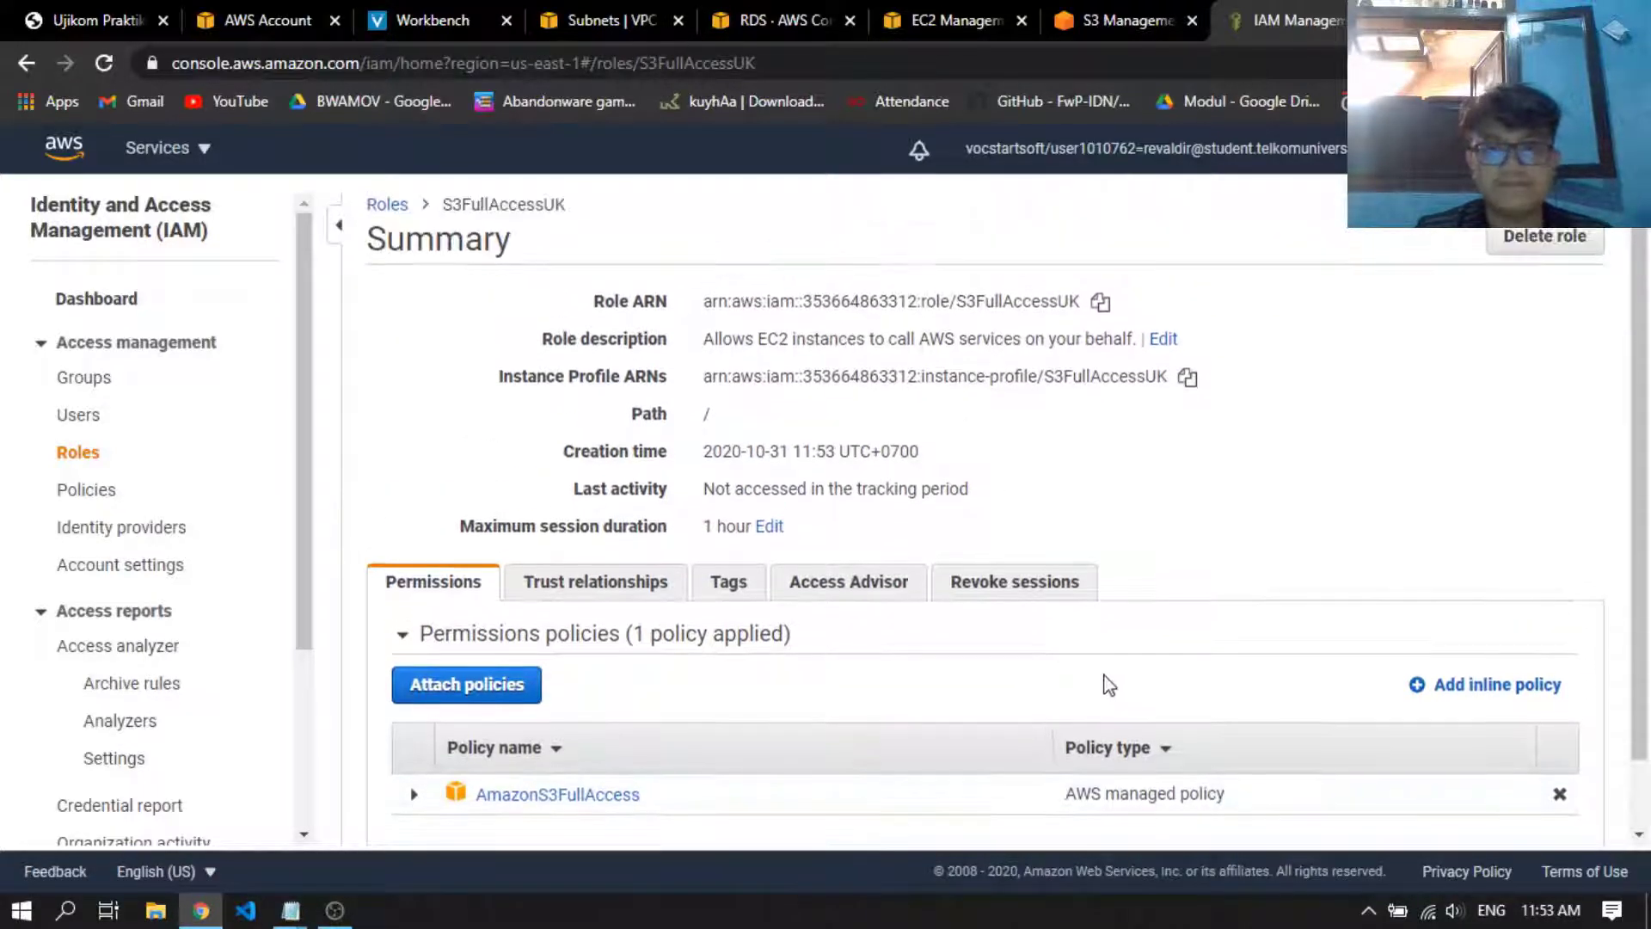
Check the status of the databaseukom instance in the RDS databases list
click(950, 13)
click(774, 20)
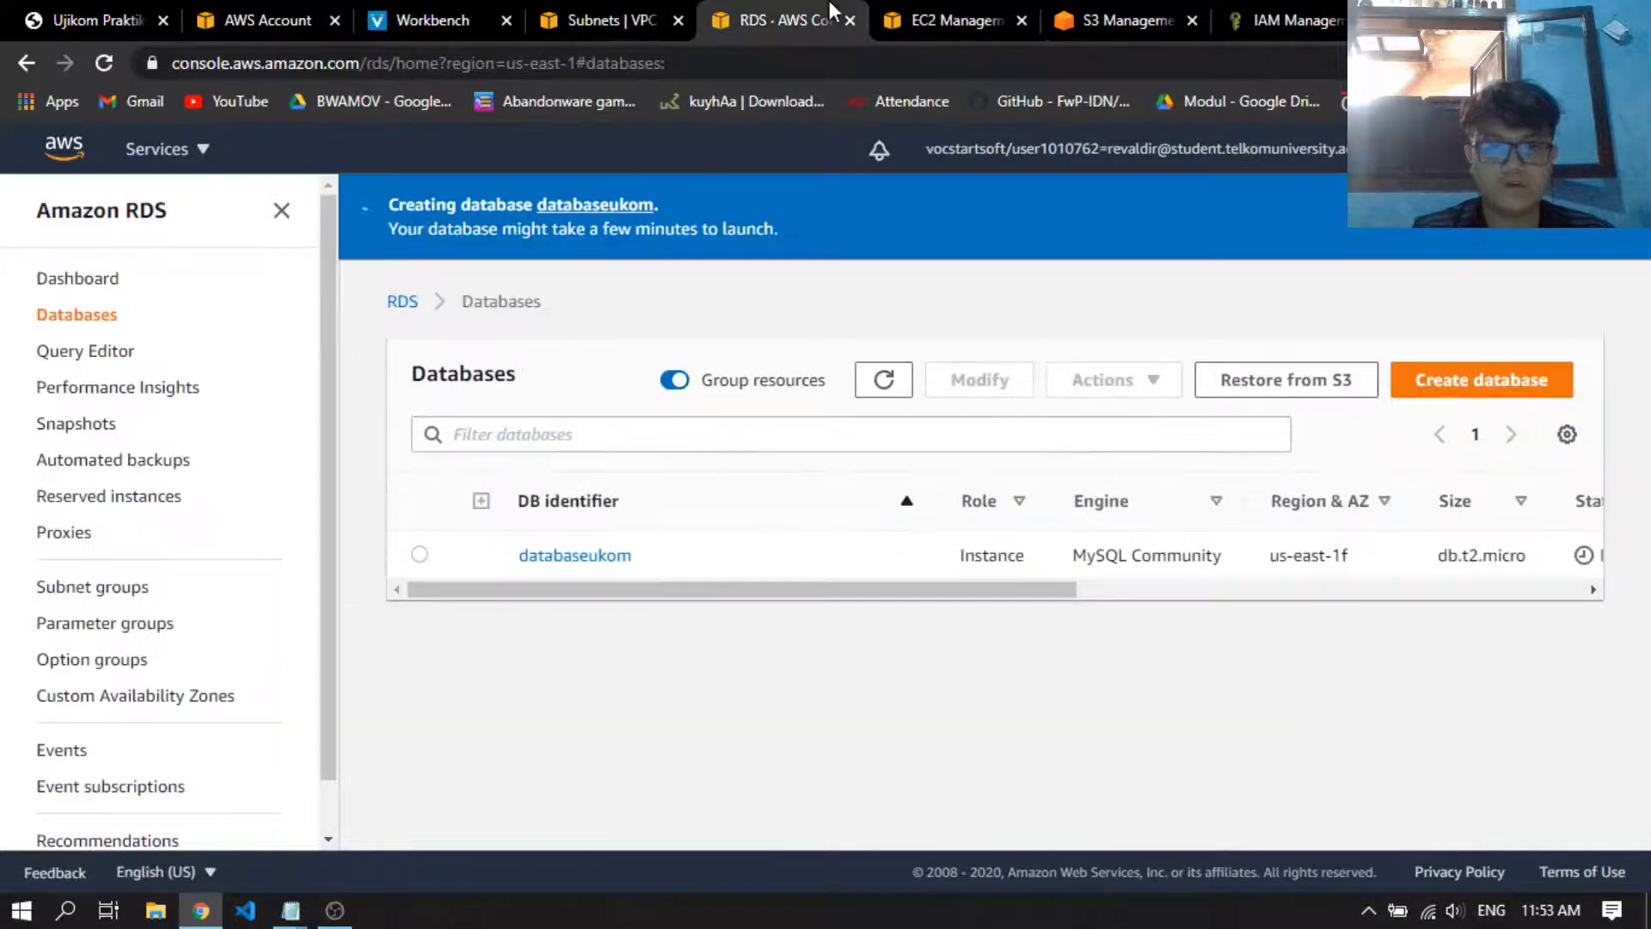
drag(735, 592, 965, 590)
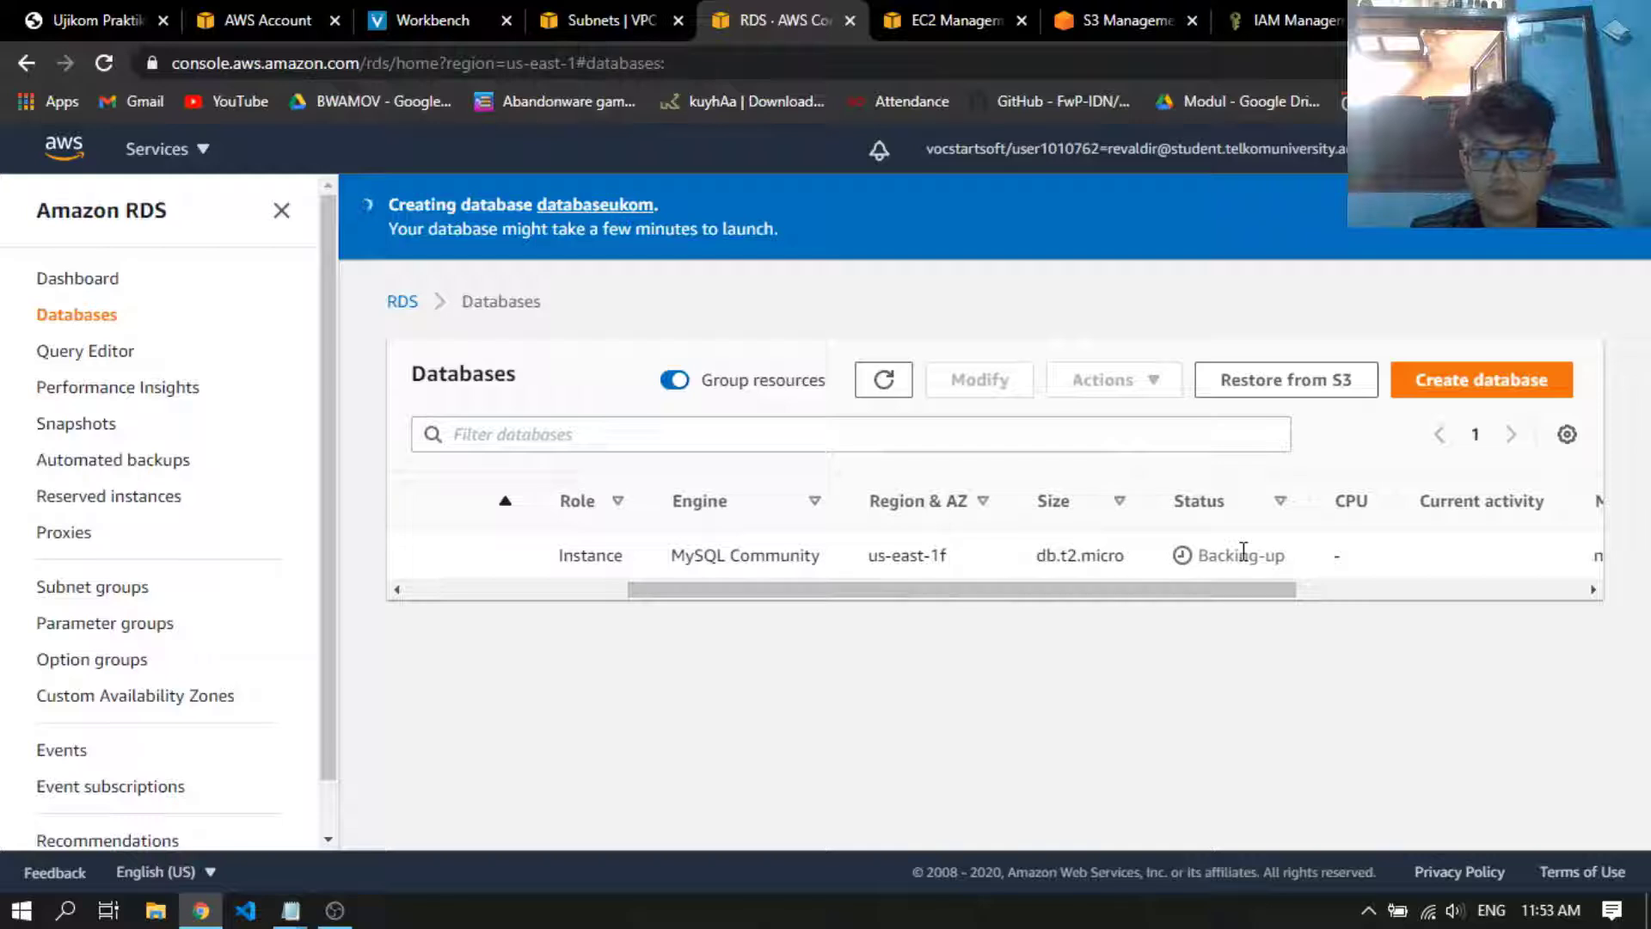
drag(1253, 590, 991, 661)
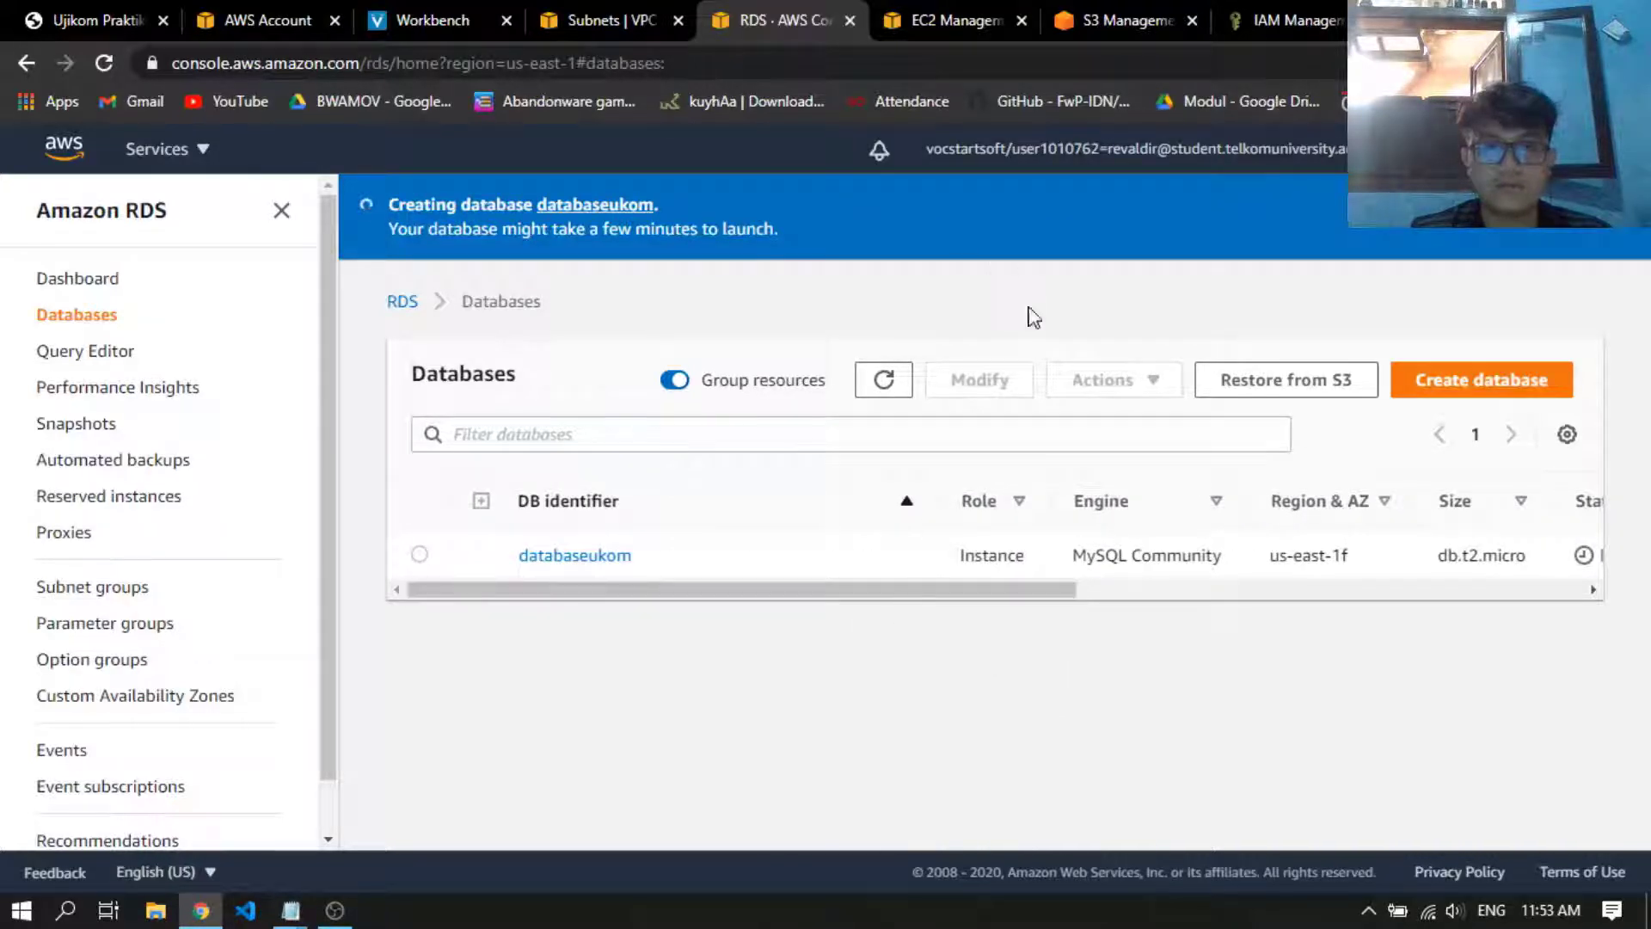
Deselect the EI IP RDS address among the Elastic IPs and look at the RDS databases list again
click(981, 16)
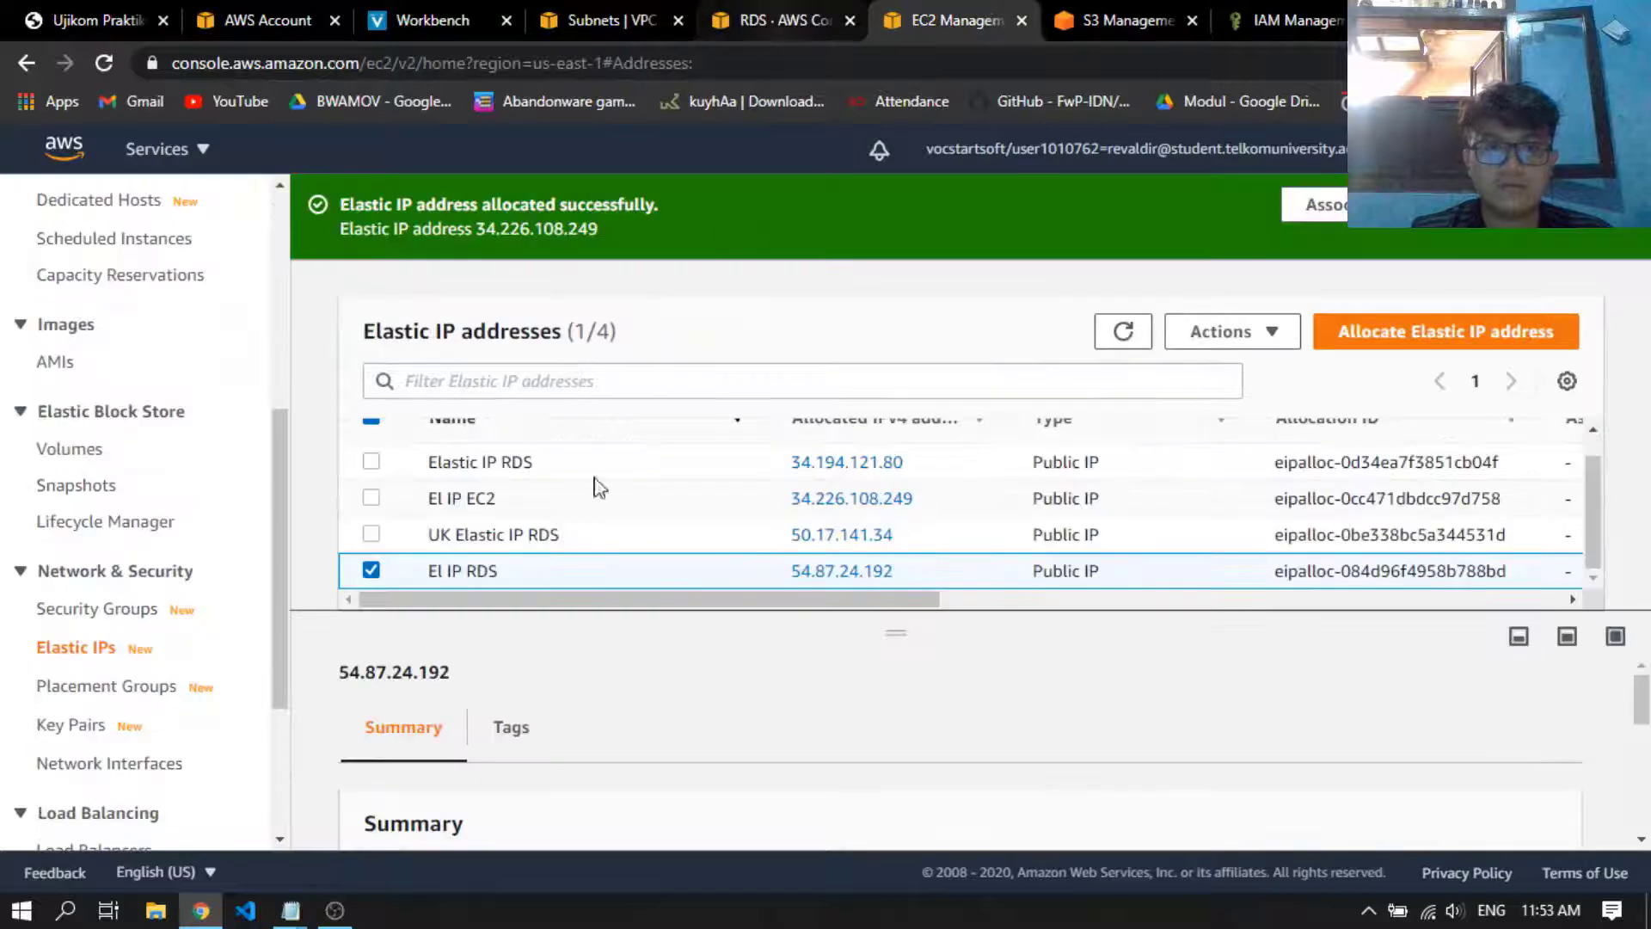
click(371, 570)
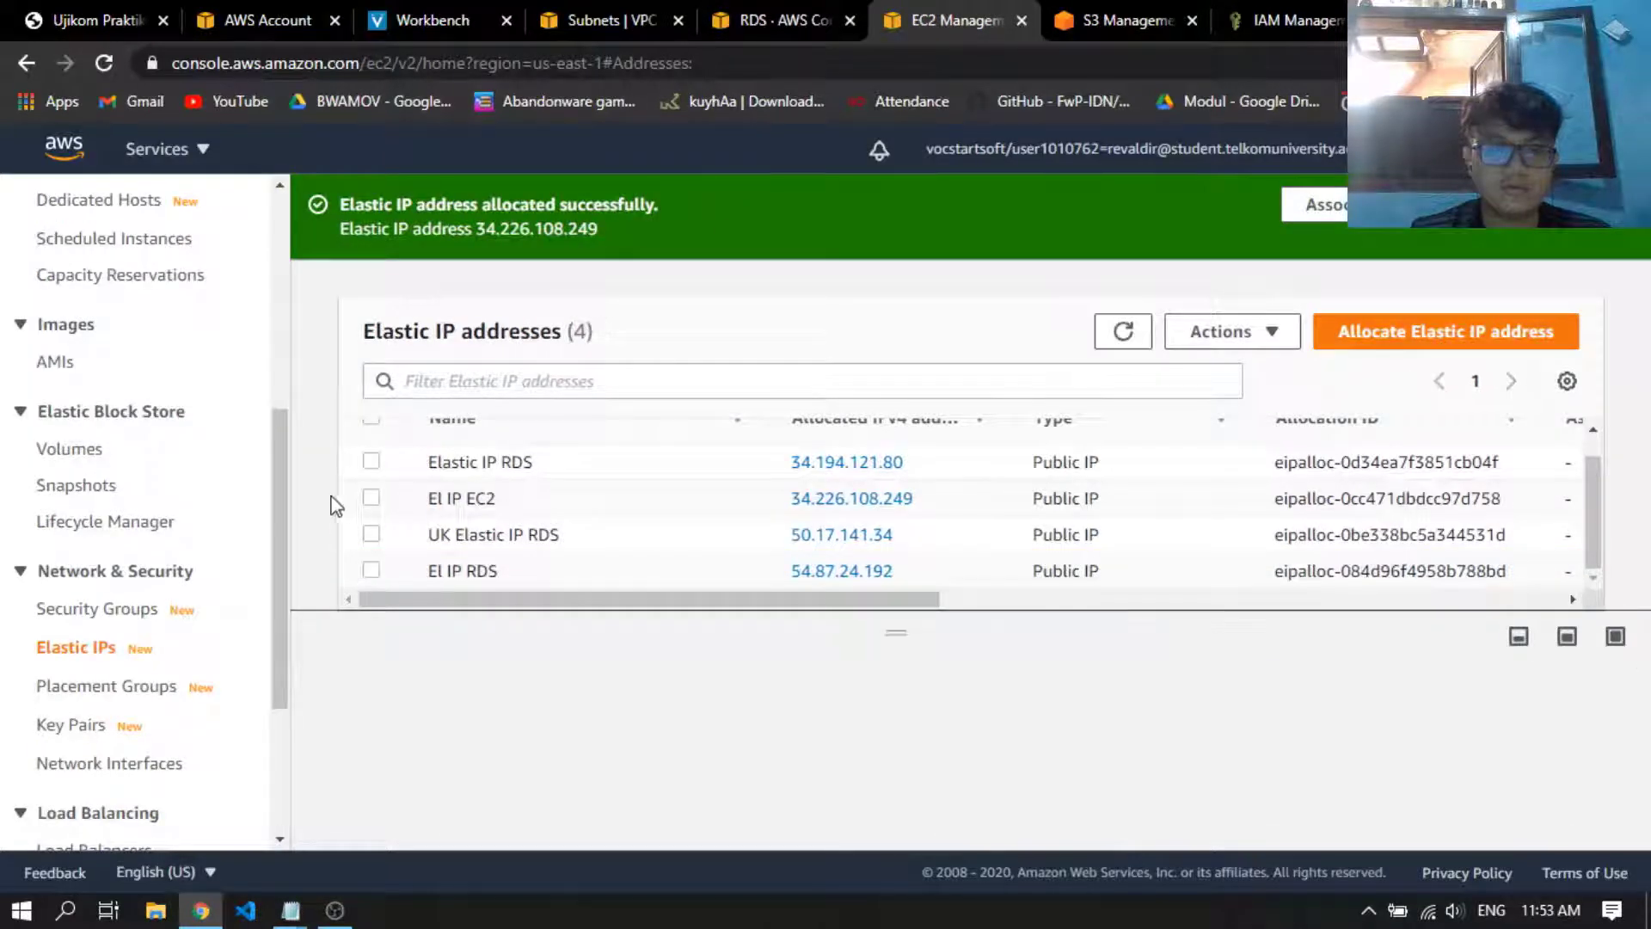
click(774, 20)
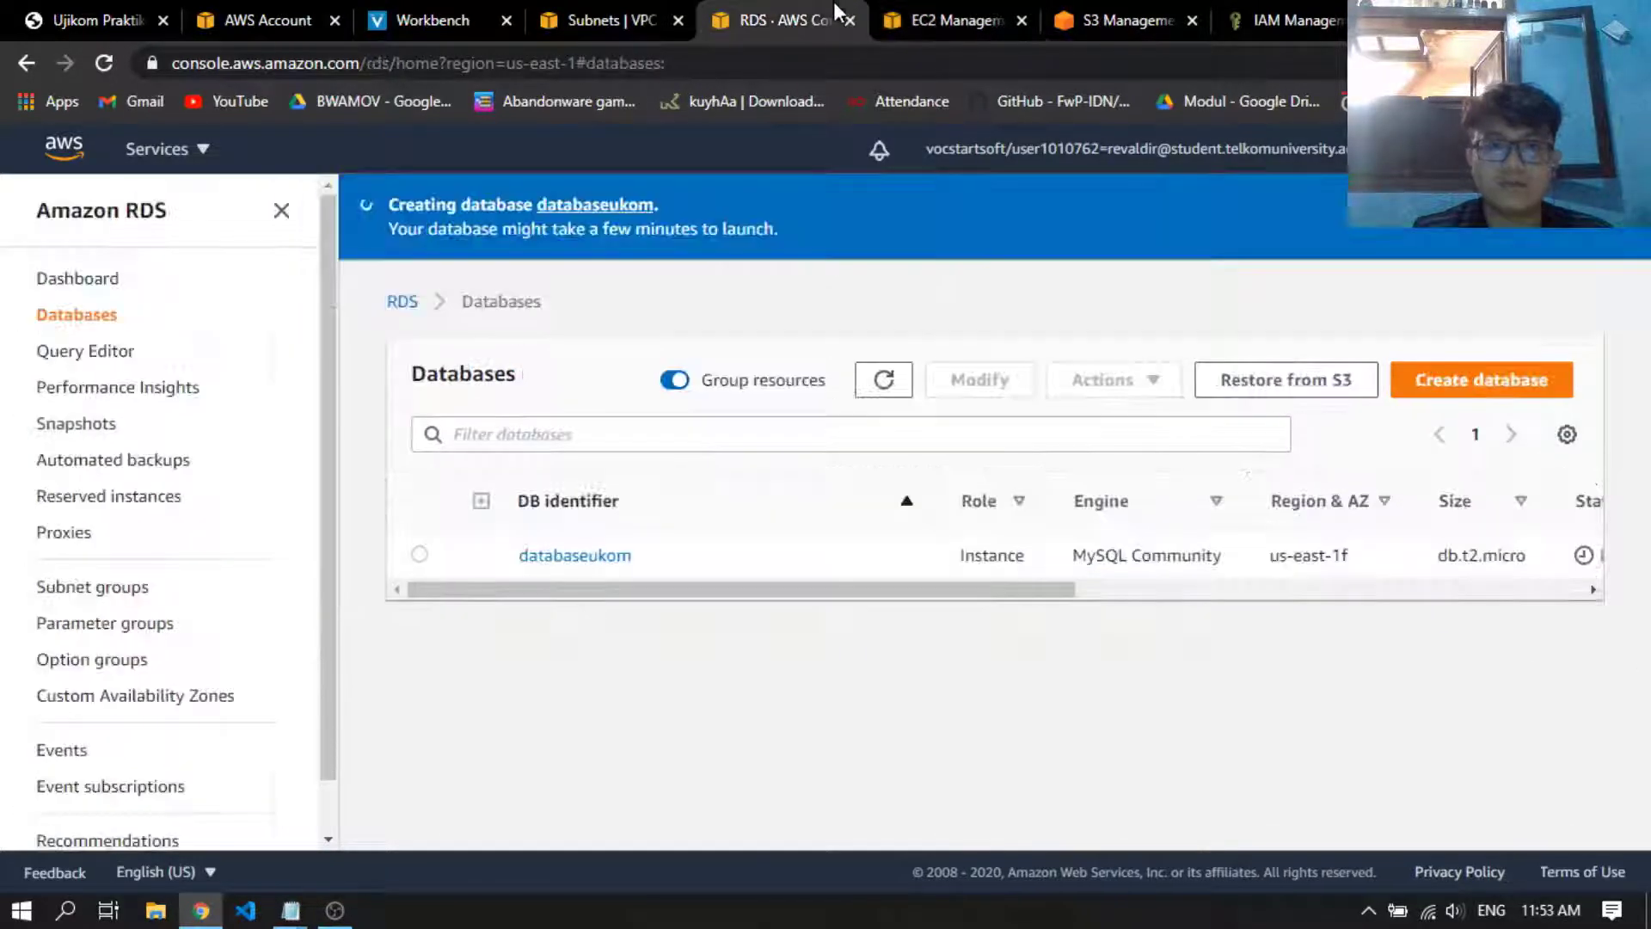
drag(951, 590, 756, 585)
Open the EC2 dashboard in a new browser tab from the IAM console and switch to it
click(1237, 7)
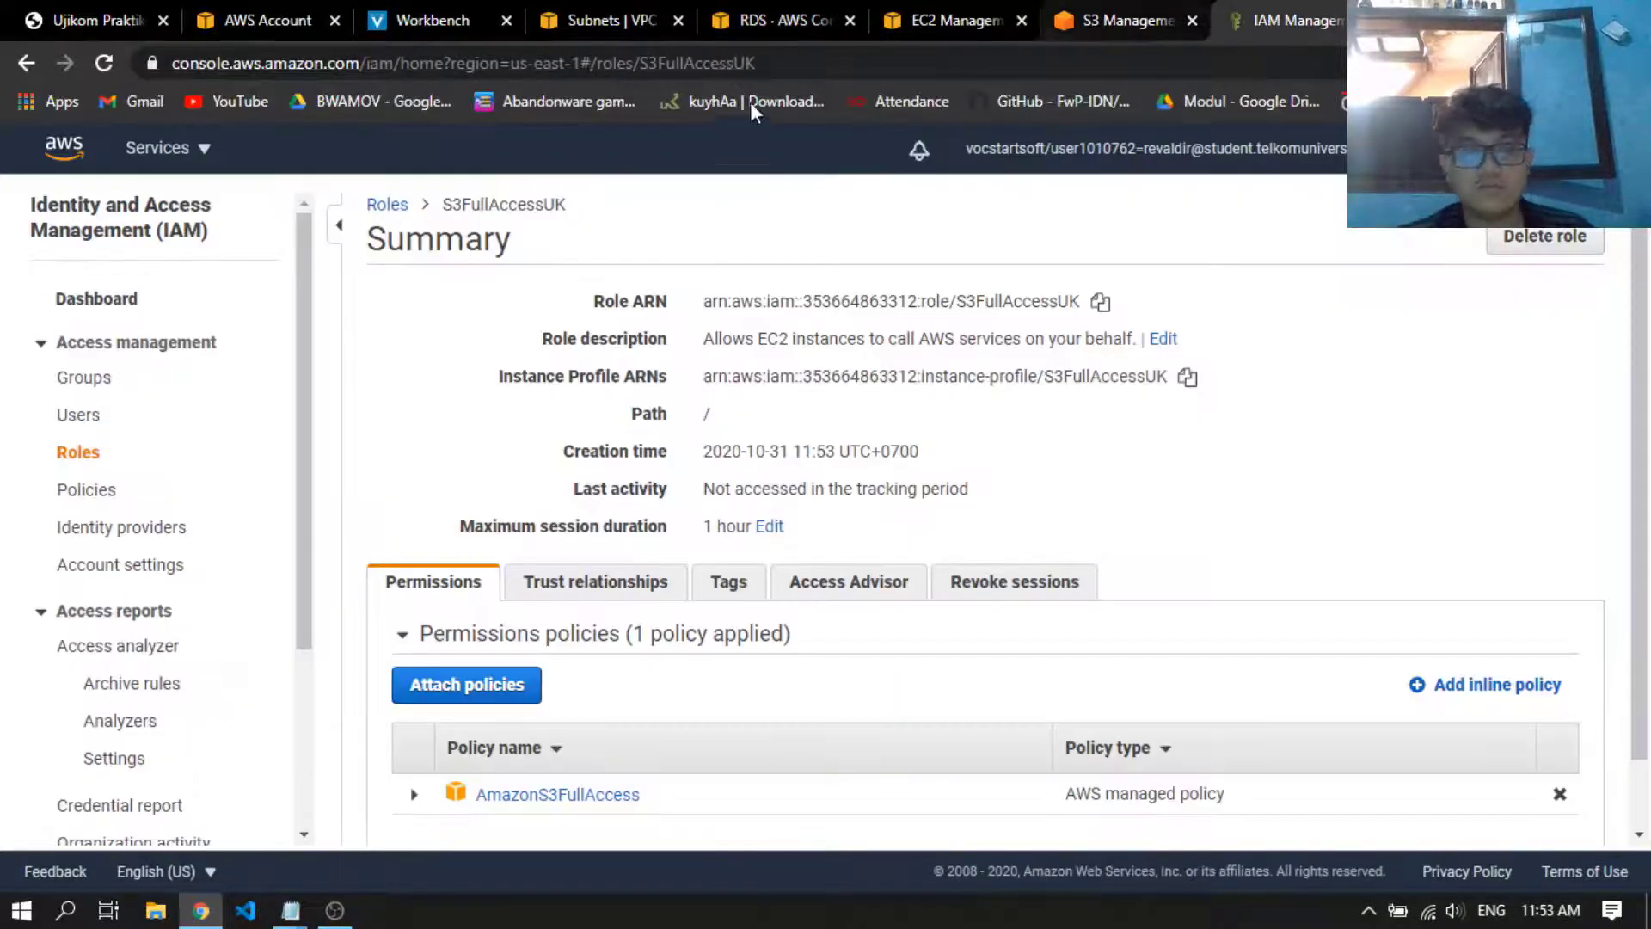
click(210, 154)
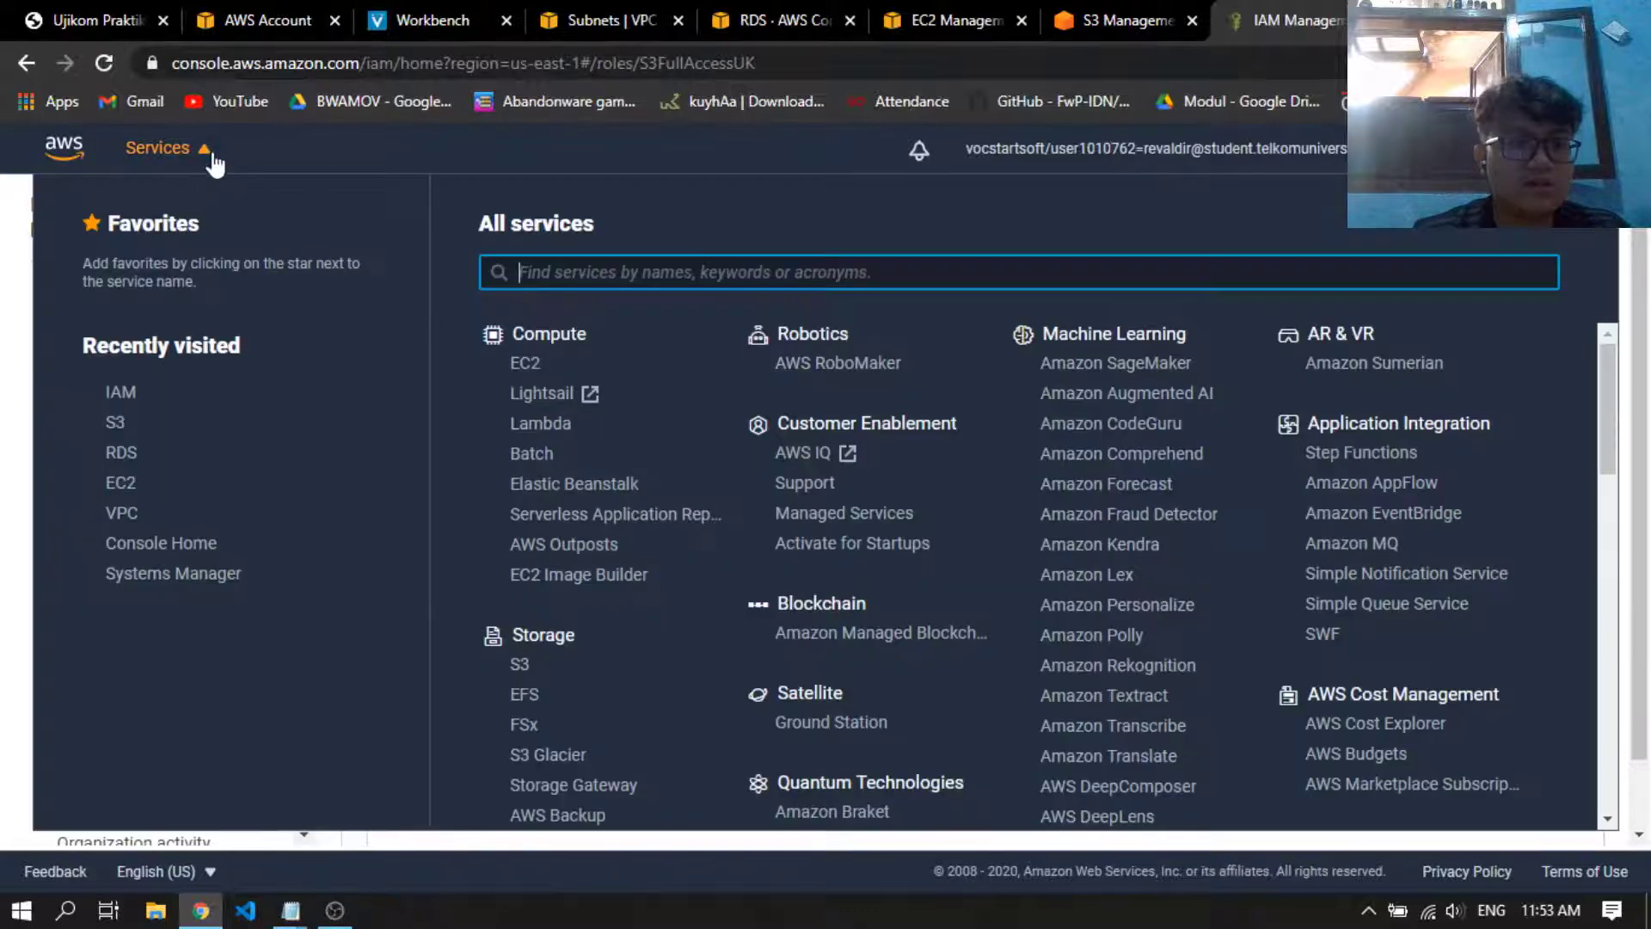
middle_click(129, 486)
click(1307, 17)
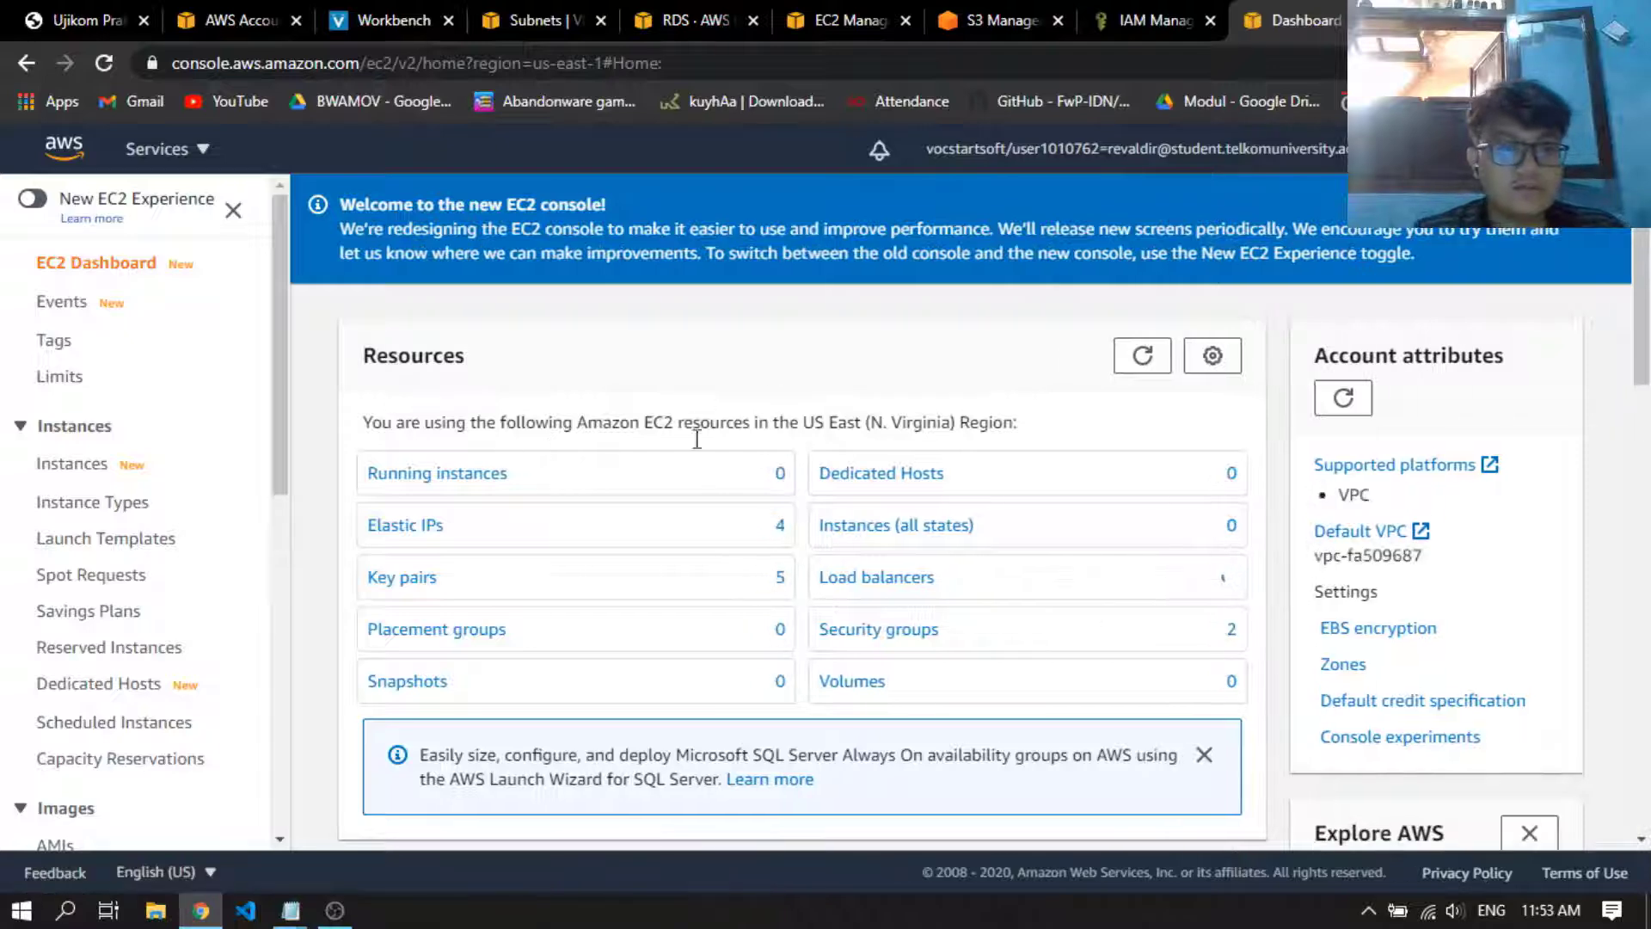
Start launching an instance from the 64-bit (x86) Amazon Linux 2 AMI with the t2.micro type and proceed to its details
scroll(697, 440, down, 6)
click(507, 430)
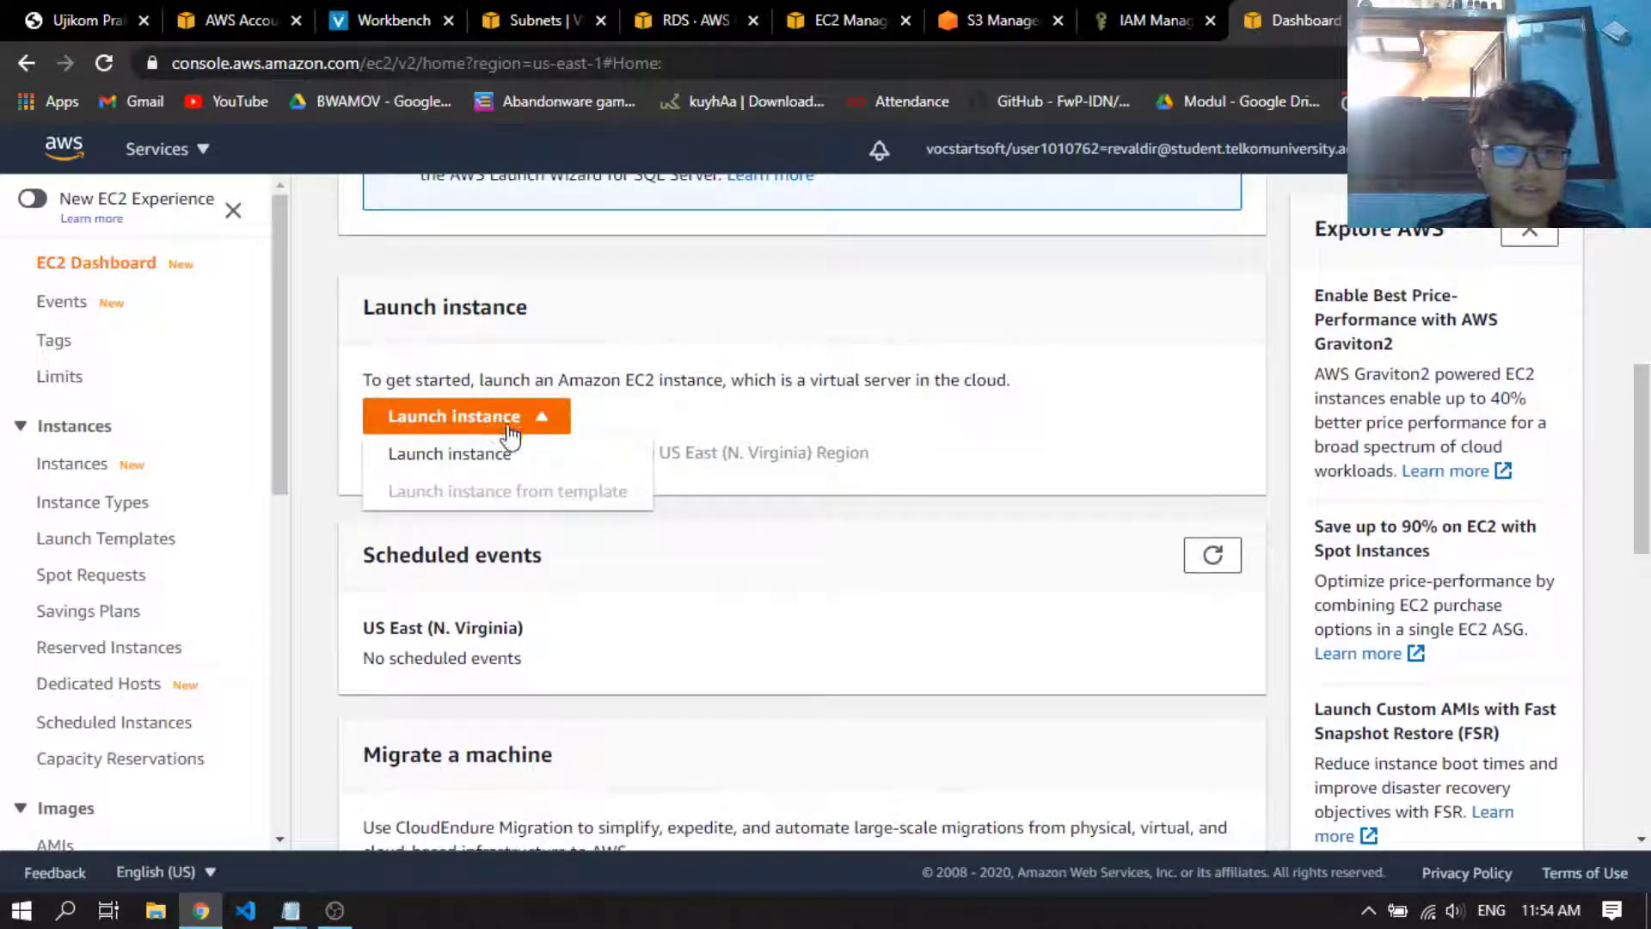
click(511, 453)
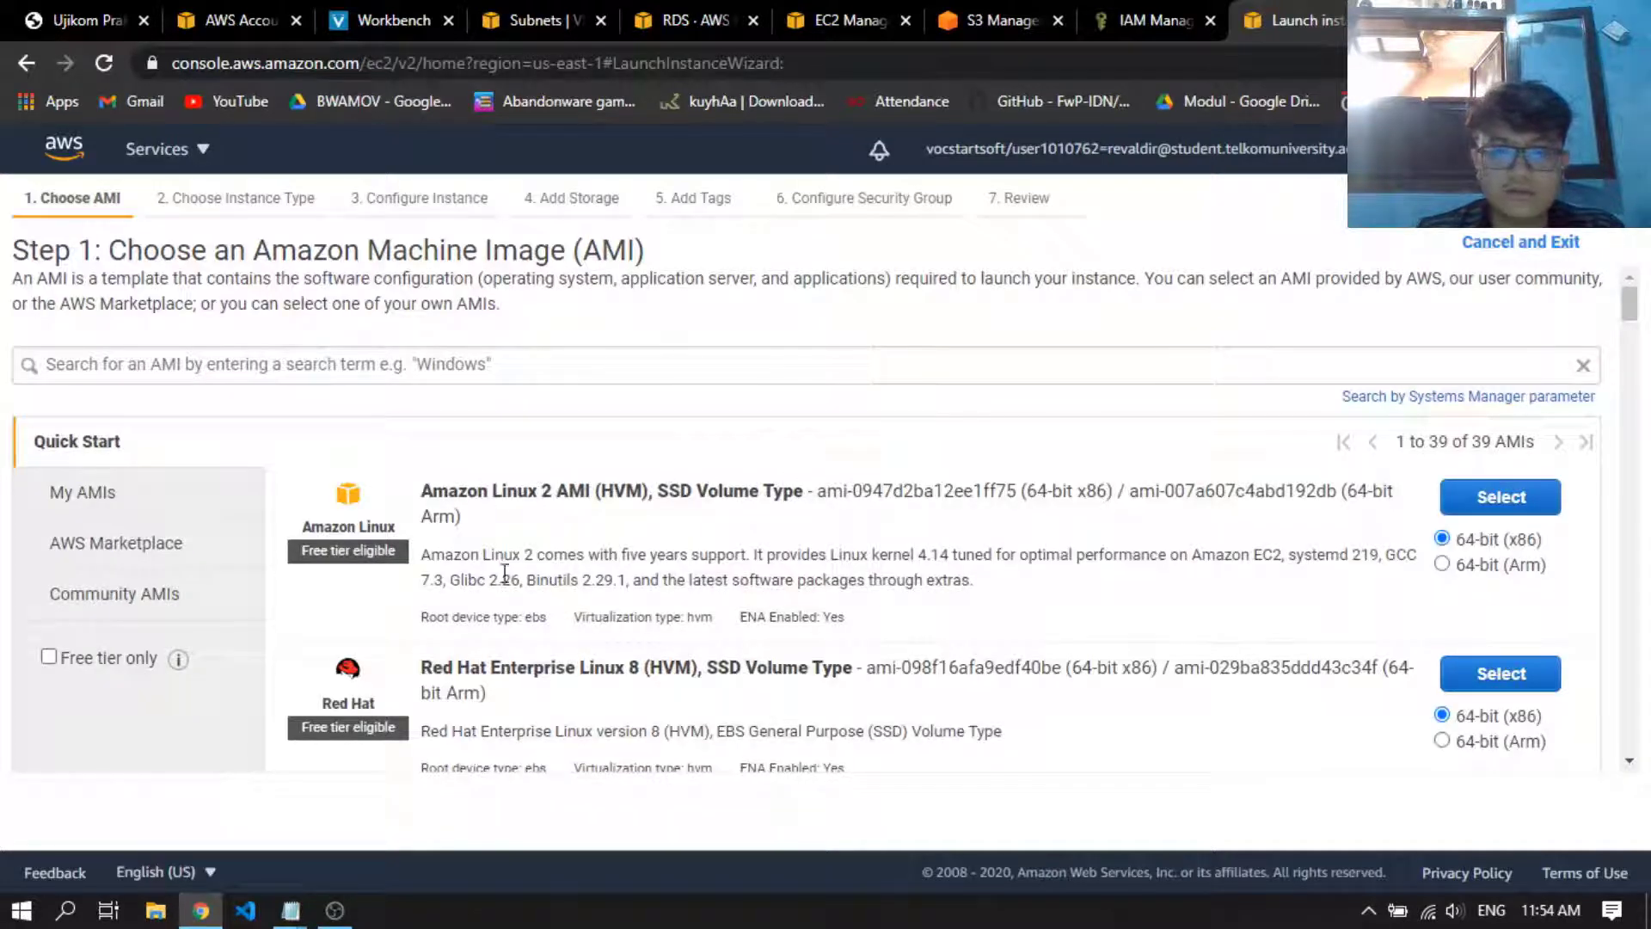
click(1514, 499)
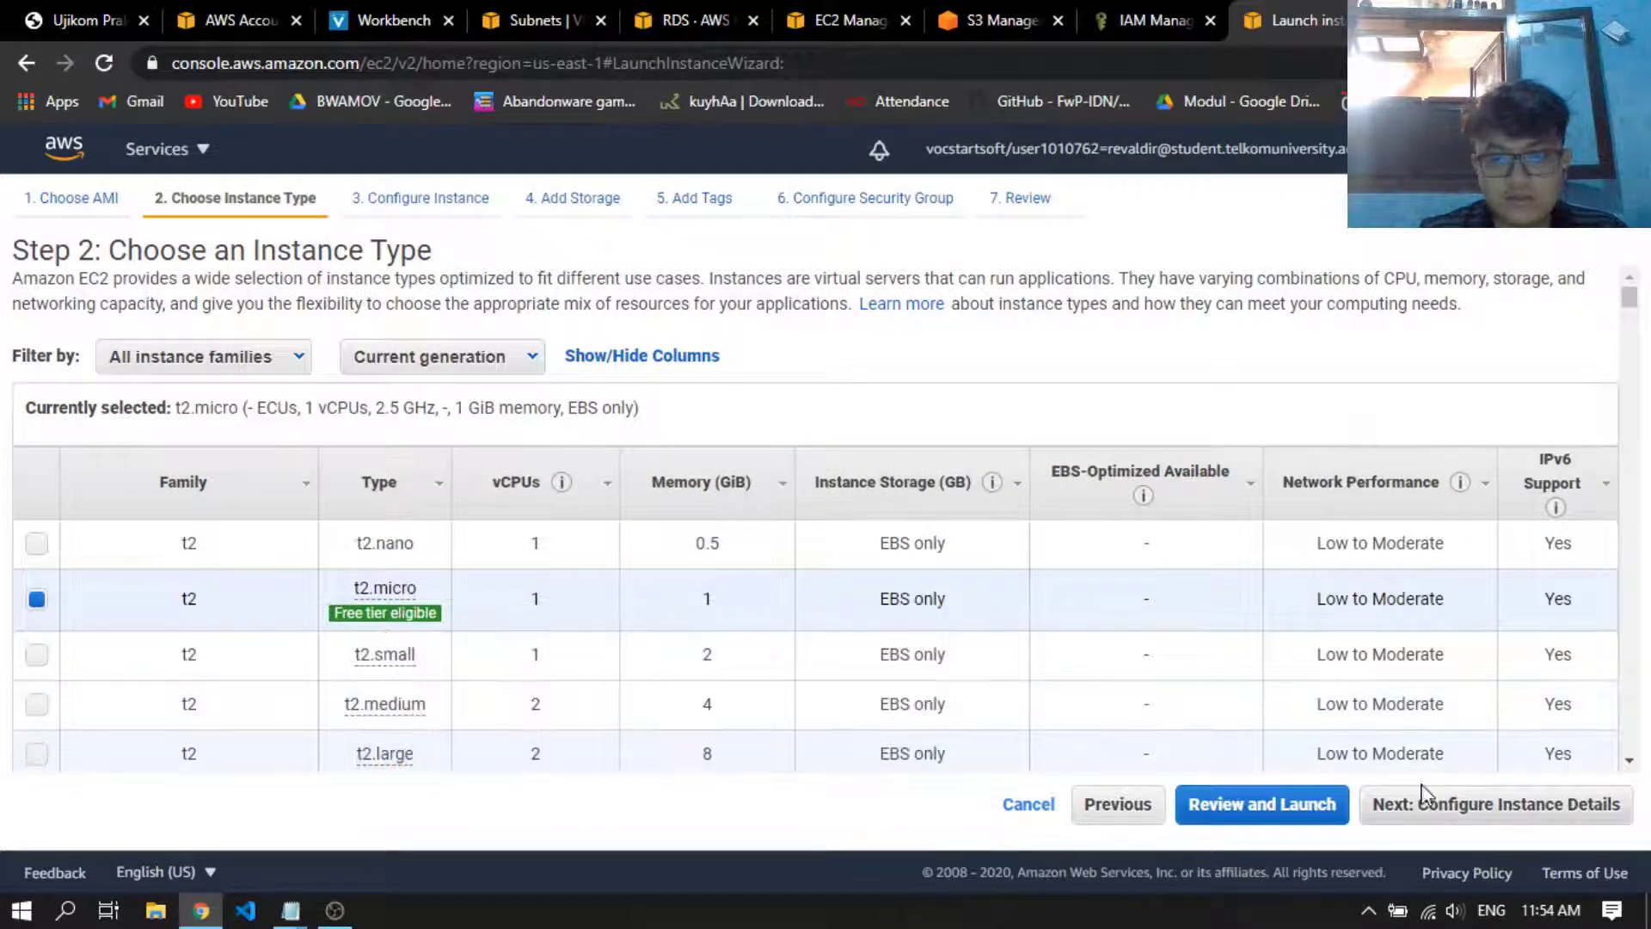
click(1423, 796)
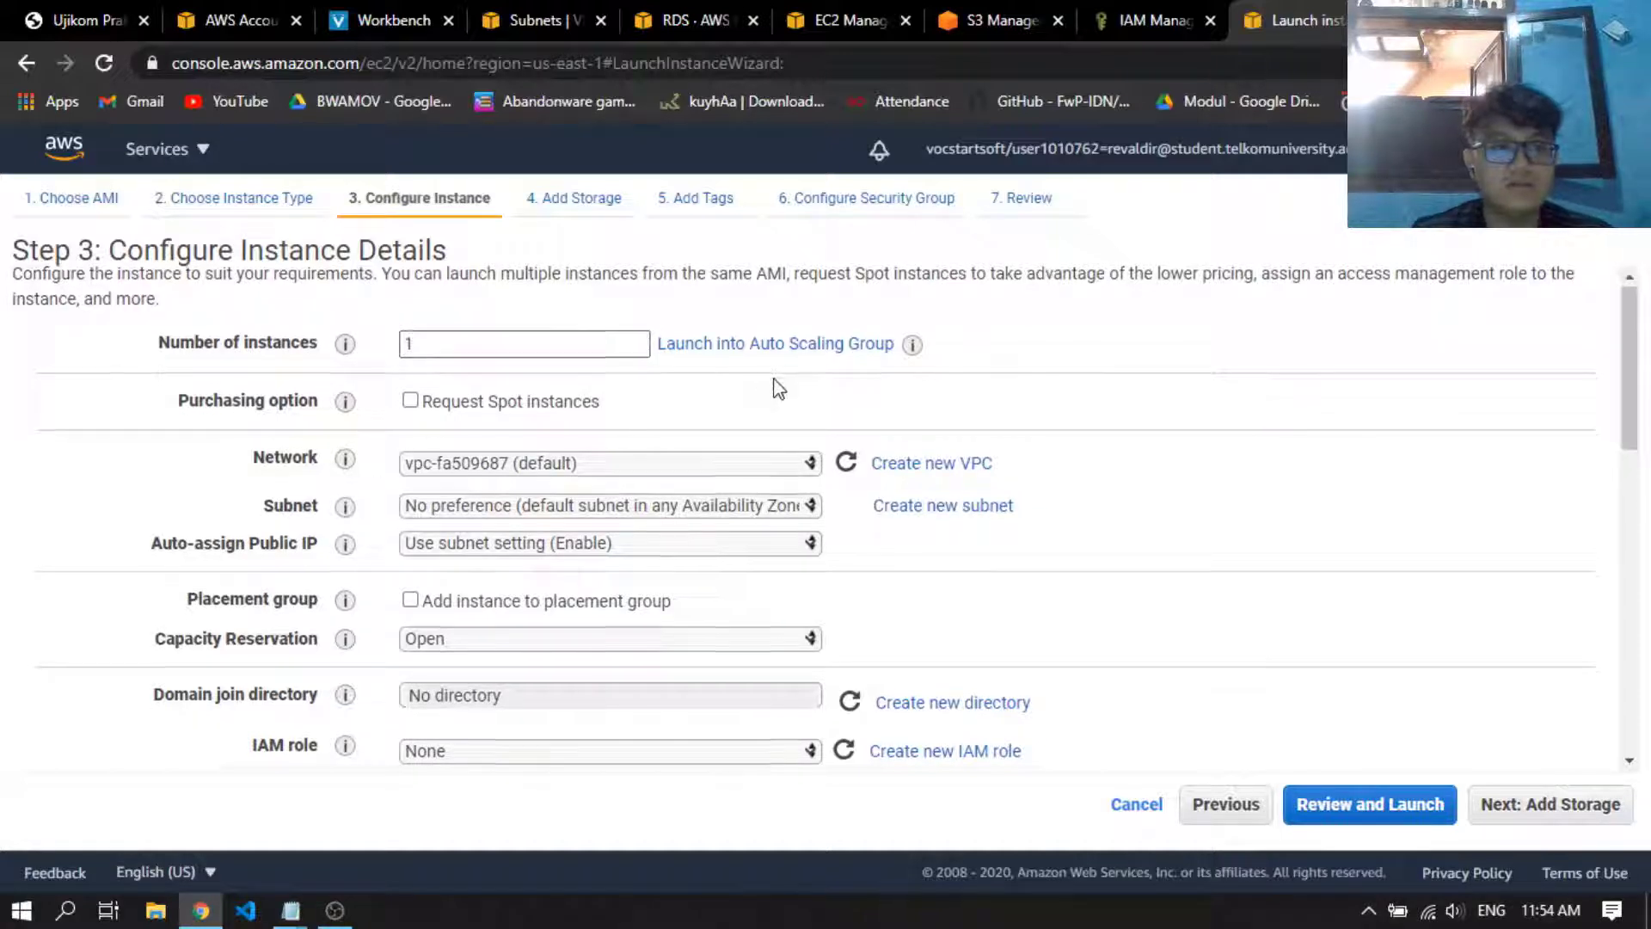
Set the instance's network to the ujikomcc VPC and its subnet to Public subnet ujikom in us-east-1b
scroll(761, 391, down, 1)
click(630, 348)
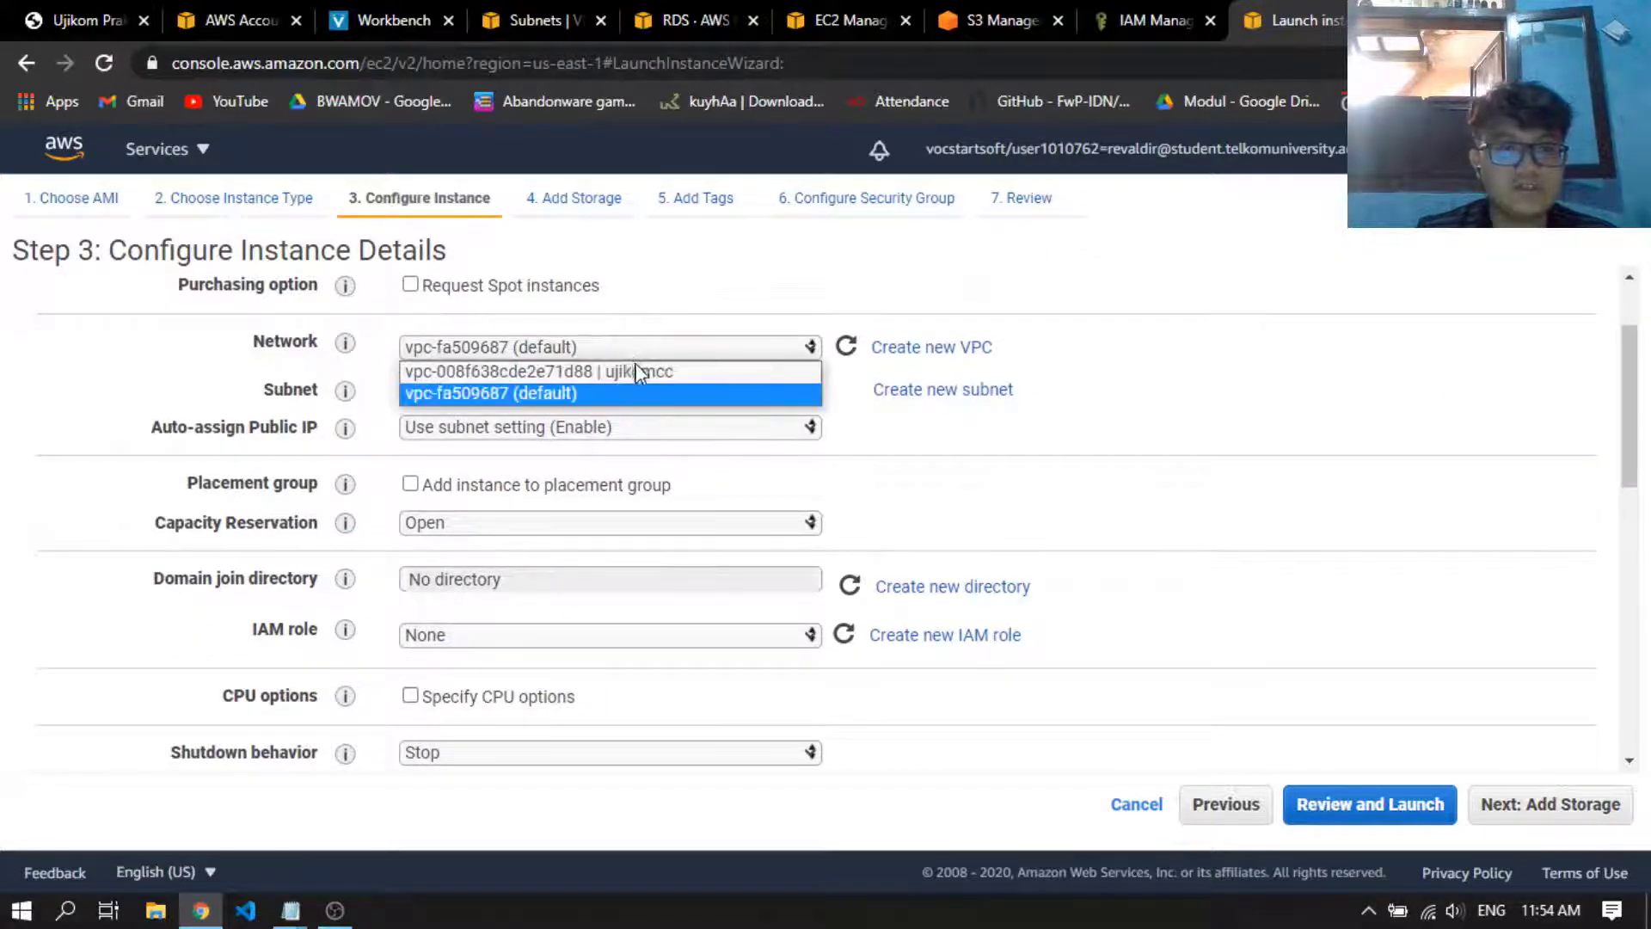
click(640, 371)
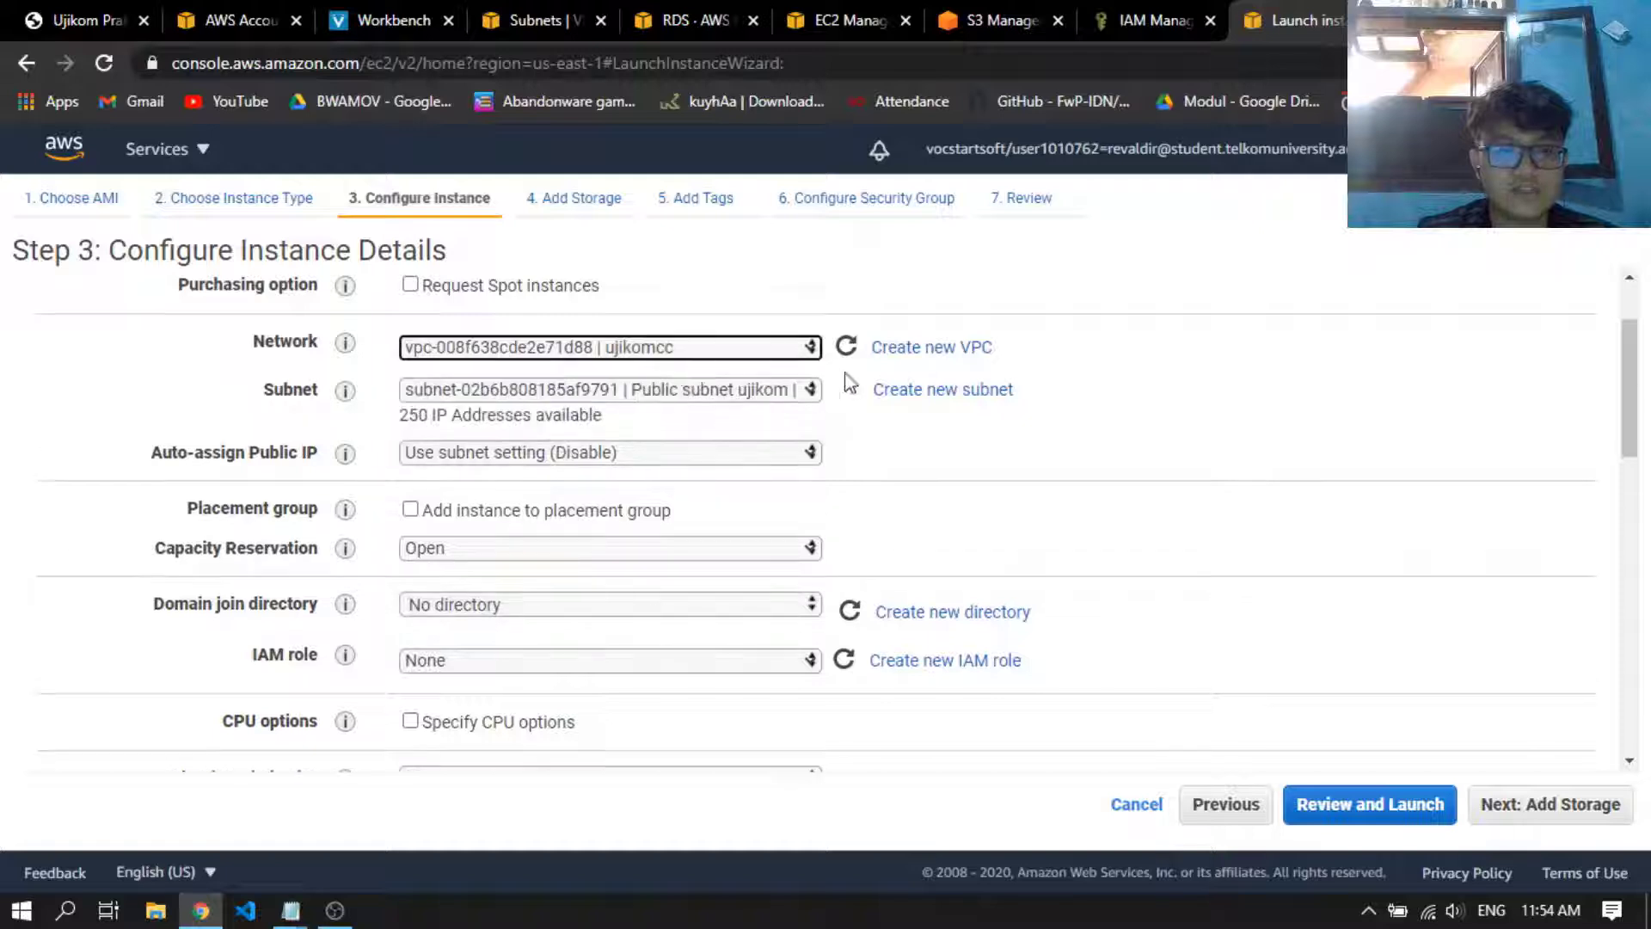
click(731, 392)
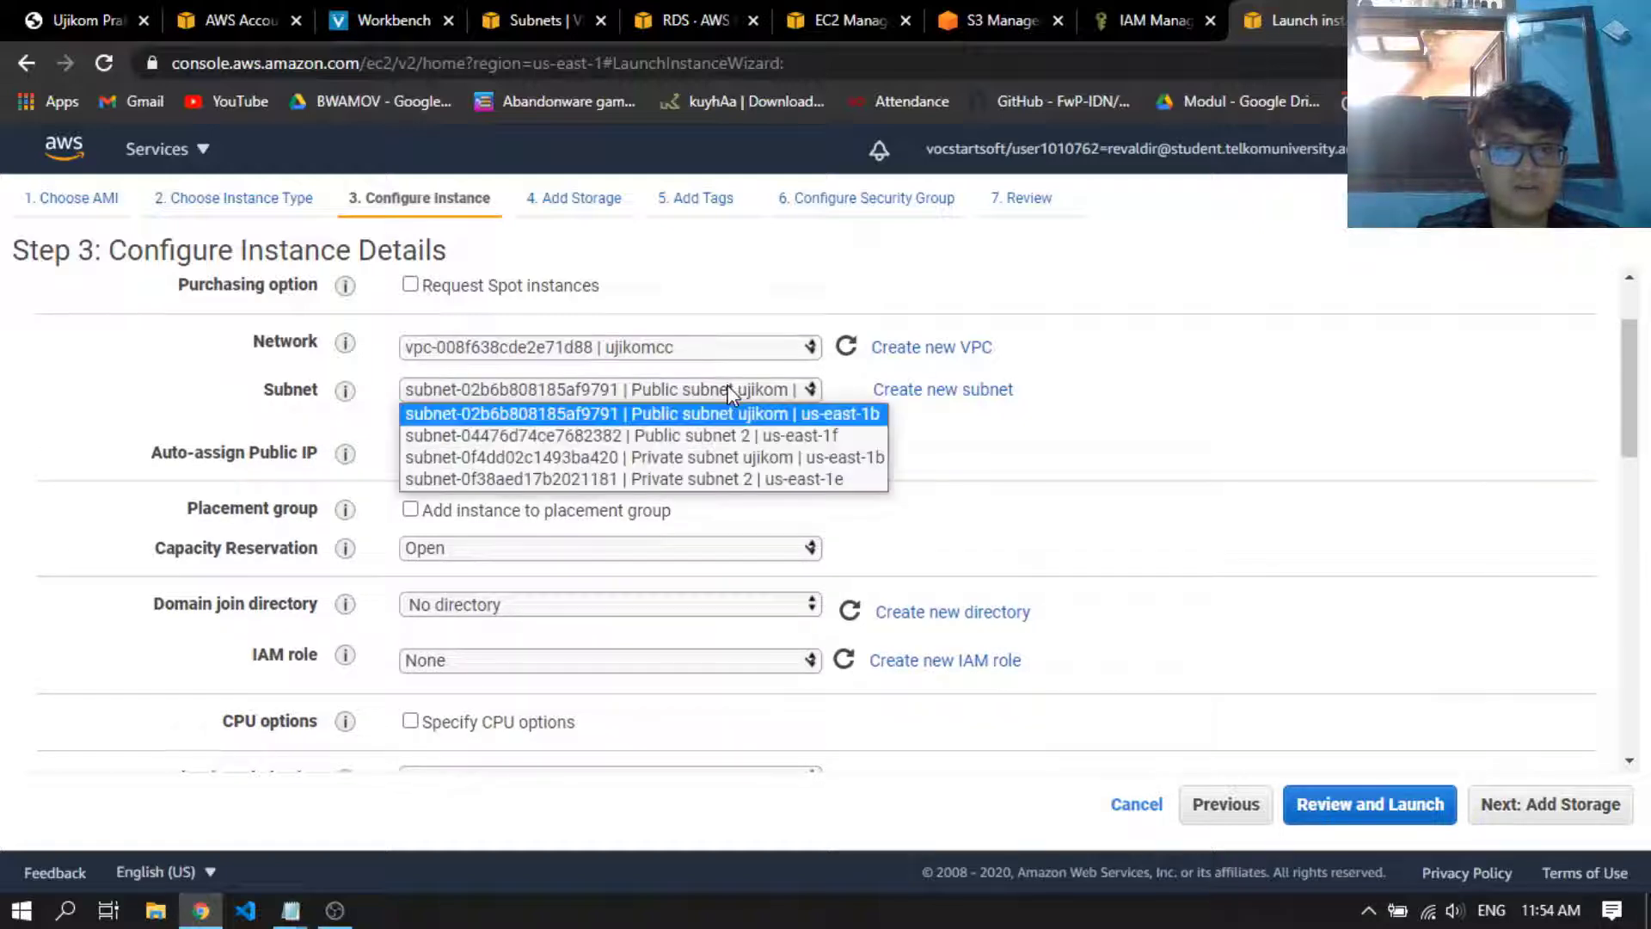
click(766, 423)
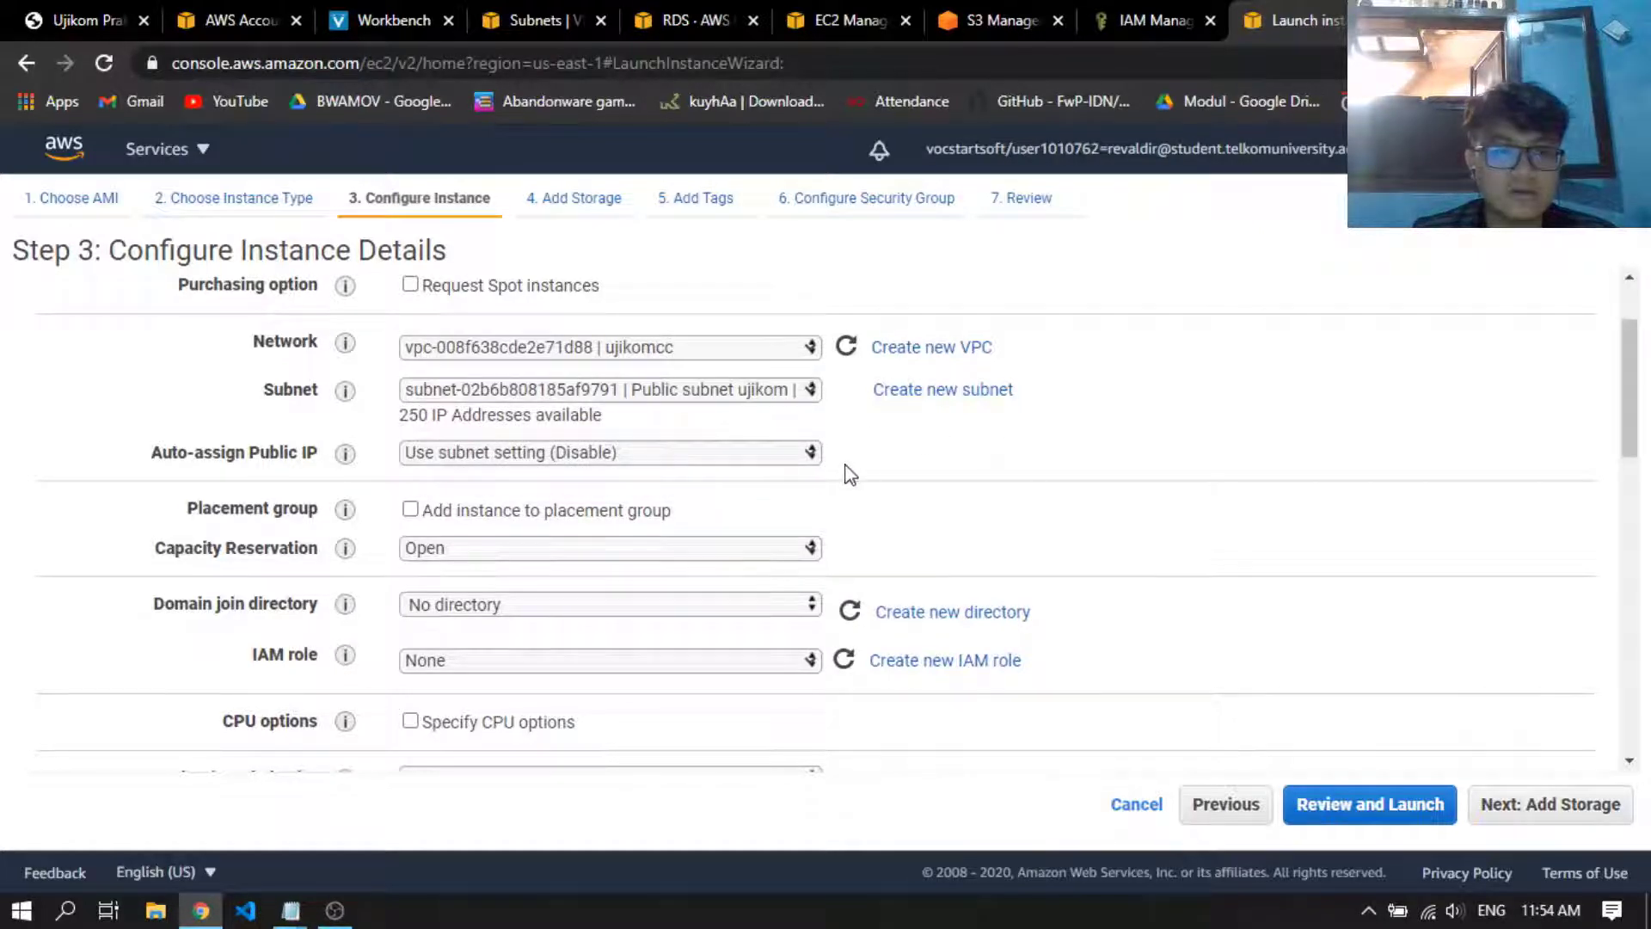
Assign the S3FullAccessUK IAM role to the instance and check the remaining instance details
scroll(850, 475, down, 2)
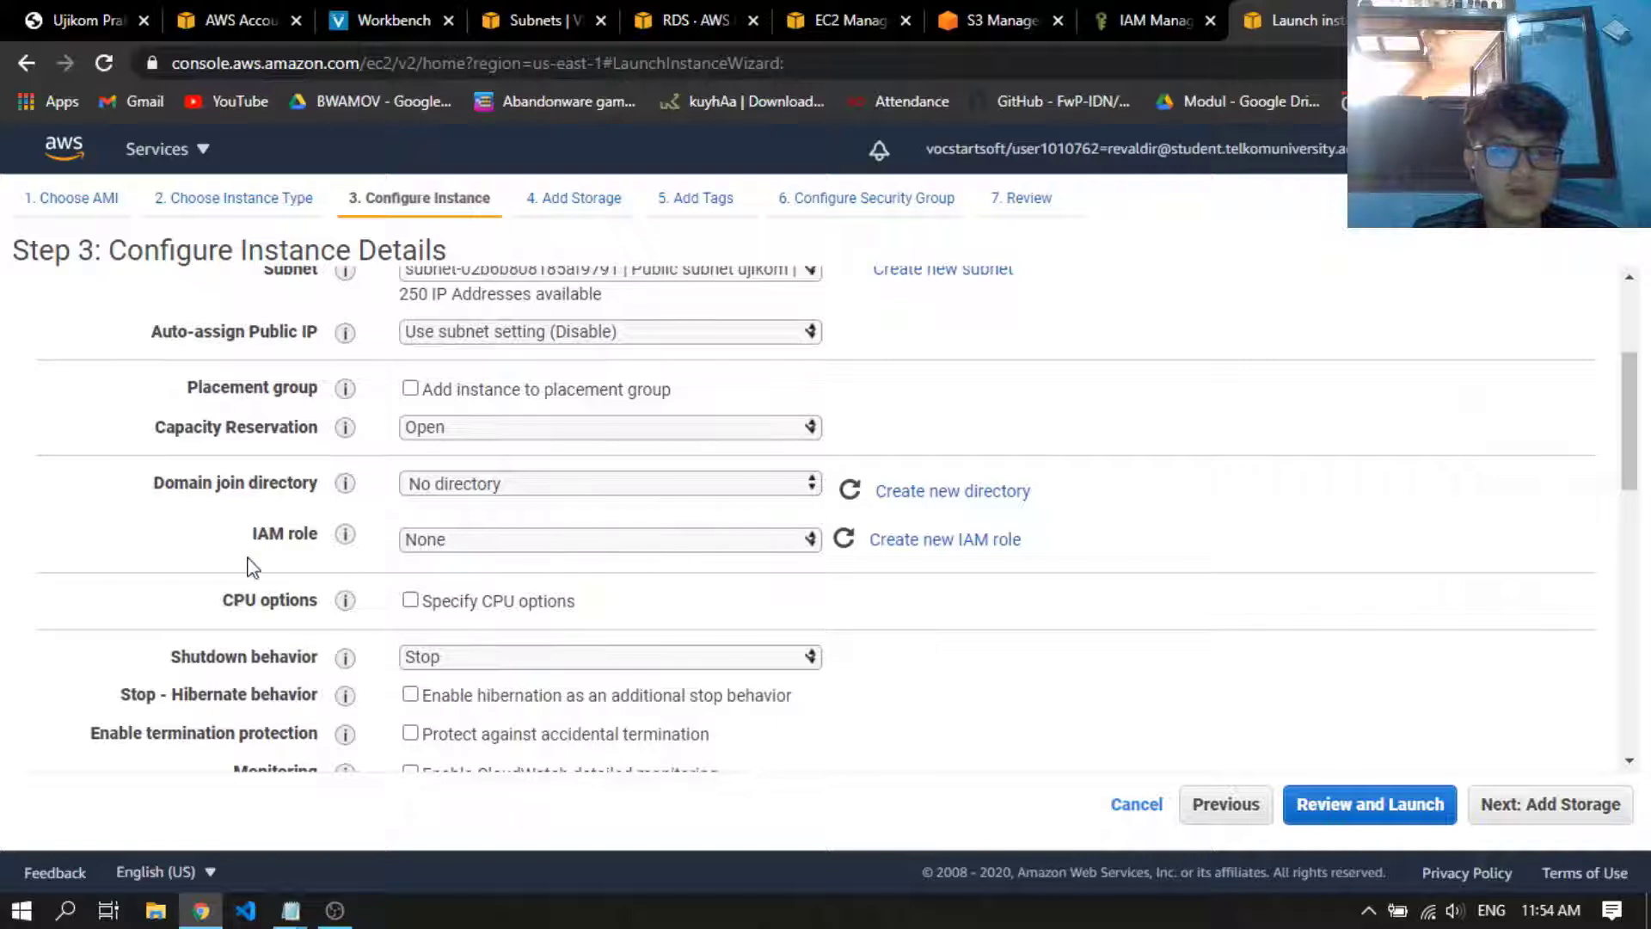
click(465, 541)
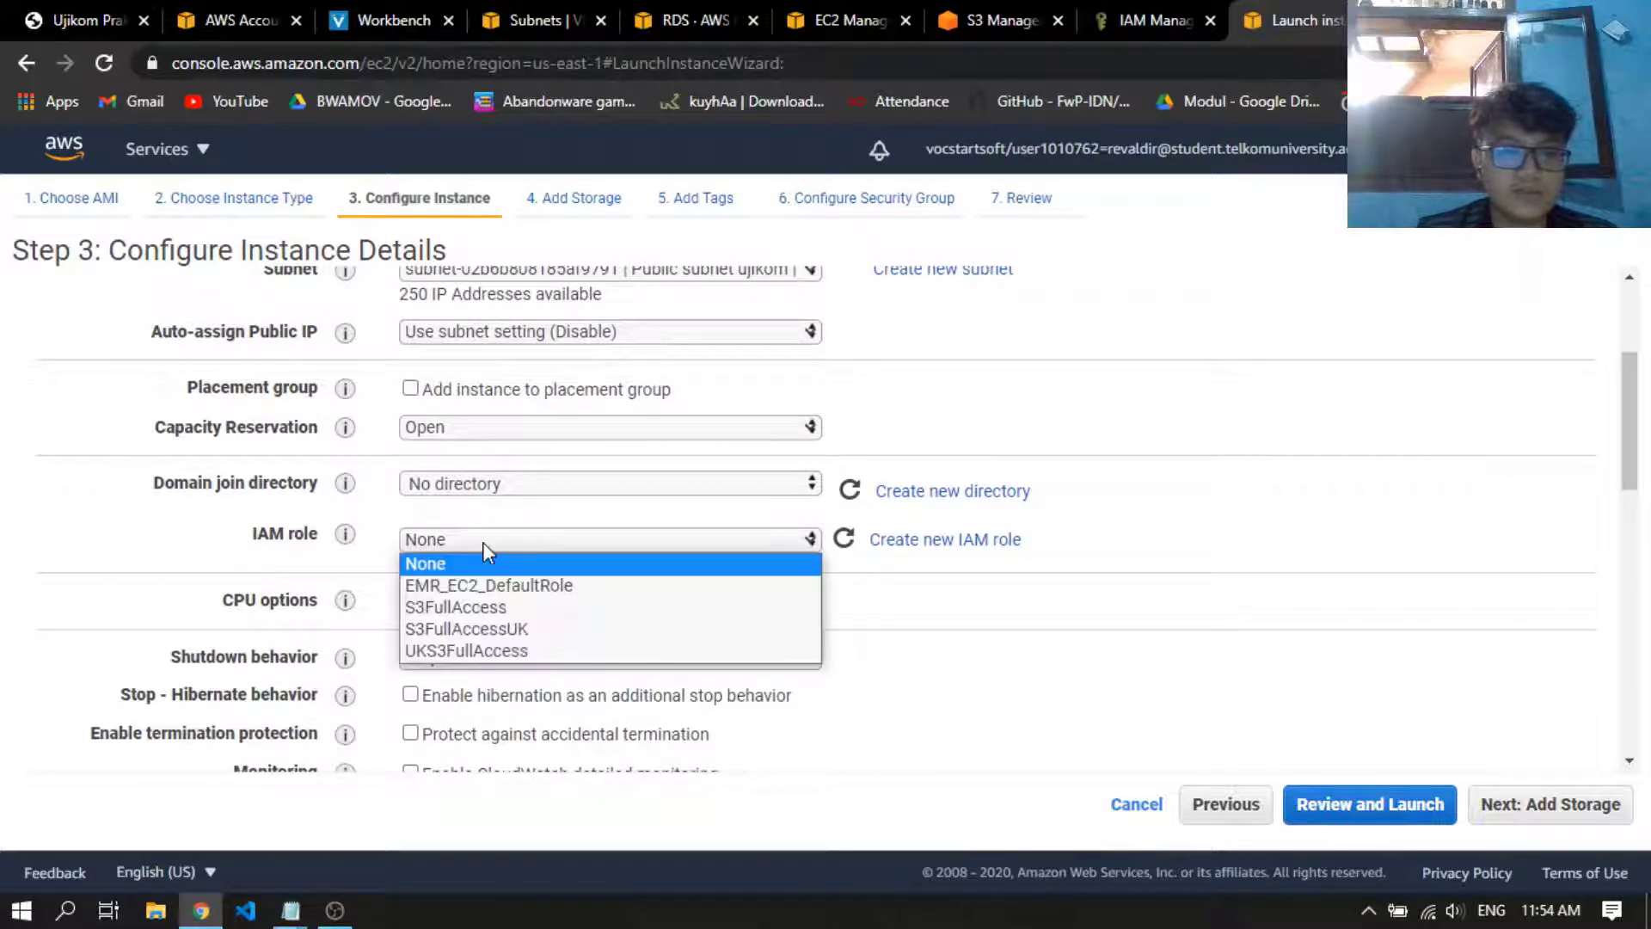
click(505, 630)
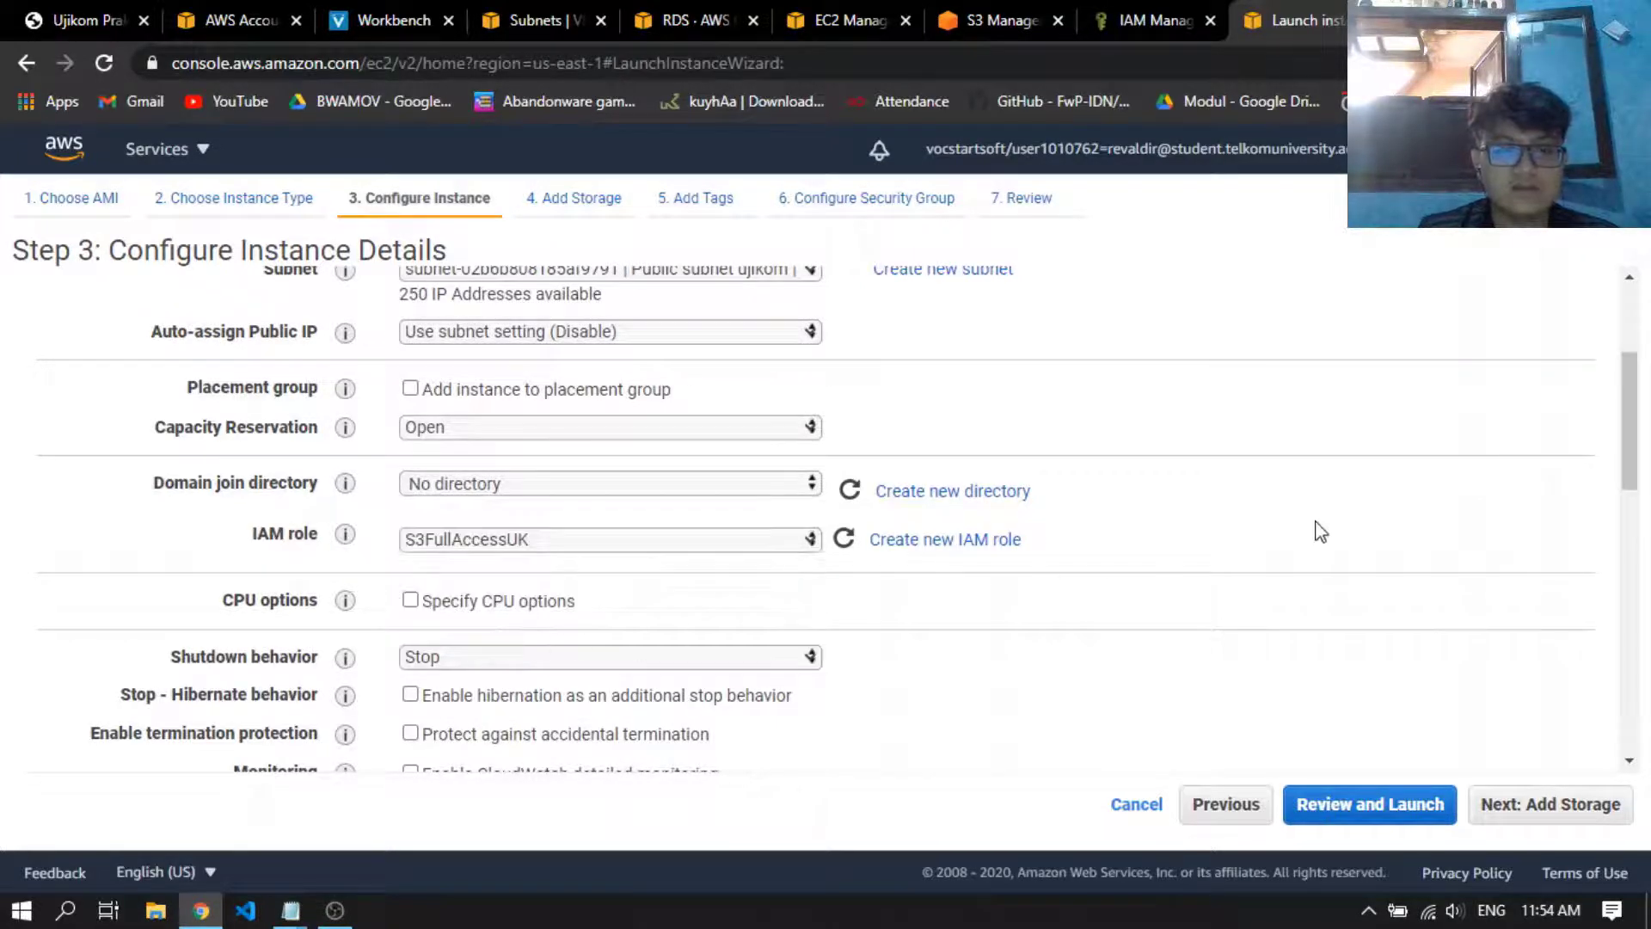
scroll(723, 534, up, 1)
scroll(1117, 654, down, 14)
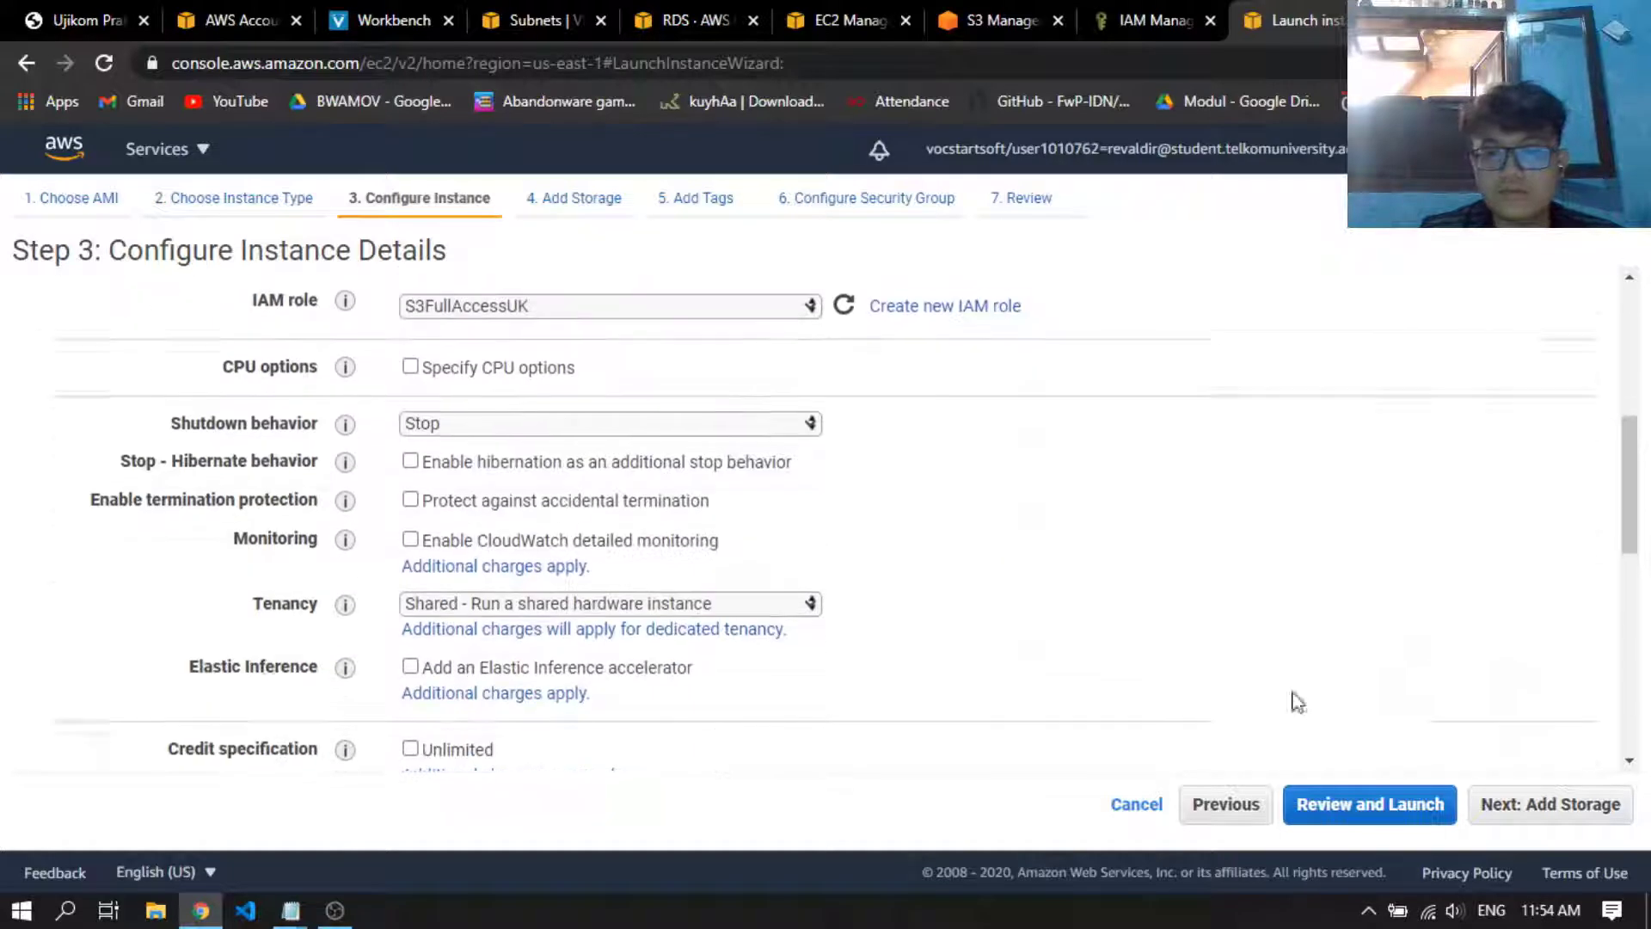
Keep the default 8 GiB gp2 root volume, add no tags, and proceed to the security group configuration
click(1582, 817)
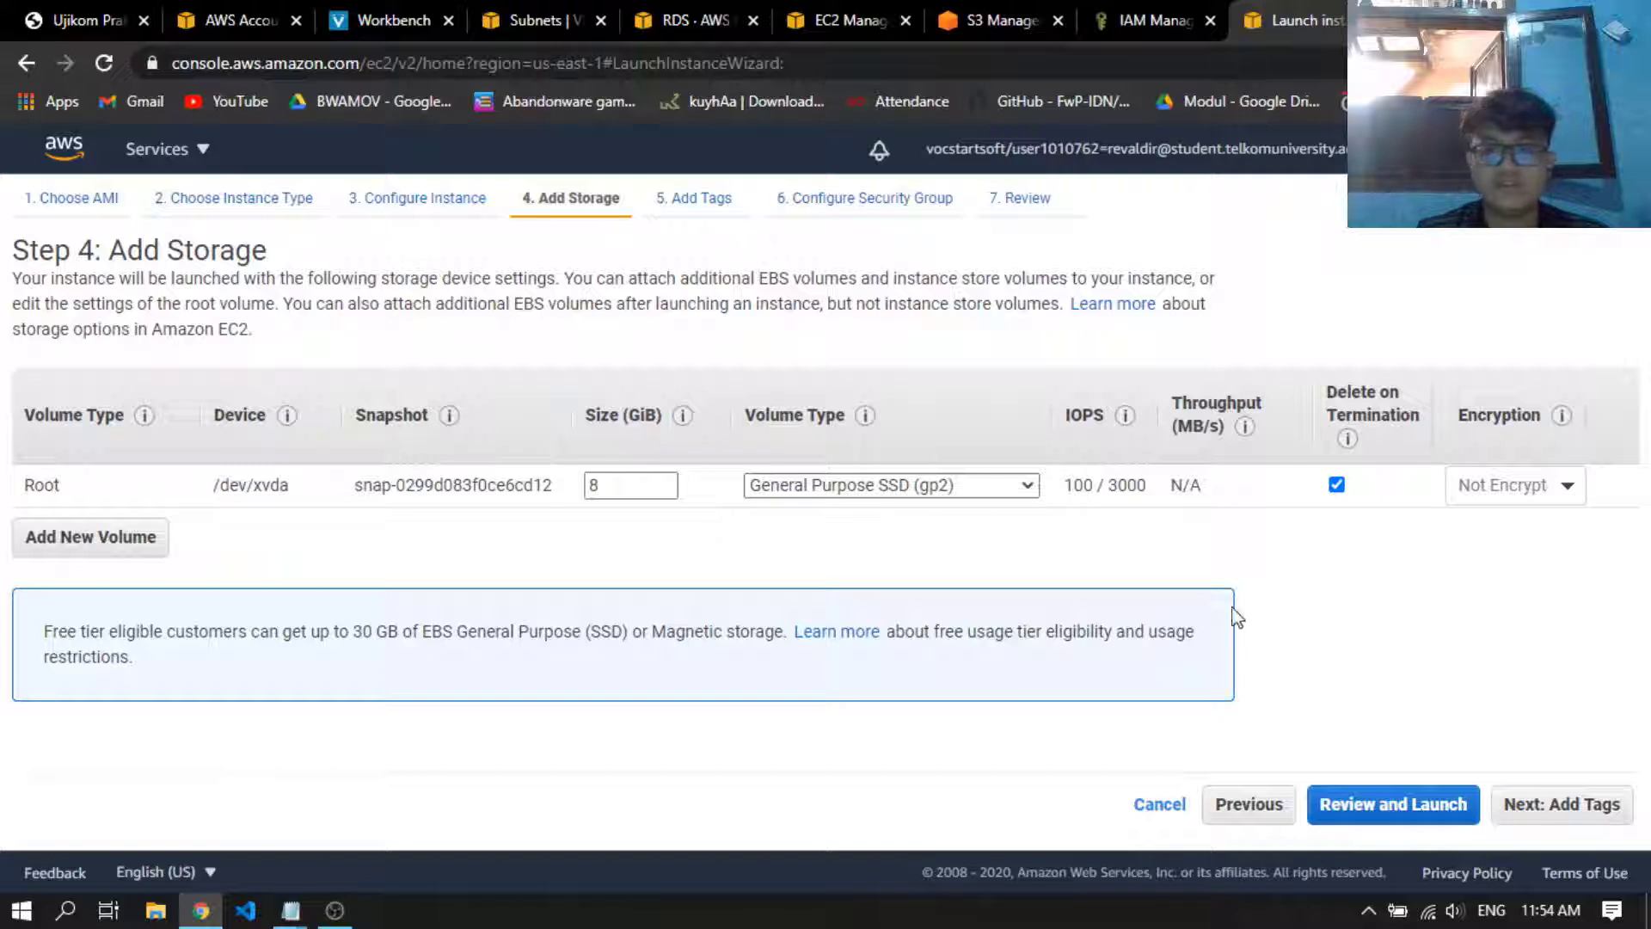
click(1582, 821)
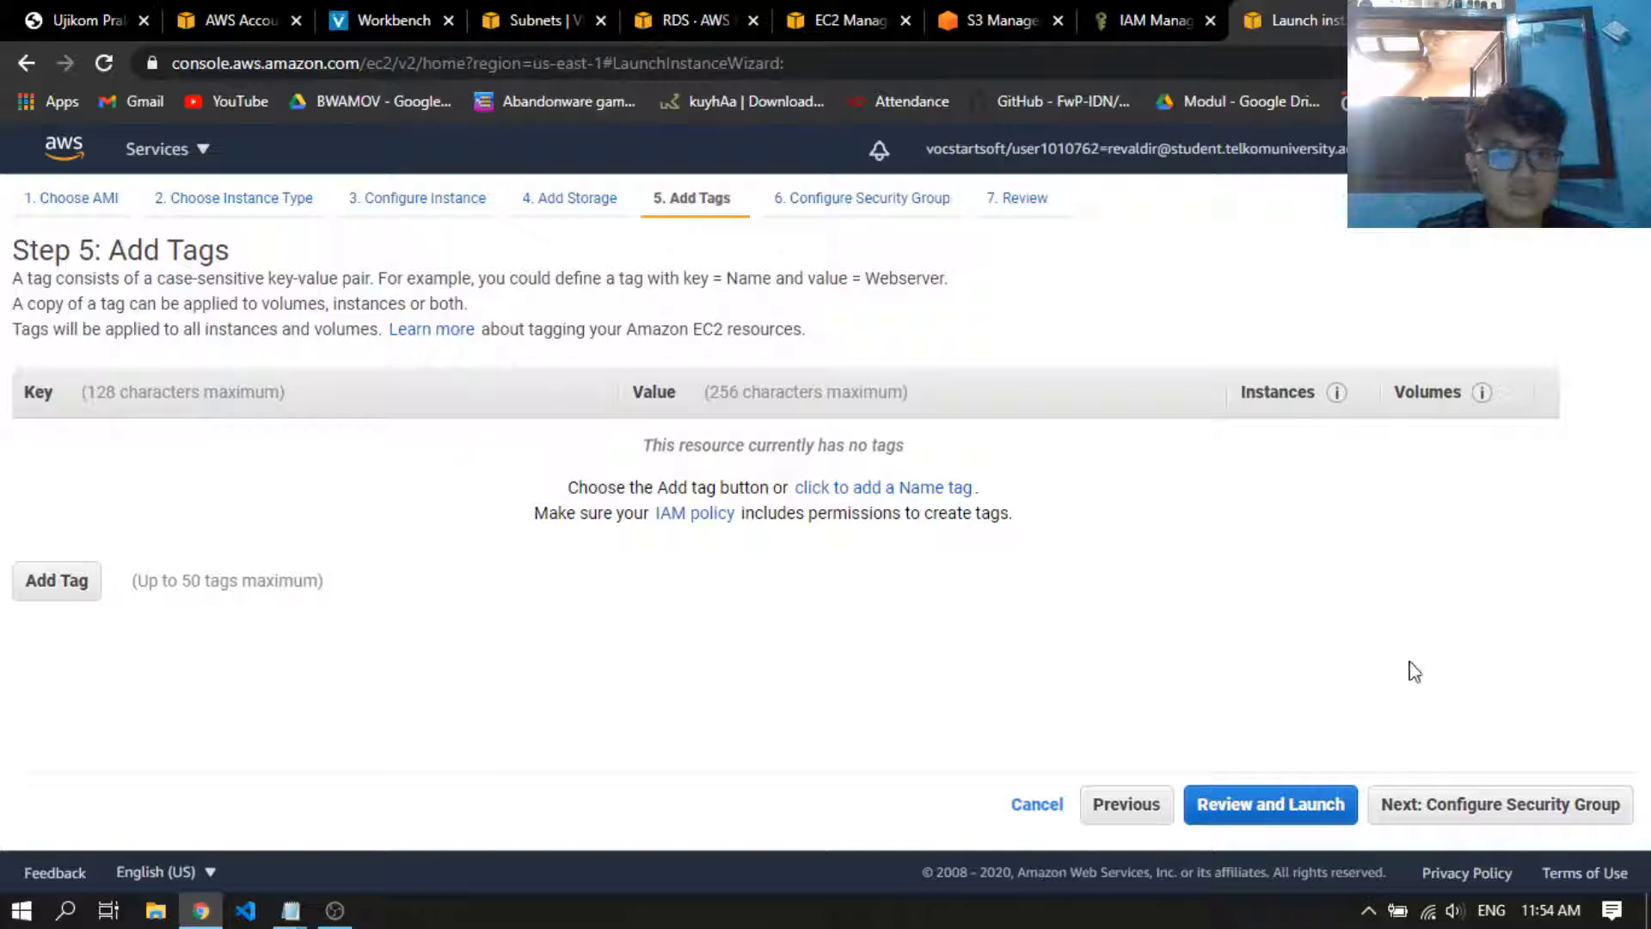
click(1539, 809)
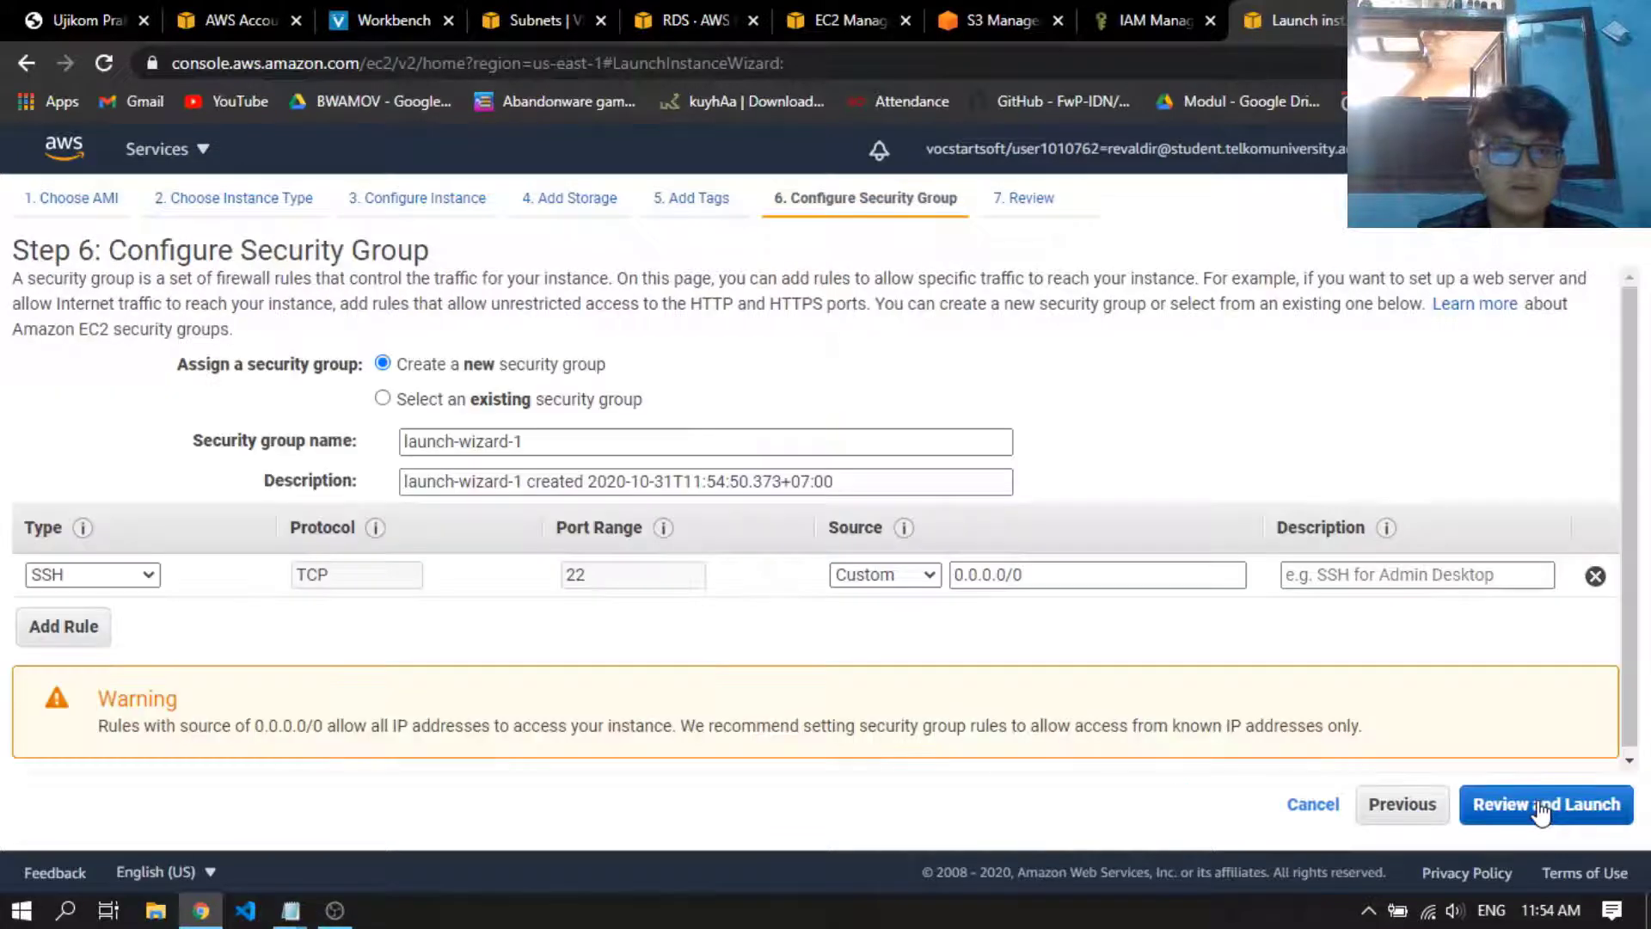
Name the new security group SecGroupUK and describe it as "open port for SSH, MySQL, HTTP"
click(607, 454)
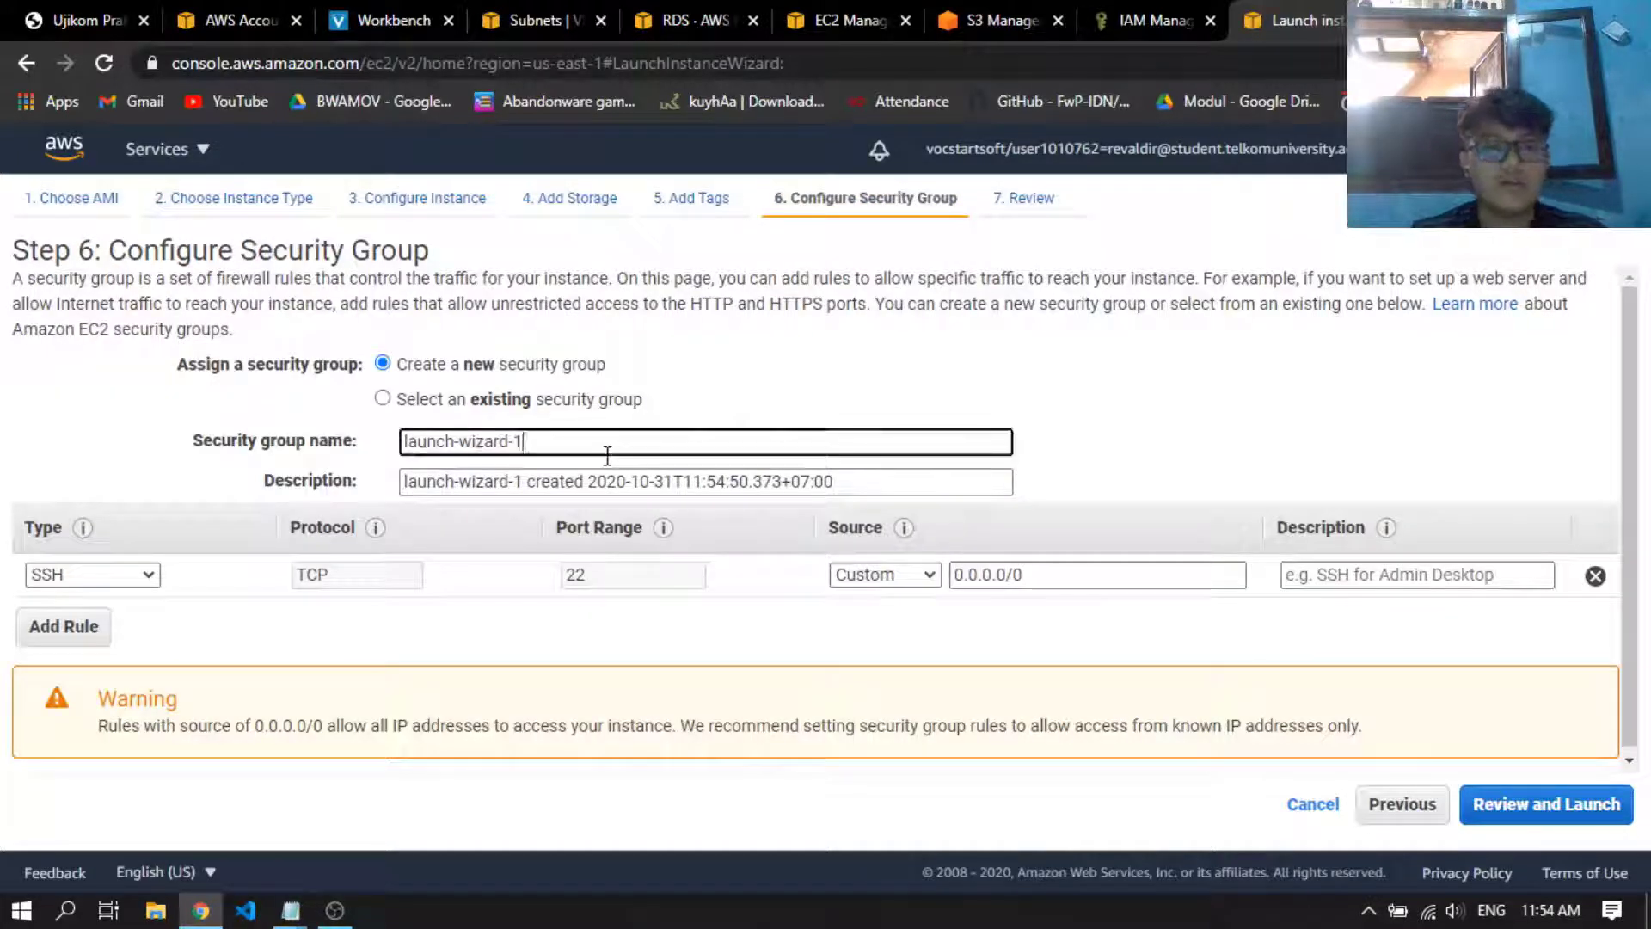
key(ctrl+a)
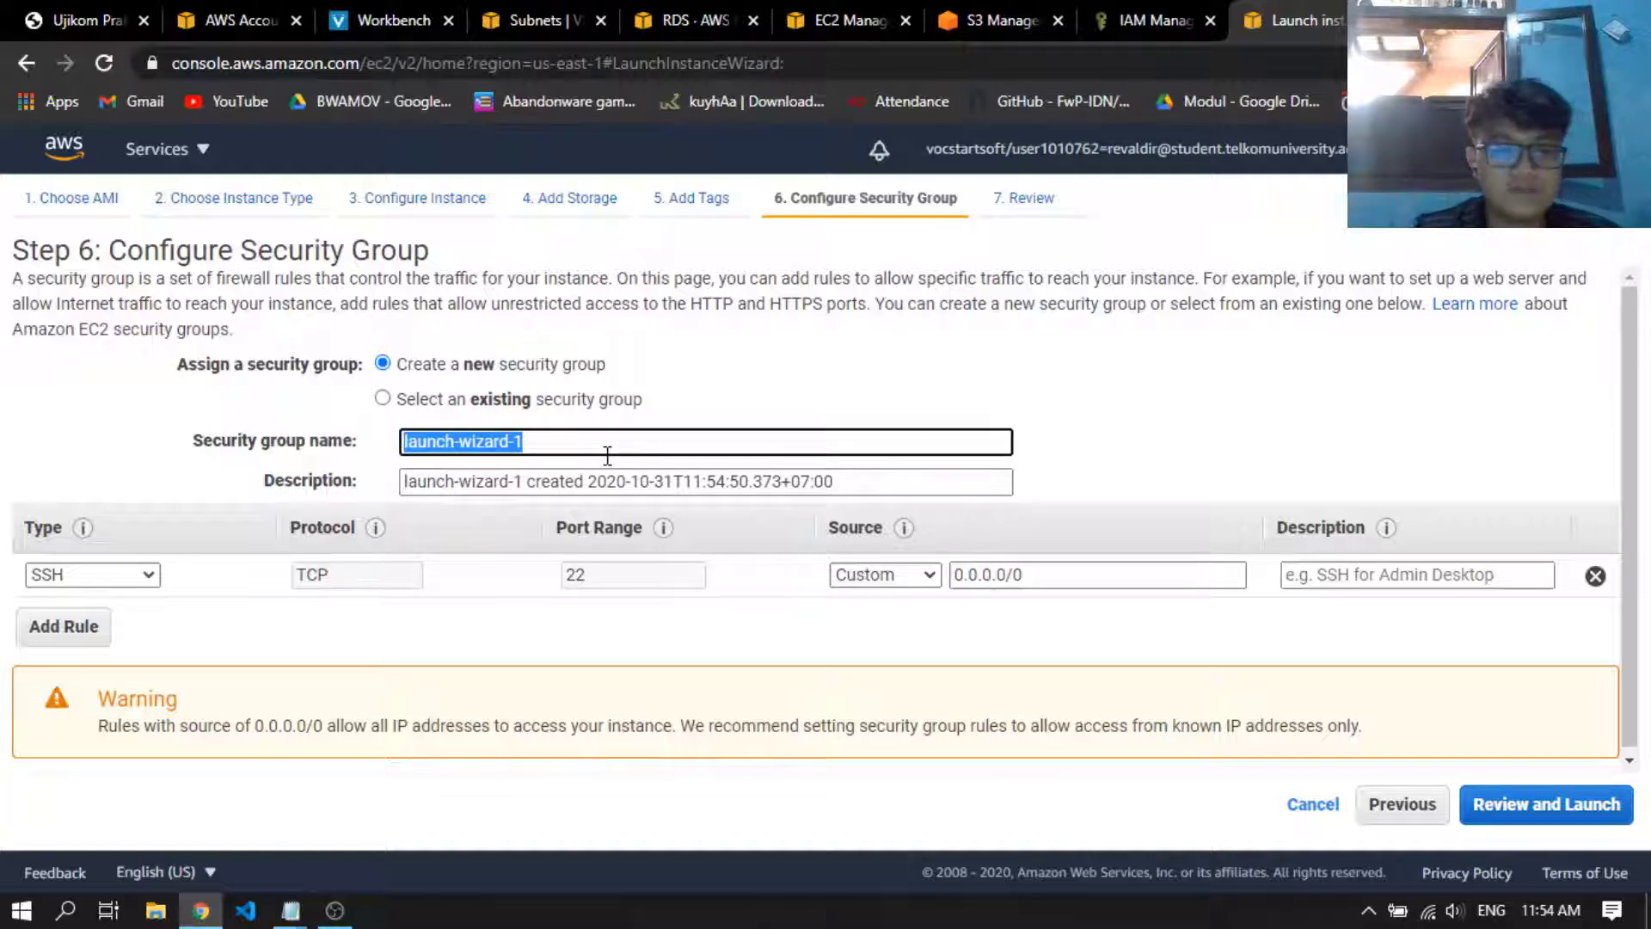
text(SecGroupUK)
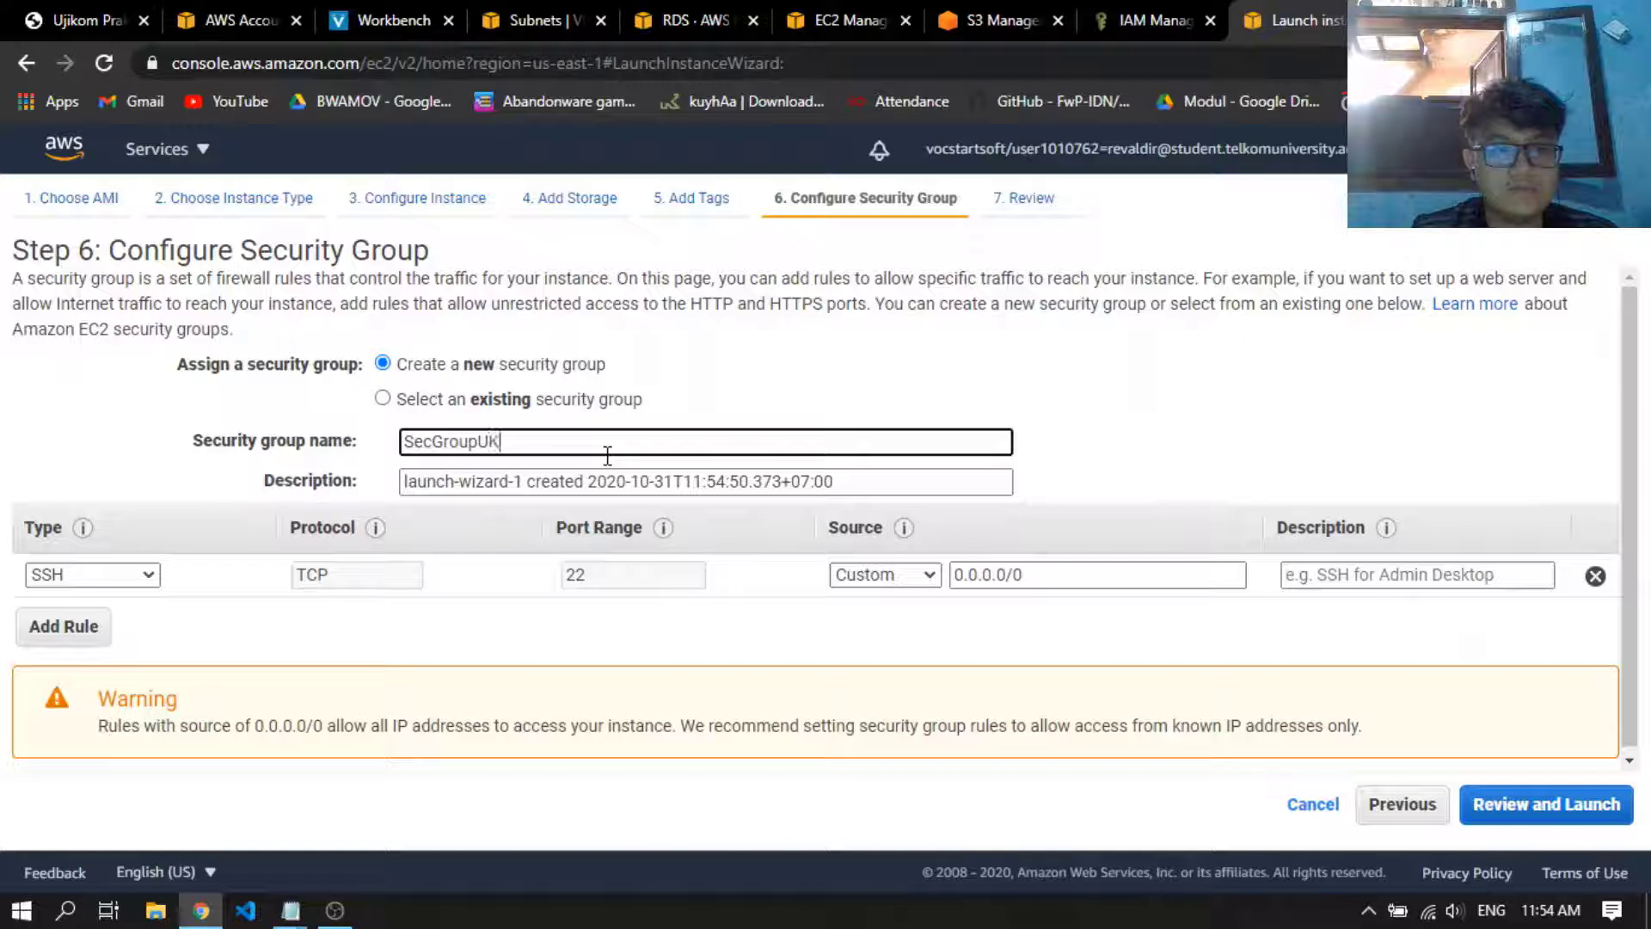
key(Tab)
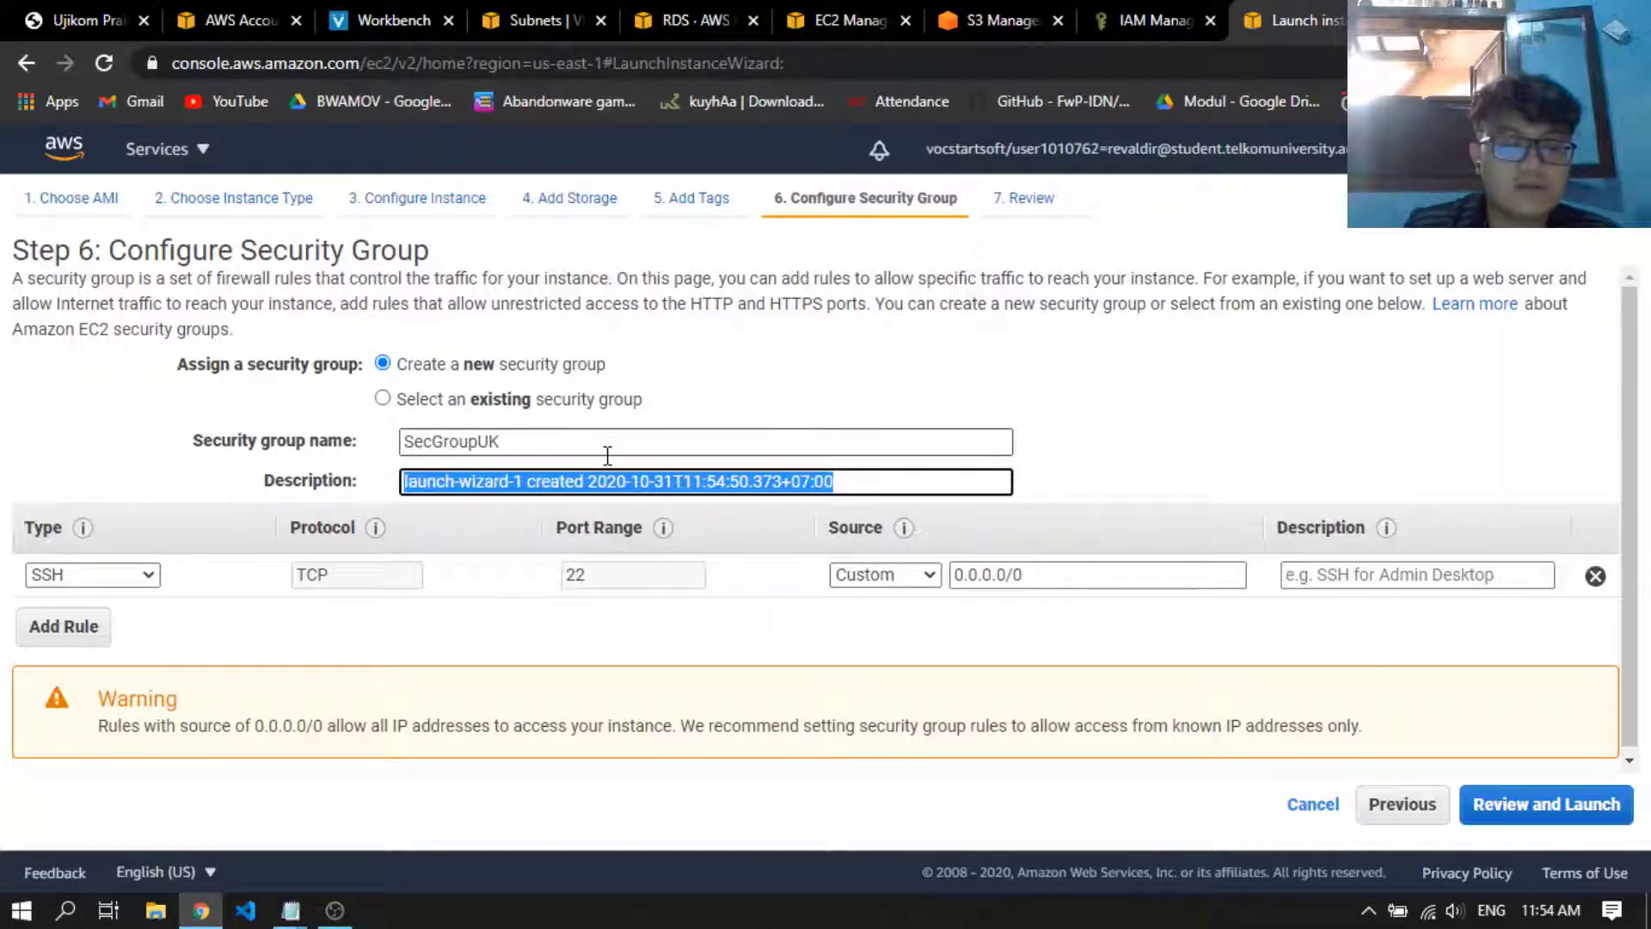
text(open port for SSH, MySQL,)
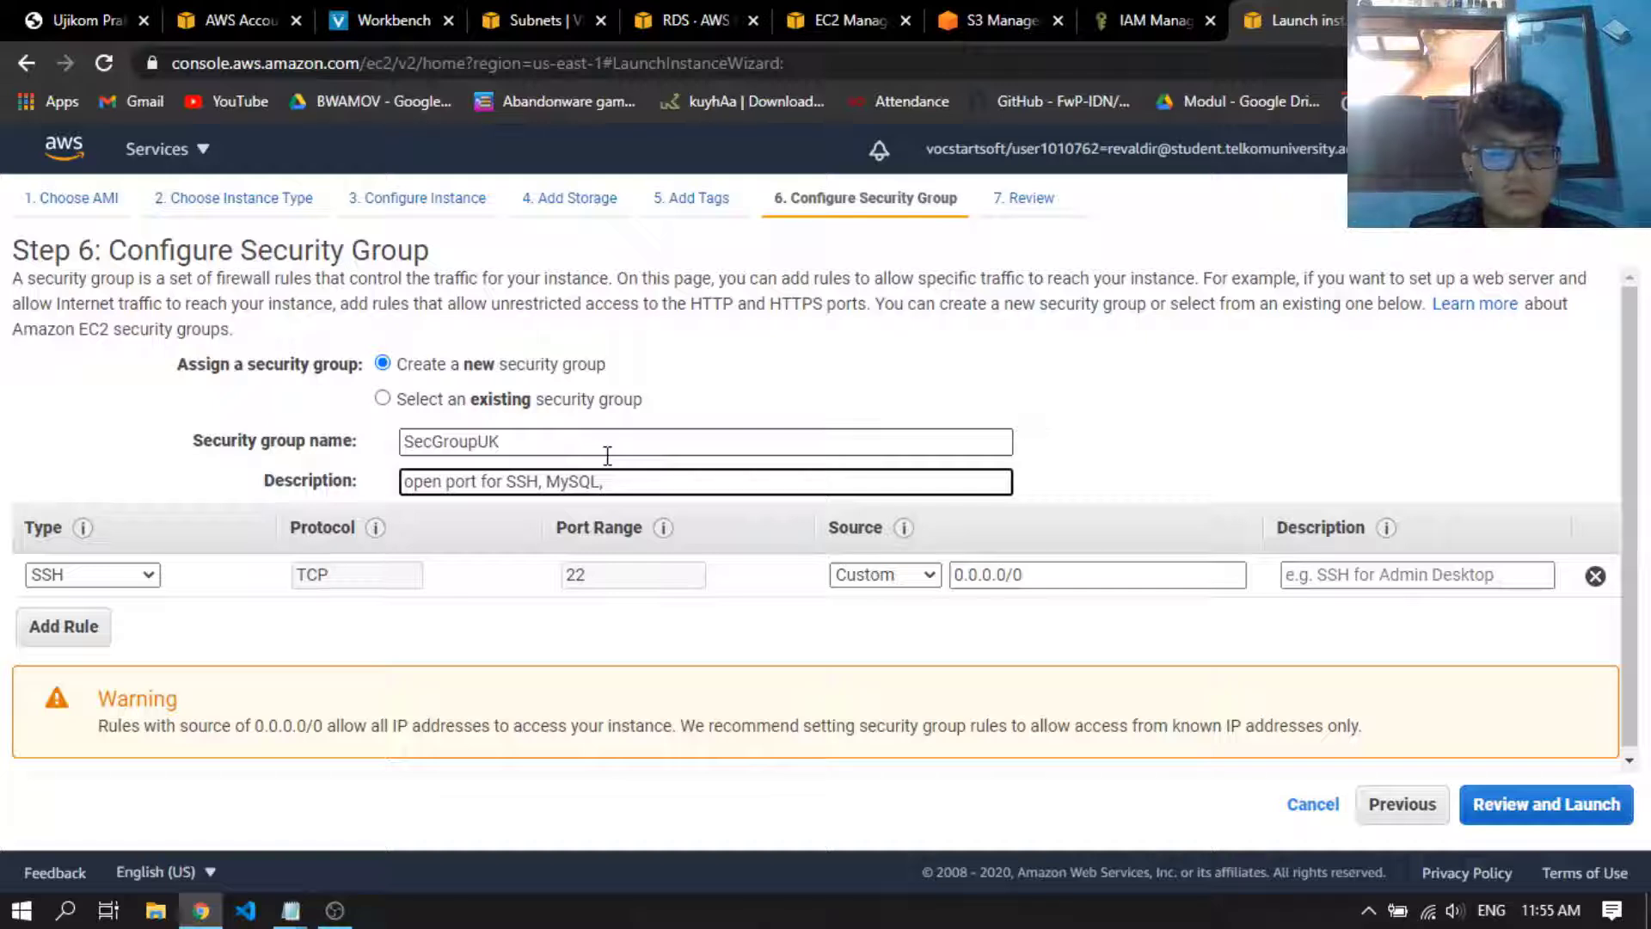
text(HT)
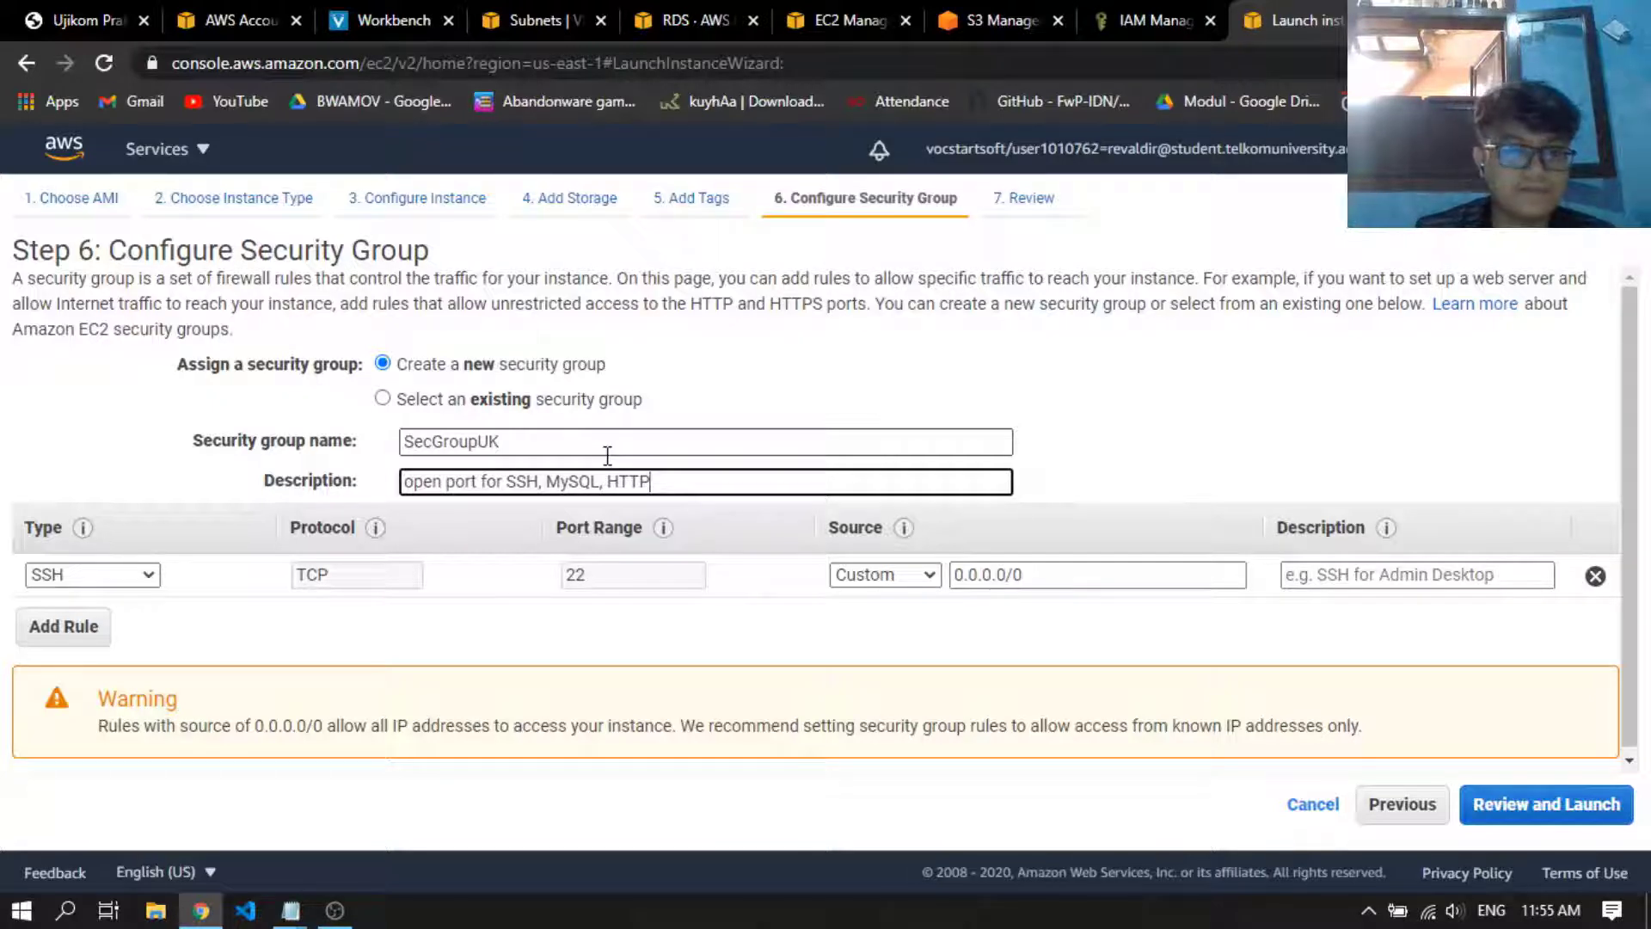
text(TP)
Add an HTTP rule and a MYSQL/Aurora rule to the security group alongside the SSH rule
click(47, 626)
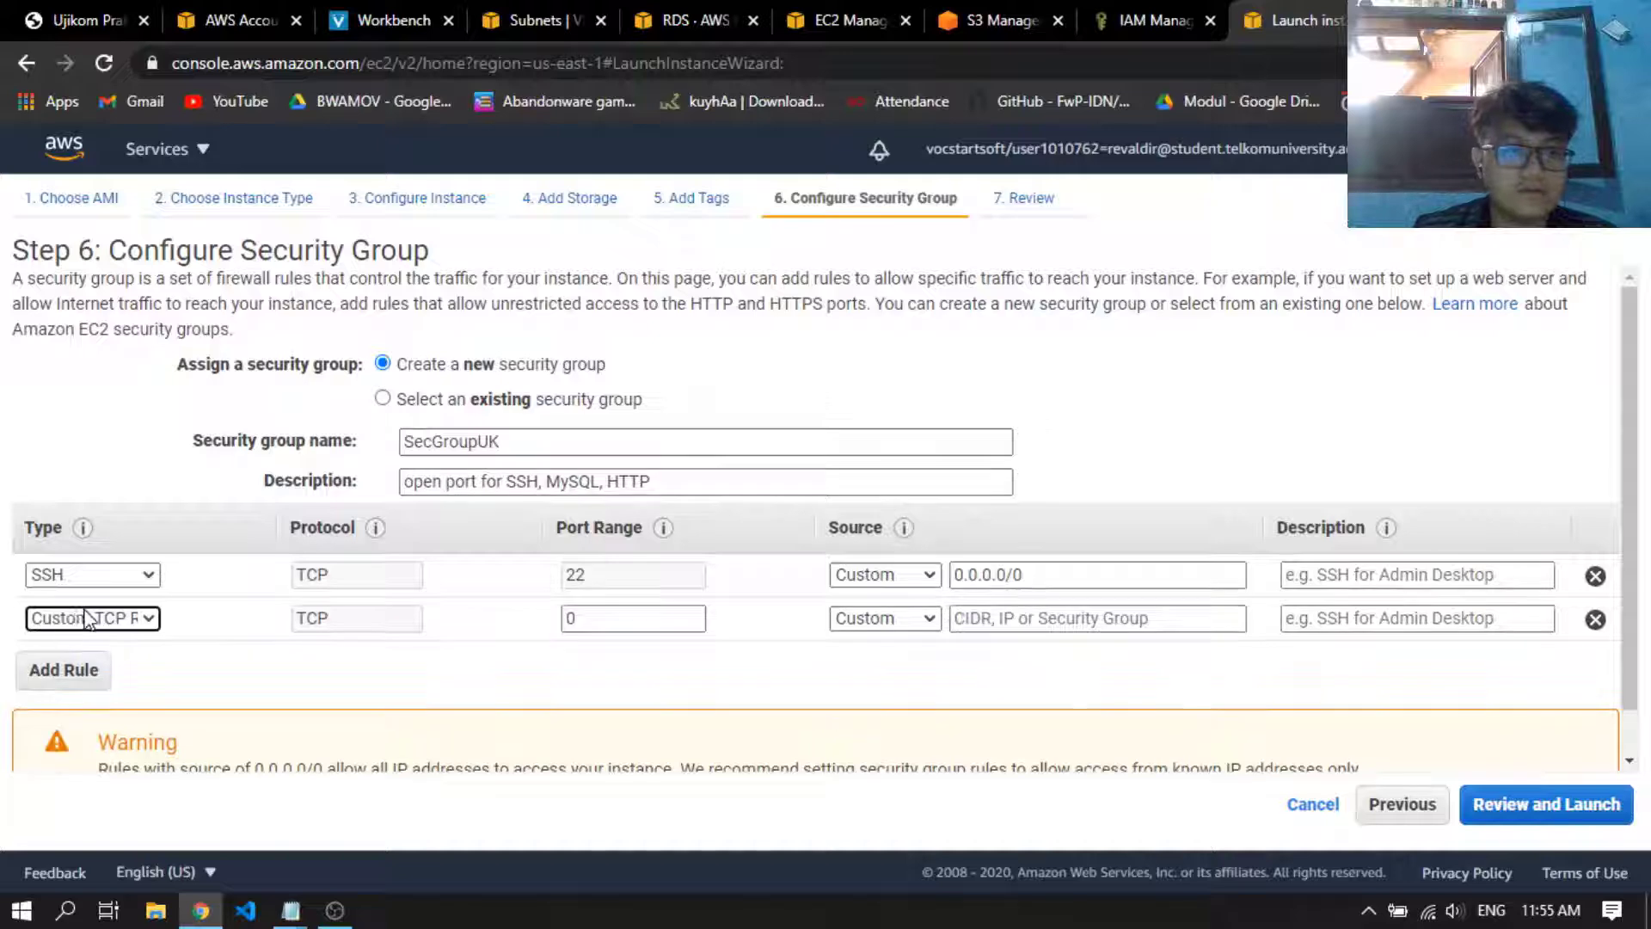
click(86, 617)
click(77, 478)
click(103, 669)
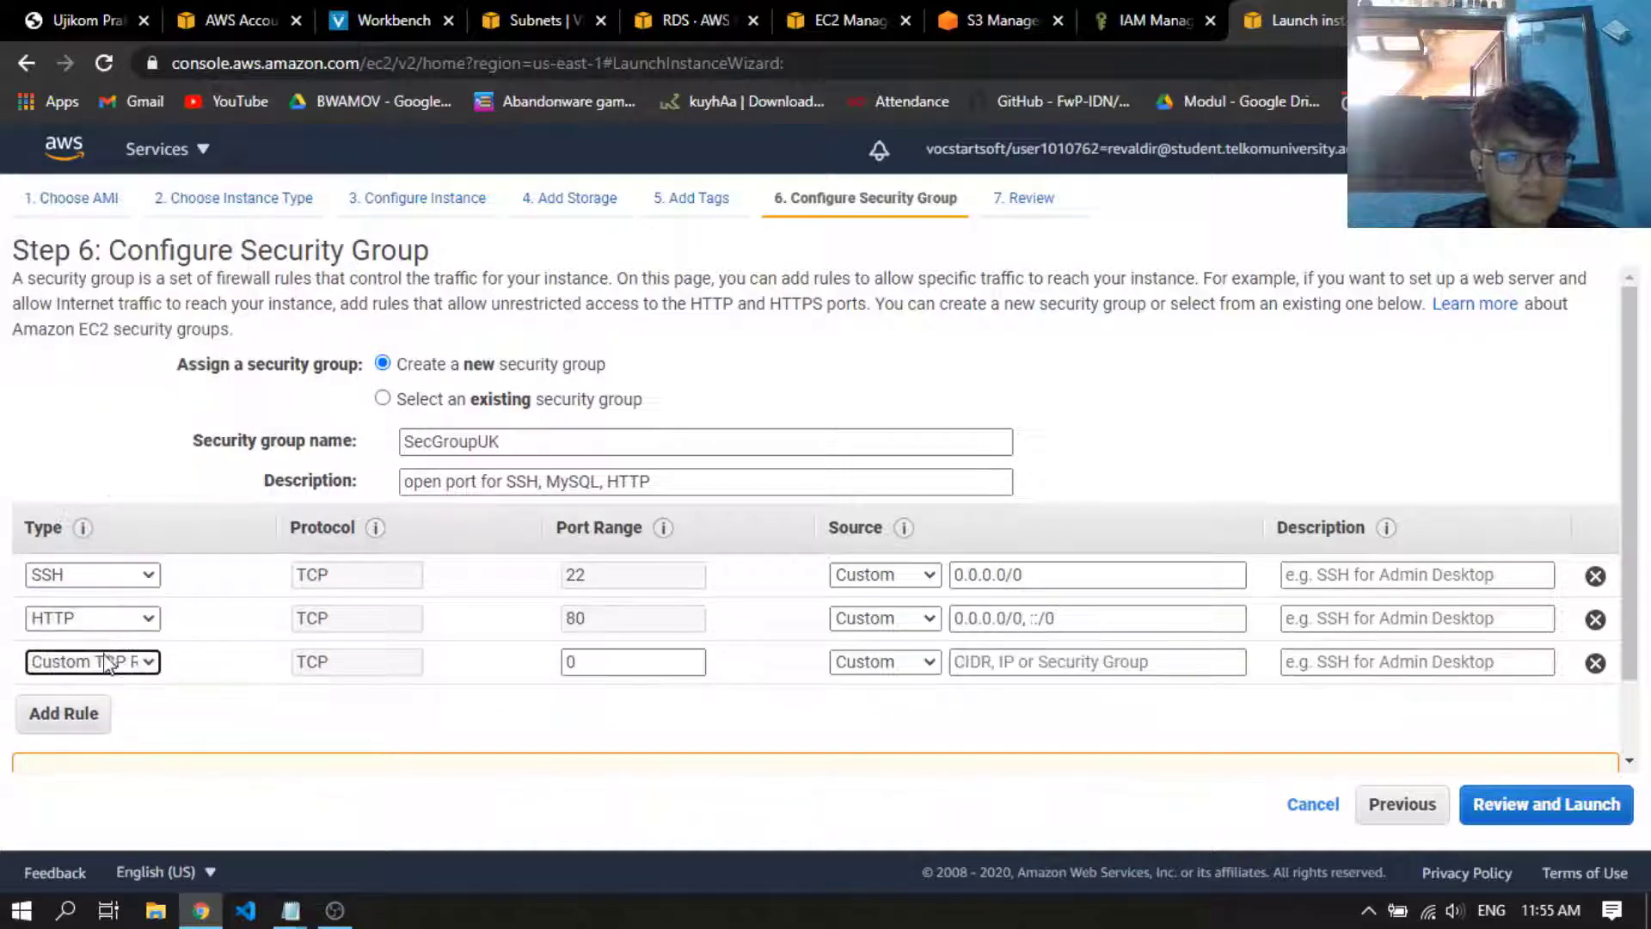
click(107, 663)
scroll(121, 524, down, 5)
click(159, 492)
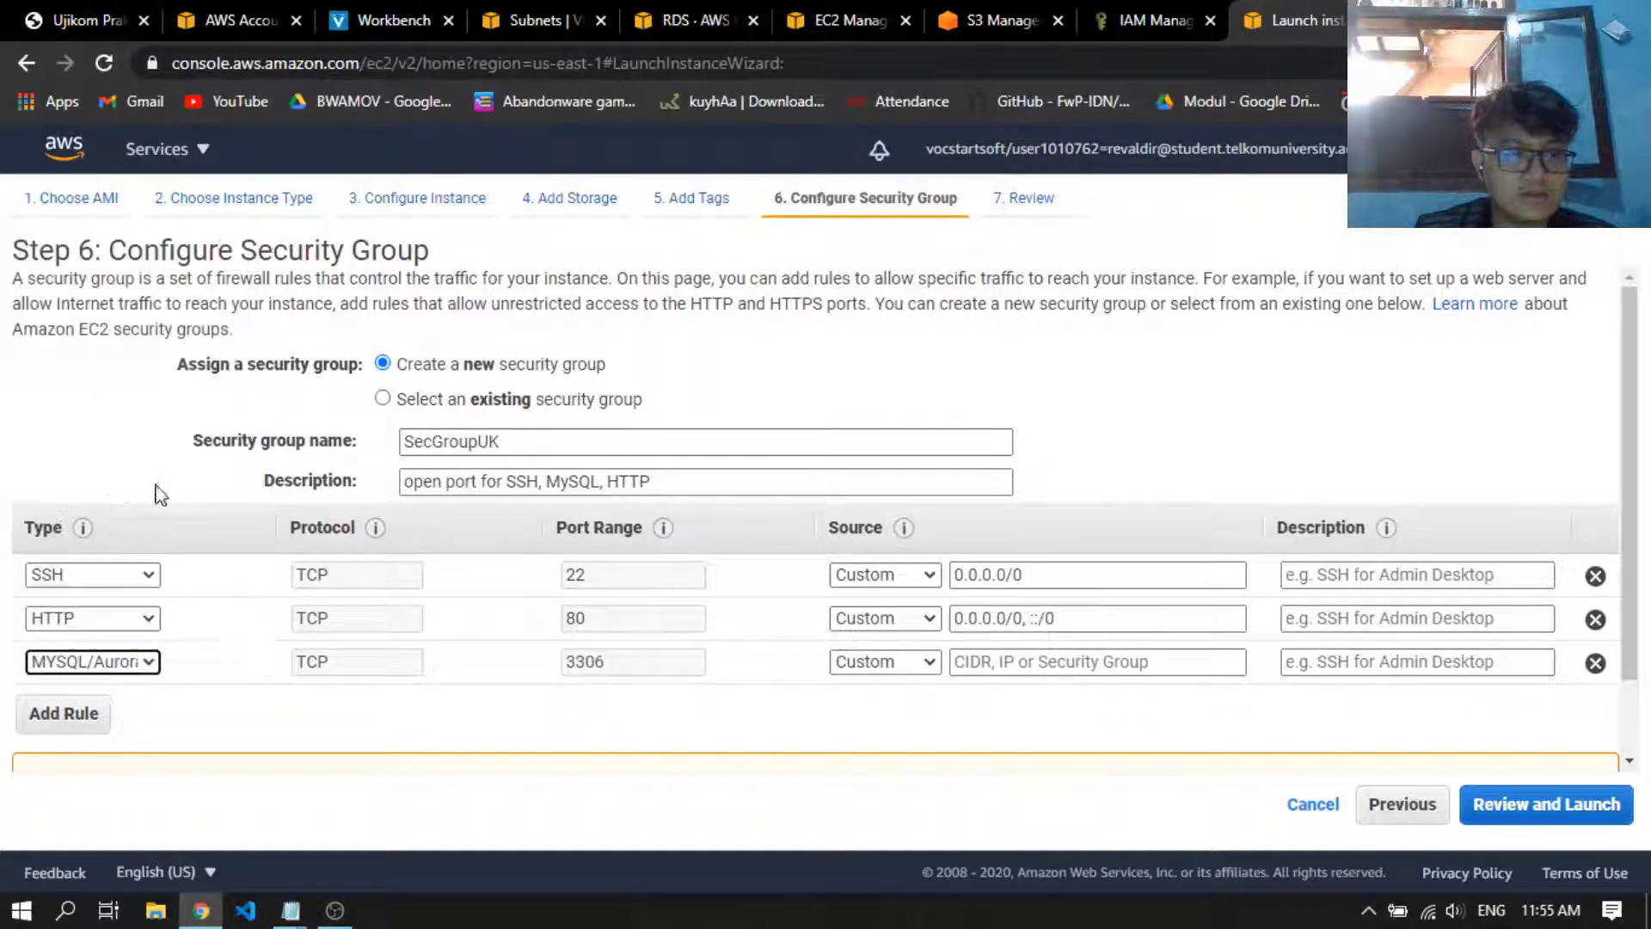
click(232, 573)
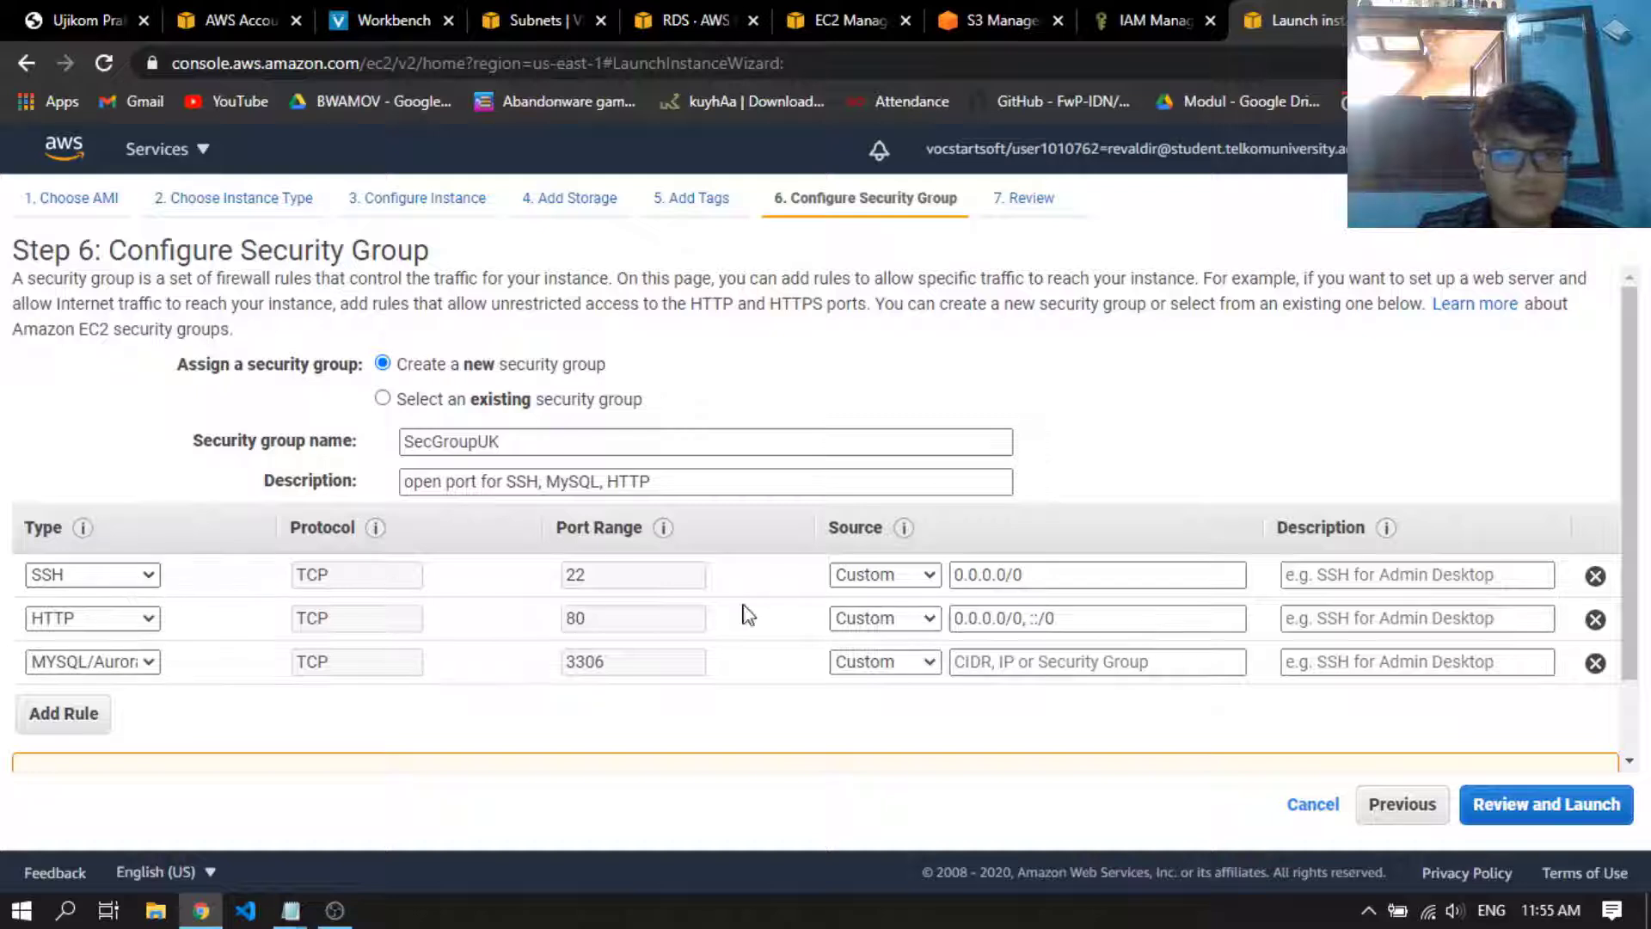
Set the rule sources to My IP for SSH, Anywhere for HTTP, and My IP for MYSQL/Aurora
click(873, 575)
click(894, 642)
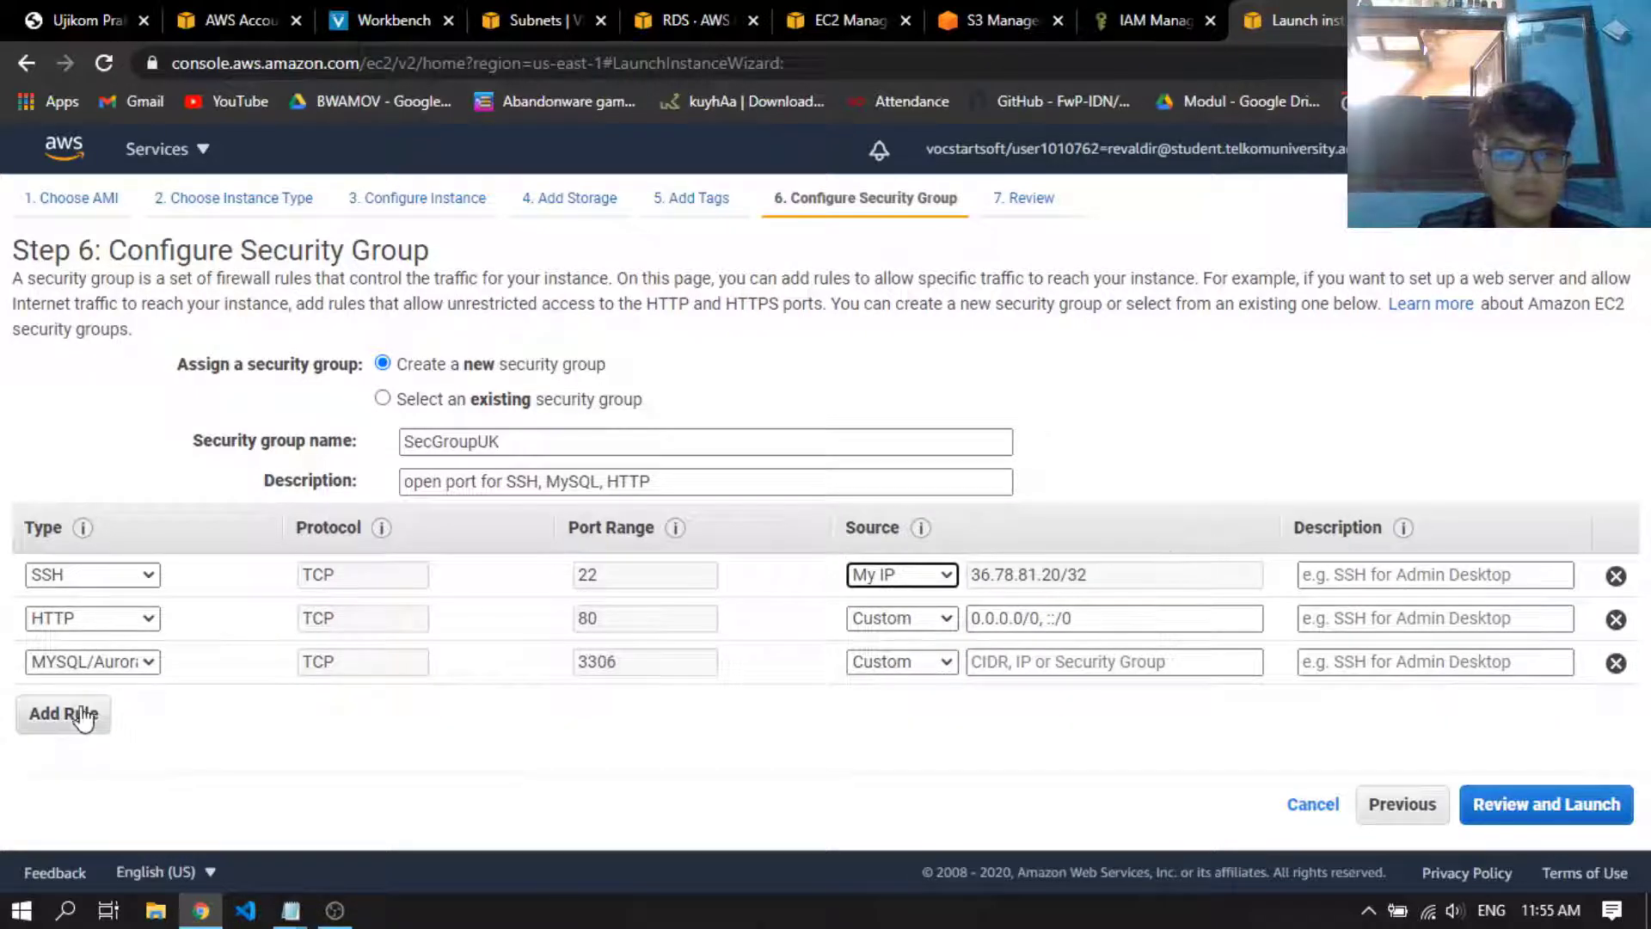
click(884, 618)
click(896, 662)
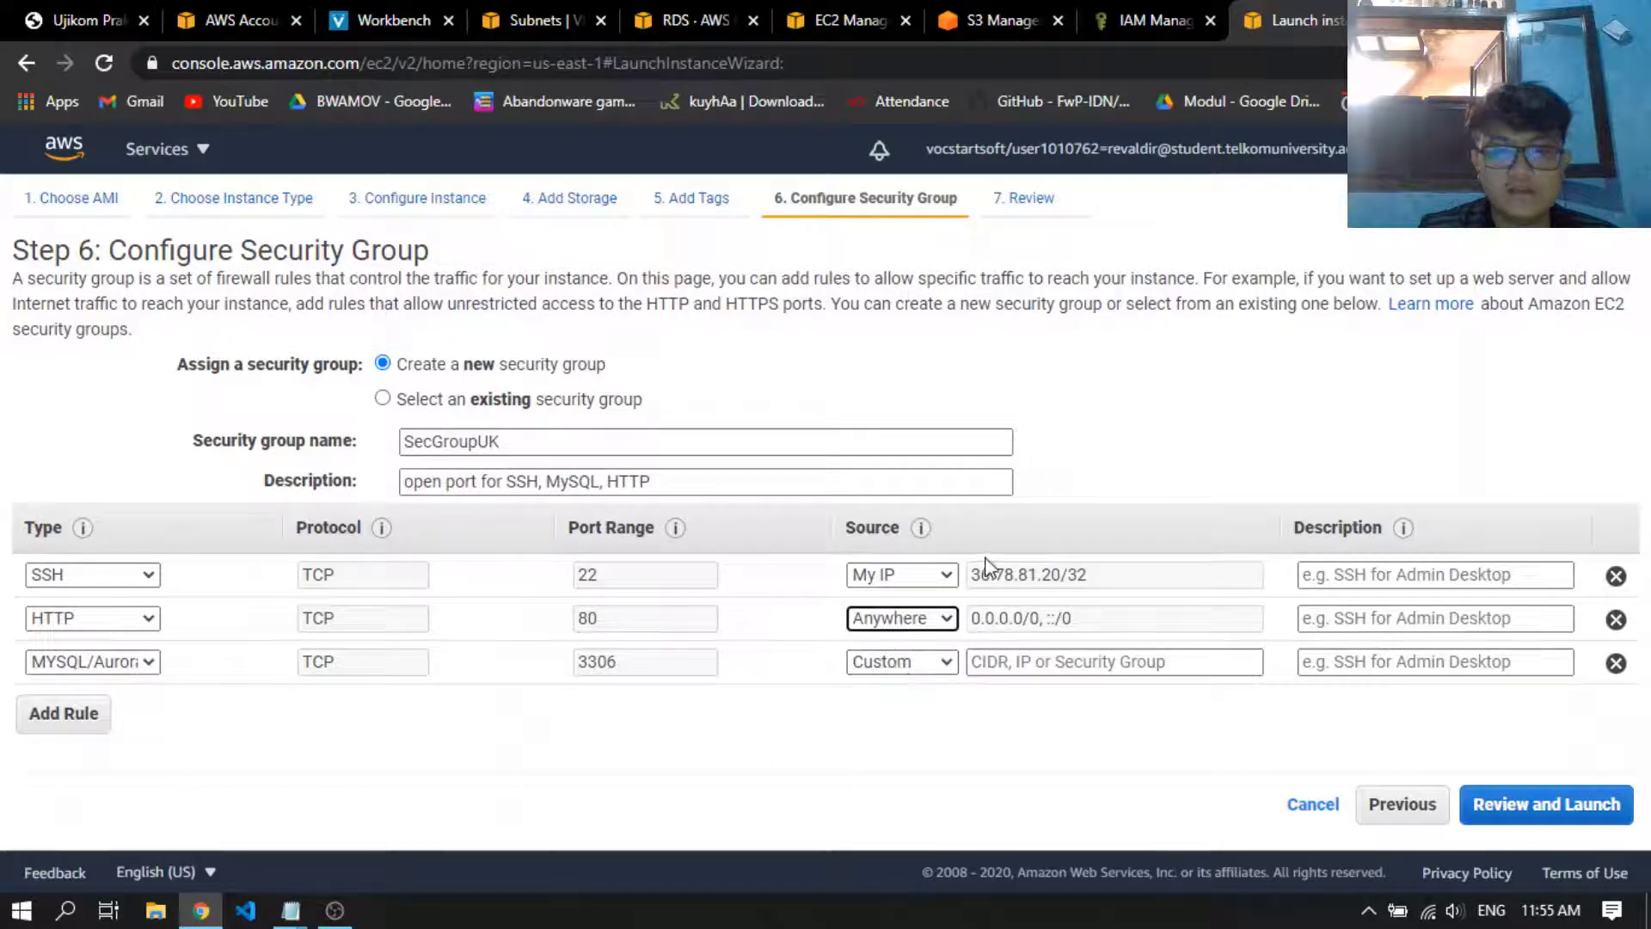
click(940, 661)
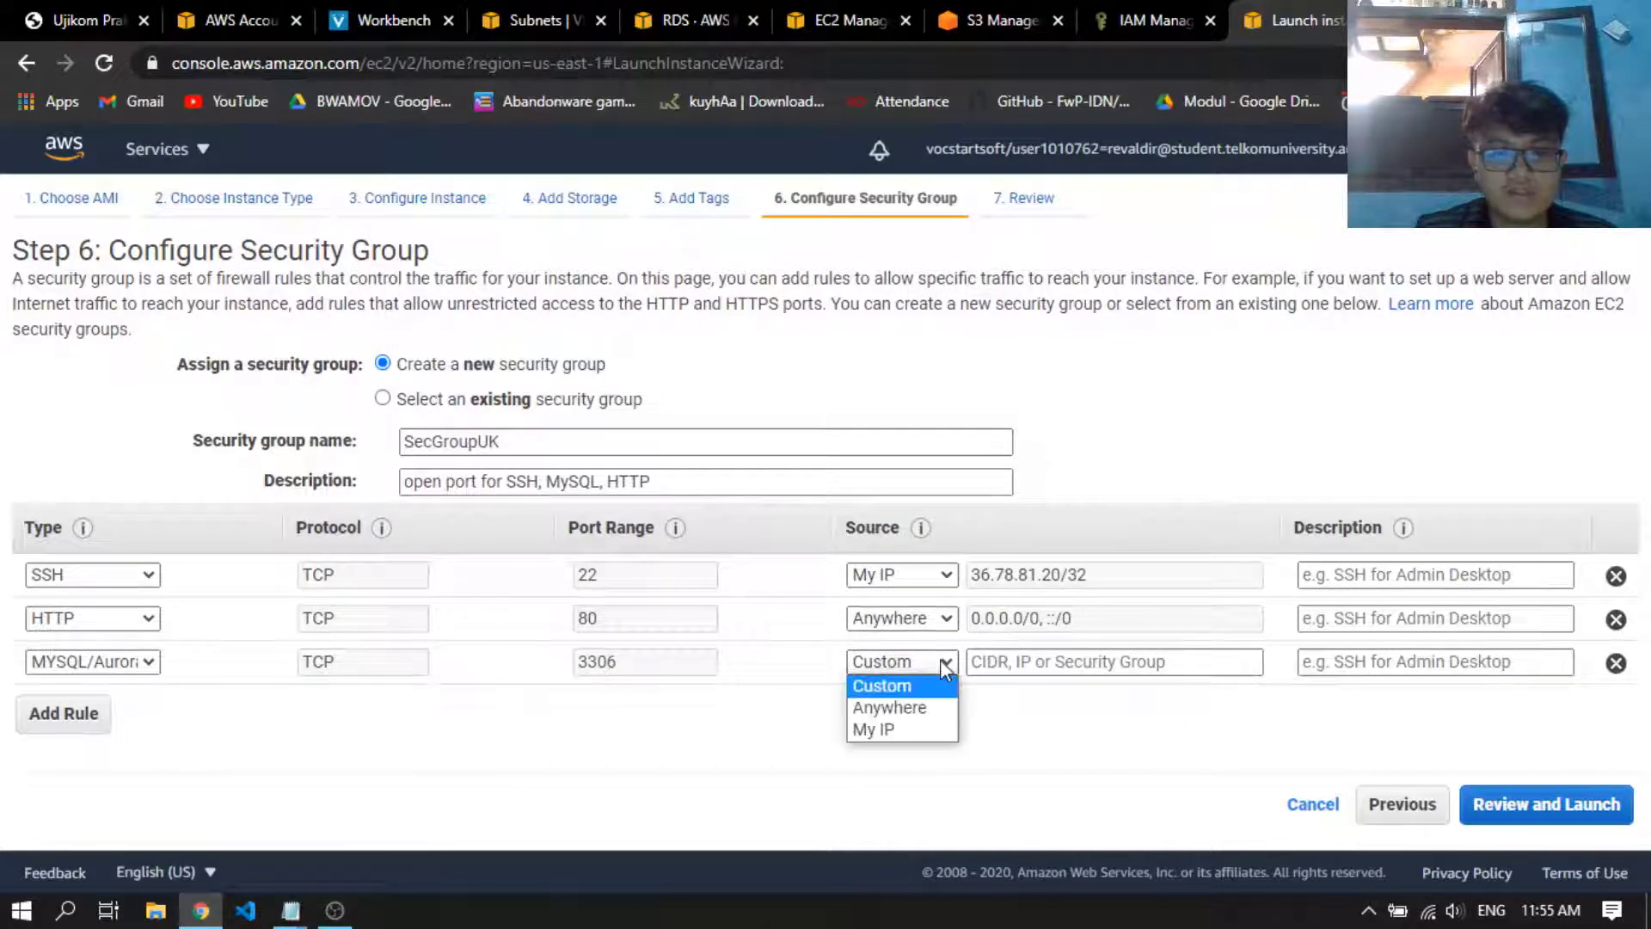
click(939, 731)
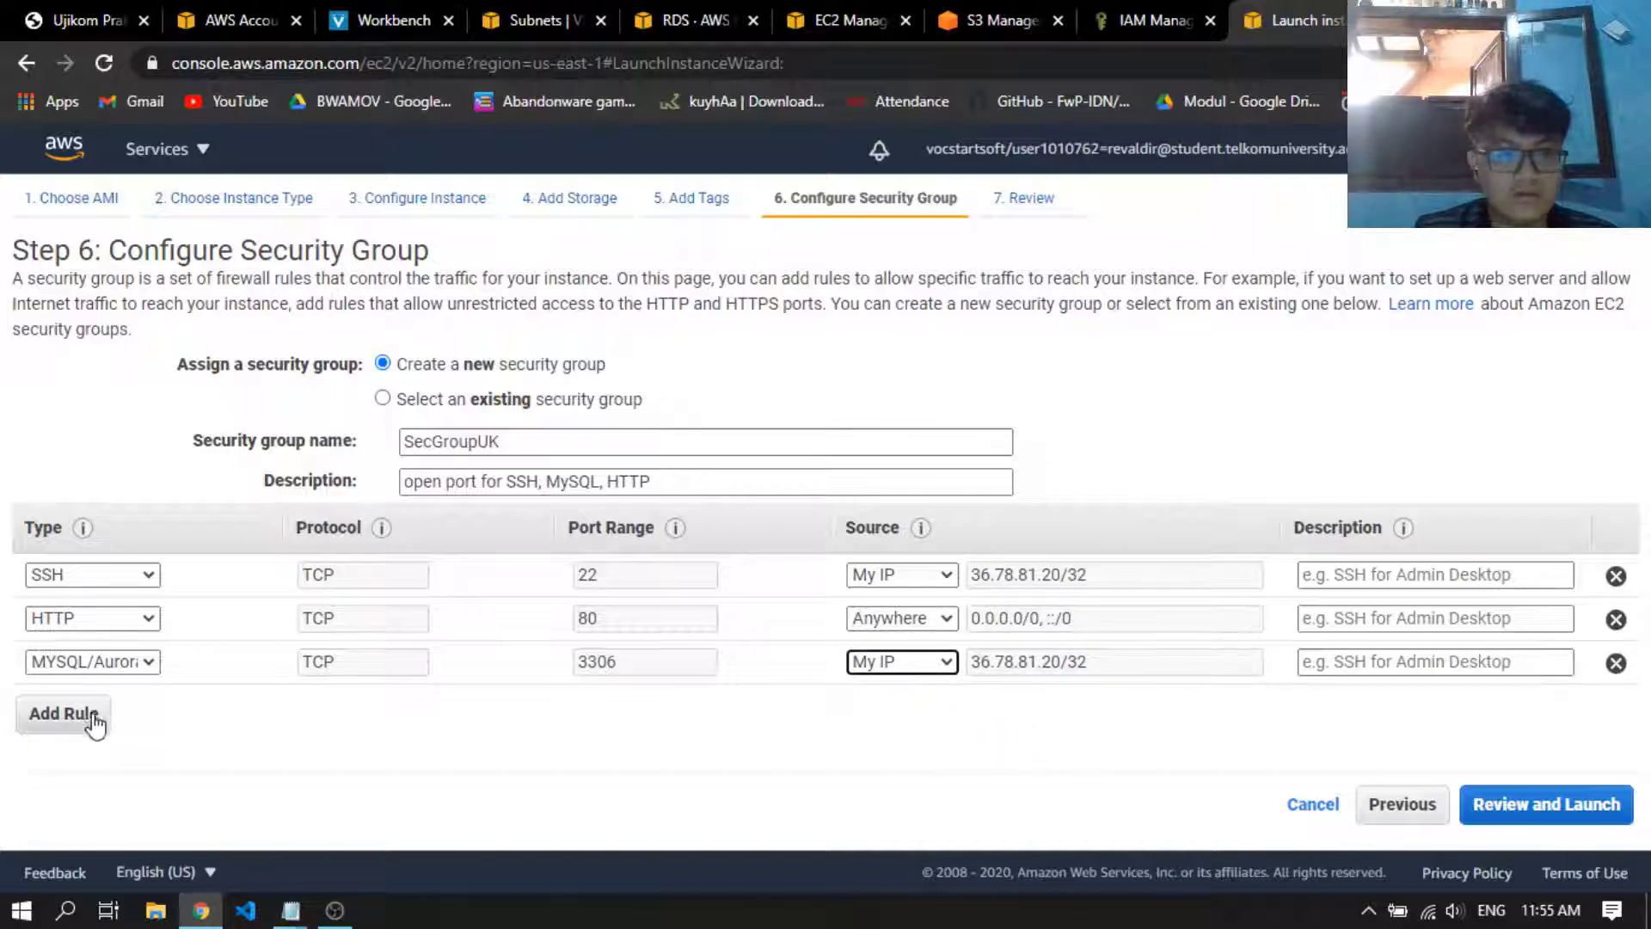
Proceed to the launch review and check the security group's rule types, ports and sources
click(1546, 804)
scroll(557, 443, down, 1)
scroll(557, 442, down, 3)
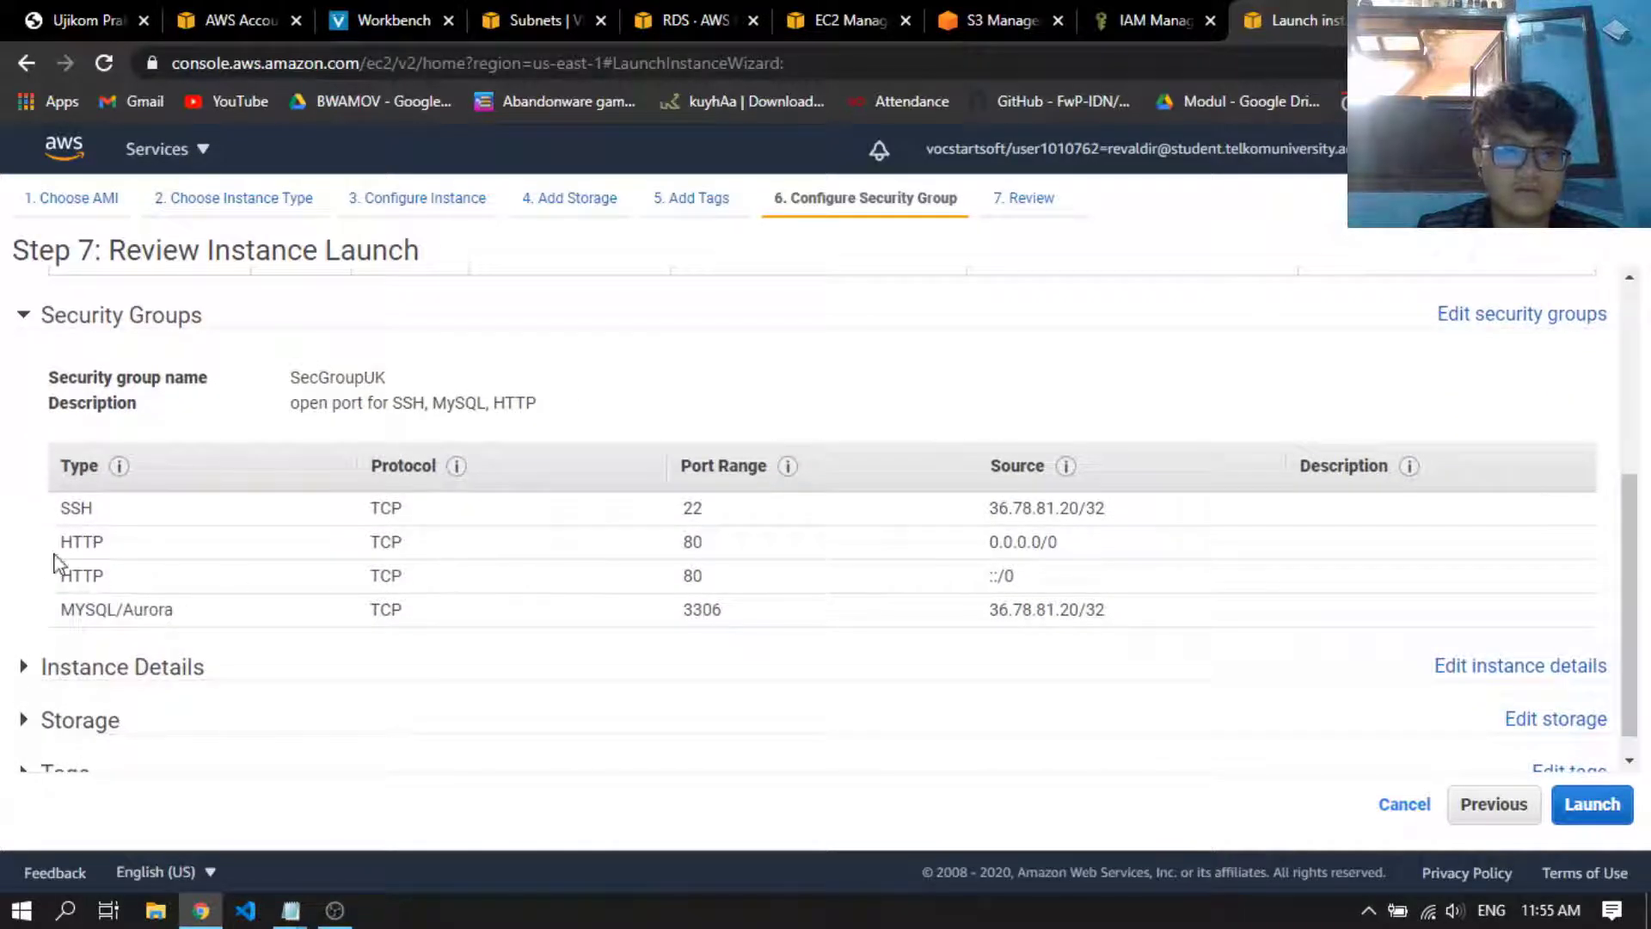
drag(57, 510, 222, 526)
click(748, 535)
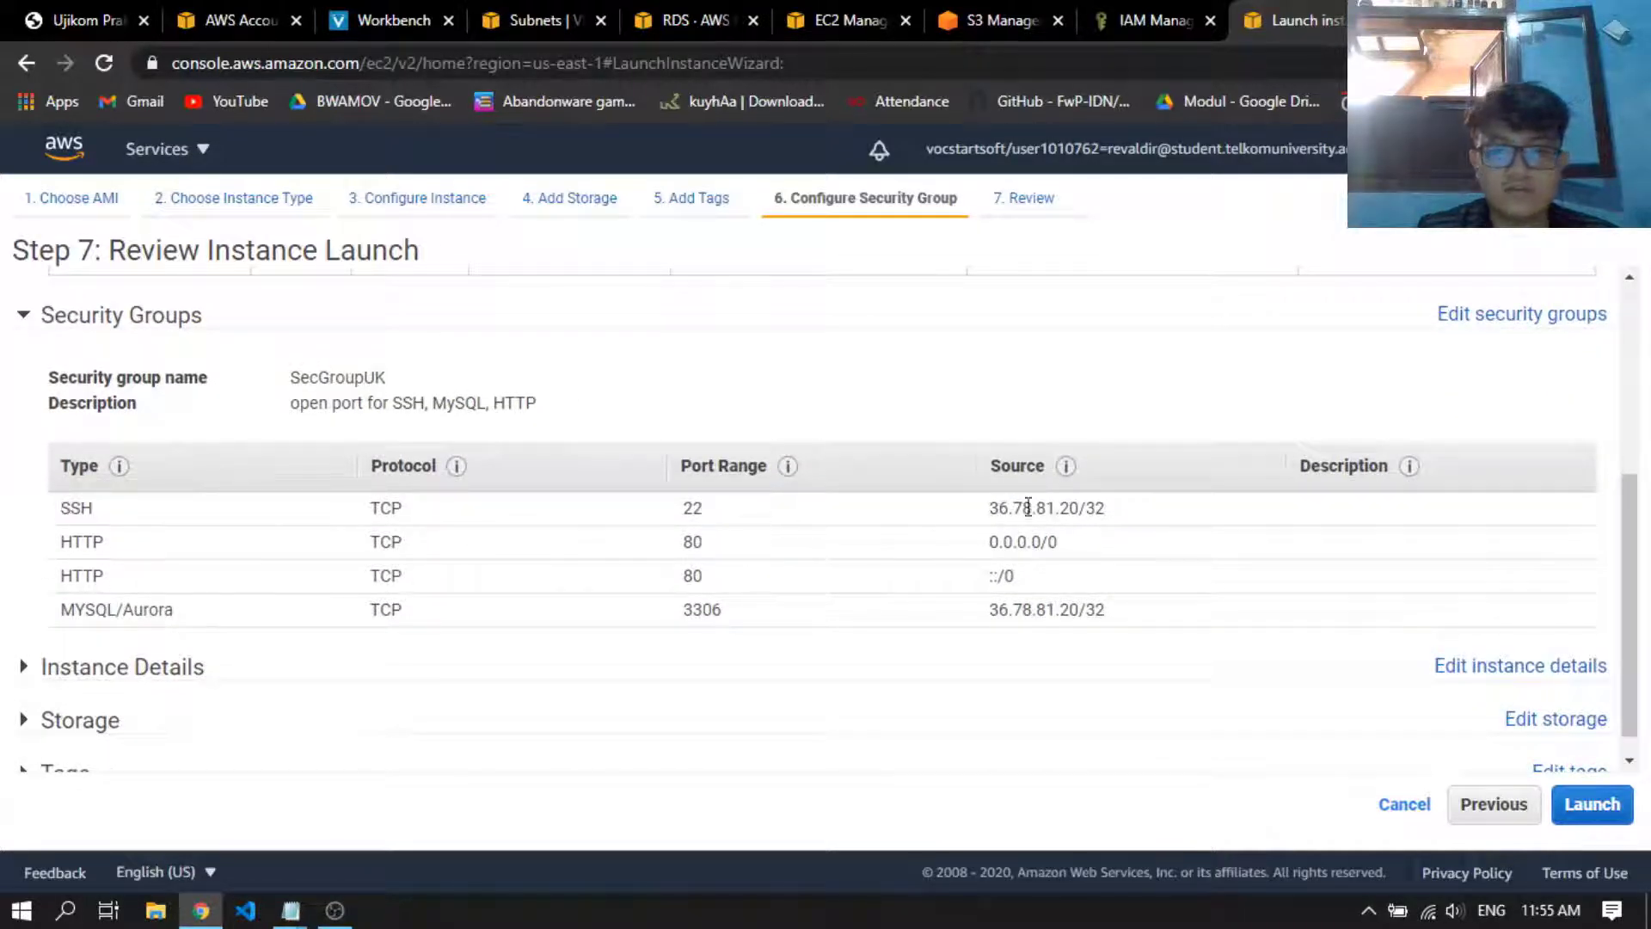
scroll(1185, 525, down, 1)
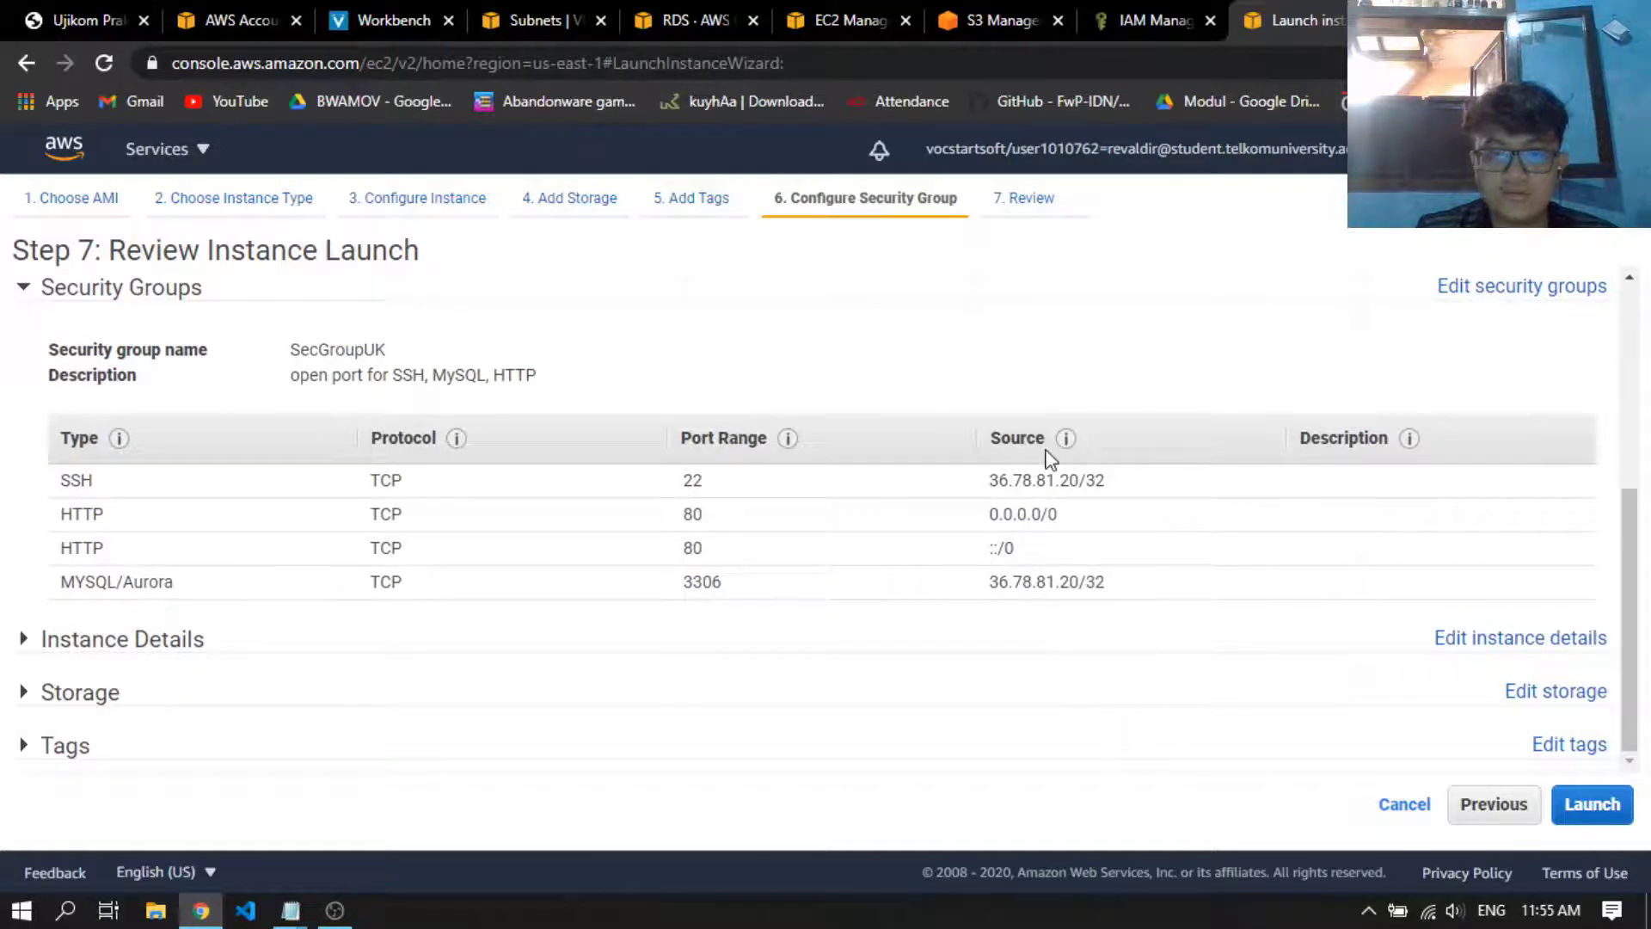
scroll(1075, 516, up, 1)
scroll(1092, 538, up, 3)
Create and download a new key pair named ujikomcc, and launch the instance with it
click(1590, 804)
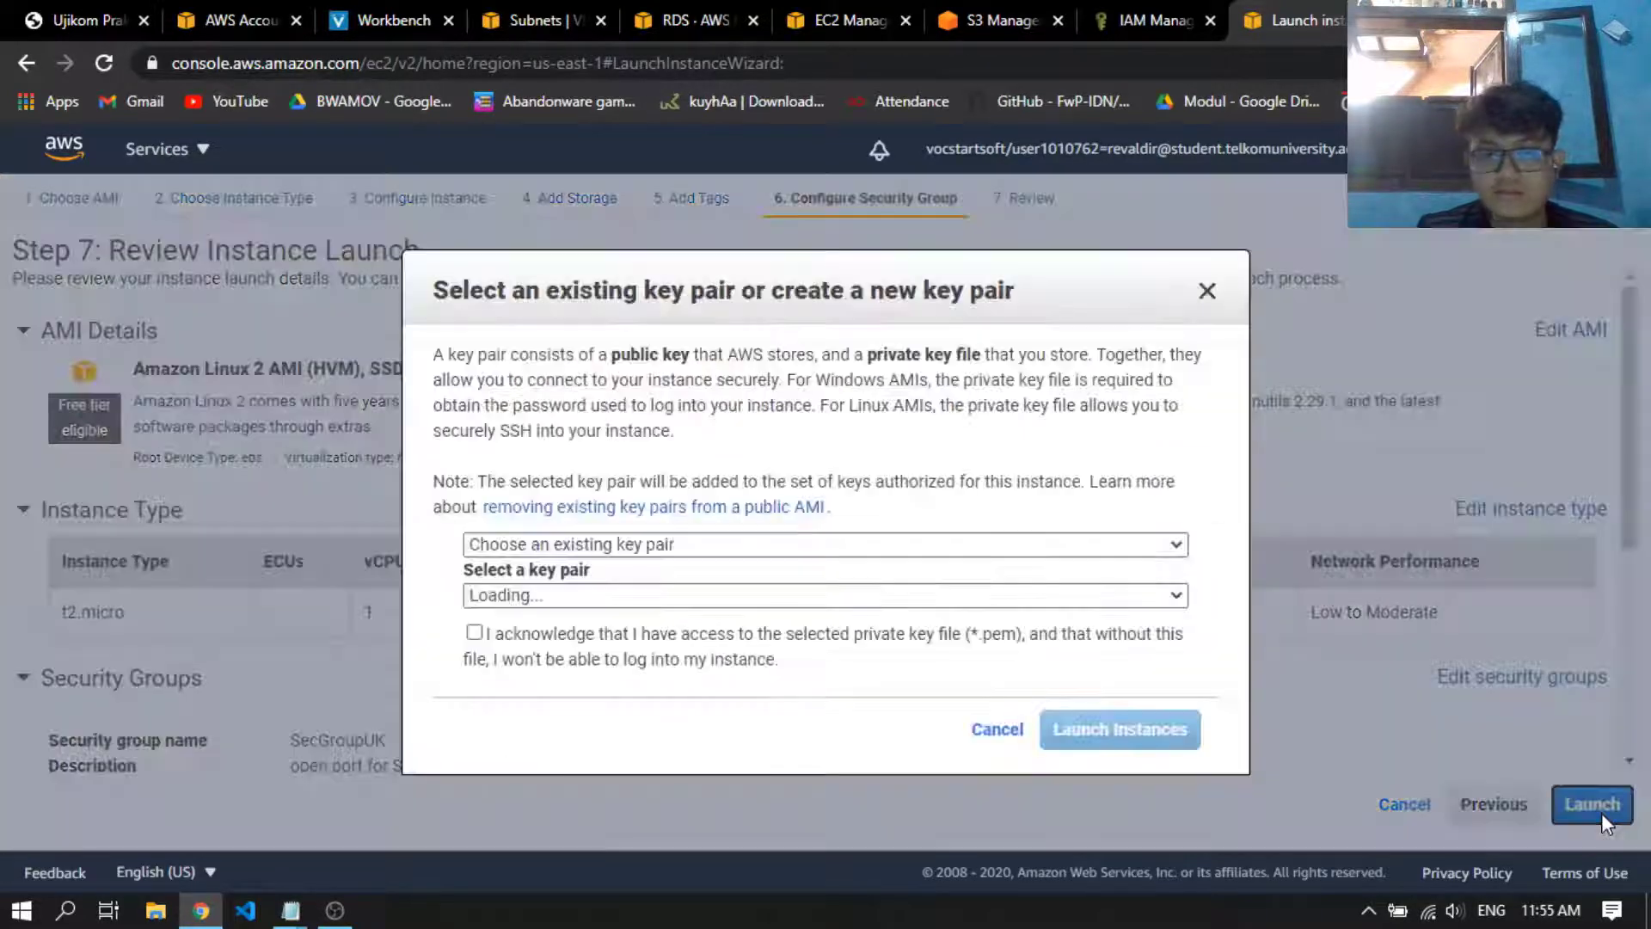
click(762, 550)
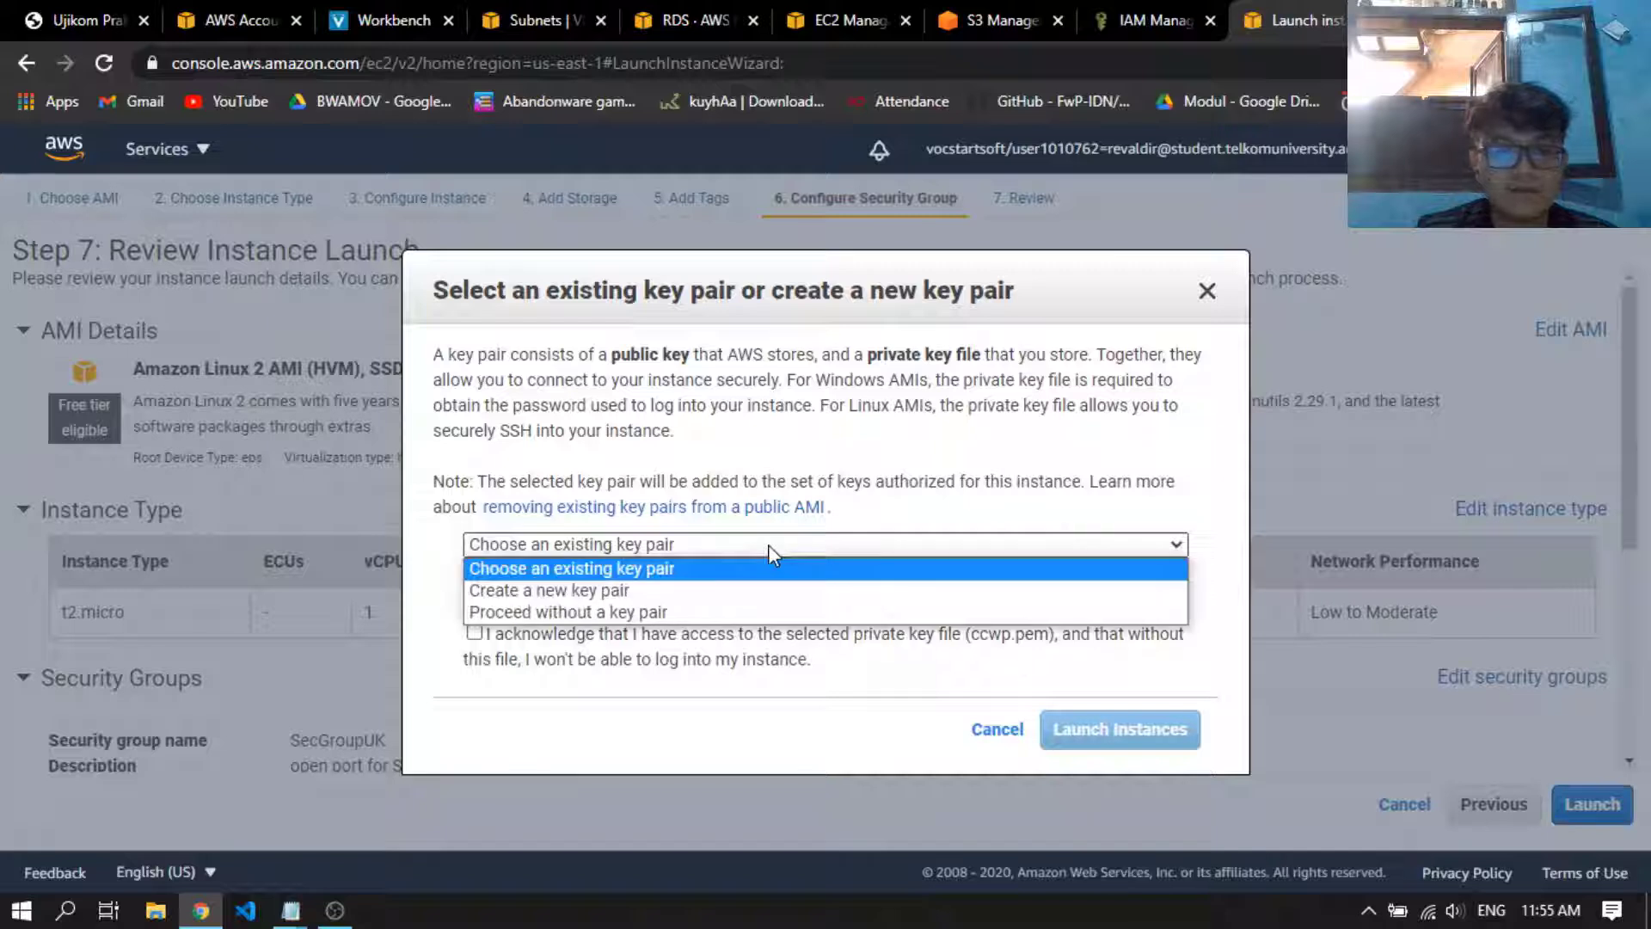
click(749, 586)
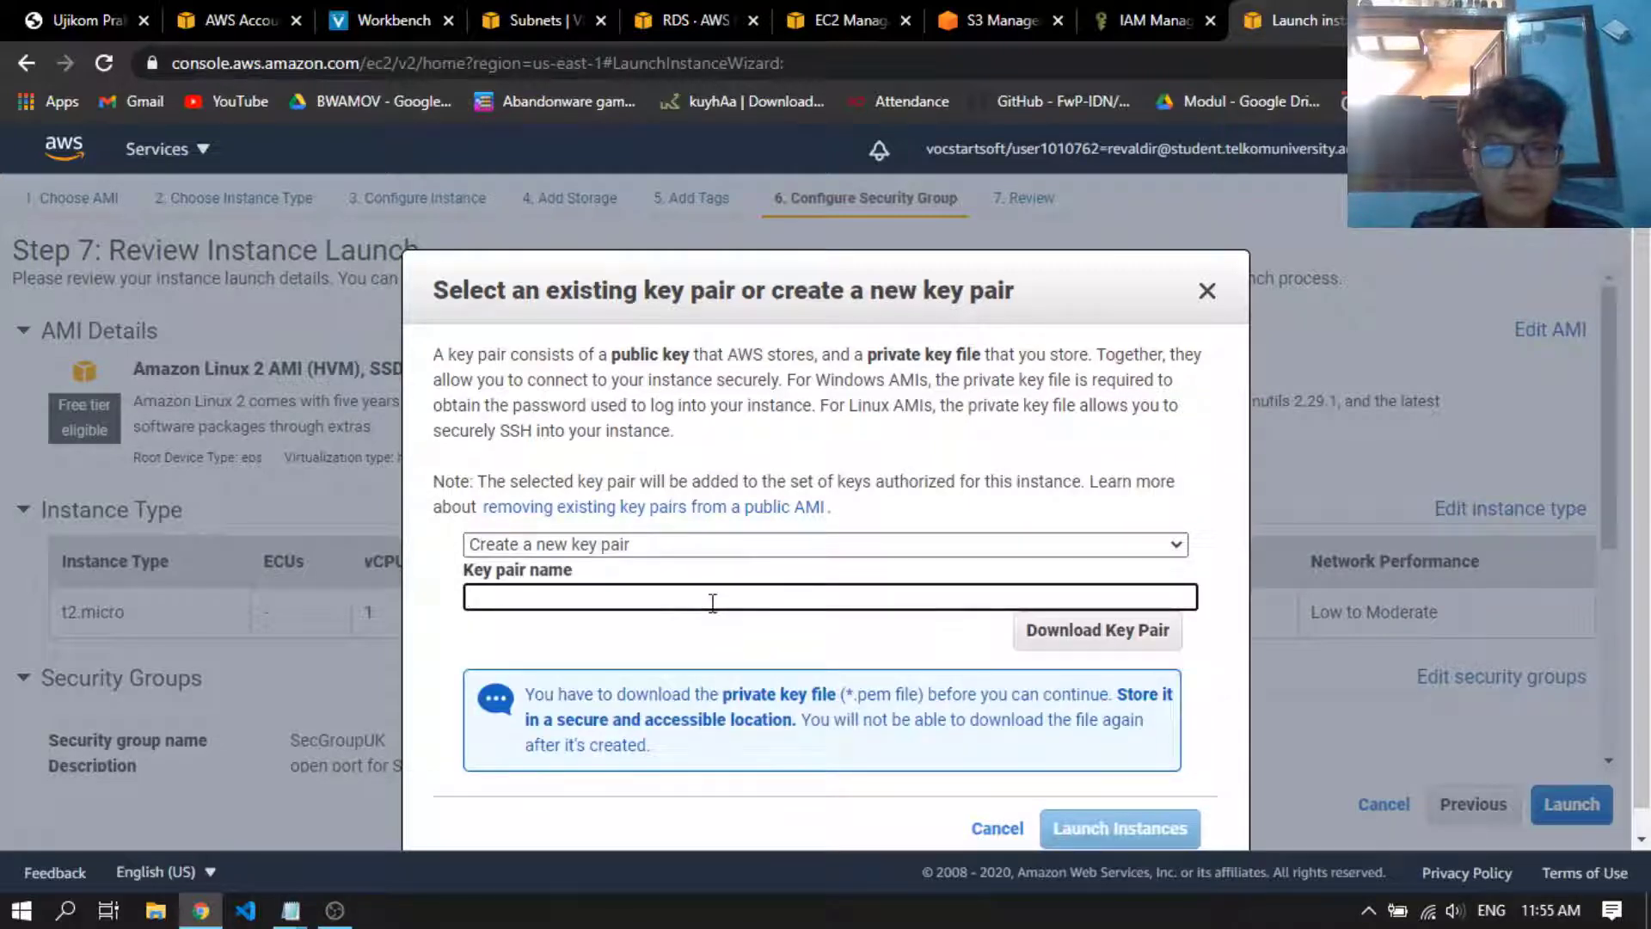
text(ujikomcc)
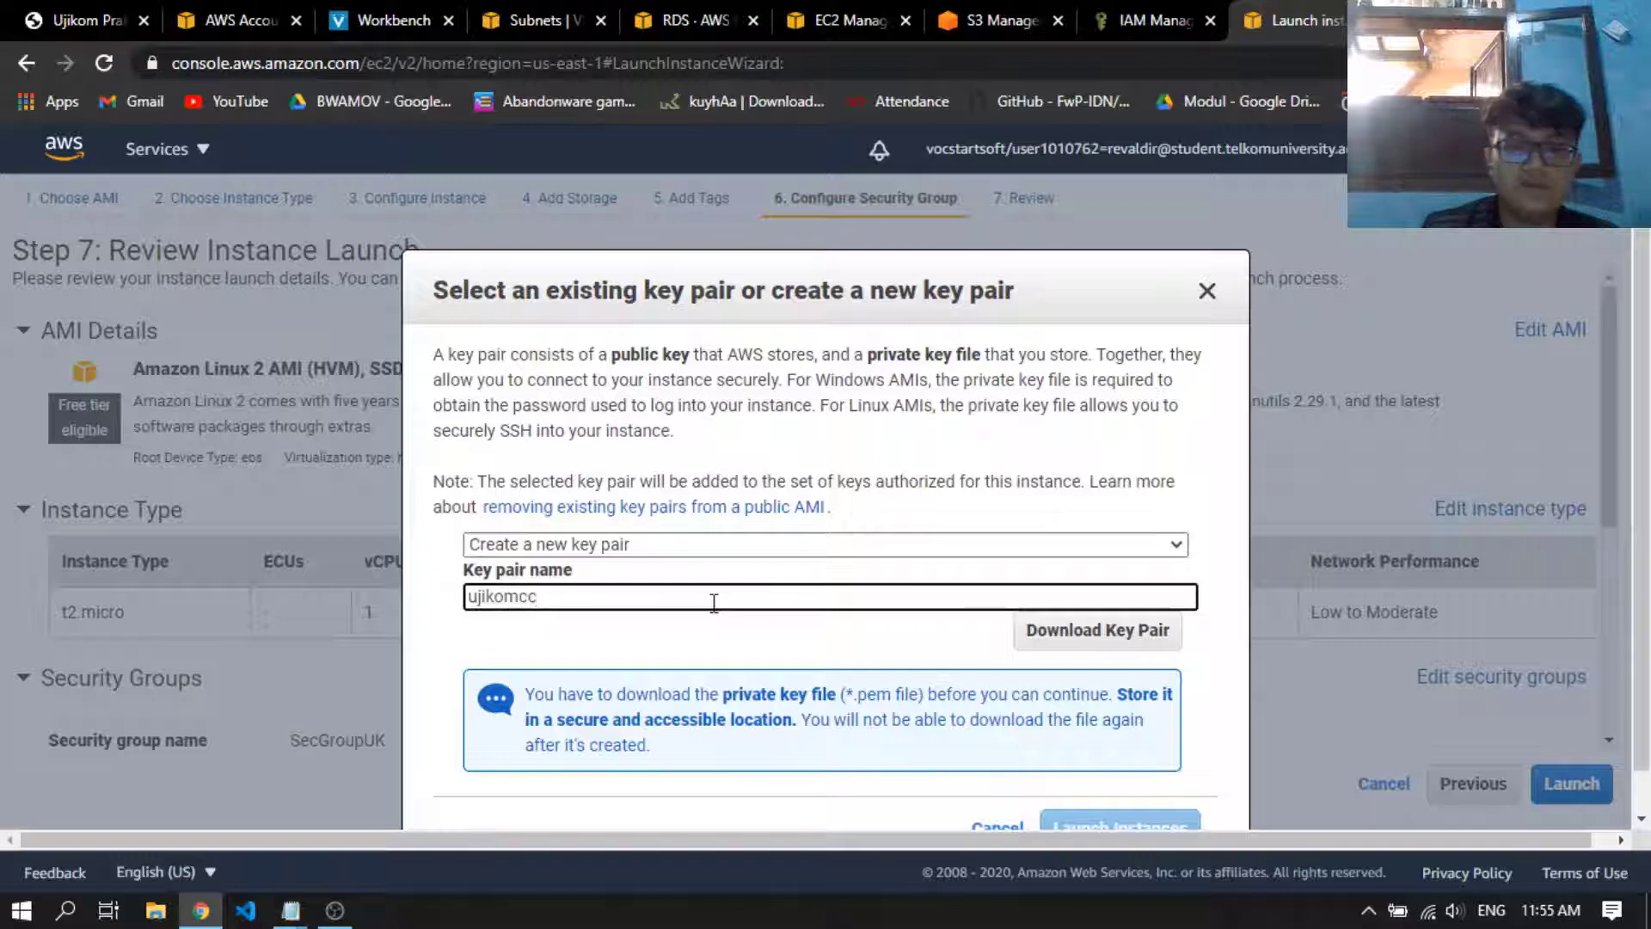
click(1139, 641)
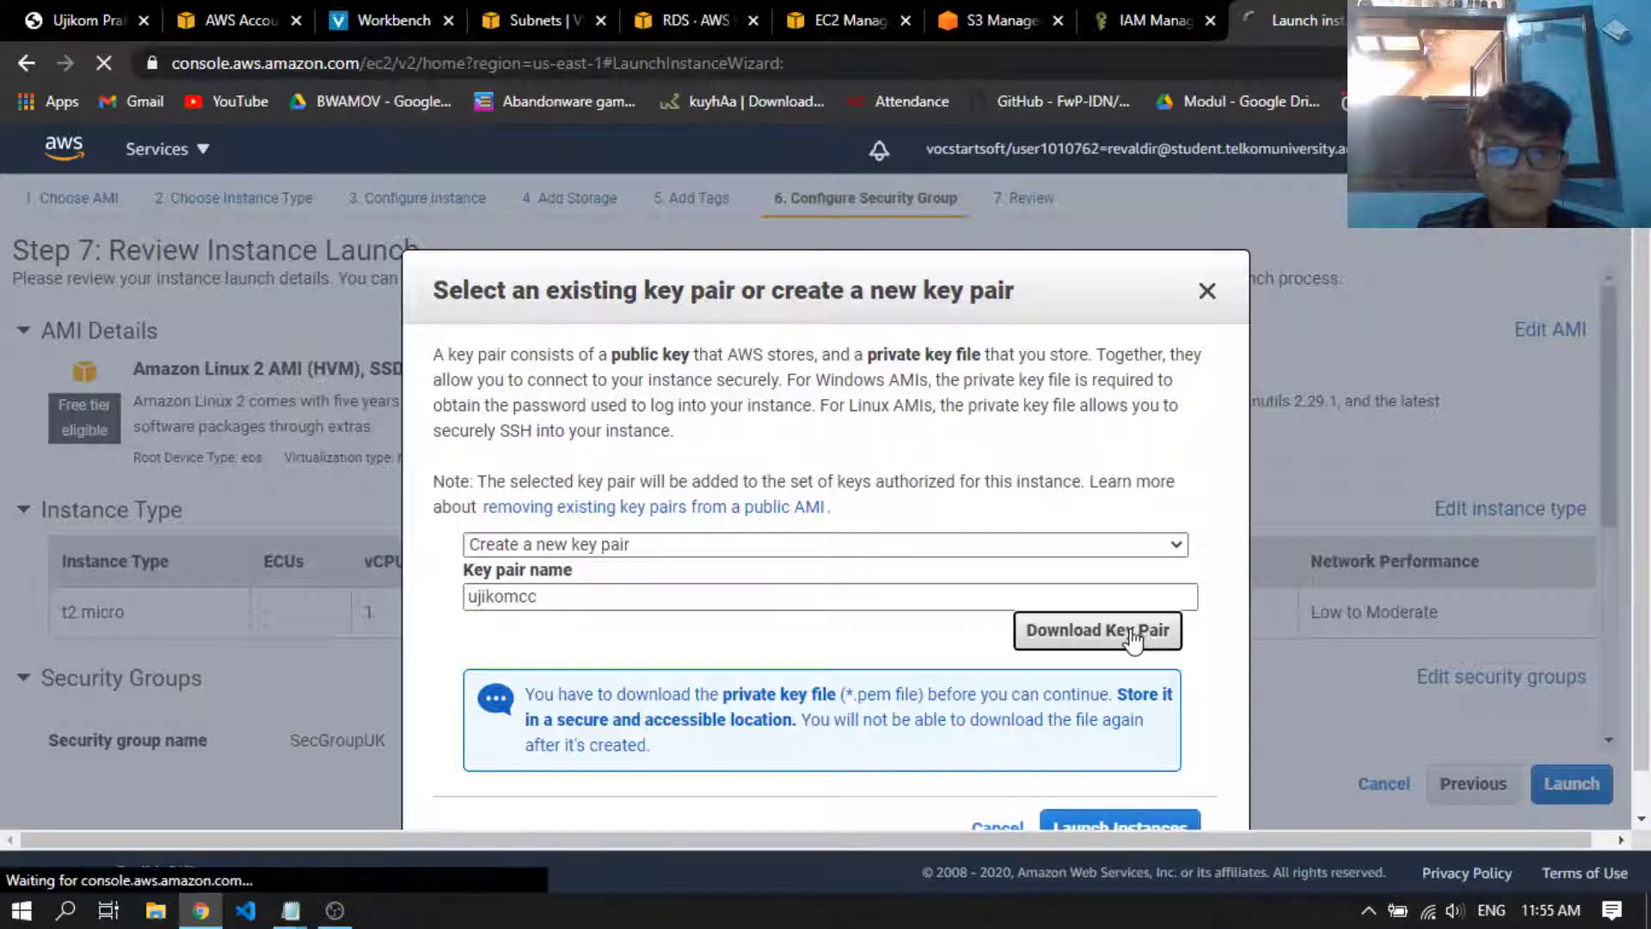
scroll(756, 632, down, 2)
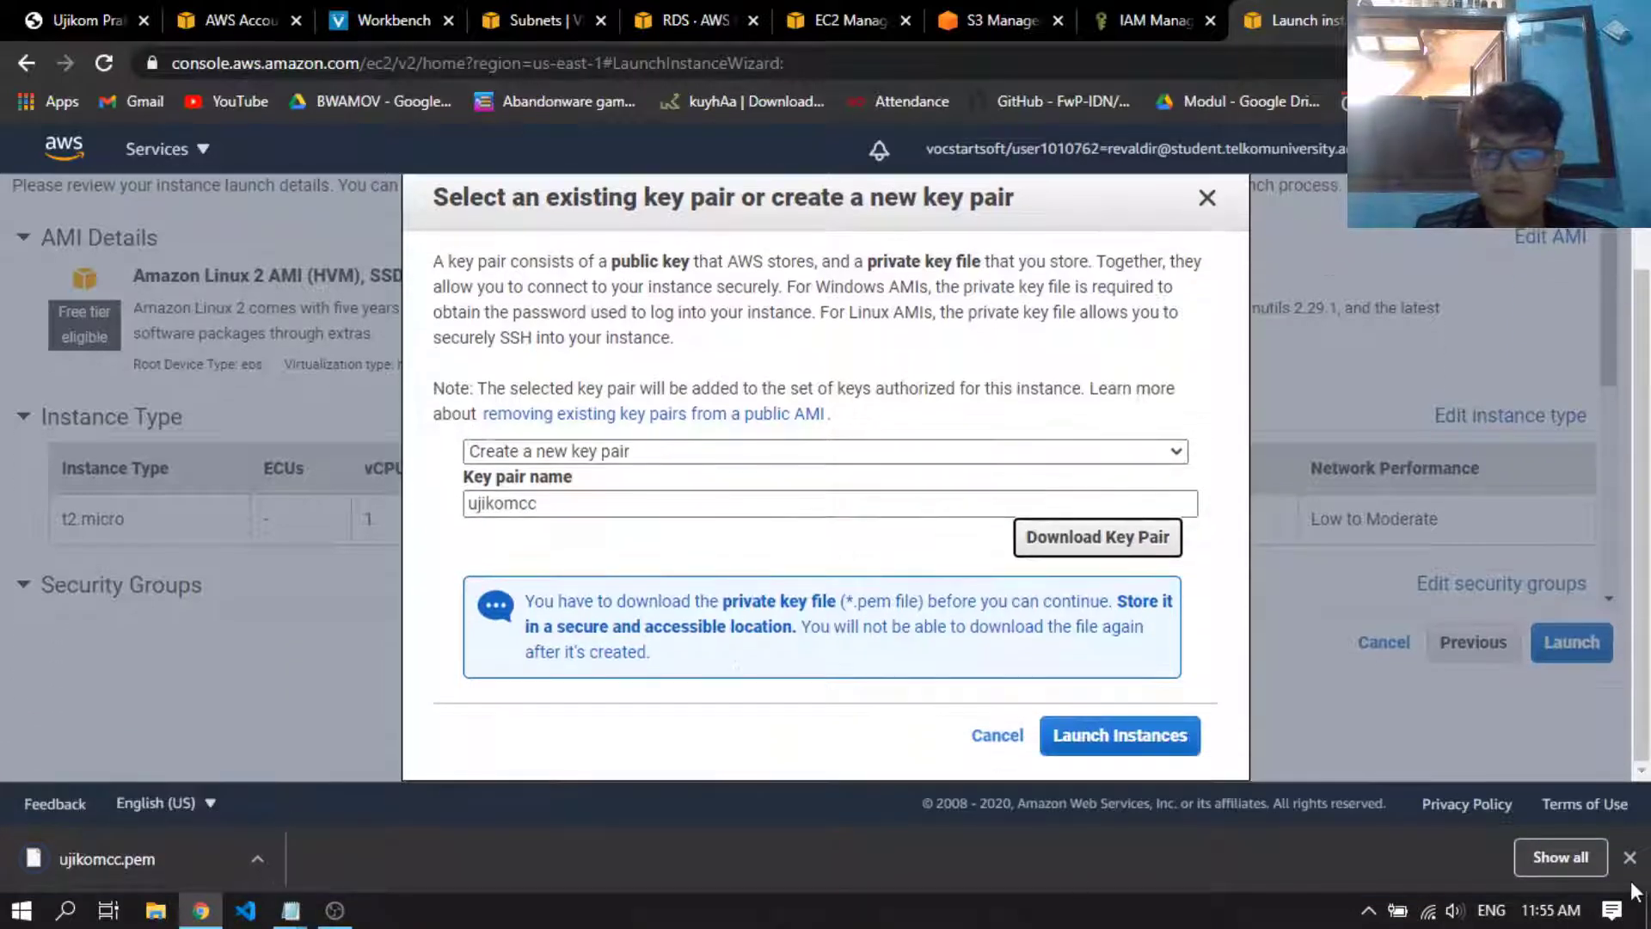
click(1628, 858)
click(1120, 799)
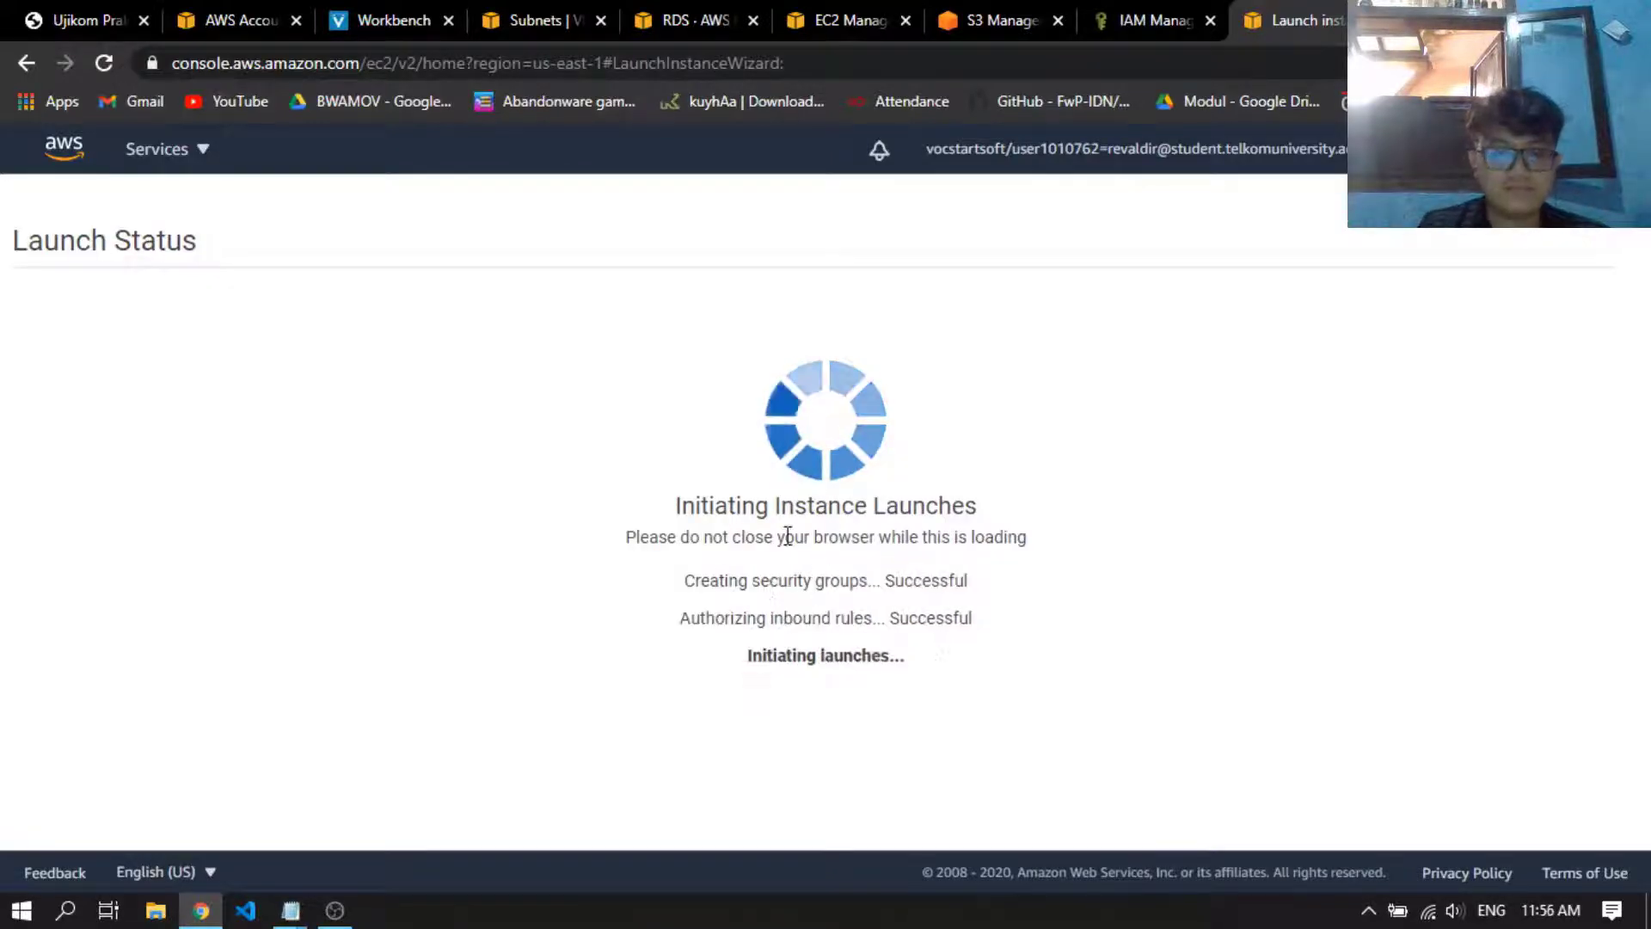
scroll(703, 438, down, 3)
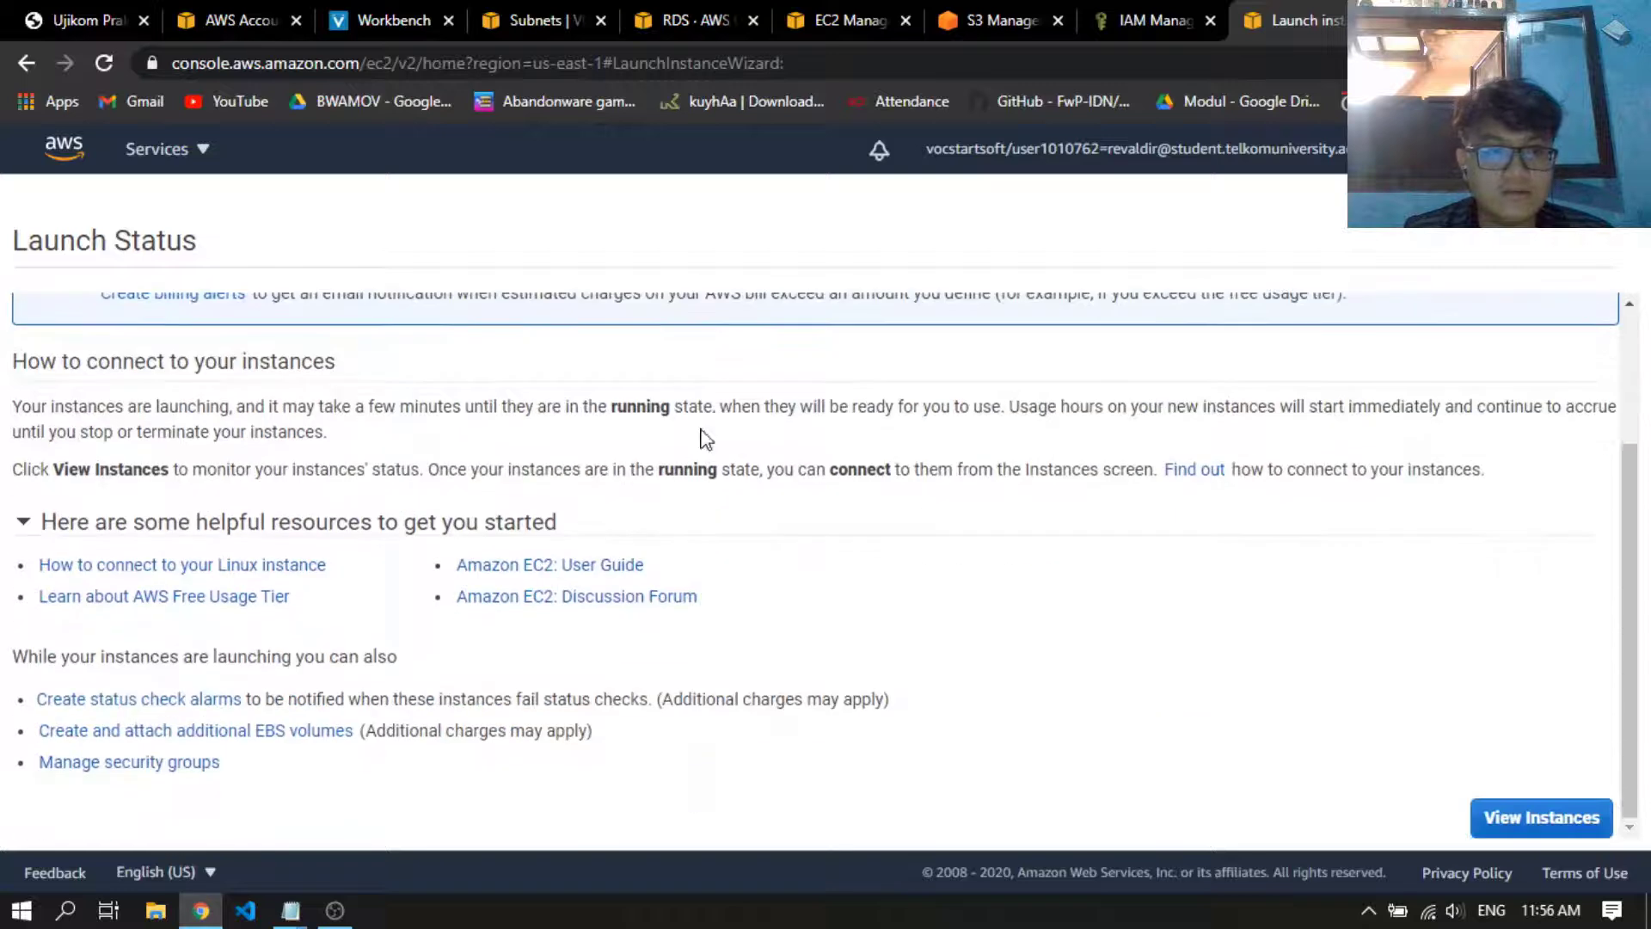
View the instances list and name the newly launched instance UjikomCC
click(1551, 817)
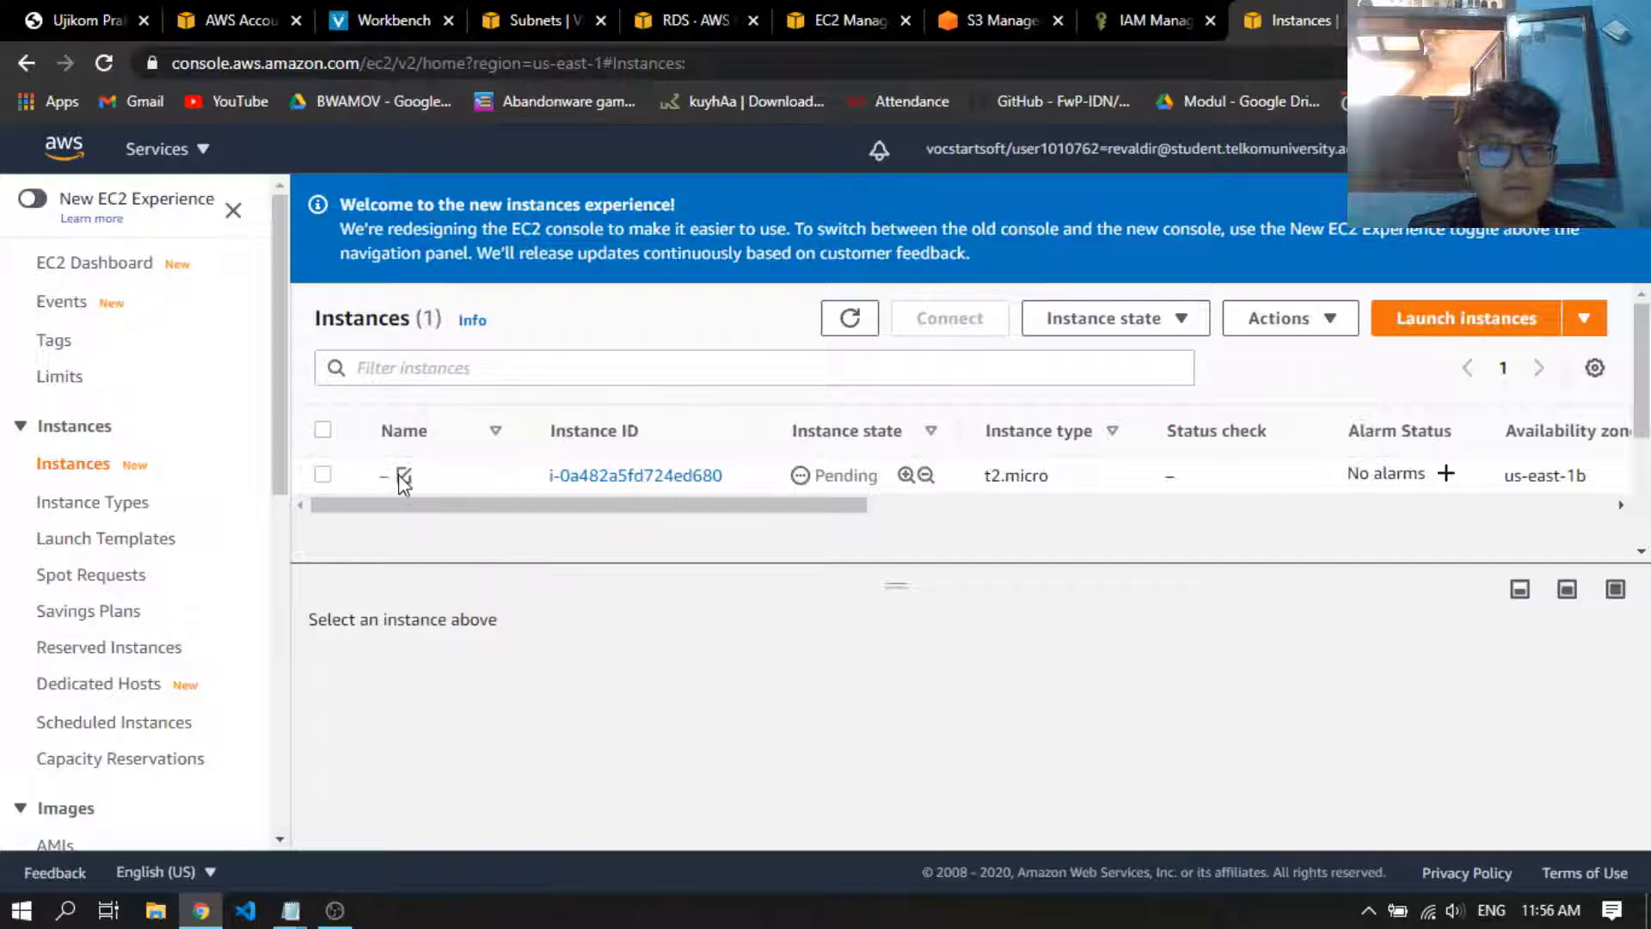
click(403, 475)
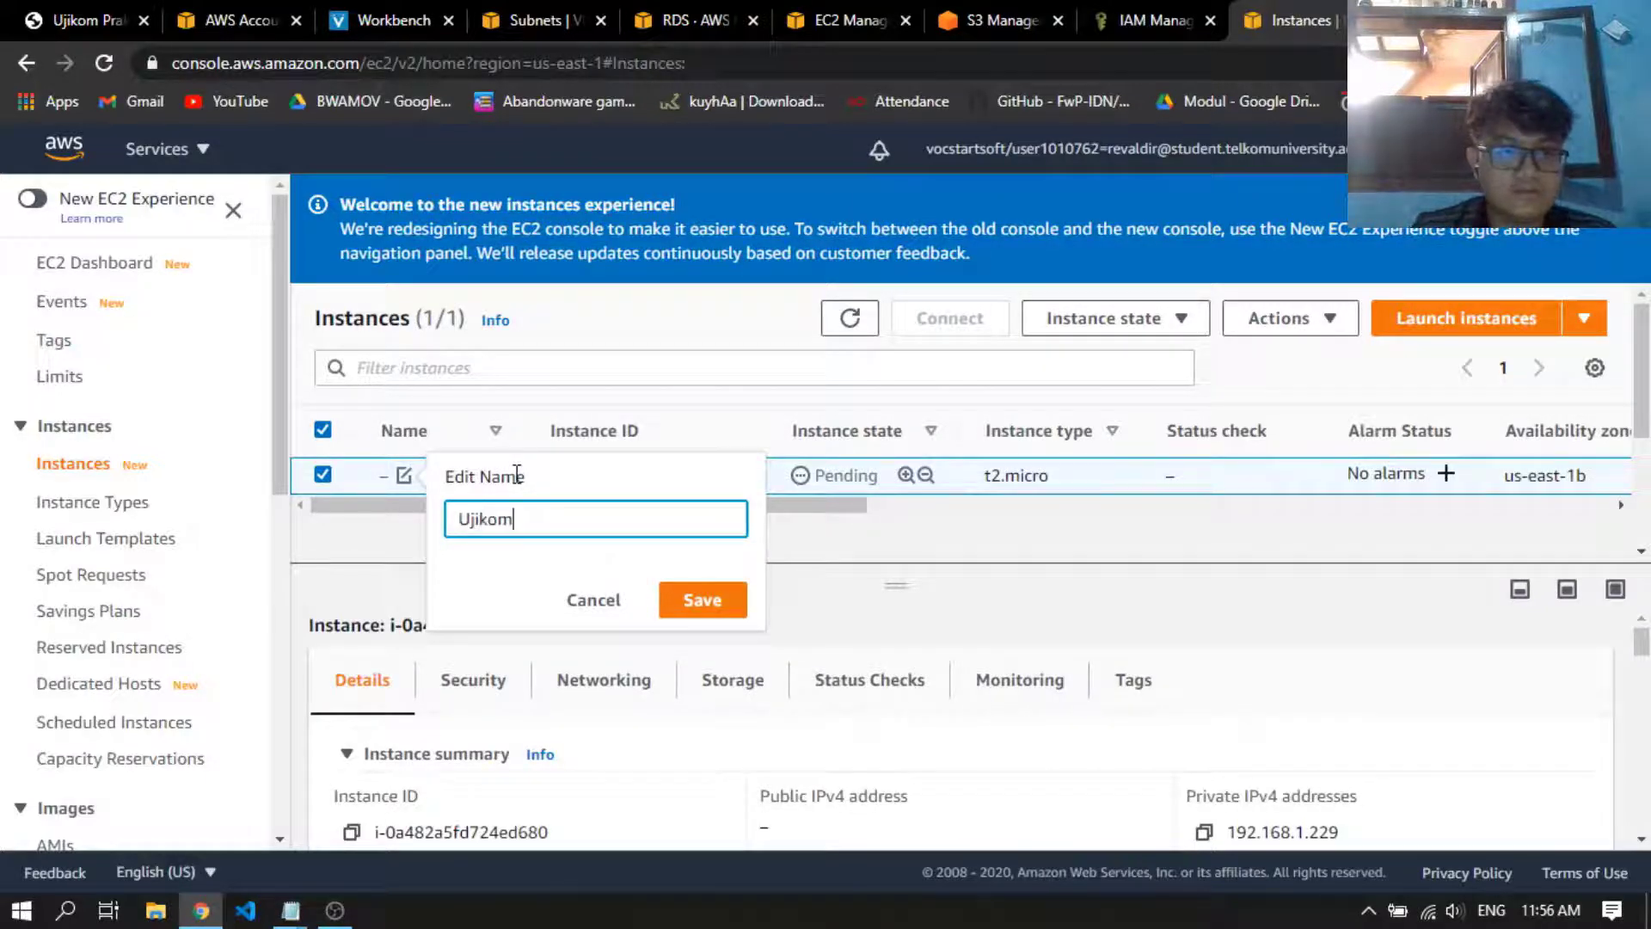
key(Return)
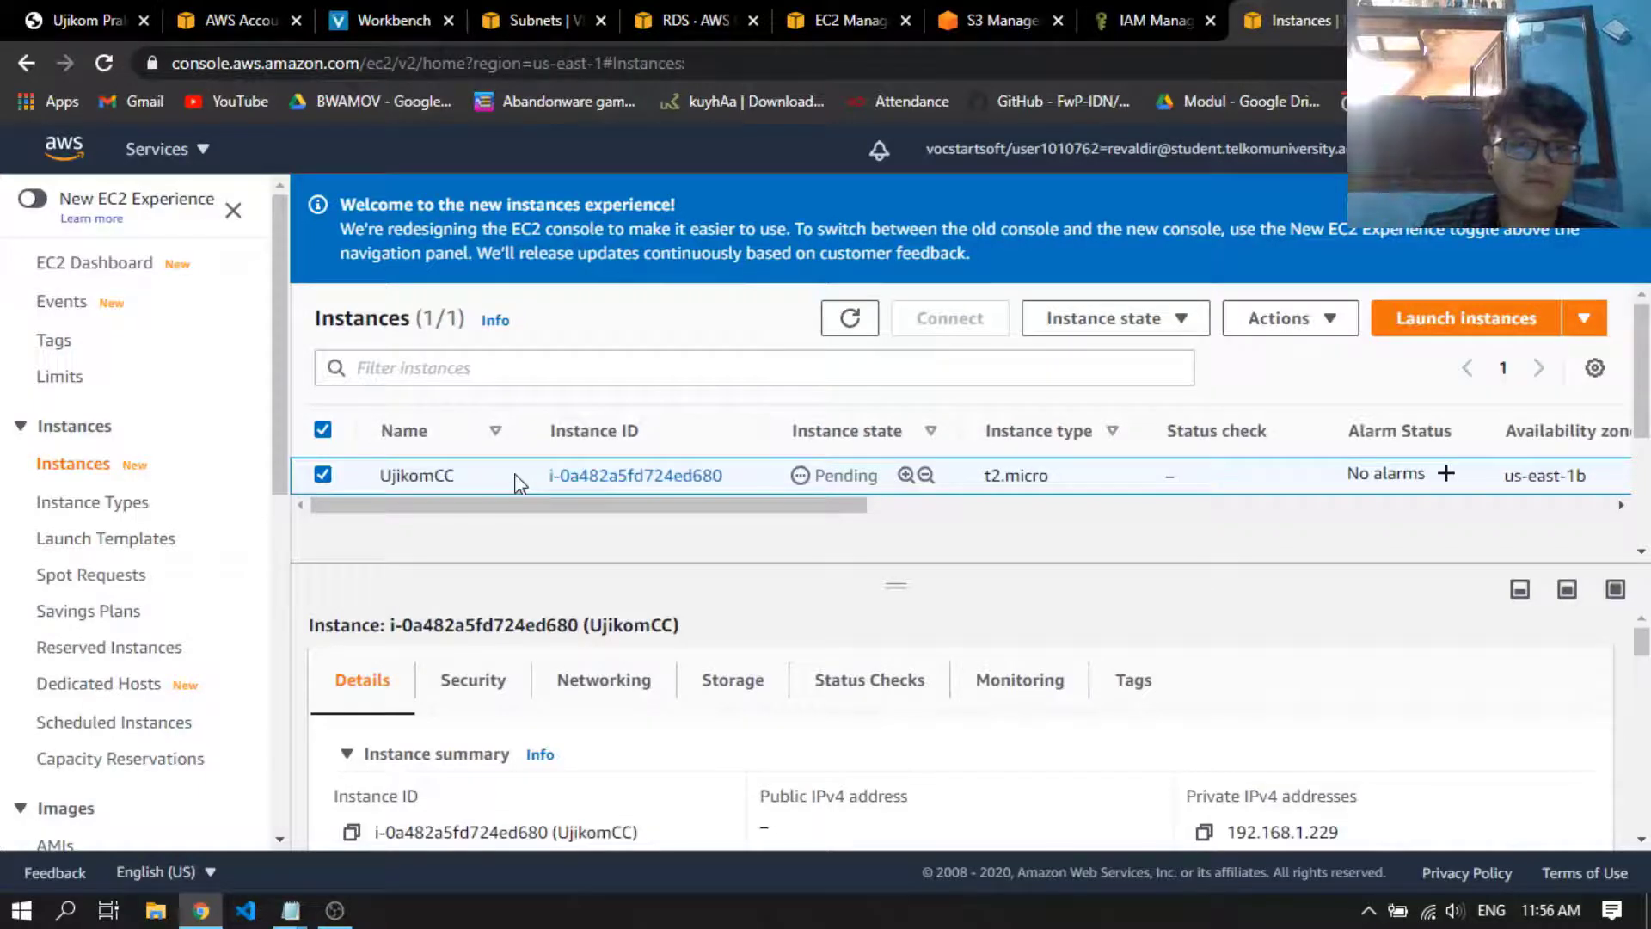
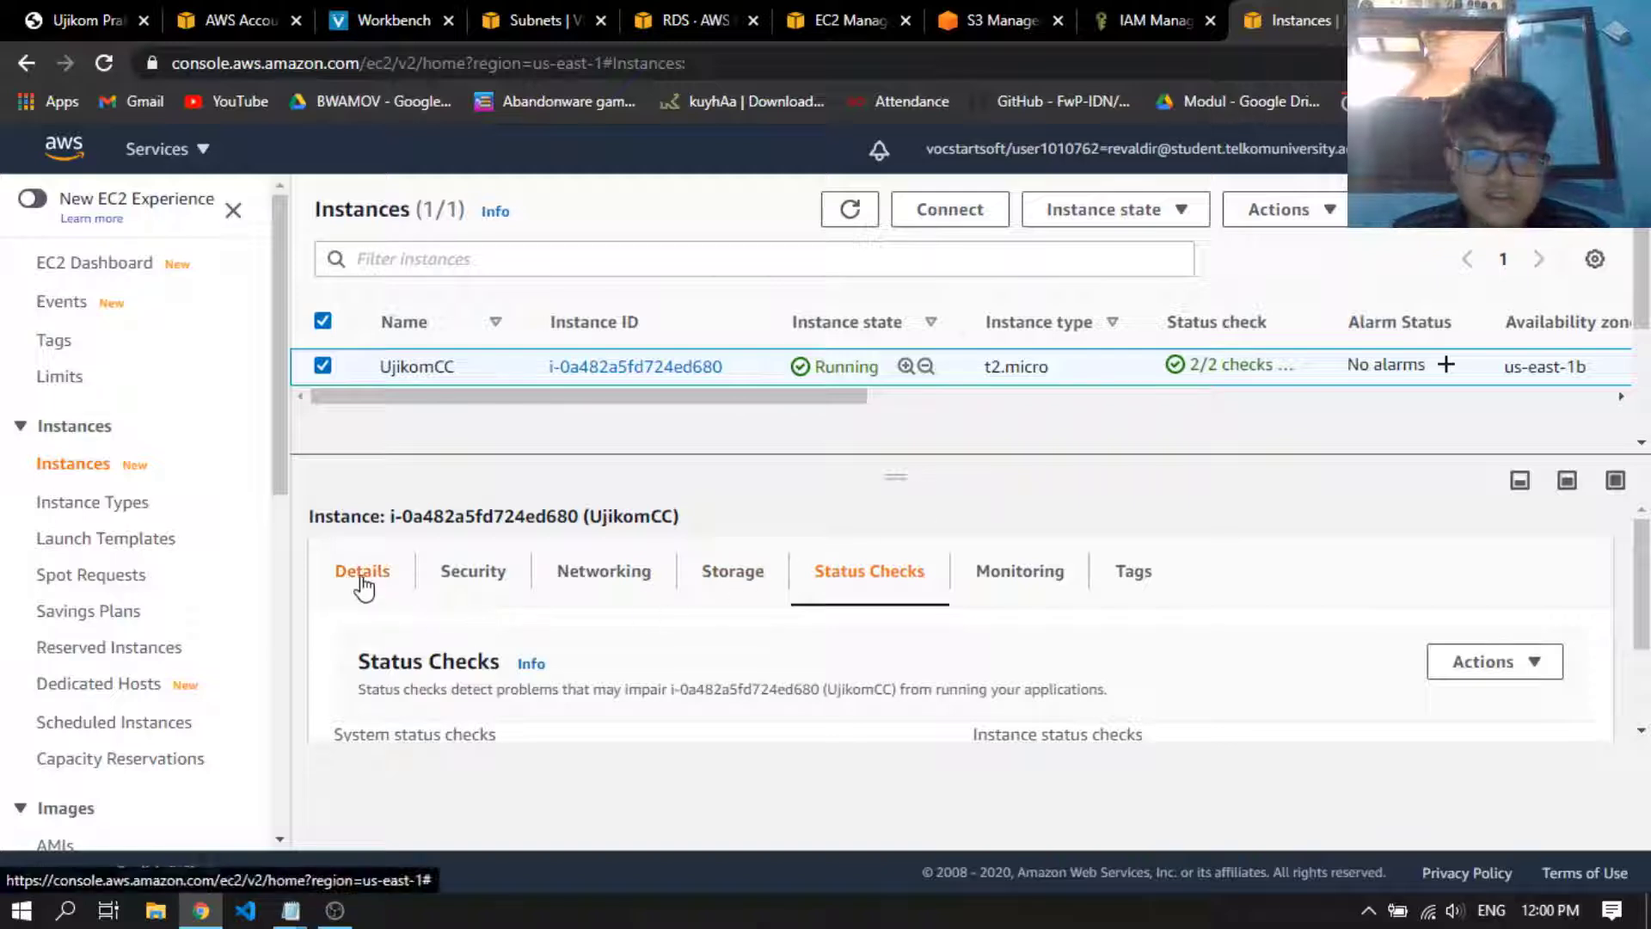
Check the UjikomCC instance's status checks and public IPv4 address, and view the RDS databases list
click(360, 572)
drag(1196, 362, 1249, 359)
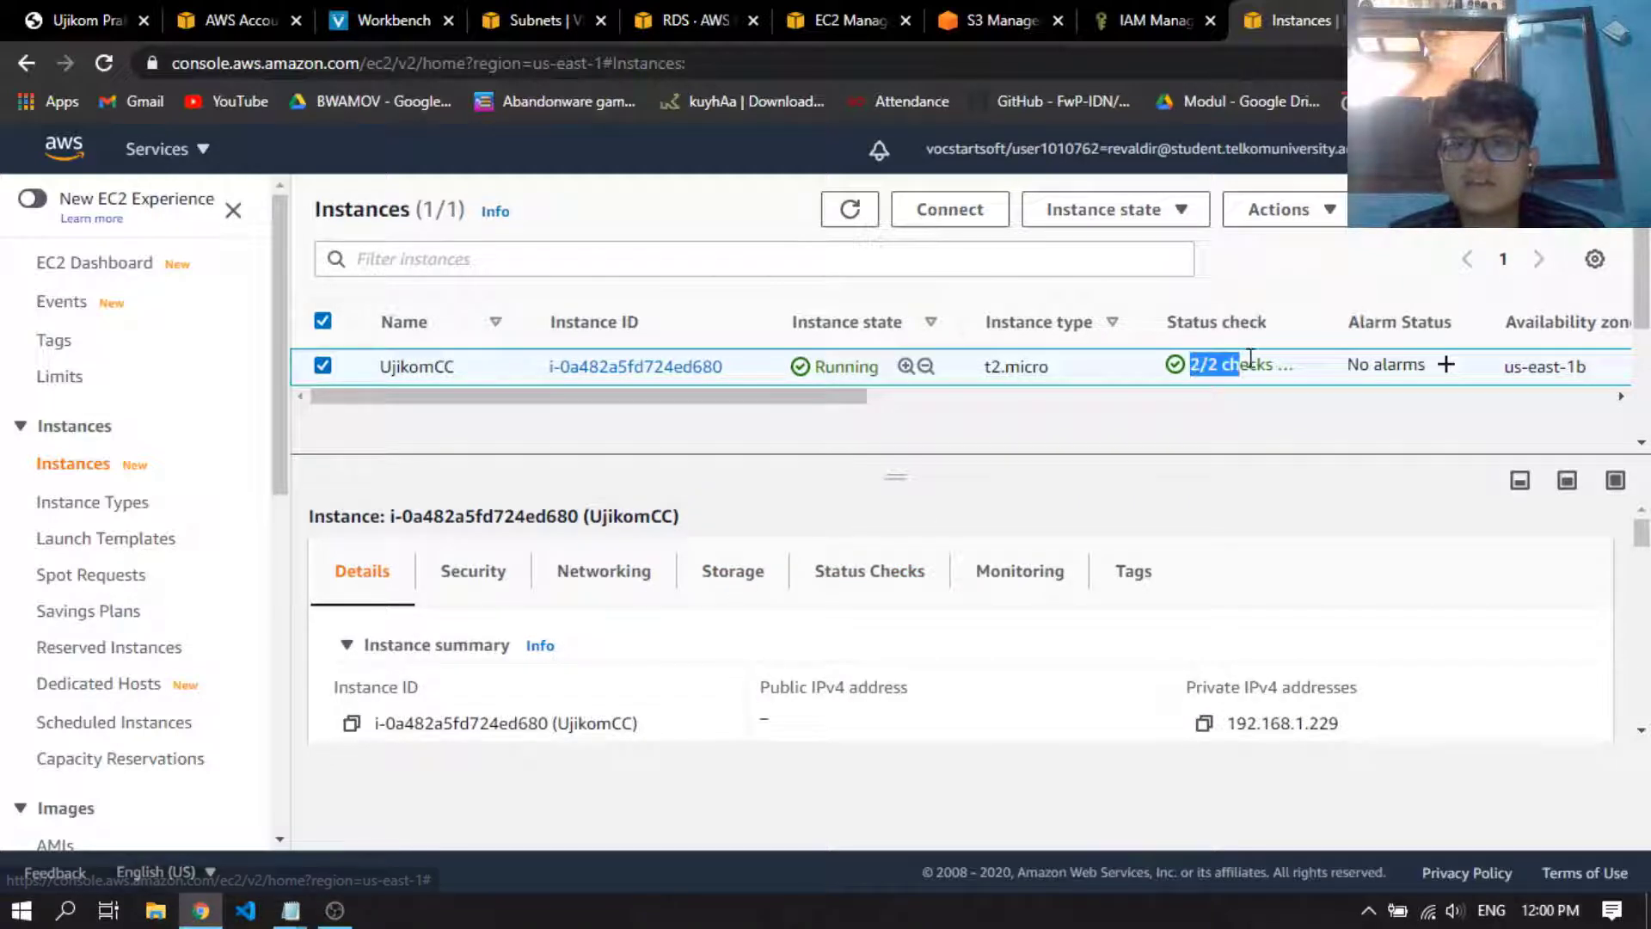
click(1256, 369)
click(656, 34)
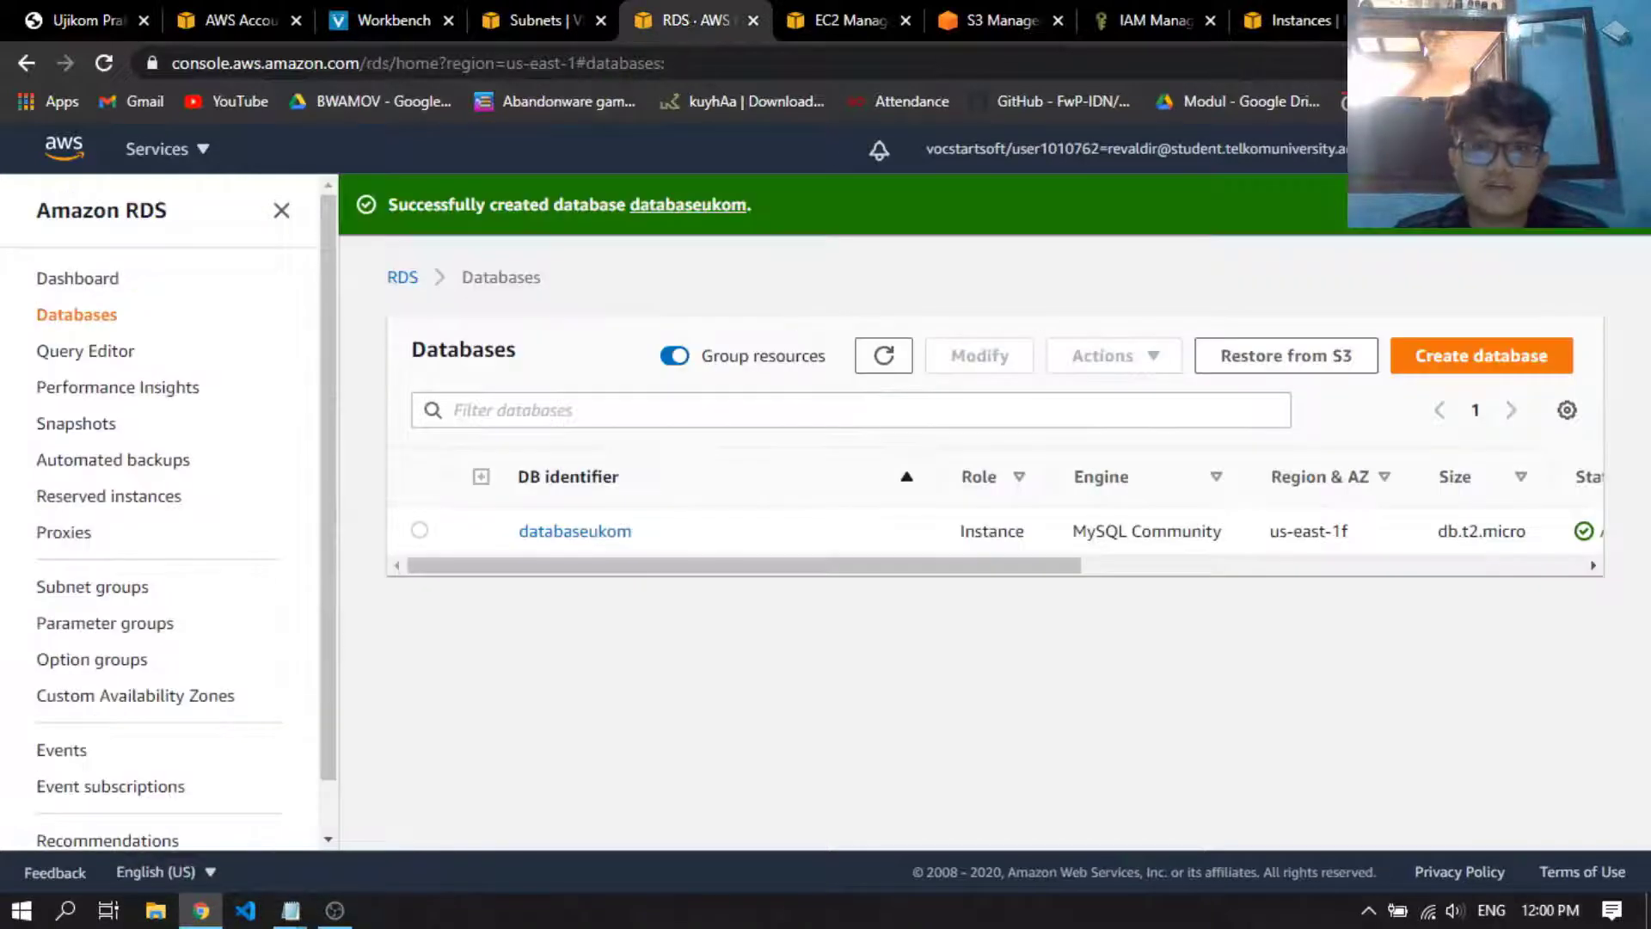
drag(963, 565, 821, 567)
click(1229, 21)
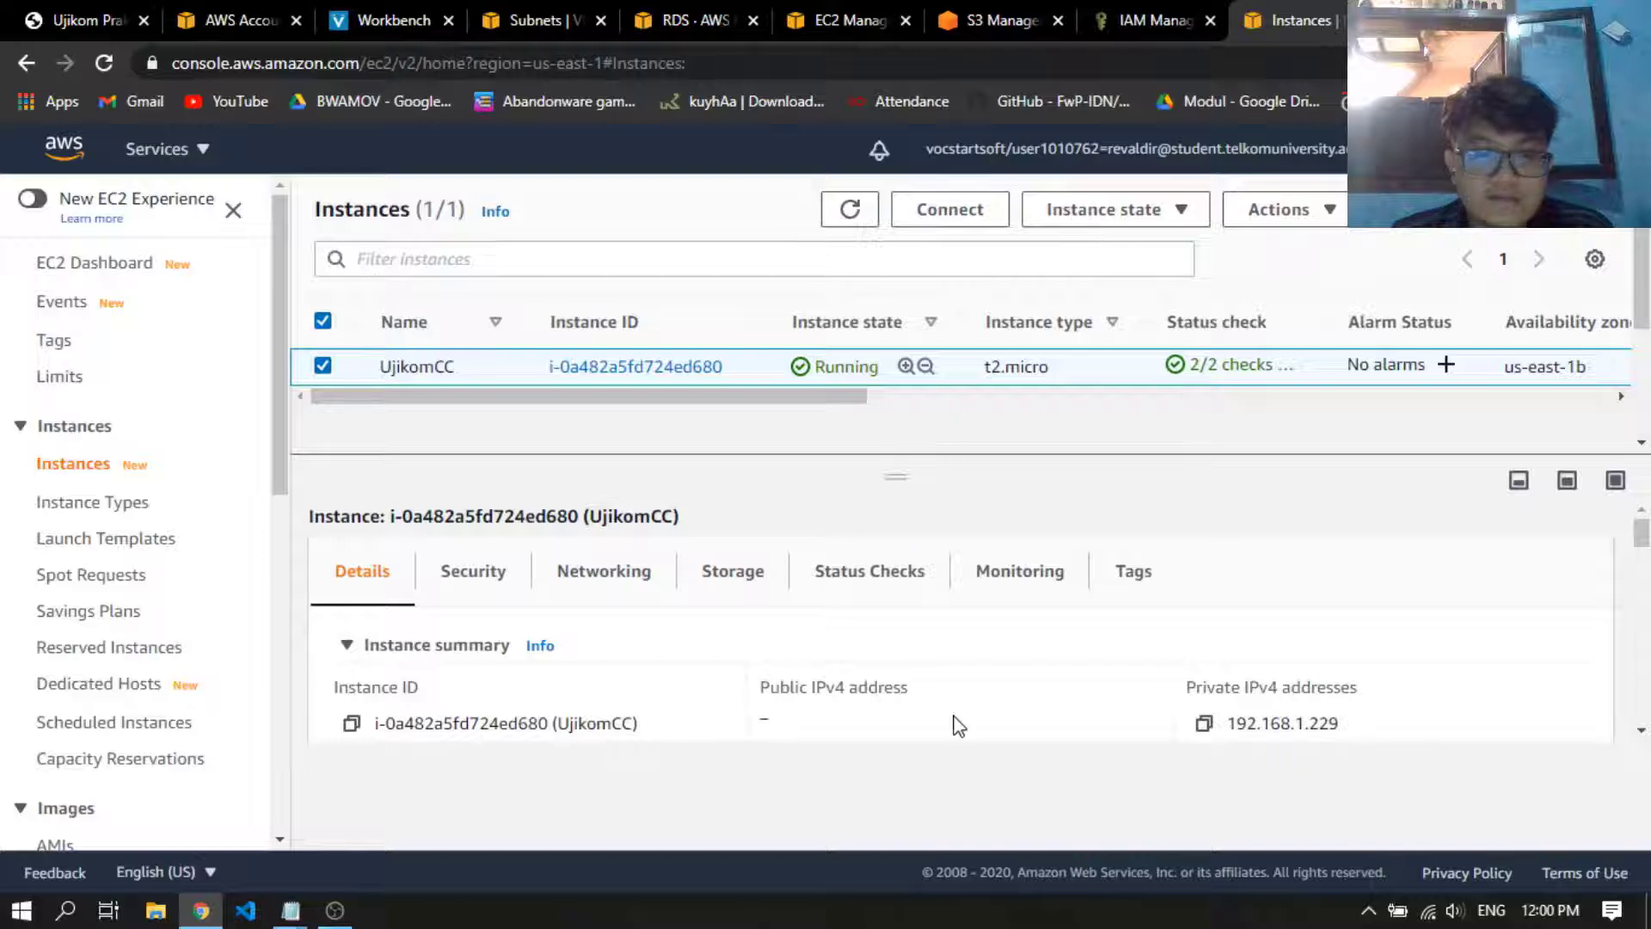
scroll(854, 690, down, 1)
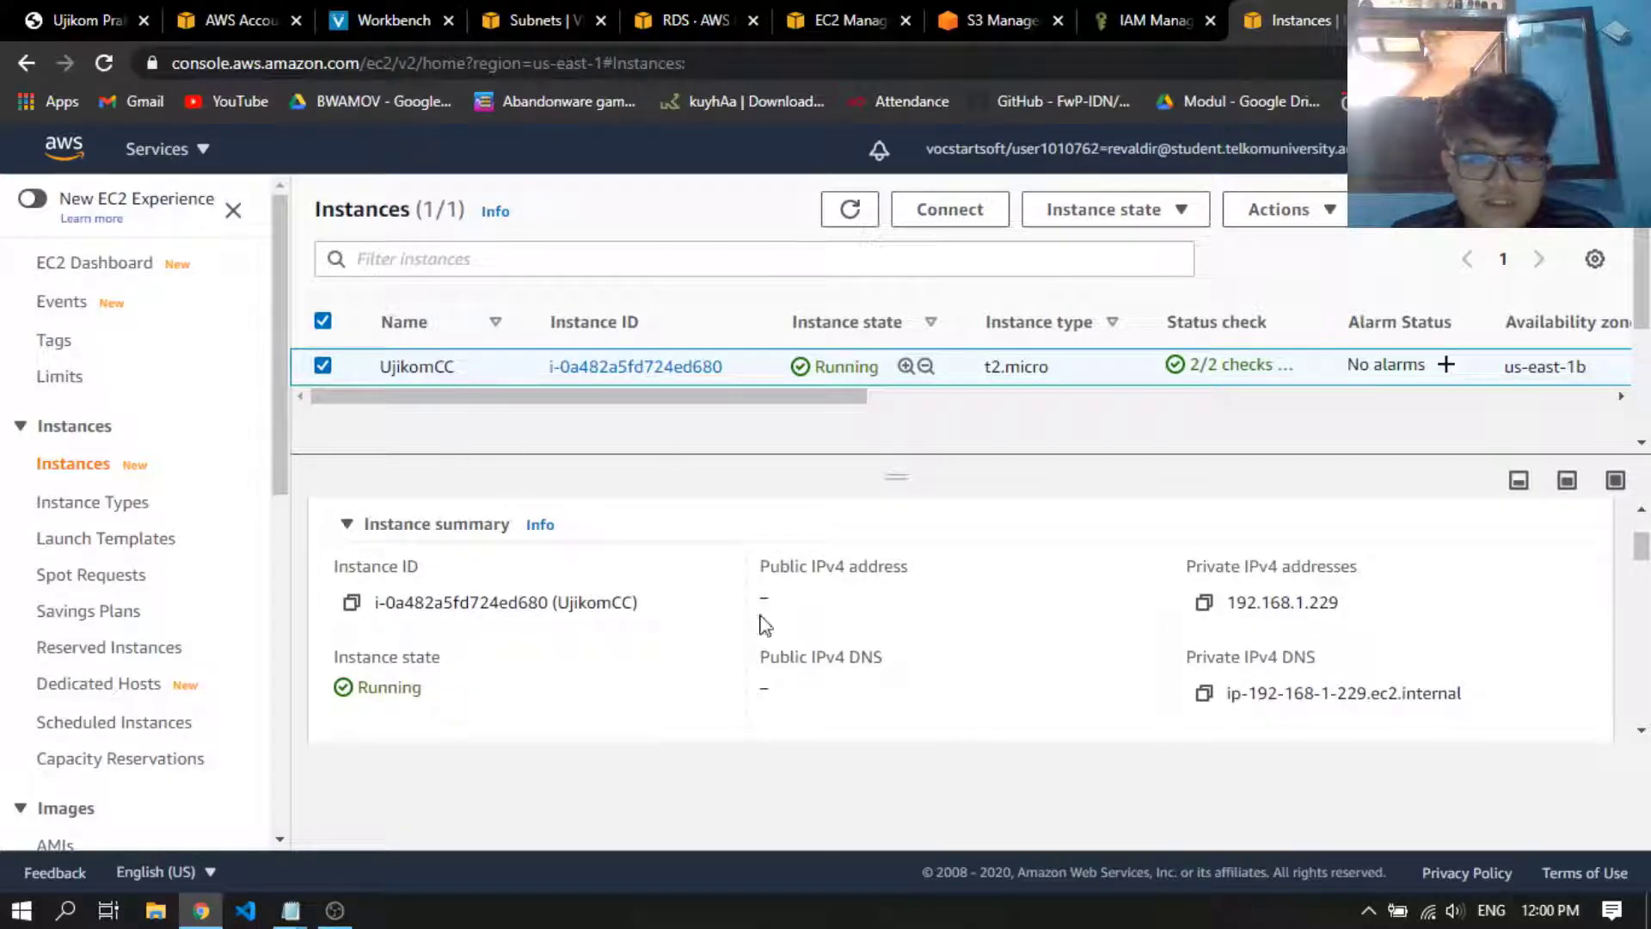
drag(754, 576, 908, 567)
click(938, 564)
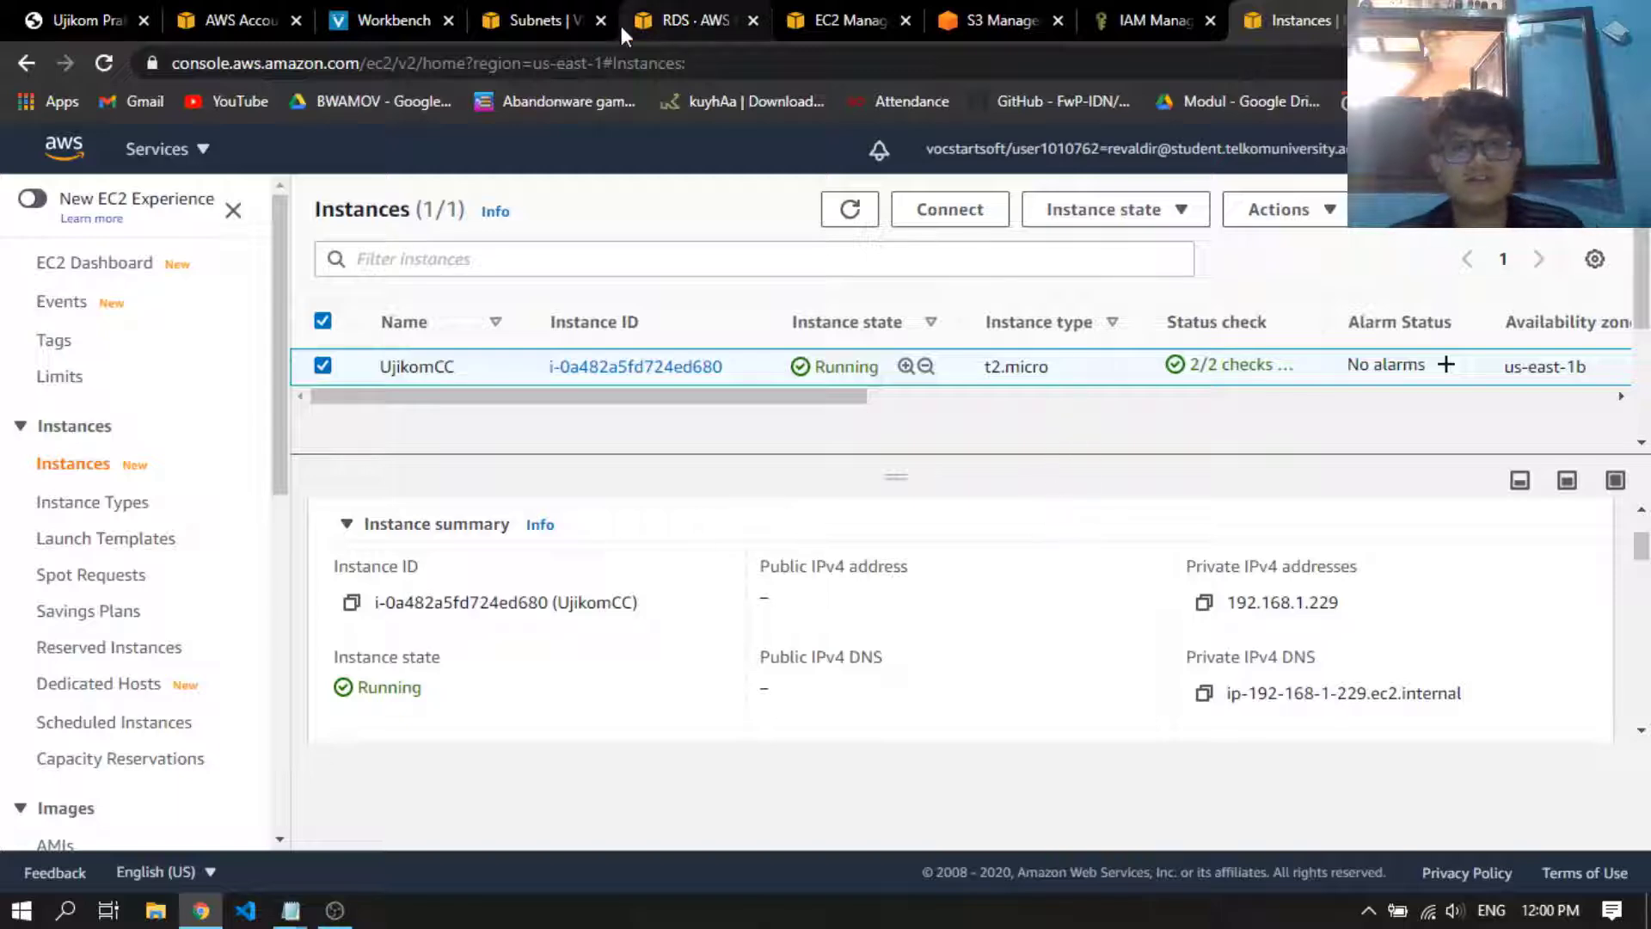
Select El IP EC2 in the Elastic IP addresses list and open its association form
click(527, 12)
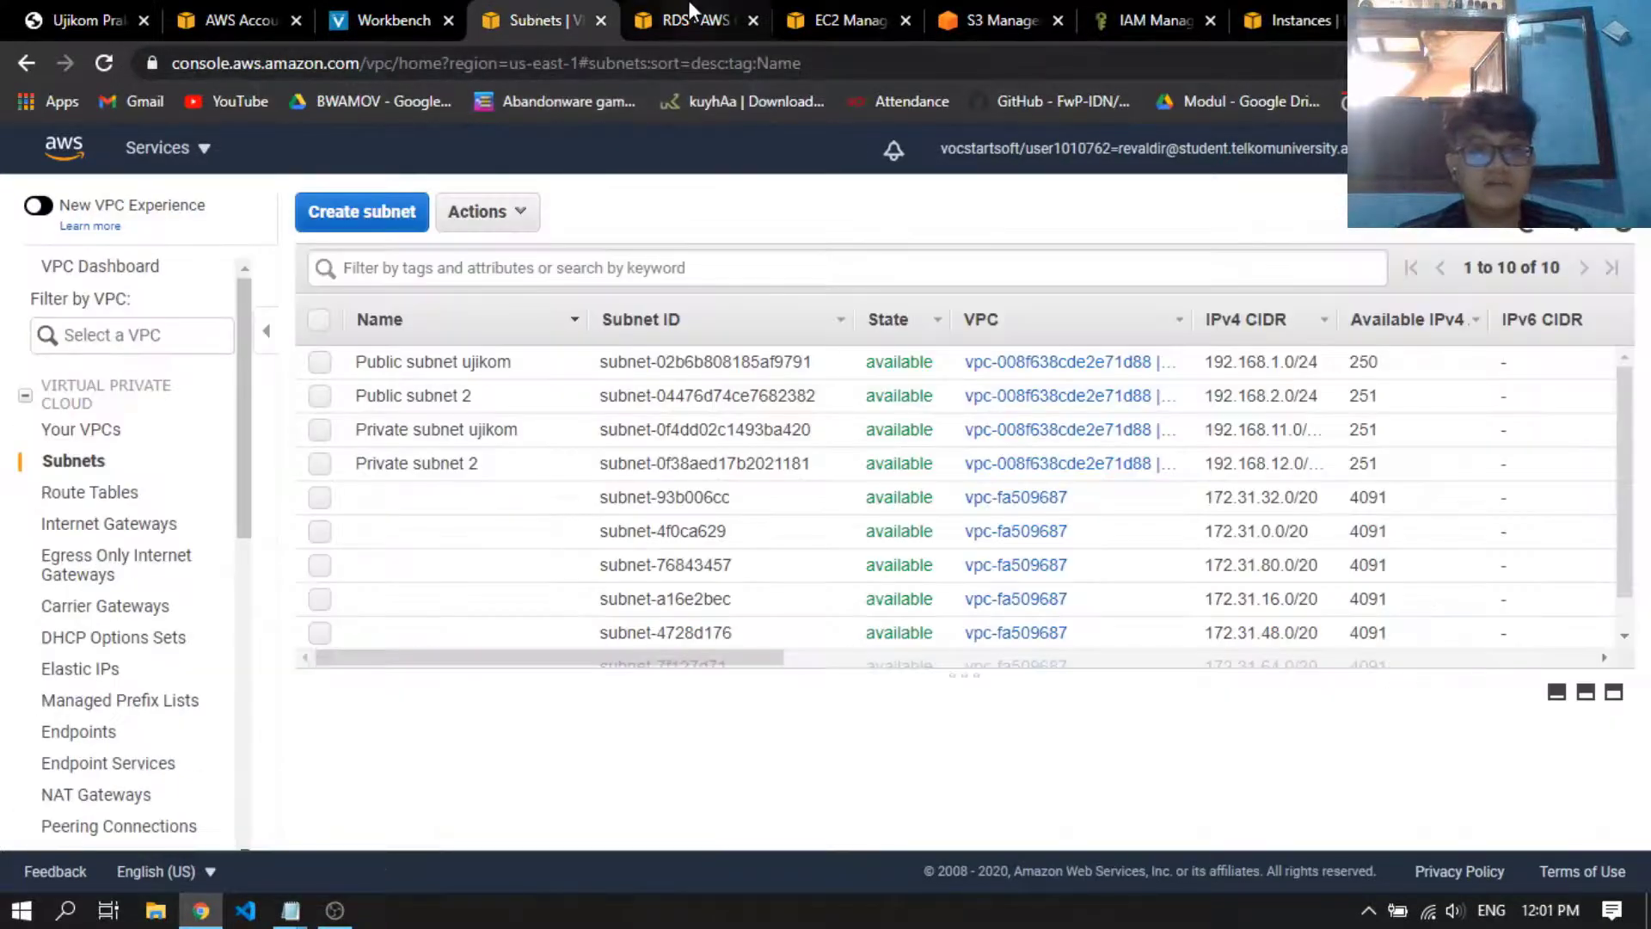
click(692, 19)
click(838, 12)
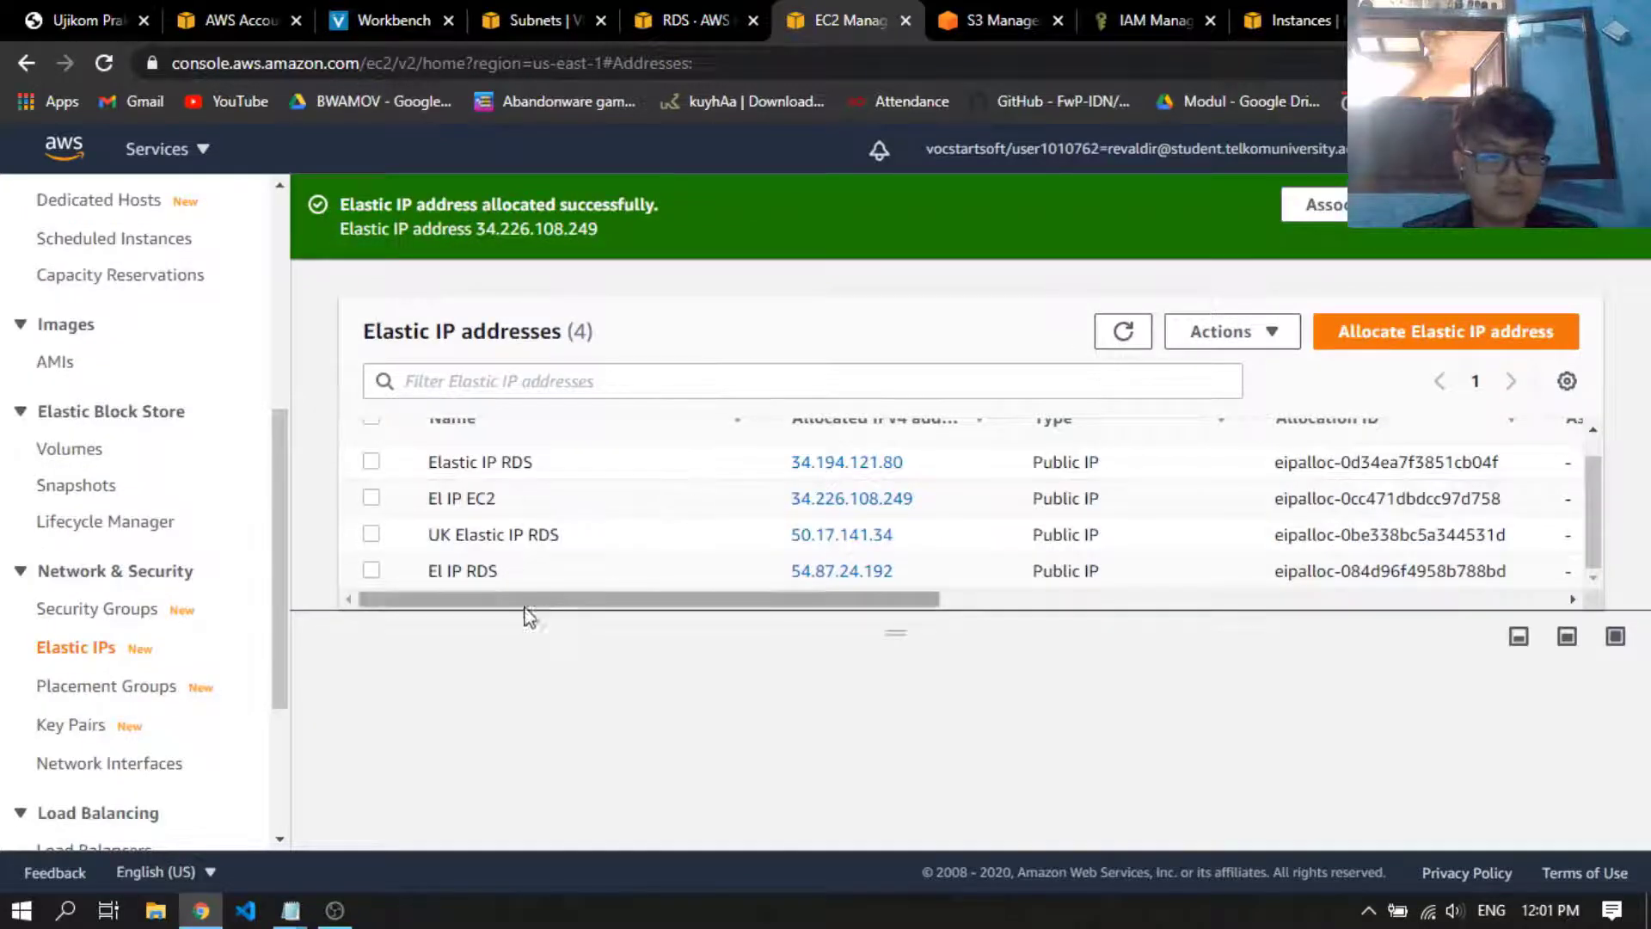
click(470, 497)
click(1225, 333)
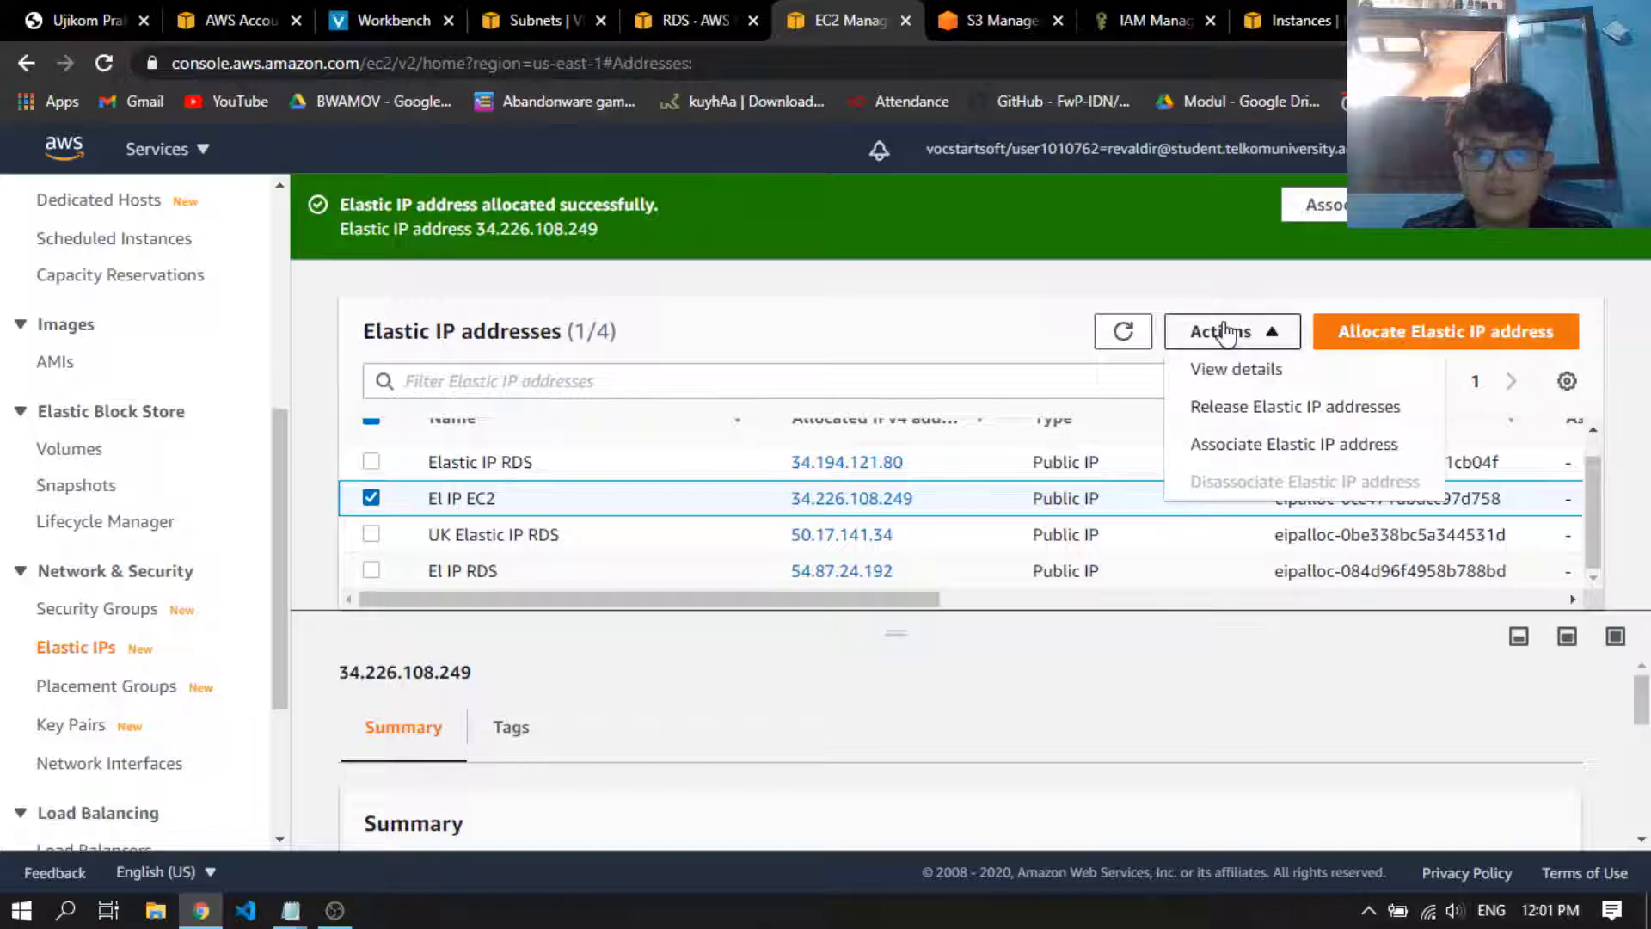
click(1255, 446)
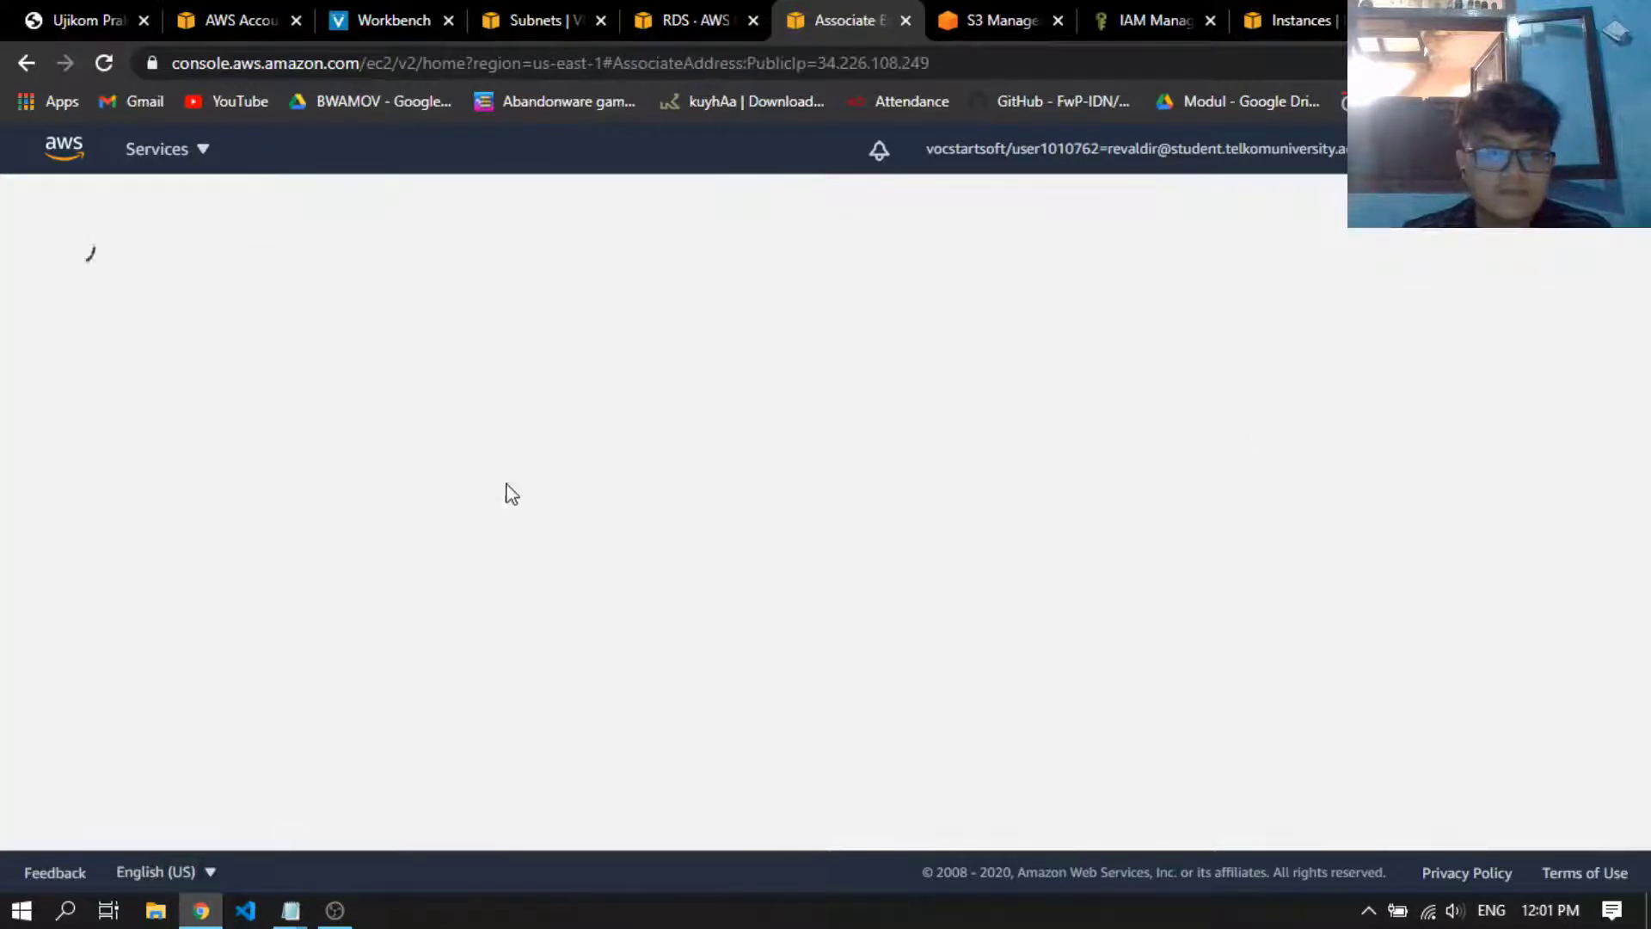
Associate the Elastic IP with the UjikomCC instance, using private IP address 192.168.1.229
scroll(338, 588, down, 1)
scroll(206, 430, down, 1)
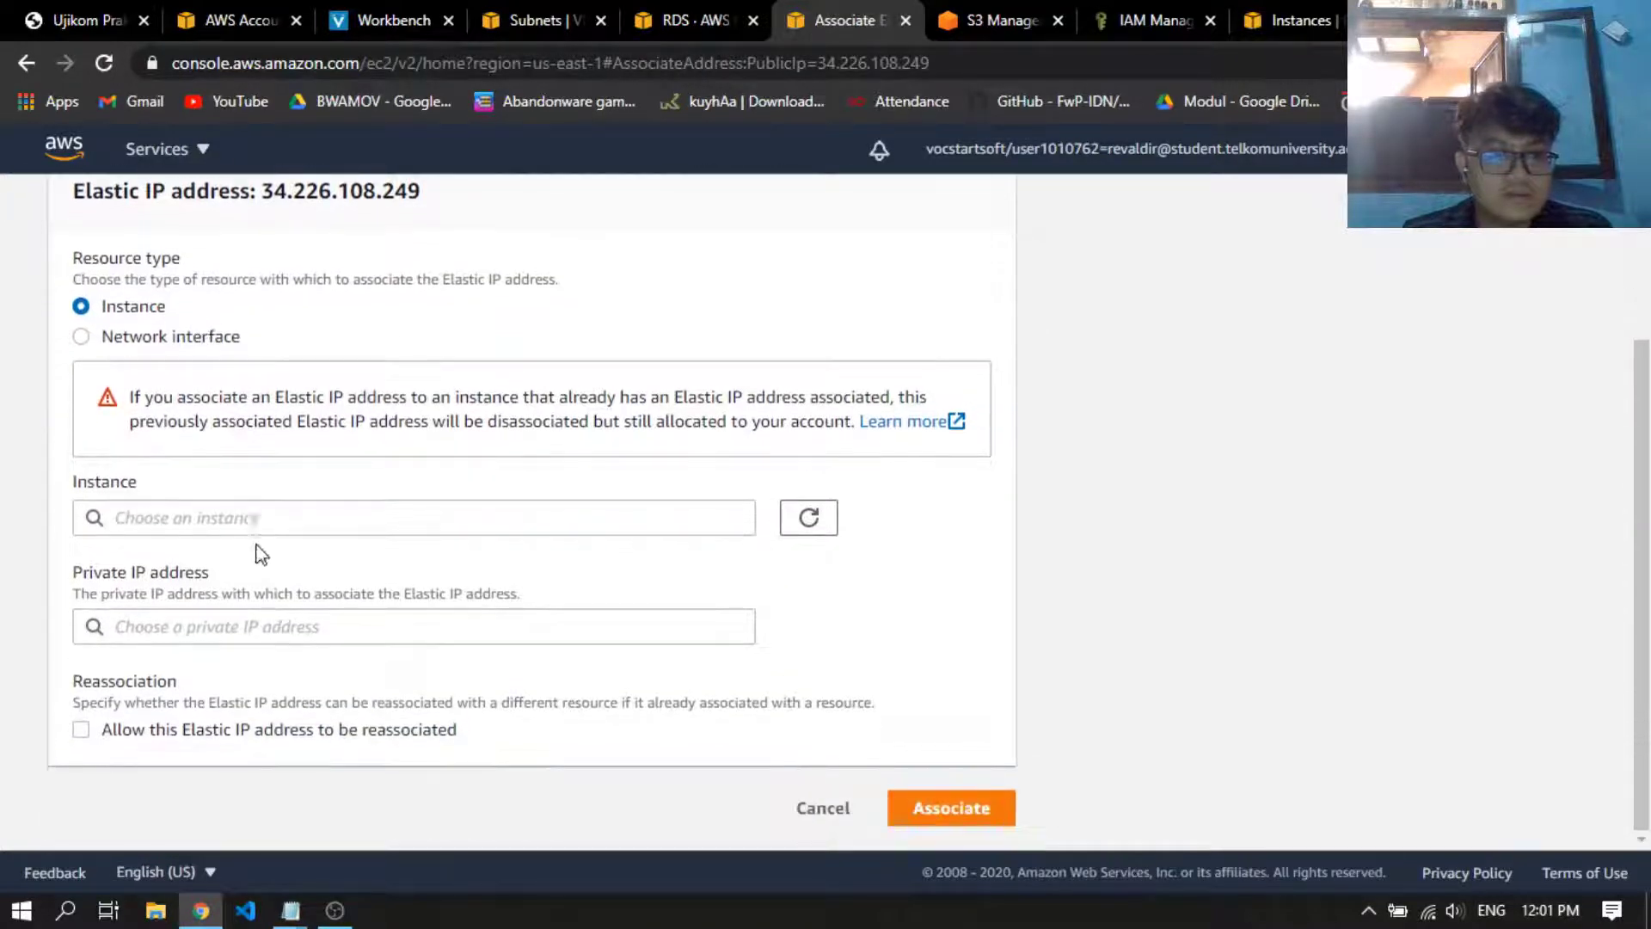
click(280, 518)
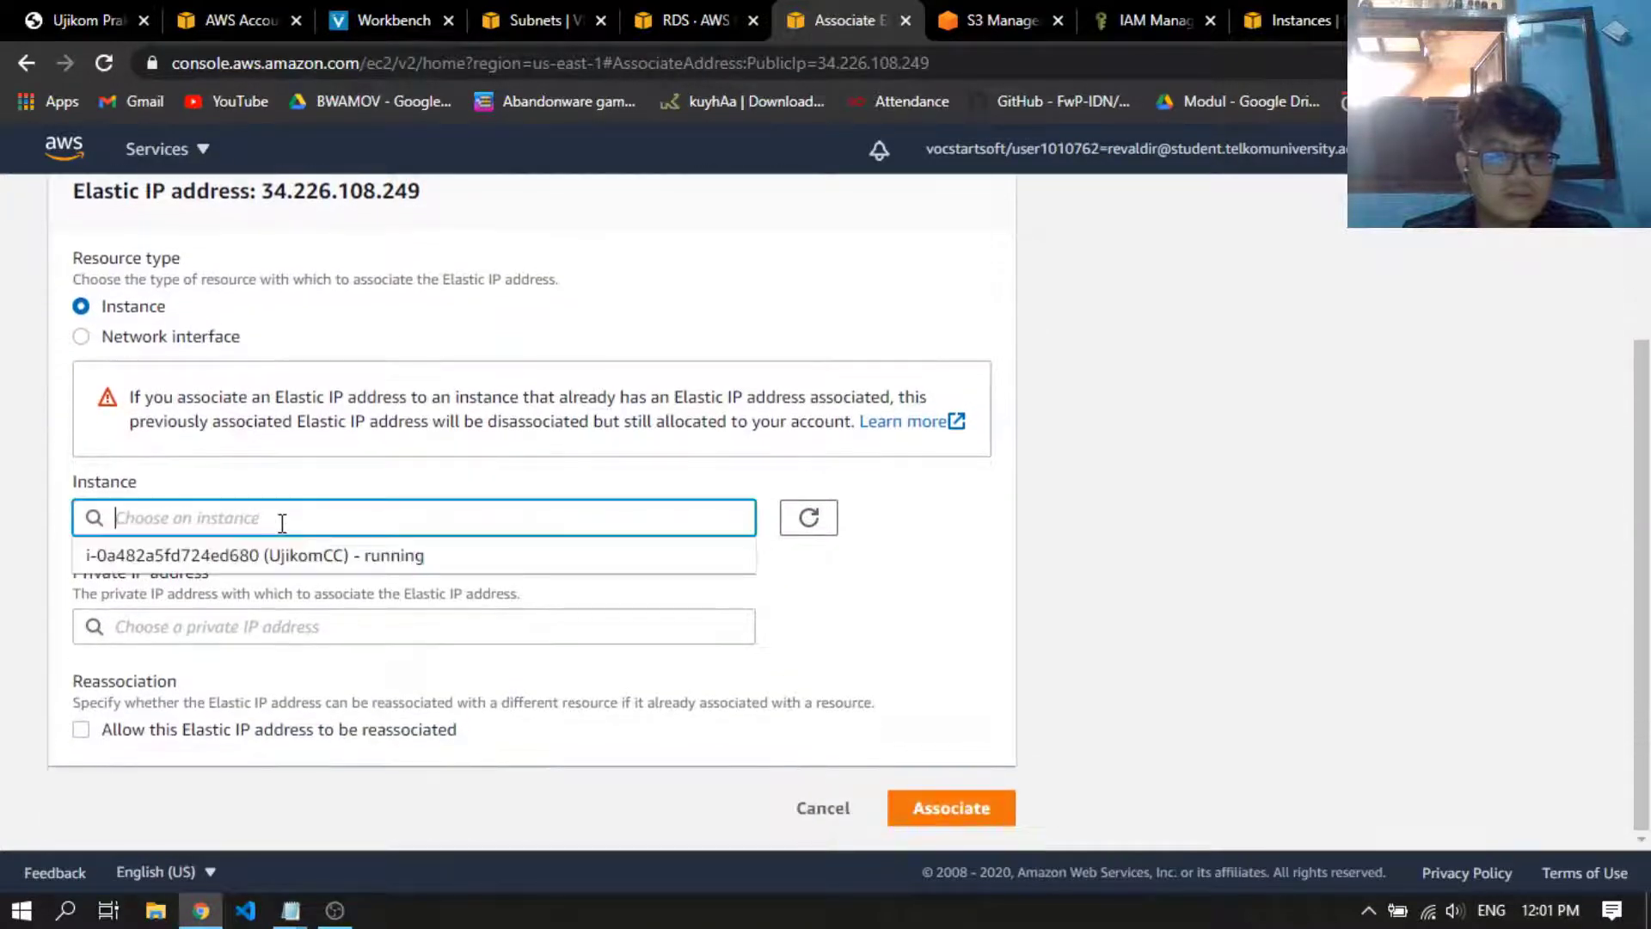
click(350, 564)
click(342, 629)
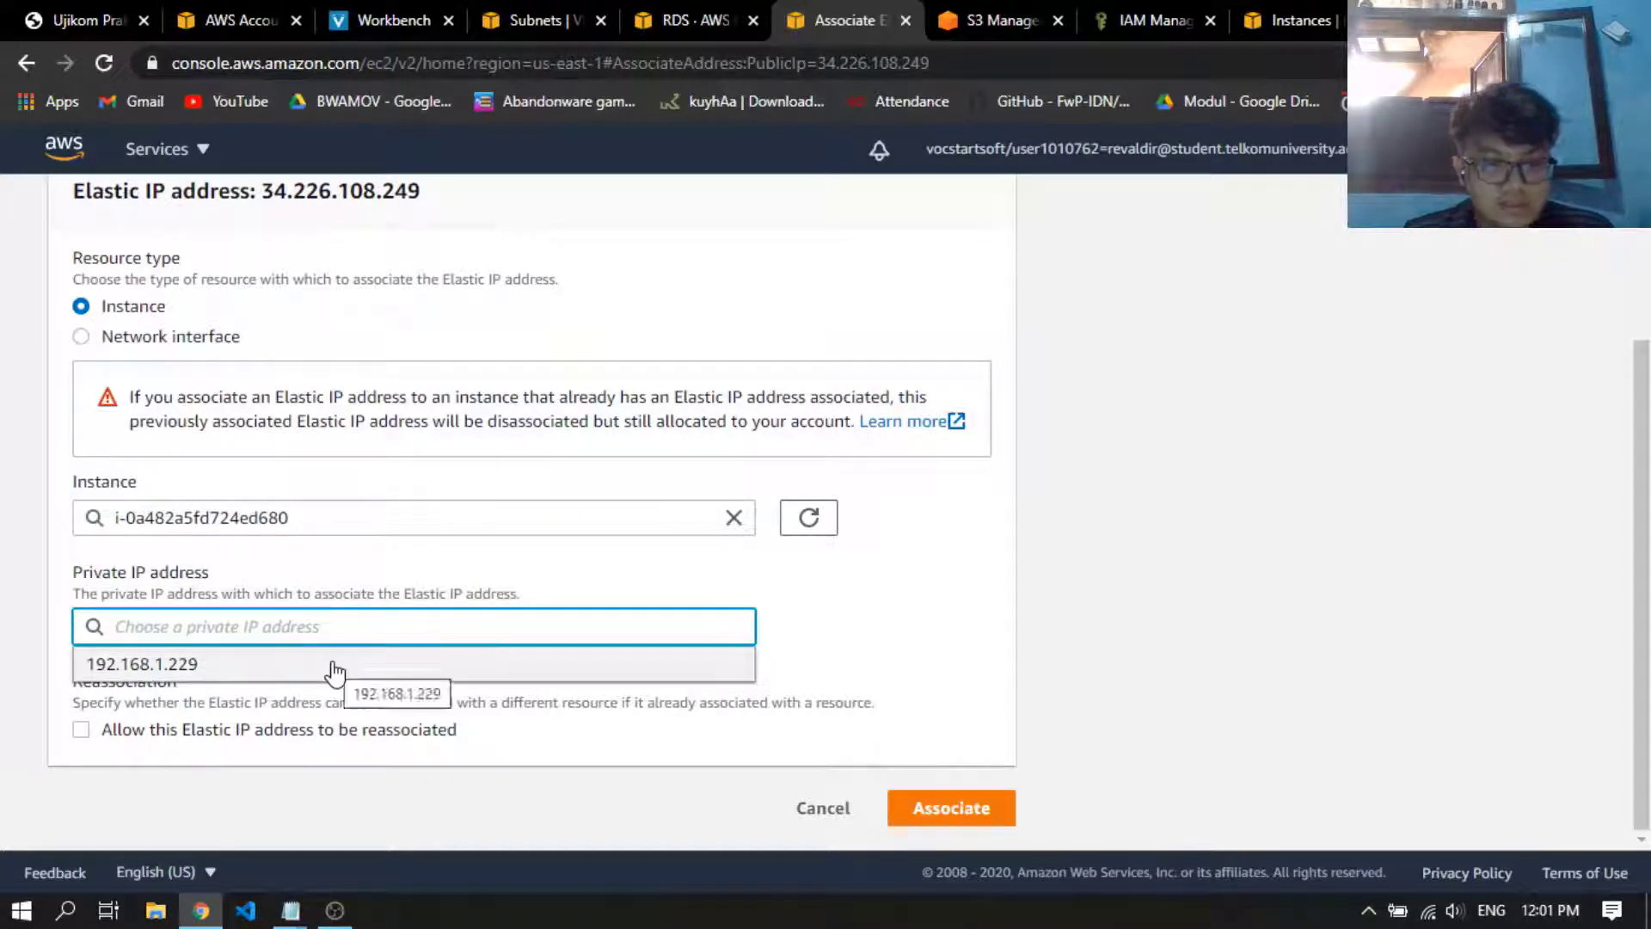
click(334, 667)
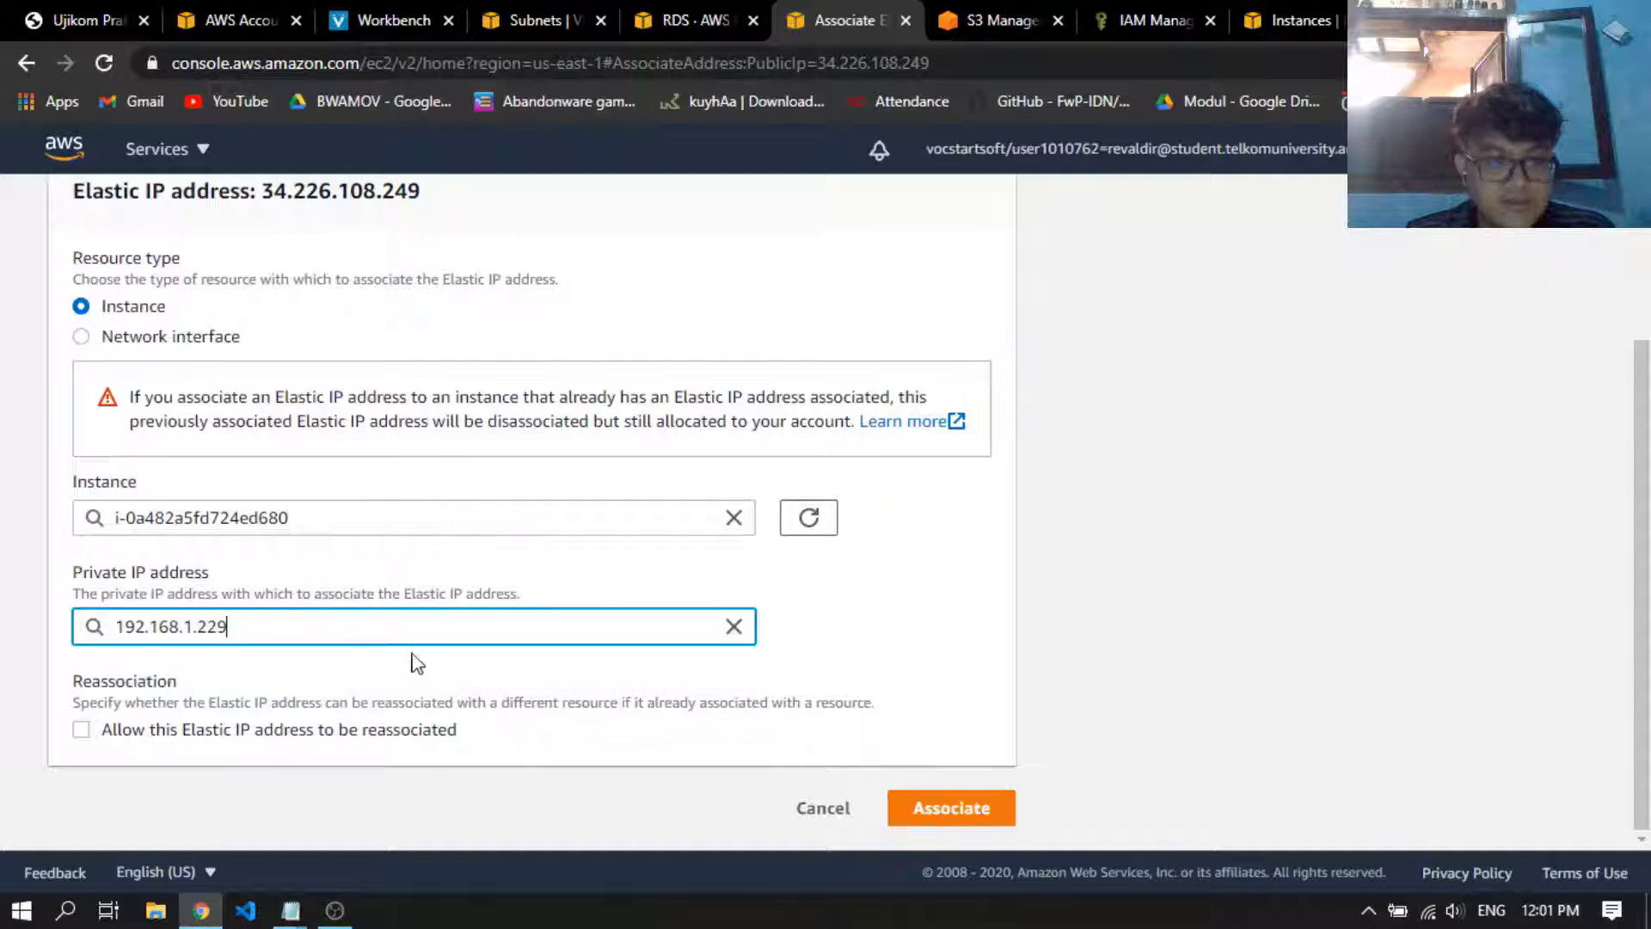
click(972, 822)
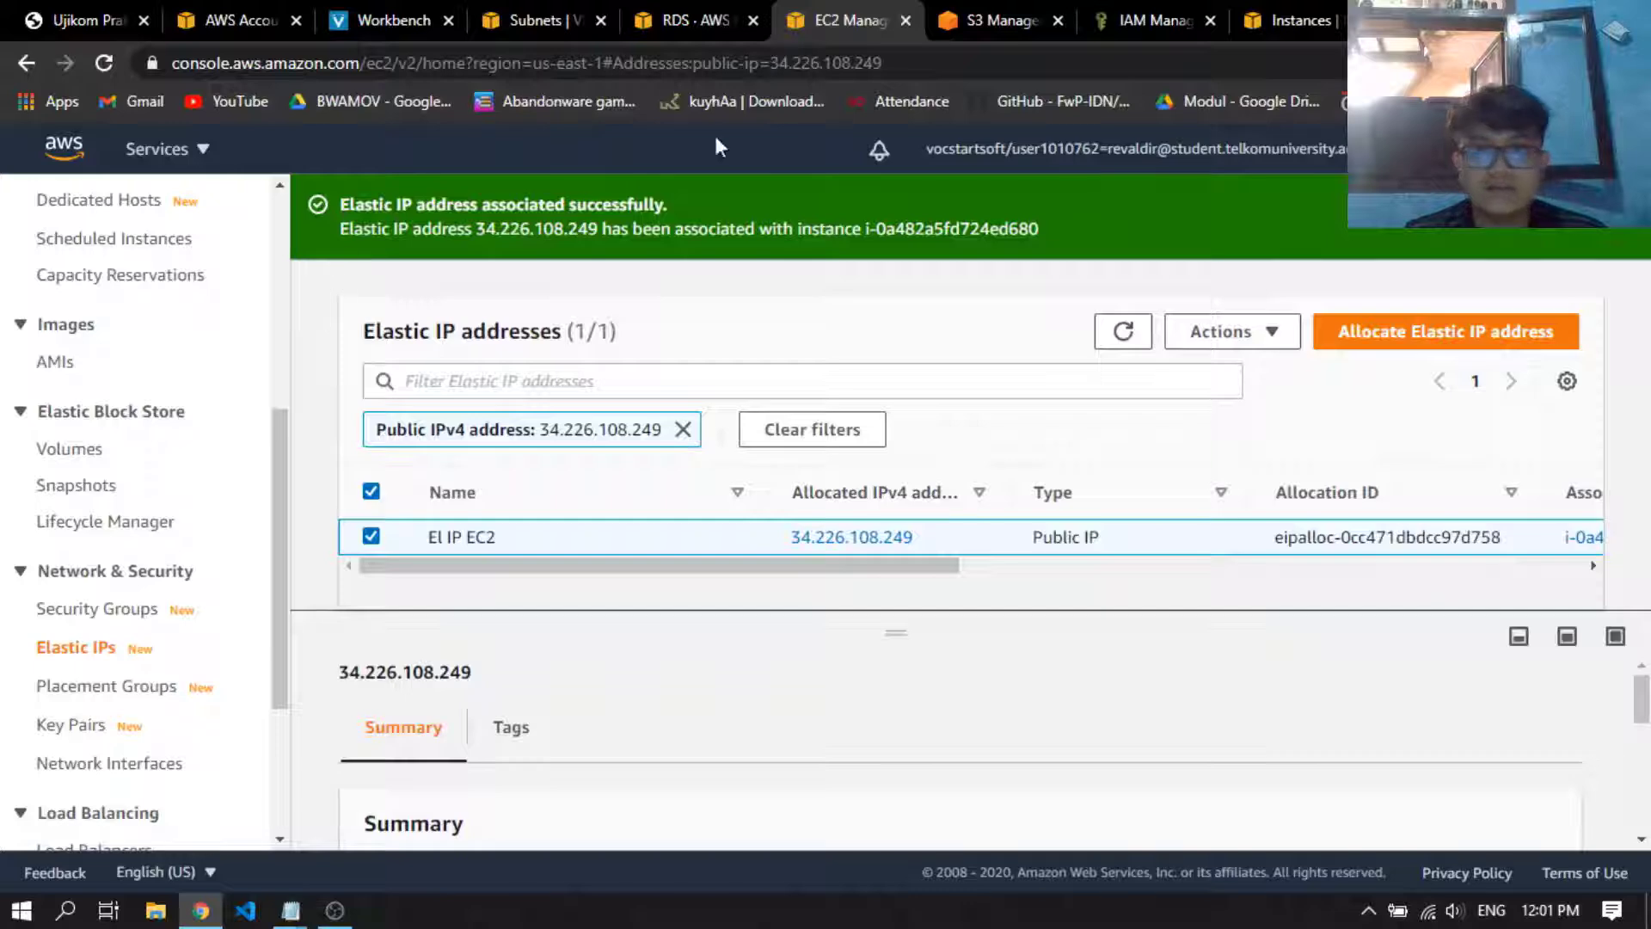
Reload the instances list and examine UjikomCC's public IPv4 address and DNS in its details
click(1248, 12)
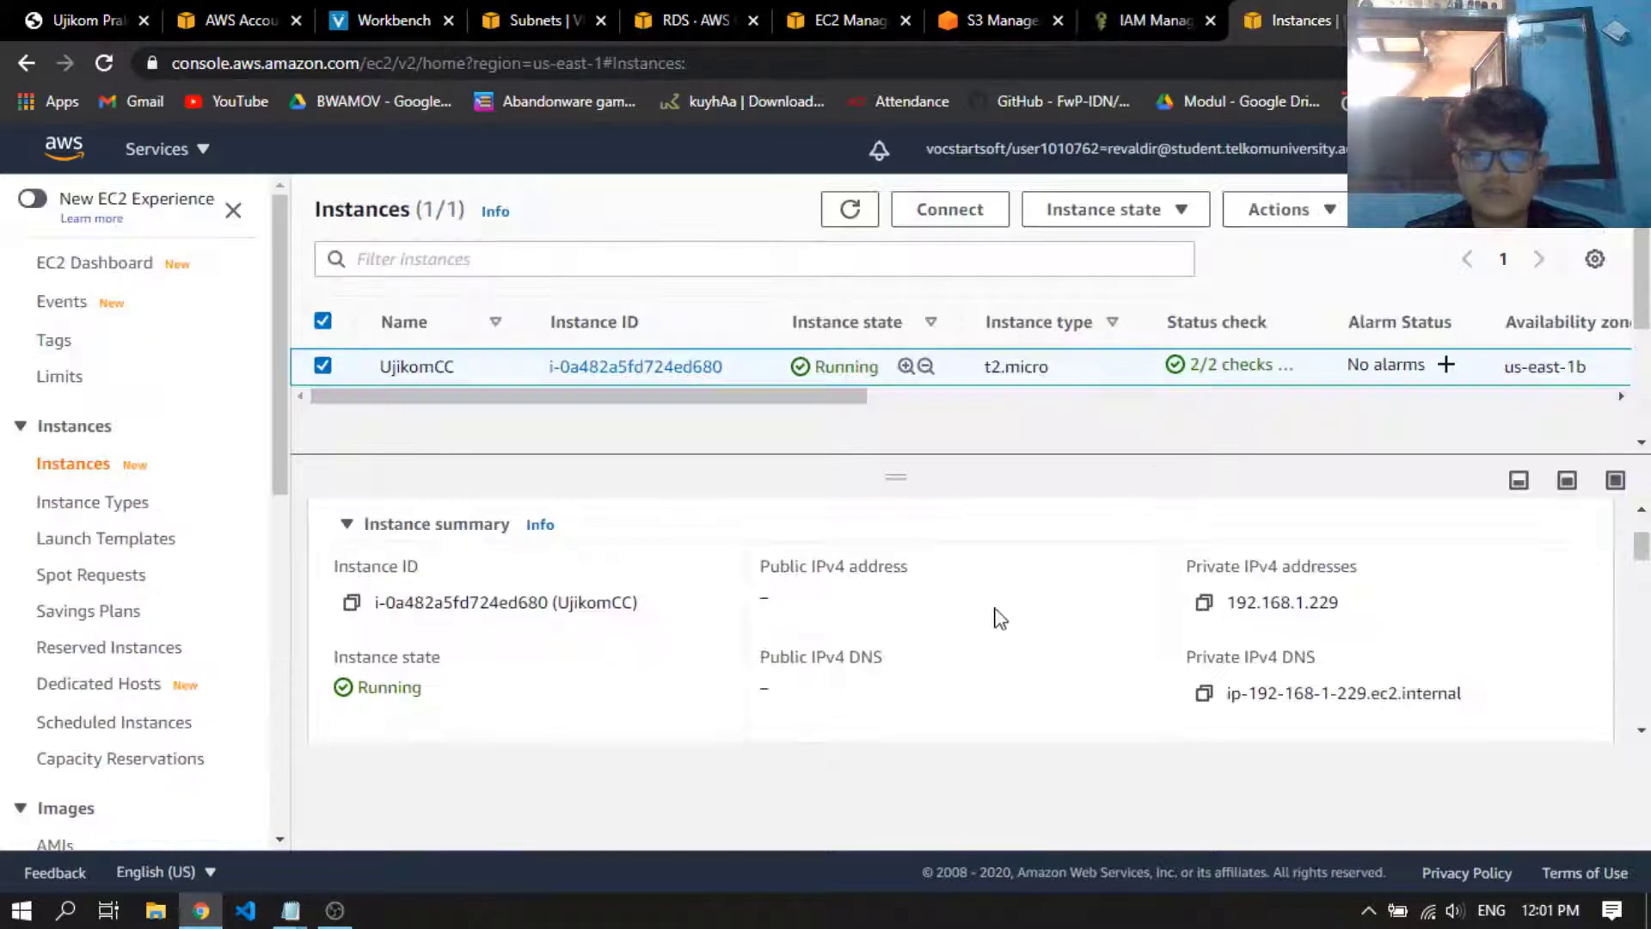
click(101, 62)
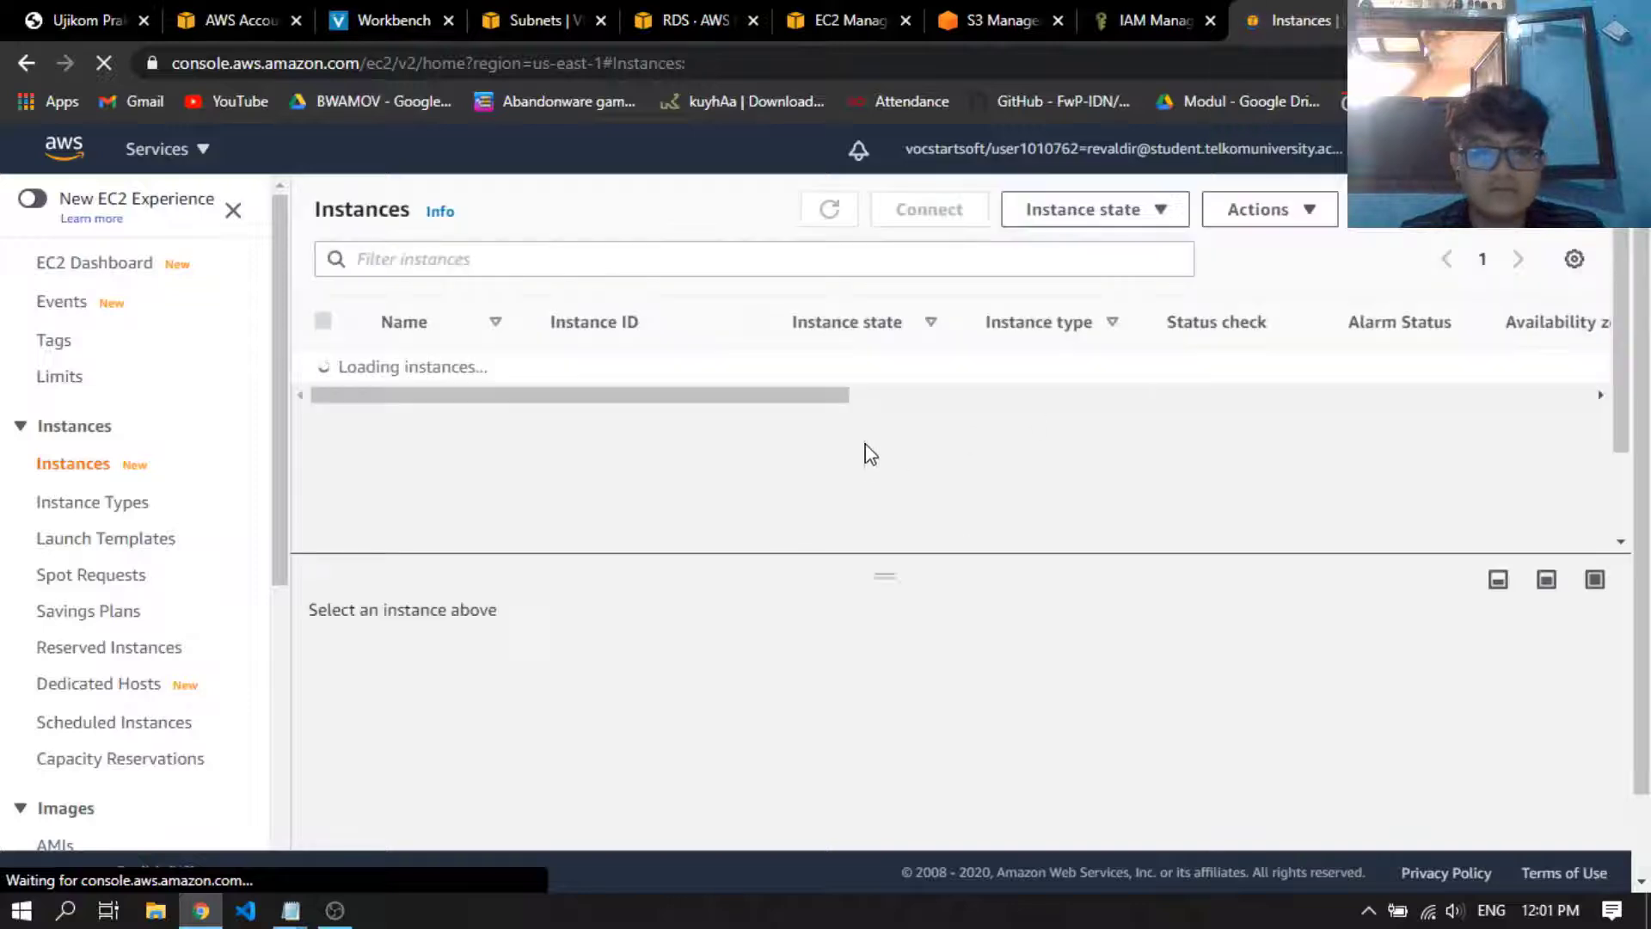
click(1080, 365)
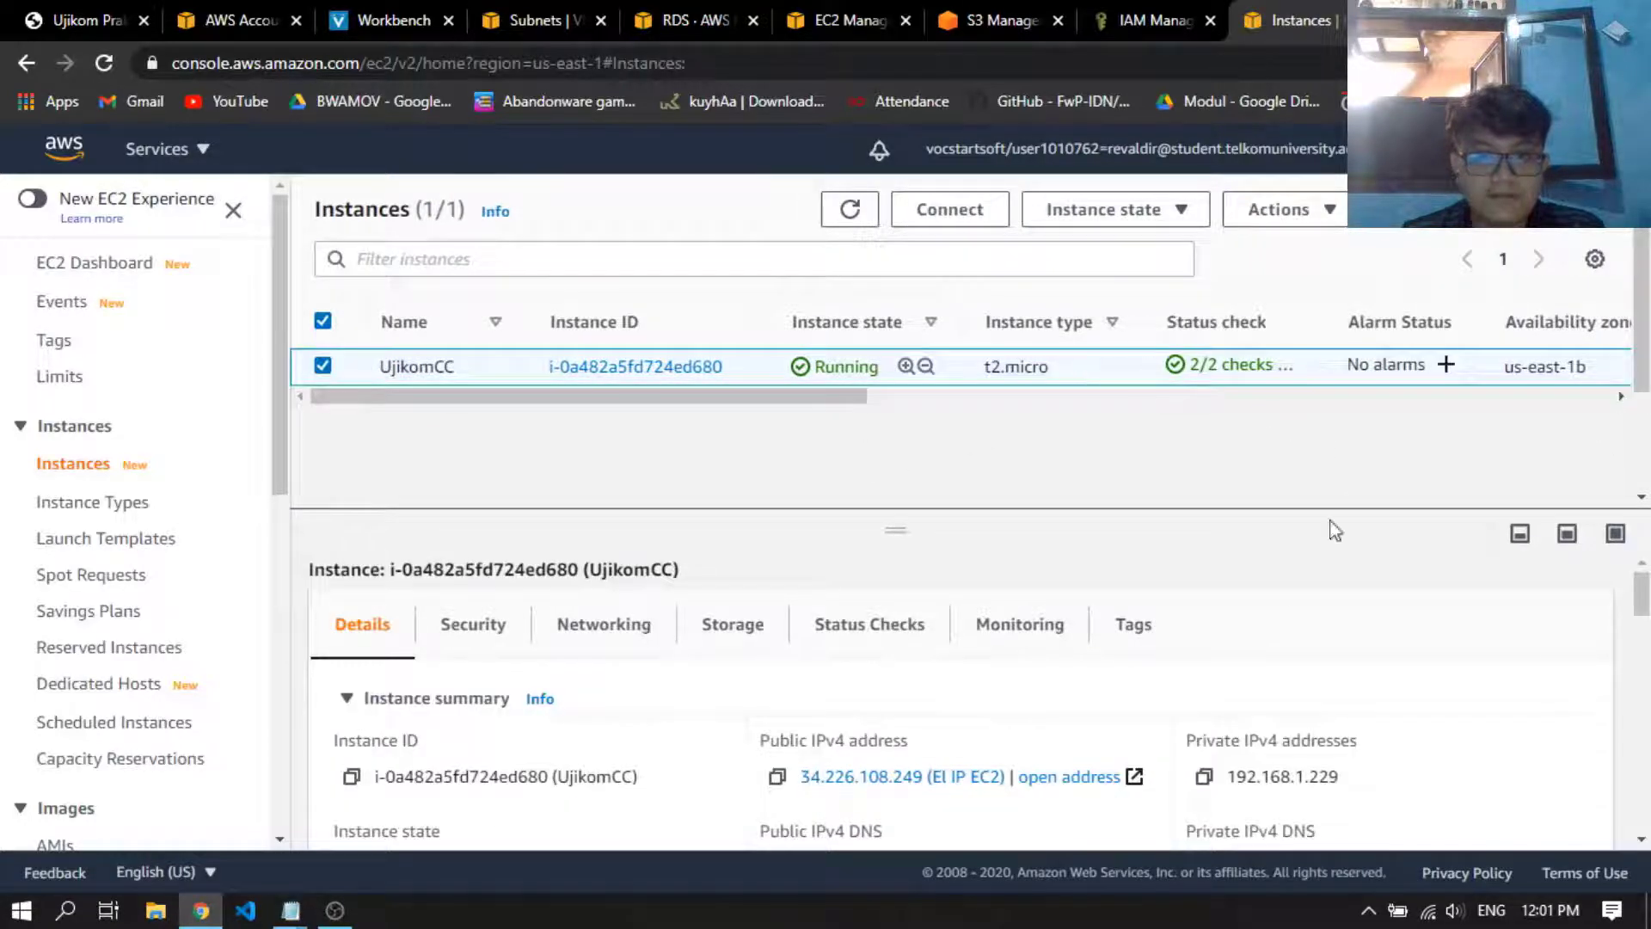
scroll(1272, 610, down, 1)
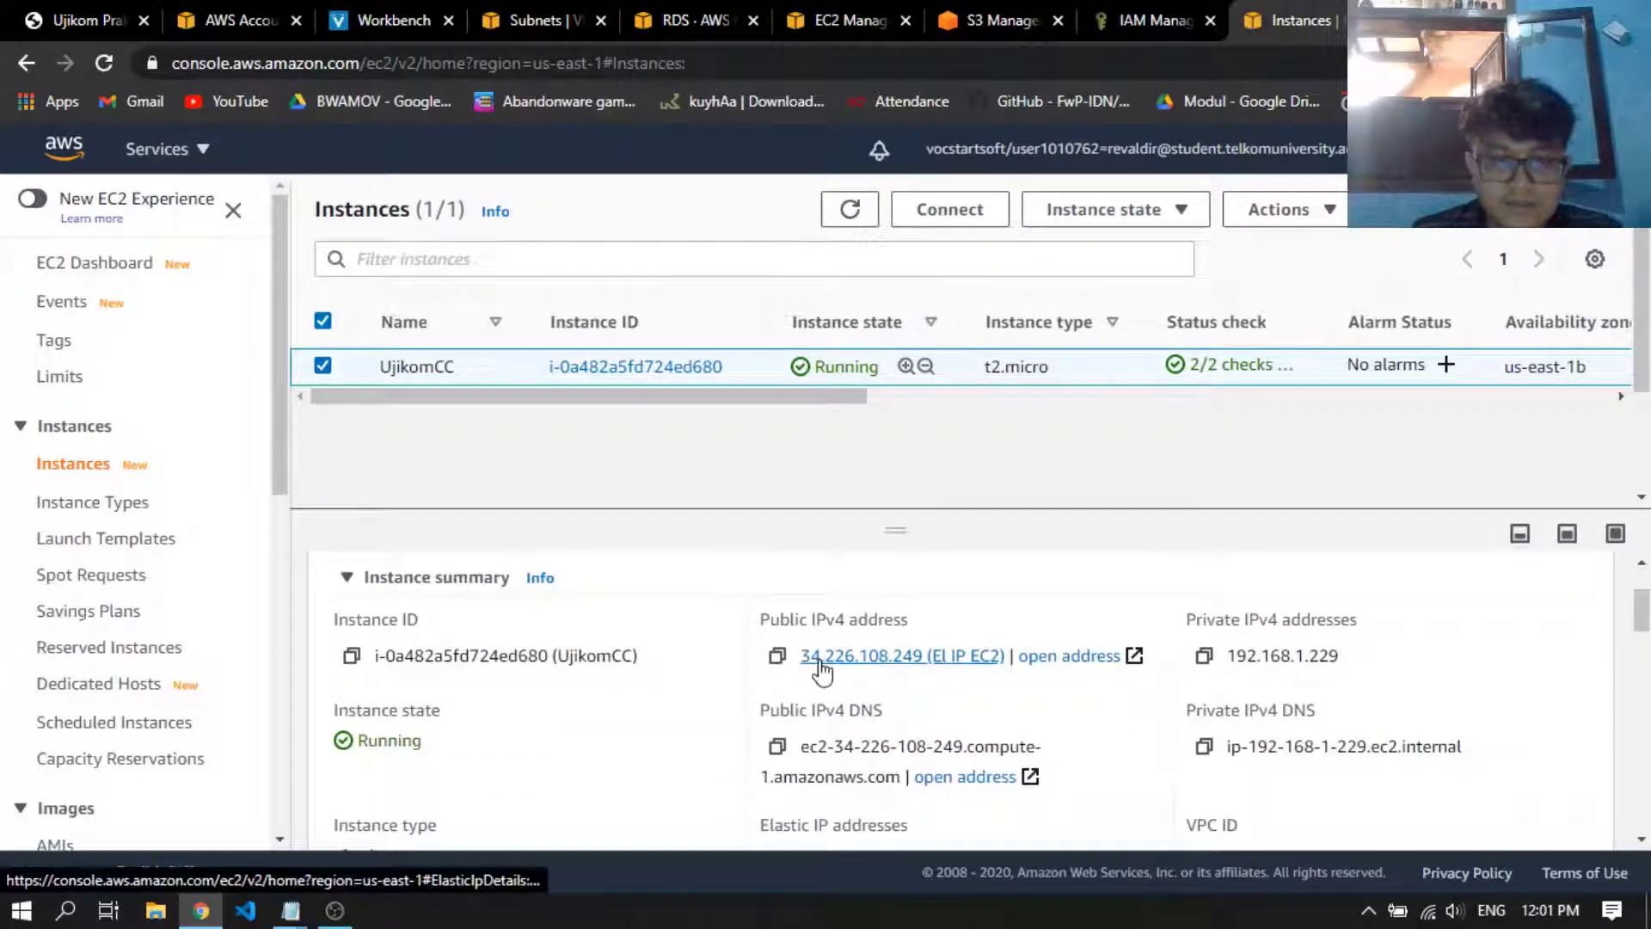
scroll(804, 705, down, 1)
scroll(796, 731, up, 2)
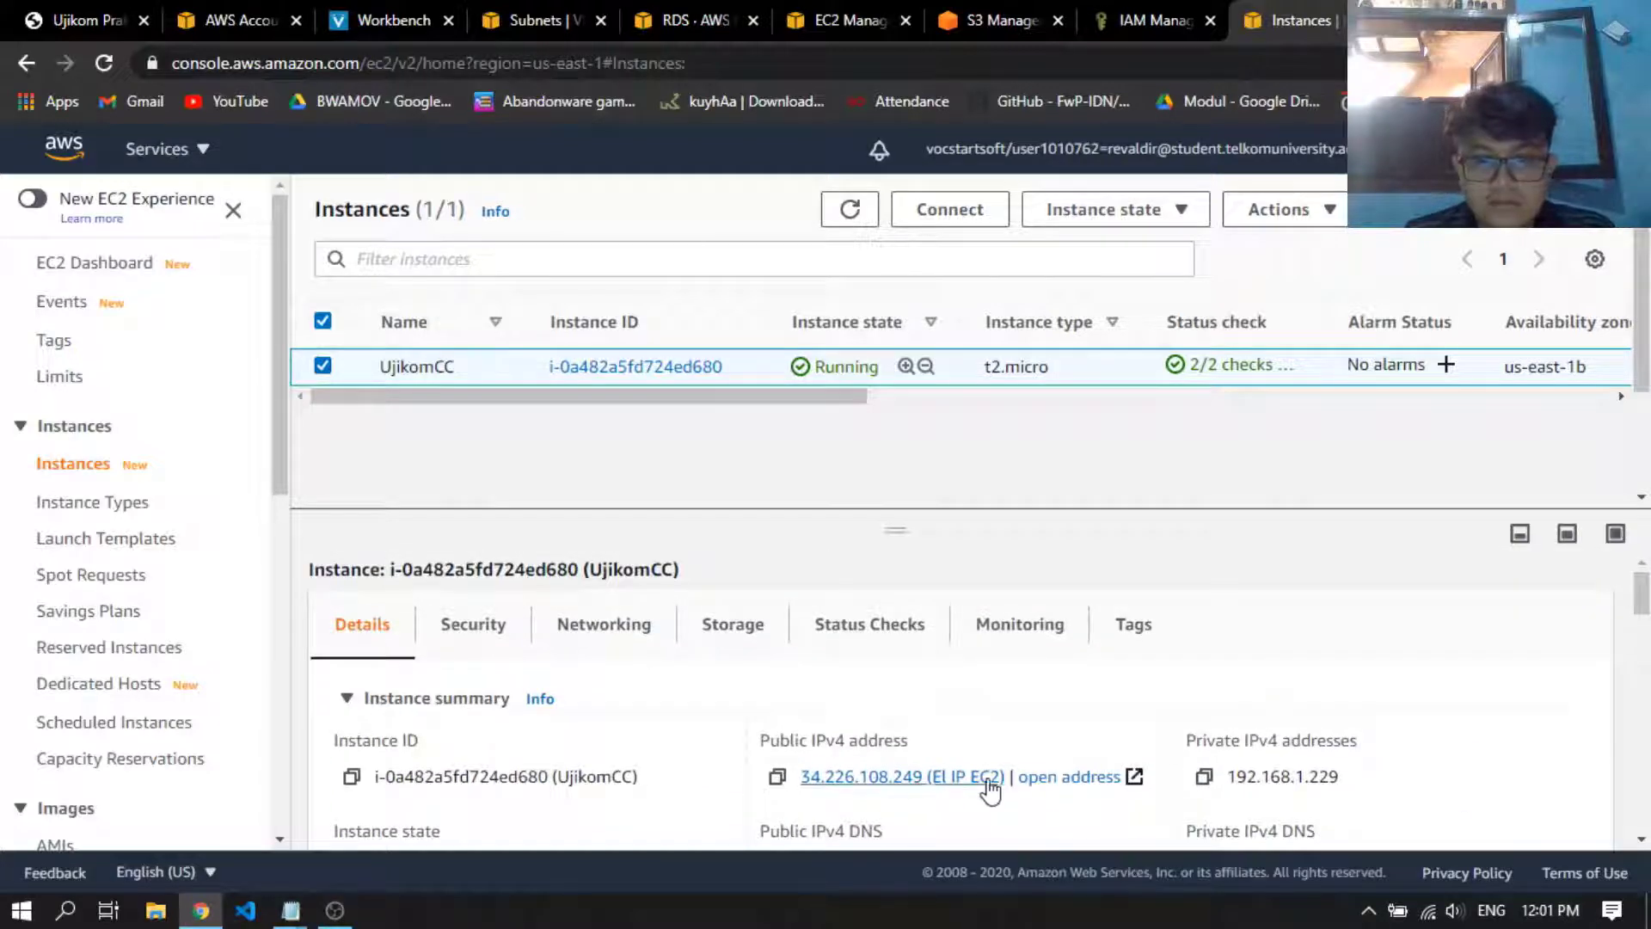
scroll(860, 774, down, 1)
scroll(1259, 771, up, 1)
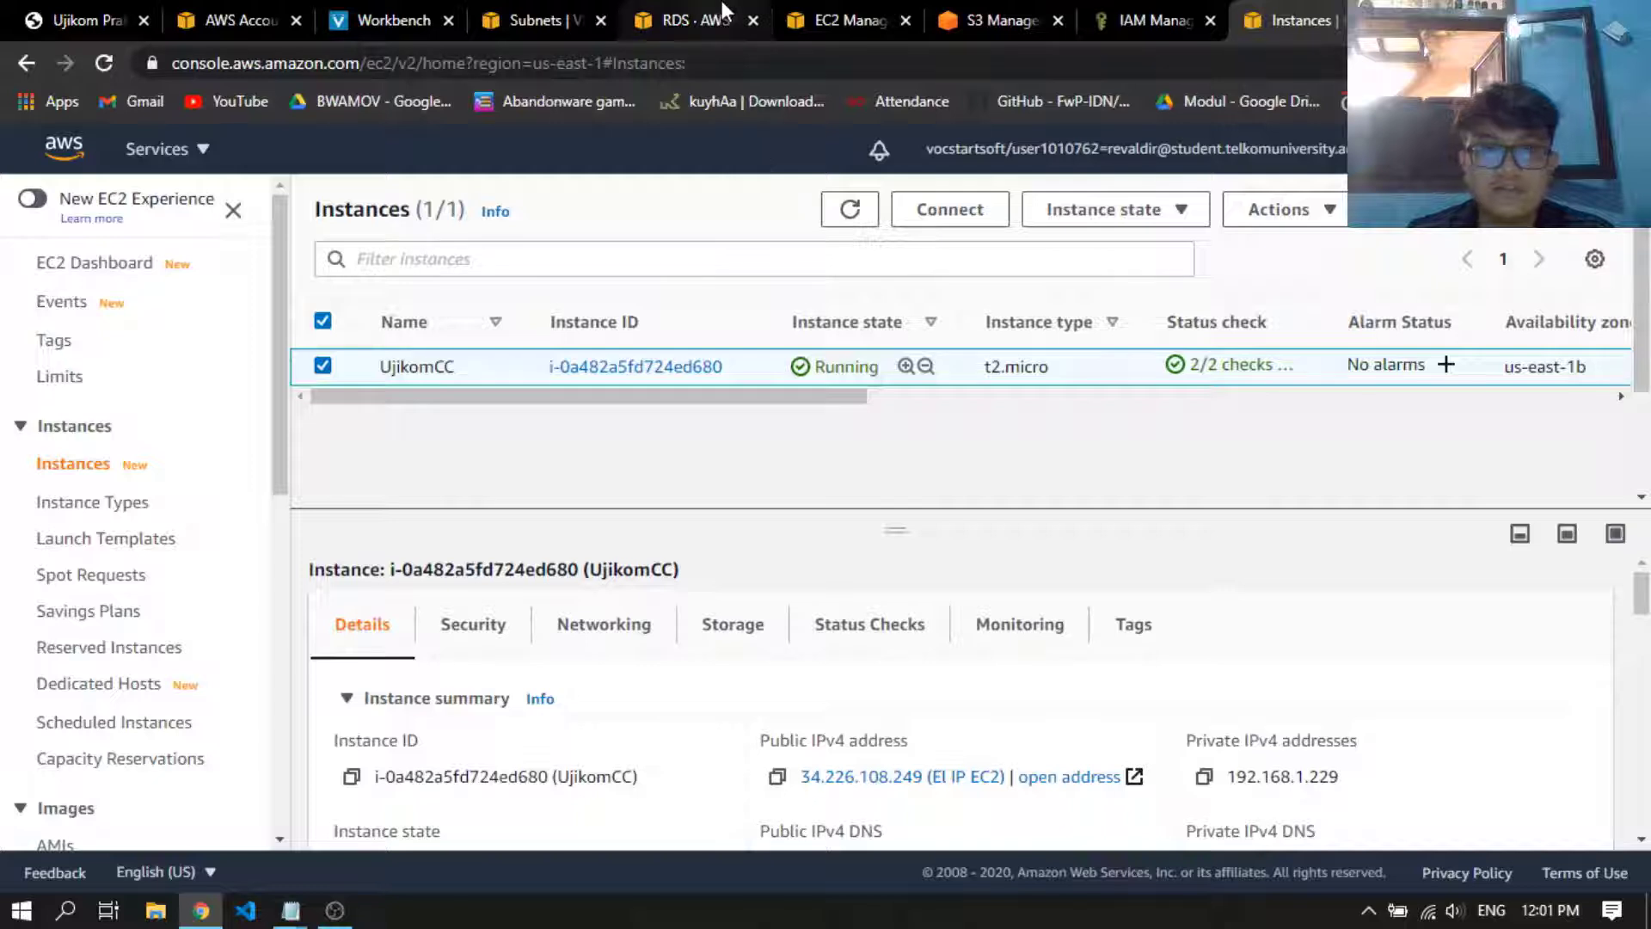
Open the databaseukom database's connectivity and security details, and open its default VPC security group
click(692, 19)
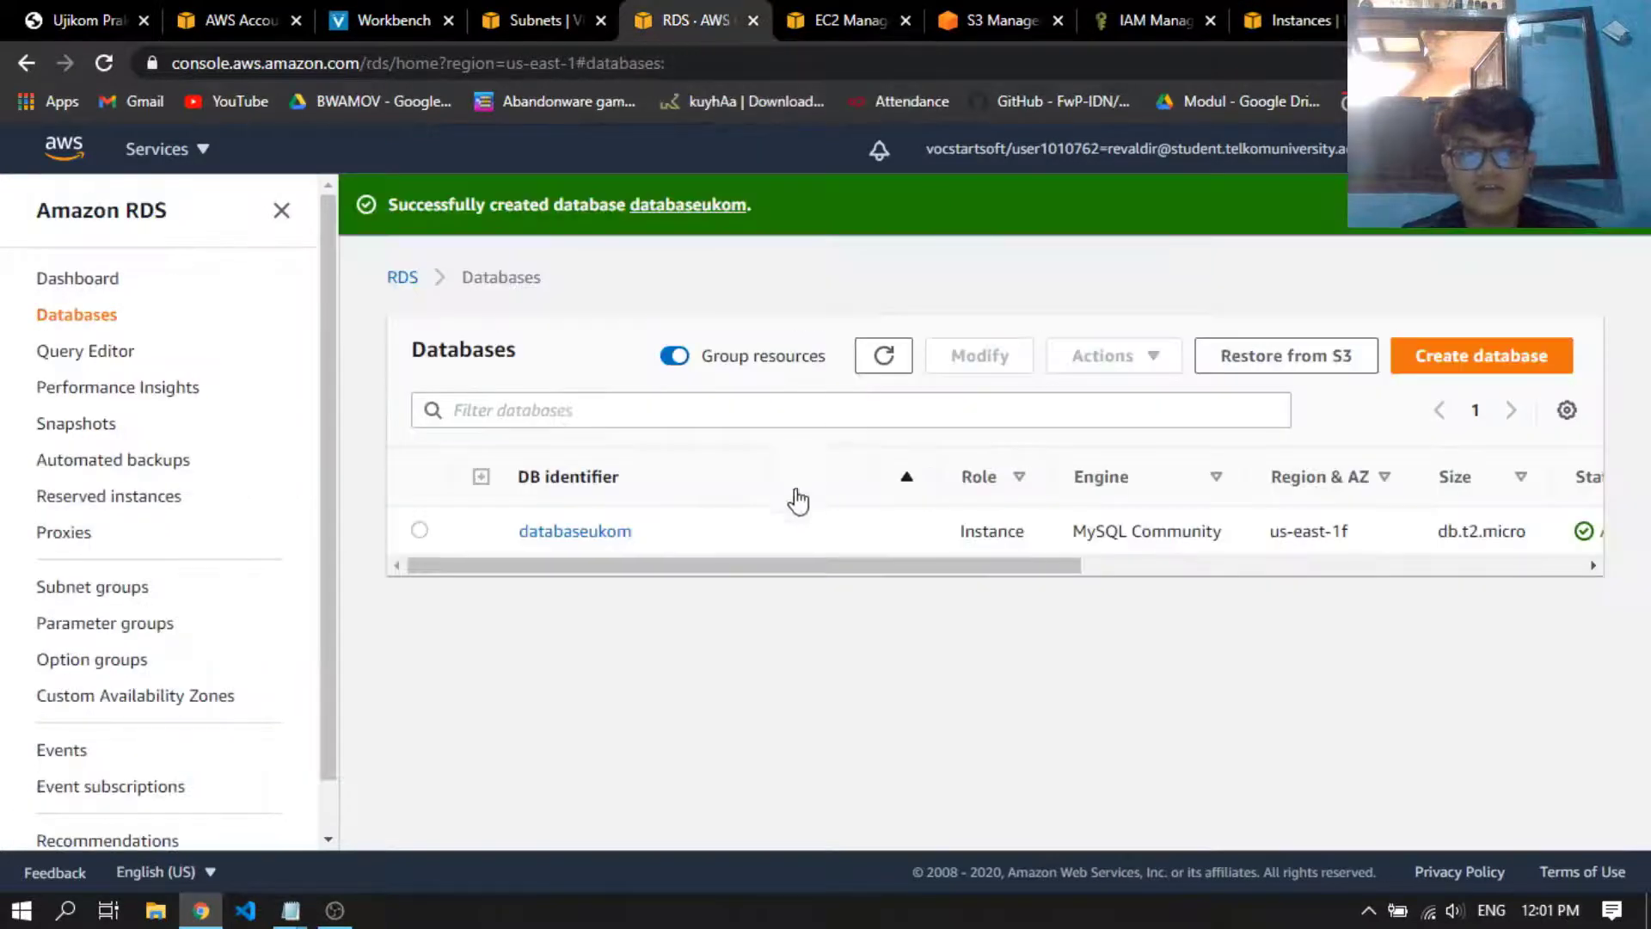
click(421, 531)
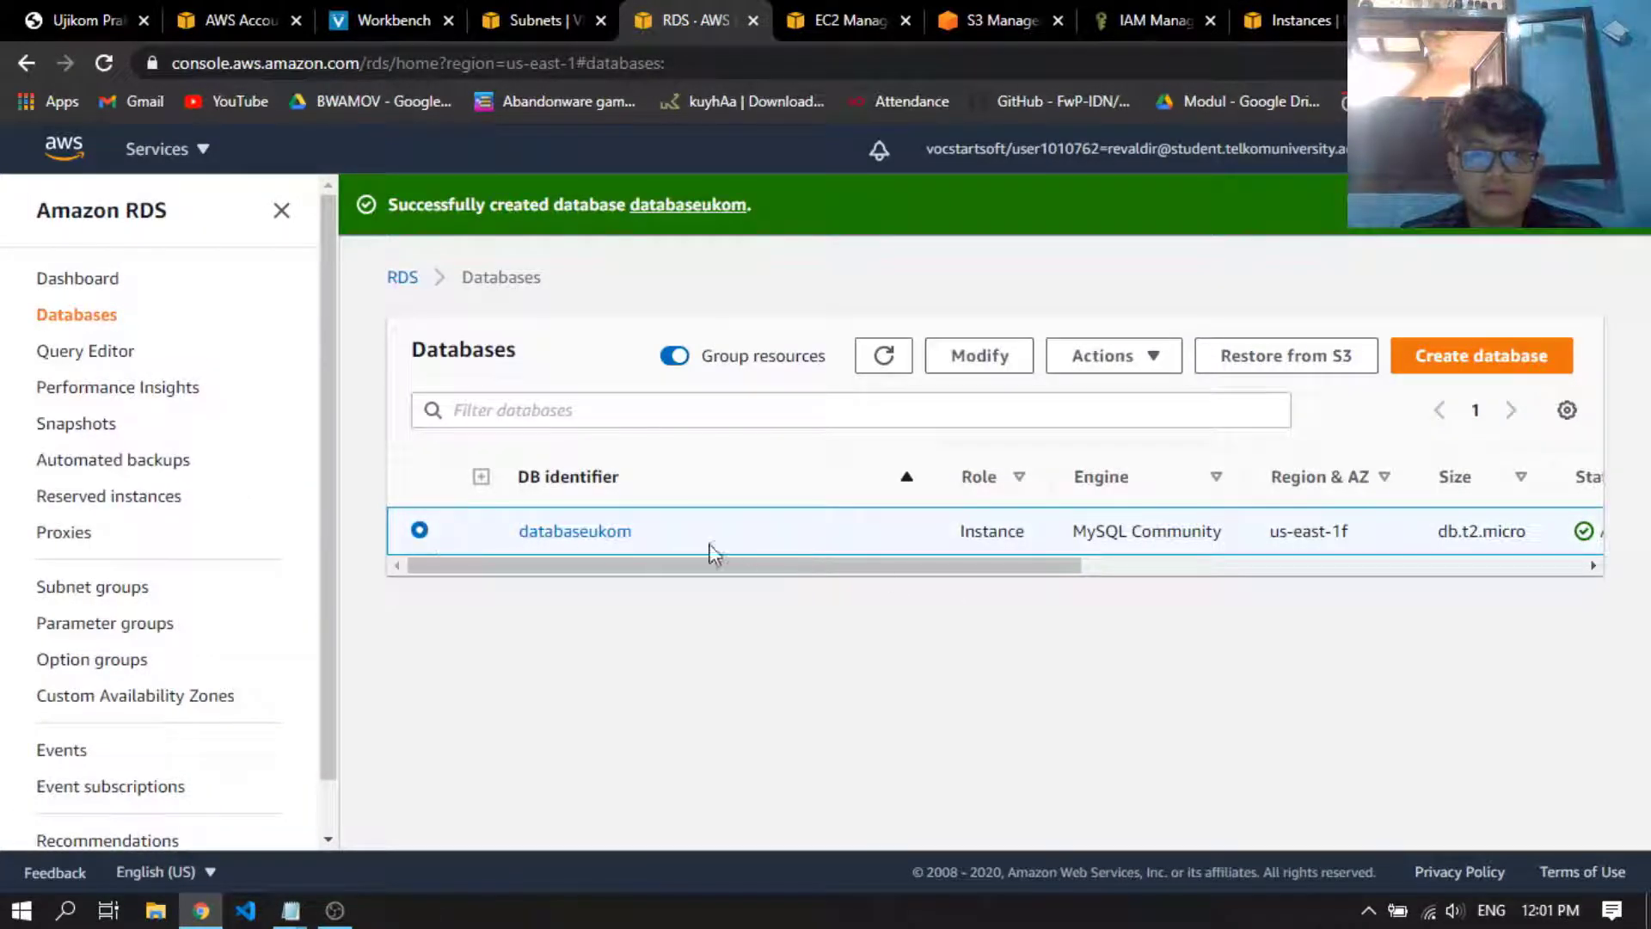
click(607, 533)
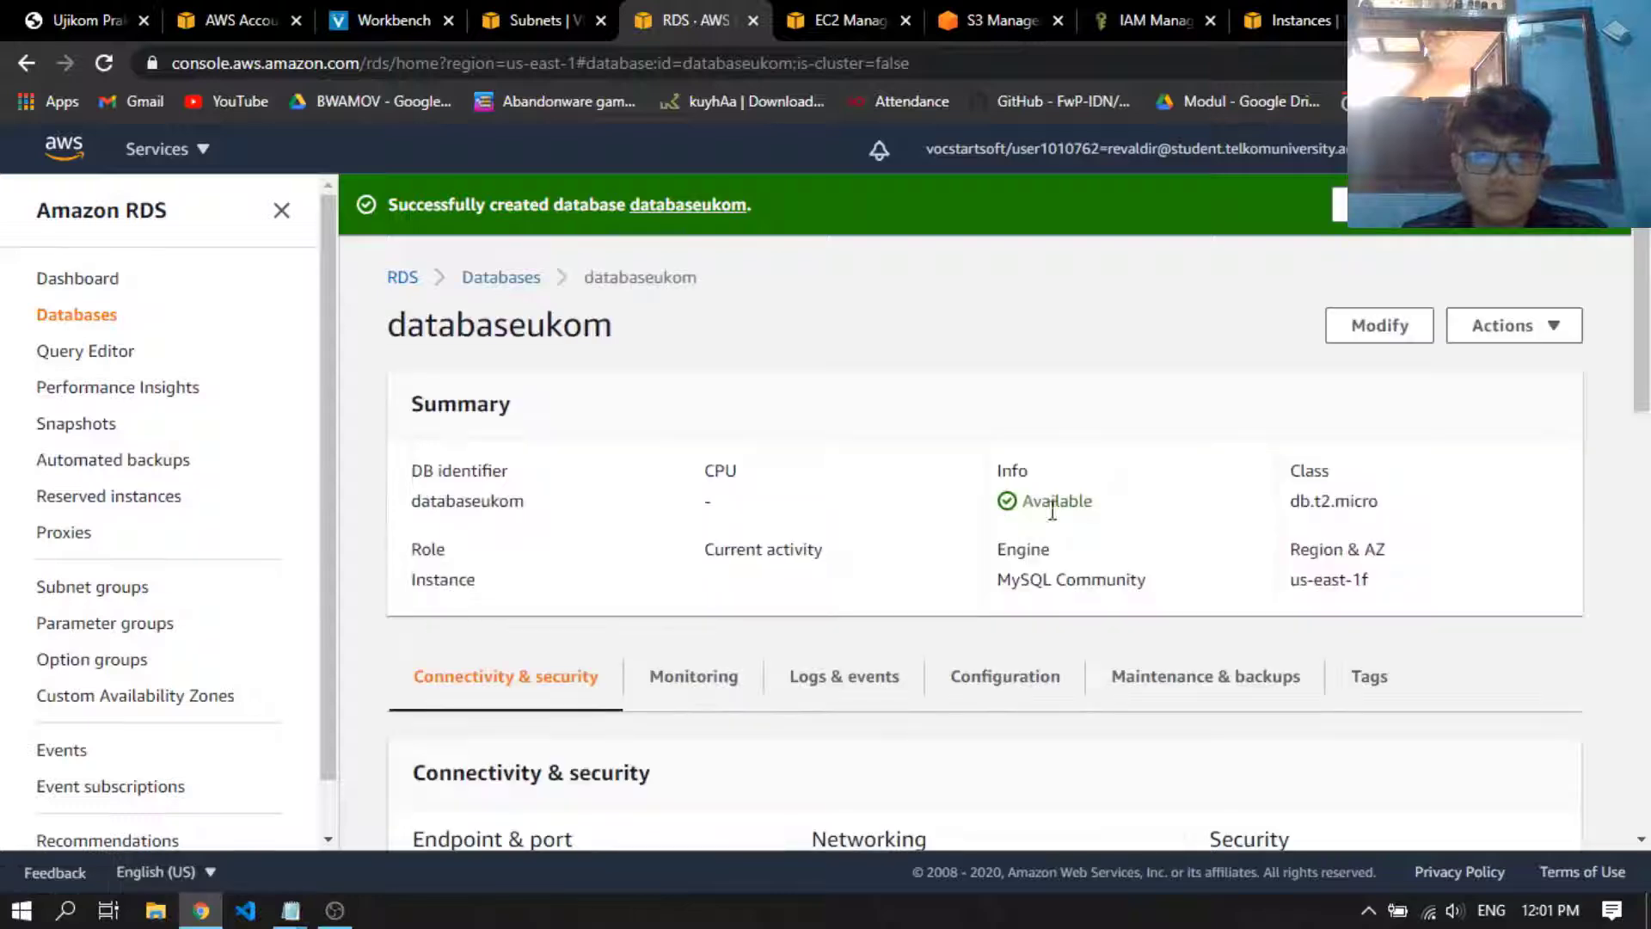
scroll(1229, 576, down, 3)
scroll(1135, 492, down, 2)
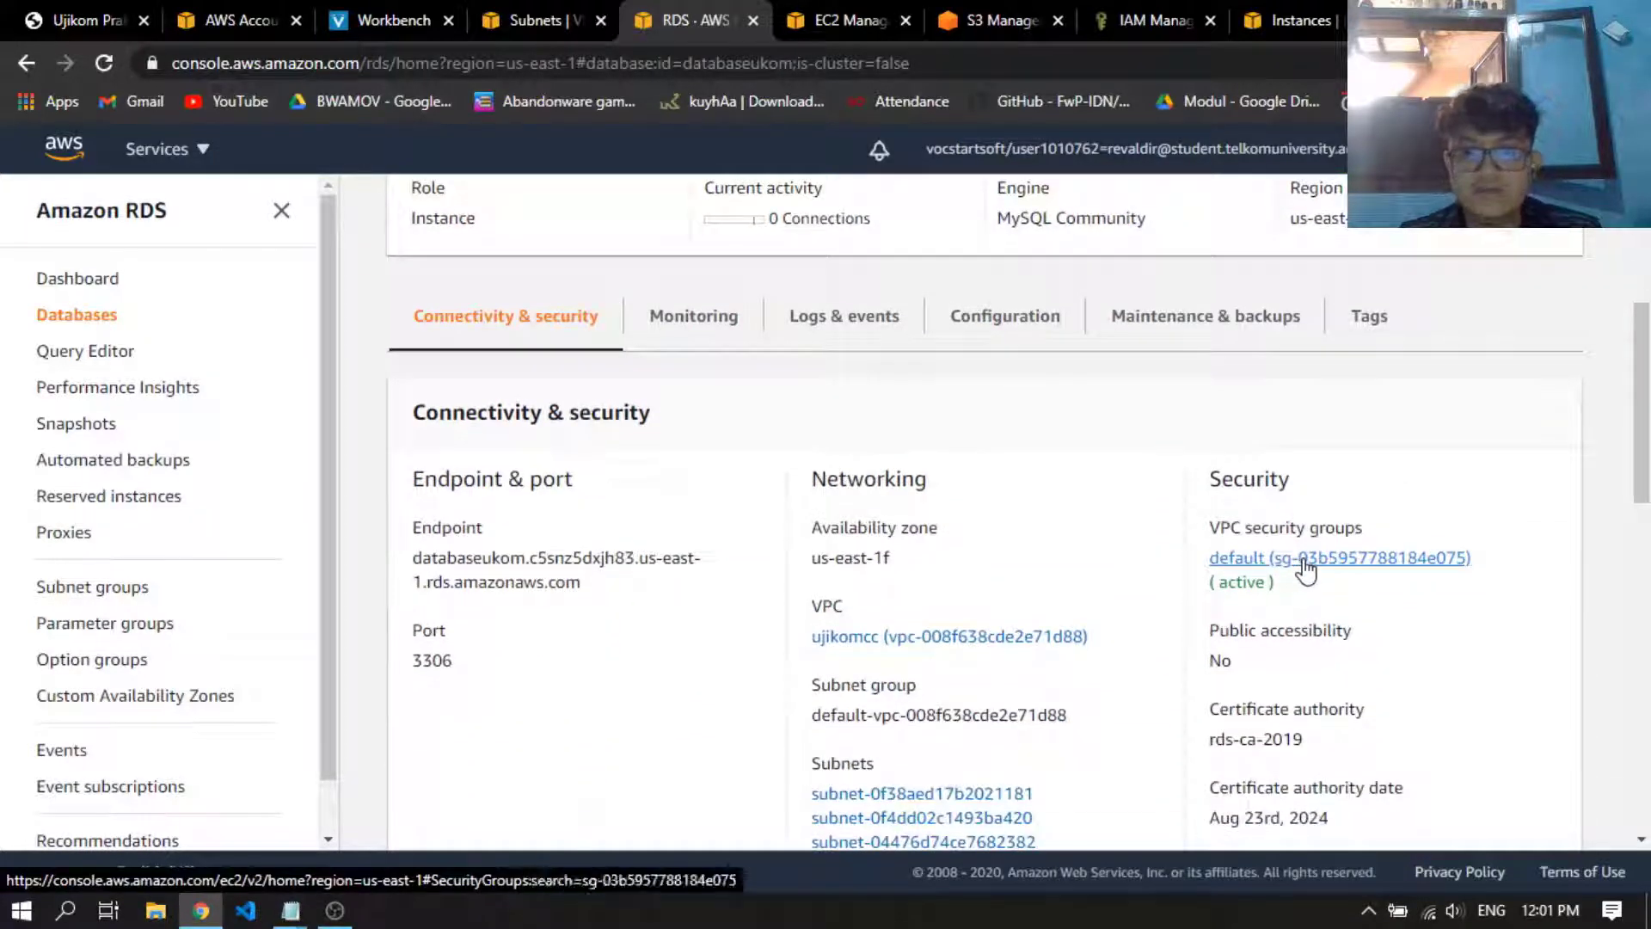
ctrl+click(1306, 570)
click(786, 18)
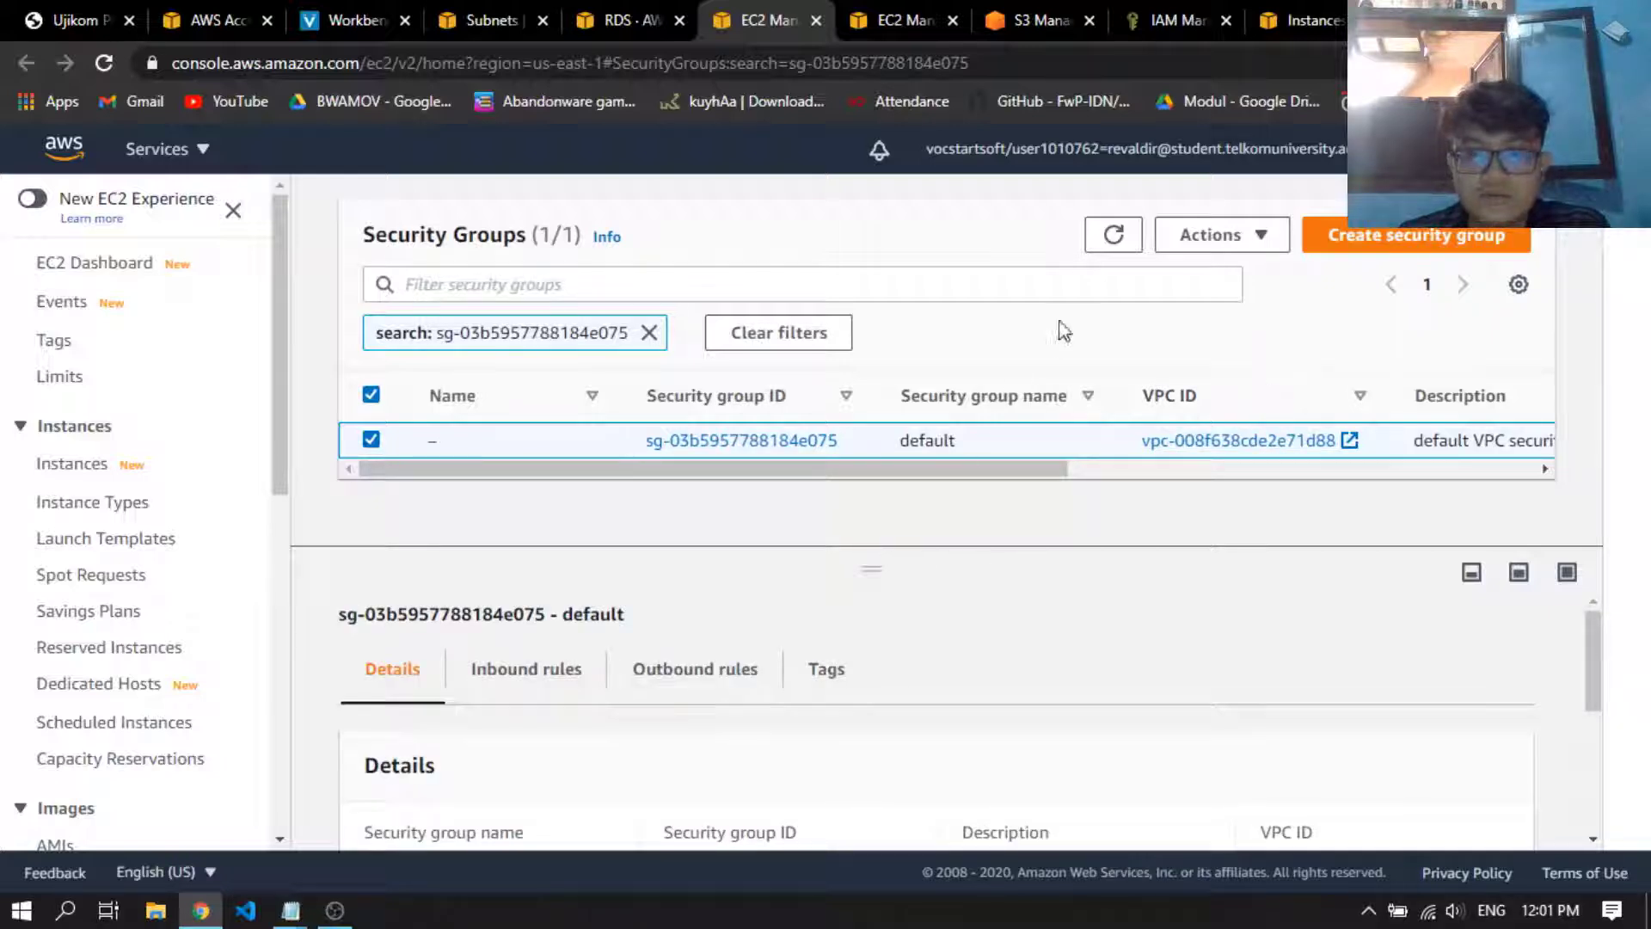
Open the default security group's inbound rules for editing and add a second rule of type All traffic
click(1176, 245)
click(1300, 310)
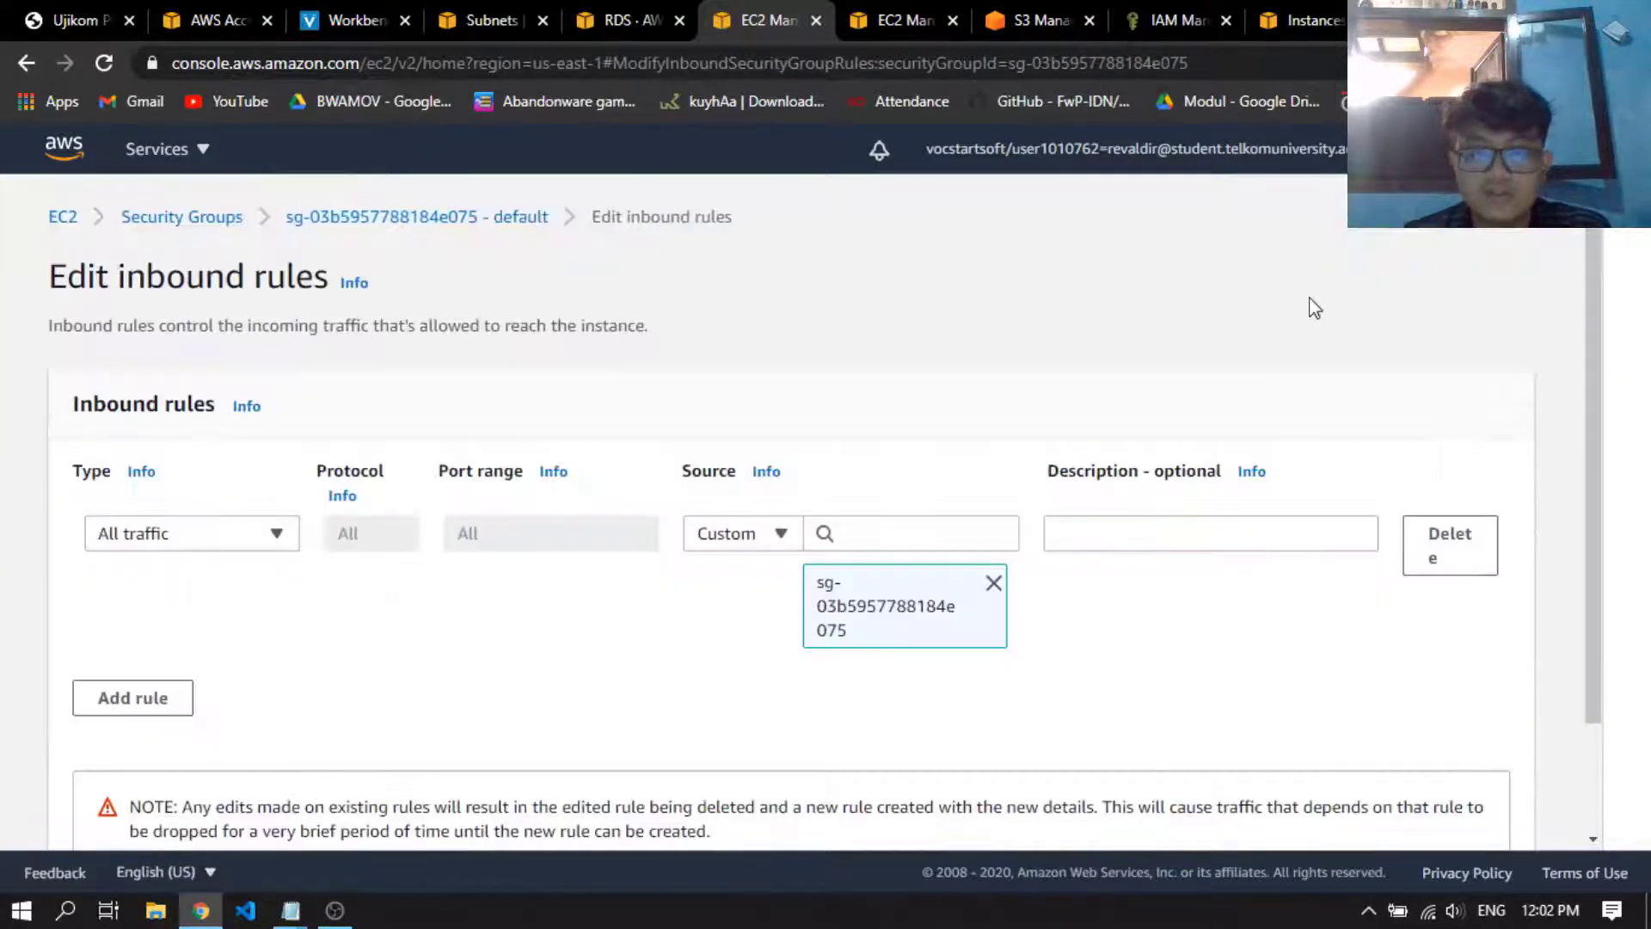
scroll(1205, 442, down, 2)
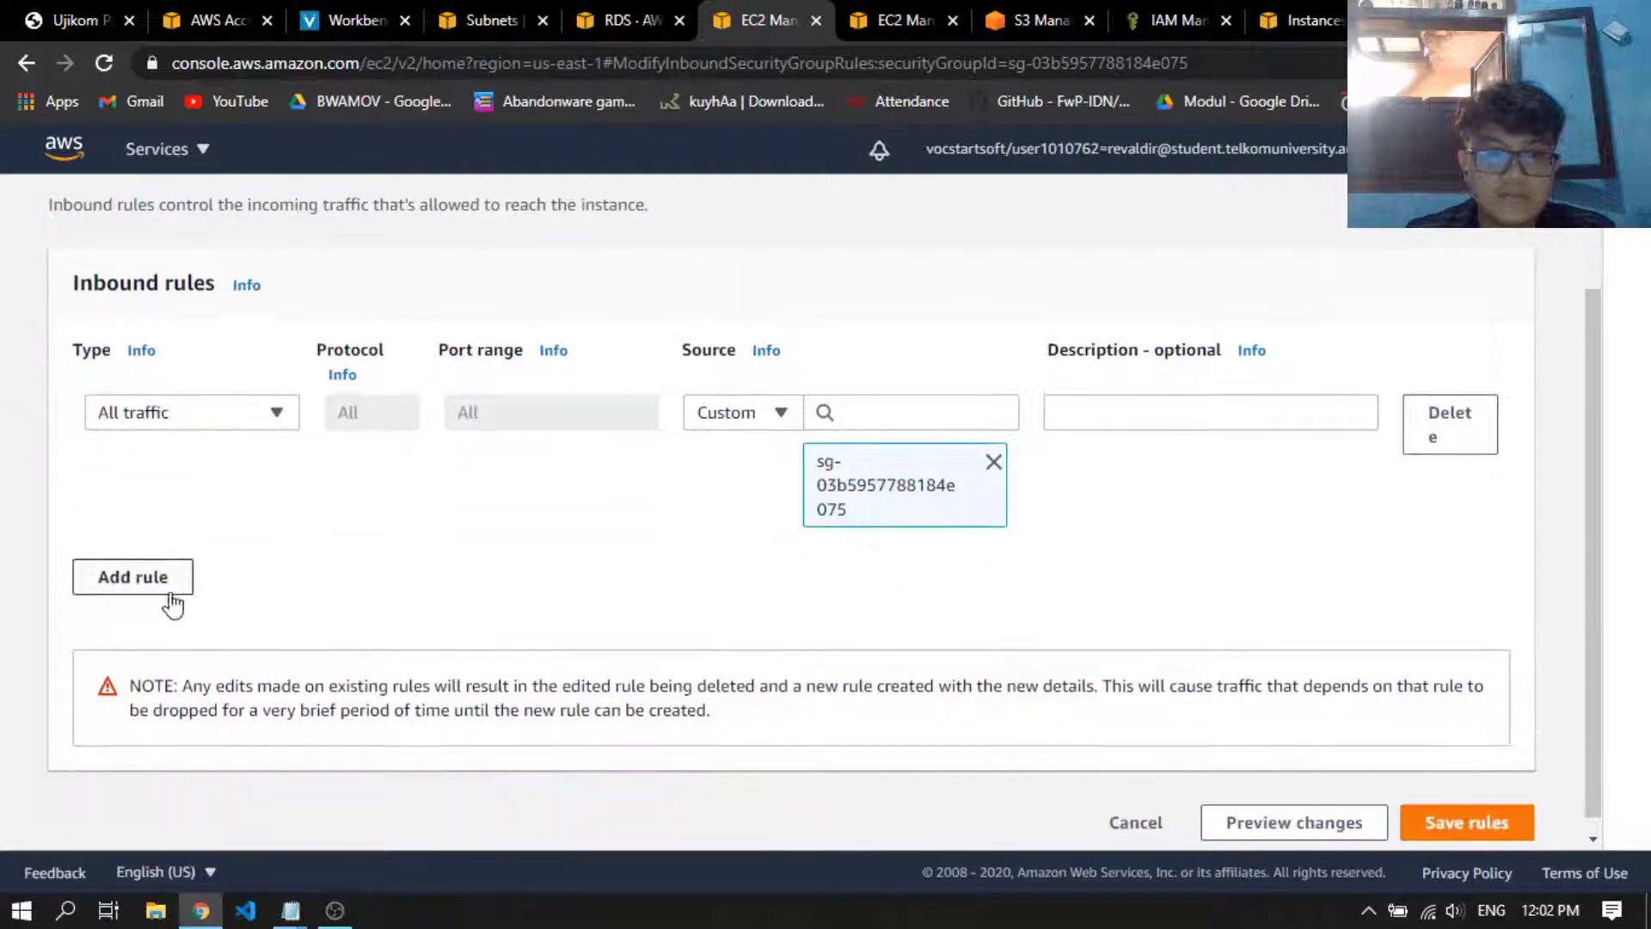
click(166, 601)
click(231, 507)
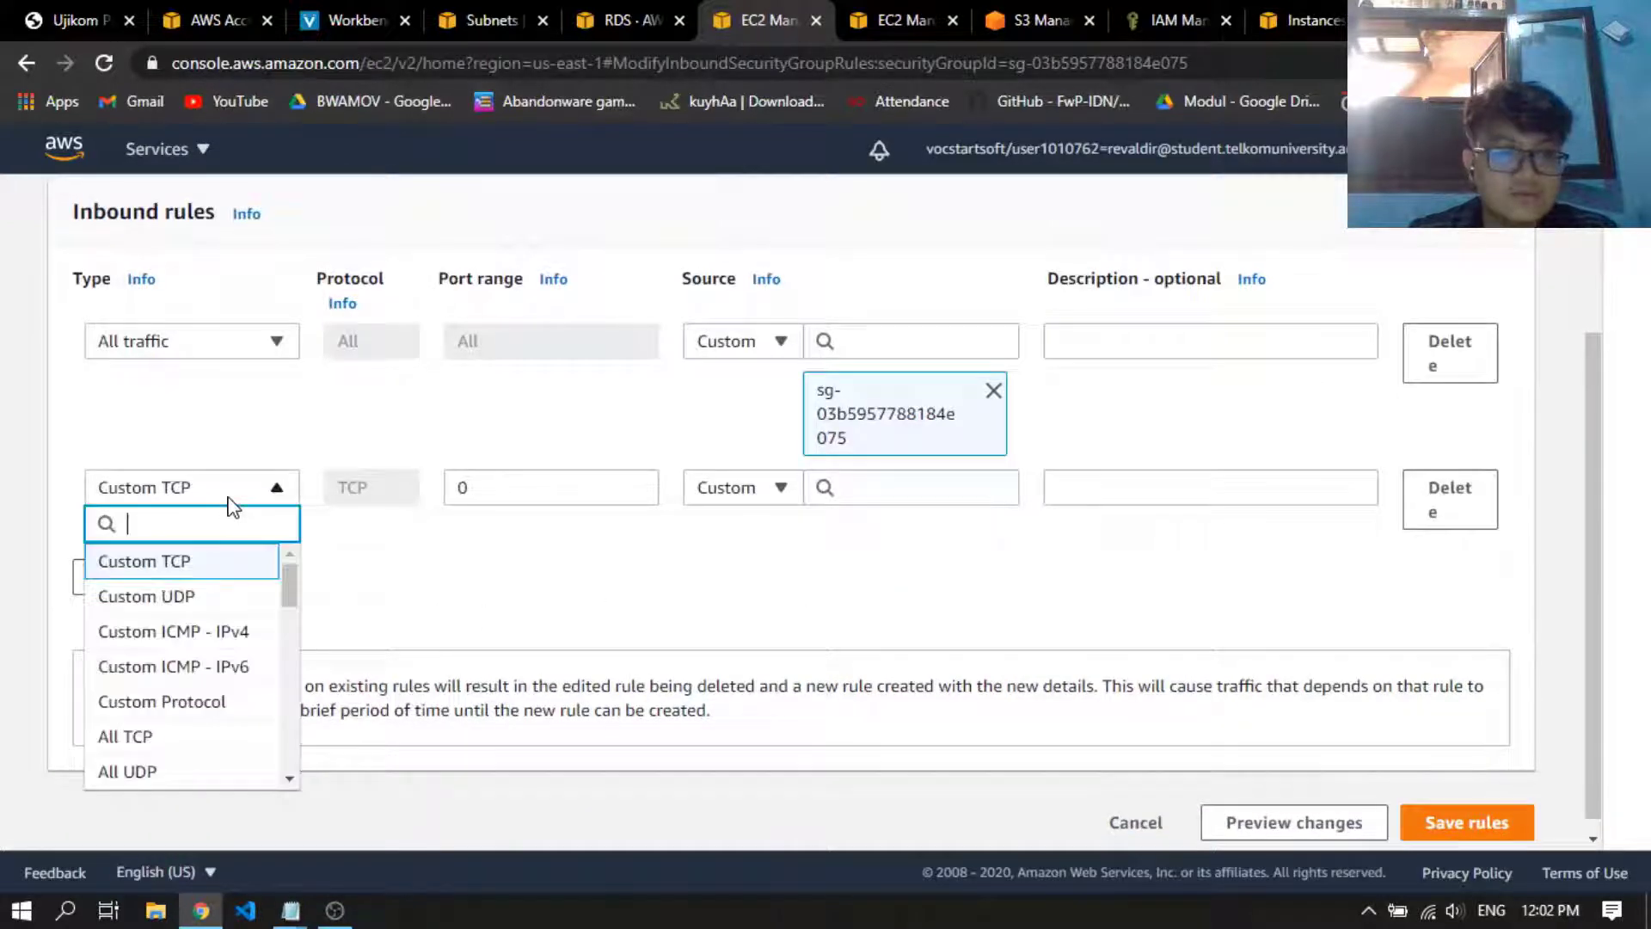
scroll(206, 726, down, 3)
click(203, 645)
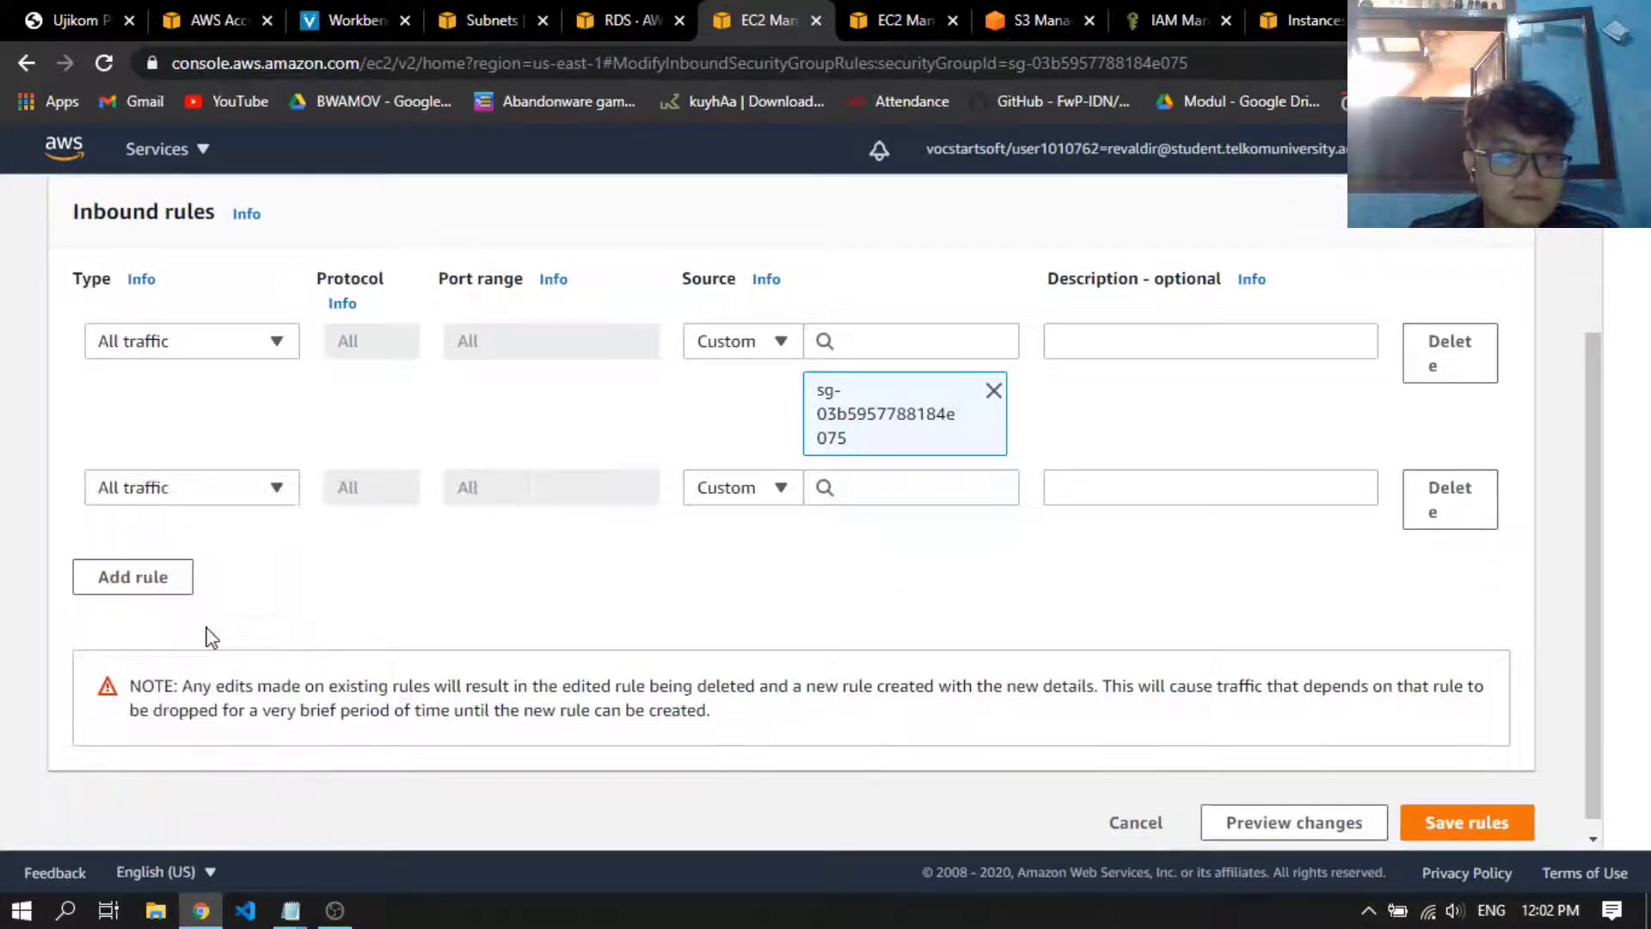
Set the new rule's source to the SecGroupUK security group and save the inbound rules
click(941, 497)
scroll(936, 612, down, 3)
scroll(936, 612, down, 3)
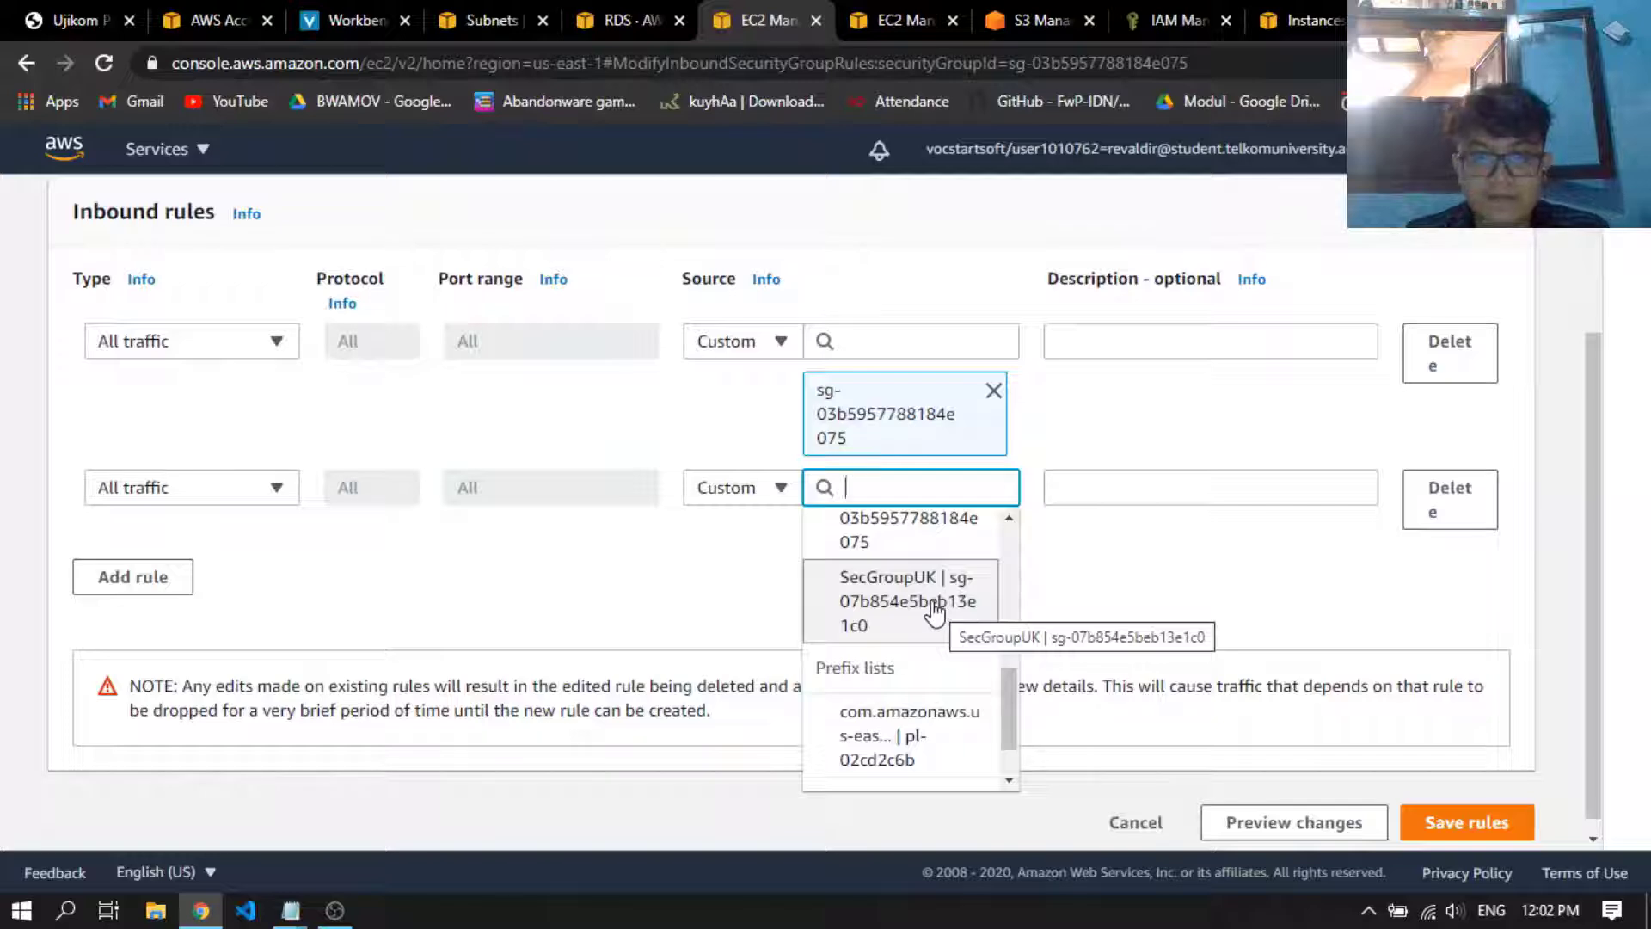
click(935, 612)
scroll(1371, 787, down, 1)
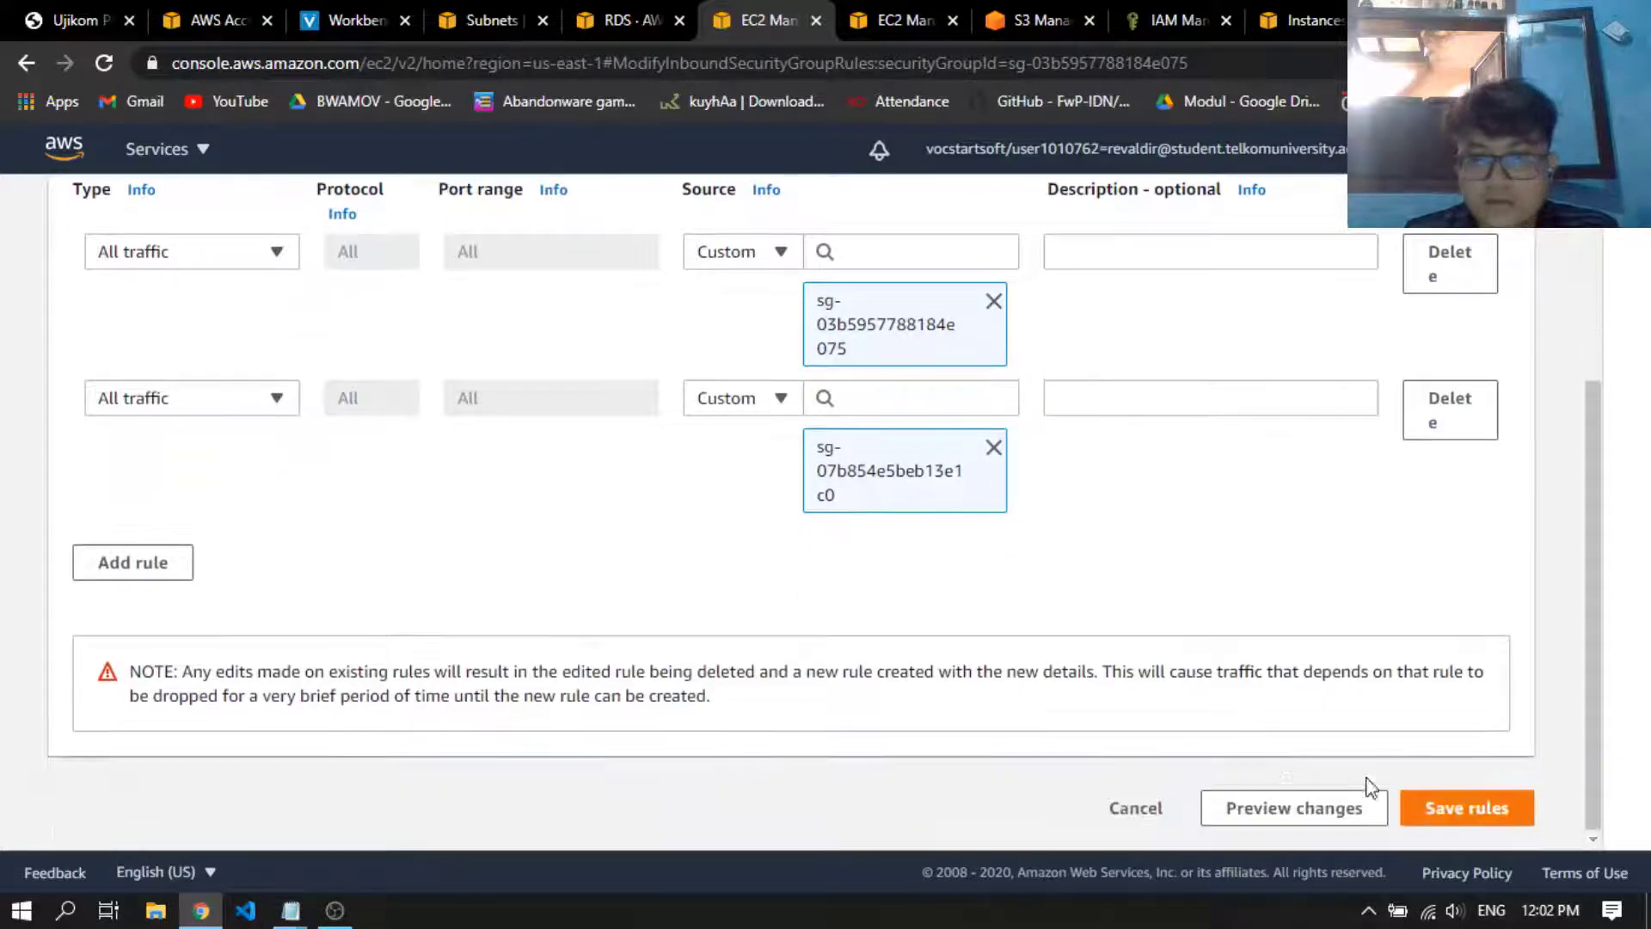
click(1456, 819)
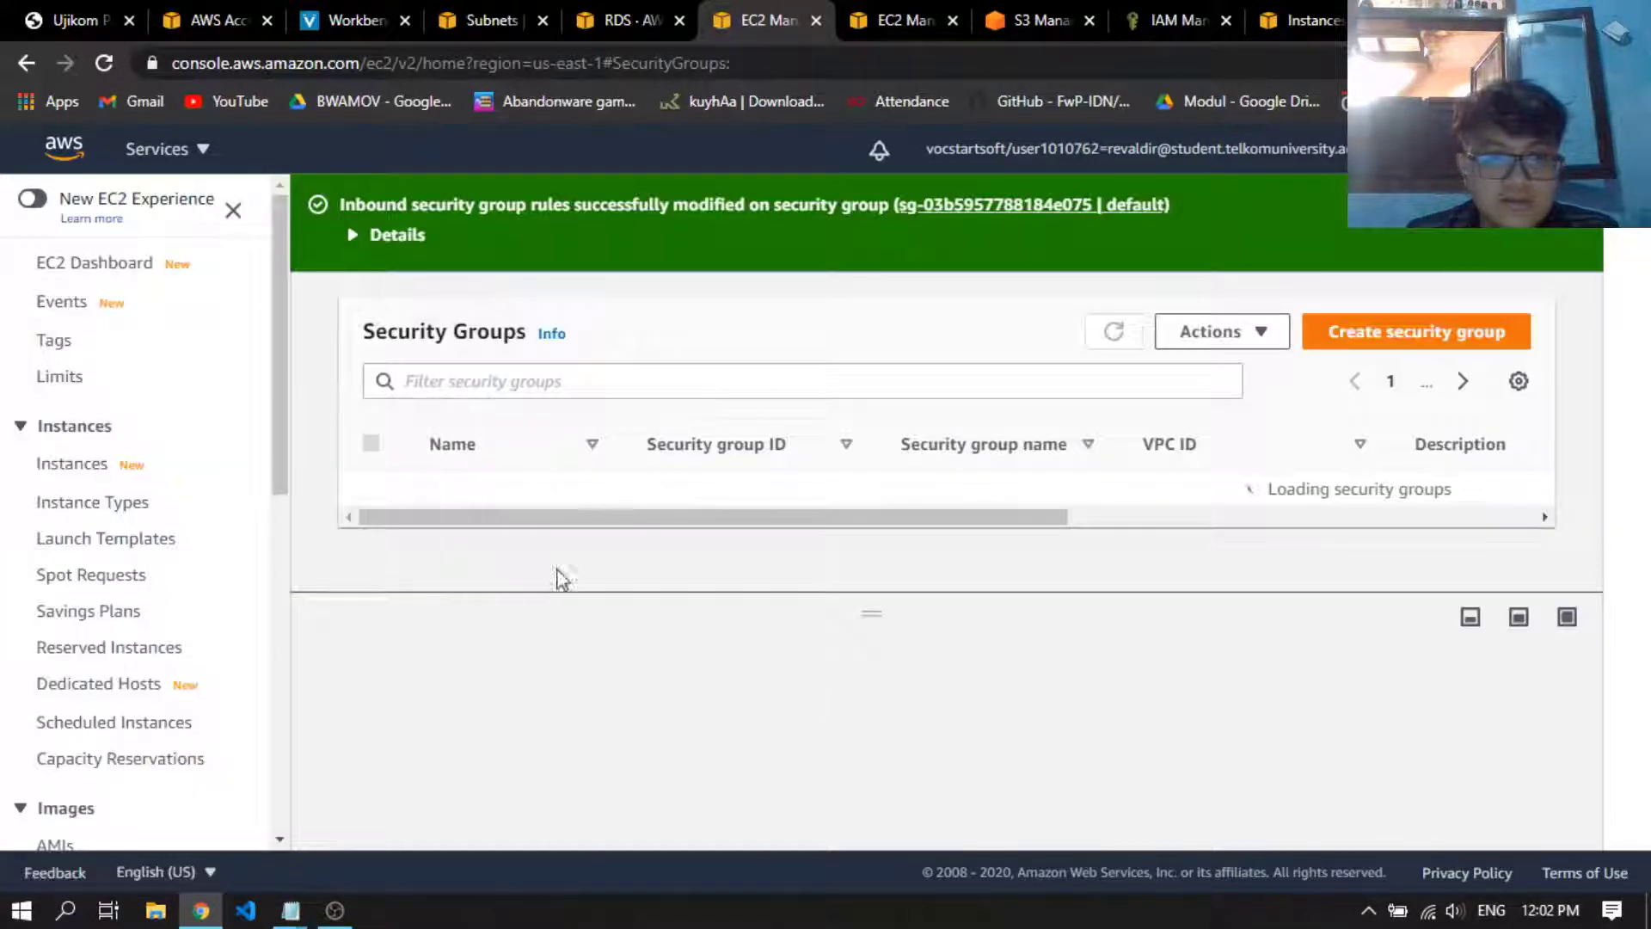
Look over the security groups list, then close it and reload the databaseukom details page
scroll(1063, 519, down, 1)
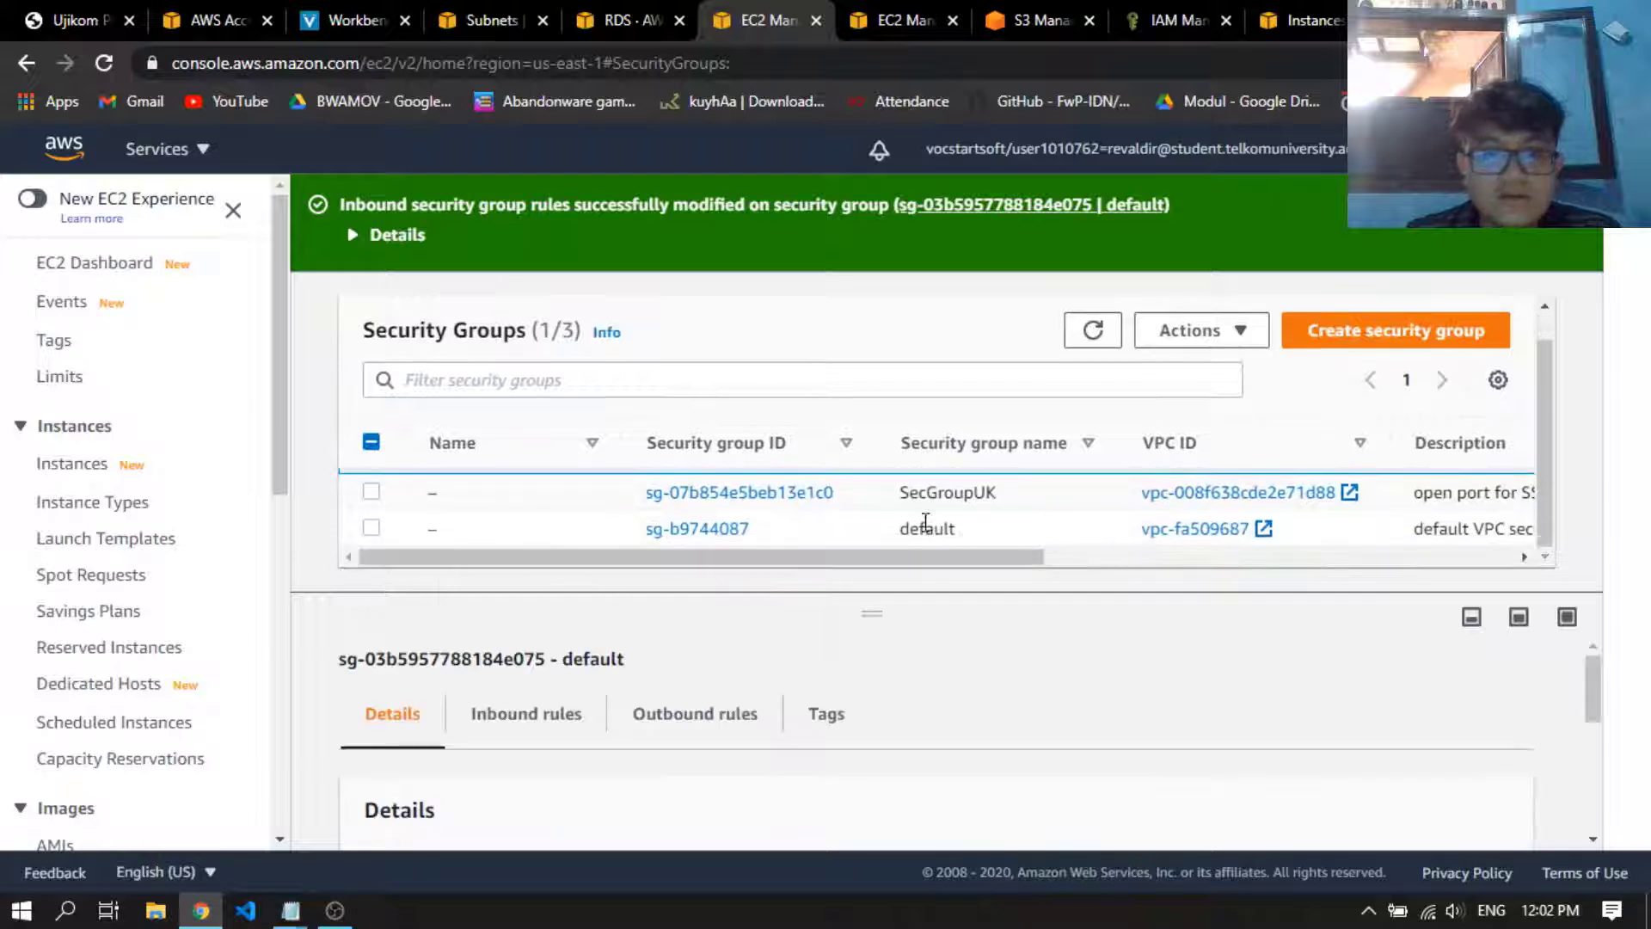
scroll(926, 522, up, 1)
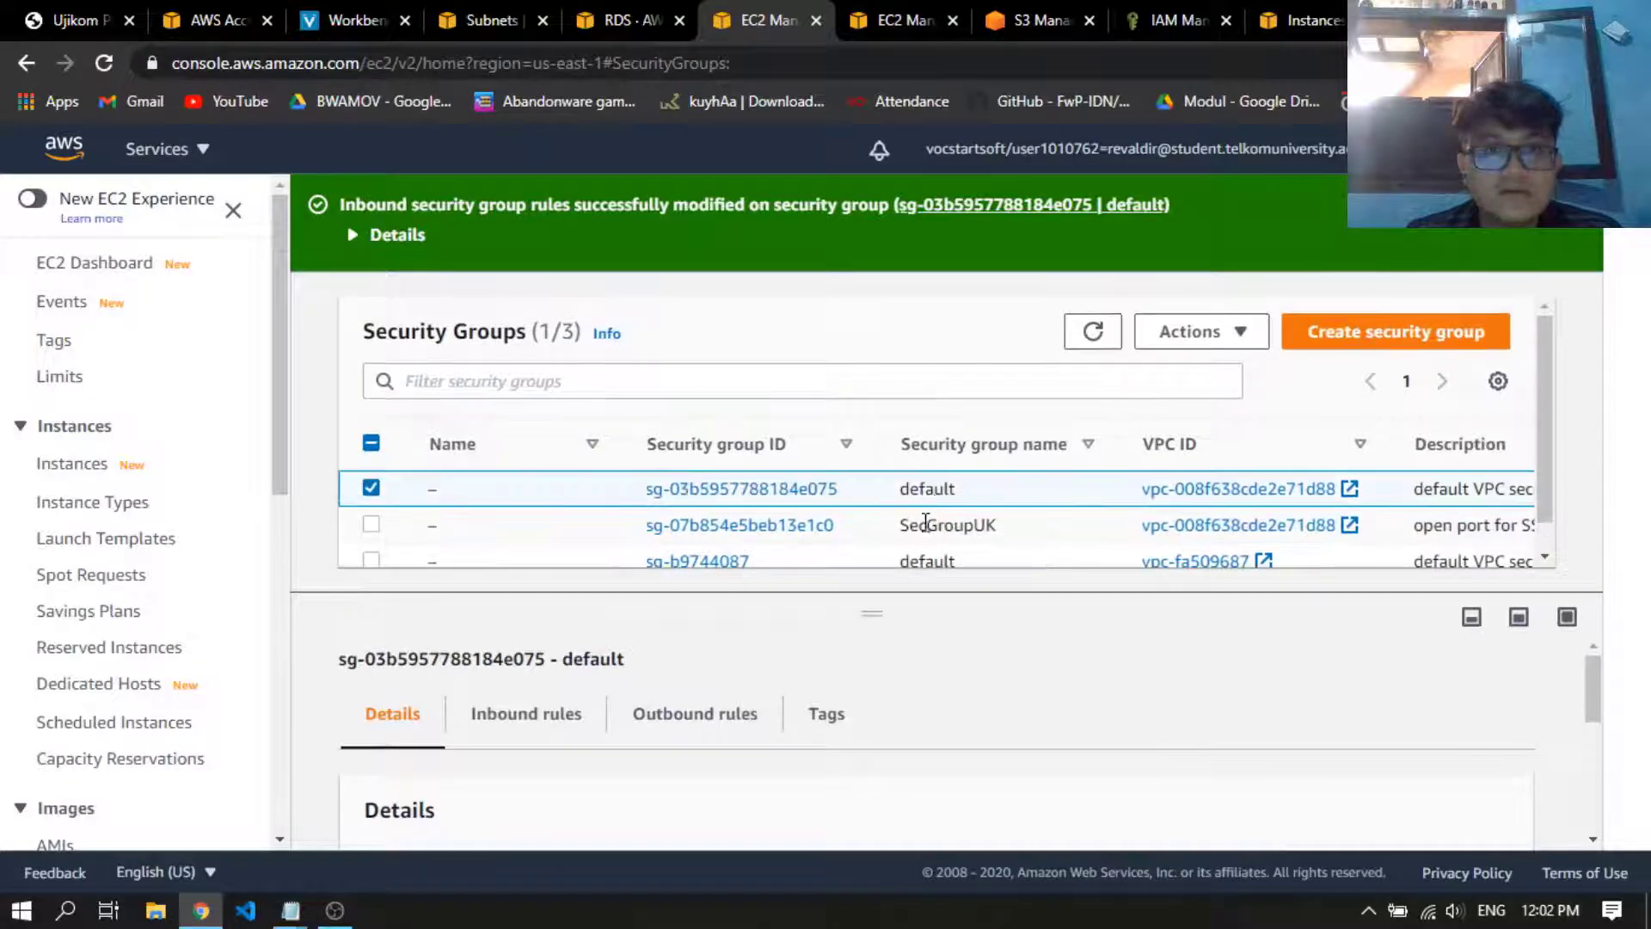
click(816, 20)
click(109, 68)
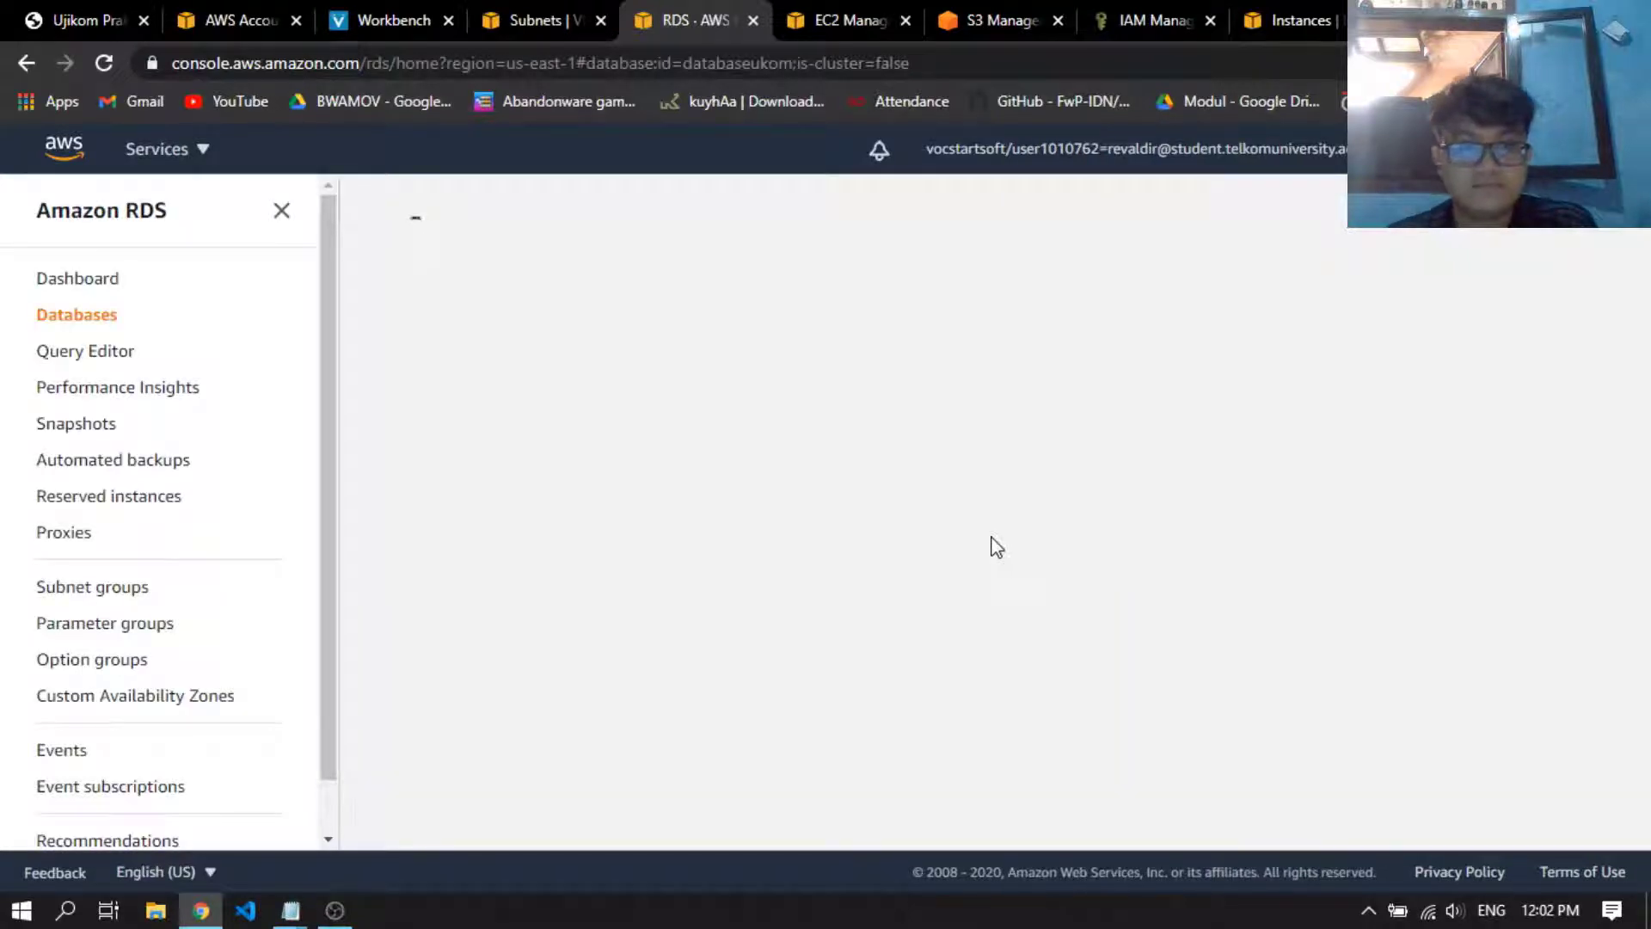
Examine the databaseukom database's security group rules, checking the inbound and outbound entries of the default group
scroll(1031, 507, down, 4)
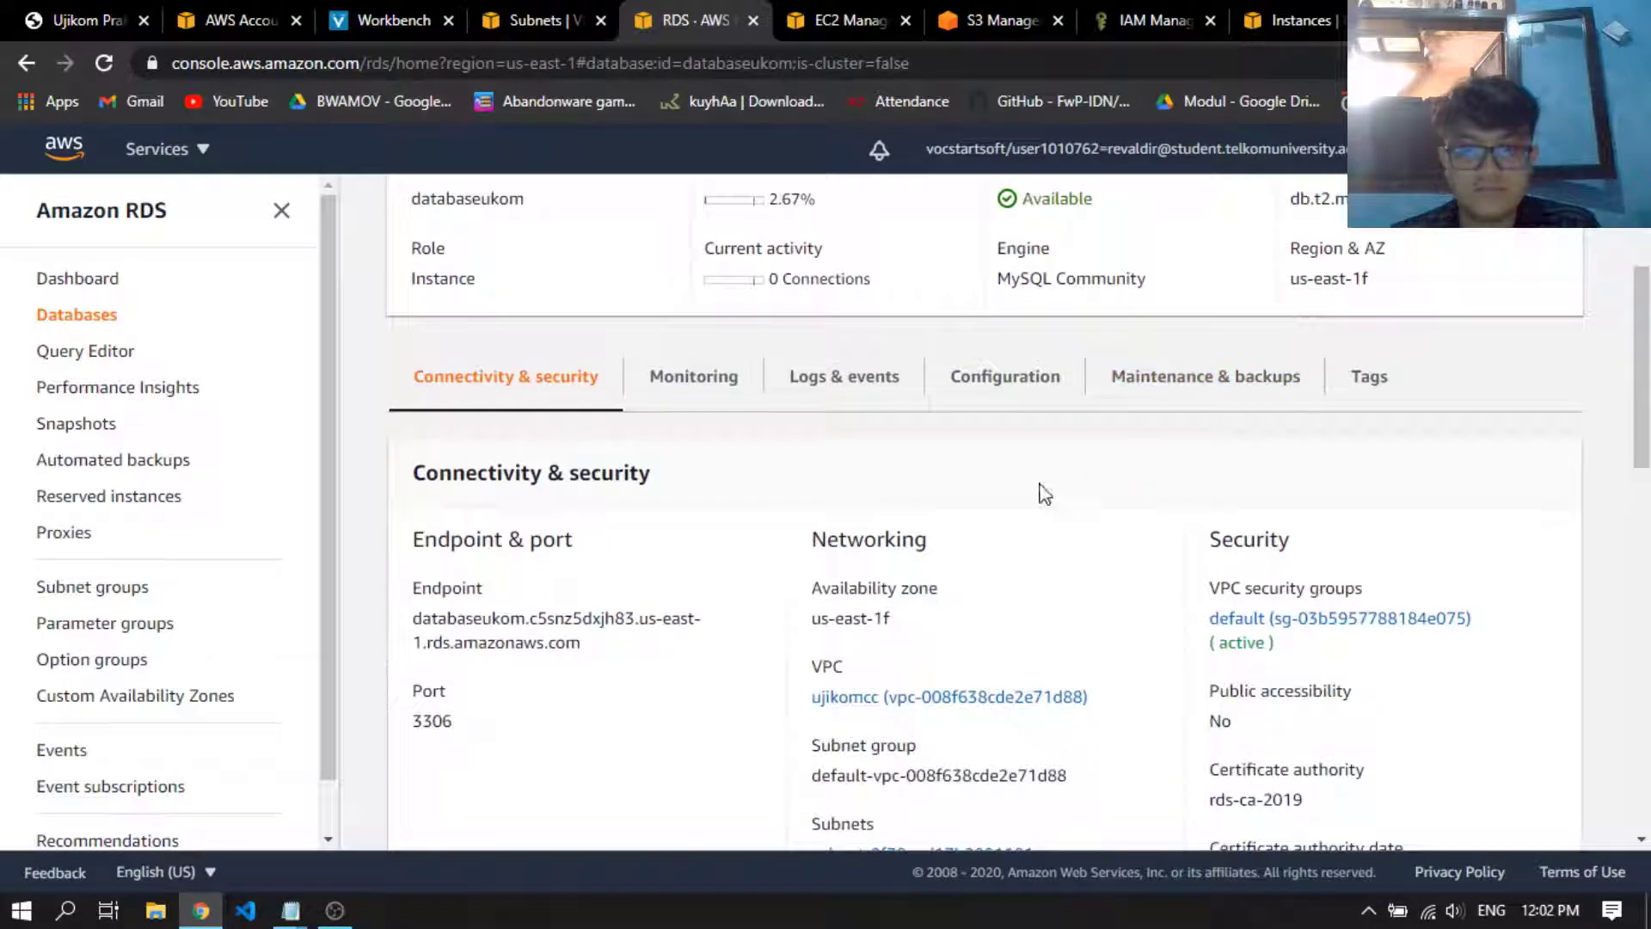
scroll(1044, 493, down, 4)
scroll(1410, 490, down, 4)
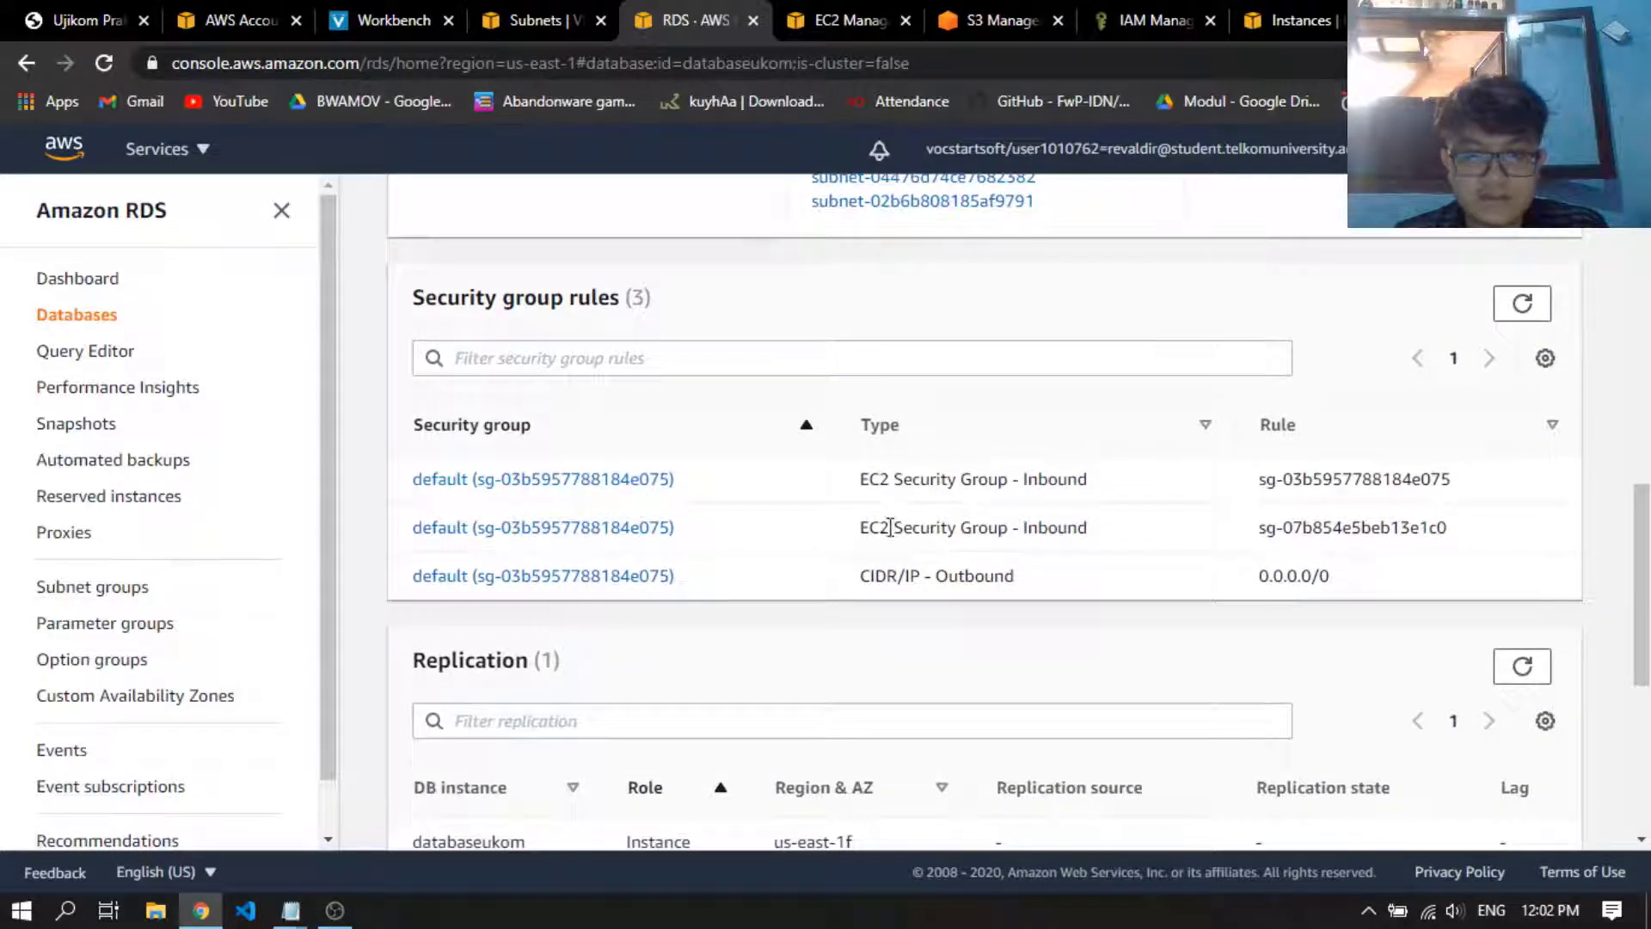
scroll(505, 549, down, 1)
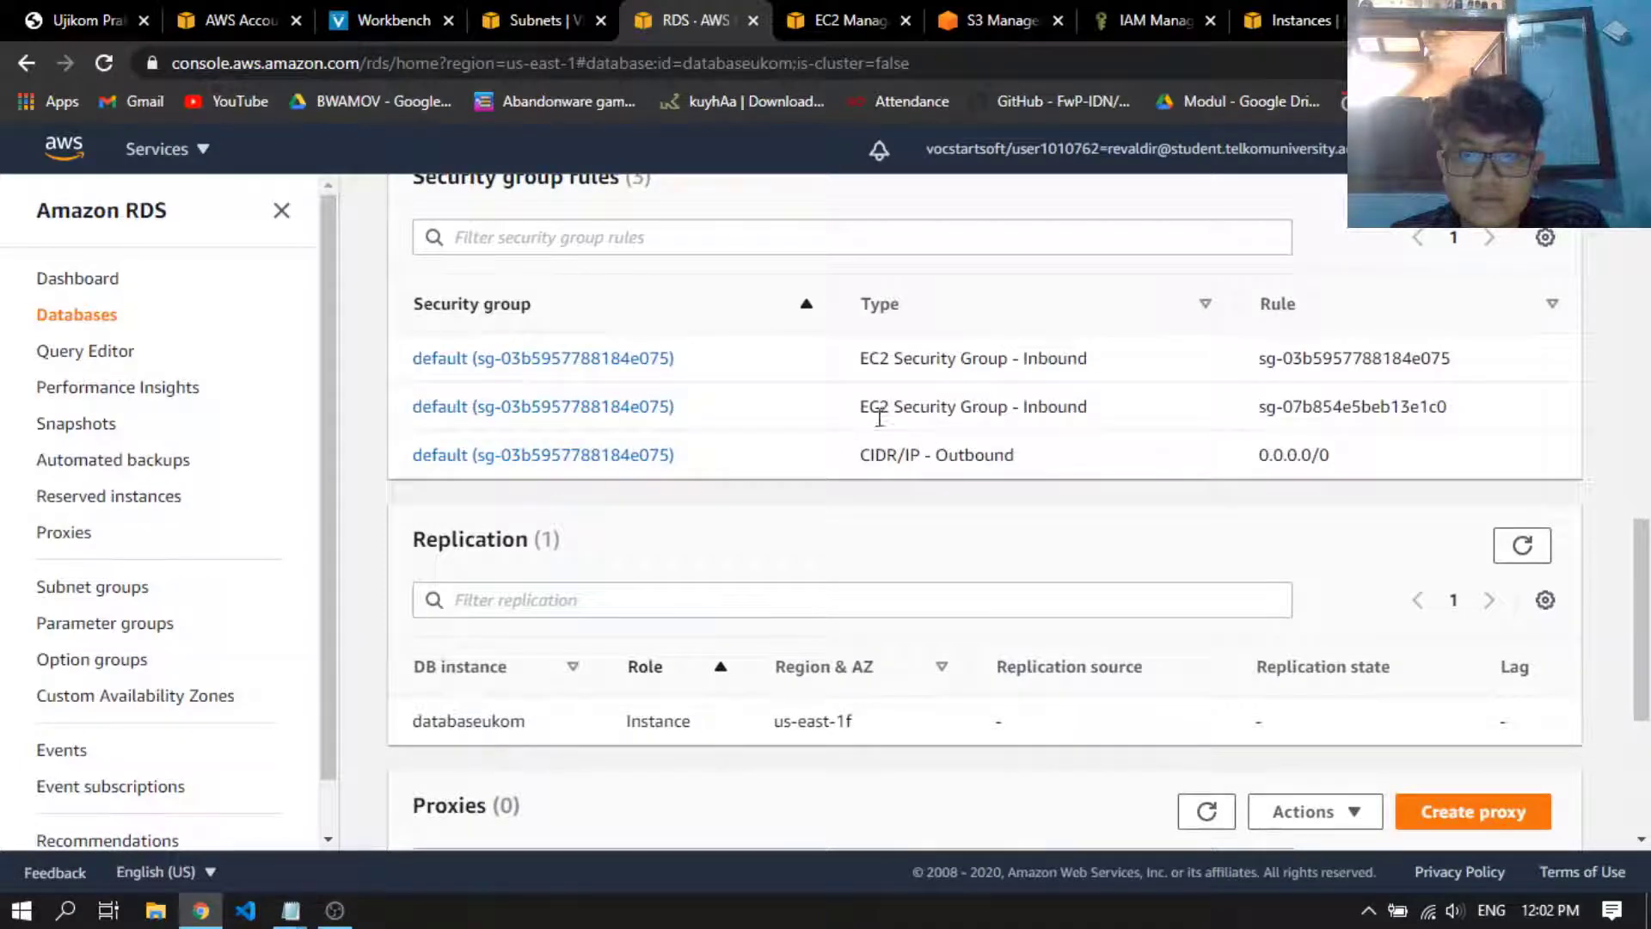
scroll(1002, 447, down, 1)
scroll(840, 516, up, 3)
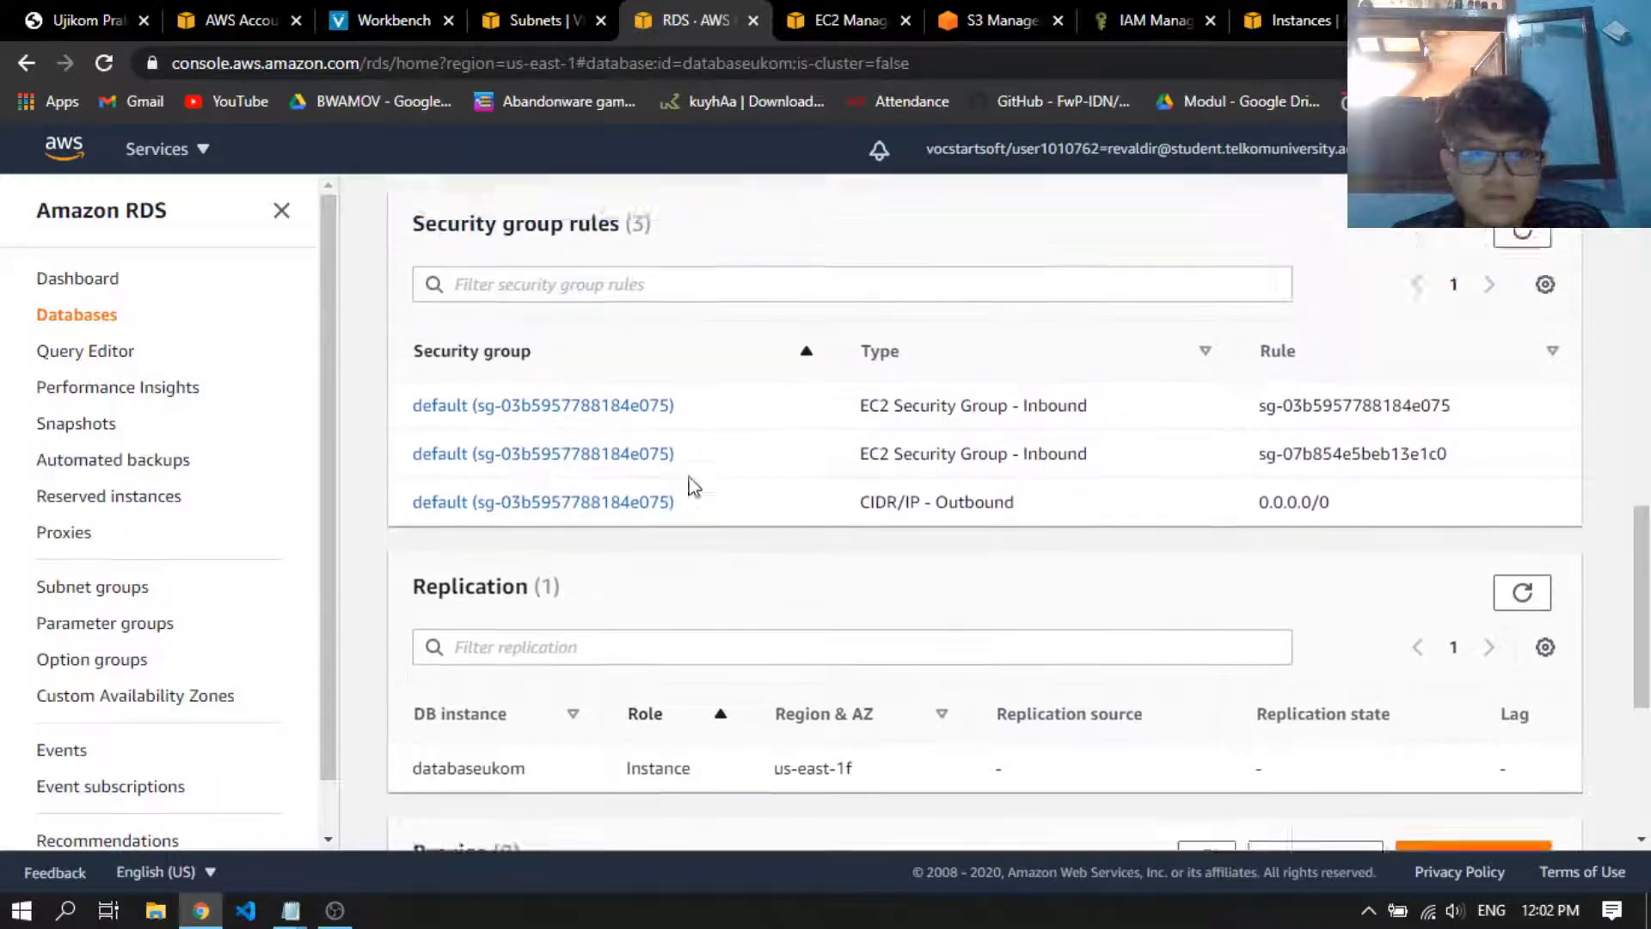
scroll(995, 634, down, 5)
scroll(995, 610, up, 11)
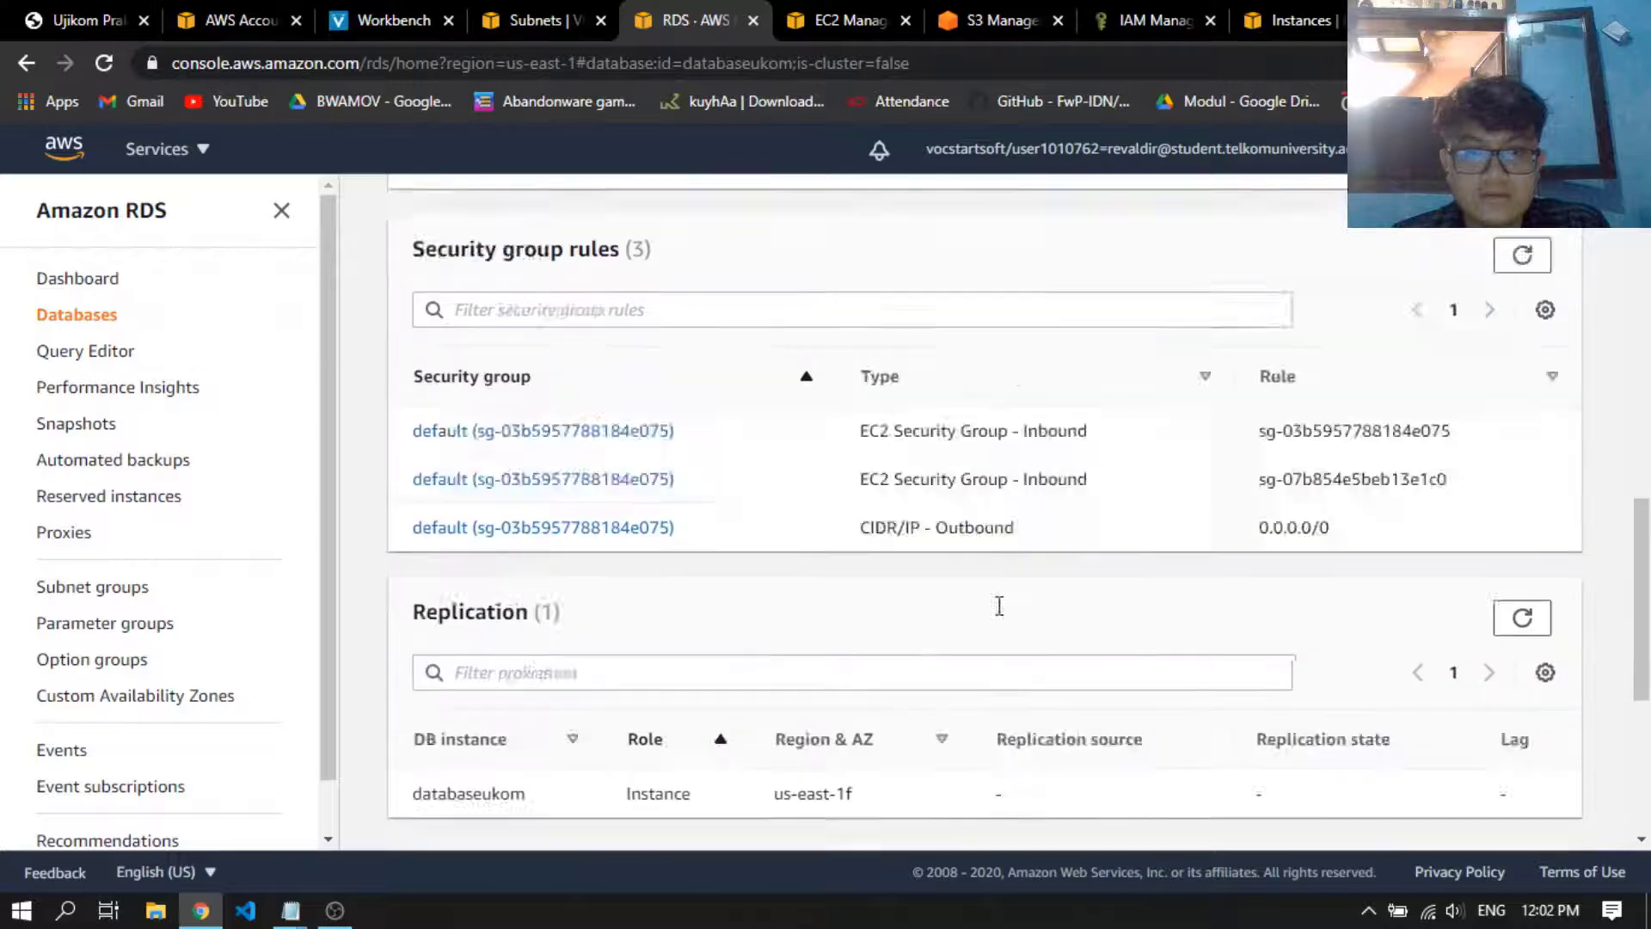
scroll(999, 605, up, 2)
Return to the EC2 instances page, switch to PuTTYgen, and load the ujikomcc.pem key from Downloads with all file types shown
click(1305, 15)
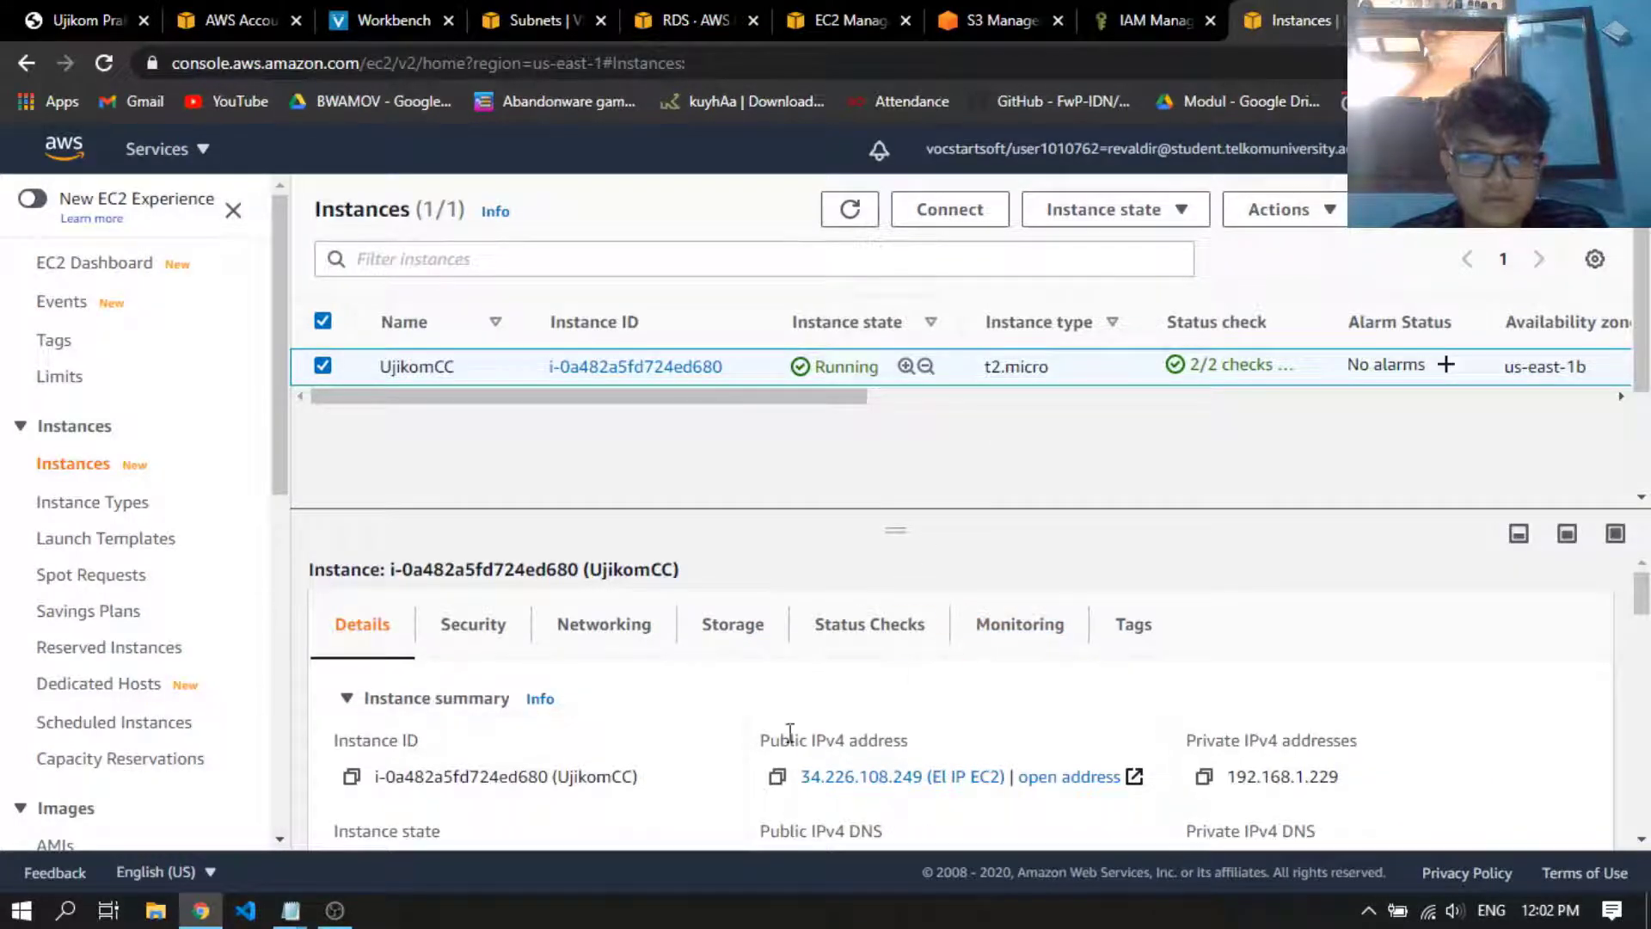
key(super)
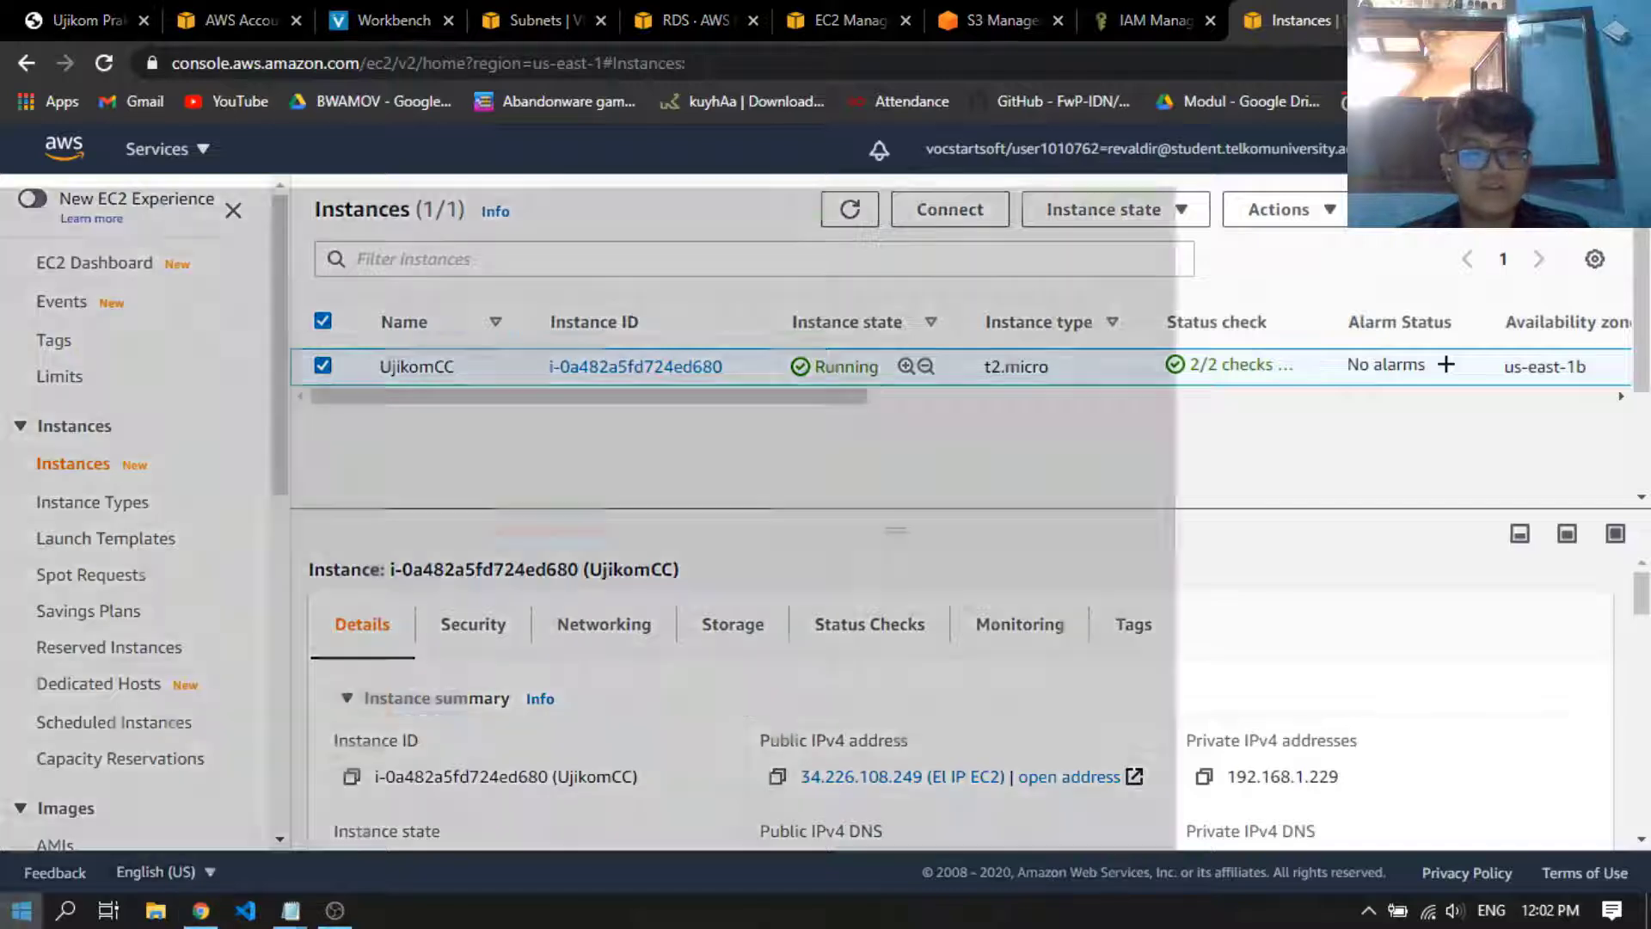
text(putty)
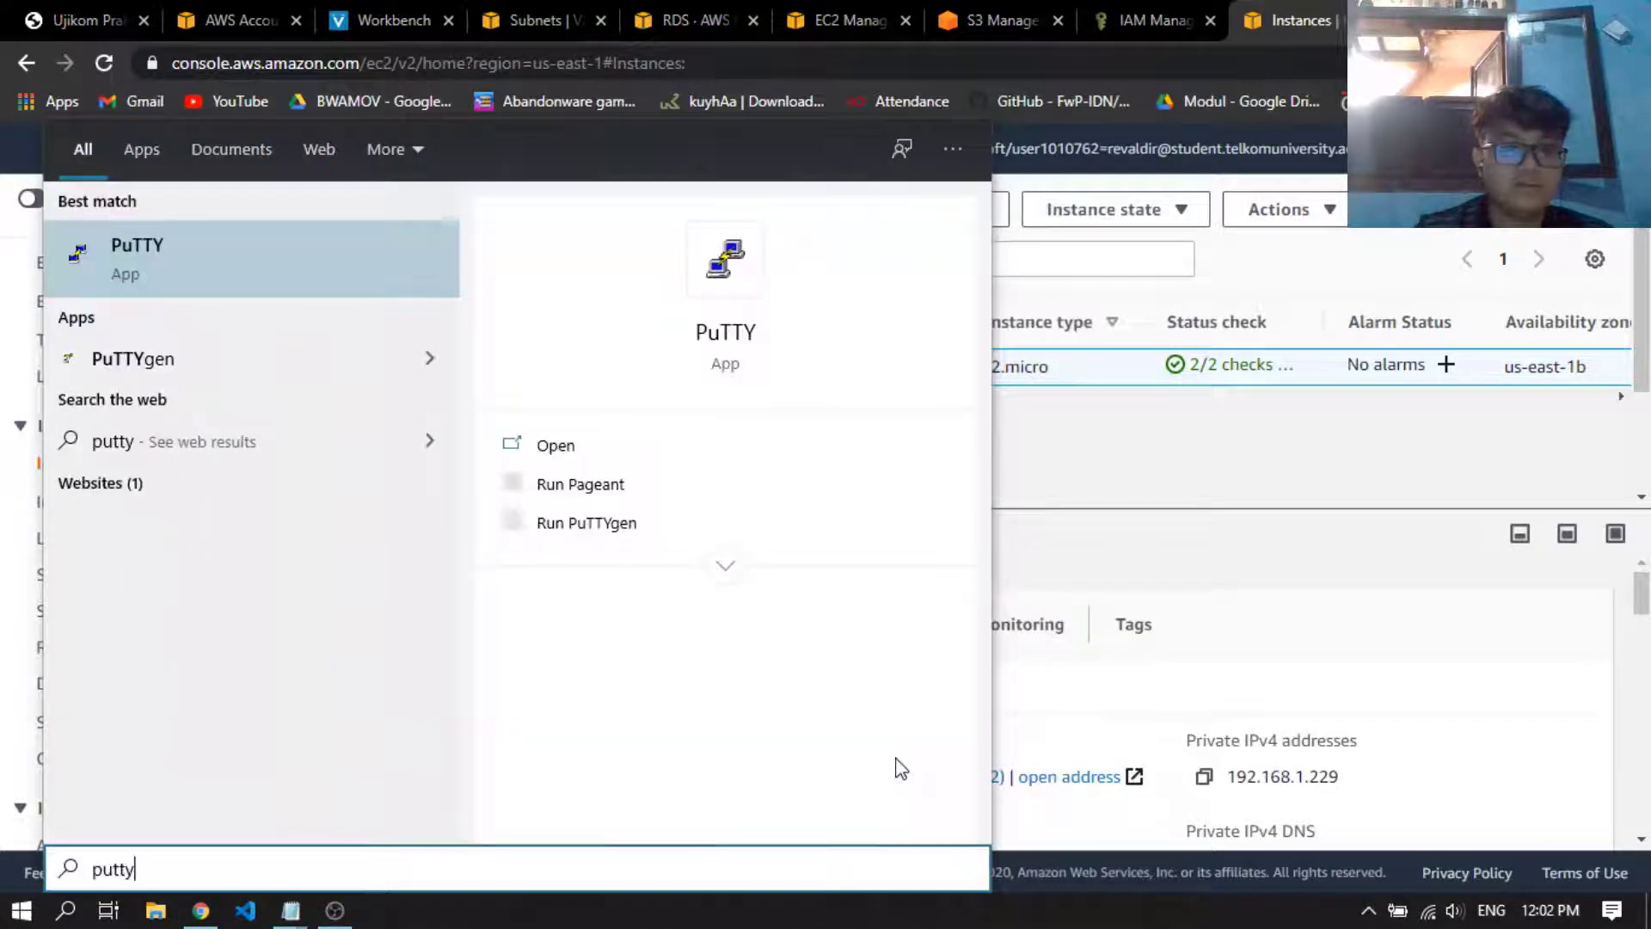
click(276, 352)
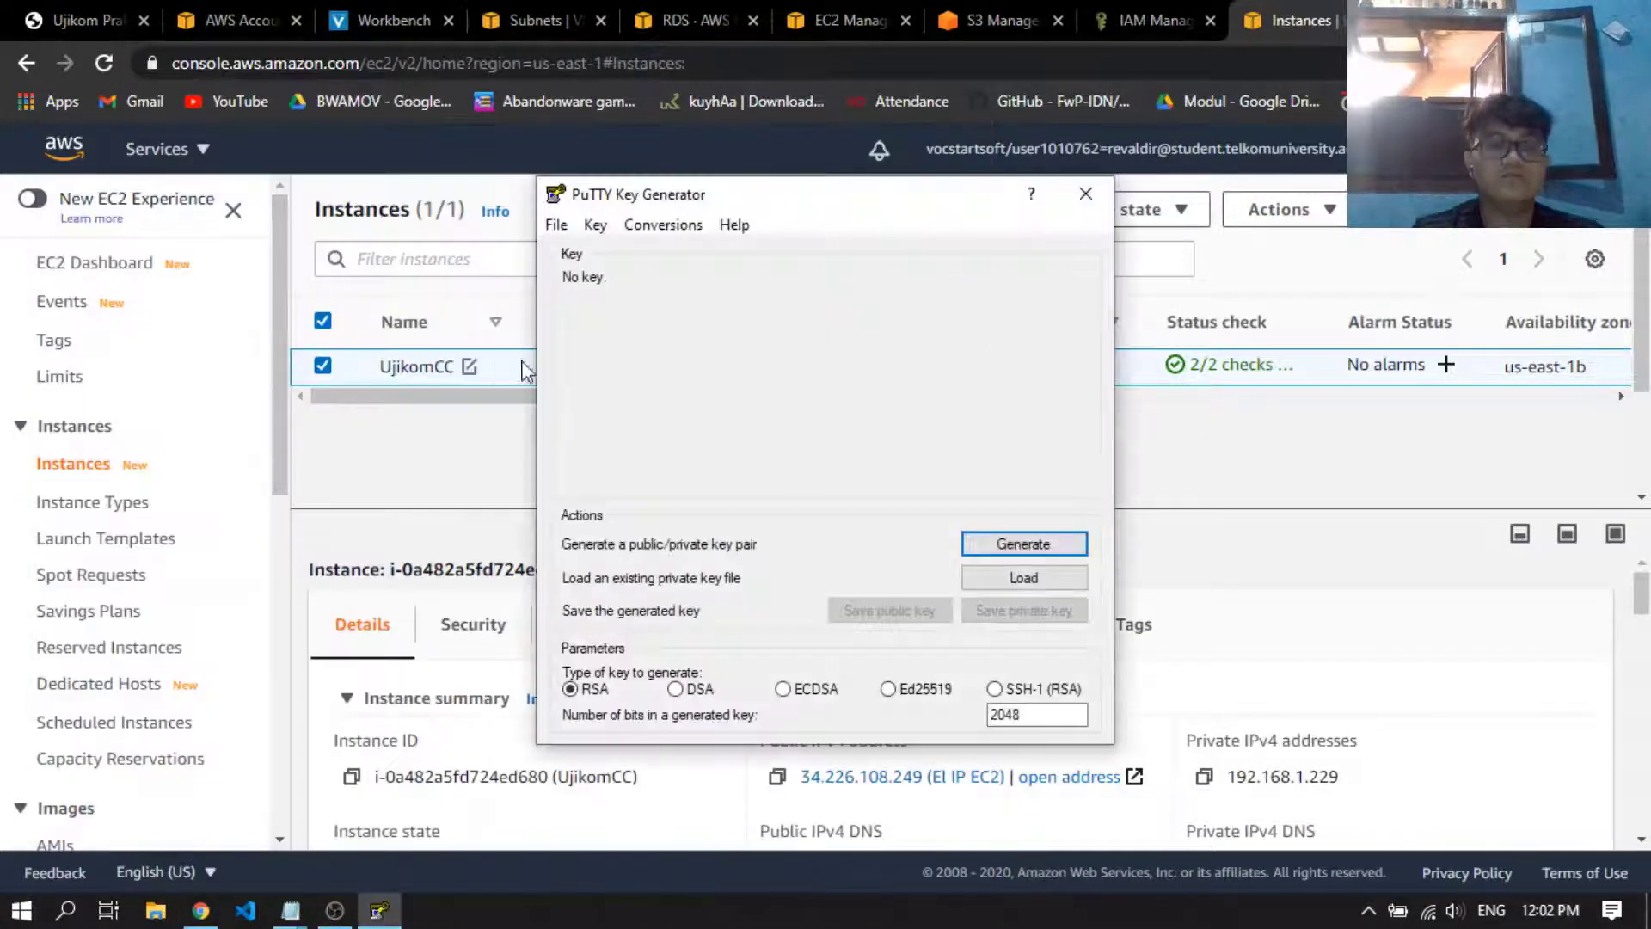
click(1026, 582)
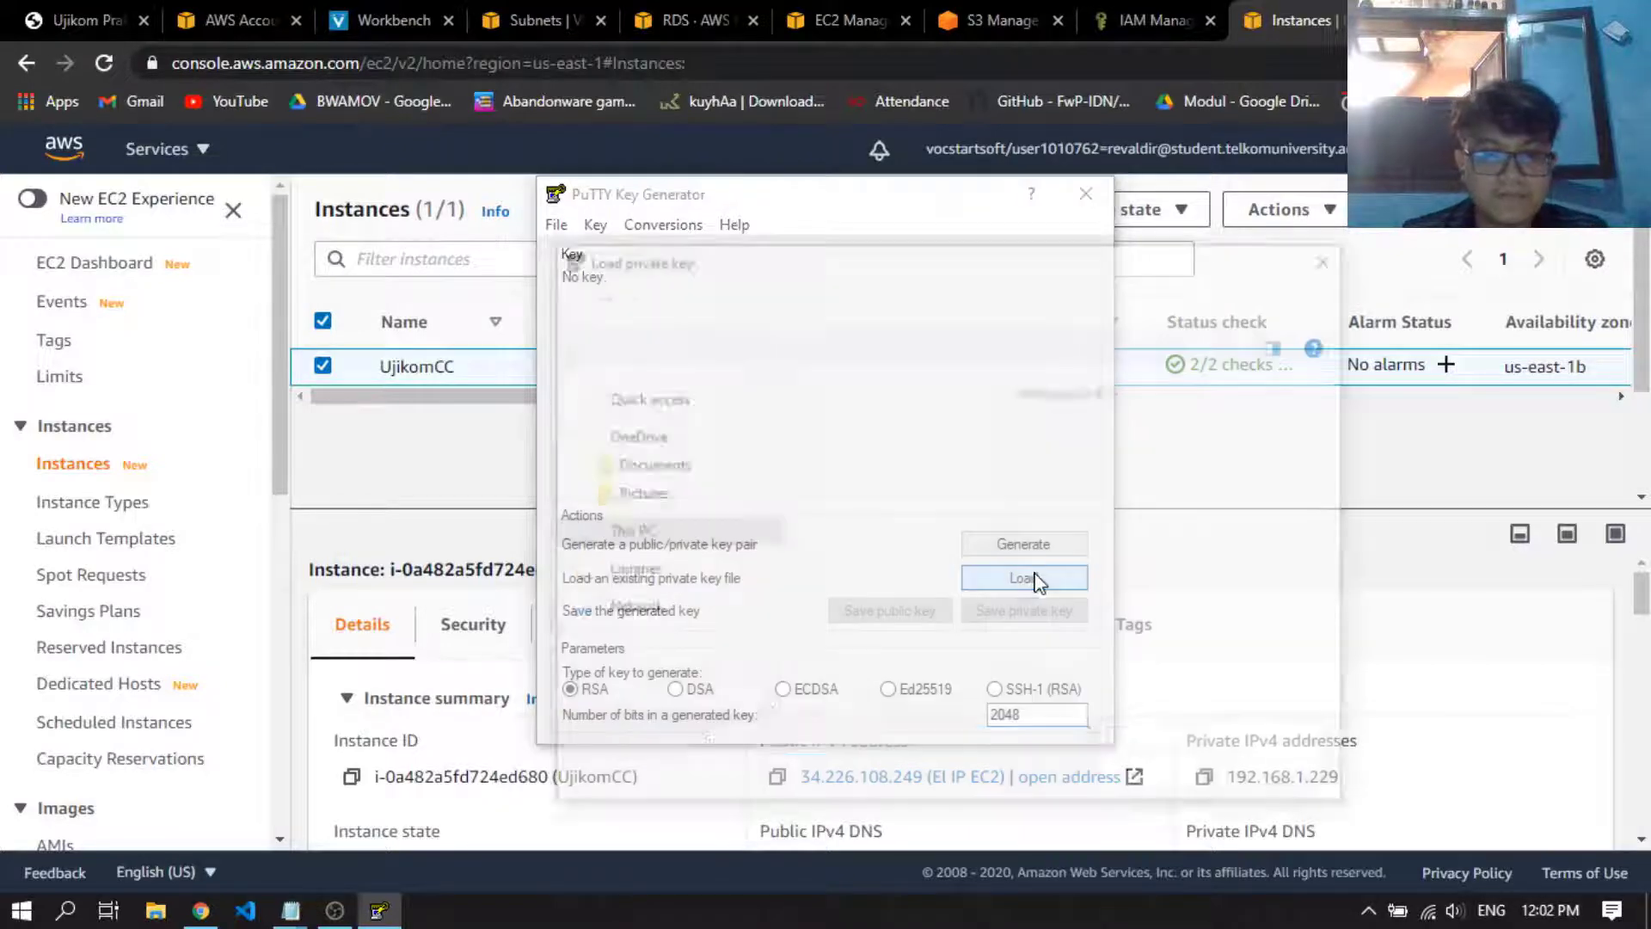
click(1195, 741)
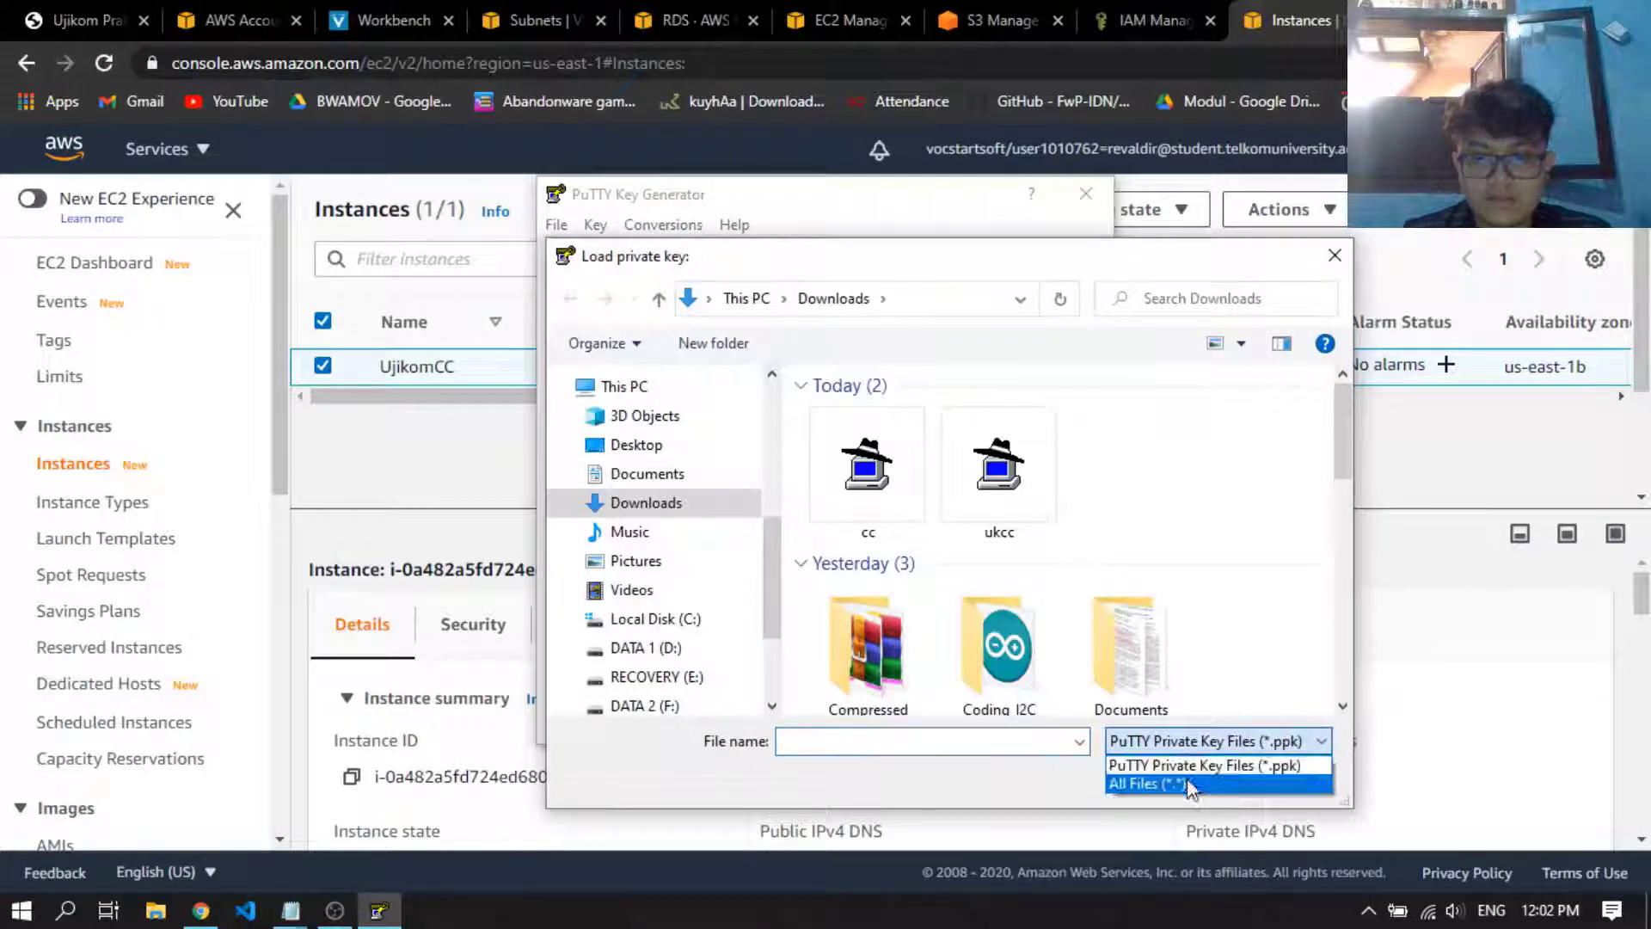
click(1148, 782)
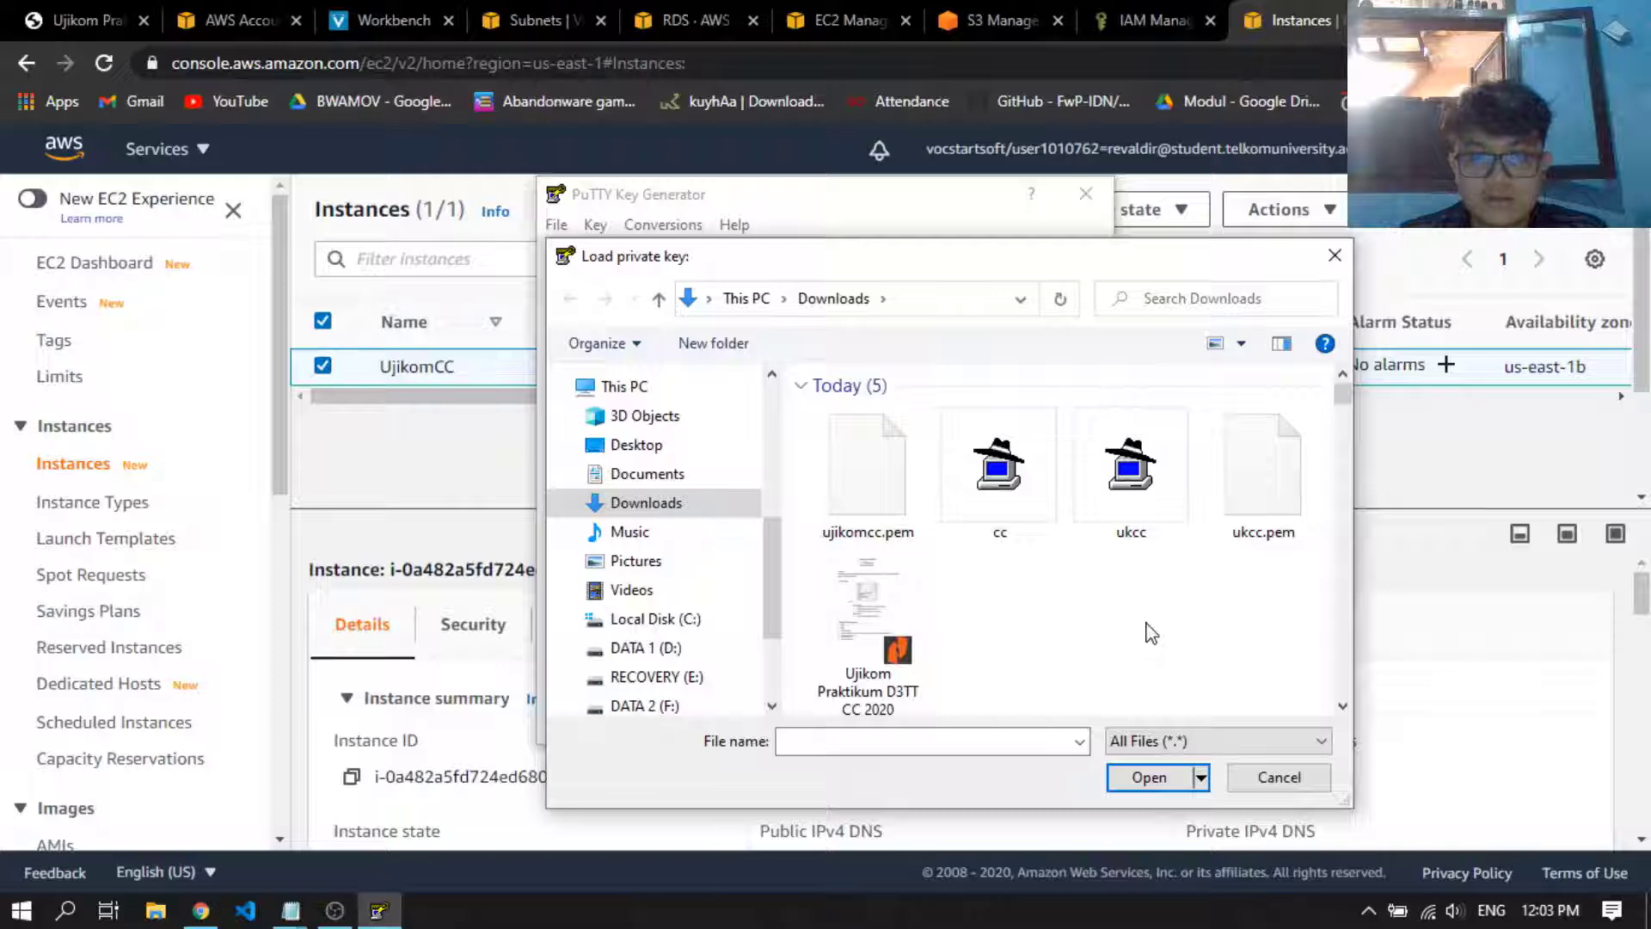
double_click(895, 509)
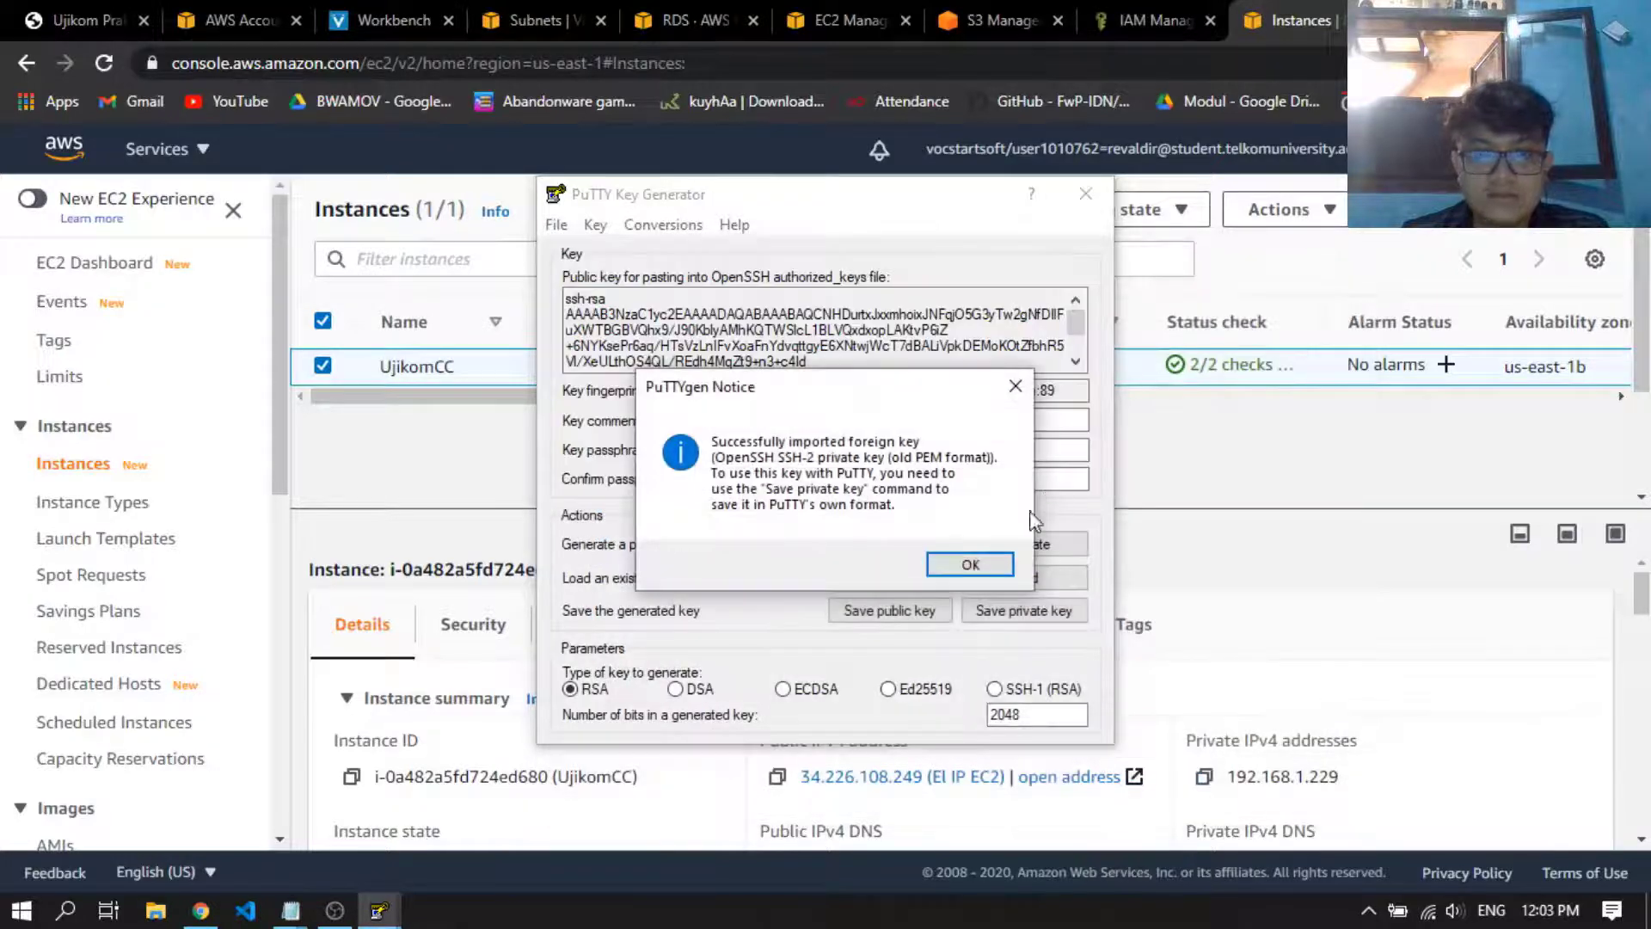
click(1002, 563)
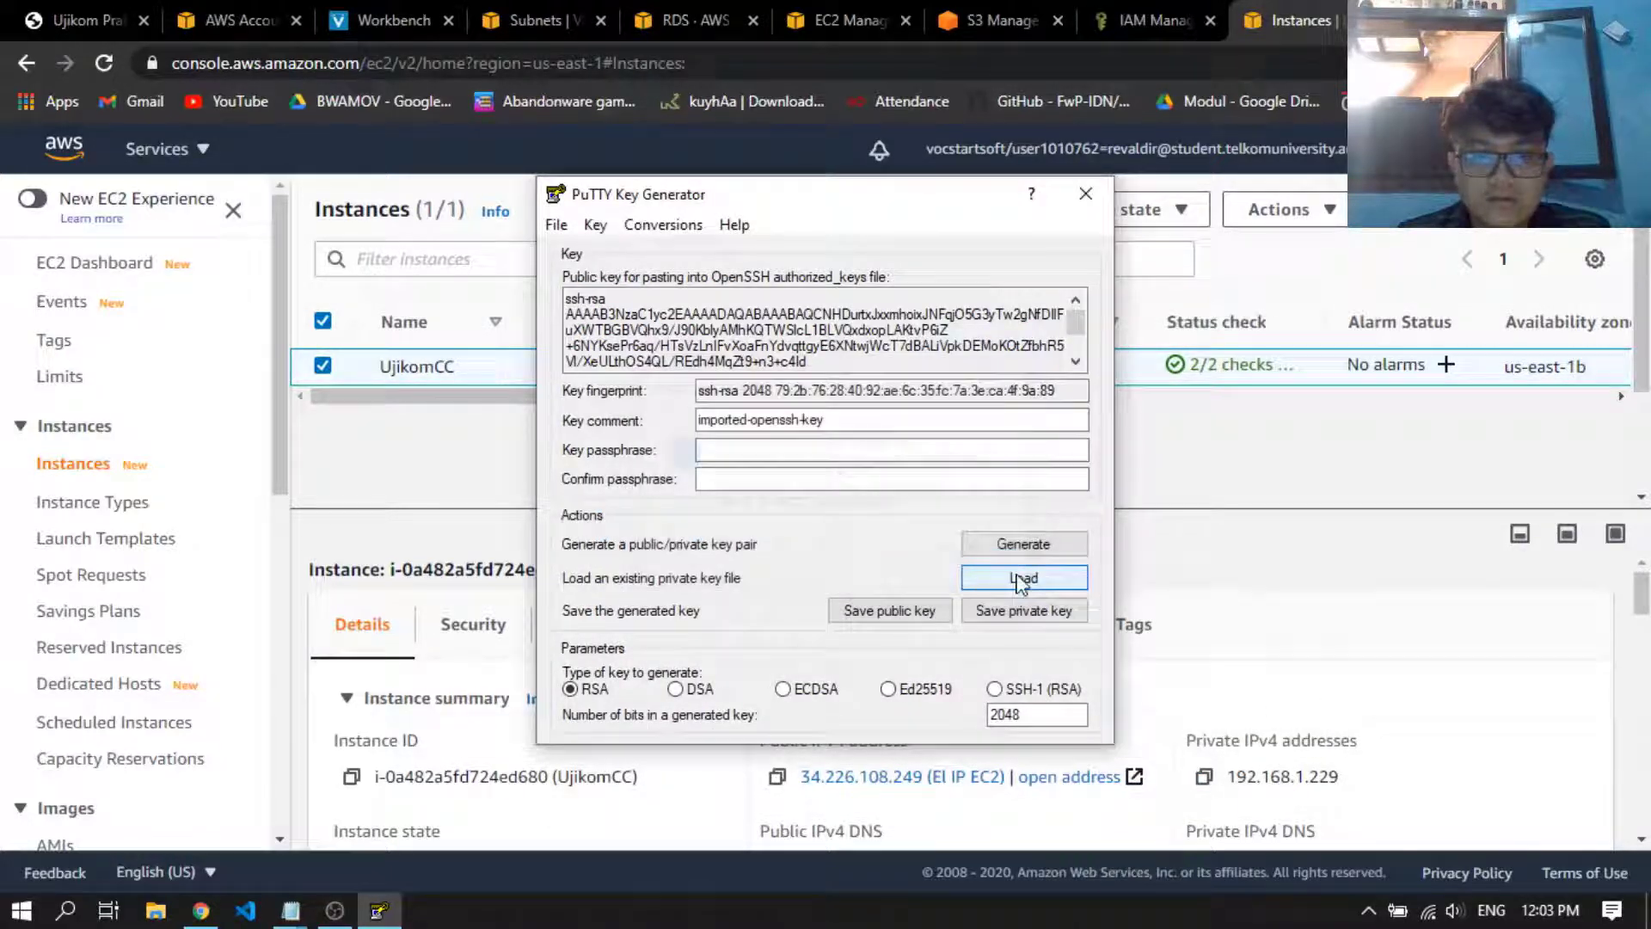
Save the private key without a passphrase as ujikomcc in PuTTY format in Downloads, and close the key generator
click(1057, 615)
click(847, 544)
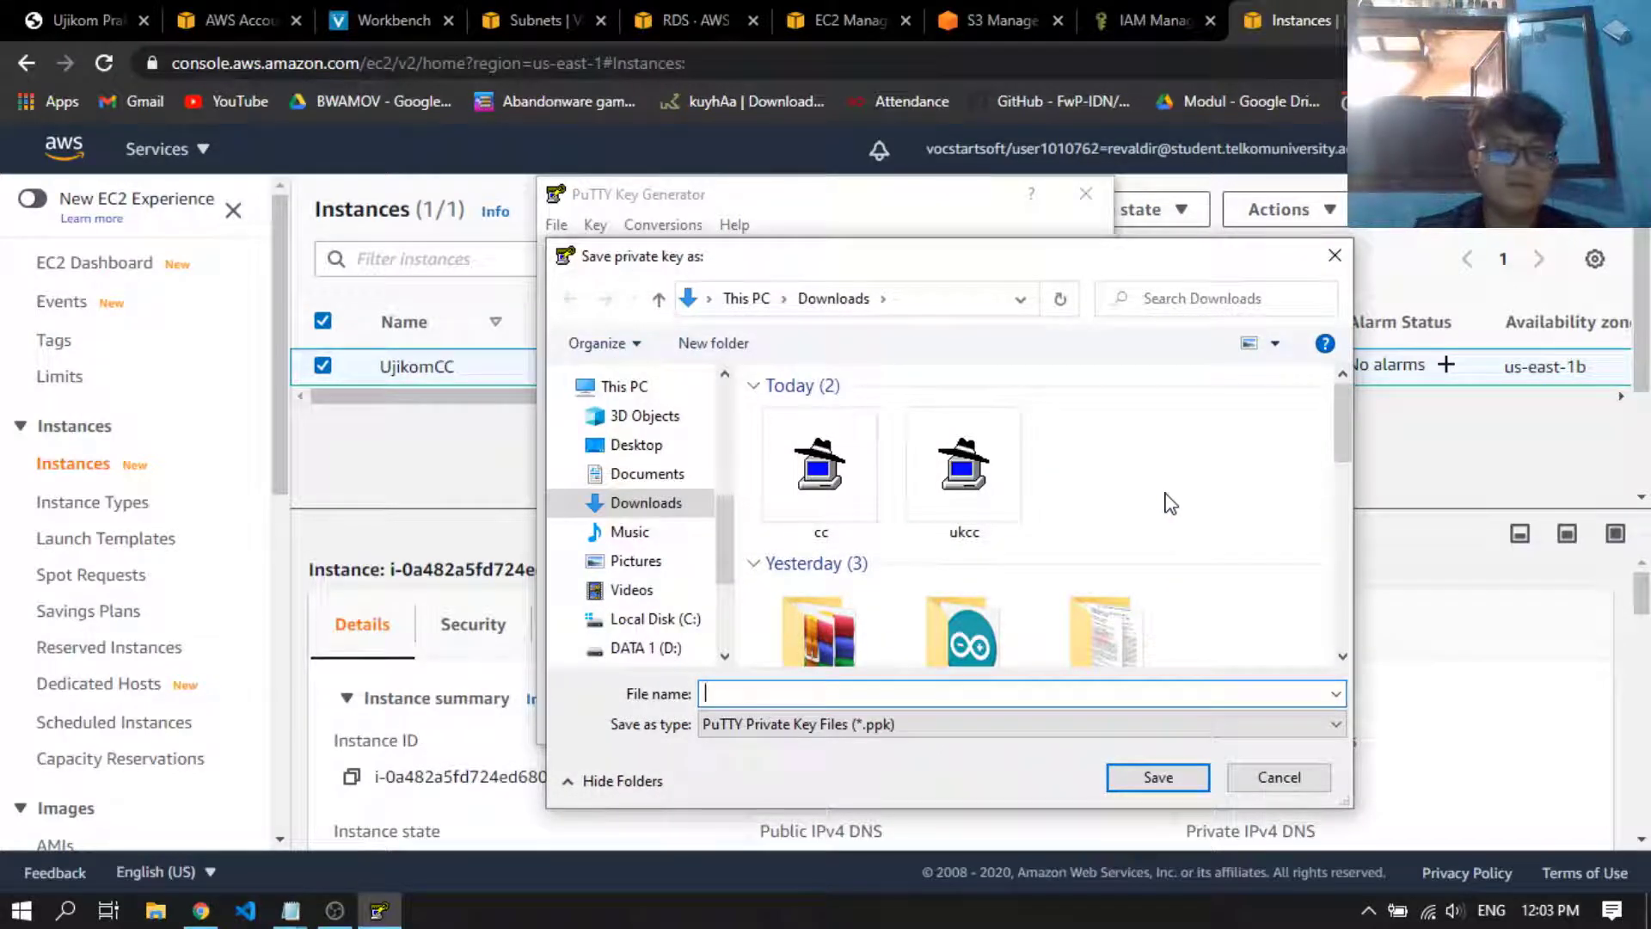
text(ujikomcc)
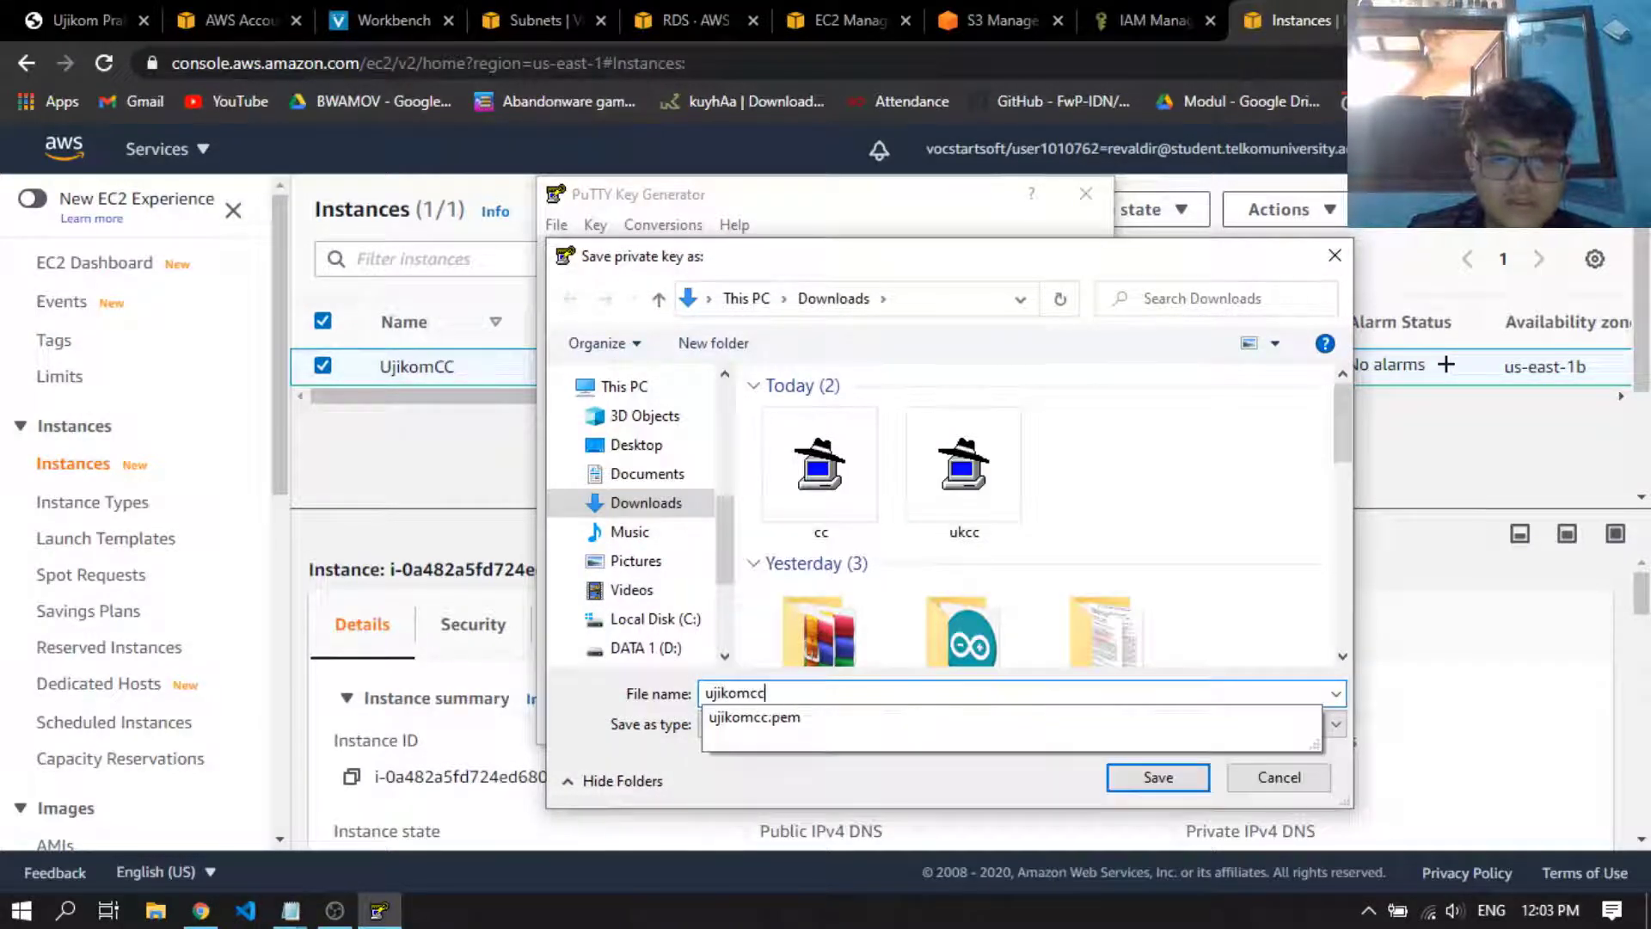
key(Return)
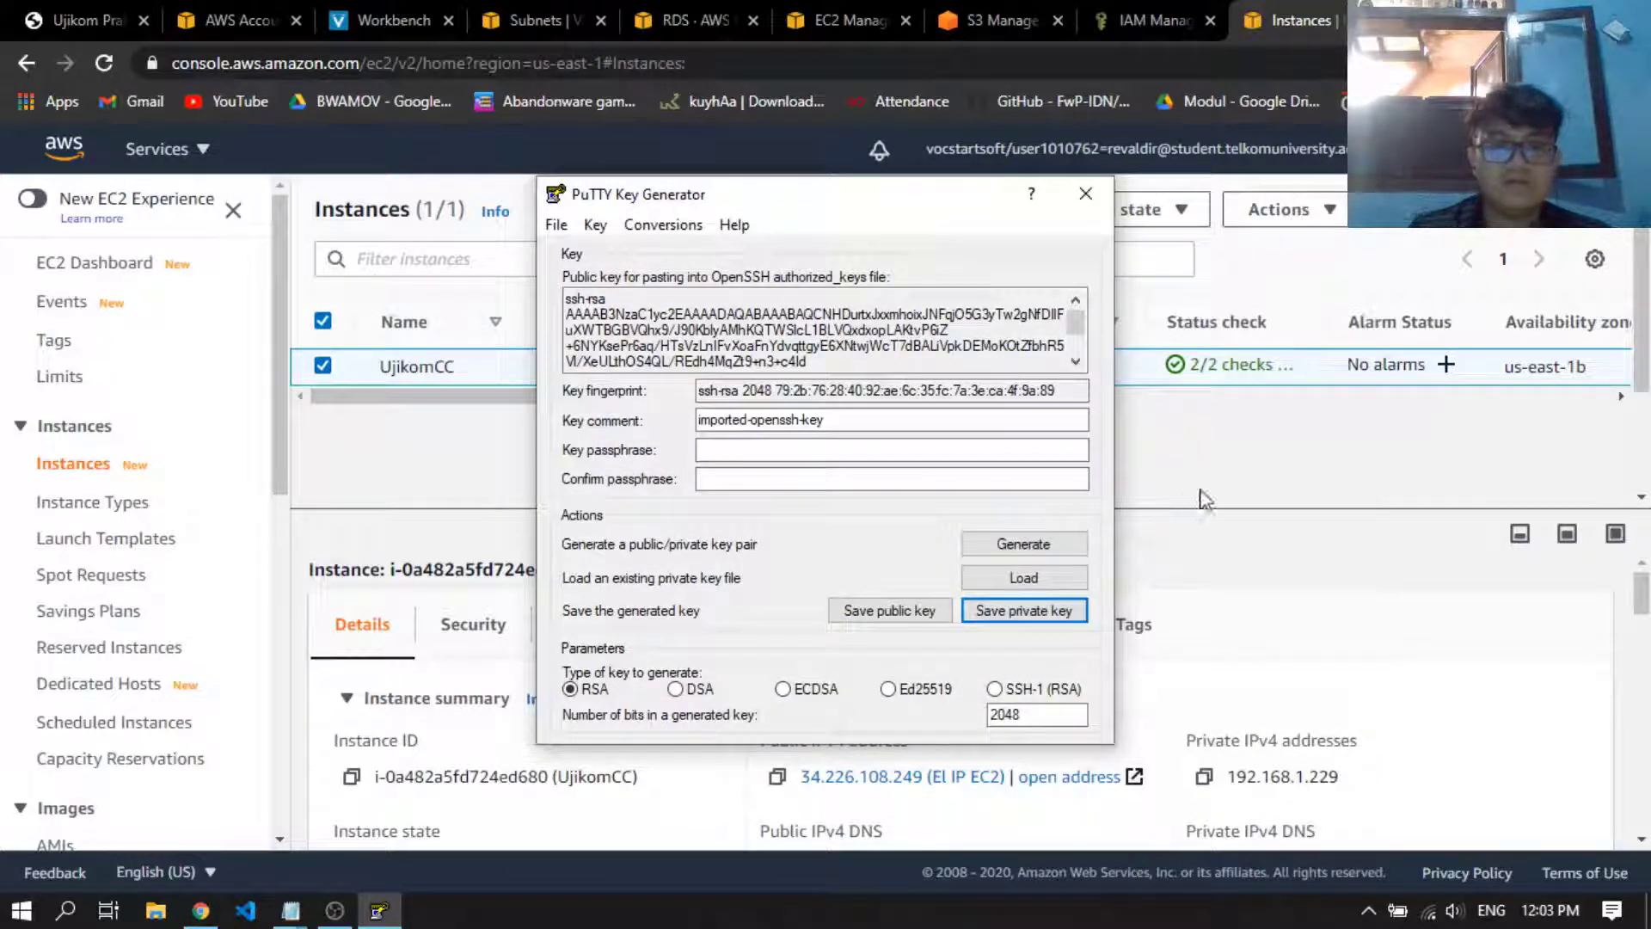
click(1085, 193)
click(7, 916)
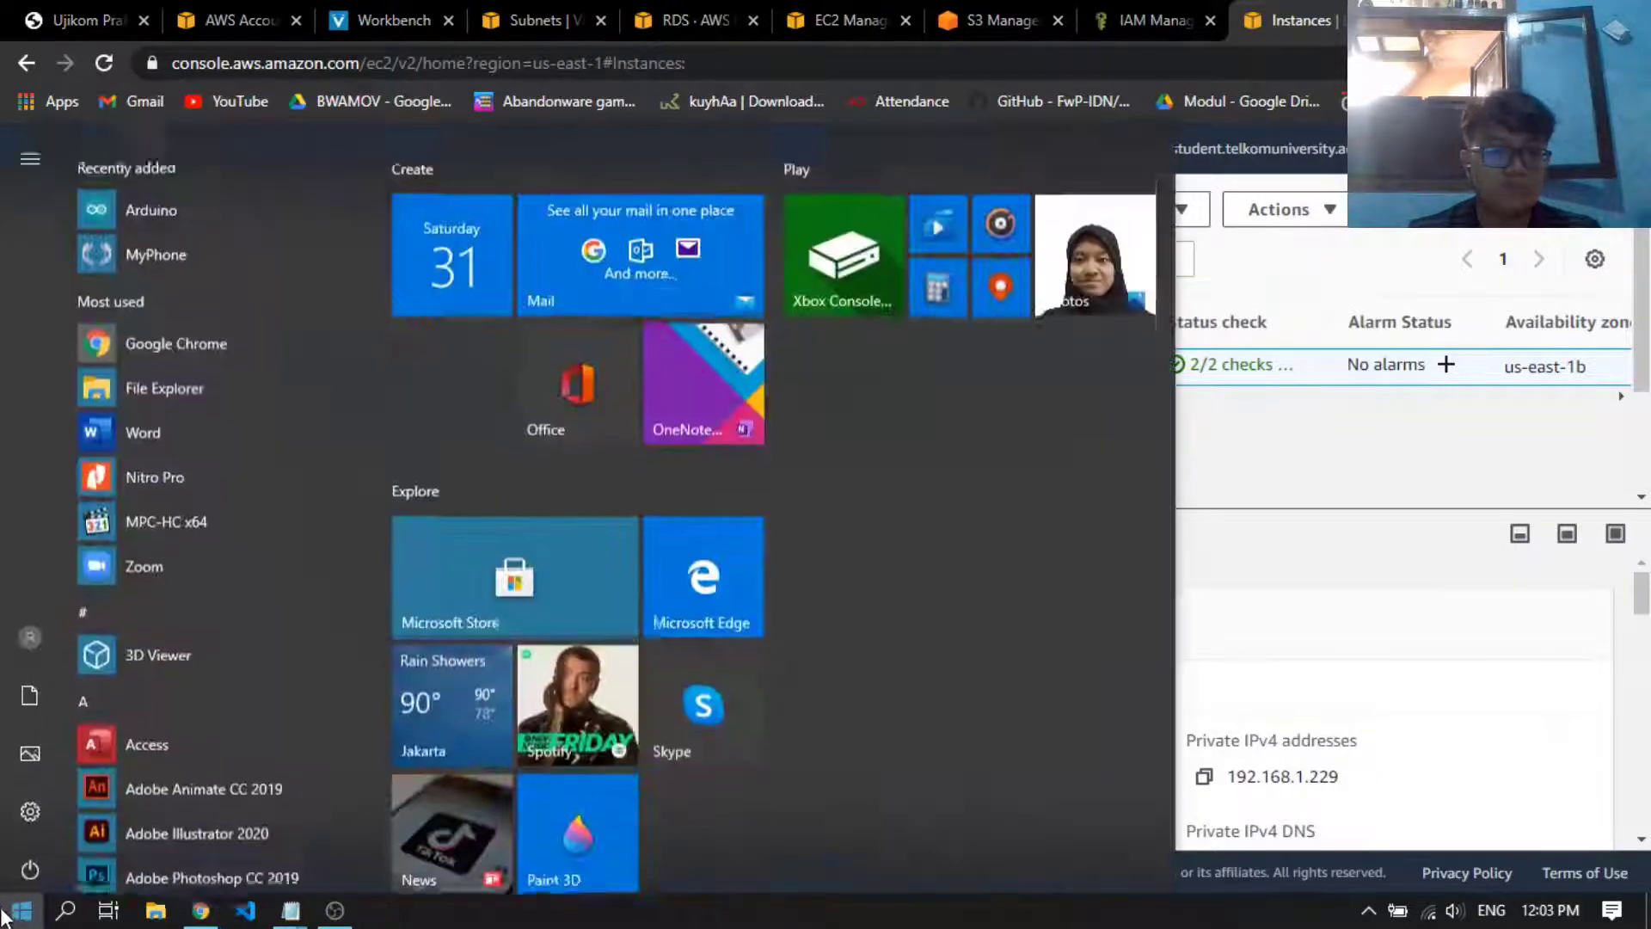
text(putty)
key(Return)
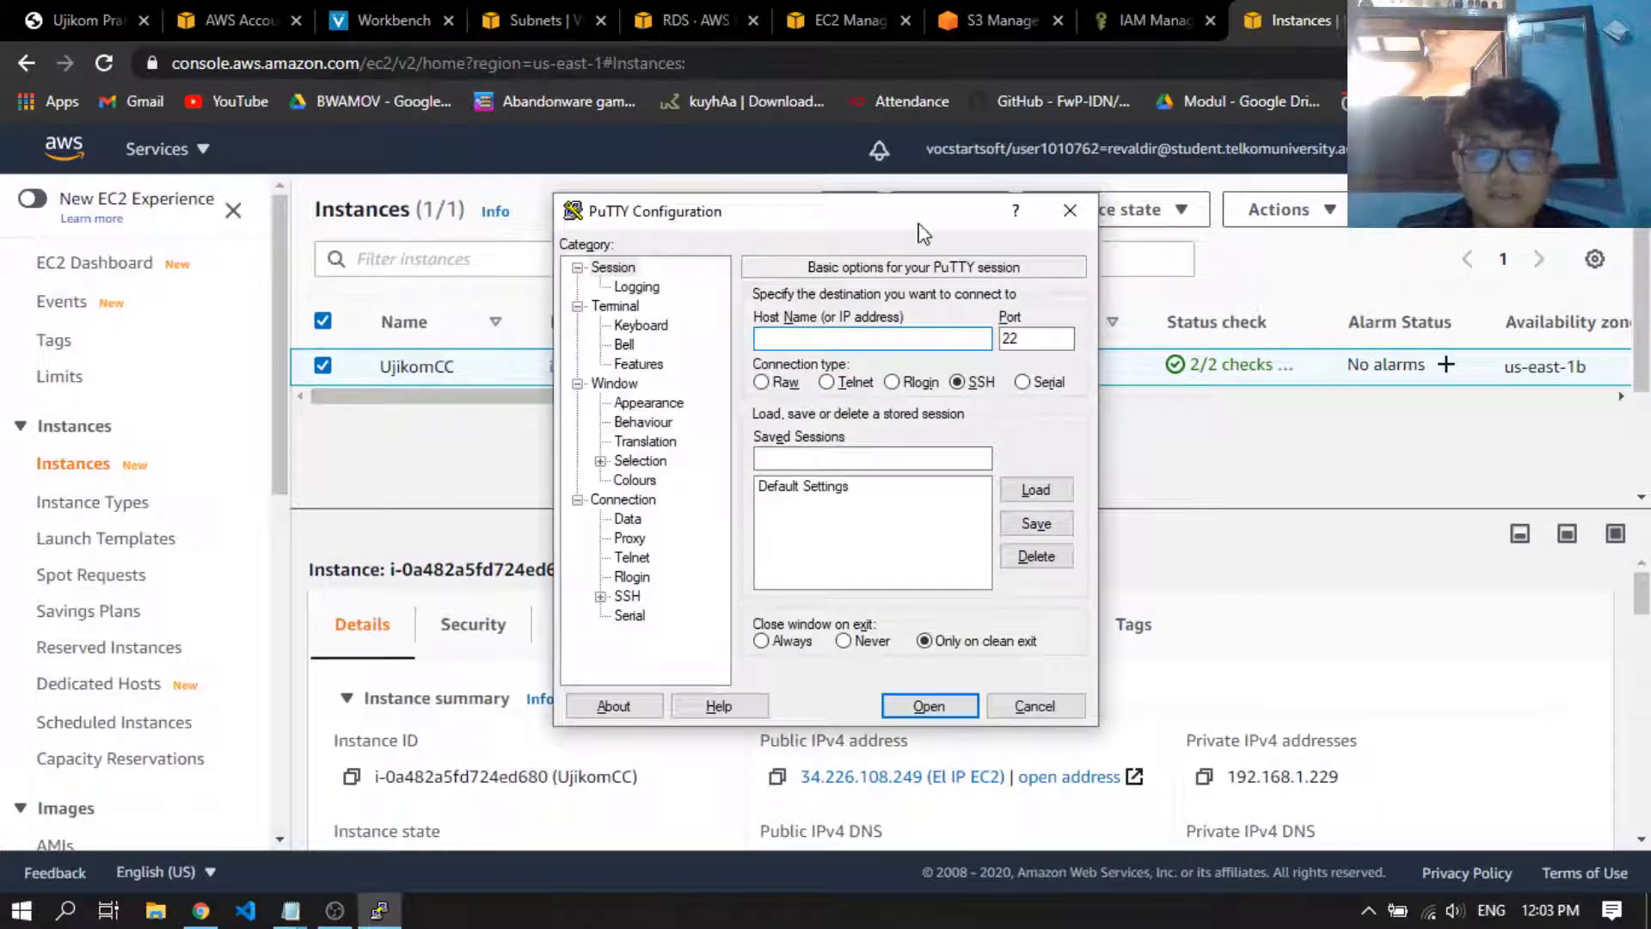
mouse_move(918, 224)
mouse_down()
mouse_move(809, 225)
mouse_move(914, 216)
mouse_up()
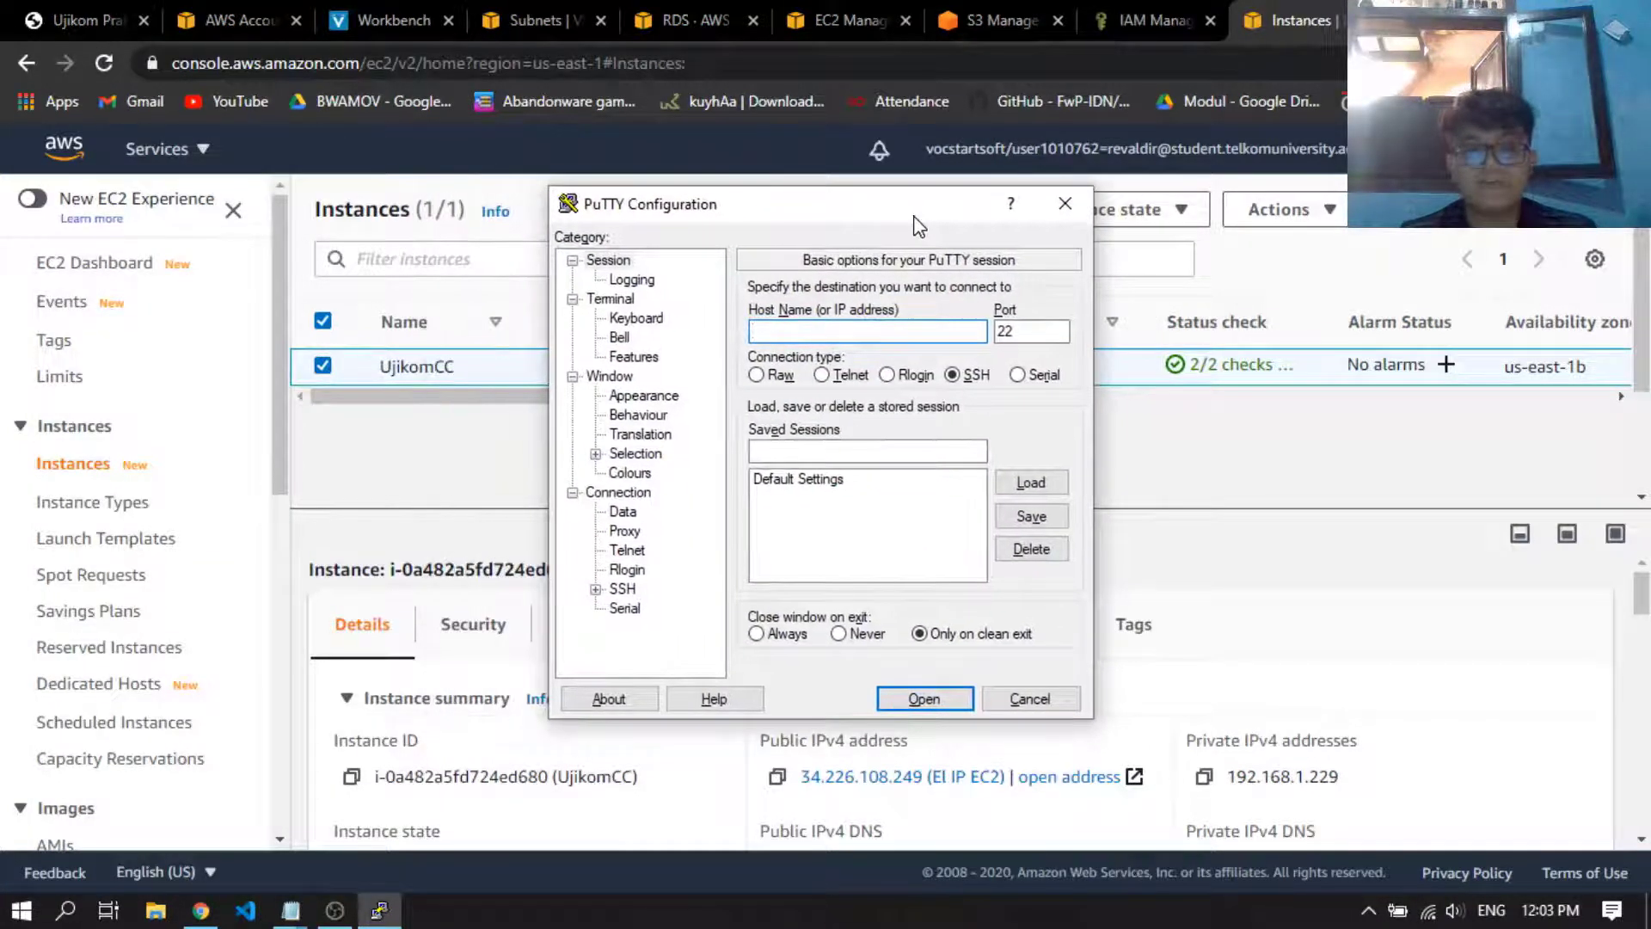
click(1145, 438)
scroll(1127, 467, down, 1)
scroll(1051, 445, up, 1)
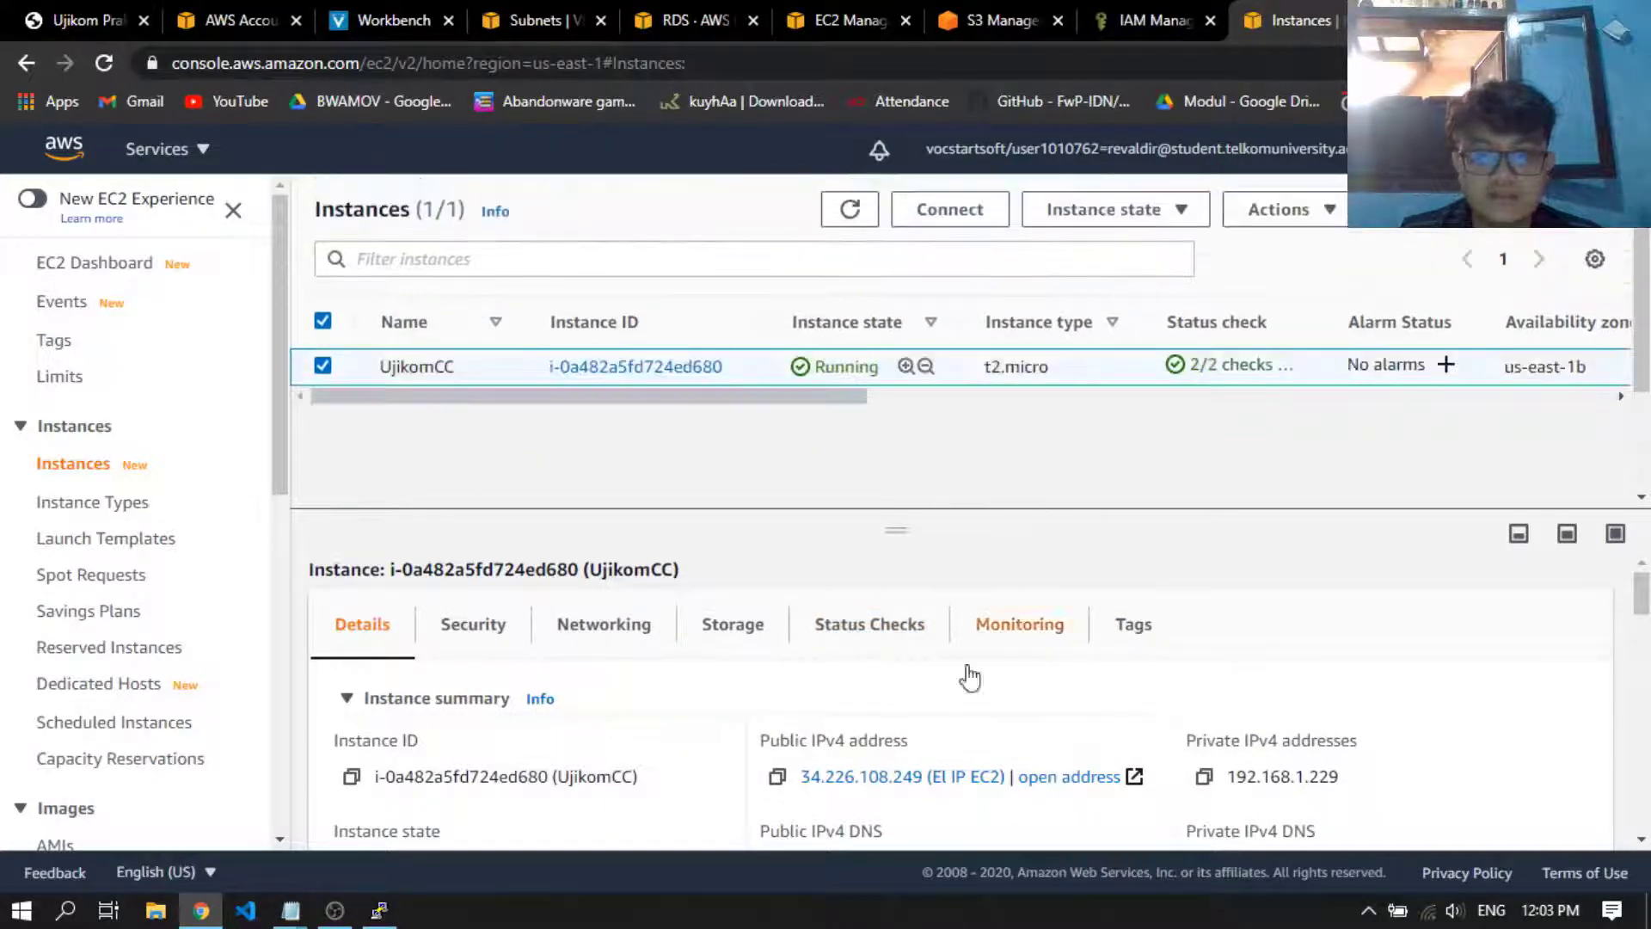
click(776, 776)
key(alt+Tab)
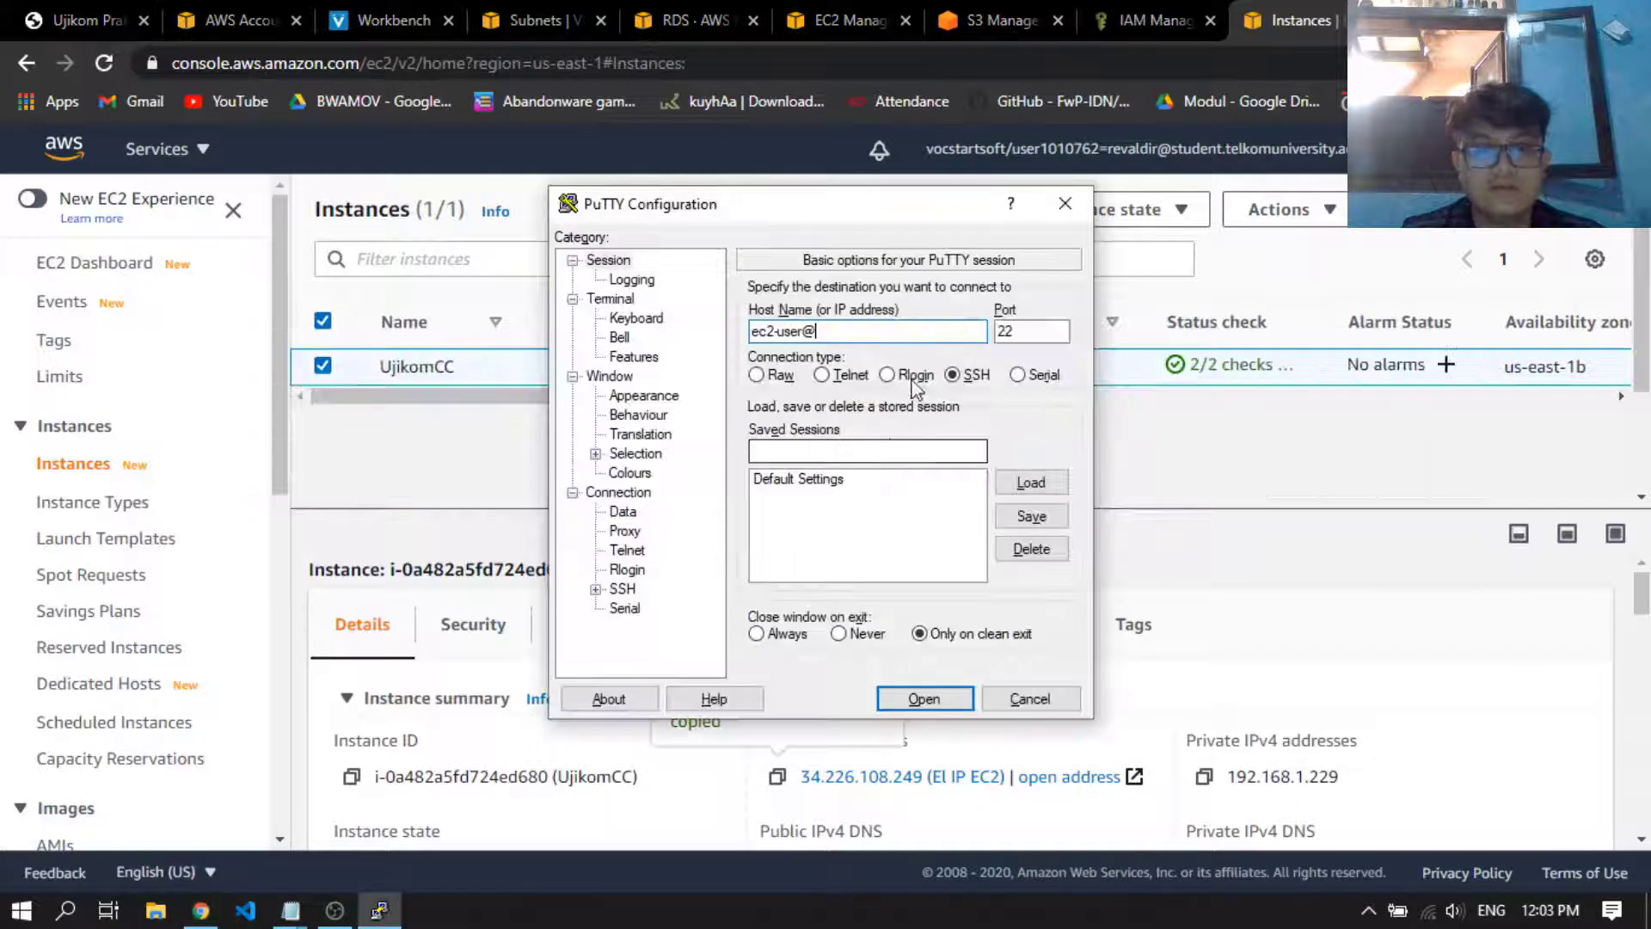
key(ctrl+v)
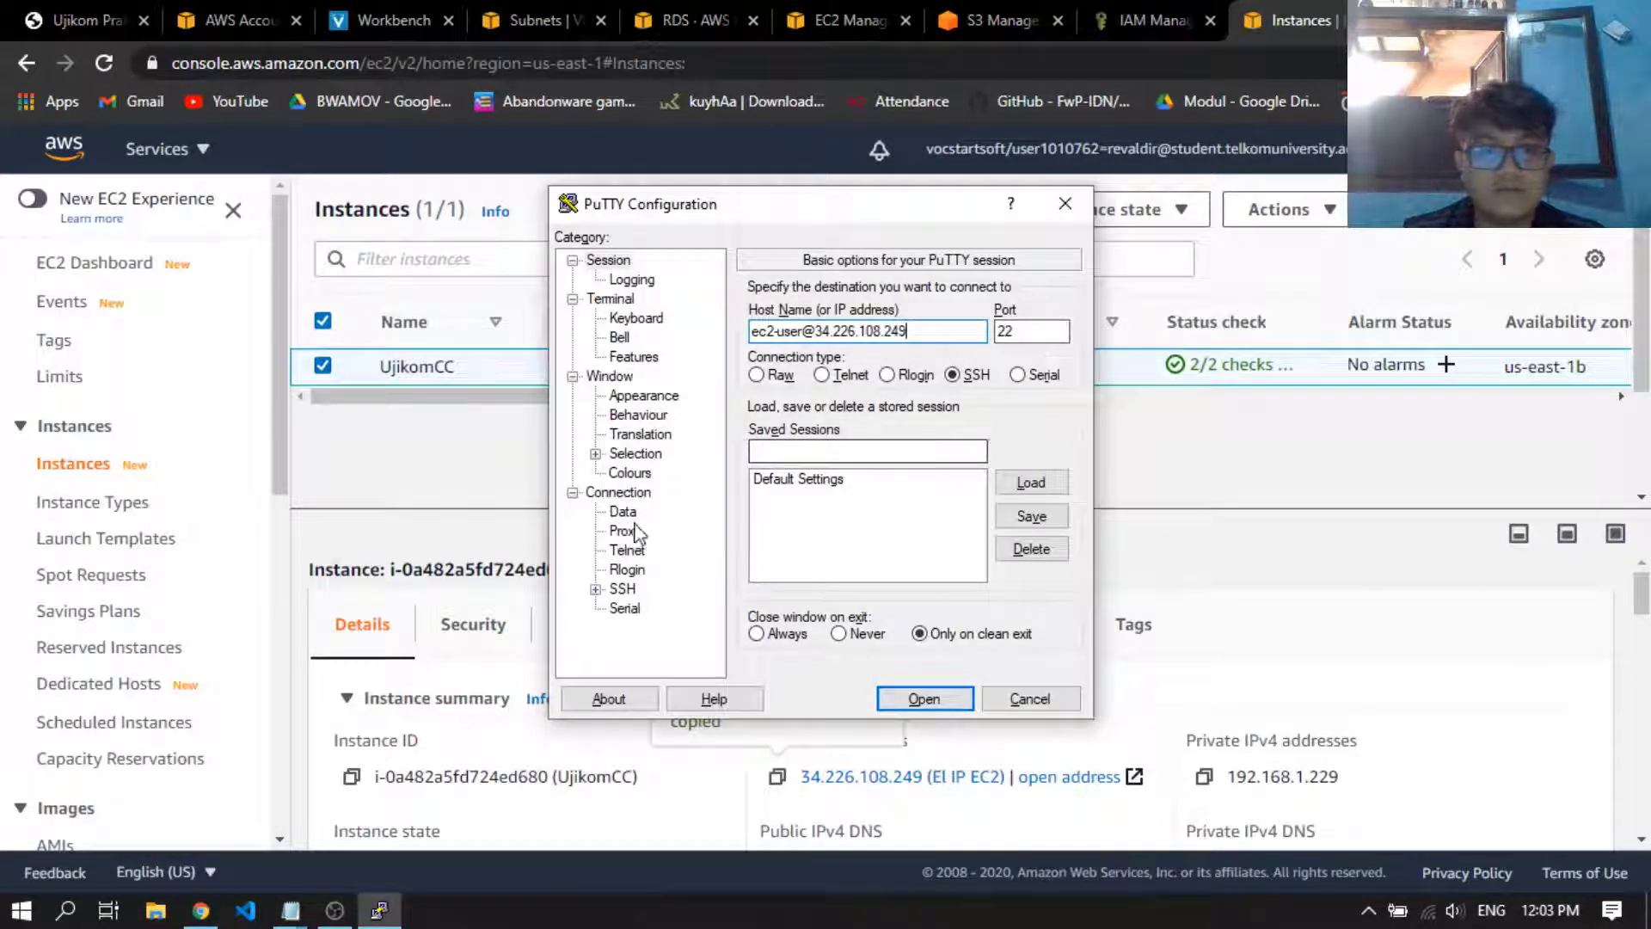
Set the ujikomcc private key file from Downloads as the SSH authentication key for the session
click(595, 589)
click(649, 574)
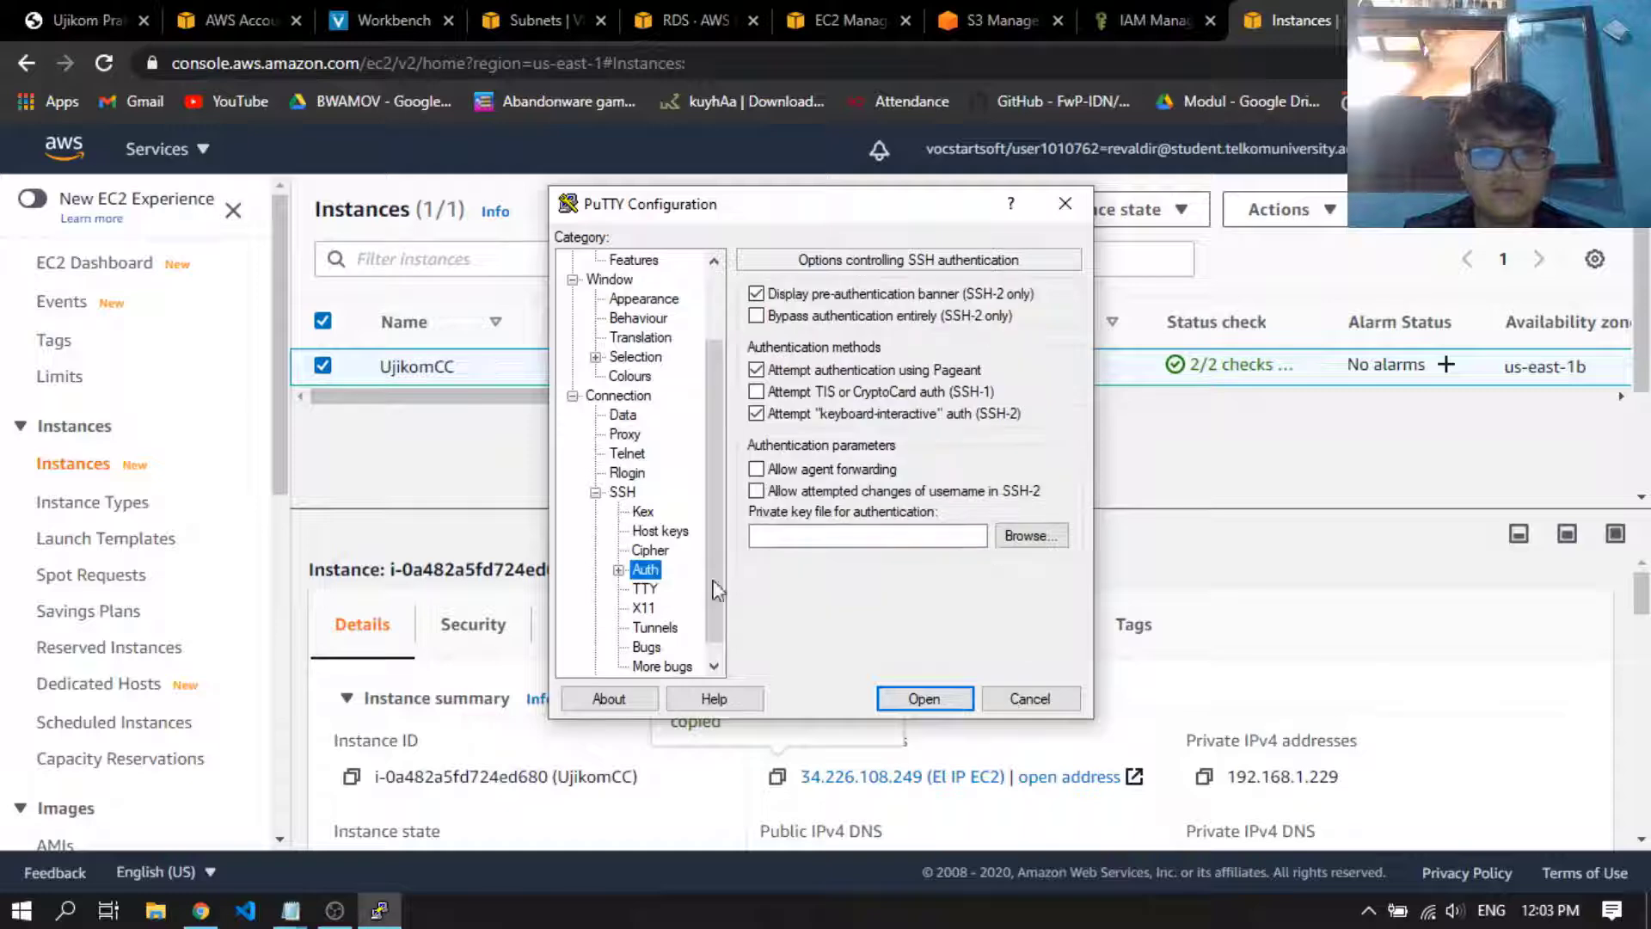
click(1038, 539)
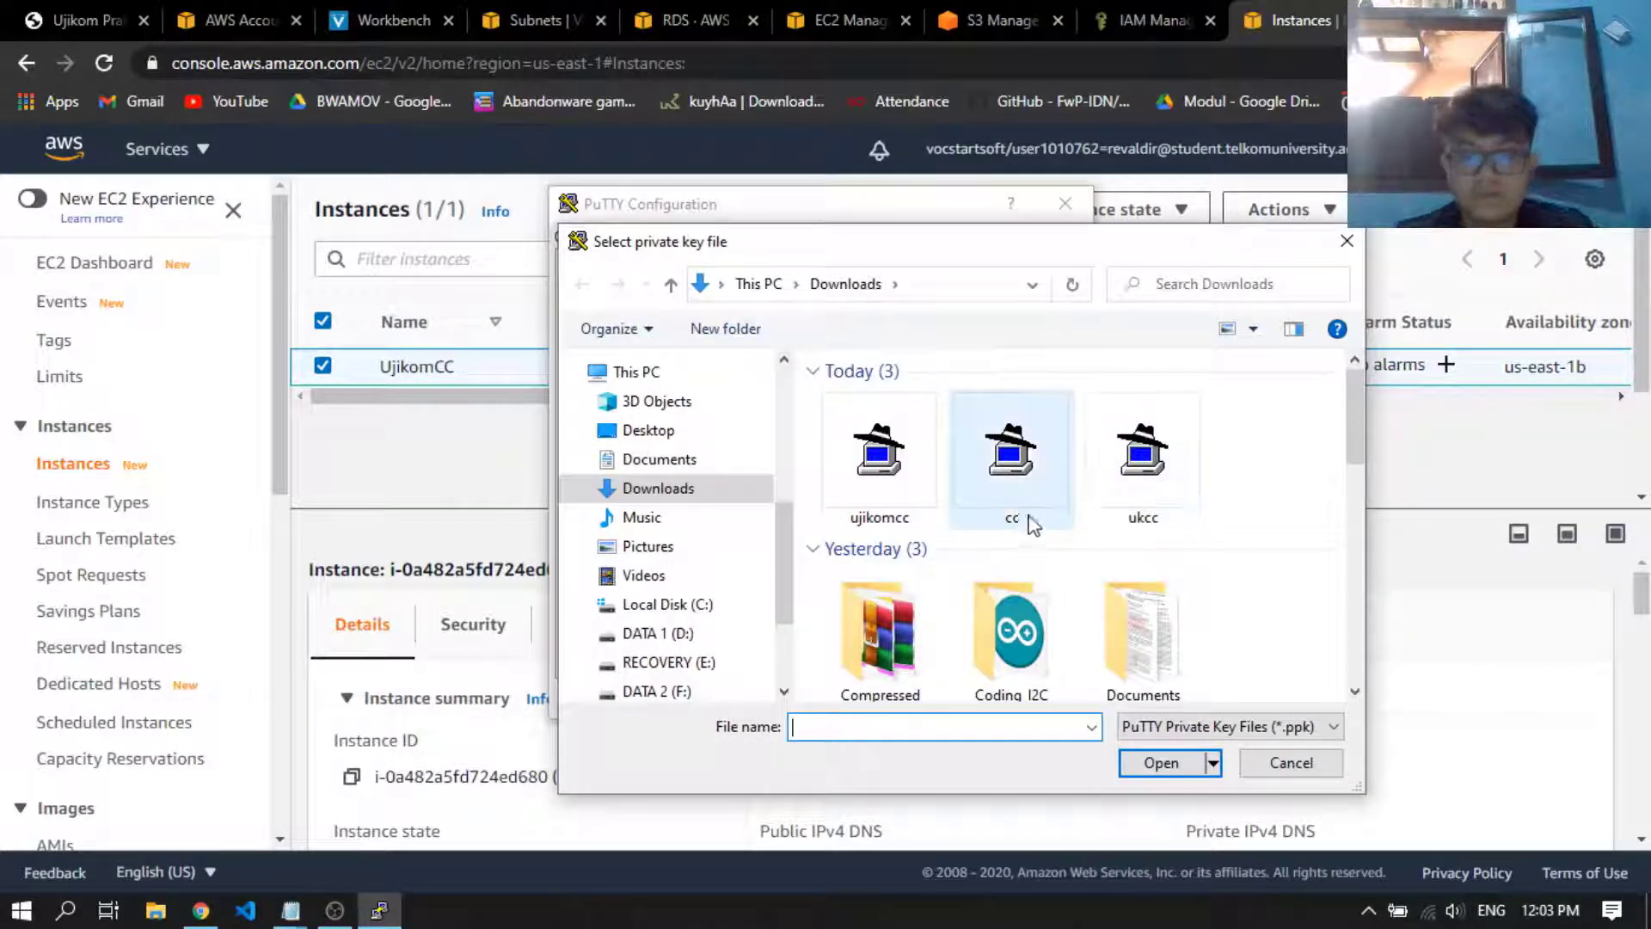
click(894, 492)
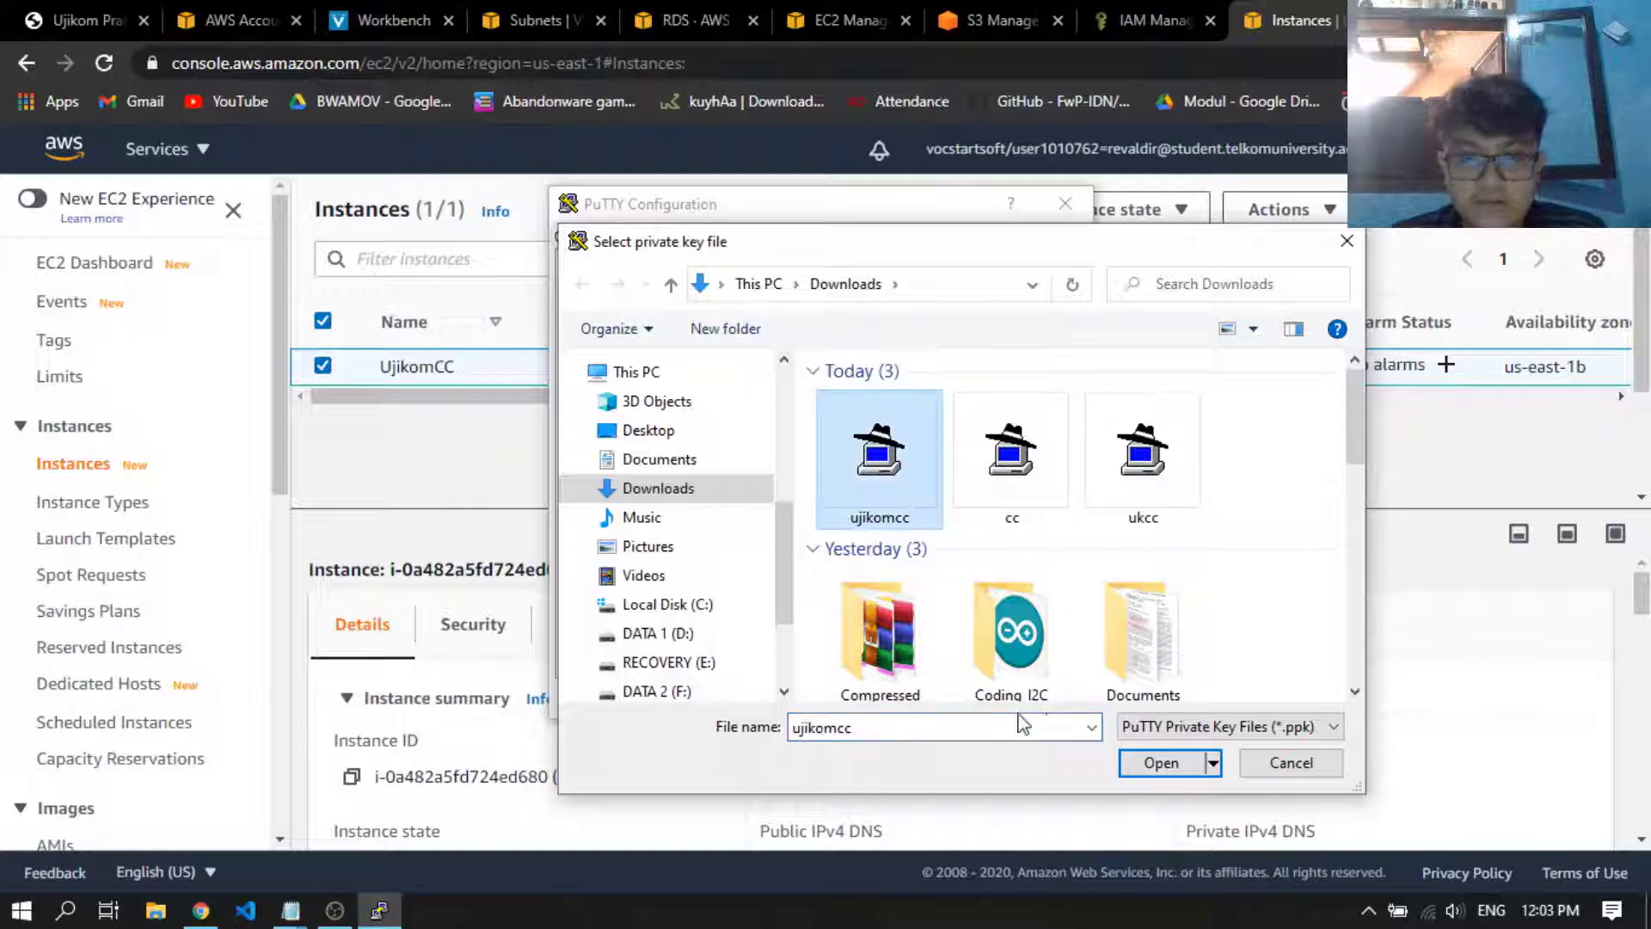
click(1161, 762)
Open the SSH session to the EC2 instance, trust and cache its host key, and reposition the terminal window
click(936, 703)
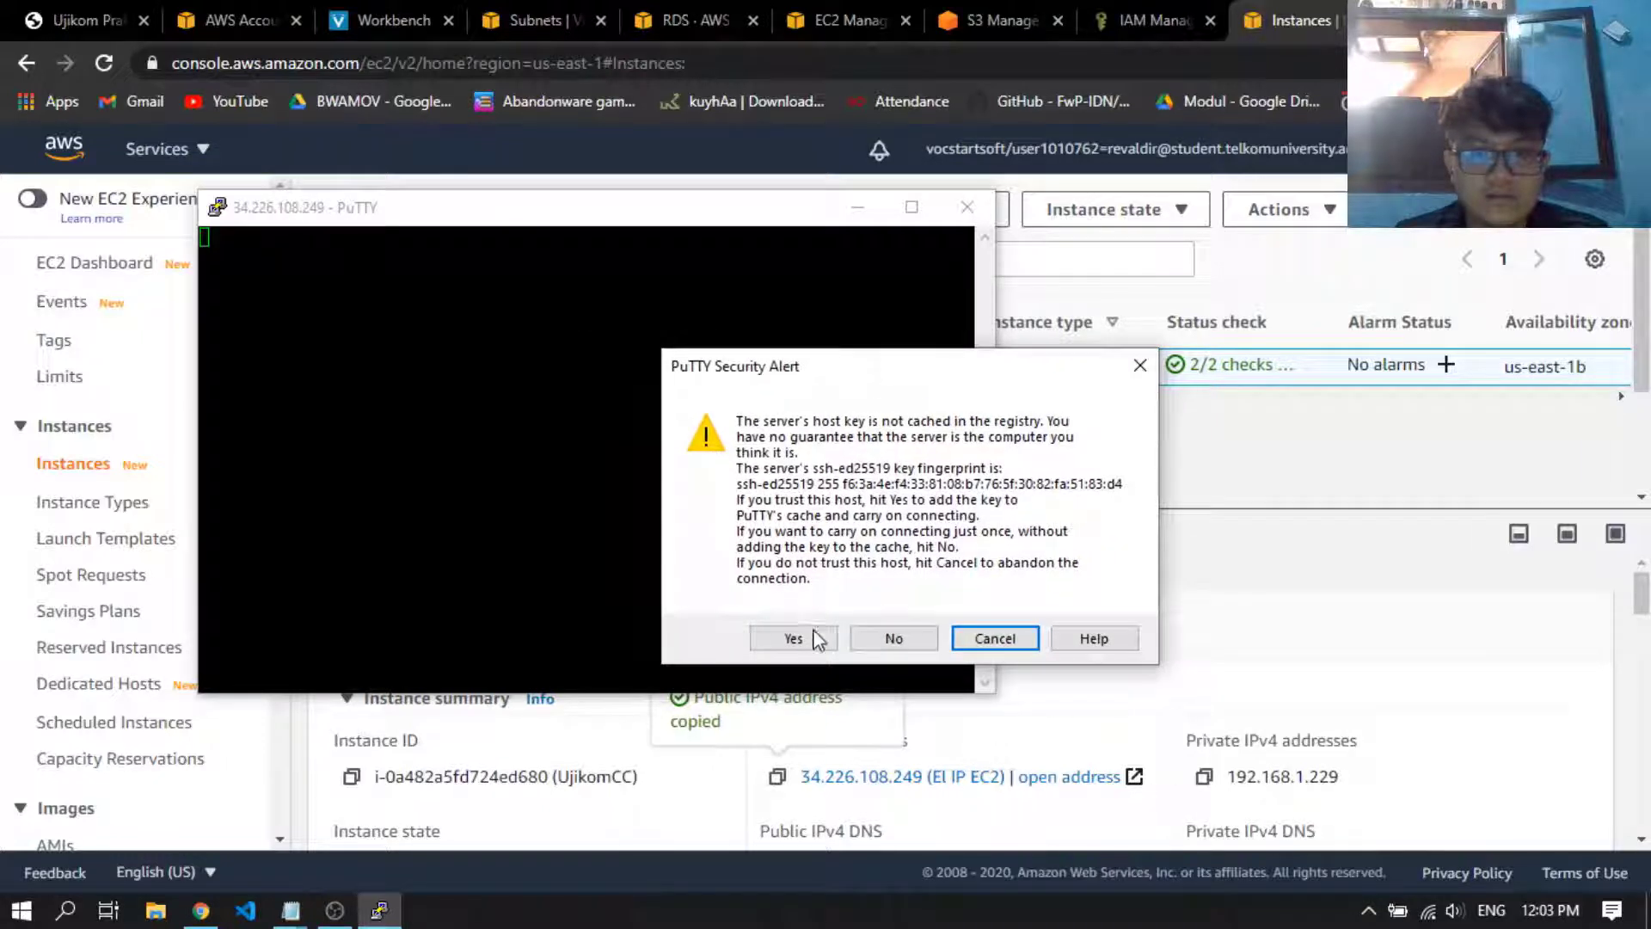
click(719, 612)
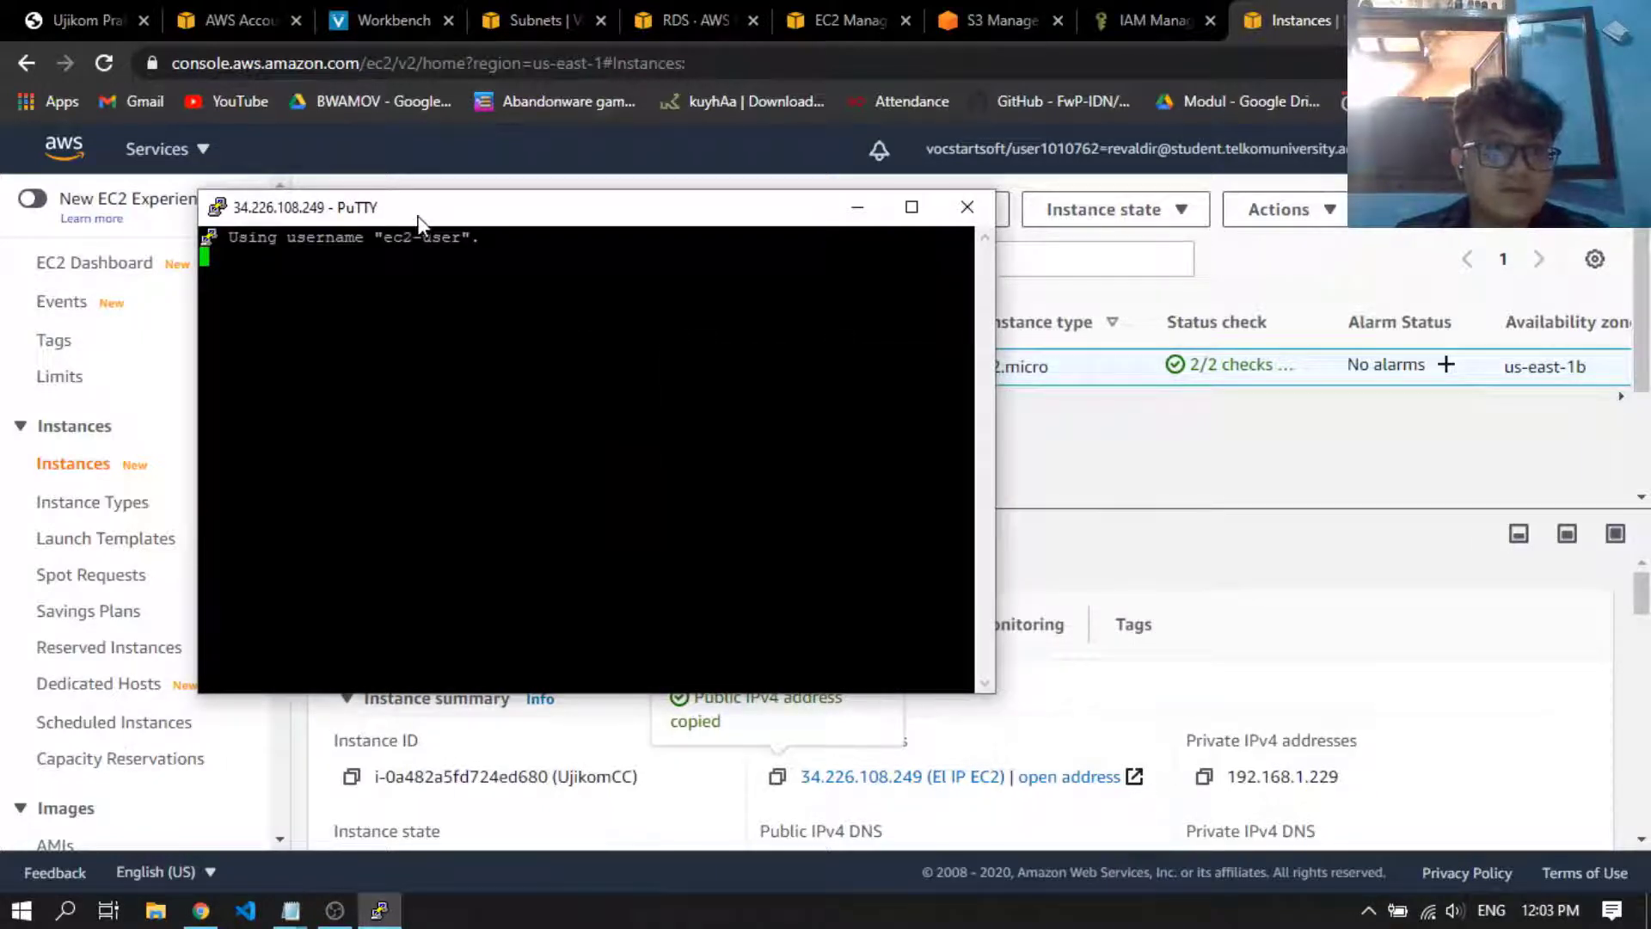
drag(417, 212, 518, 235)
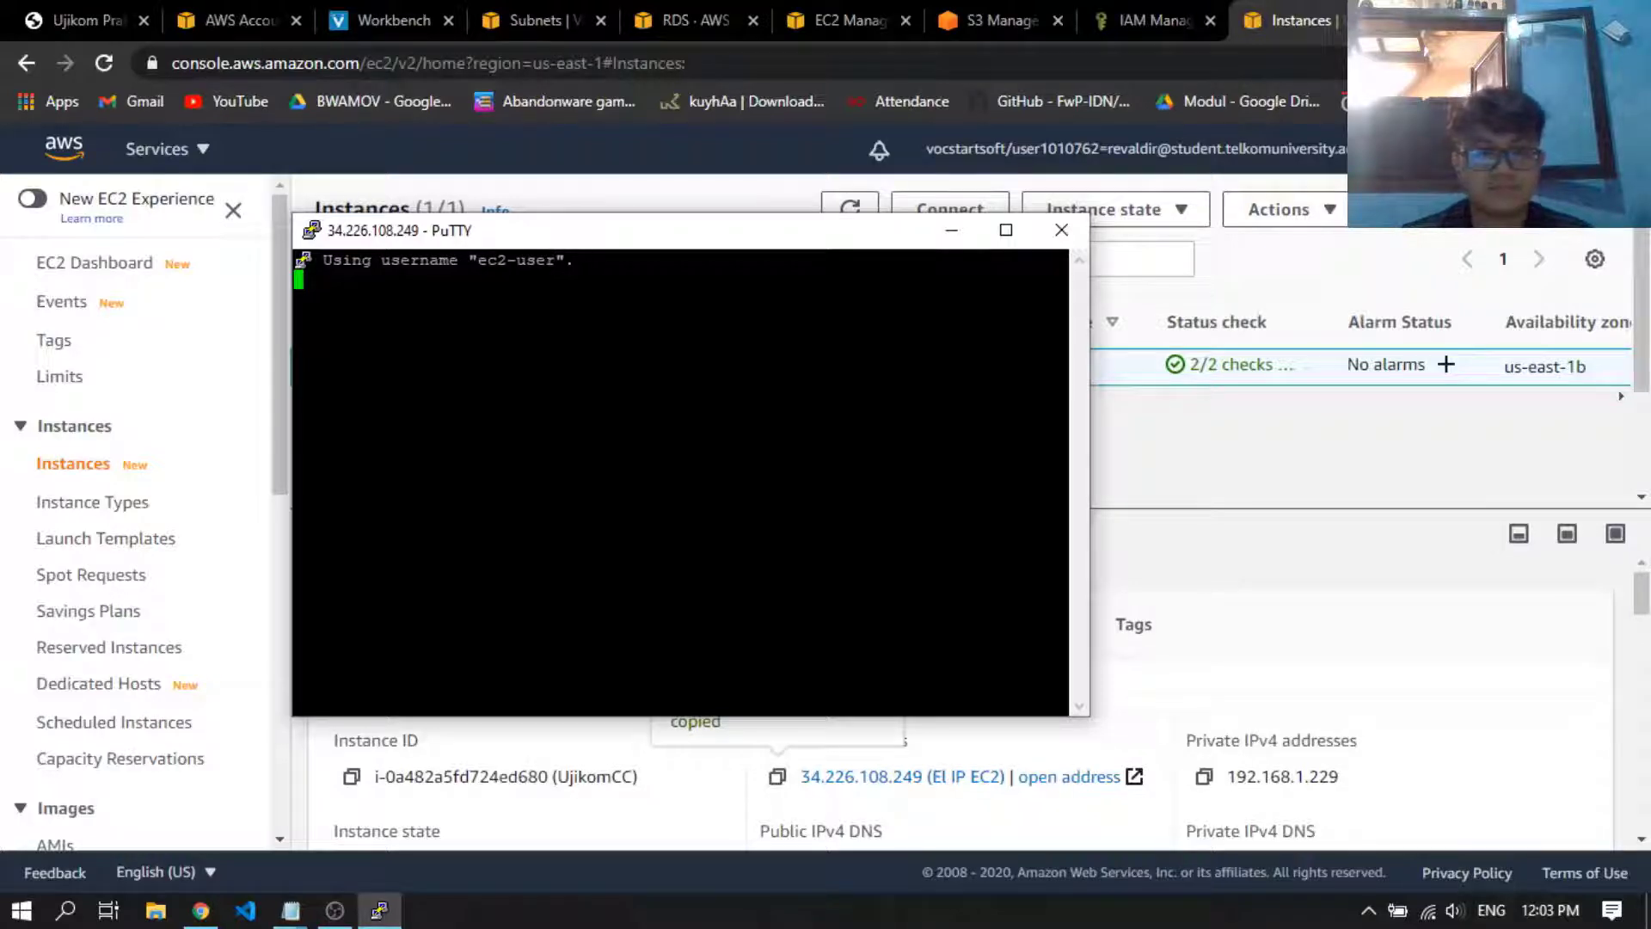
drag(667, 234, 636, 236)
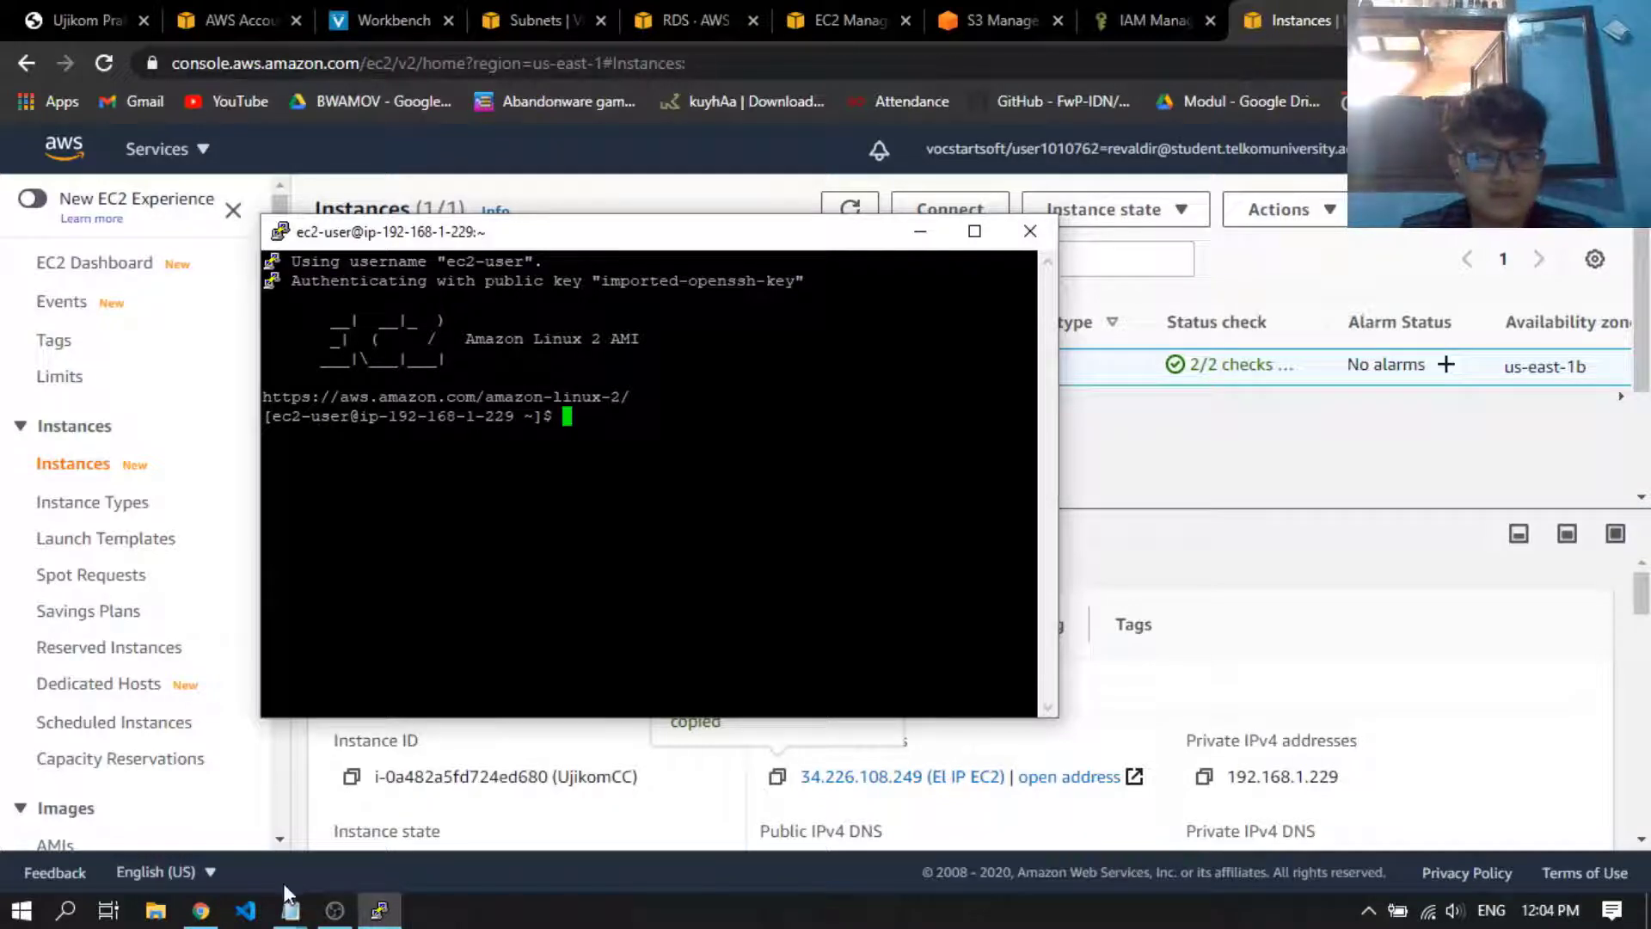
Copy the databaseukom endpoint from its RDS connectivity details into the endpoint line of the guidance notes
mouse_move(290, 907)
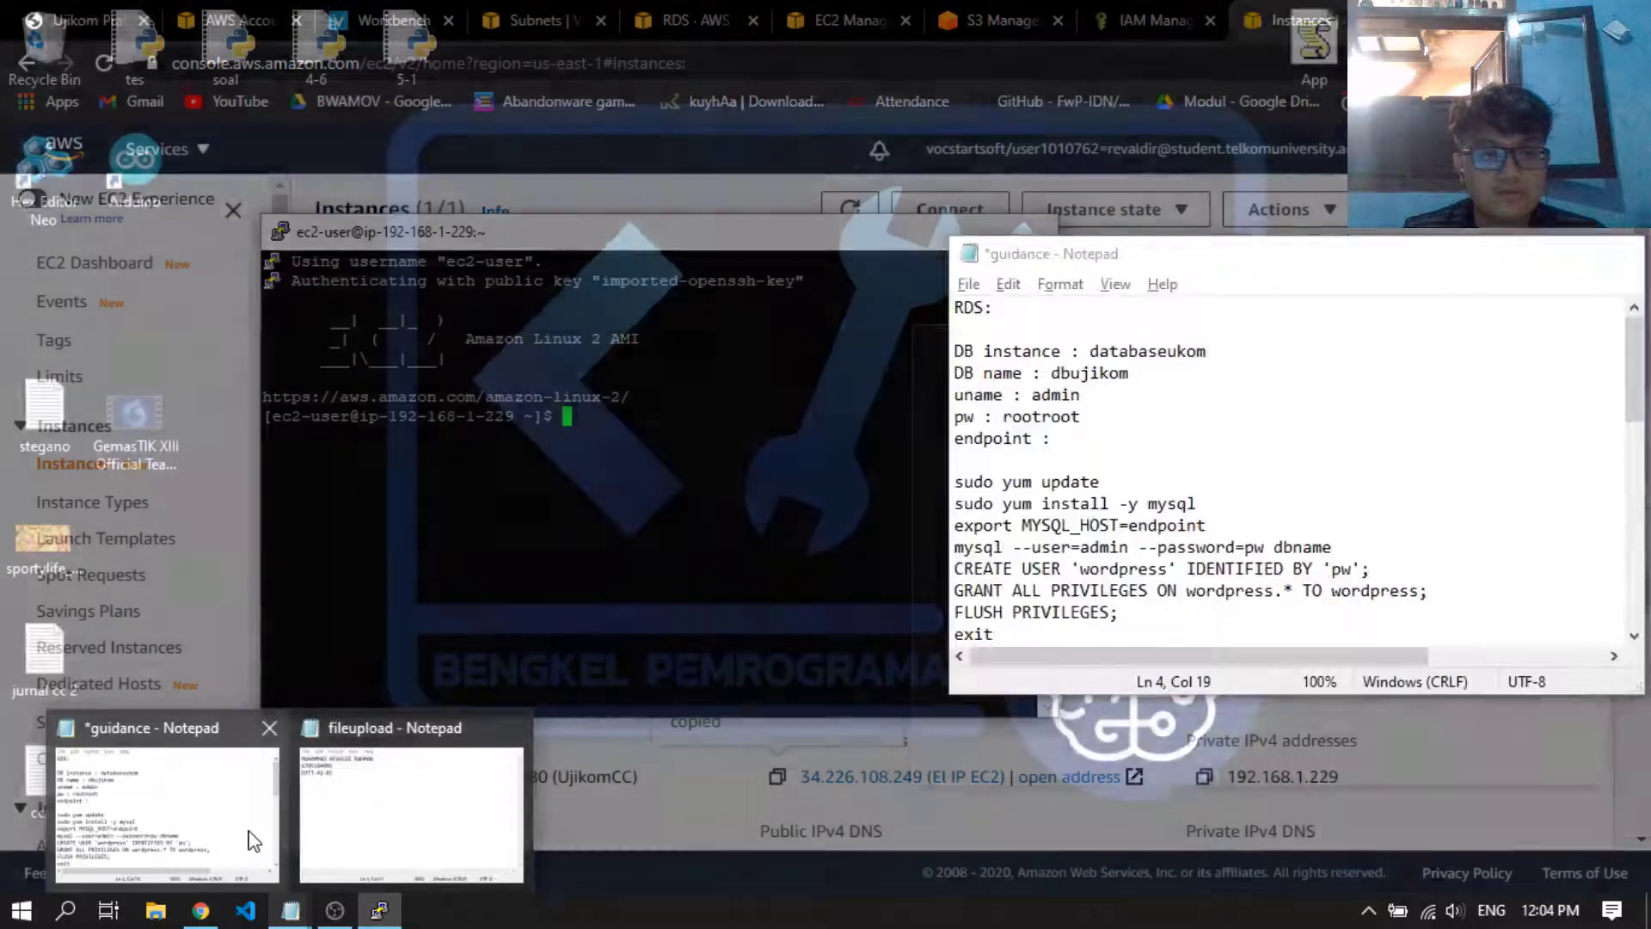
click(268, 875)
click(1247, 416)
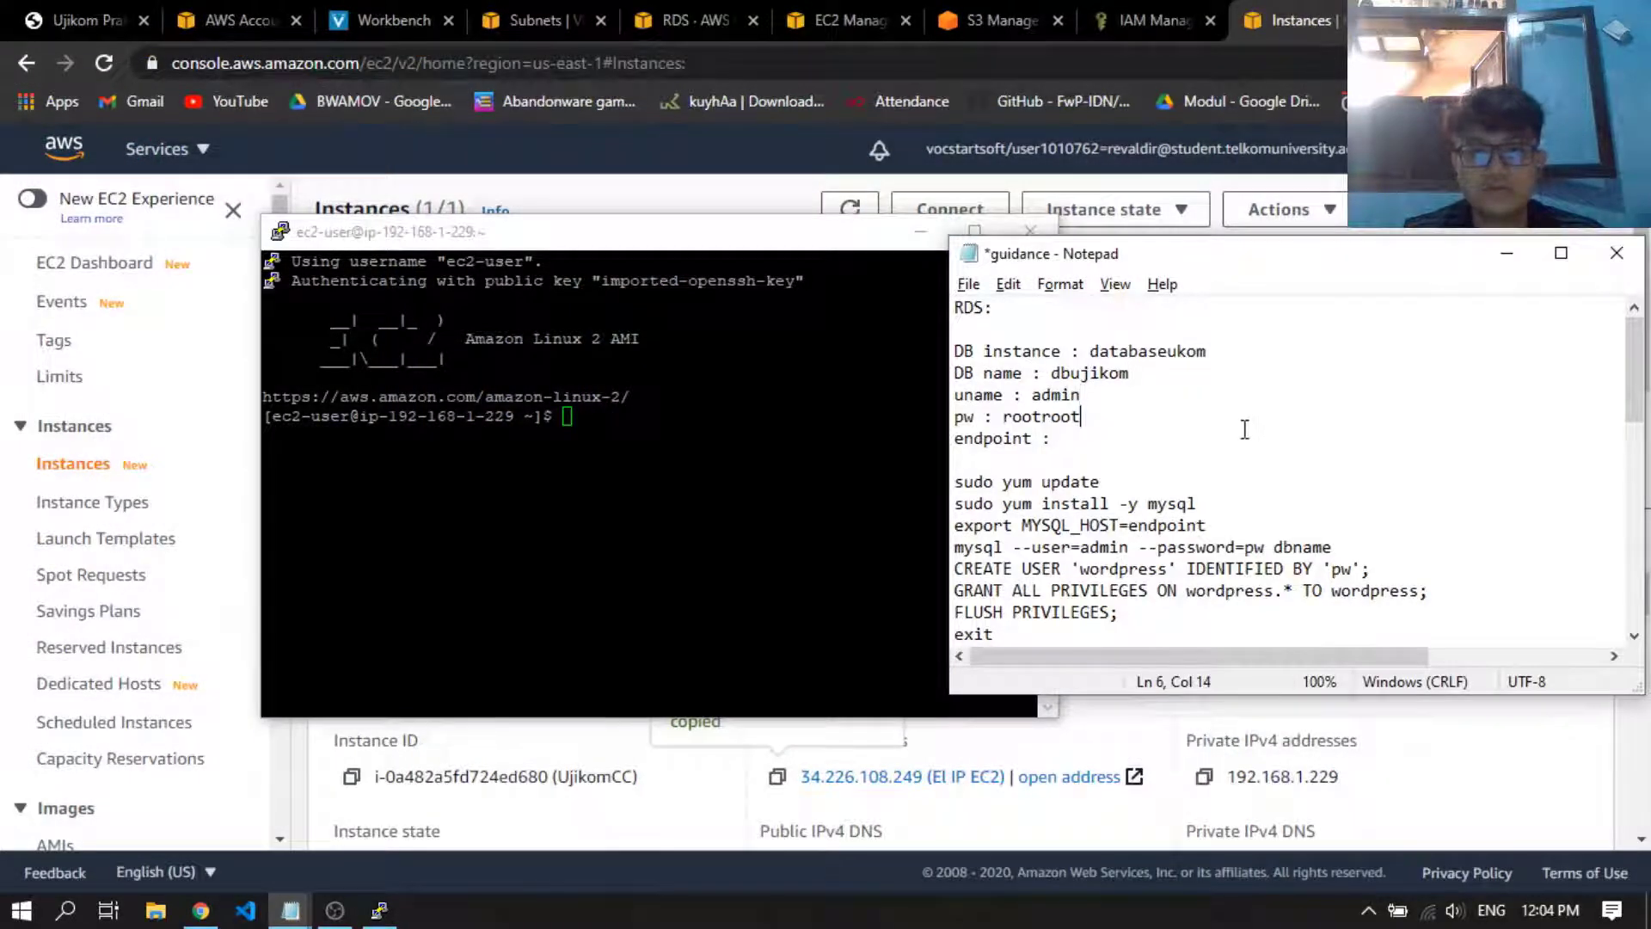
click(1135, 438)
click(689, 2)
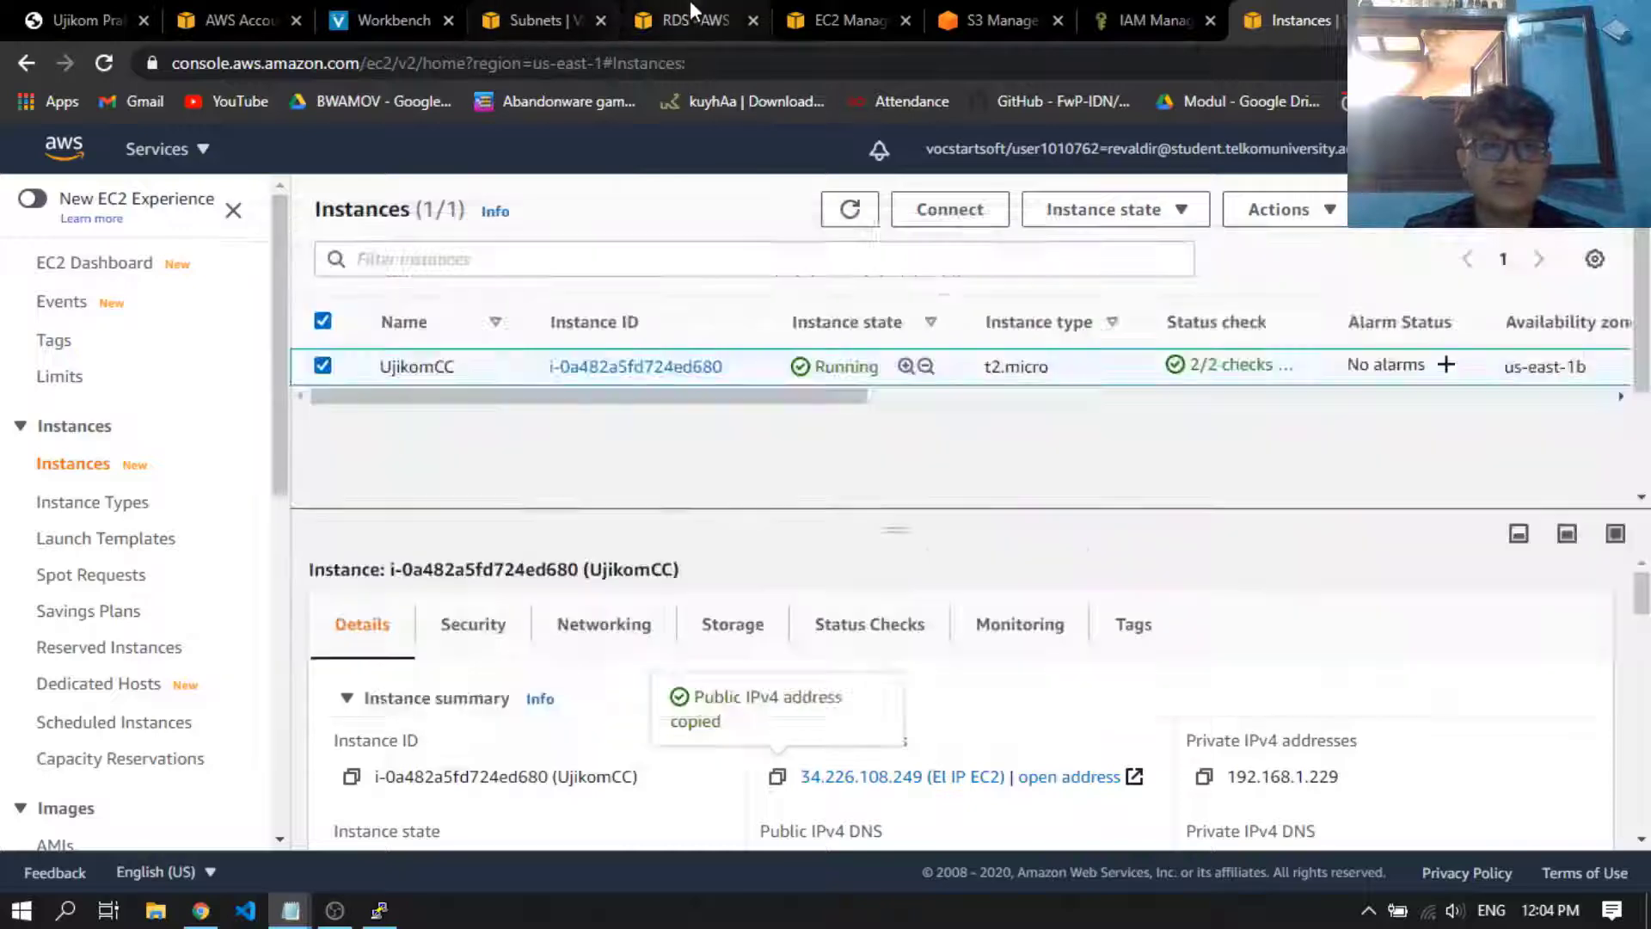
scroll(1009, 276, down, 2)
scroll(1153, 372, down, 1)
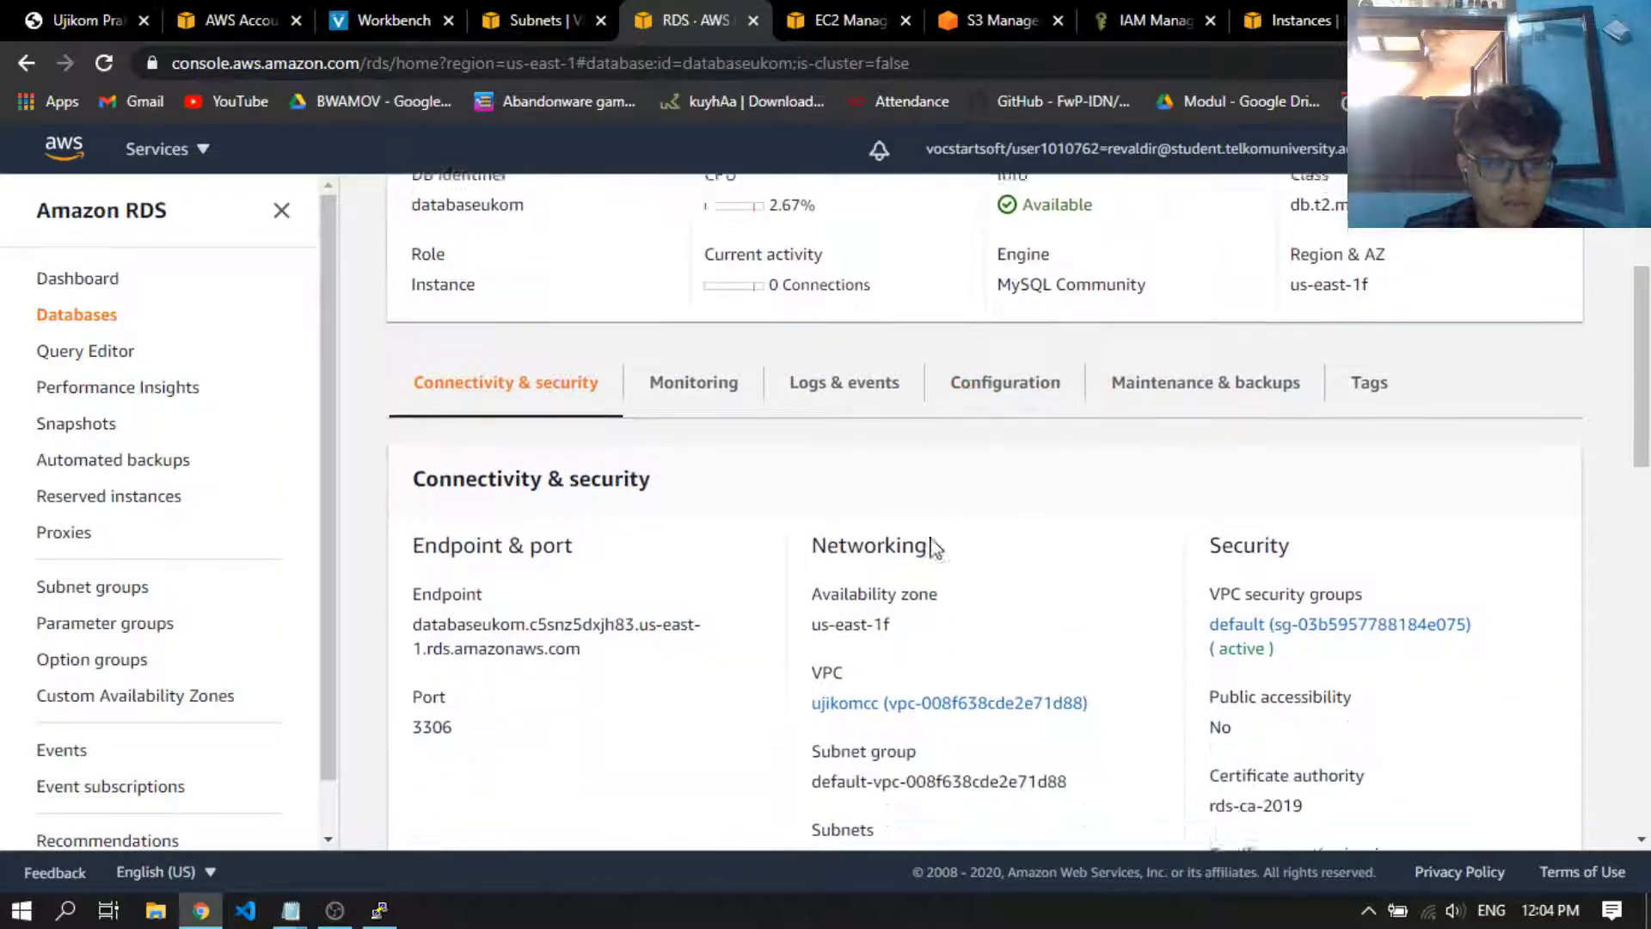
drag(599, 655, 412, 617)
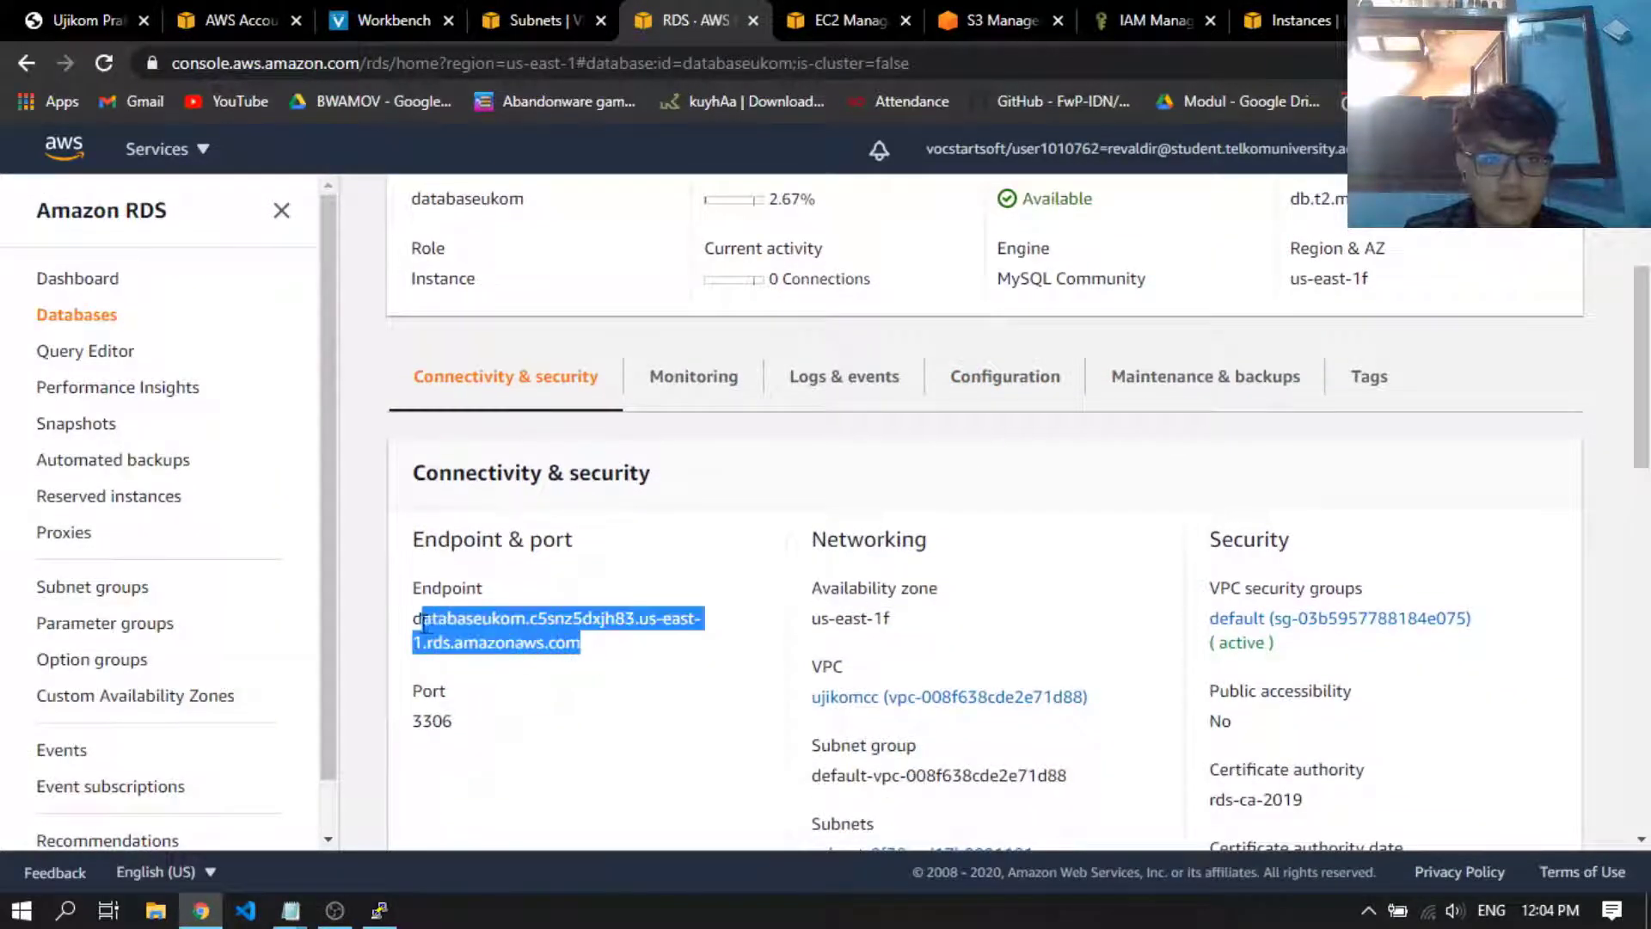
key(ctrl+c)
key(alt+Tab)
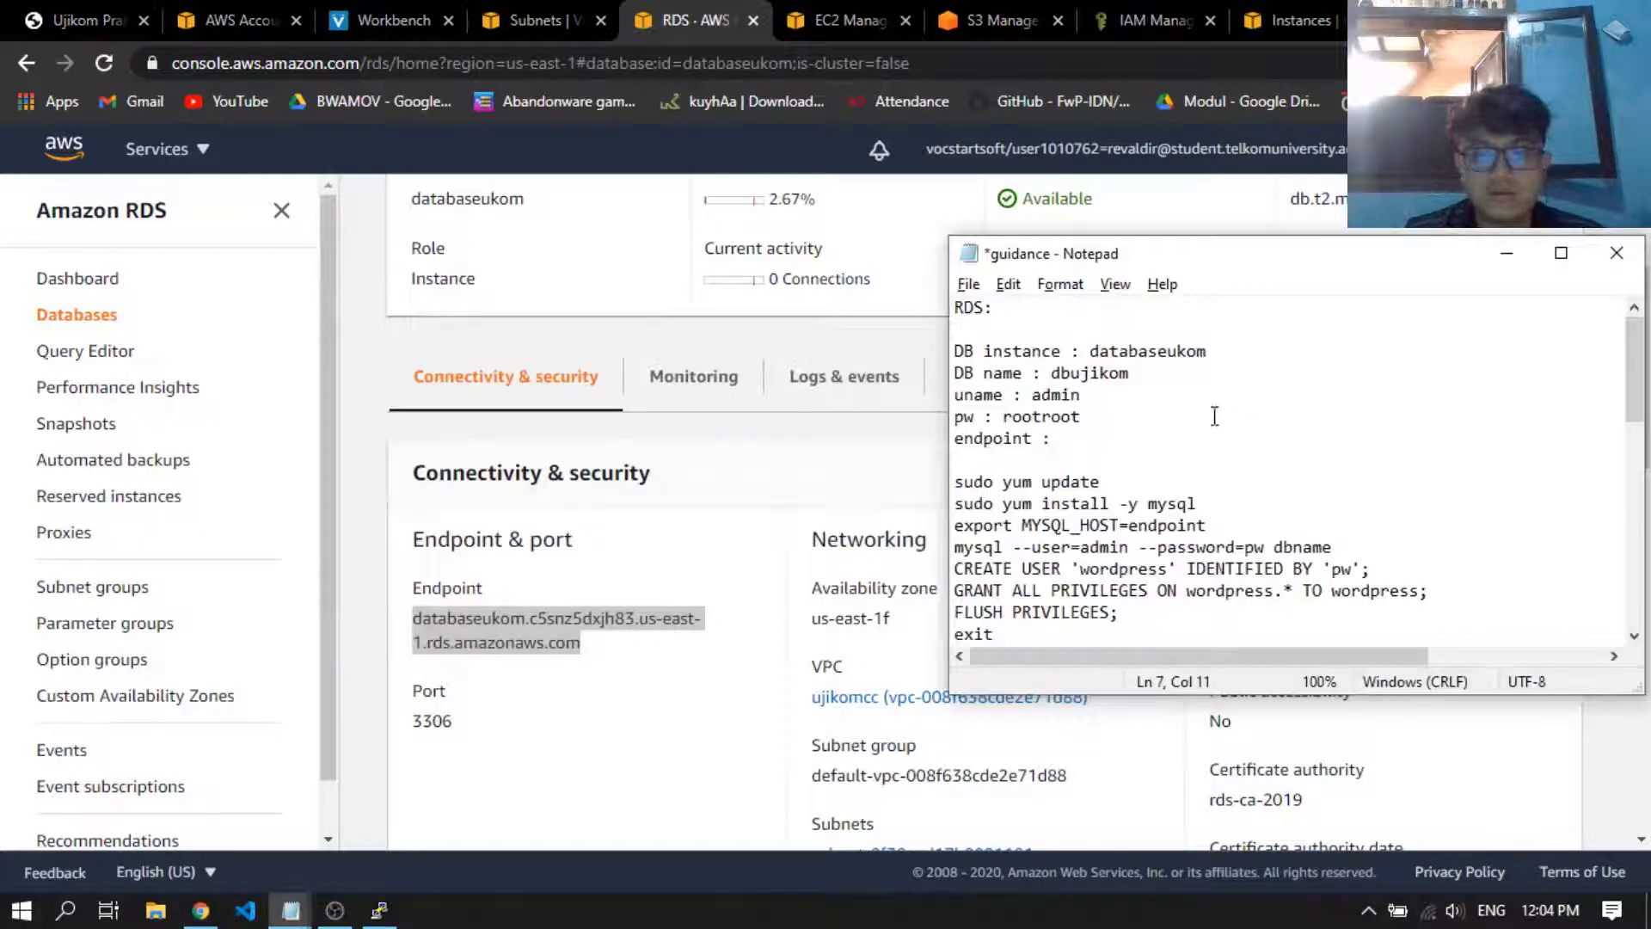
key(ctrl+v)
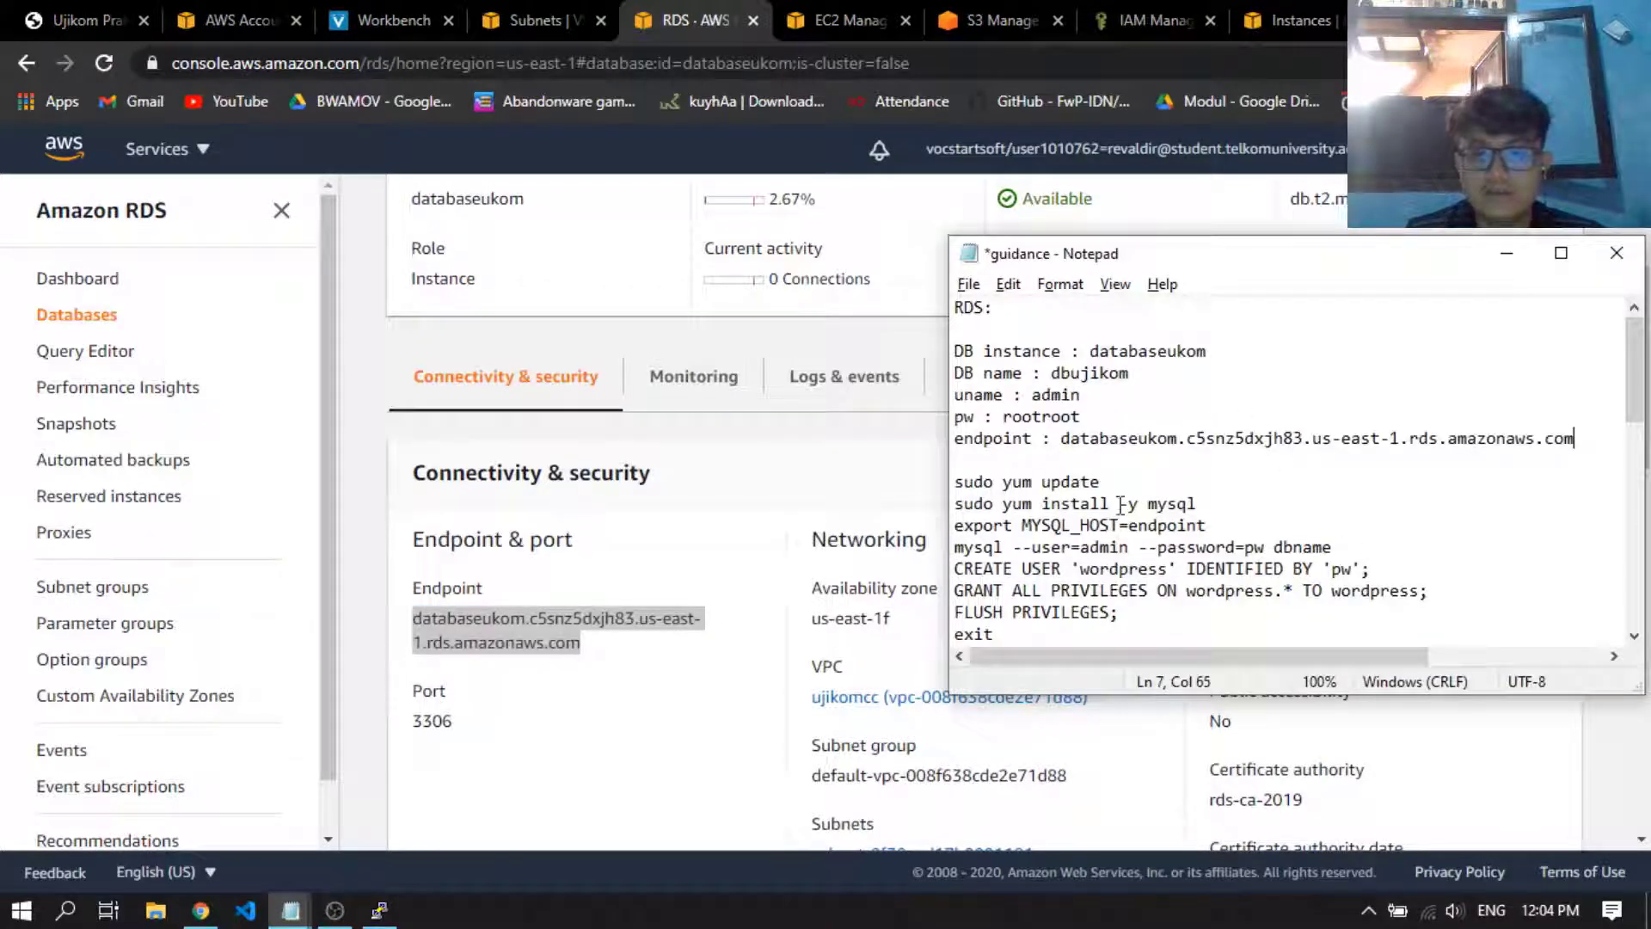
Copy the sudo yum update command from the notes and move the terminal window so it no longer overlaps them
drag(1108, 482, 954, 482)
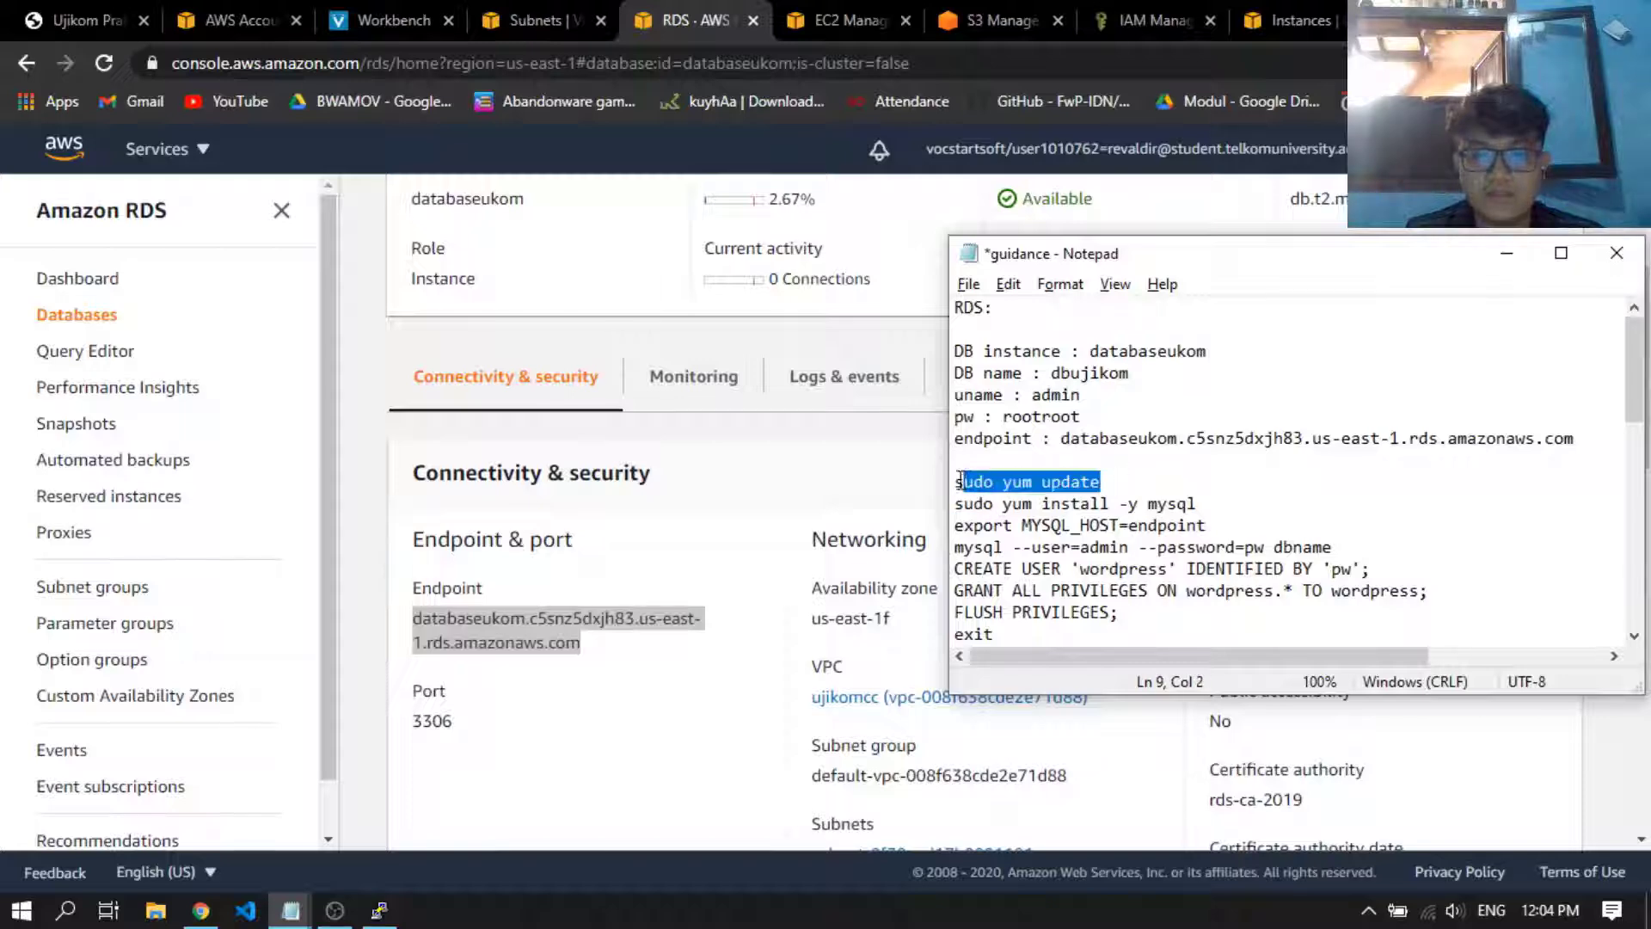
key(alt+Tab)
key(Tab)
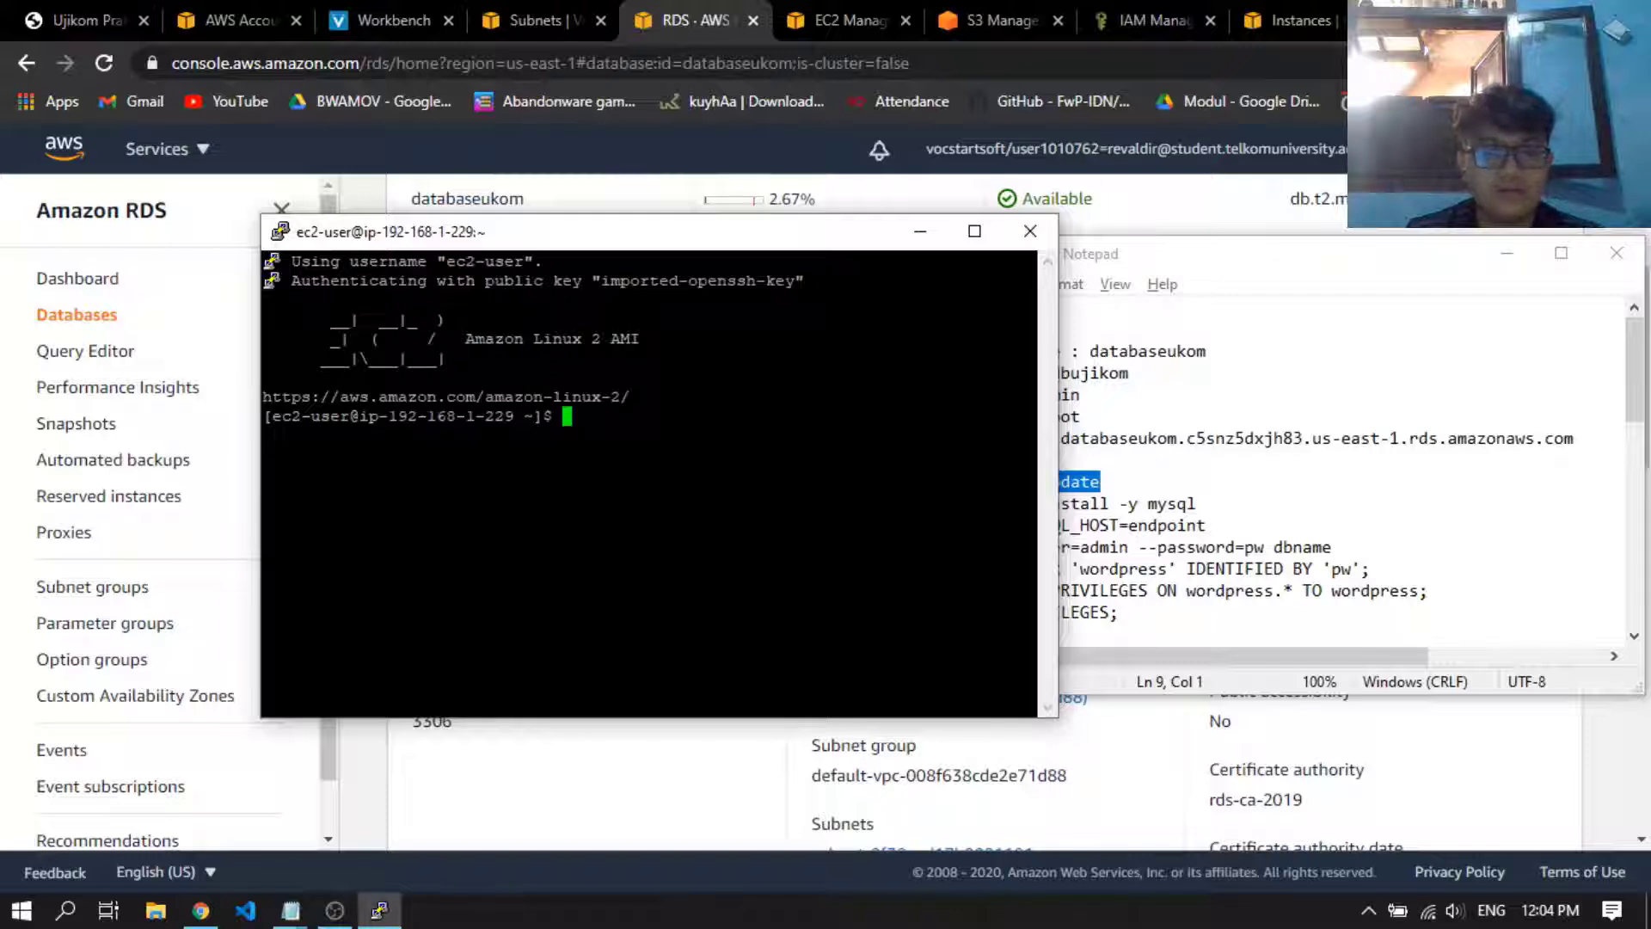
drag(688, 239, 660, 245)
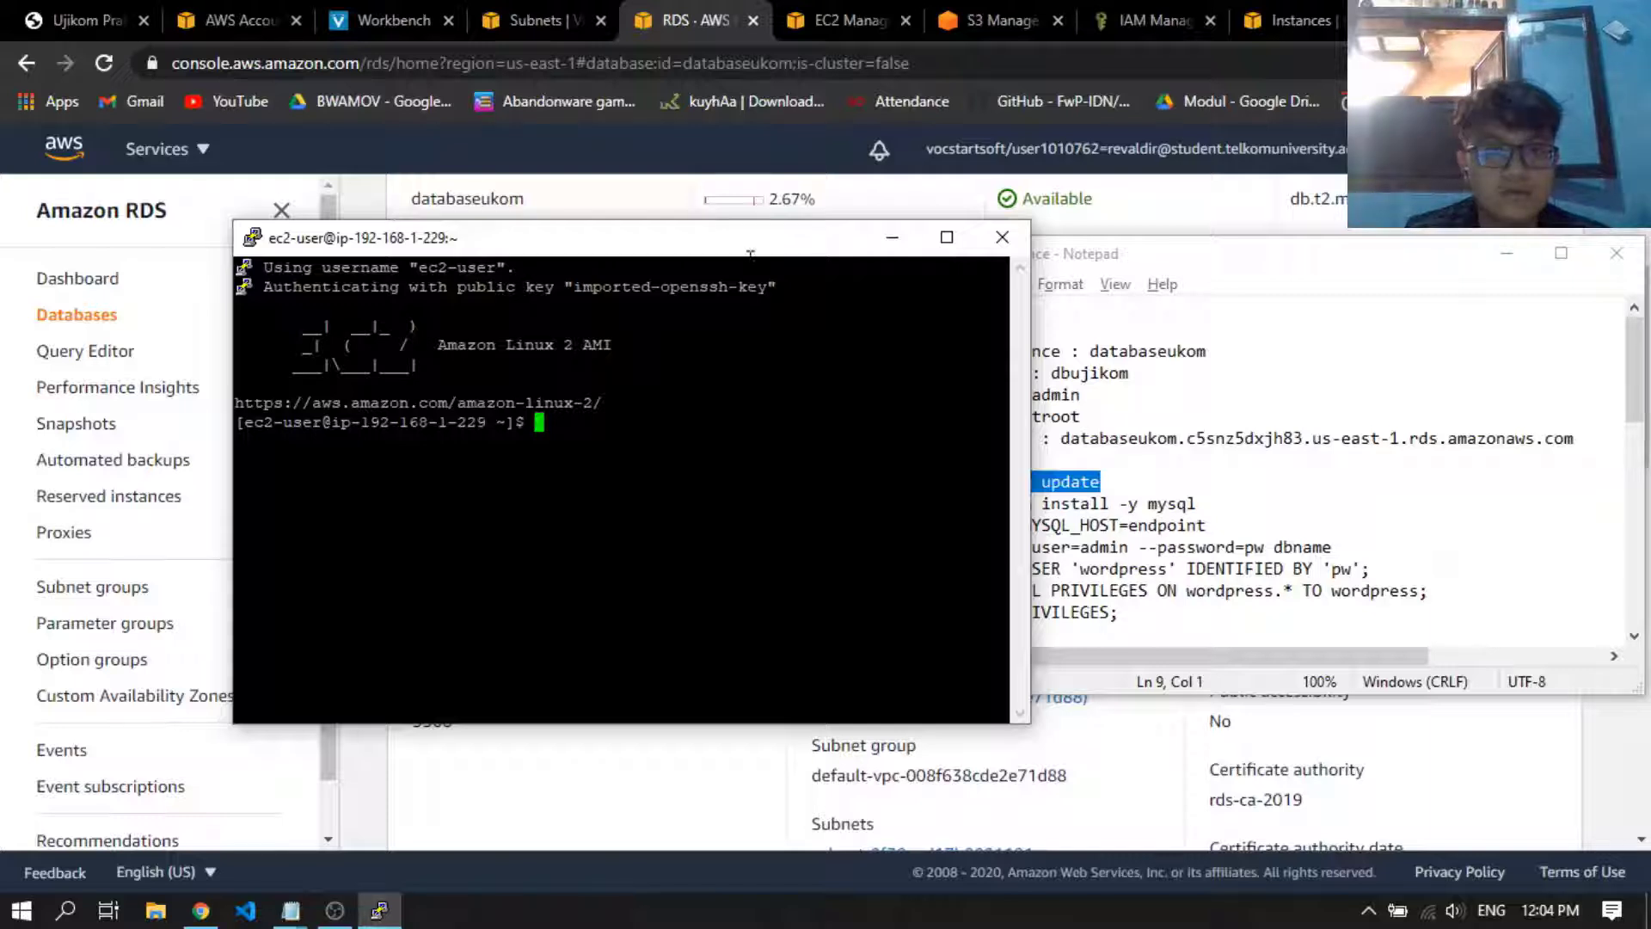
drag(734, 248, 714, 255)
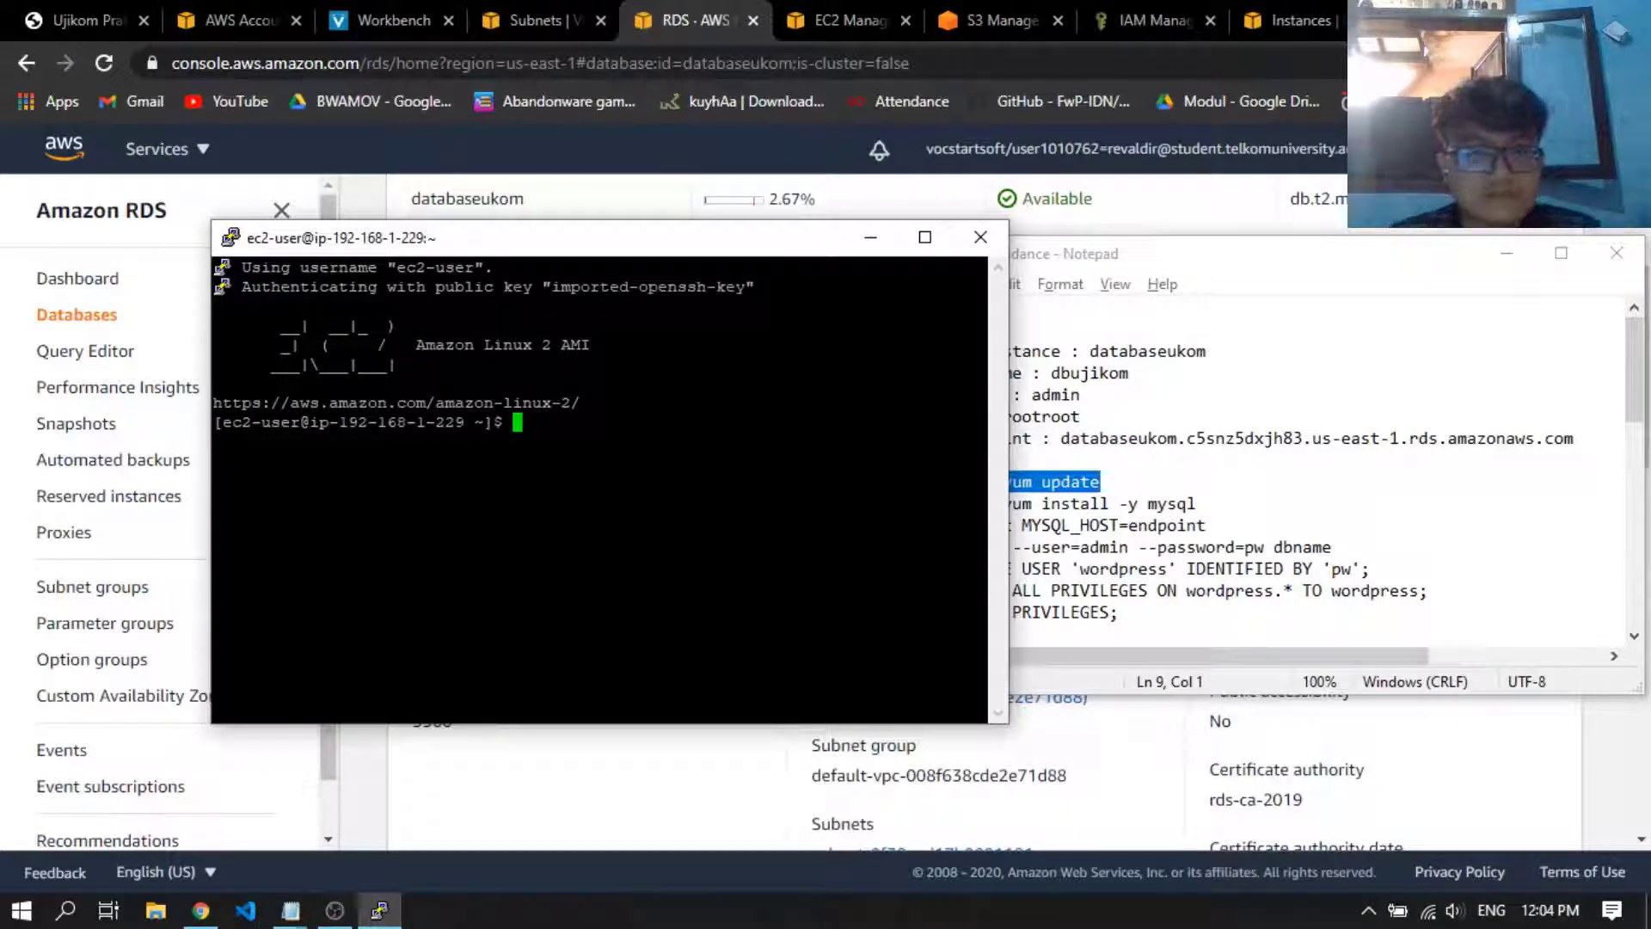
drag(722, 255, 645, 244)
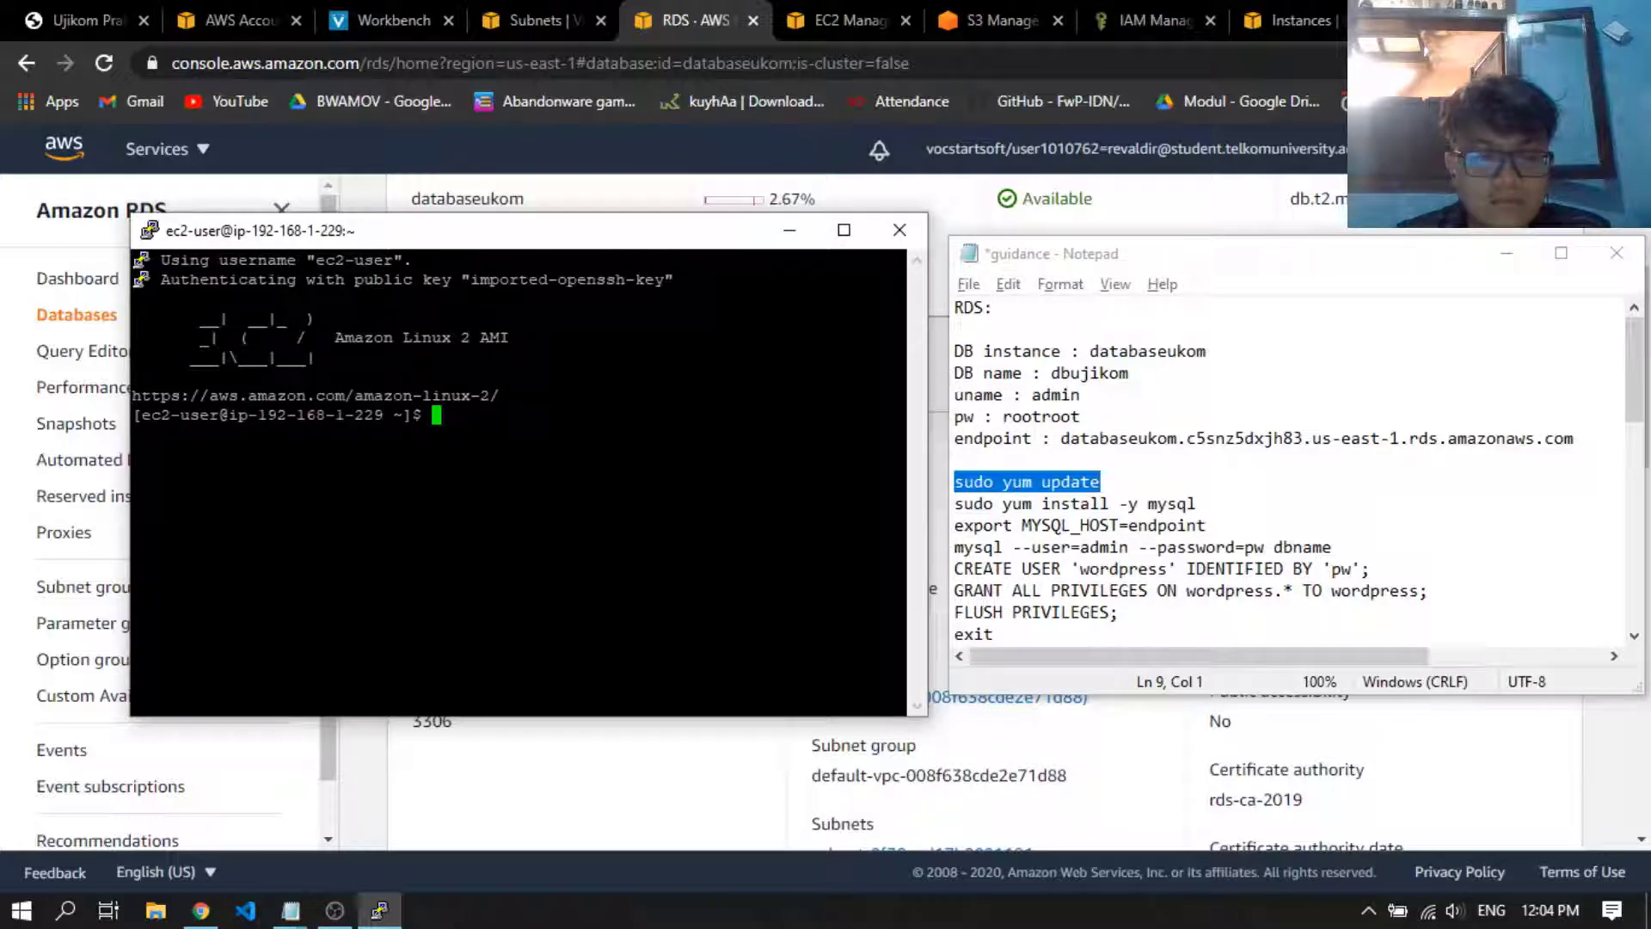
Try to paste and run the sudo yum update command in the SSH terminal
double_click(506, 416)
right_click(507, 416)
text(sasder)
key(Return)
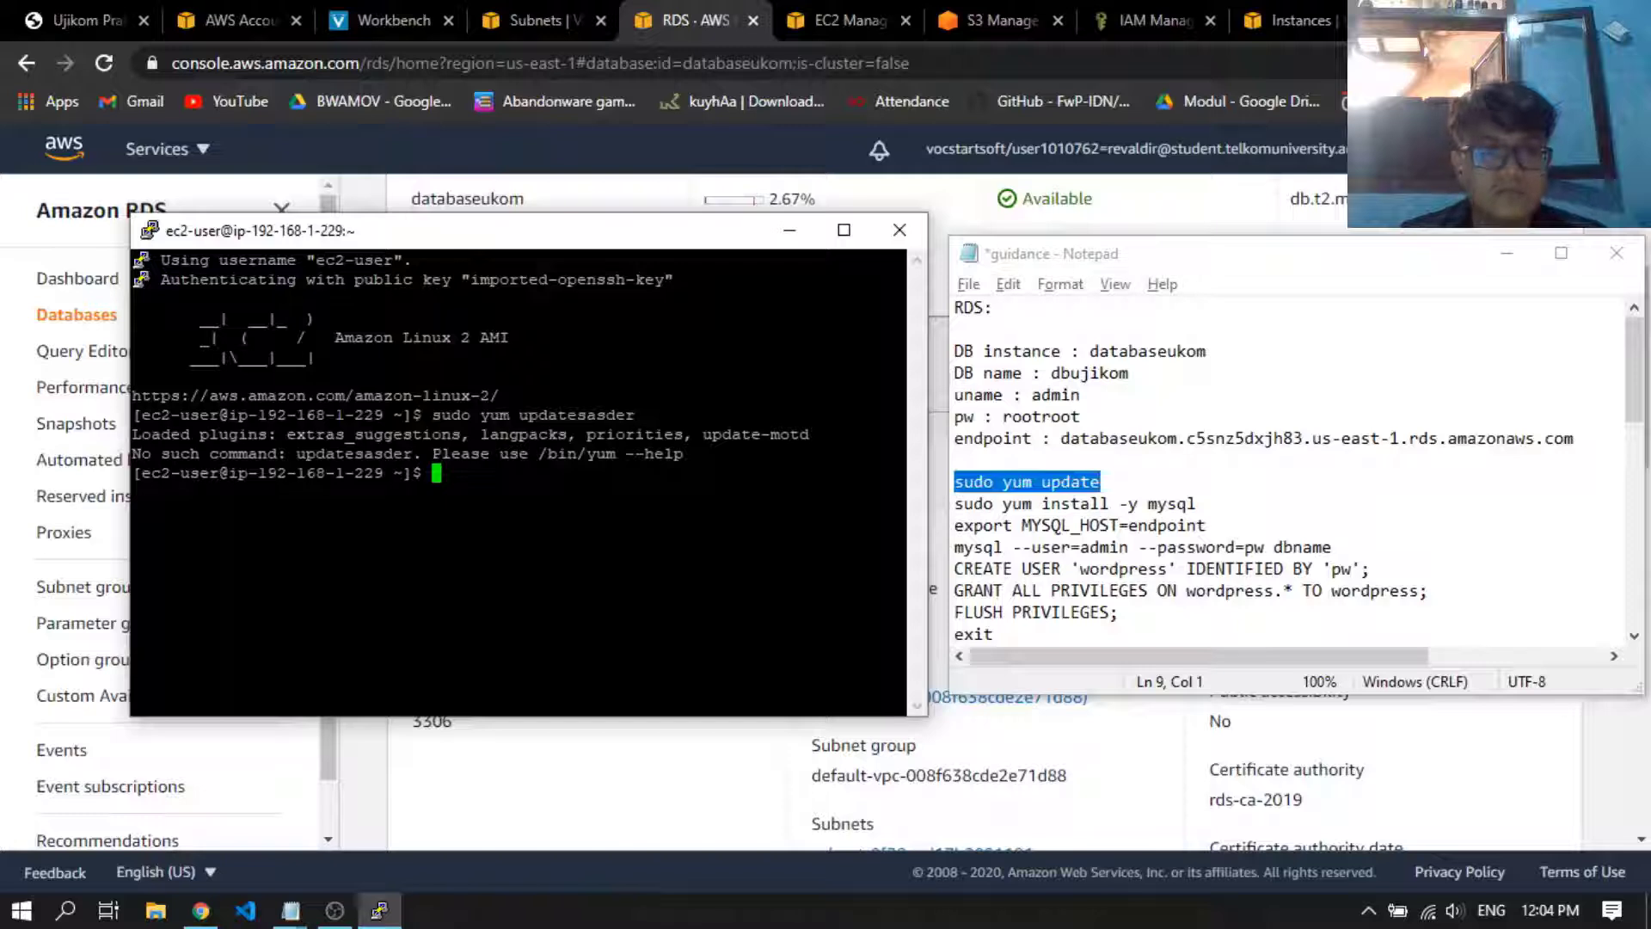
text(s)
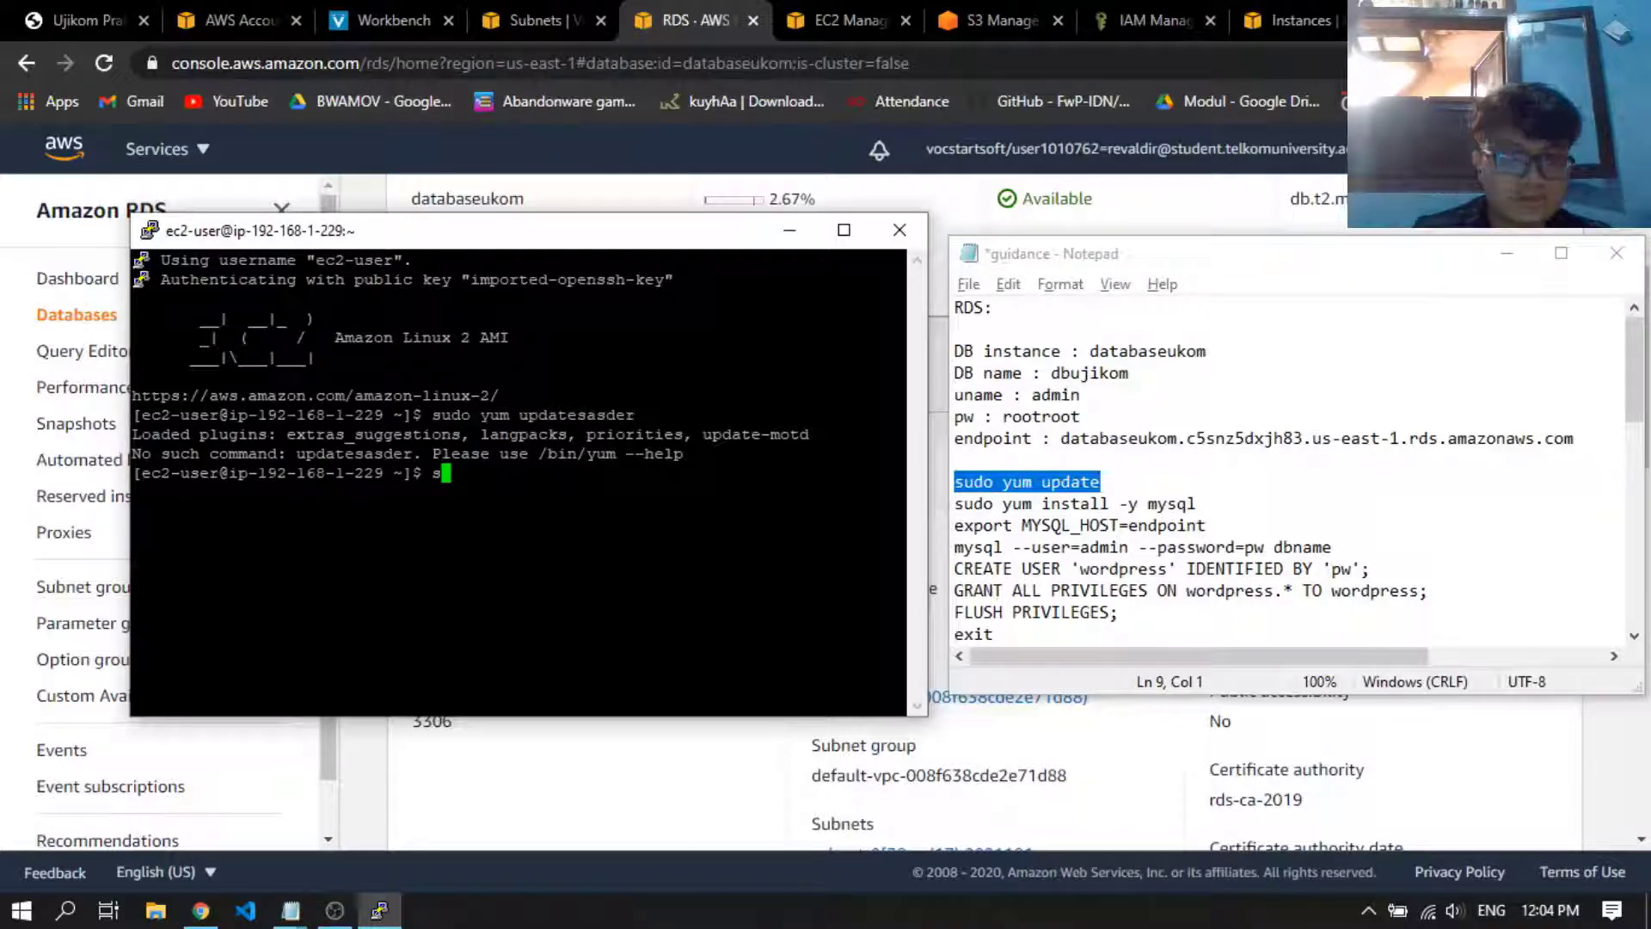
key(BackSpace)
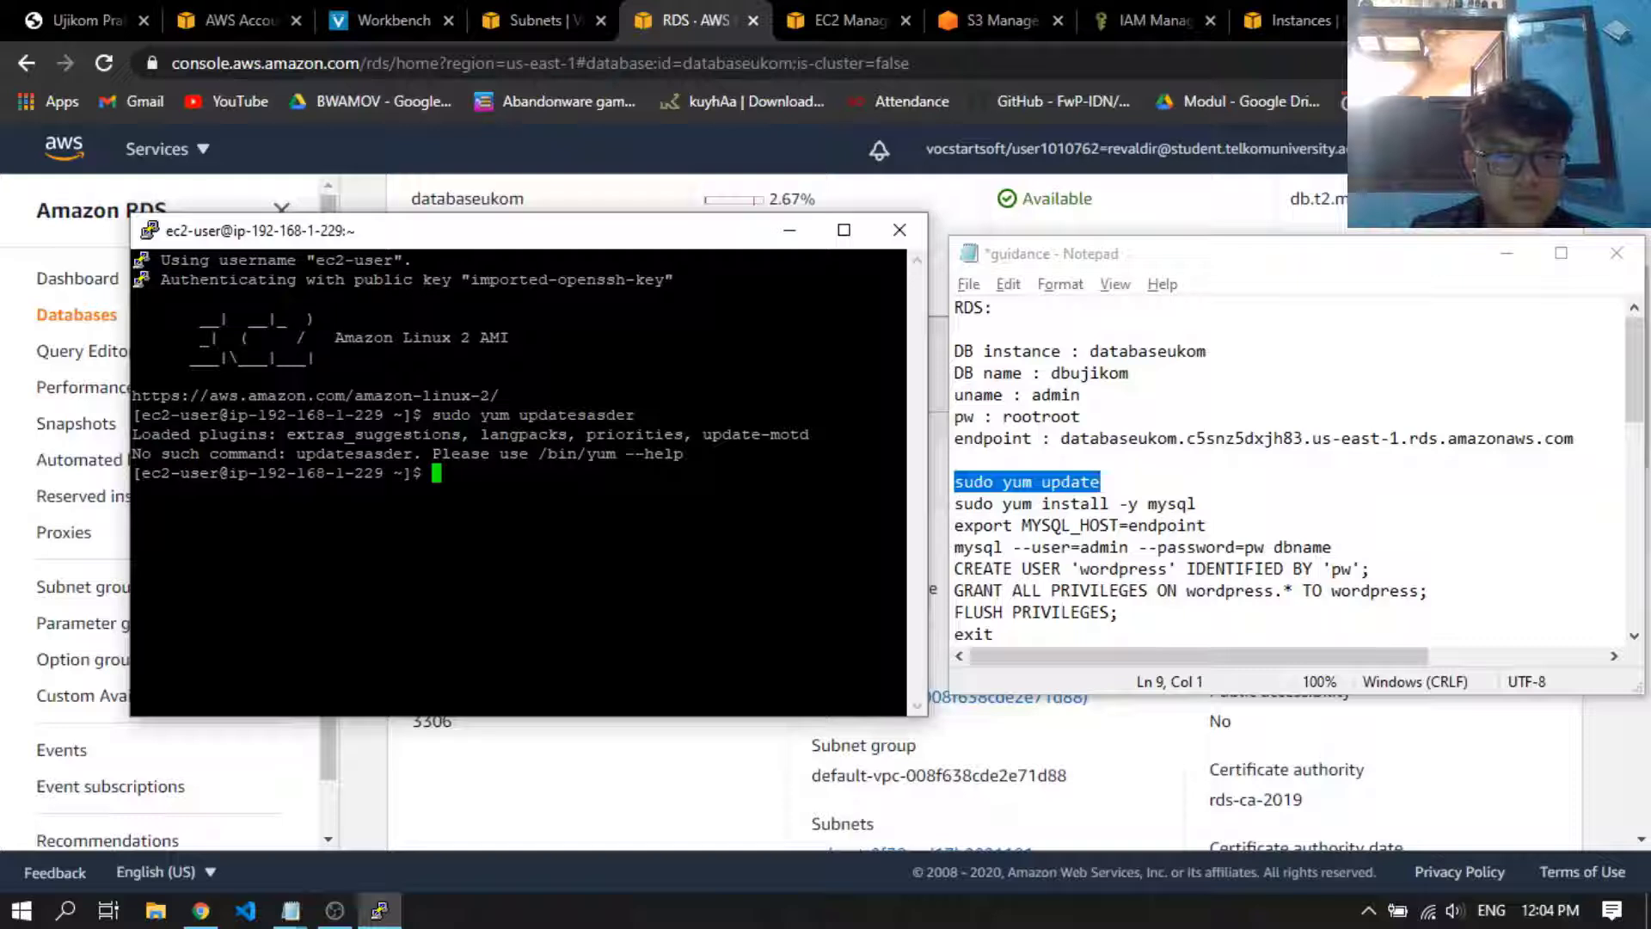
key(shift+Insert)
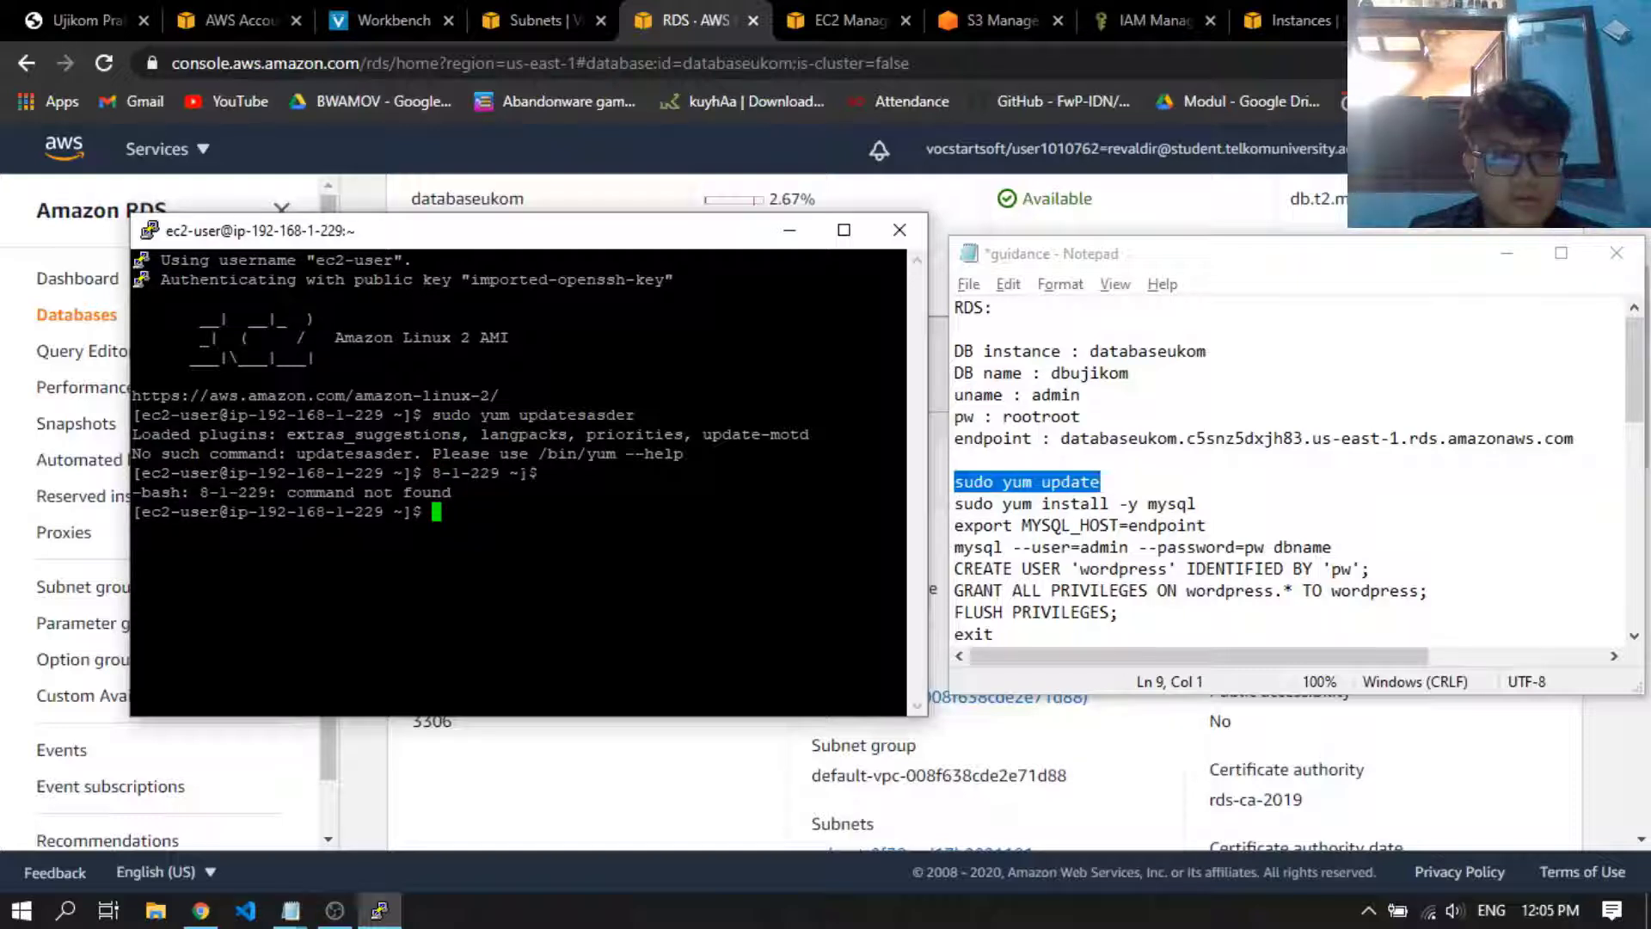
key(shift+Insert)
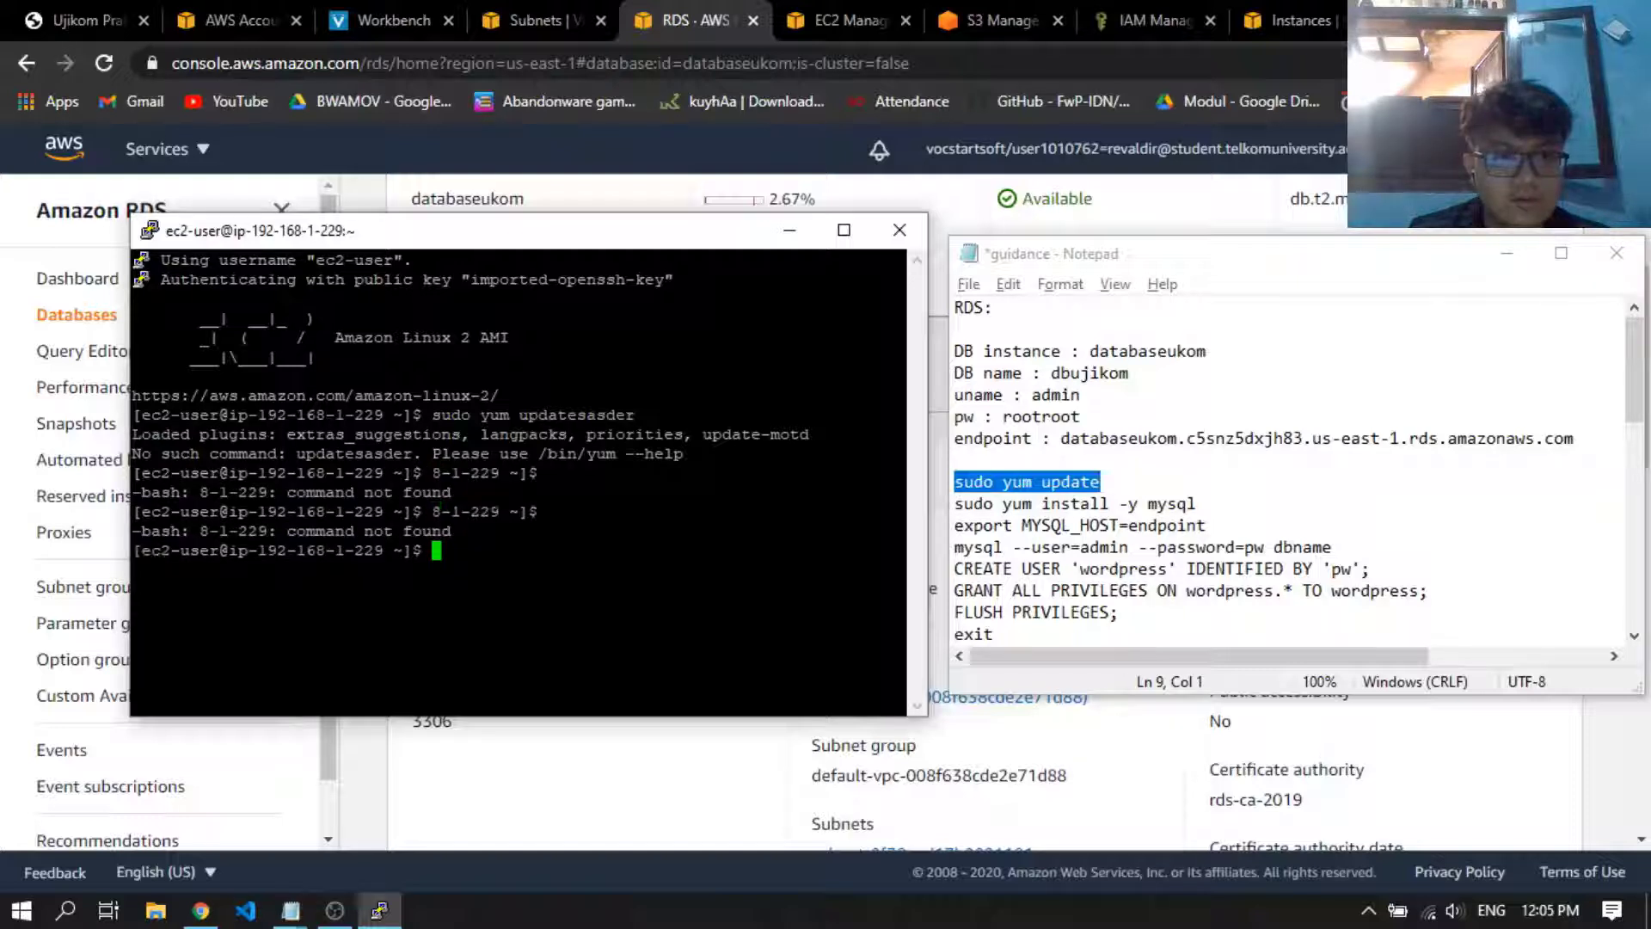
Copy sudo yum update from the notes again, run it on the EC2 instance and accept the package upgrade with y
drag(1158, 478, 933, 483)
key(ctrl+c)
key(alt+Tab)
key(shift+Insert)
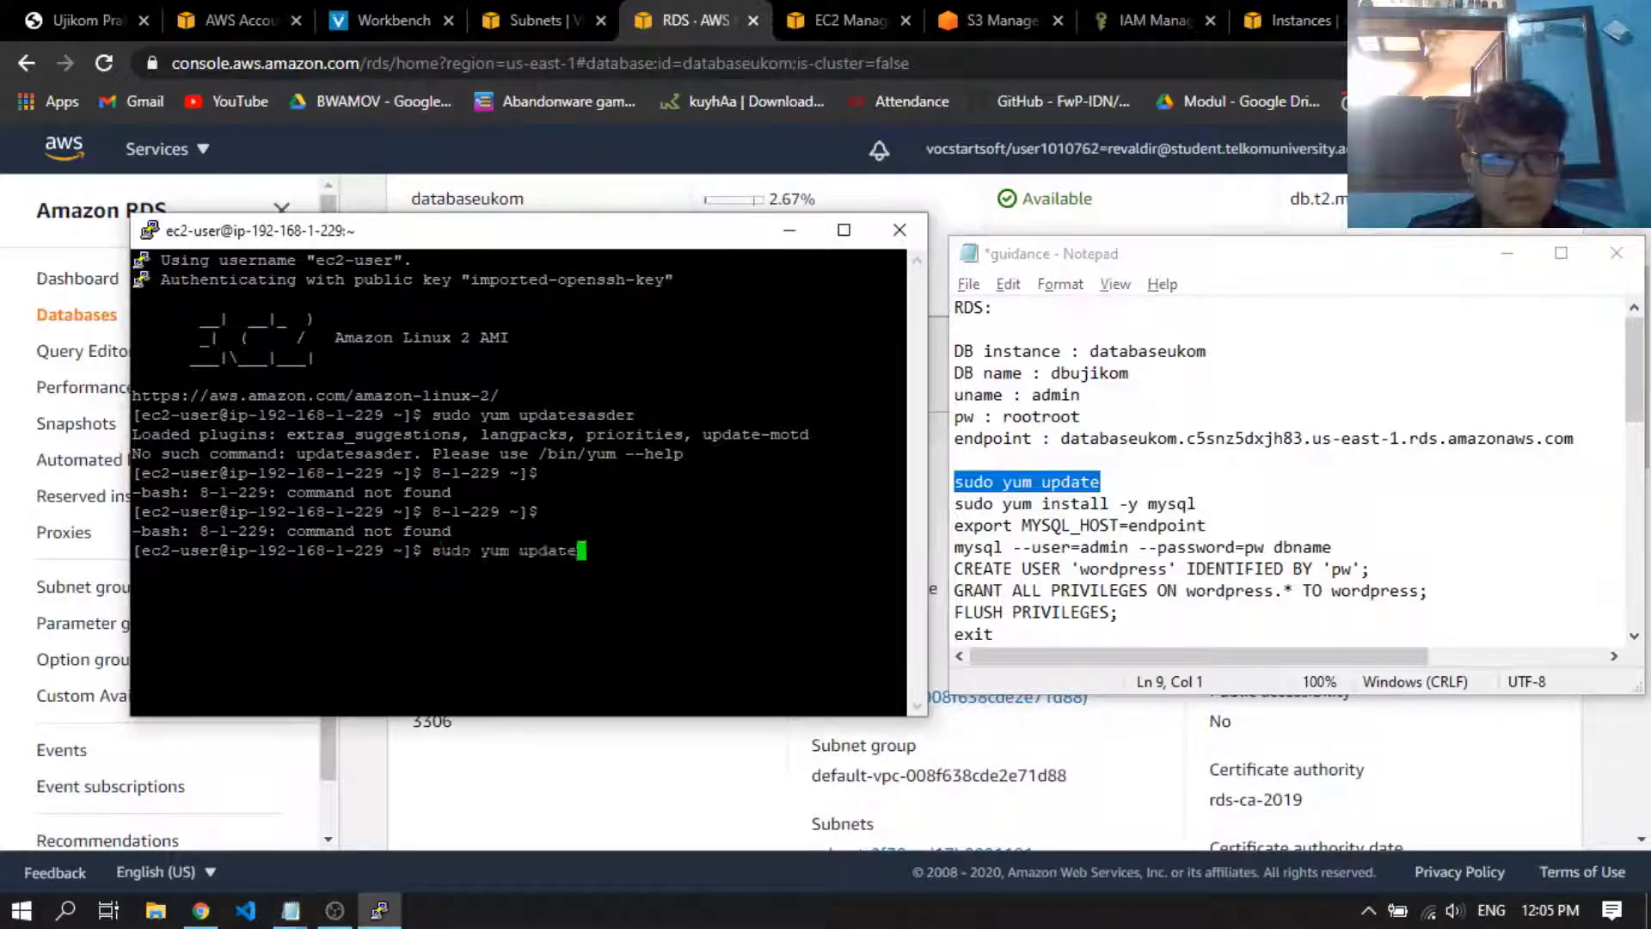
key(Return)
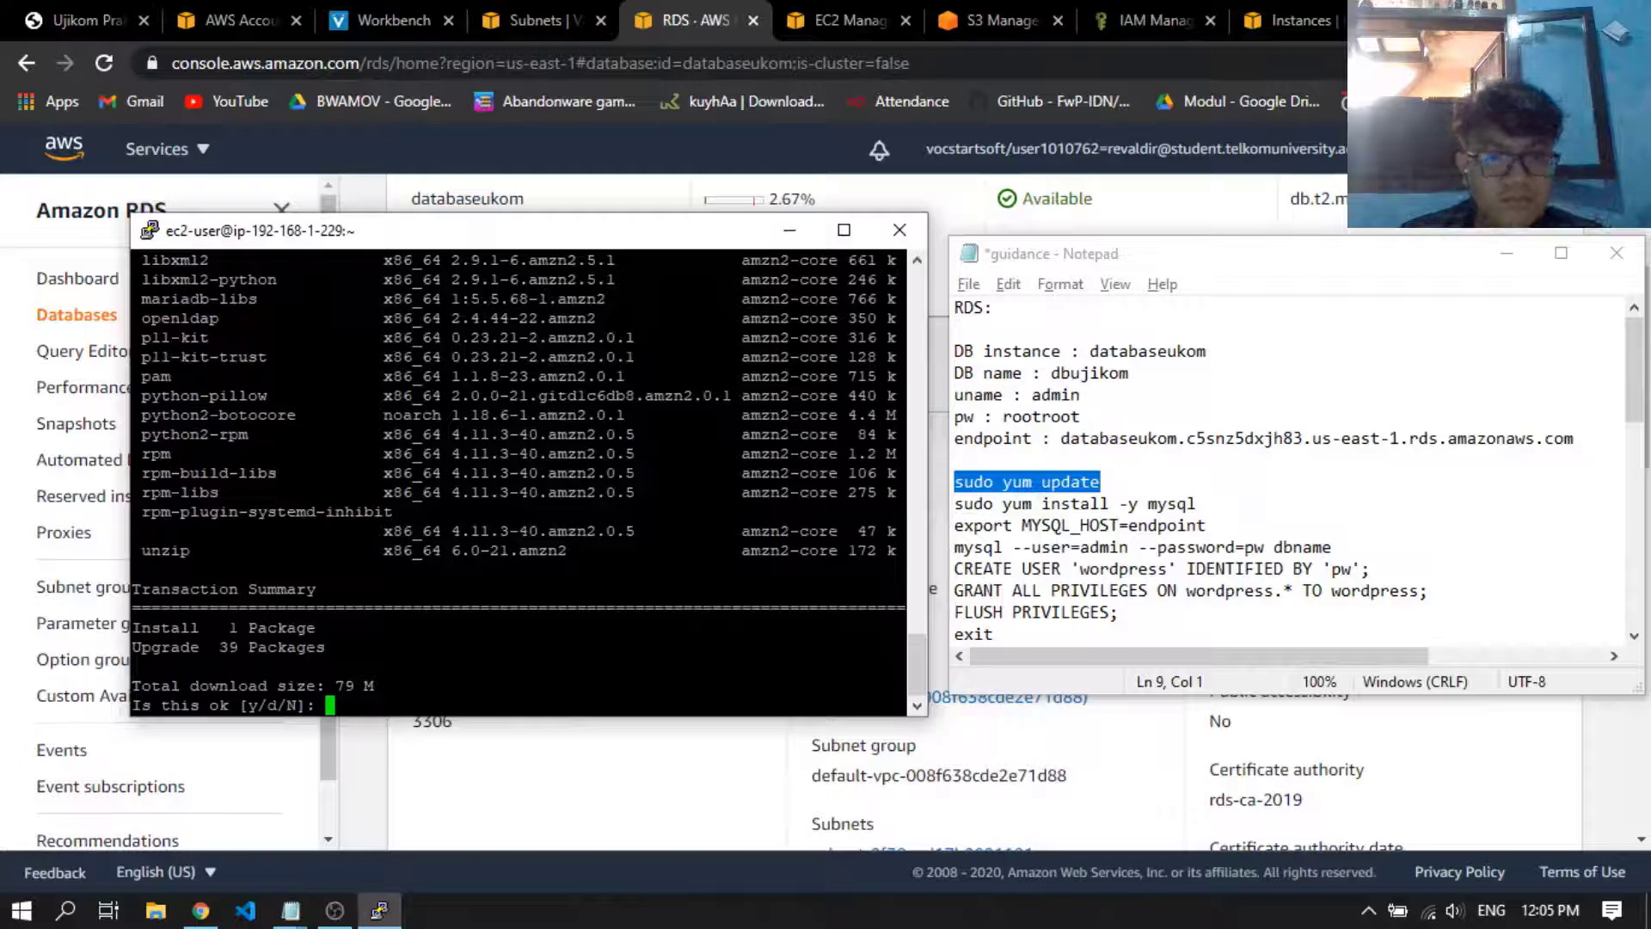
text(y)
key(Return)
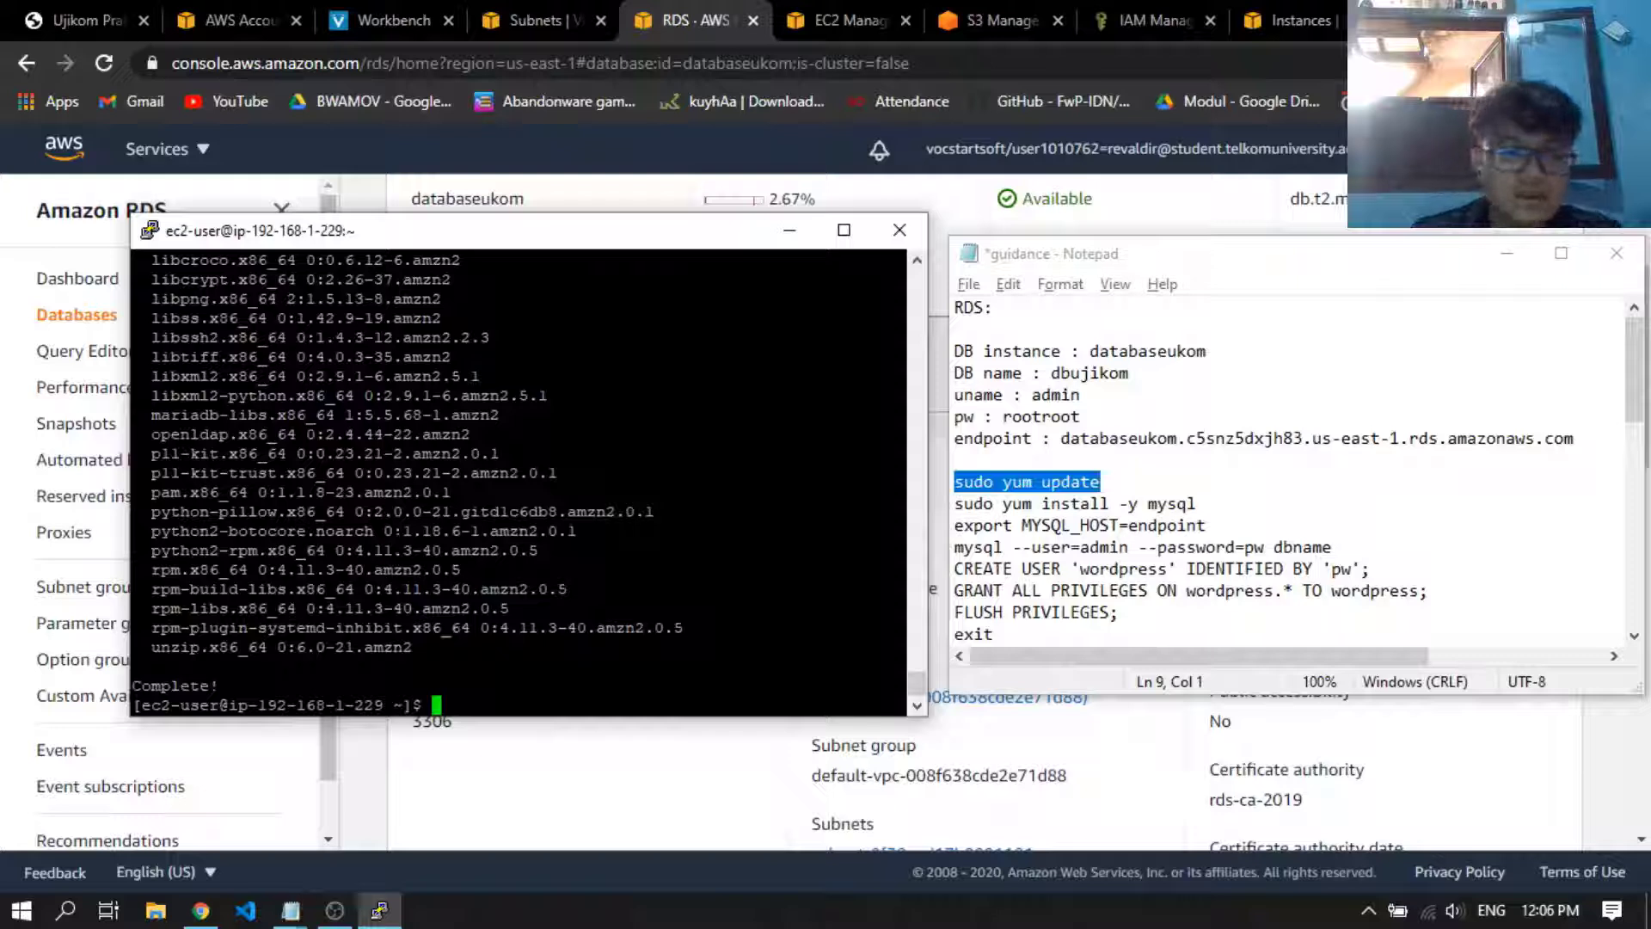
Install the MySQL client on the EC2 instance by running sudo yum install -y mysql from the notes
drag(1241, 505, 957, 505)
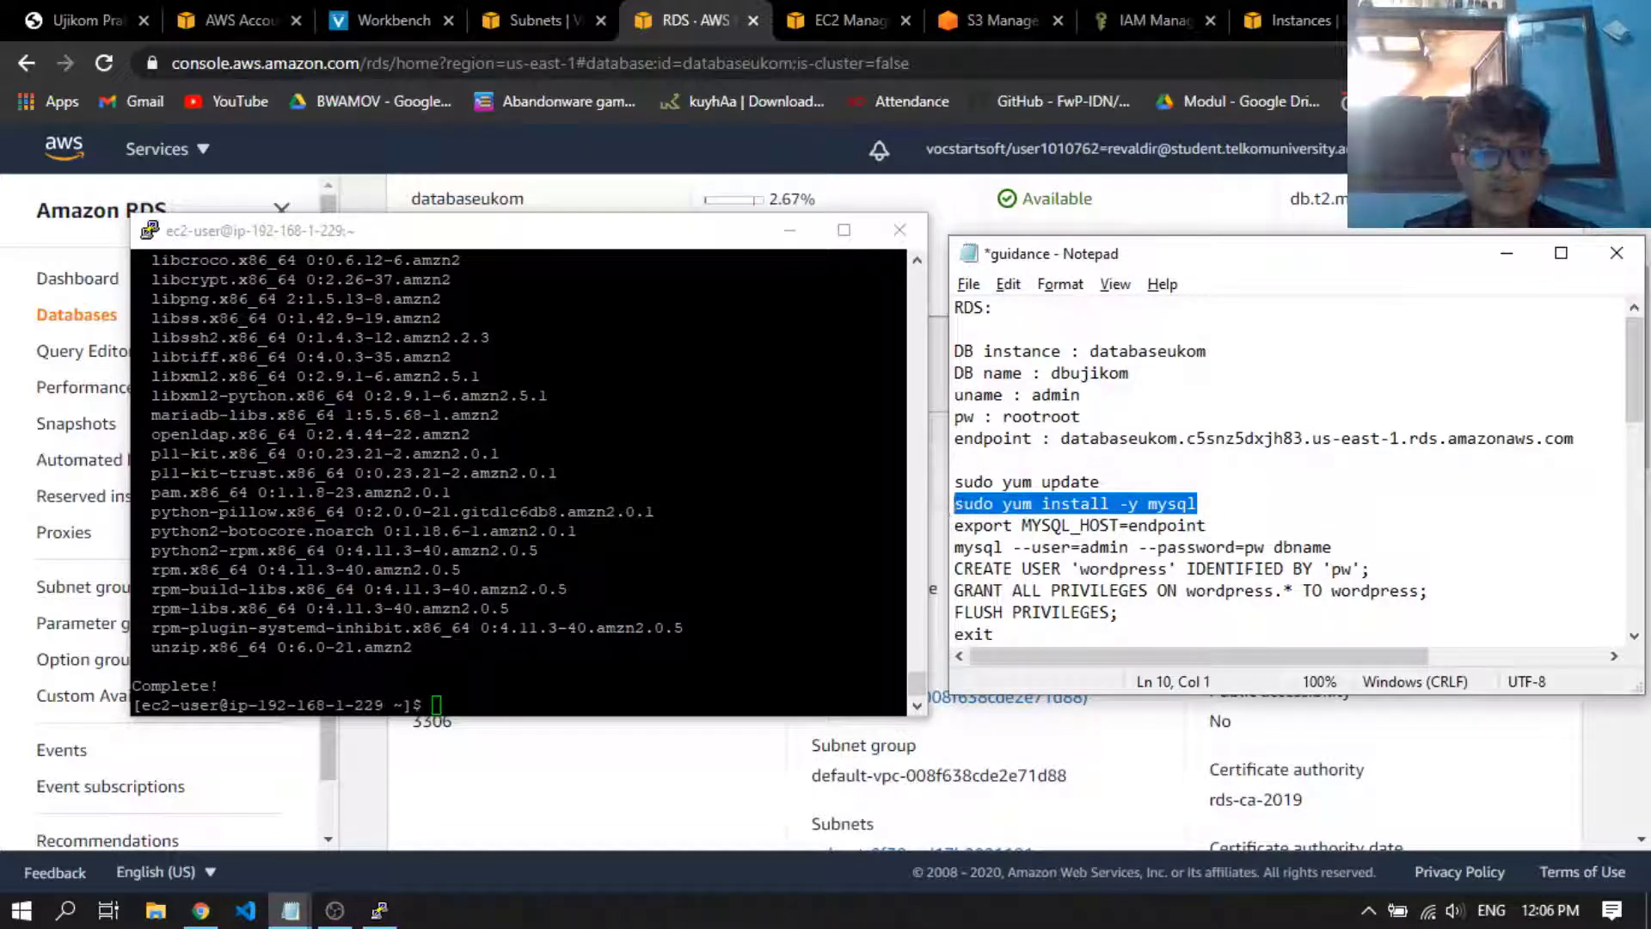
click(671, 550)
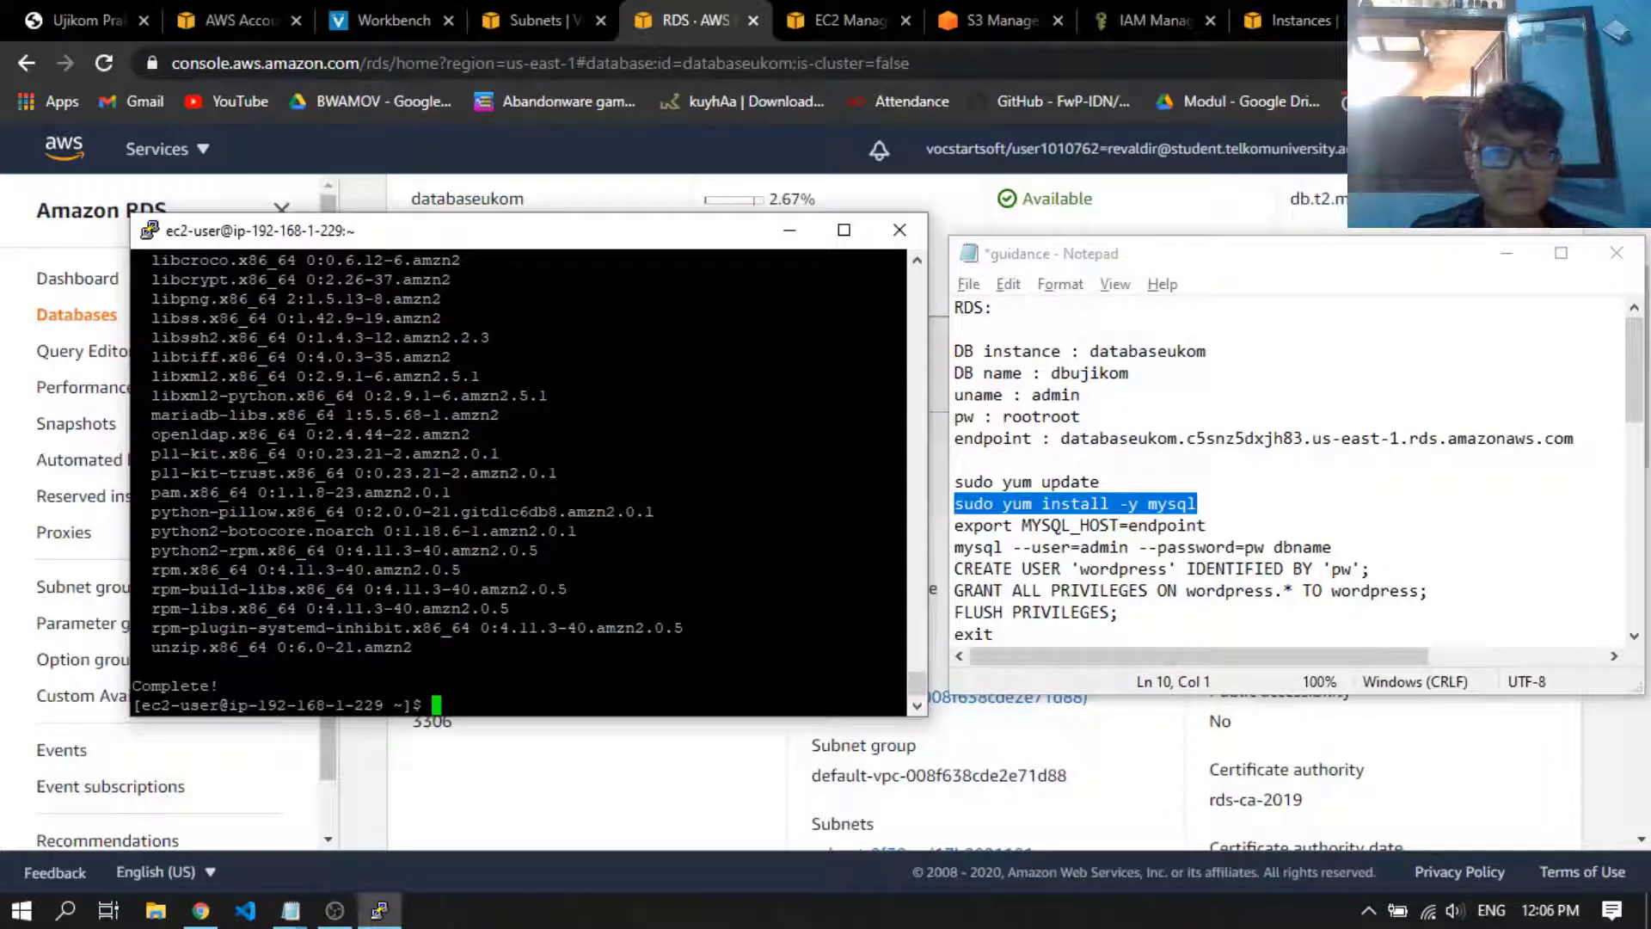
right_click(671, 550)
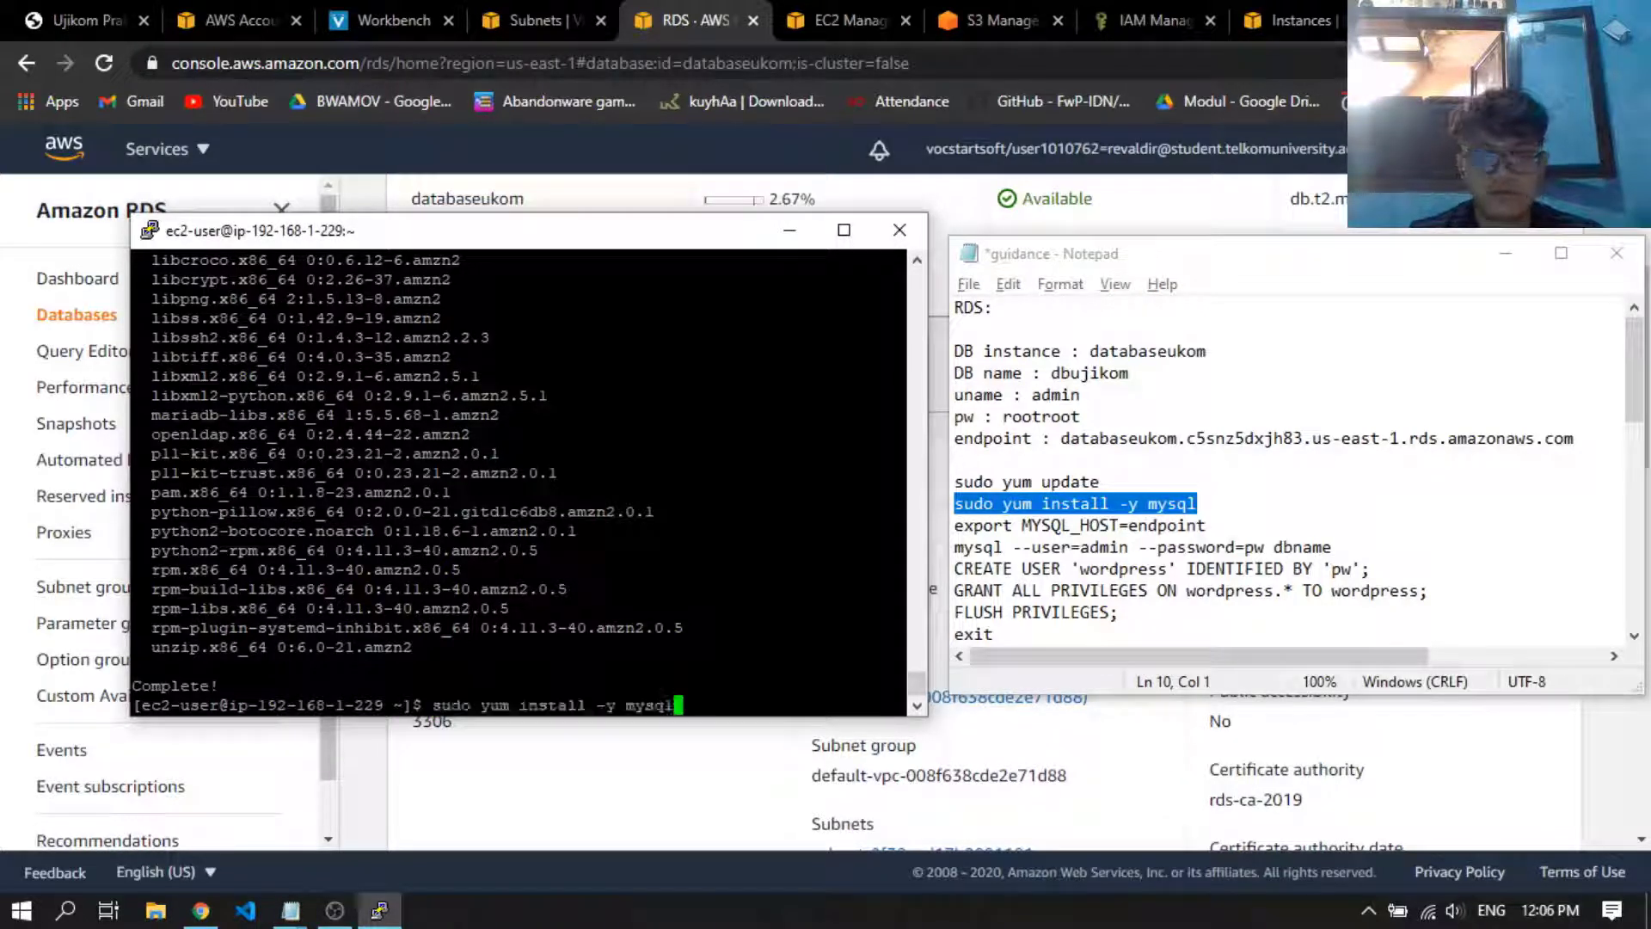
key(Return)
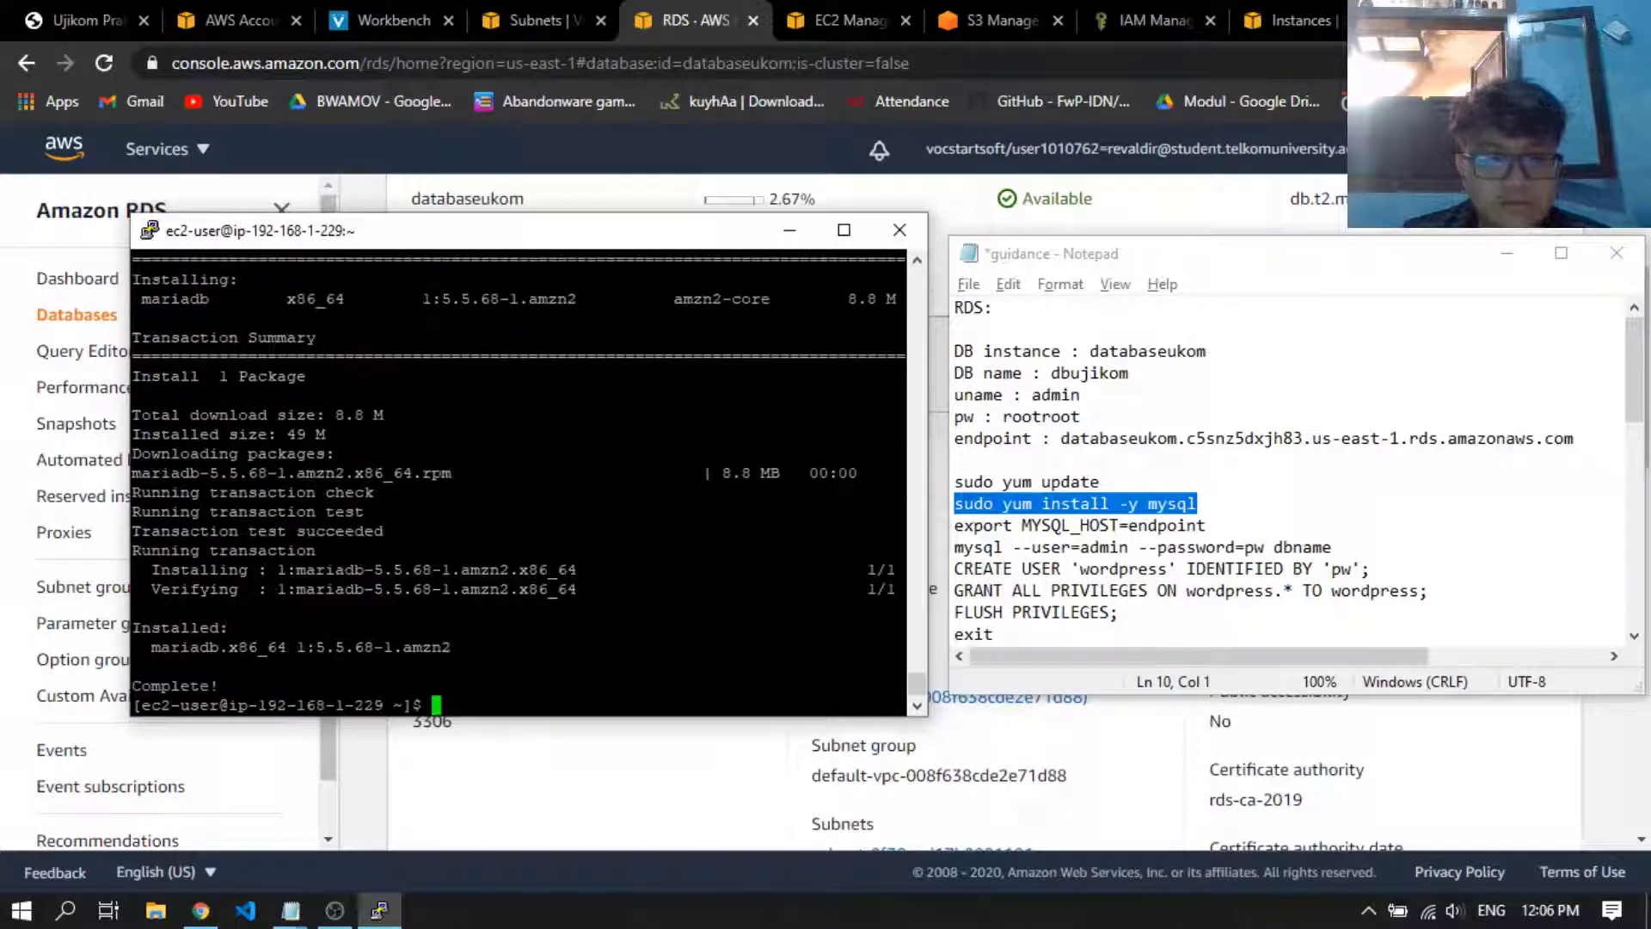
Replace the endpoint placeholder in the notes' export MYSQL_HOST command with databaseukom.c5snz5dxjh83.us-east-1.rds.amazonaws.com
click(1215, 525)
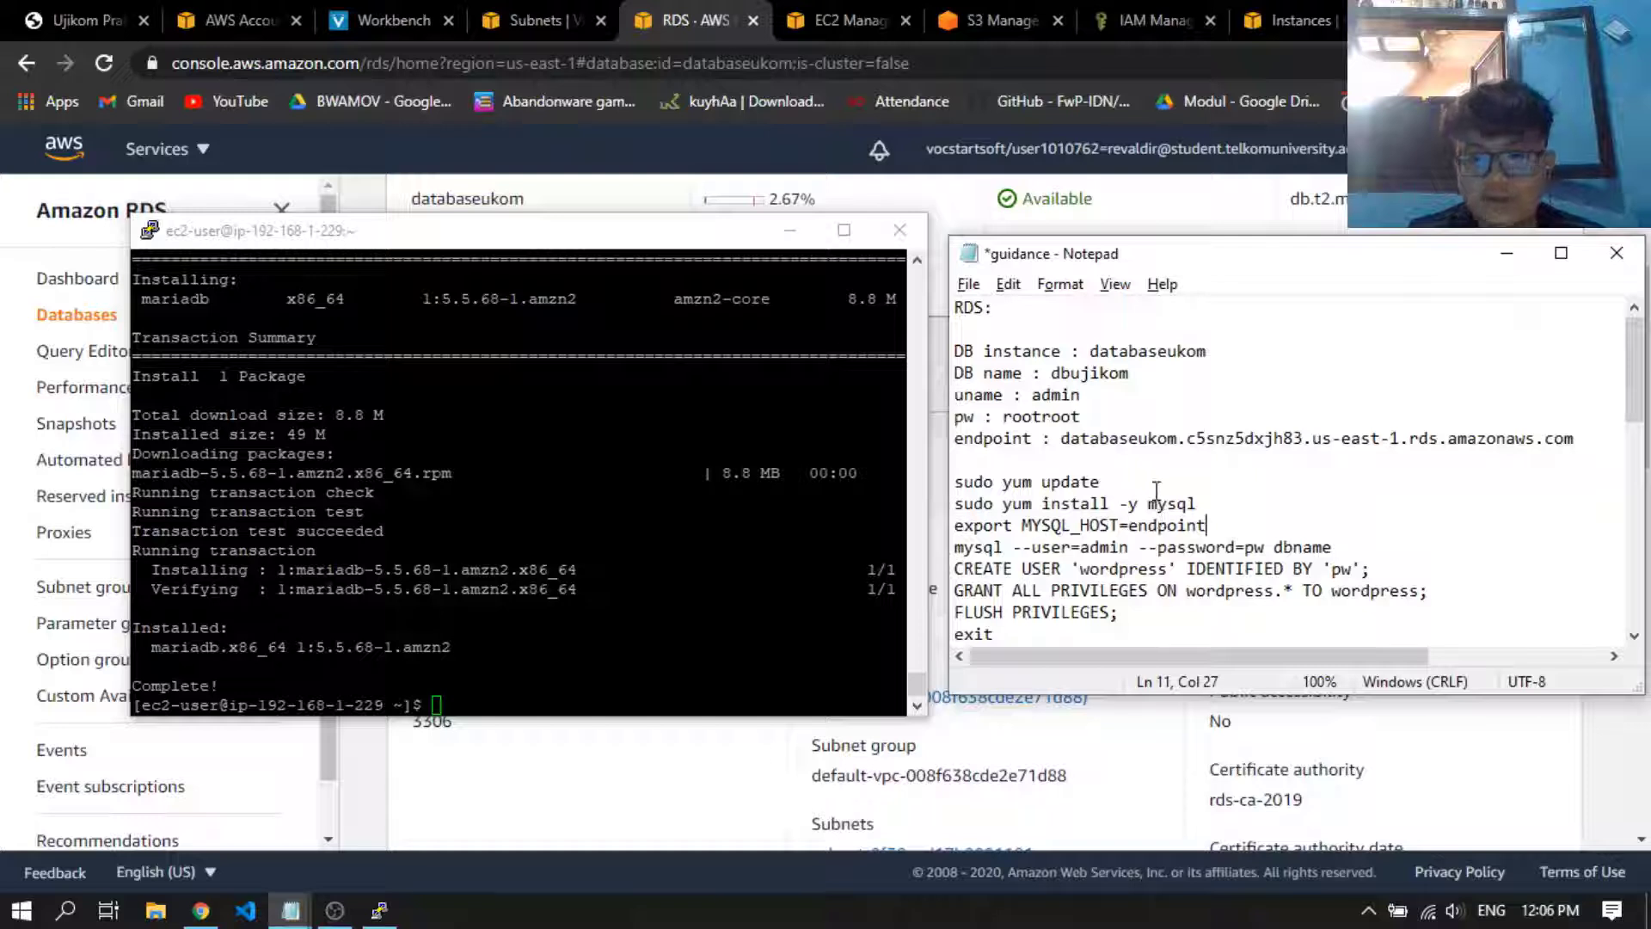
drag(1583, 434, 1060, 443)
key(ctrl+v)
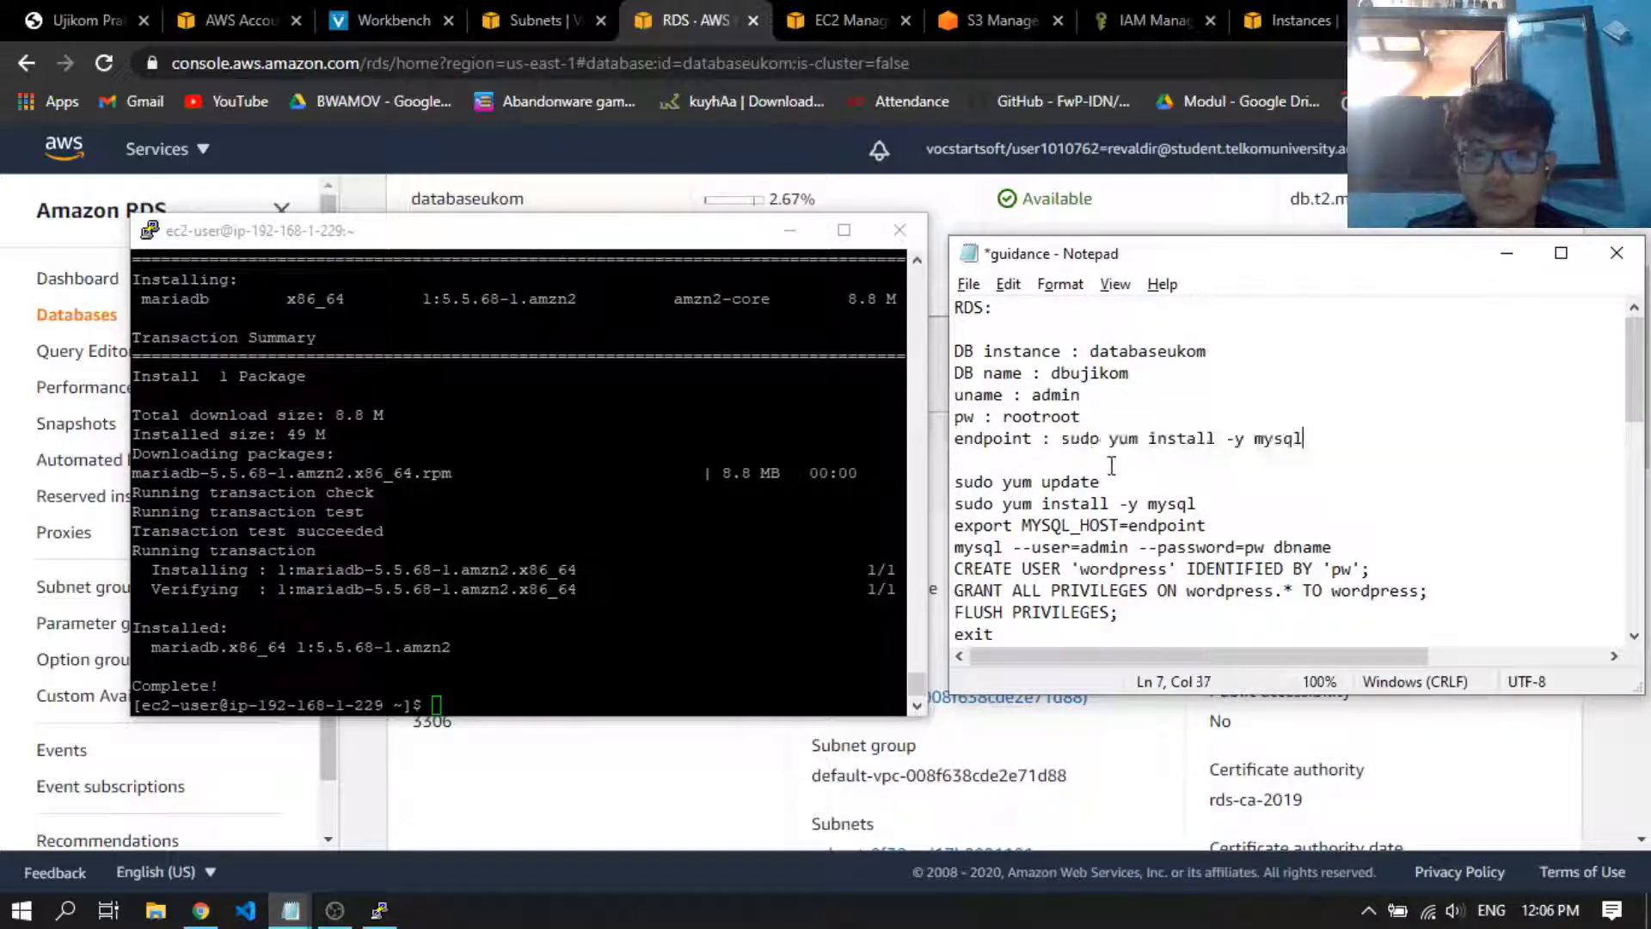
key(ctrl+z)
key(ctrl+c)
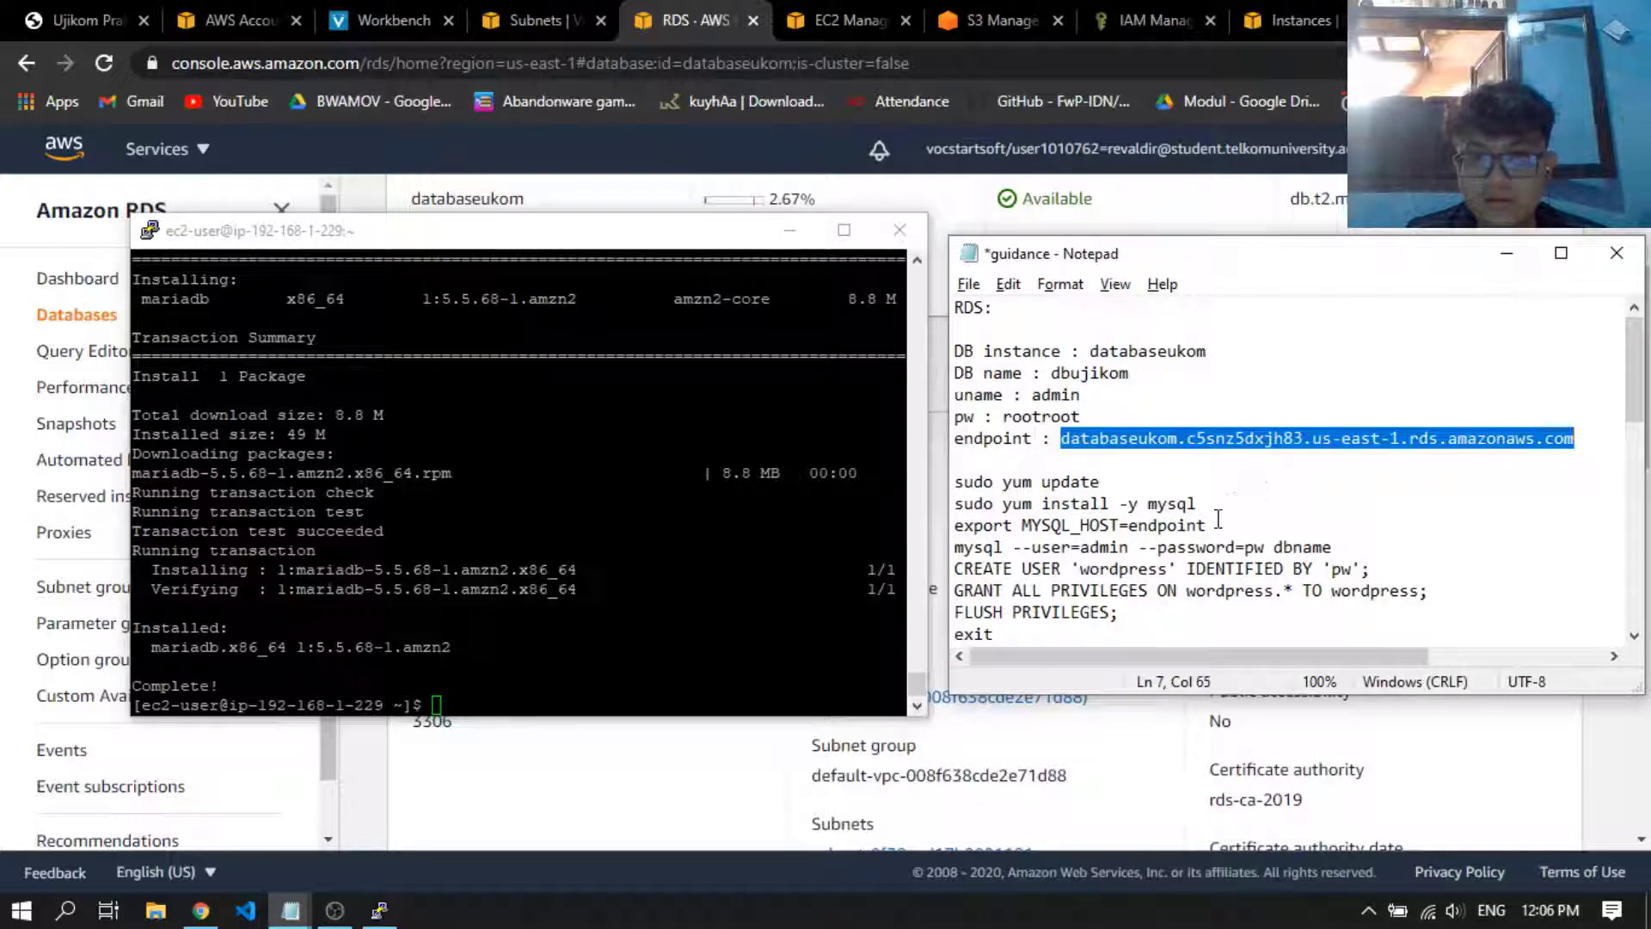
double_click(1200, 526)
key(ctrl+v)
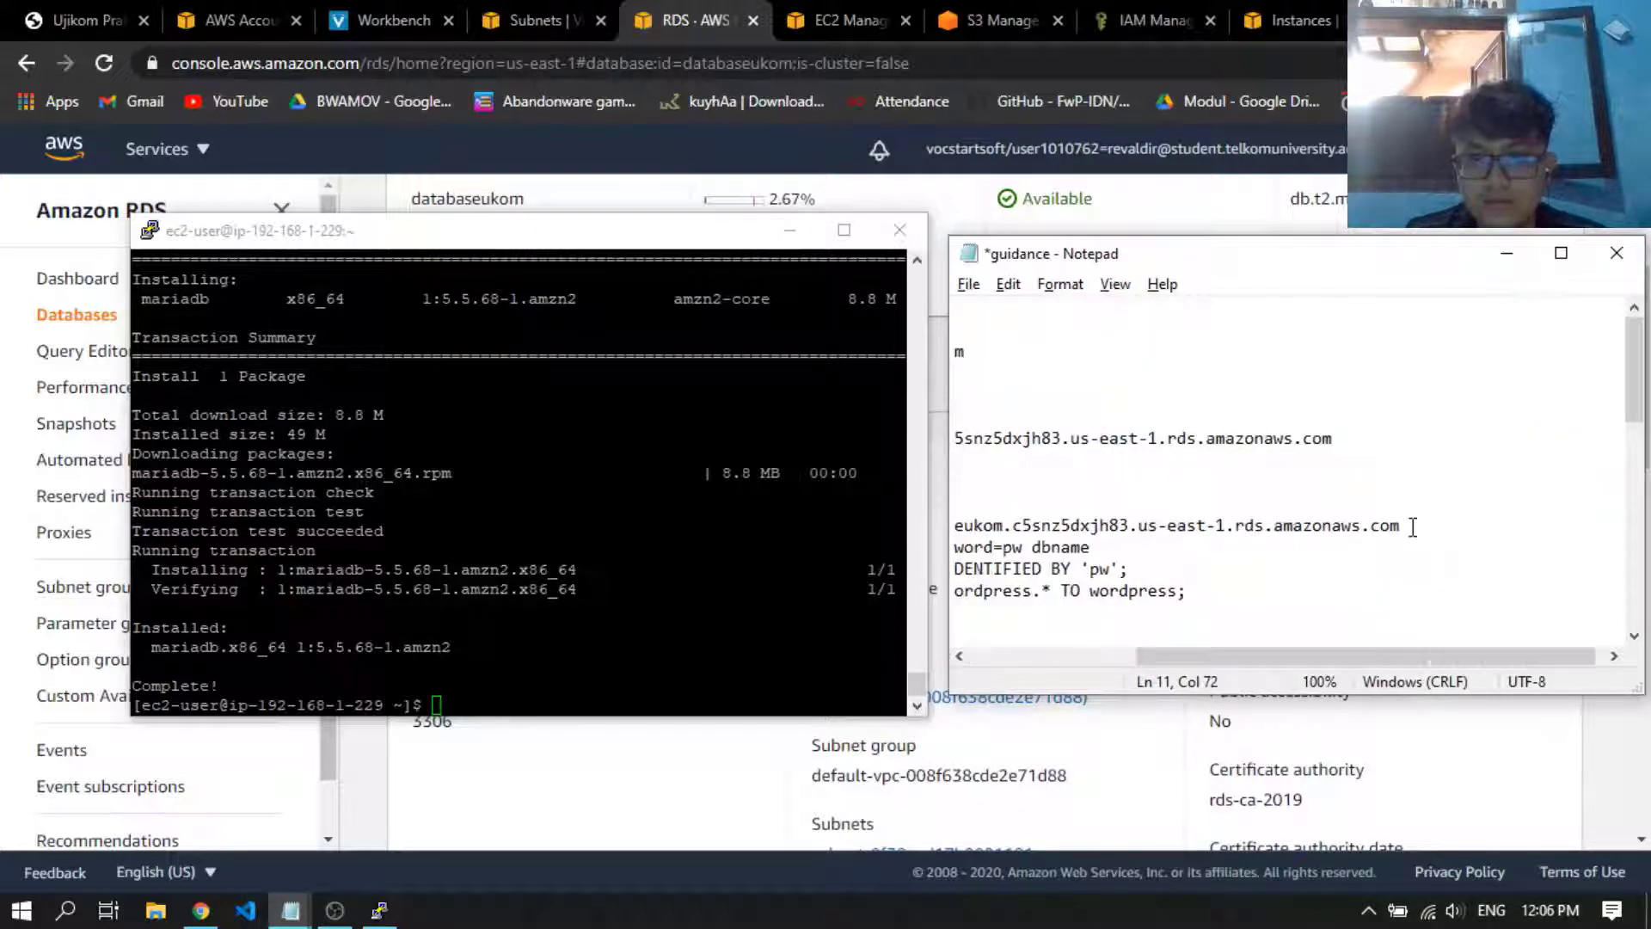
Run export MYSQL_HOST=databaseukom.c5snz5dxjh83.us-east-1.rds.amazonaws.com from the notes in the SSH terminal
drag(1411, 525, 920, 526)
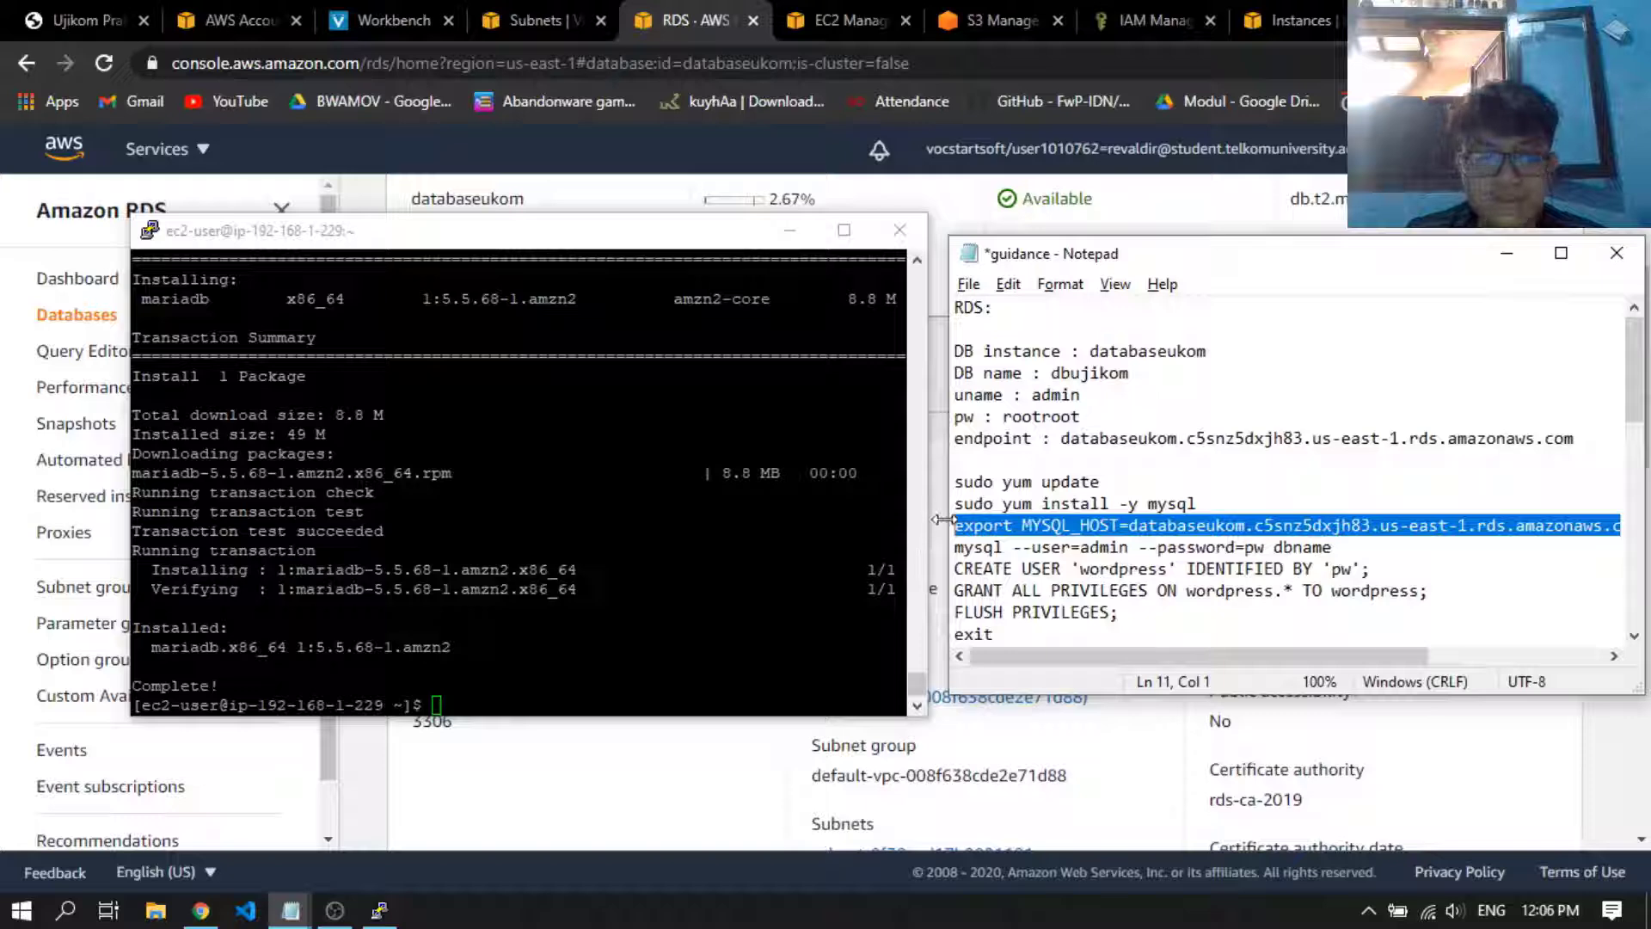
click(398, 627)
key(Return)
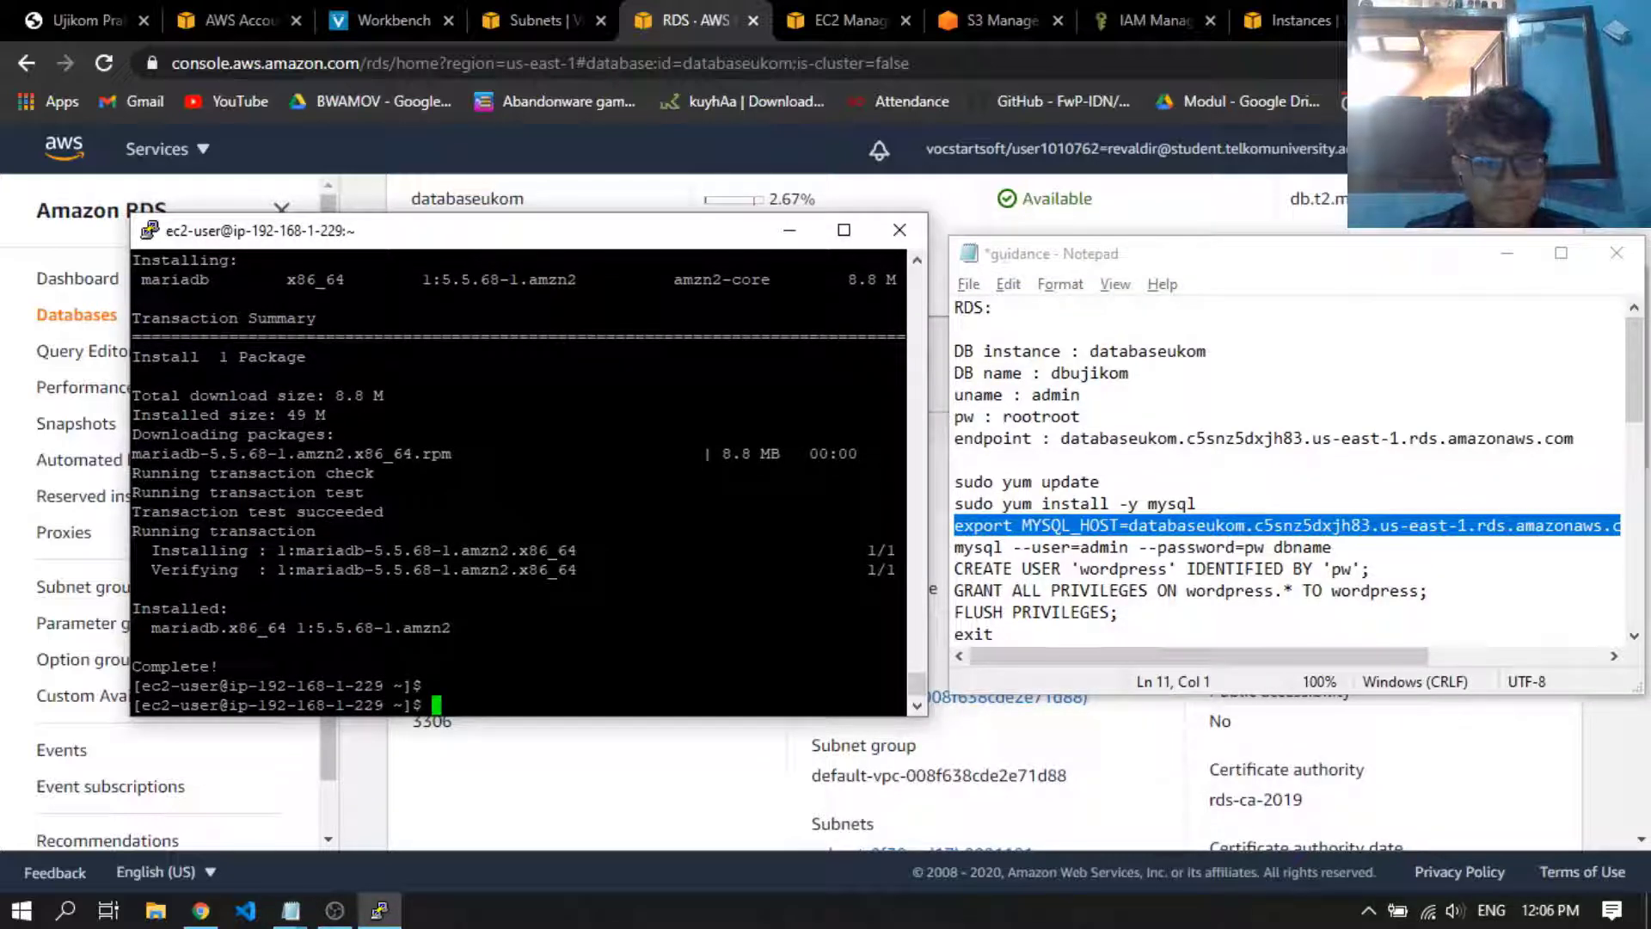
key(Return)
click(1128, 526)
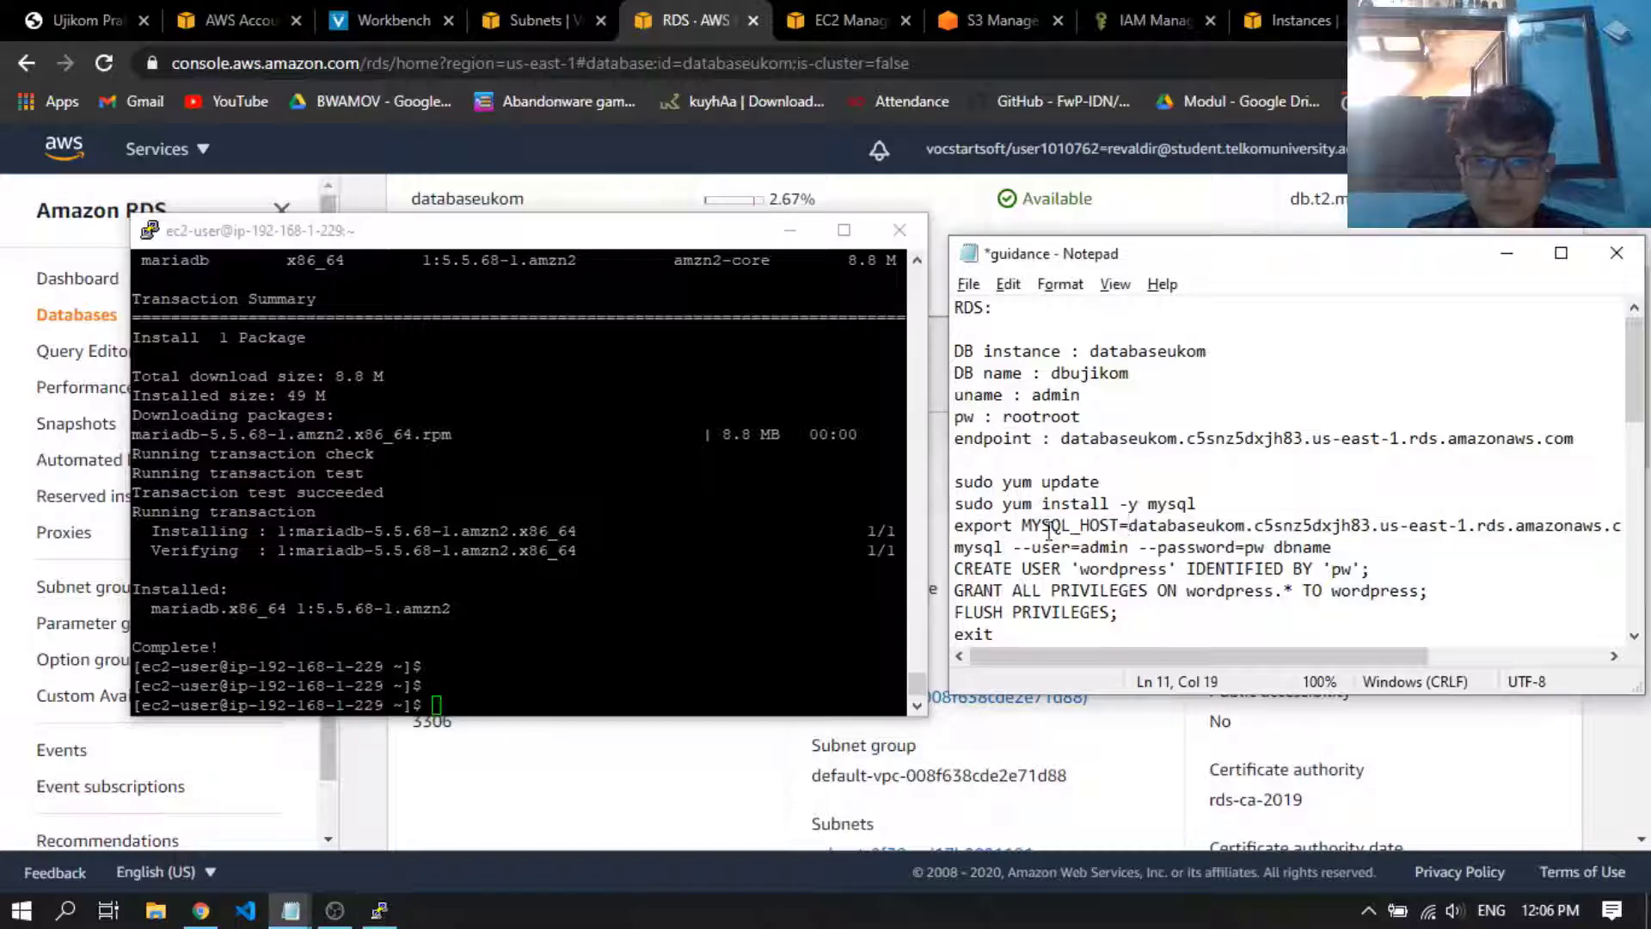
drag(954, 526, 1638, 526)
key(alt+Tab)
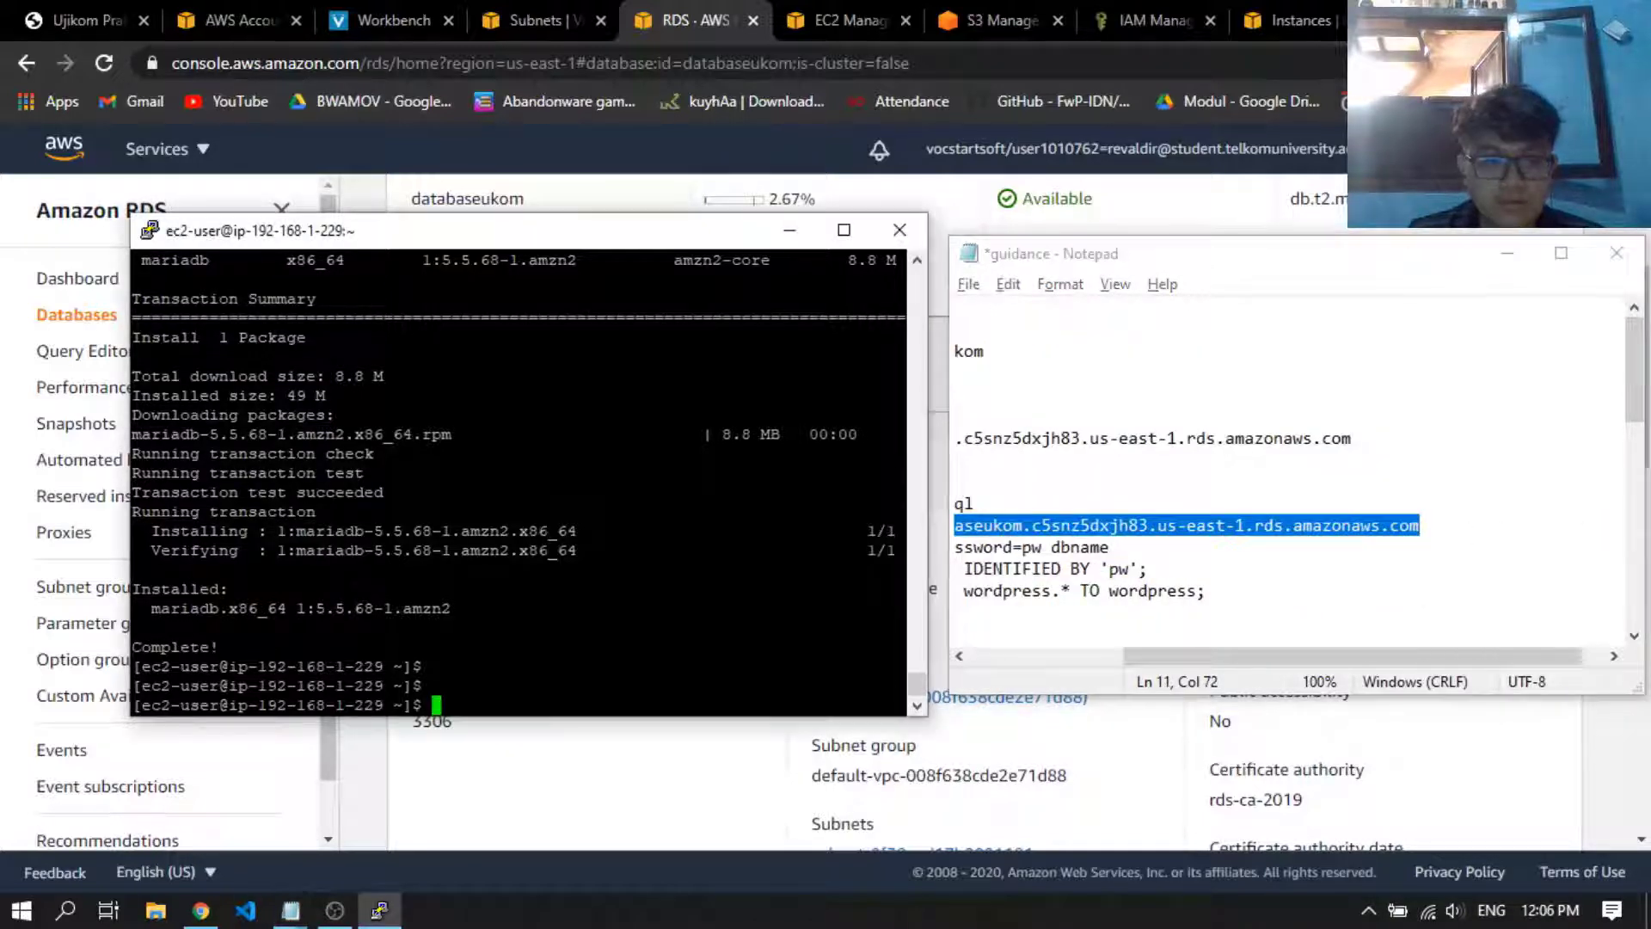
key(shift+Insert)
key(Return)
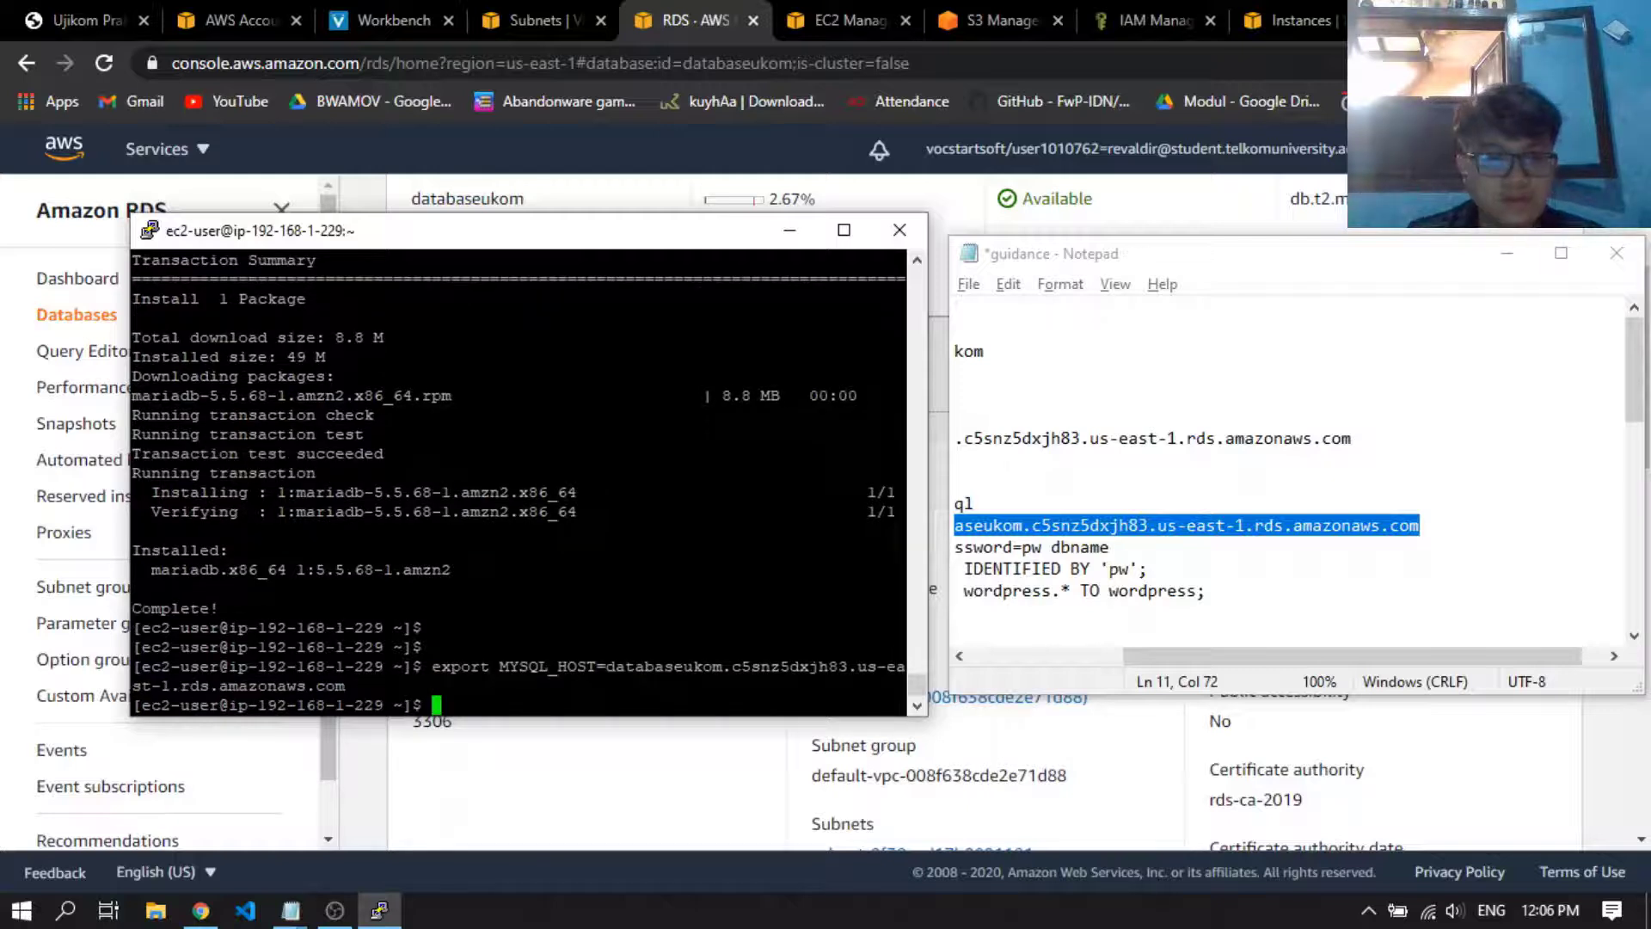
Replace the password placeholder in the notes' mysql --user=admin command with the database password listed in the RDS section
drag(1236, 658, 985, 630)
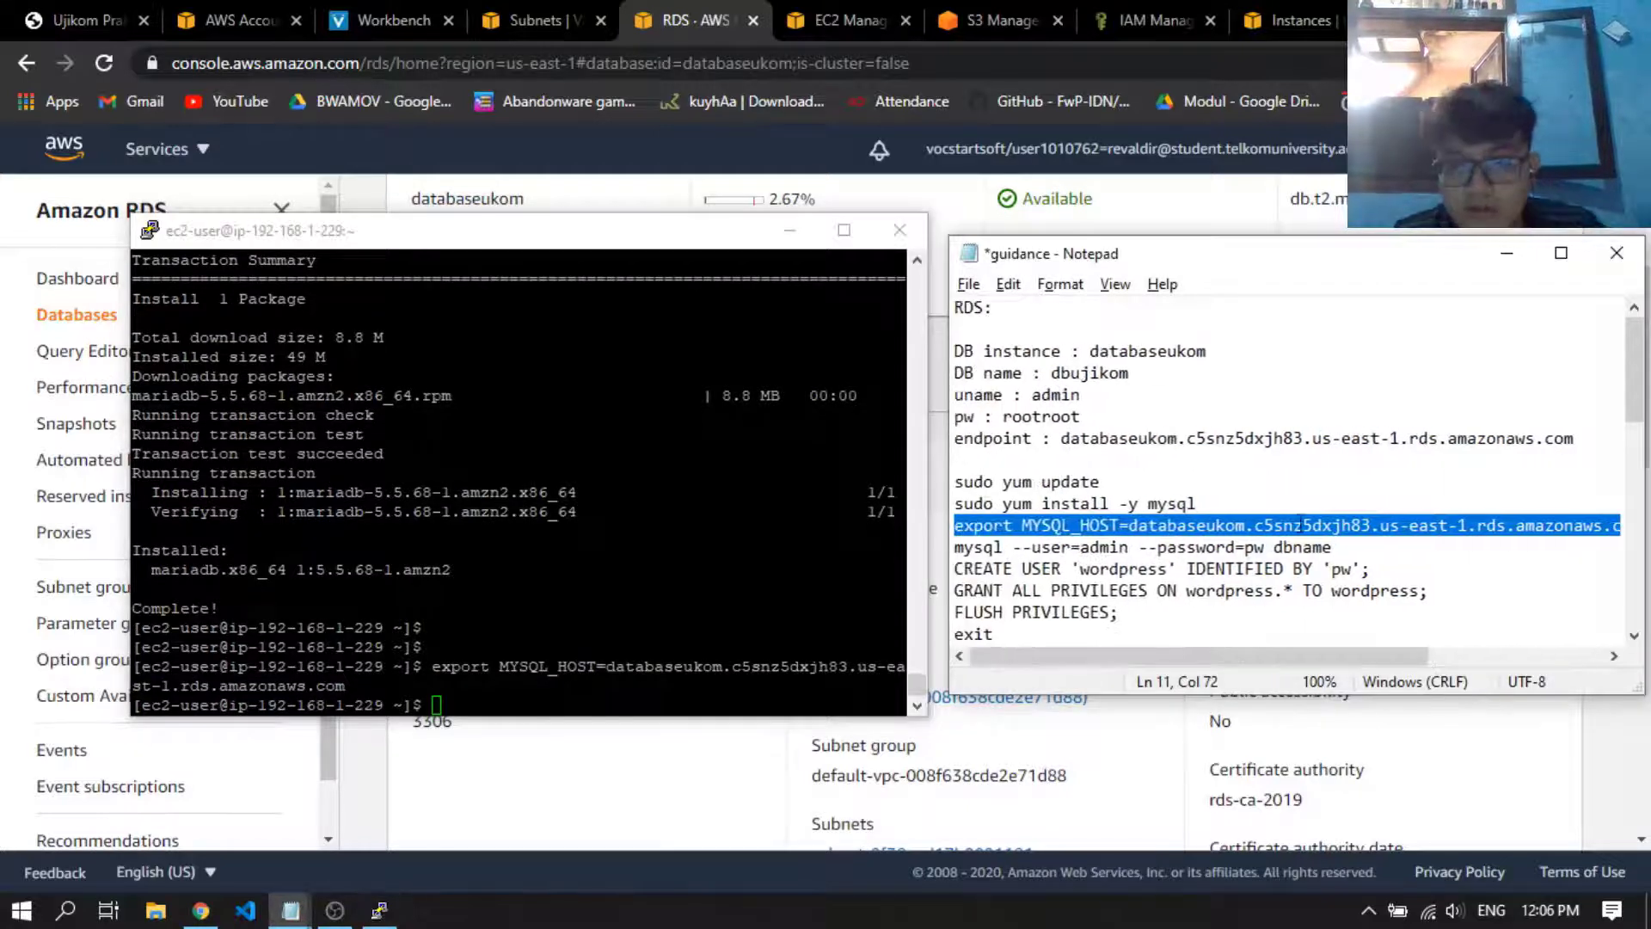
click(1362, 554)
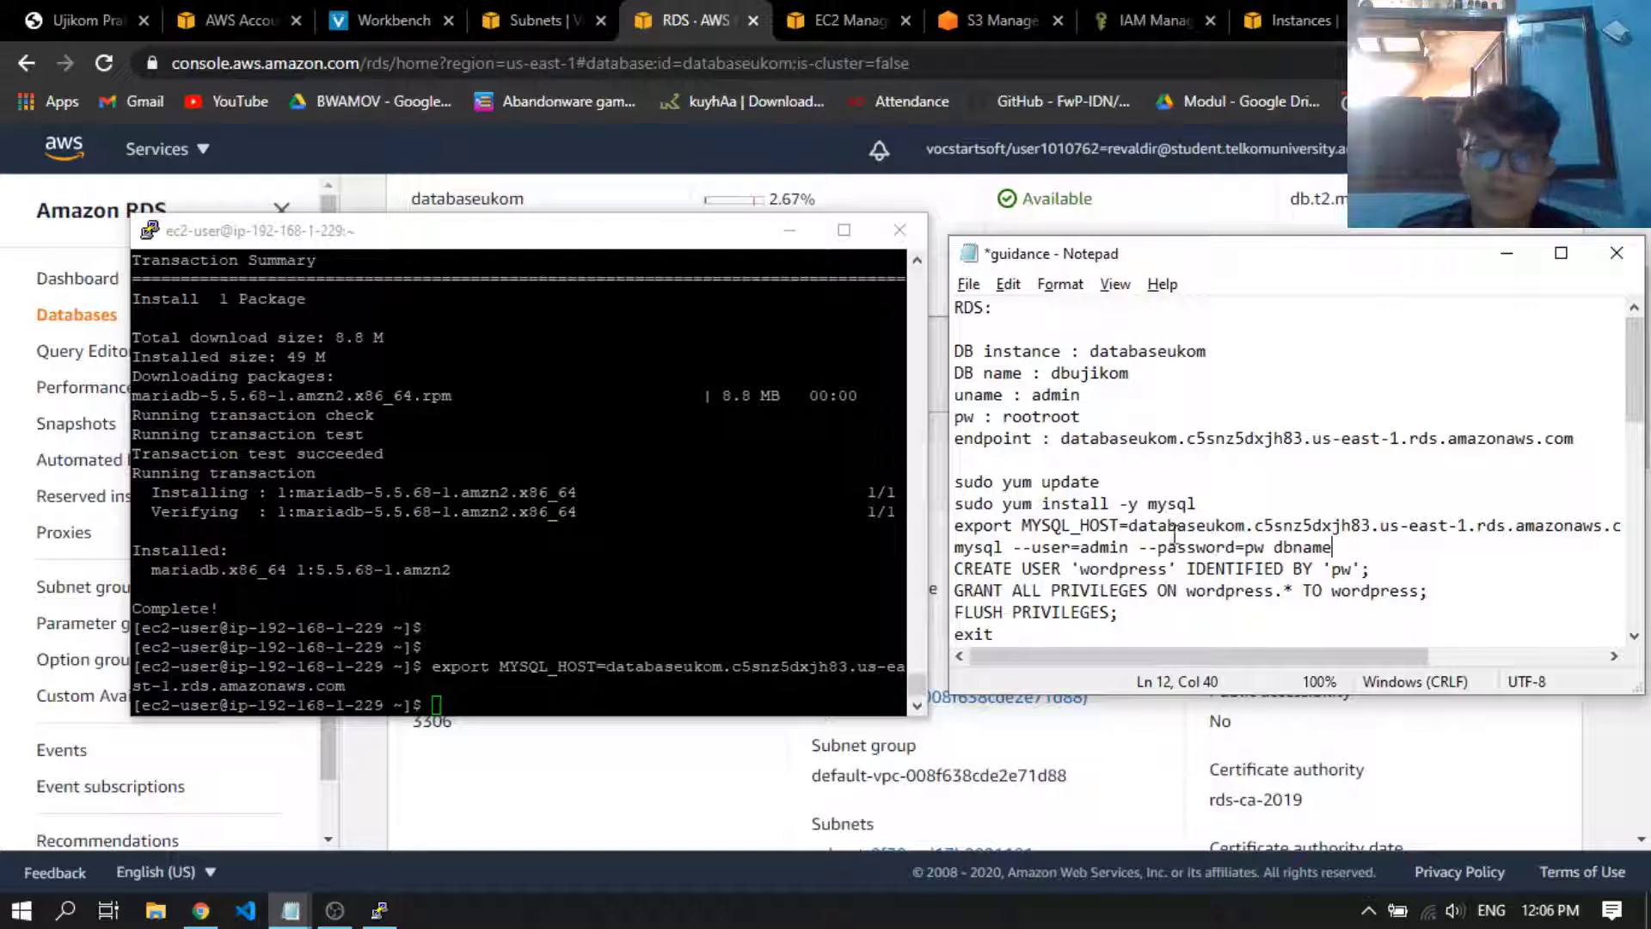
double_click(980, 550)
click(1419, 559)
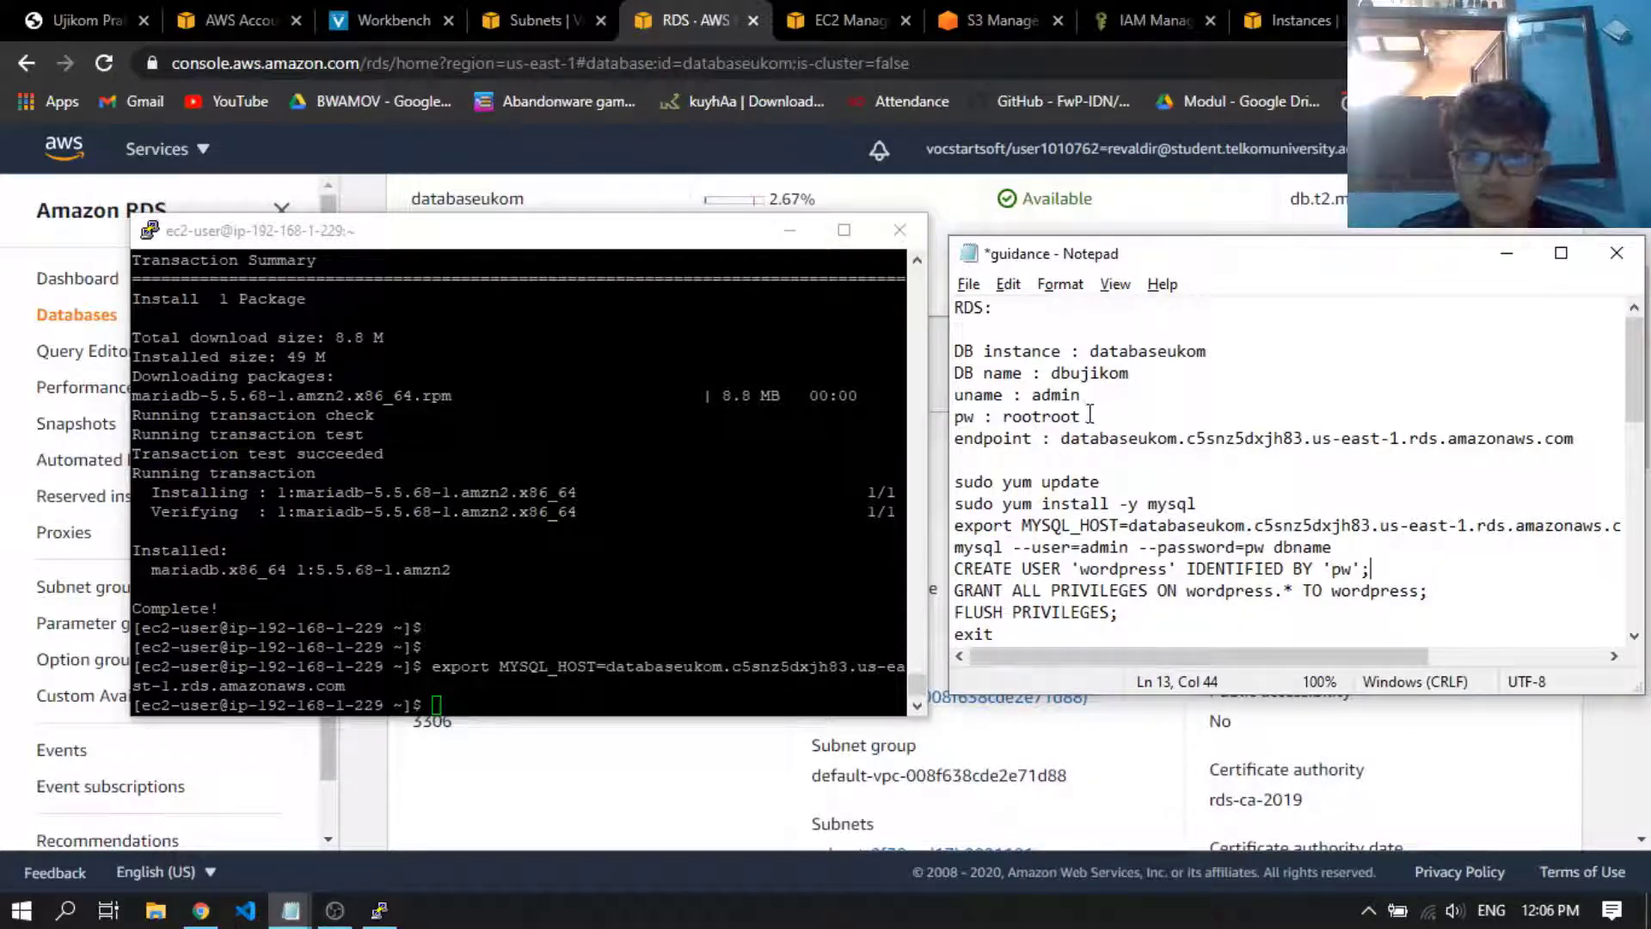
drag(1089, 414, 1019, 427)
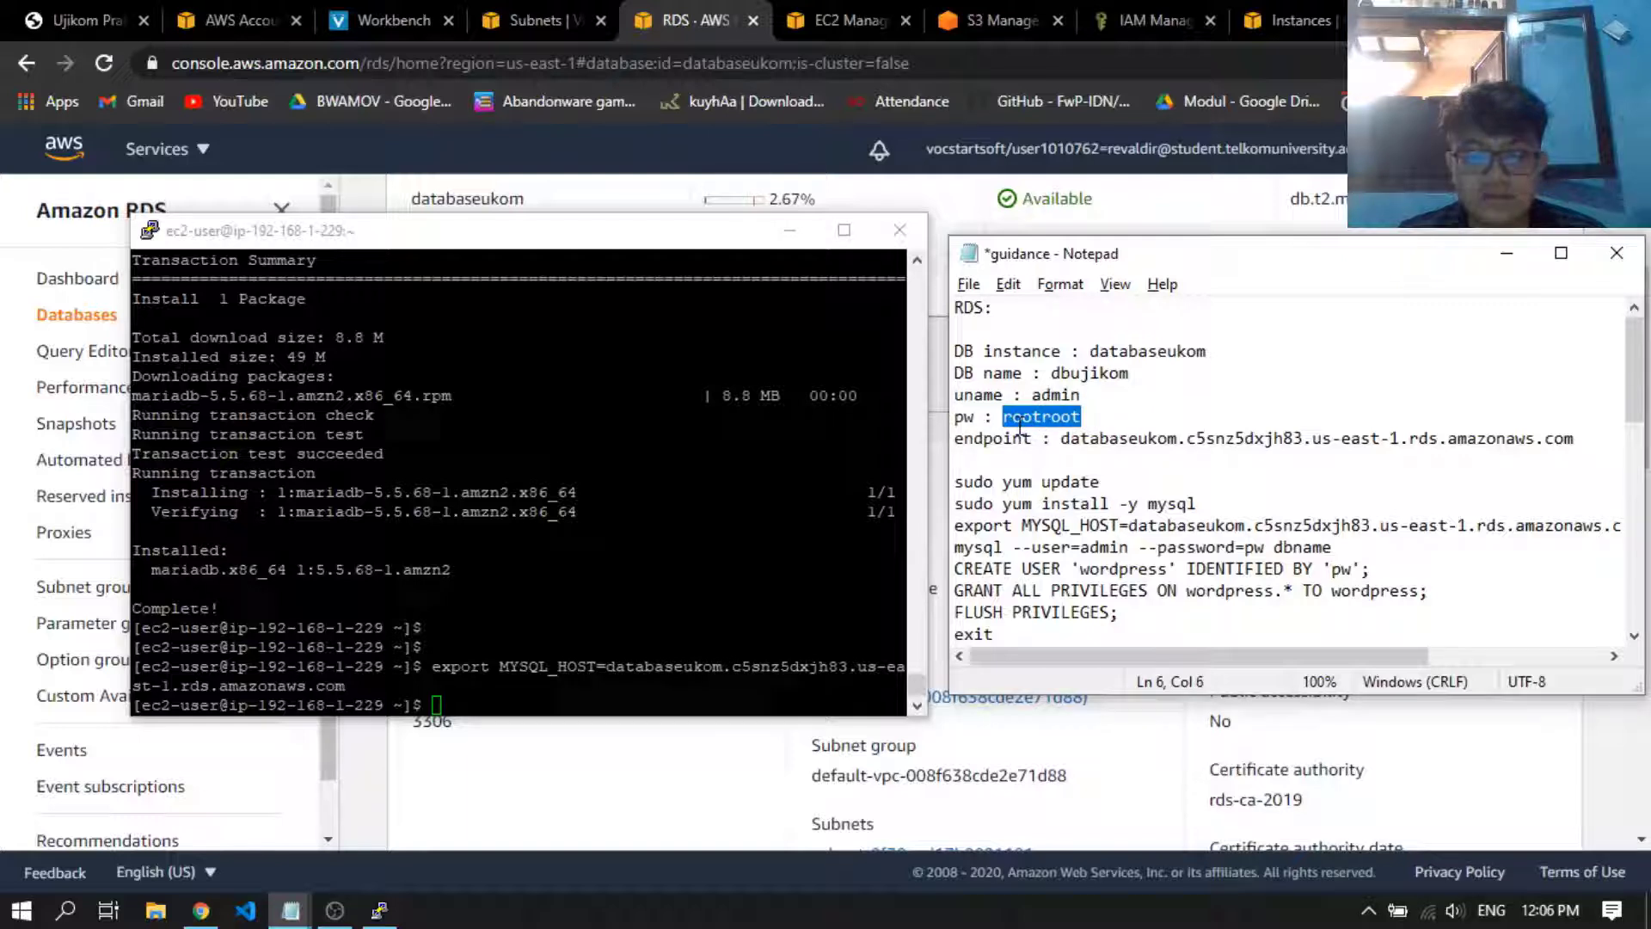
double_click(1261, 548)
click(1263, 547)
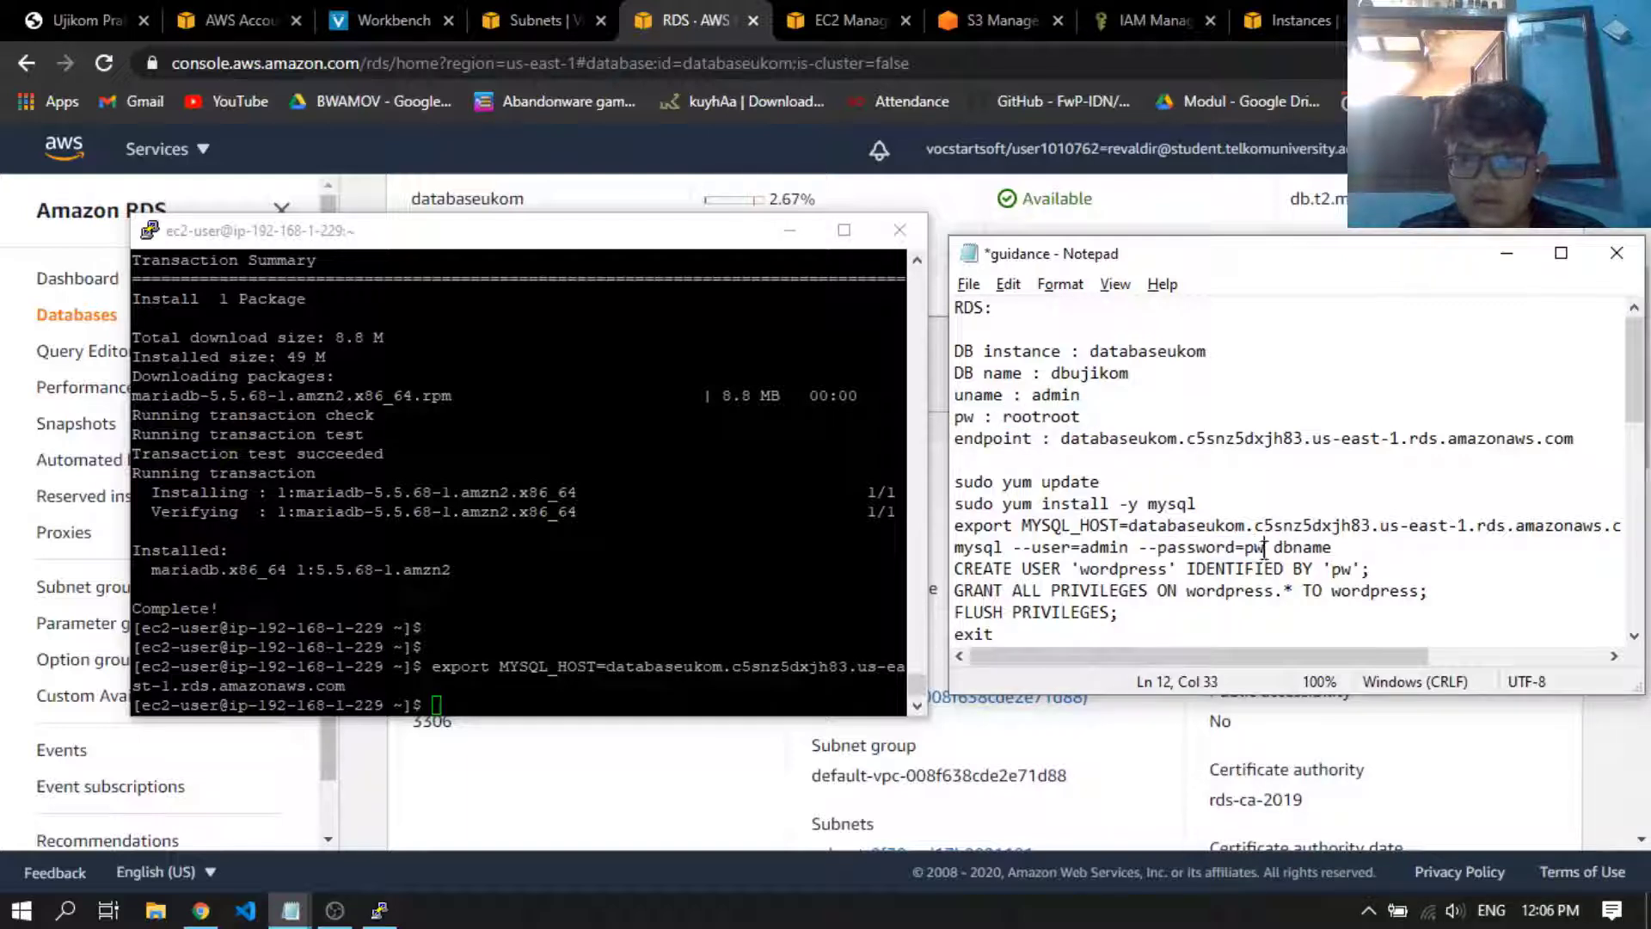
drag(1264, 547, 1244, 547)
key(ctrl+v)
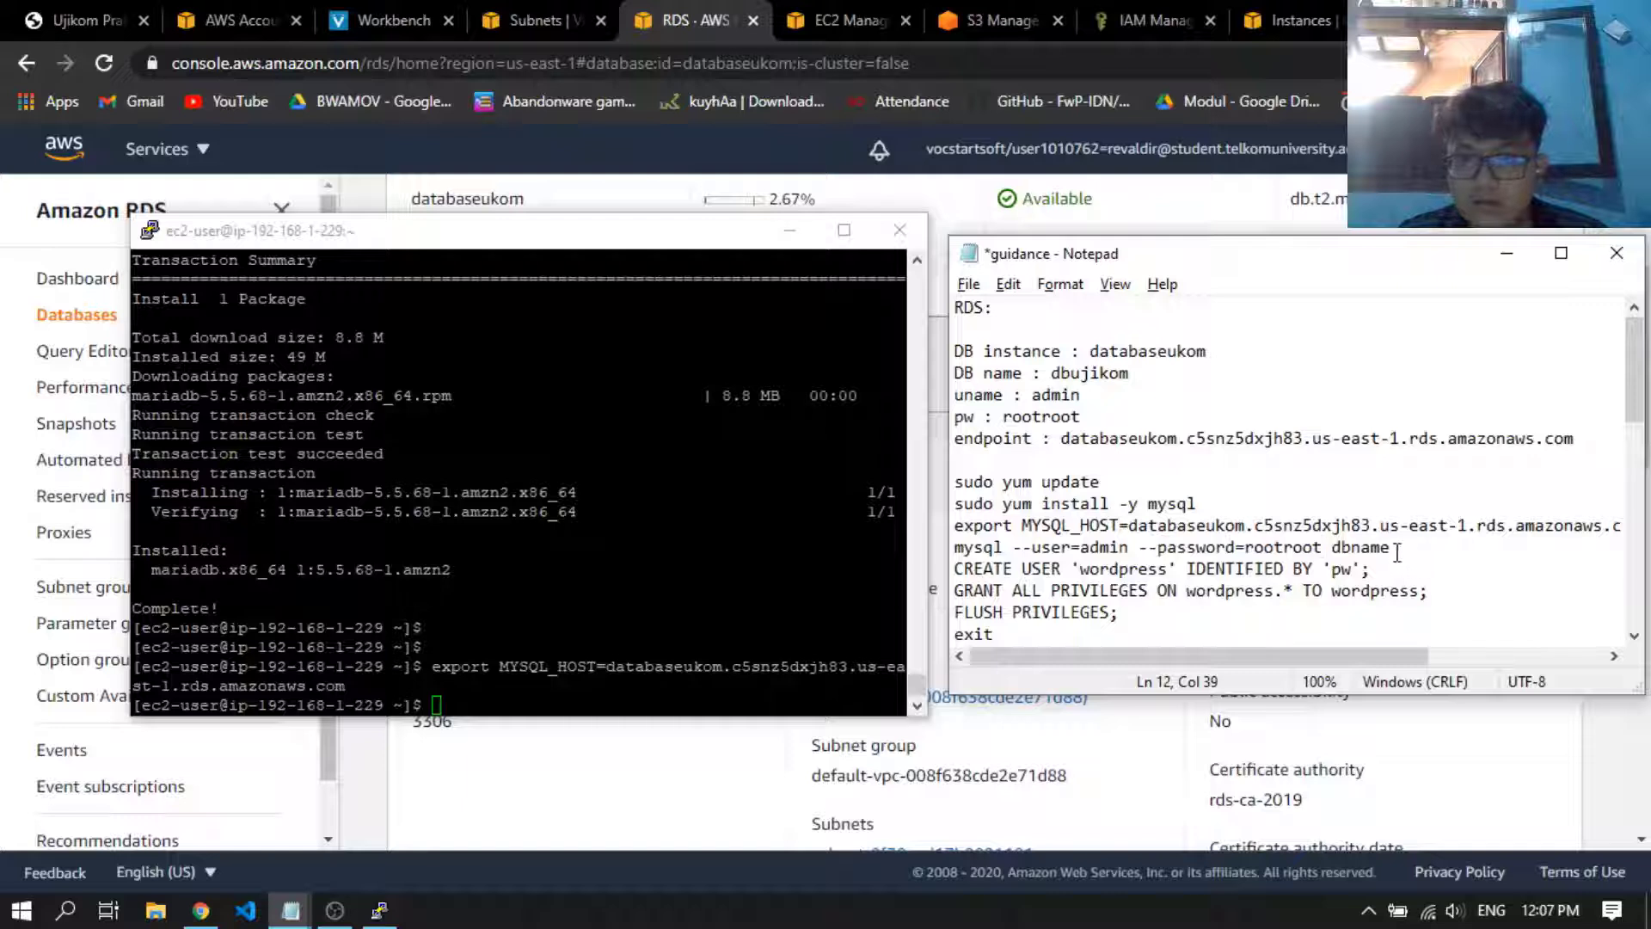
Replace the dbname placeholder in the notes' mysql command with dbujikom
drag(1397, 552, 1331, 548)
double_click(1089, 373)
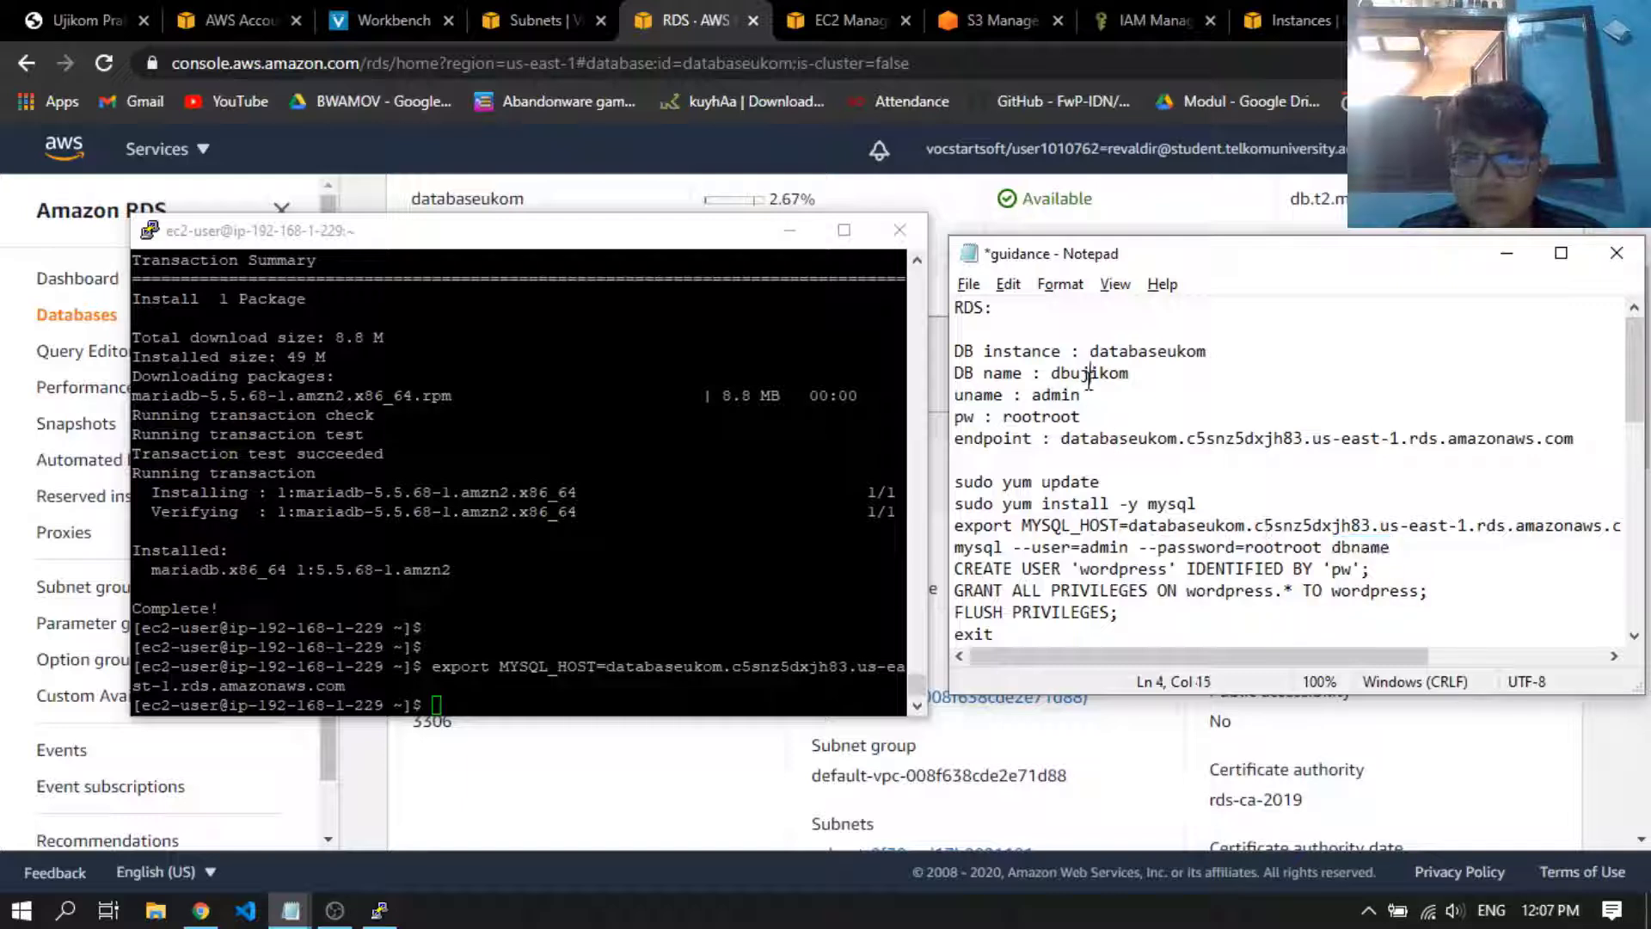
double_click(1385, 550)
key(ctrl+v)
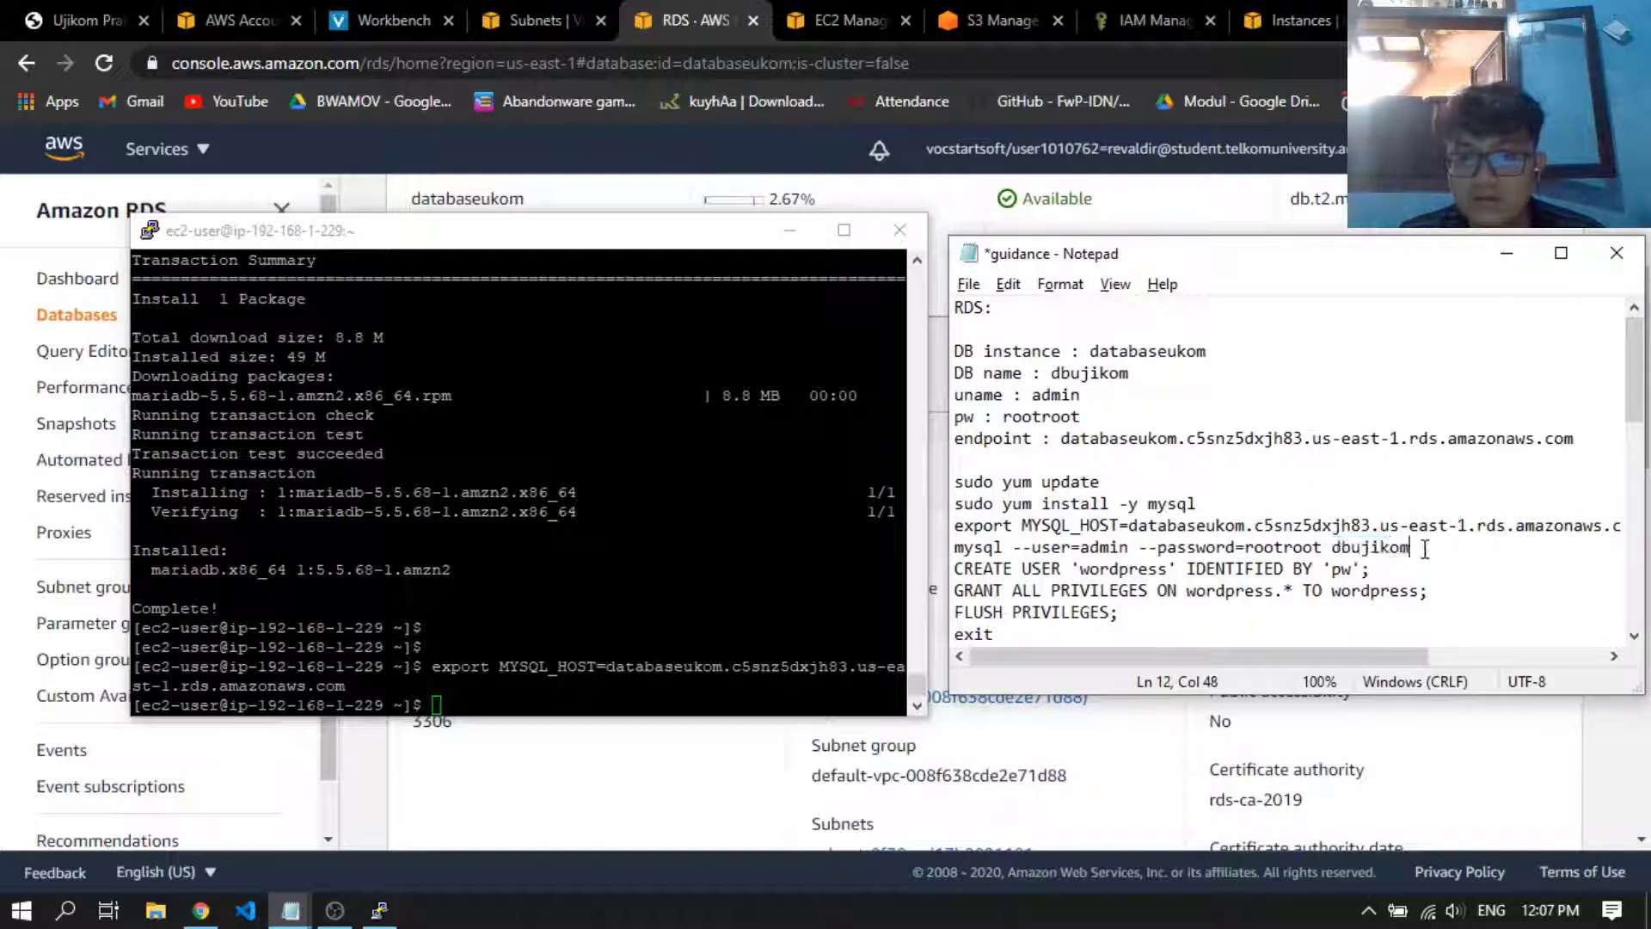
Run the completed mysql command from the notes in the SSH terminal to log in to dbujikom as admin with the database password
drag(1411, 550, 952, 546)
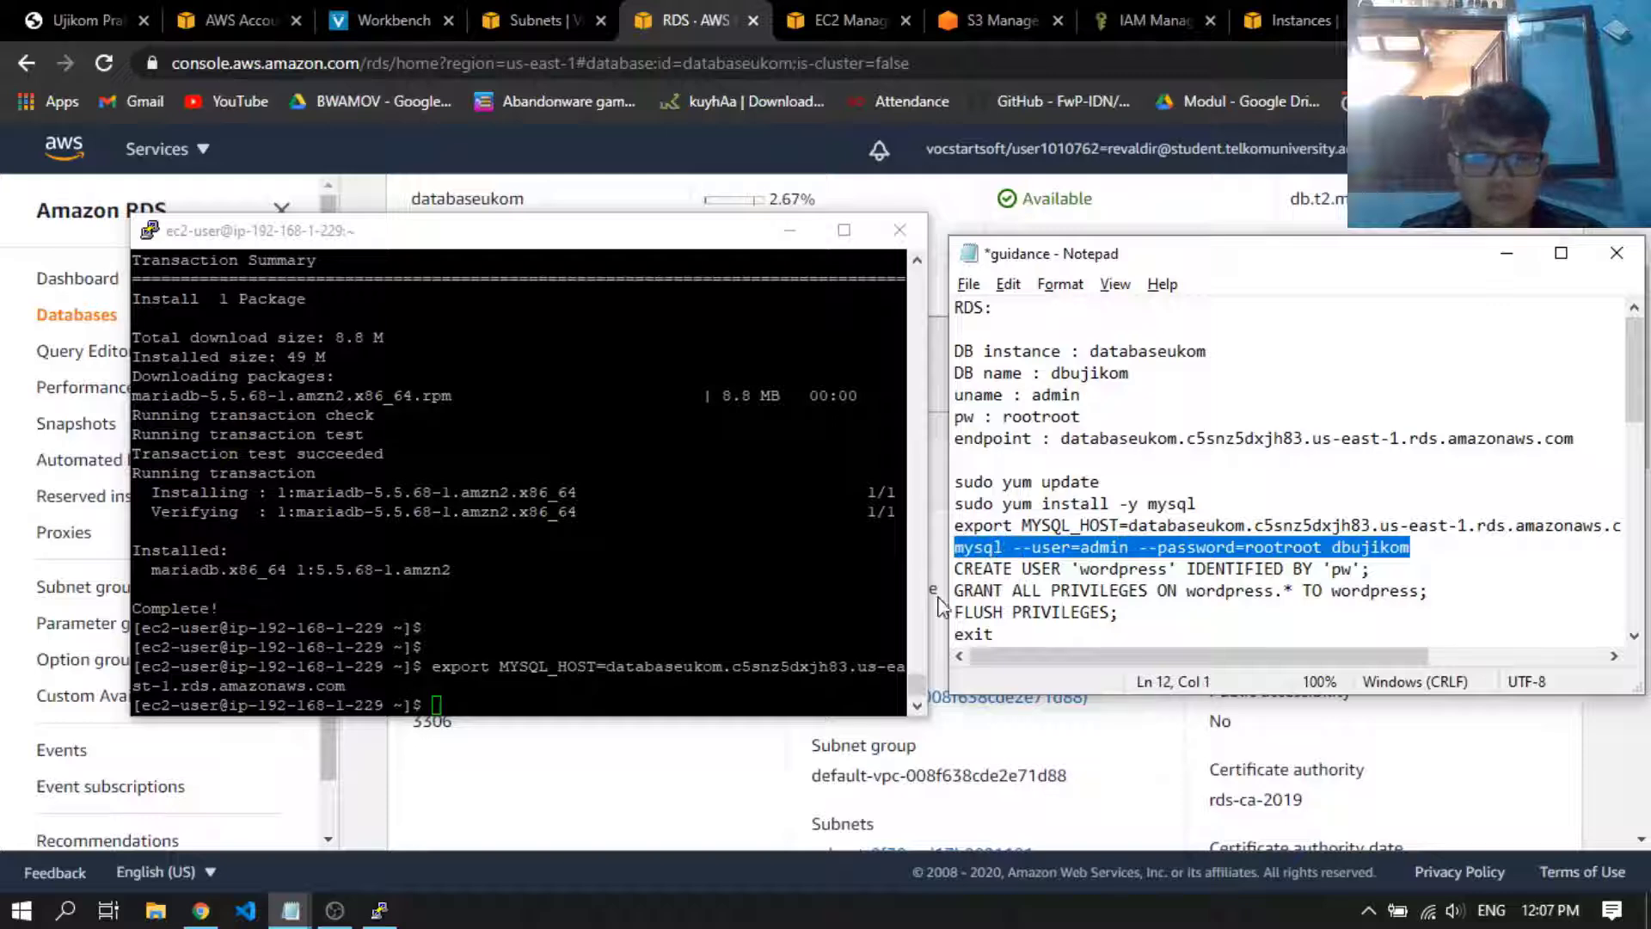
click(825, 615)
right_click(826, 615)
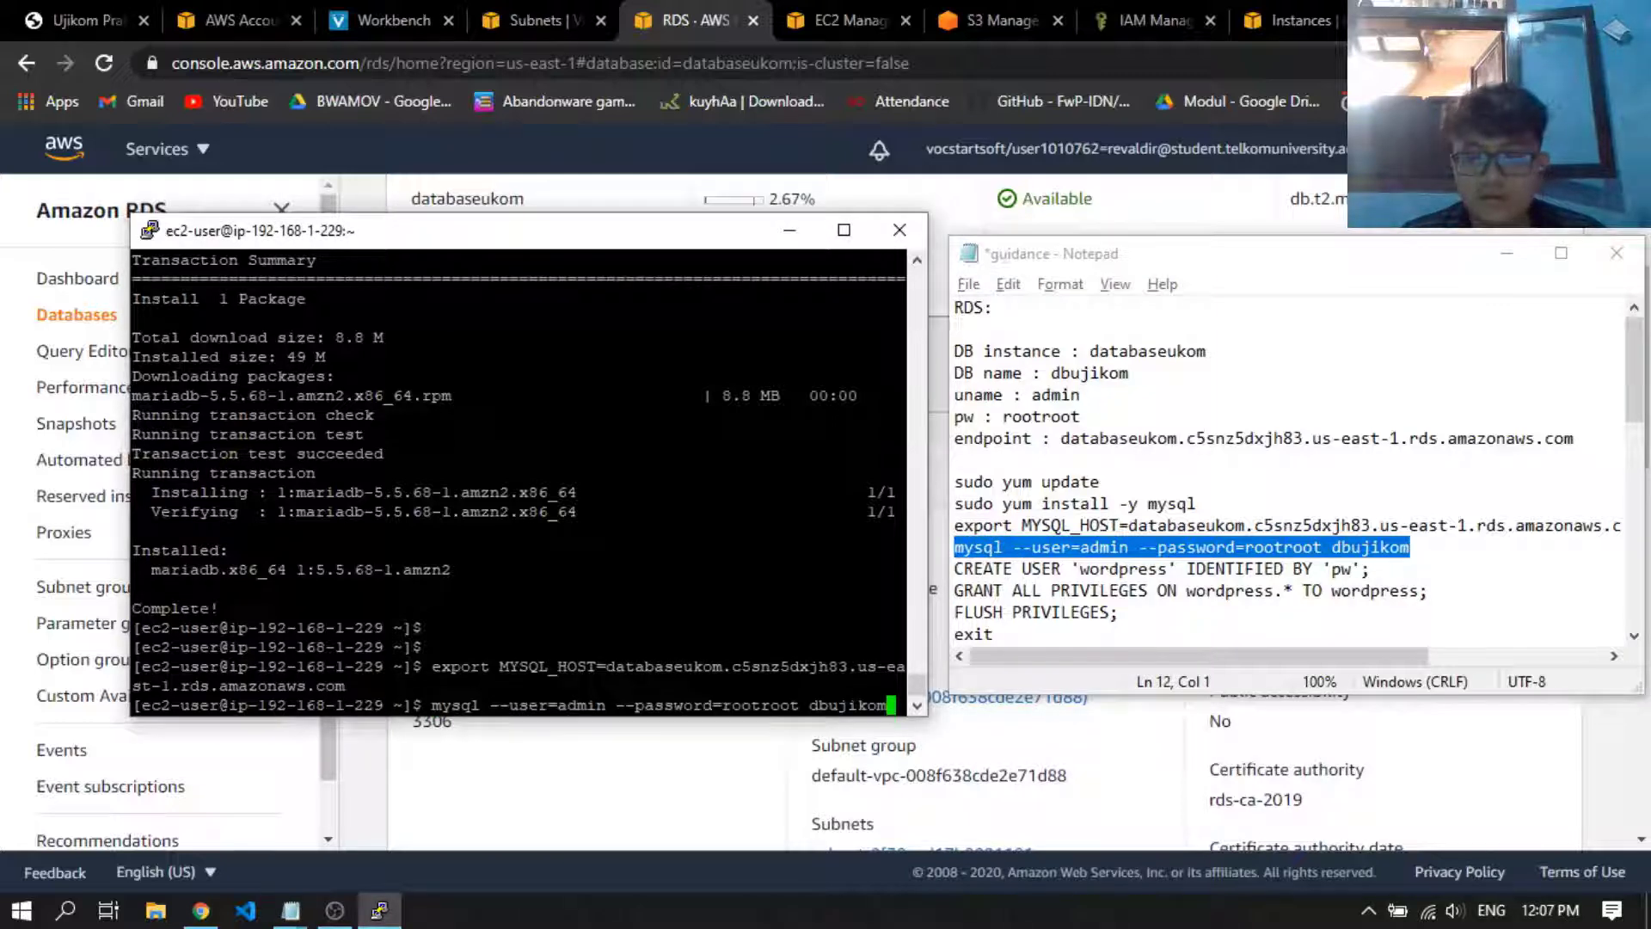
key(Return)
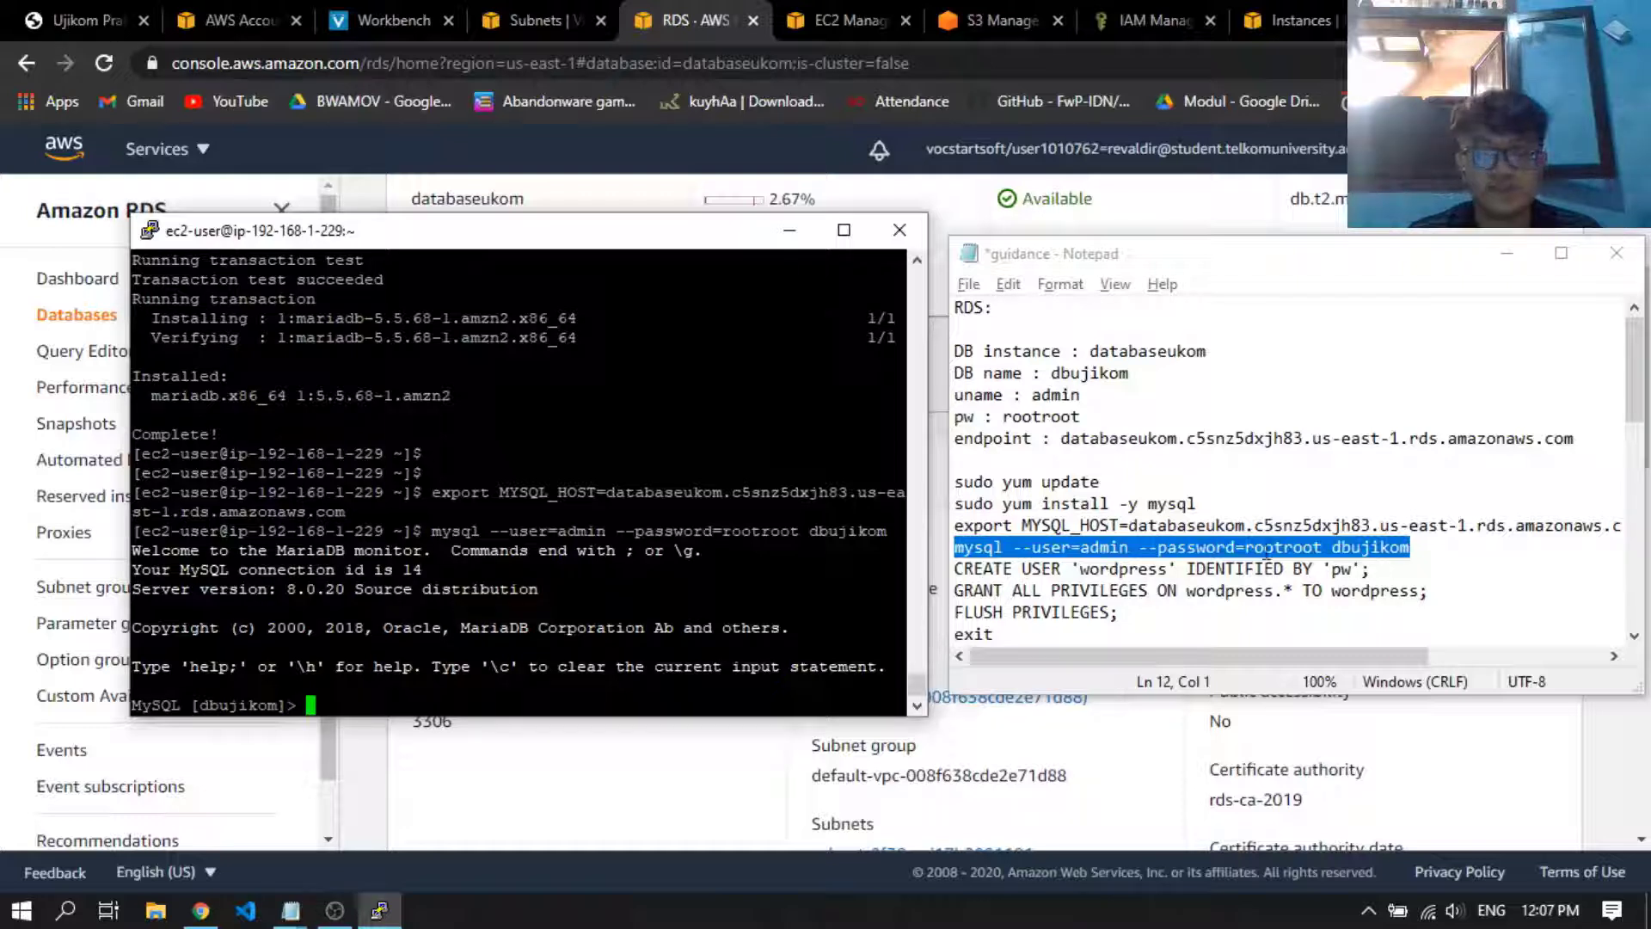
Replace the password placeholder in the notes' CREATE USER 'wordpress' statement with the database password and select the whole statement
drag(1373, 568, 1104, 577)
click(1216, 587)
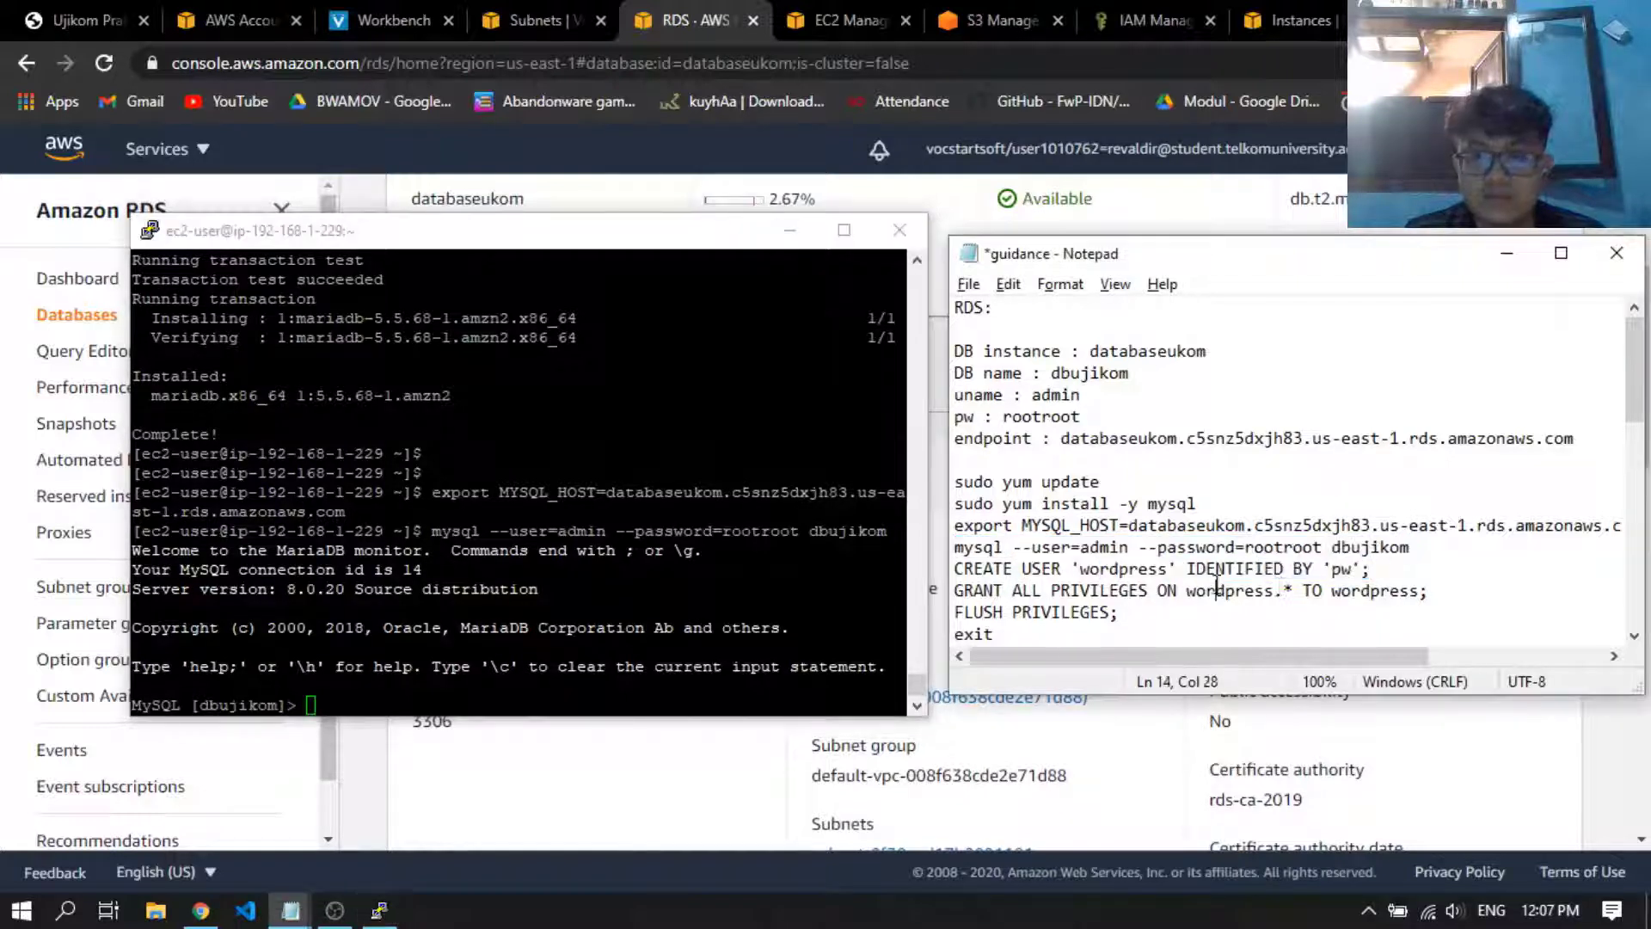
double_click(1041, 416)
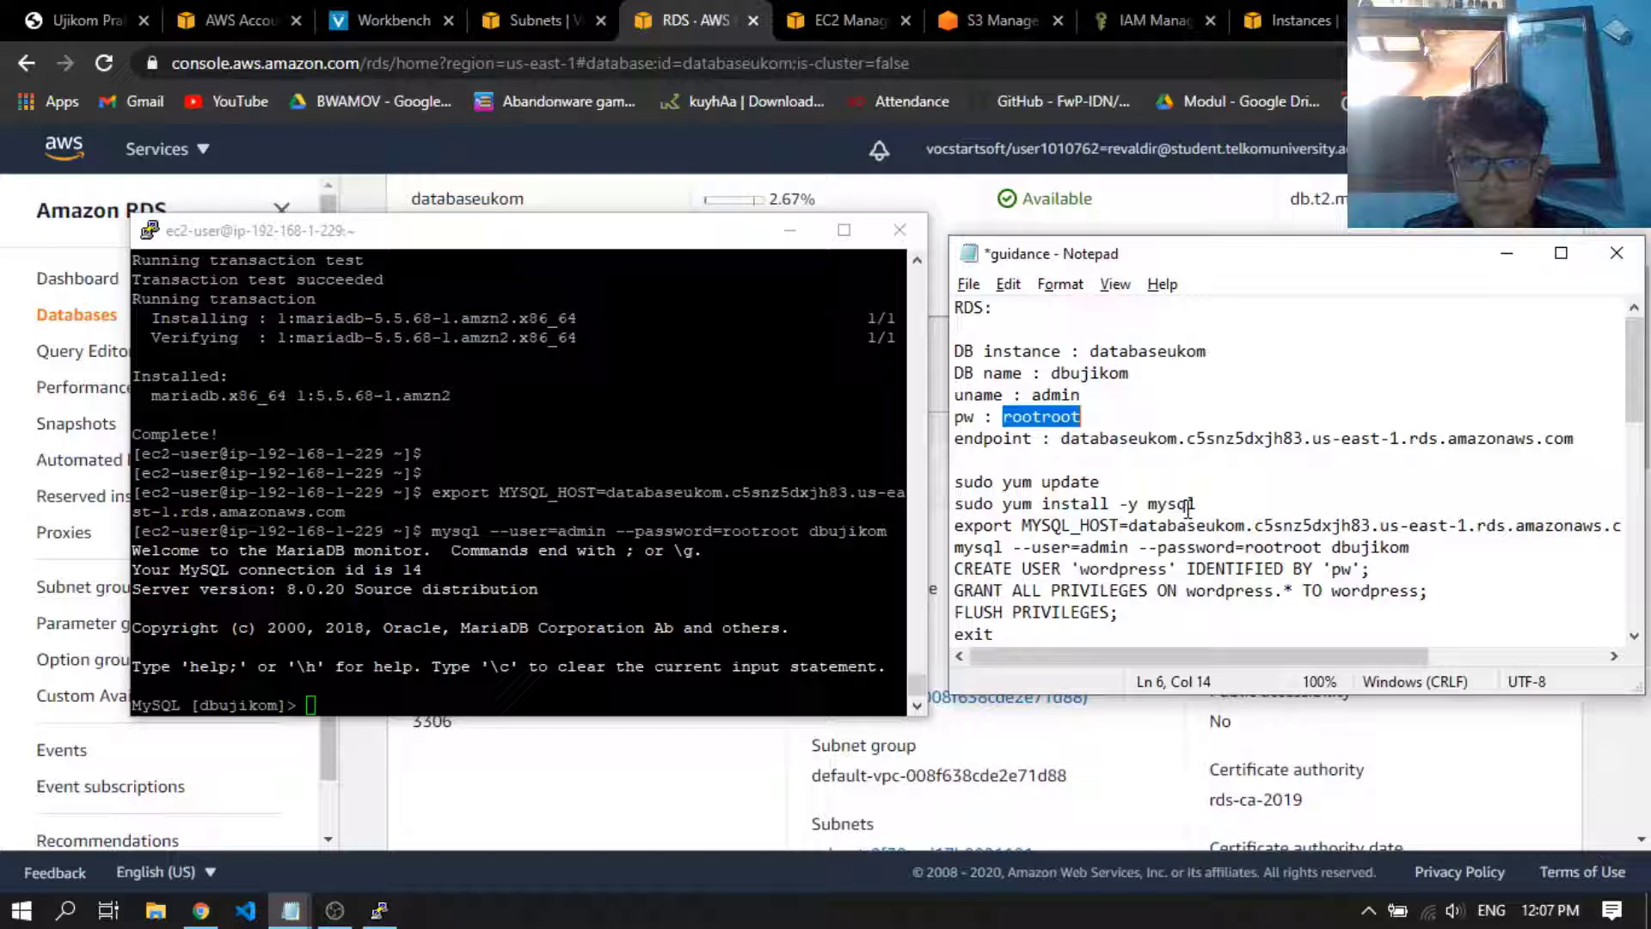
double_click(1342, 570)
drag(1352, 571, 957, 571)
key(ctrl+v)
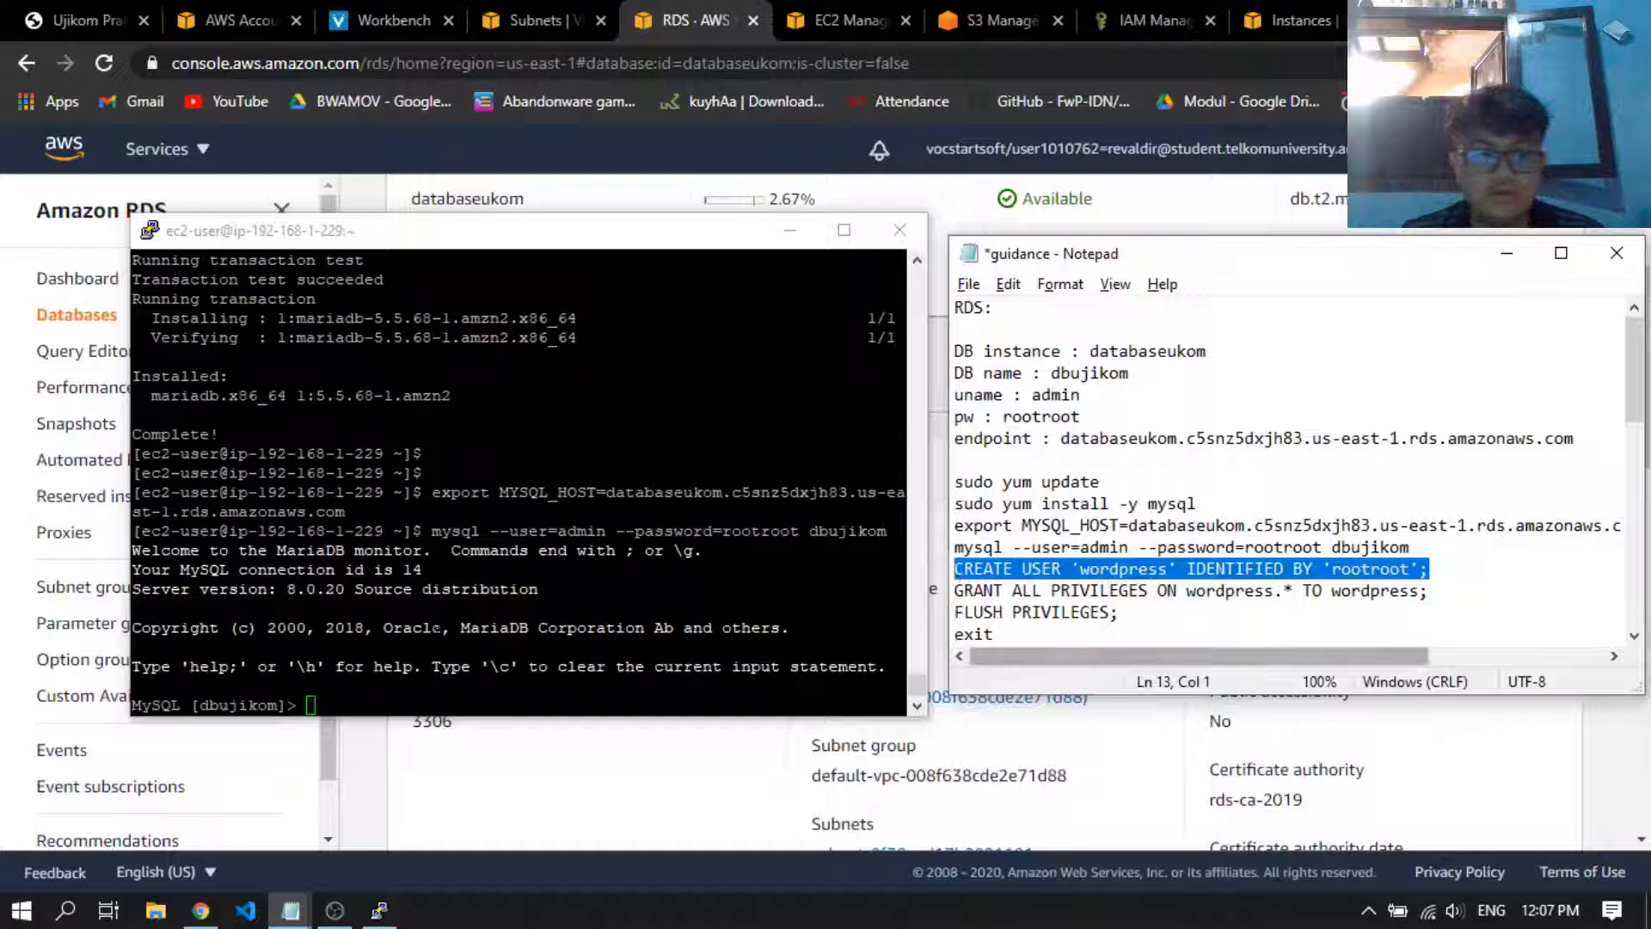
Run the CREATE USER 'wordpress' IDENTIFIED BY statement with its password at the MySQL prompt in the SSH terminal
click(379, 910)
key(shift+Insert)
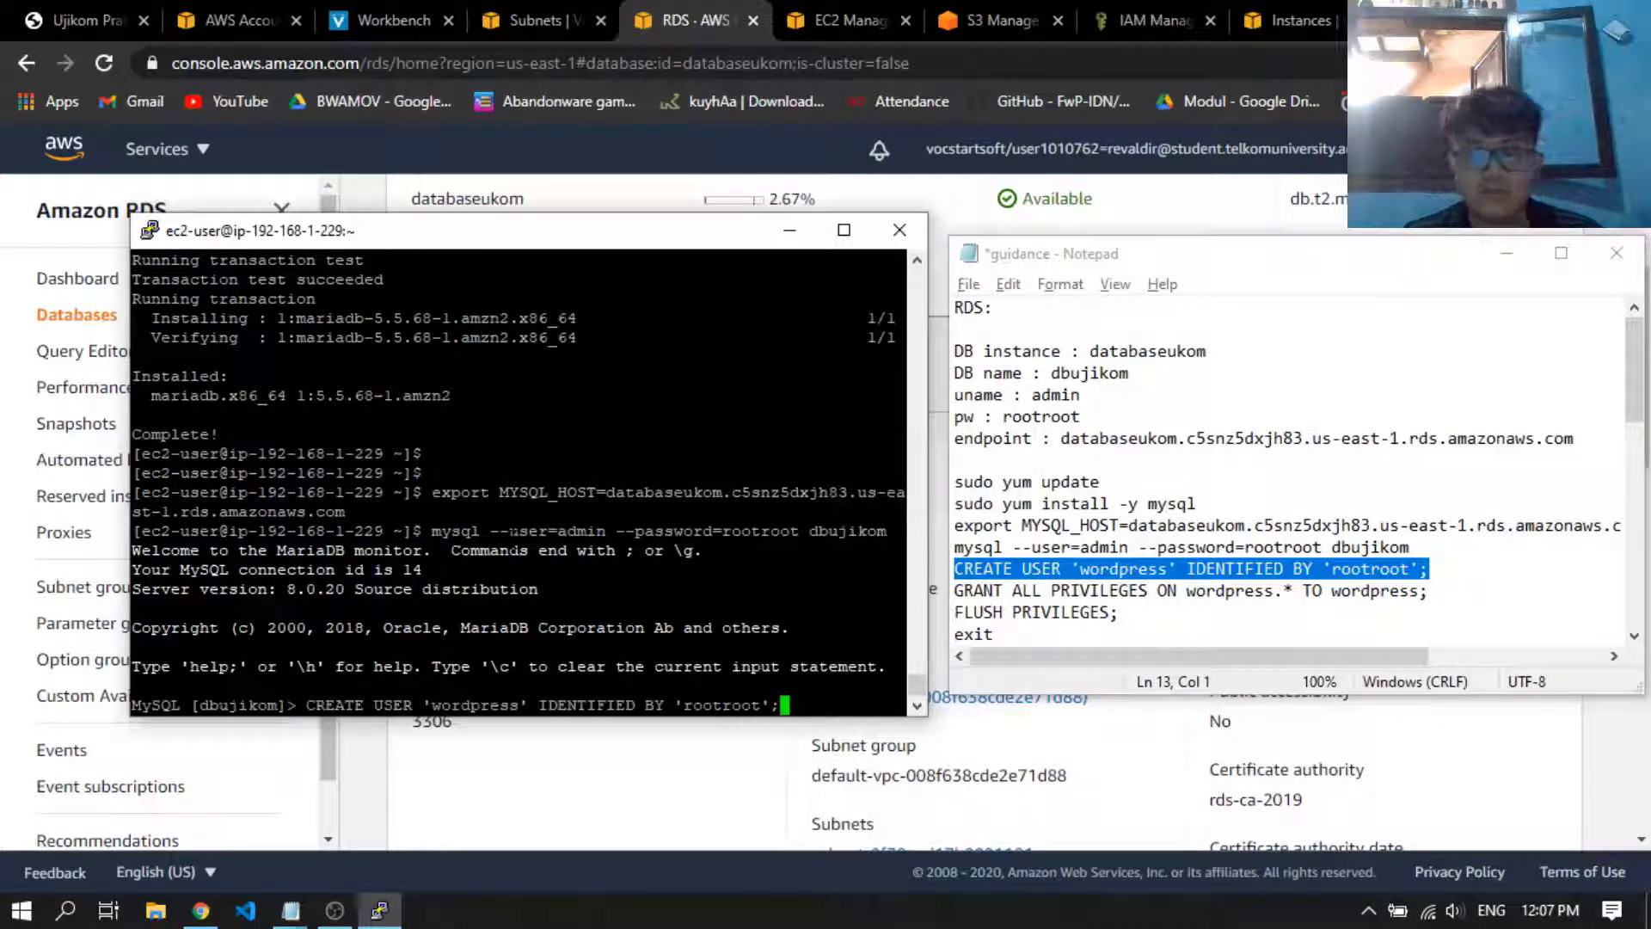
key(Return)
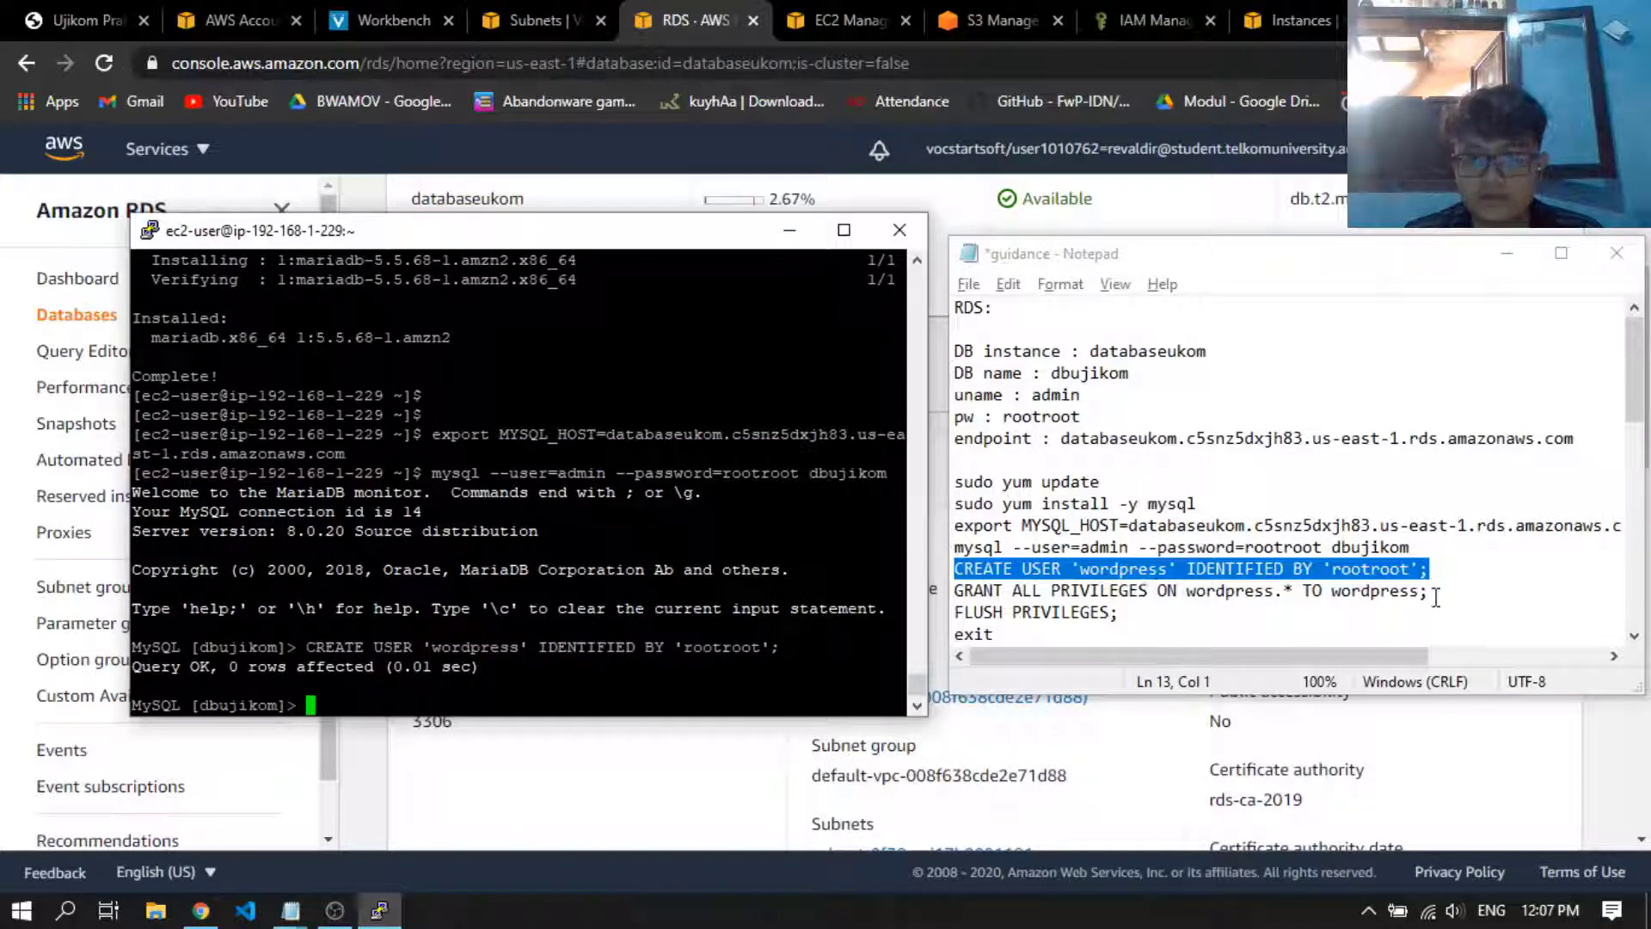
Copy GRANT ALL PRIVILEGES ON wordpress.* TO wordpress; from the notes and run it at the MySQL prompt
drag(1429, 593, 953, 596)
key(ctrl+c)
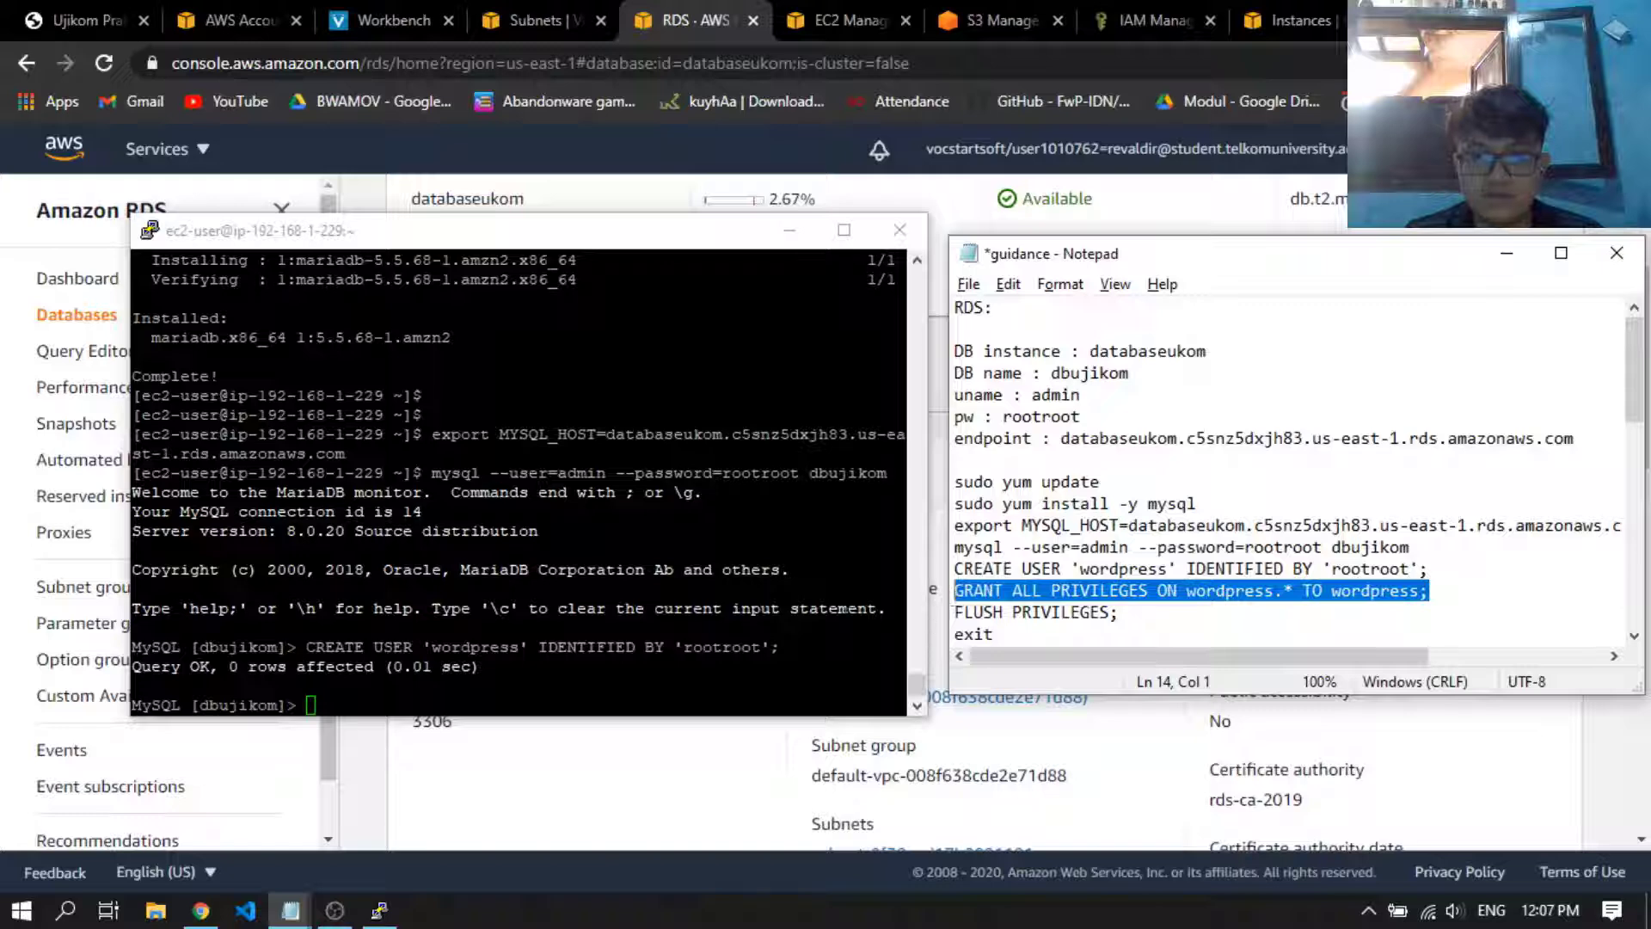
click(379, 909)
key(shift+Insert)
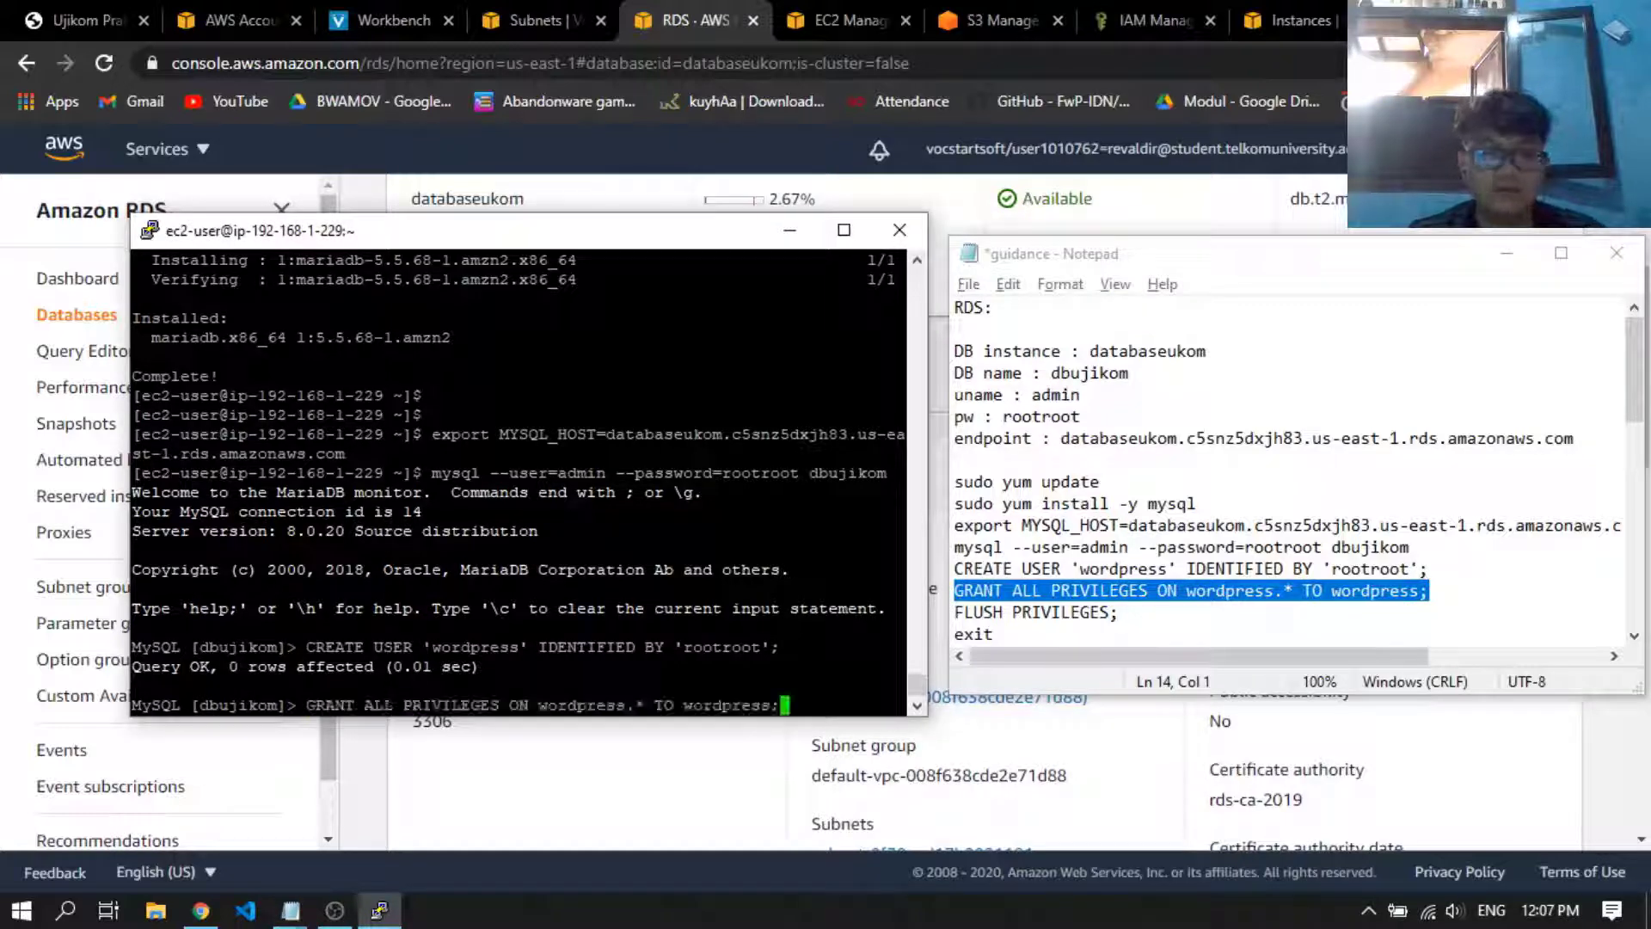
key(Return)
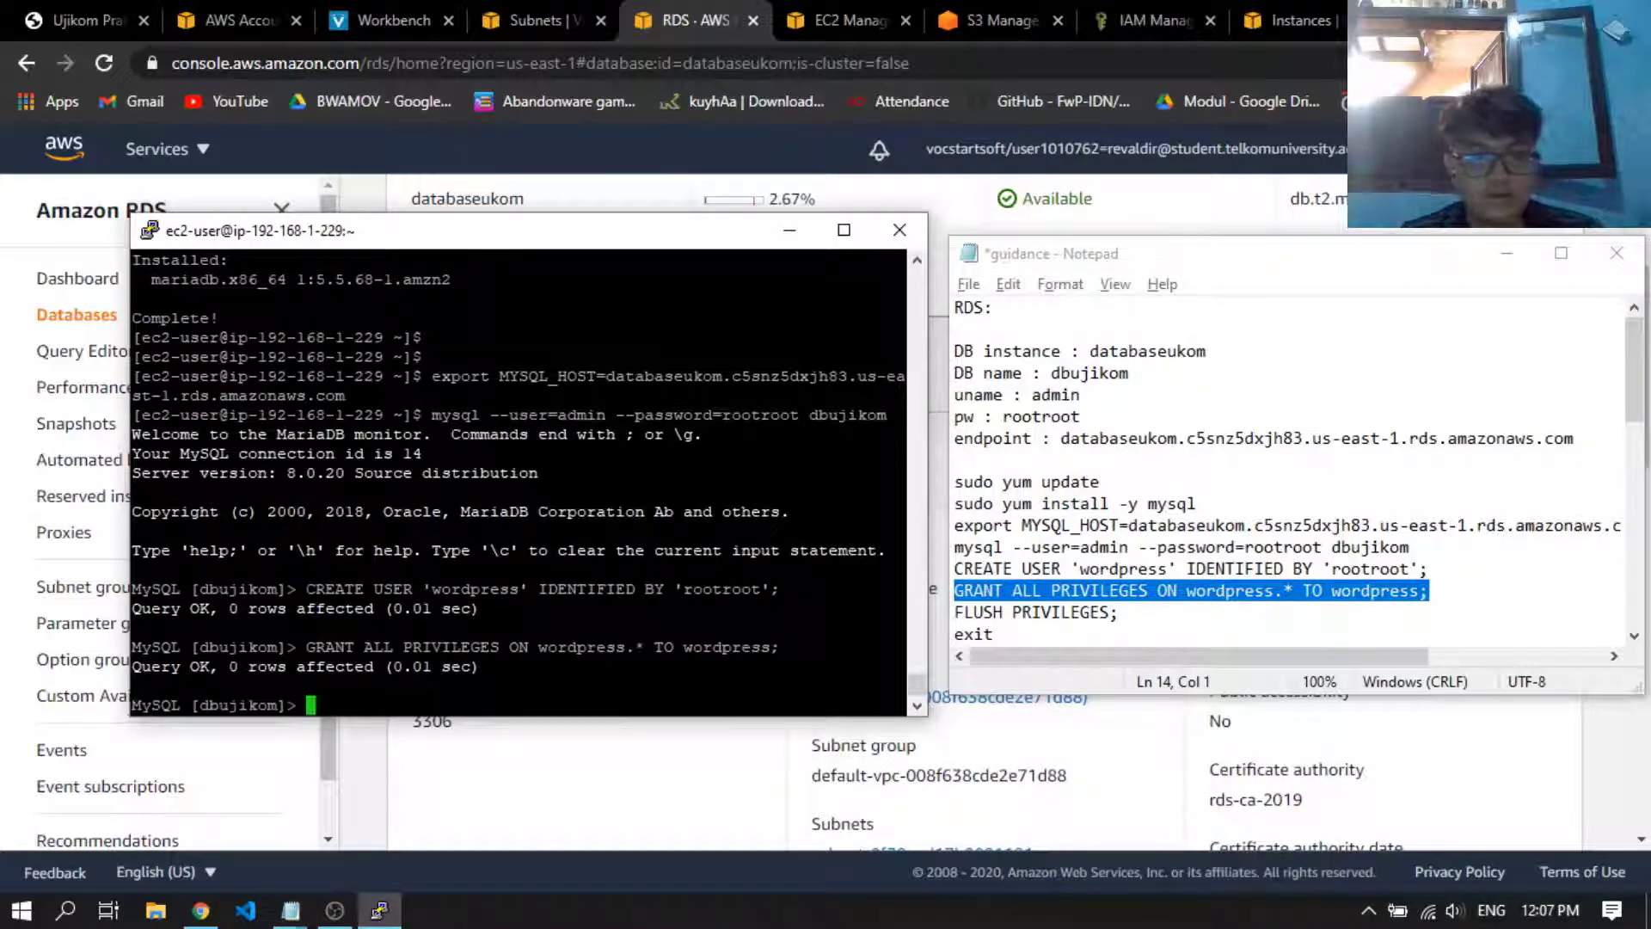
Run FLUSH PRIVILEGES; from the notes at the MySQL prompt and leave the MySQL session with exit
drag(1119, 612, 932, 623)
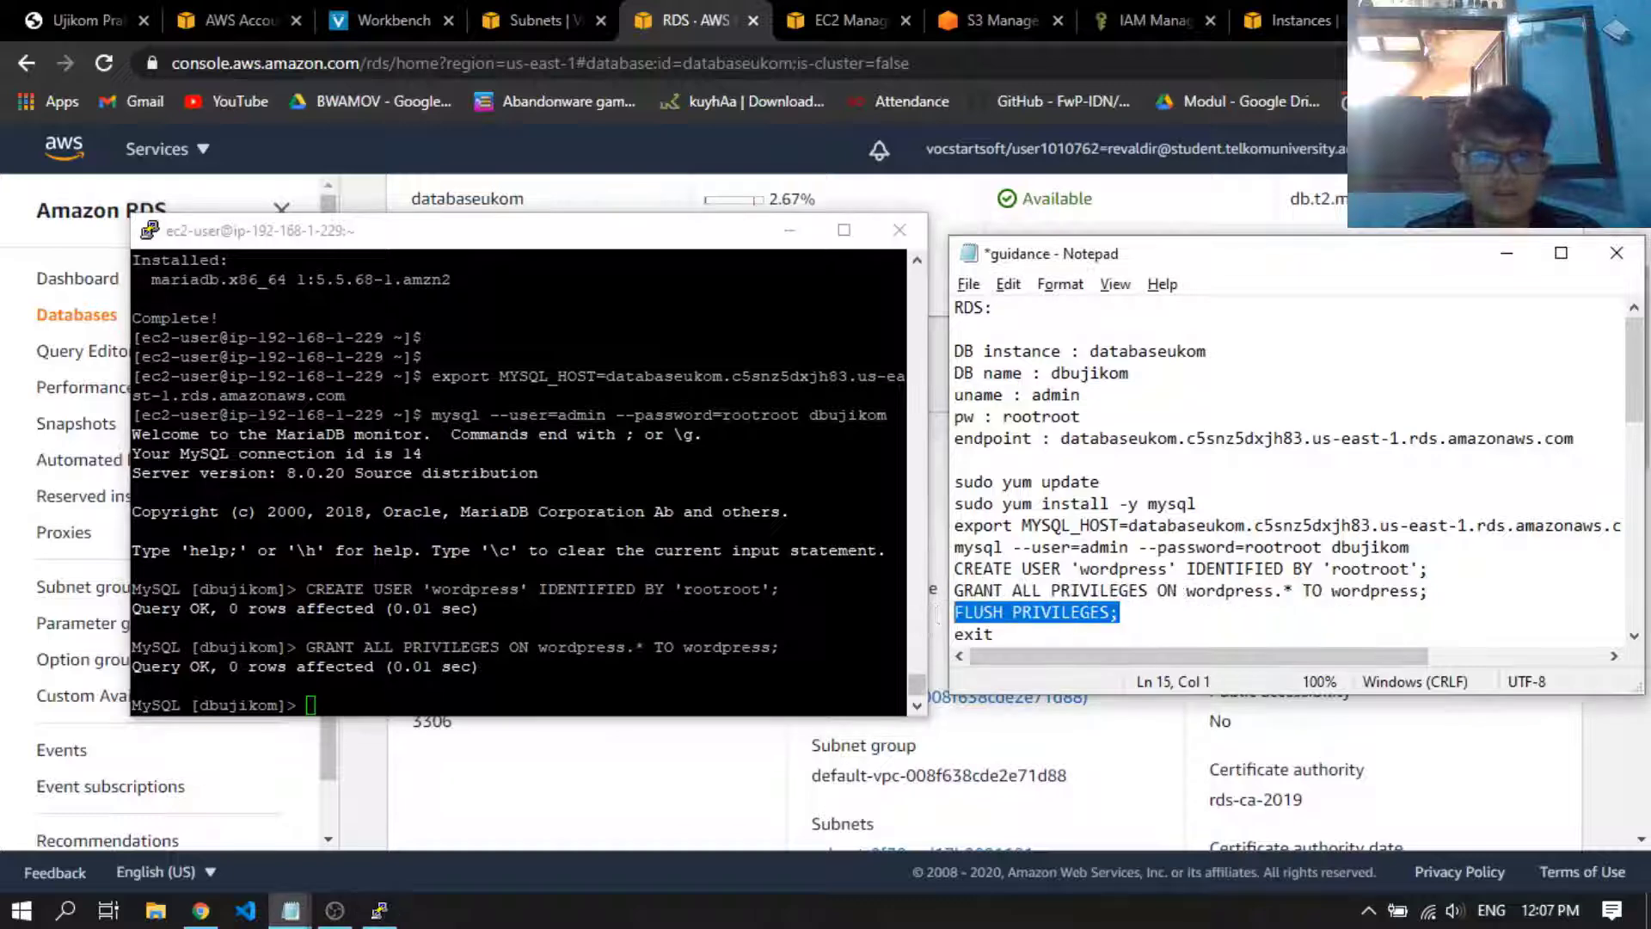
key(ctrl+c)
key(alt+Tab)
key(shift+Insert)
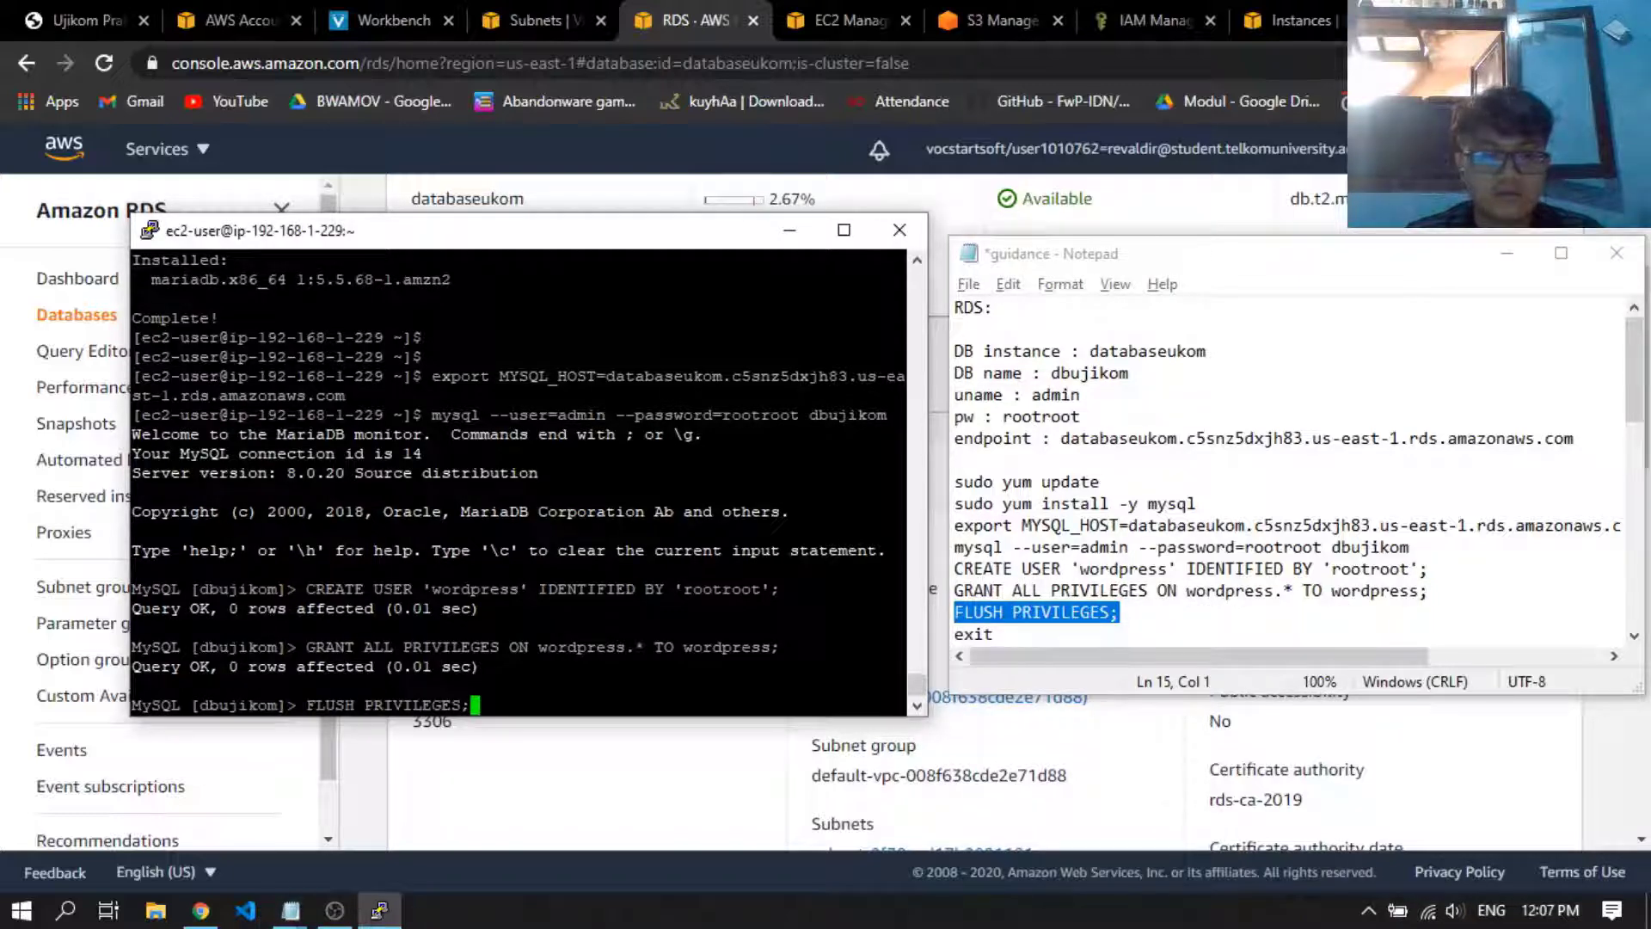
key(Return)
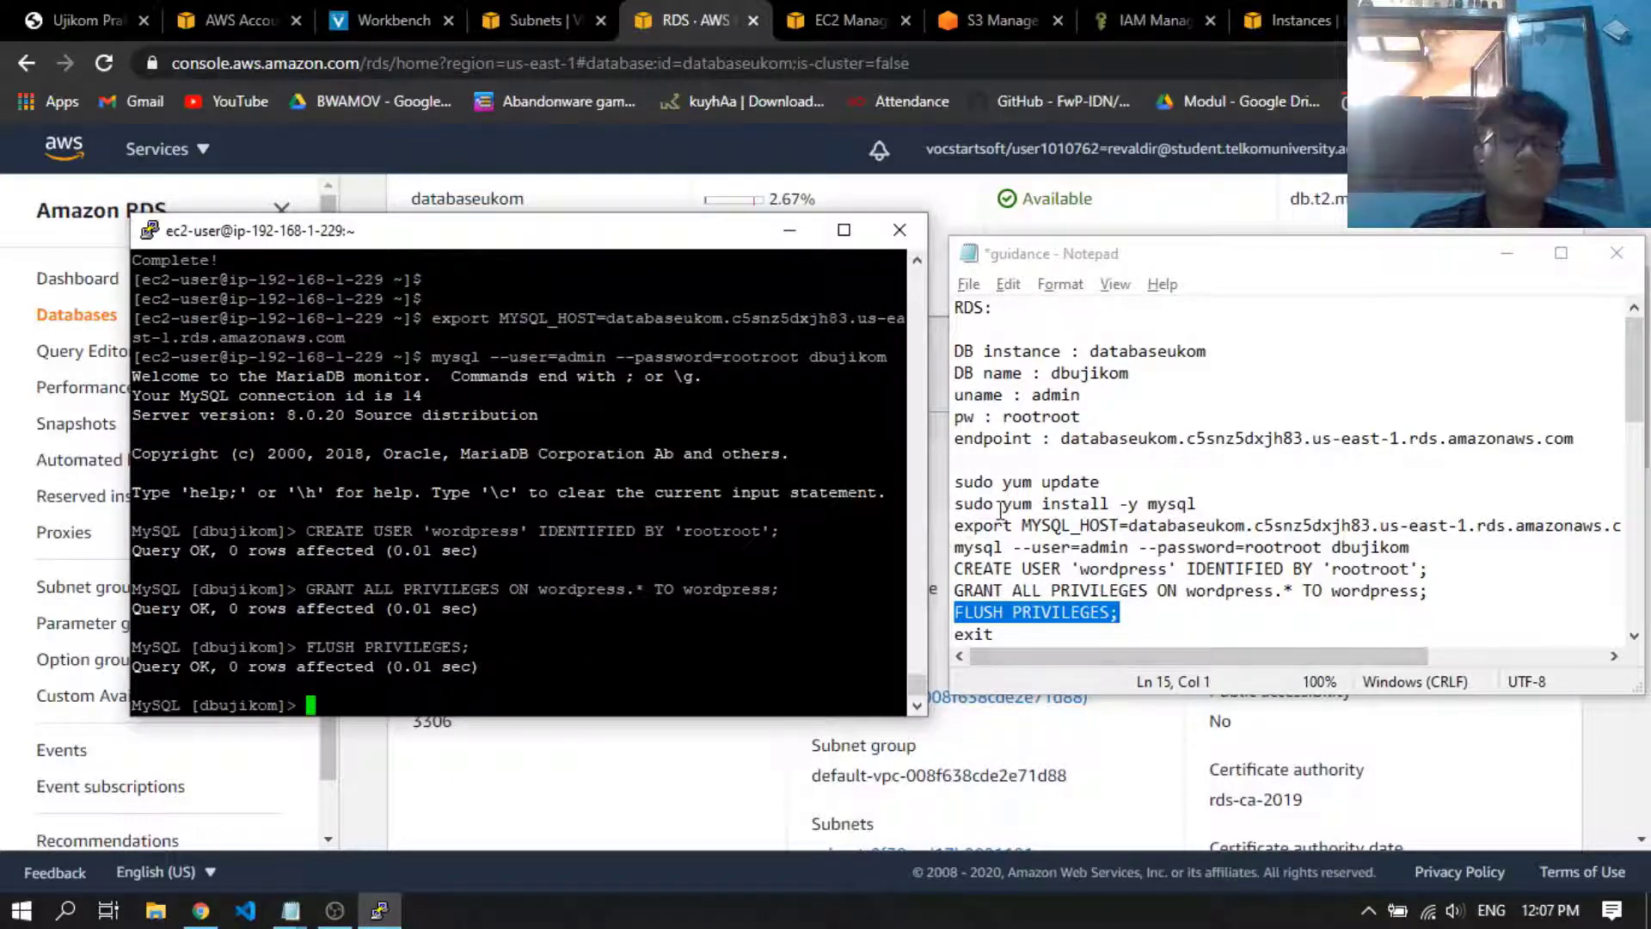
text(exit)
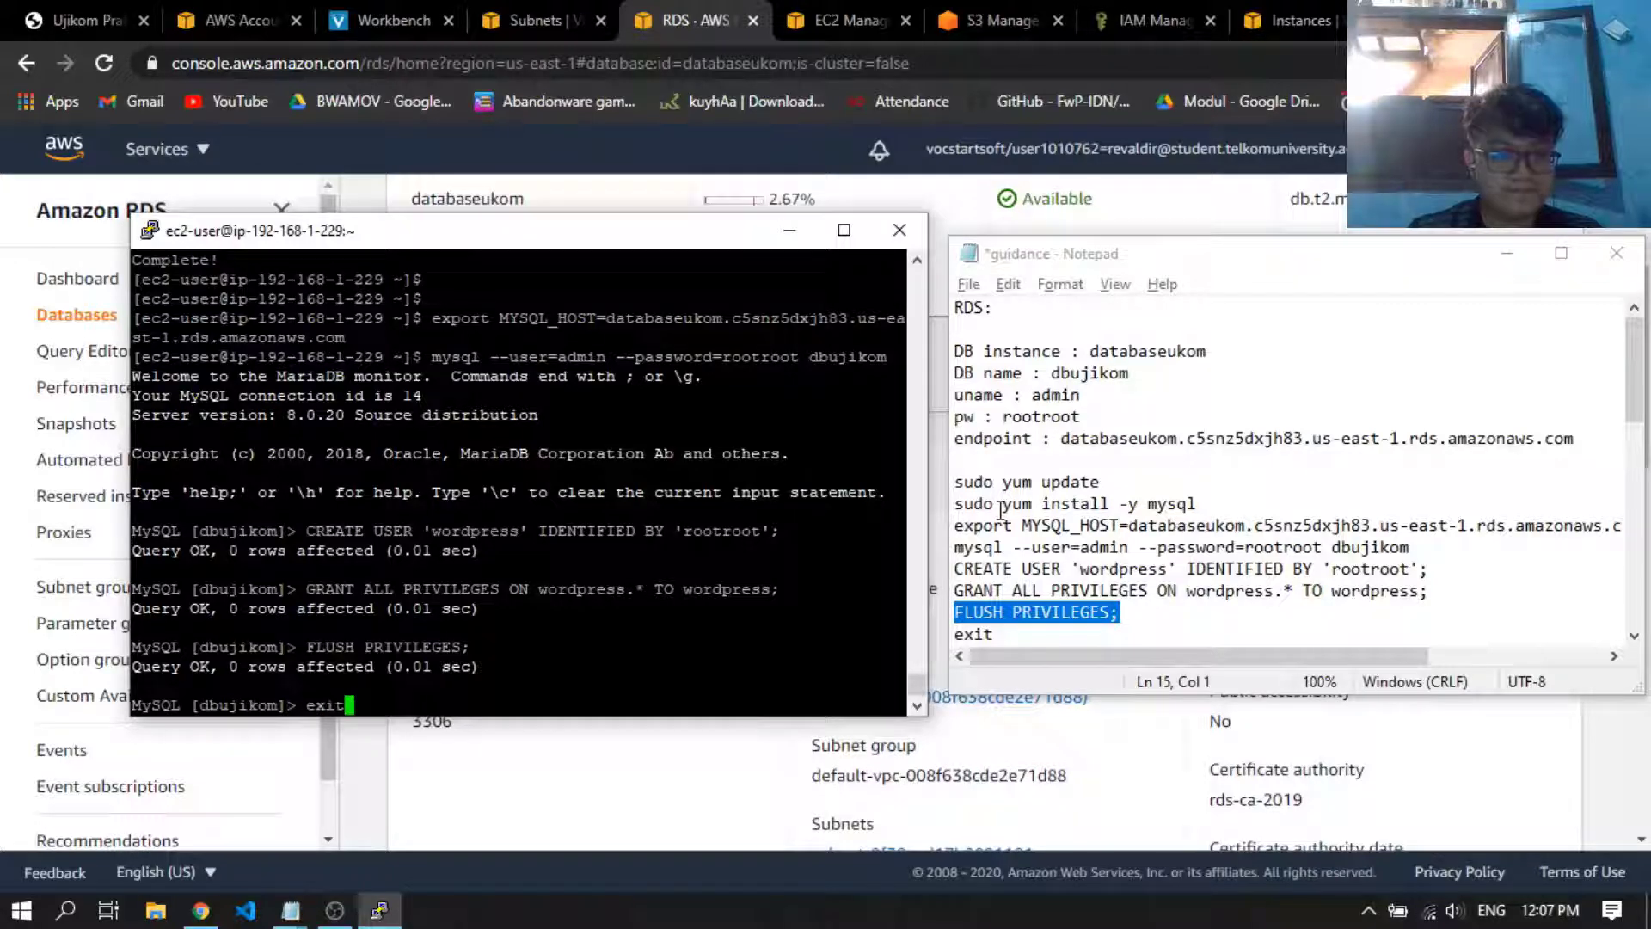
key(Return)
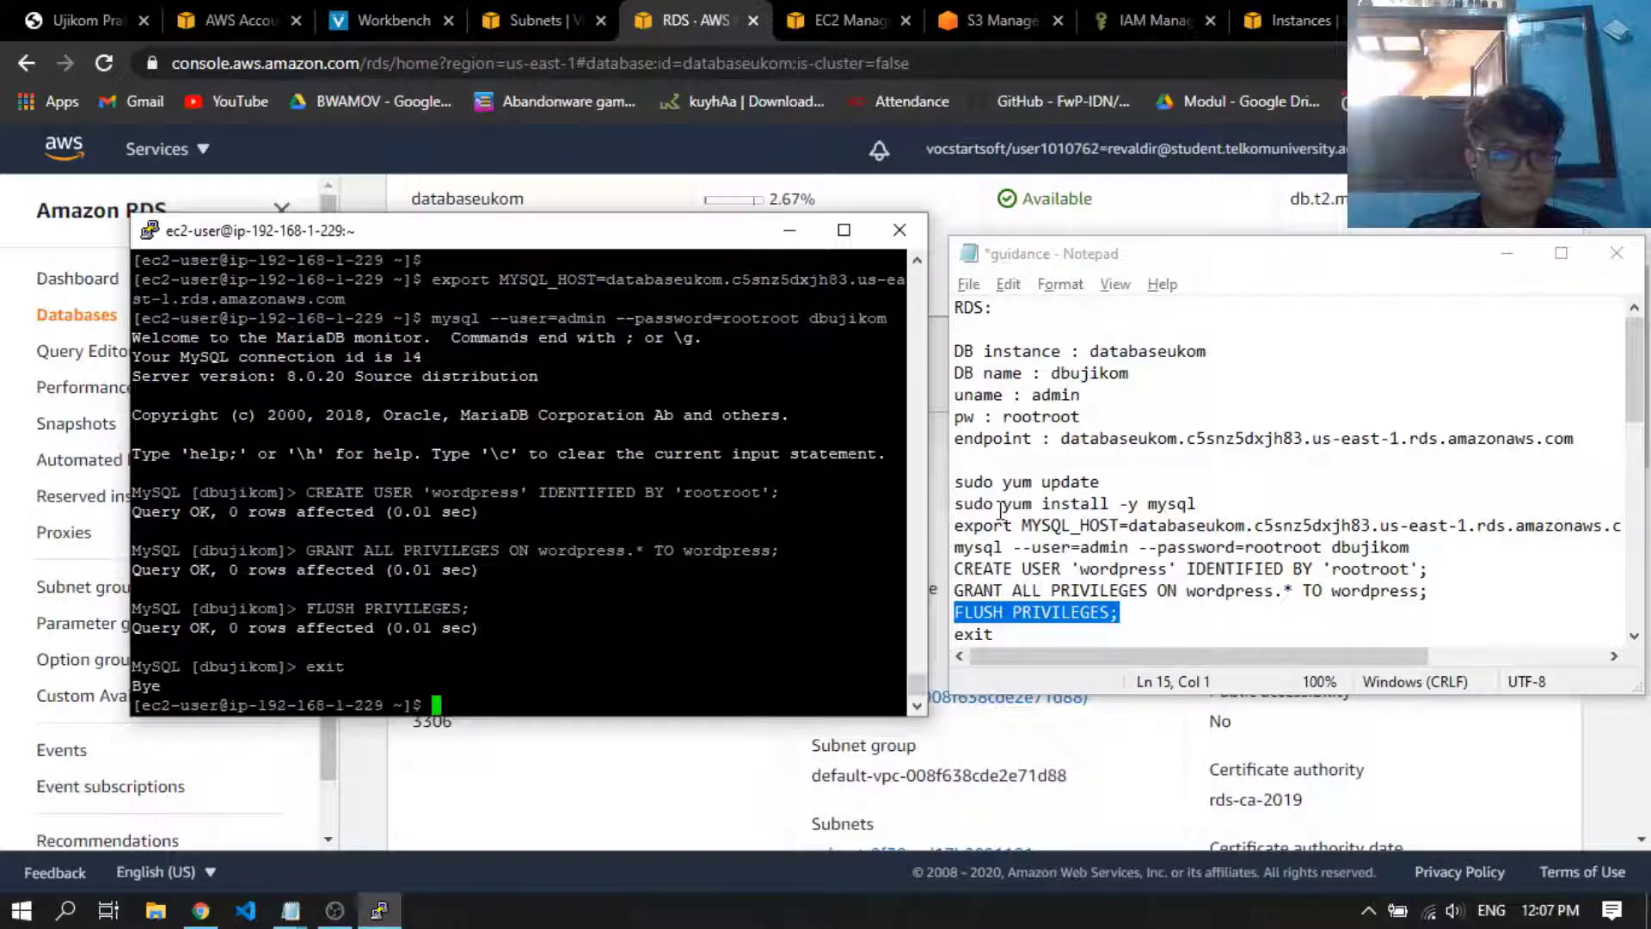
Install the Apache web server on the EC2 instance by running sudo yum install -y httpd from the notes
click(1270, 568)
scroll(1270, 567, down, 1)
click(1143, 566)
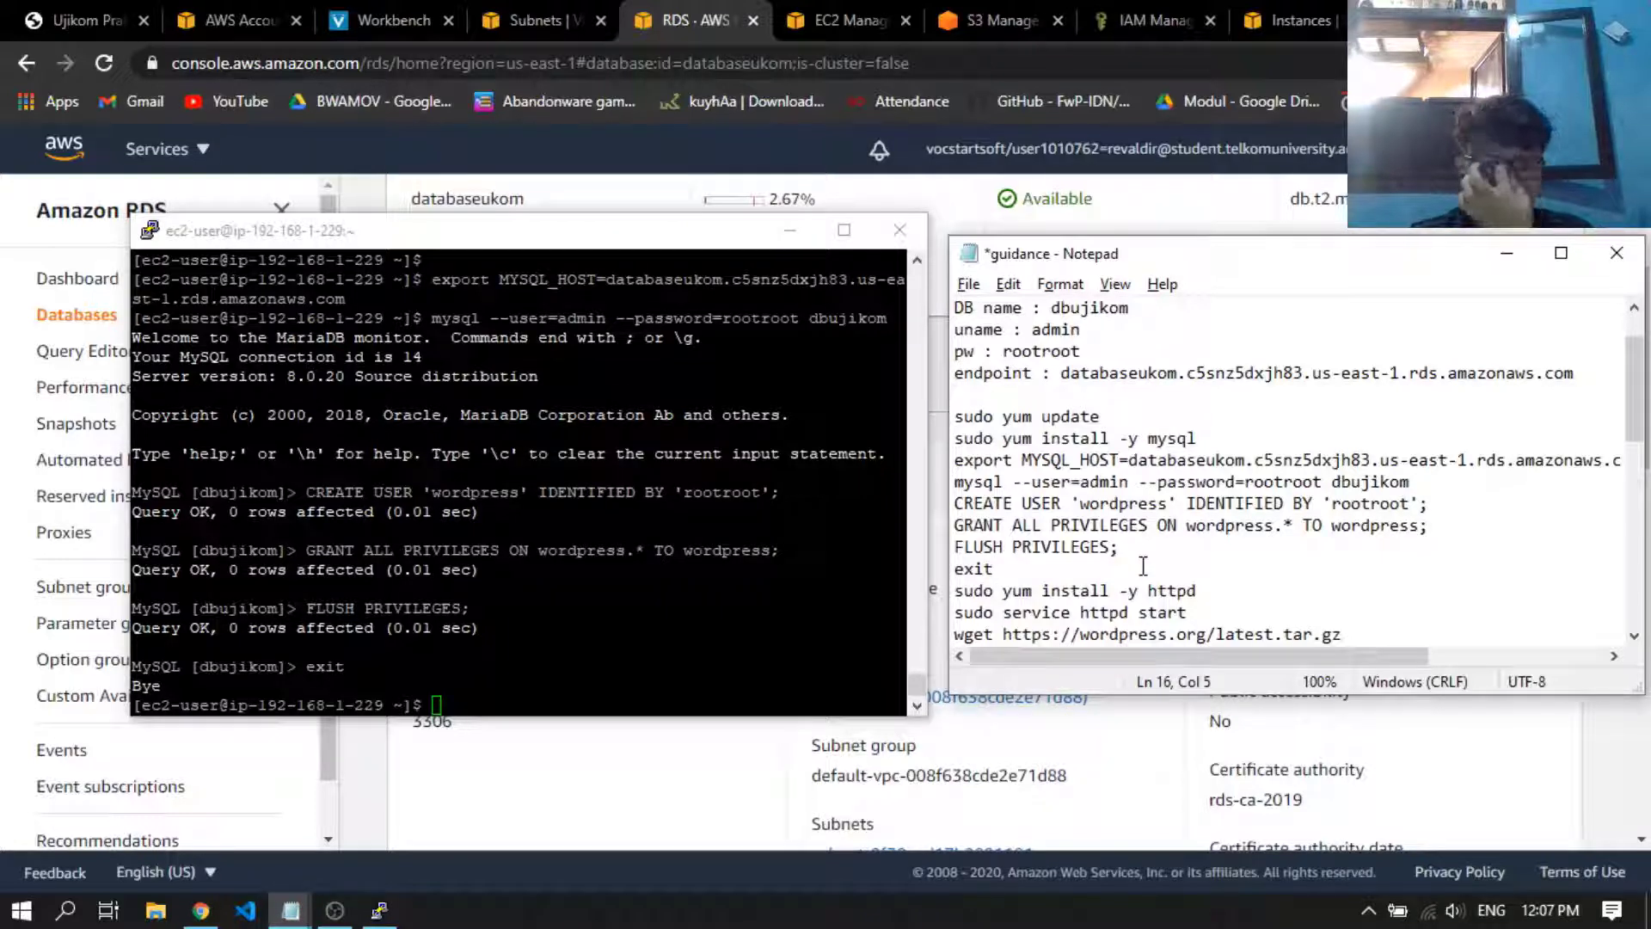
click(1193, 593)
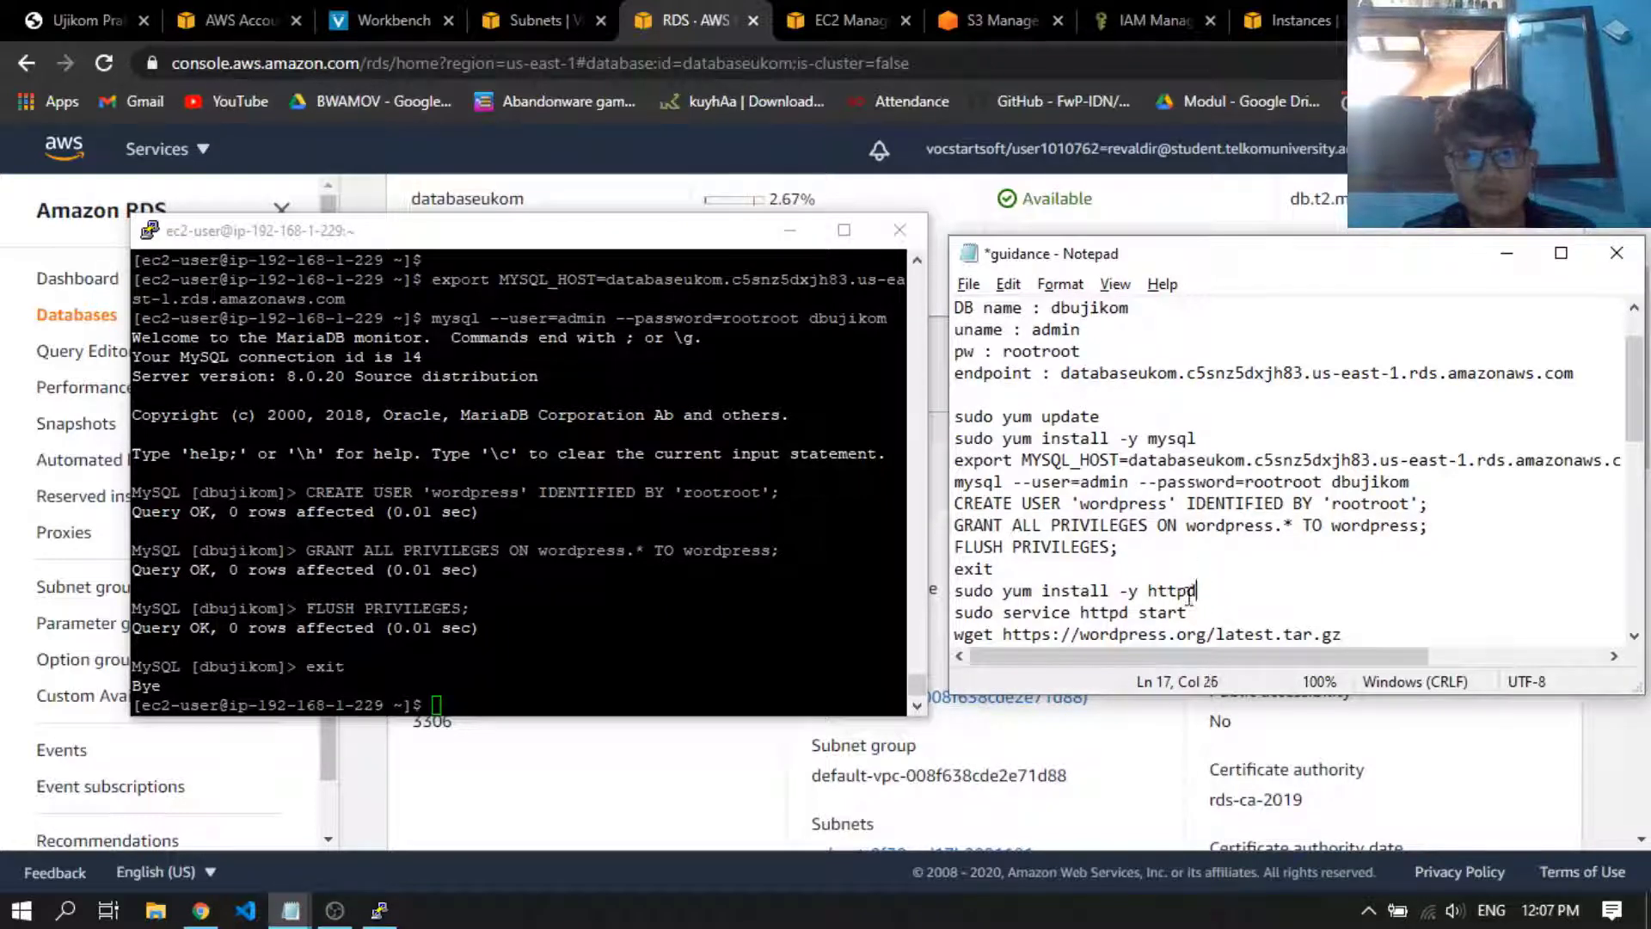
drag(1191, 593, 953, 593)
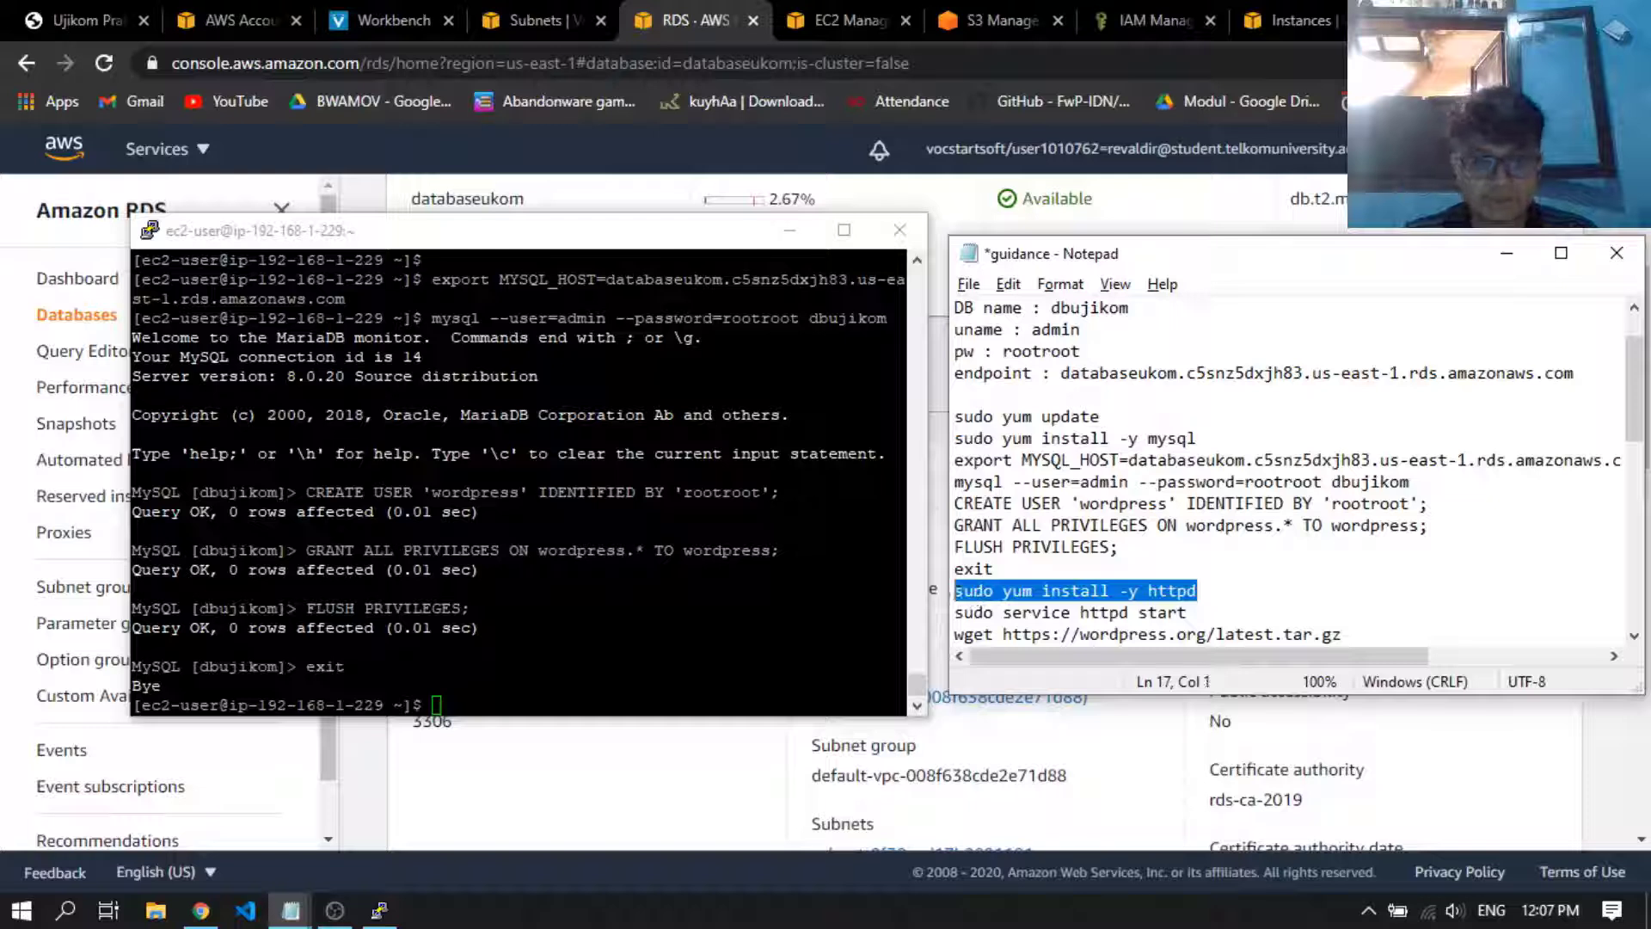
key(alt+Tab)
key(shift+Insert)
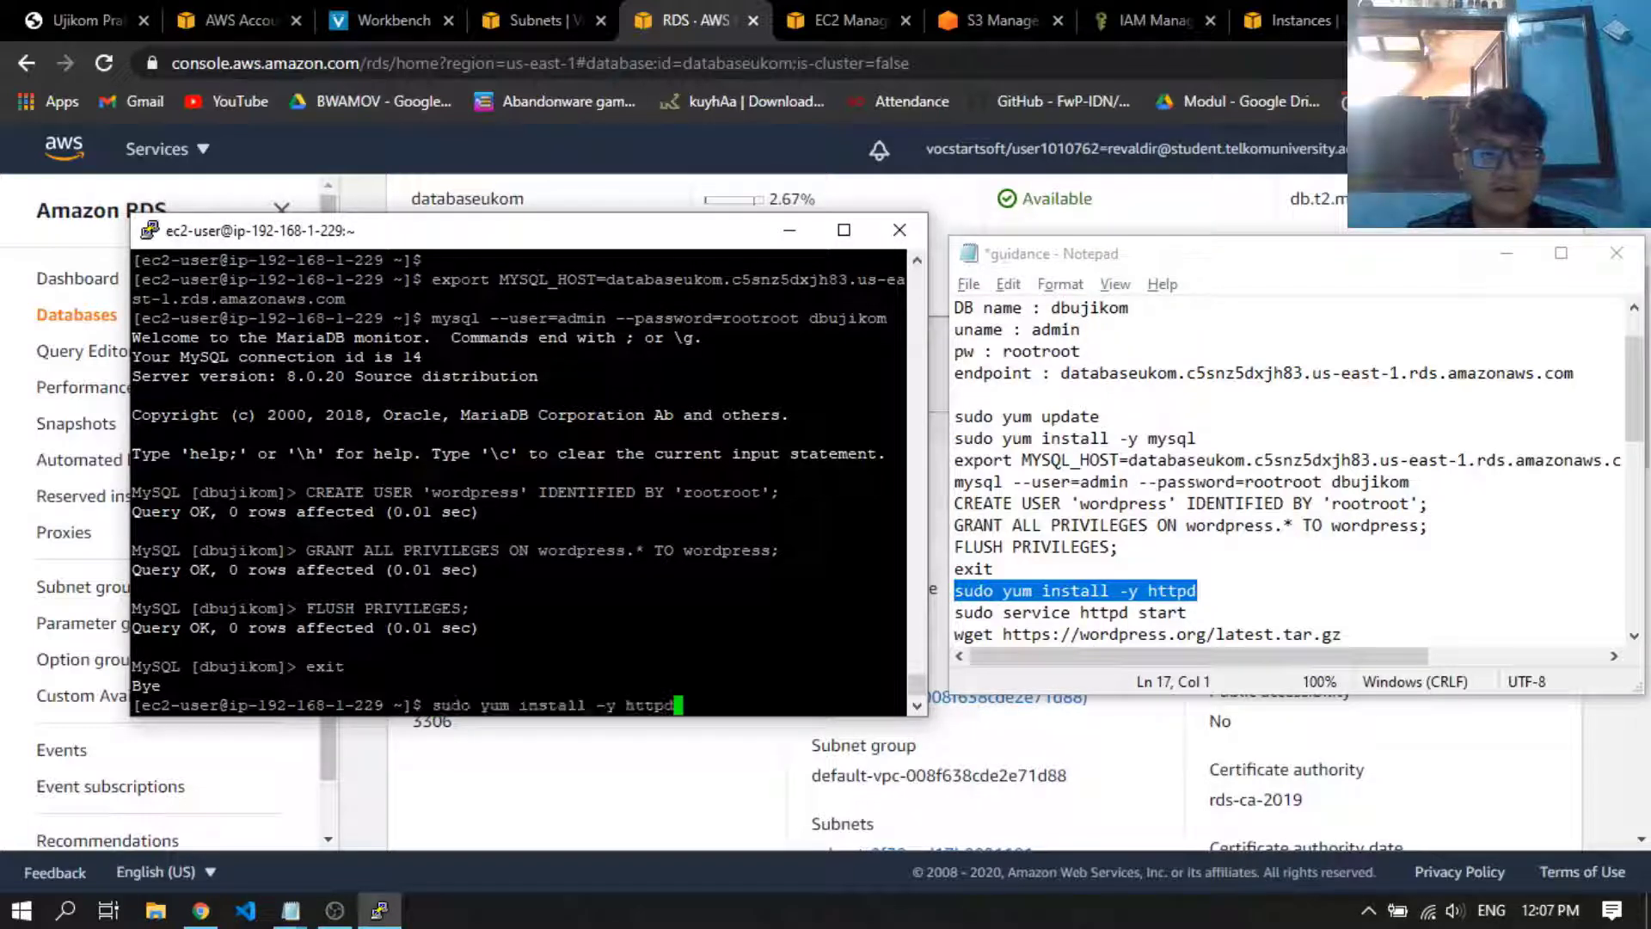
key(Return)
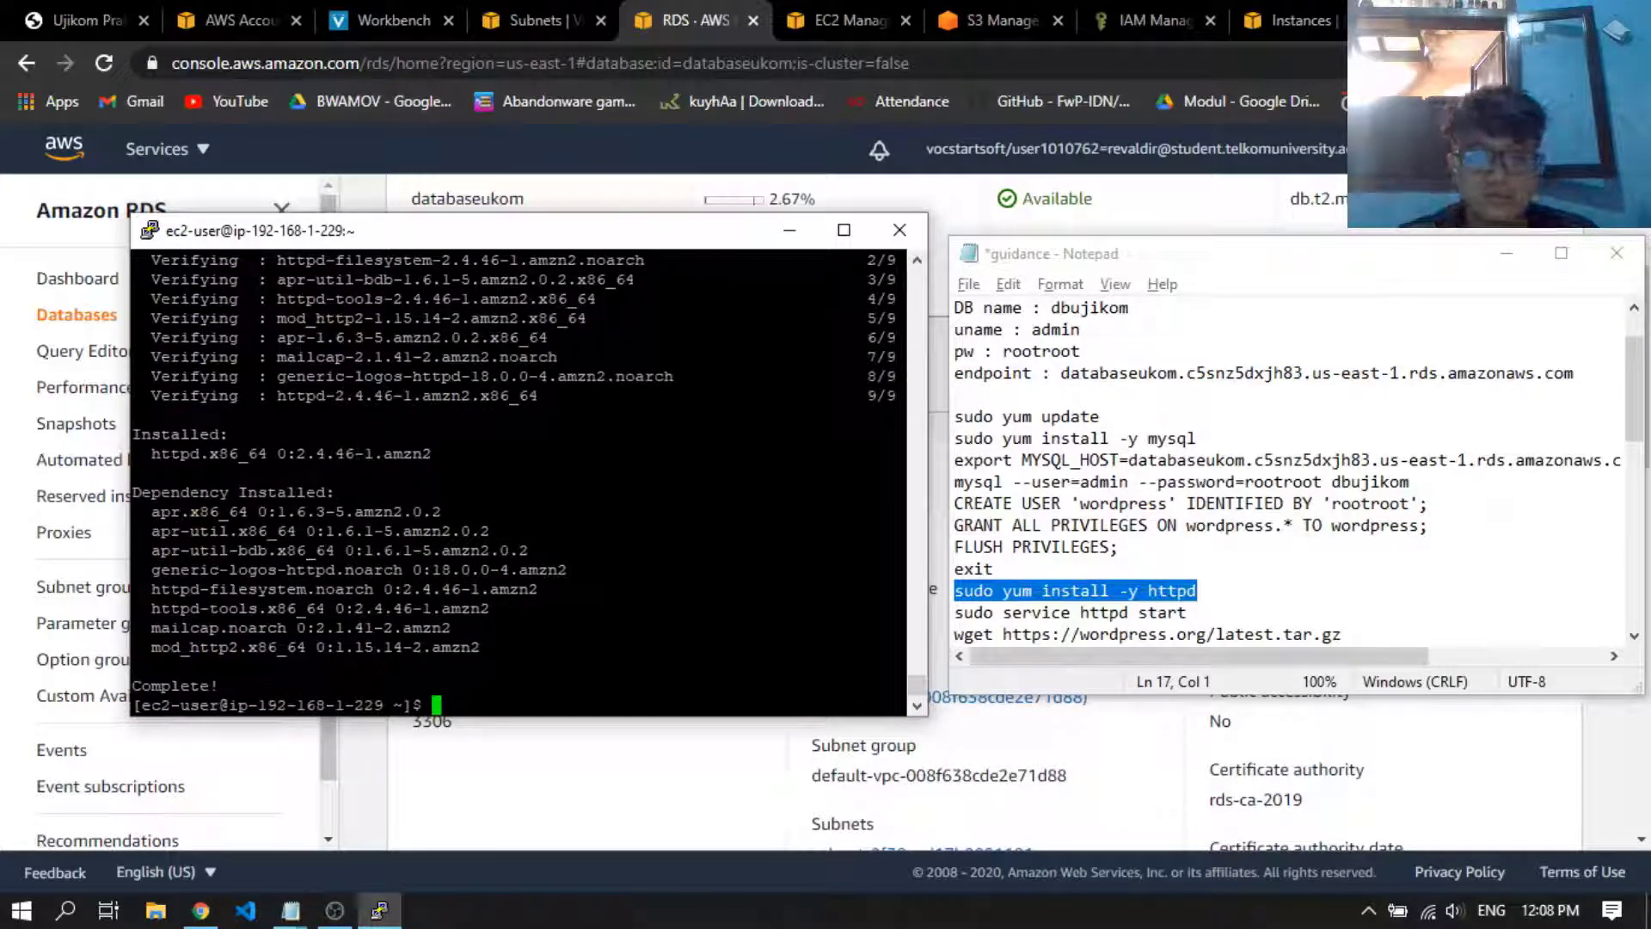
Start the Apache web server by running sudo service httpd start from the notes in the SSH terminal
drag(1205, 613, 944, 609)
click(575, 570)
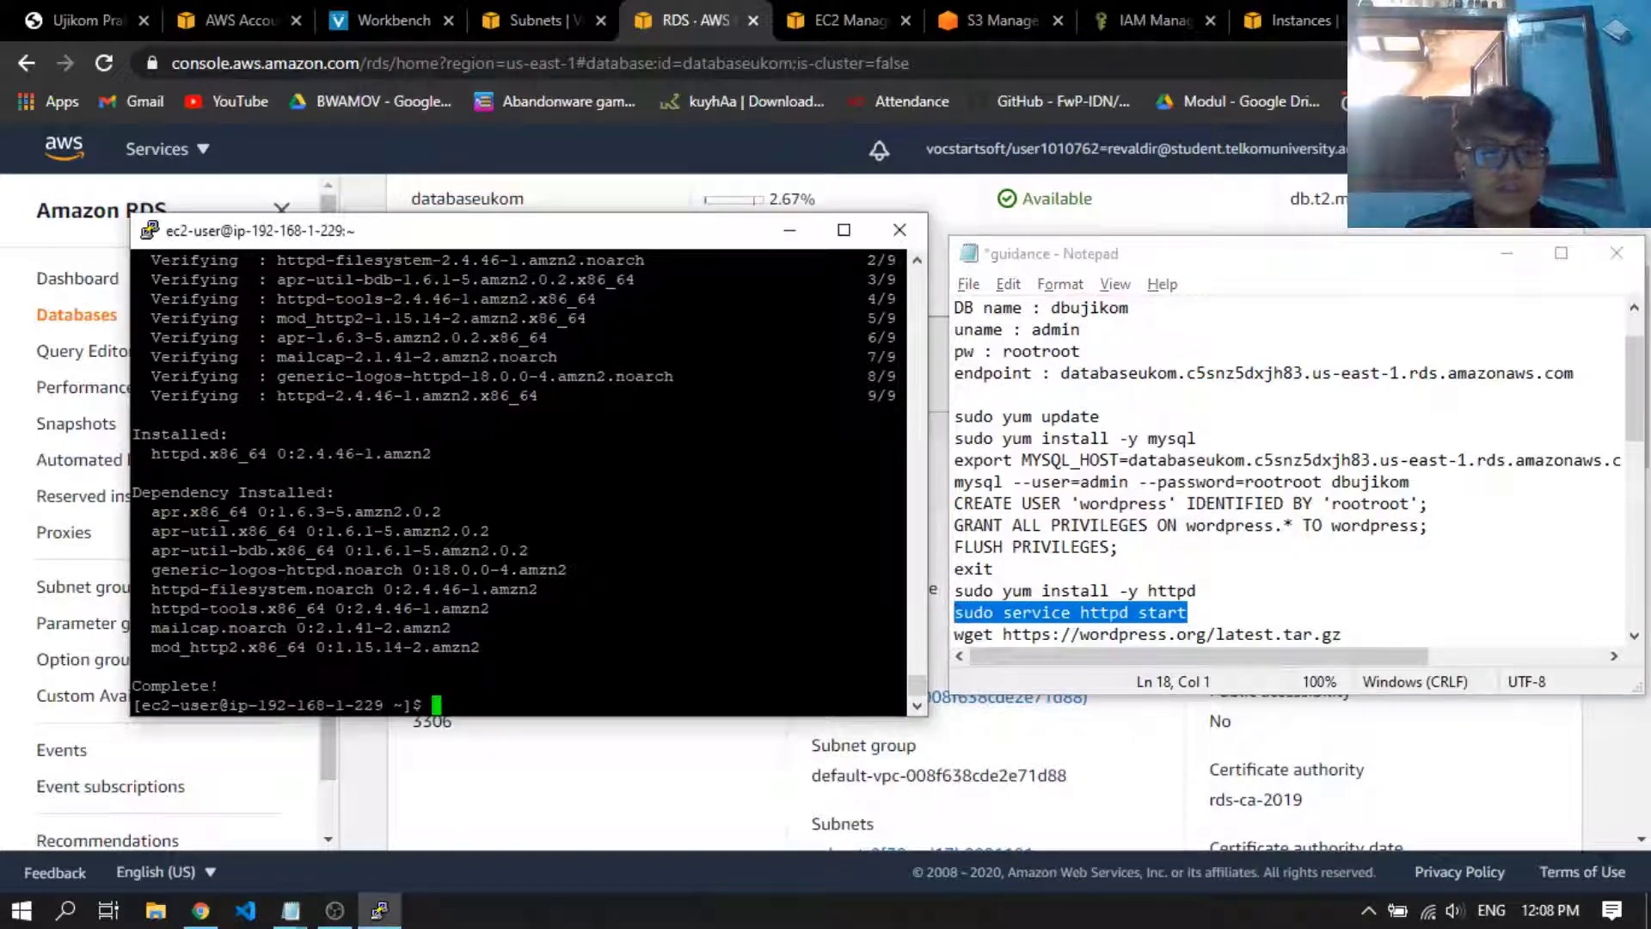
right_click(574, 570)
key(Return)
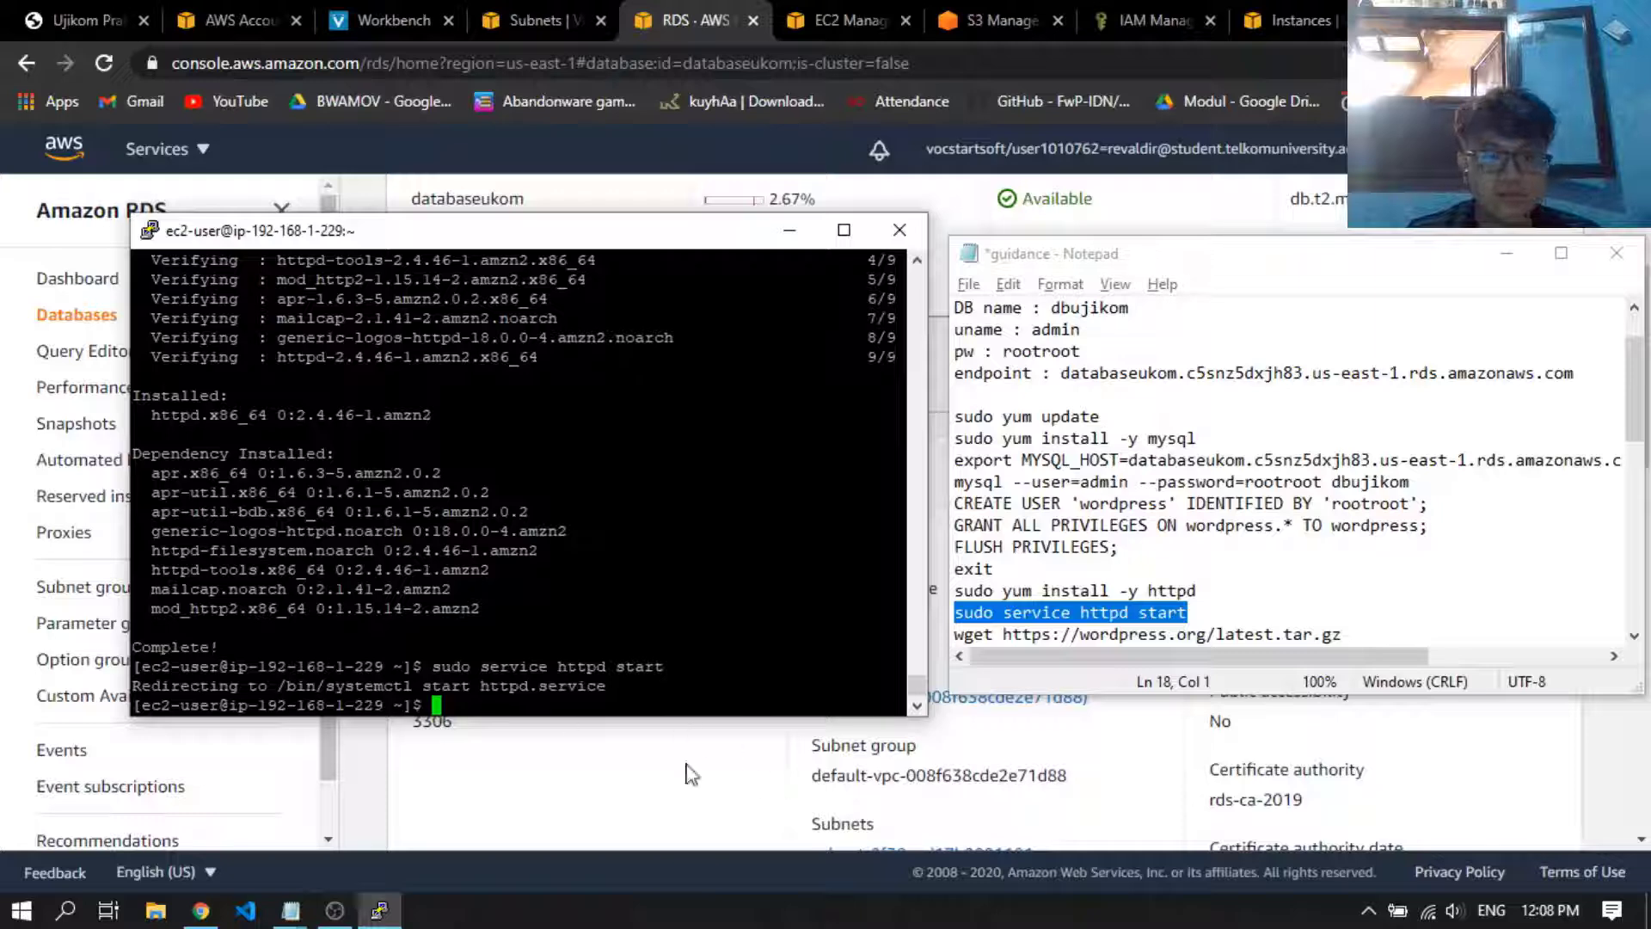
Switch to the browser and open the public IPv4 address link of the UjikomCC instance from its EC2 details
click(770, 799)
click(873, 12)
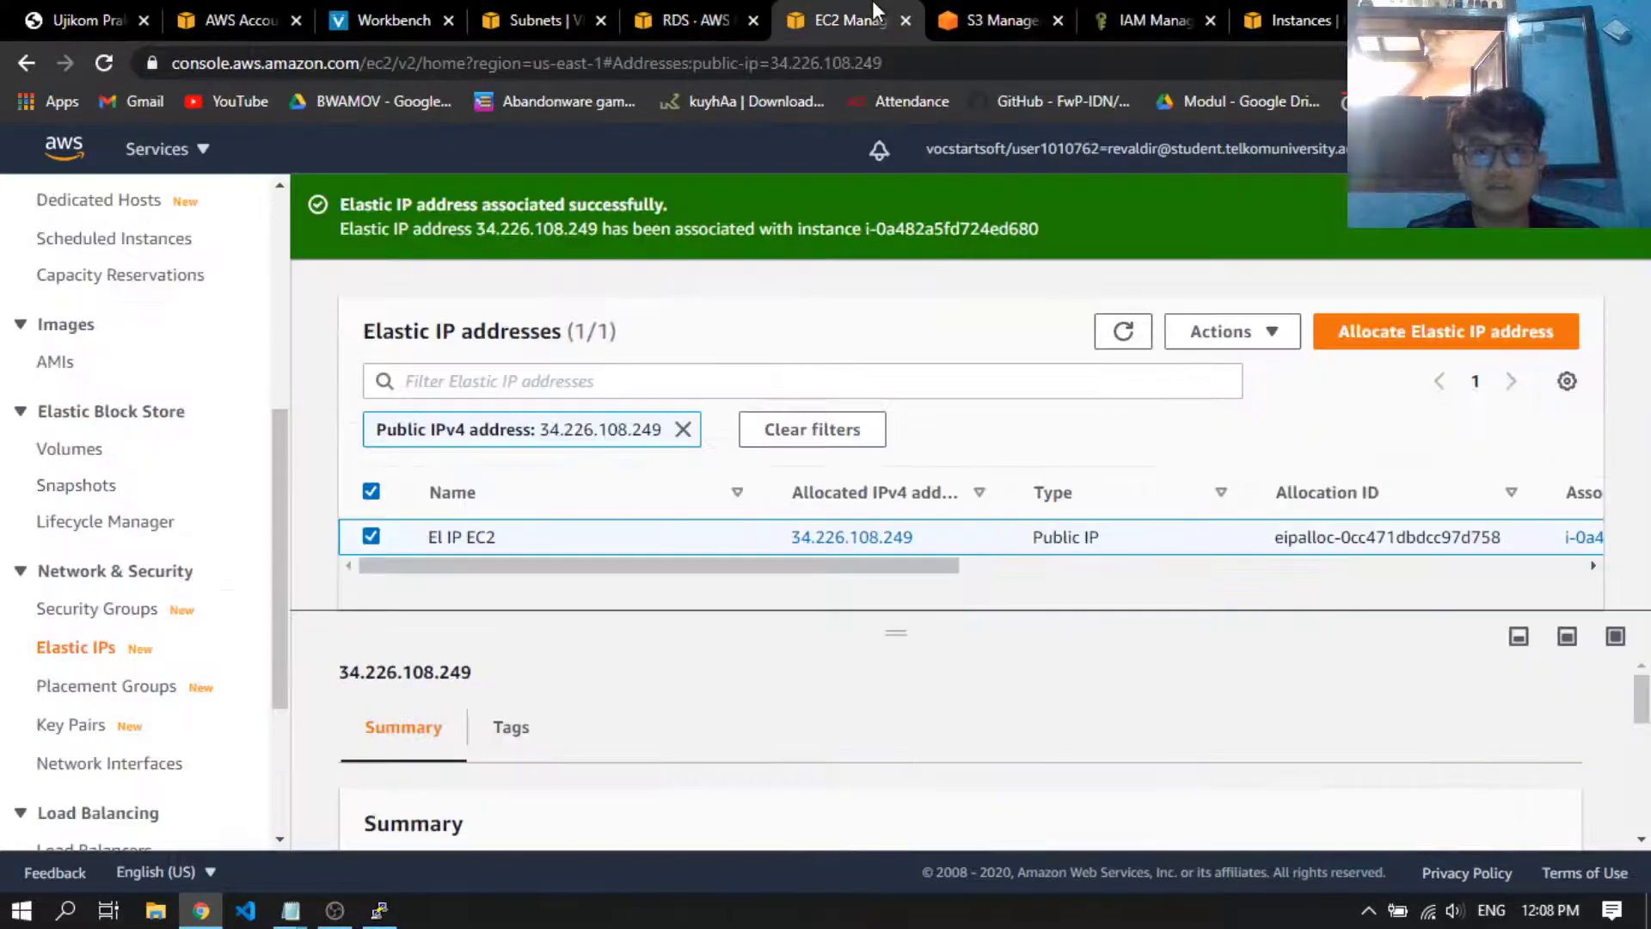
click(1253, 22)
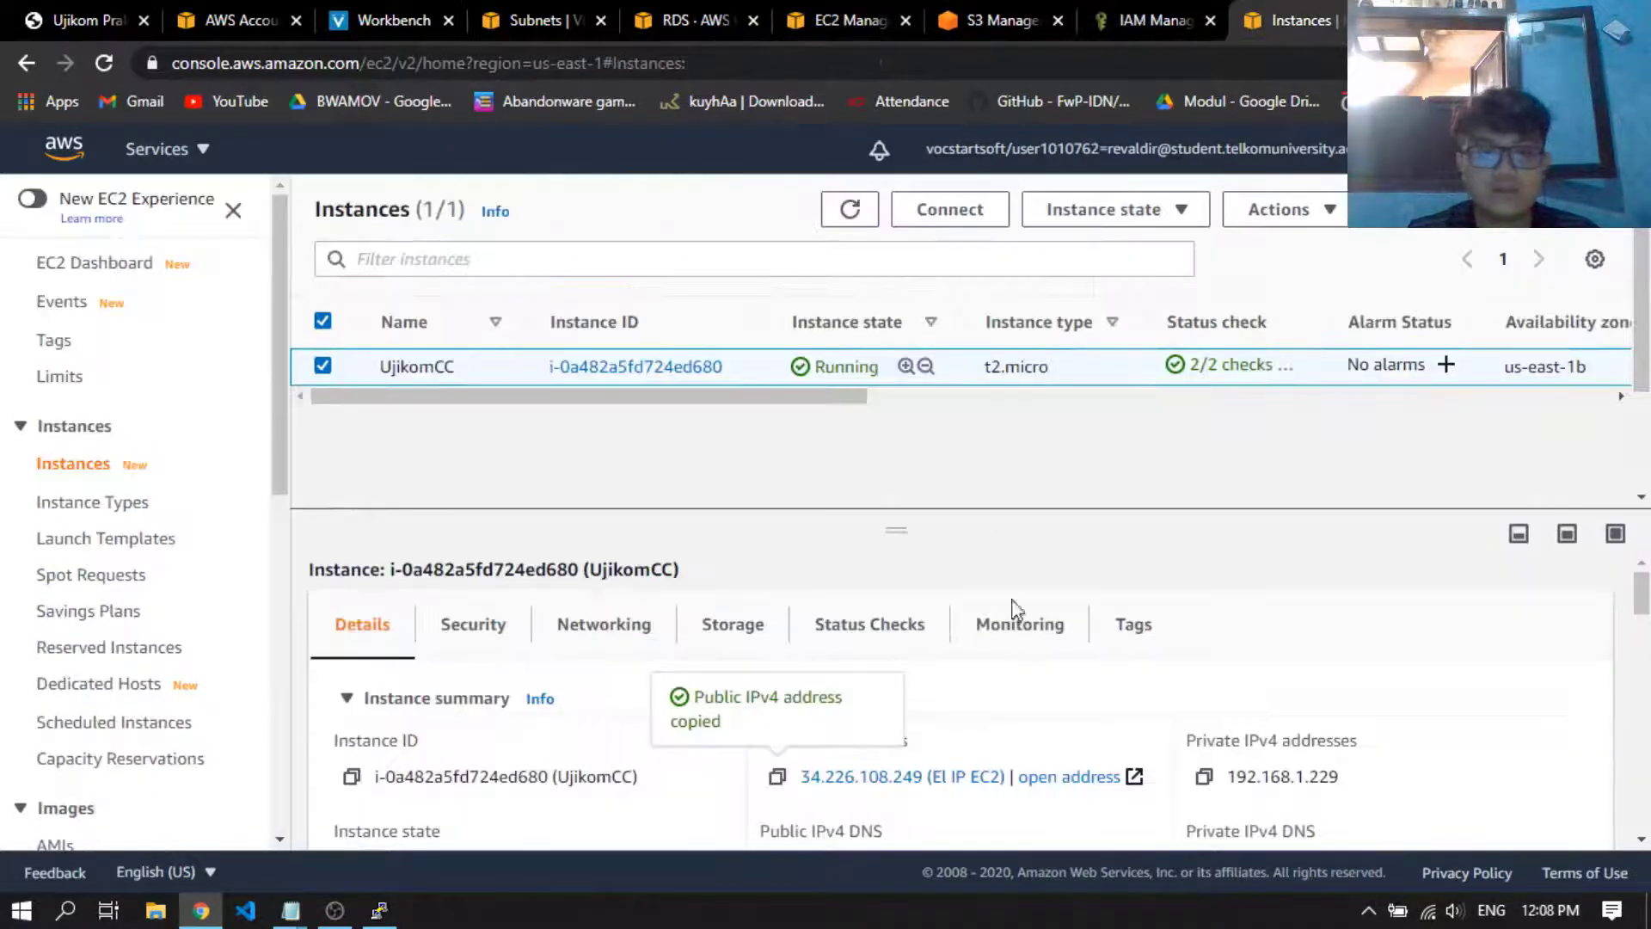
scroll(1023, 737, down, 1)
click(878, 658)
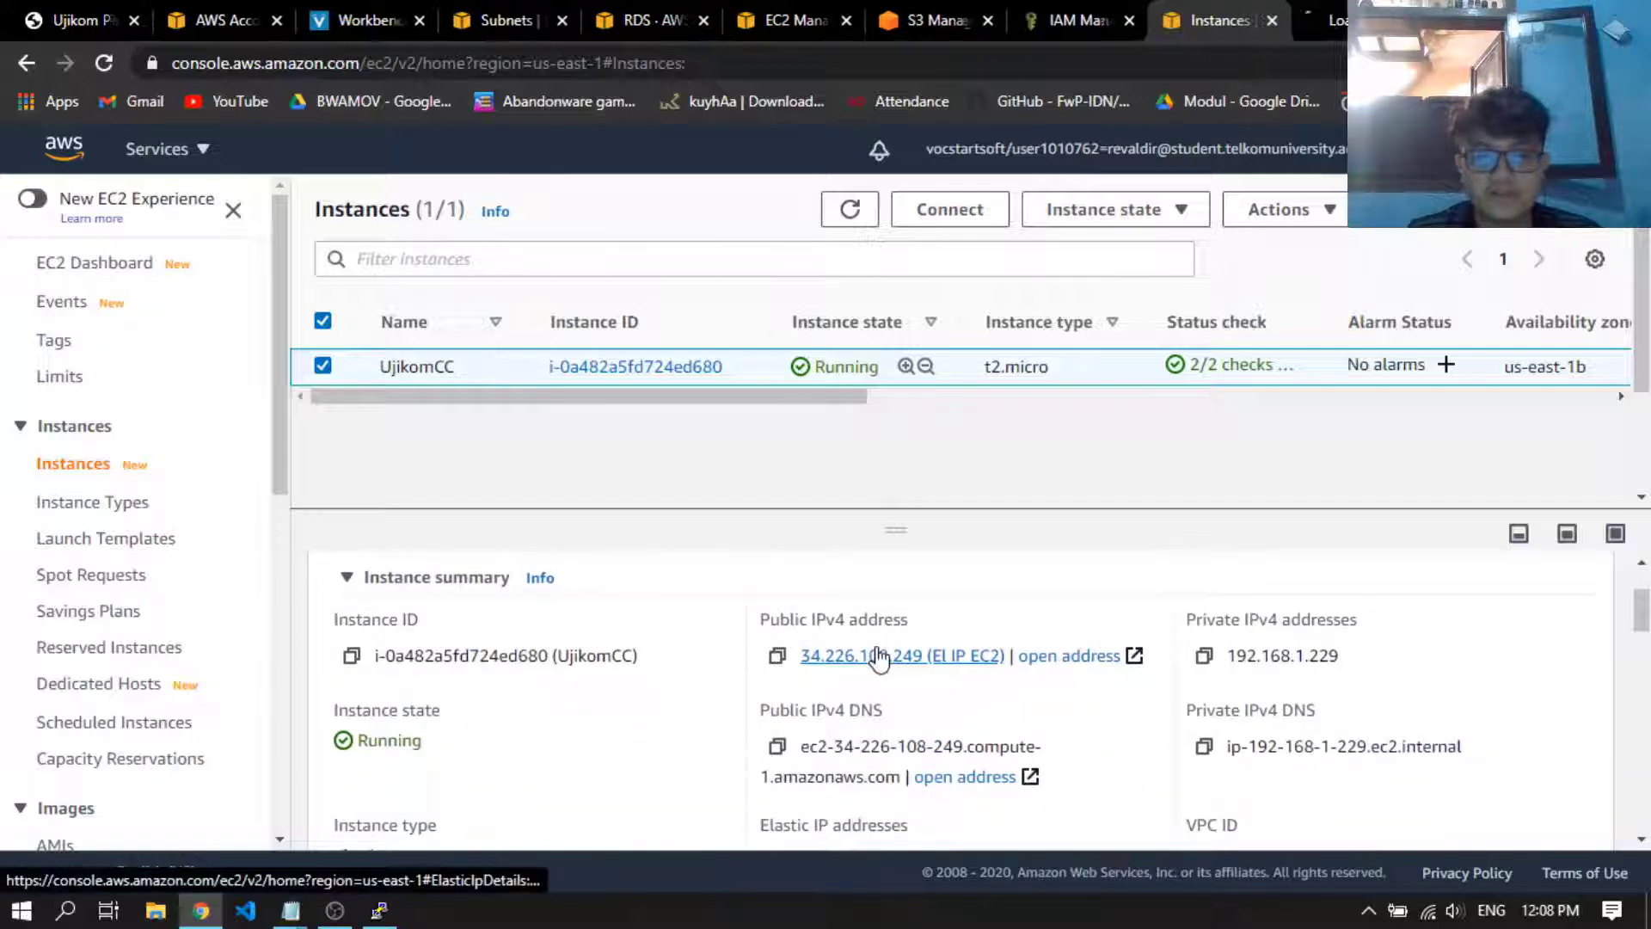
click(1330, 10)
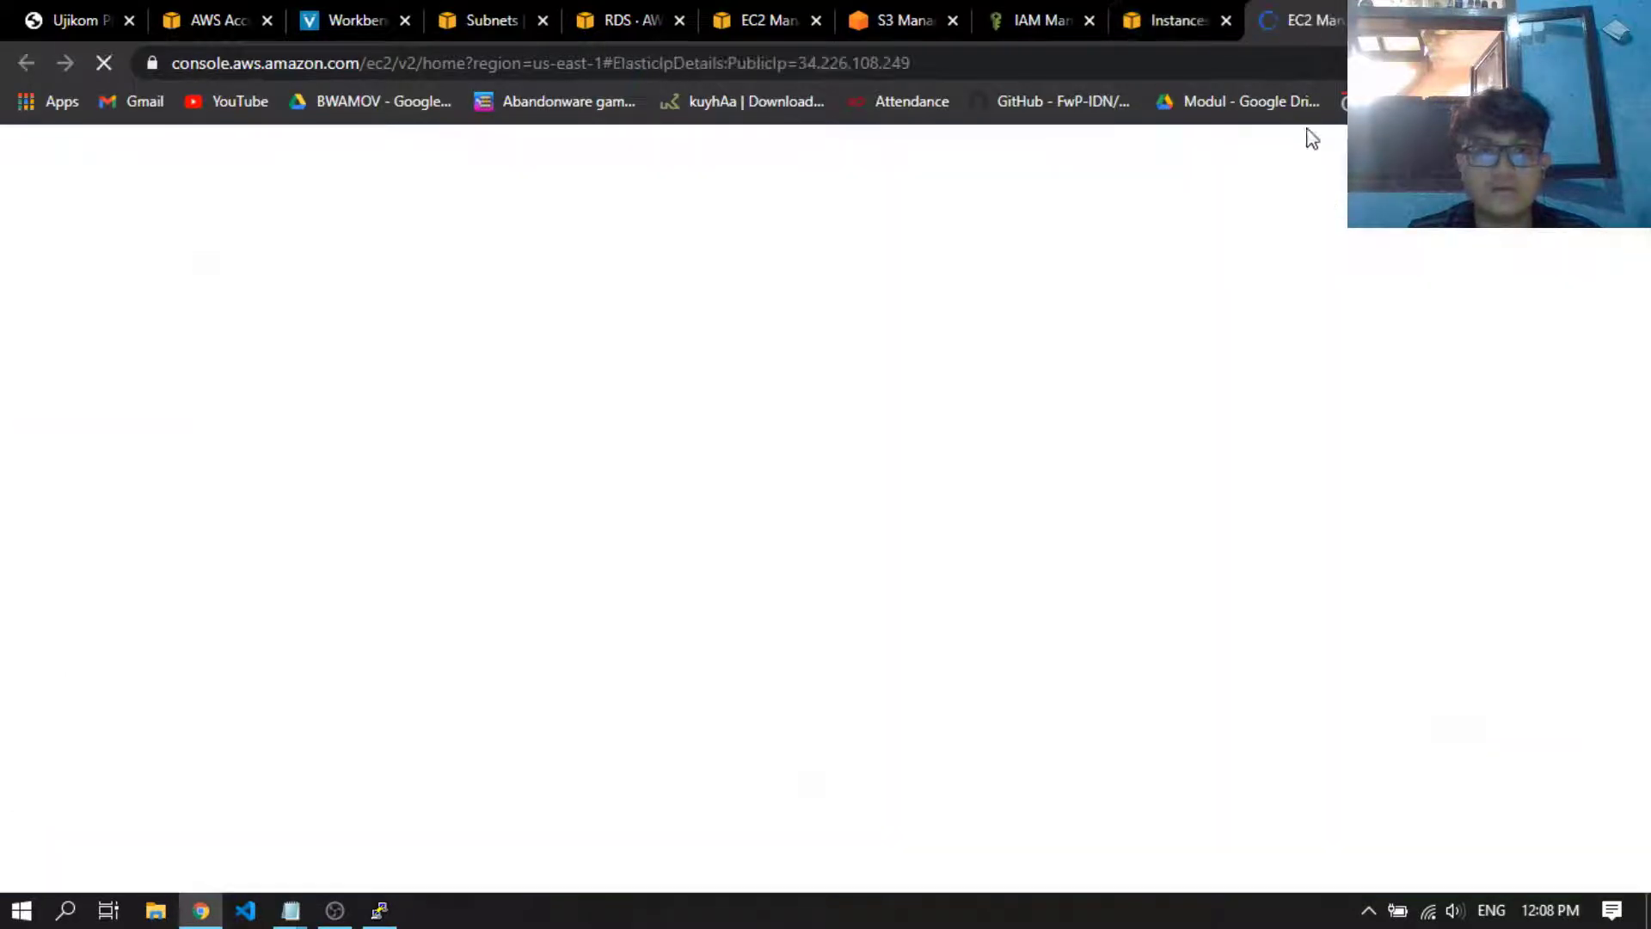
Close the Elastic IP details page and open the UjikomCC instance's public IPv4 address as a web page
key(ctrl+w)
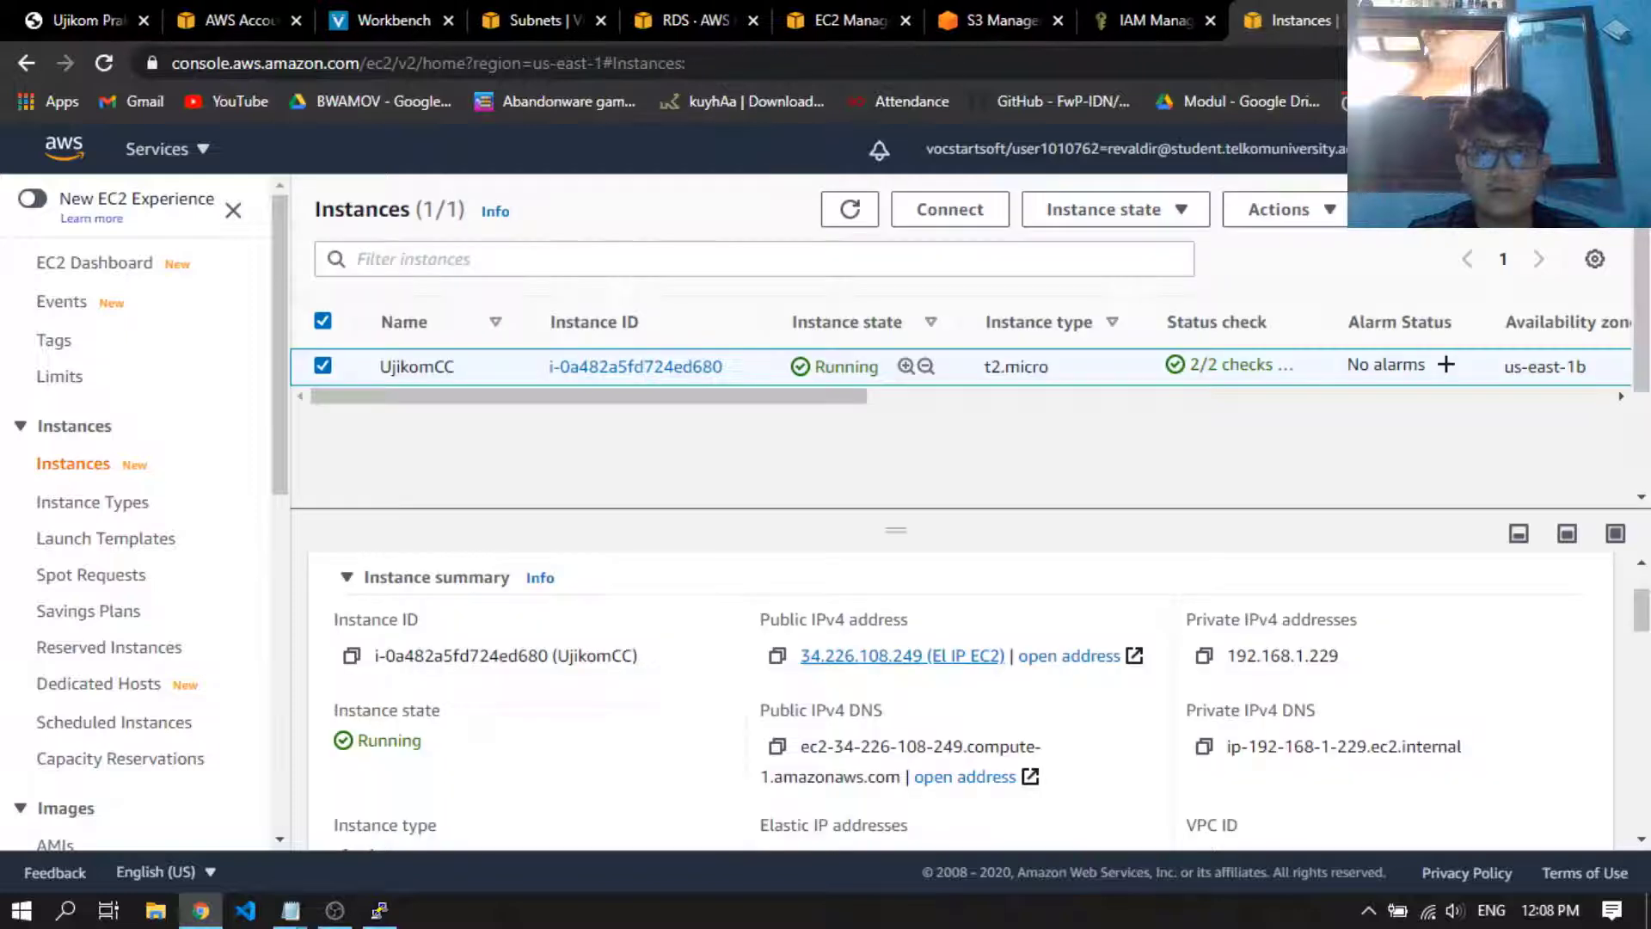
scroll(1075, 679, down, 2)
scroll(986, 669, up, 2)
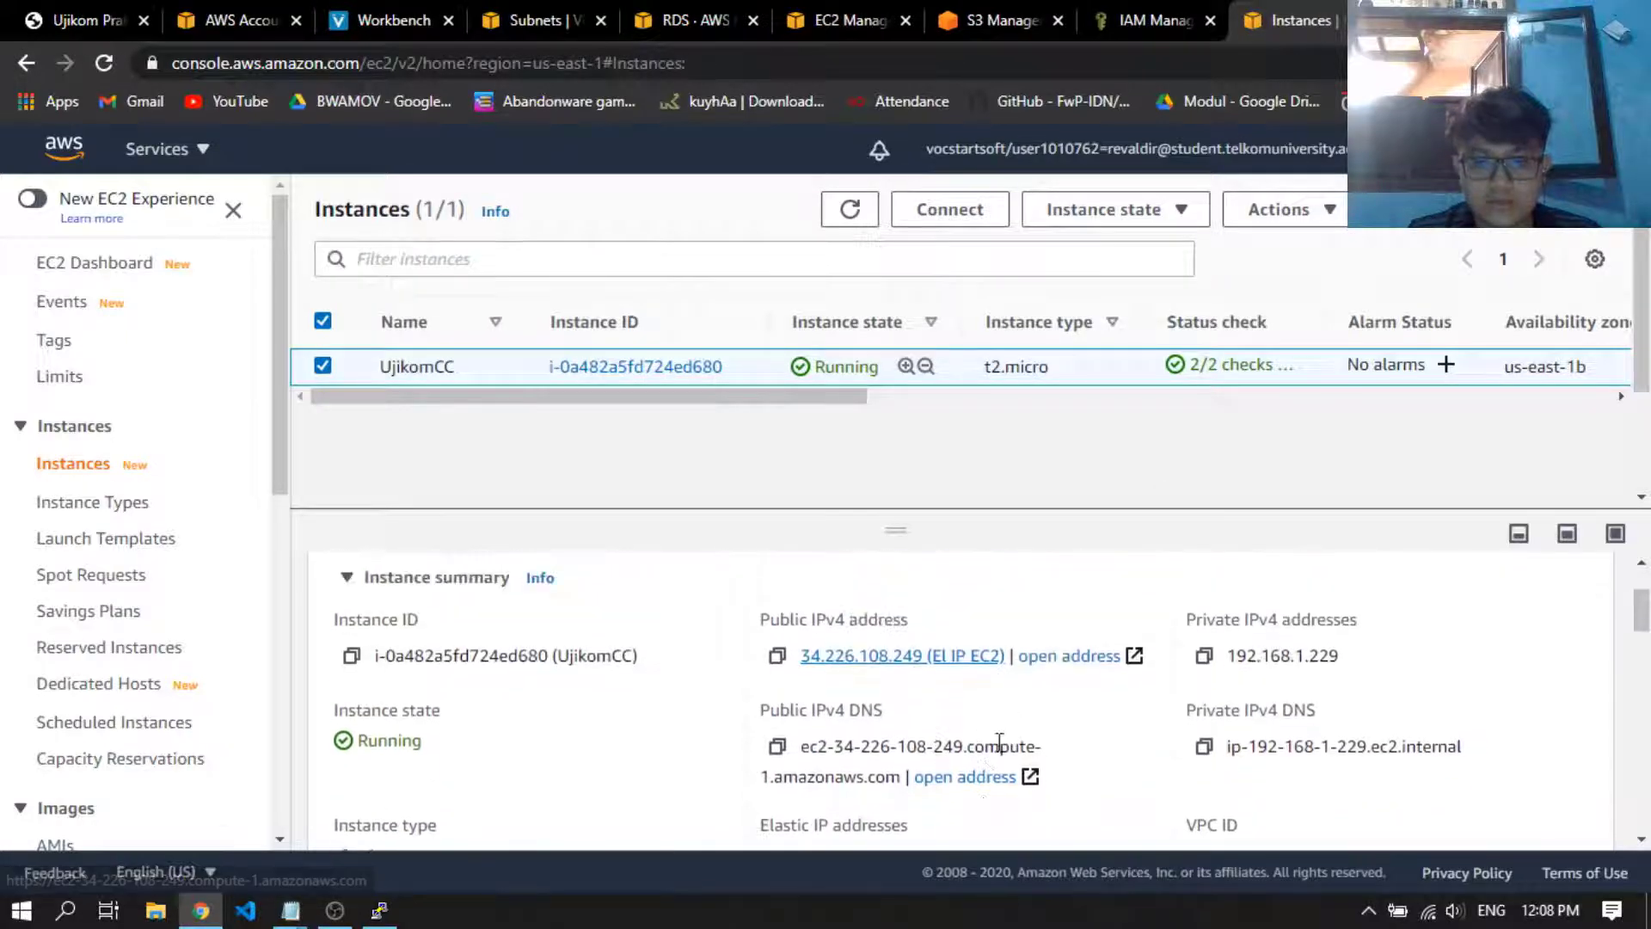
click(1068, 658)
click(1304, 12)
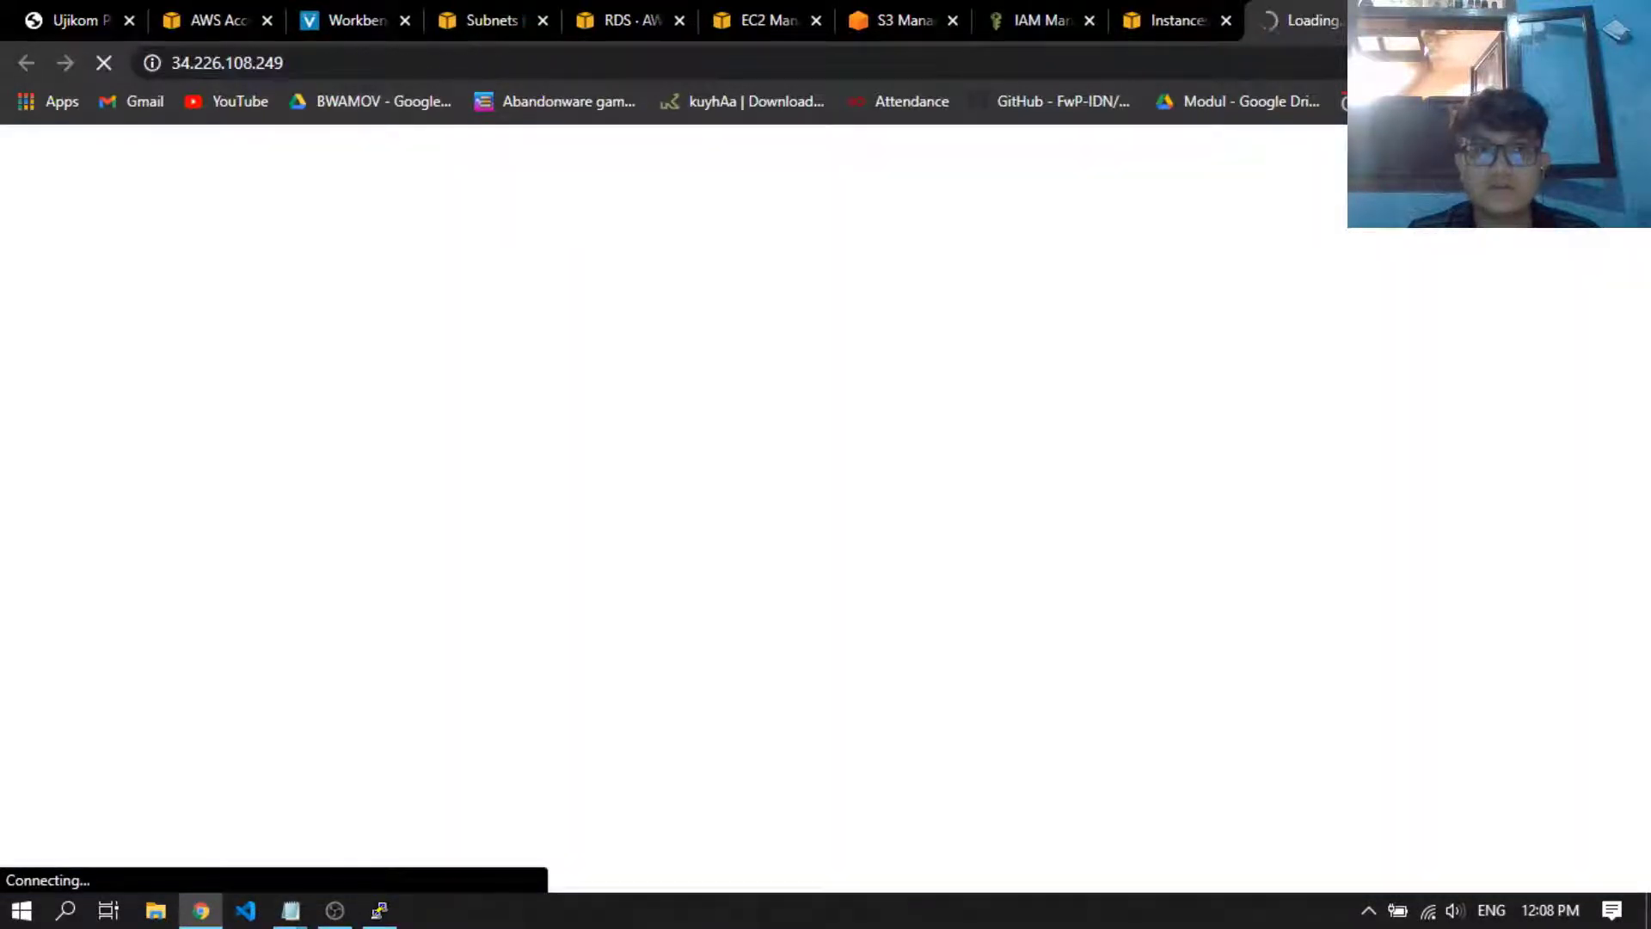
Copy the UjikomCC instance's public IPv4 DNS name and load it in a new browser tab
click(1210, 10)
click(1277, 17)
click(1190, 12)
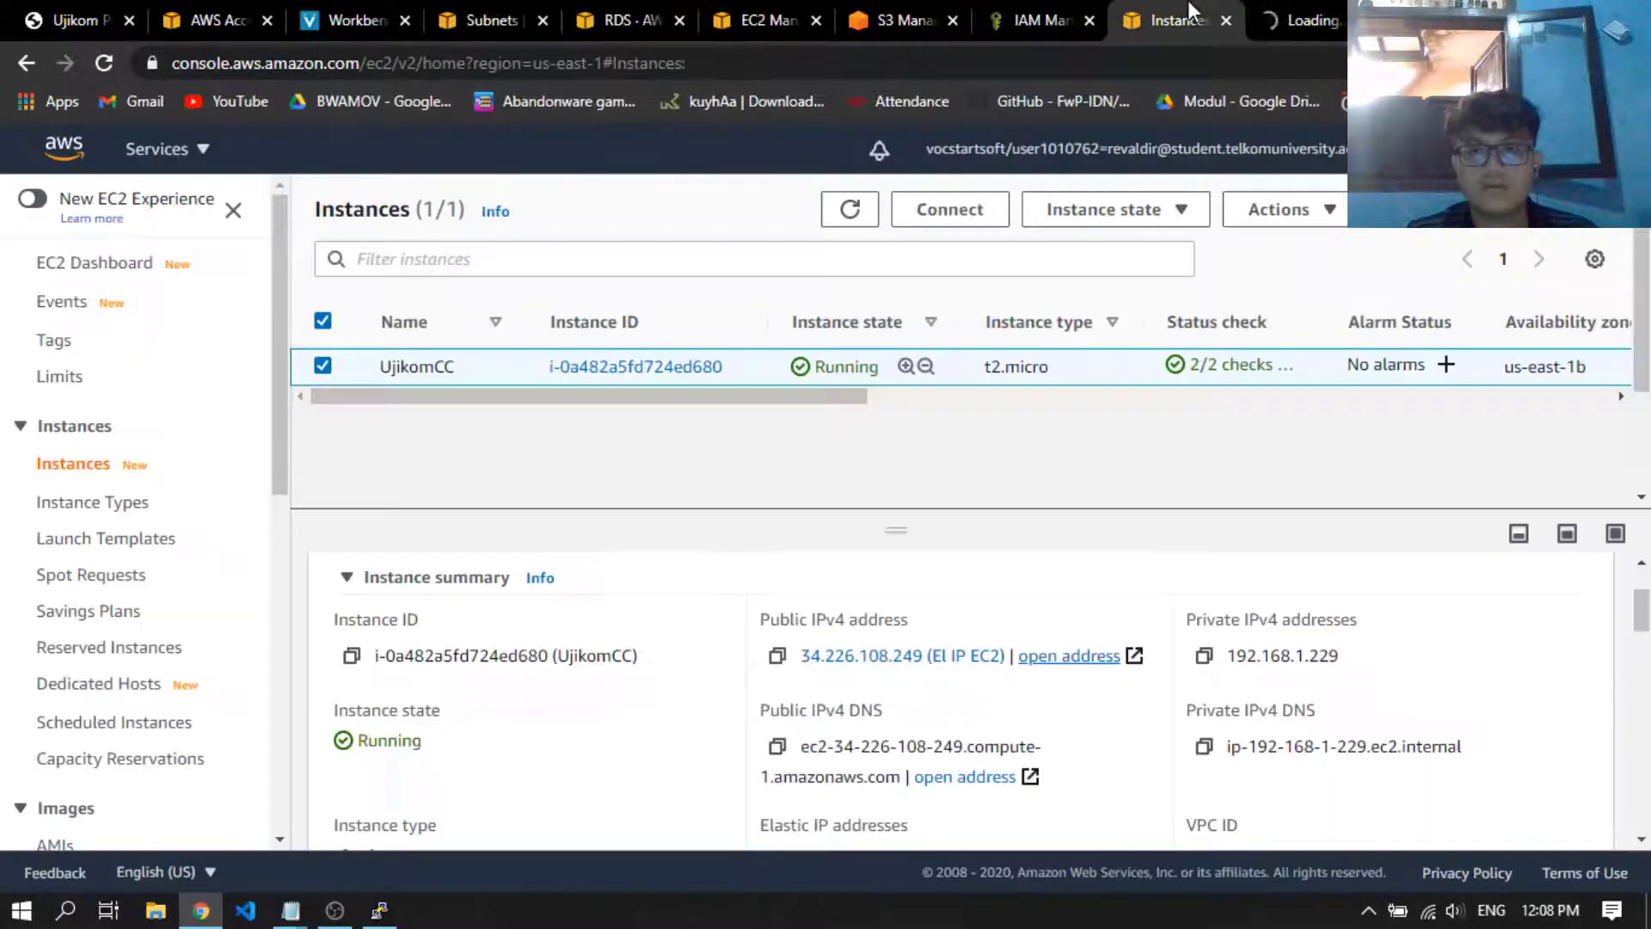
scroll(877, 725, down, 1)
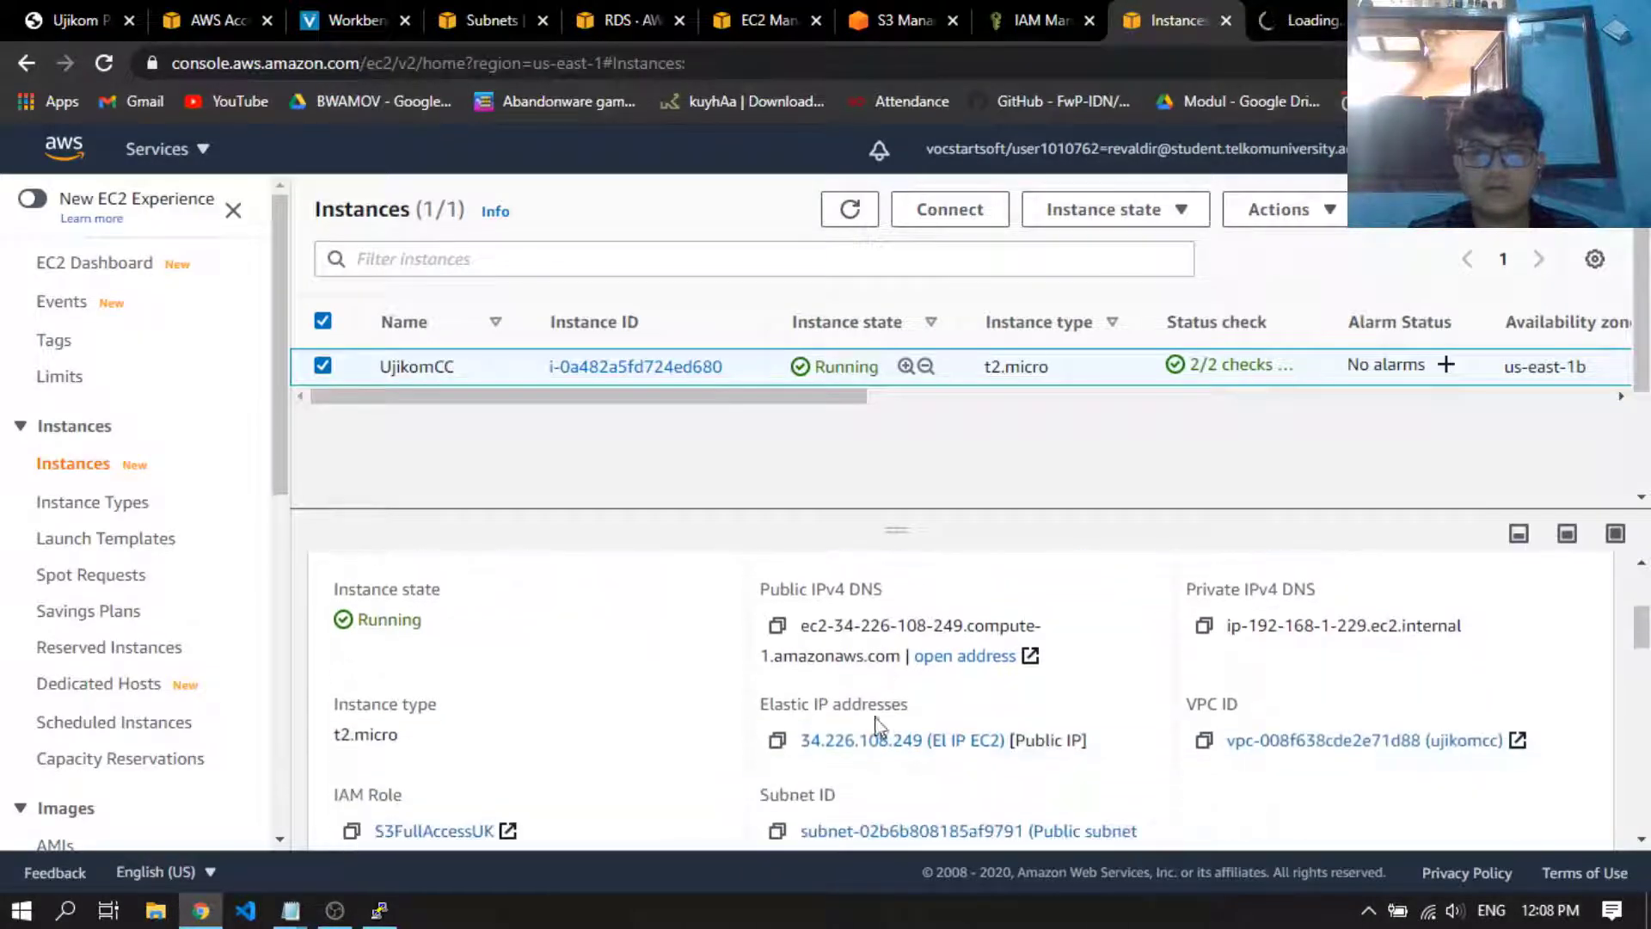
click(777, 625)
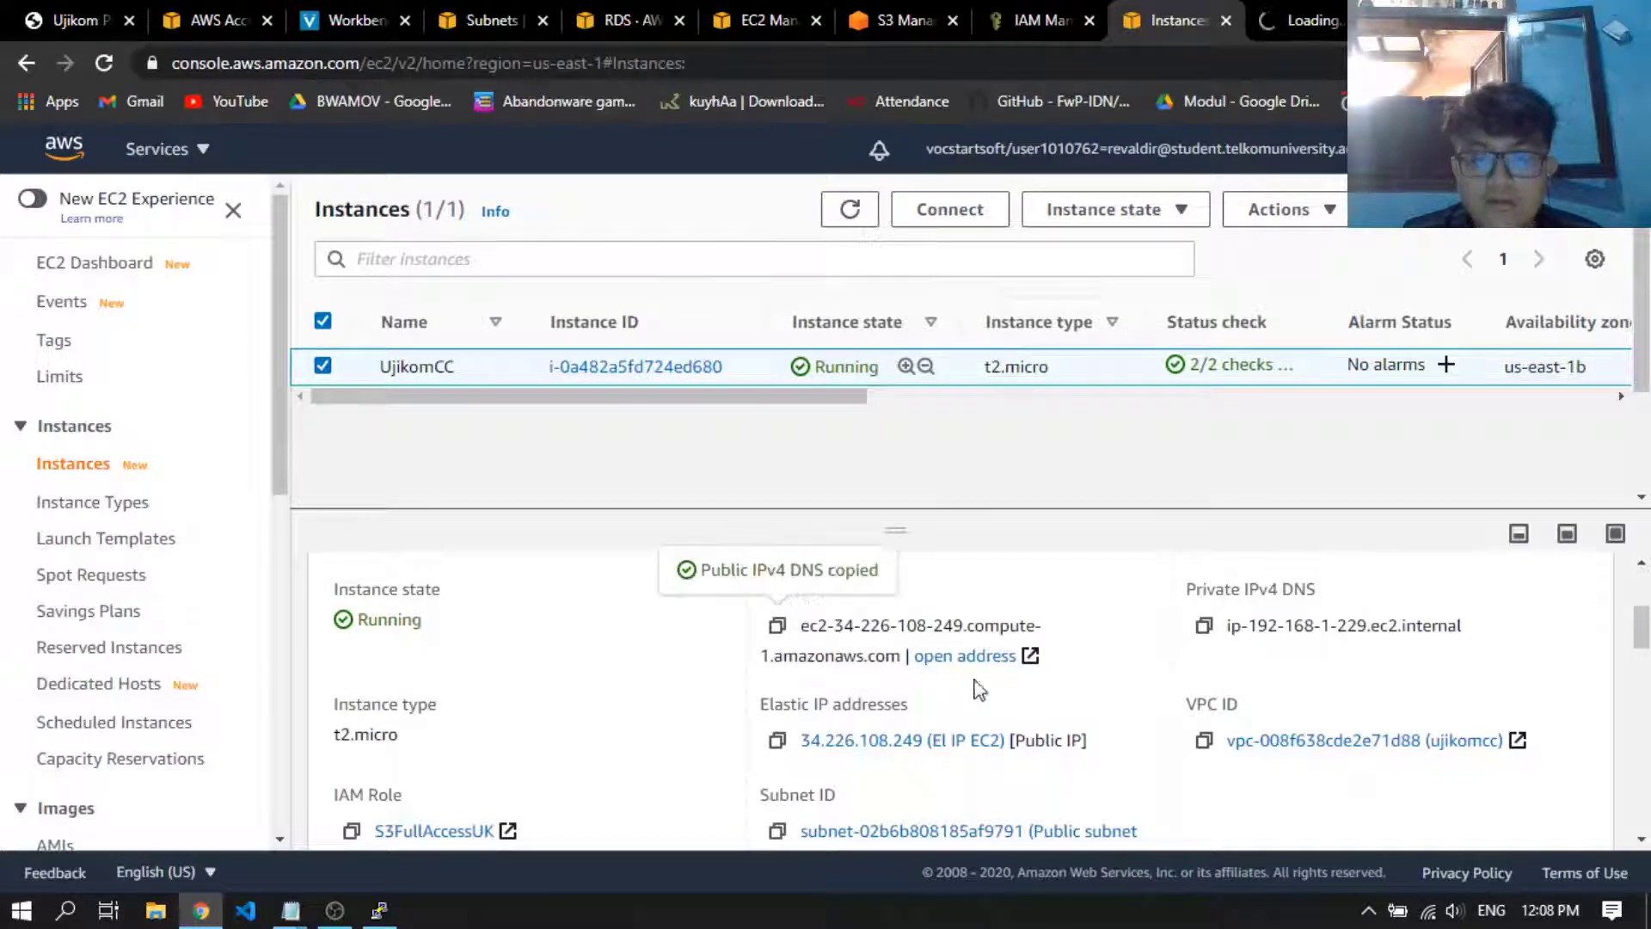
click(1272, 5)
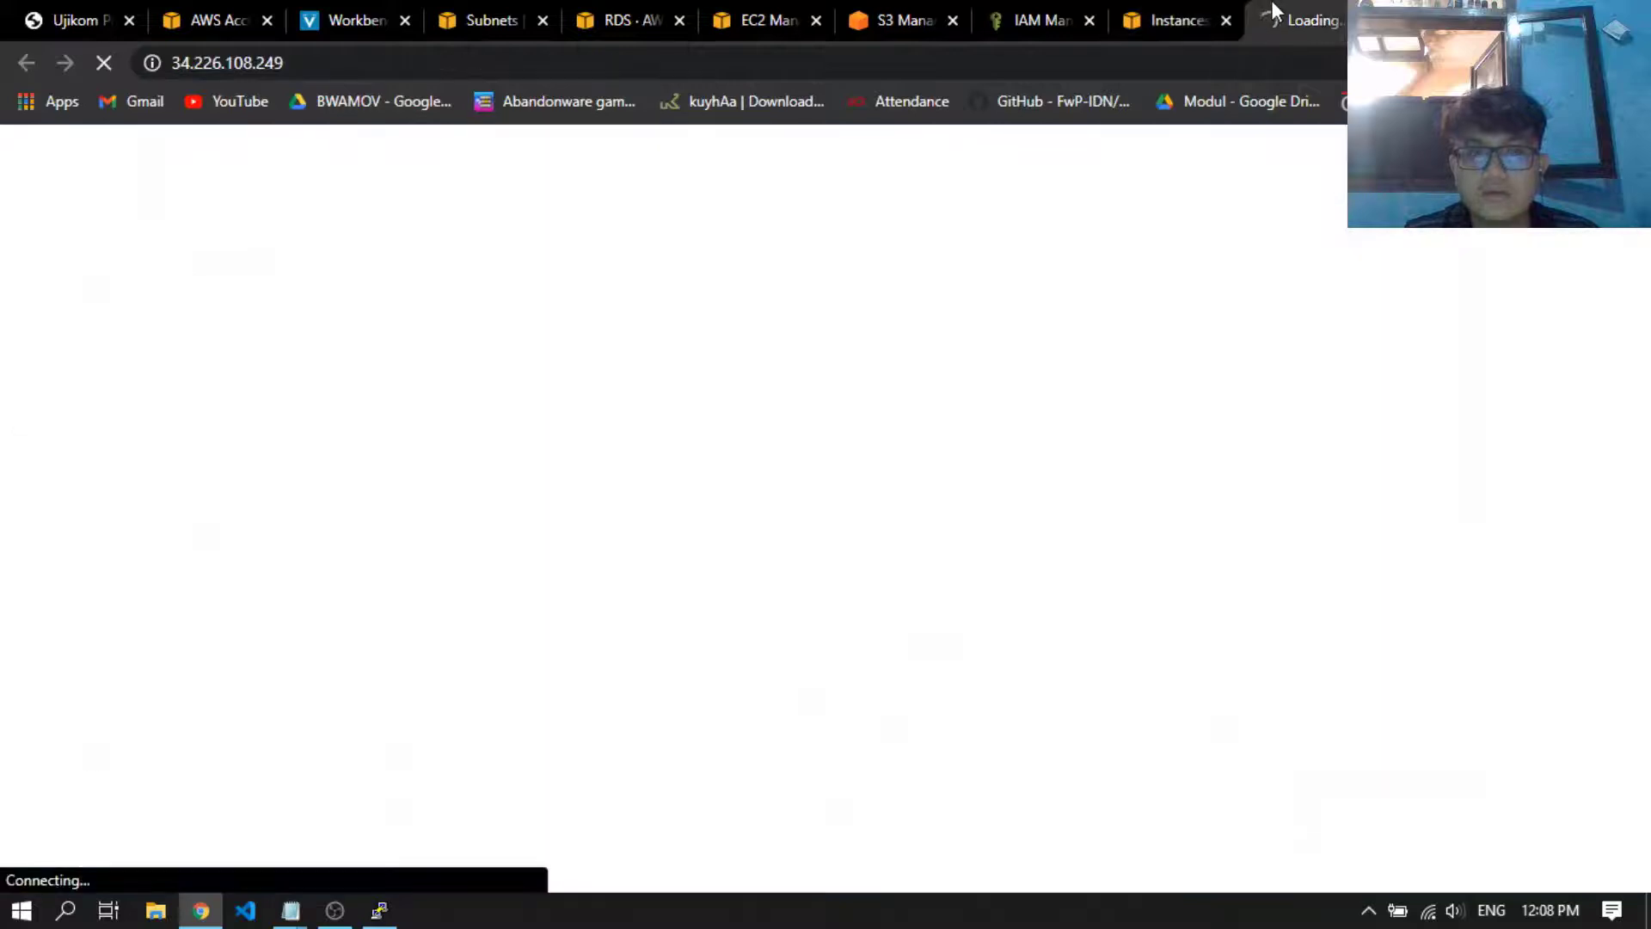
key(ctrl+t)
key(ctrl+v)
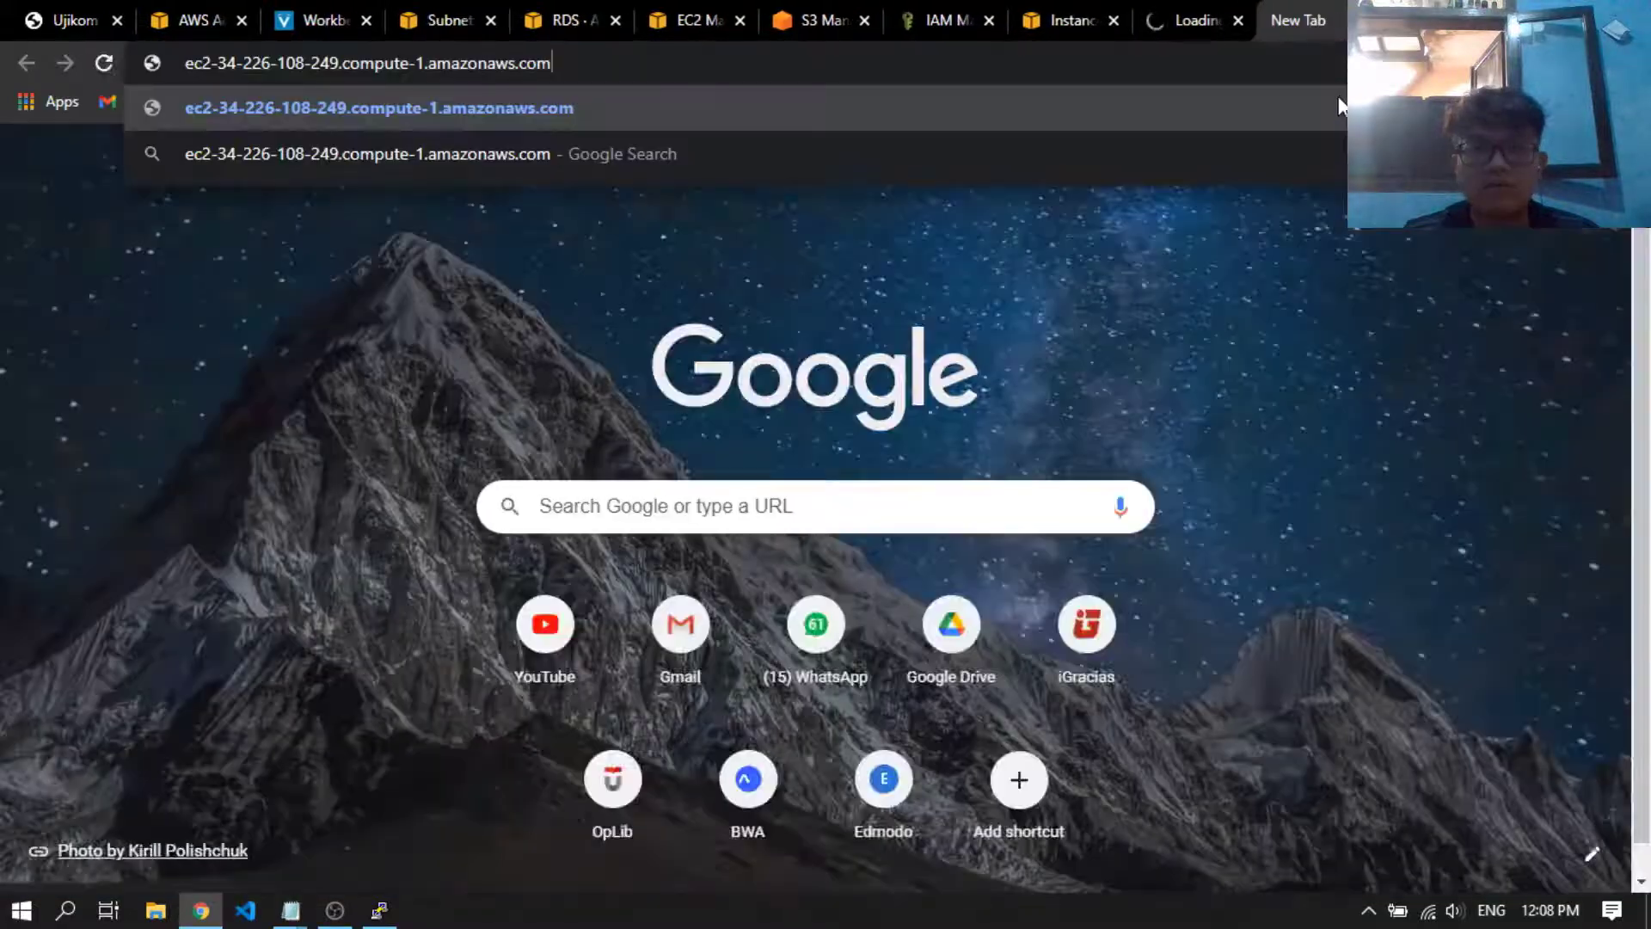
key(Return)
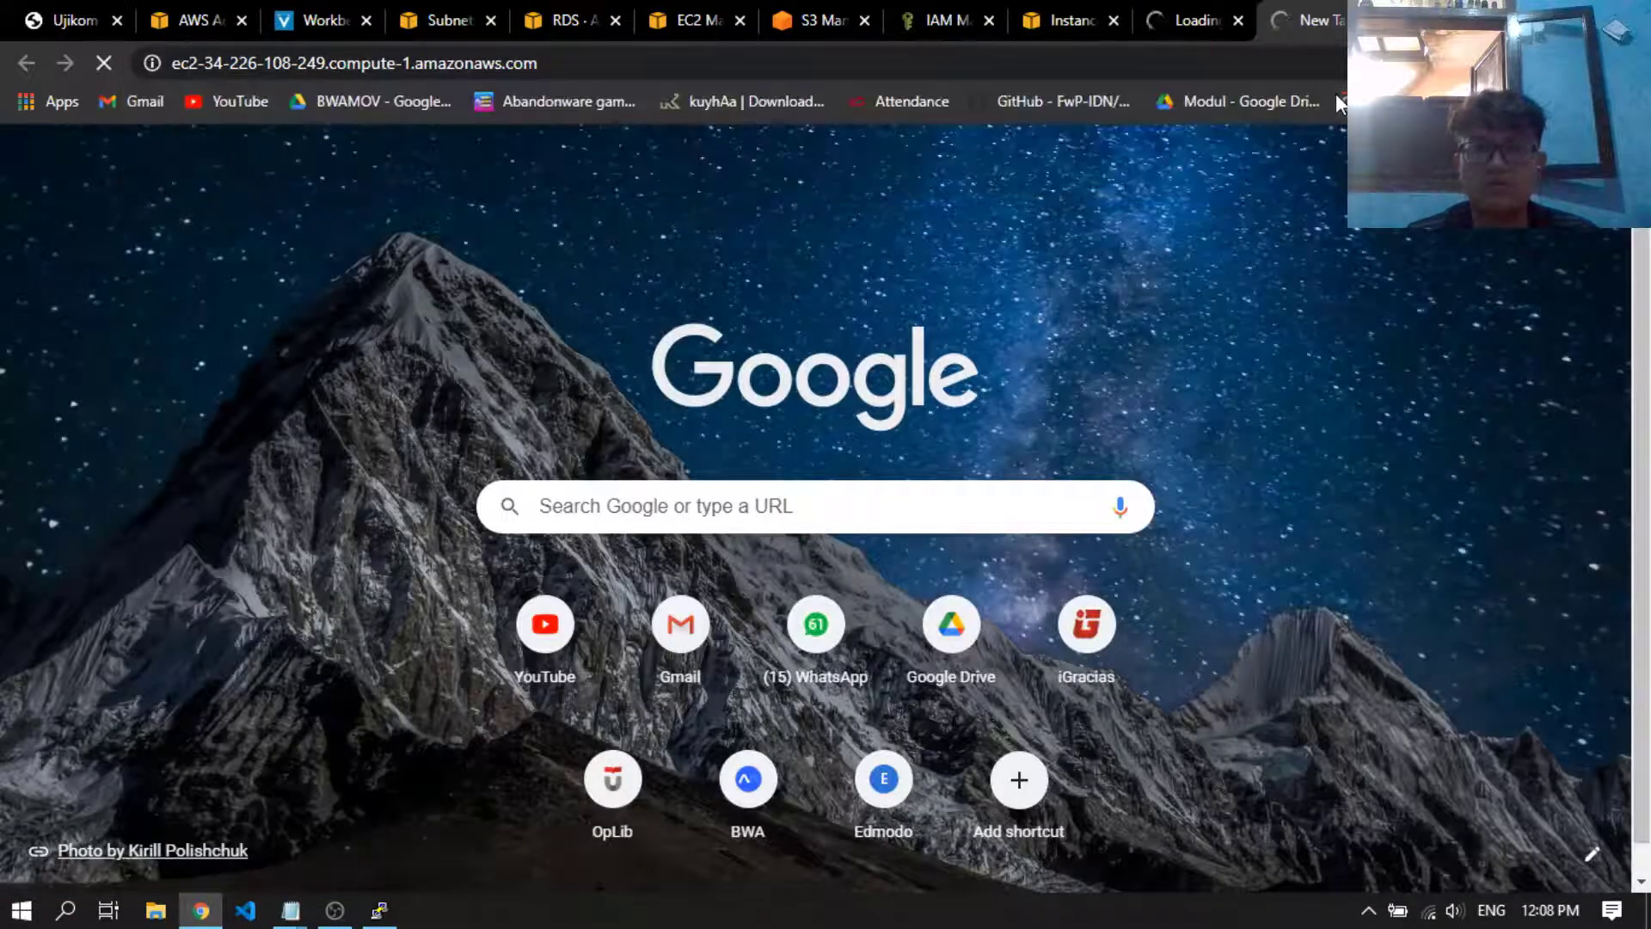
Continue past the IndiHome landing page to the Apache Test Page and close the tab loading the bare IP address
click(1245, 23)
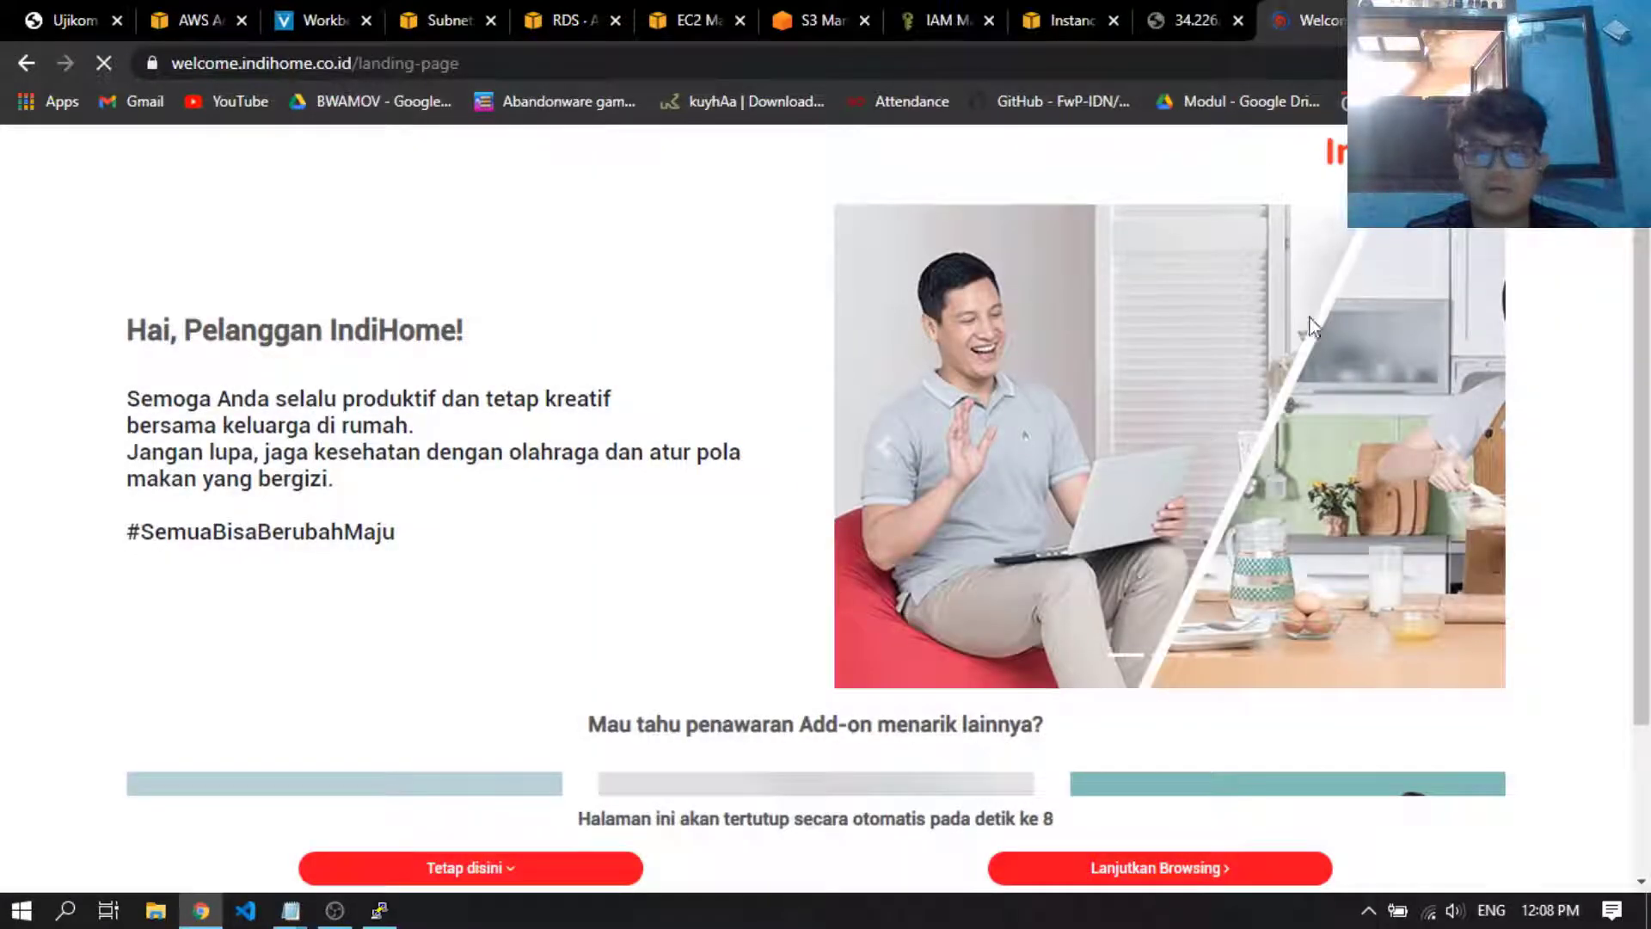
click(1173, 870)
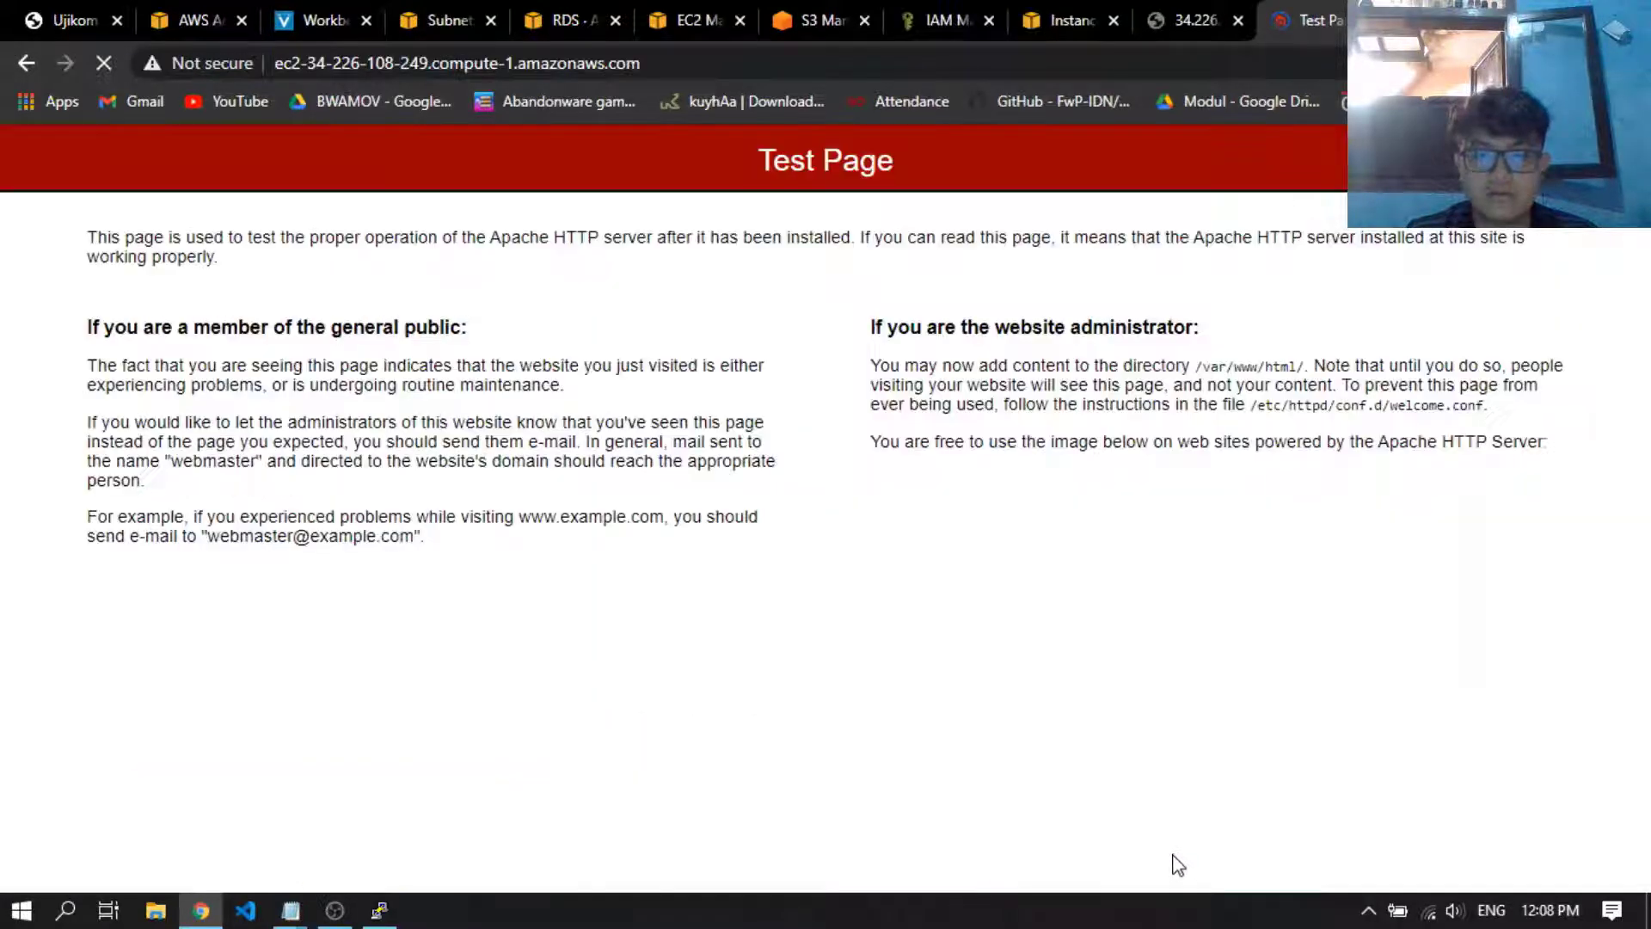
click(1238, 19)
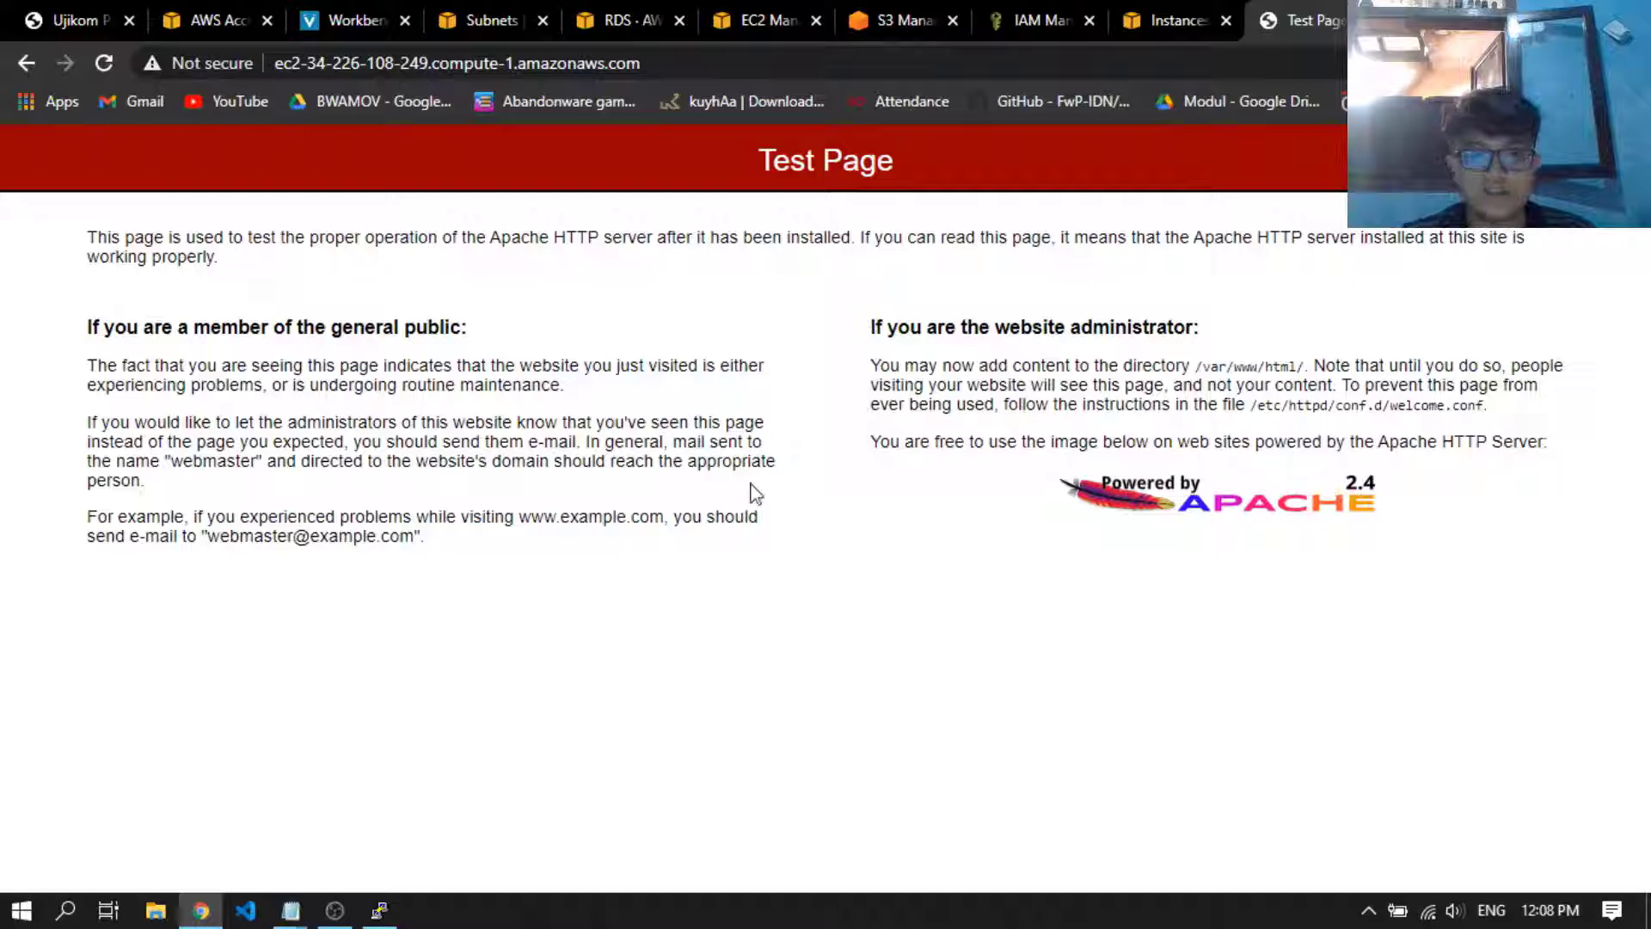
click(1173, 12)
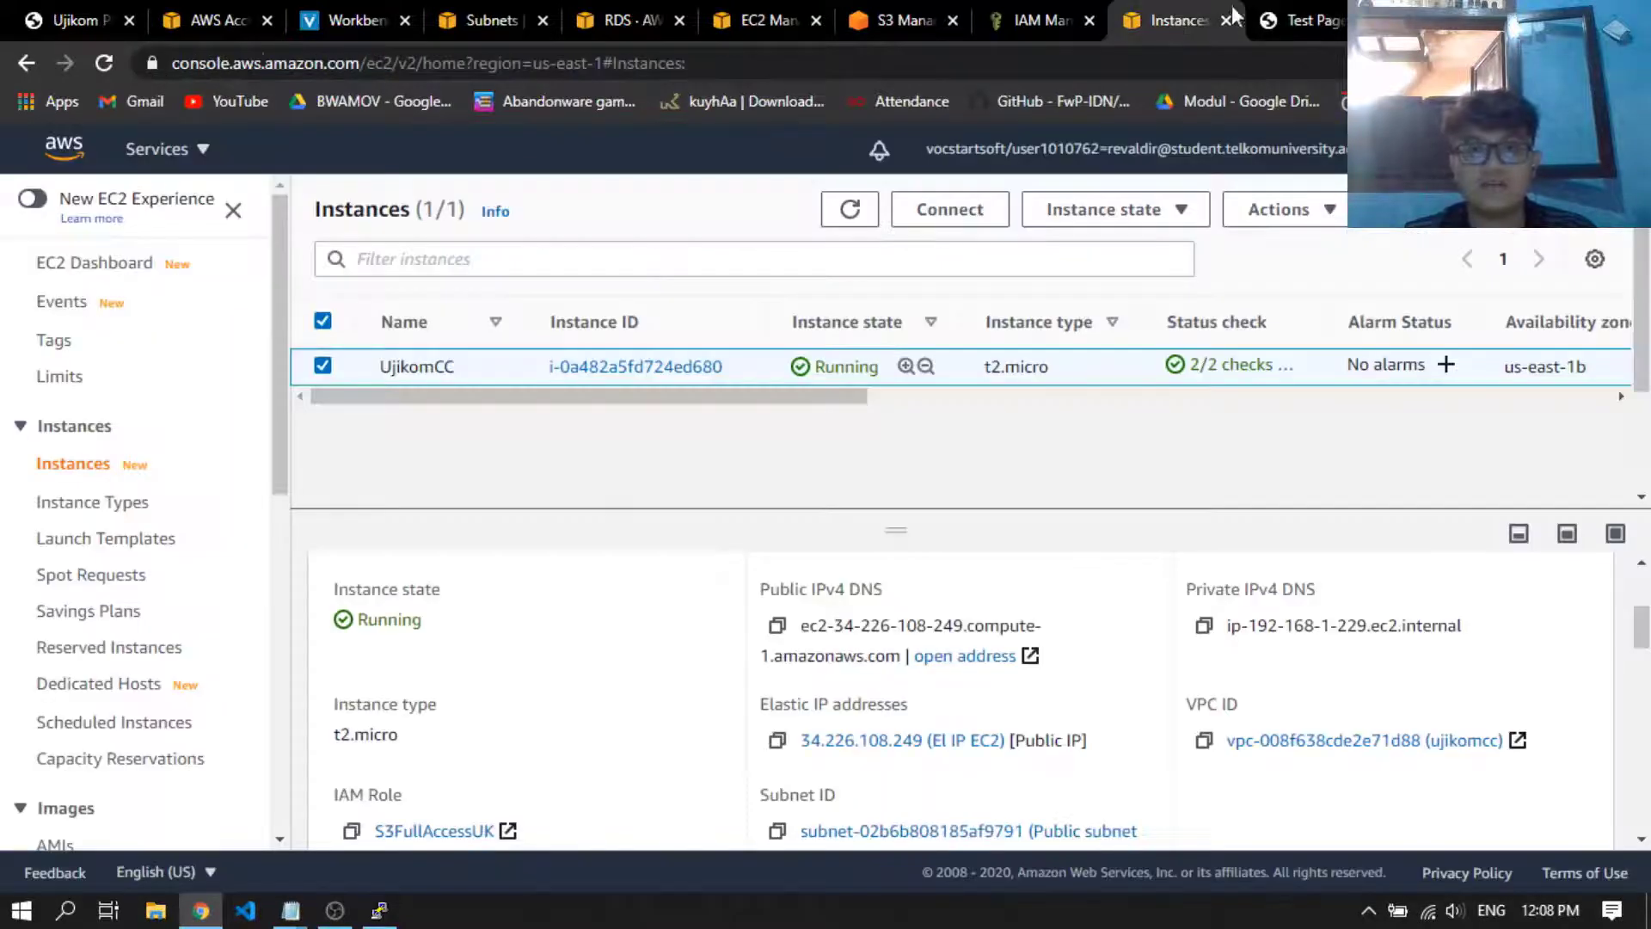
click(1279, 12)
key(alt+Tab)
key(alt+Tab)
key(Tab)
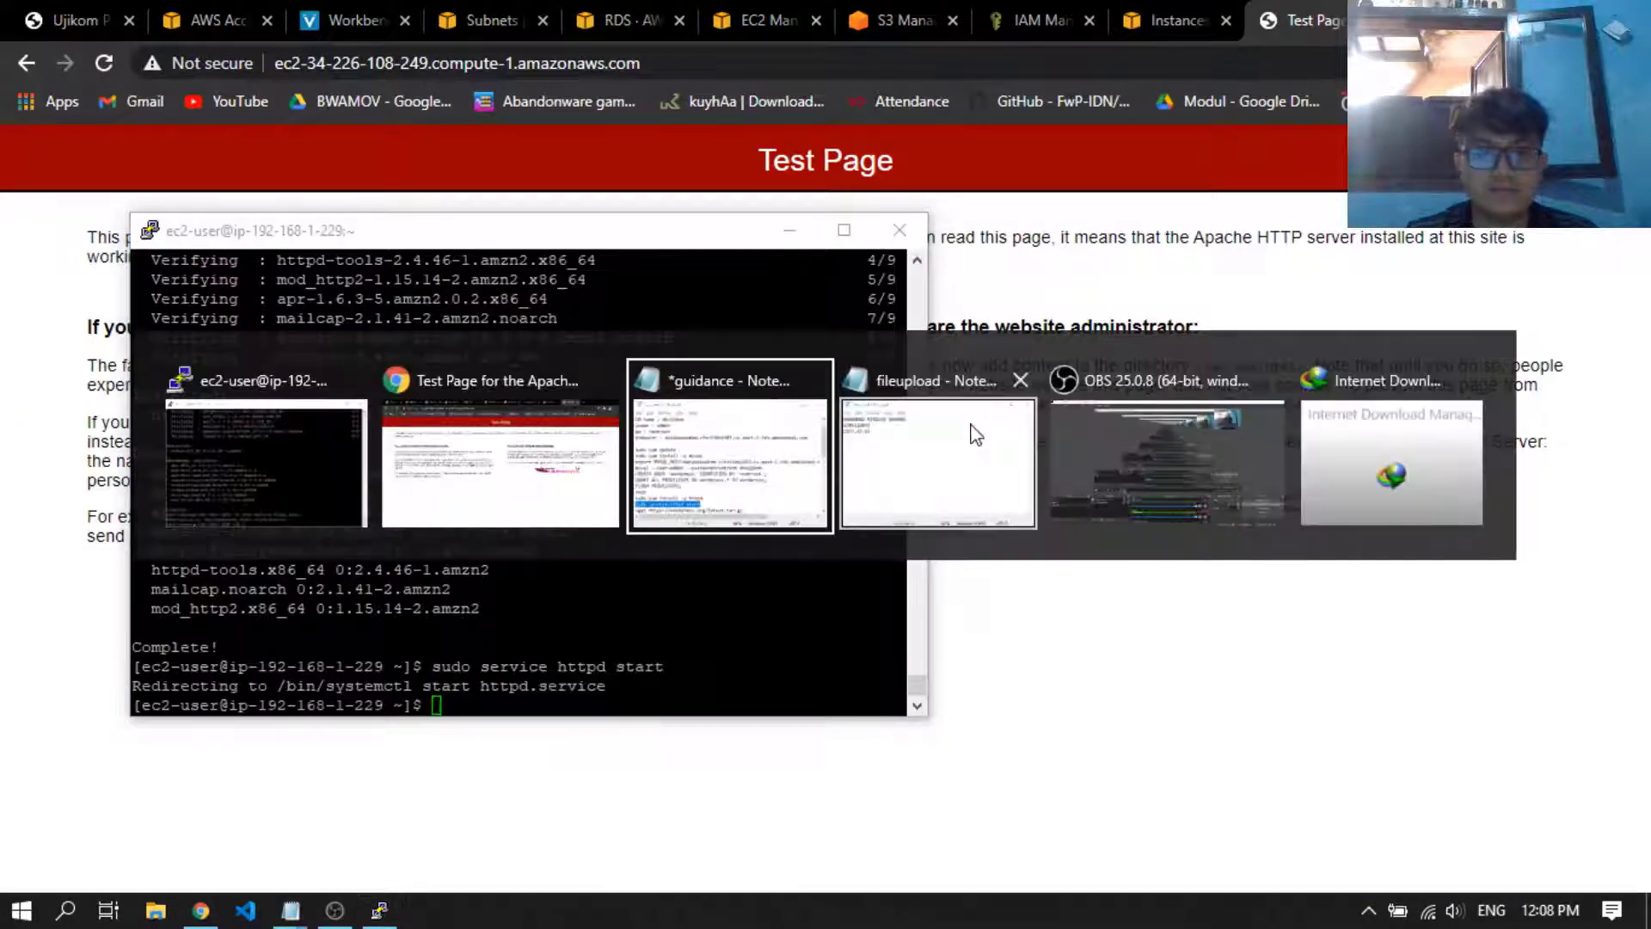
click(1200, 568)
scroll(1200, 568, down, 1)
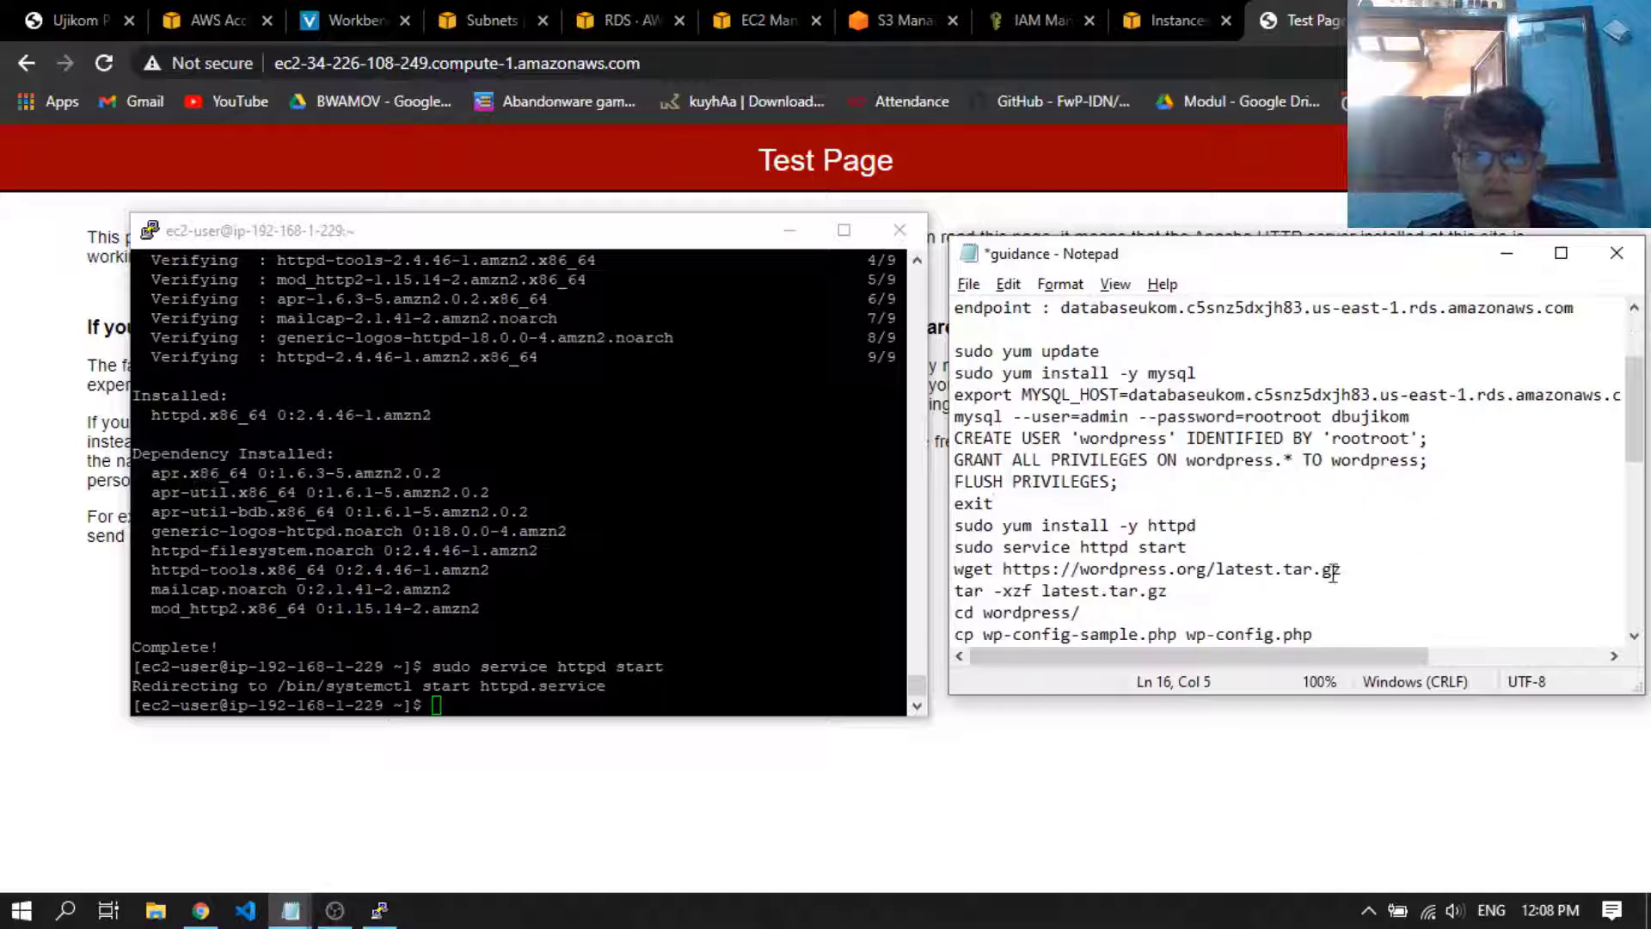
drag(1376, 568, 953, 570)
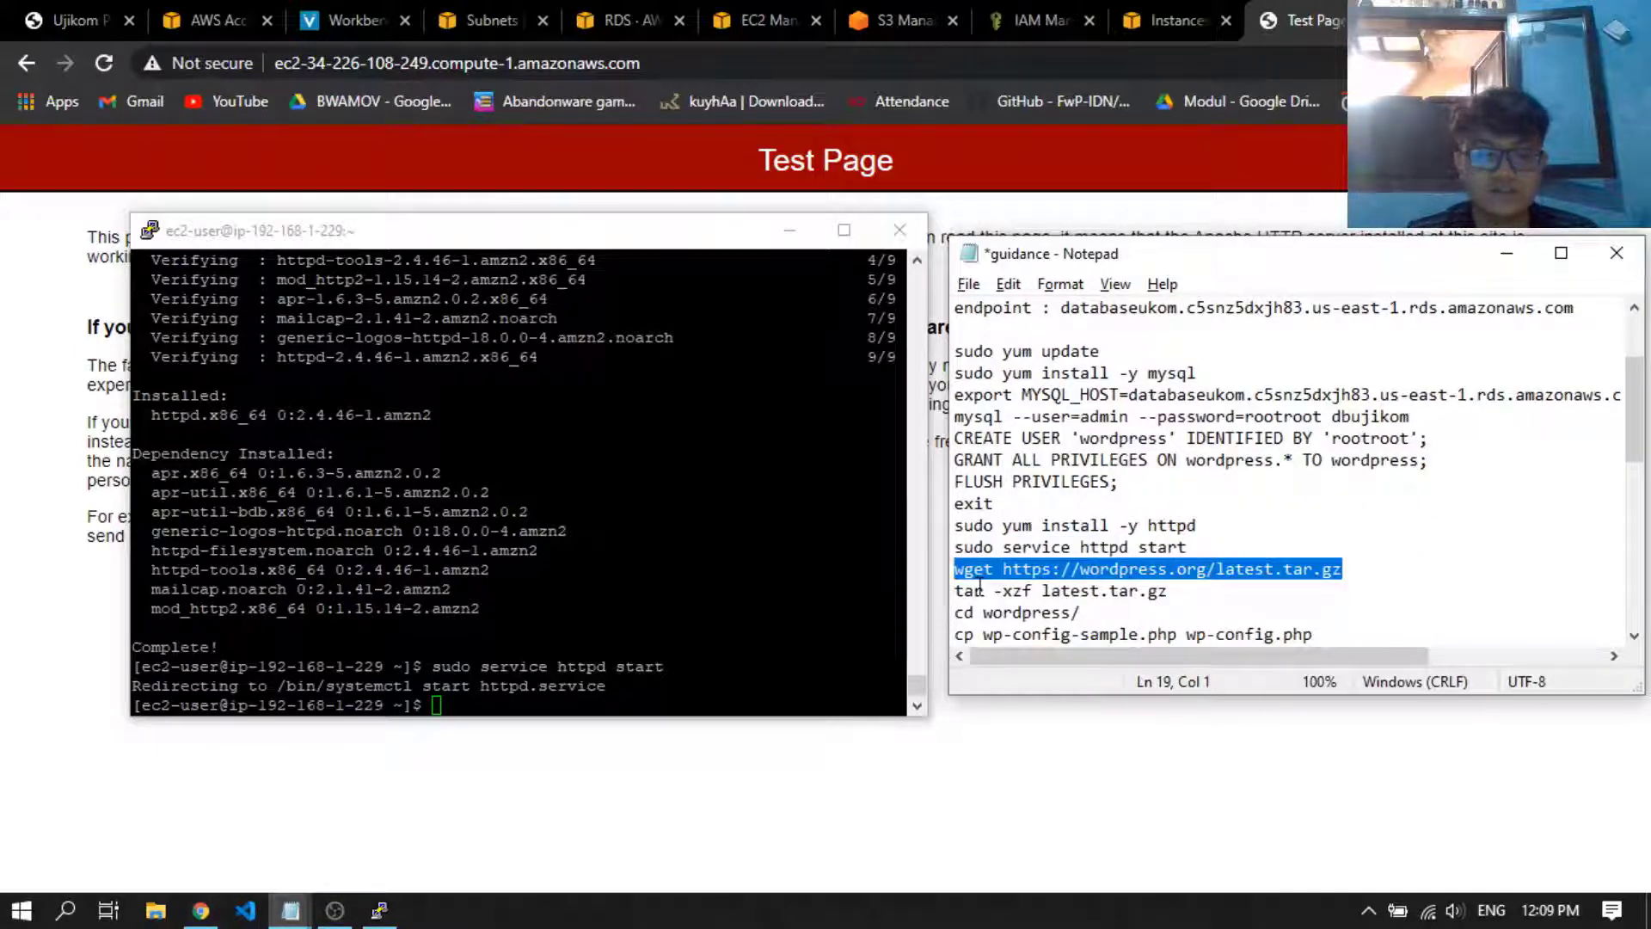
key(ctrl+c)
key(alt+Tab)
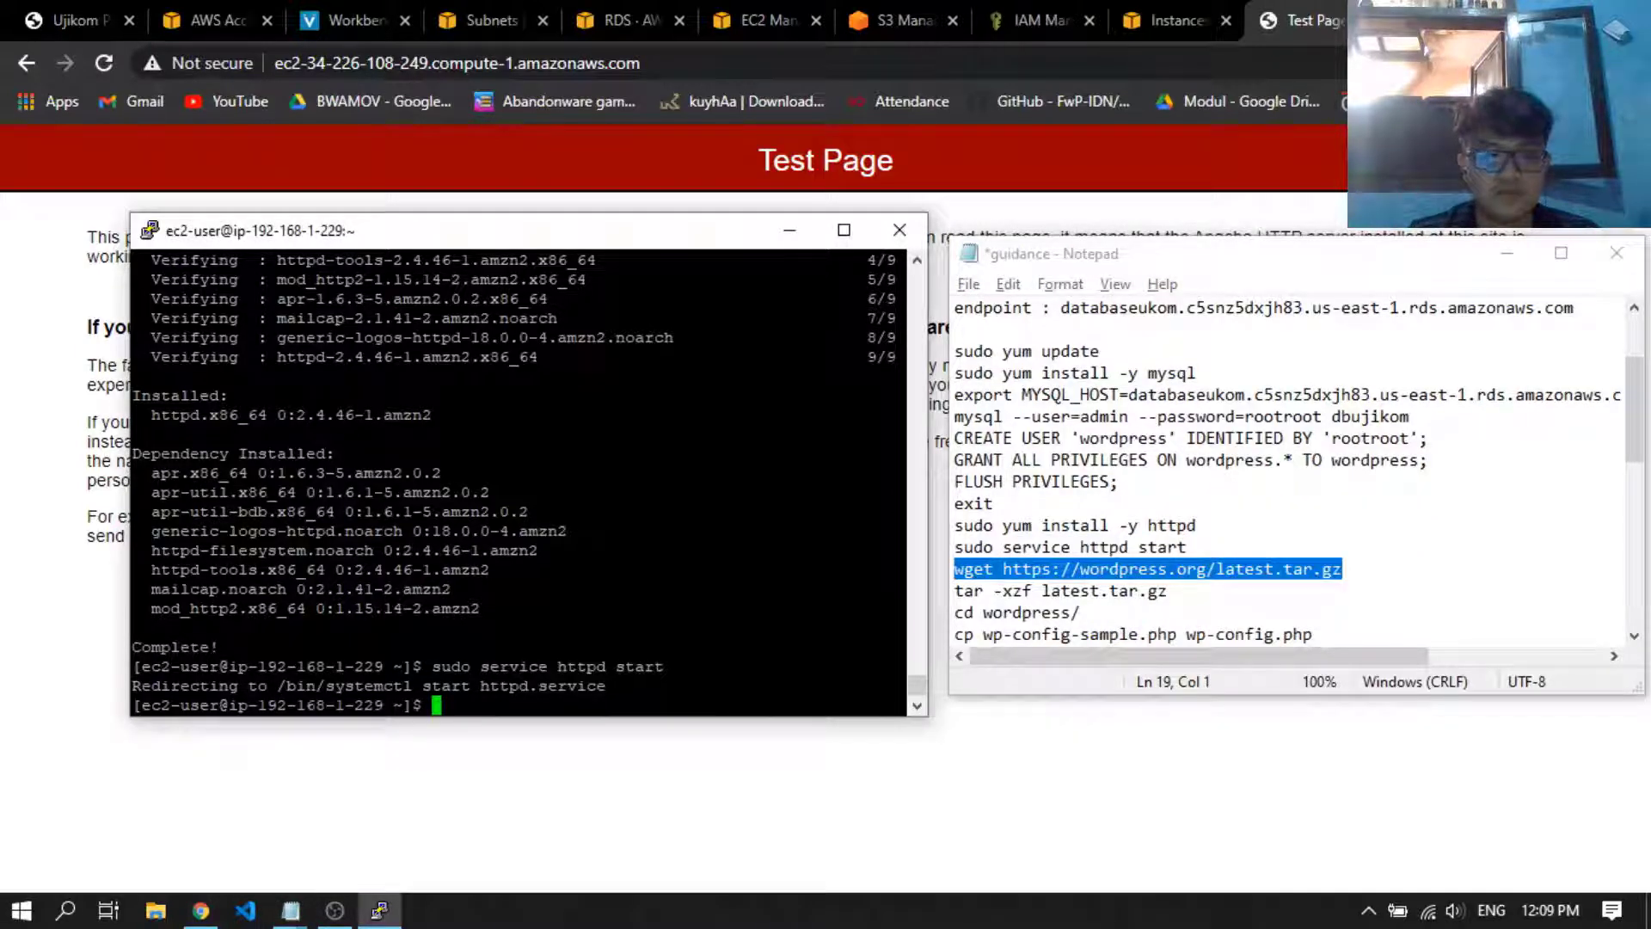
key(shift+Insert)
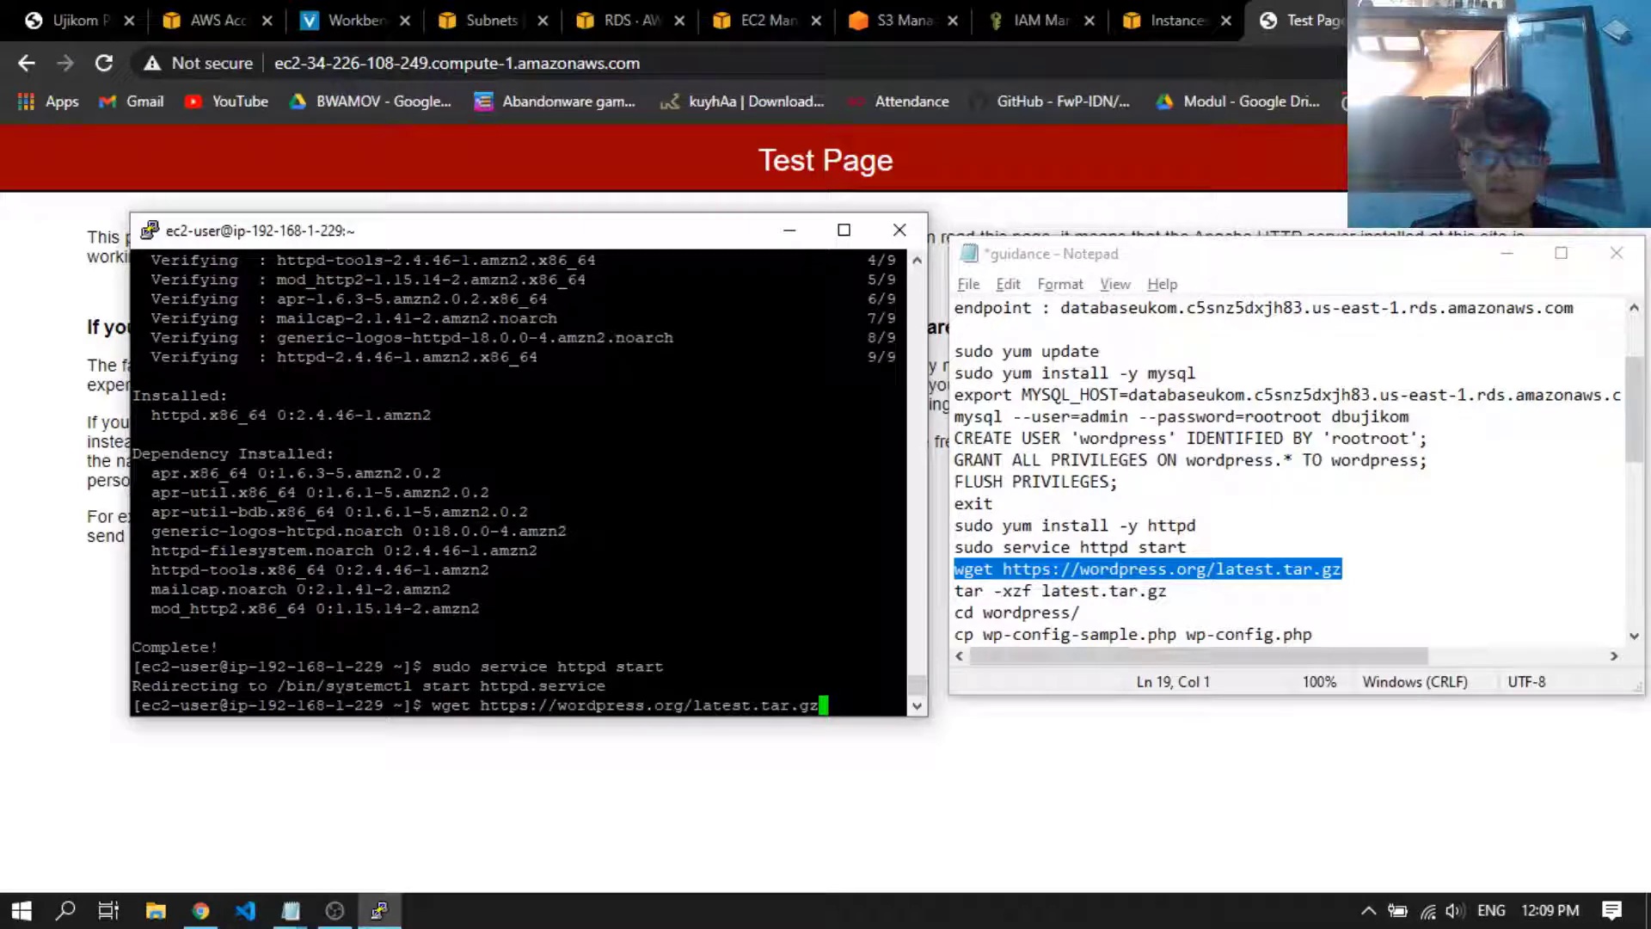
key(Return)
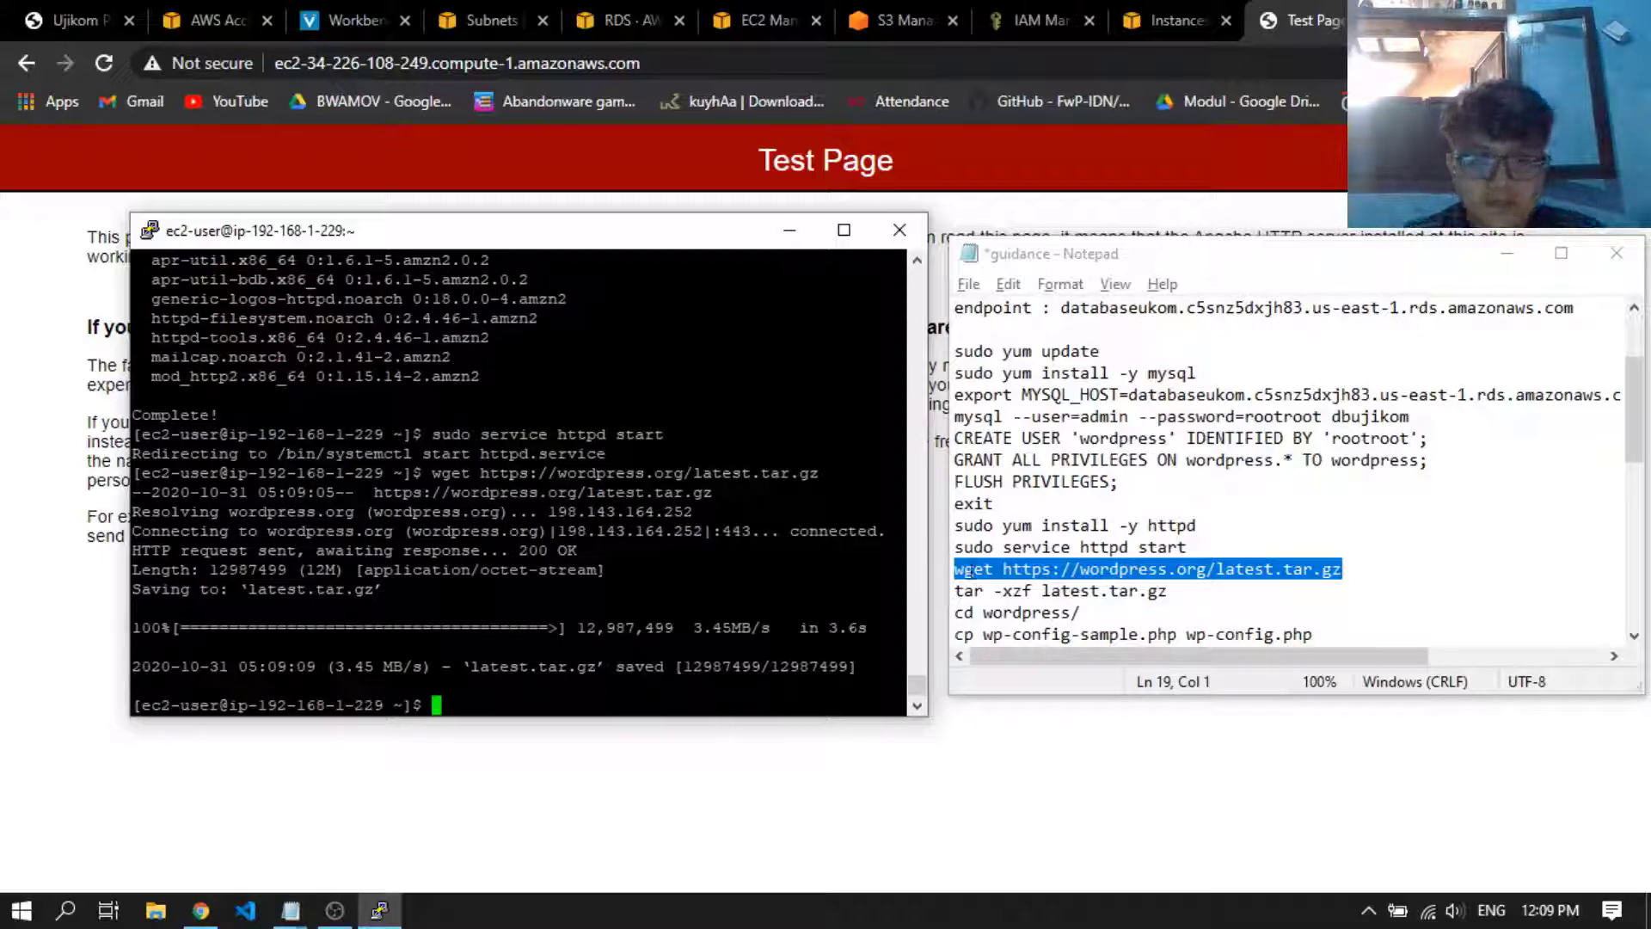
Extract the WordPress archive with tar -xzf latest.tar.gz from the notes and list the home directory with ls
drag(1201, 593, 933, 591)
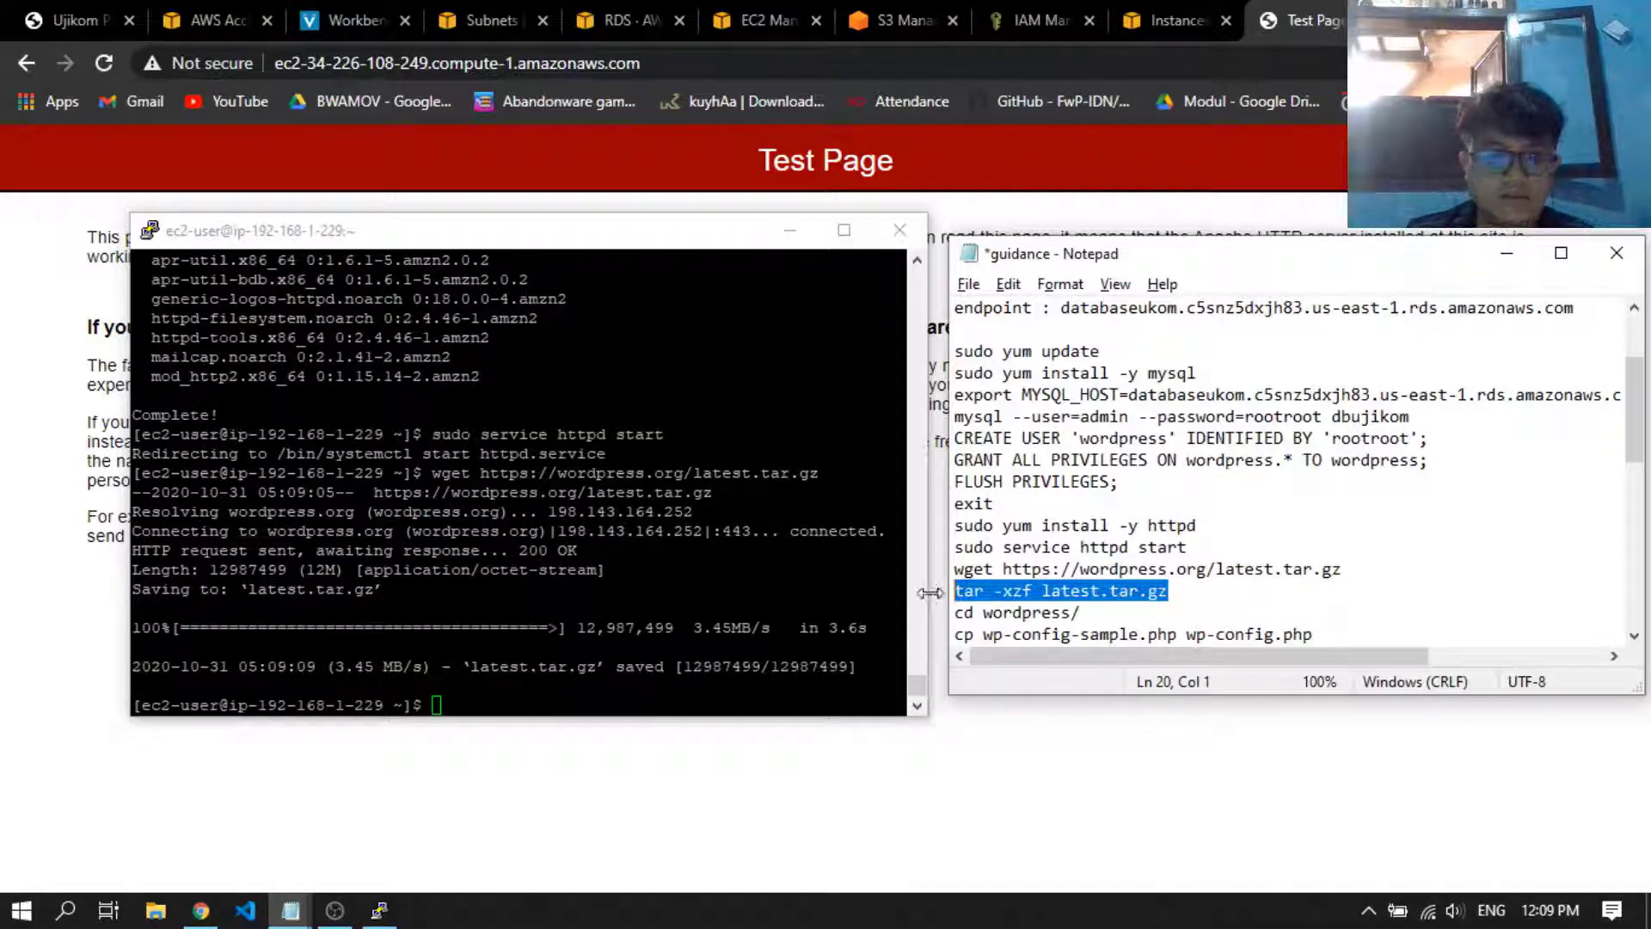
click(808, 588)
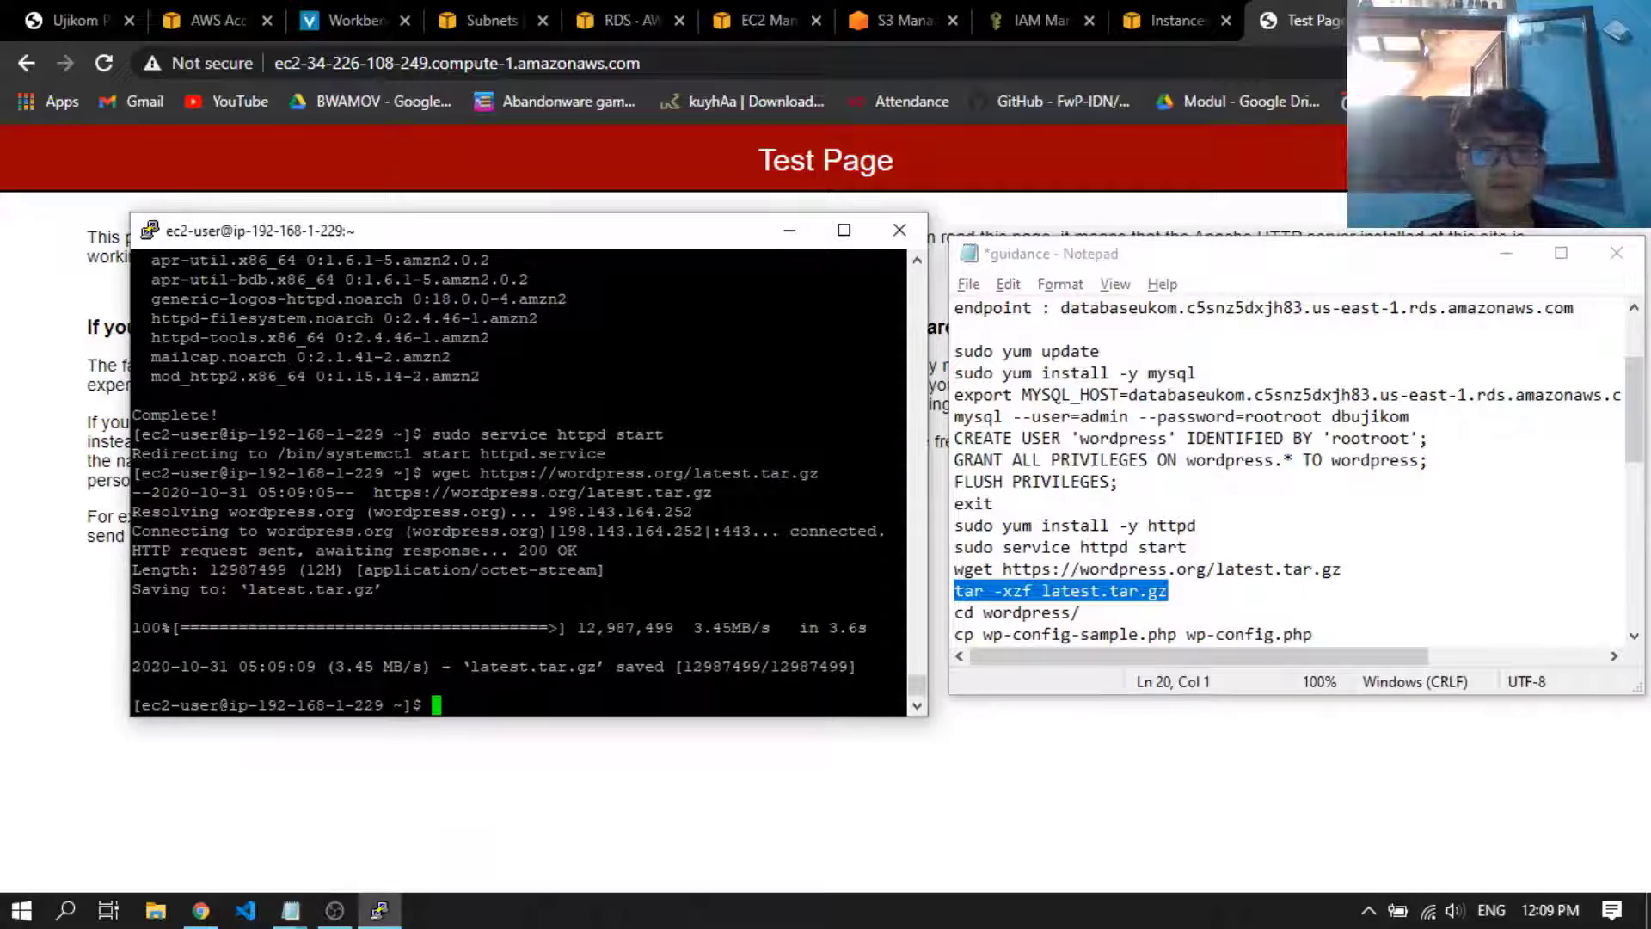
right_click(808, 588)
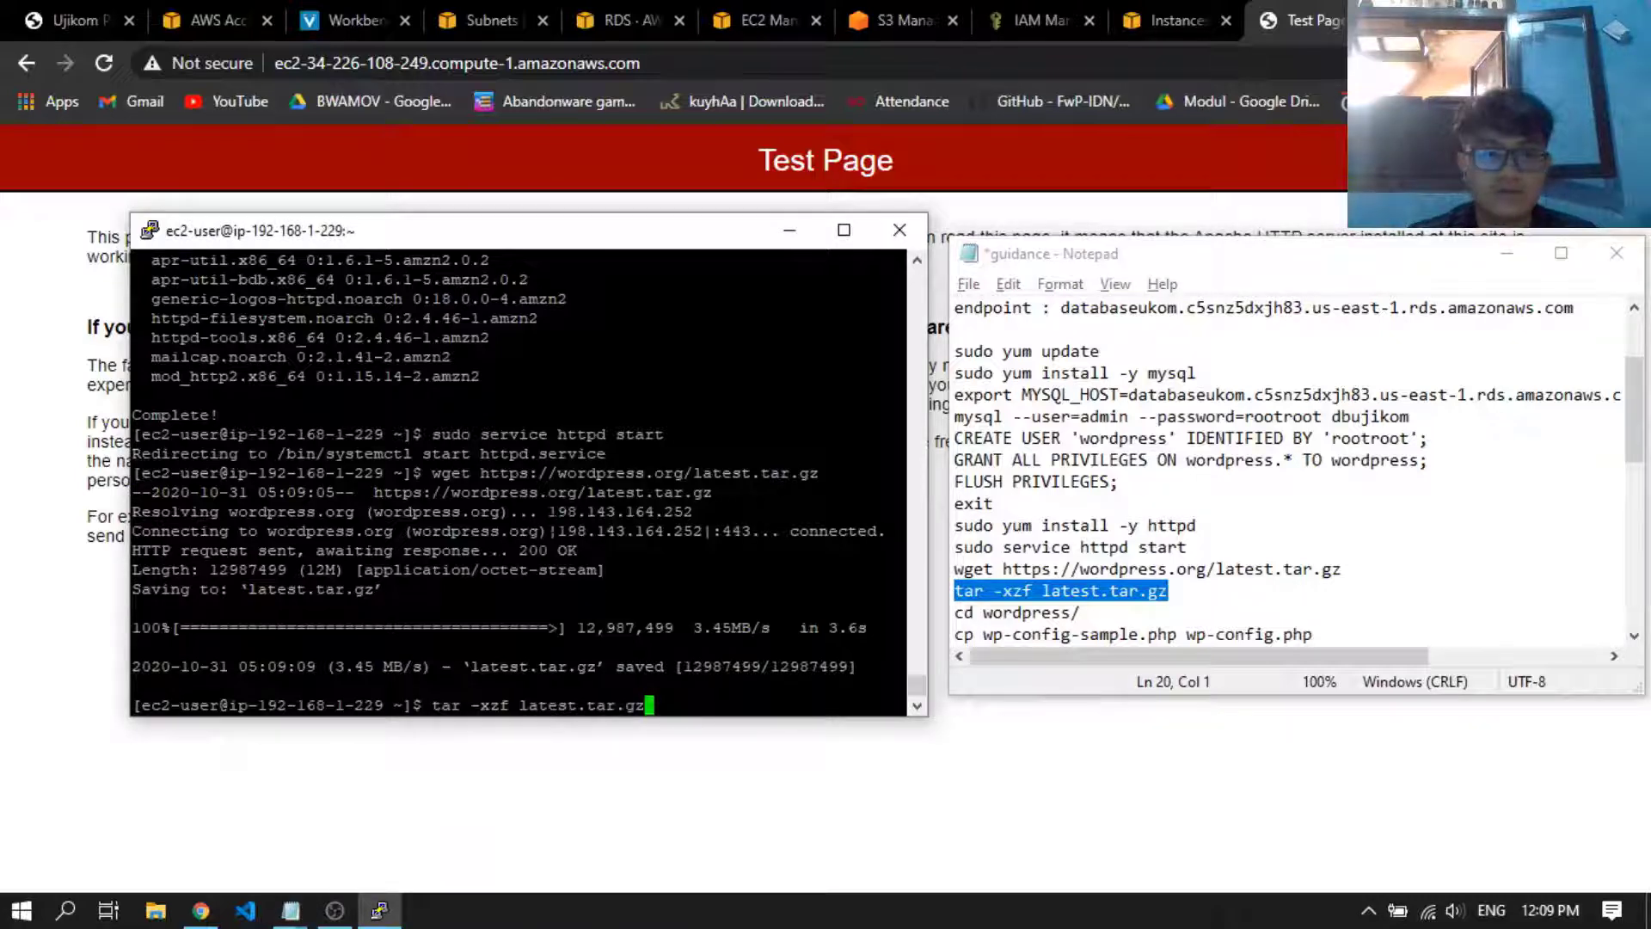
key(Return)
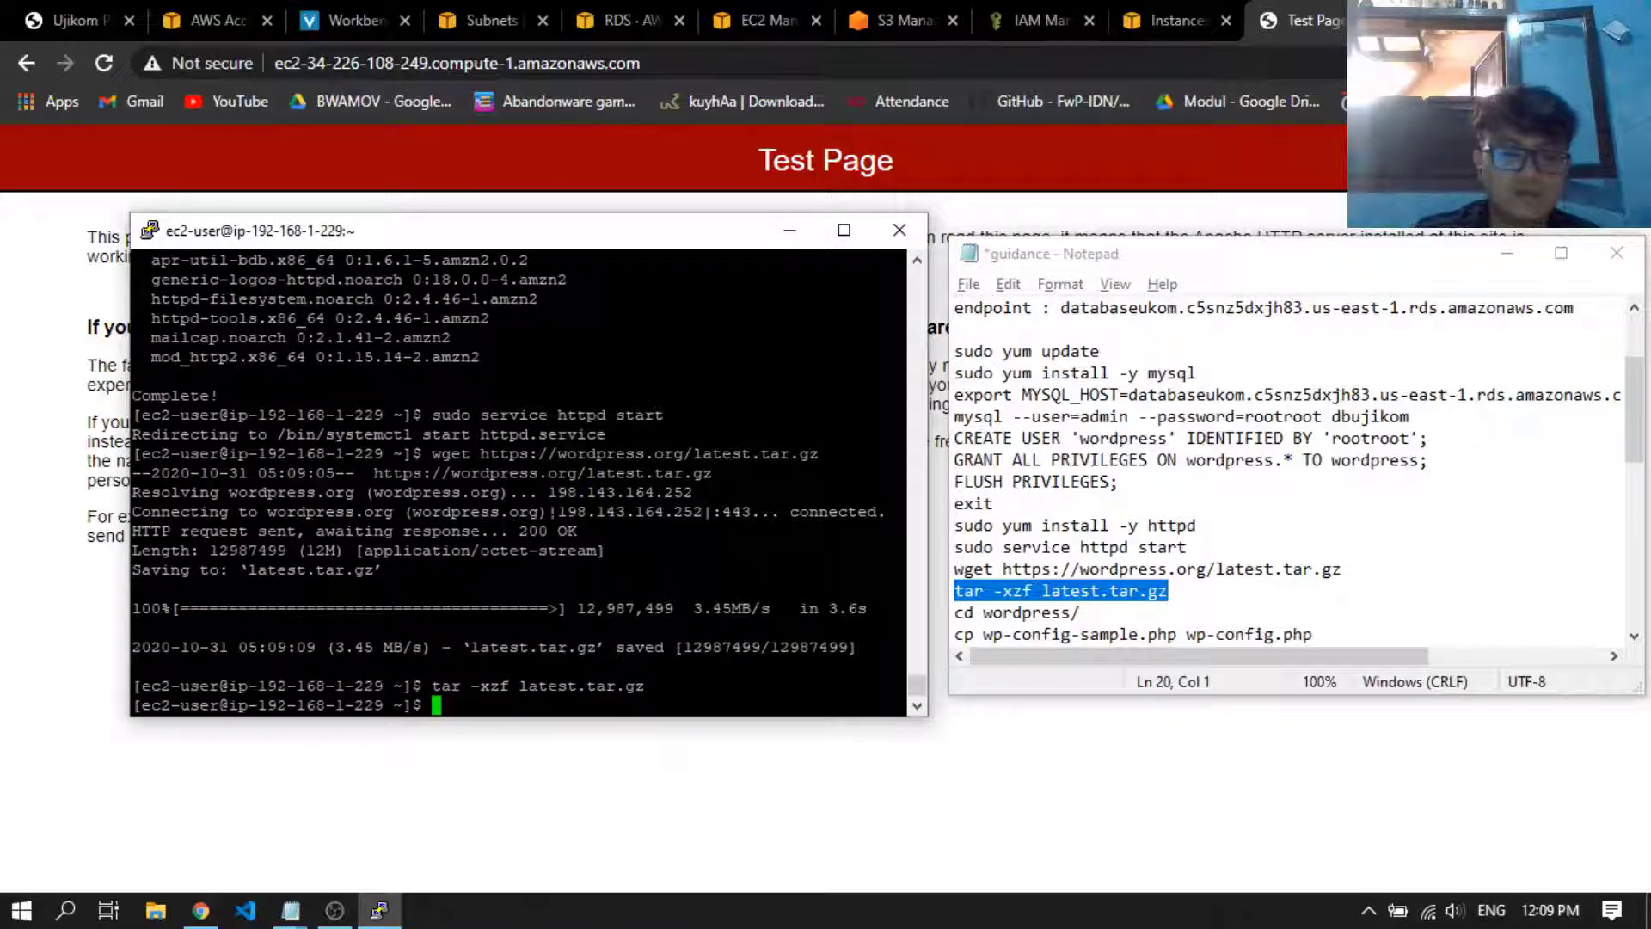
text(ls)
key(Return)
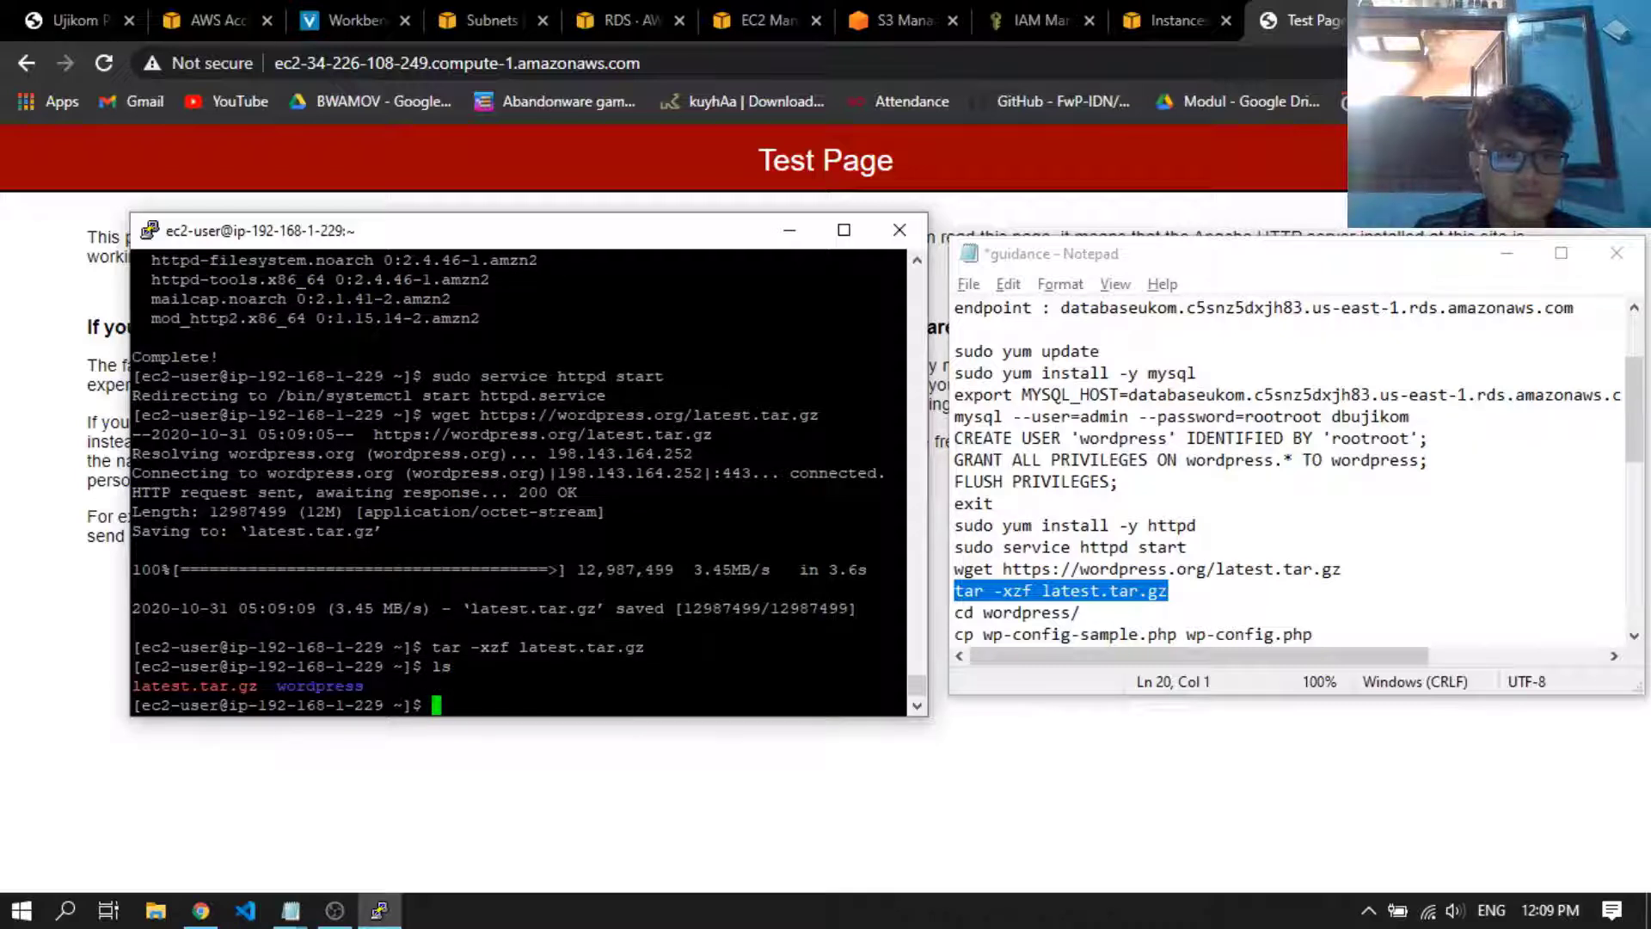
Change into the extracted WordPress directory with cd wordpress/ and list its files with ls
text(cd wordpress/)
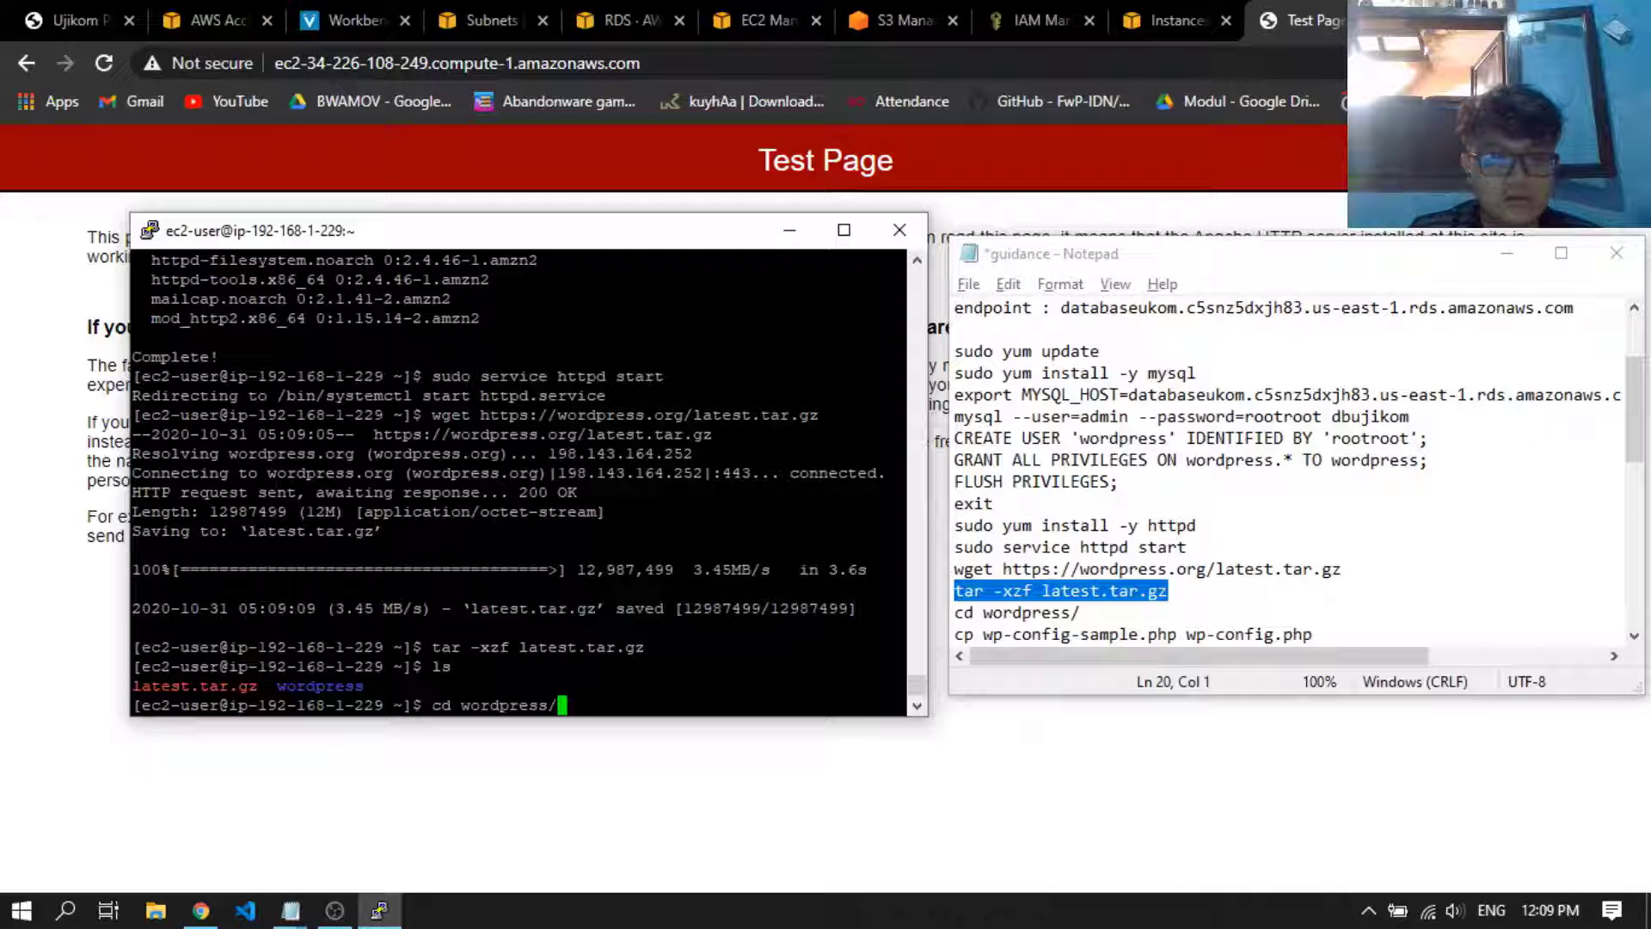
key(Return)
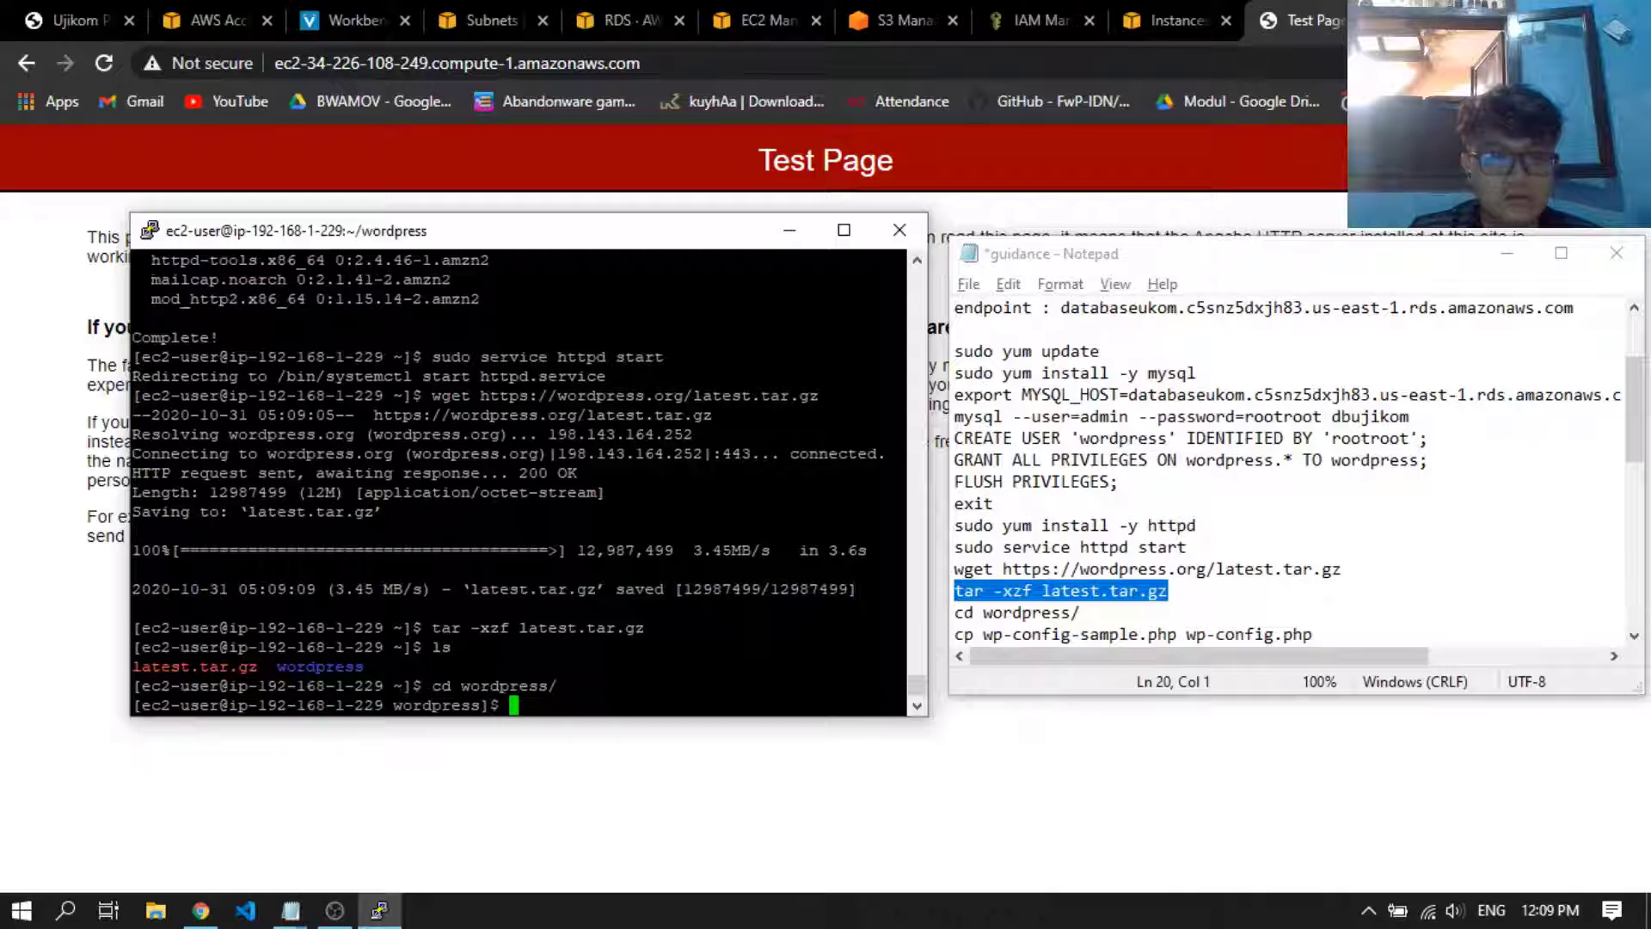
text(ls)
key(Return)
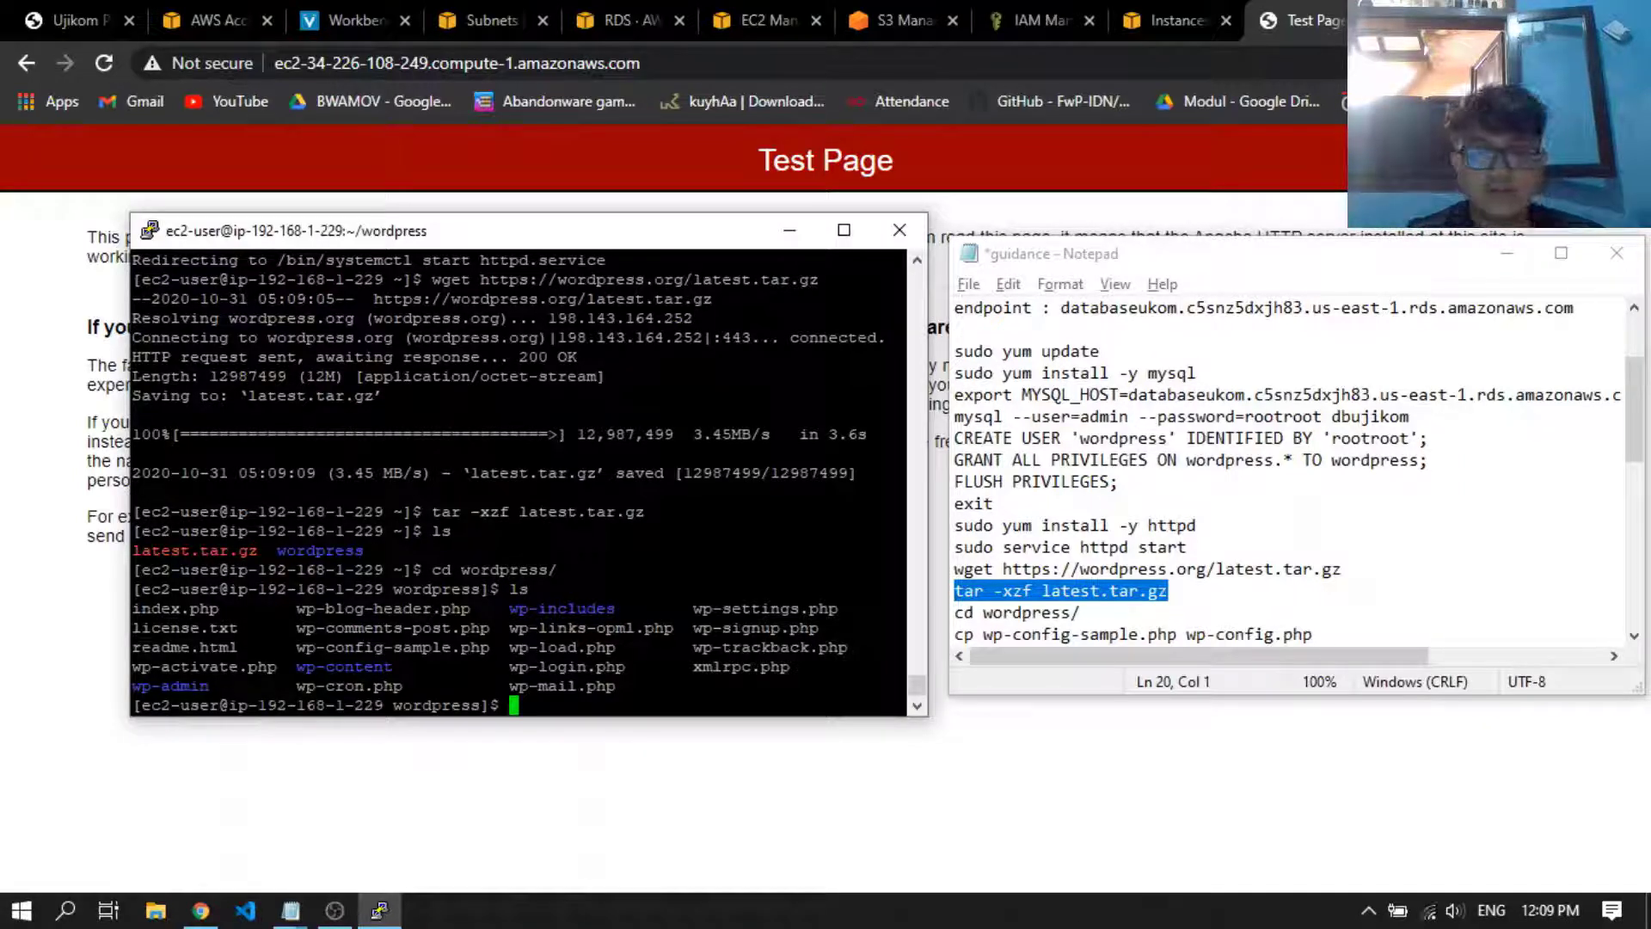
Copy the sample WordPress configuration by running cp wp-config-sample.php wp-config.php
text(cp wp-)
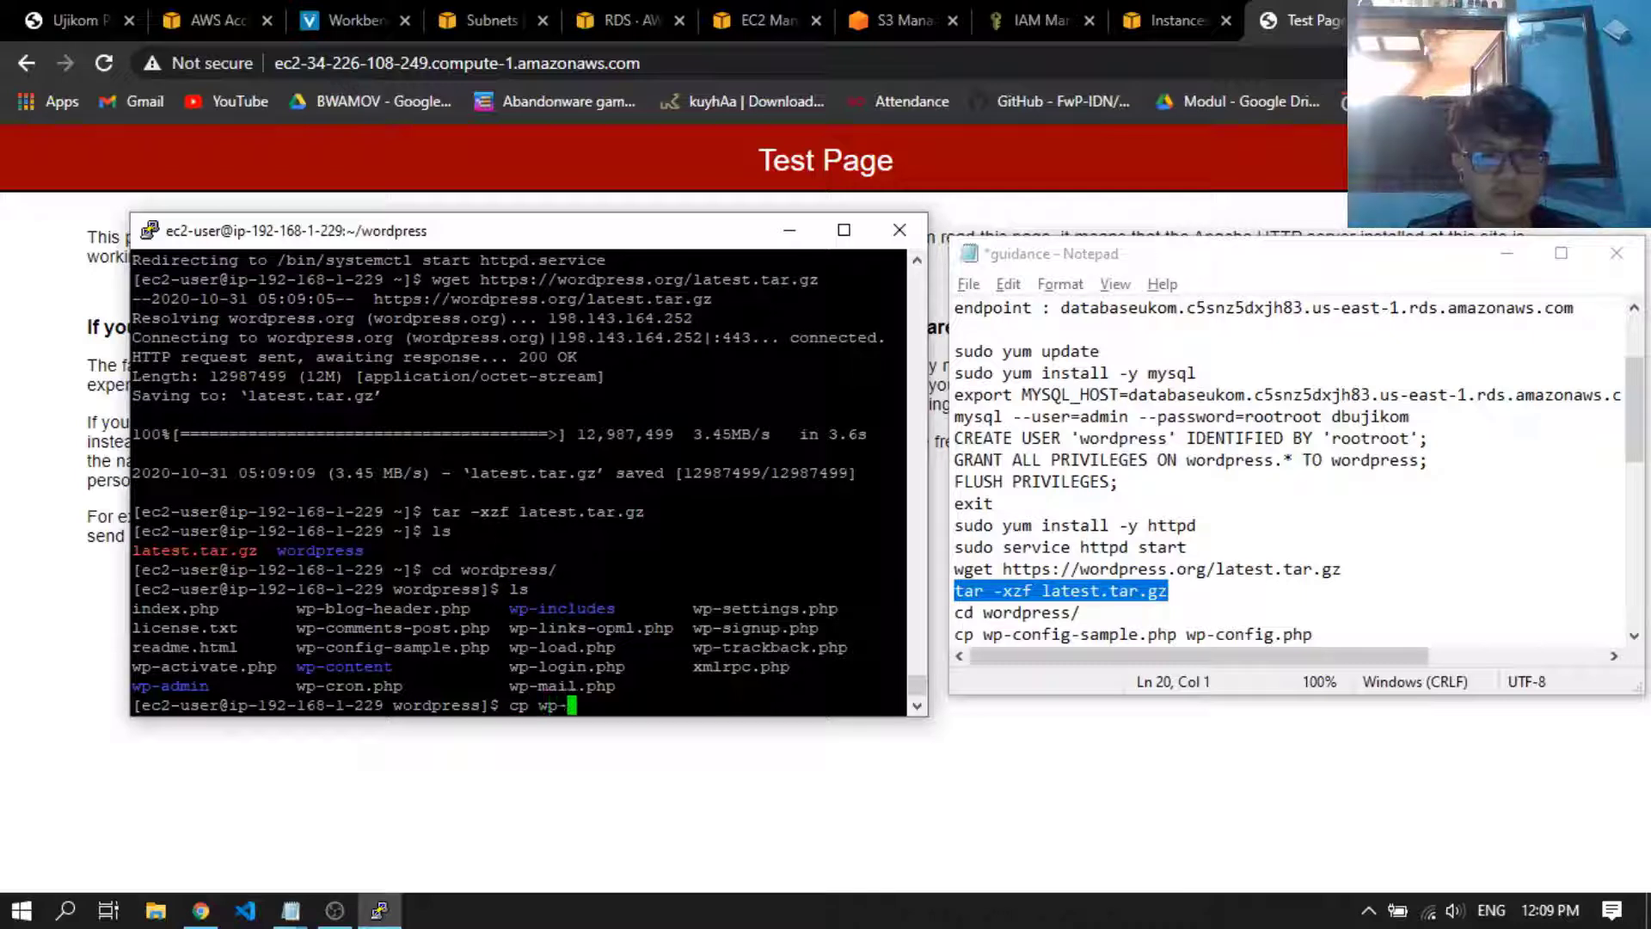
text(config)
key(Tab)
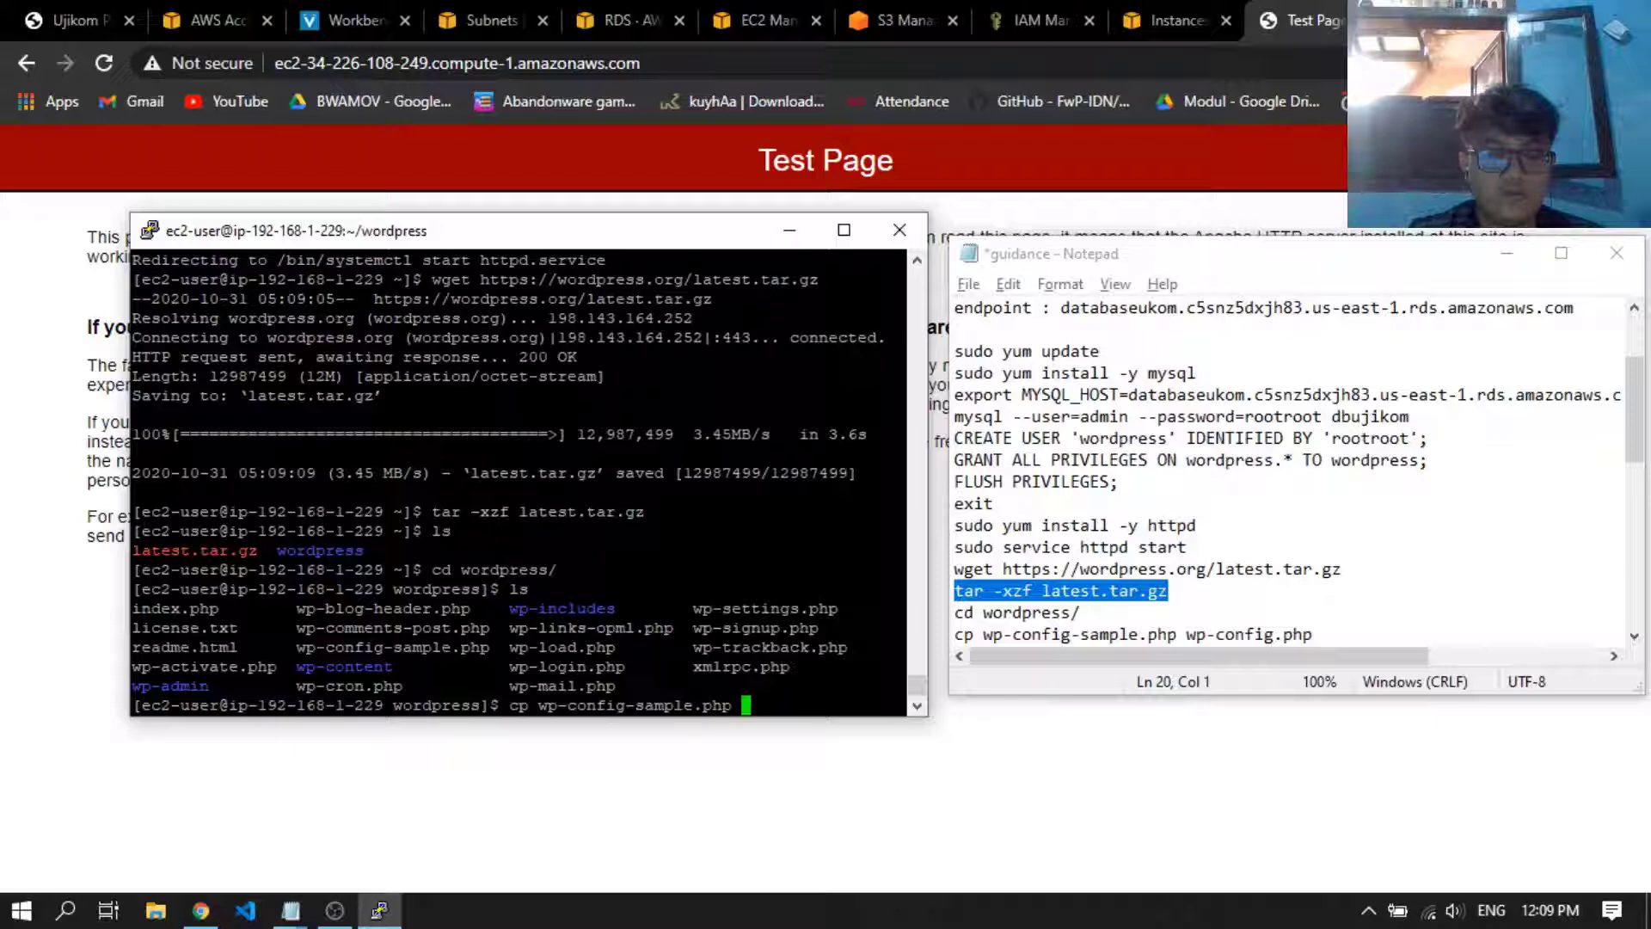
text(wp--confi)
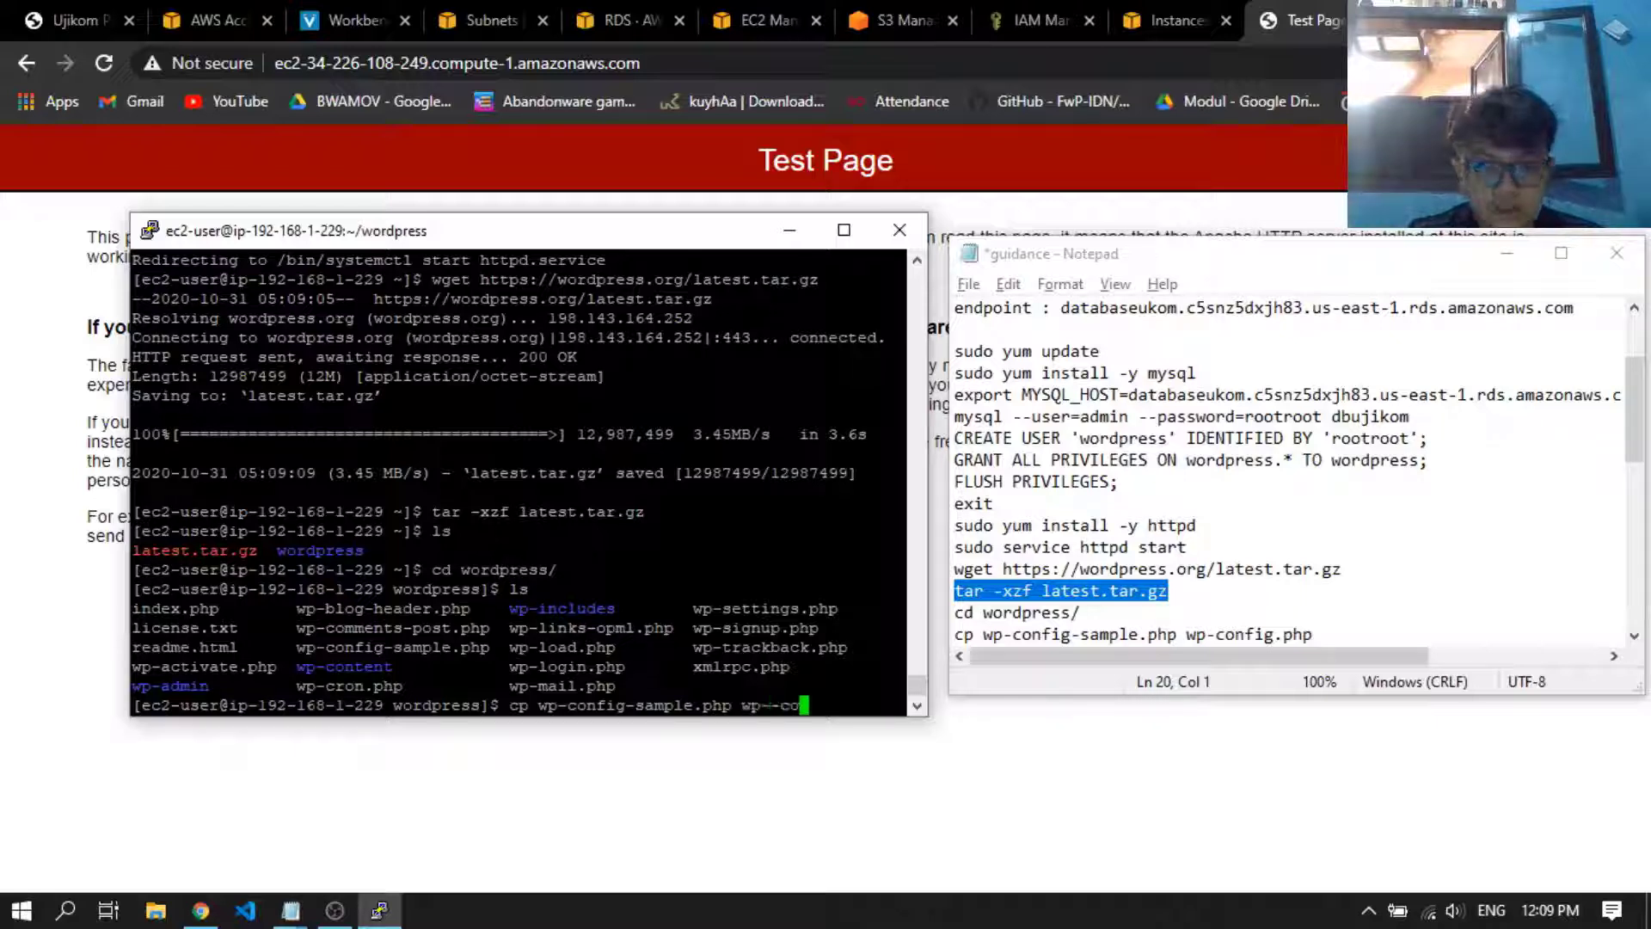
key(BackSpace)
key(BackSpace)
key(BackSpace)
key(BackSpace)
key(BackSpace)
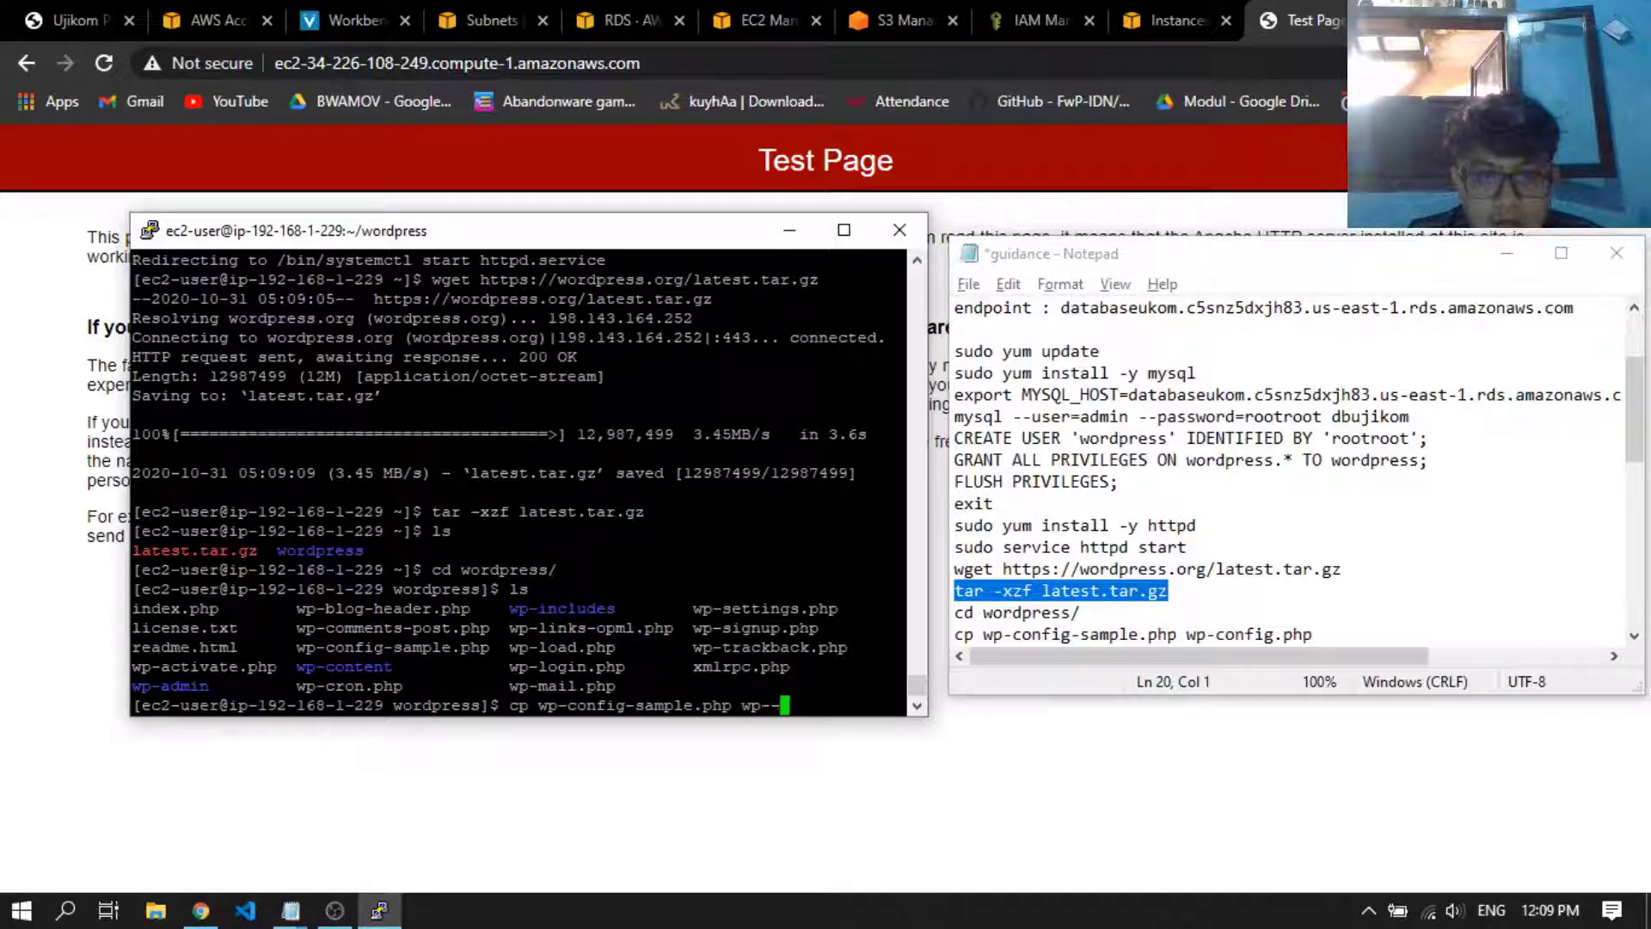
key(BackSpace)
text(config)
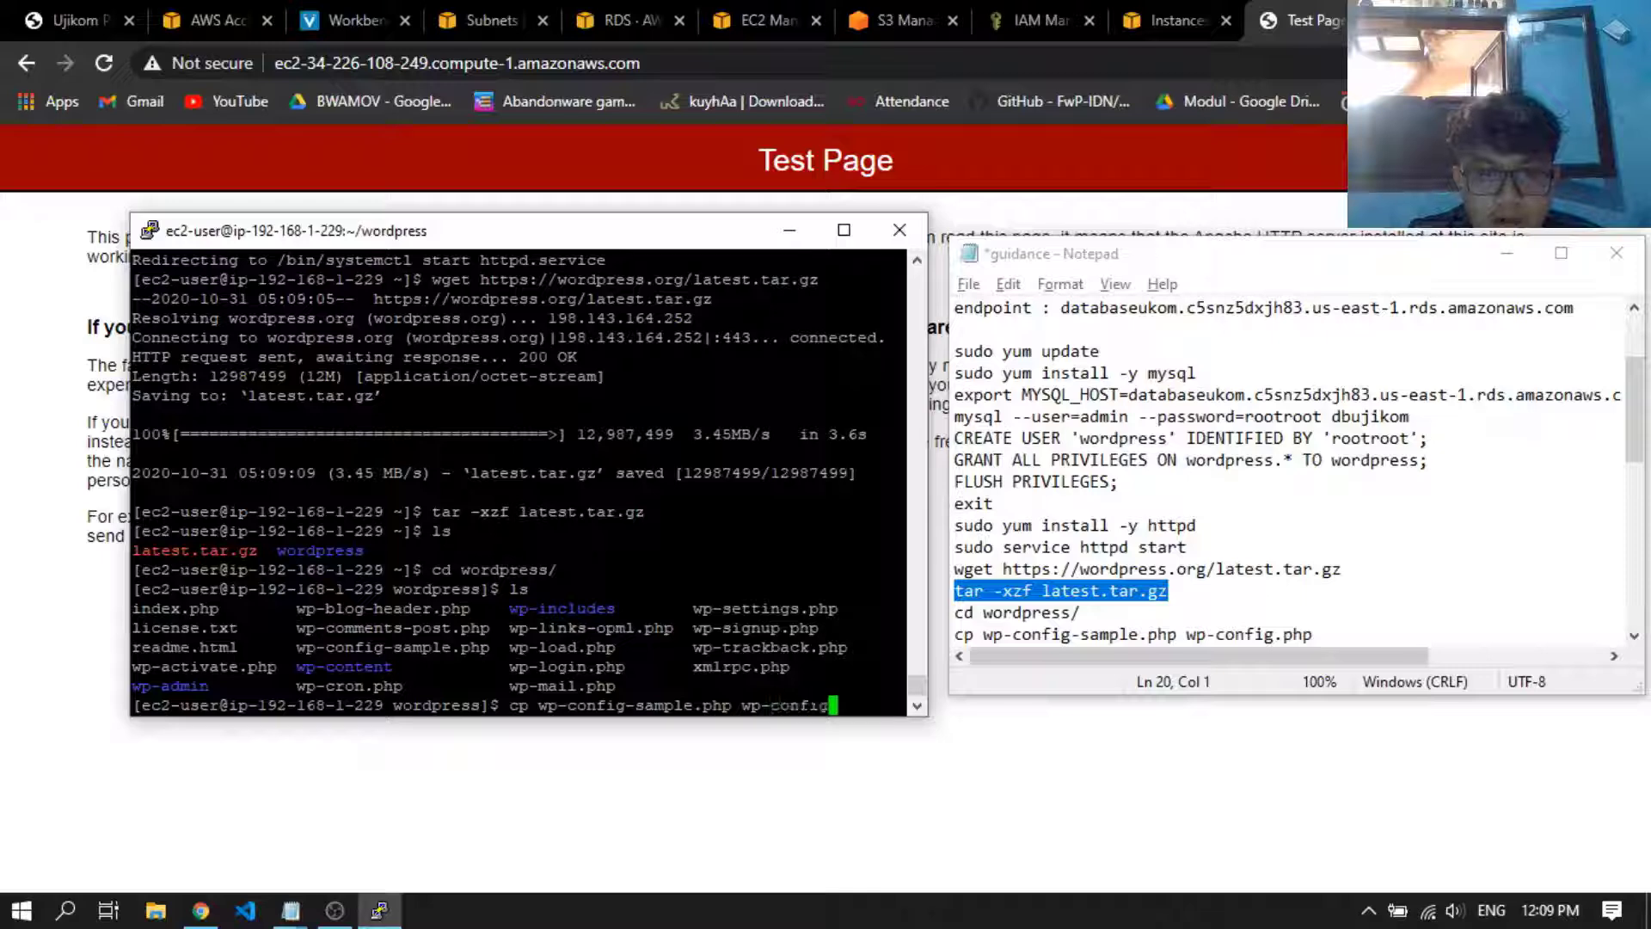
text(.php)
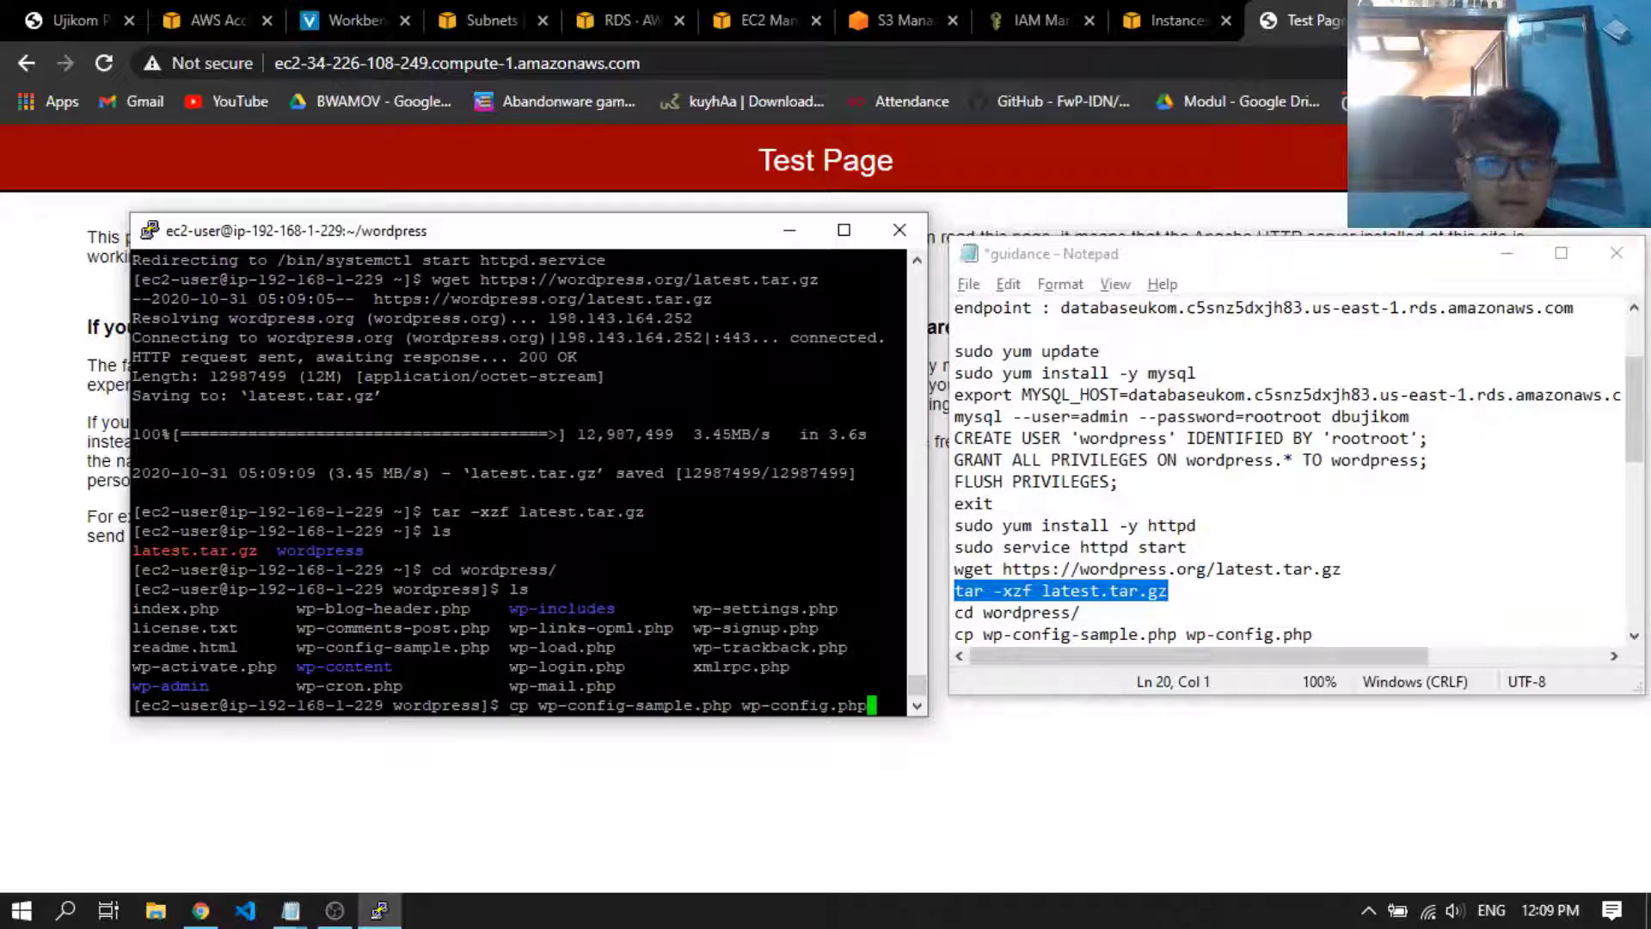
key(Return)
Open the WordPress configuration for editing by running nano wp-config.php in the SSH terminal
scroll(1204, 490, down, 2)
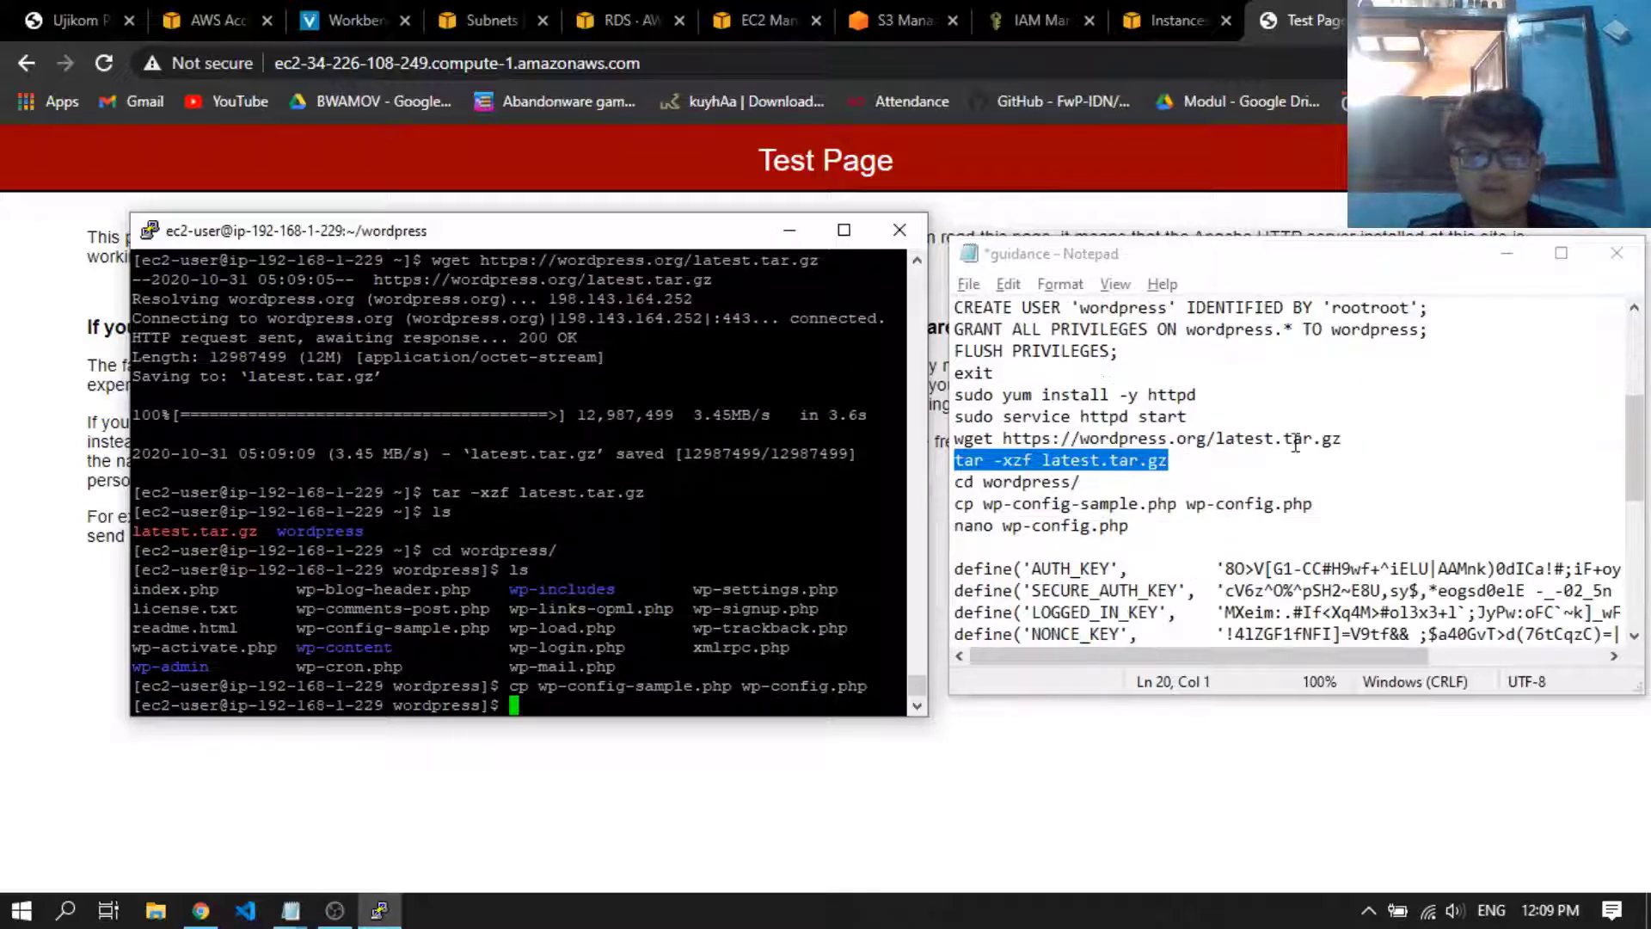
text(n)
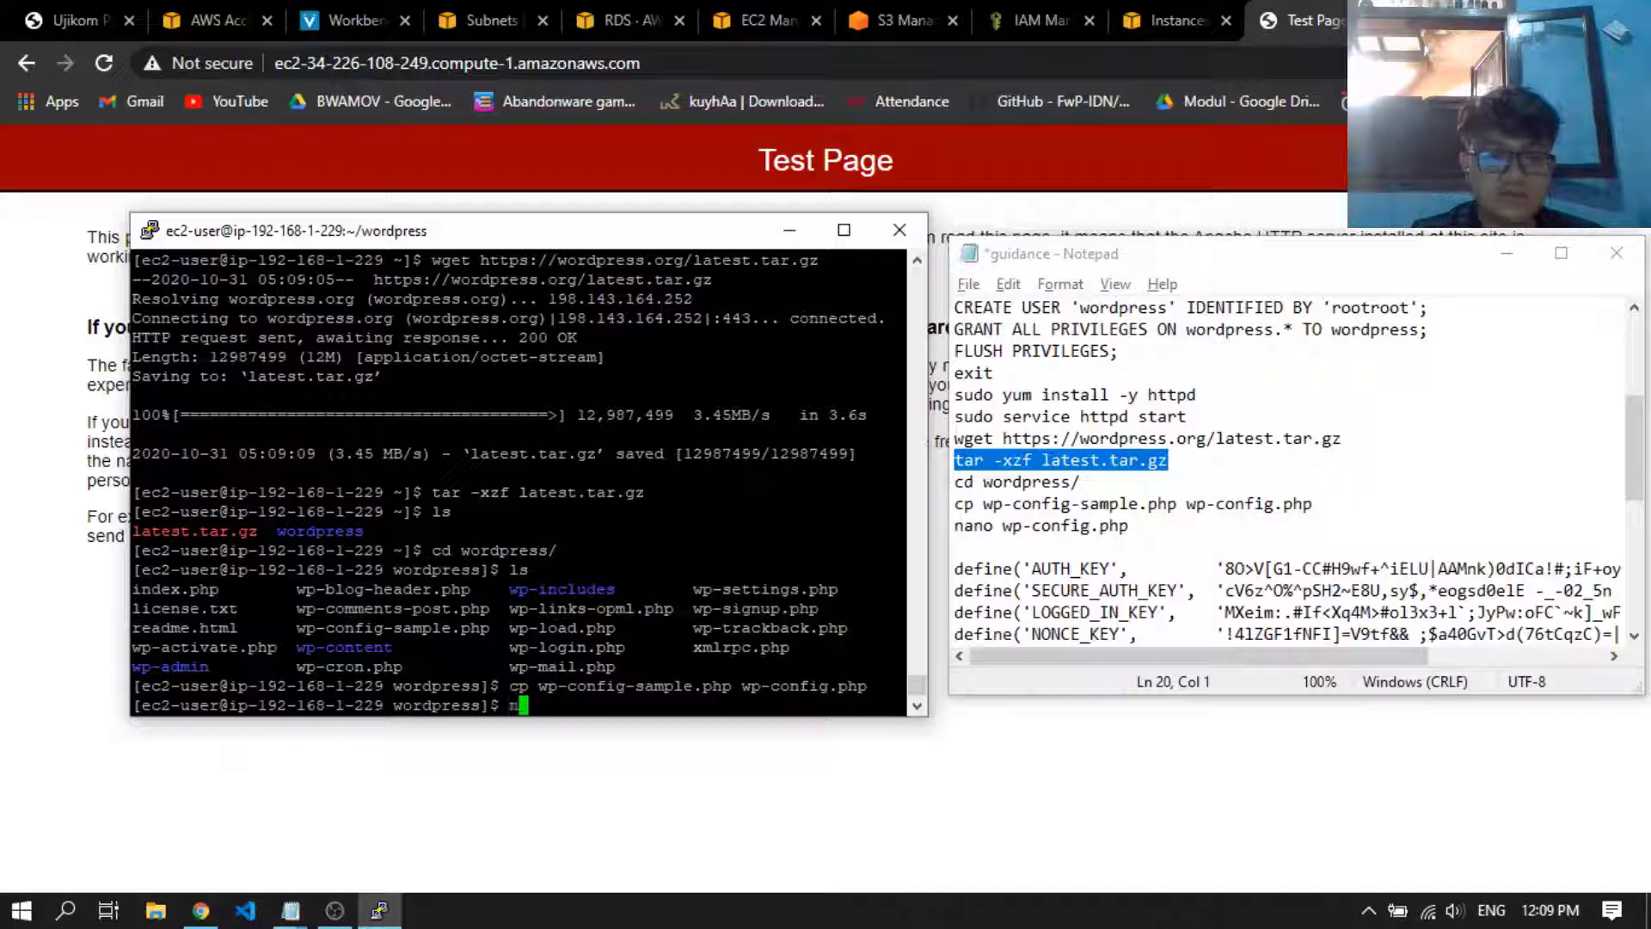
text(ano wp-c)
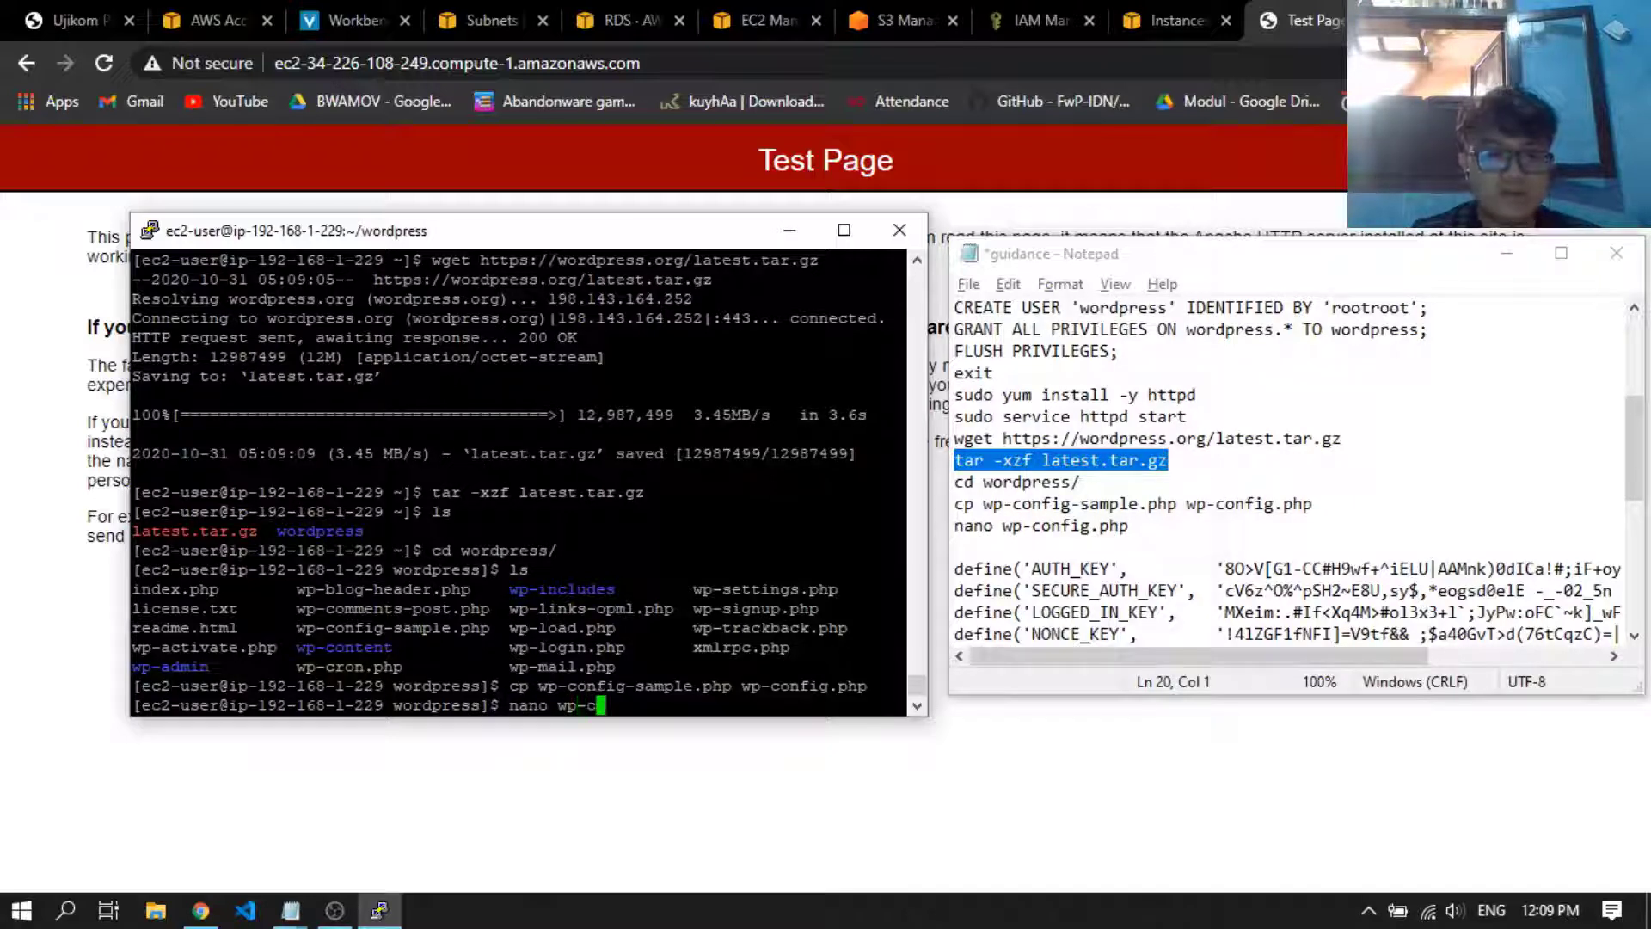
text(onfig.php)
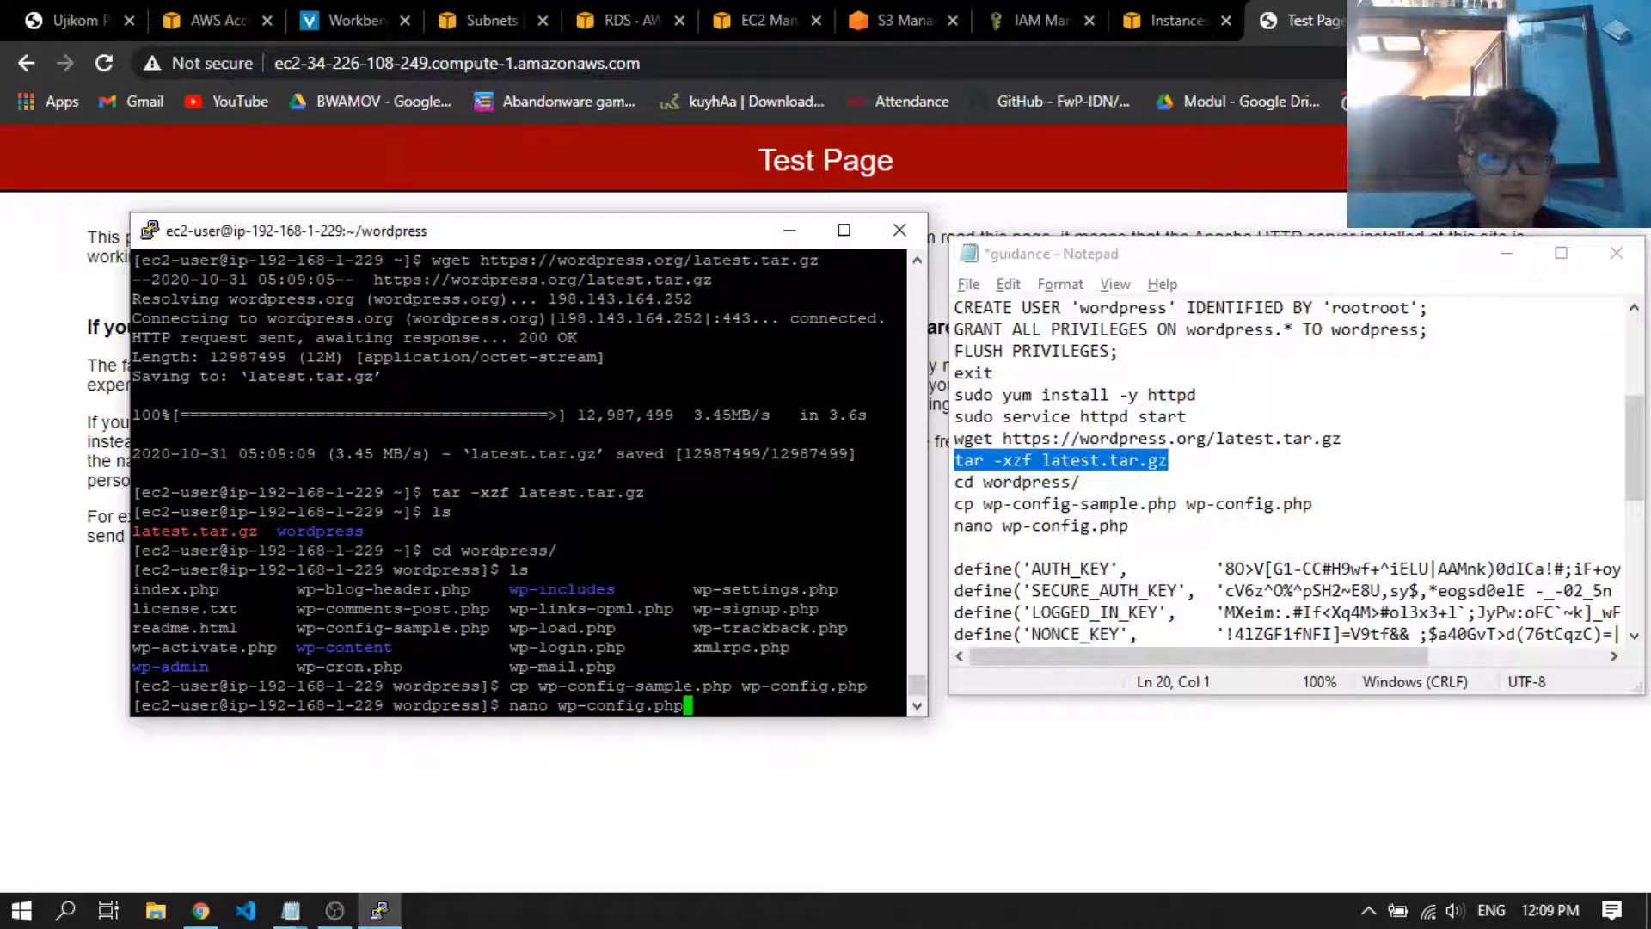
key(Return)
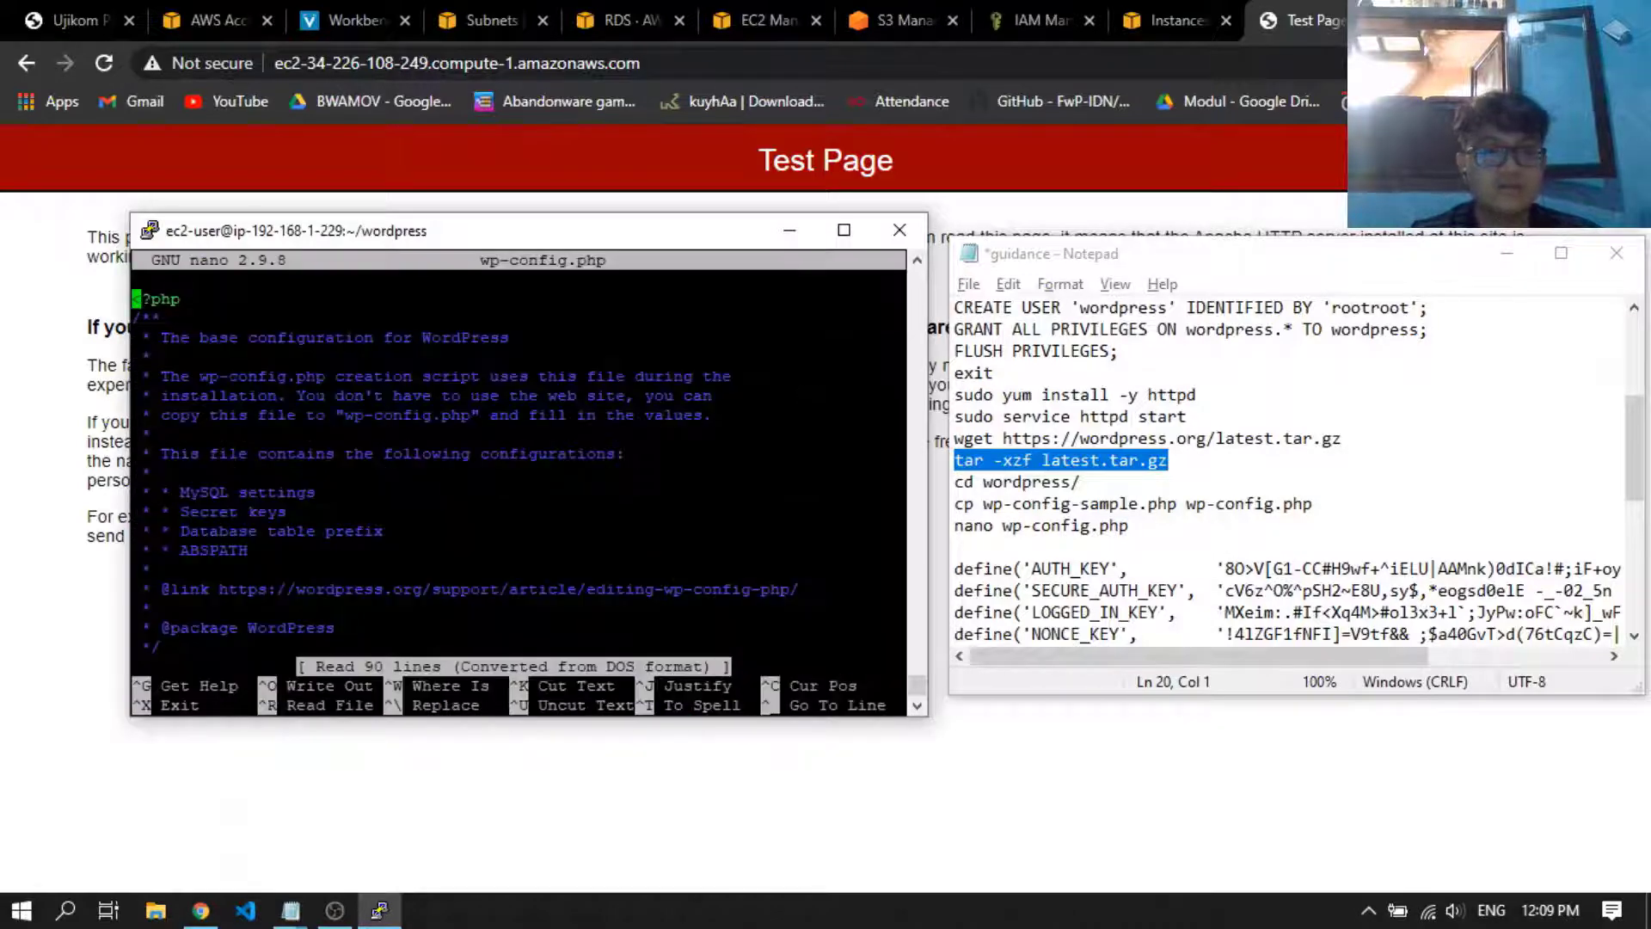
Replace the placeholder value of DB_NAME in wp-config.php with the database name dbujikom from the notes
key(Down)
key(Down)
key(Down)
key(Down)
key(Down)
key(Down)
key(Down)
key(Down)
key(Down)
key(Down)
key(Down)
key(Down)
key(Down)
key(Down)
key(Down)
key(Down)
key(Down)
key(Down)
key(Down)
key(Down)
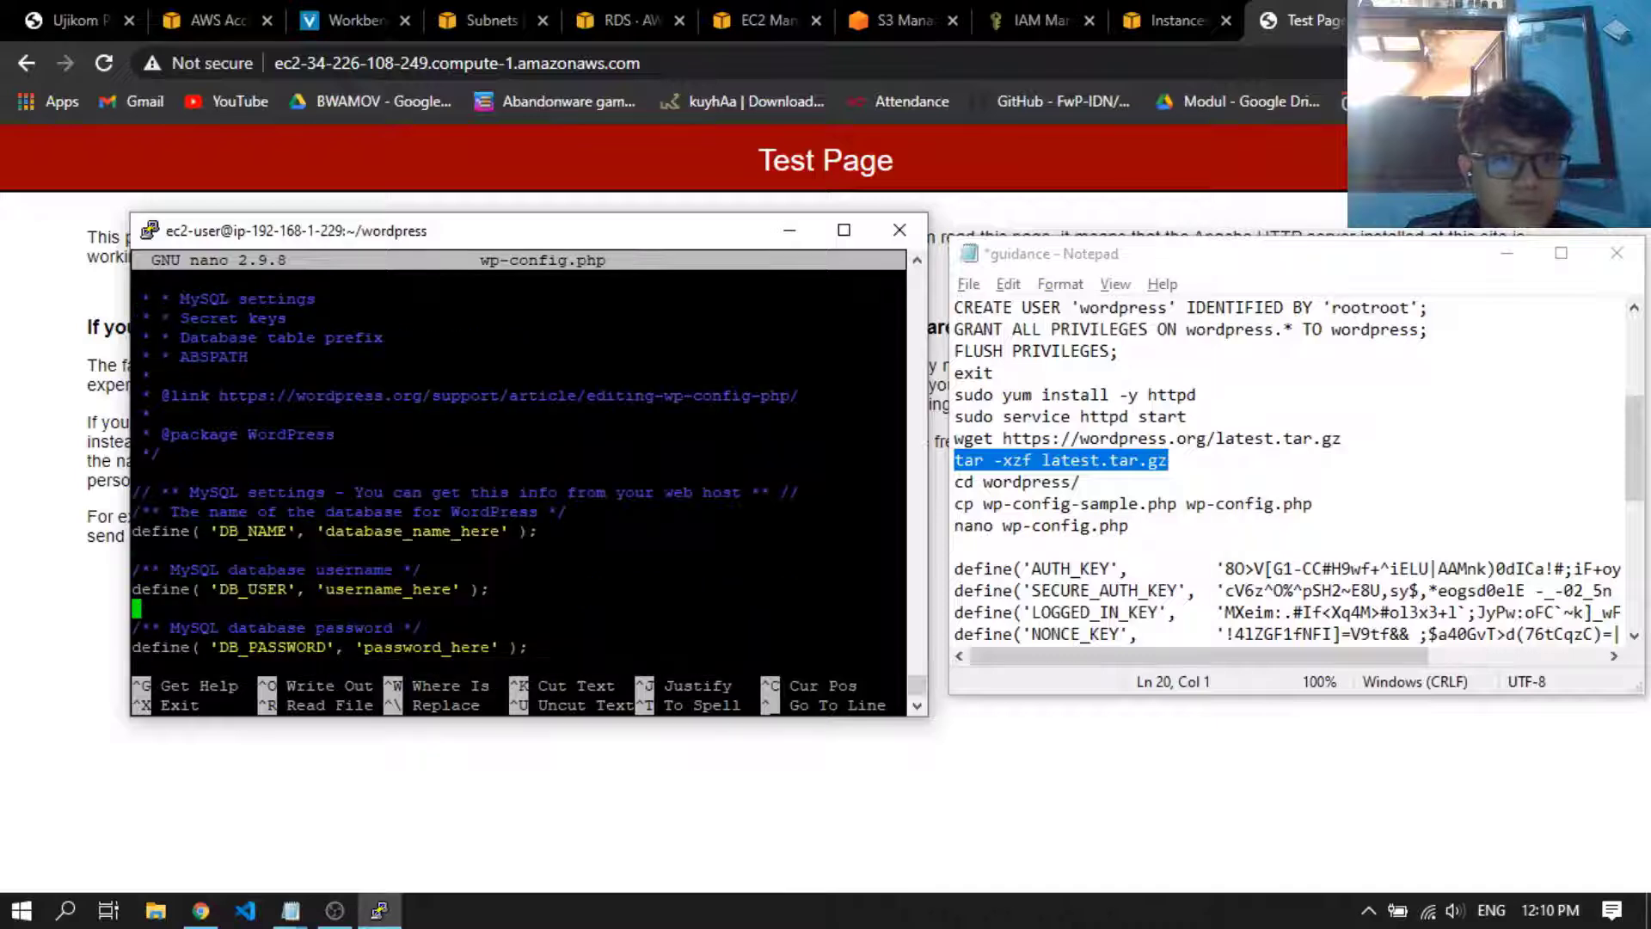
key(Left)
key(Up)
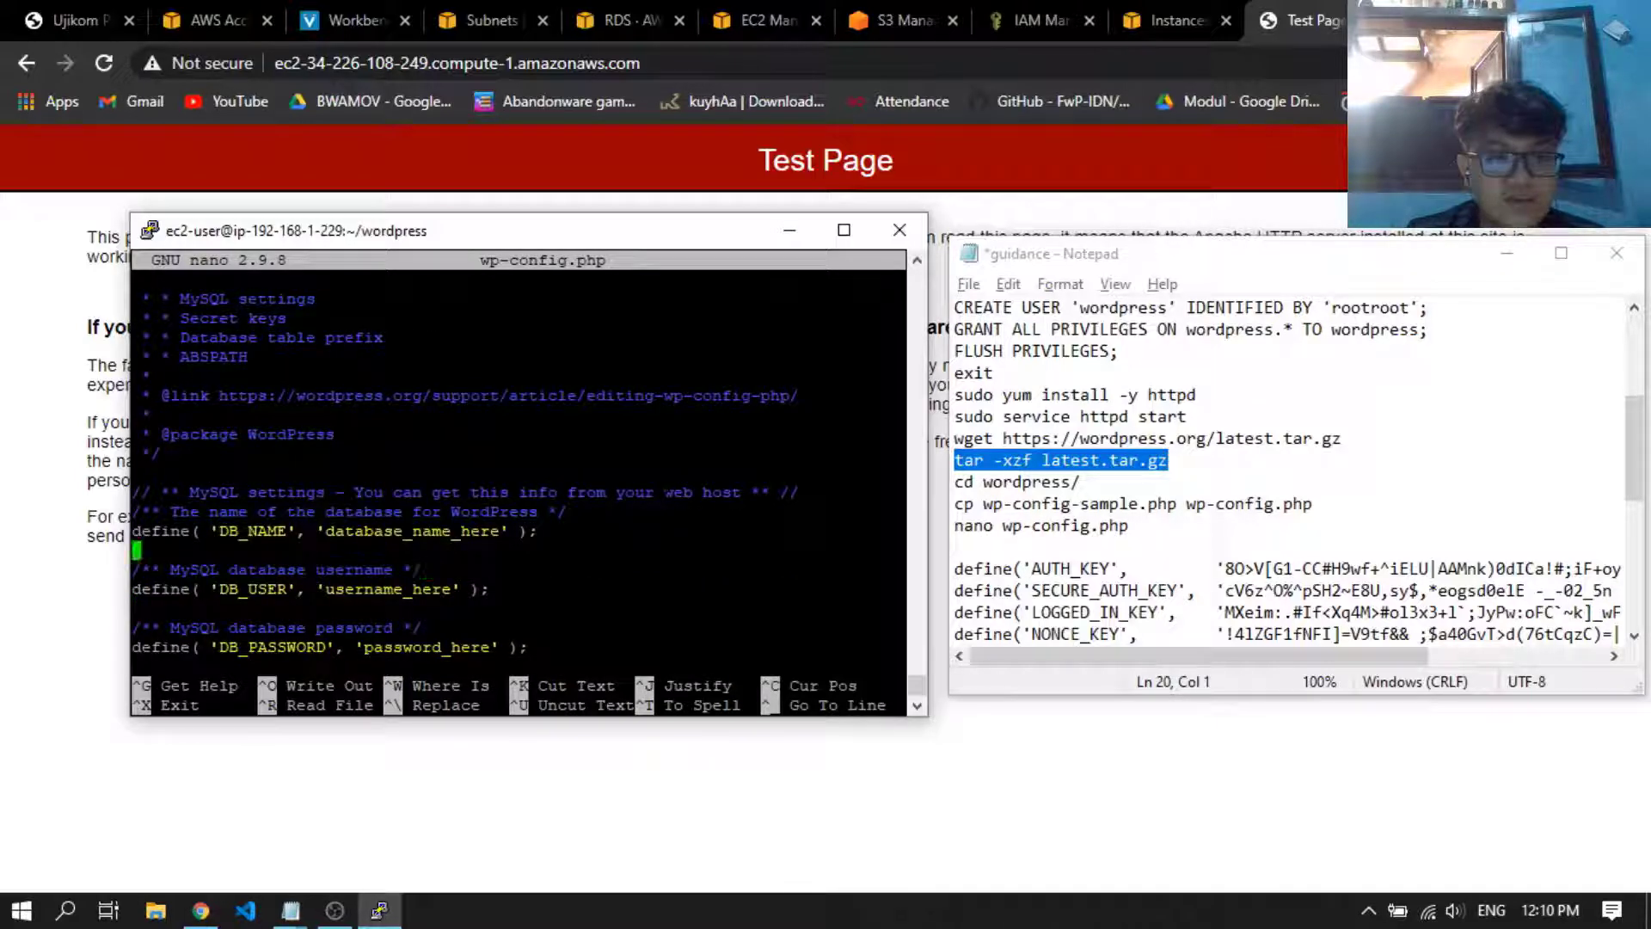
key(Left)
key(Left)
key(Left)
key(Left)
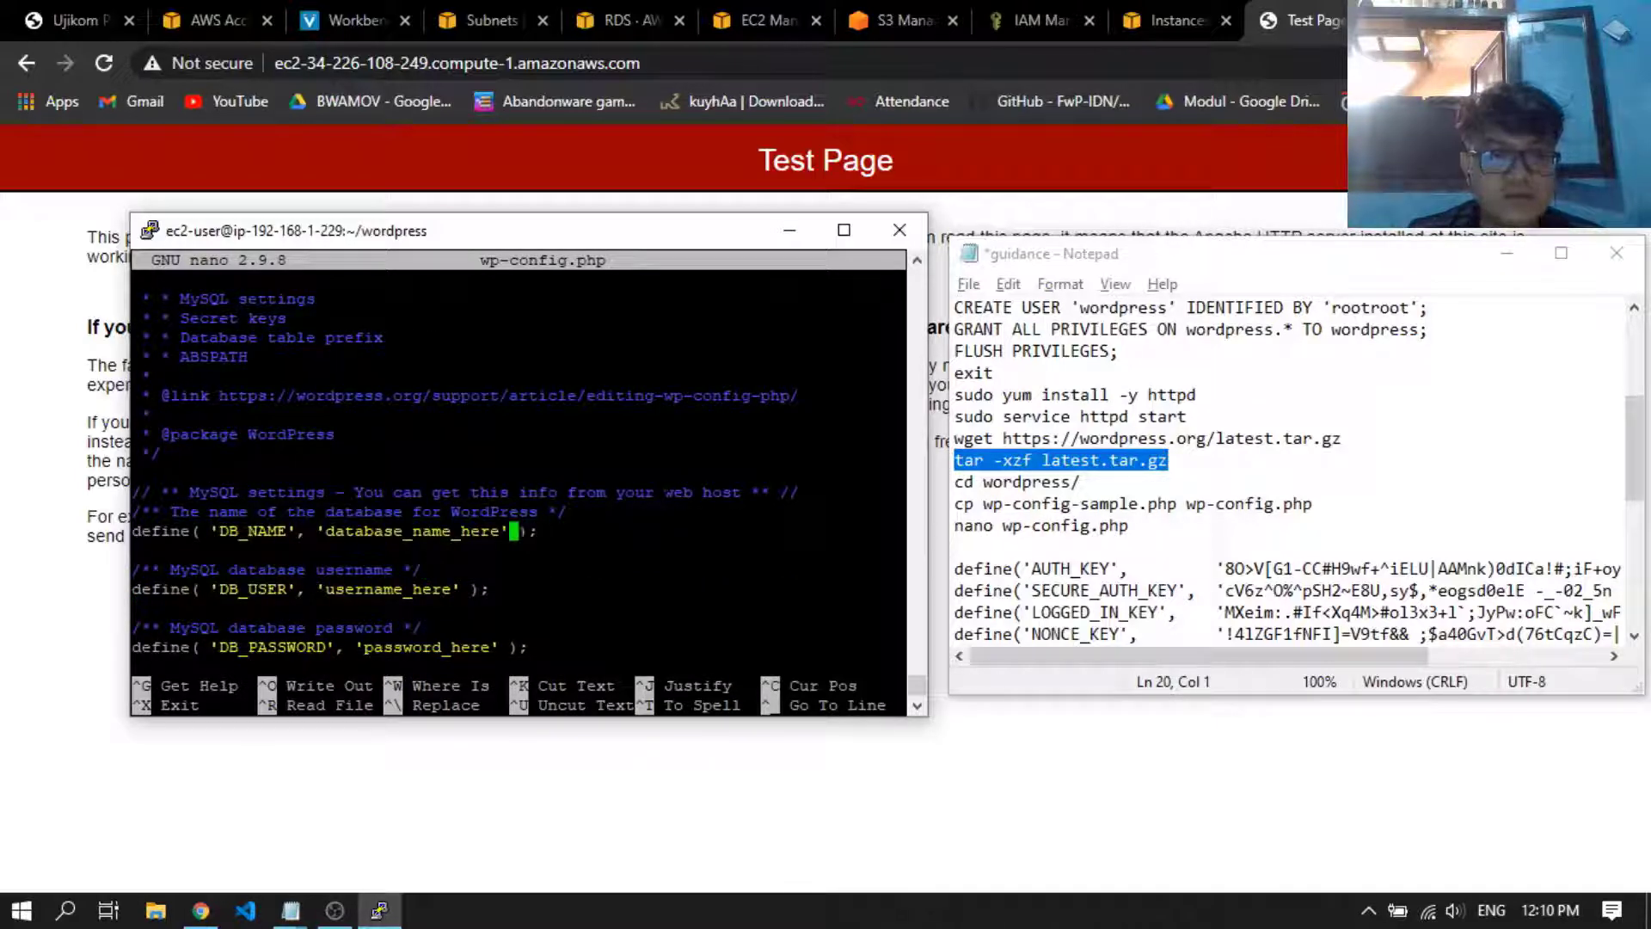
key(Left)
key(BackSpace)
key(BackSpace)
key(BackSpace)
key(BackSpace)
key(BackSpace)
key(BackSpace)
key(BackSpace)
key(BackSpace)
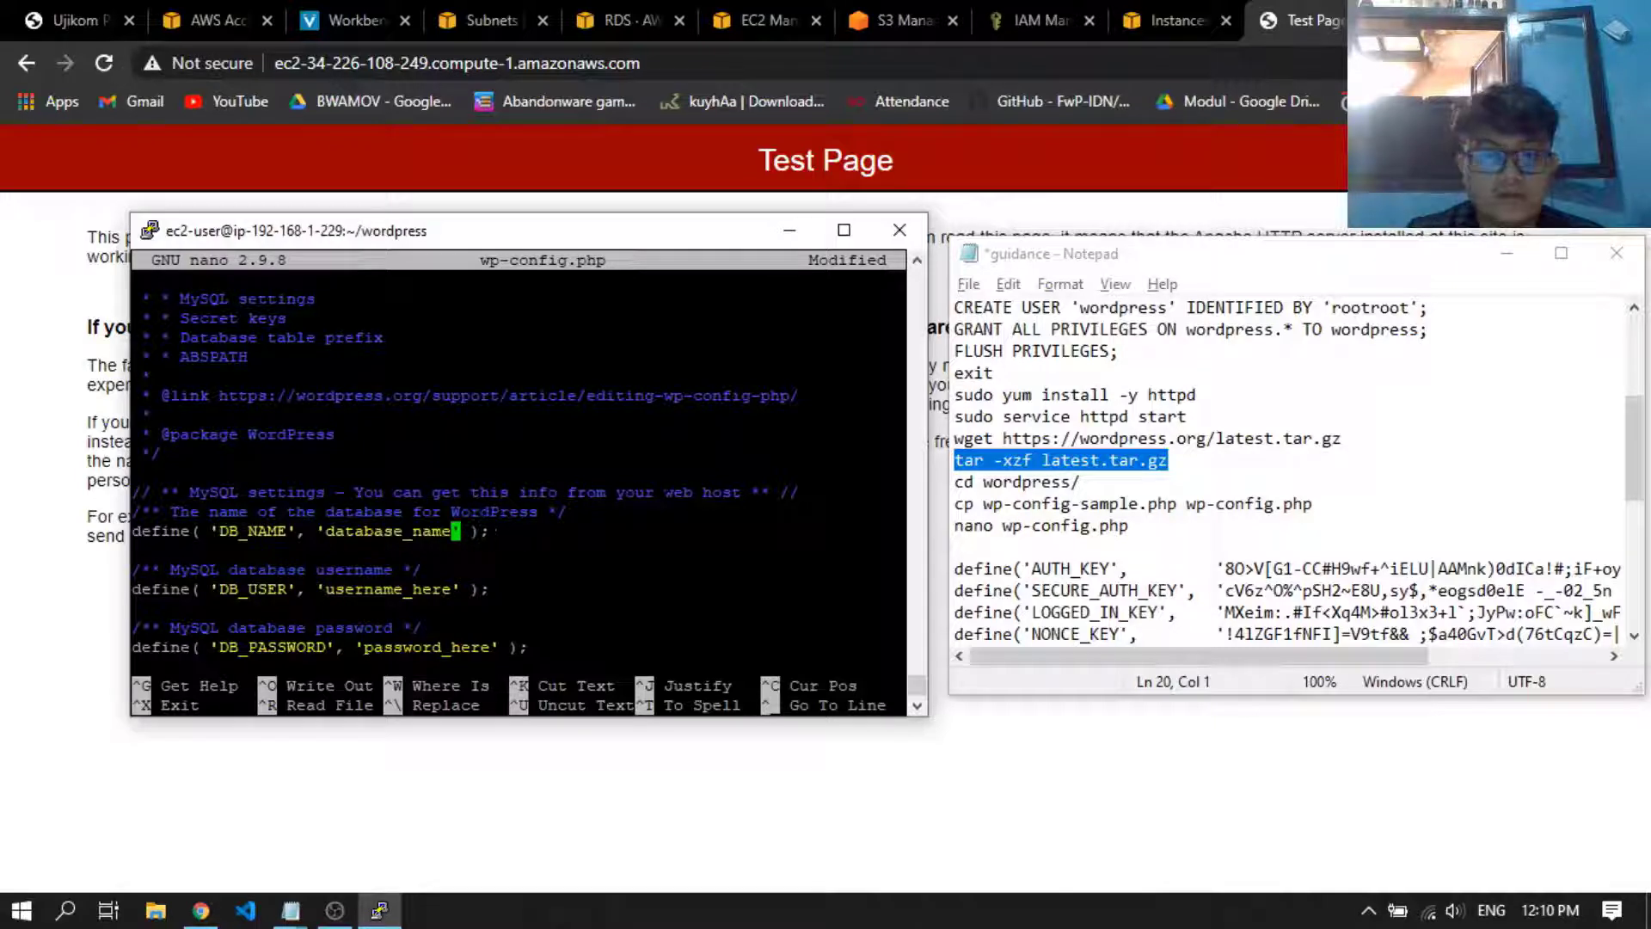
key(BackSpace)
key(BackSpace)
key(BackSpace)
key(BackSpace)
key(BackSpace)
key(BackSpace)
key(BackSpace)
key(BackSpace)
key(BackSpace)
key(BackSpace)
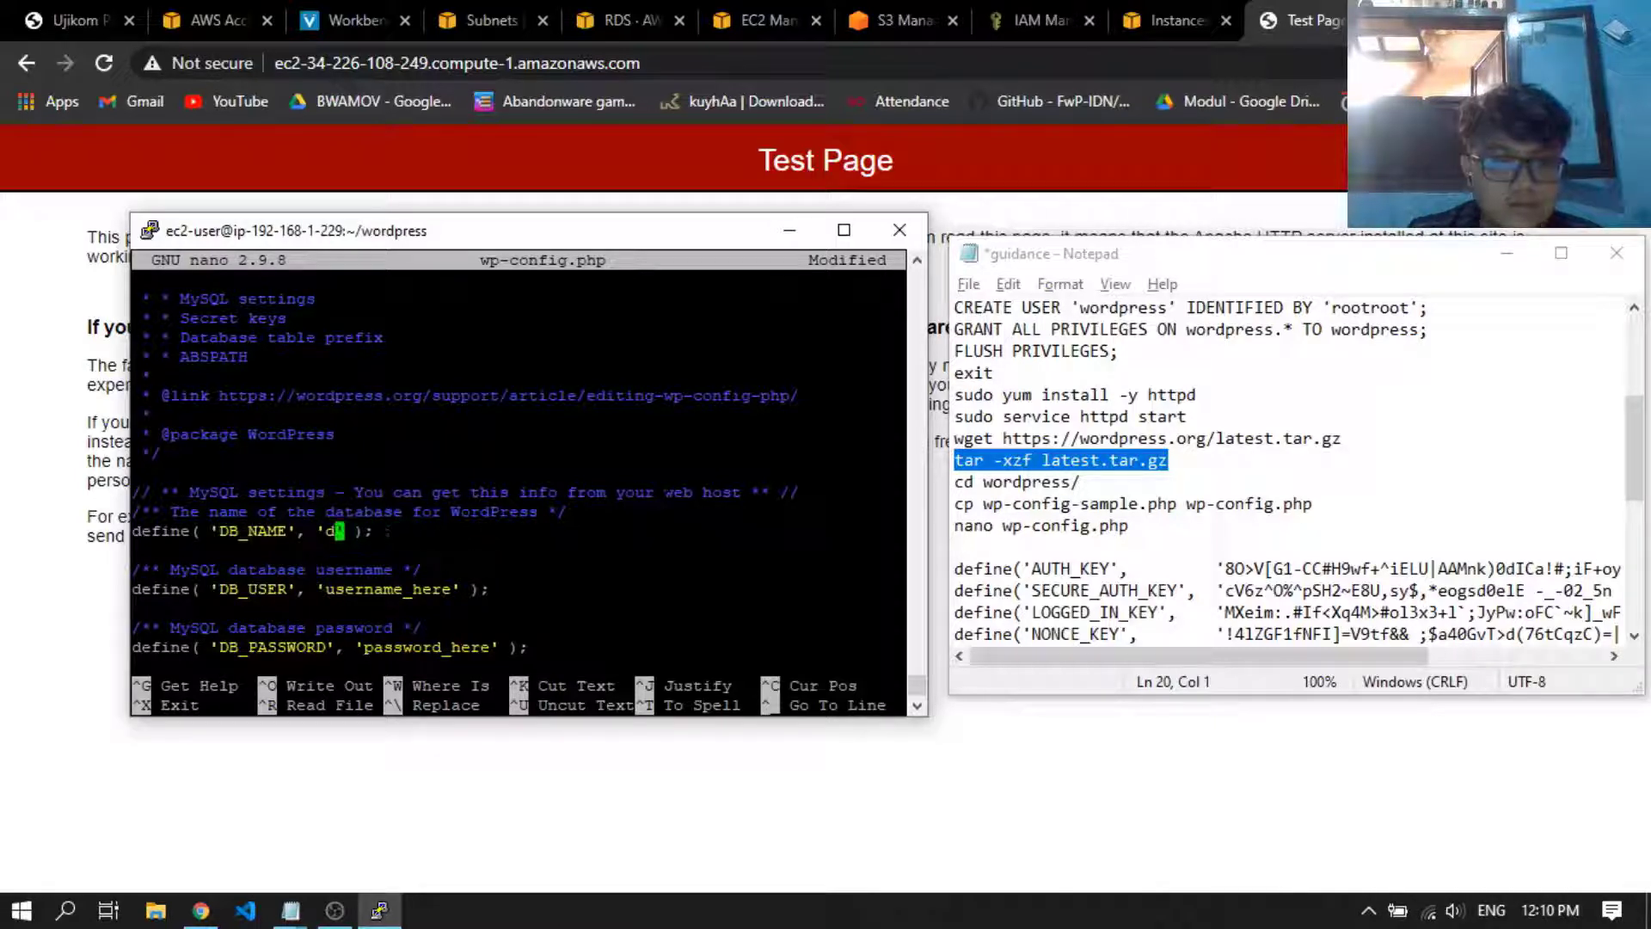
scroll(1383, 405, up, 4)
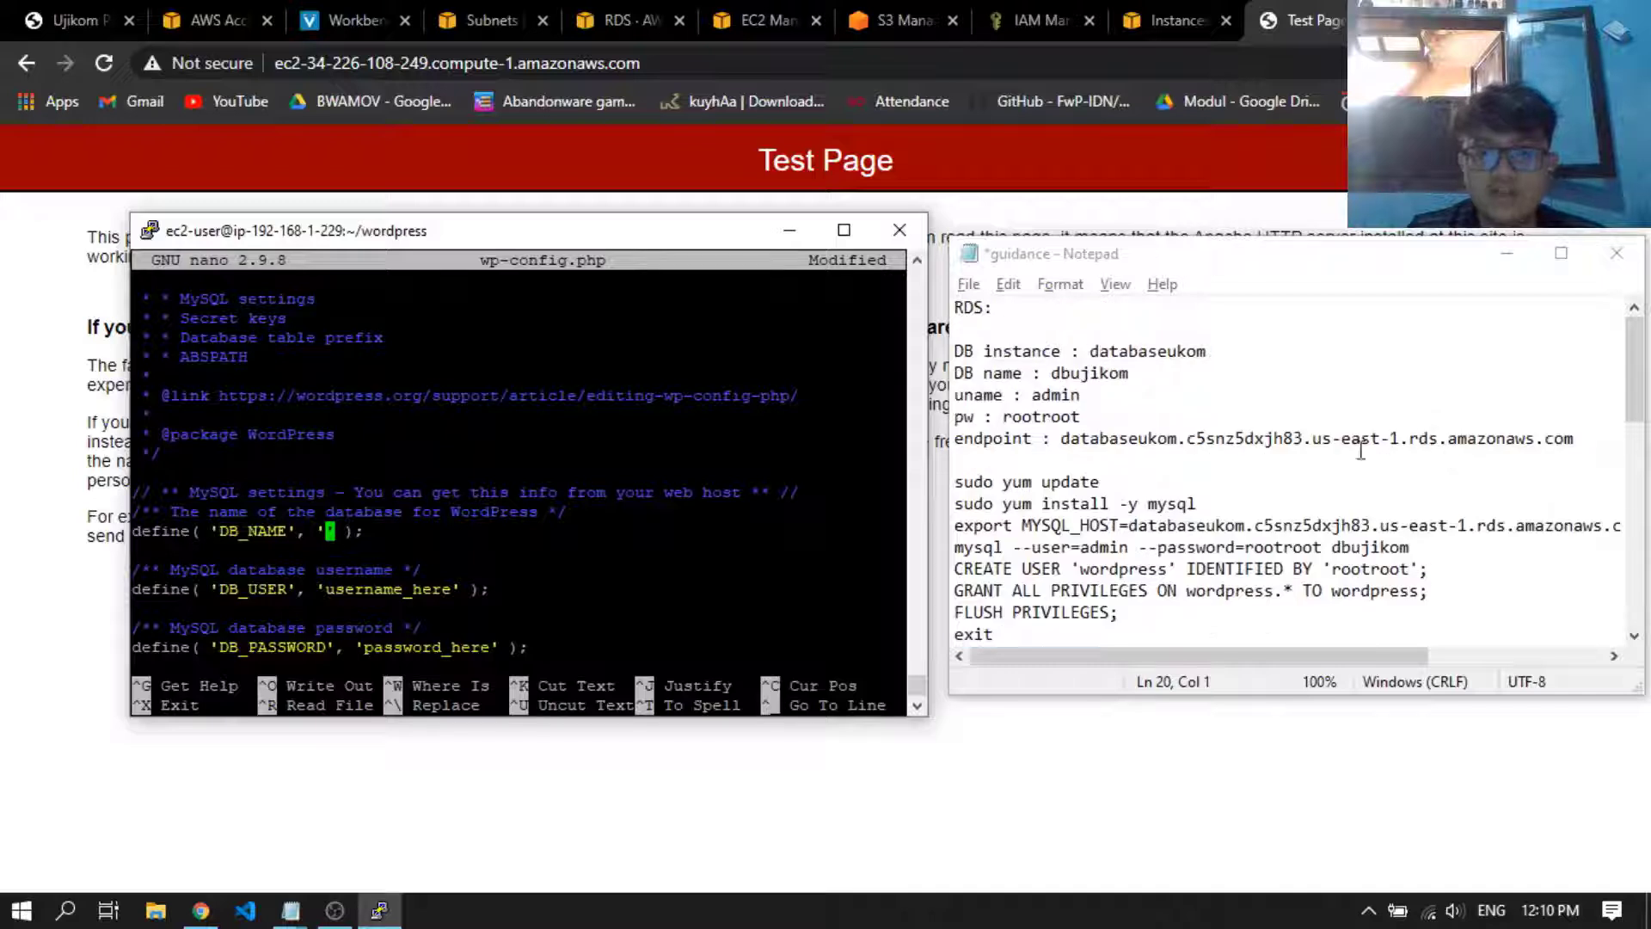
double_click(1090, 375)
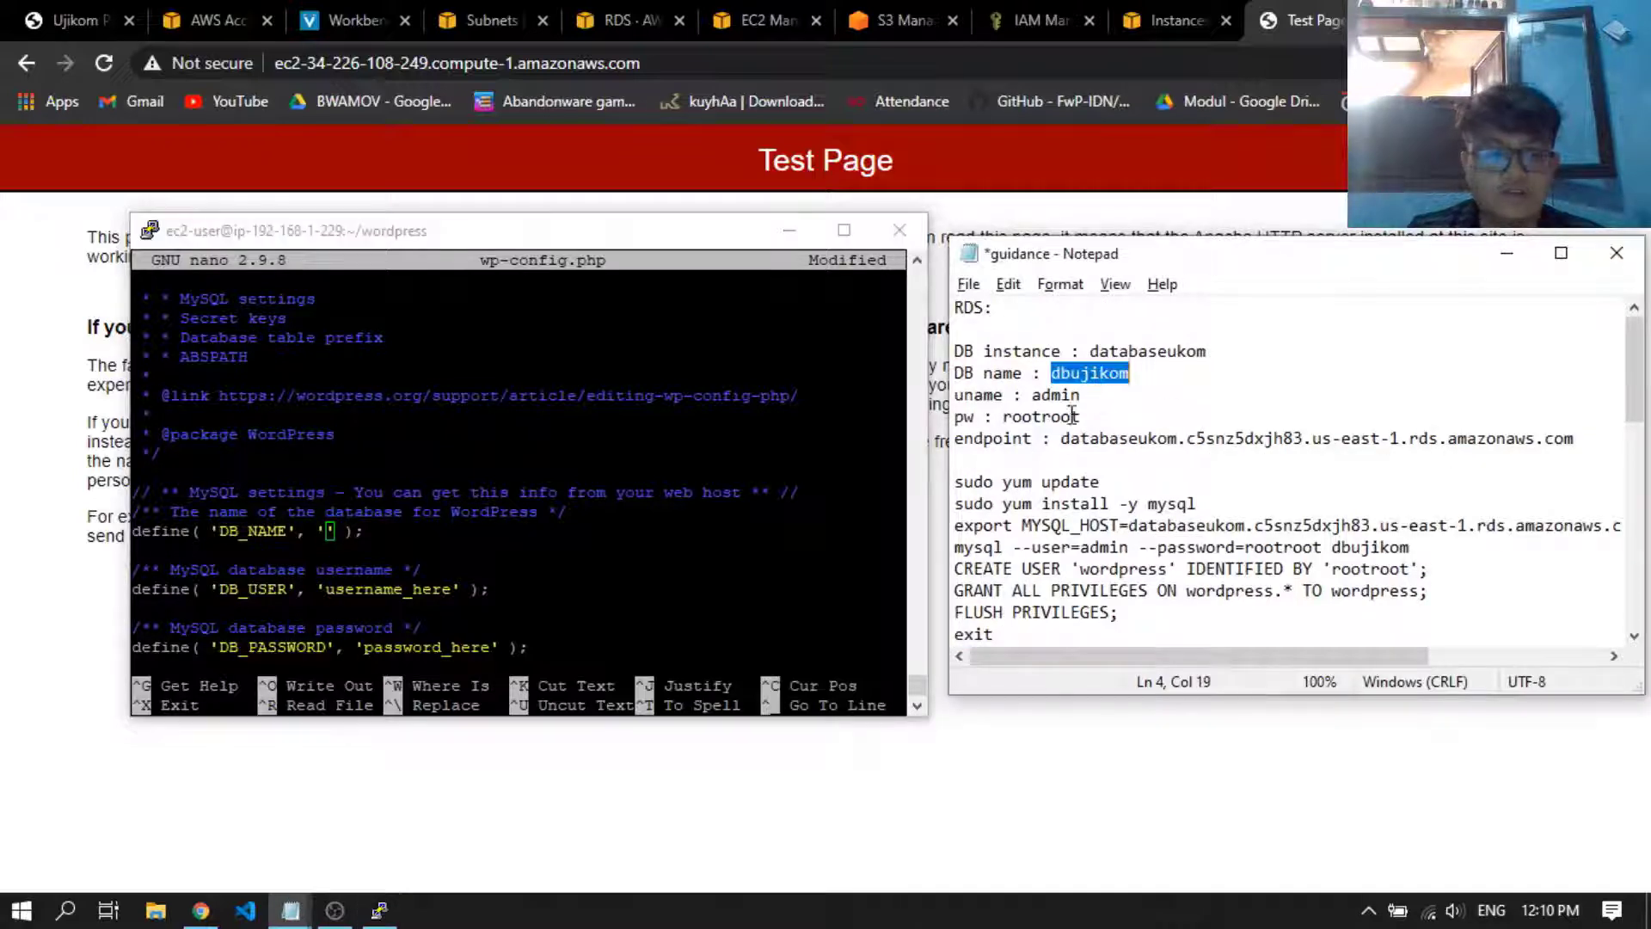
key(alt+Tab)
click(1088, 373)
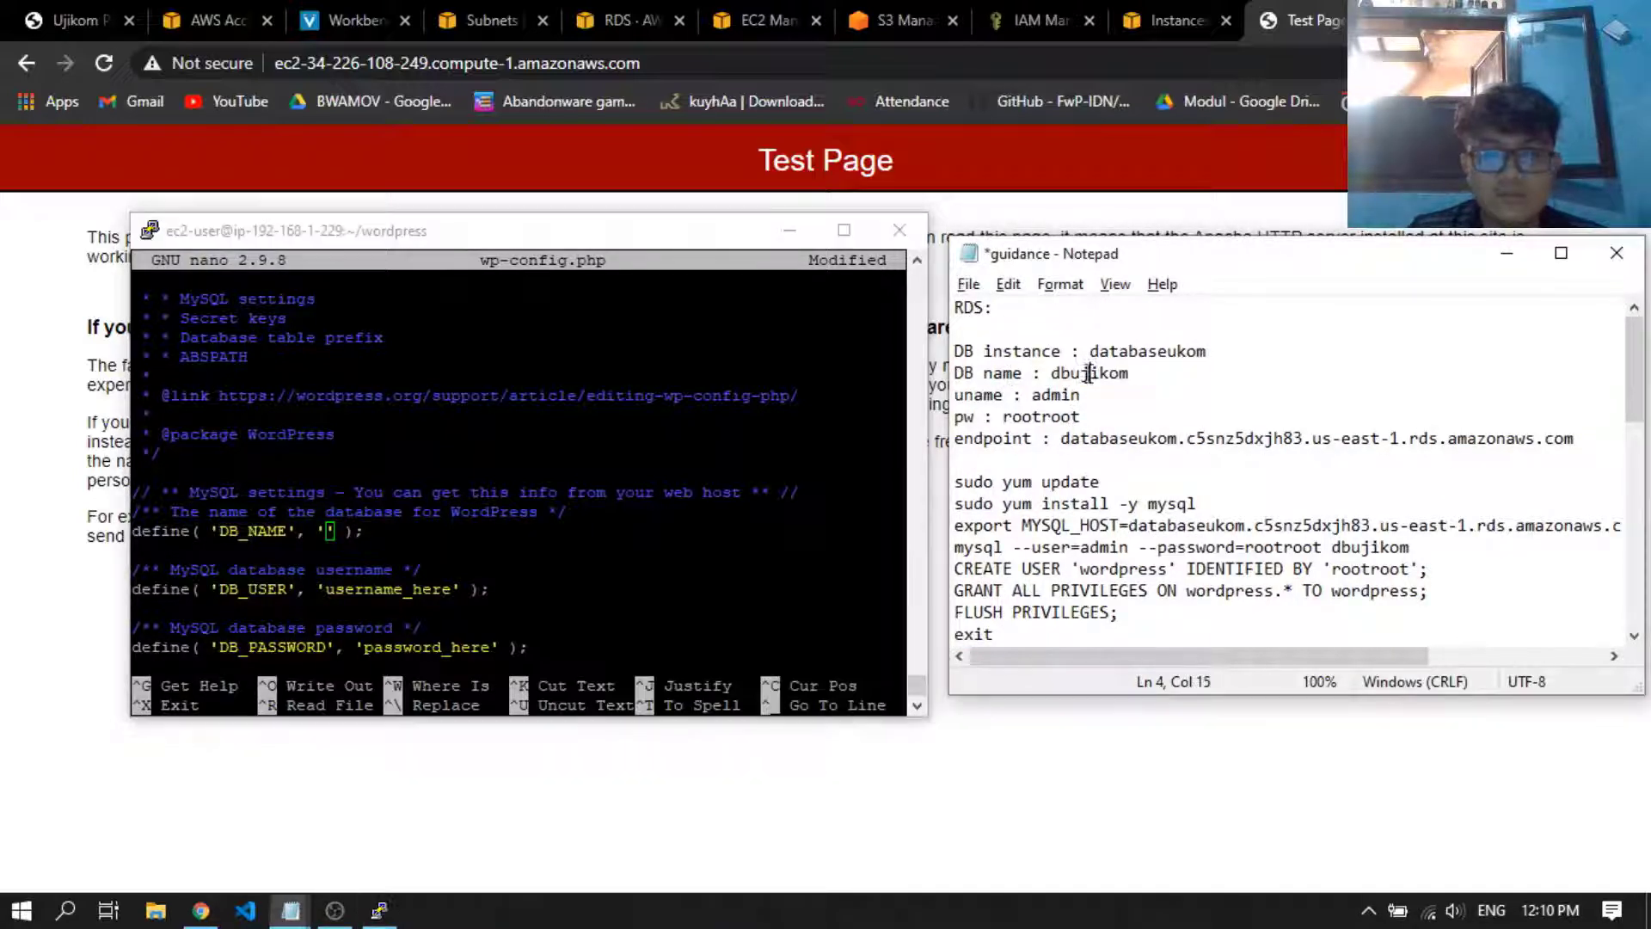
click(1171, 370)
drag(1171, 370, 1053, 372)
key(ctrl+c)
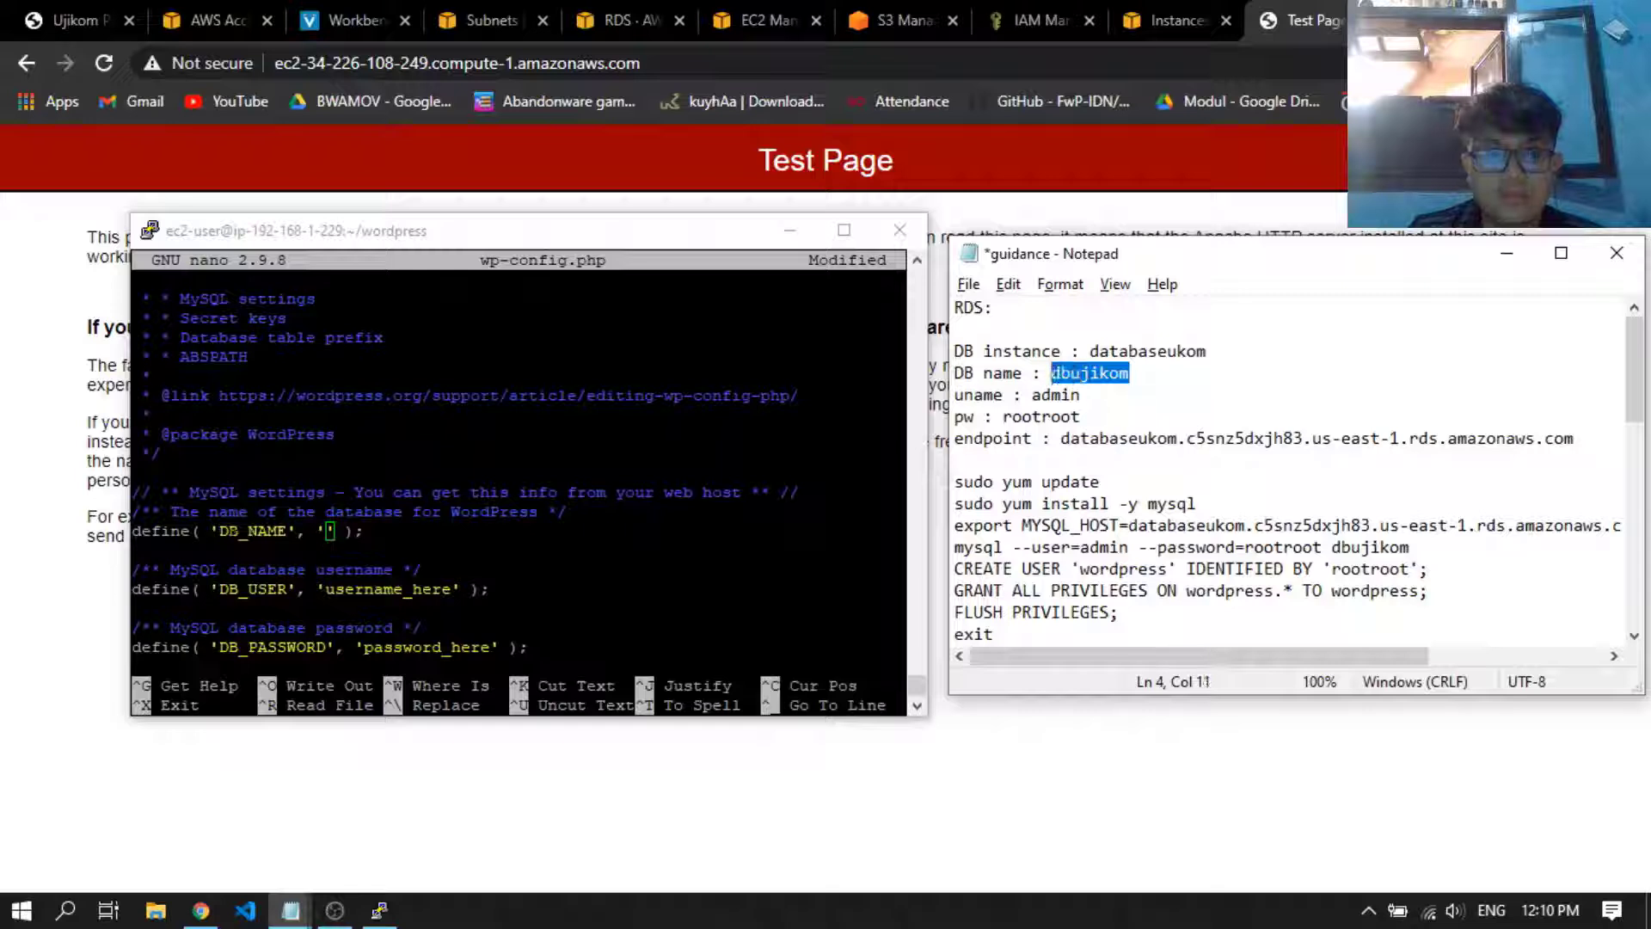
key(alt+Tab)
right_click(602, 507)
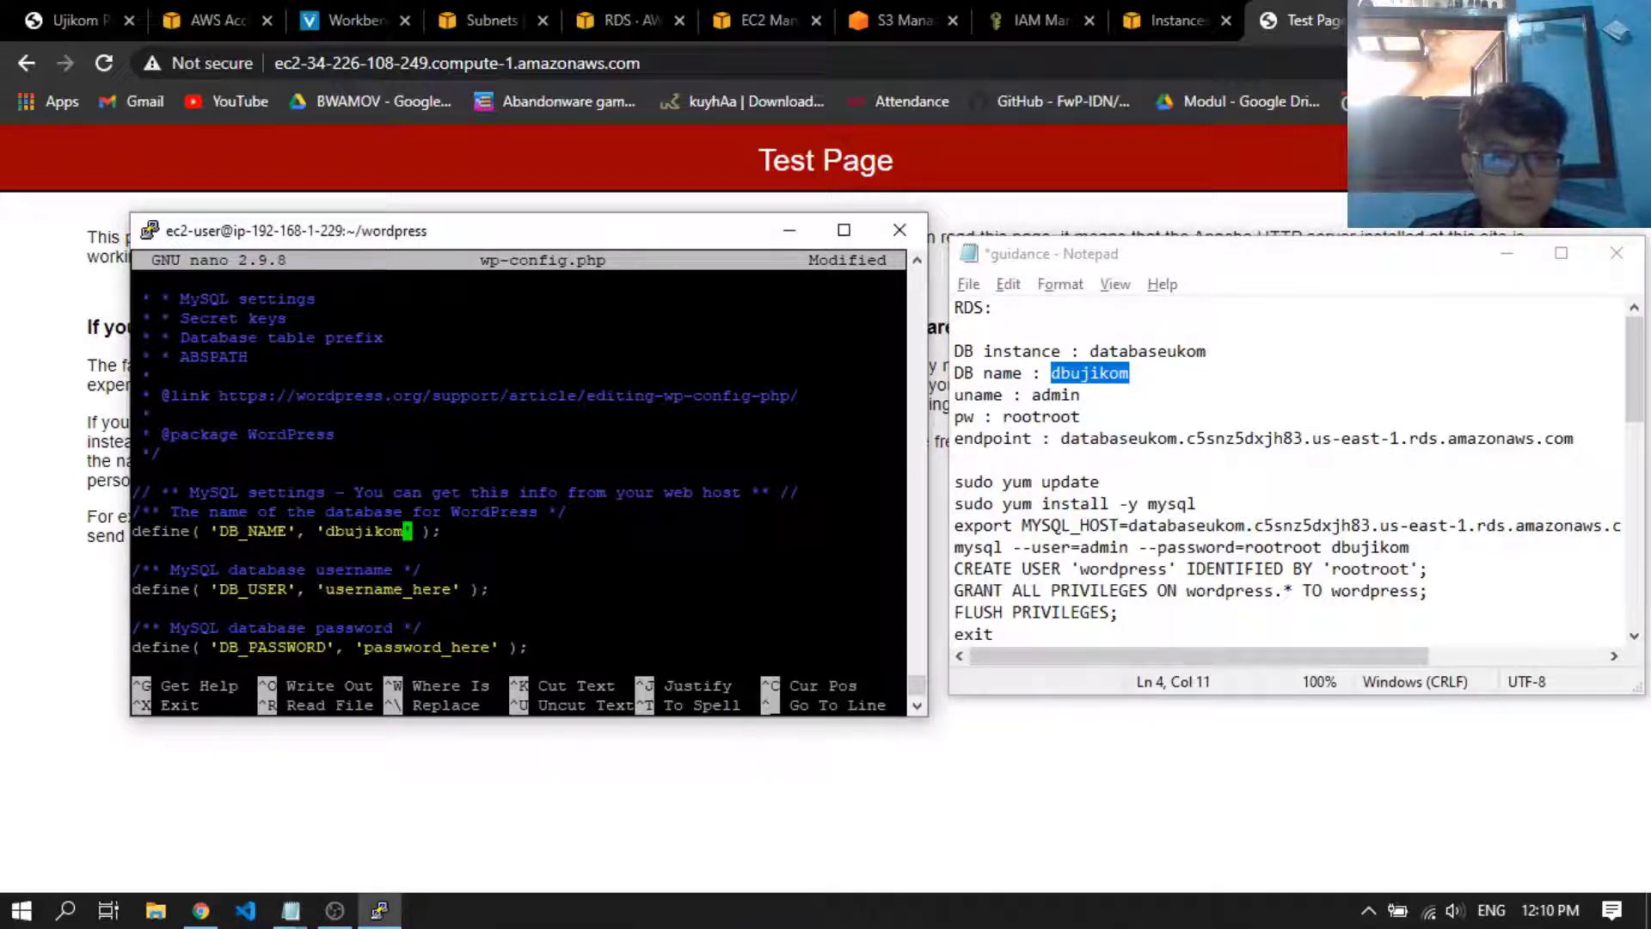
Replace the placeholder value of DB_USER in wp-config.php with admin
key(Down)
key(Down)
key(Right)
key(Right)
key(Right)
key(Right)
key(BackSpace)
key(BackSpace)
key(BackSpace)
key(BackSpace)
key(BackSpace)
key(BackSpace)
key(BackSpace)
key(BackSpace)
key(BackSpace)
key(BackSpace)
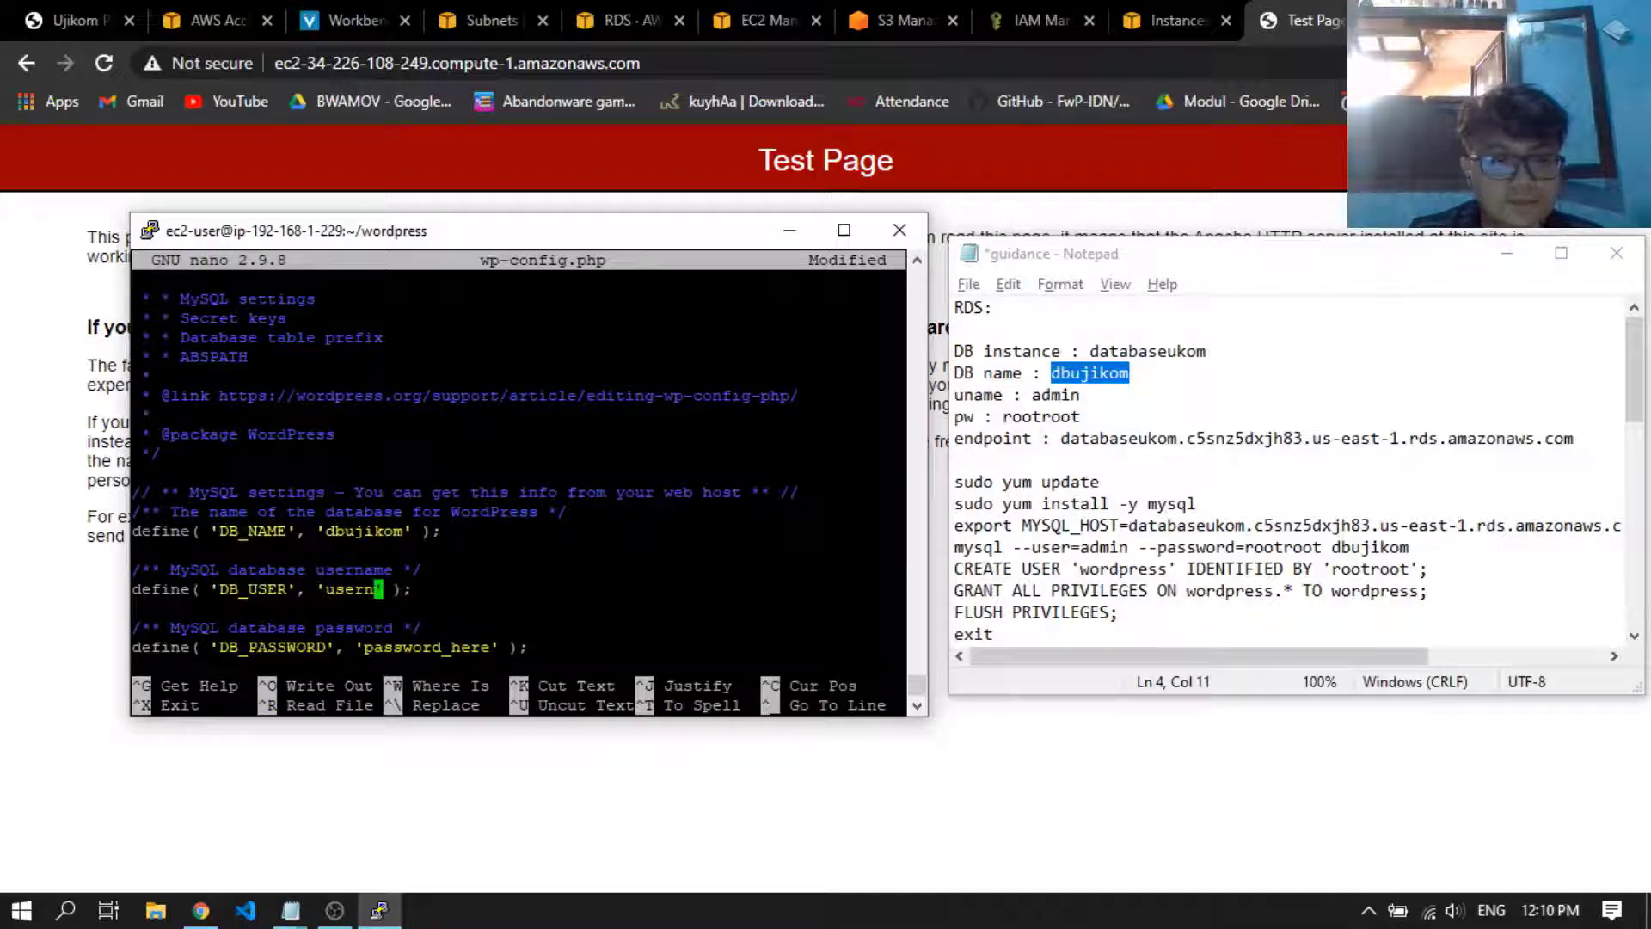
key(BackSpace)
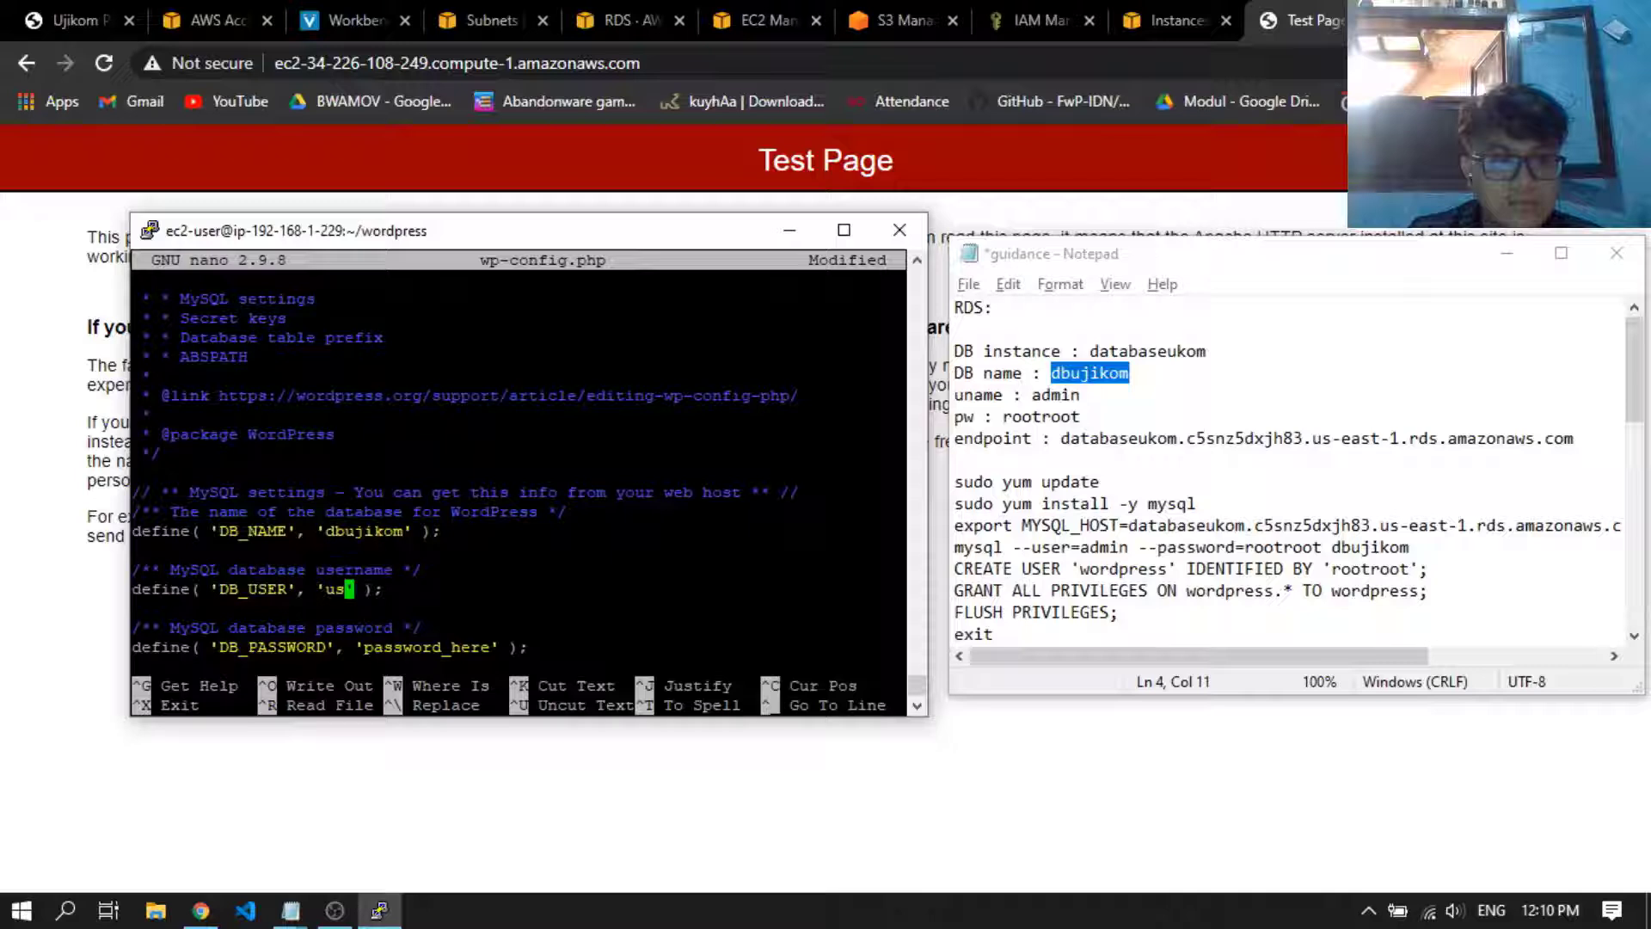
key(BackSpace)
key(BackSpace)
text(admin)
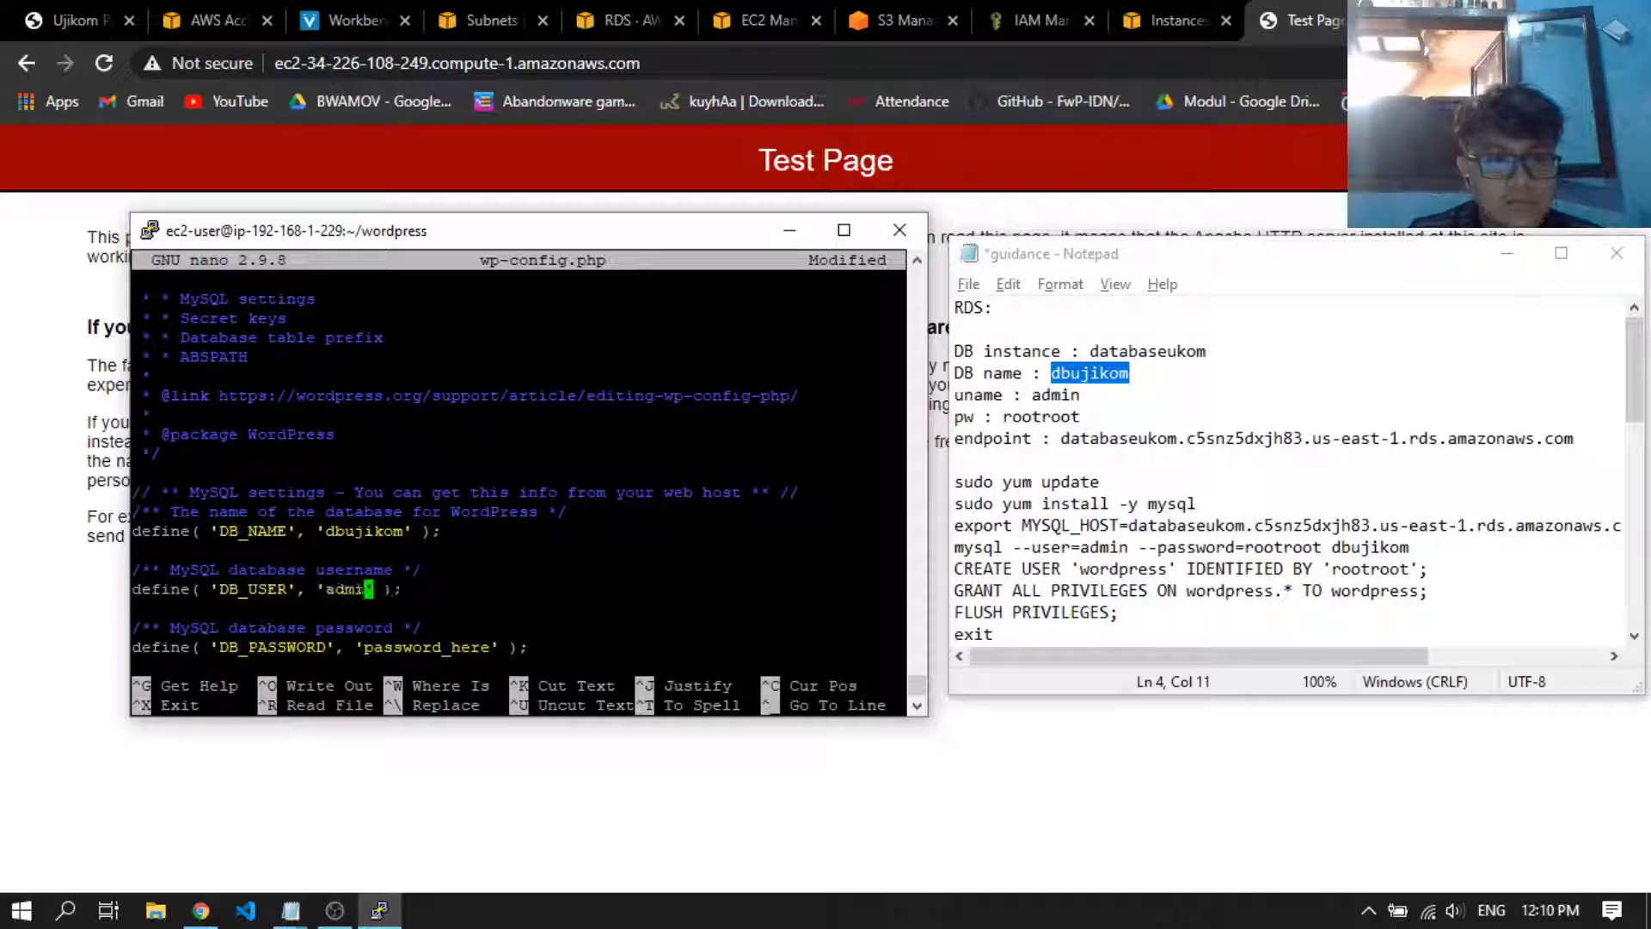
Replace the placeholder value of DB_PASSWORD in wp-config.php with the database password from the notes
key(Down)
key(Down)
key(Down)
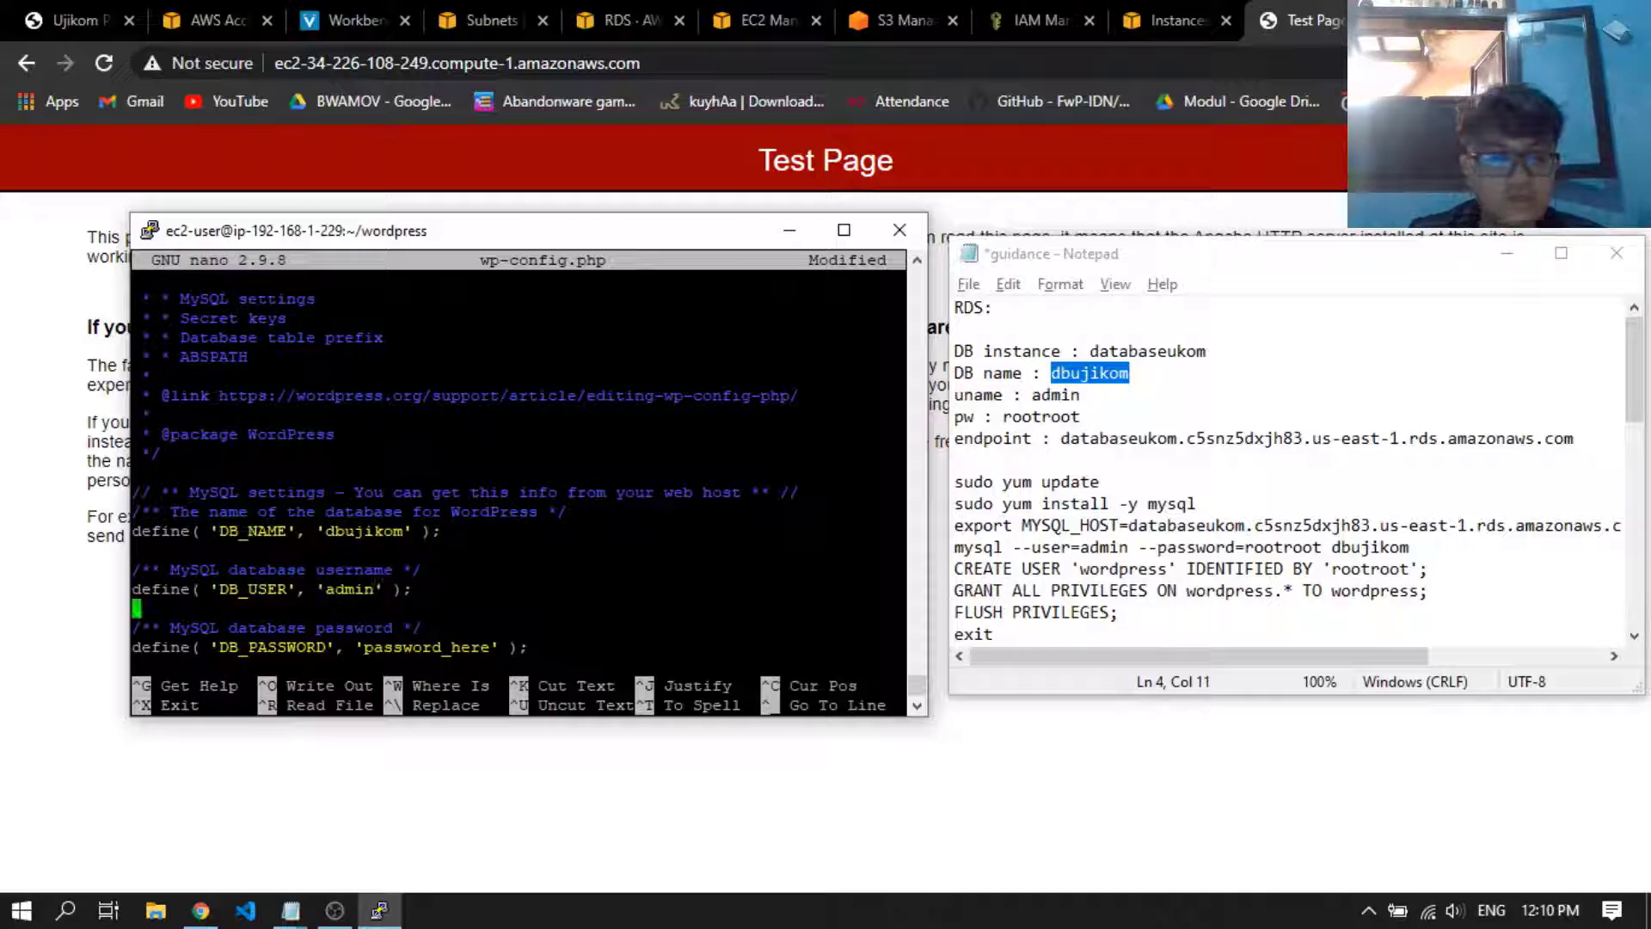
key(Right)
key(Right)
key(Right)
key(Right)
key(Right)
key(Right)
key(Right)
key(Right)
key(Right)
key(Right)
key(Right)
key(Right)
key(Right)
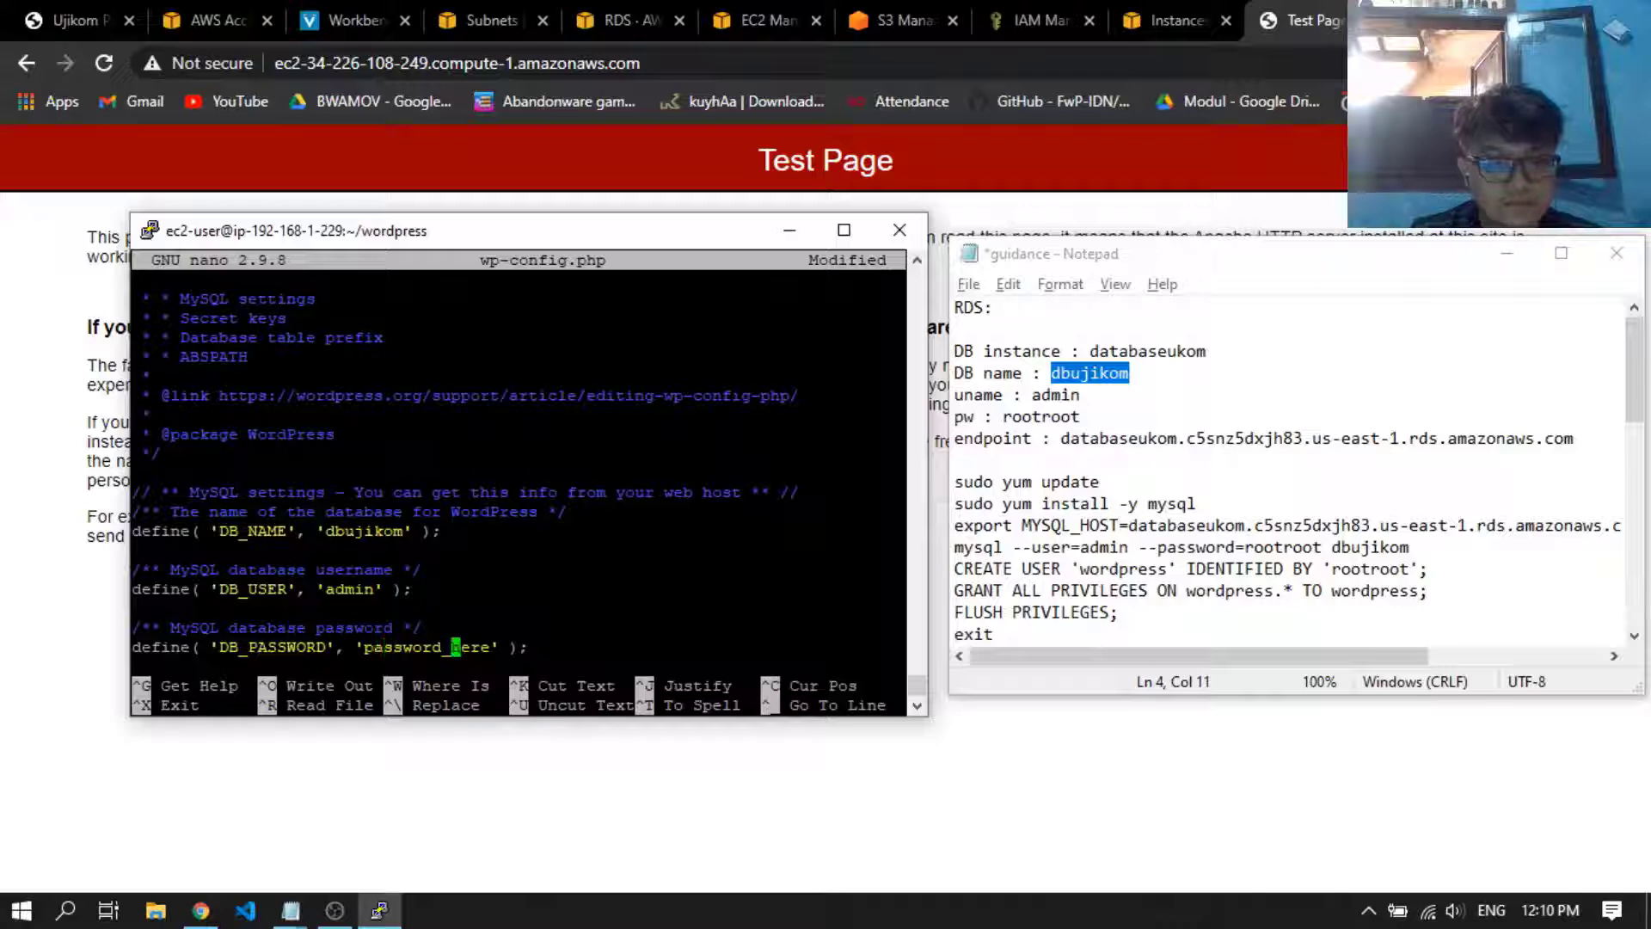
key(Left)
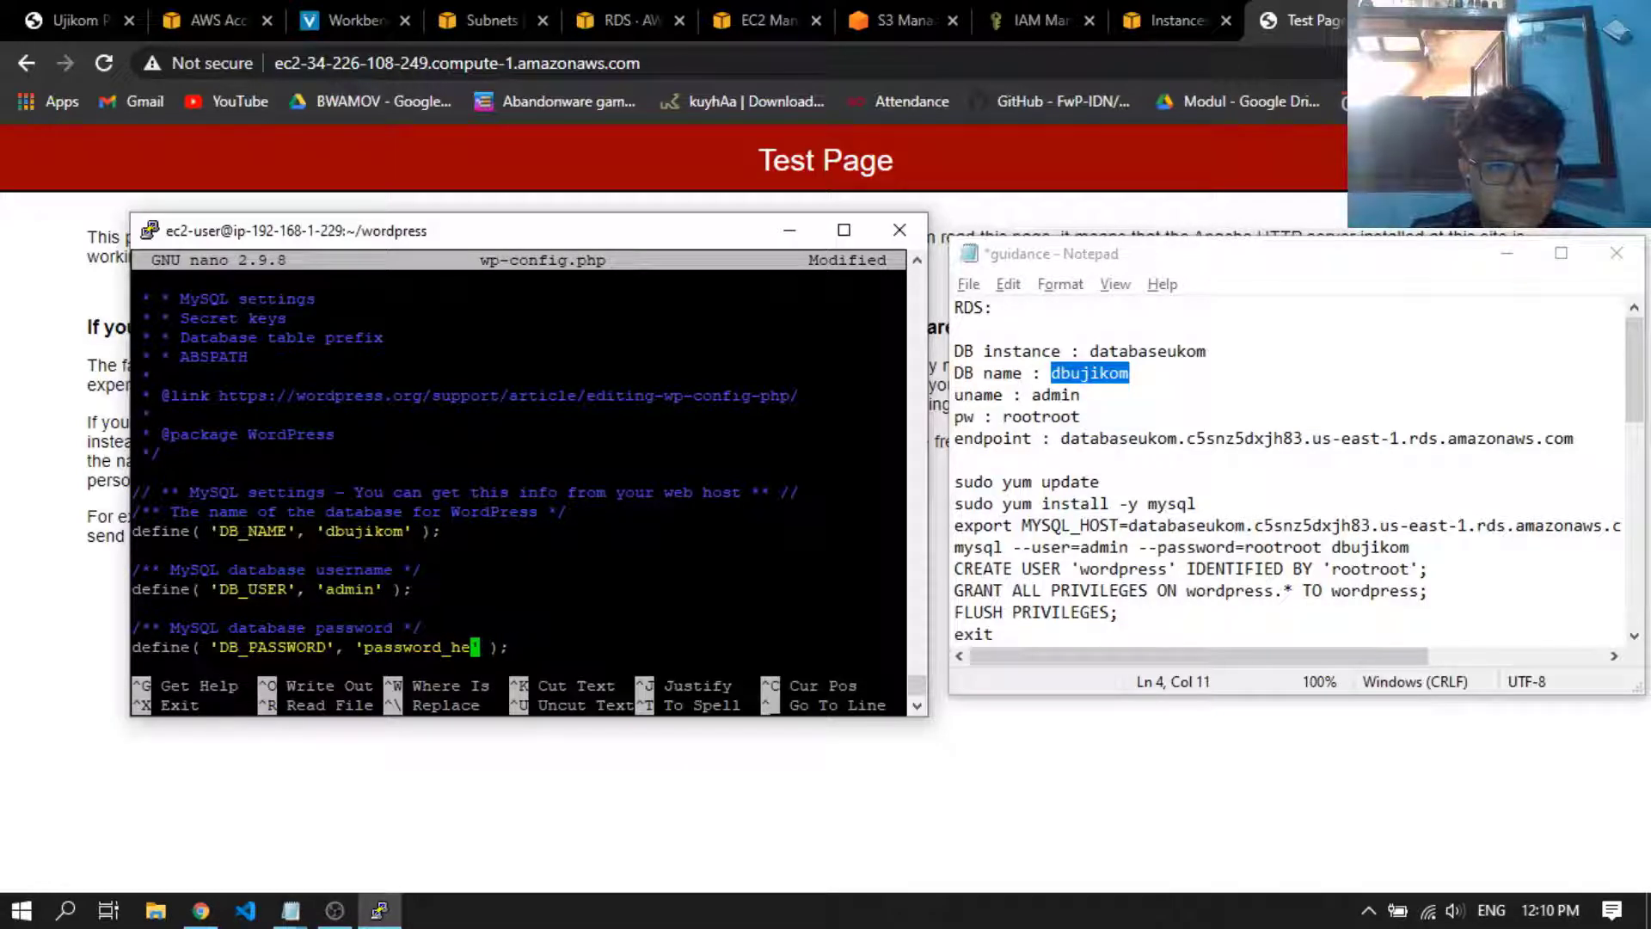
key(BackSpace)
key(BackSpace)
key(BackSpace)
key(BackSpace)
key(BackSpace)
key(BackSpace)
key(BackSpace)
key(BackSpace)
key(BackSpace)
key(BackSpace)
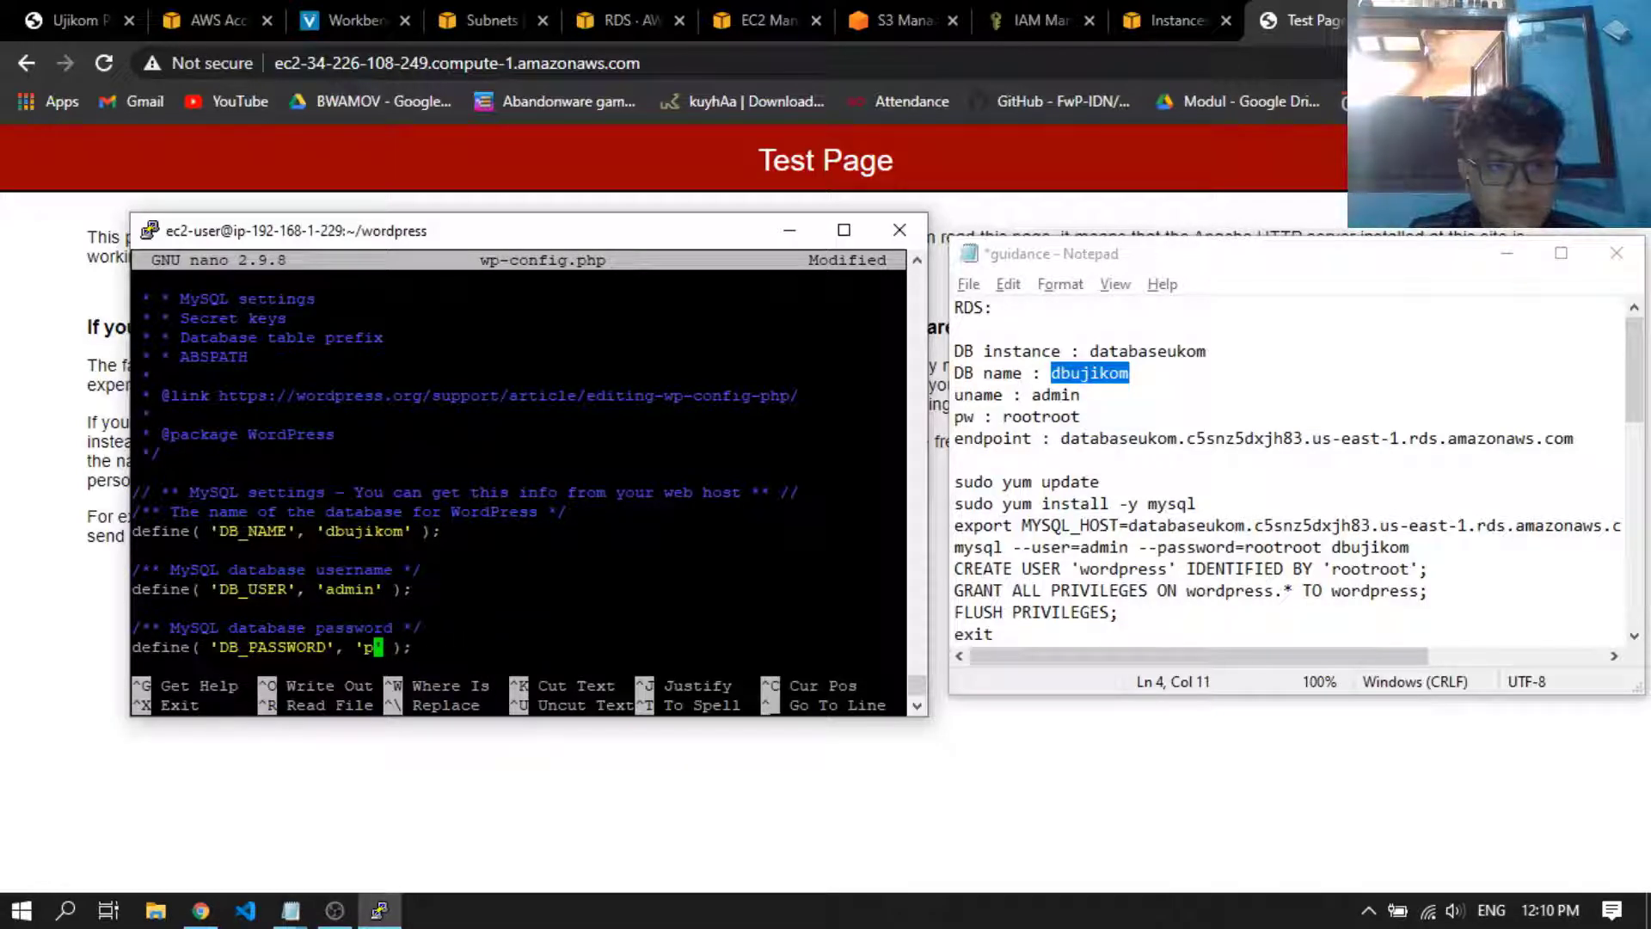
key(BackSpace)
text(rootroot)
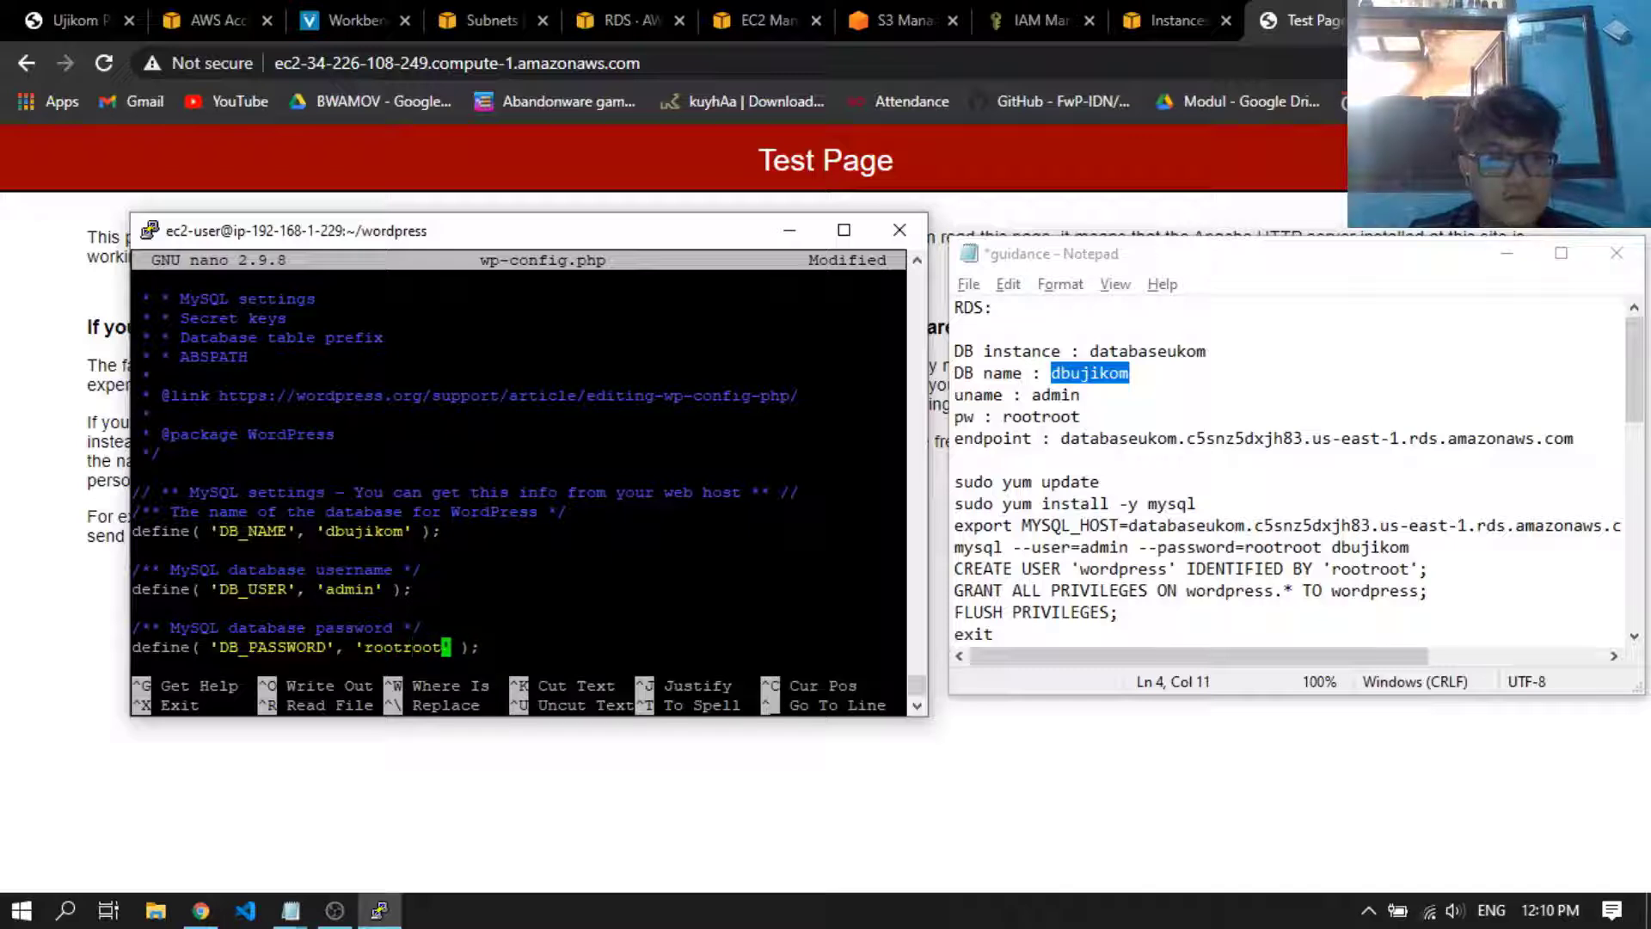
Set DB_HOST in wp-config.php to the RDS endpoint from the notes, databaseukom.c5snz5dxjh83.us-east-1.rds.amazonaws.com
key(Down)
key(Down)
key(Down)
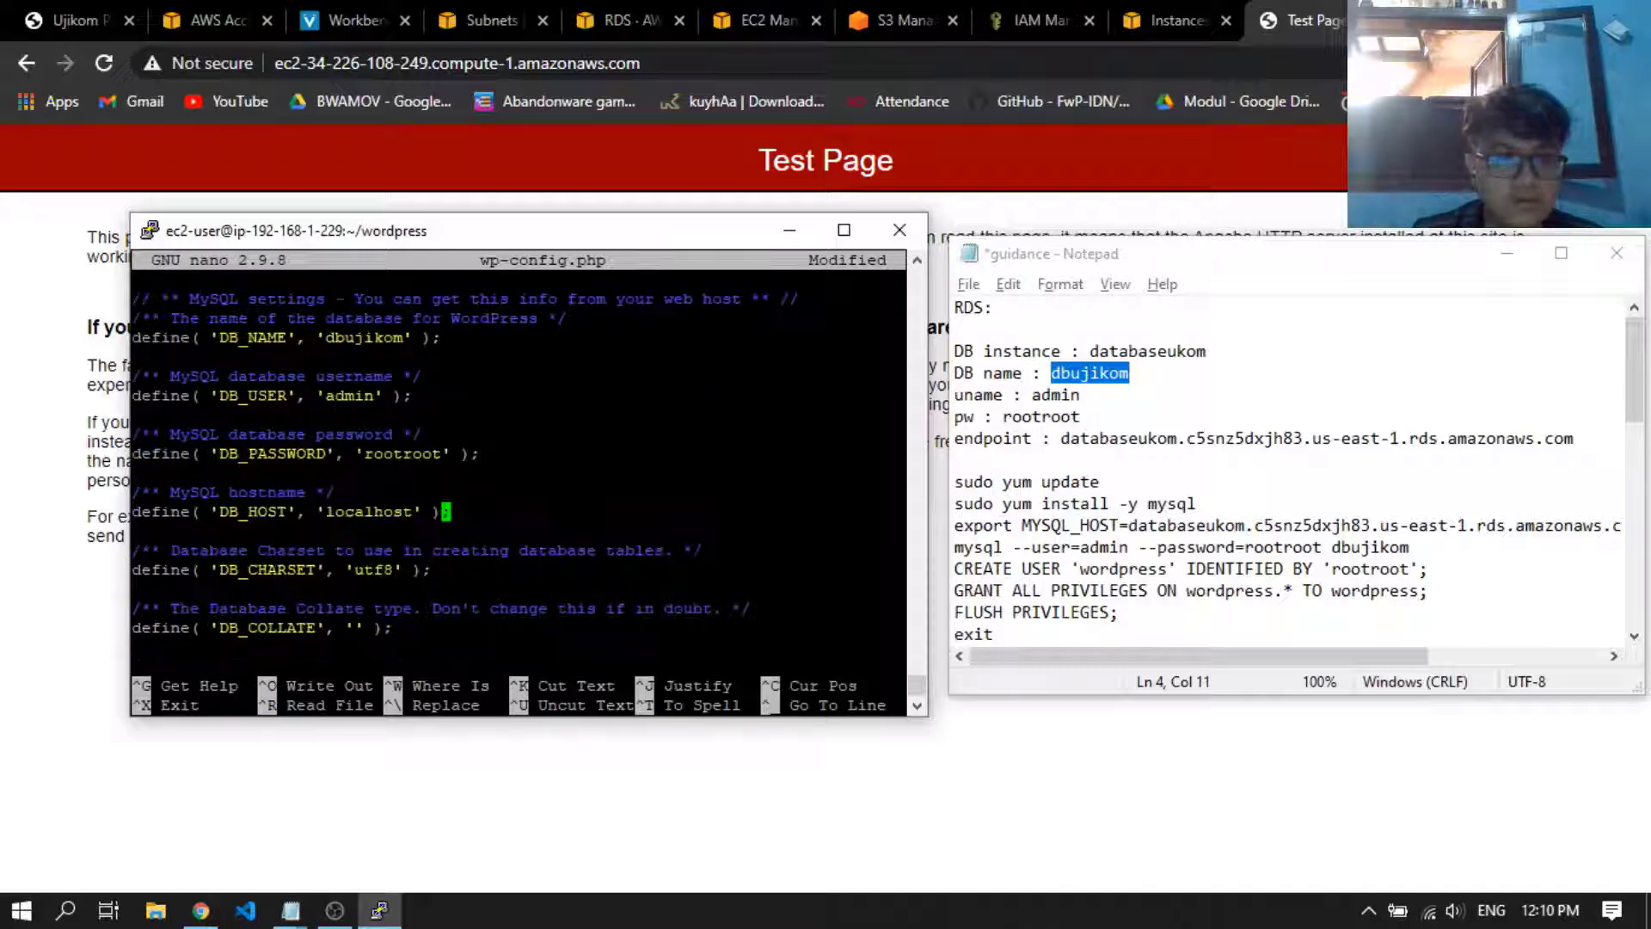
key(Left)
key(Left)
key(Left)
key(BackSpace)
key(BackSpace)
key(BackSpace)
key(BackSpace)
key(BackSpace)
key(BackSpace)
key(BackSpace)
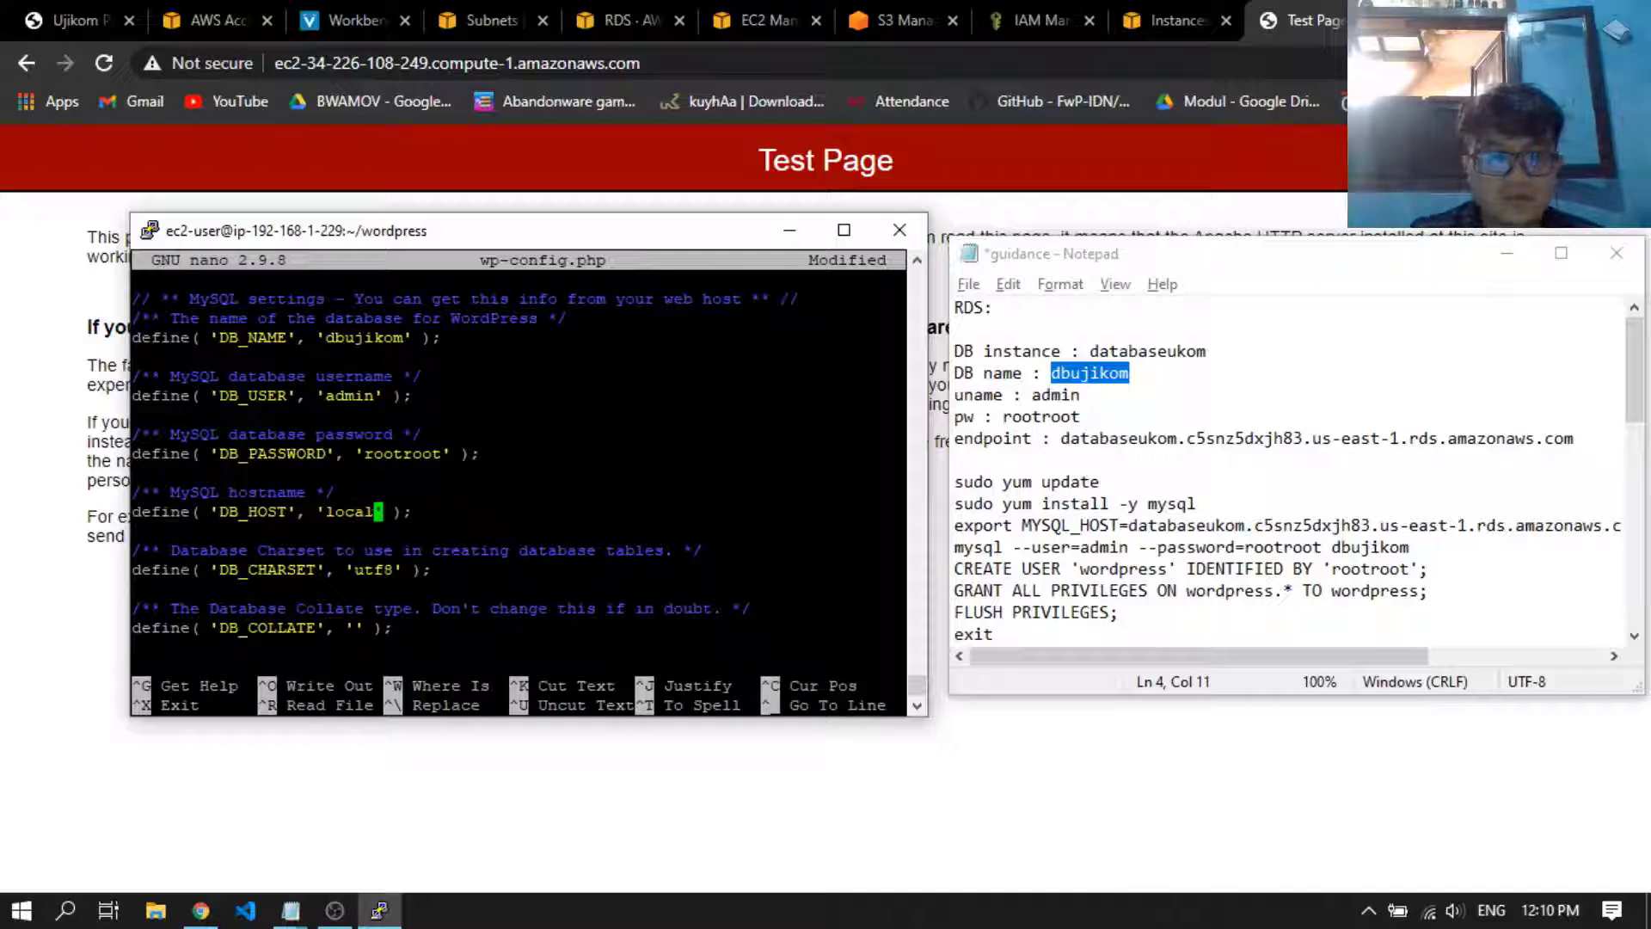
key(BackSpace)
key(BackSpace)
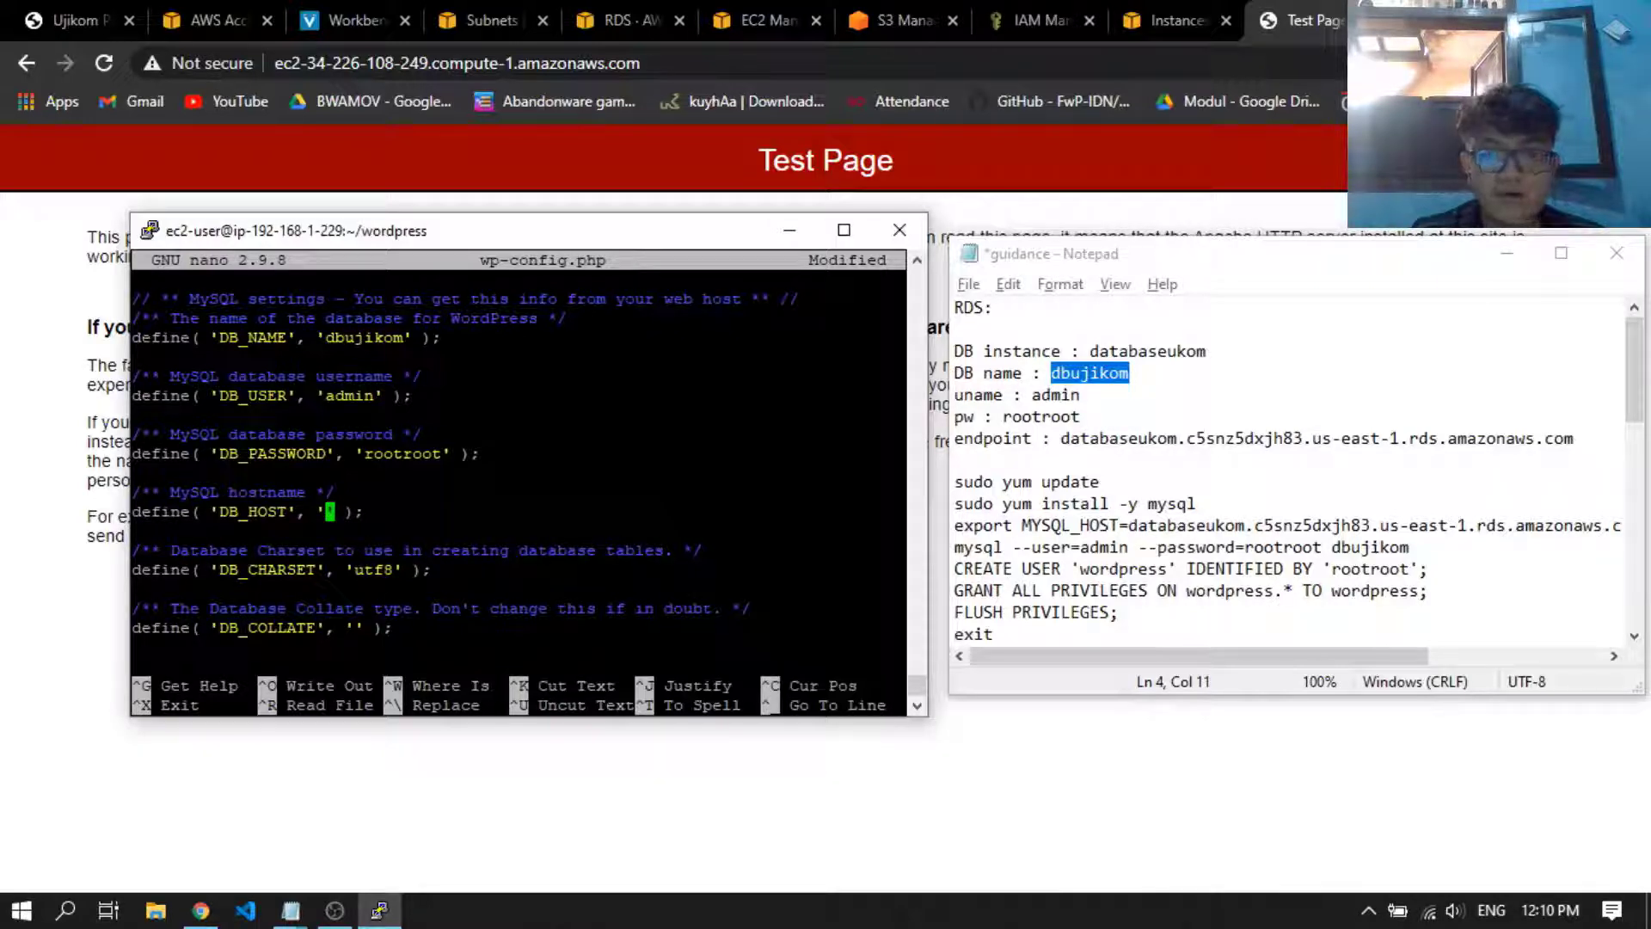
drag(1578, 438, 1063, 436)
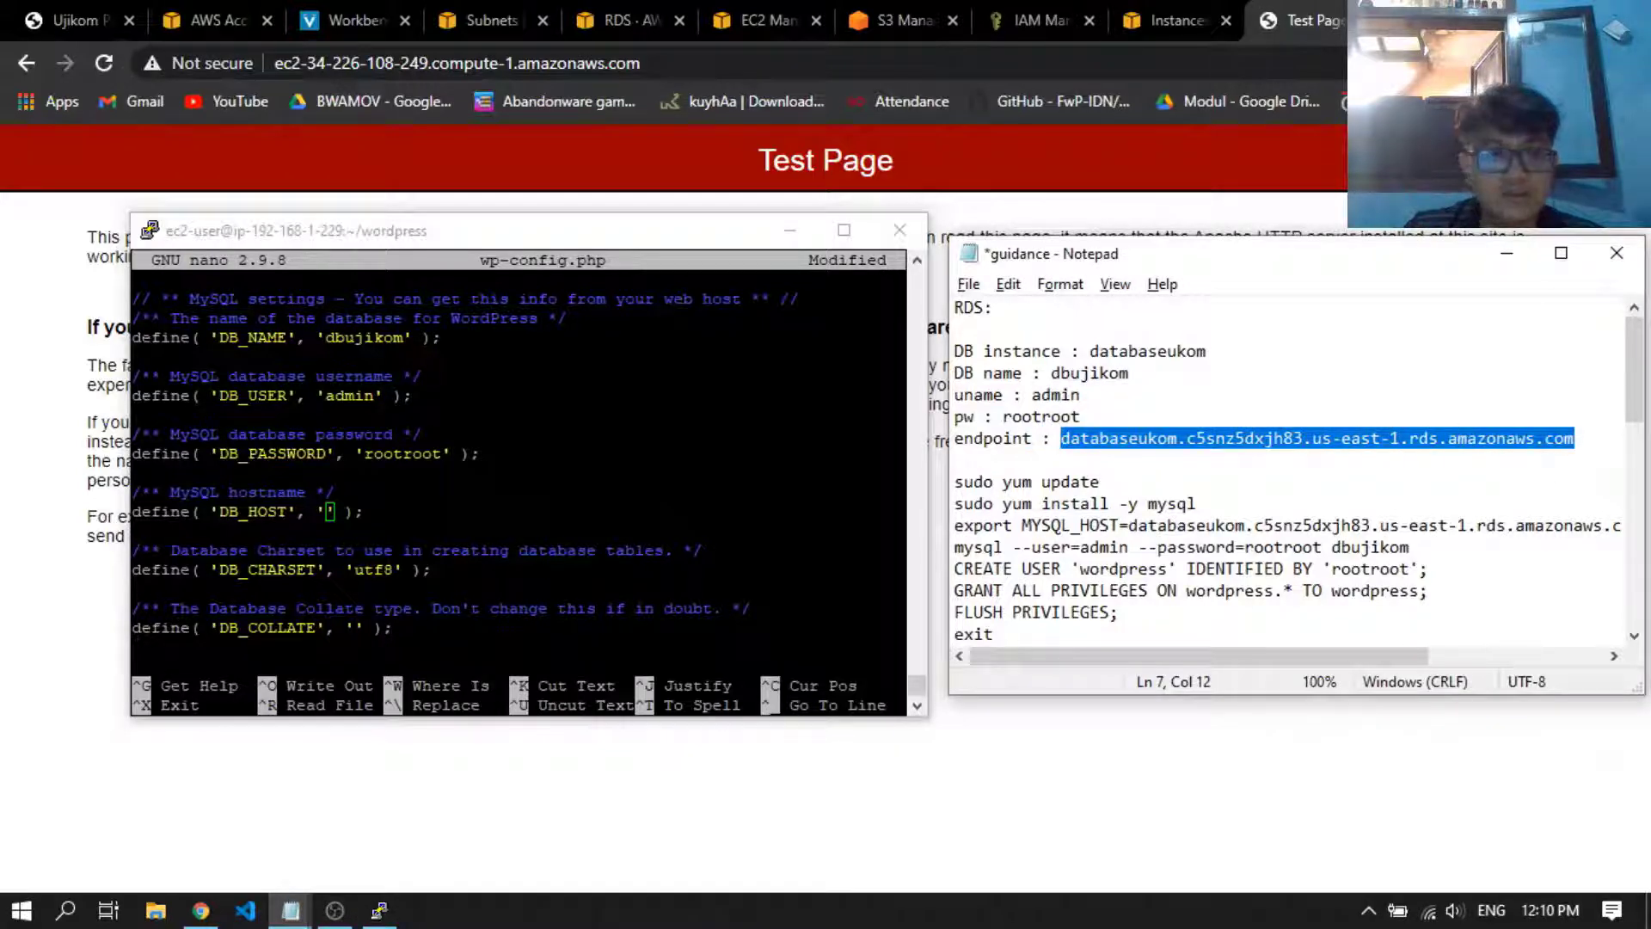
right_click(654, 499)
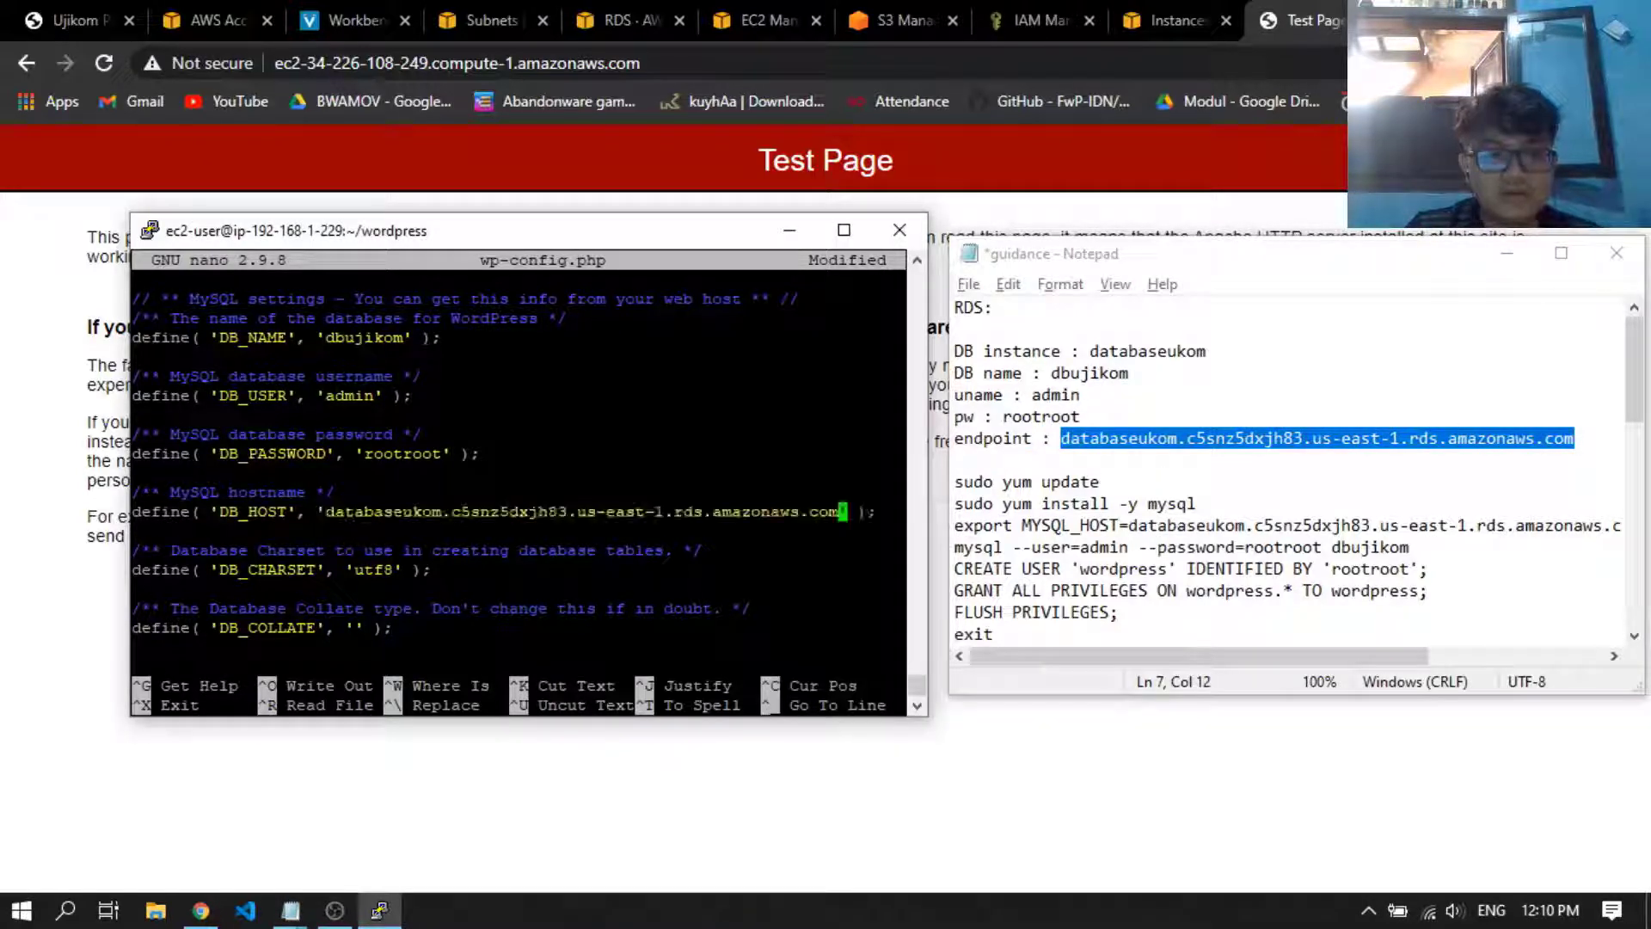
Copy the eight authentication key and salt definitions, AUTH_KEY through NONCE_SALT, from the guidance notes for the matching section of wp-config.php
key(Down)
key(Down)
key(Down)
key(Down)
key(Down)
key(Down)
key(Down)
key(Down)
key(Down)
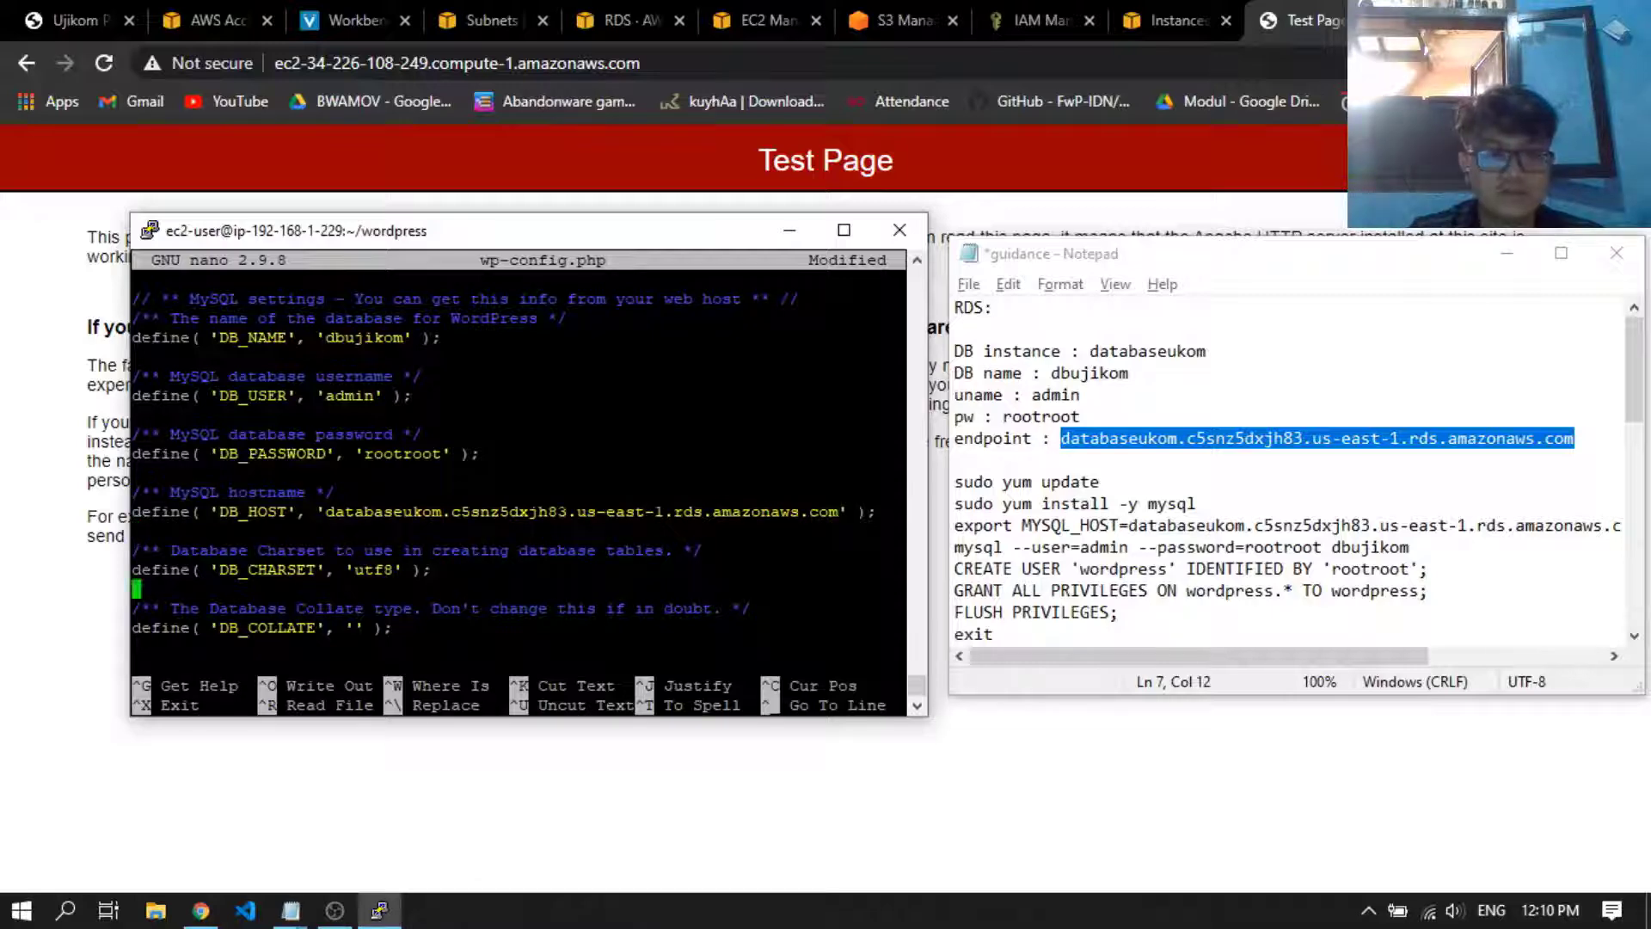
key(Down)
key(Down)
key(Down)
key(Down)
key(Down)
key(Down)
key(Down)
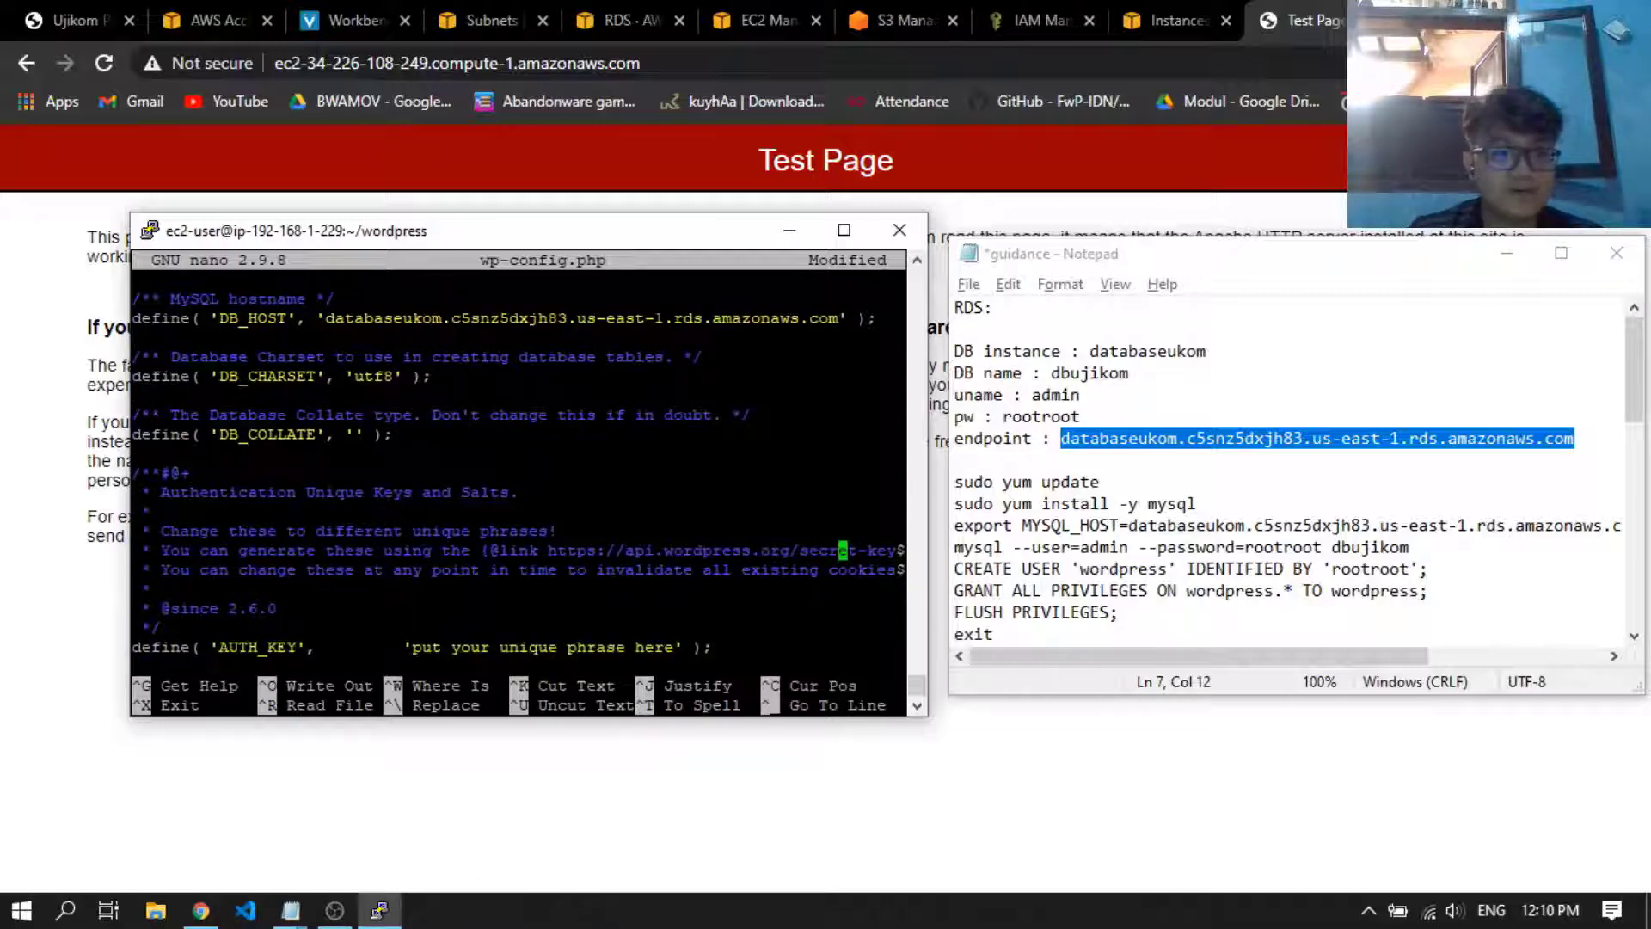
key(Down)
key(Down)
key(Down)
key(Down)
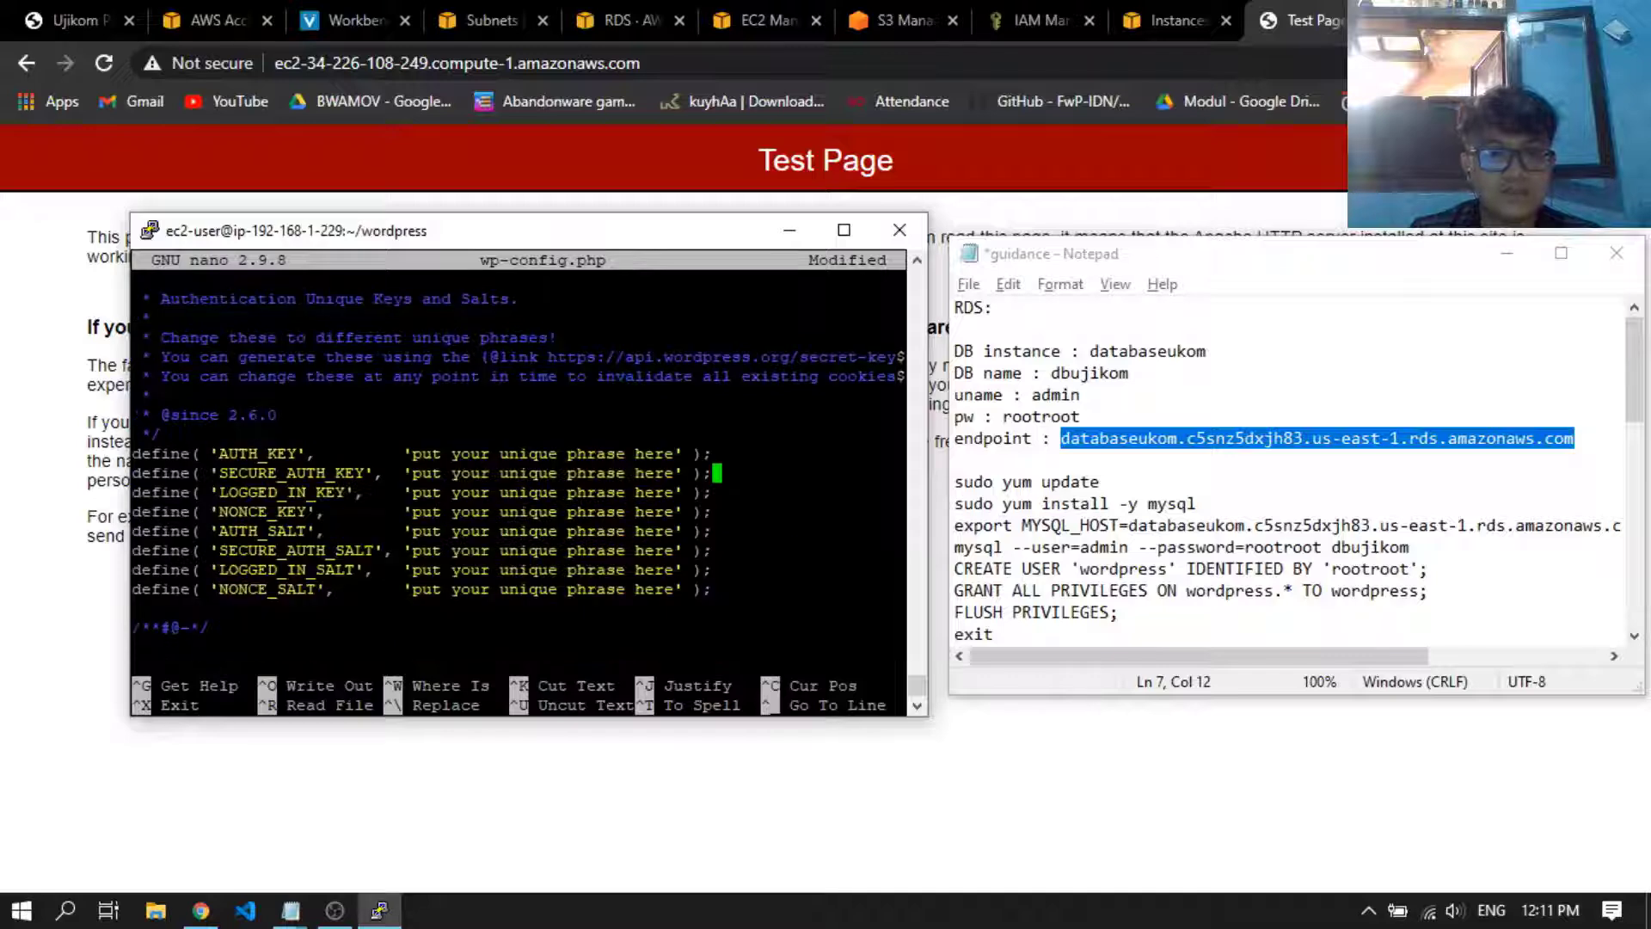
click(1365, 507)
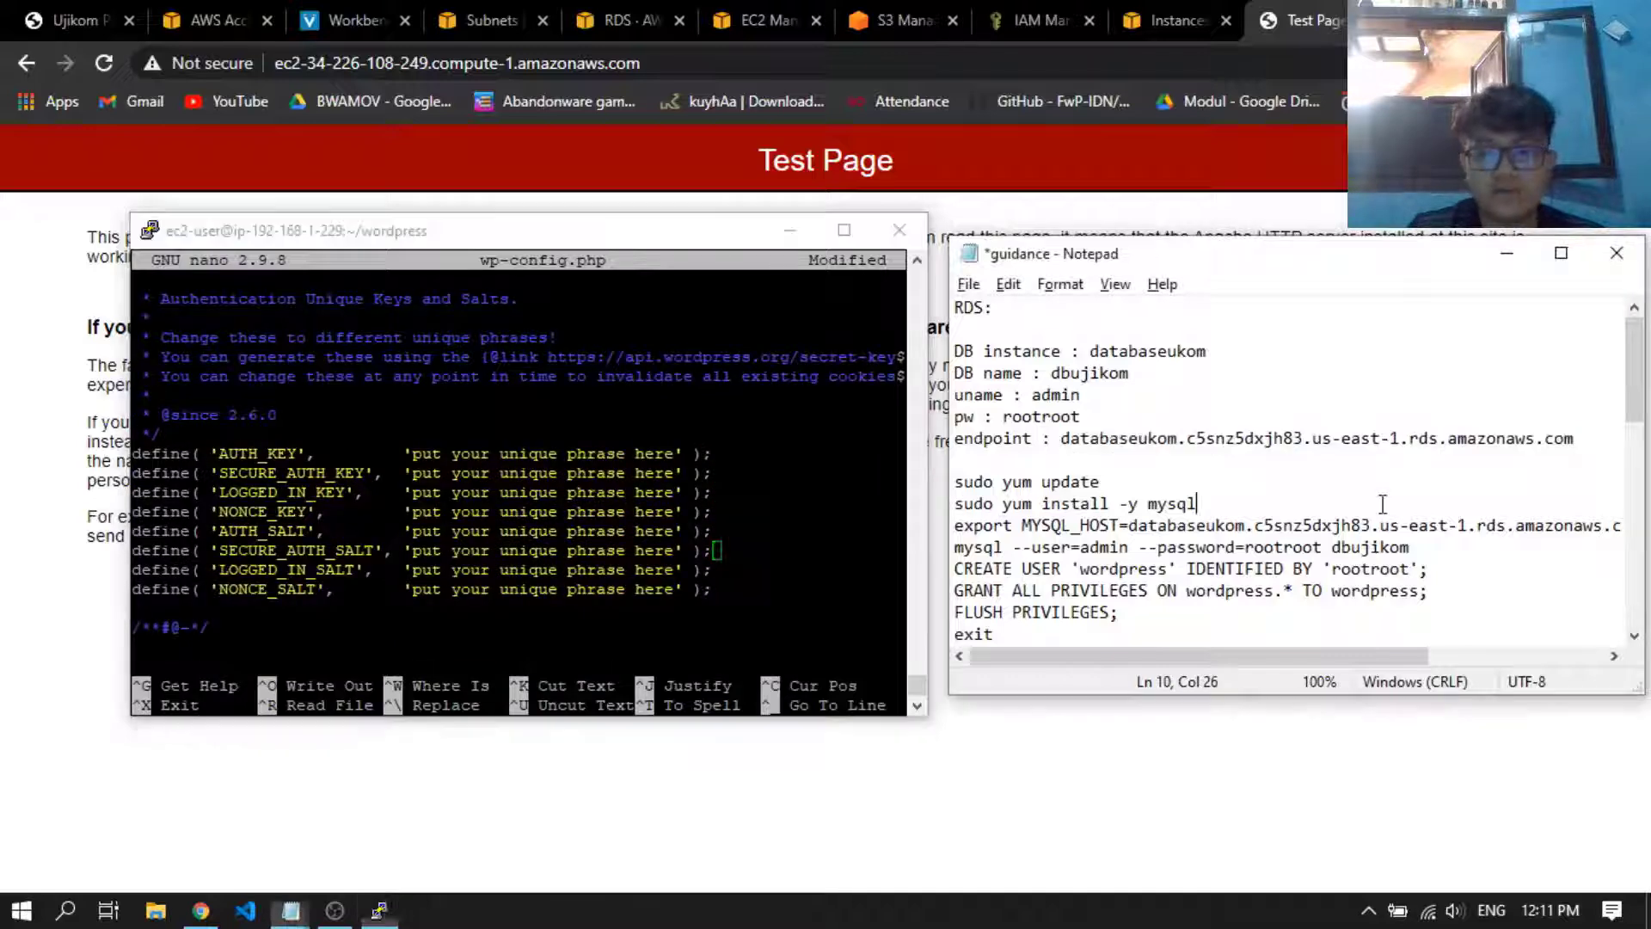
scroll(1365, 507, down, 5)
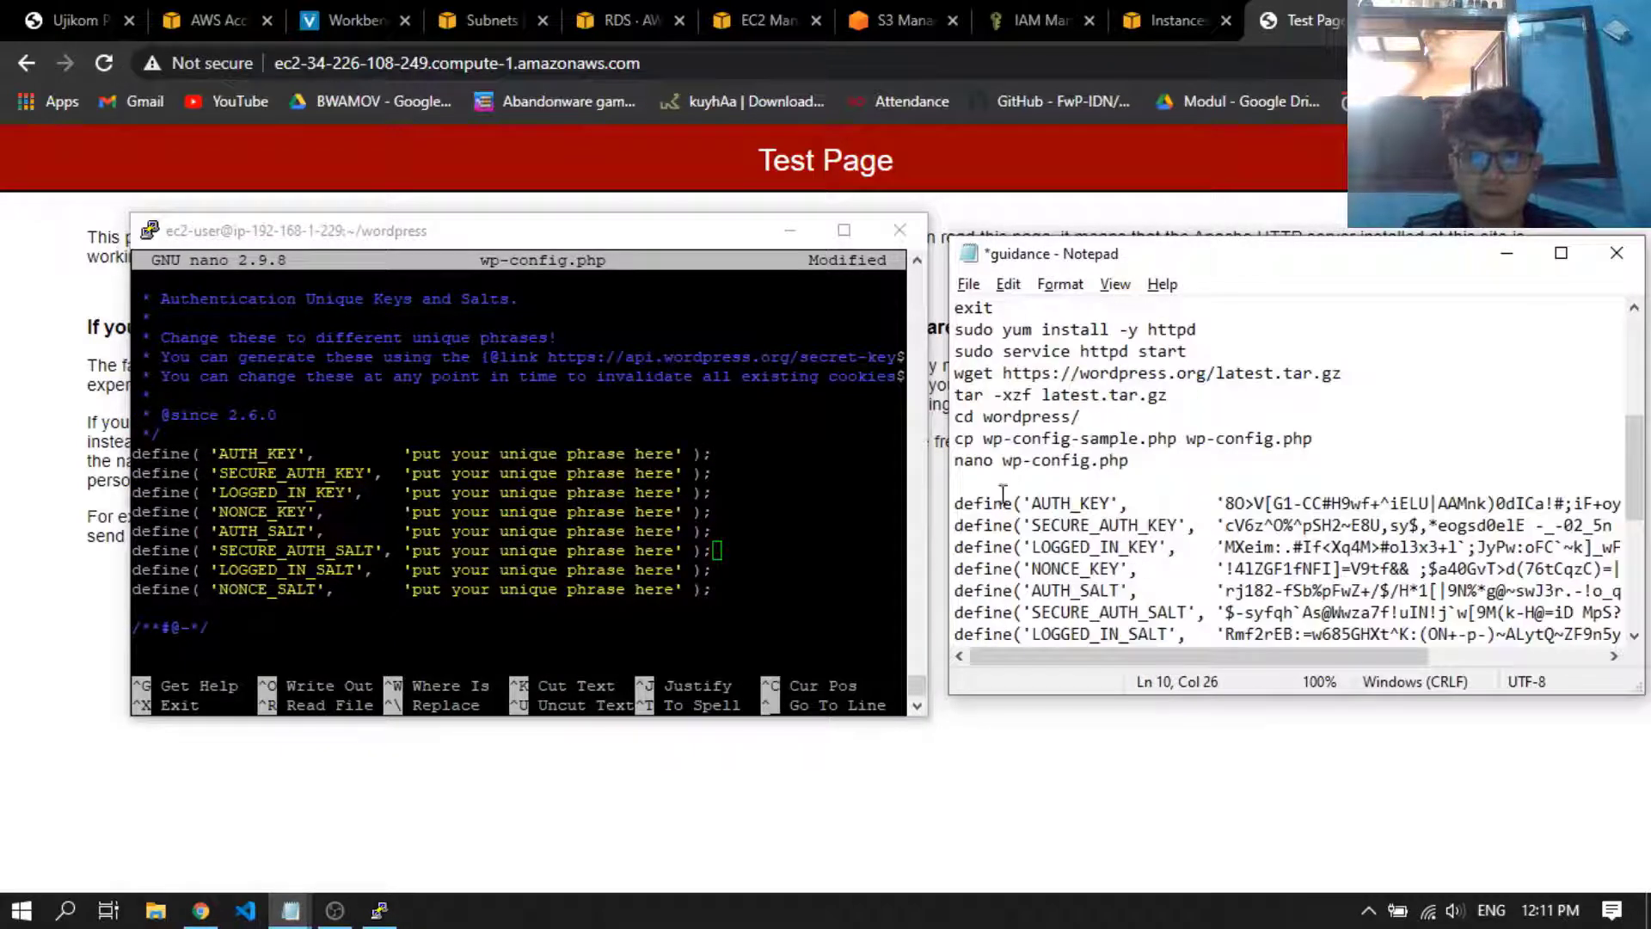
drag(957, 508, 1625, 591)
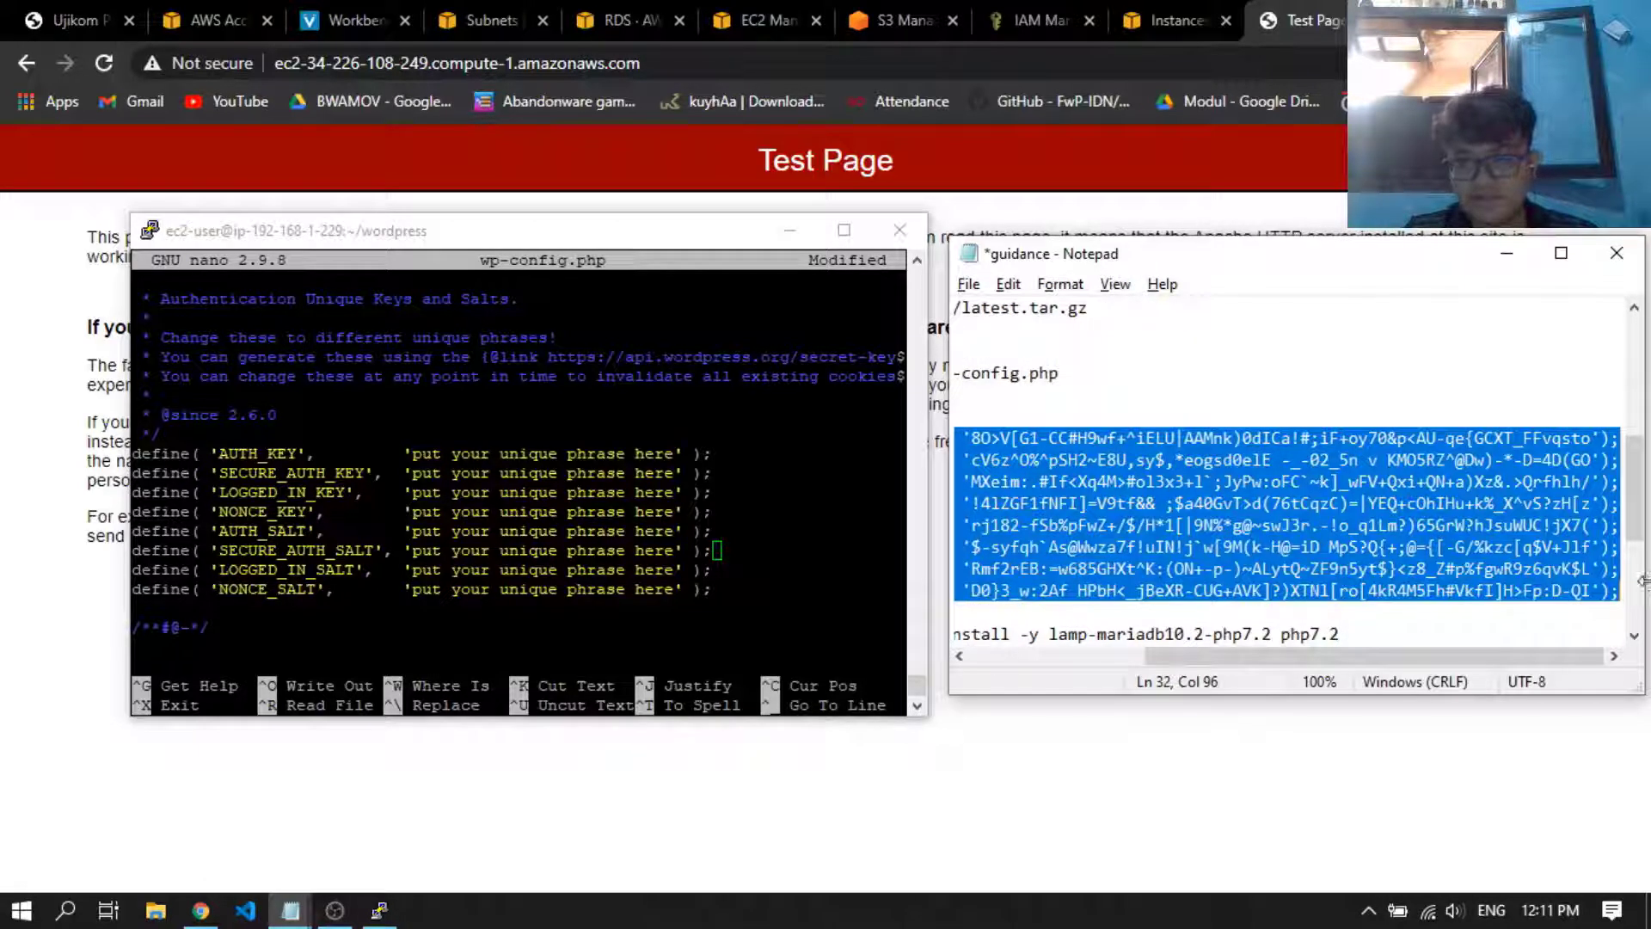
drag(1399, 656, 1223, 655)
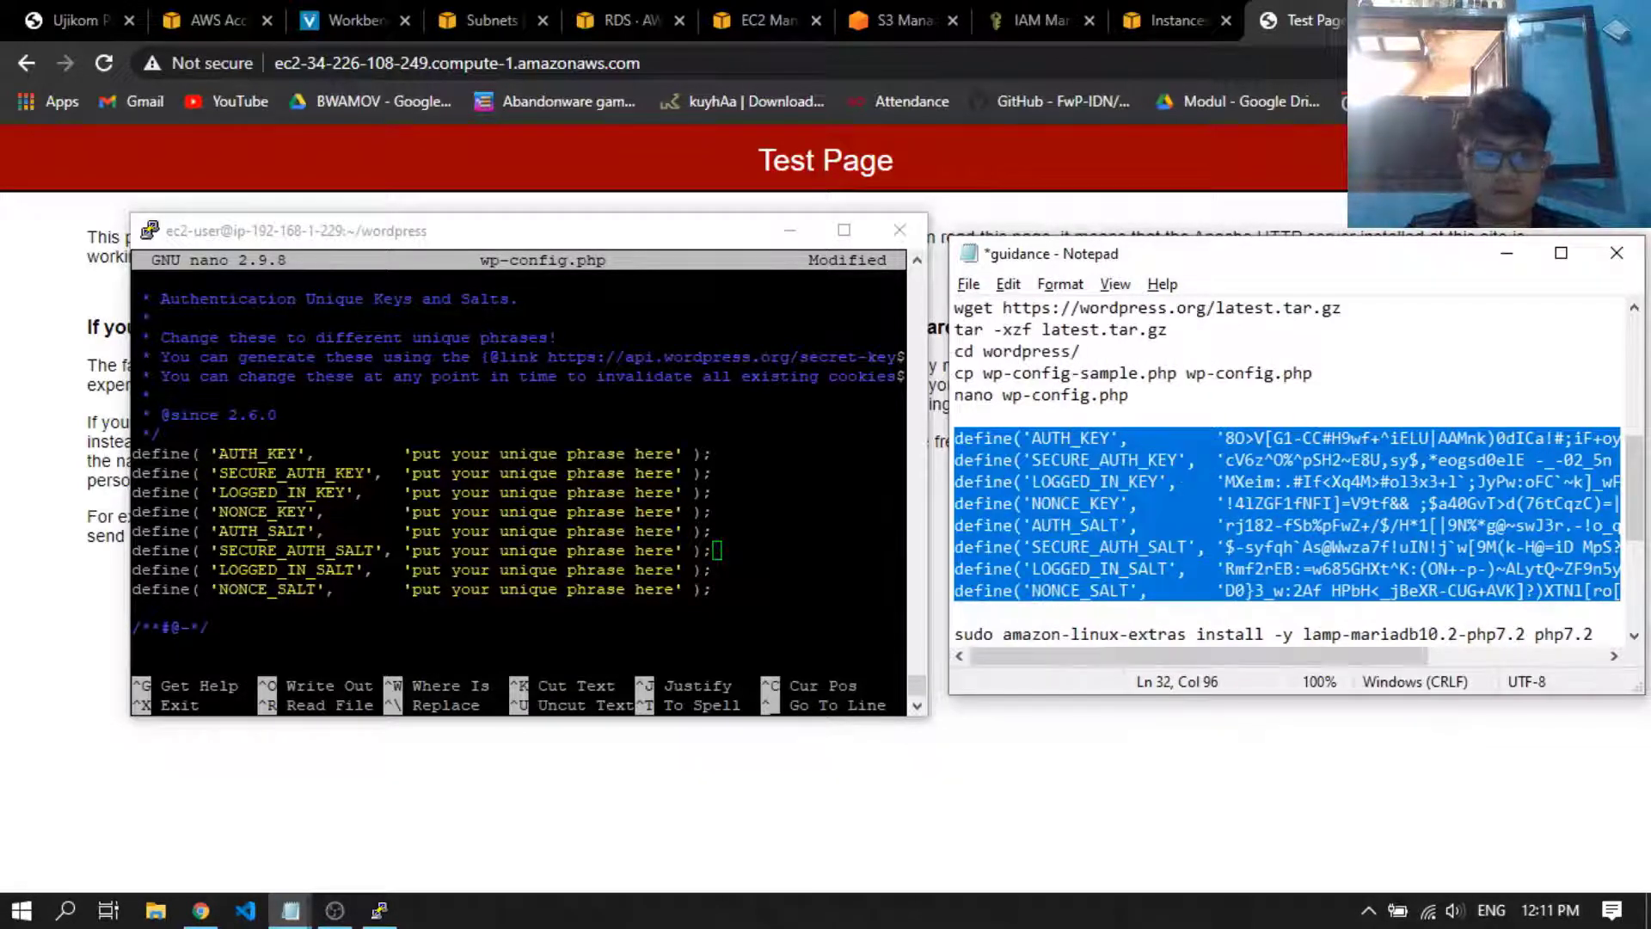
Delete the eight placeholder key and salt definitions in wp-config.php, from NONCE_SALT back up to AUTH_KEY
click(717, 550)
key(Down)
key(Down)
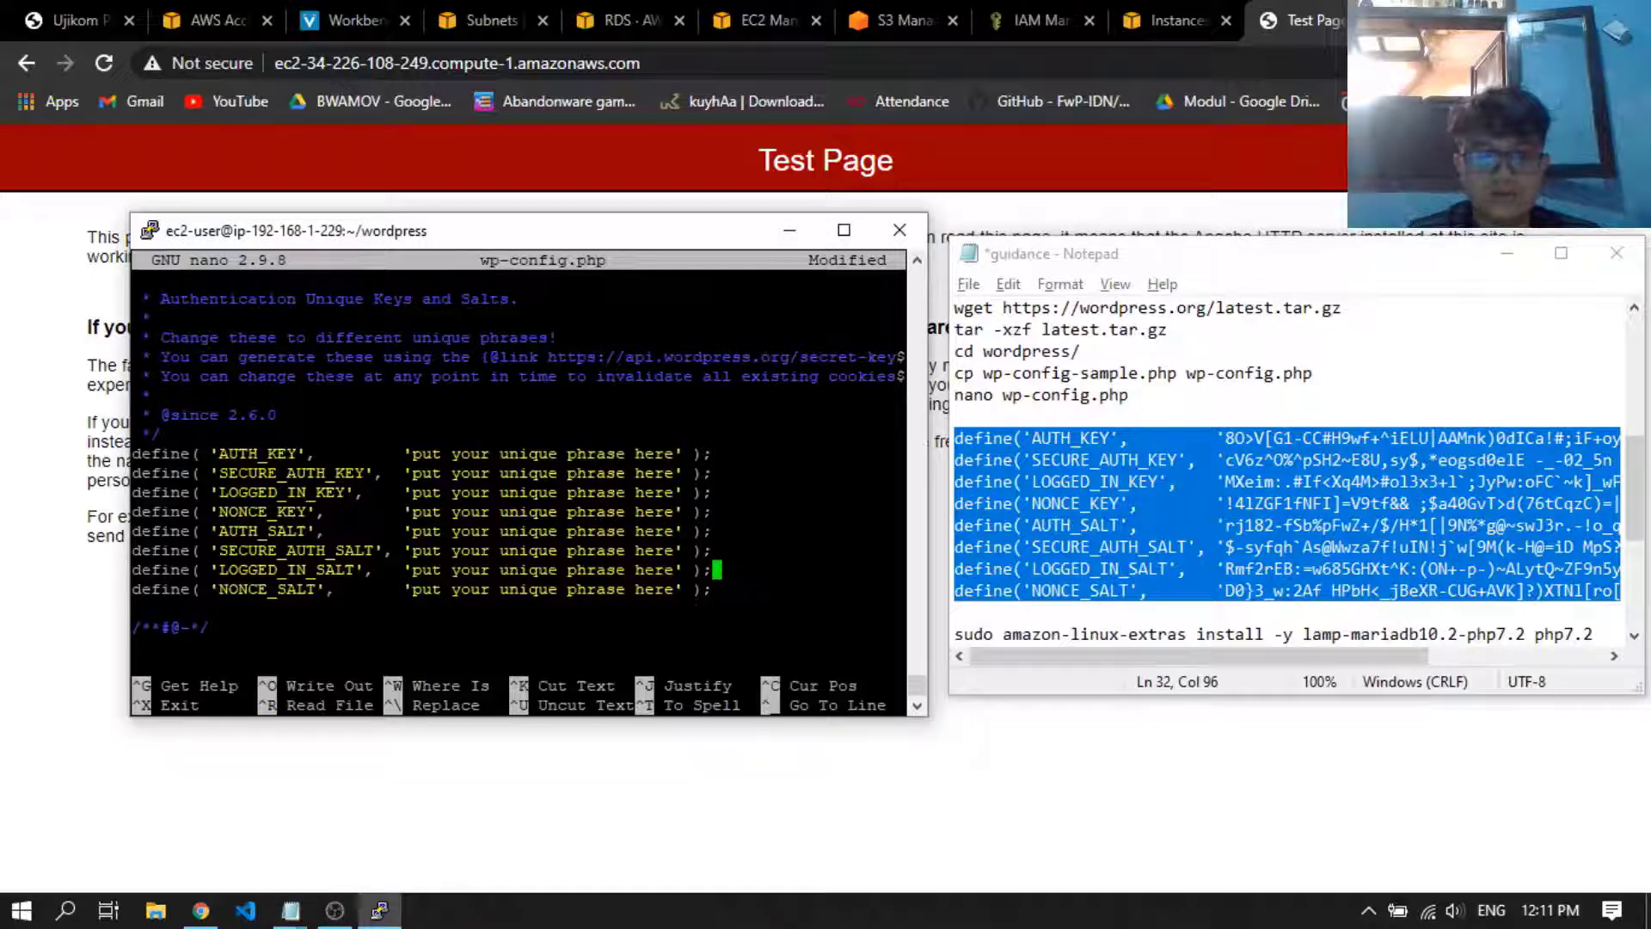
key(Left)
key(BackSpace)
key(BackSpace)
key(BackSpace)
key(BackSpace)
key(BackSpace)
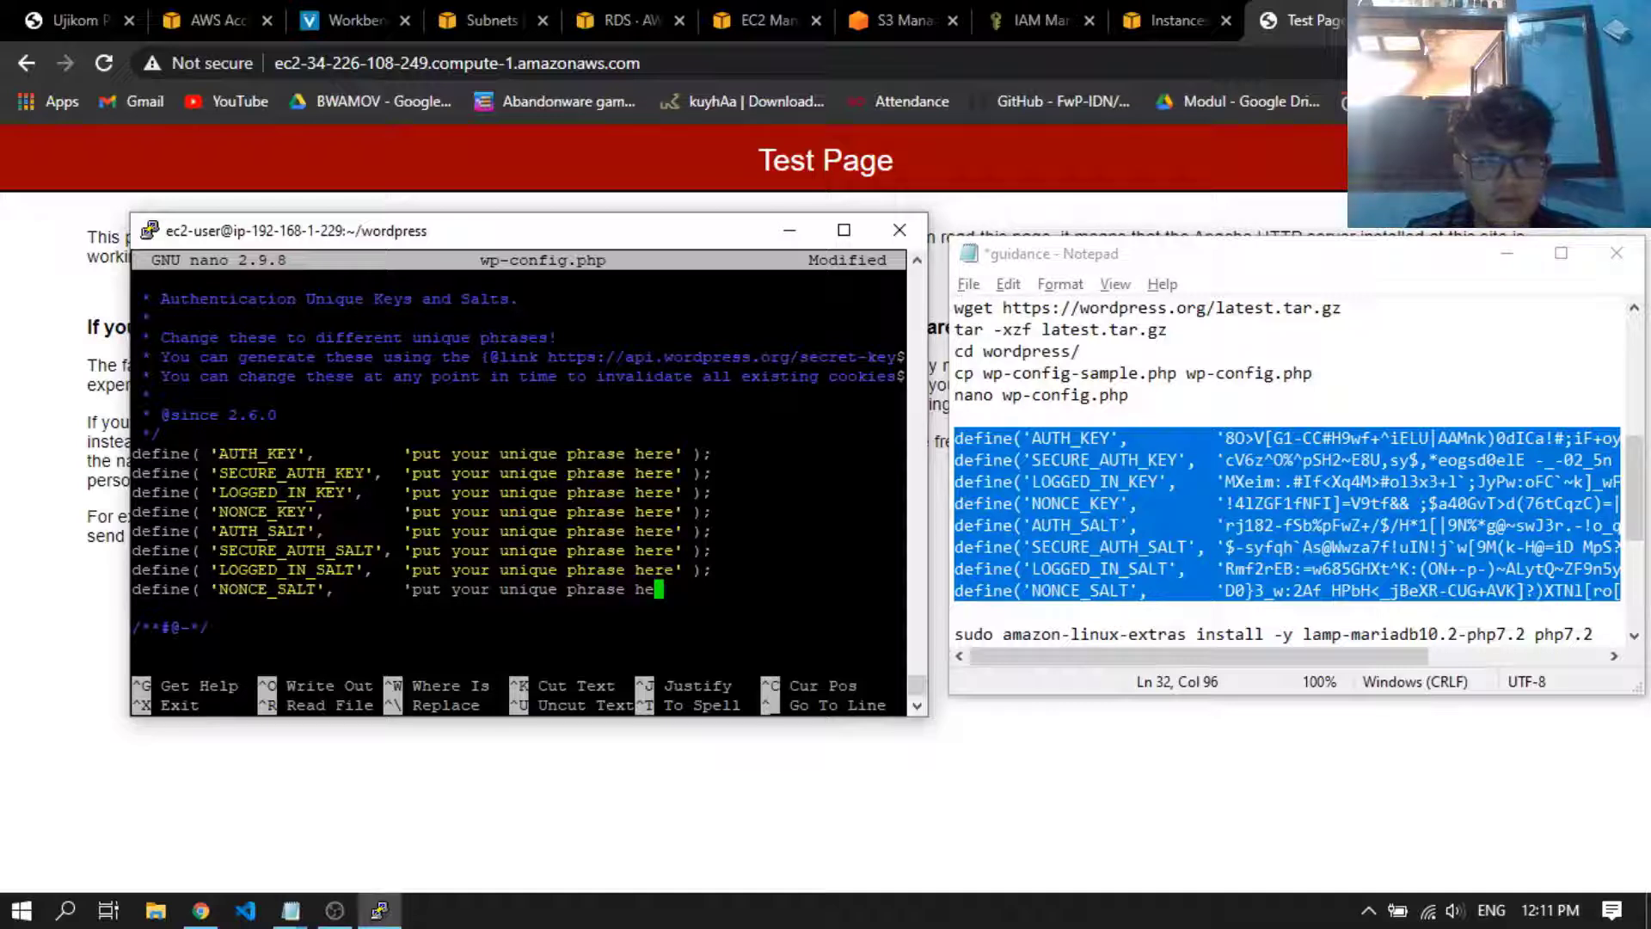
key(BackSpace)
key(BackSpace)
key(BackSpace)
key(BackSpace)
key(BackSpace)
key(BackSpace)
key(BackSpace)
key(BackSpace)
key(BackSpace)
key(BackSpace)
key(BackSpace)
key(BackSpace)
key(BackSpace)
key(BackSpace)
key(BackSpace)
key(BackSpace)
key(BackSpace)
key(BackSpace)
key(BackSpace)
key(BackSpace)
key(BackSpace)
key(BackSpace)
key(BackSpace)
key(BackSpace)
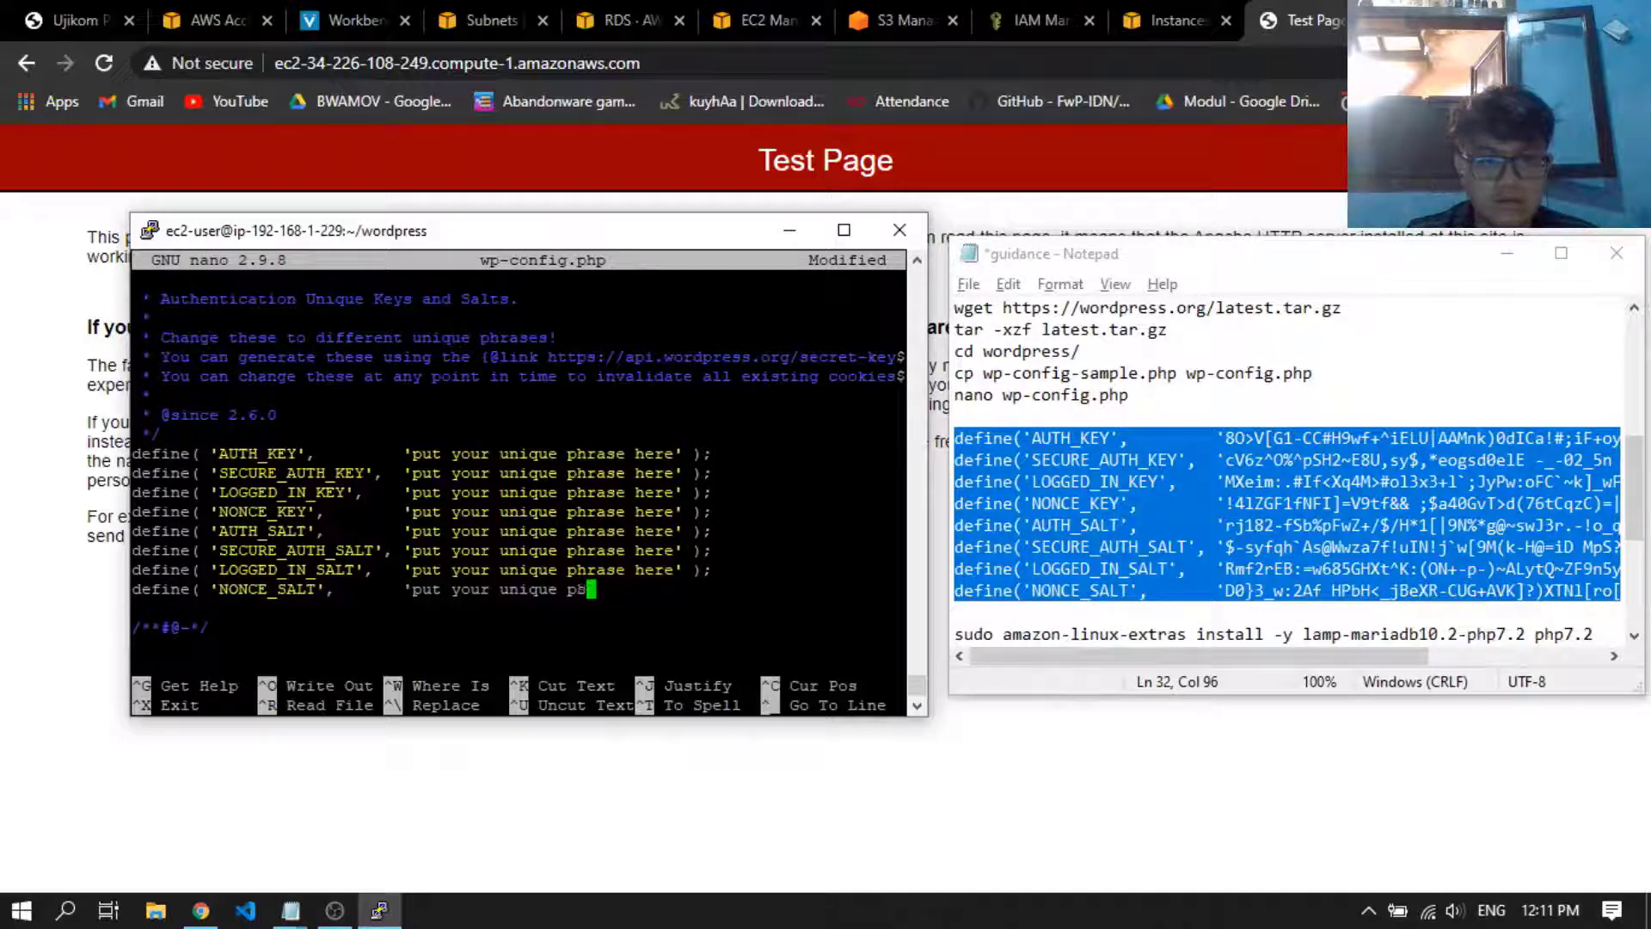
key(BackSpace)
key(BackSpace)
key(BackSpace)
key(BackSpace)
key(BackSpace)
key(BackSpace)
key(BackSpace)
key(BackSpace)
key(BackSpace)
key(BackSpace)
key(BackSpace)
key(BackSpace)
key(BackSpace)
key(BackSpace)
key(BackSpace)
key(BackSpace)
key(BackSpace)
key(BackSpace)
key(BackSpace)
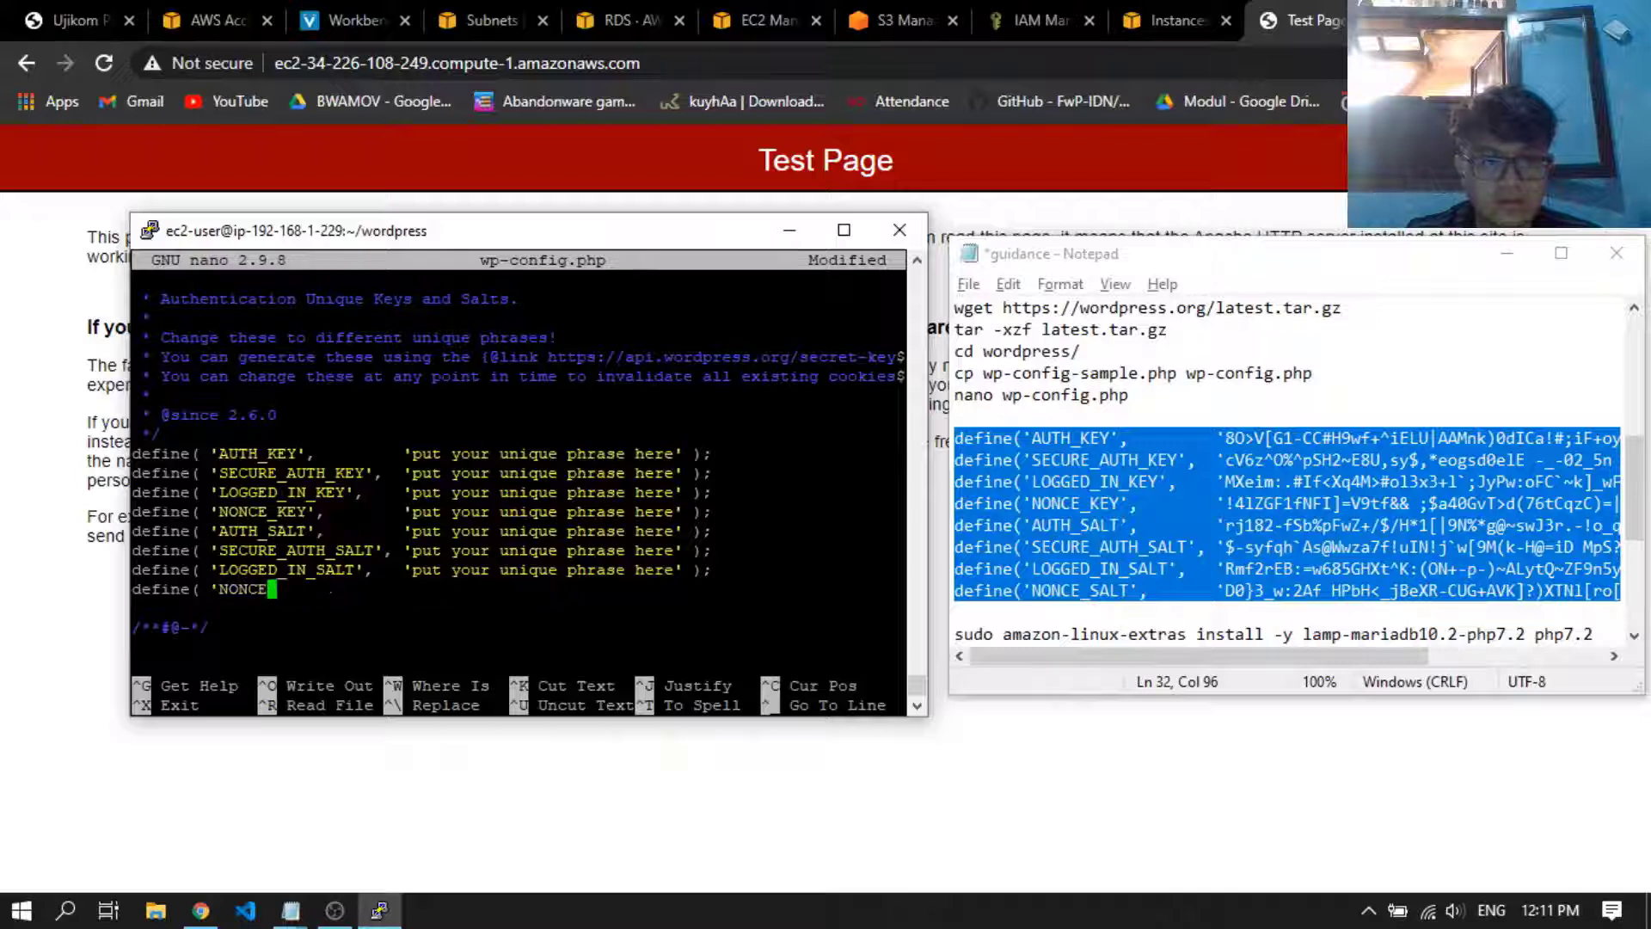
key(BackSpace)
key(BackSpace)
key(BackSpace)
key(BackSpace)
key(BackSpace)
key(BackSpace)
key(BackSpace)
key(BackSpace)
key(BackSpace)
key(BackSpace)
key(BackSpace)
key(BackSpace)
key(BackSpace)
key(BackSpace)
key(BackSpace)
key(BackSpace)
key(BackSpace)
key(BackSpace)
key(BackSpace)
key(BackSpace)
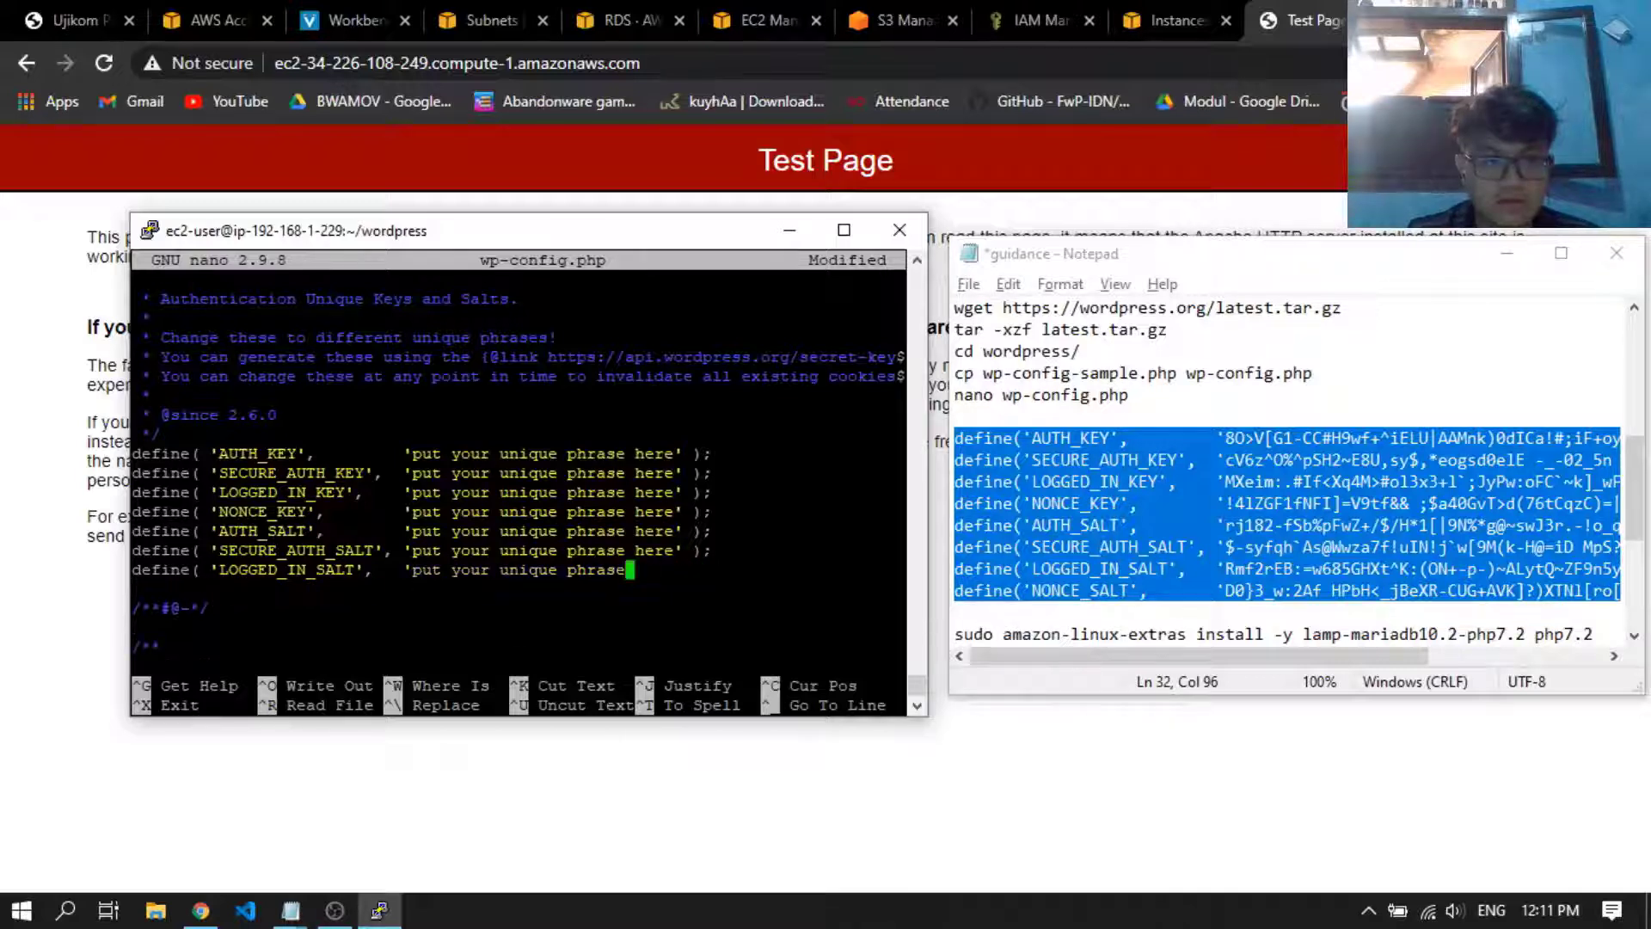
key(BackSpace)
key(BackSpace)
key(BackSpace)
key(BackSpace)
key(BackSpace)
key(BackSpace)
key(BackSpace)
key(BackSpace)
key(BackSpace)
key(BackSpace)
key(BackSpace)
key(BackSpace)
key(BackSpace)
key(BackSpace)
key(BackSpace)
key(BackSpace)
key(BackSpace)
key(BackSpace)
key(BackSpace)
key(BackSpace)
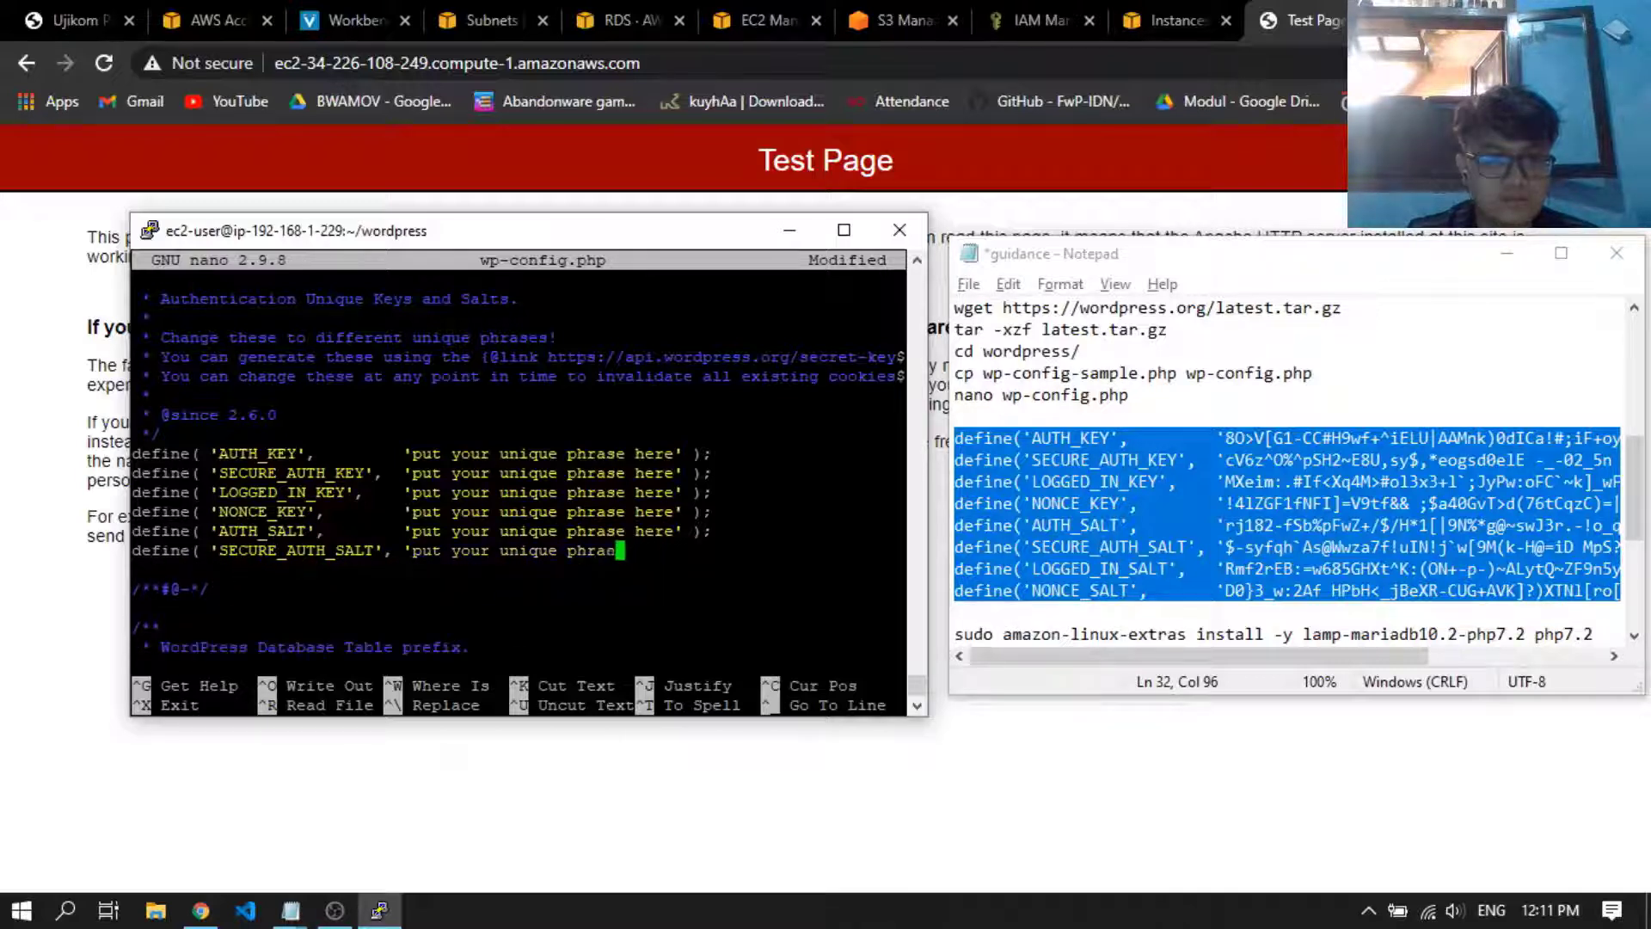
key(BackSpace)
key(BackSpace)
key(BackSpace)
key(BackSpace)
key(BackSpace)
key(BackSpace)
key(BackSpace)
key(BackSpace)
key(BackSpace)
key(BackSpace)
key(BackSpace)
key(BackSpace)
key(BackSpace)
key(BackSpace)
key(BackSpace)
key(BackSpace)
key(BackSpace)
key(BackSpace)
key(BackSpace)
key(BackSpace)
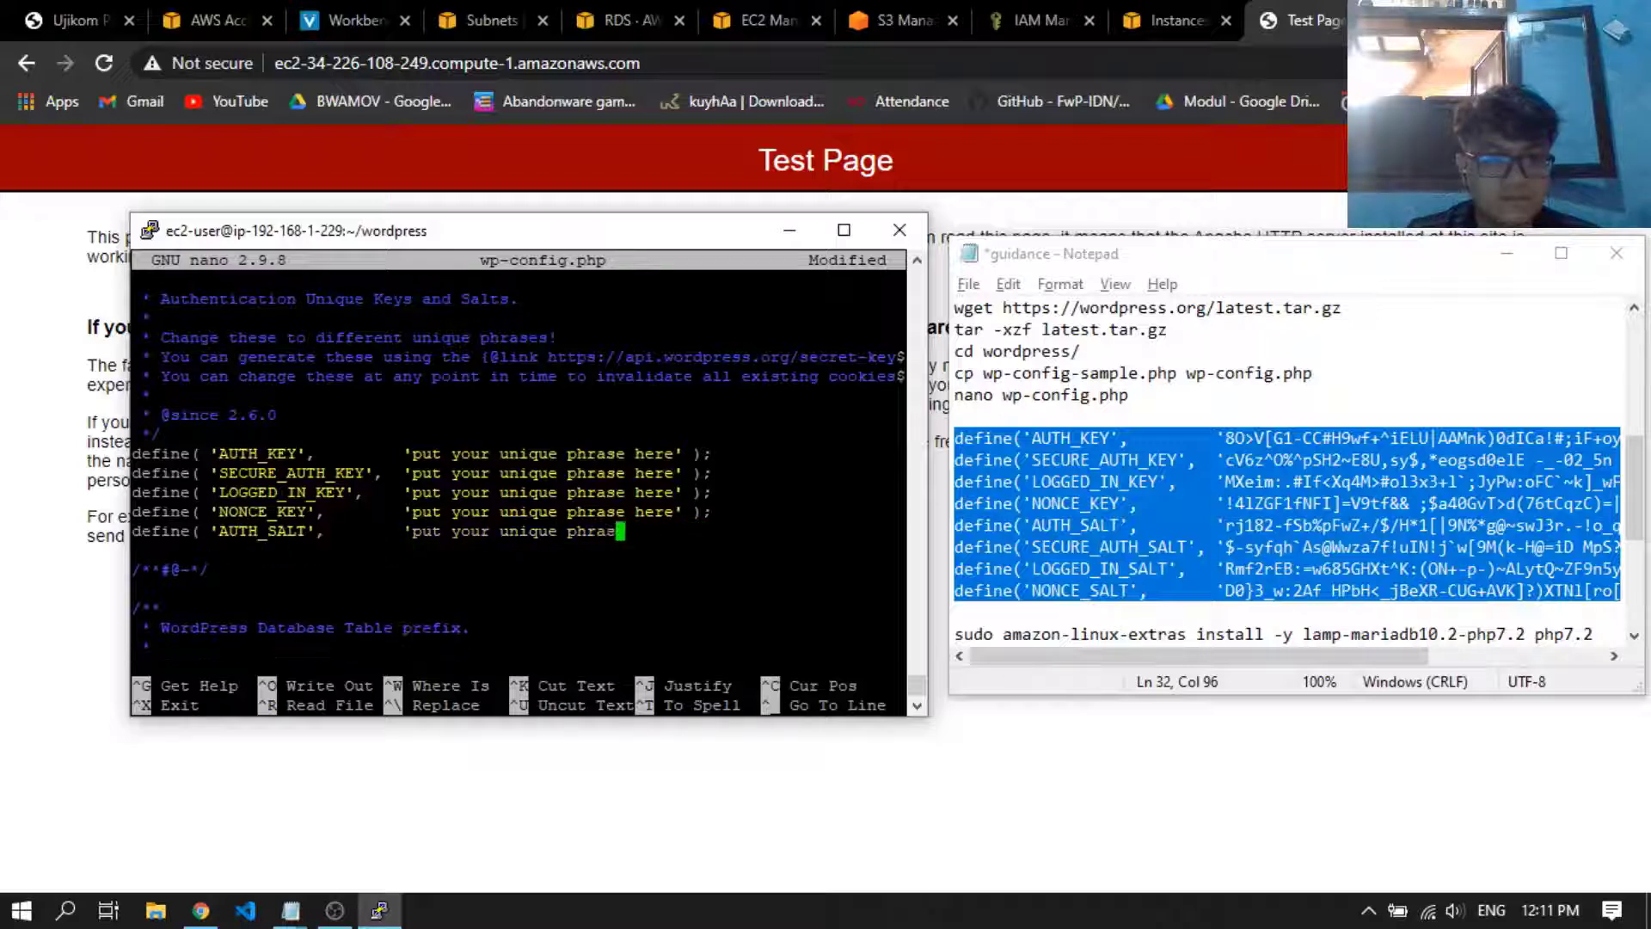
key(BackSpace)
key(BackSpace)
key(BackSpace)
key(BackSpace)
key(BackSpace)
key(BackSpace)
key(BackSpace)
key(BackSpace)
key(BackSpace)
key(BackSpace)
key(BackSpace)
key(BackSpace)
key(BackSpace)
key(BackSpace)
key(BackSpace)
key(BackSpace)
key(BackSpace)
key(BackSpace)
key(BackSpace)
key(BackSpace)
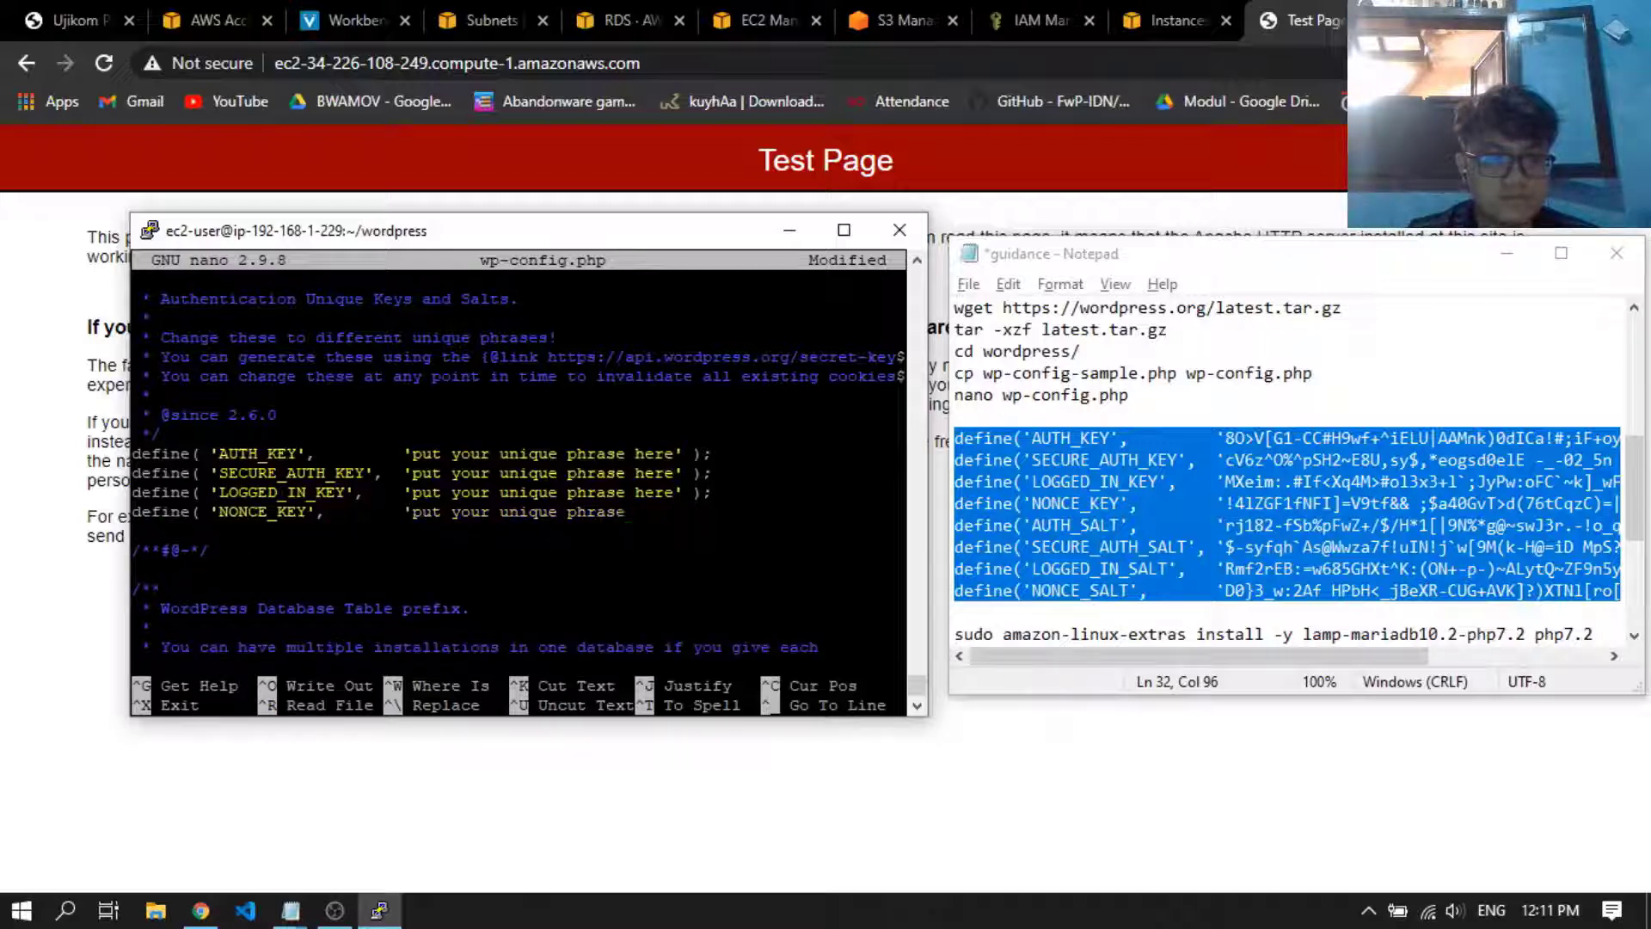
key(BackSpace)
key(BackSpace)
key(BackSpace)
key(BackSpace)
key(BackSpace)
key(BackSpace)
key(BackSpace)
key(BackSpace)
key(BackSpace)
key(BackSpace)
key(BackSpace)
key(BackSpace)
key(BackSpace)
key(BackSpace)
key(BackSpace)
key(BackSpace)
key(BackSpace)
key(BackSpace)
key(BackSpace)
key(BackSpace)
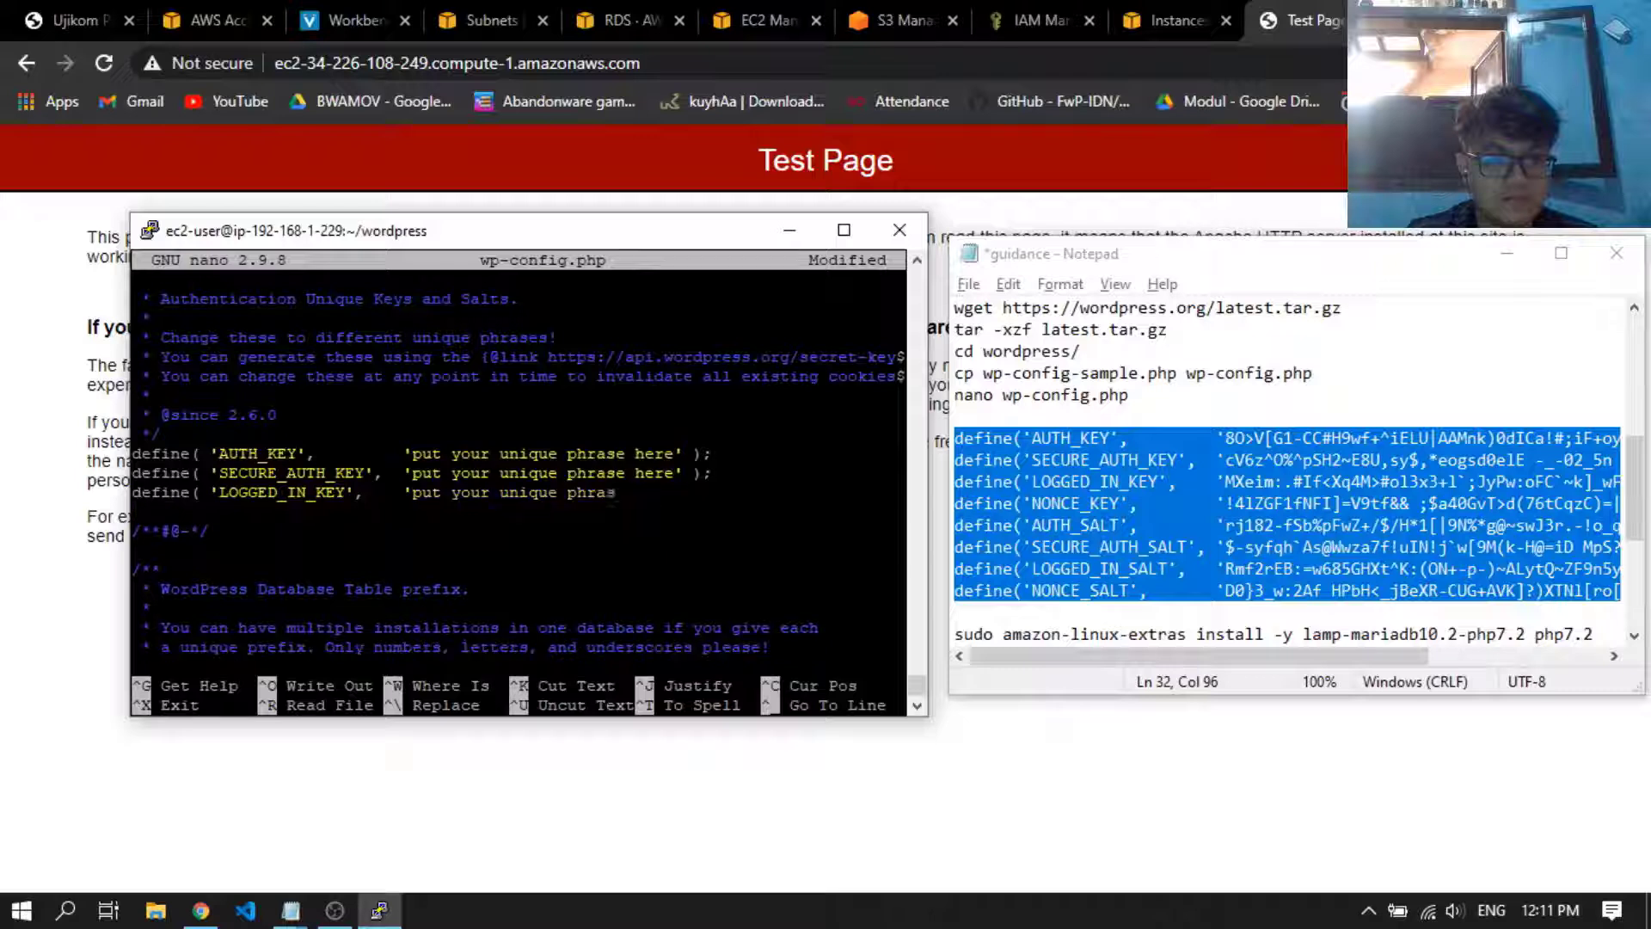
key(BackSpace)
key(BackSpace)
key(BackSpace)
key(BackSpace)
key(BackSpace)
key(BackSpace)
key(BackSpace)
key(BackSpace)
key(BackSpace)
key(BackSpace)
key(BackSpace)
key(BackSpace)
key(BackSpace)
key(BackSpace)
key(BackSpace)
key(BackSpace)
key(BackSpace)
key(BackSpace)
key(BackSpace)
key(BackSpace)
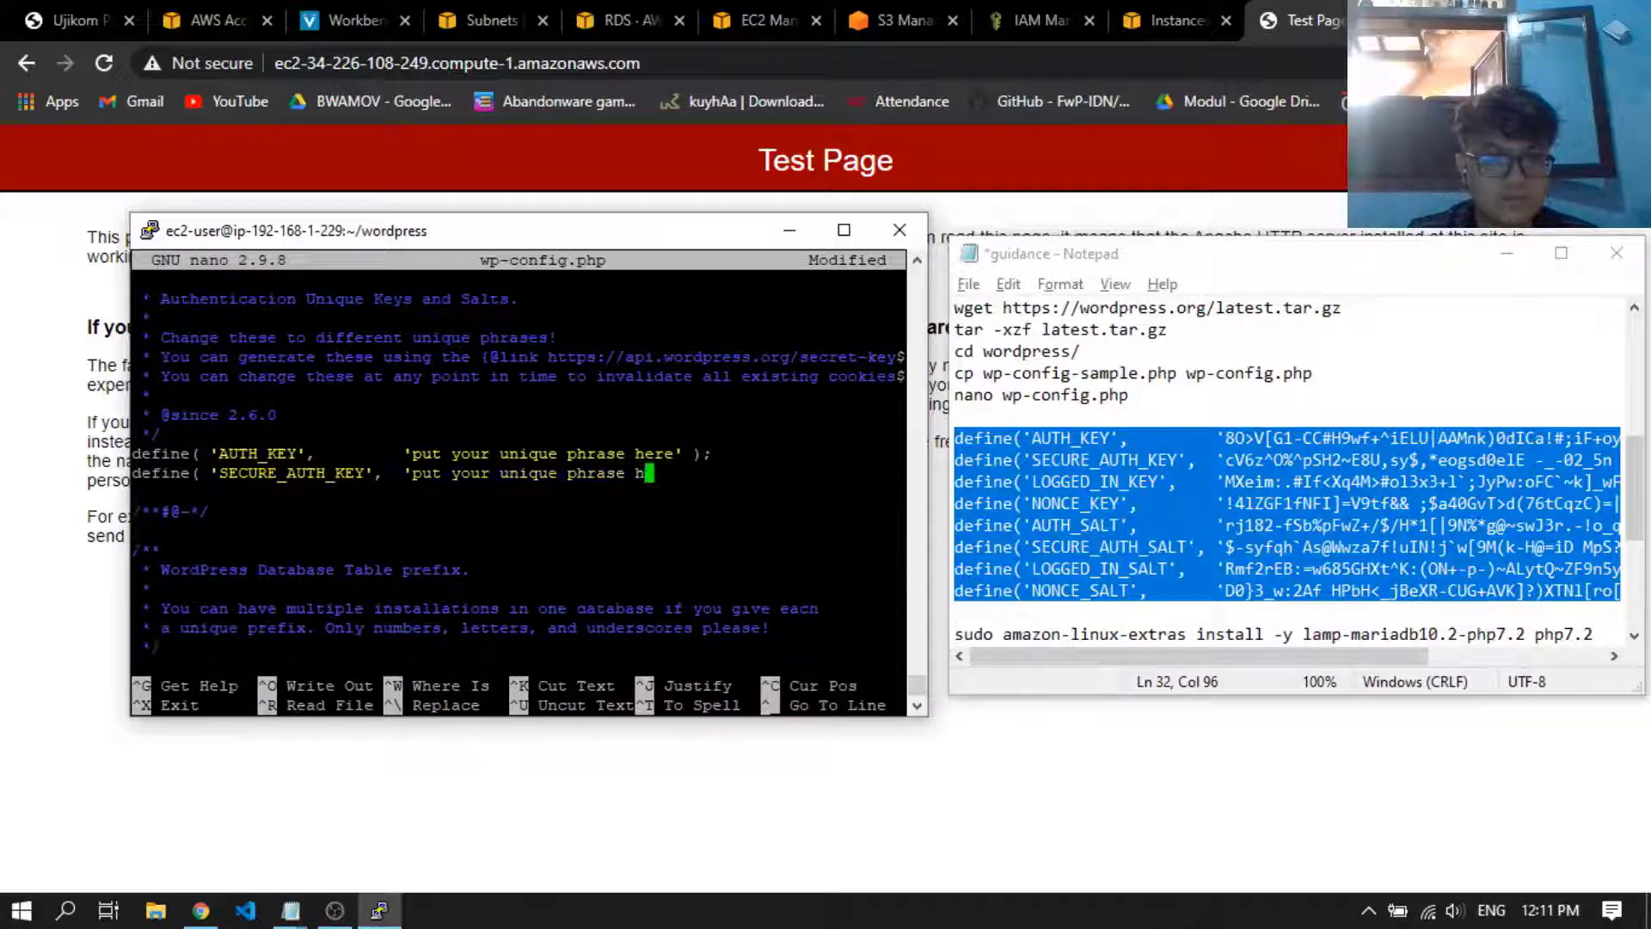
key(BackSpace)
key(BackSpace)
key(BackSpace)
key(BackSpace)
key(BackSpace)
key(BackSpace)
key(BackSpace)
key(BackSpace)
key(BackSpace)
key(BackSpace)
key(BackSpace)
key(BackSpace)
key(BackSpace)
key(BackSpace)
key(BackSpace)
key(BackSpace)
key(BackSpace)
key(BackSpace)
key(BackSpace)
key(BackSpace)
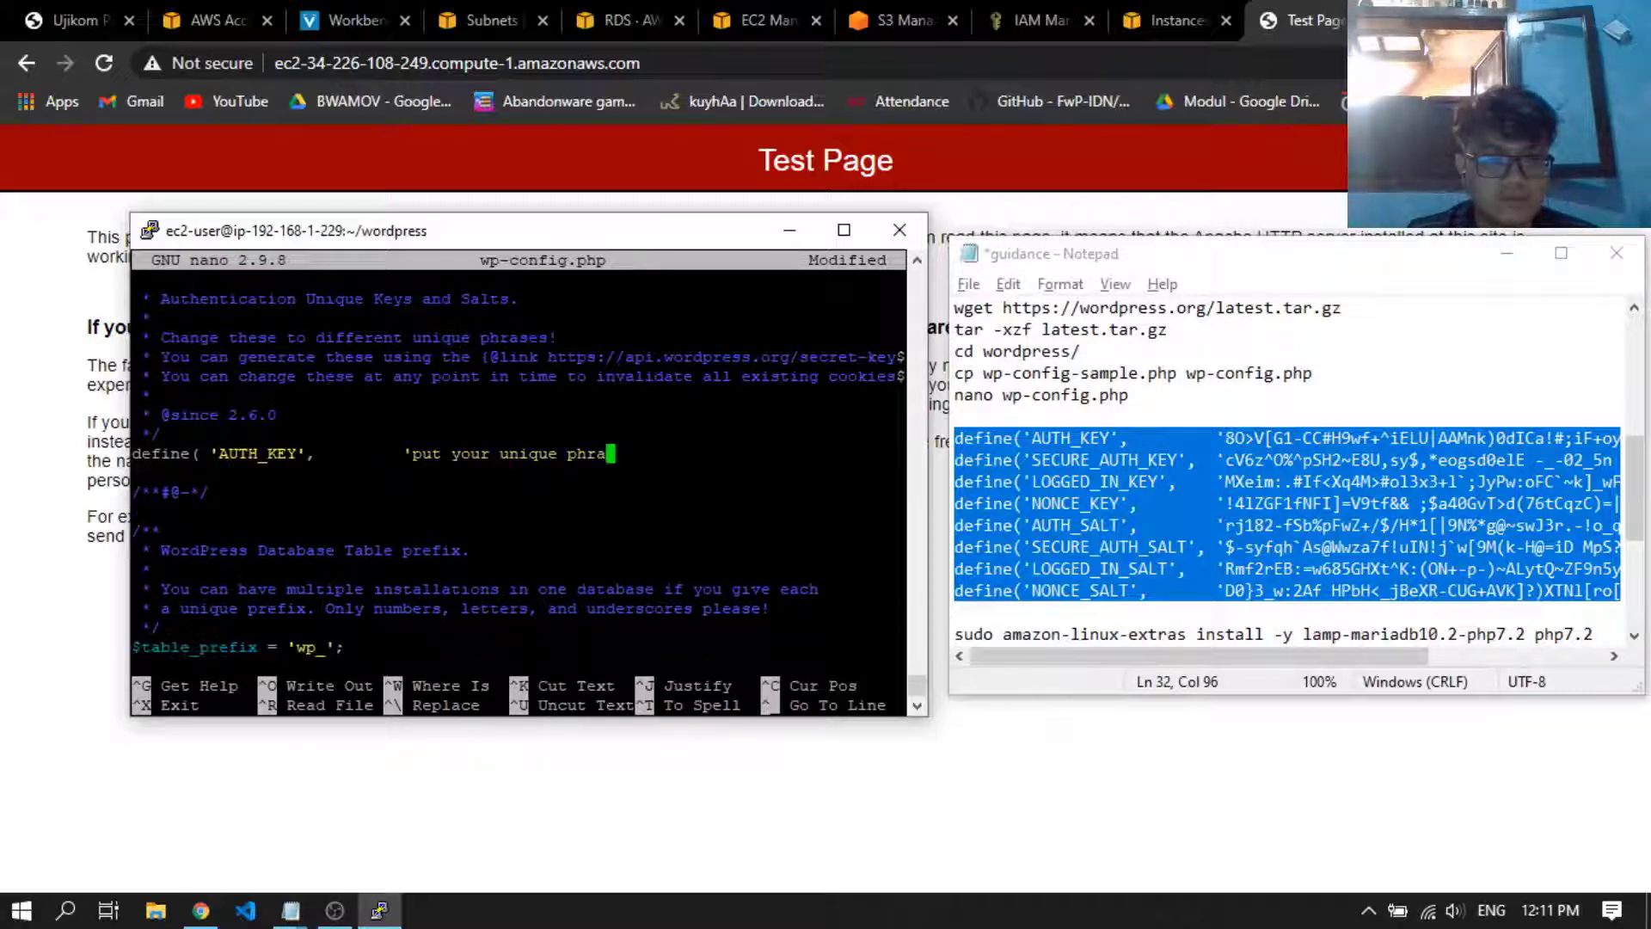
key(BackSpace)
key(BackSpace)
key(BackSpace)
key(BackSpace)
key(BackSpace)
key(BackSpace)
key(BackSpace)
key(BackSpace)
key(BackSpace)
key(BackSpace)
key(BackSpace)
key(BackSpace)
key(BackSpace)
key(BackSpace)
key(BackSpace)
key(BackSpace)
key(BackSpace)
key(BackSpace)
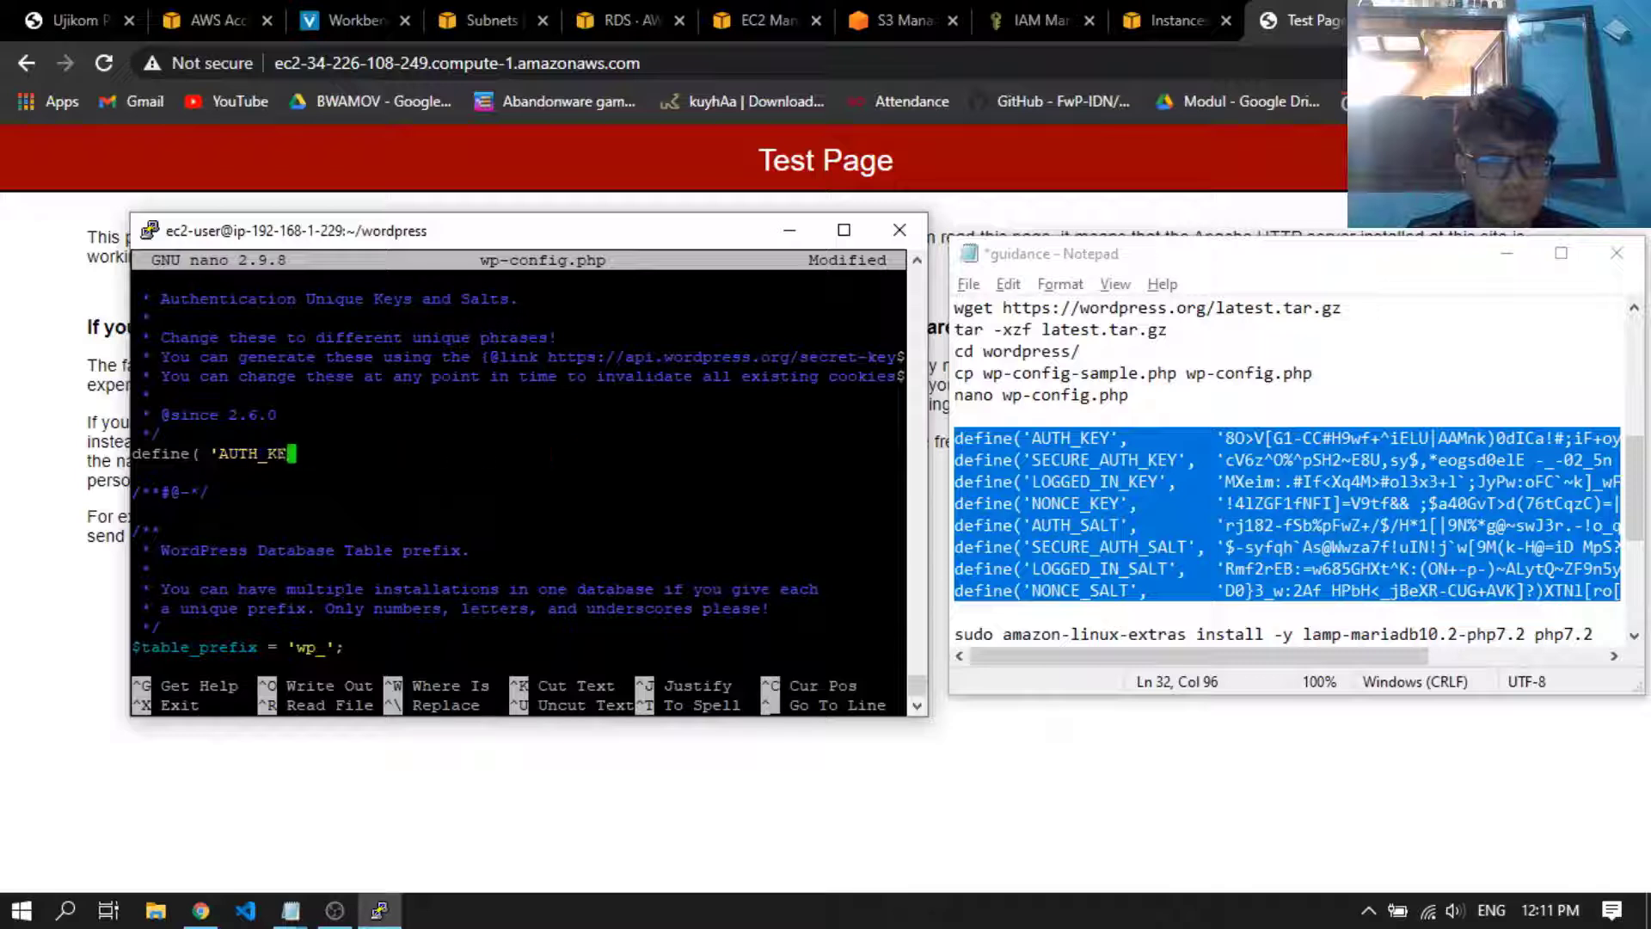
key(BackSpace)
key(BackSpace)
key(BackSpace)
key(BackSpace)
key(BackSpace)
key(BackSpace)
key(BackSpace)
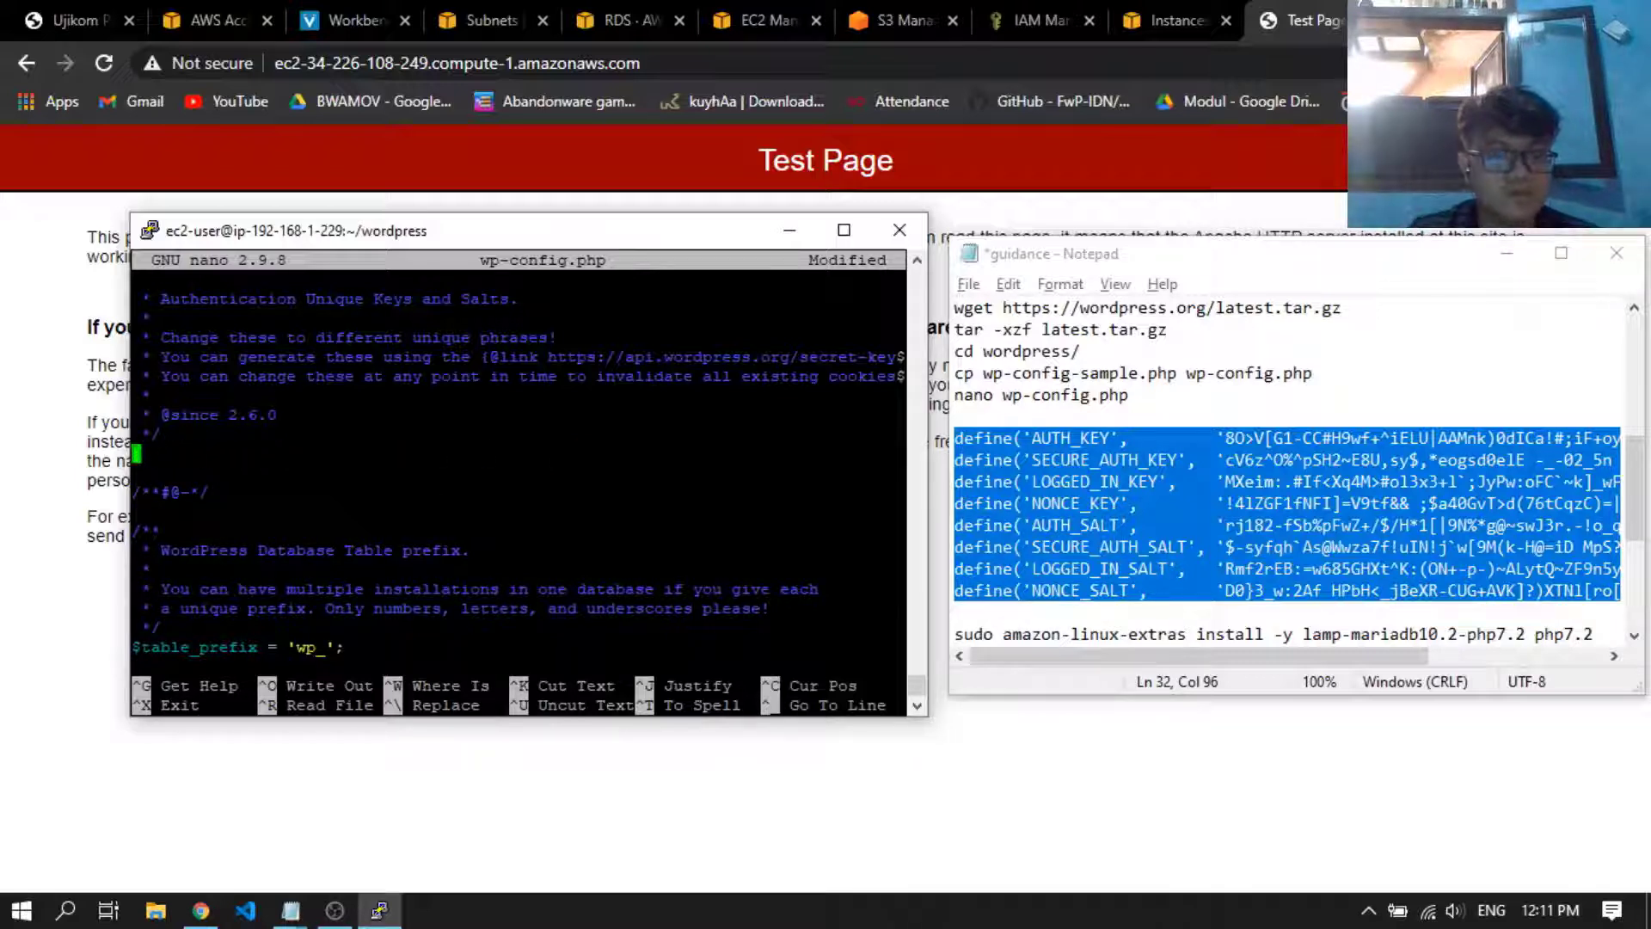
Paste the copied authentication keys and salts into the emptied section, and save wp-config.php while exiting nano
key(shift+Insert)
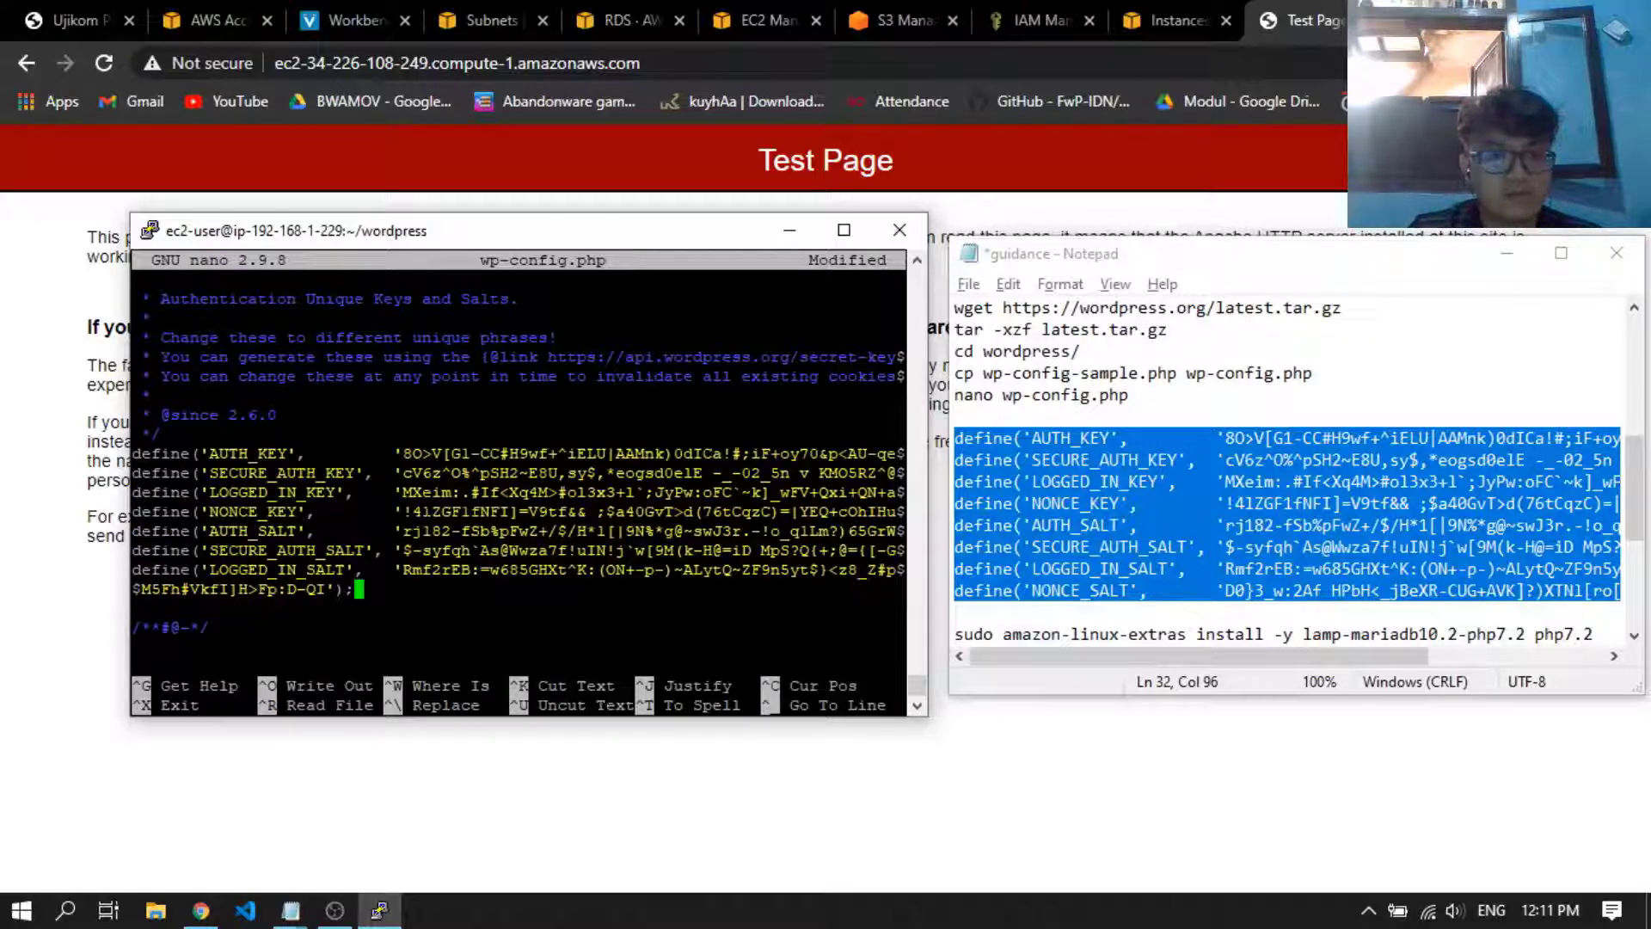
key(ctrl+x)
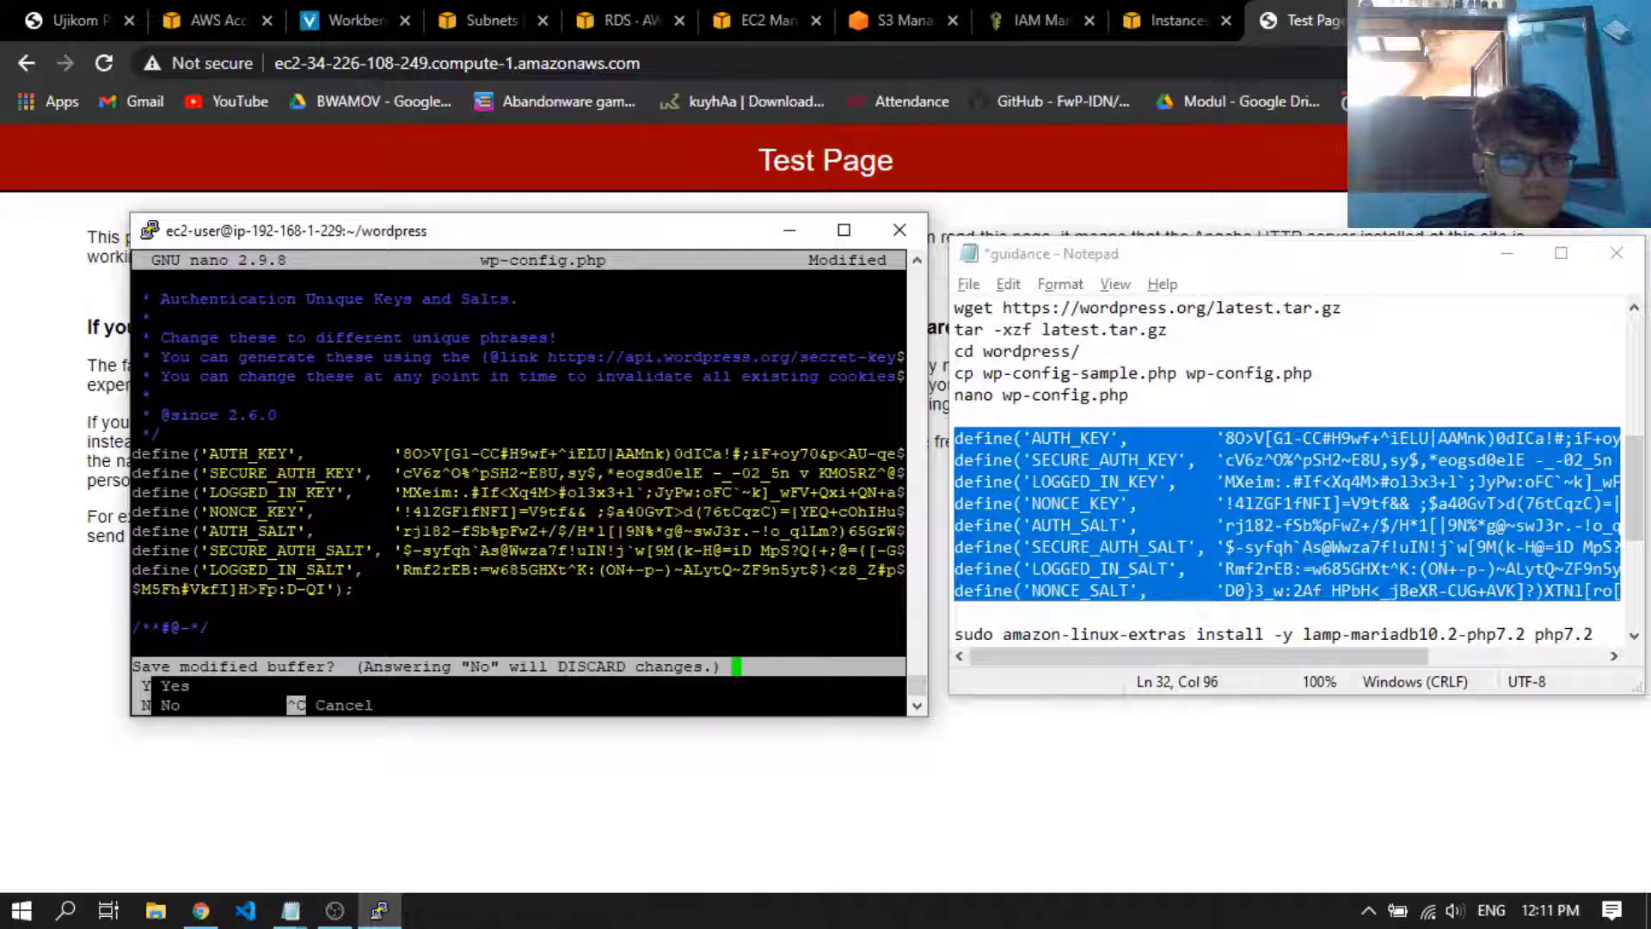
key(y)
key(Return)
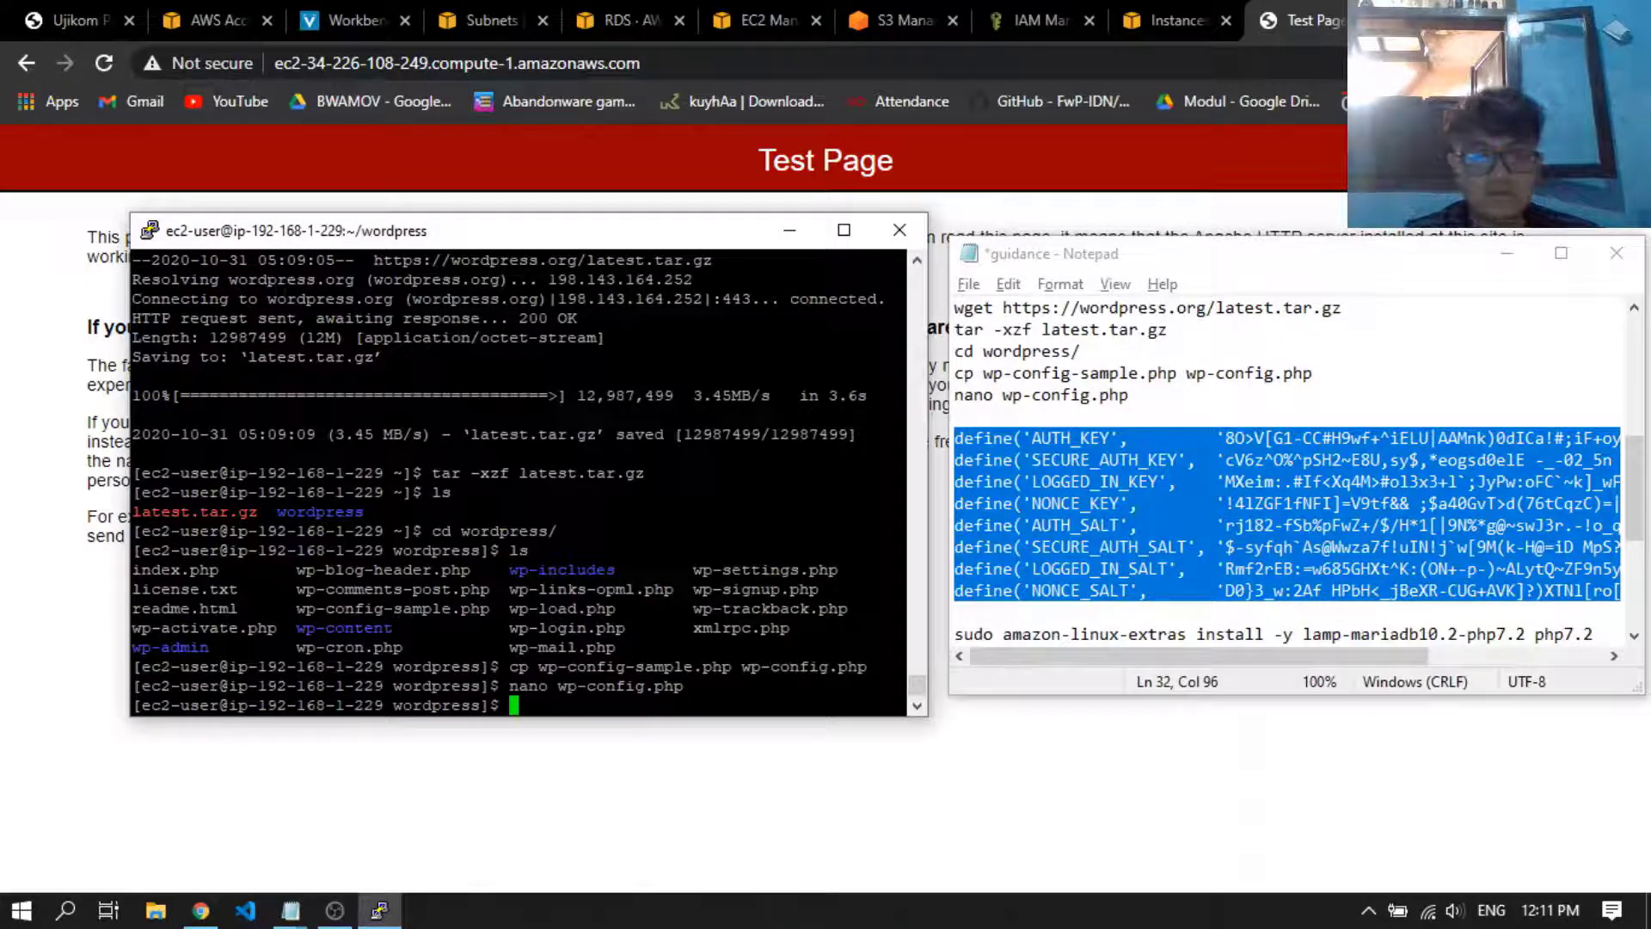
Install the LAMP and PHP packages by running sudo amazon-linux-extras install -y lamp-mariadb10.2-php7.2 php7.2 from the notes
click(1228, 567)
scroll(1228, 574, down, 1)
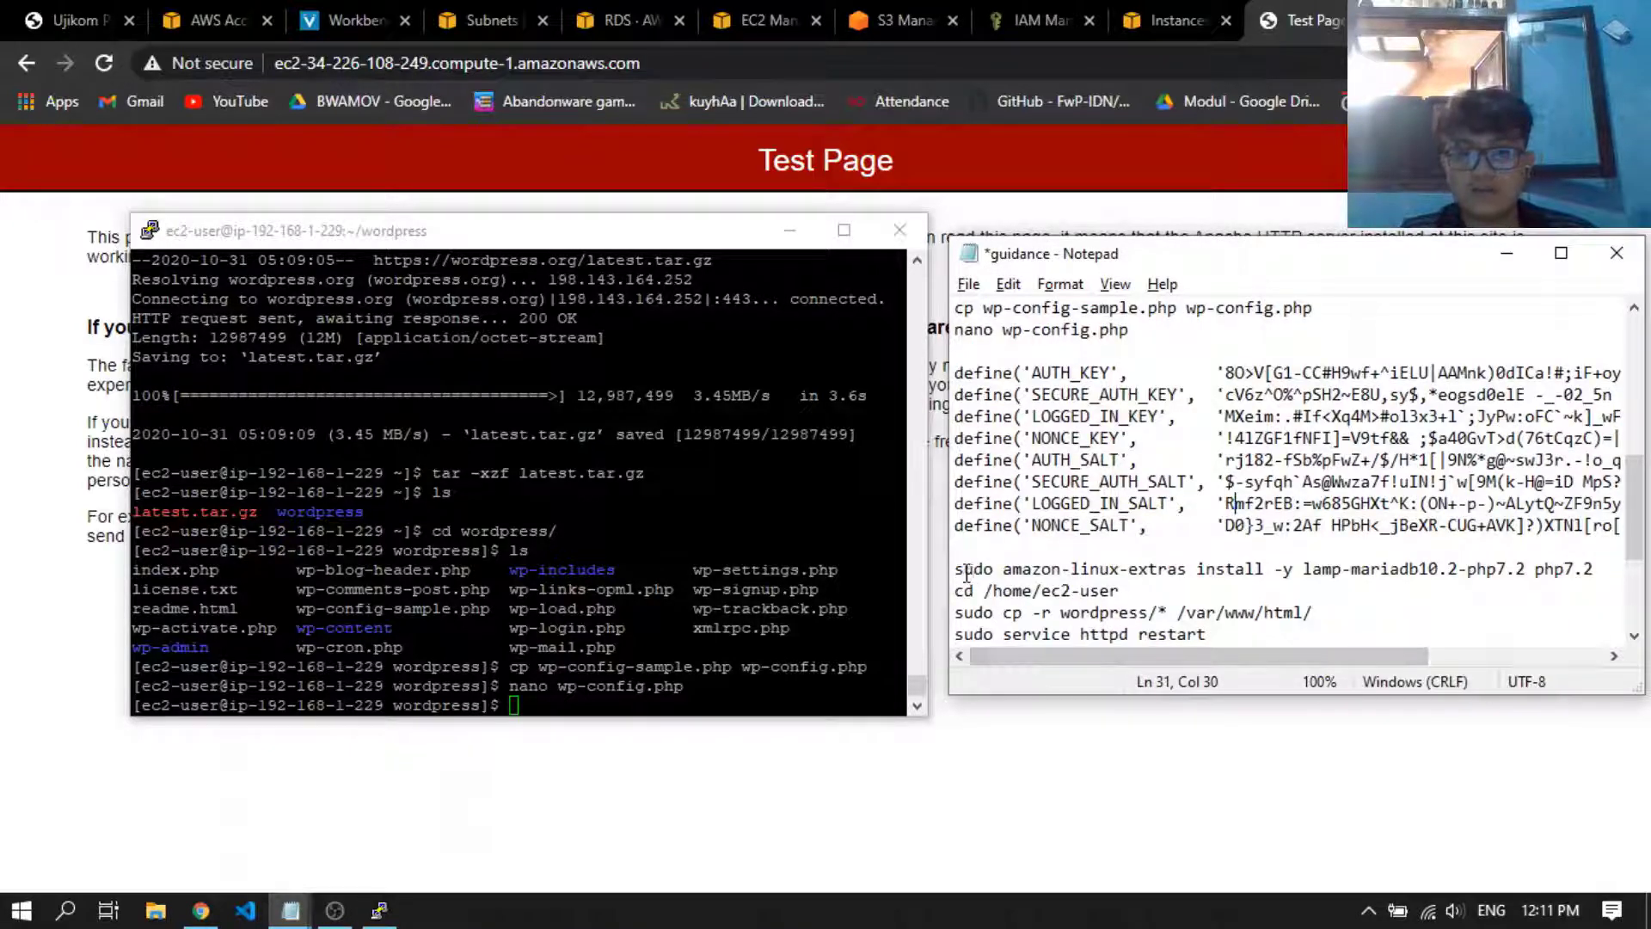
drag(958, 569, 1603, 570)
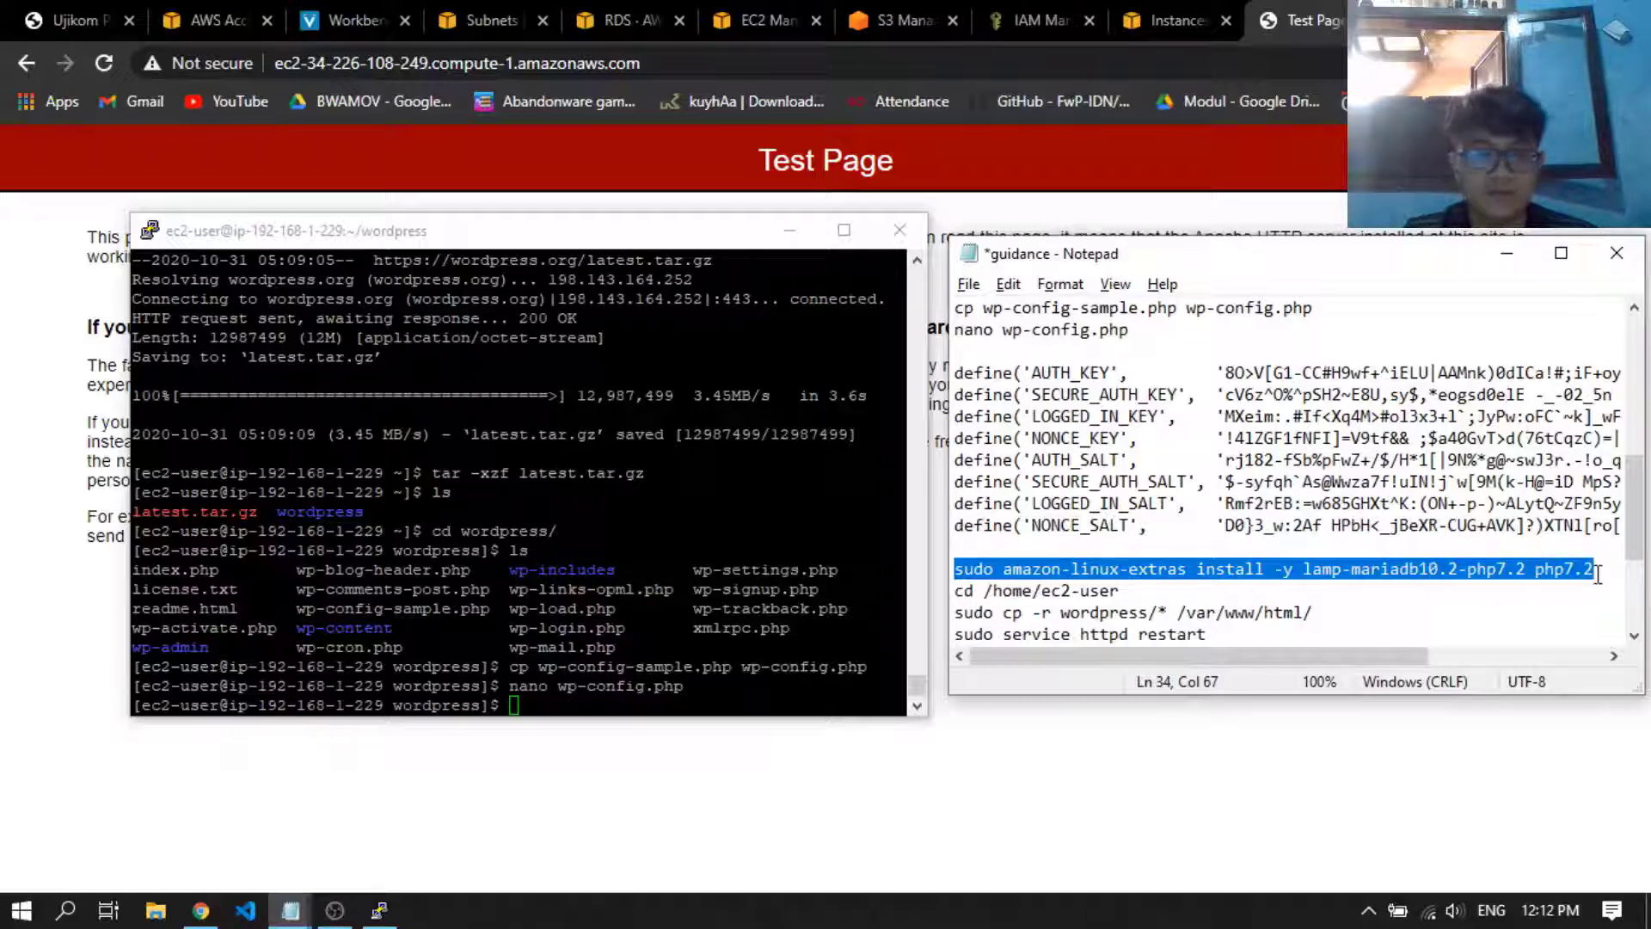
key(alt+Tab)
key(shift+Insert)
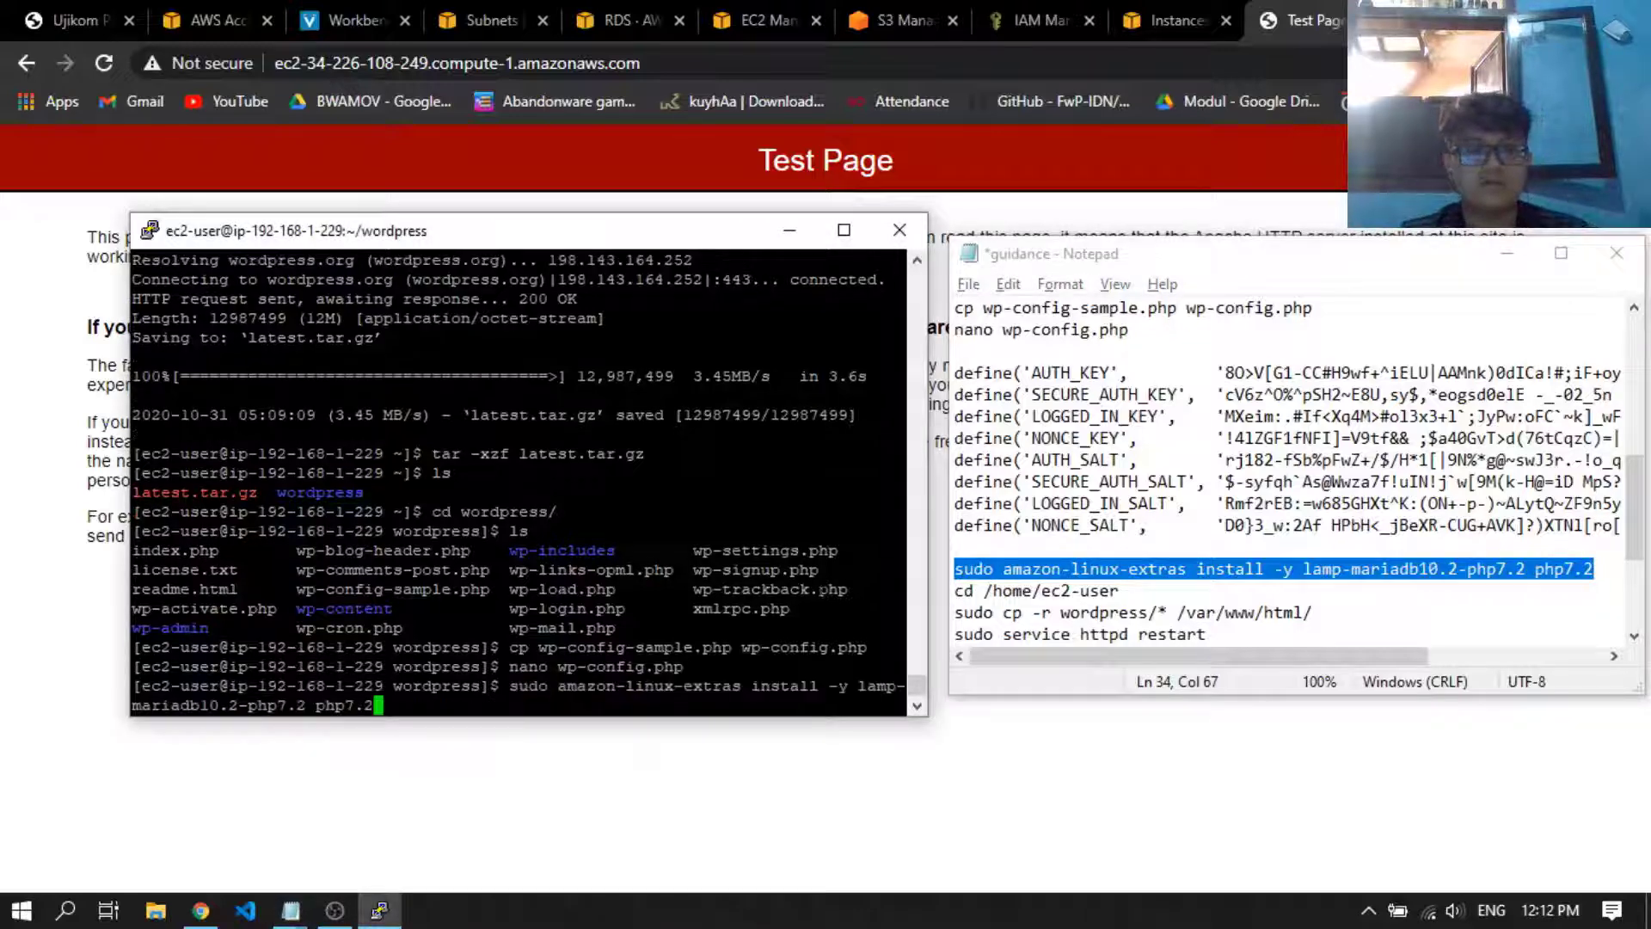
key(Return)
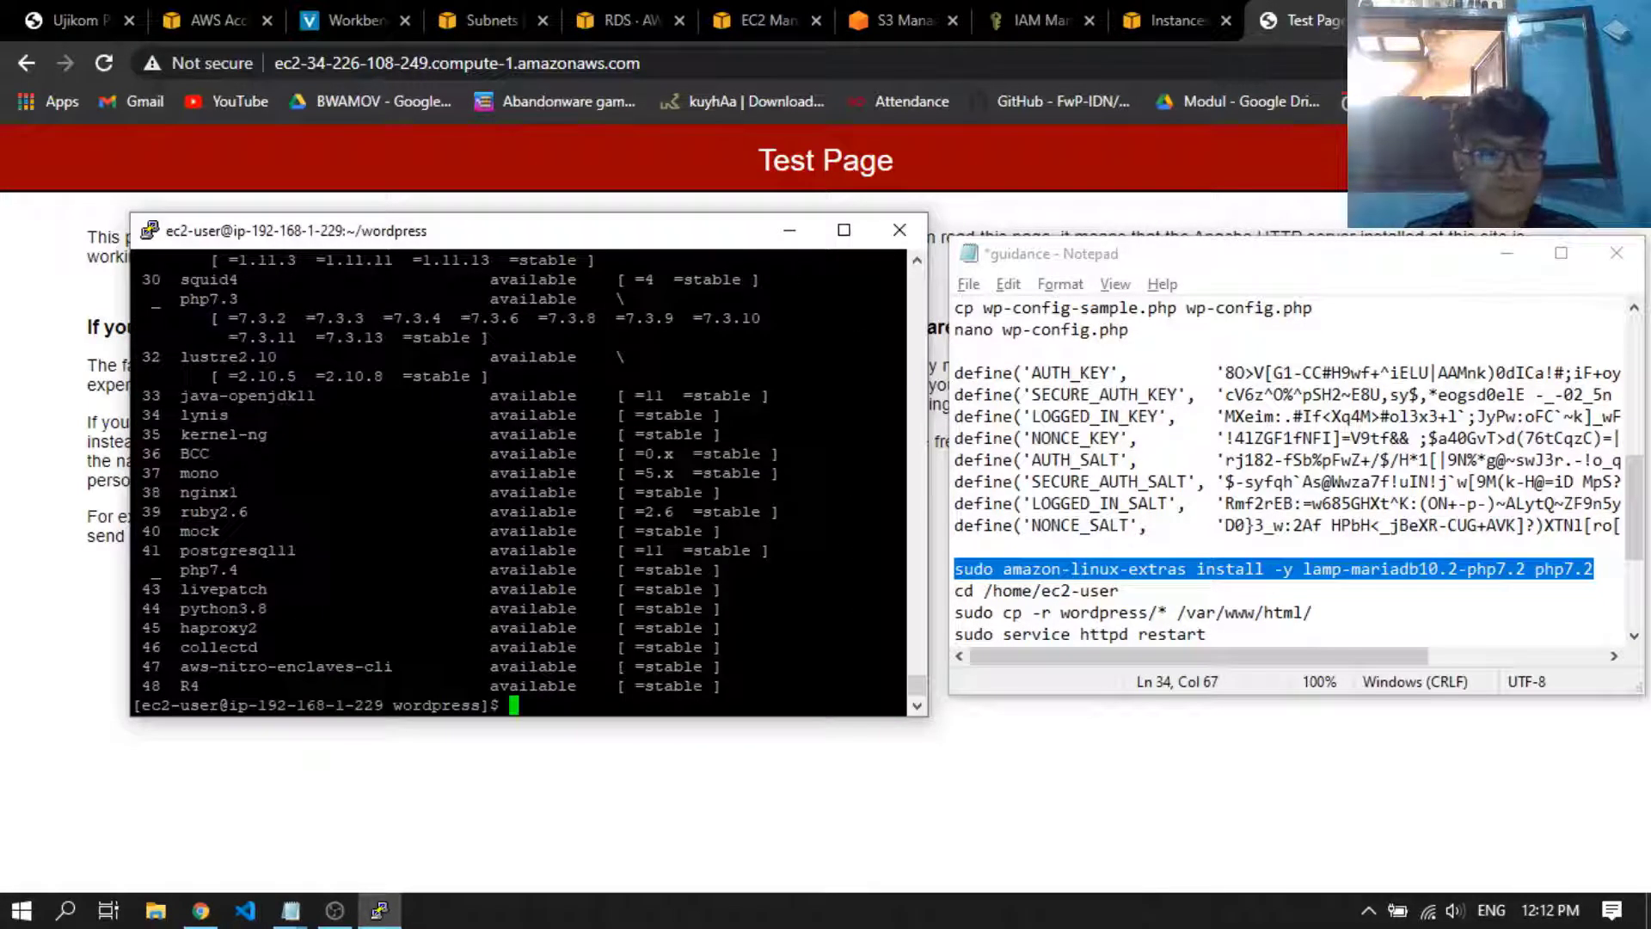
Change the terminal's working directory with the notes' command cd /home/ec2-user
drag(1157, 593, 951, 592)
click(563, 483)
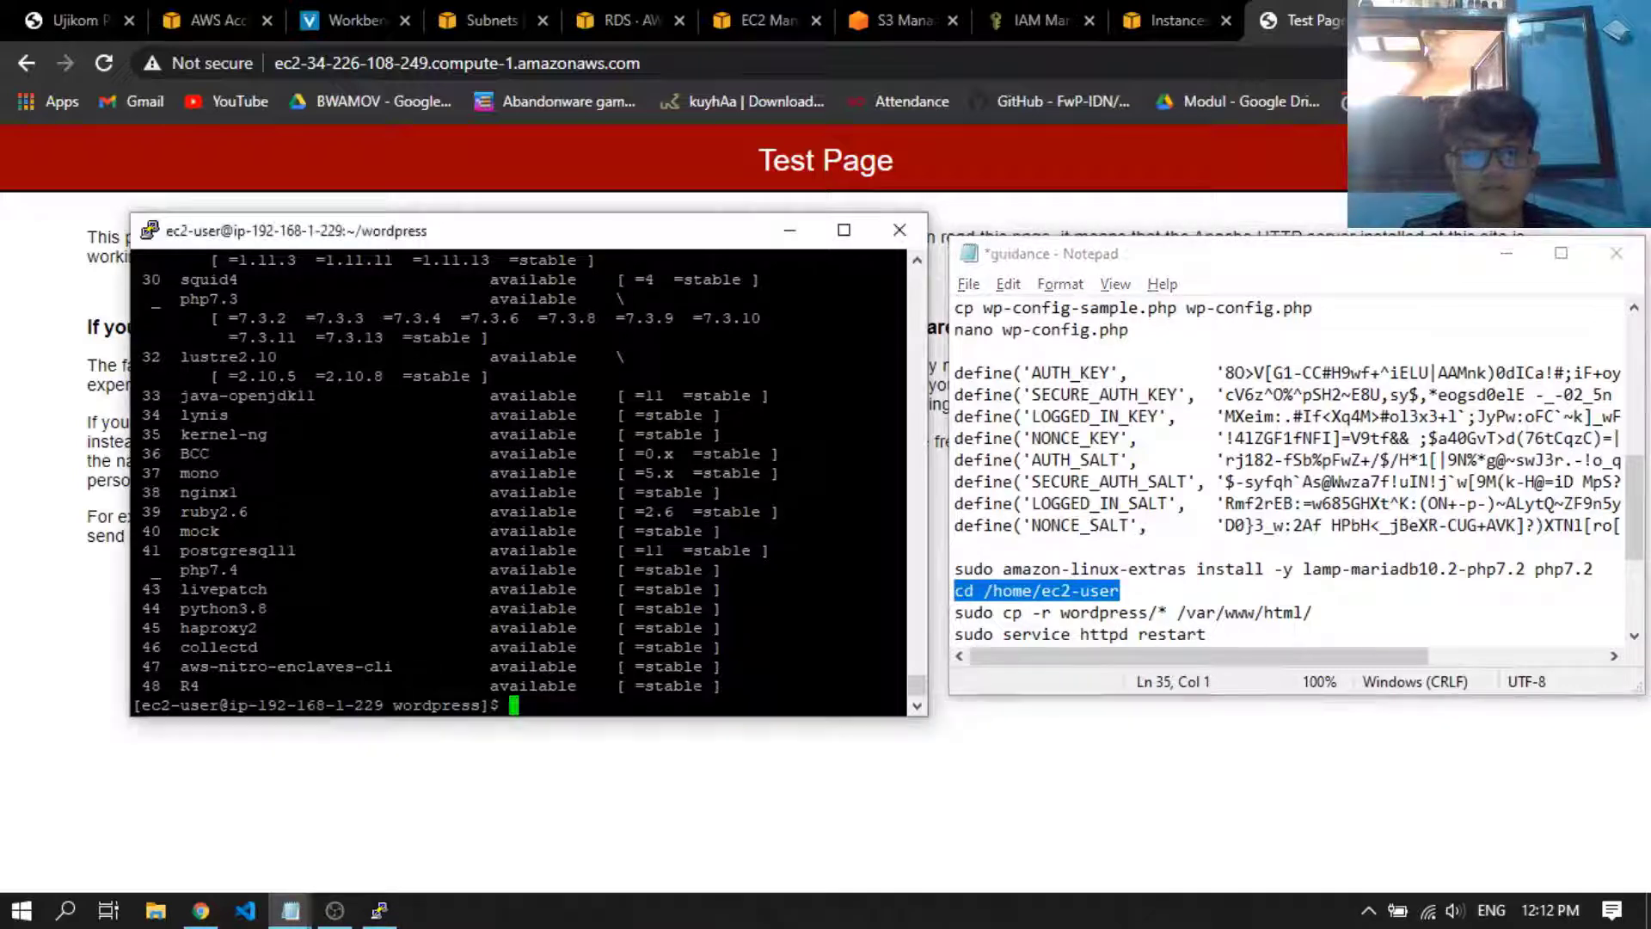
right_click(563, 484)
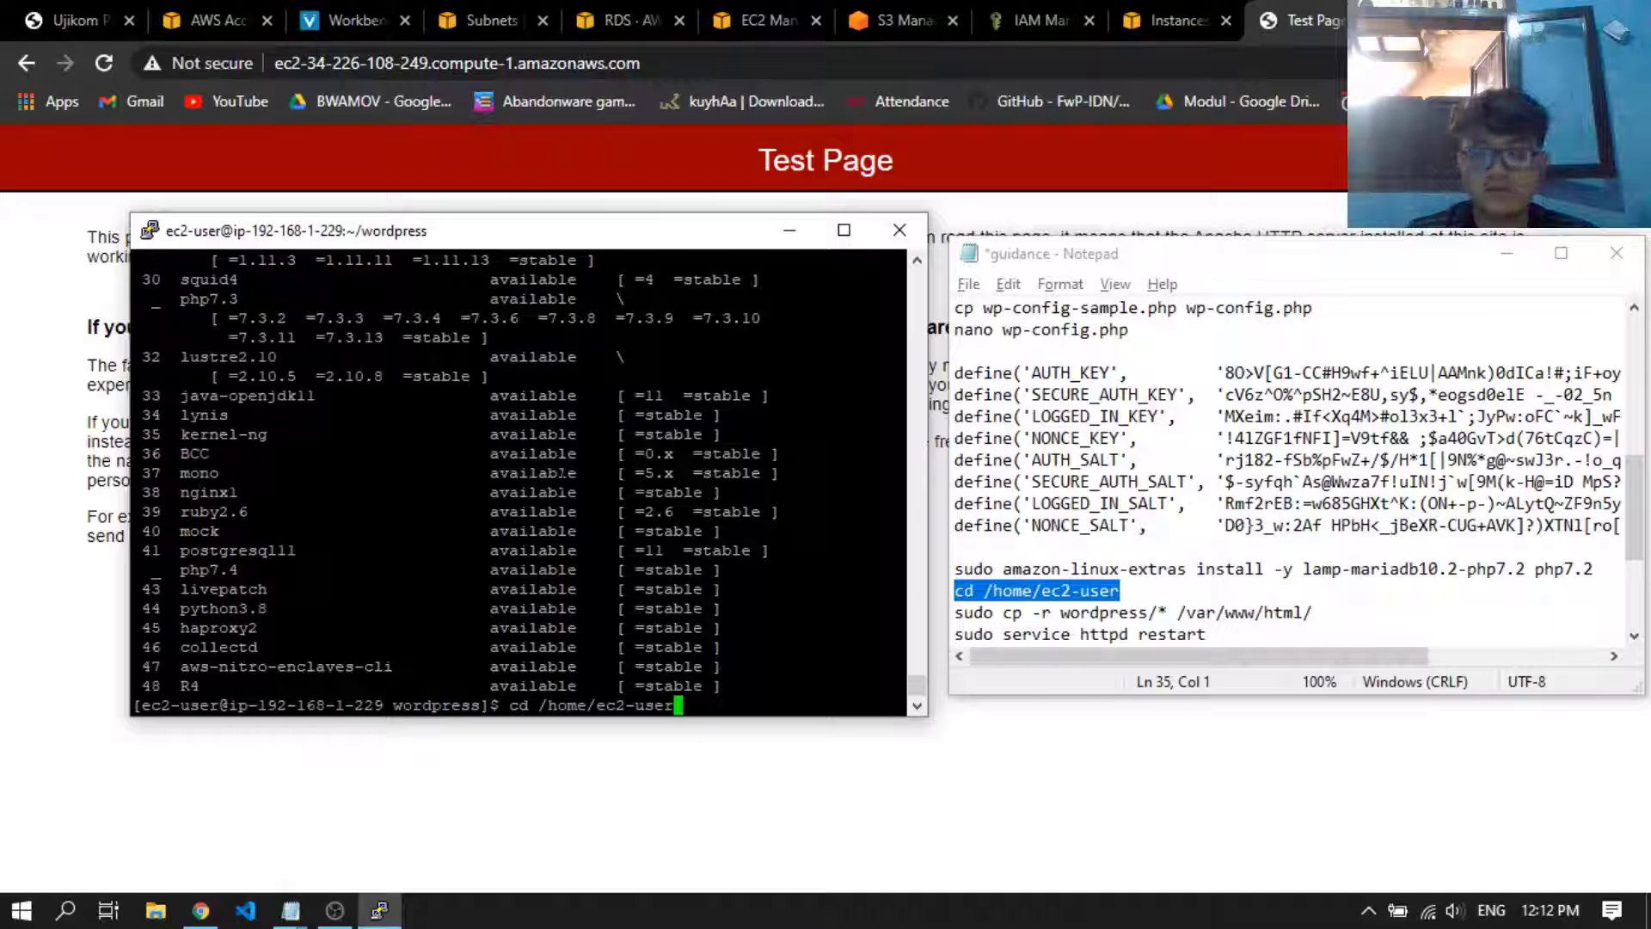
key(Return)
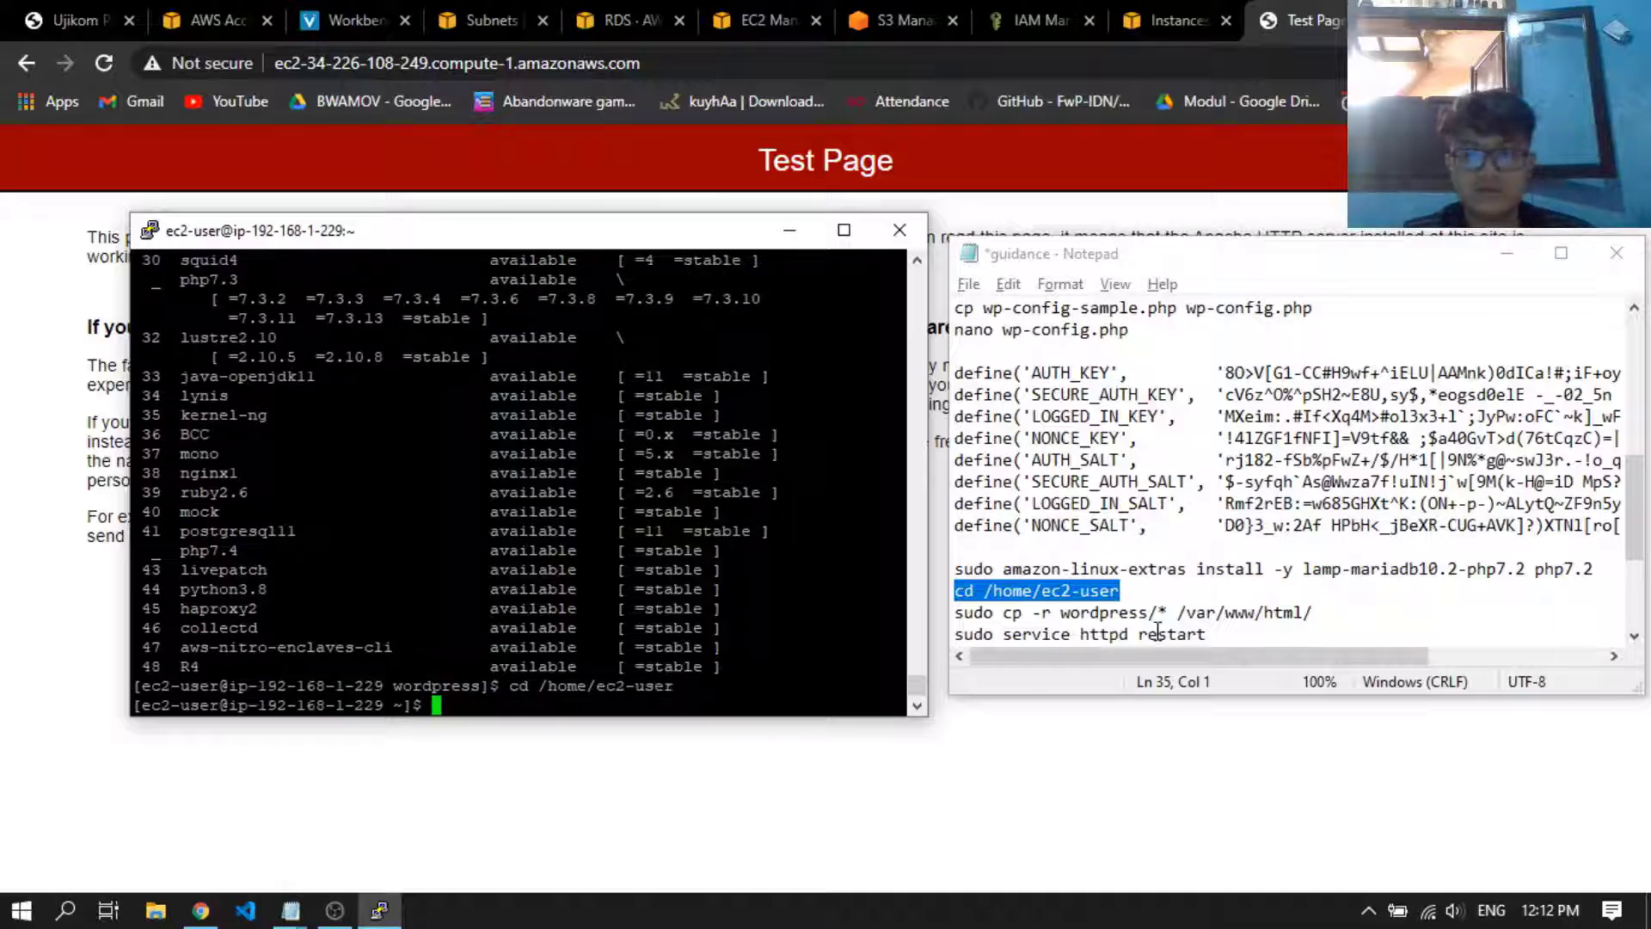
Copy the WordPress files into the web root by running sudo cp -r wordpress/* /var/www/html/ from the notes
drag(1334, 611, 951, 612)
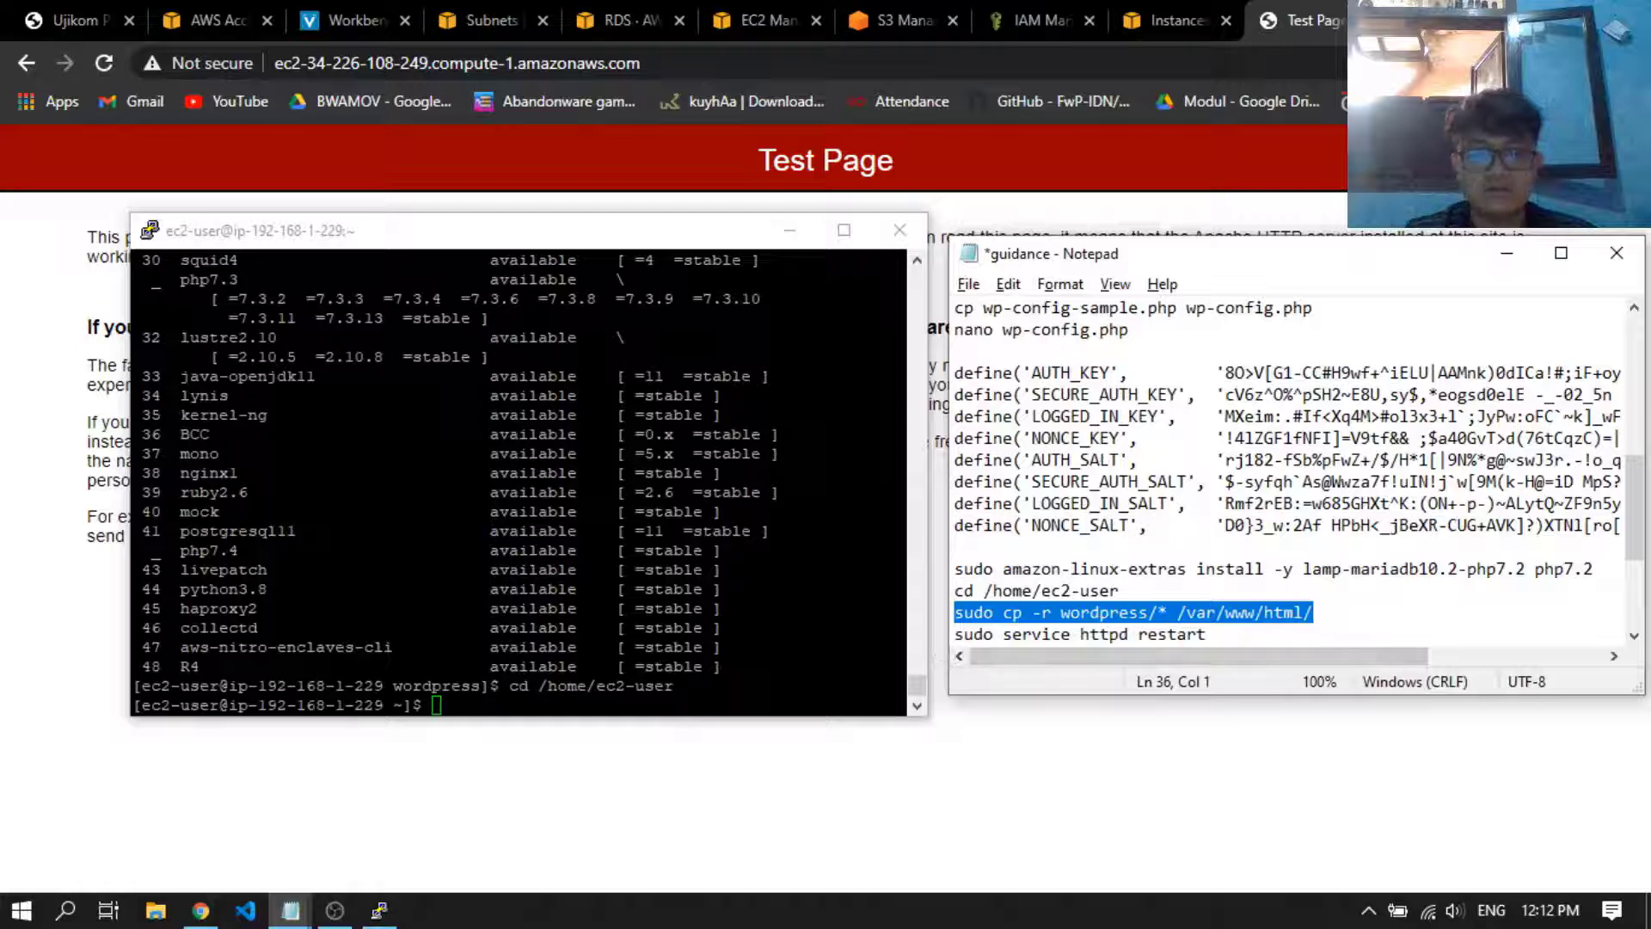
key(alt+Tab)
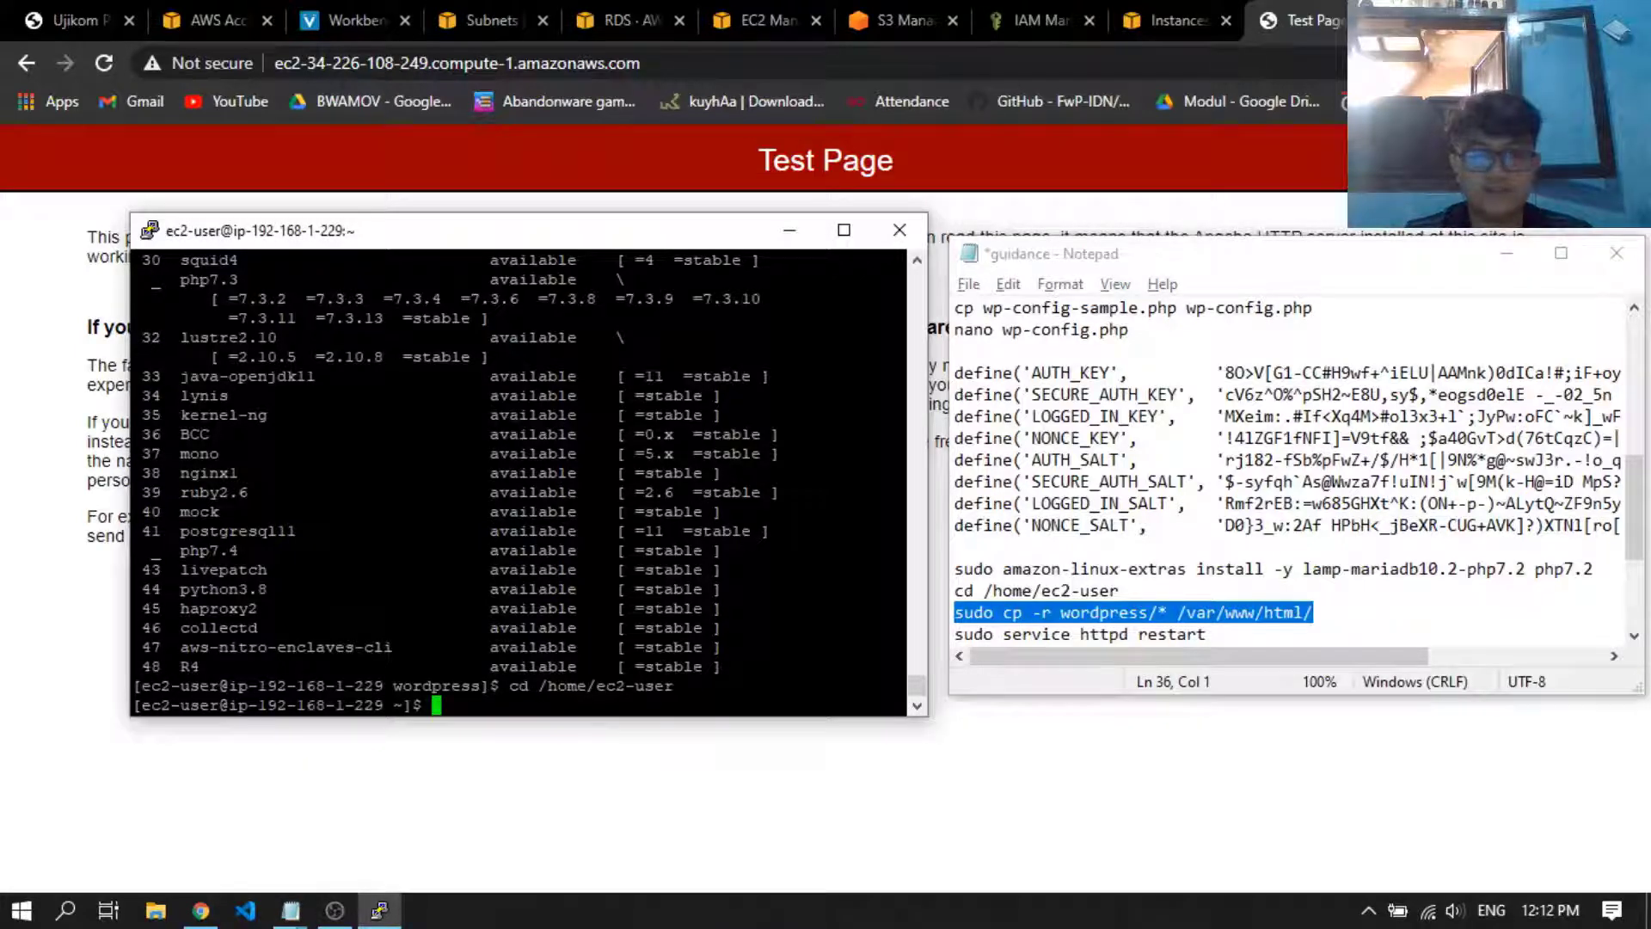
key(shift+Insert)
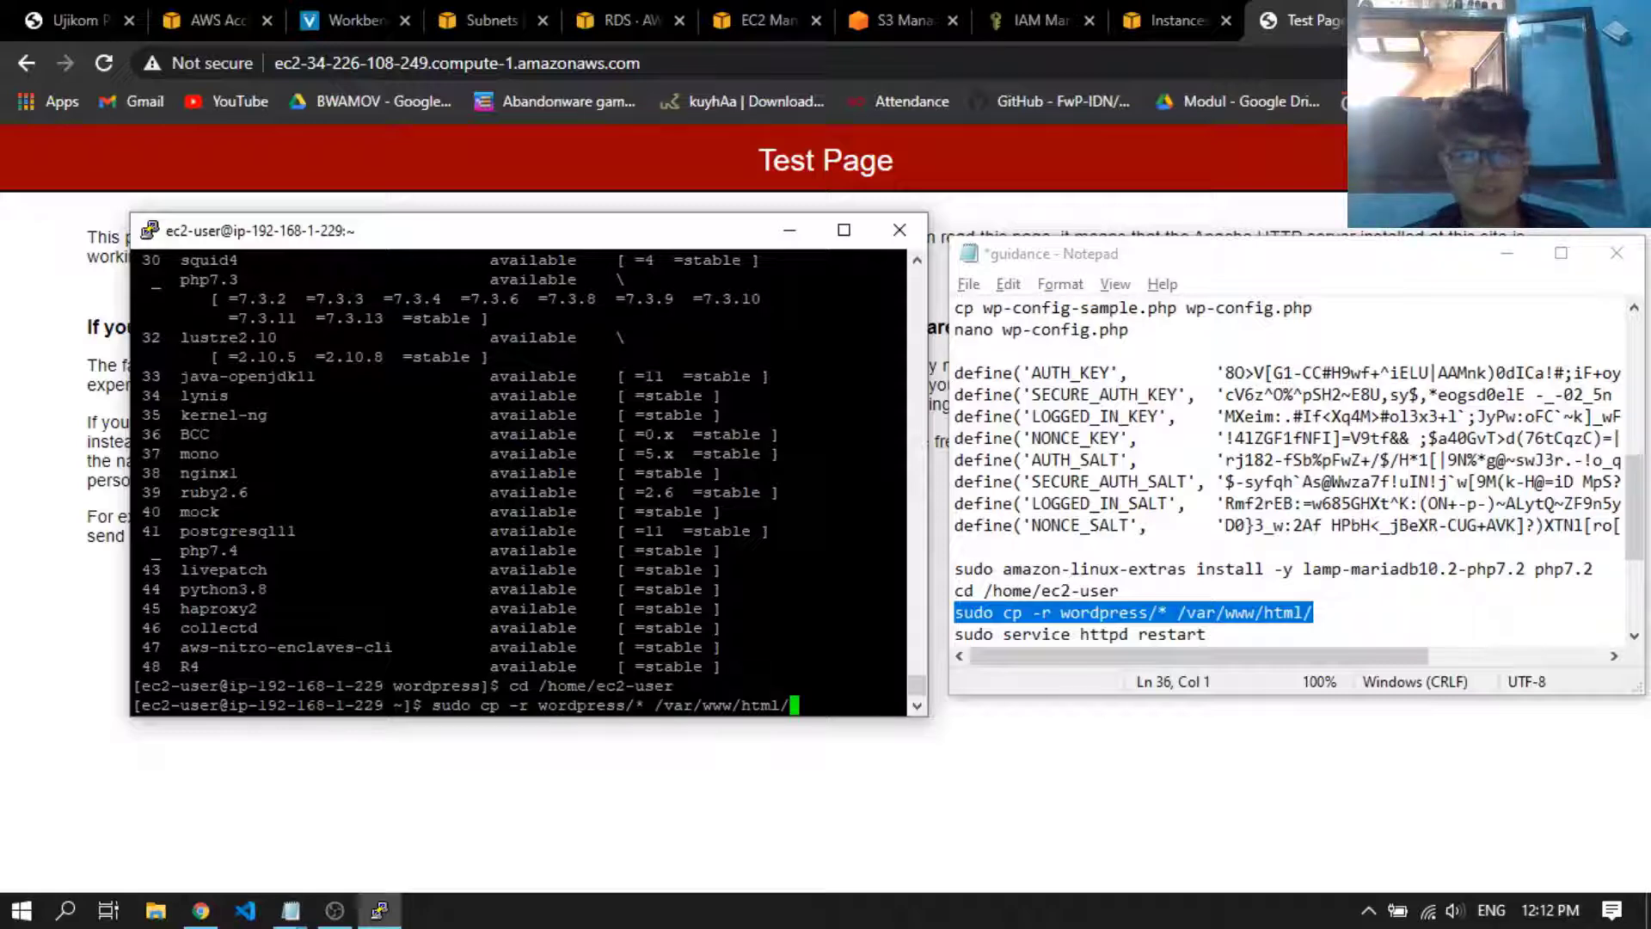
key(Return)
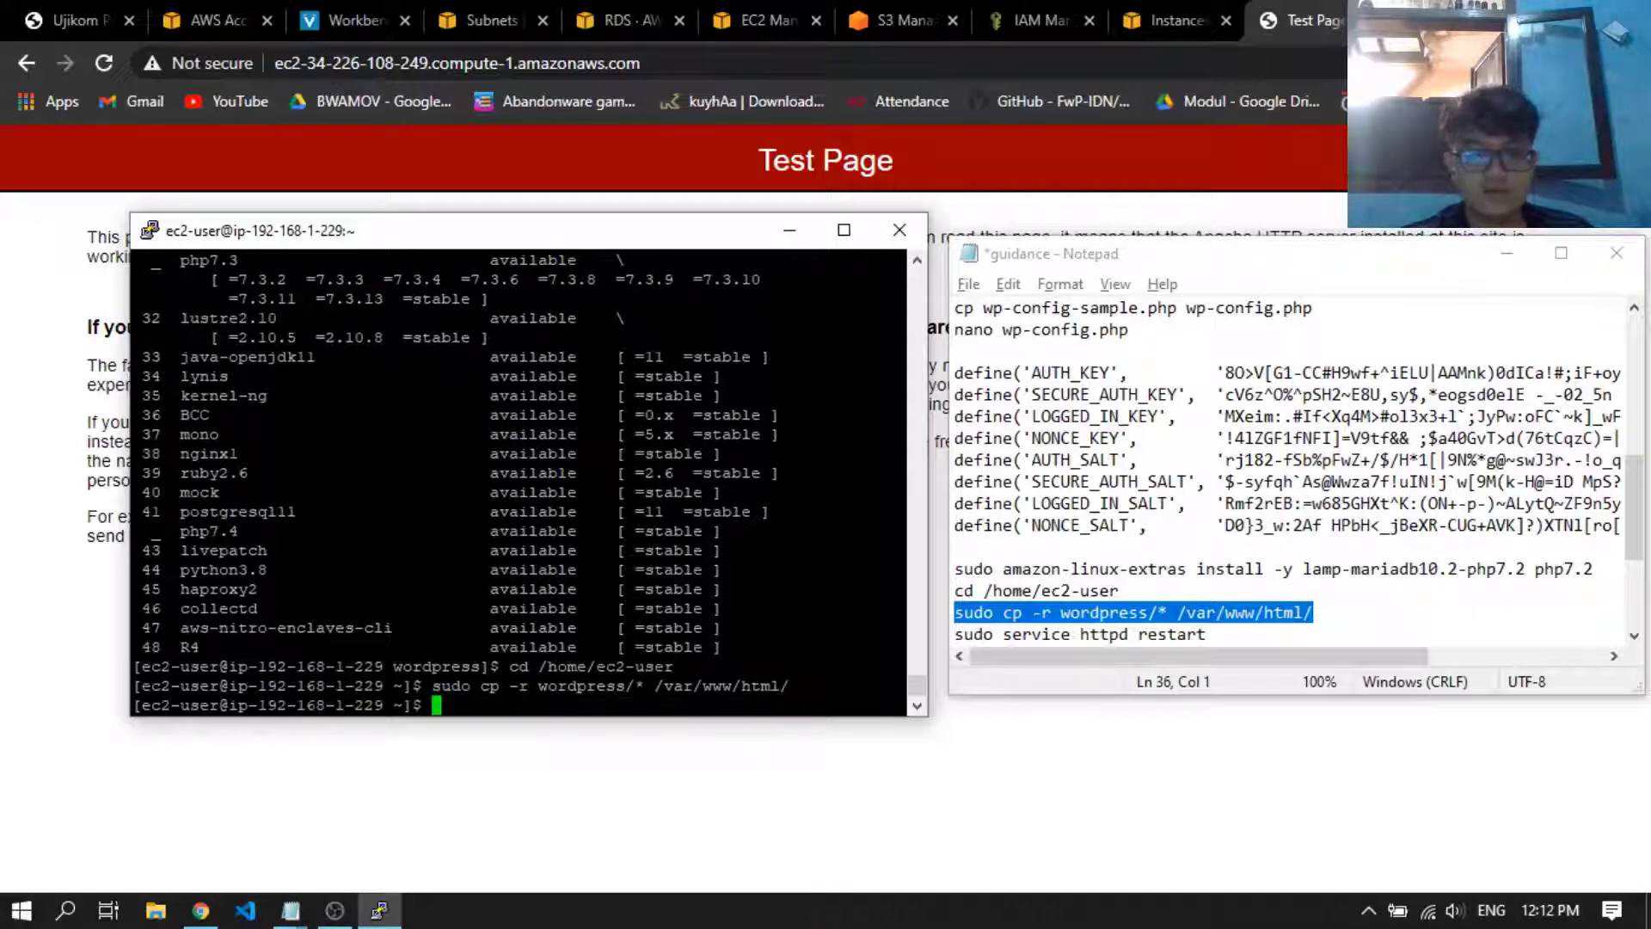
Restart the Apache web server in the terminal by running sudo service httpd restart from the notes
scroll(943, 458, down, 1)
drag(1207, 568, 929, 572)
click(929, 572)
key(shift+Insert)
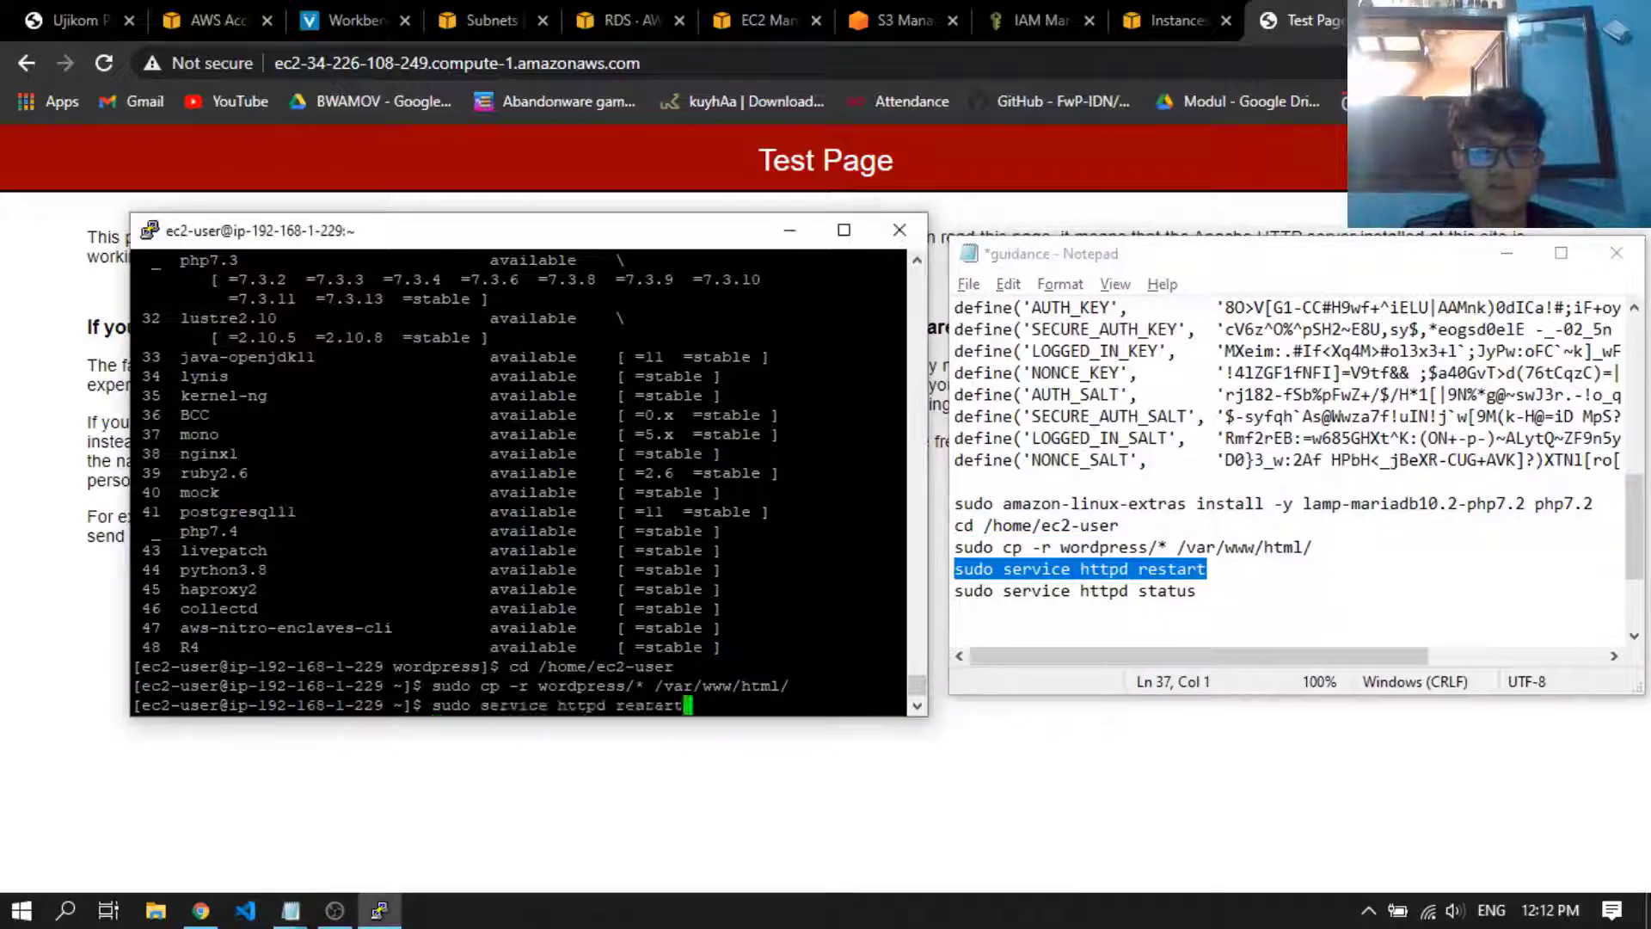
key(Return)
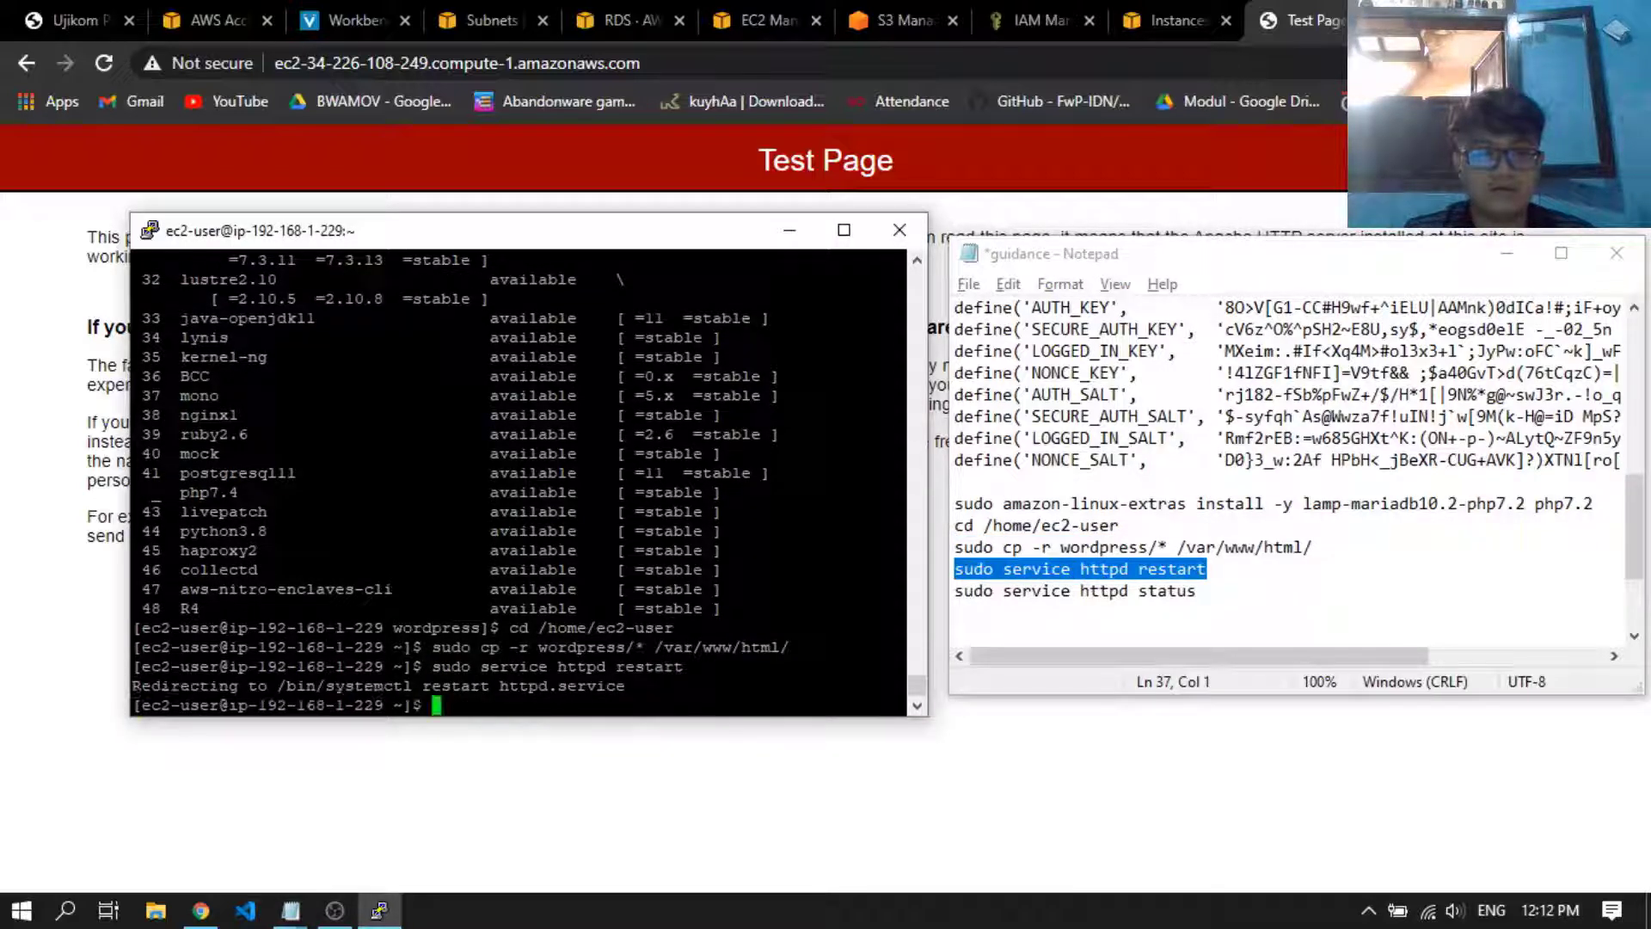
Check the Apache service state by running sudo service httpd status from the notes
drag(1229, 593, 954, 590)
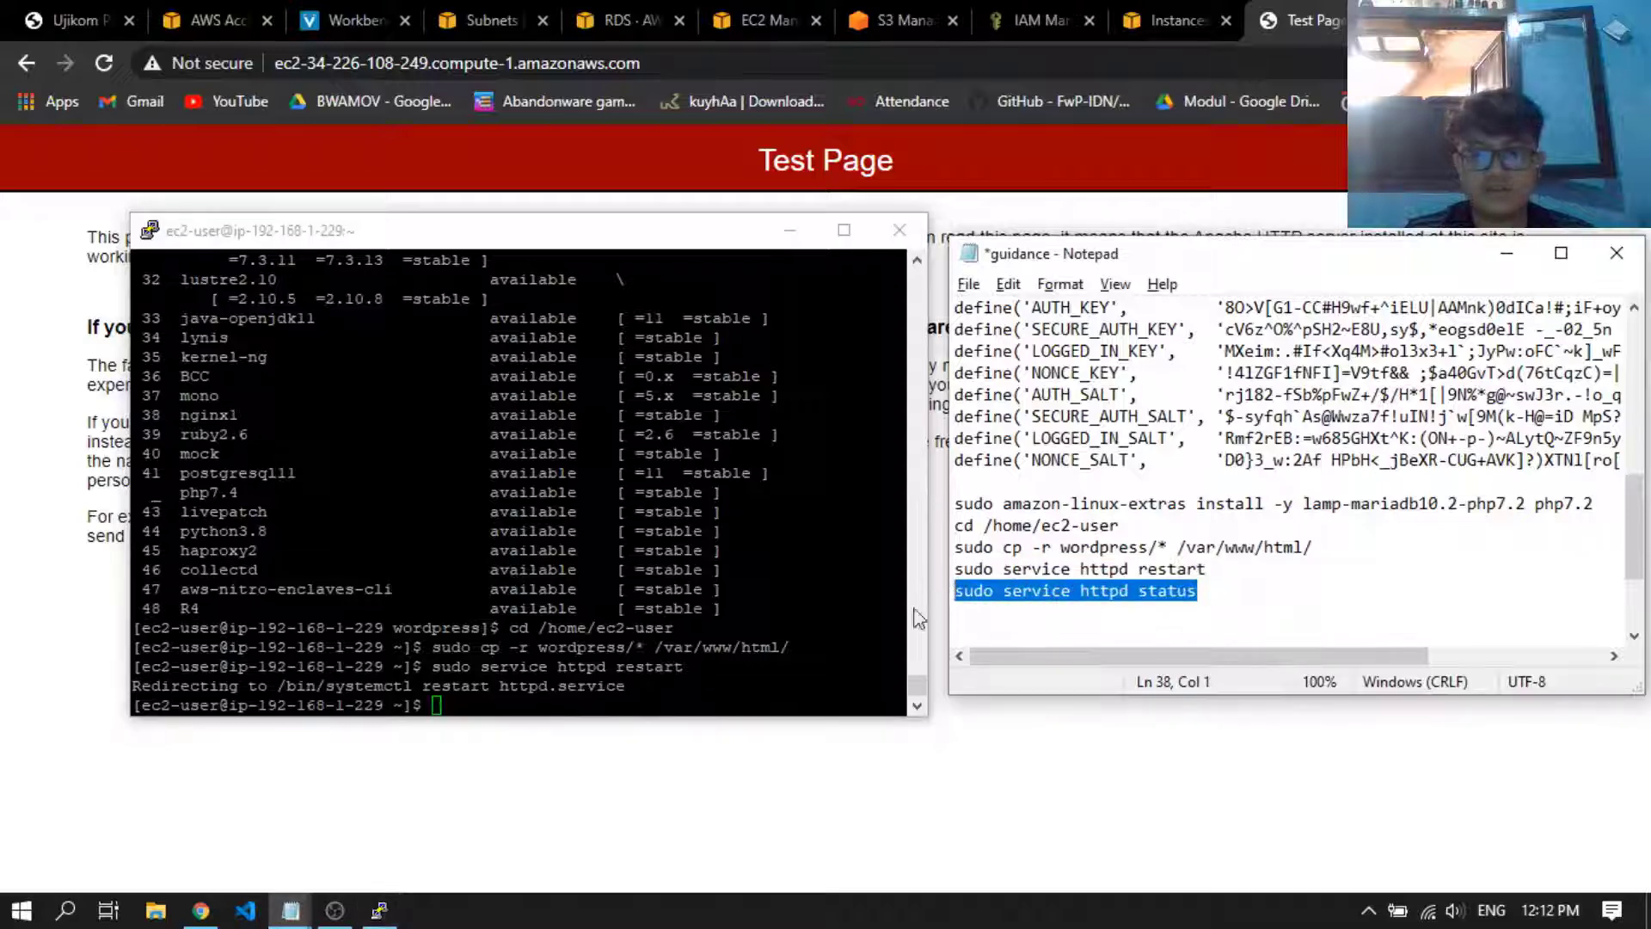
right_click(774, 593)
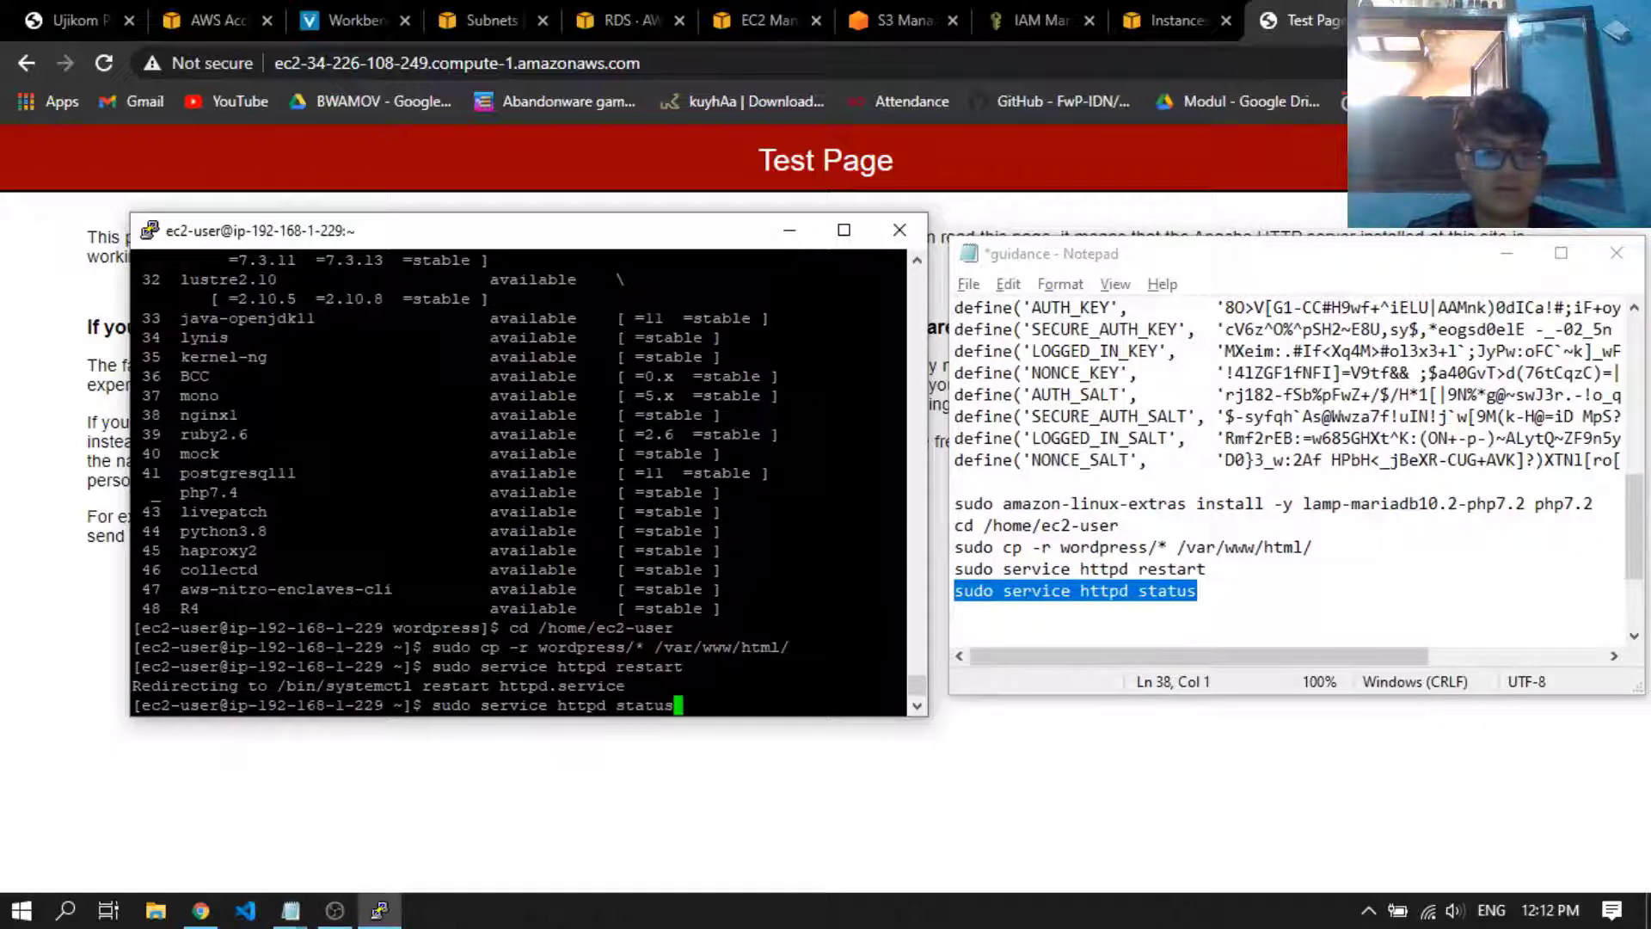
key(Return)
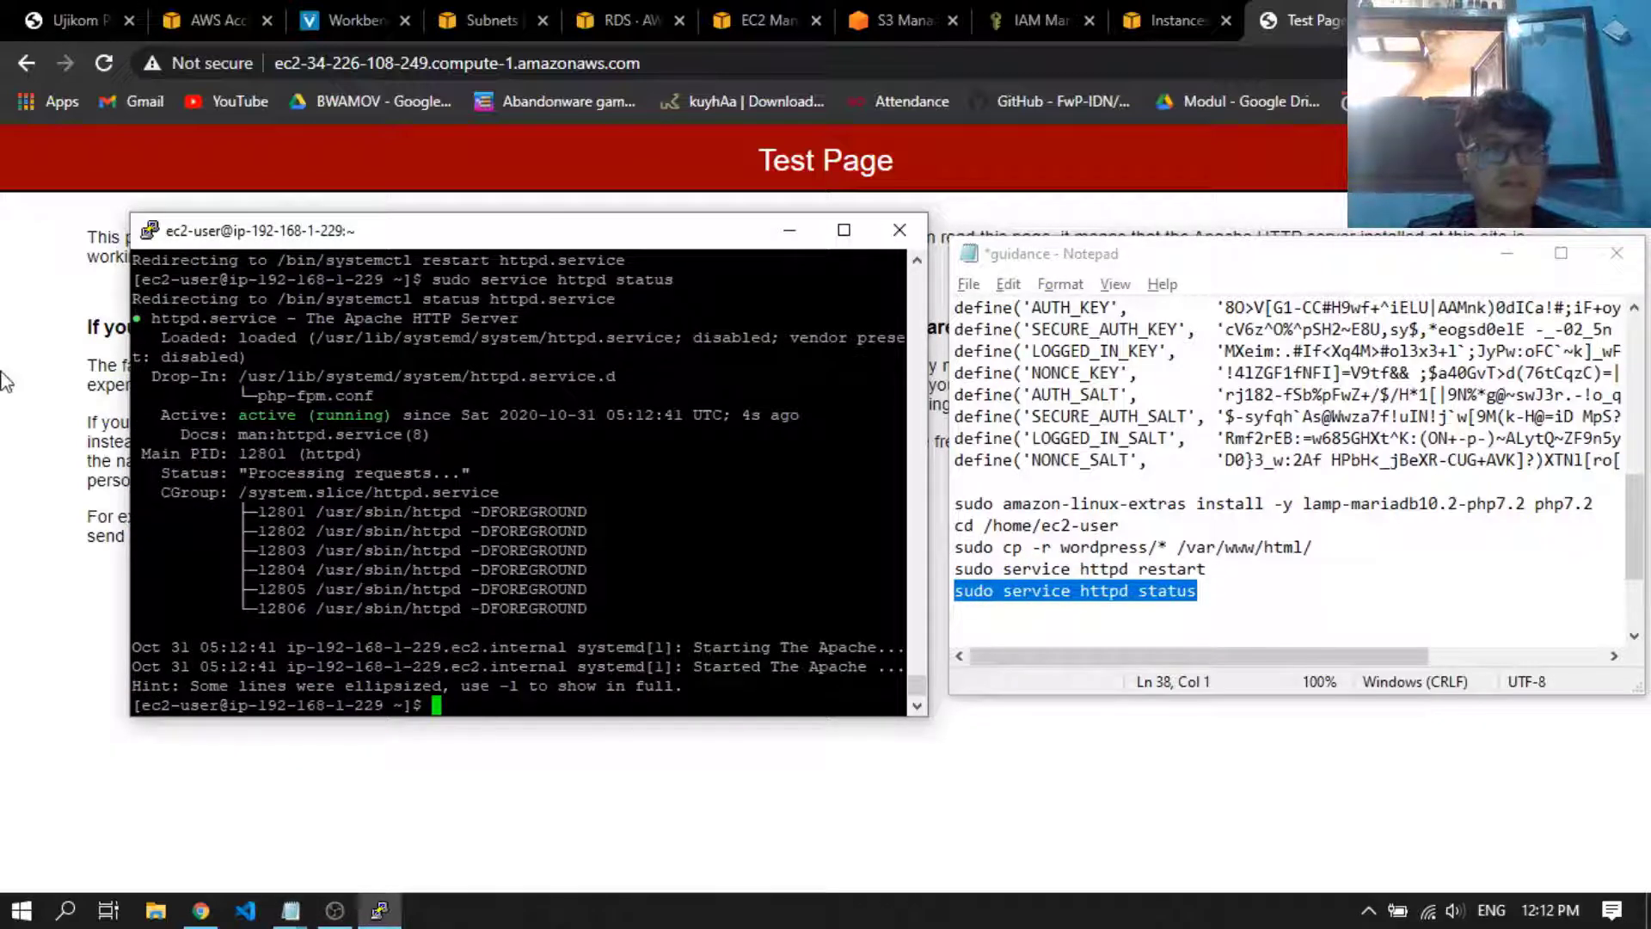
Switch to the browser, reload the EC2 site's page and look over the WordPress installation form
click(95, 378)
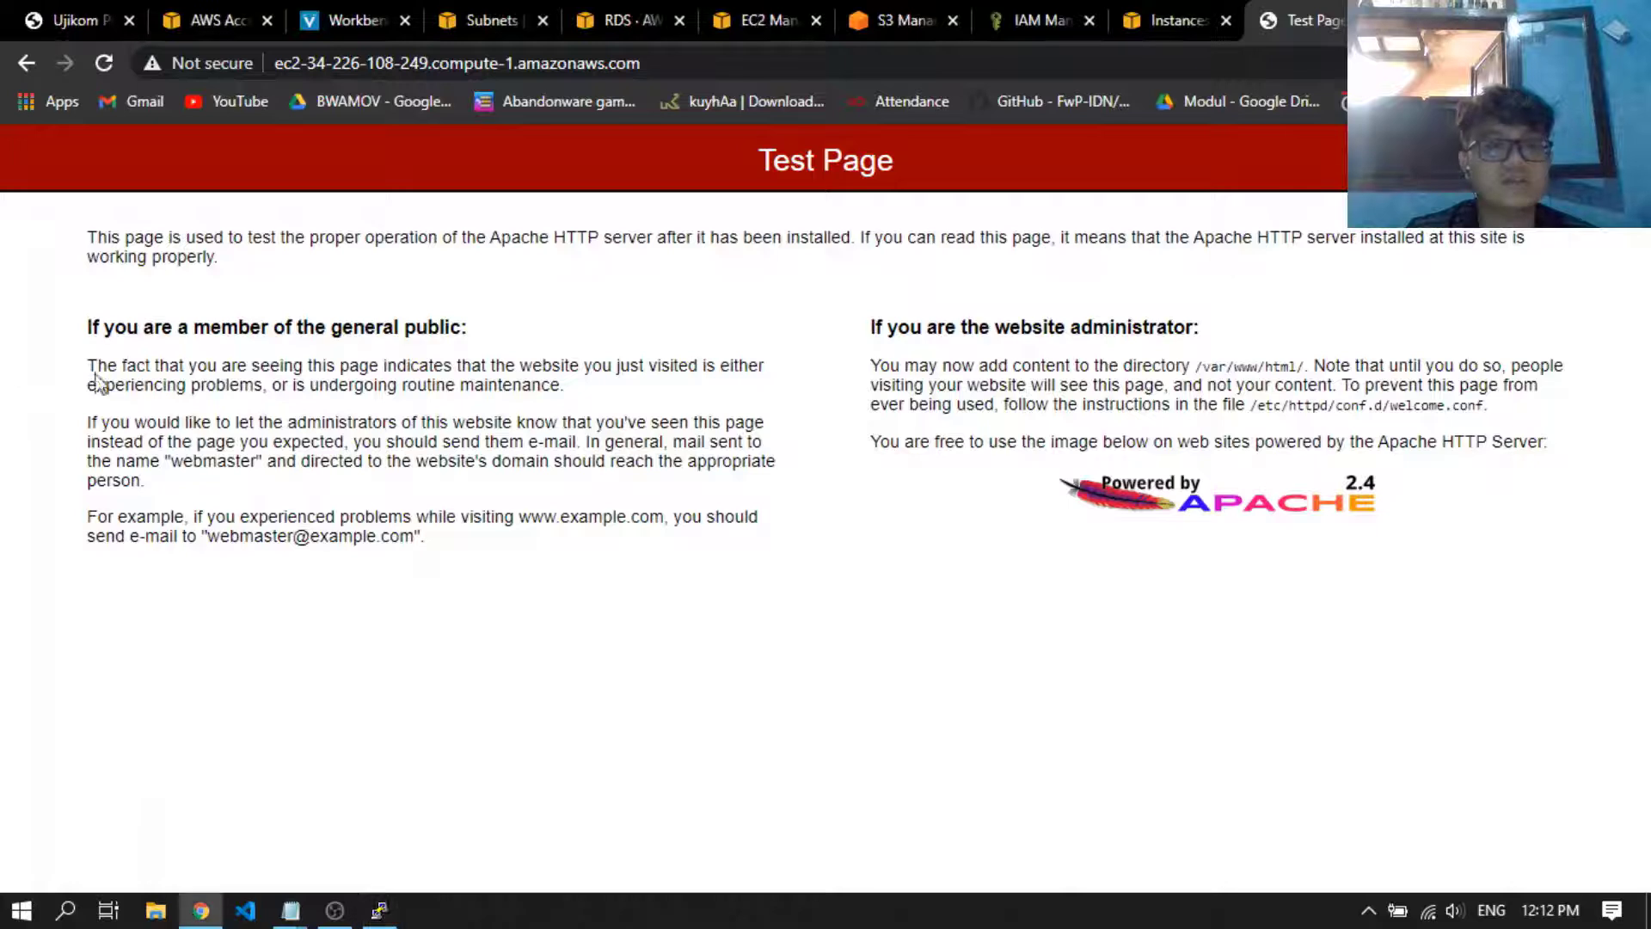
click(104, 62)
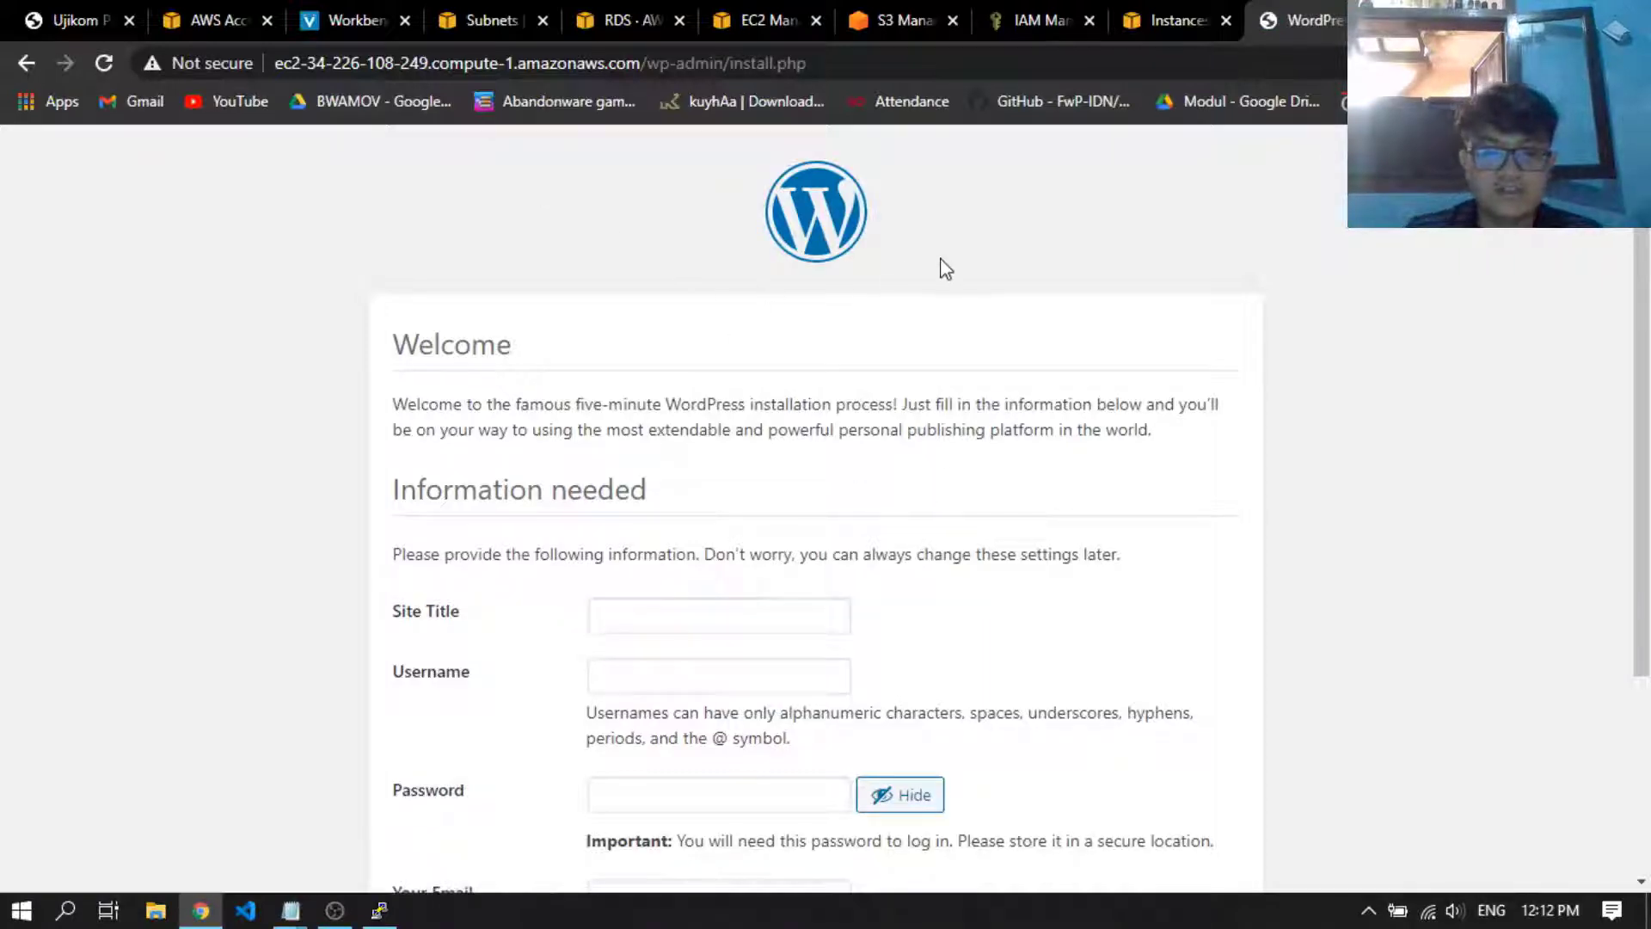
scroll(935, 342, down, 3)
scroll(840, 501, up, 4)
scroll(822, 482, down, 2)
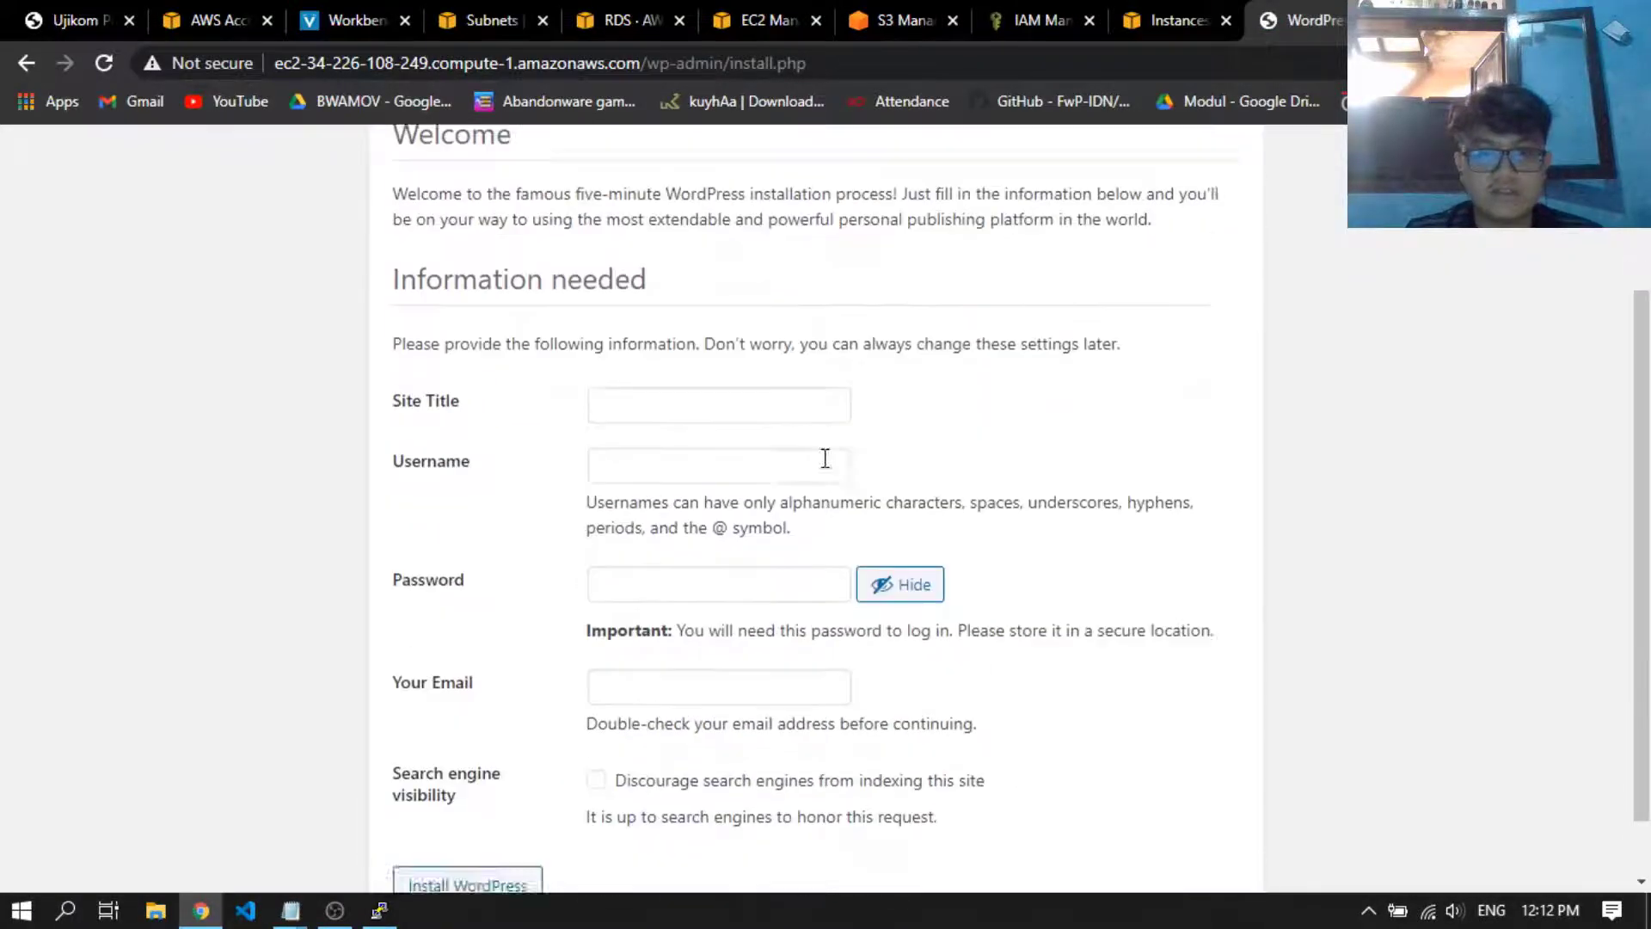
scroll(822, 456, up, 2)
scroll(963, 361, down, 1)
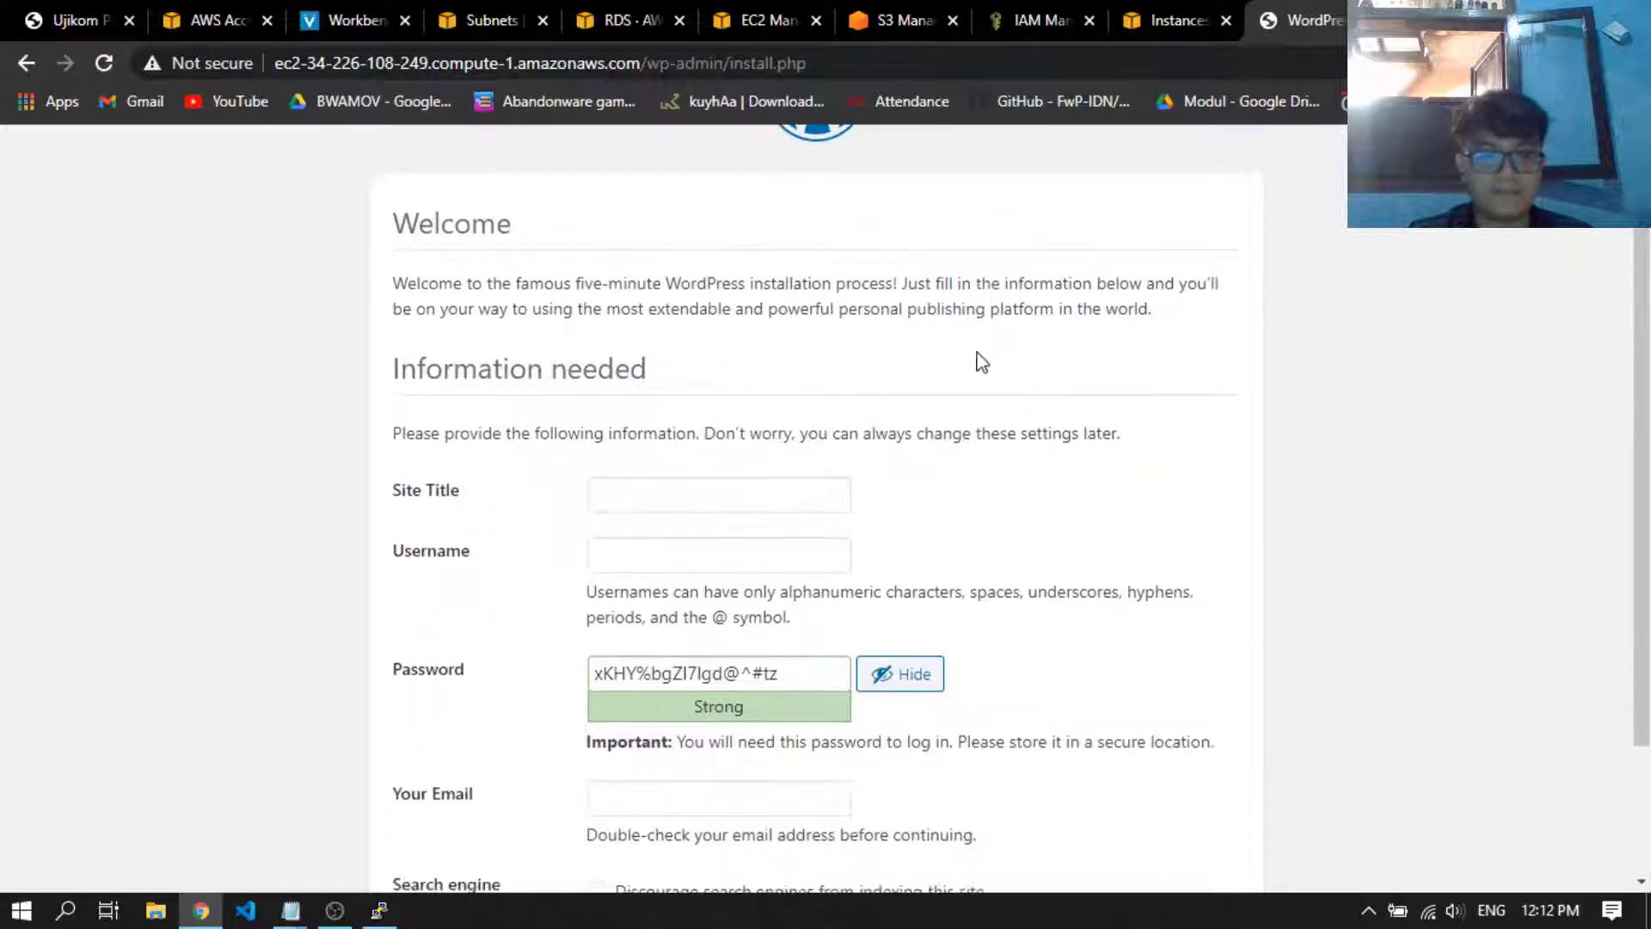
Fill in the WordPress installation form with site title ujikomcc and username admin
click(770, 486)
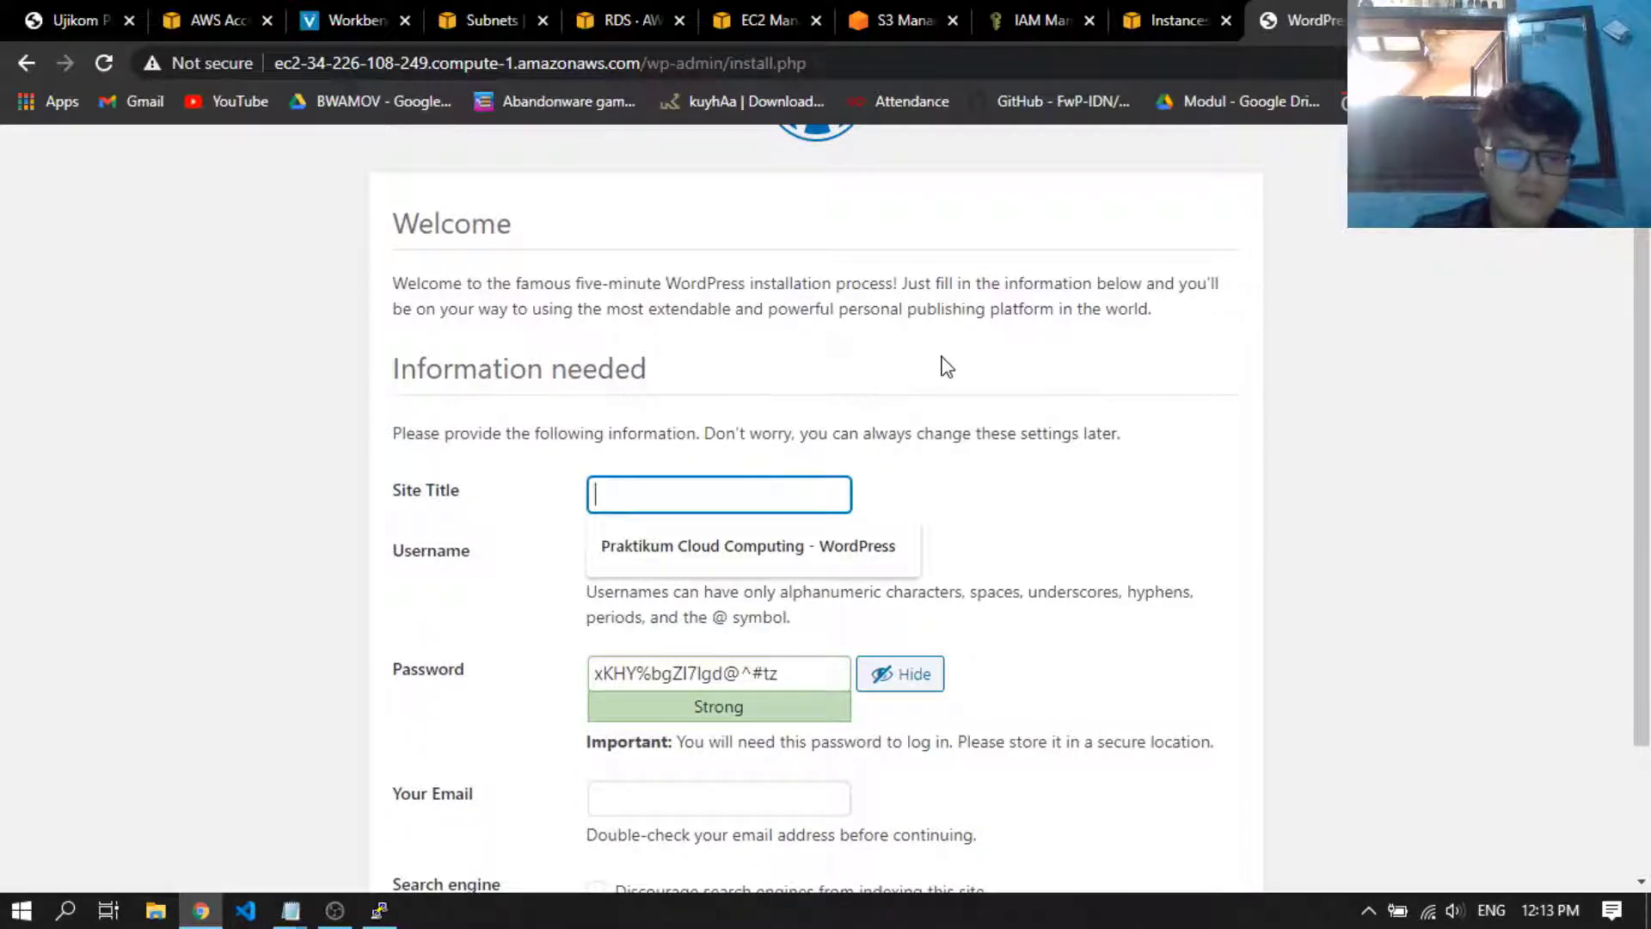
text(ujiko)
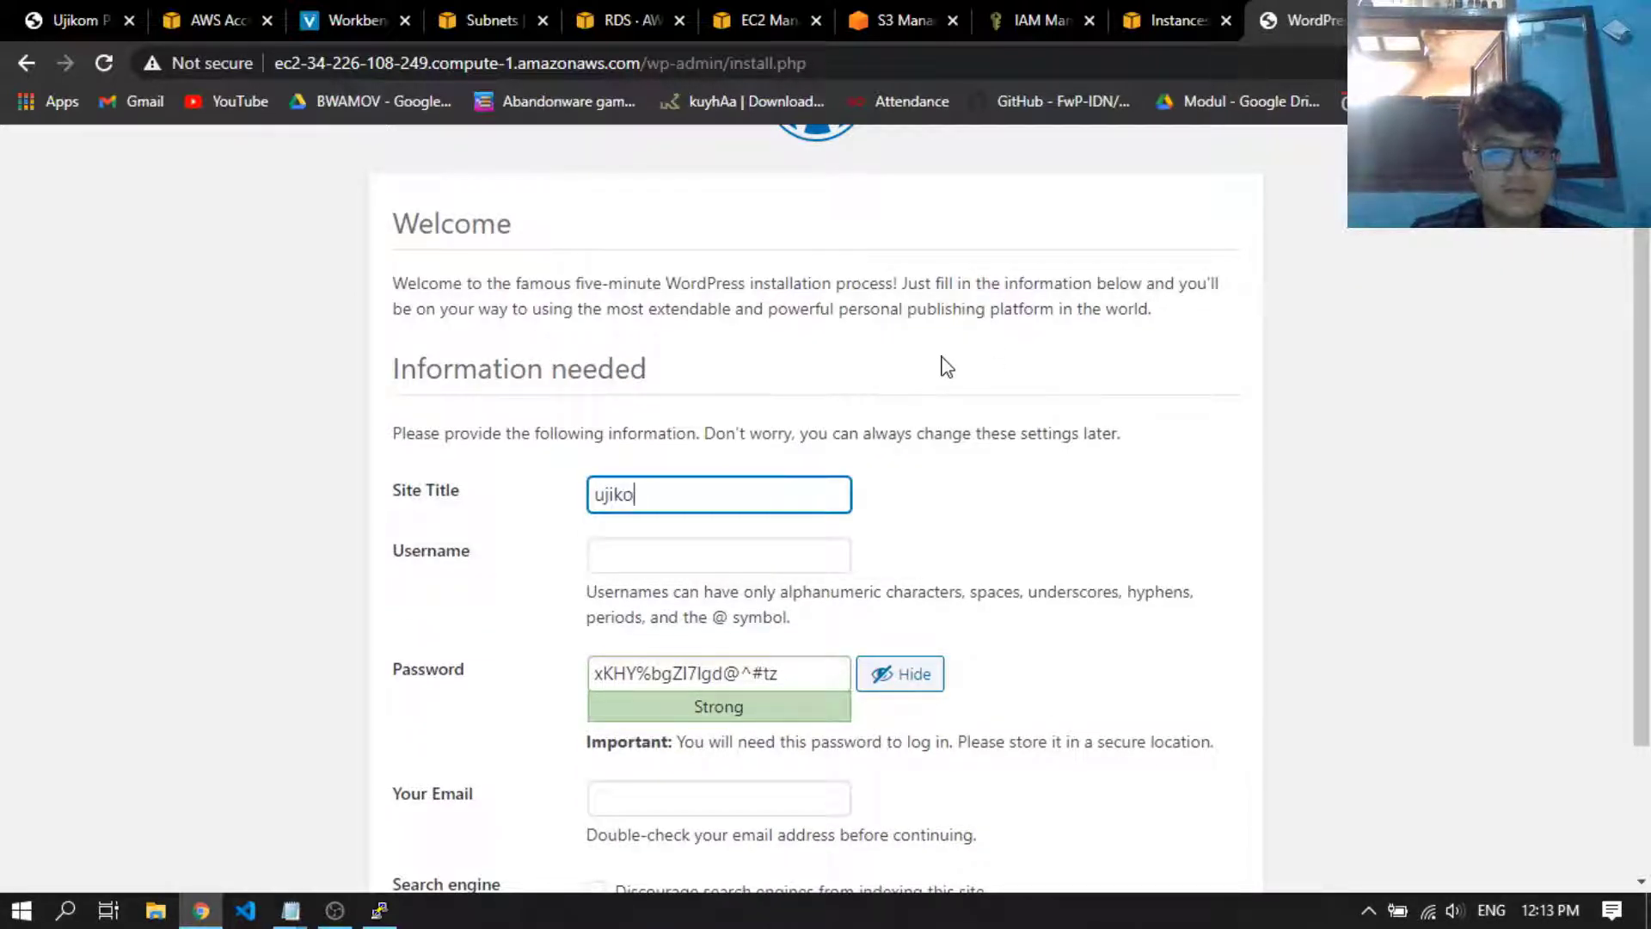
text(mcc)
key(Tab)
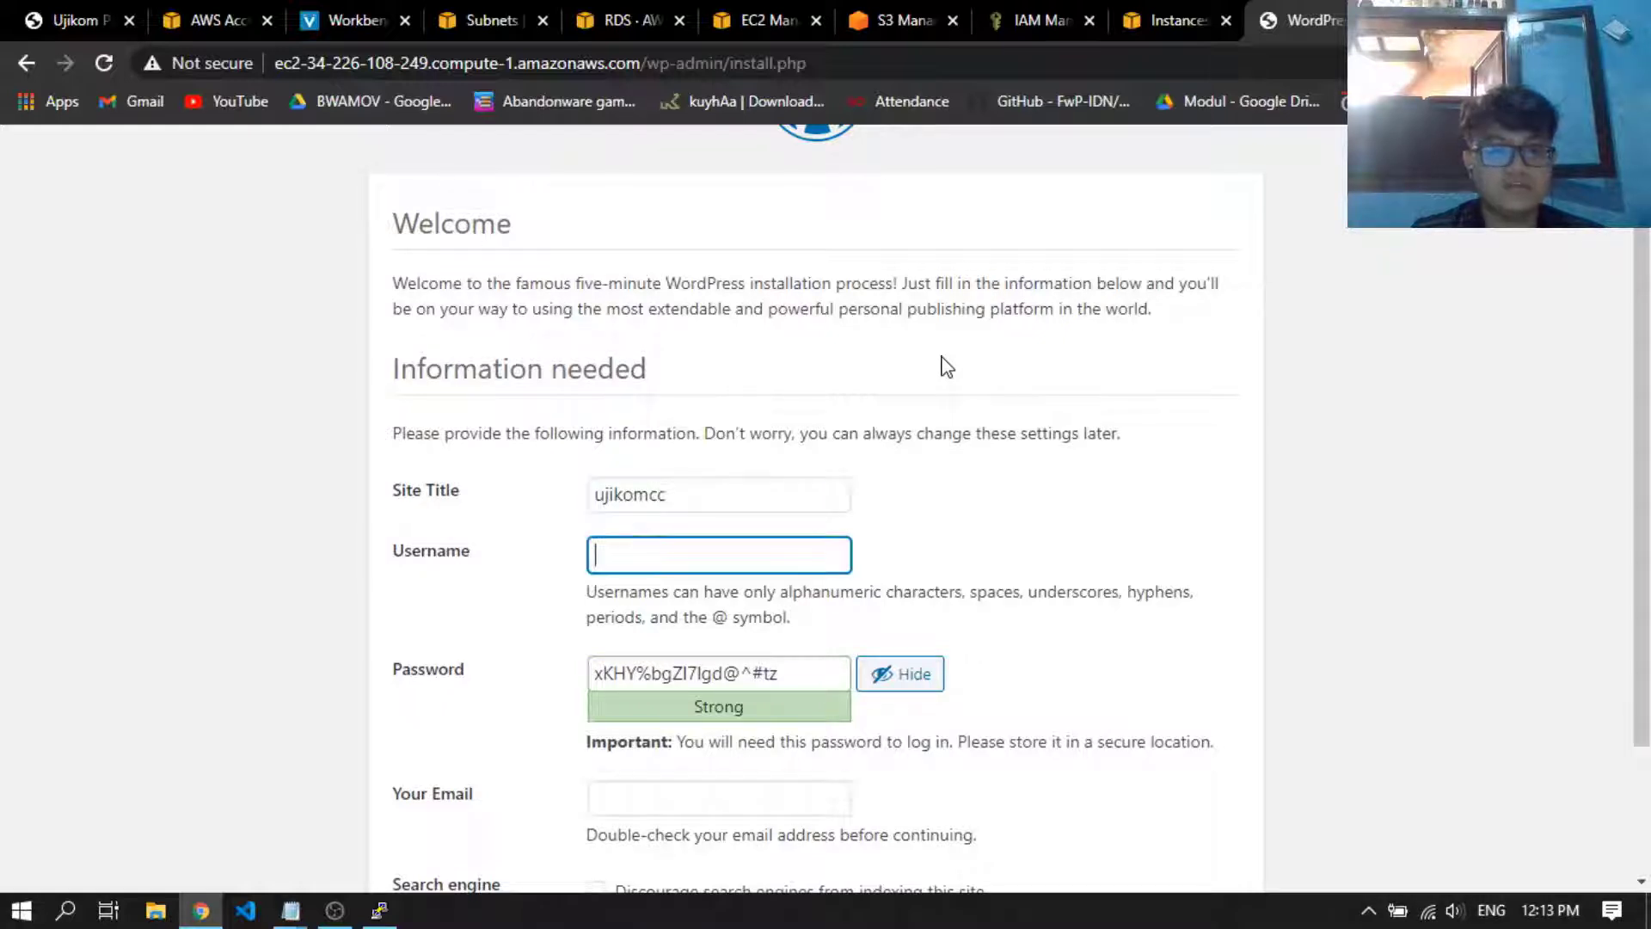
text(admin)
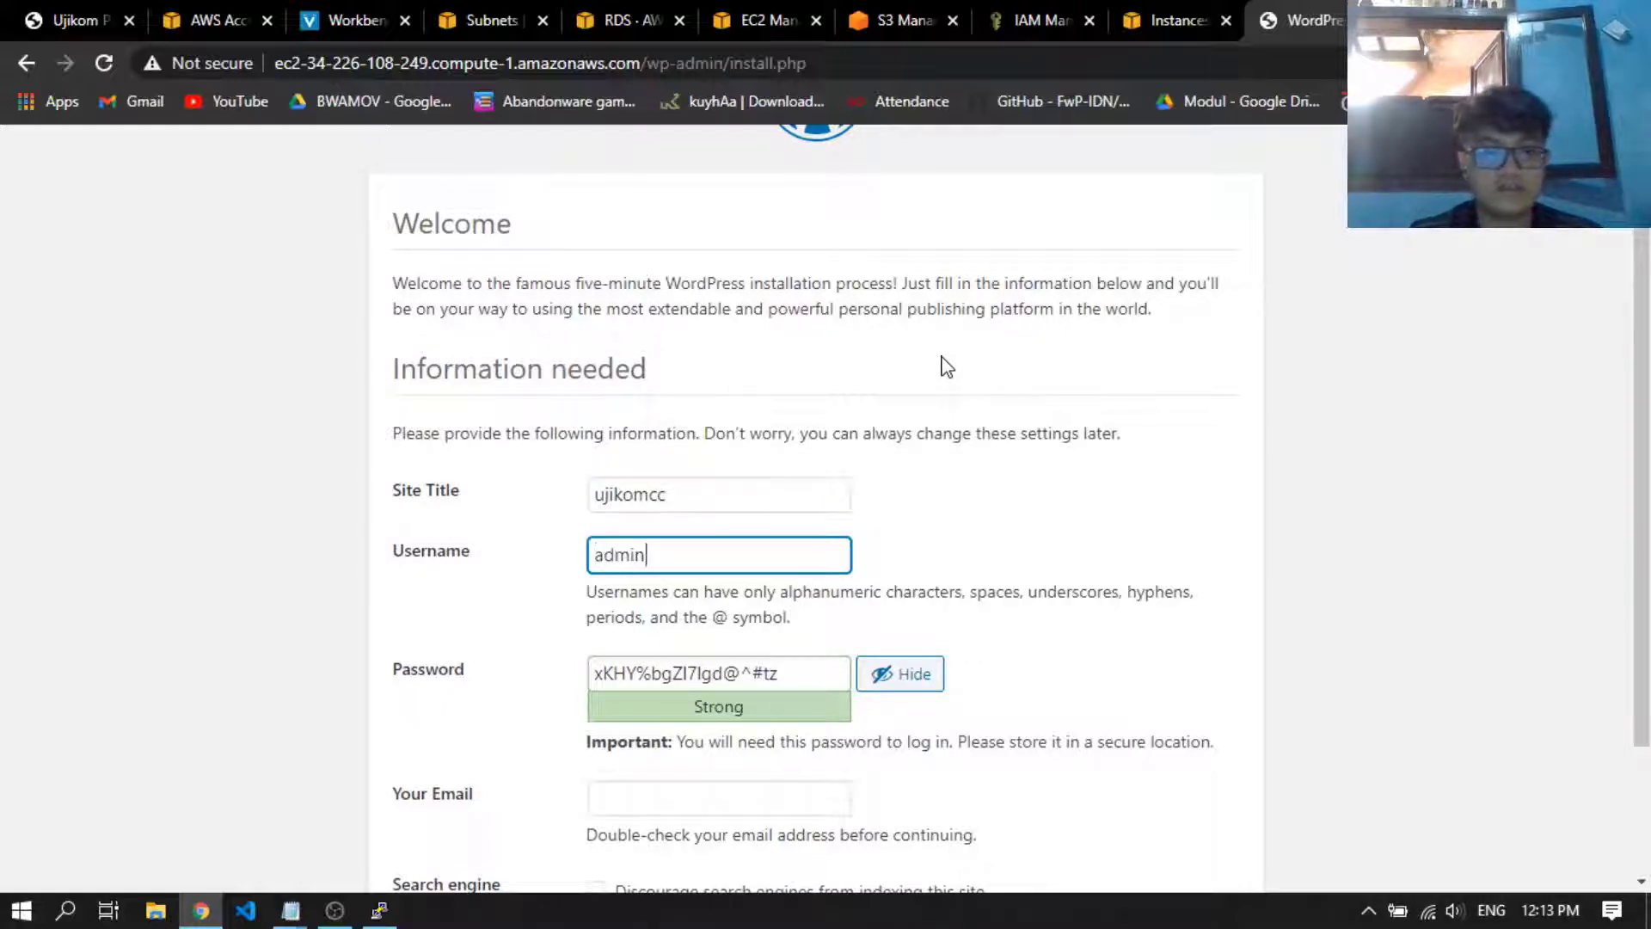
Replace the suggested password with the chosen admin password and confirm the use of a weak password
key(Tab)
text(rootroot)
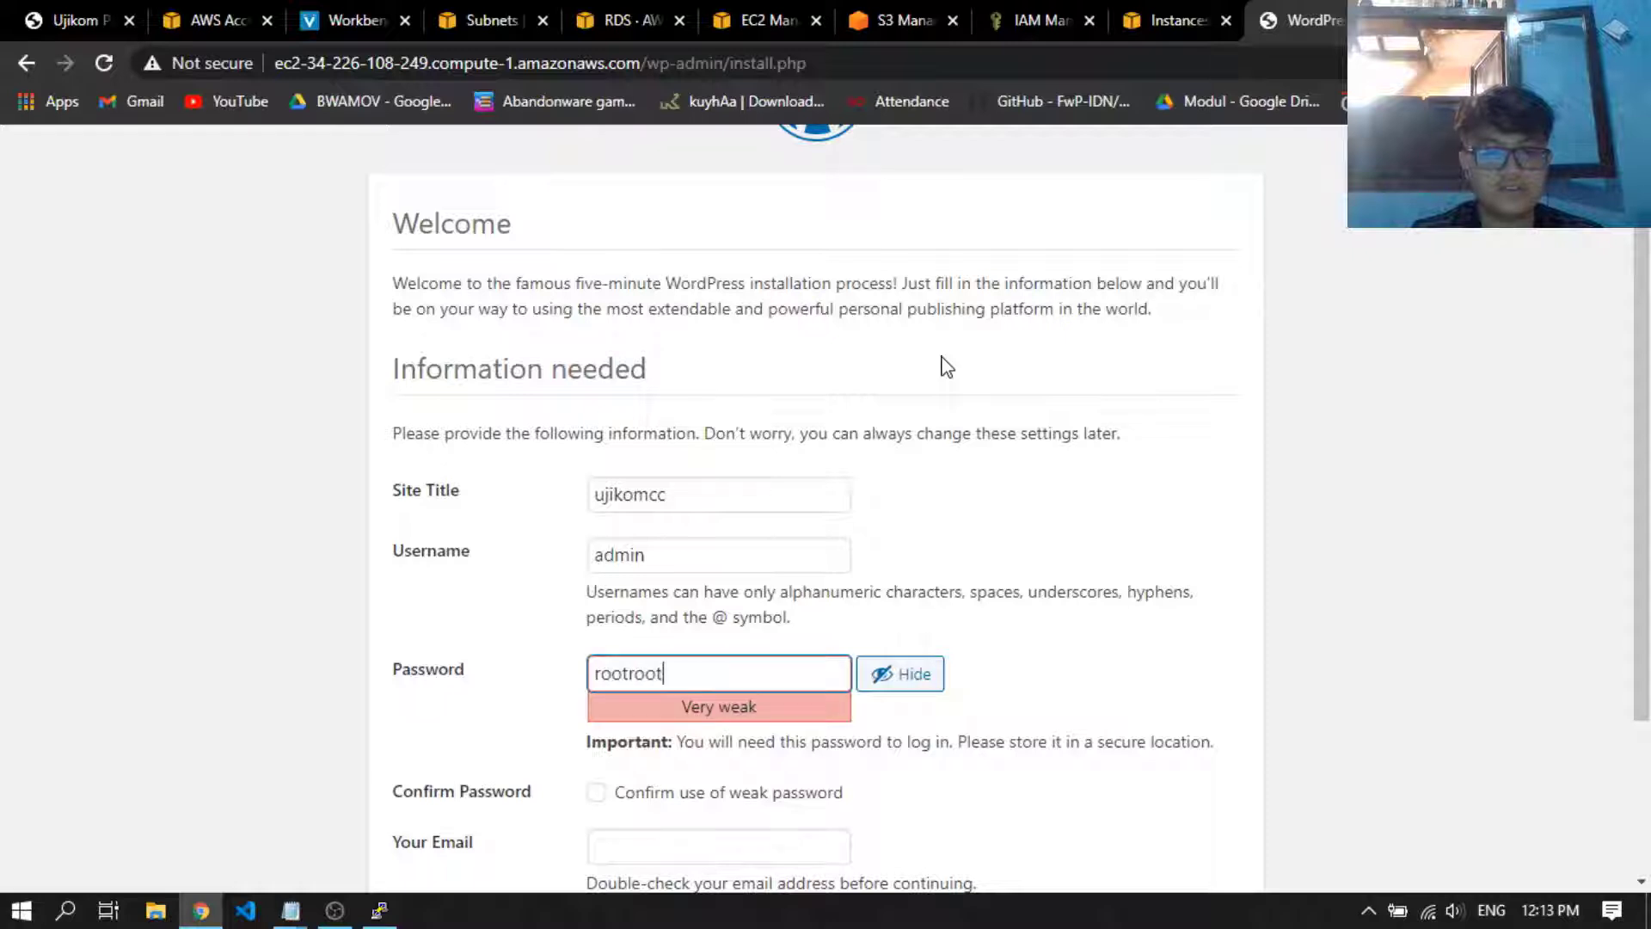
scroll(939, 374, down, 1)
scroll(939, 376, down, 1)
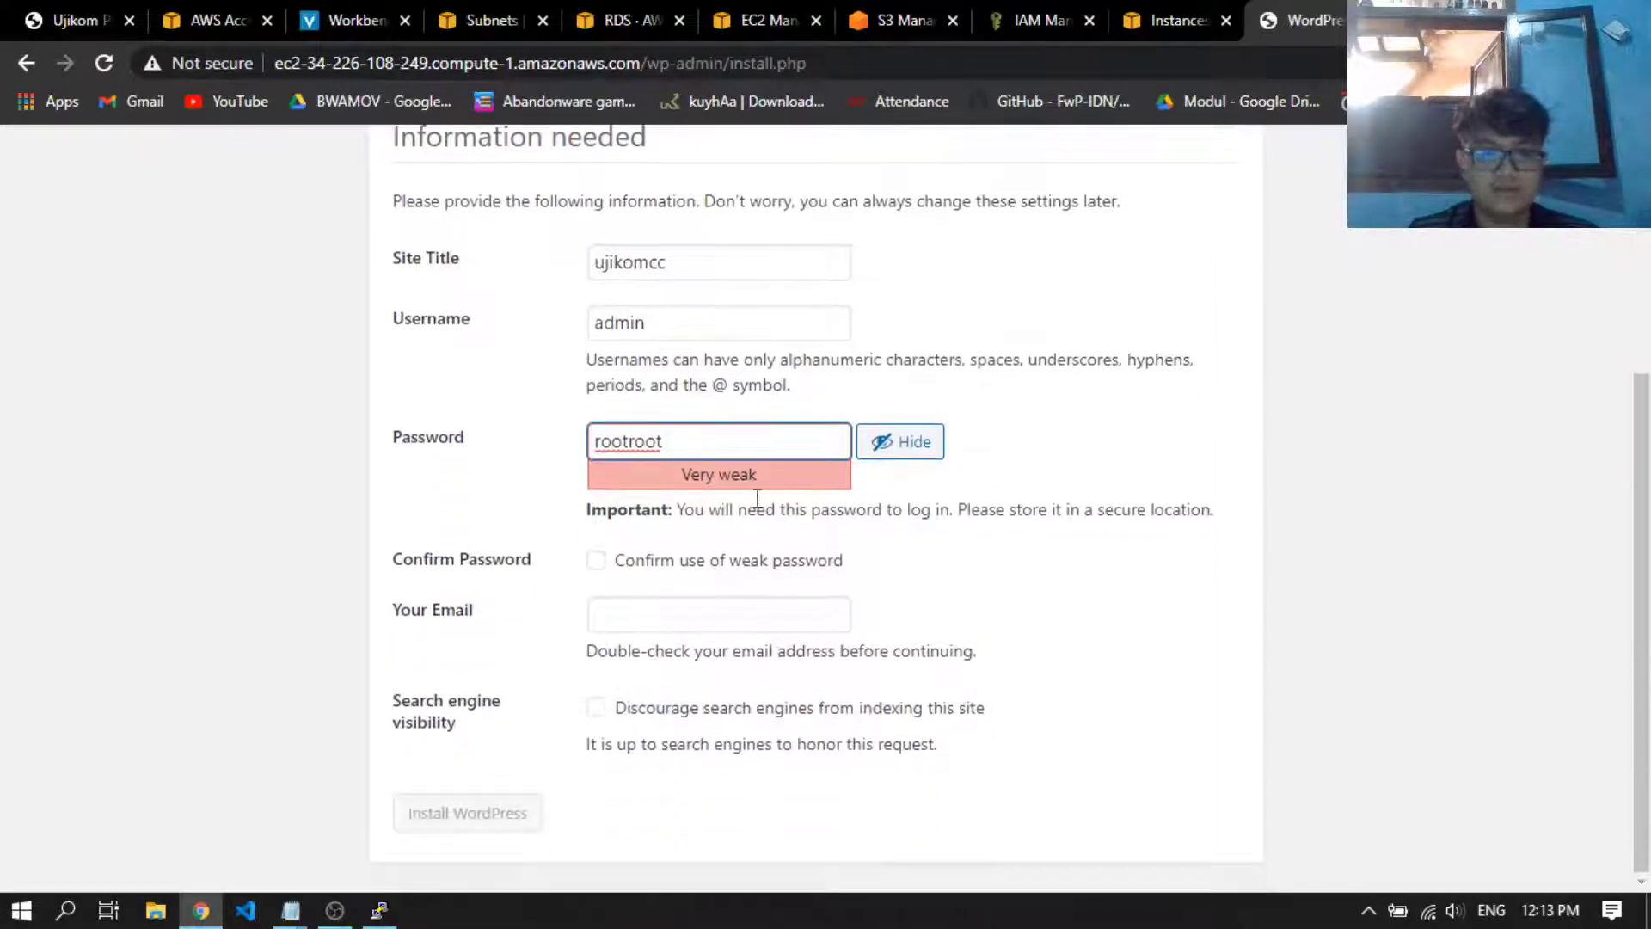
click(748, 562)
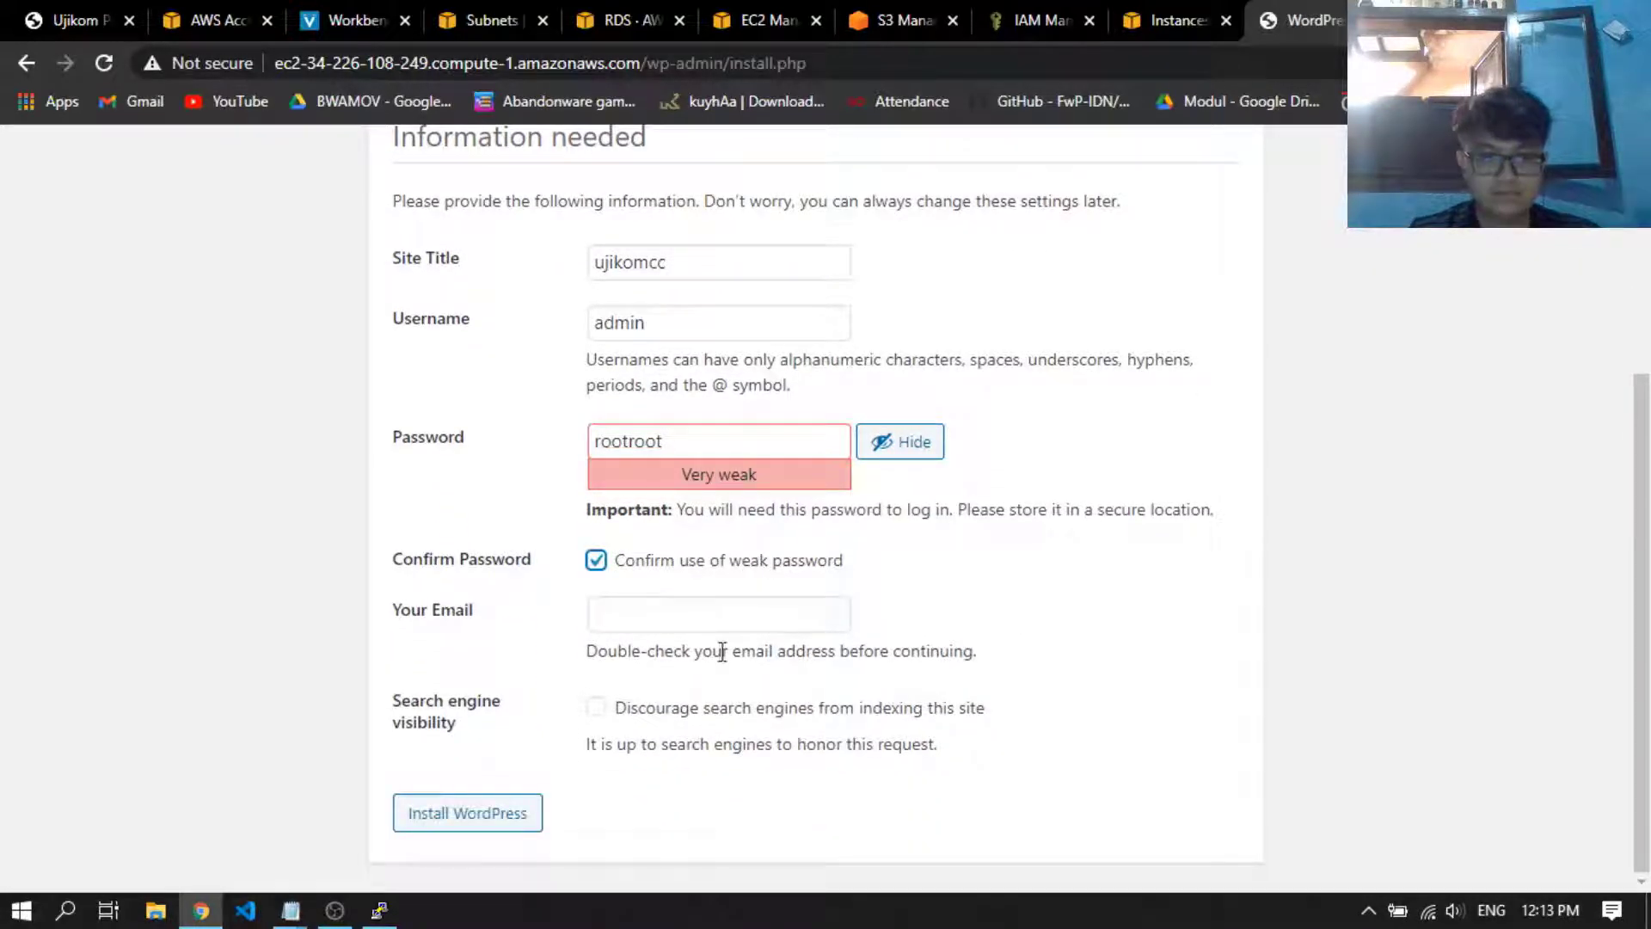
Fill in the administrator's email address from the saved suggestion and install WordPress
click(685, 614)
click(751, 679)
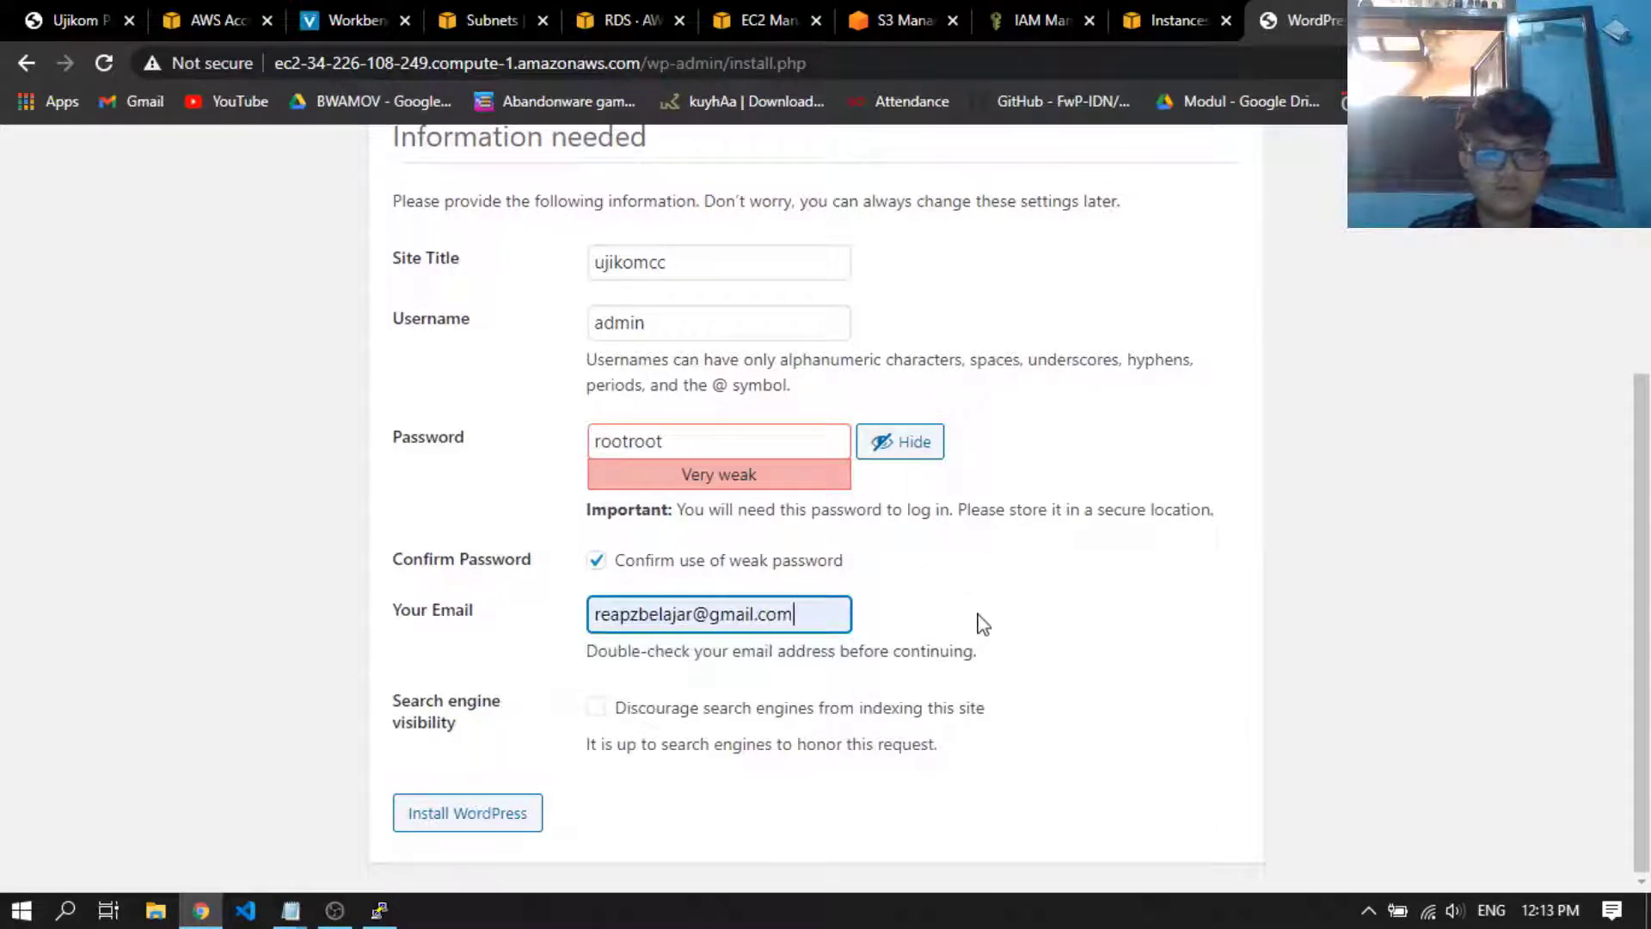
click(695, 824)
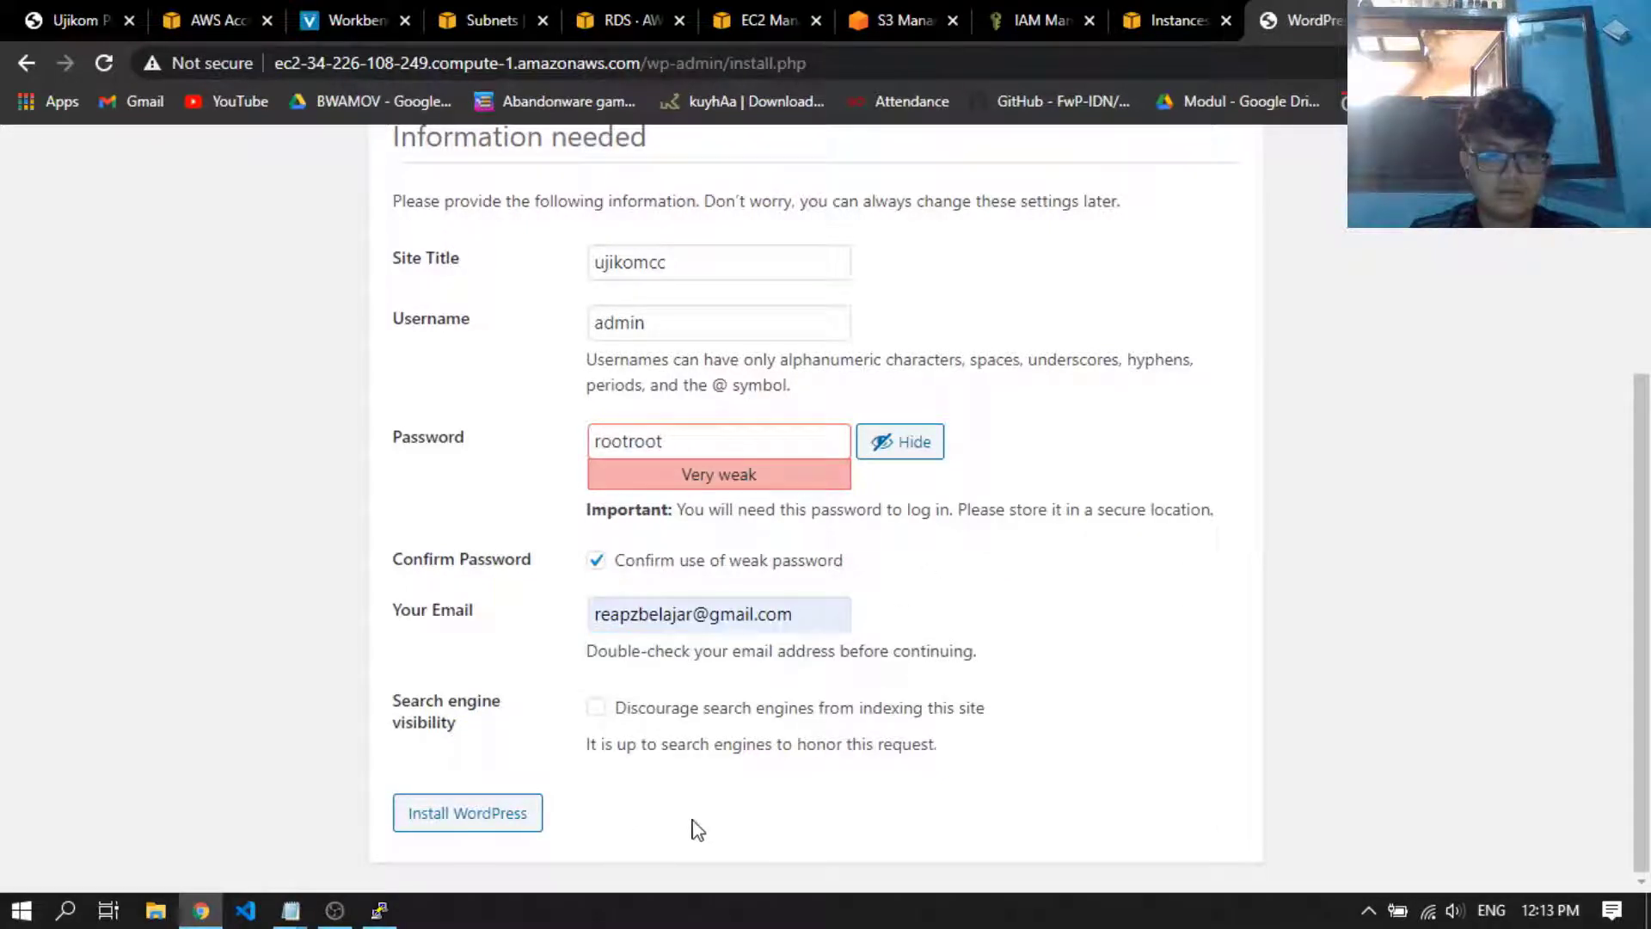
click(495, 830)
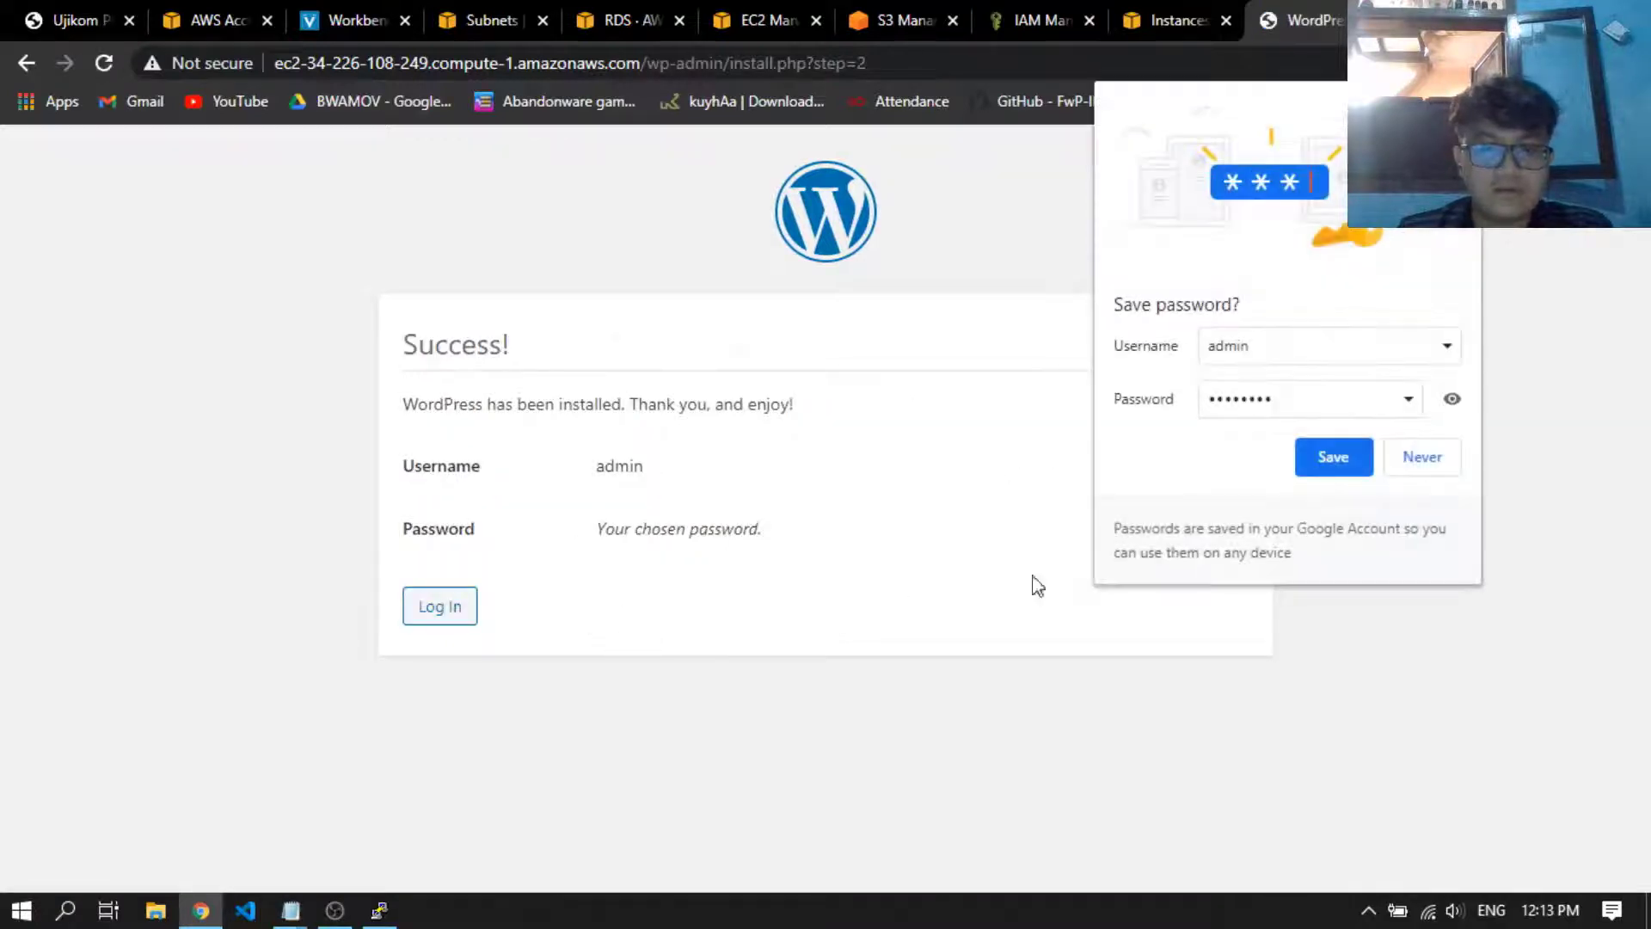
Go to the WordPress login page, decline saving the password, and log in as admin with the account password
click(469, 610)
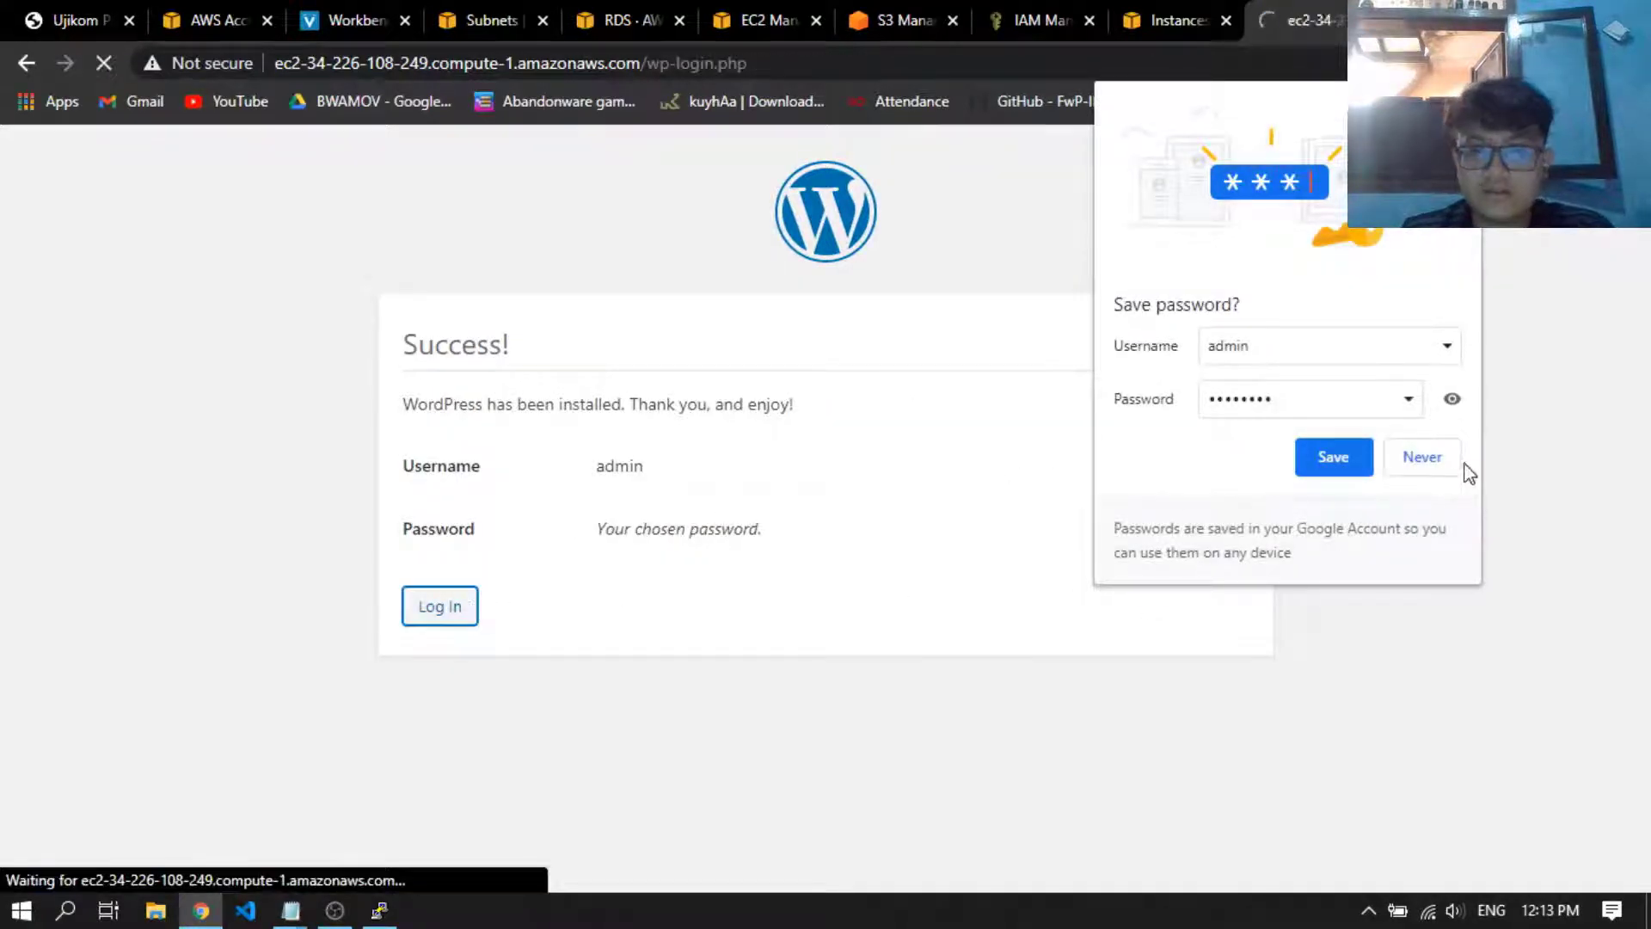
click(1434, 468)
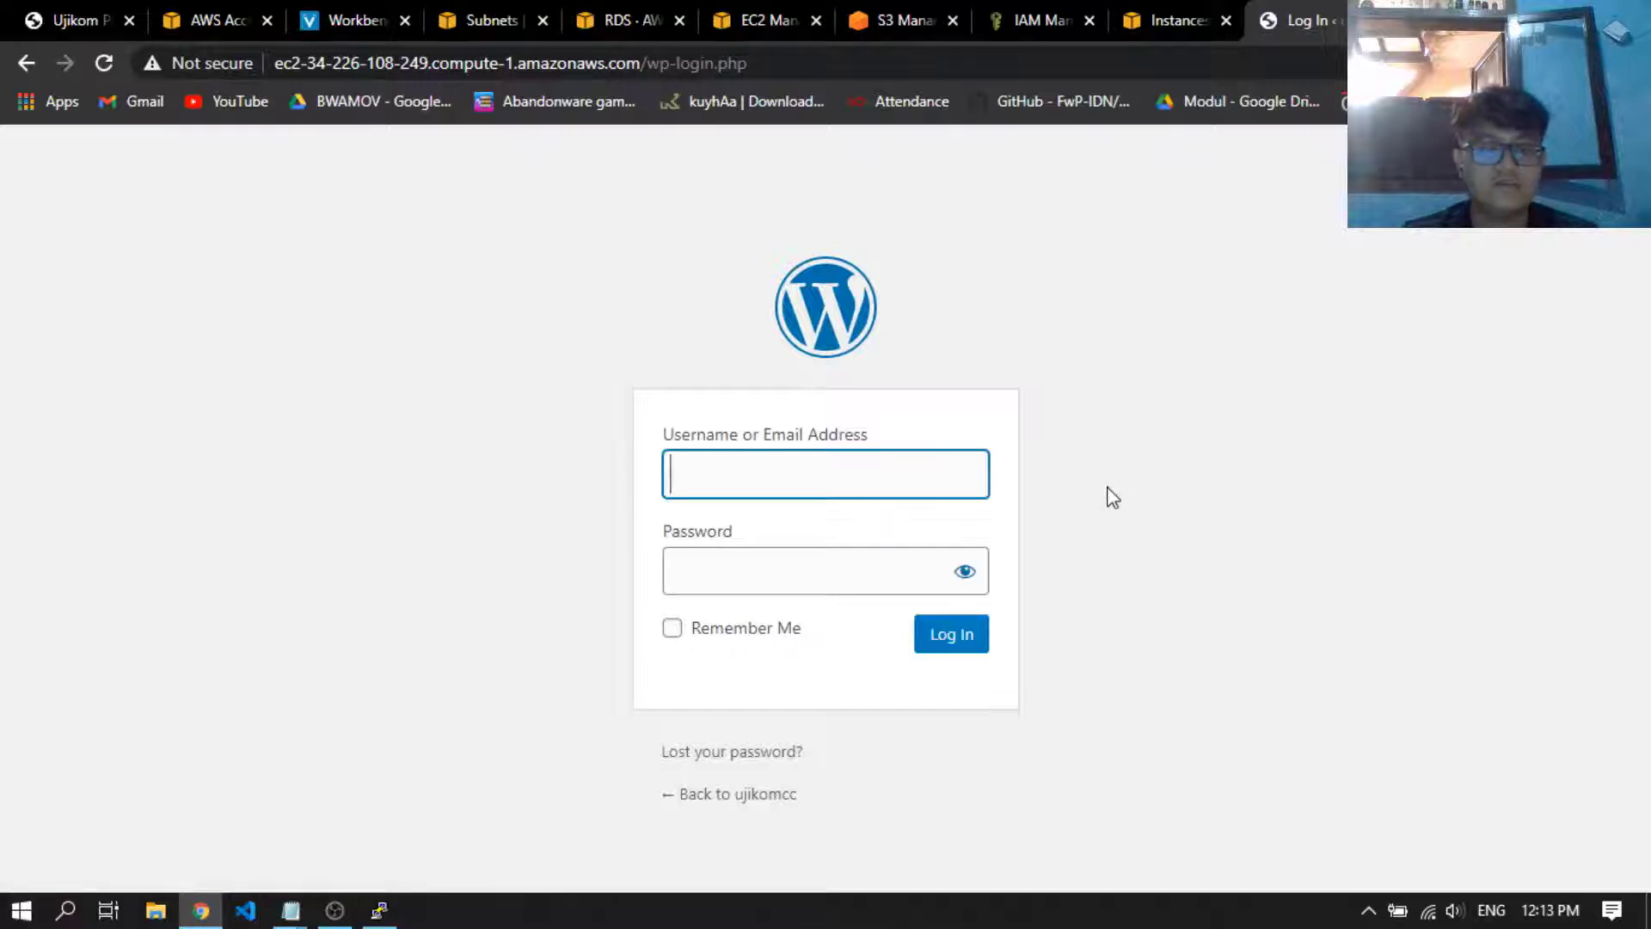
text(admin)
key(Tab)
text(•)
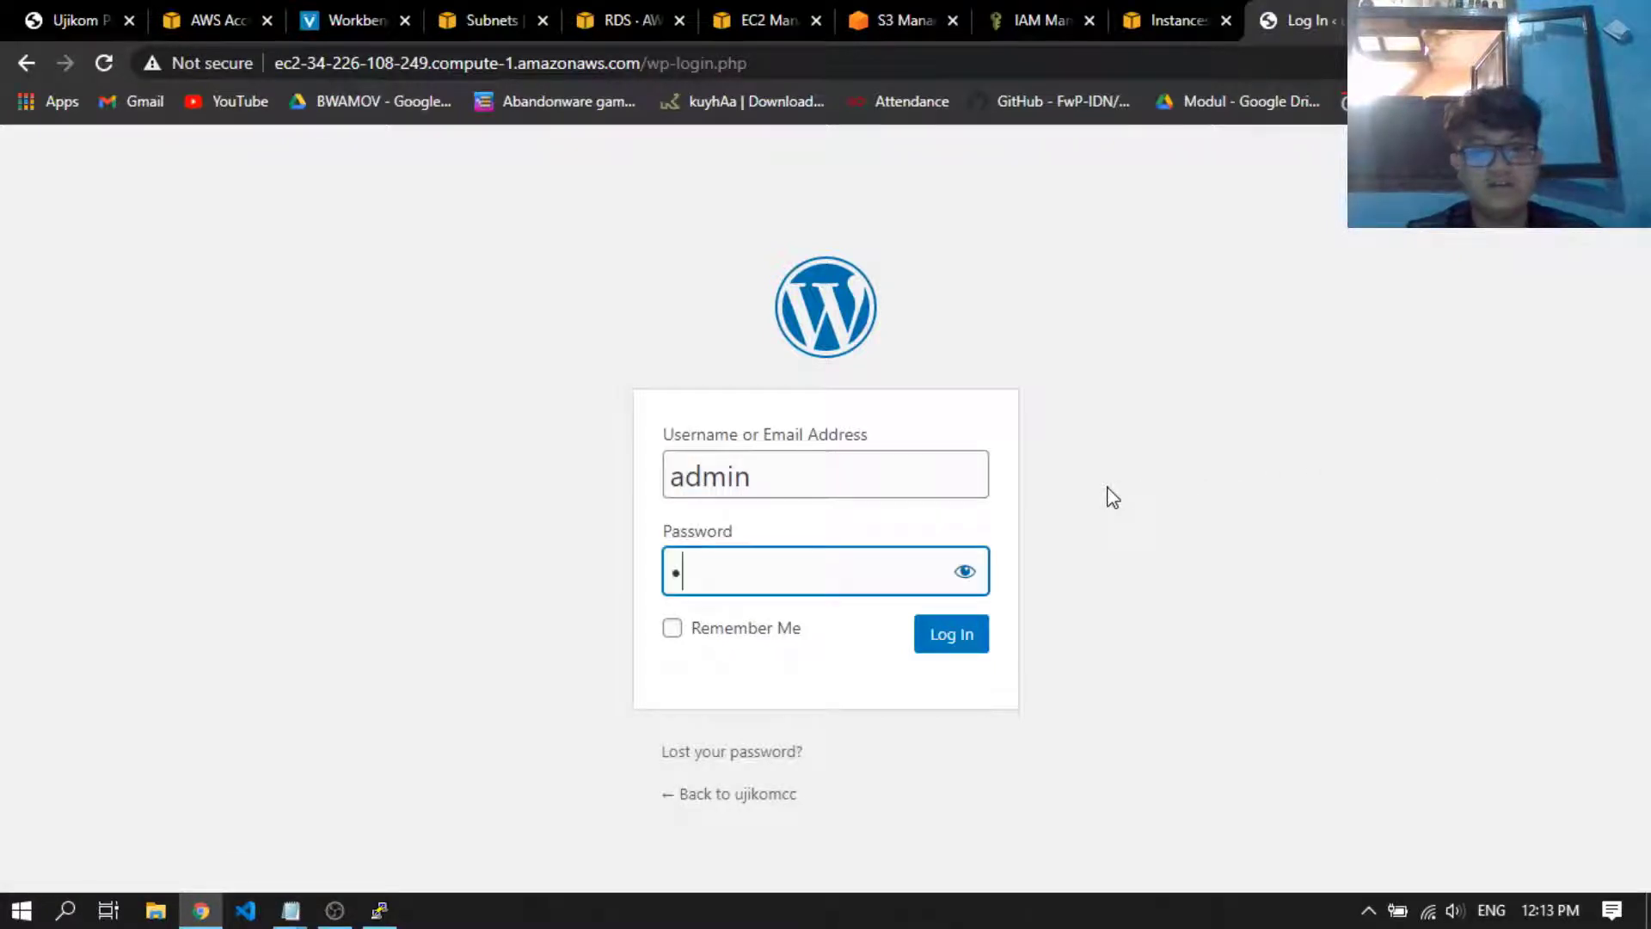
text(•••••••)
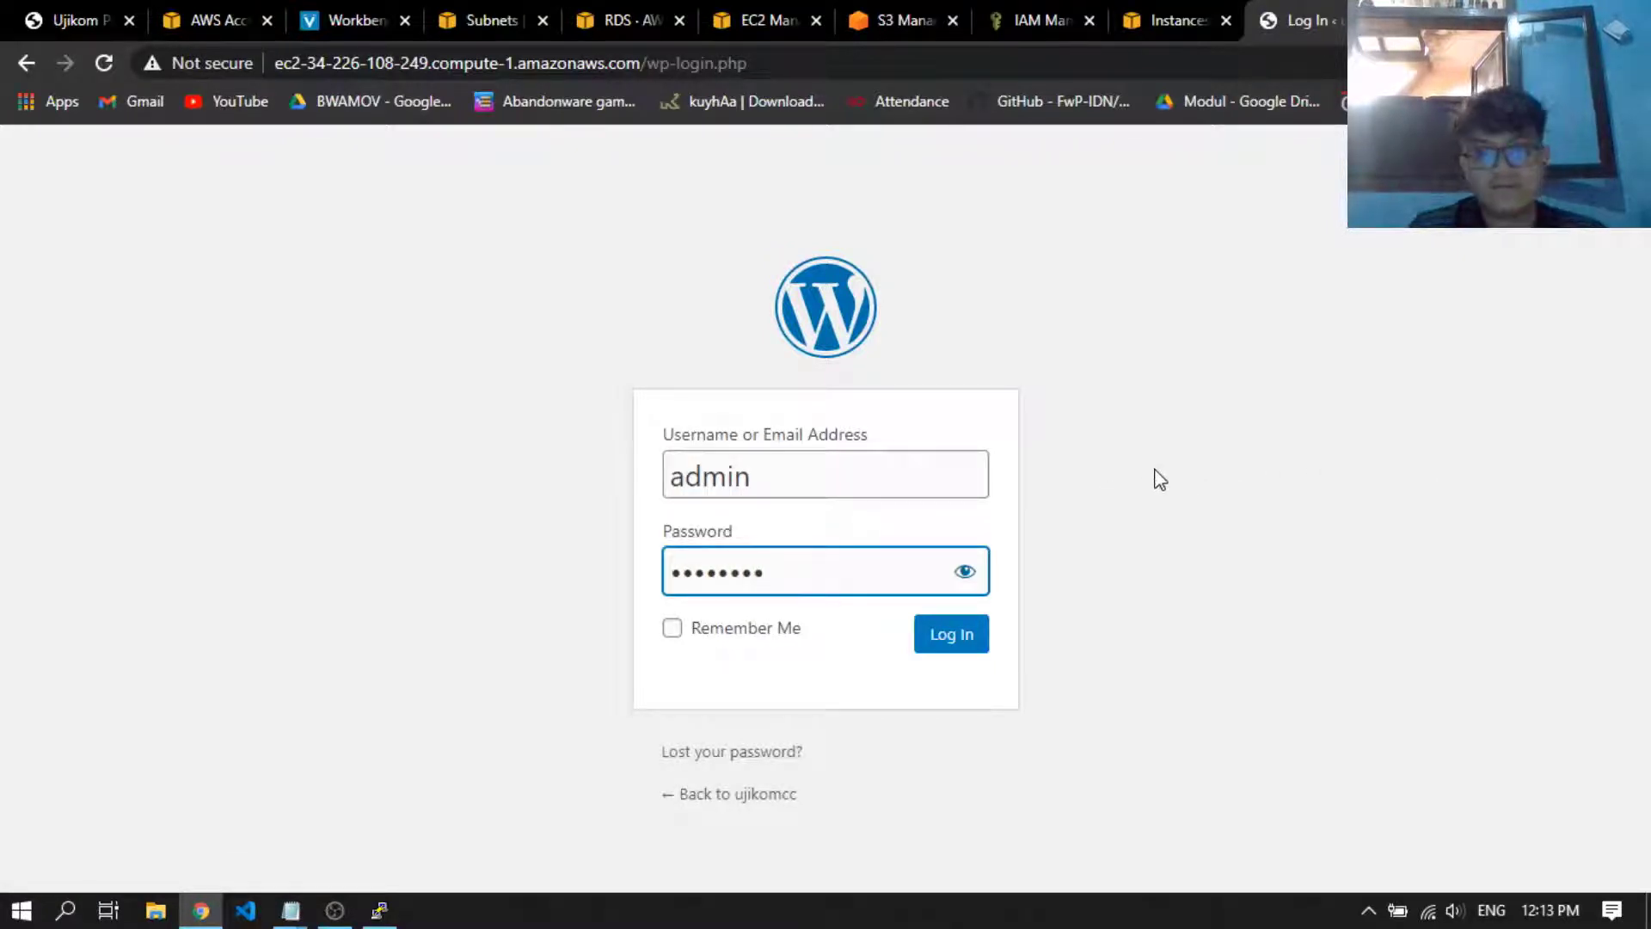
click(947, 638)
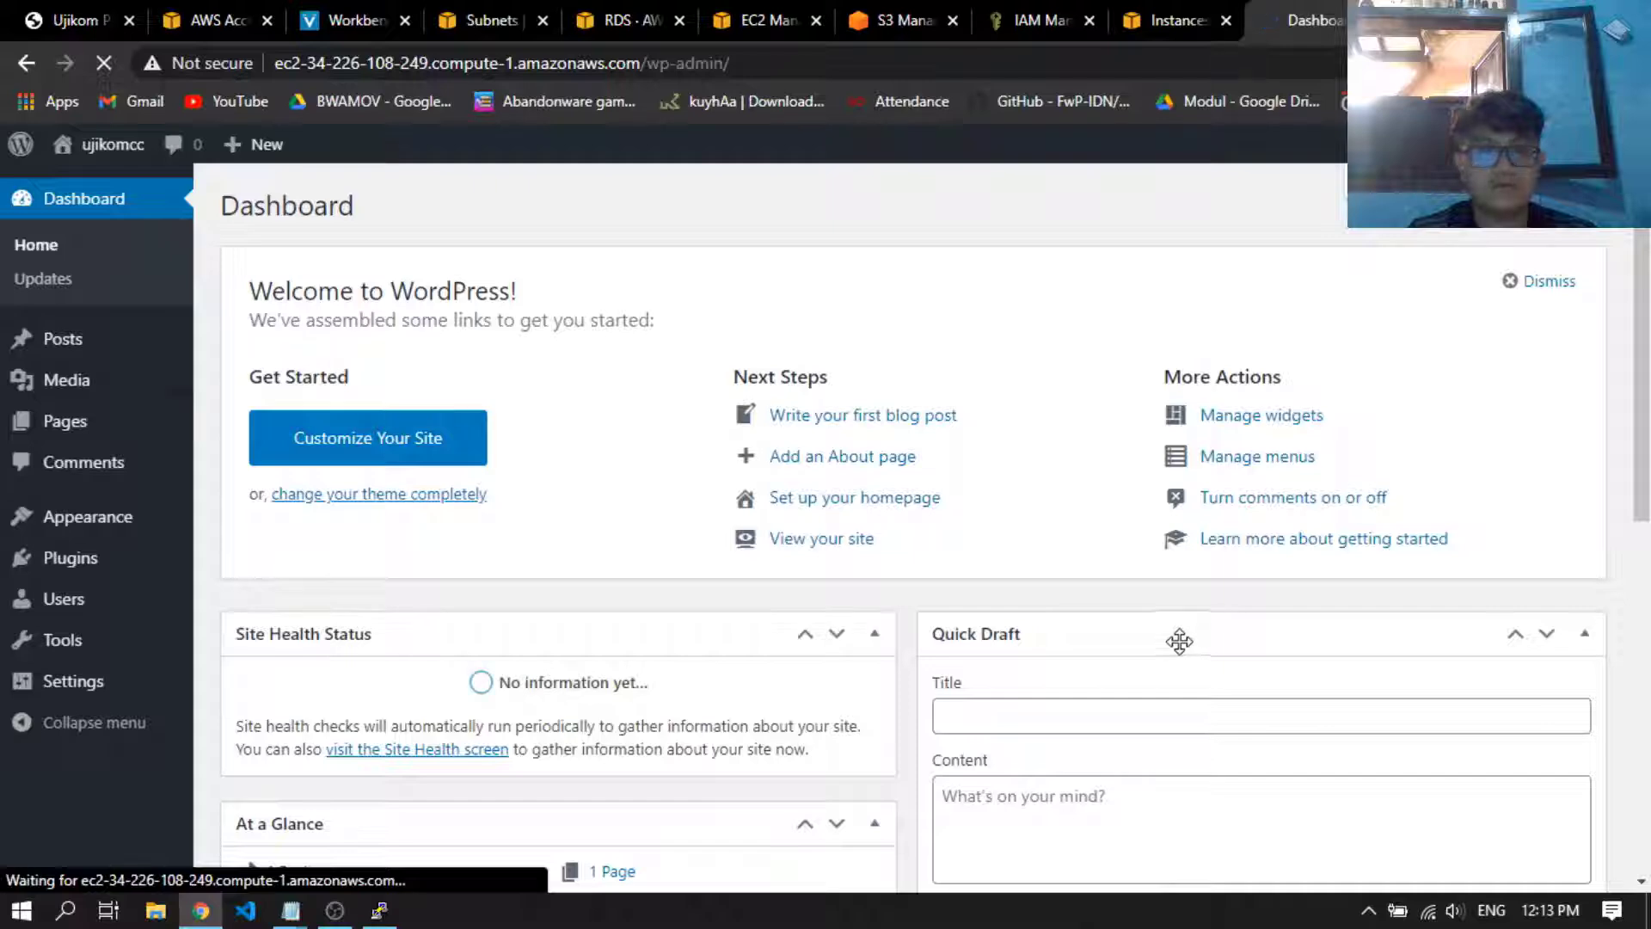
Look over the WordPress dashboard, including its welcome links, site health, activity and quick draft sections
scroll(701, 503, down, 3)
scroll(722, 524, up, 3)
scroll(864, 544, down, 3)
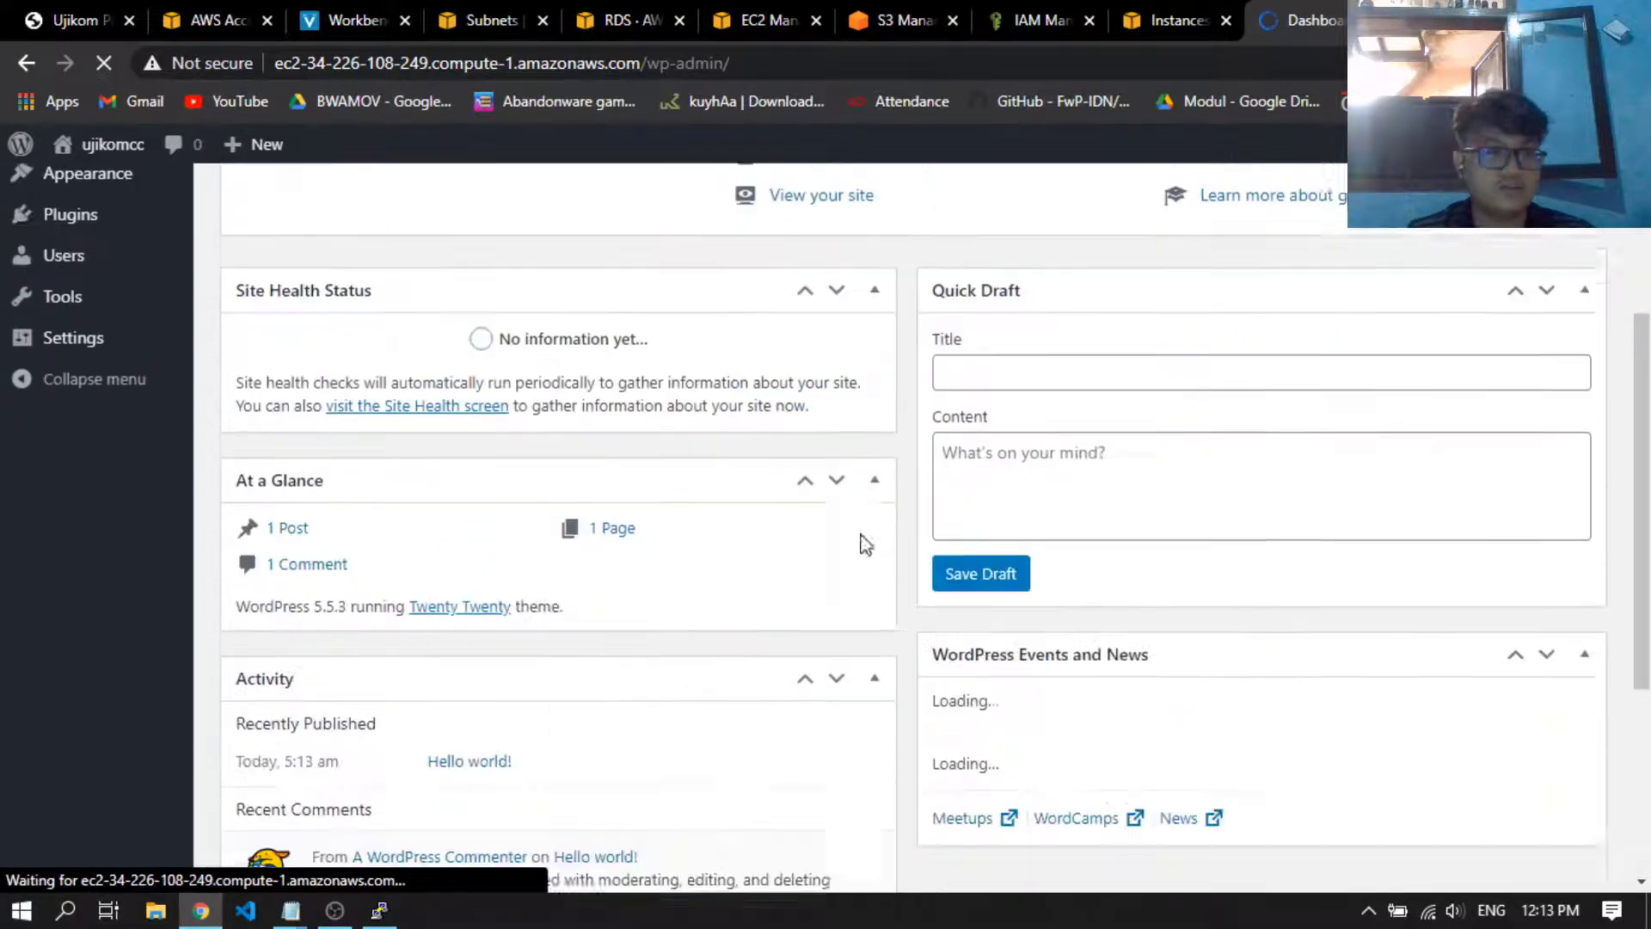
scroll(864, 544, down, 4)
scroll(715, 632, up, 9)
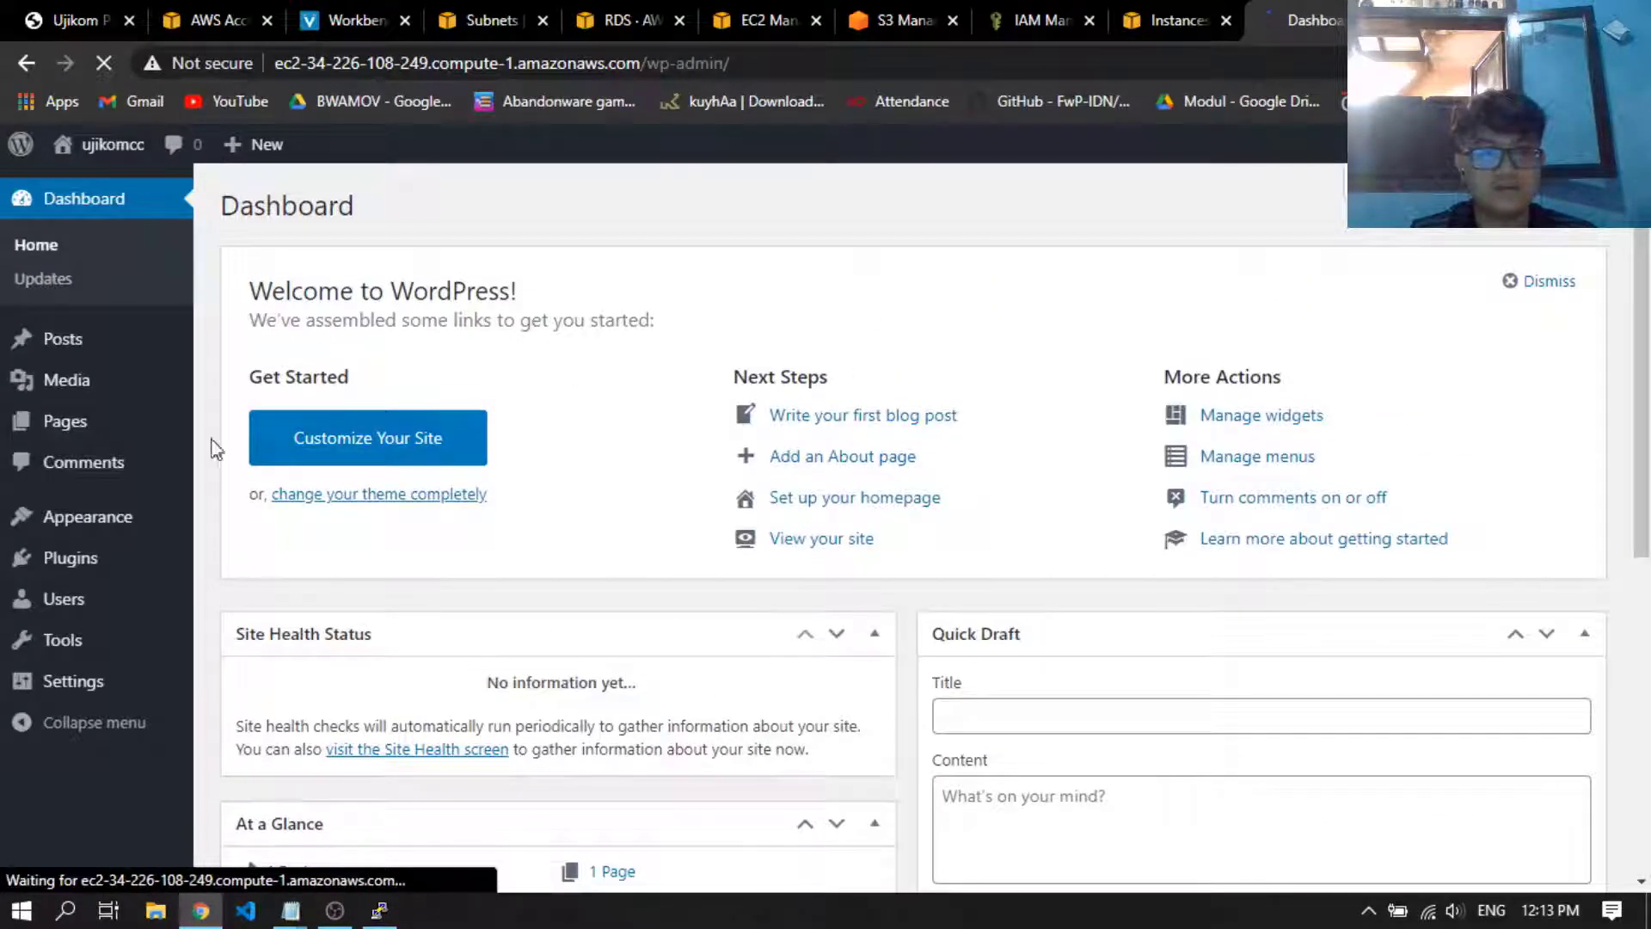
scroll(740, 570, down, 1)
scroll(725, 590, up, 1)
Review the First Post Blog requirements in the Ujikom Praktikum assignment PDF
click(90, 4)
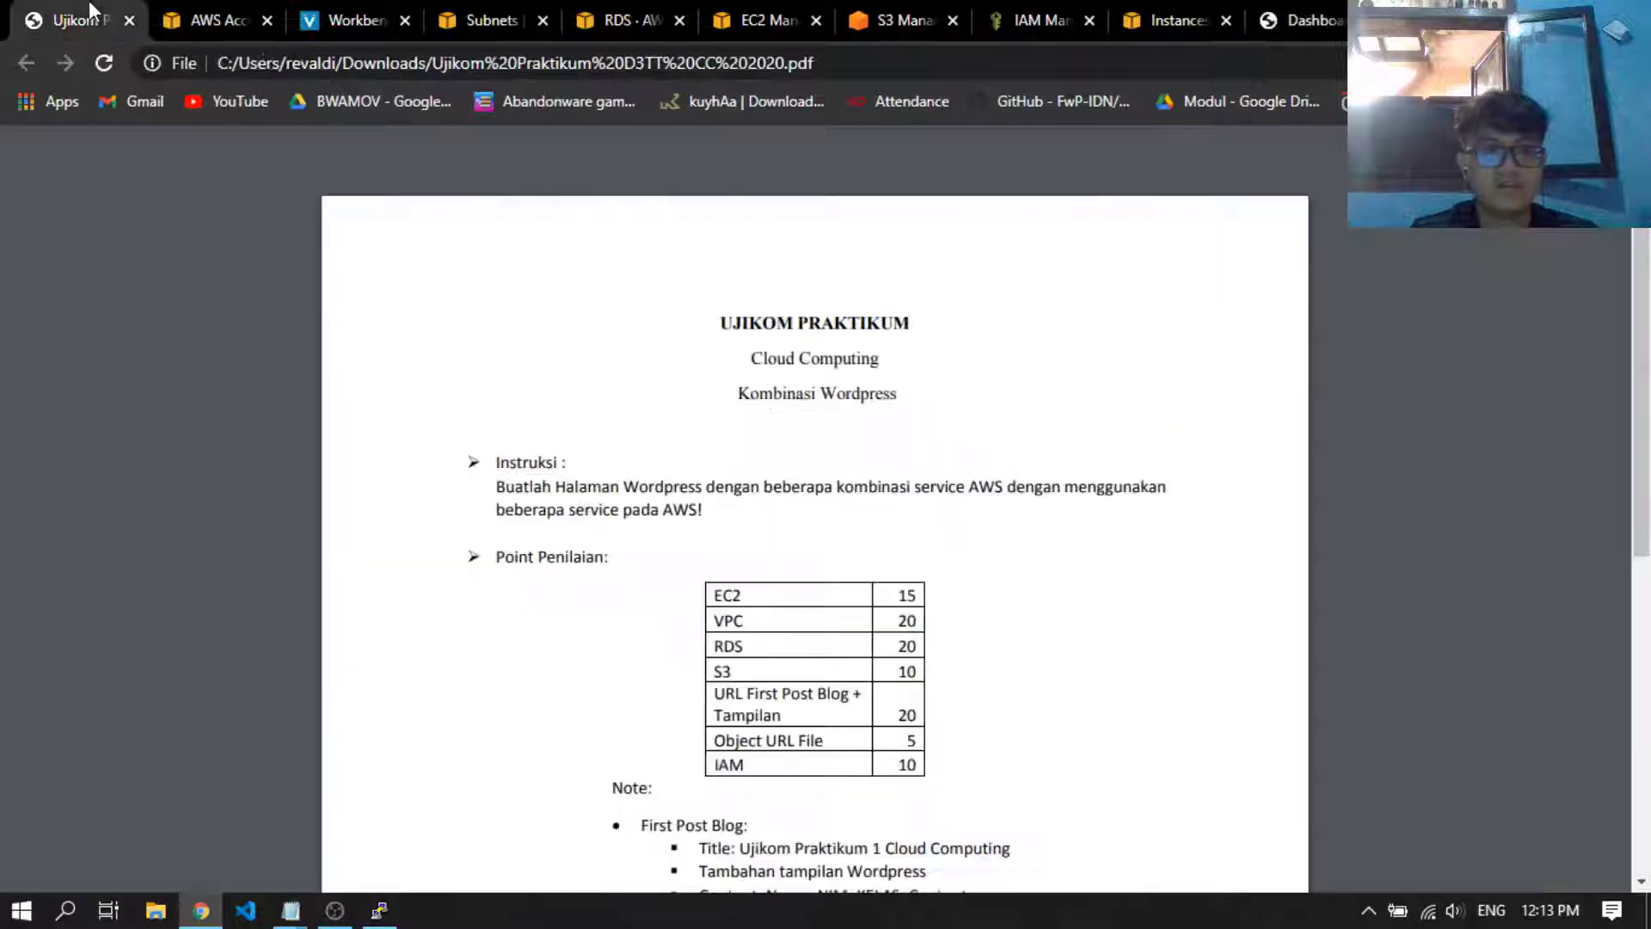
scroll(691, 478, down, 5)
scroll(690, 478, up, 1)
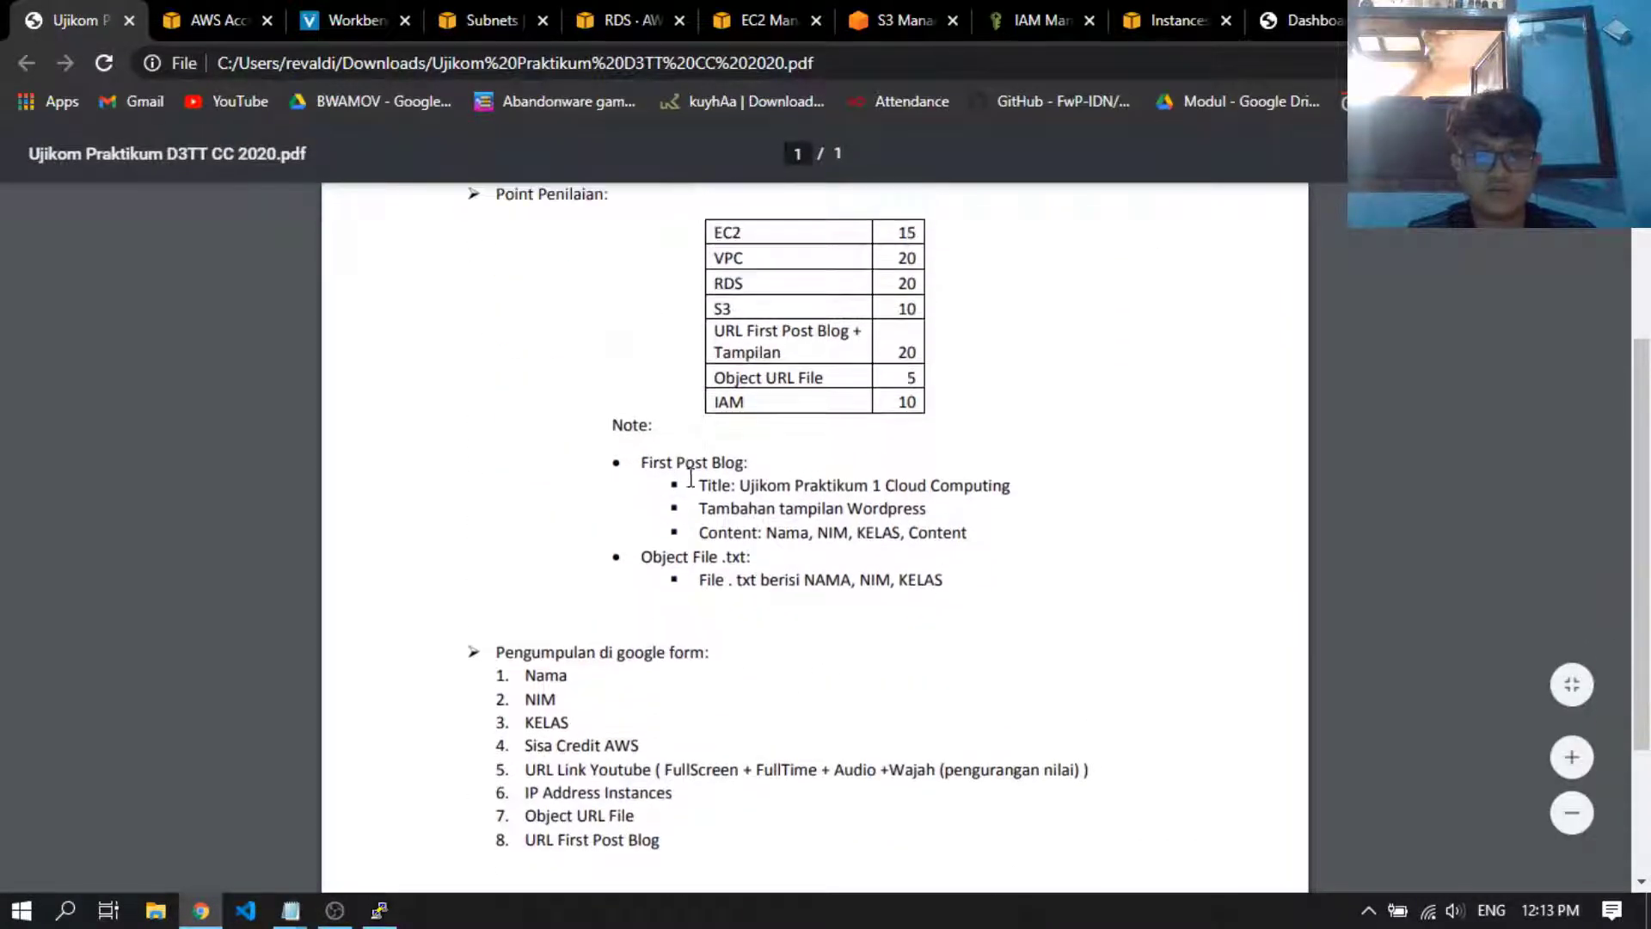
drag(650, 467, 735, 465)
click(789, 471)
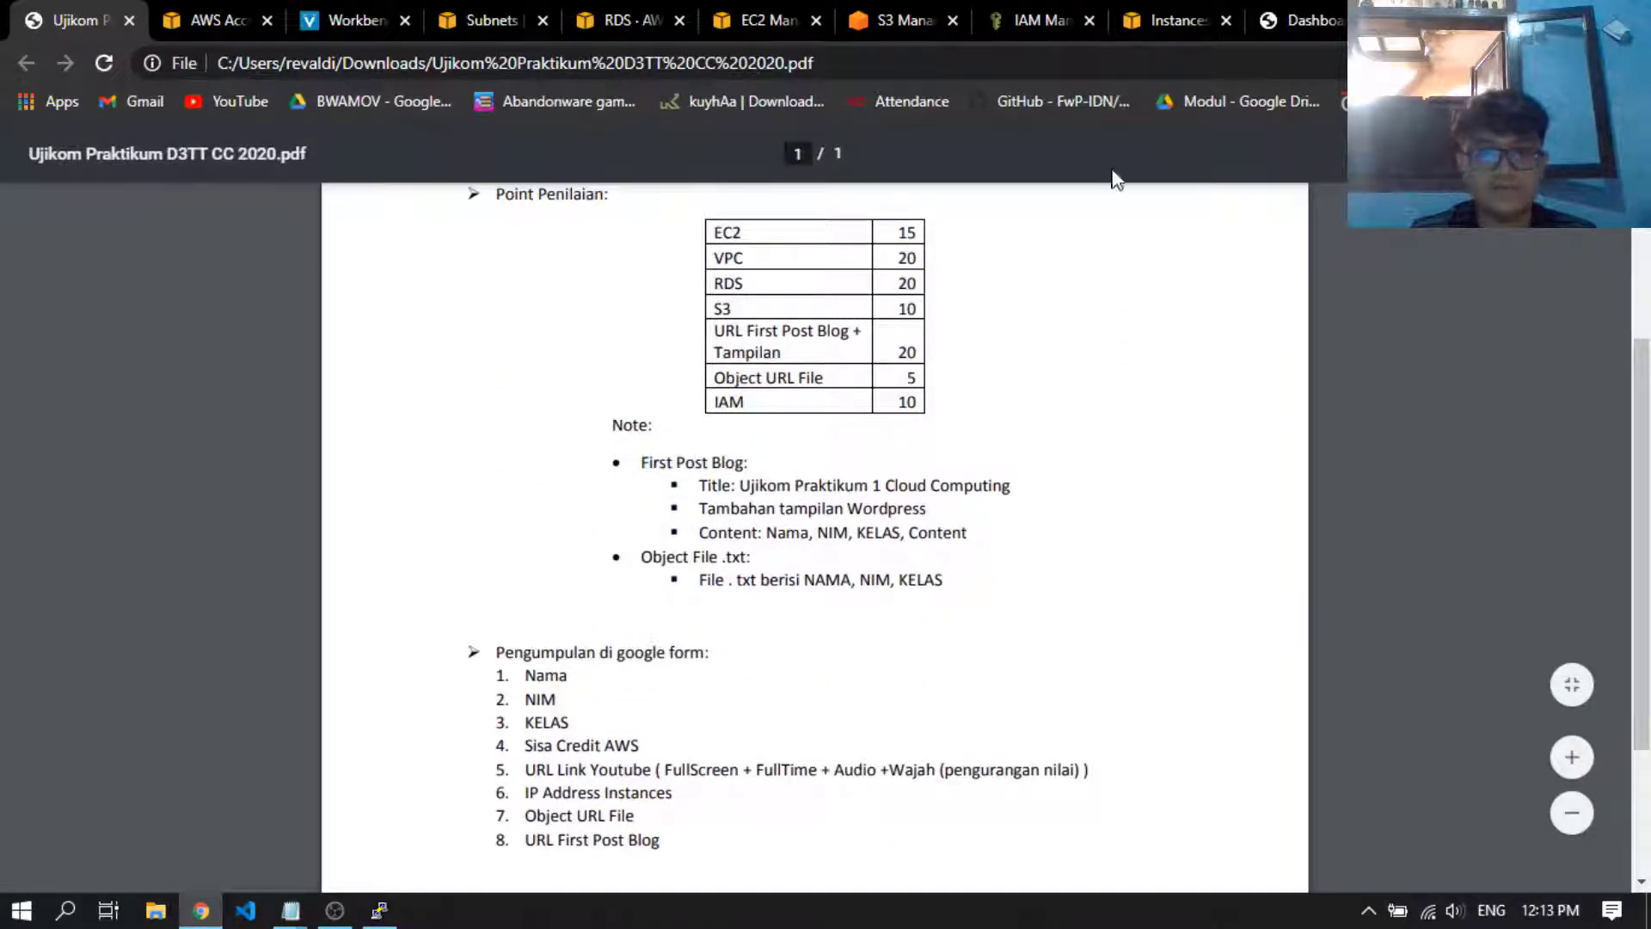
Return to the WordPress dashboard and start a new post from the list of posts
click(1298, 20)
scroll(1076, 522, down, 3)
scroll(663, 626, up, 3)
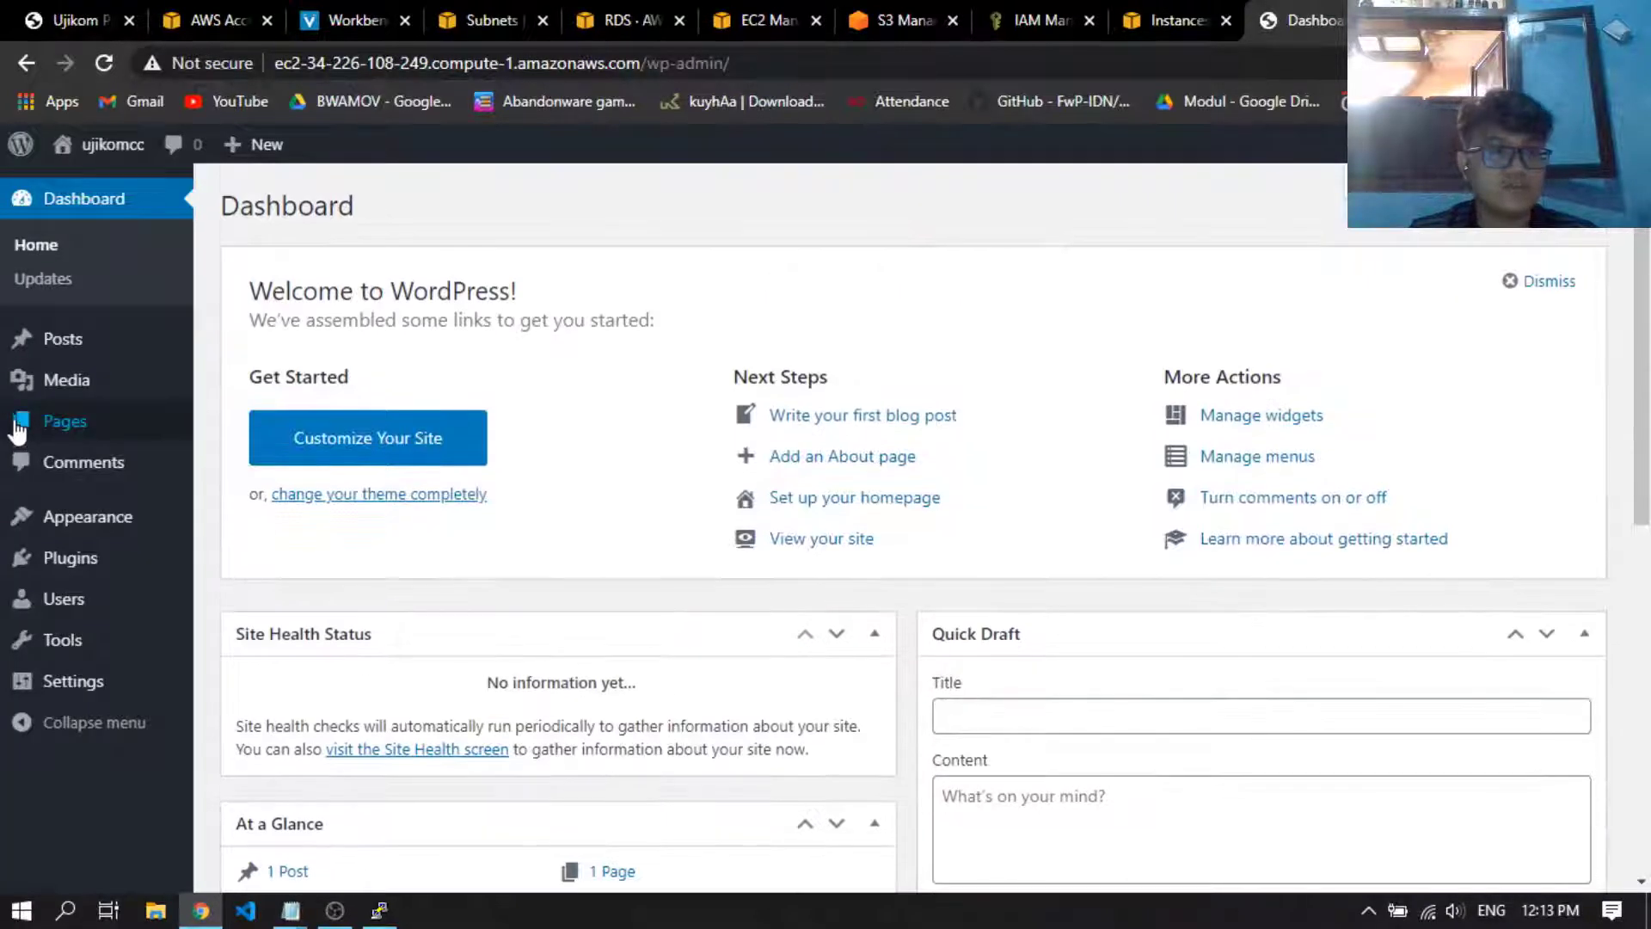
click(131, 348)
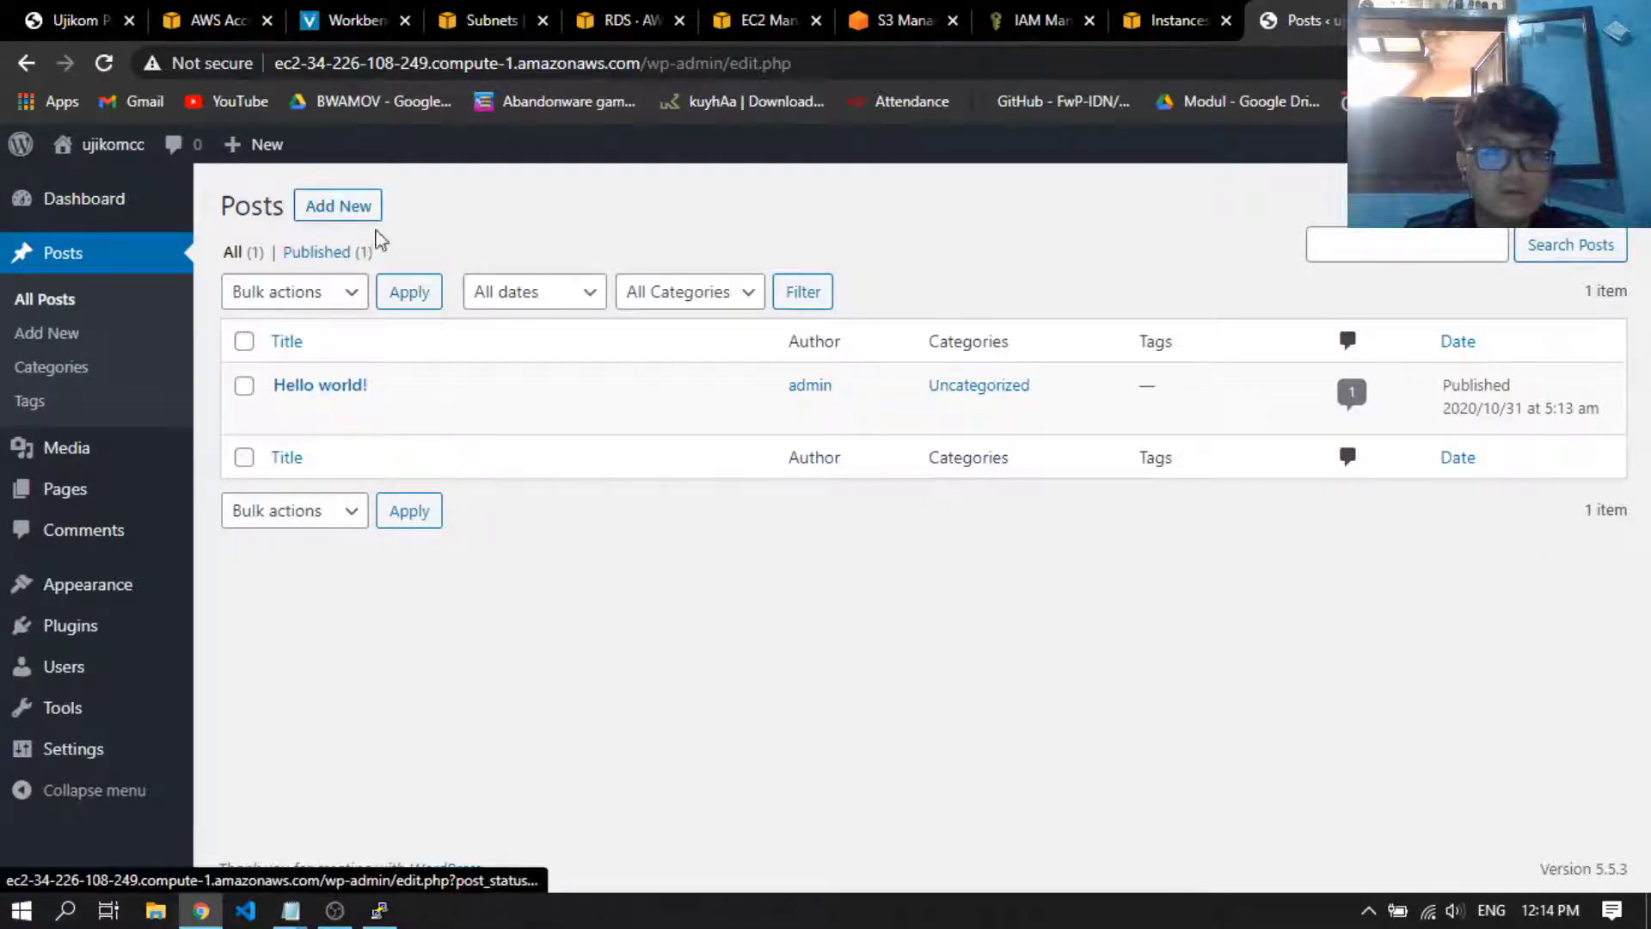
click(372, 216)
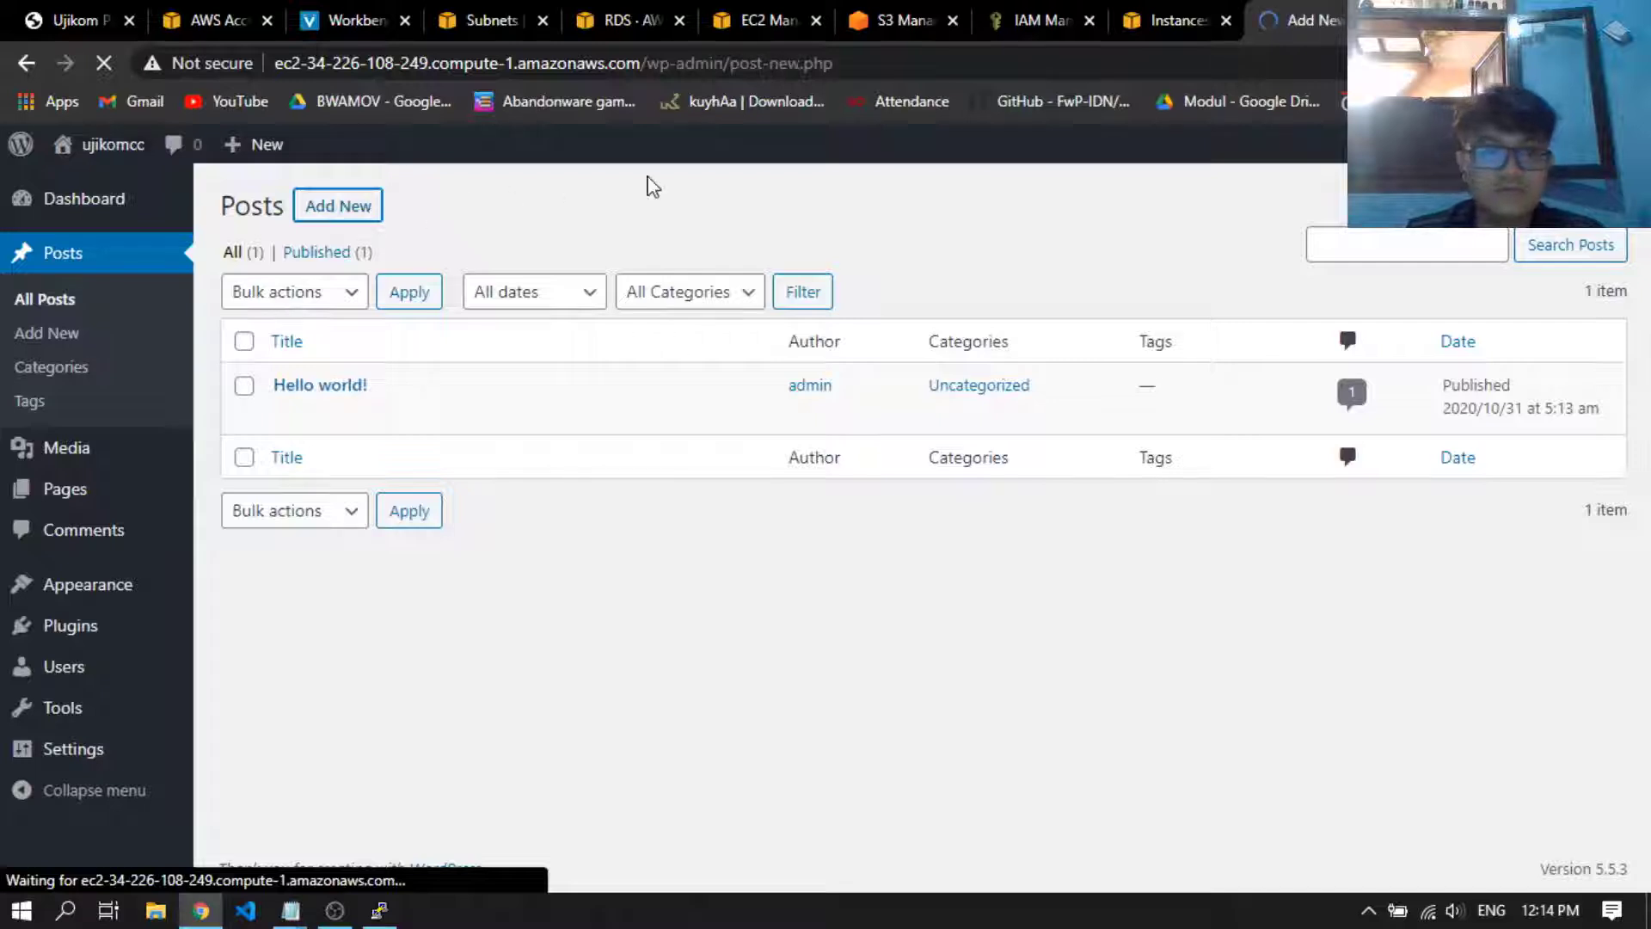
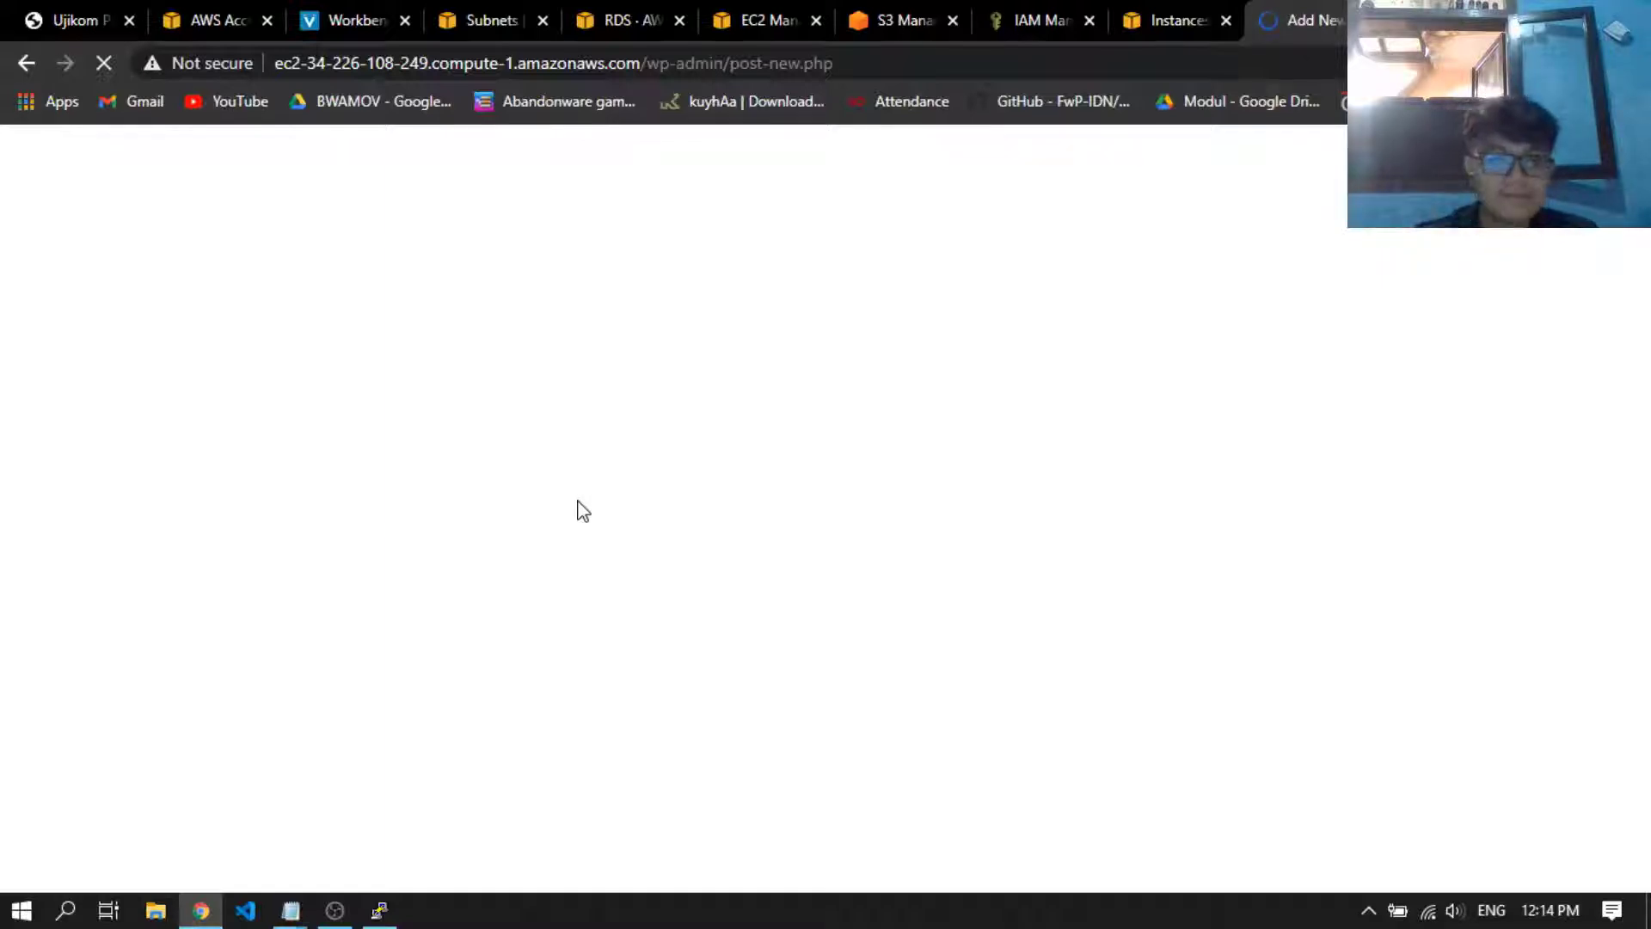
Glance at the assignment PDF, return to the new post and dismiss the block editor welcome guide
click(96, 8)
click(1298, 12)
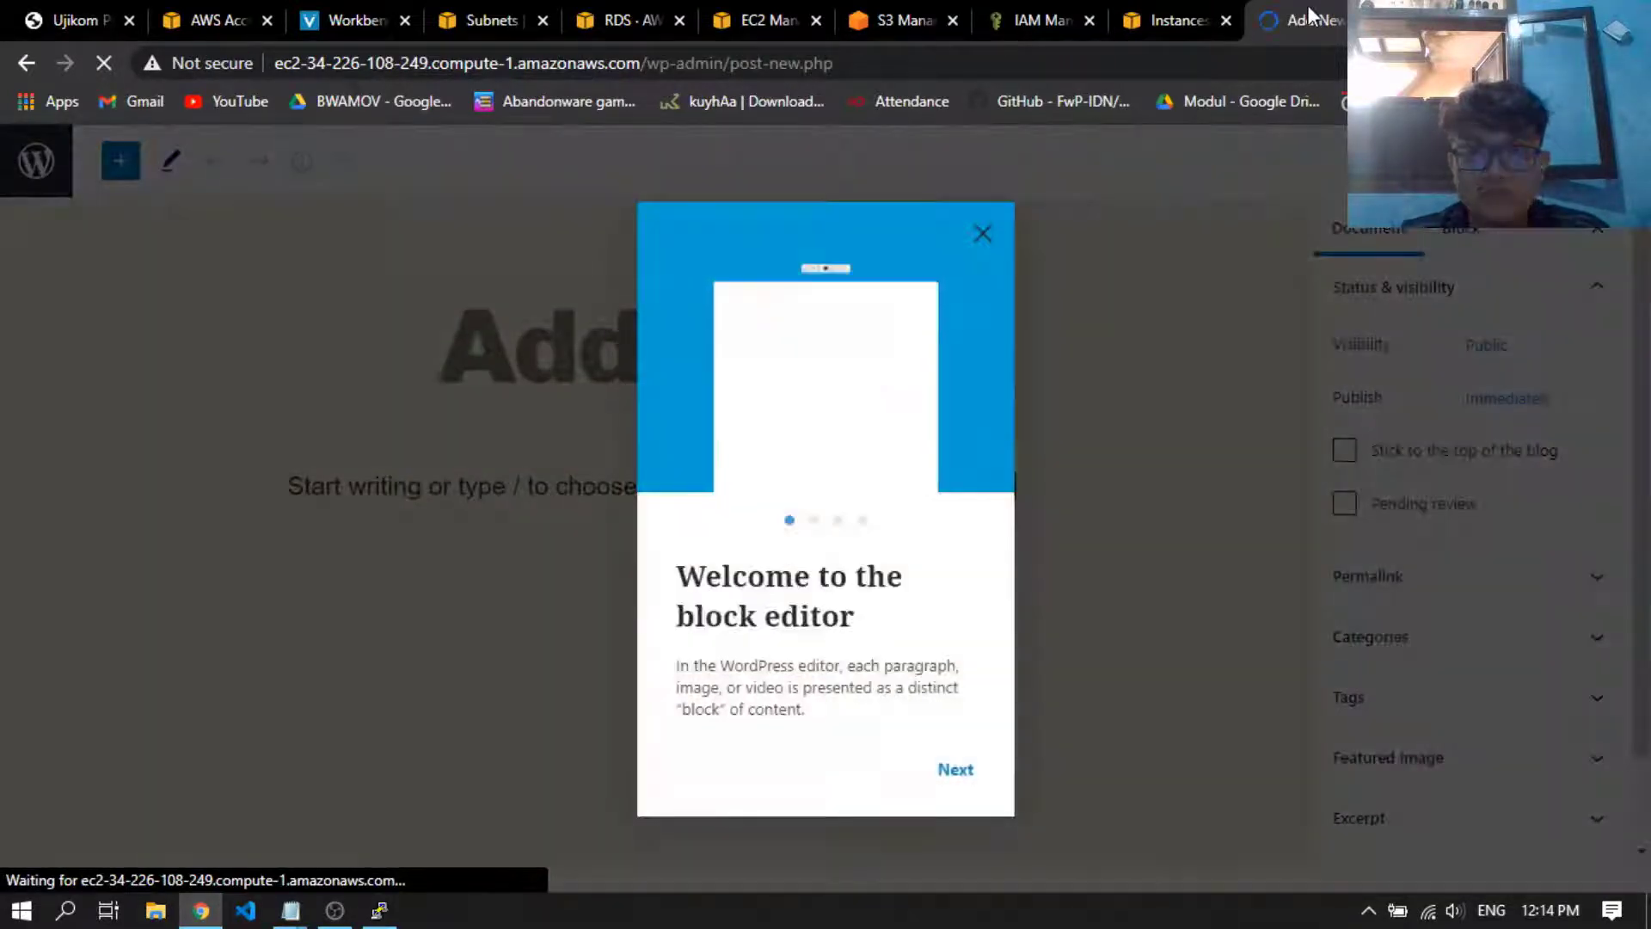
click(982, 233)
Copy the title "Ujikom Praktikum 1 Cloud Computing" from the assignment PDF and use it as the post's title
click(50, 5)
scroll(1023, 576, down, 3)
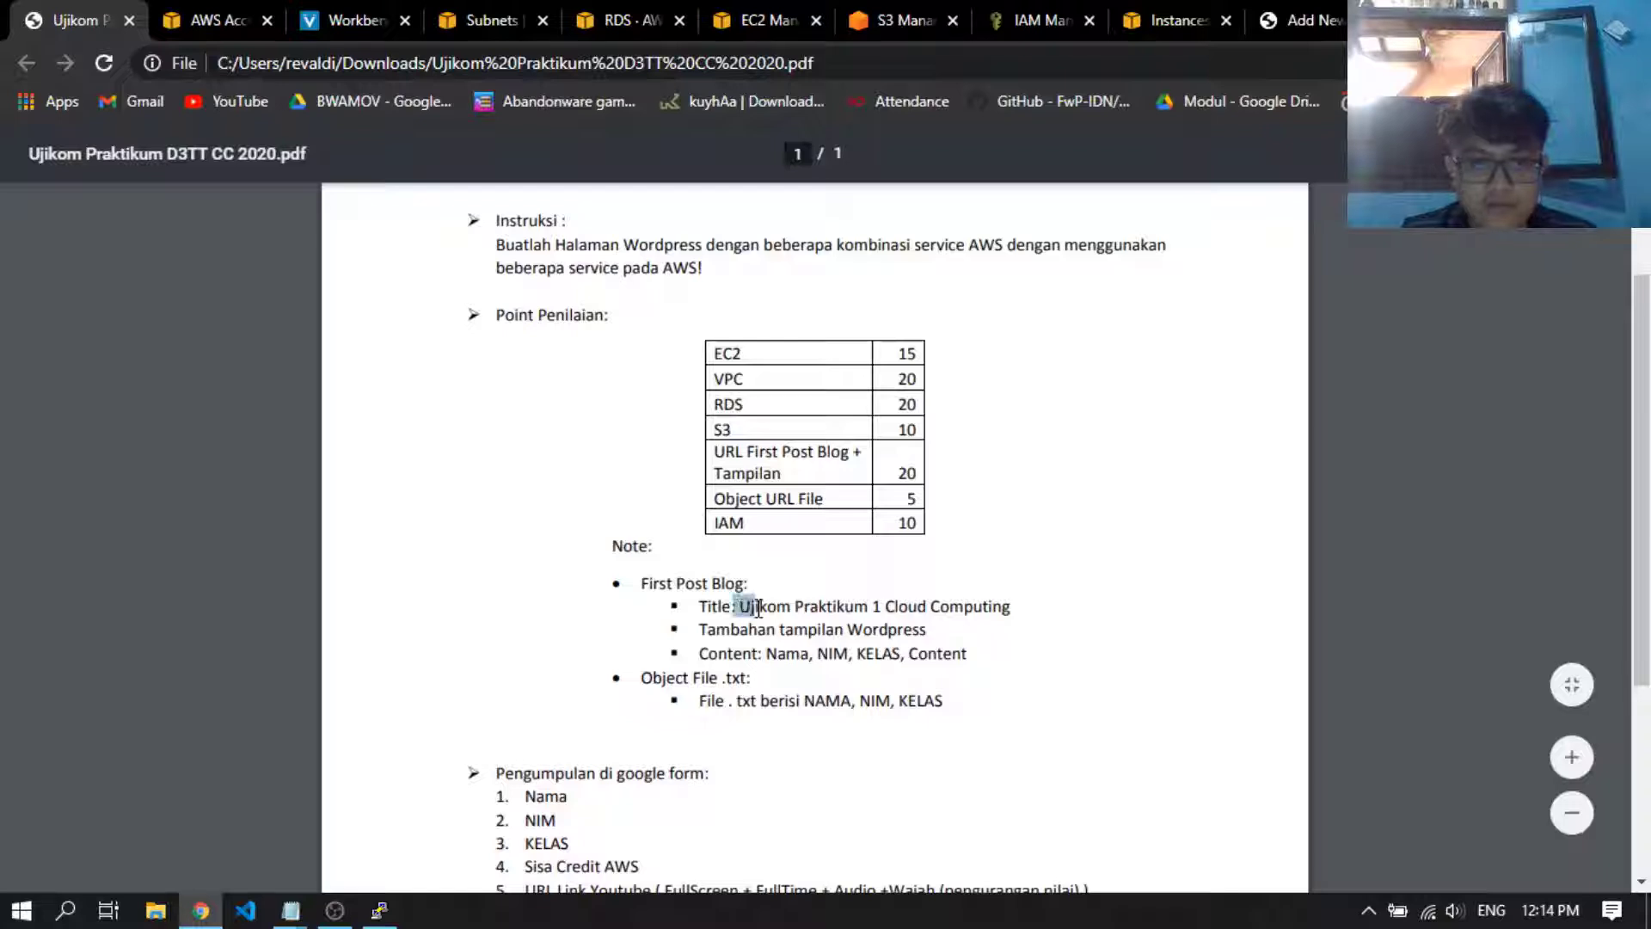
drag(745, 613, 1001, 608)
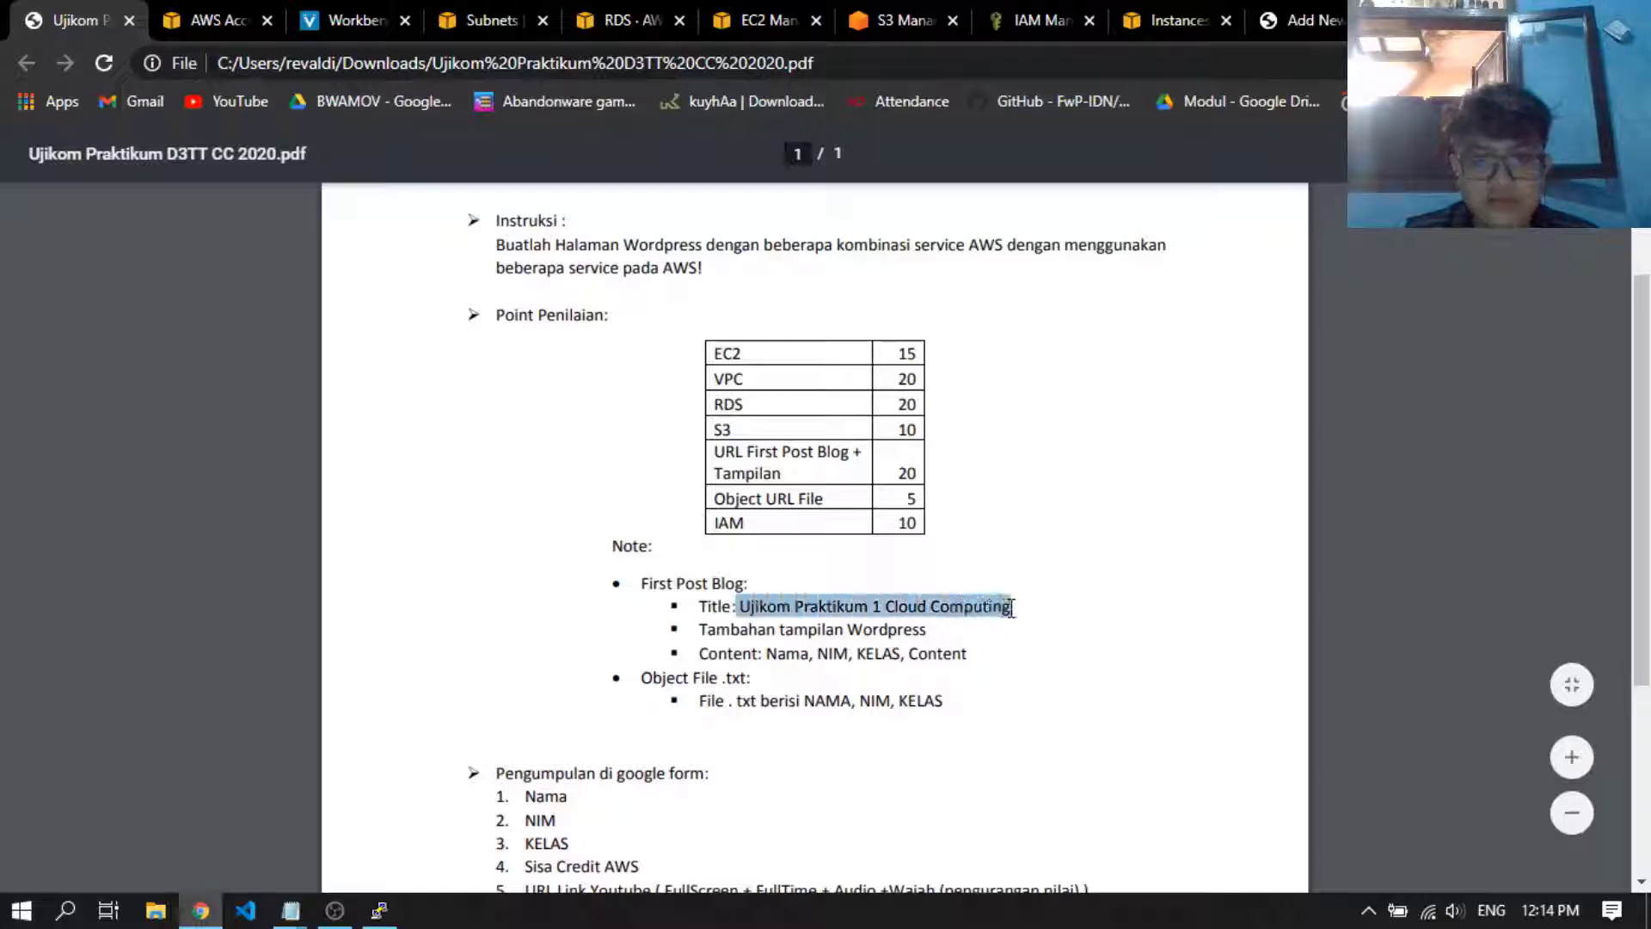
click(1301, 21)
click(701, 365)
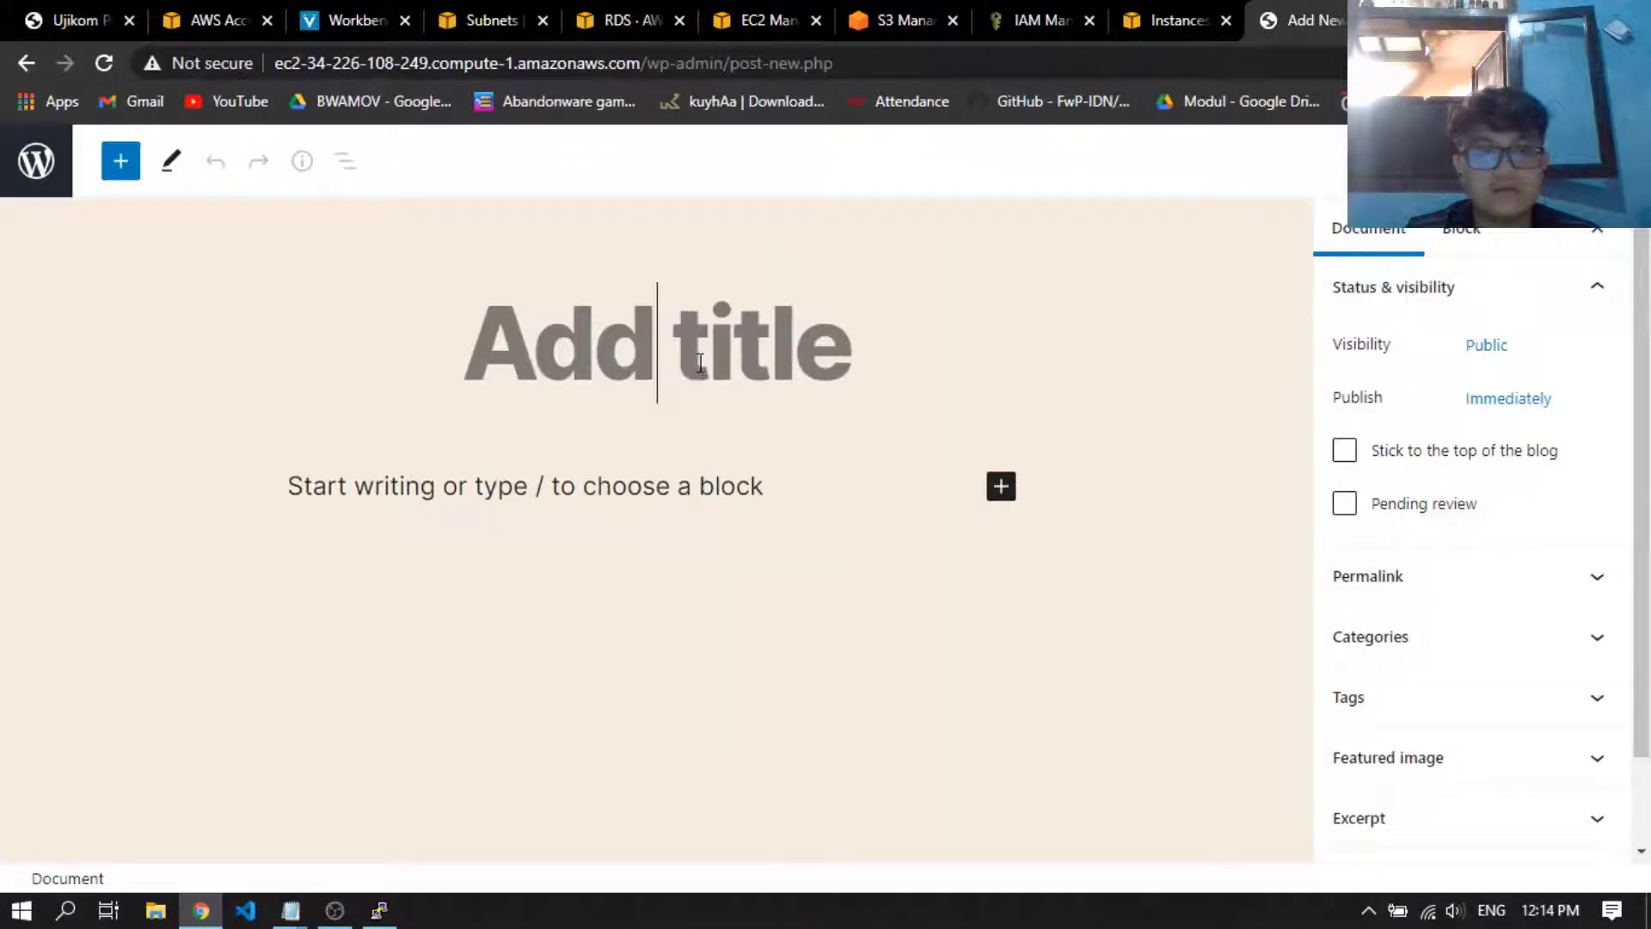
text(Ujikom Praktikum 1 Cloud Computing)
click(833, 778)
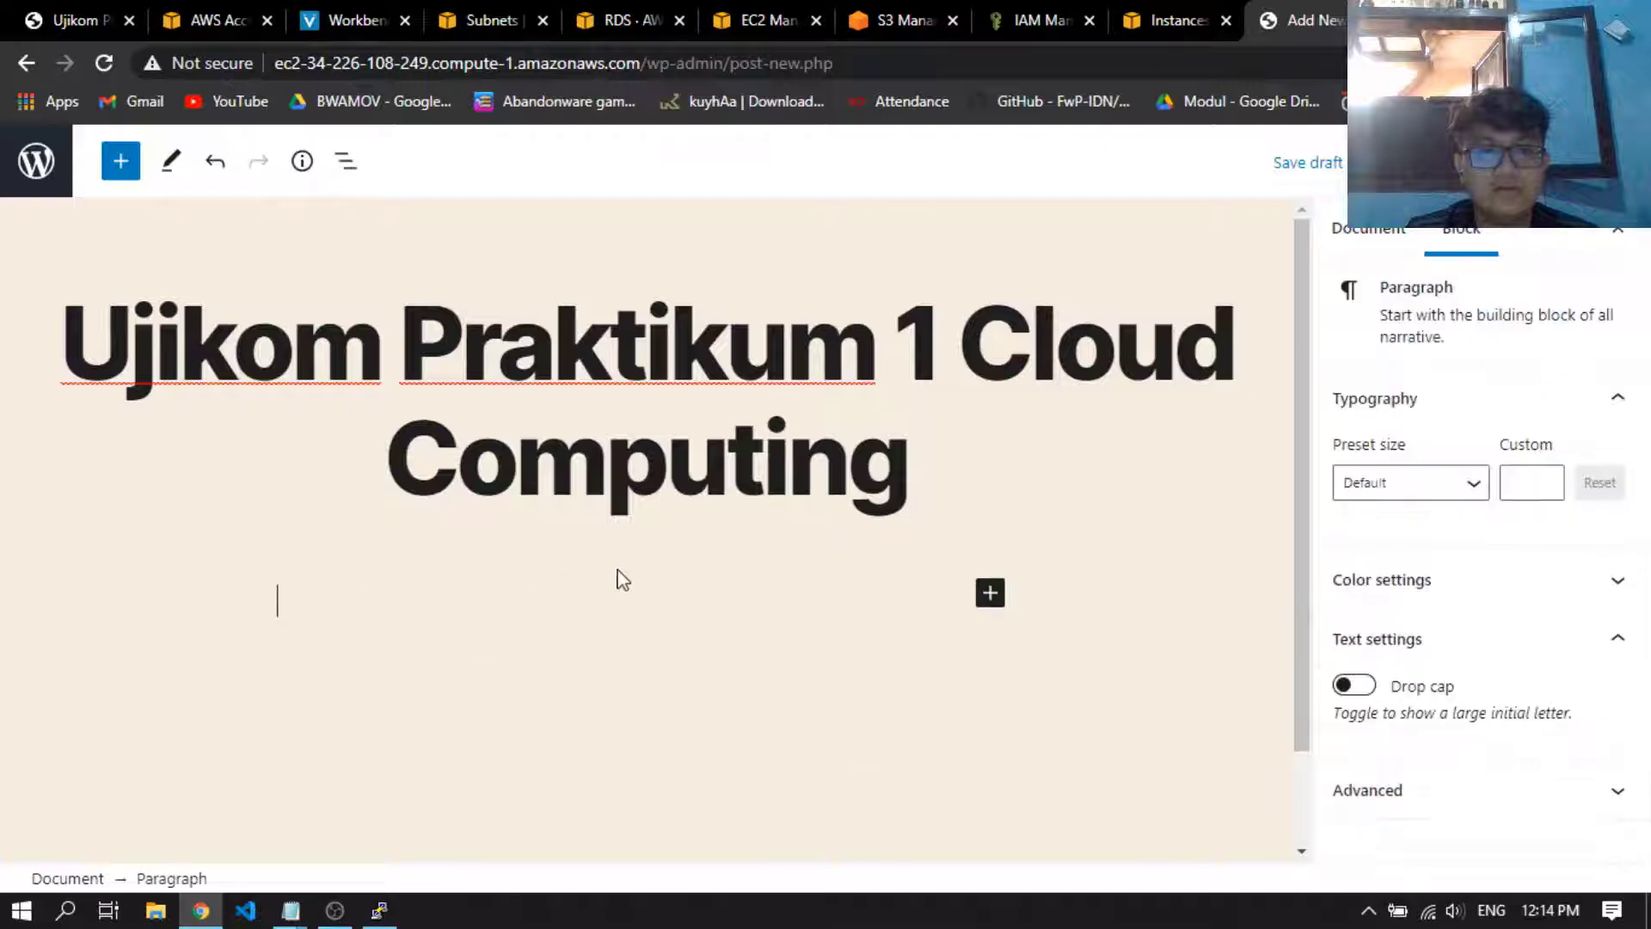
Check the required post content in the assignment PDF, and enter the student's full name as the post's first paragraph
click(77, 20)
click(857, 638)
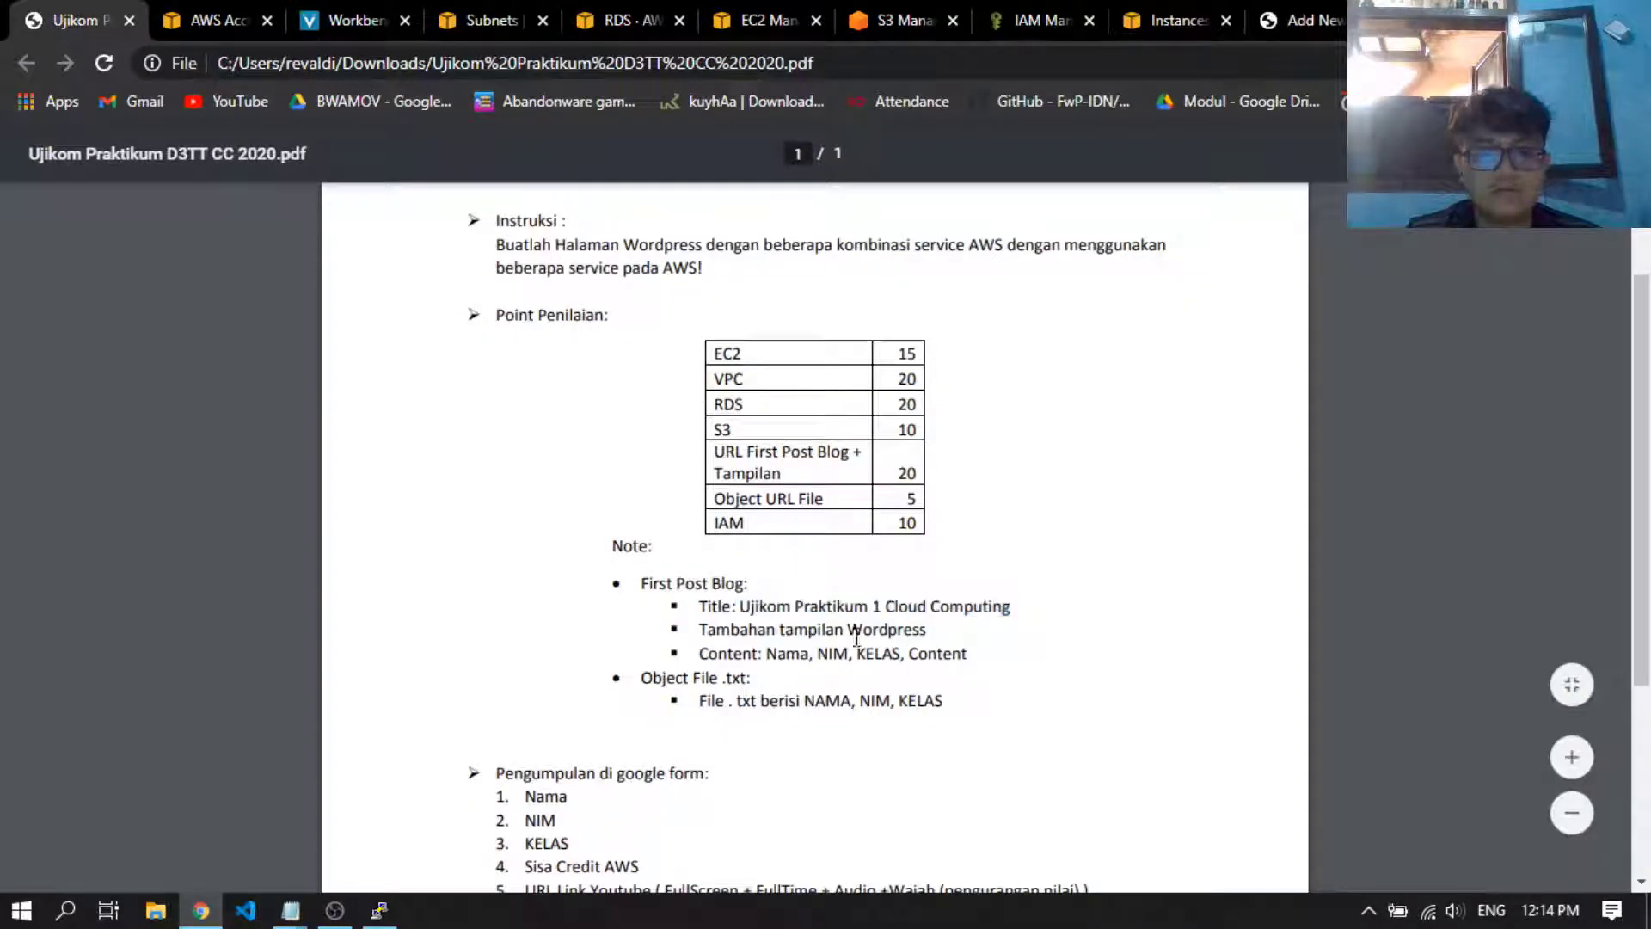
scroll(778, 607, down, 2)
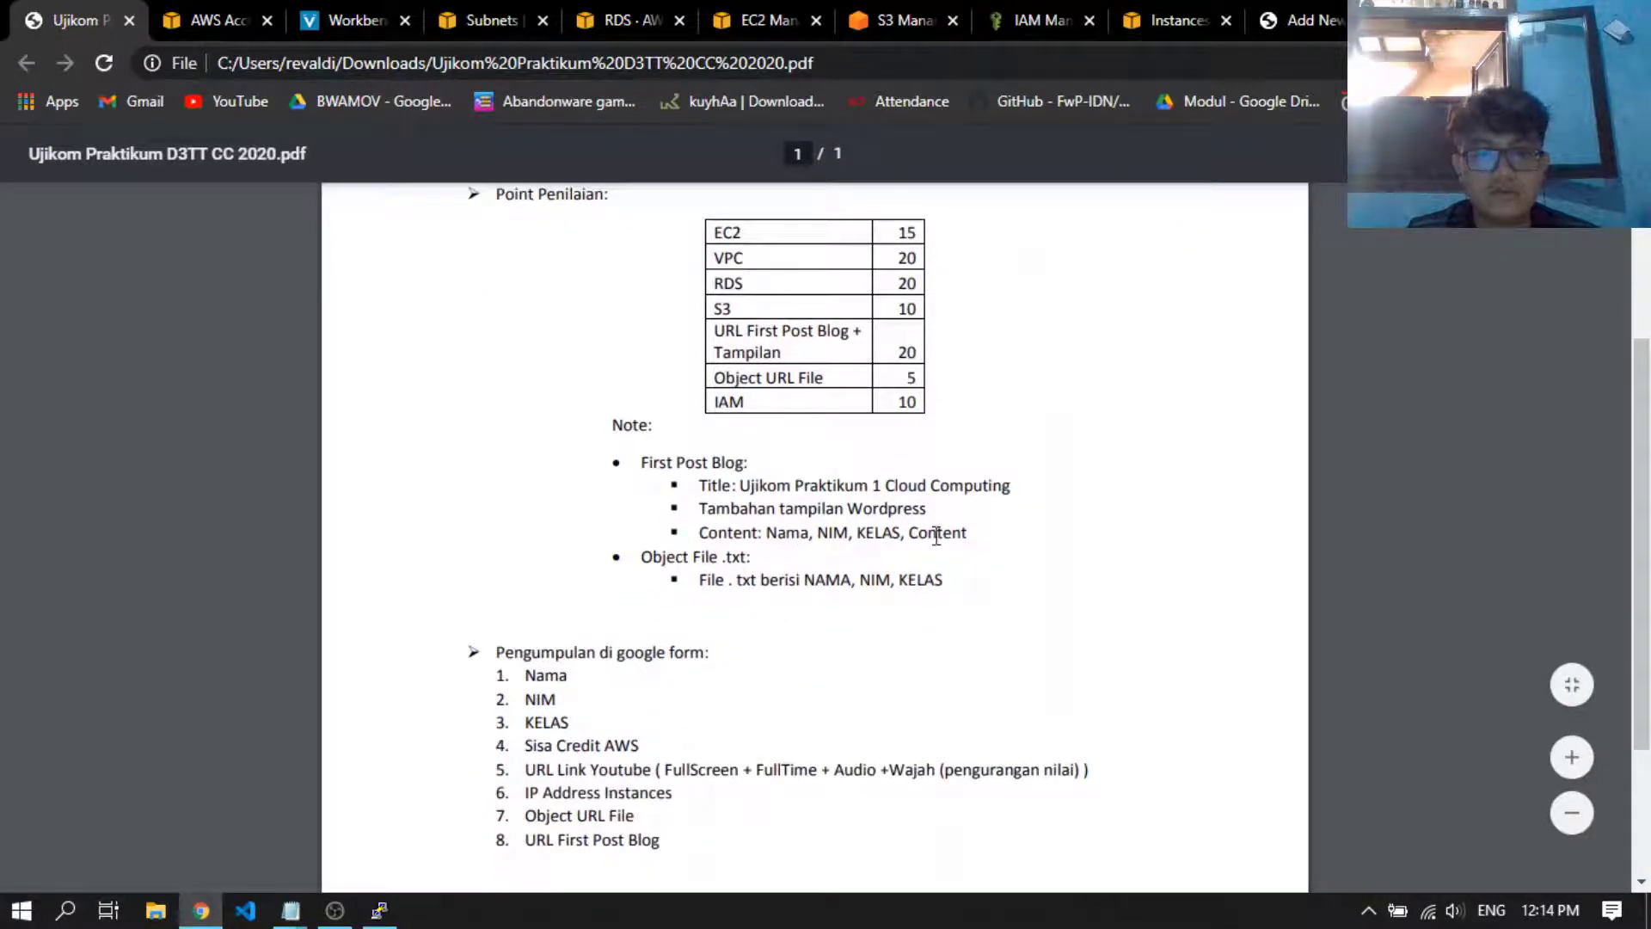
click(1277, 34)
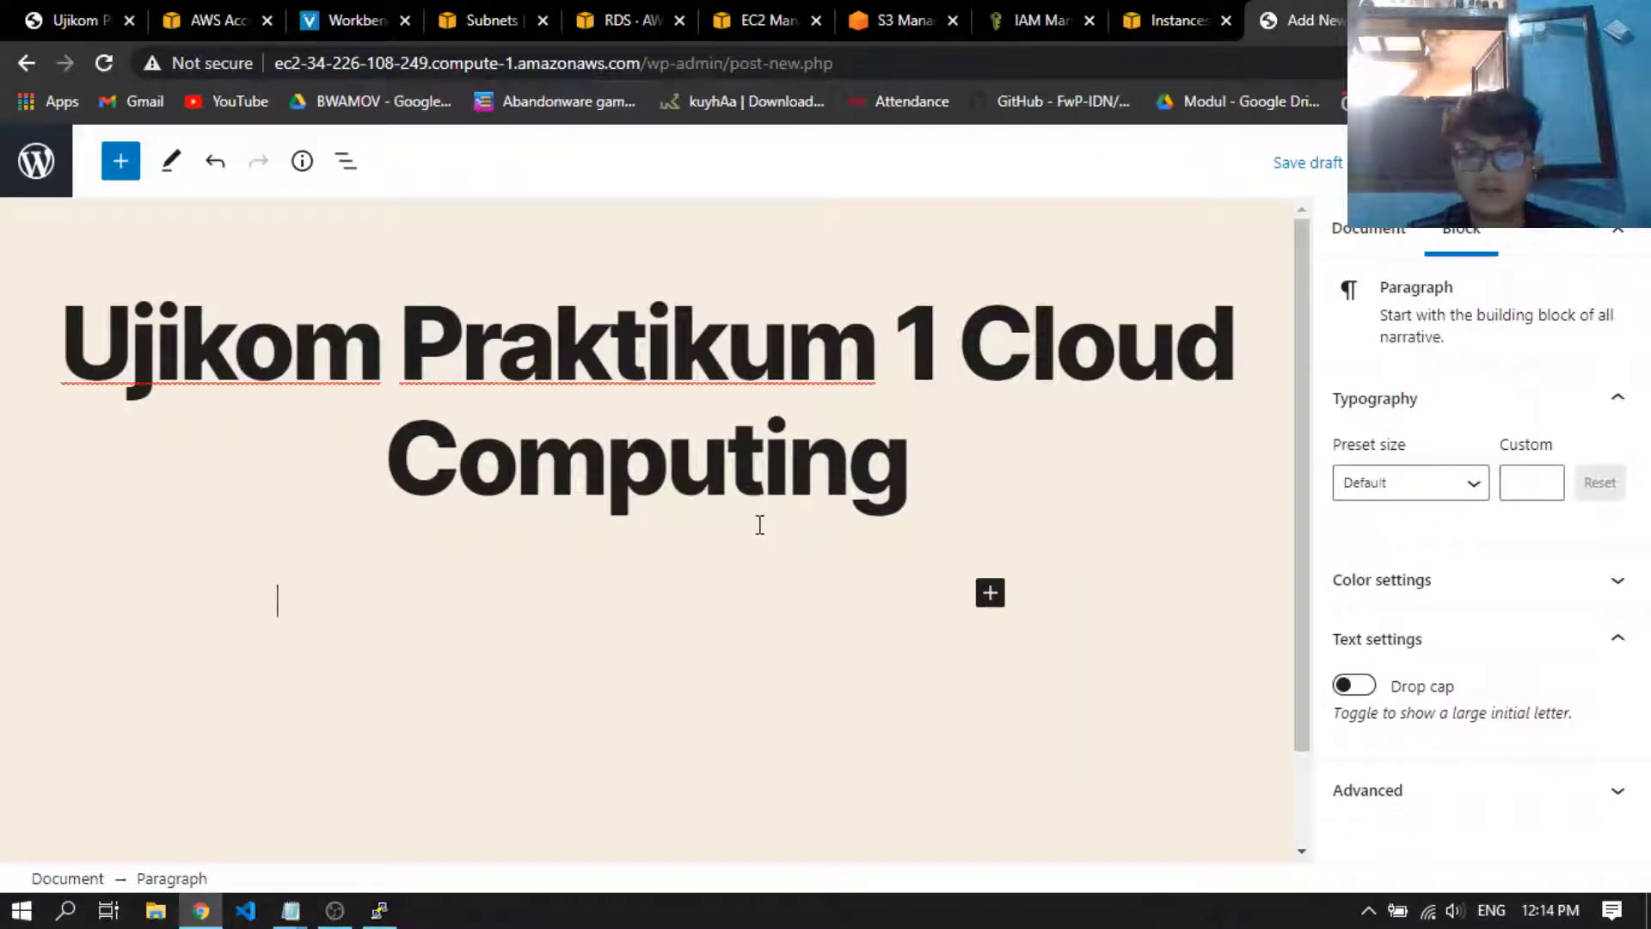
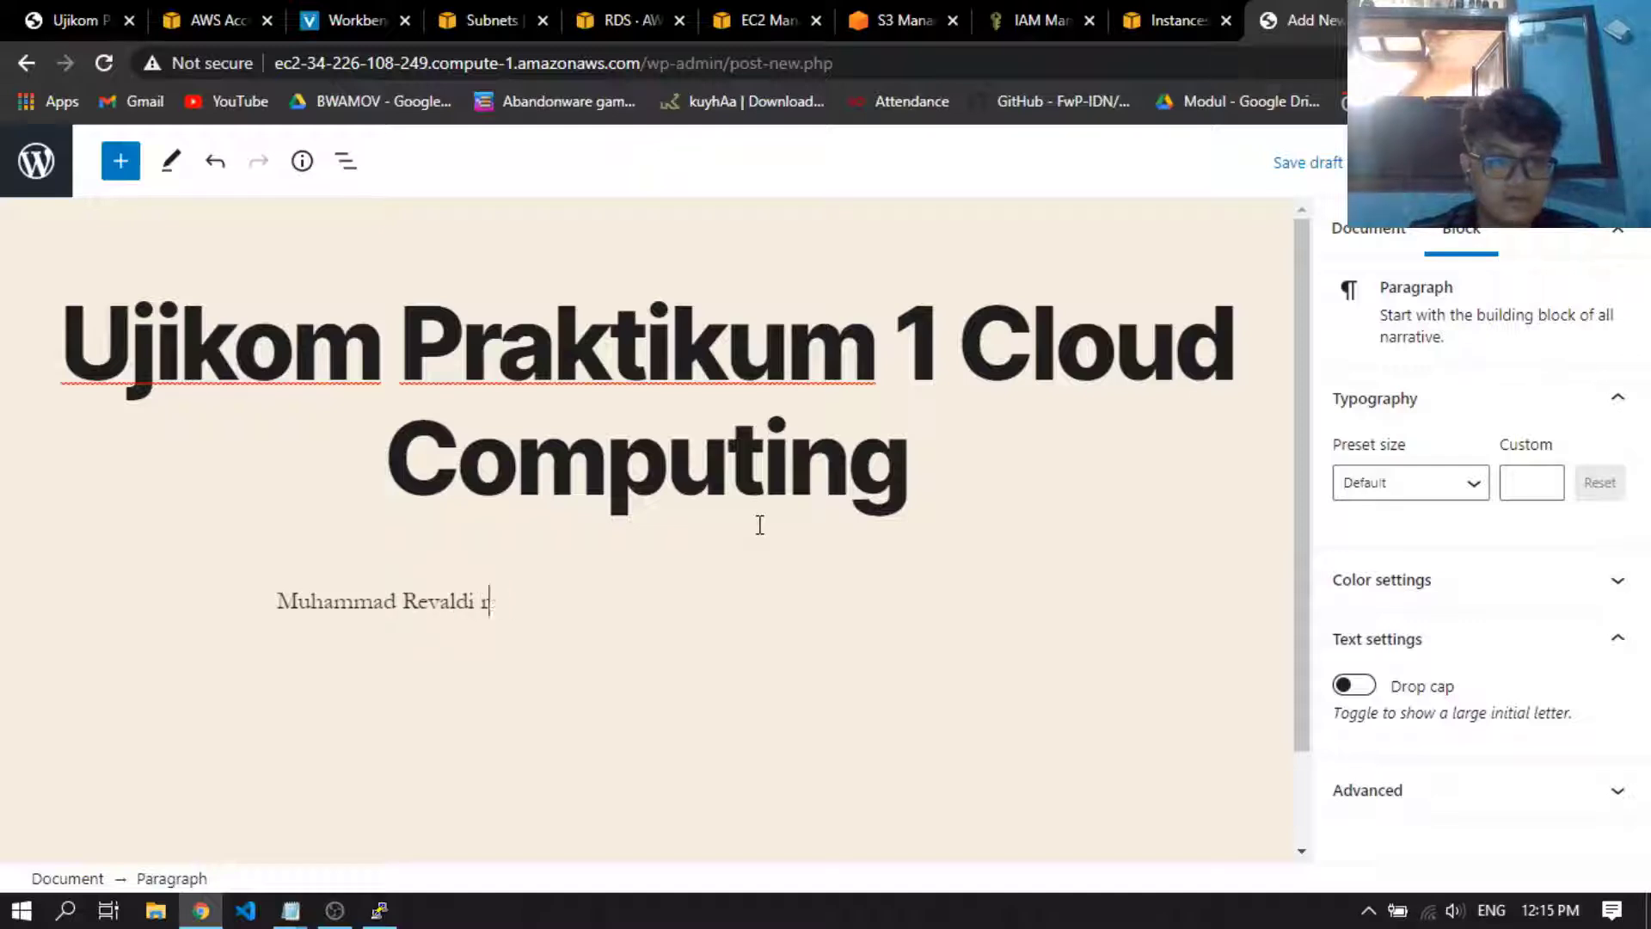
key(Return)
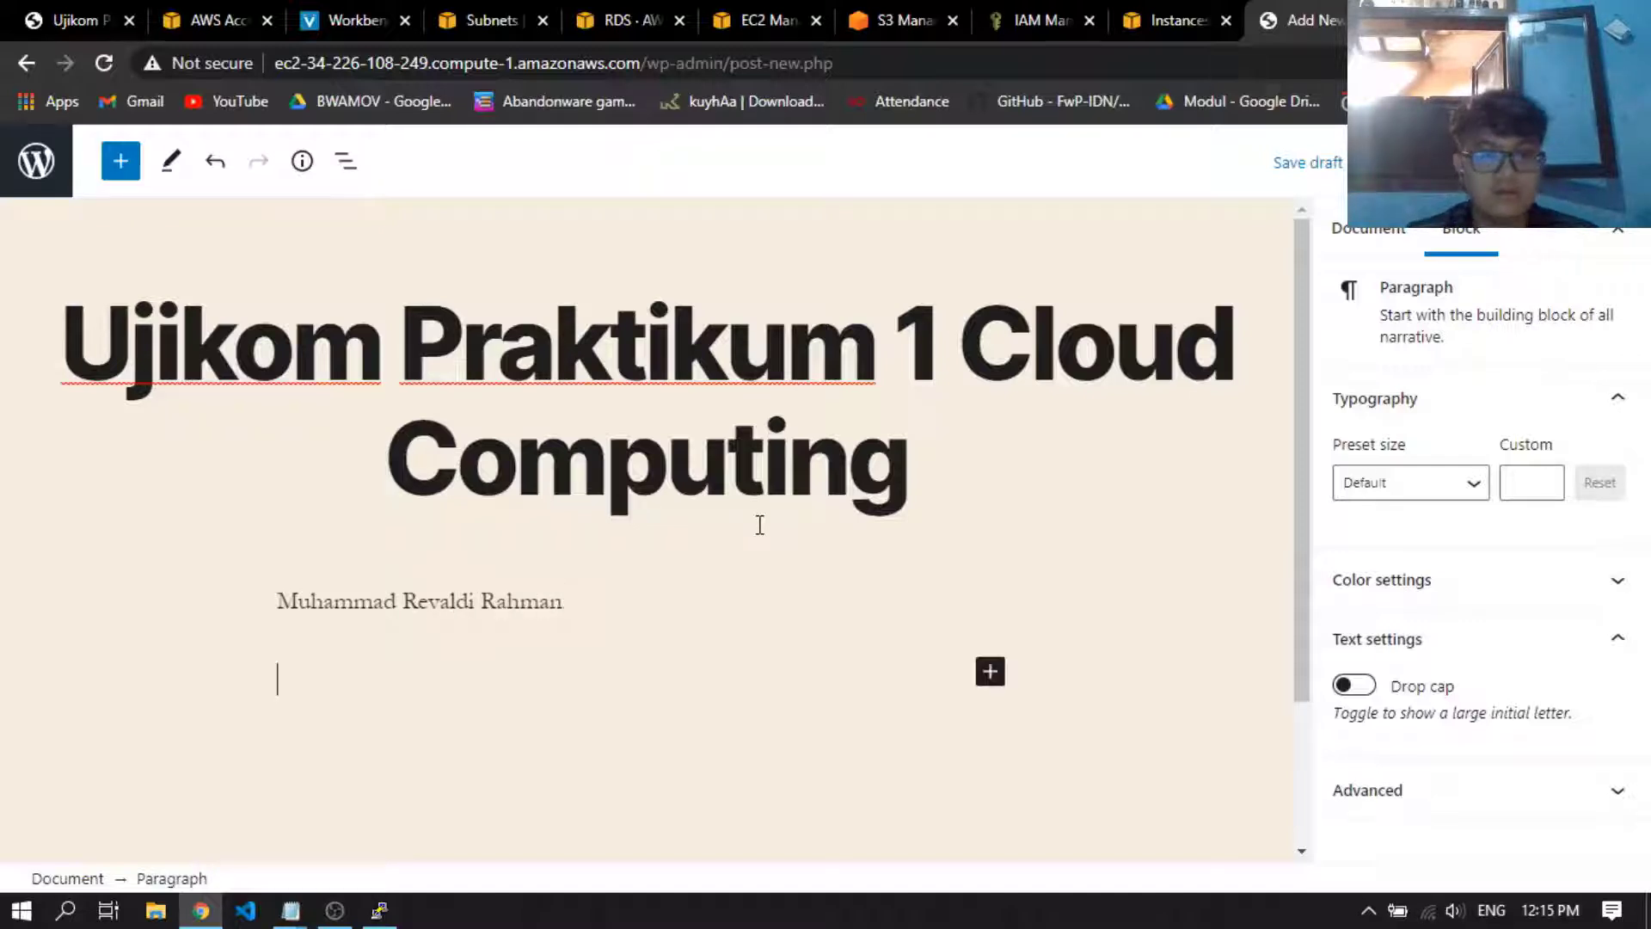
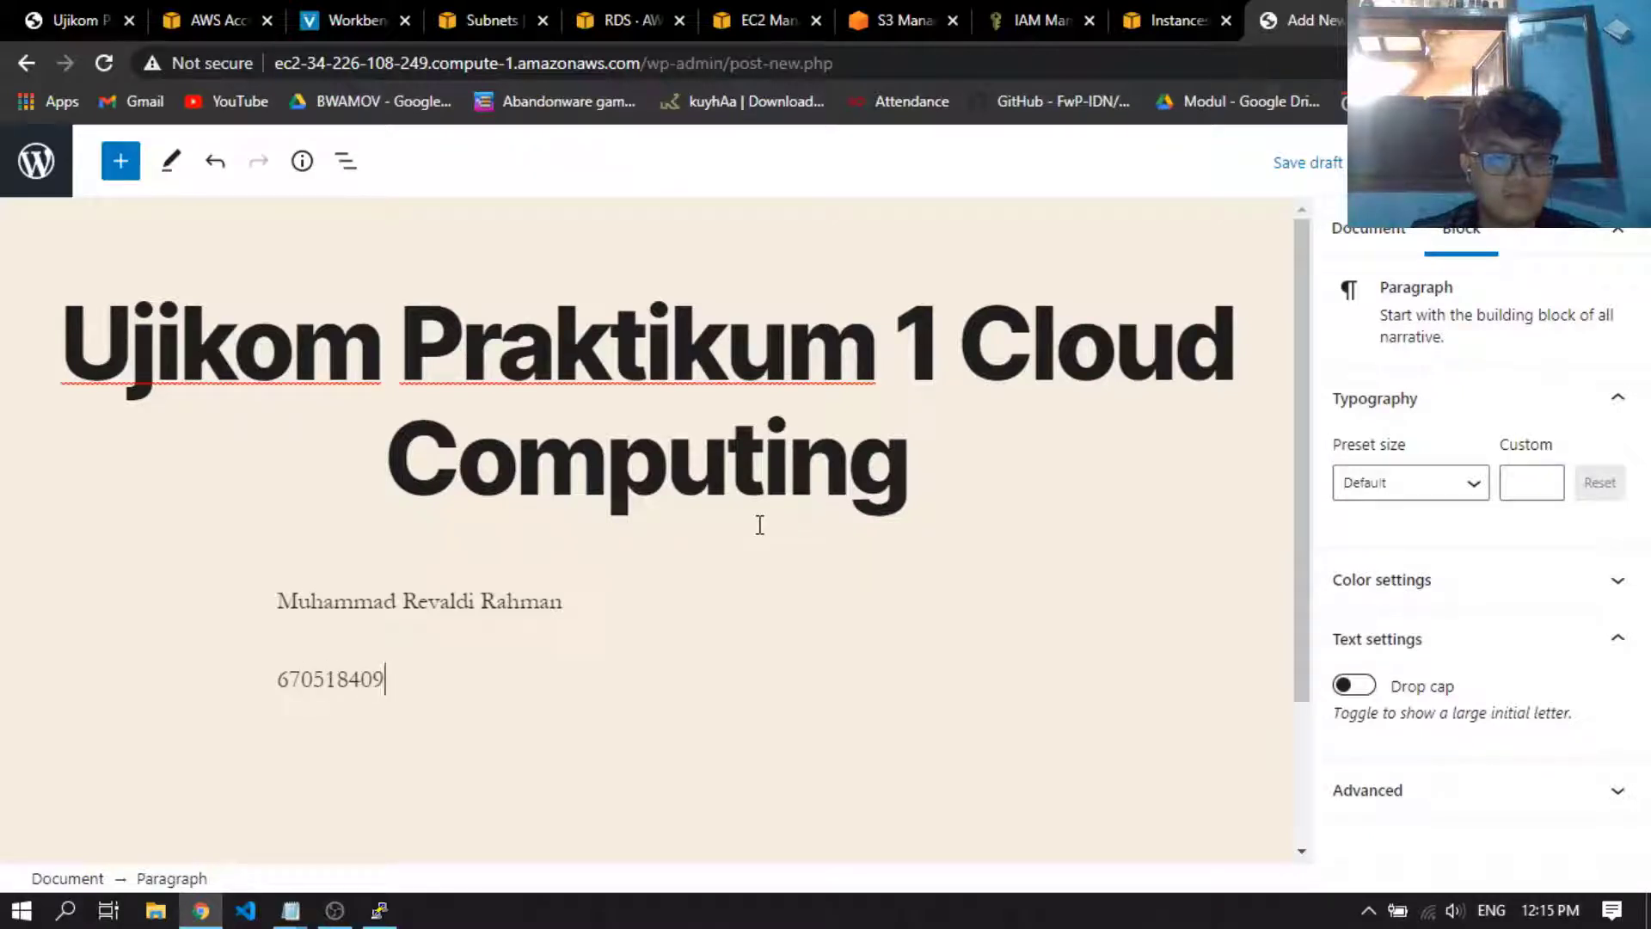
Add the student number and the class D3TT-42-01 as two separate paragraphs below the name
key(Return)
text(D3T)
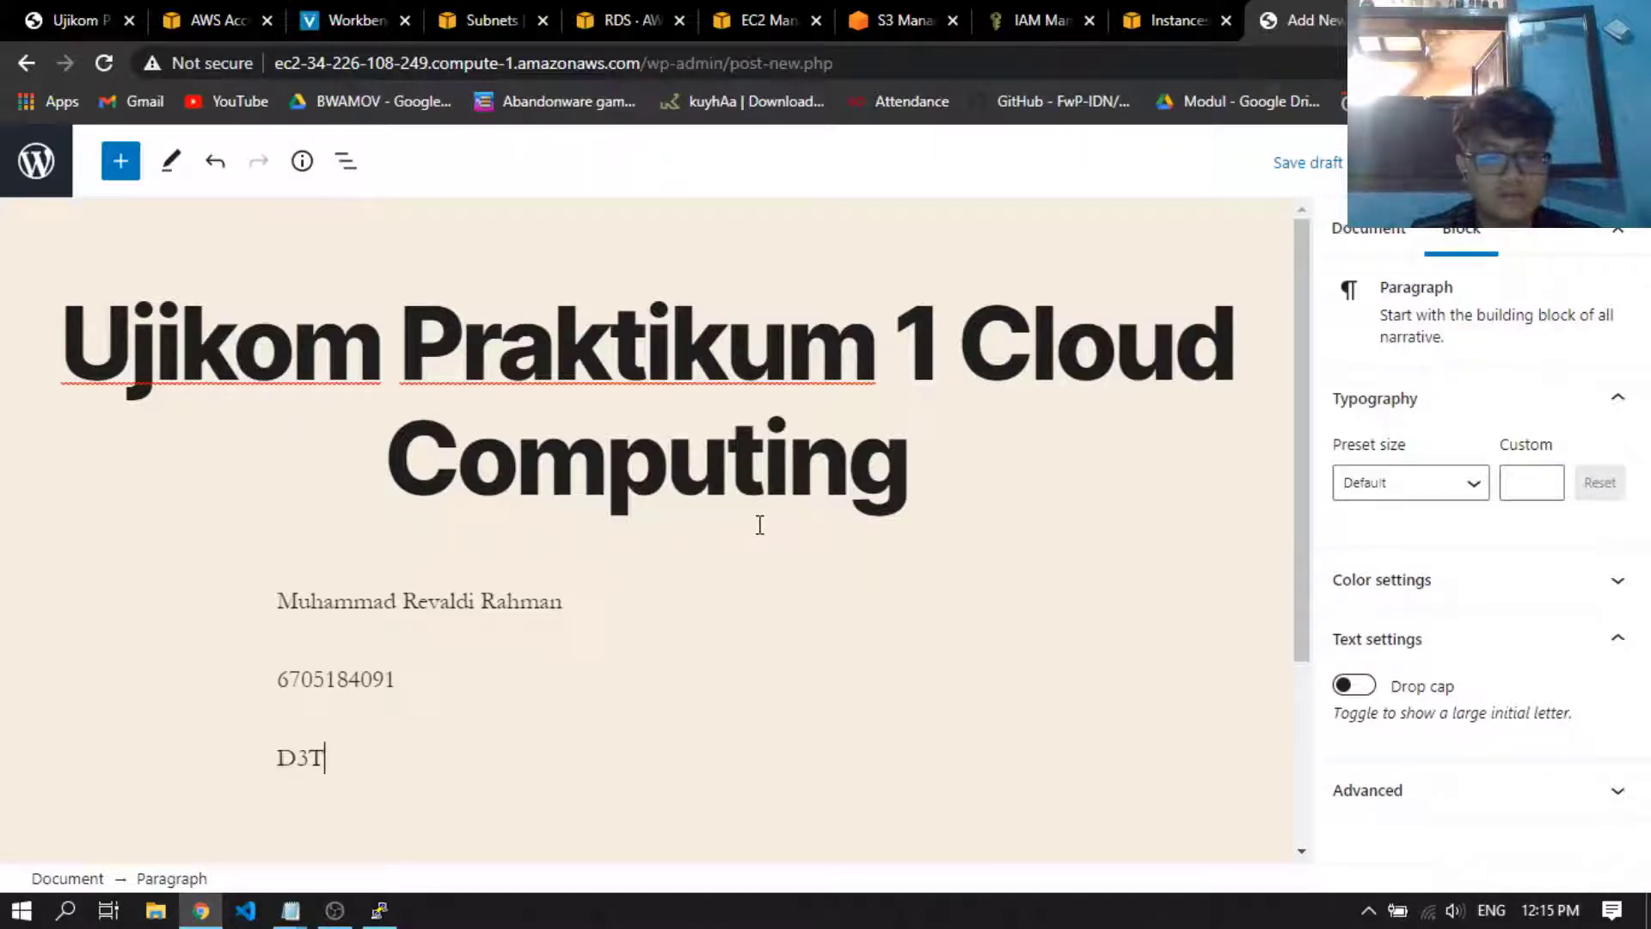
text(T-42-01)
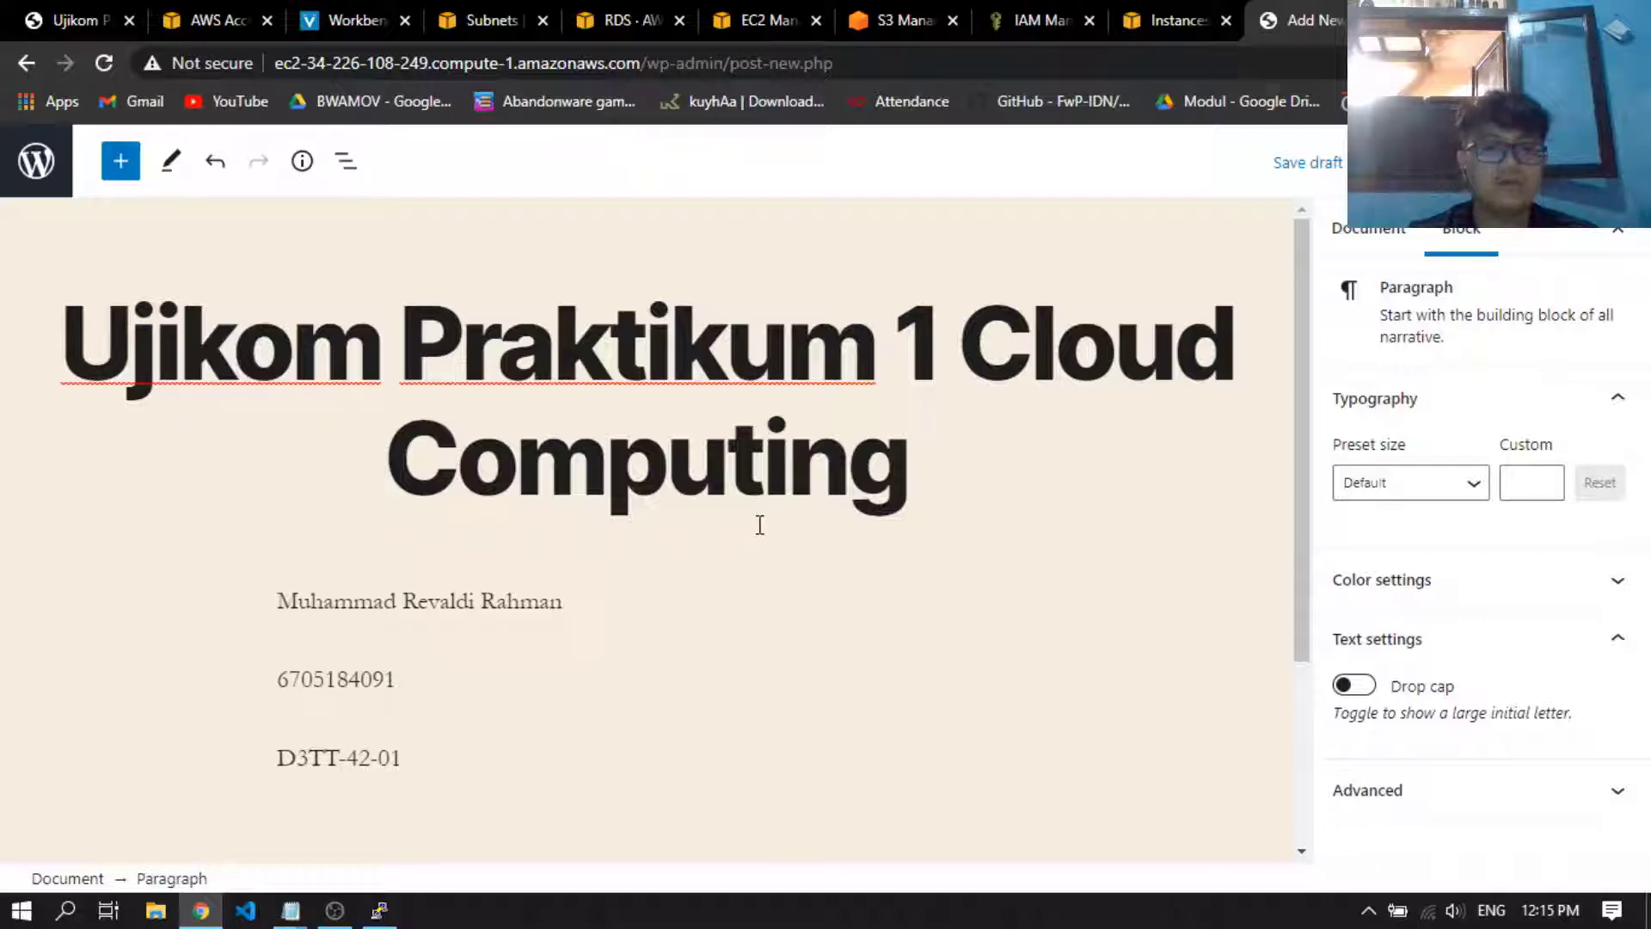
Make the student's name paragraph bold and align it to the centre
triple_click(536, 607)
click(497, 534)
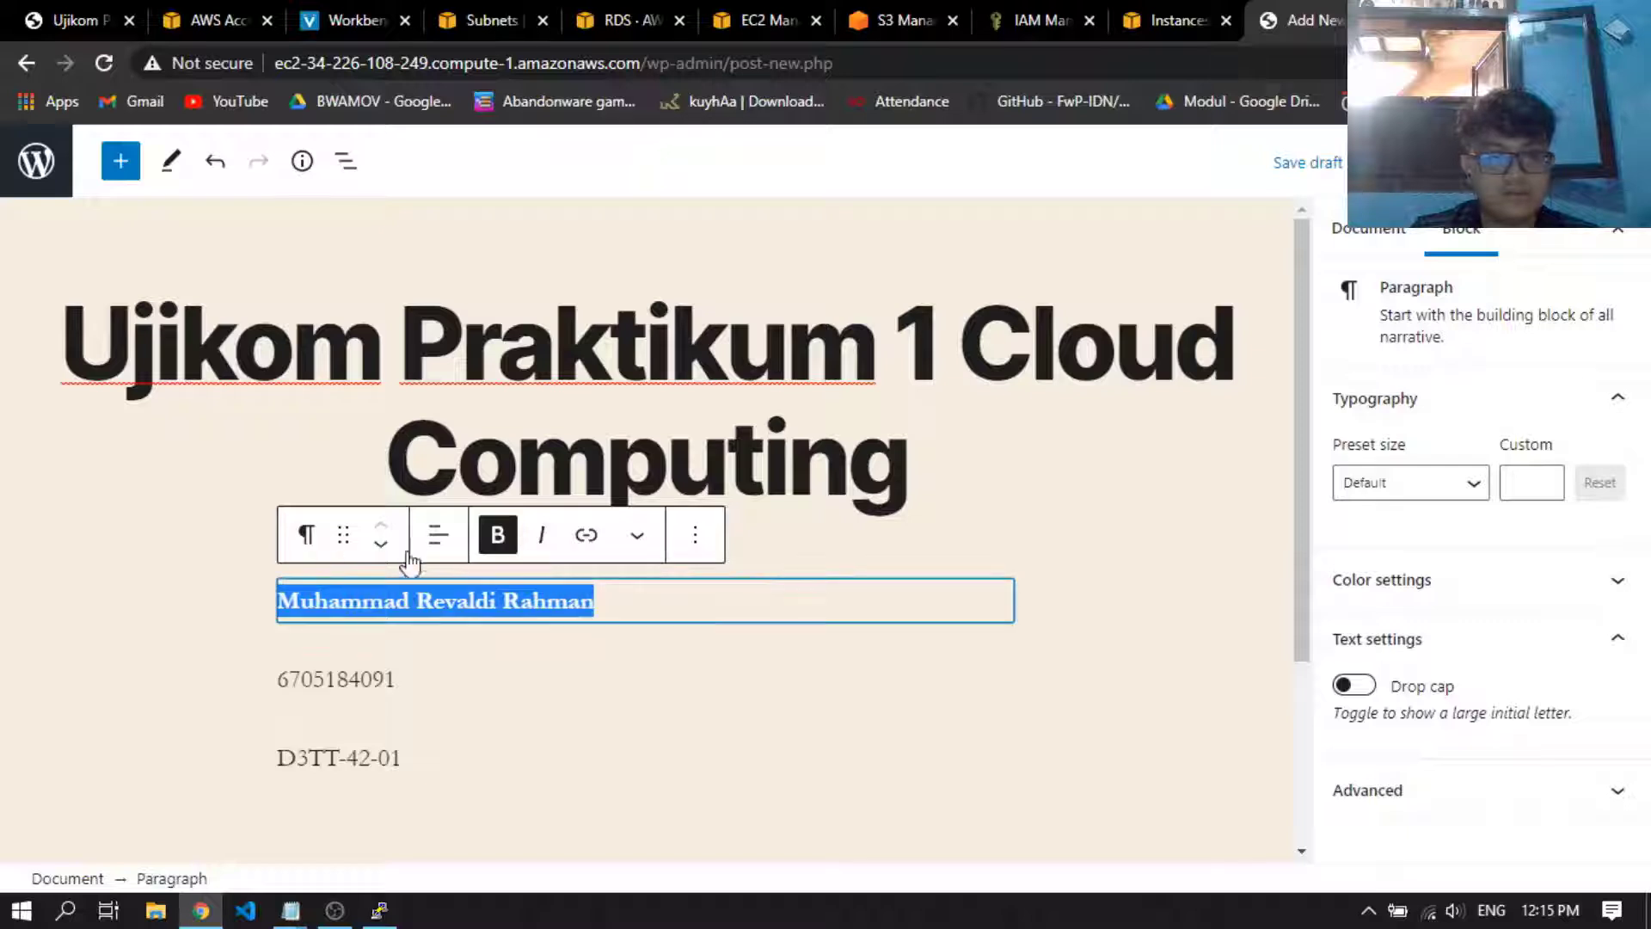
click(438, 535)
click(637, 671)
key(End)
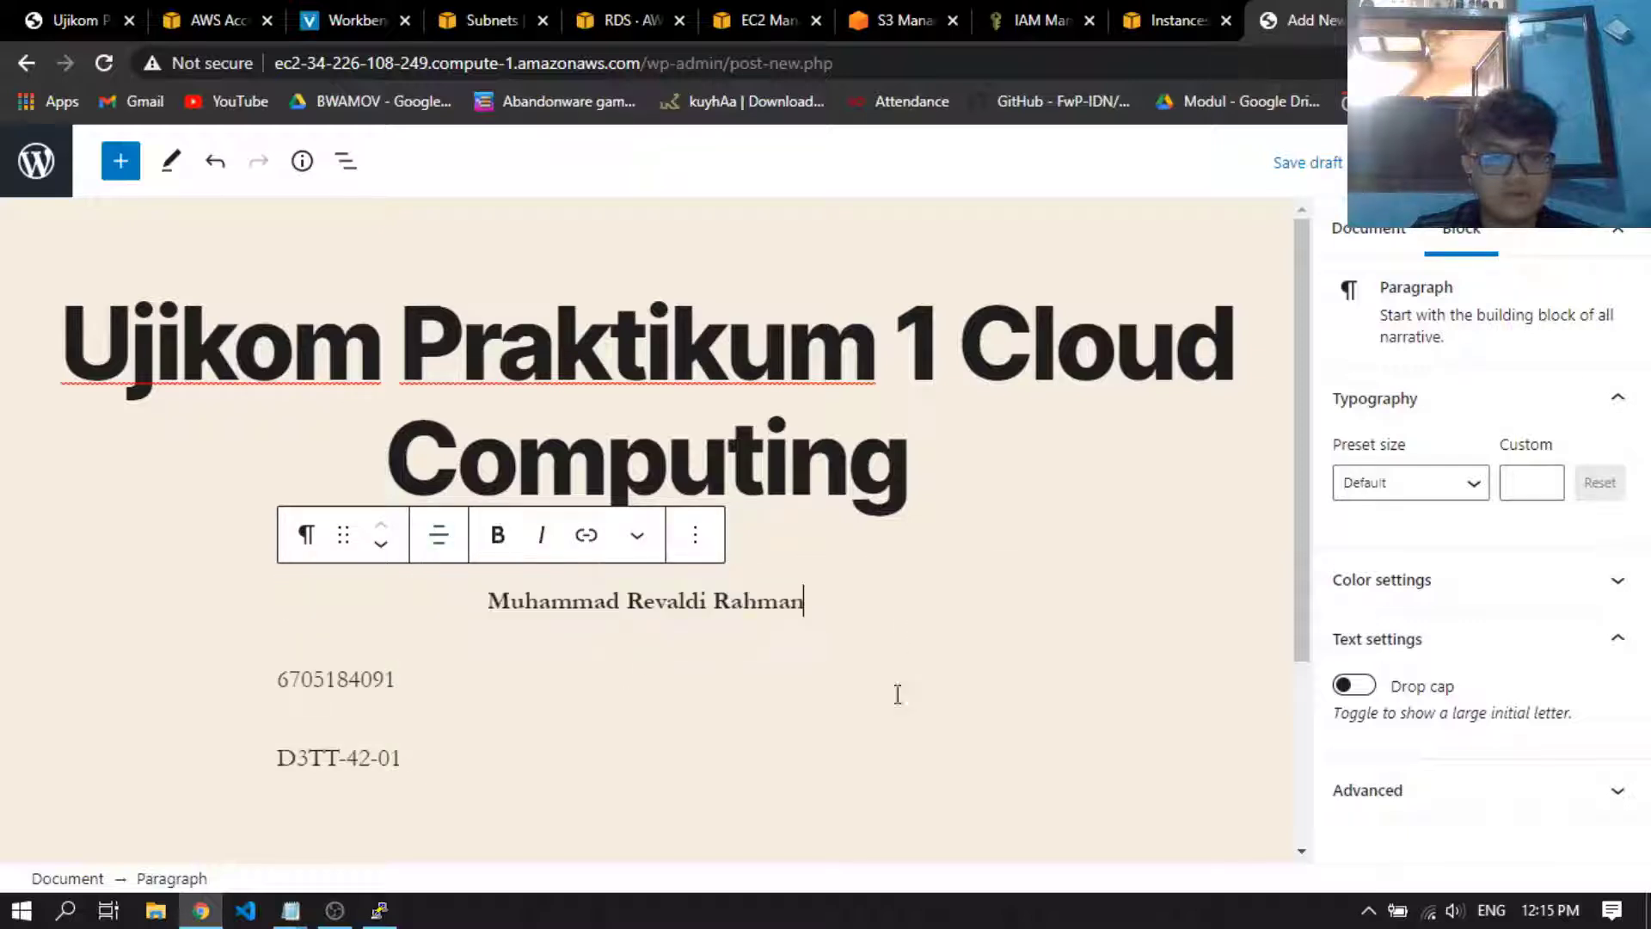
Centre-align the student number paragraph and the class paragraph
click(359, 677)
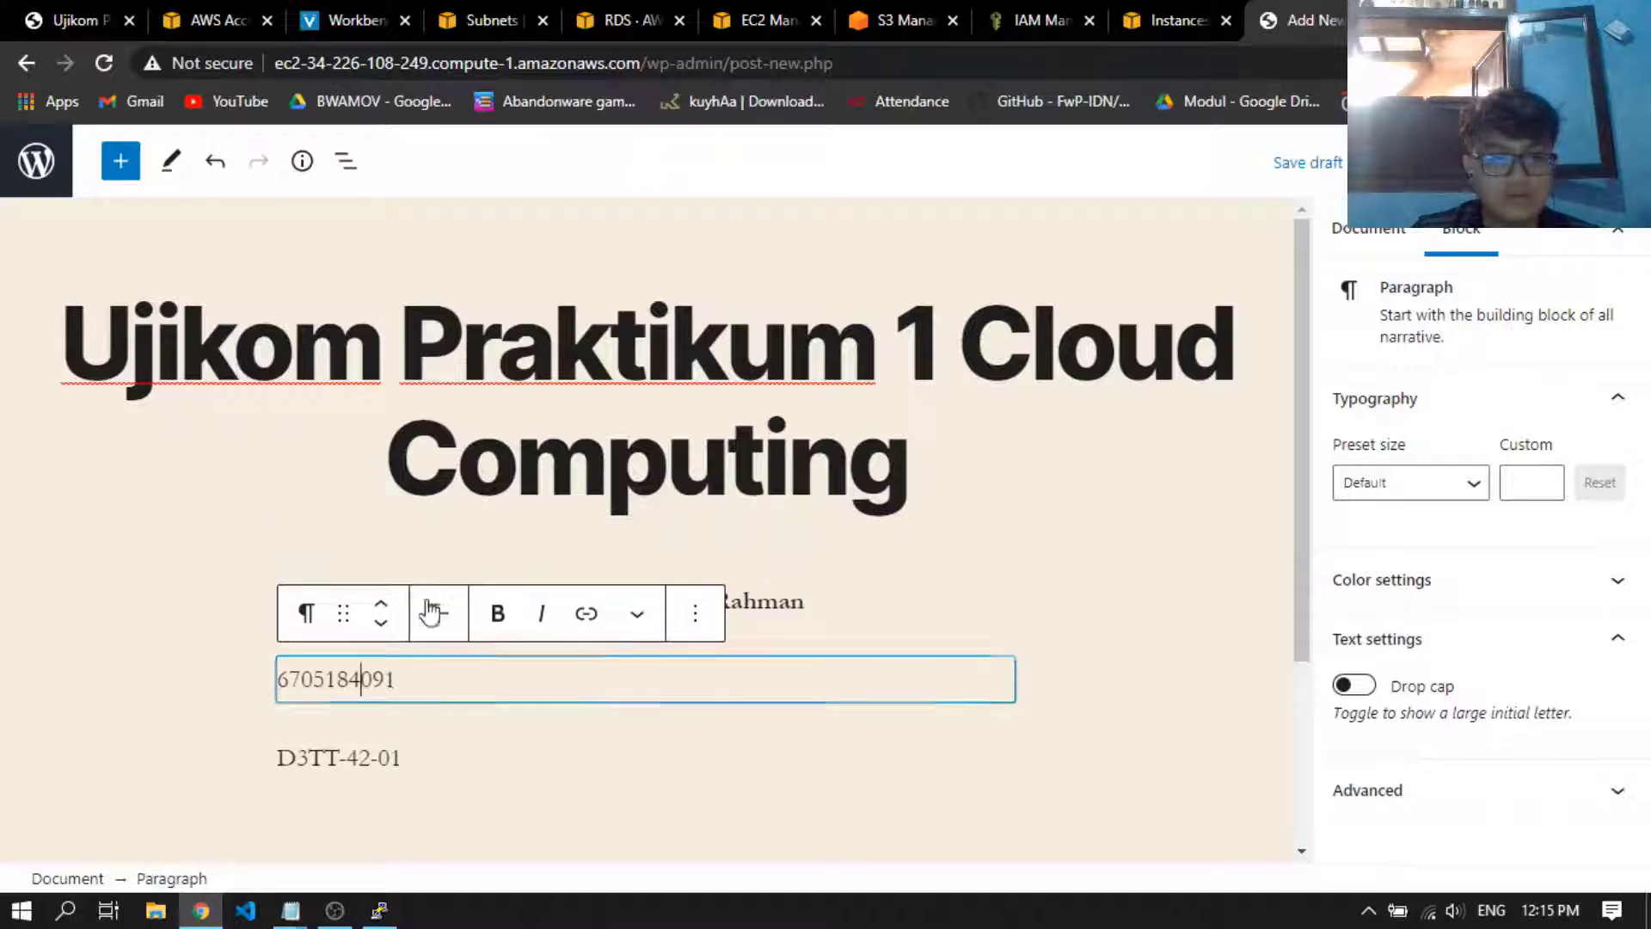
click(438, 613)
click(516, 745)
click(378, 756)
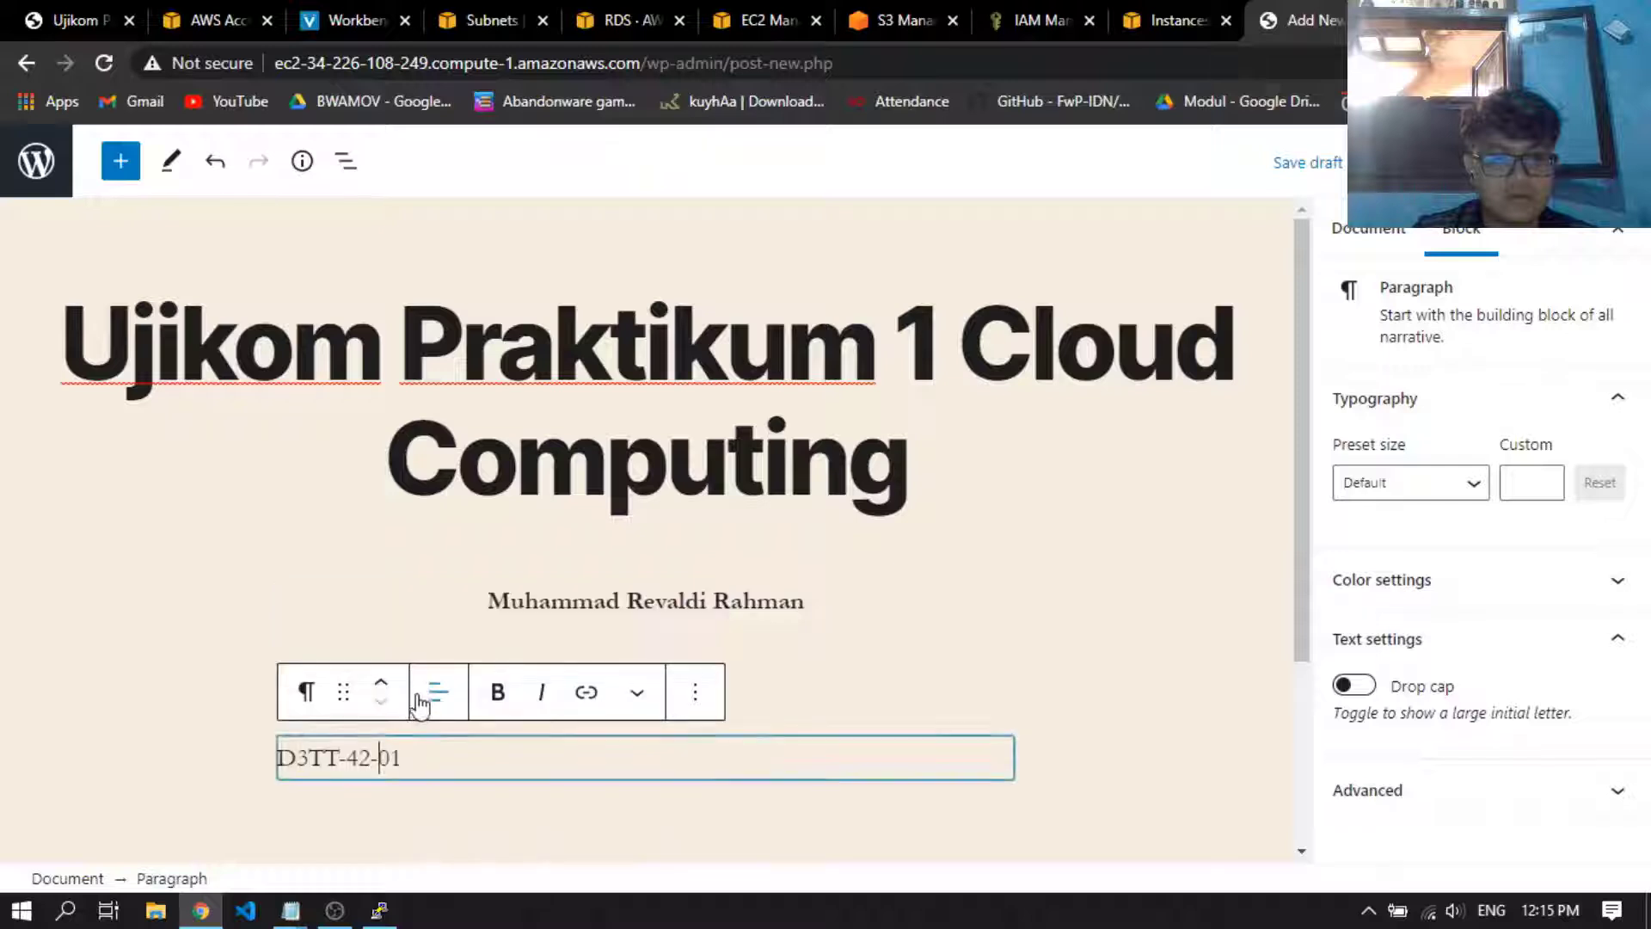
click(438, 693)
click(524, 563)
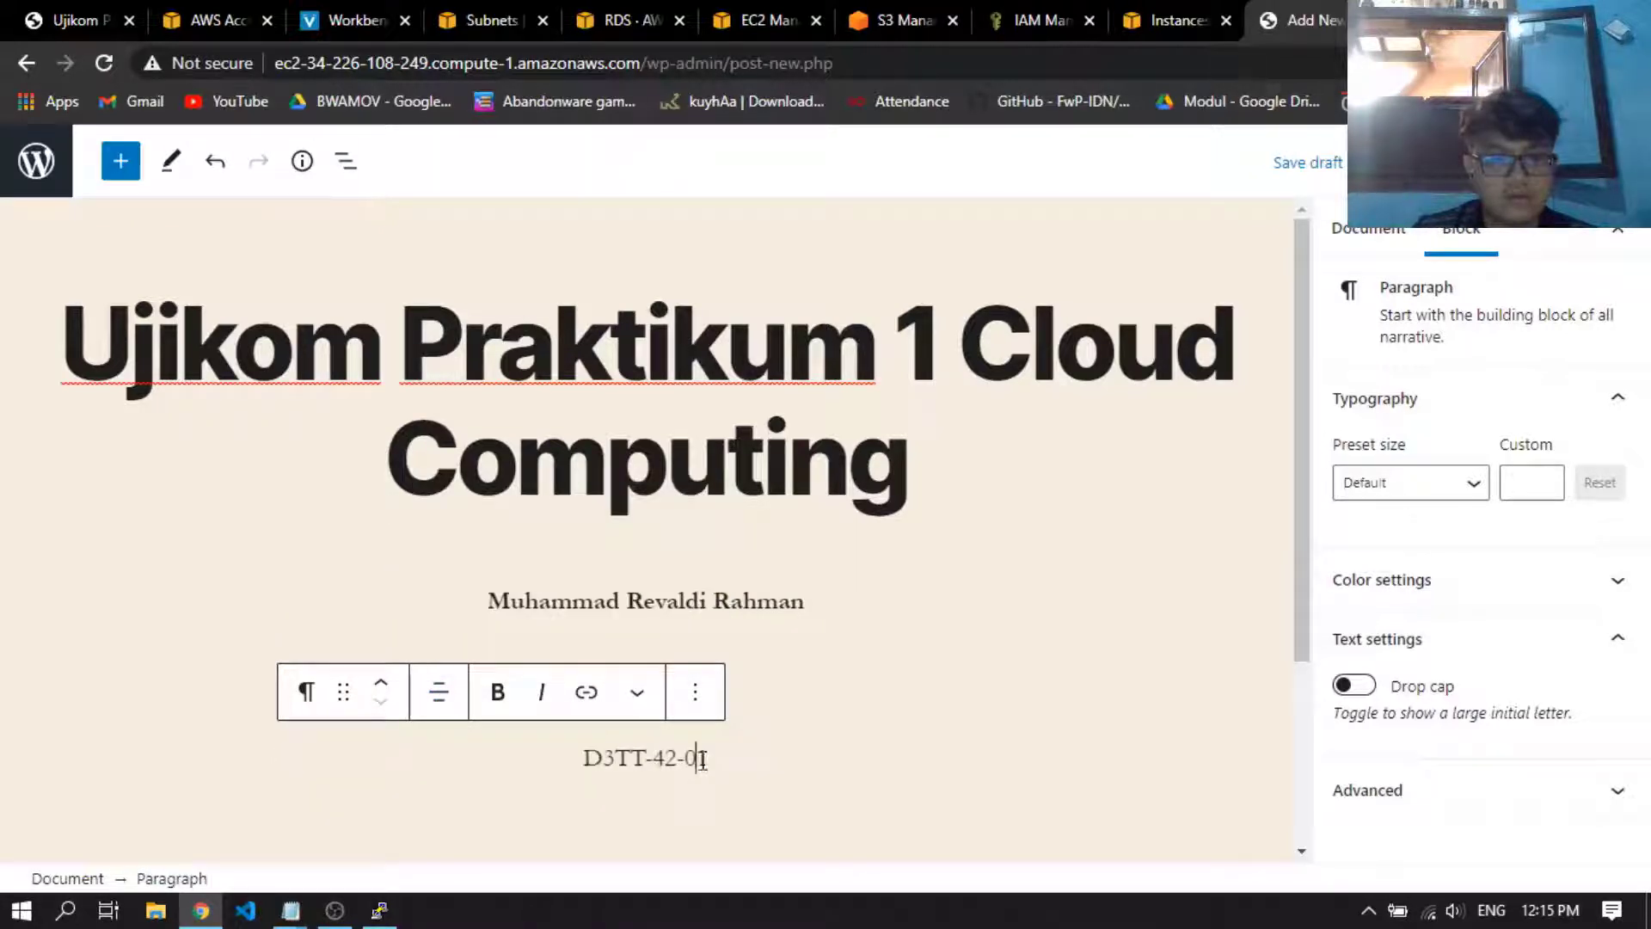
Try the Regular, Large and Larger preset sizes on the name, student number and class paragraphs together, and settle on Large
drag(743, 755, 483, 590)
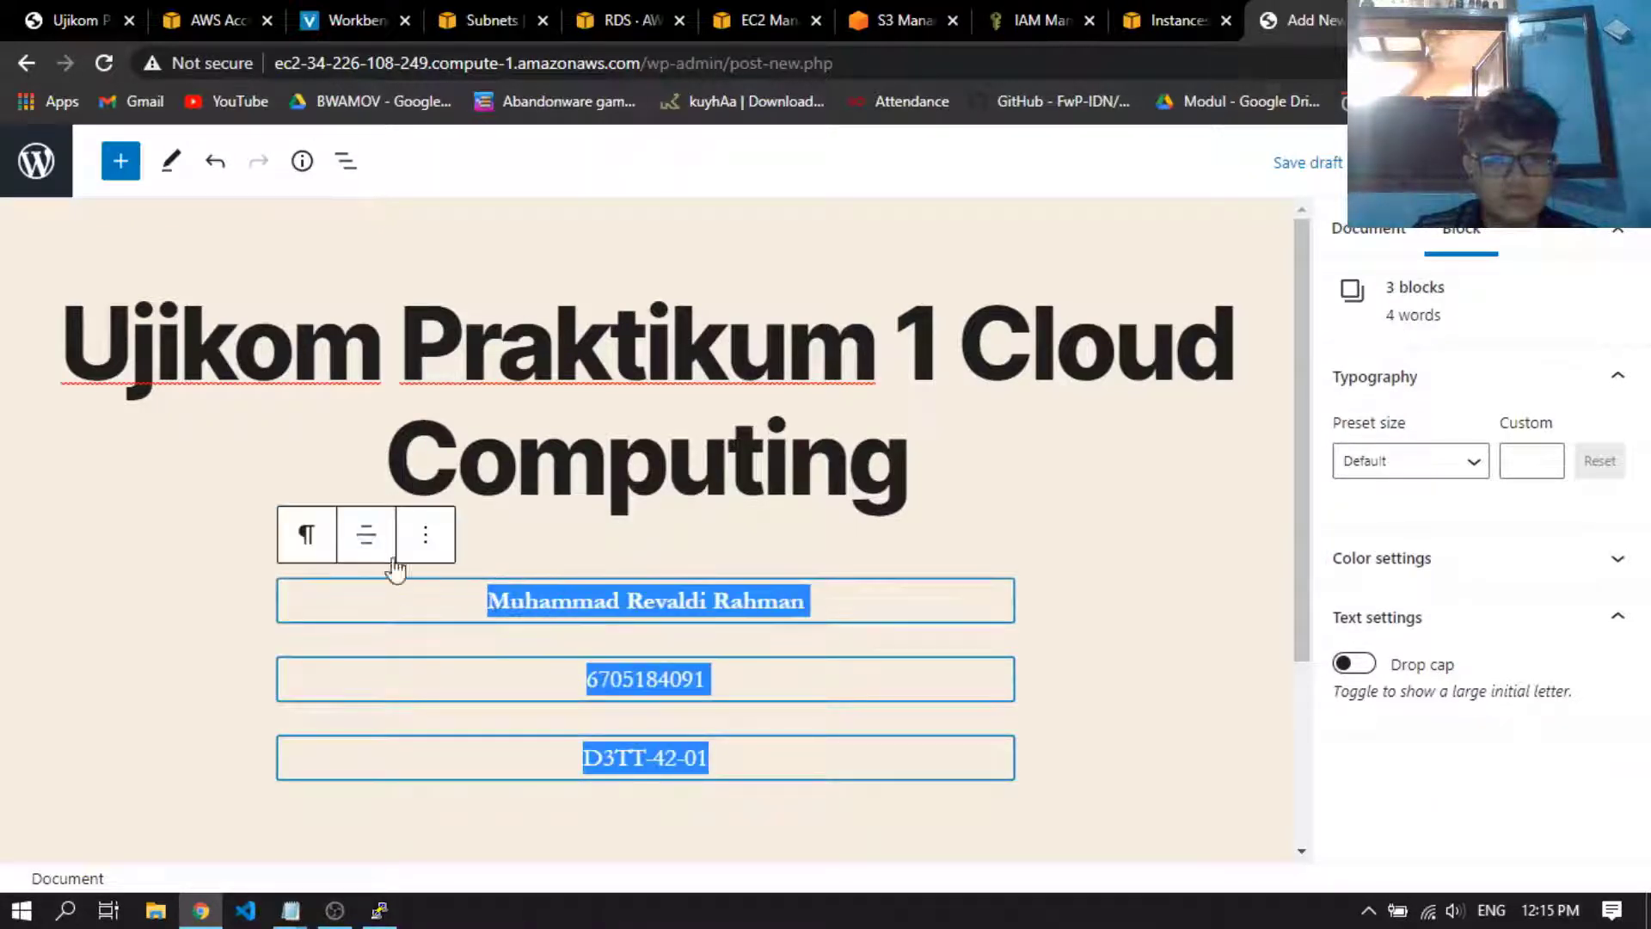
click(425, 535)
click(419, 550)
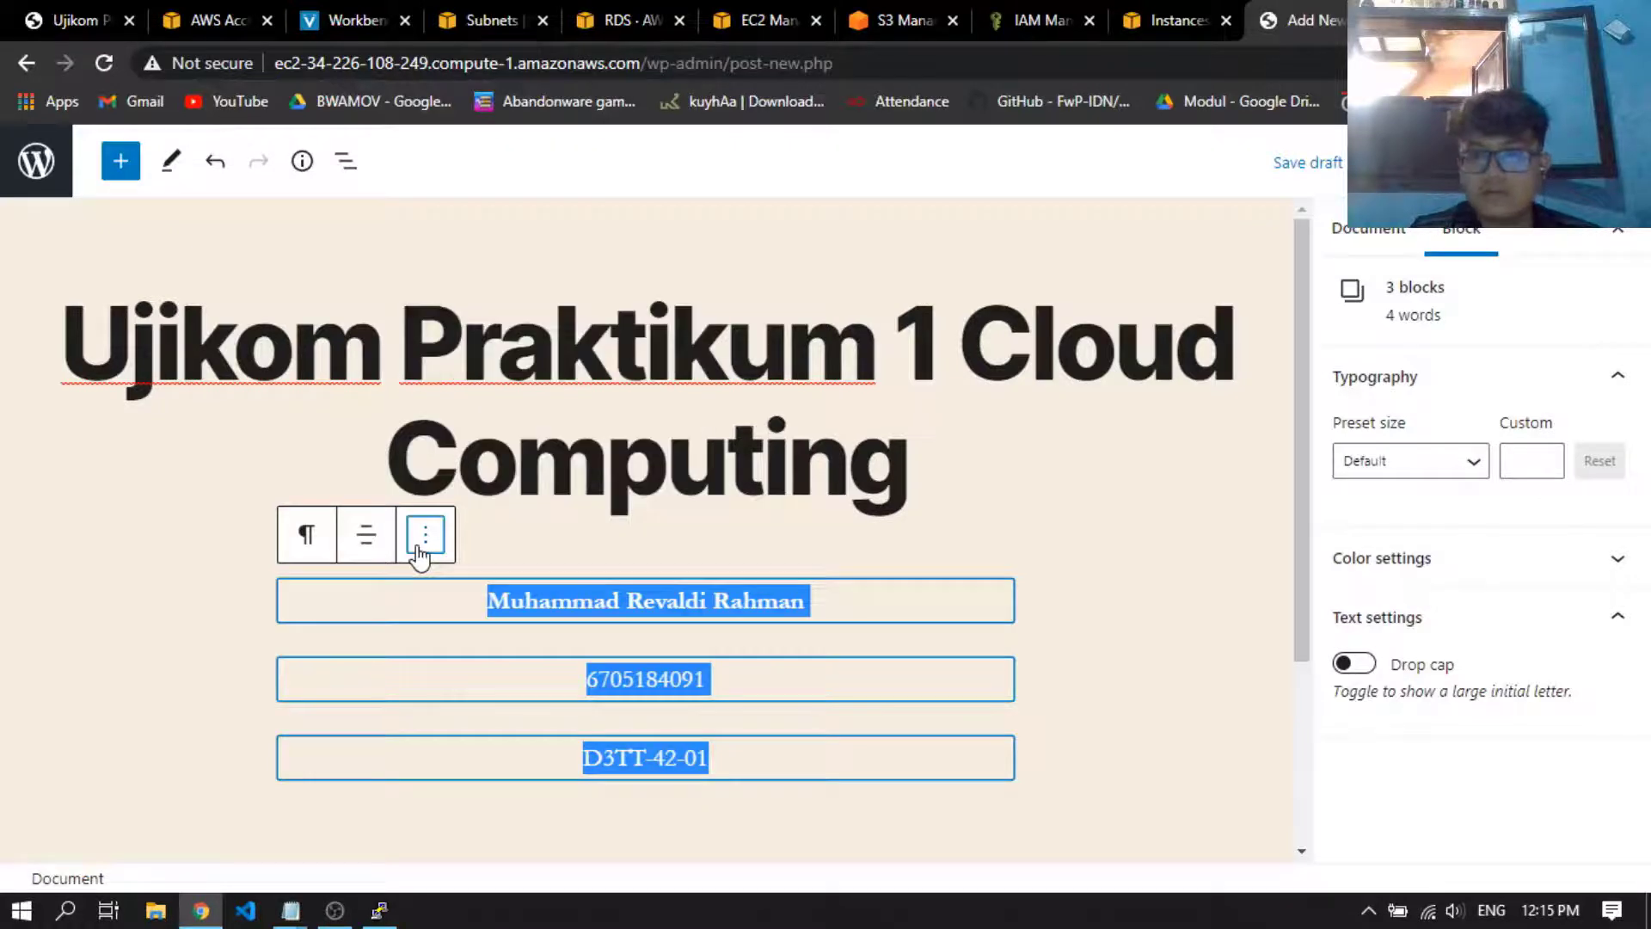
click(1397, 460)
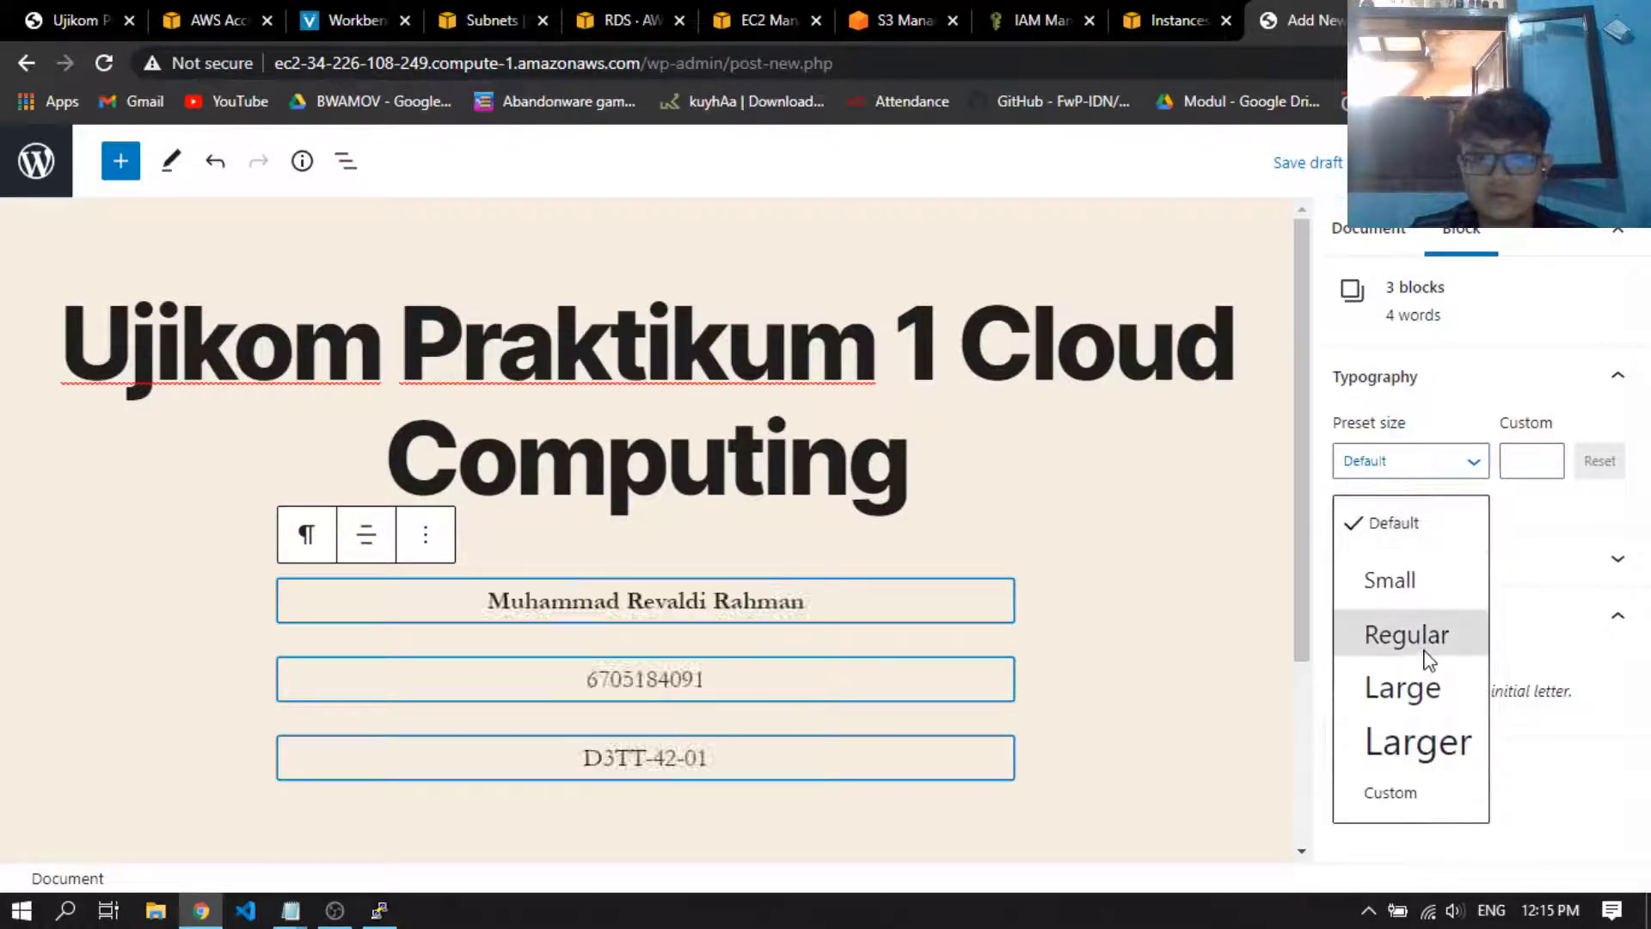
click(1427, 658)
click(1430, 467)
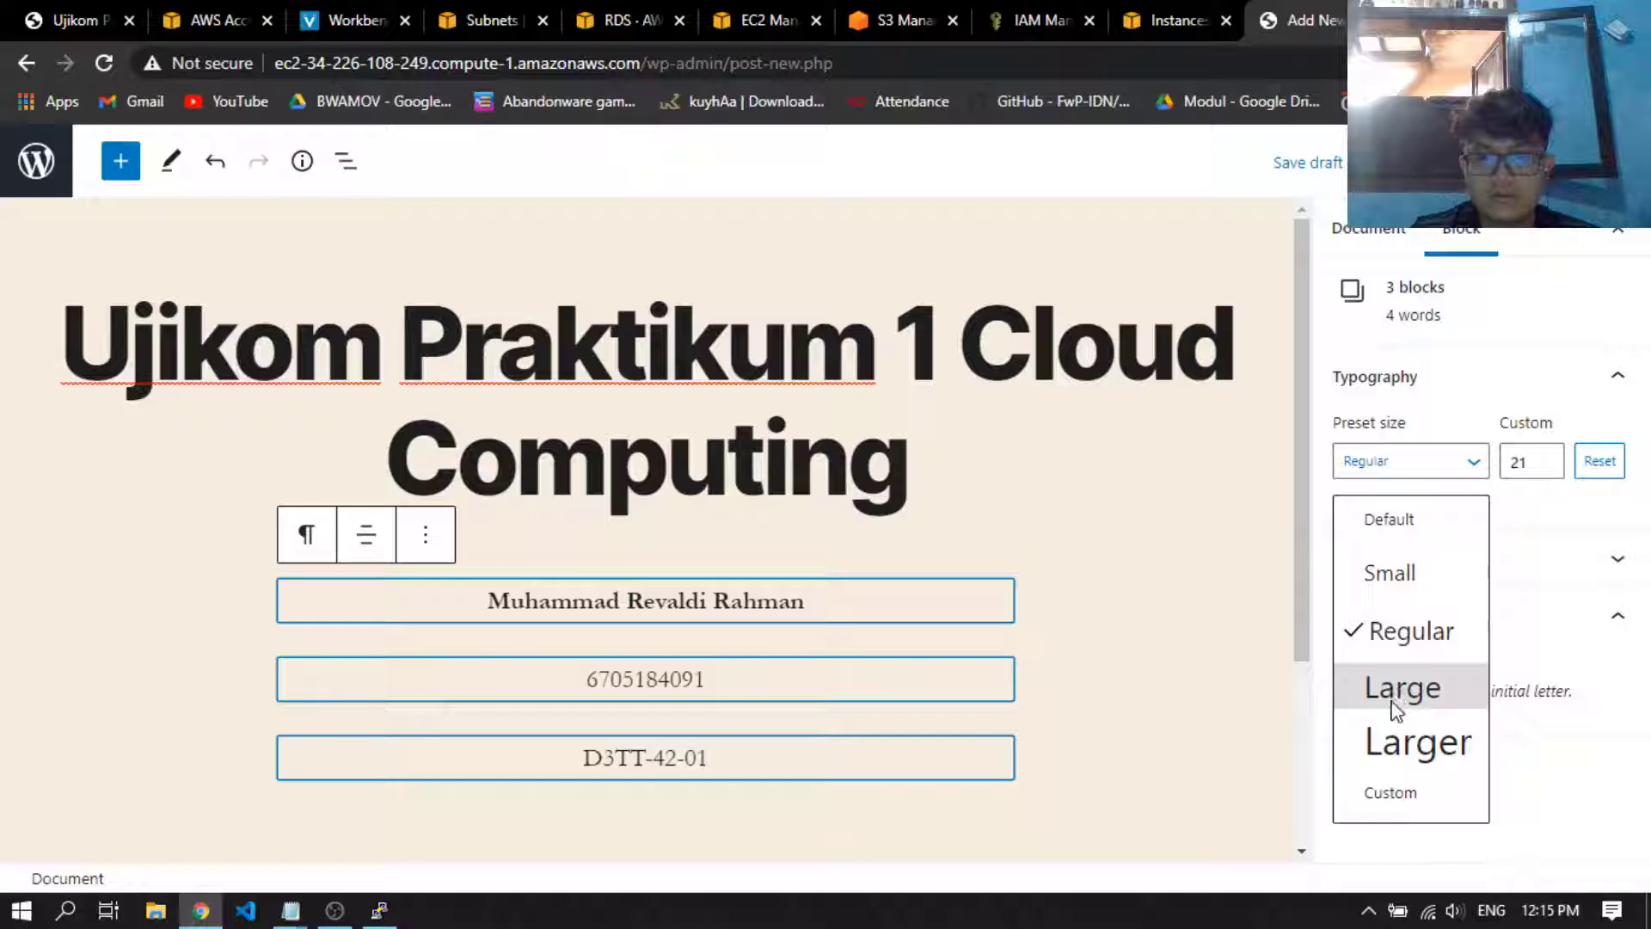
click(1394, 700)
click(1432, 468)
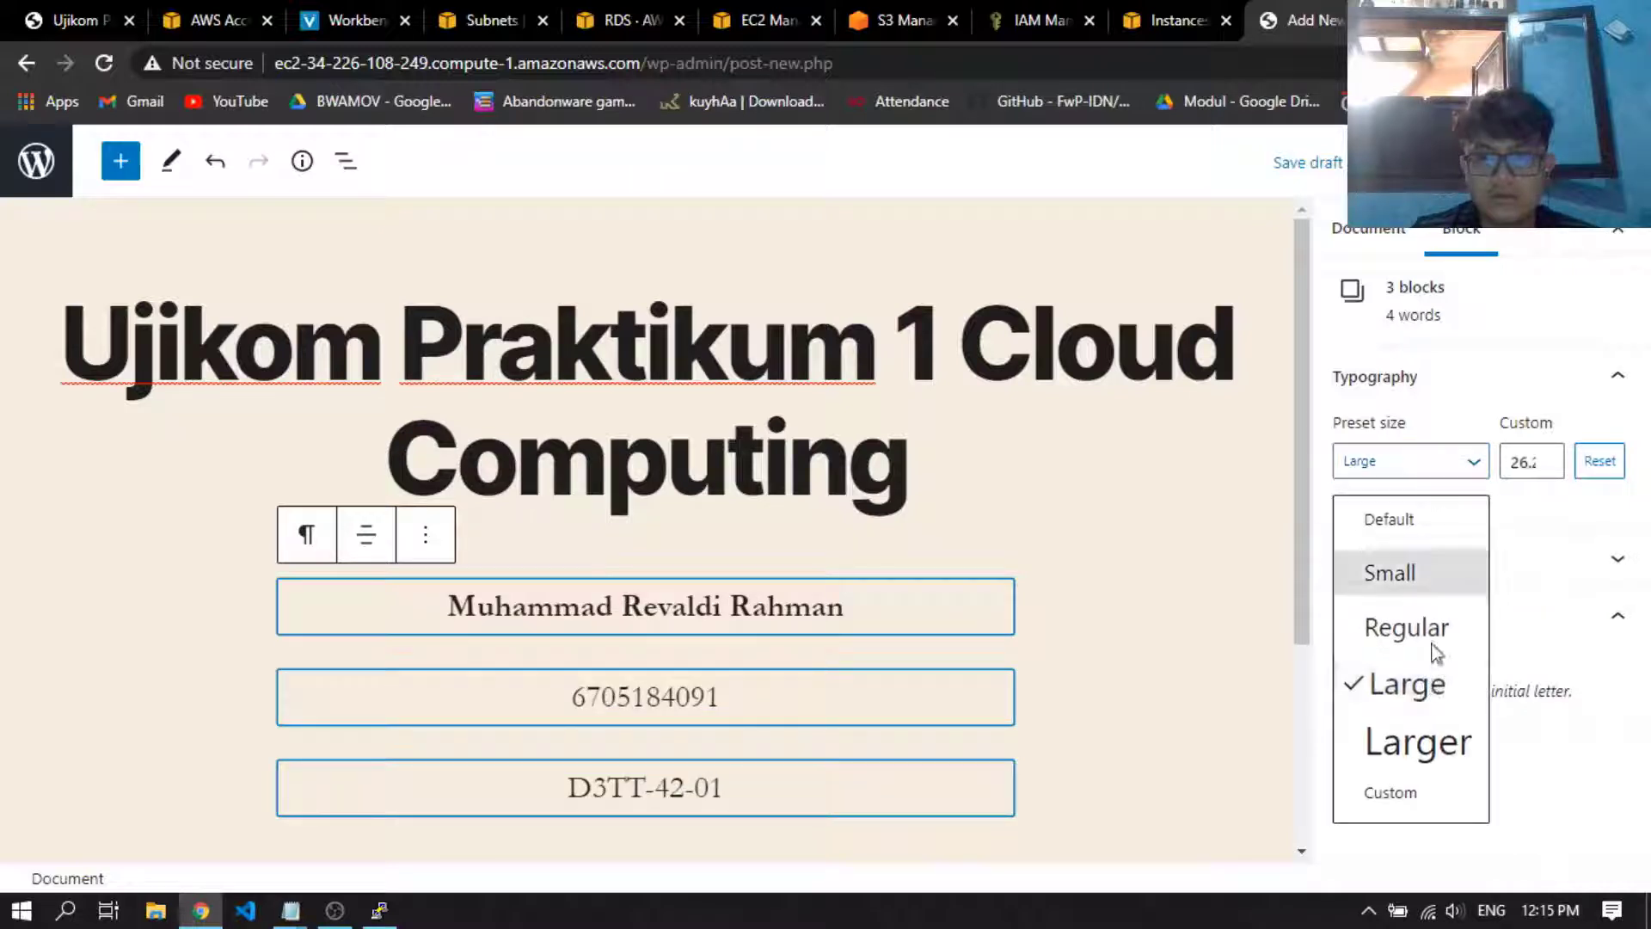
click(1424, 748)
click(1421, 471)
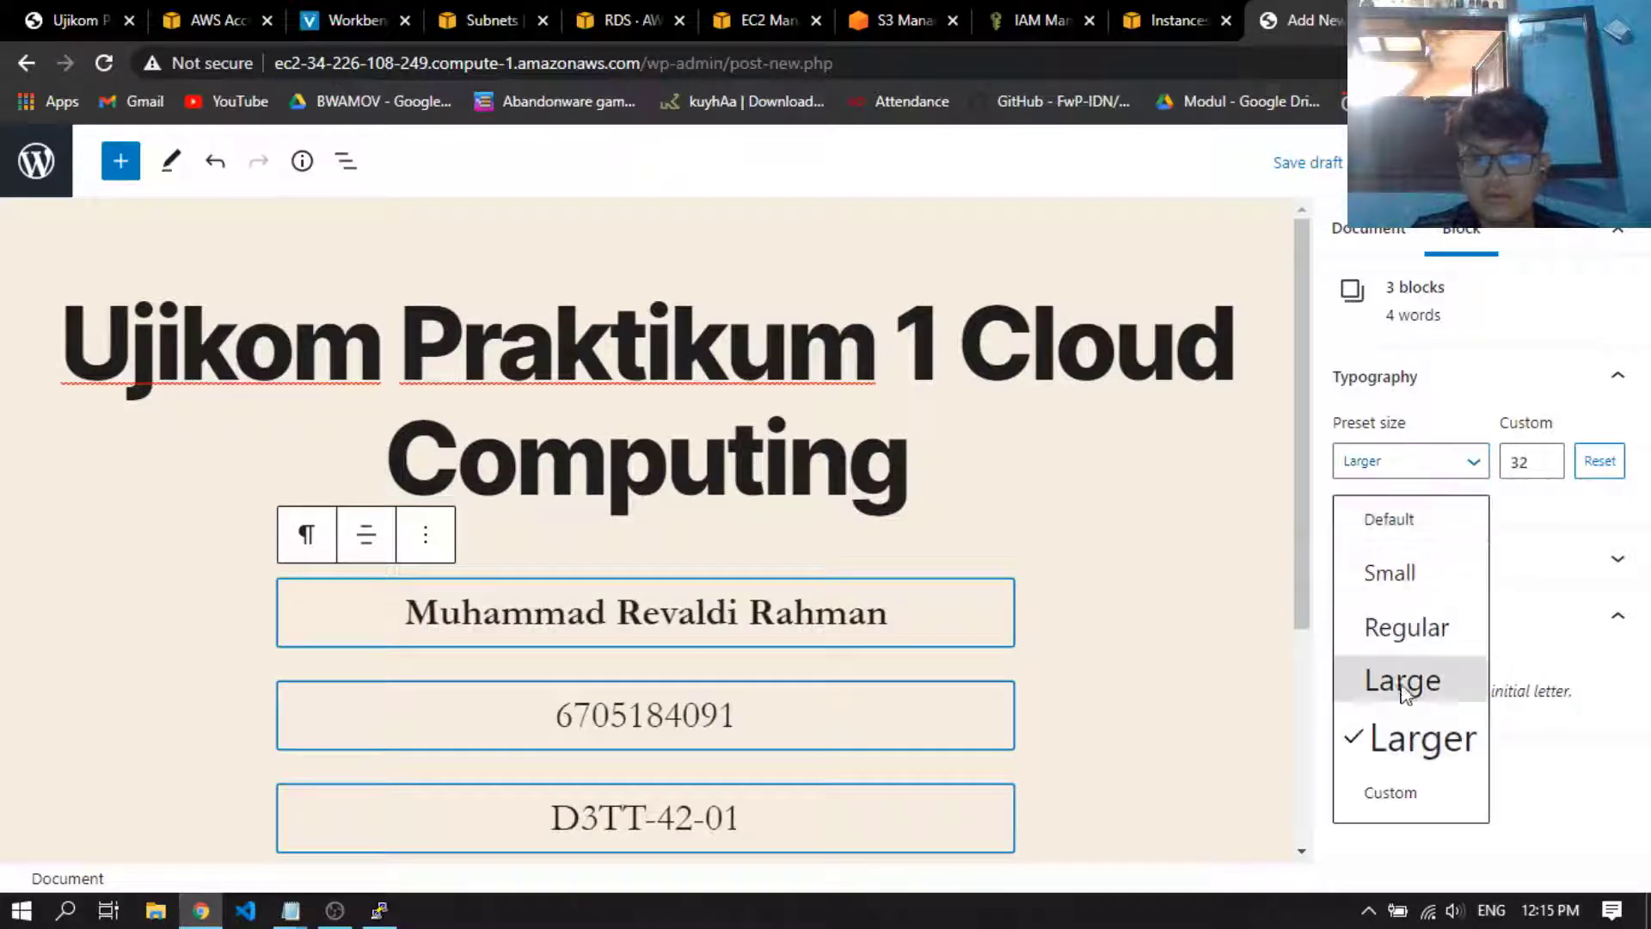
click(1402, 681)
click(1090, 627)
Add a new paragraph below the class line reading "Ujikom Praktikum Cloud Computing 2020"
scroll(1221, 654, down, 3)
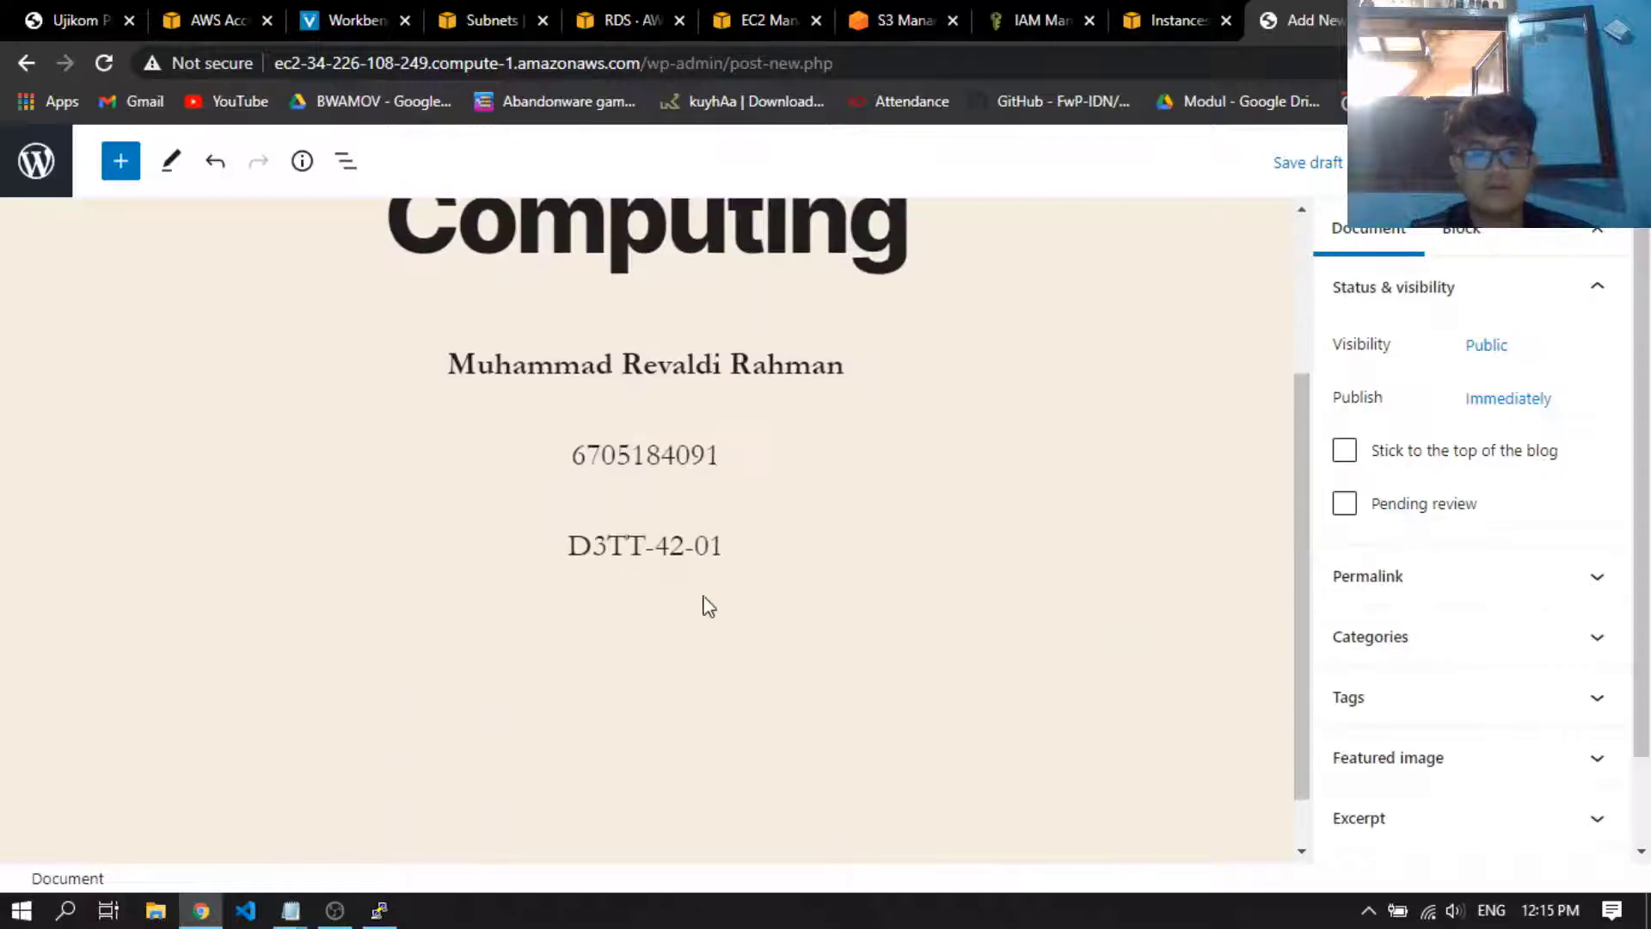
click(803, 542)
key(Return)
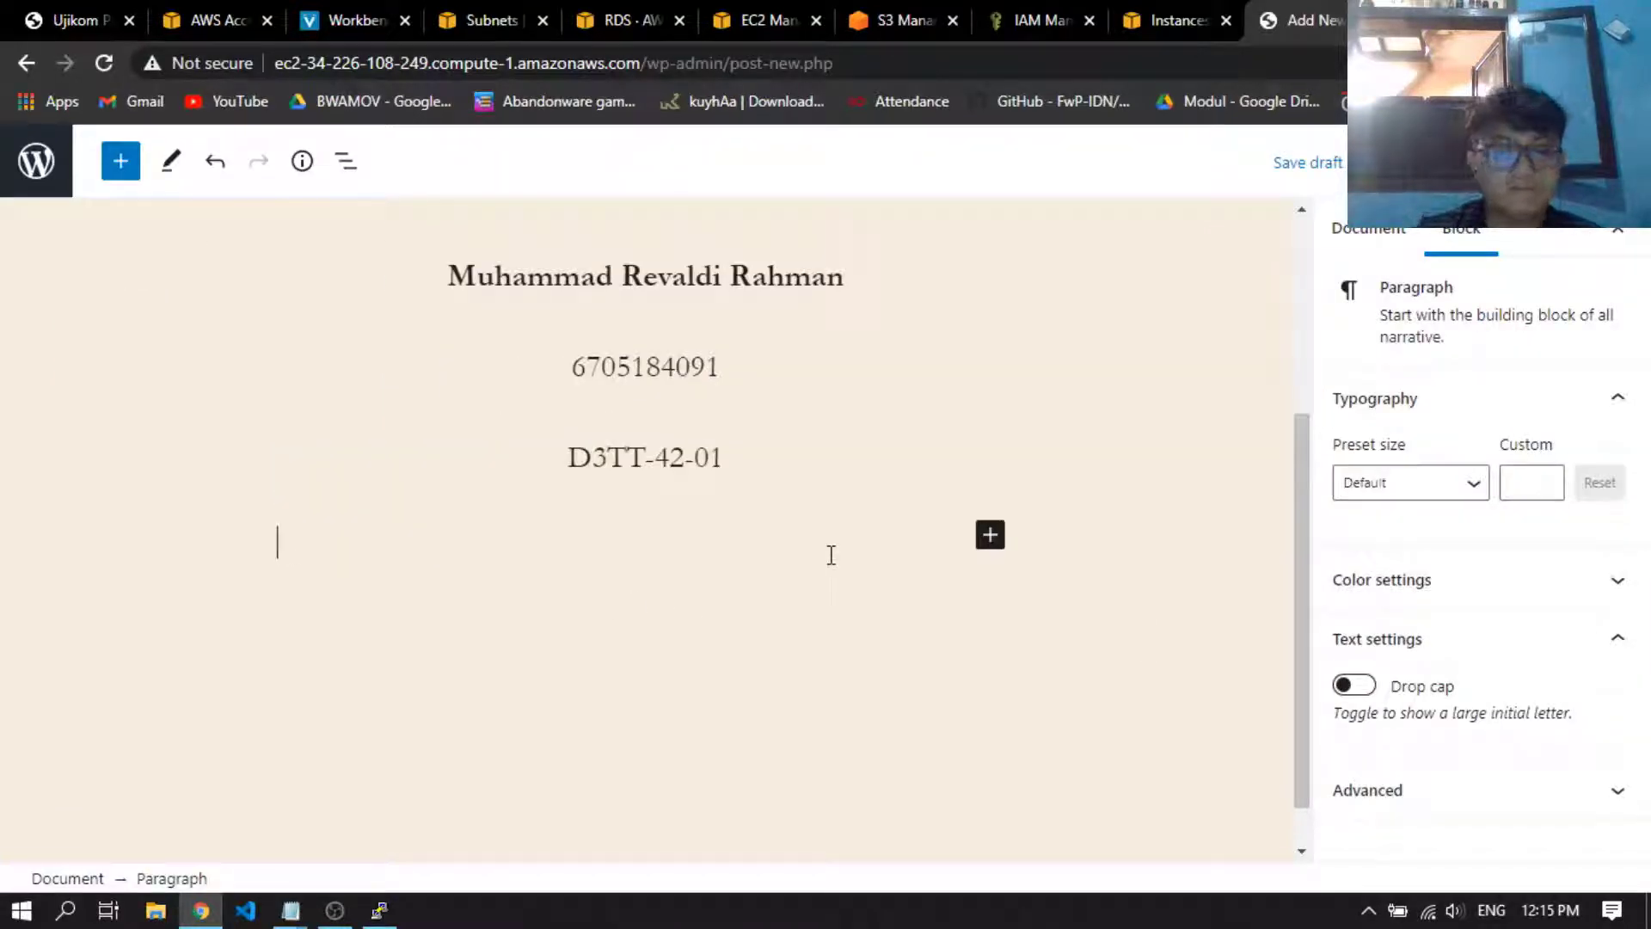
text(Ujikom P)
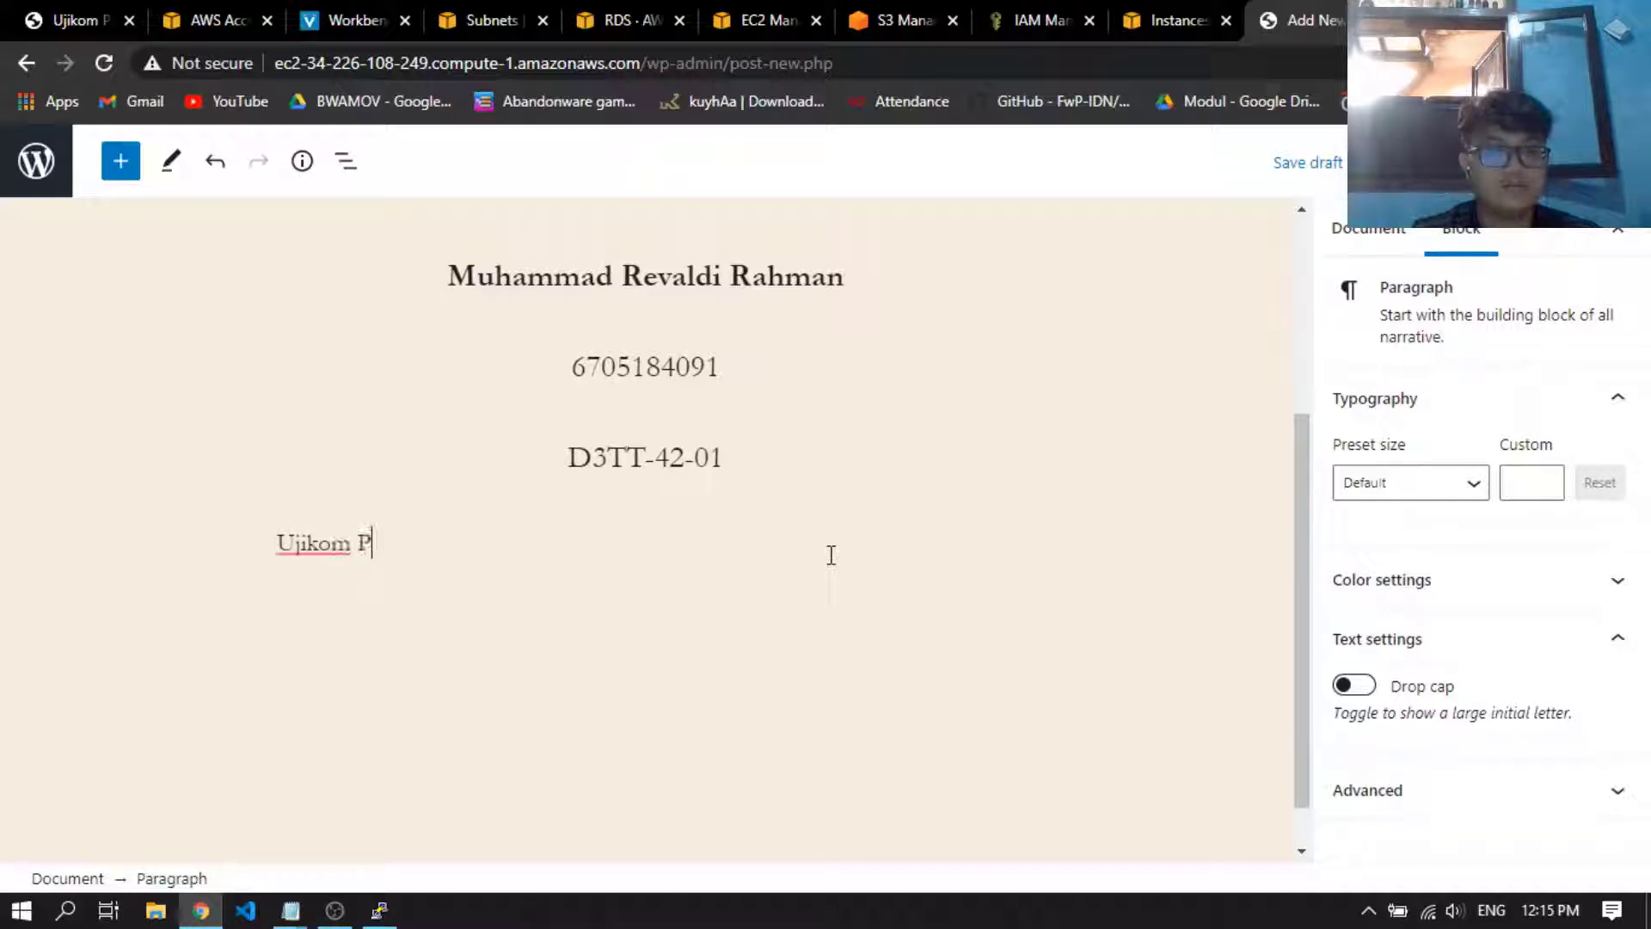
text(raktikum Cloud COm)
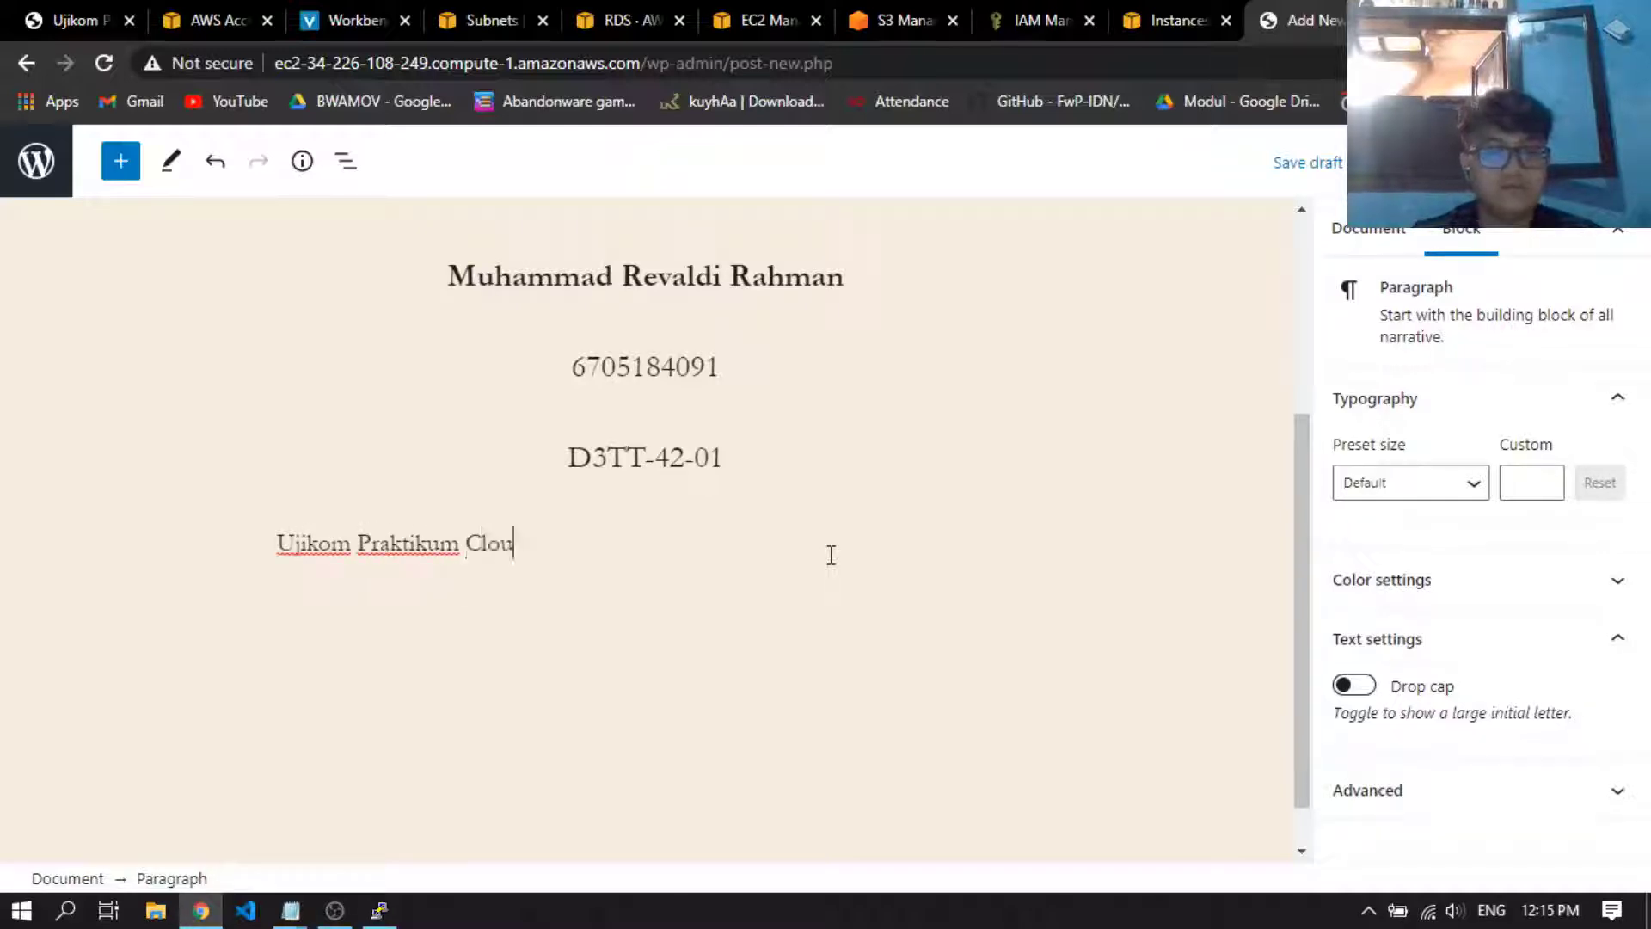
key(BackSpace)
key(BackSpace)
text(omput)
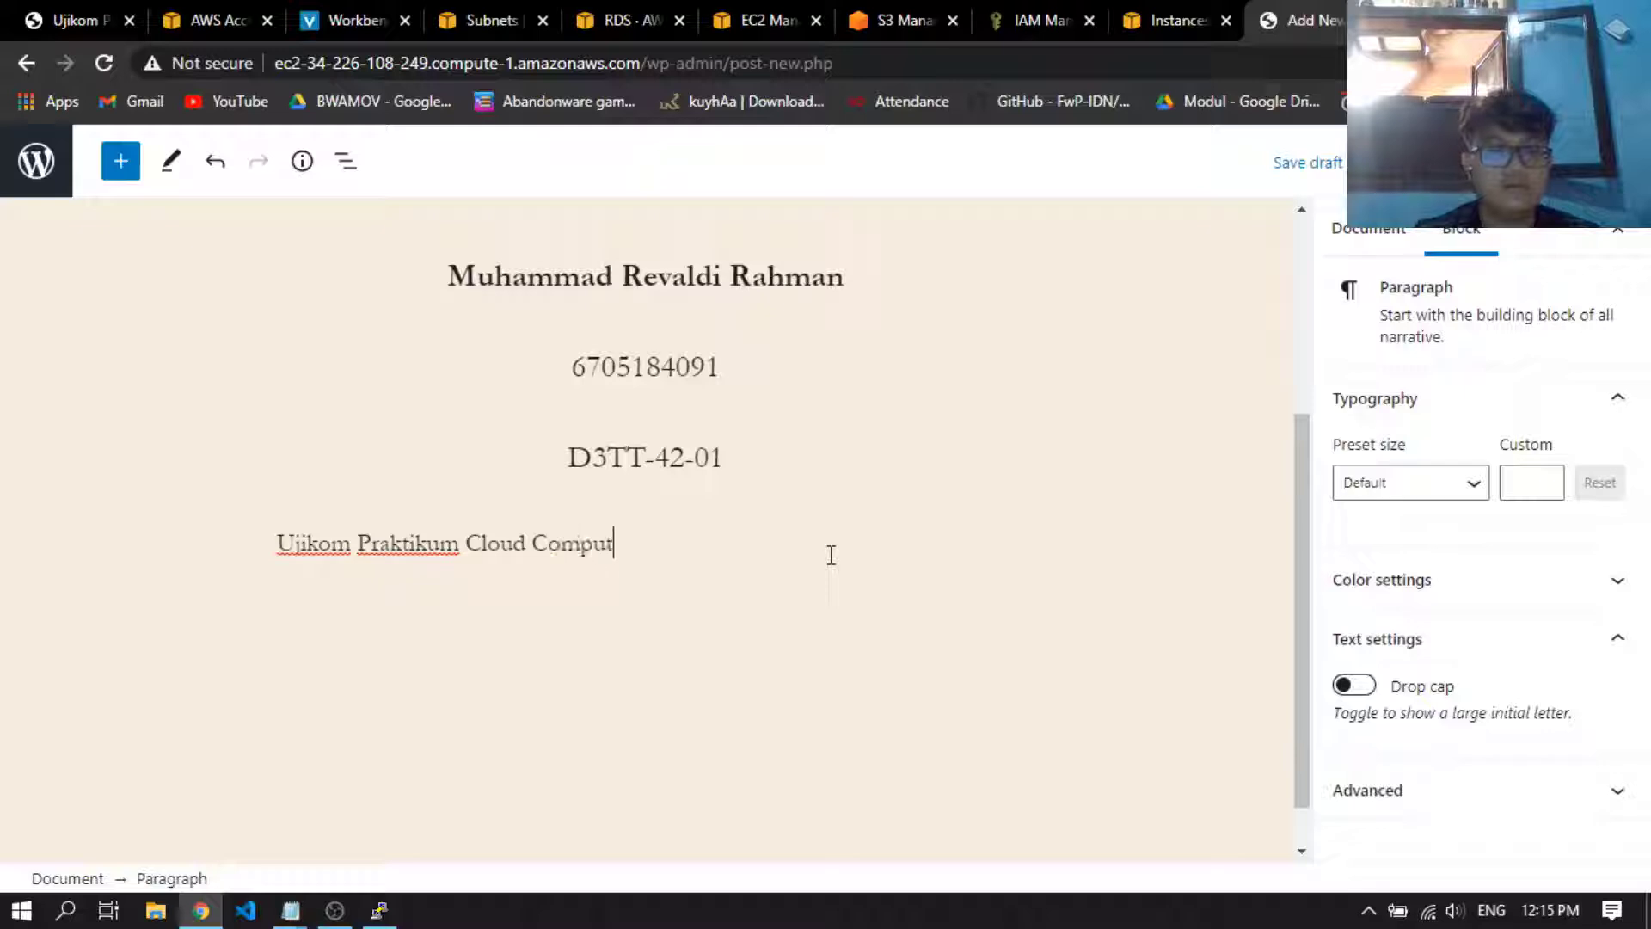
text(ing 2020)
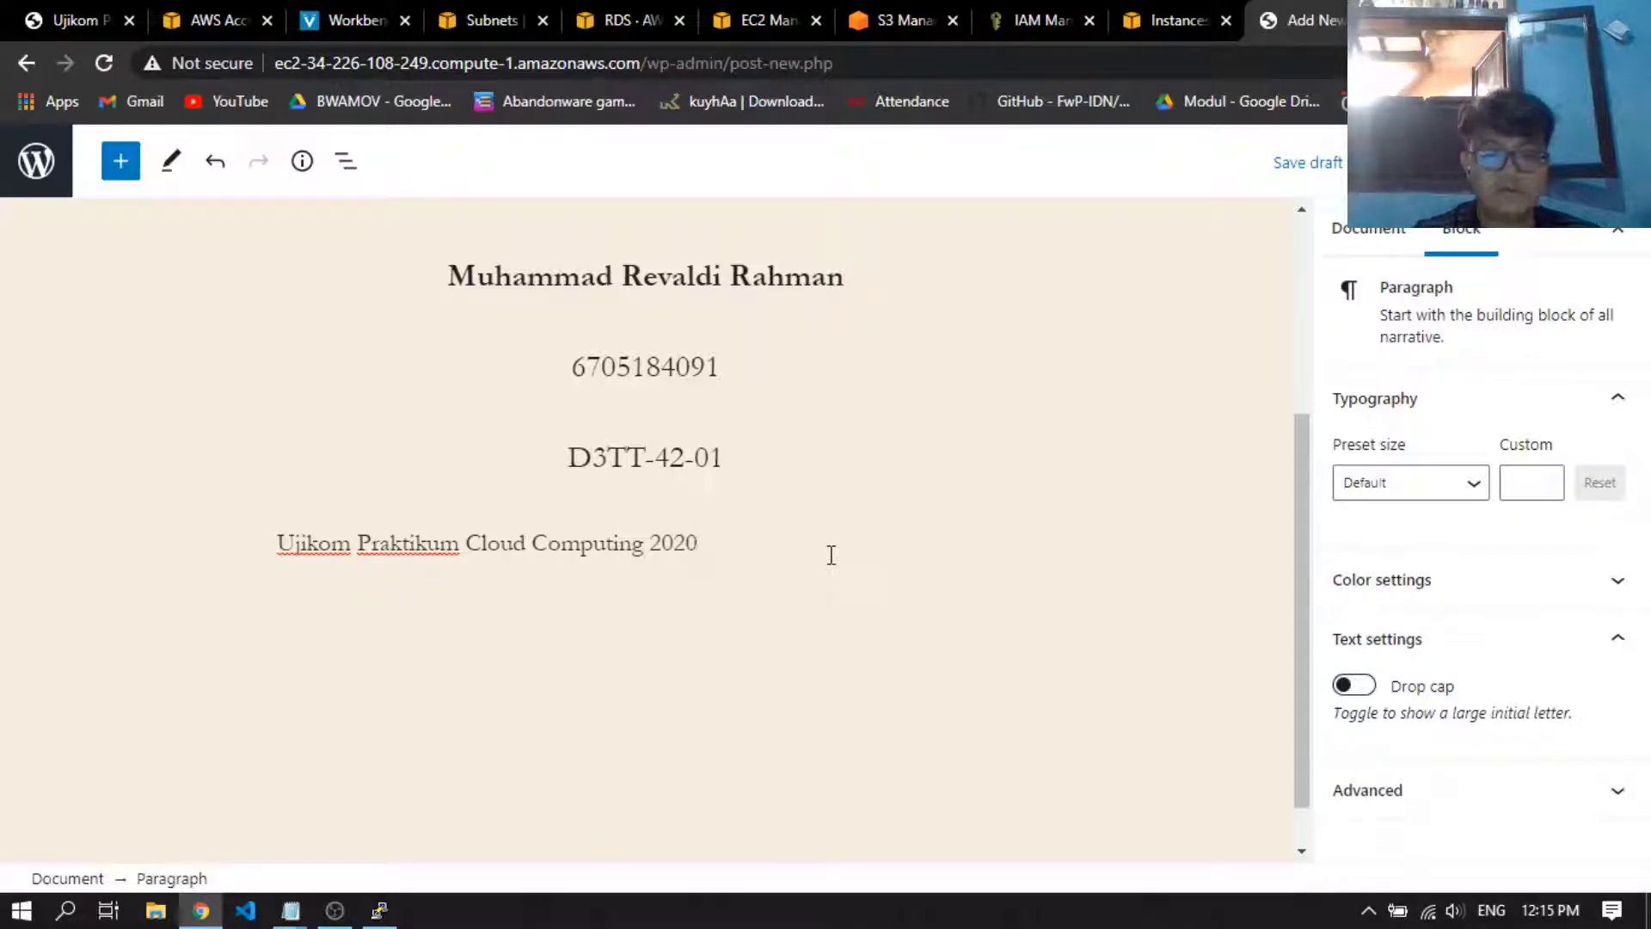
text(; membua)
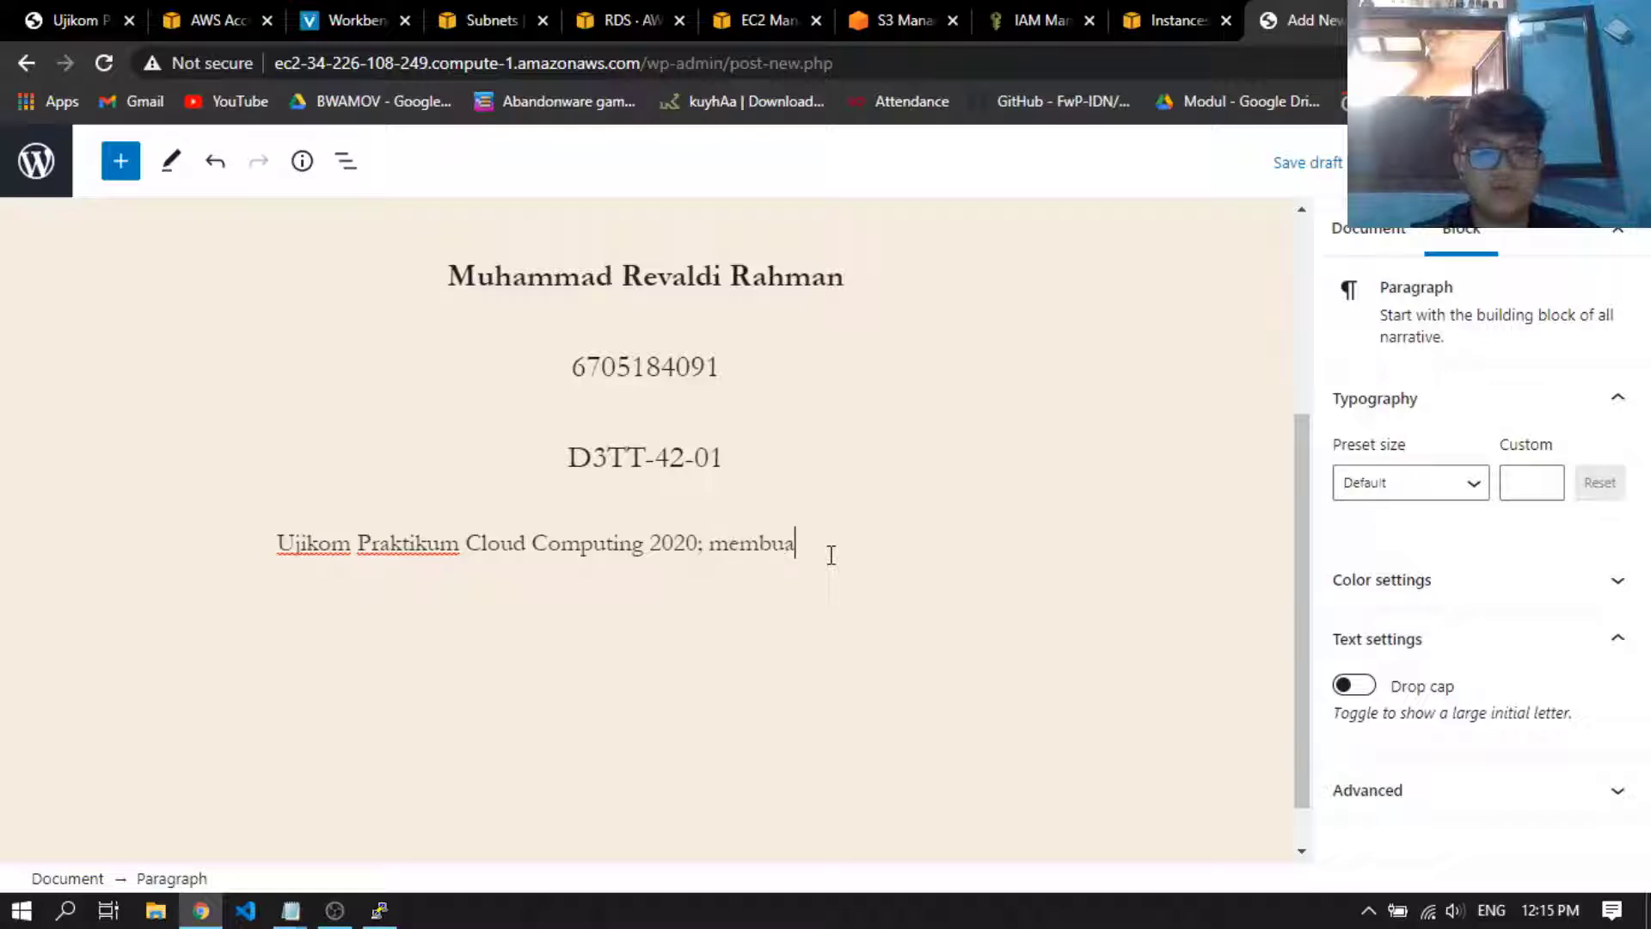
text(t wo)
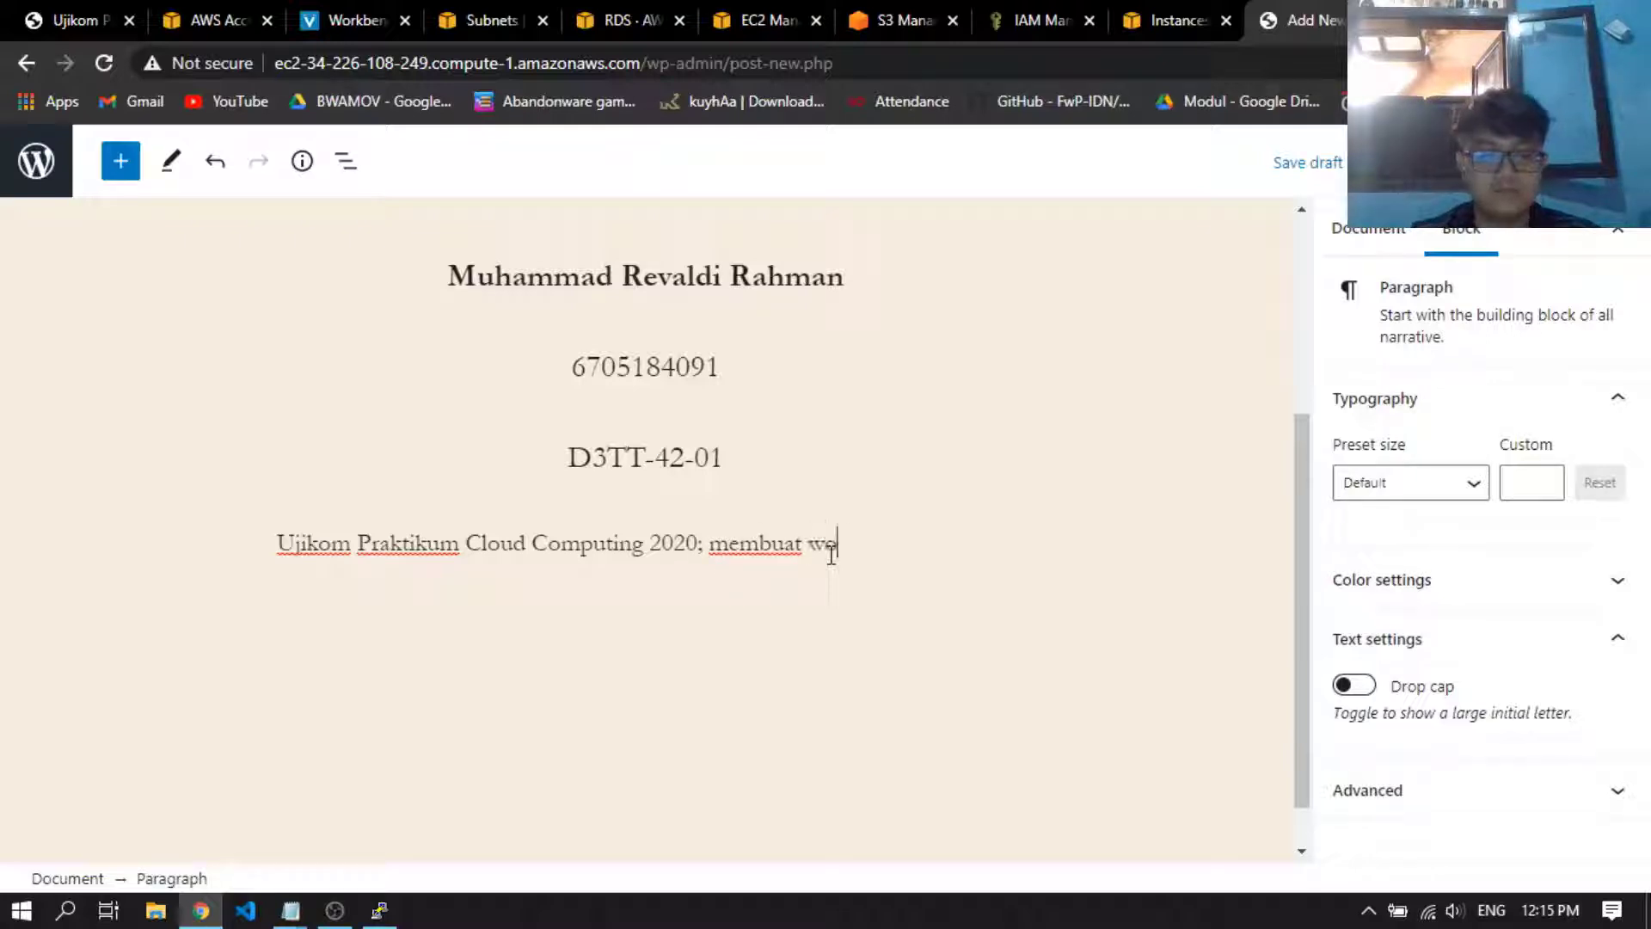
text(rdpress )
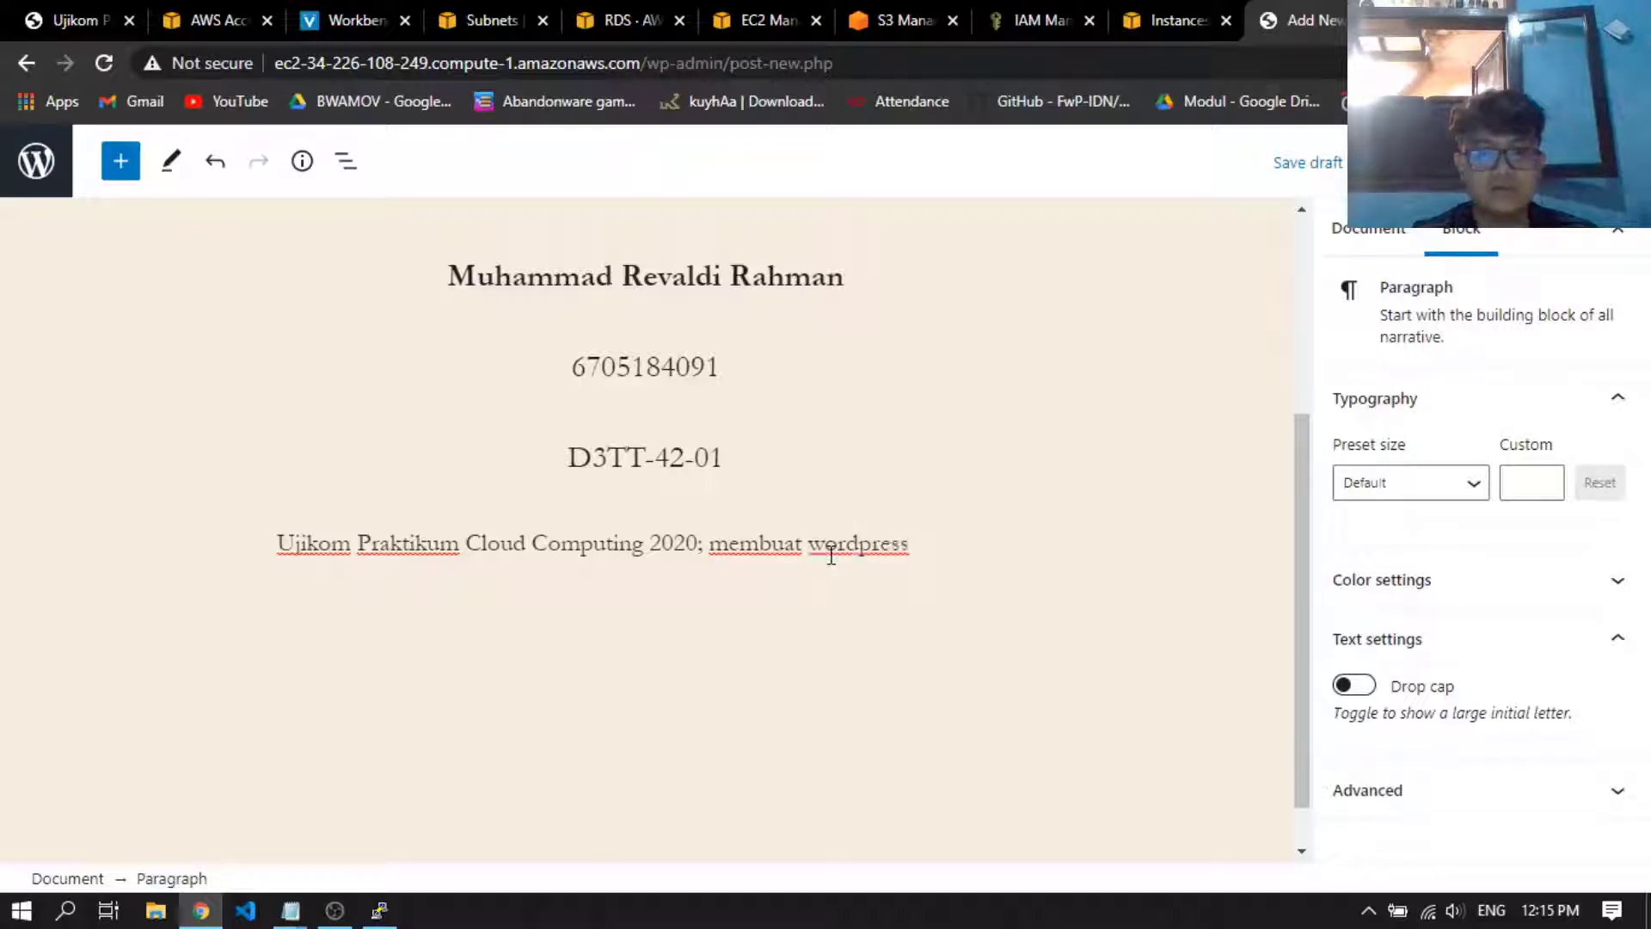
text(menggunakan )
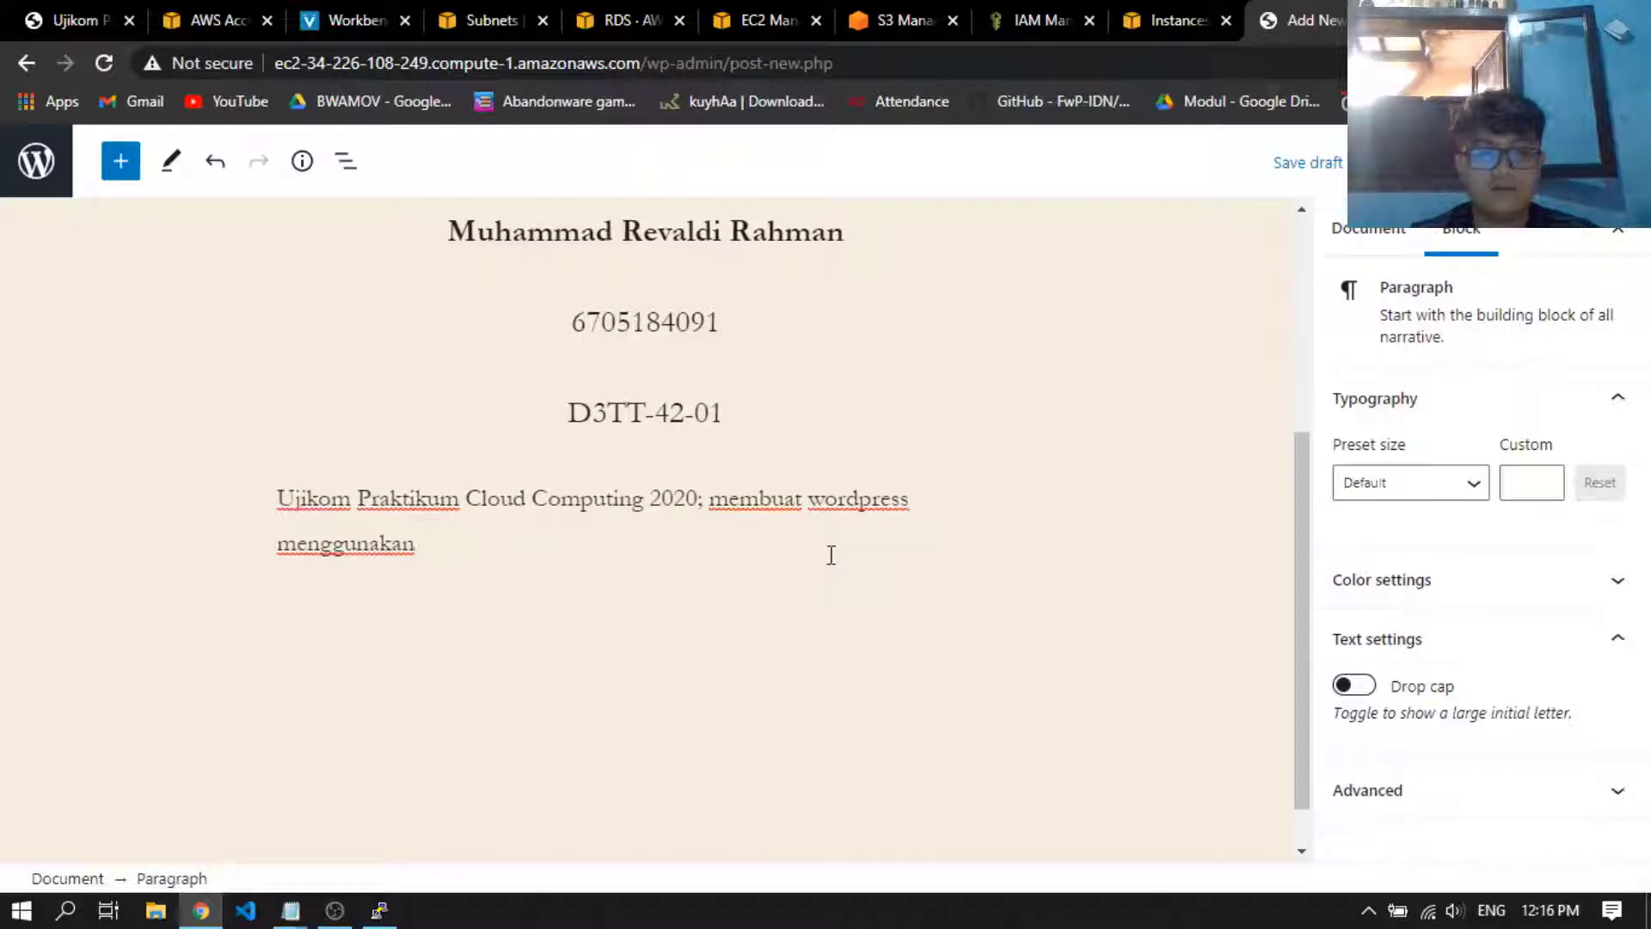
text(kombinasi aha)
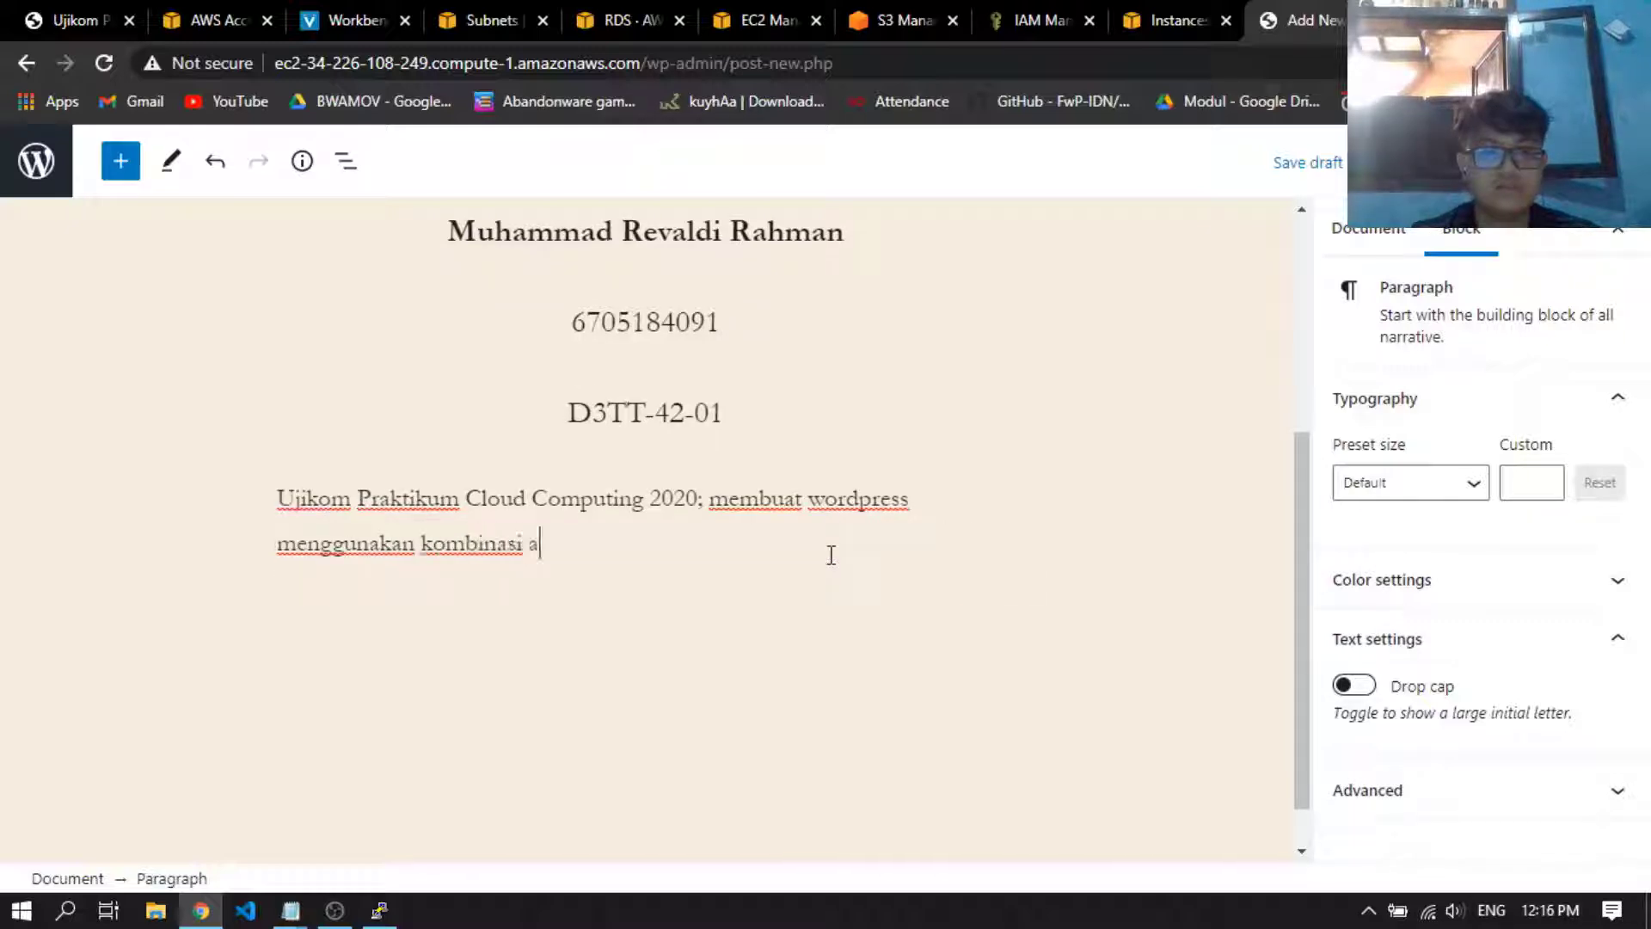
Continue the new paragraph with "; membuat wordpress menggunakan kombinasi layanan AWS"
key(BackSpace)
text(l)
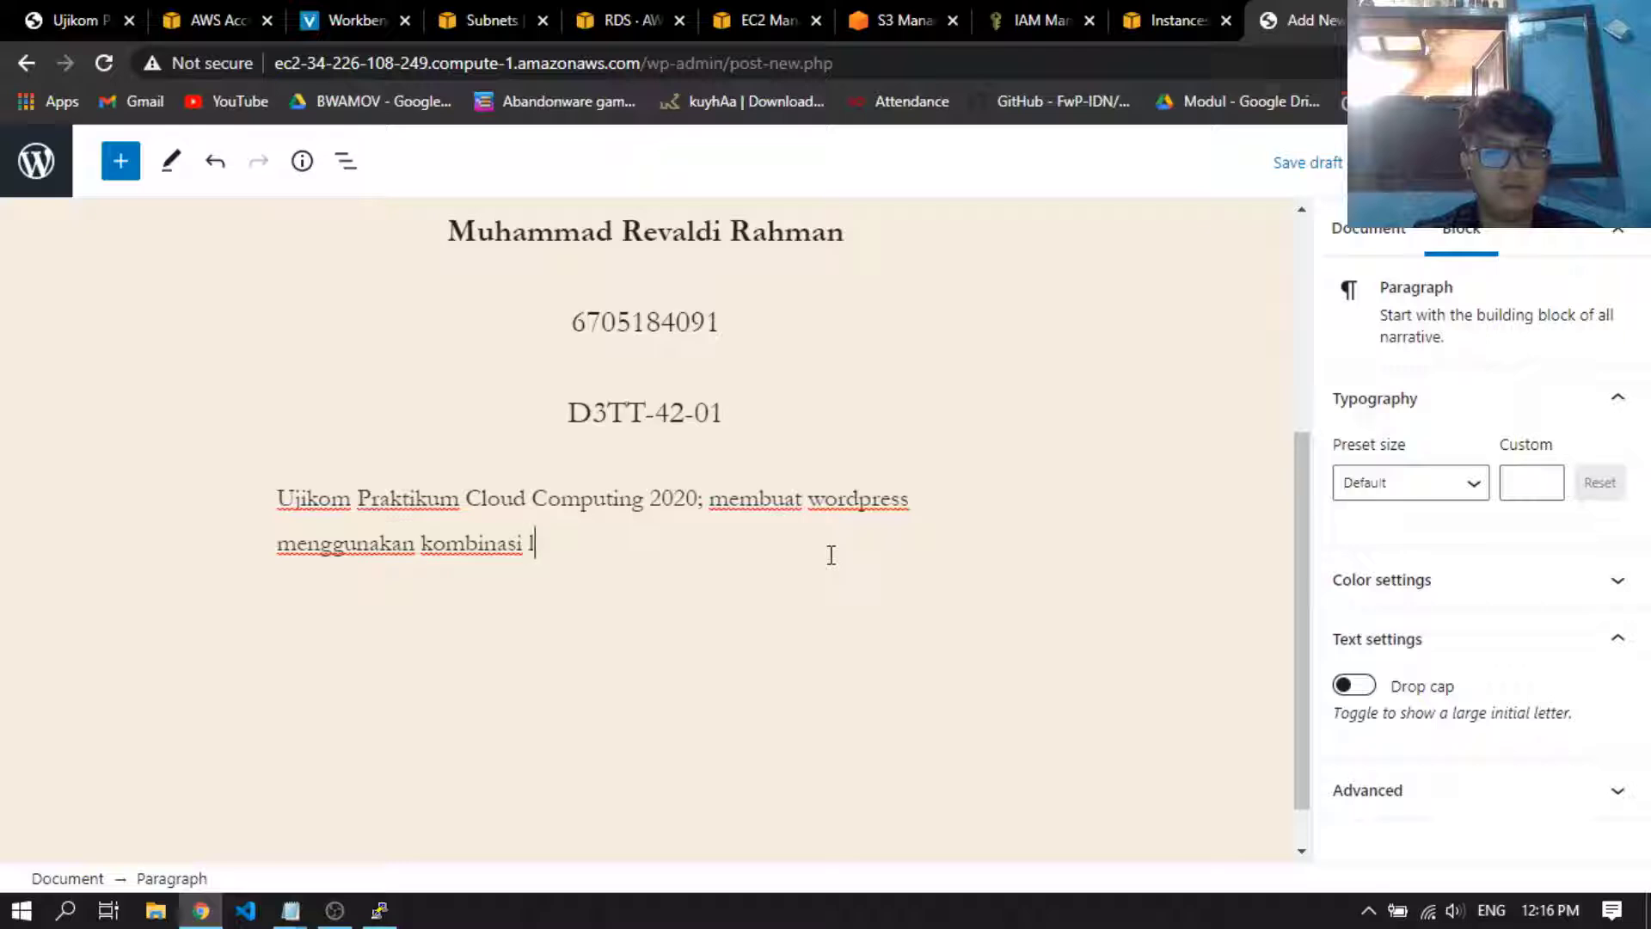
text(ayanan AWS)
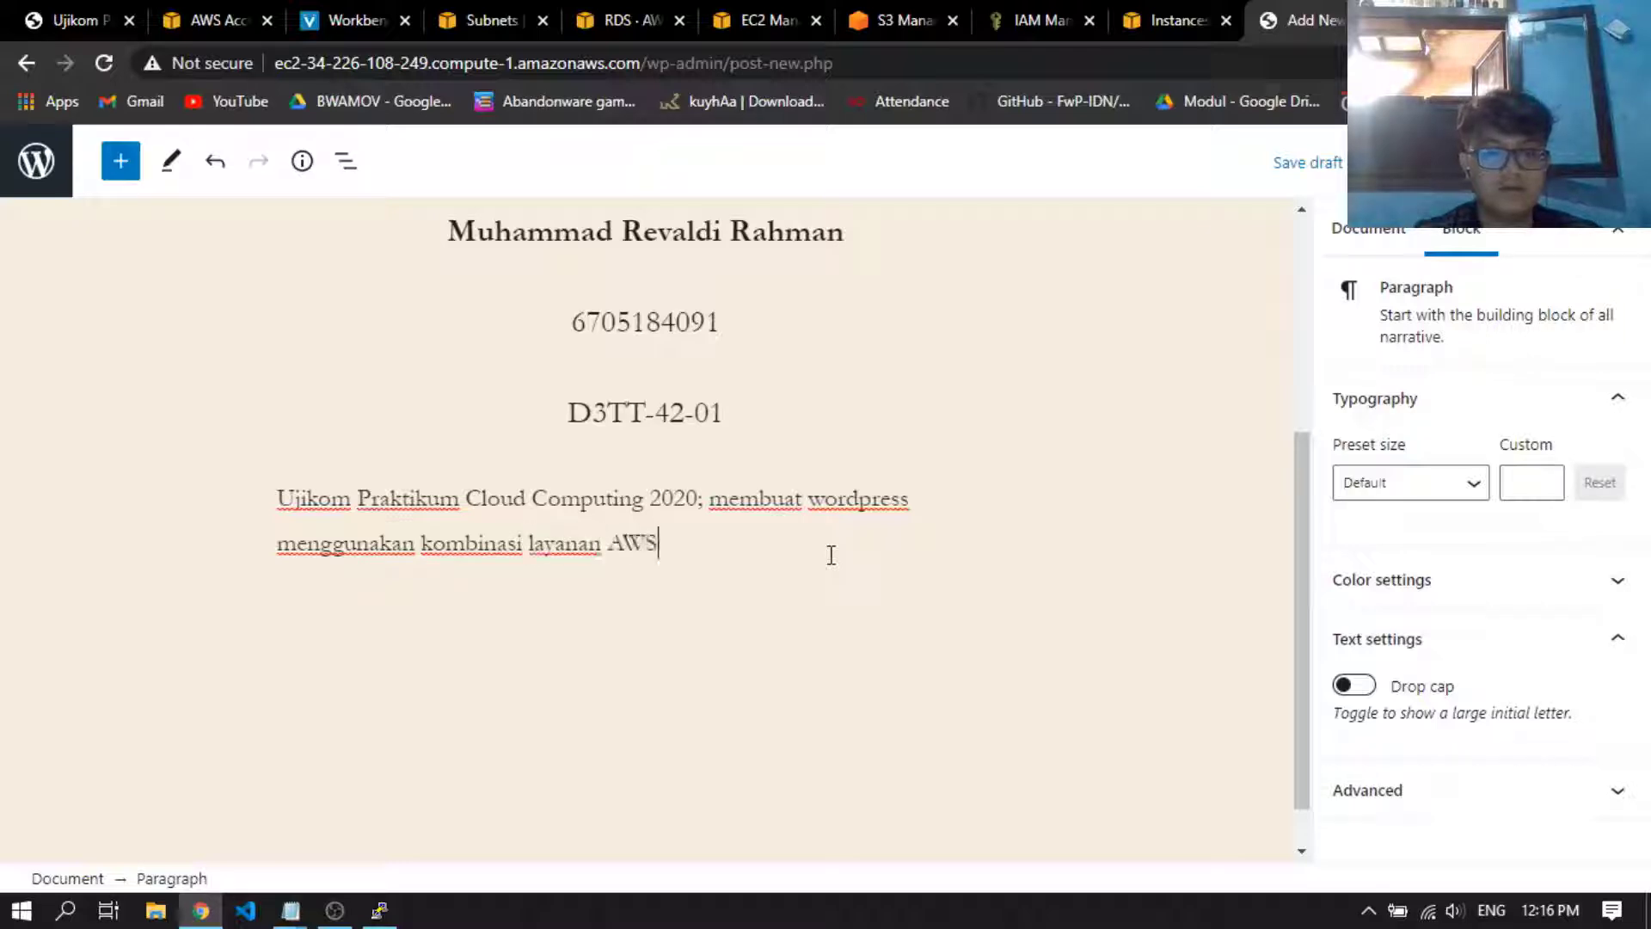
text(, dianta)
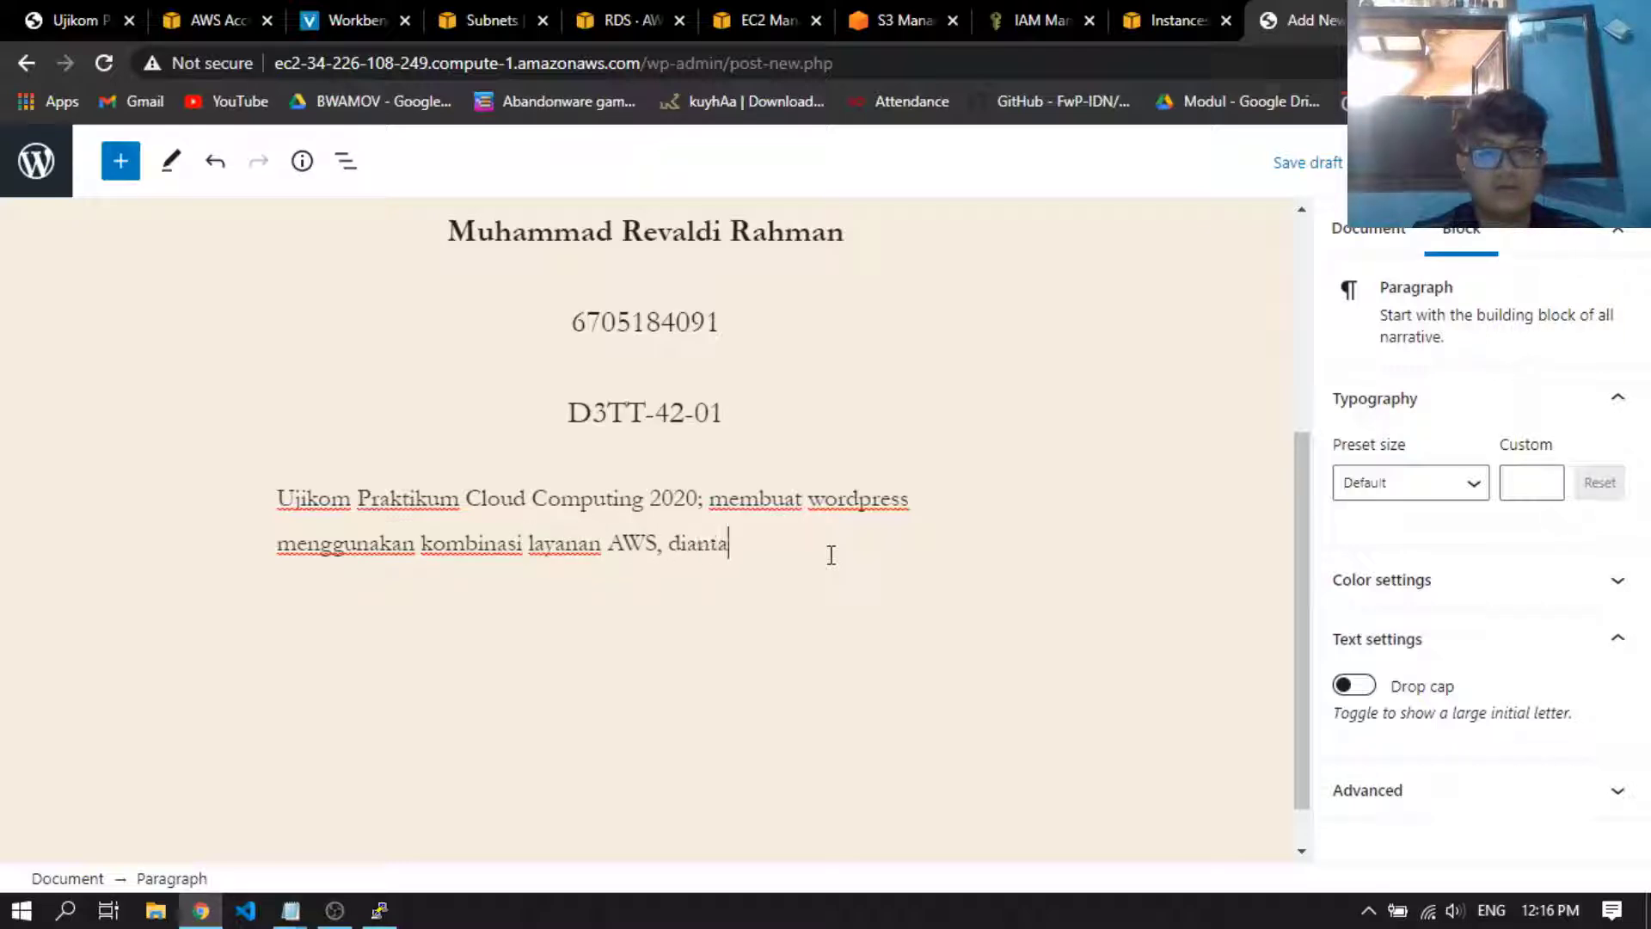
text(ranya EC2, )
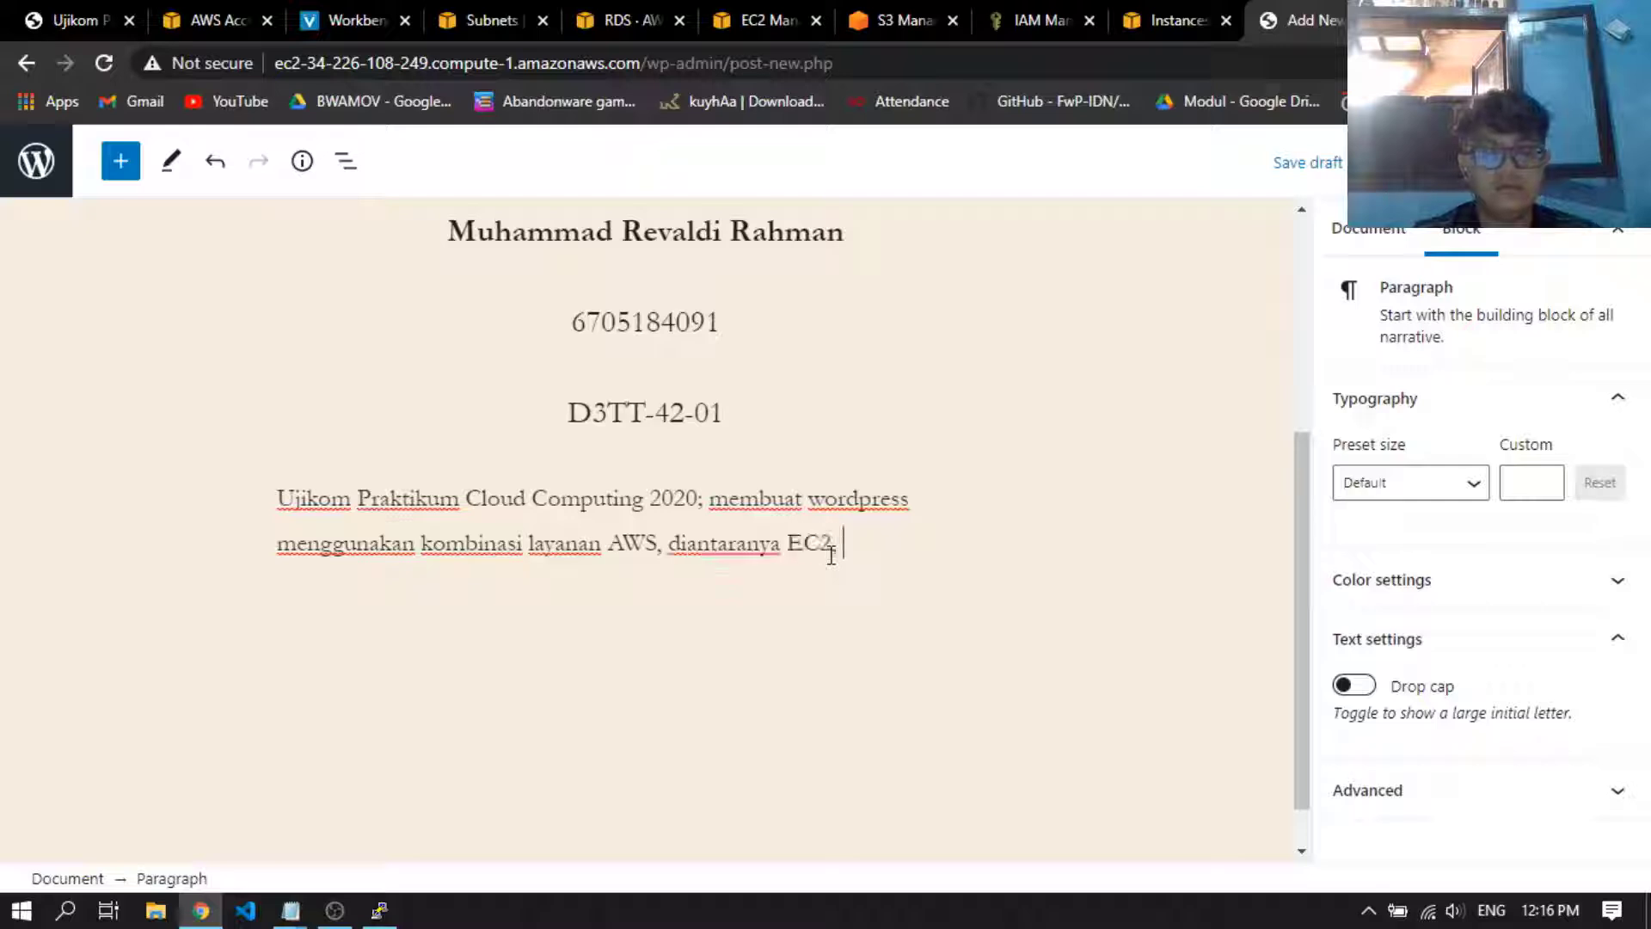
text(RDS, VPC)
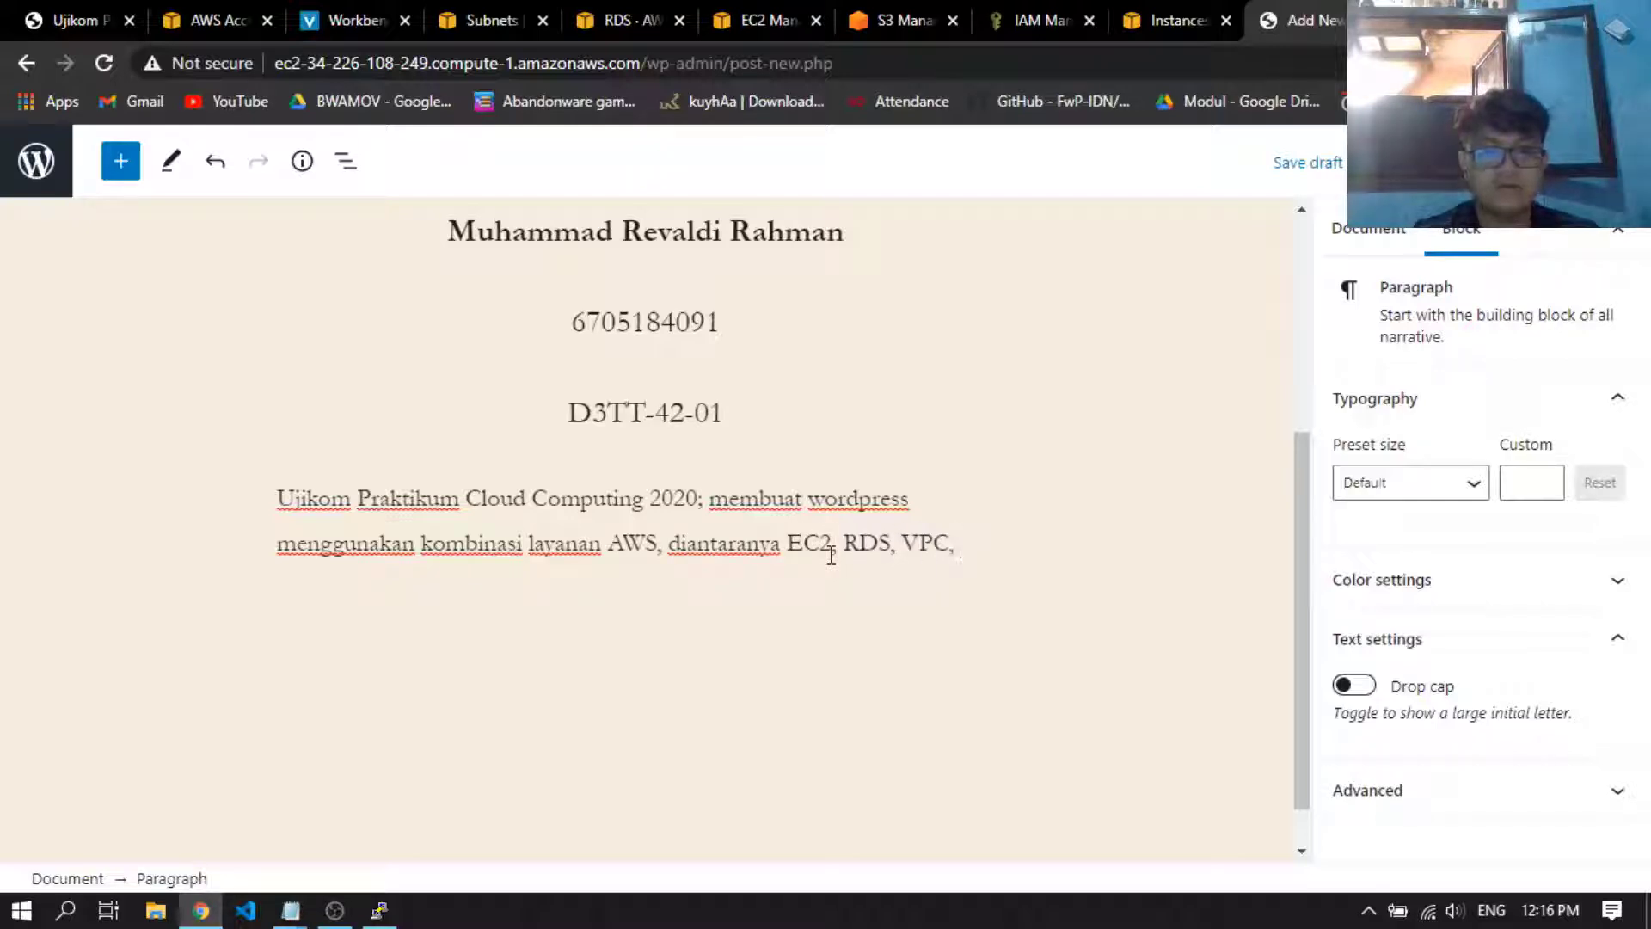
text(, S3, dan )
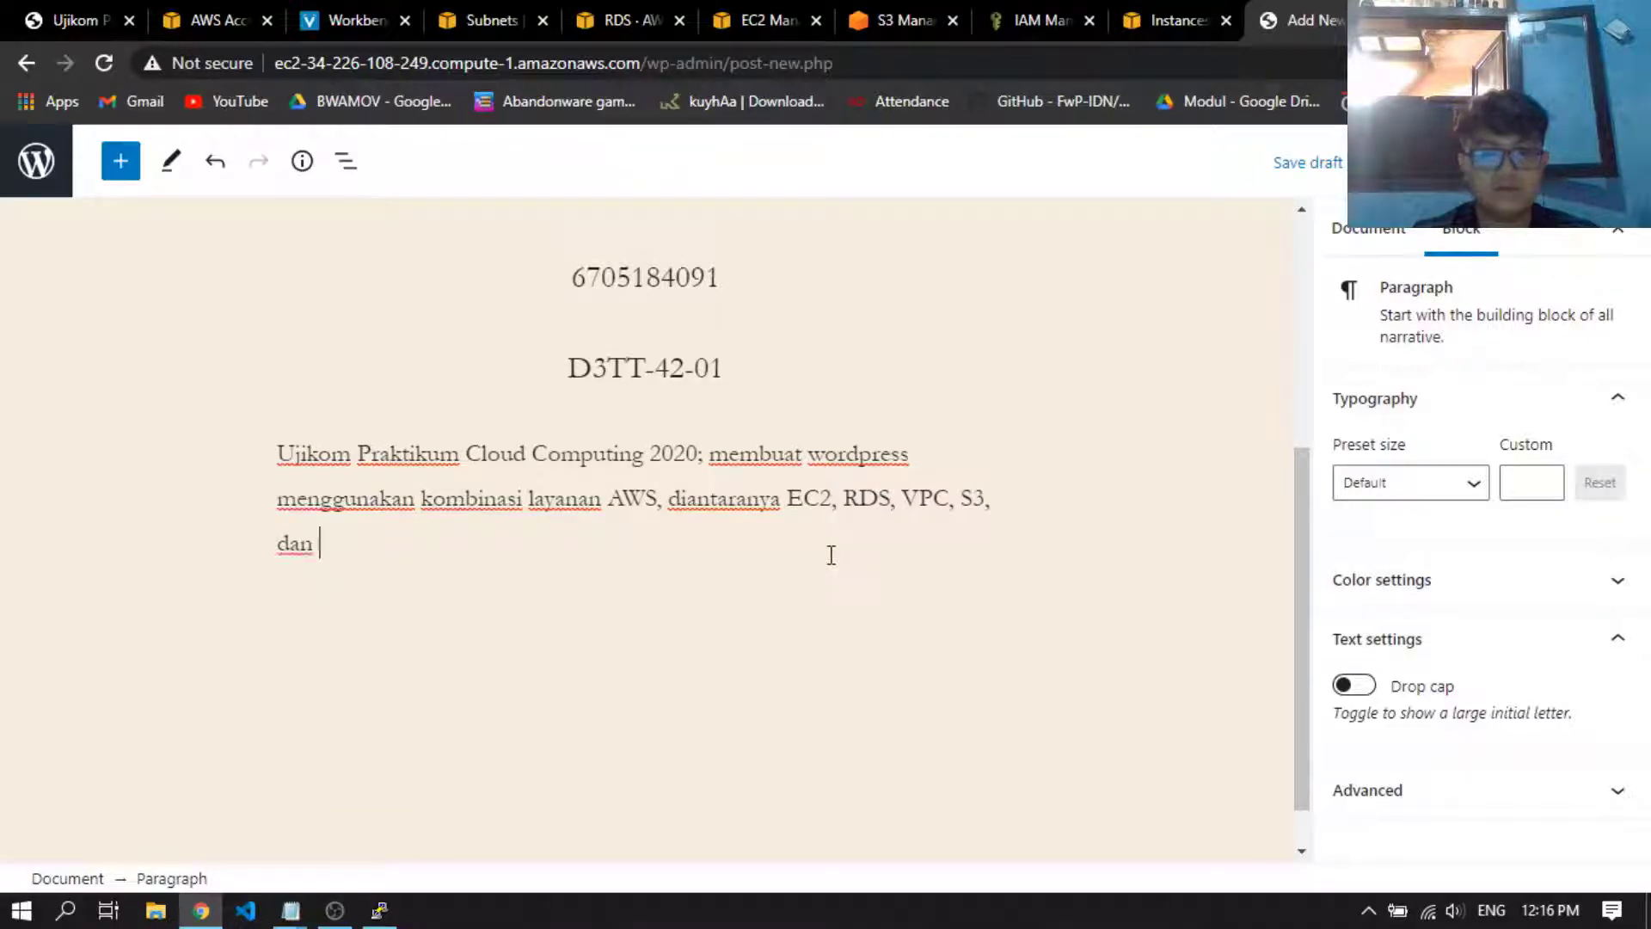
text(IAM.)
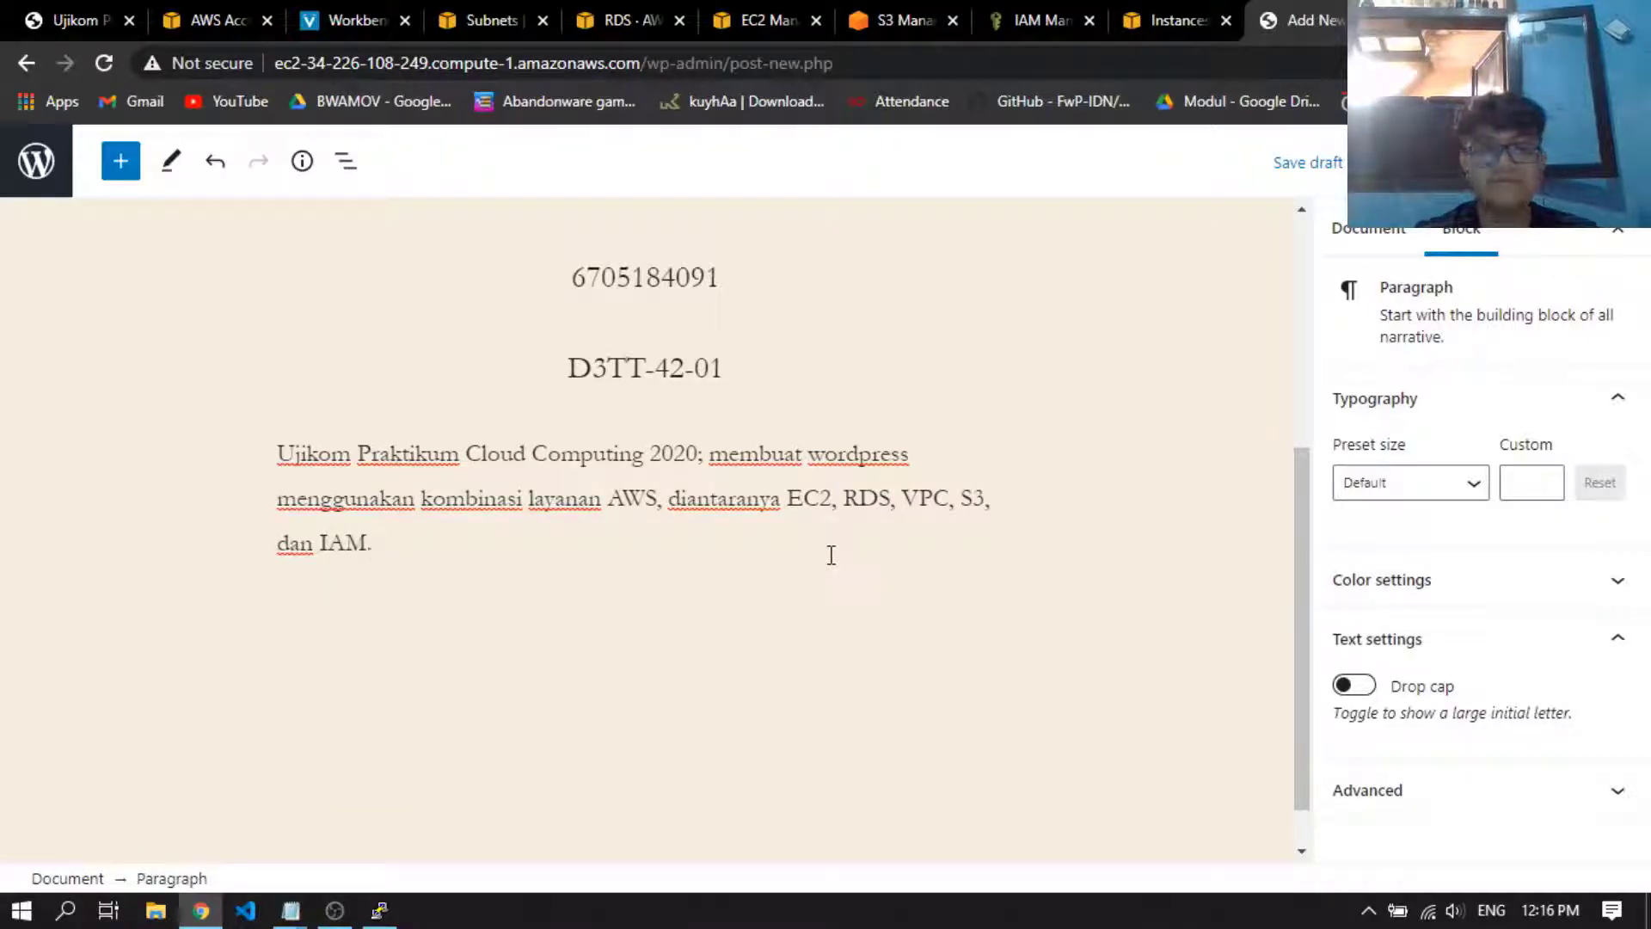
Align the description paragraph's text to the right and deselect the block
scroll(729, 682, up, 3)
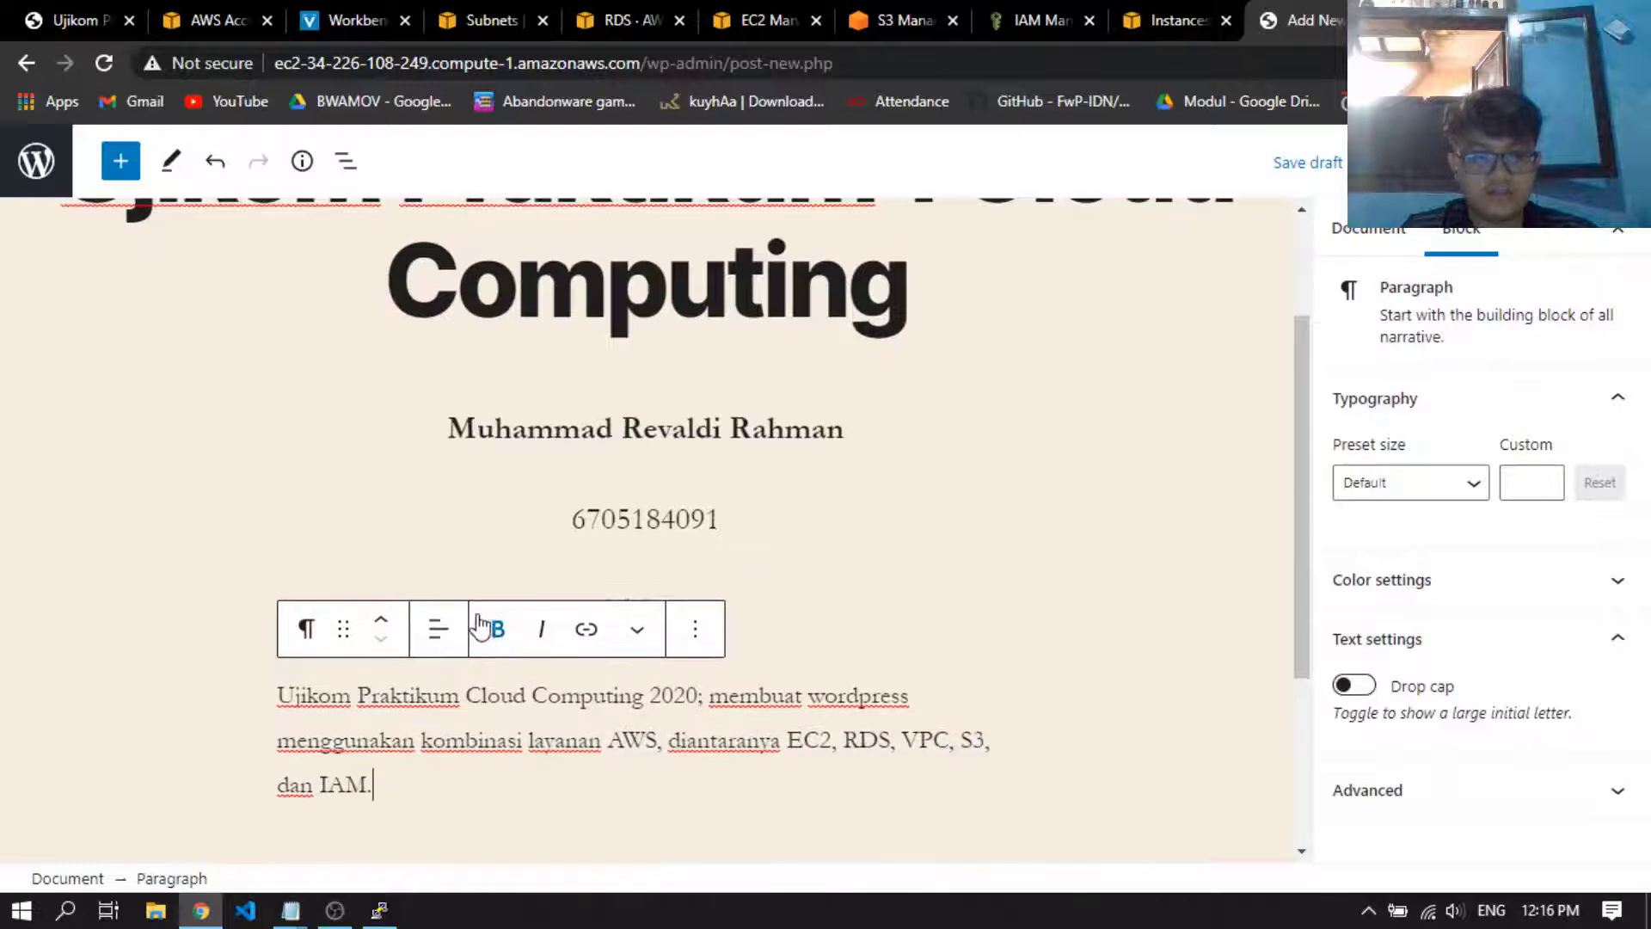
click(438, 628)
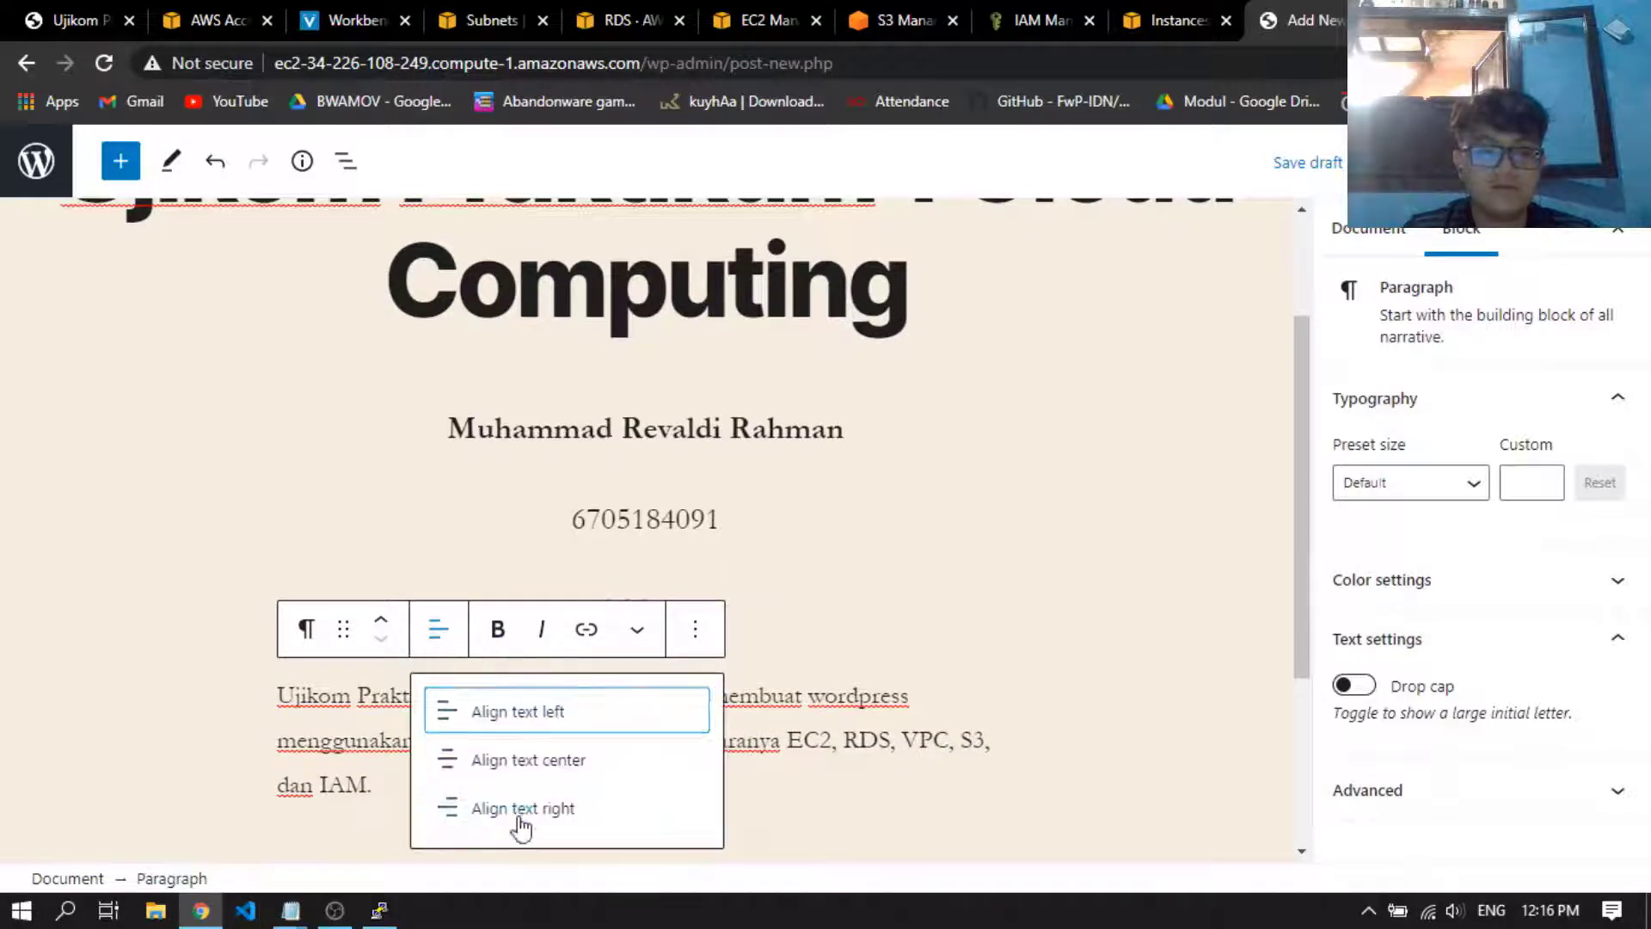
click(520, 813)
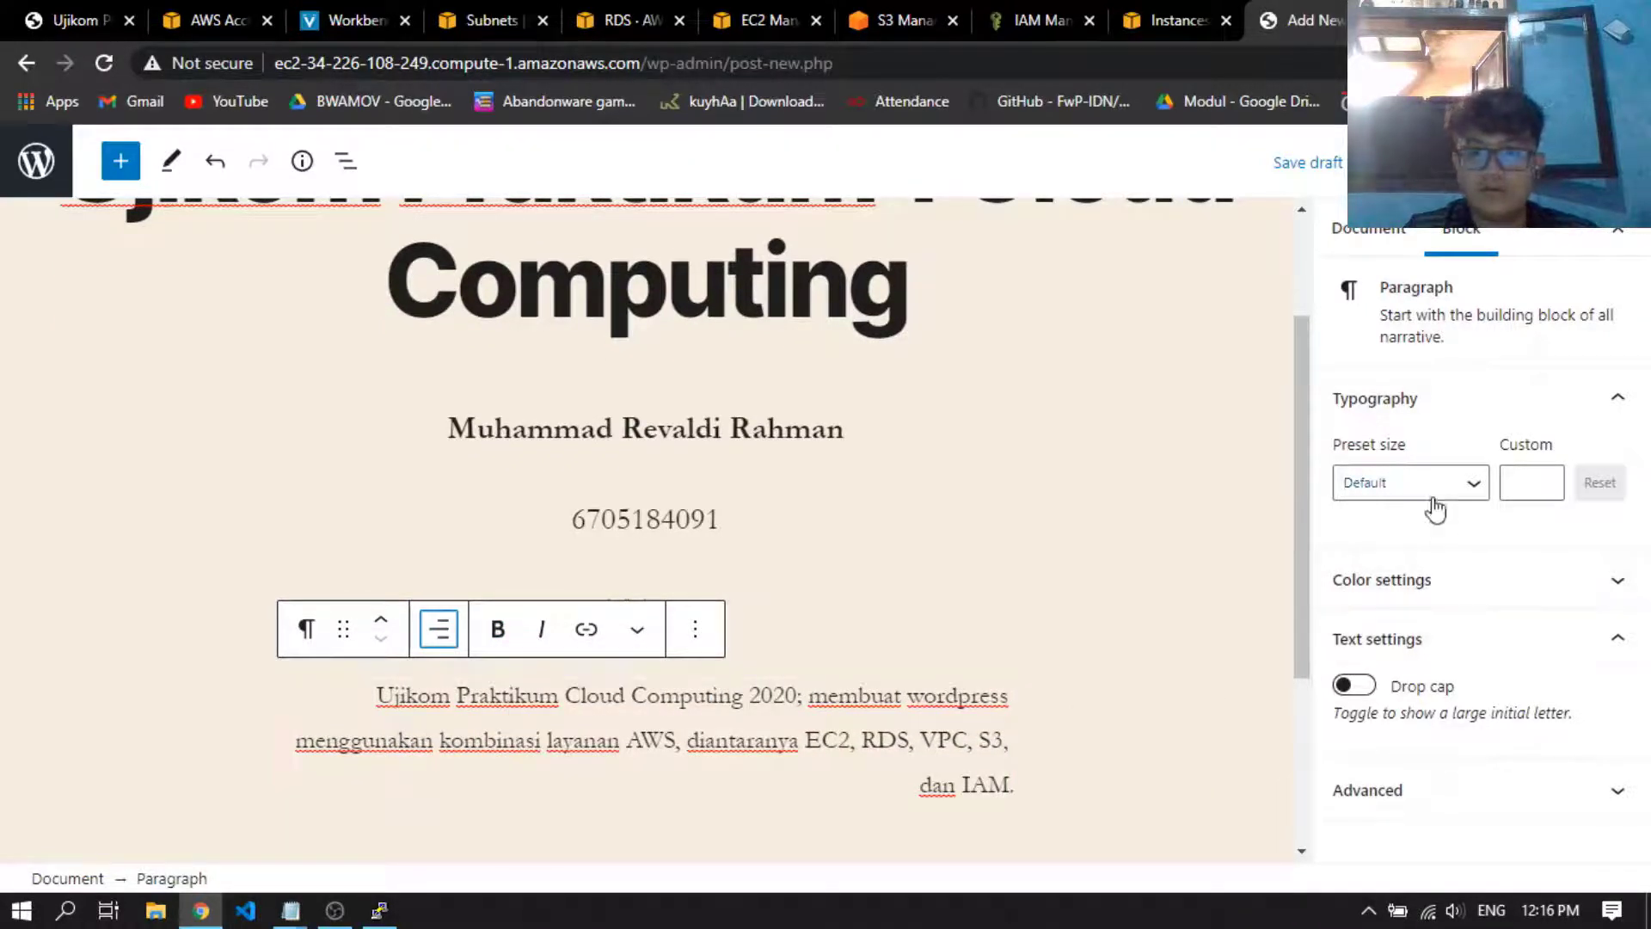
click(991, 738)
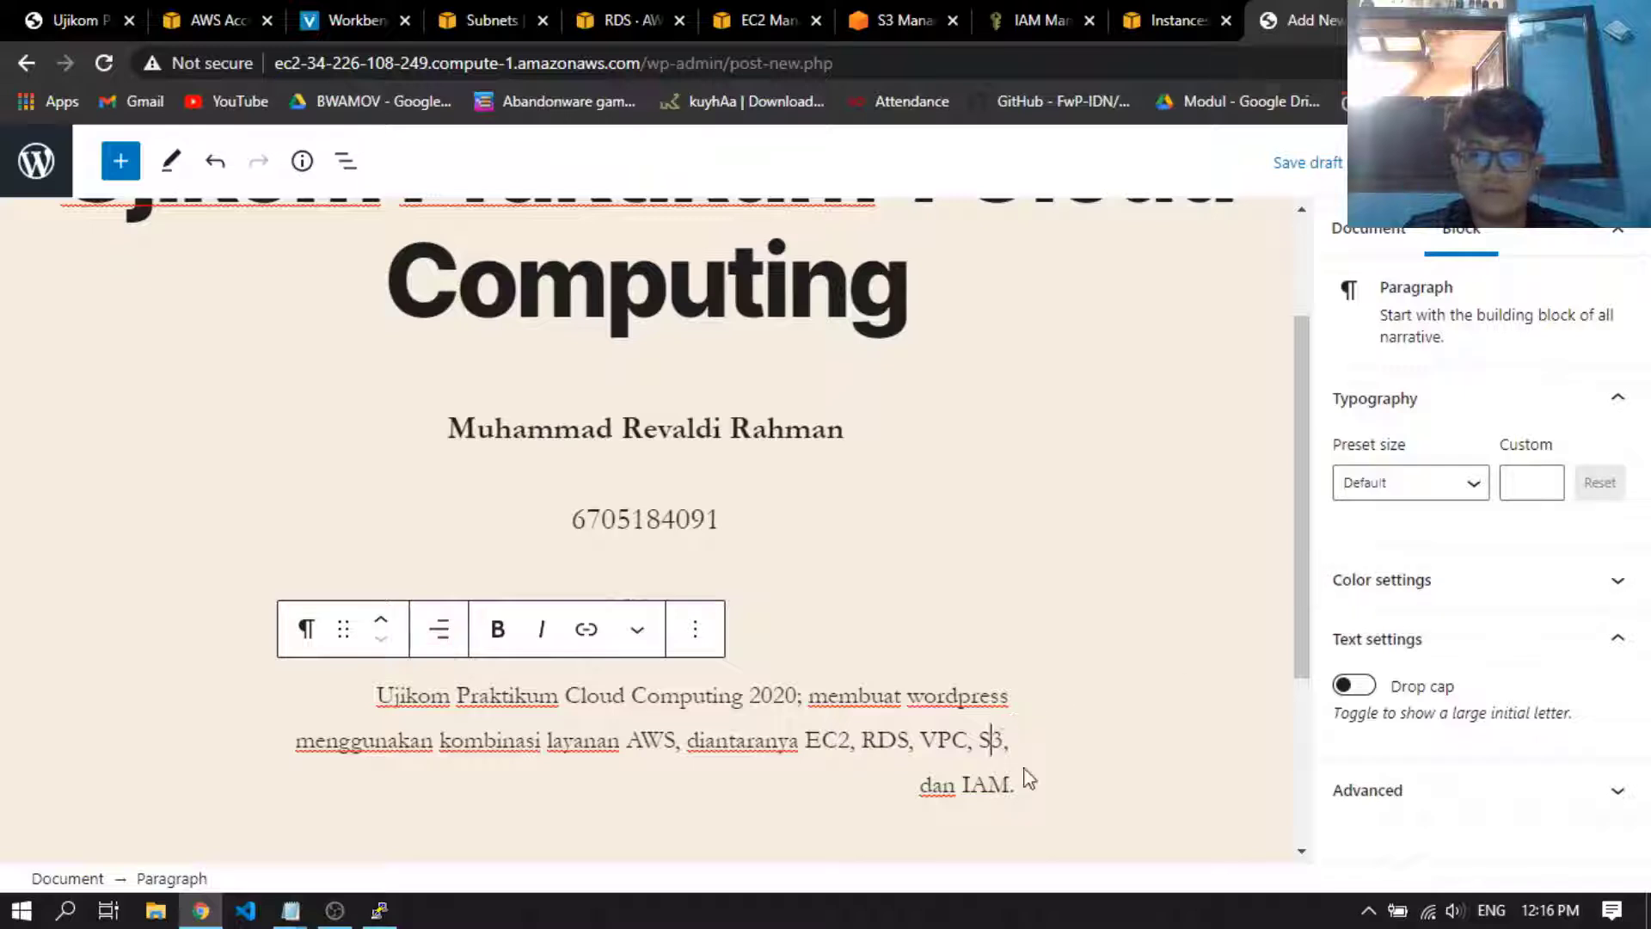
key(ctrl+a)
key(ctrl+a)
click(1162, 647)
Publish the post immediately with public visibility
scroll(1126, 652, up, 2)
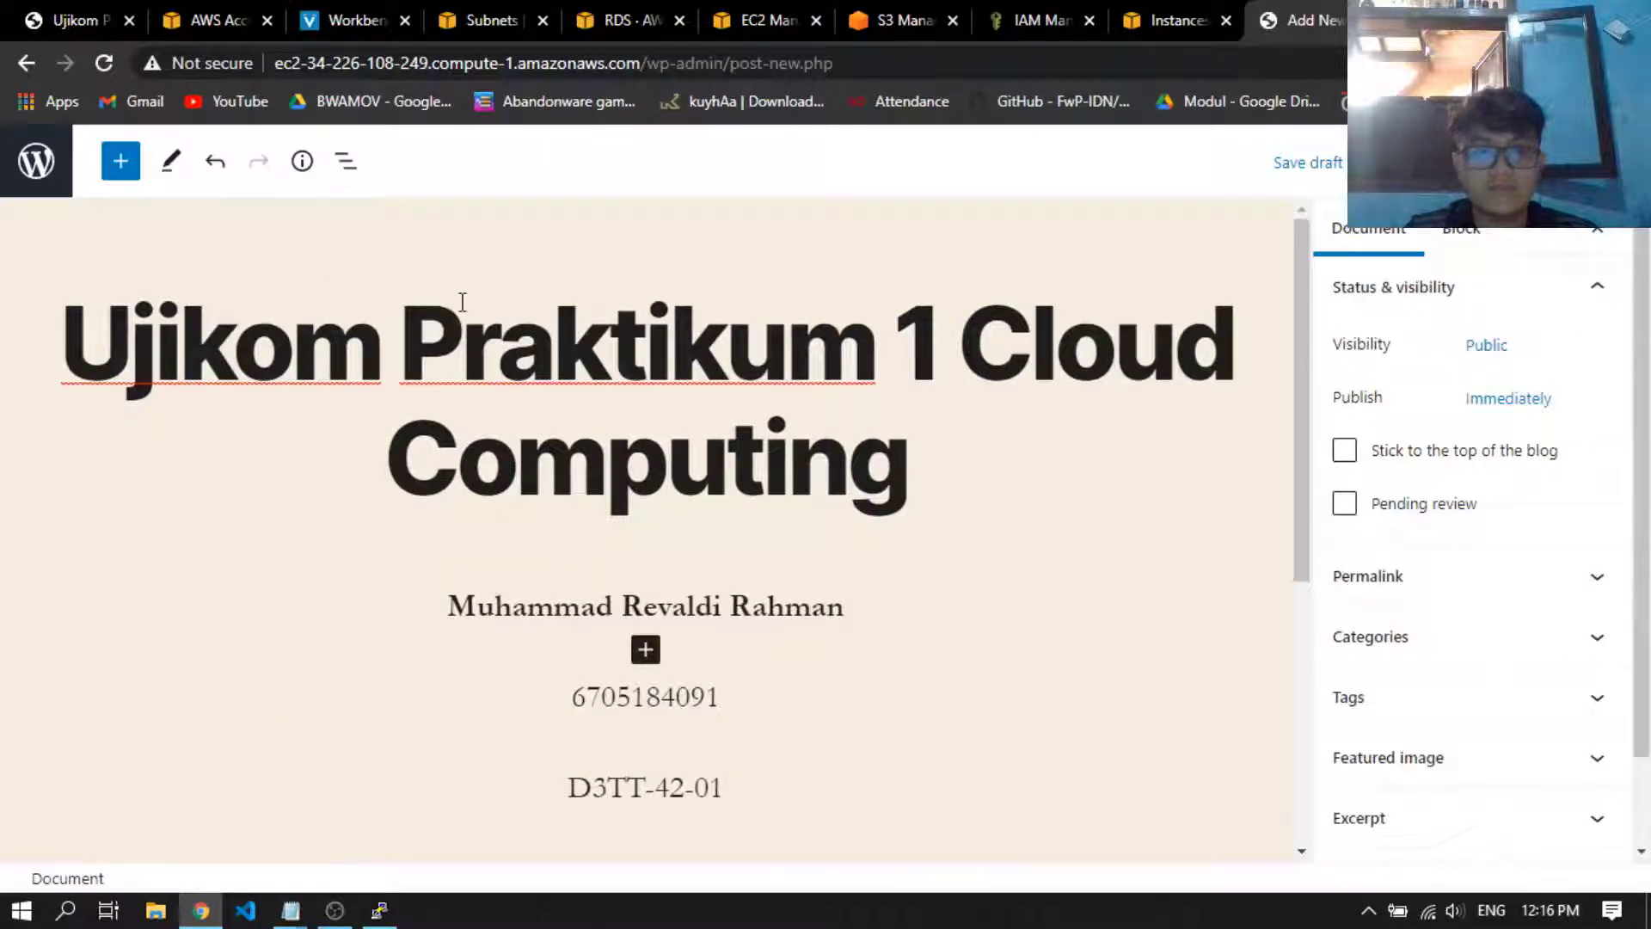
click(1485, 161)
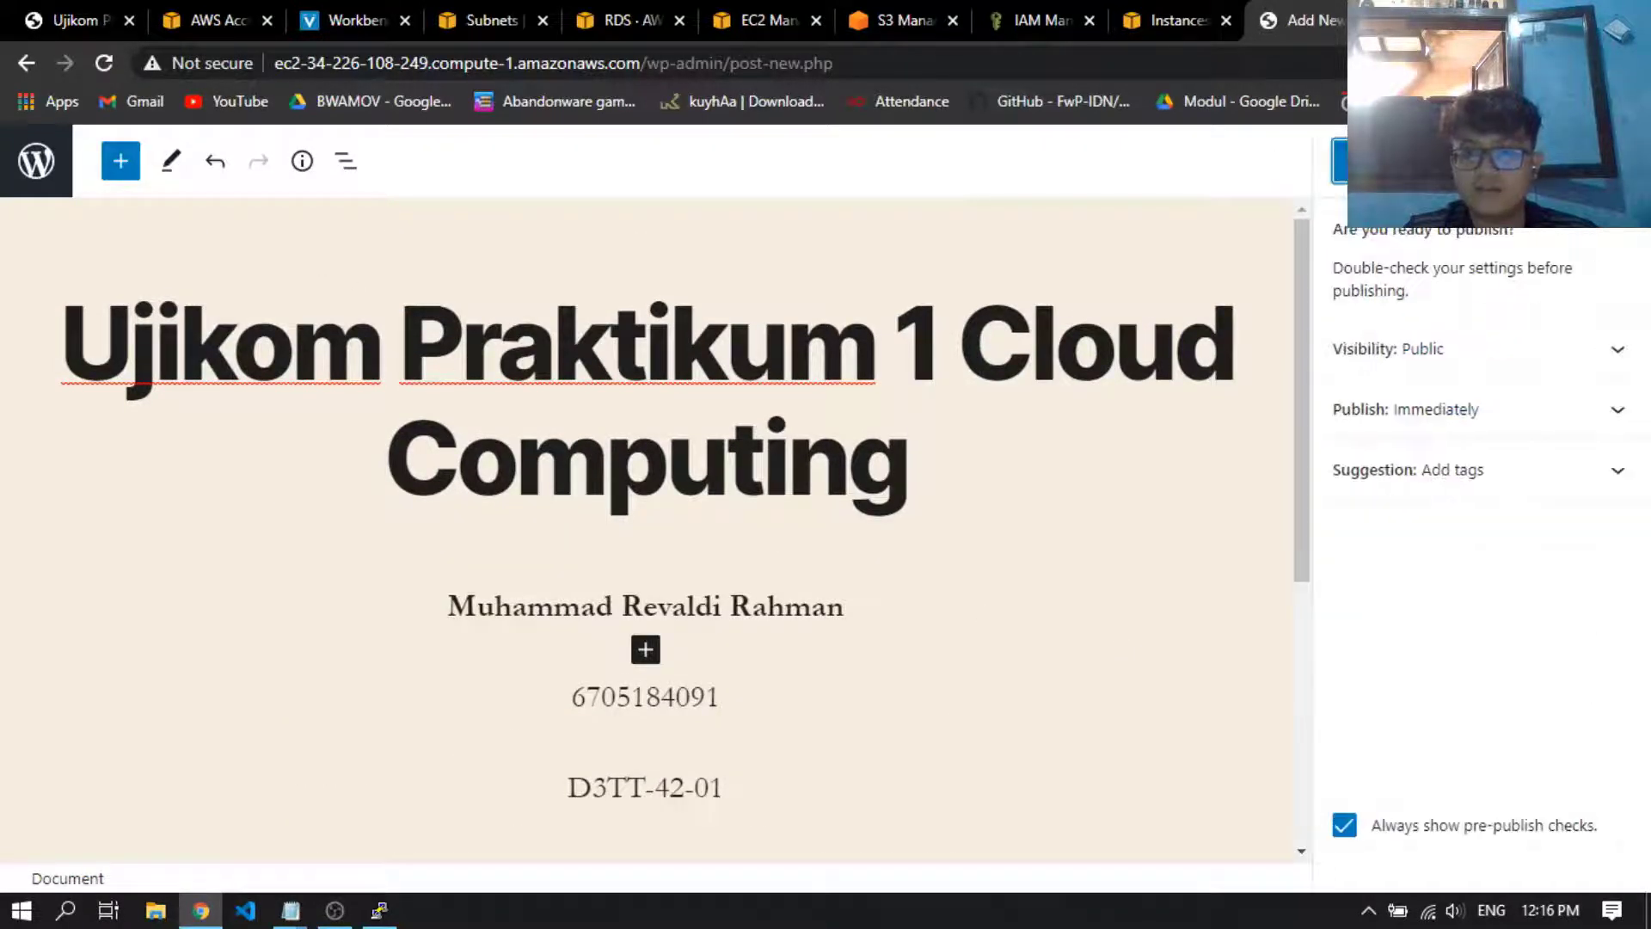
click(1406, 162)
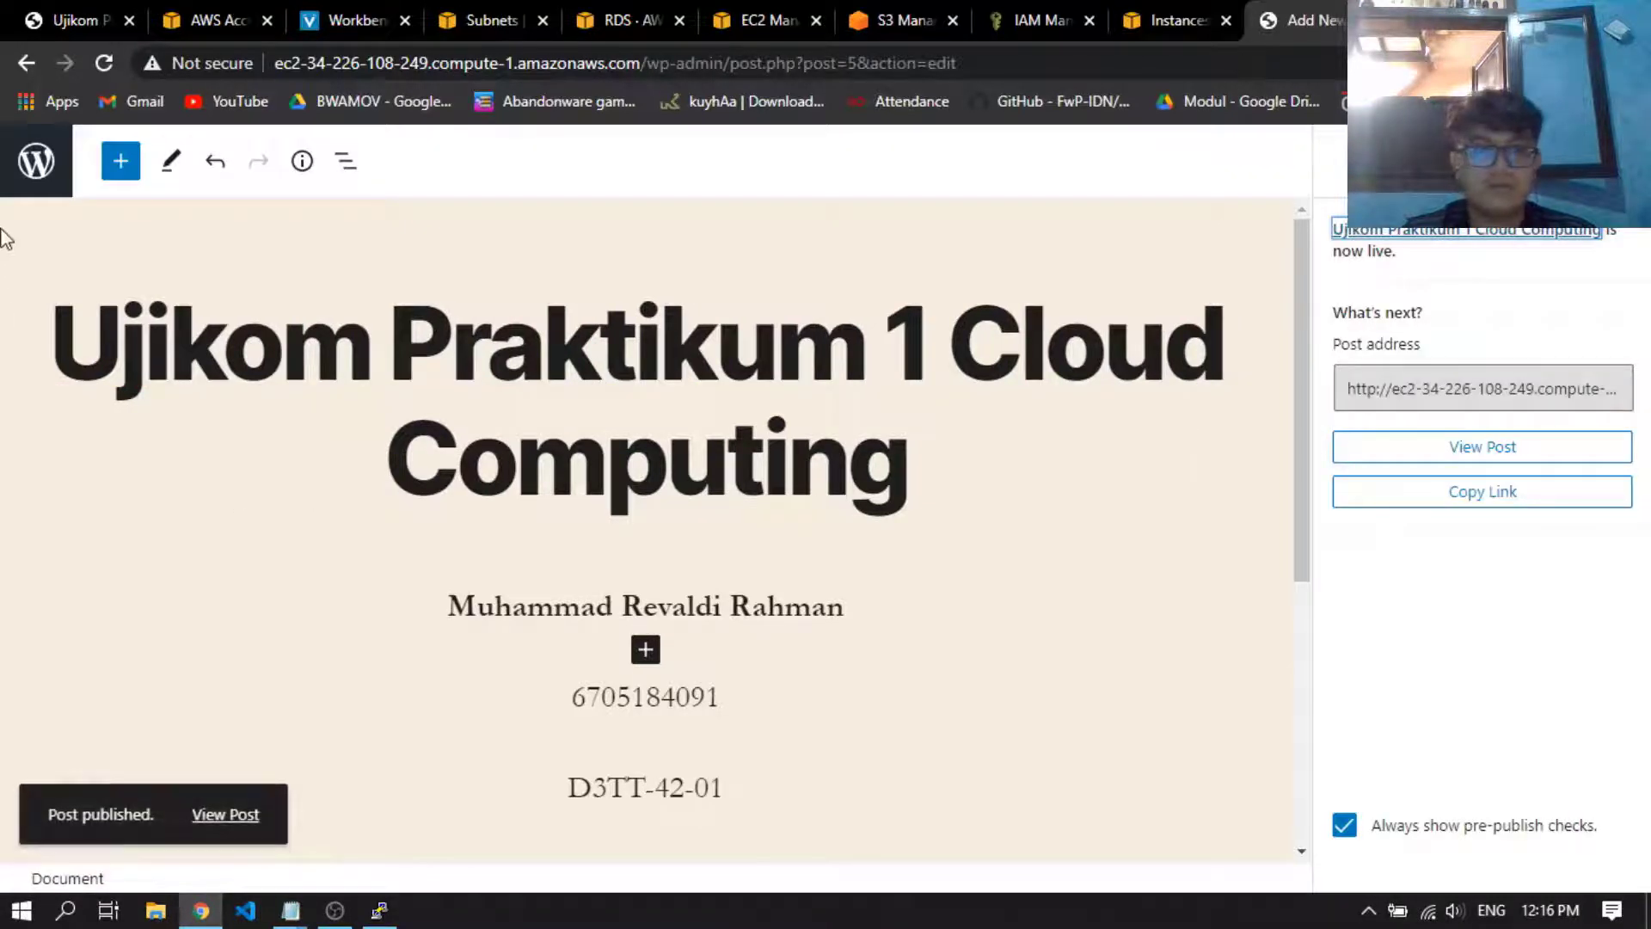
Leave the post editor, go to the WordPress dashboard and view the live site from there
click(36, 161)
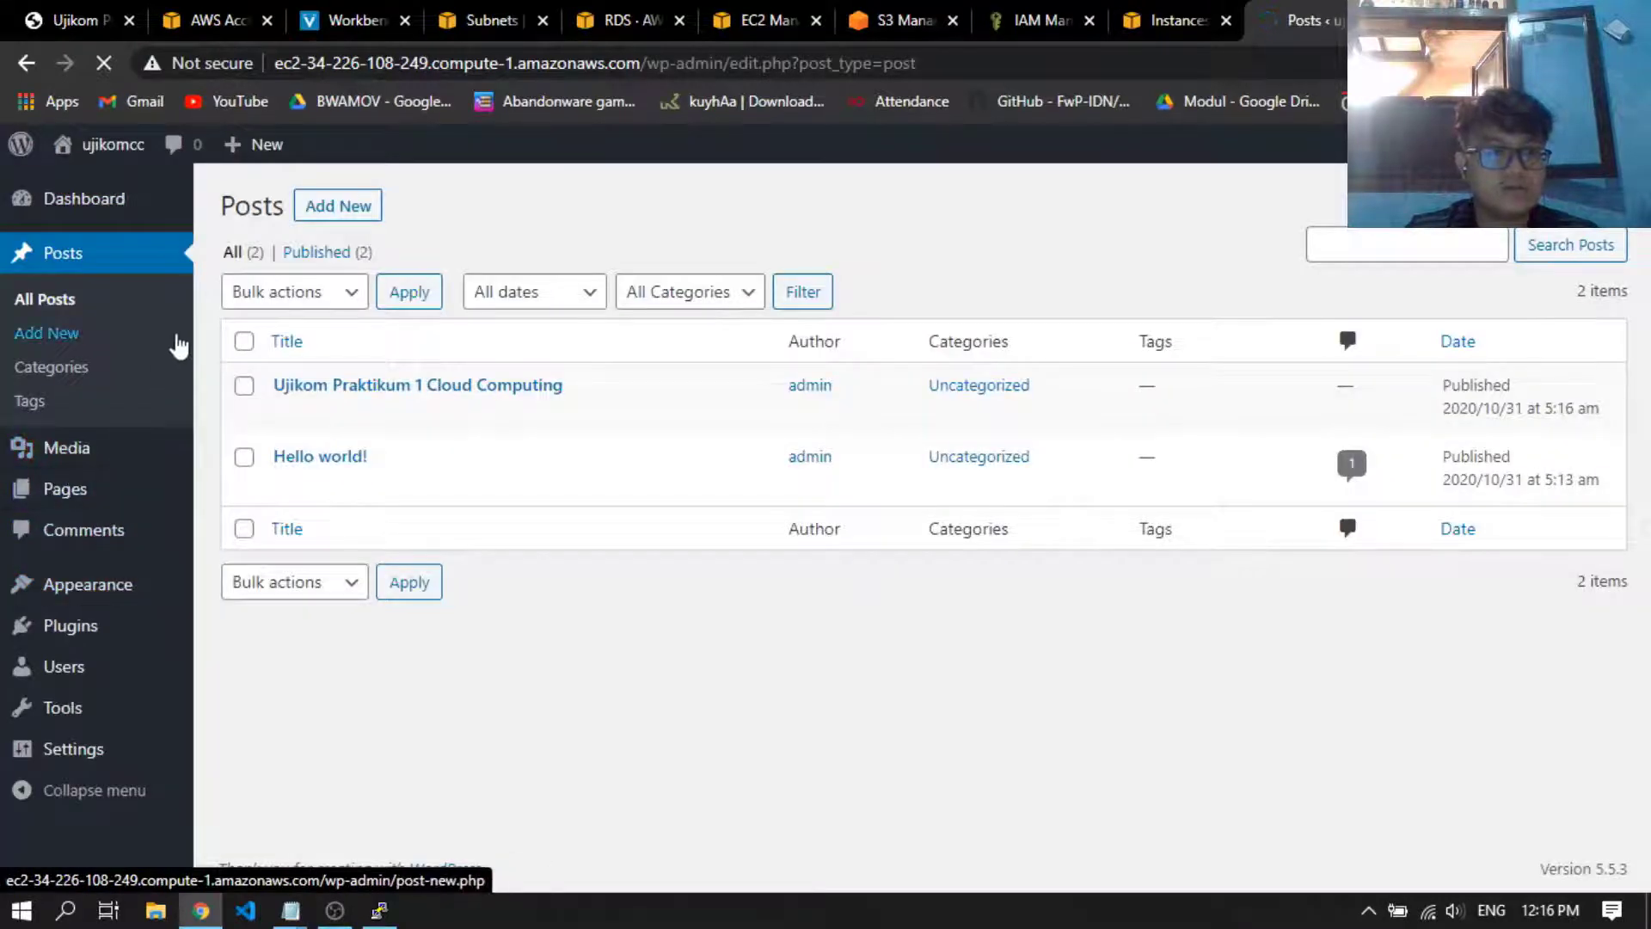
click(81, 210)
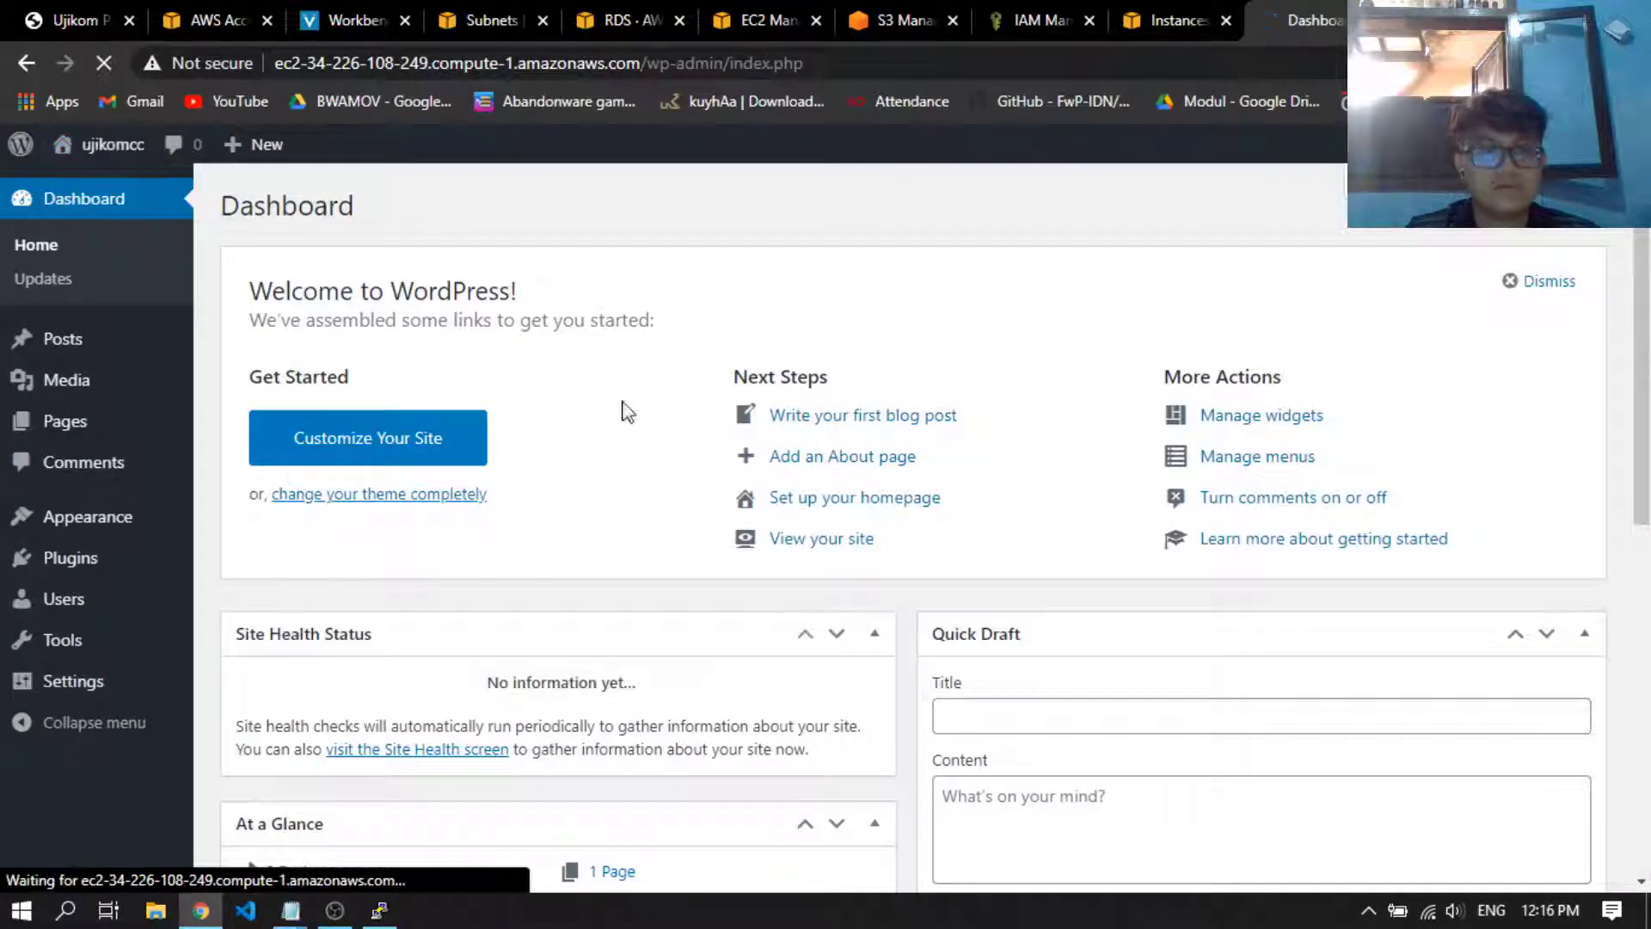
scroll(401, 449, down, 4)
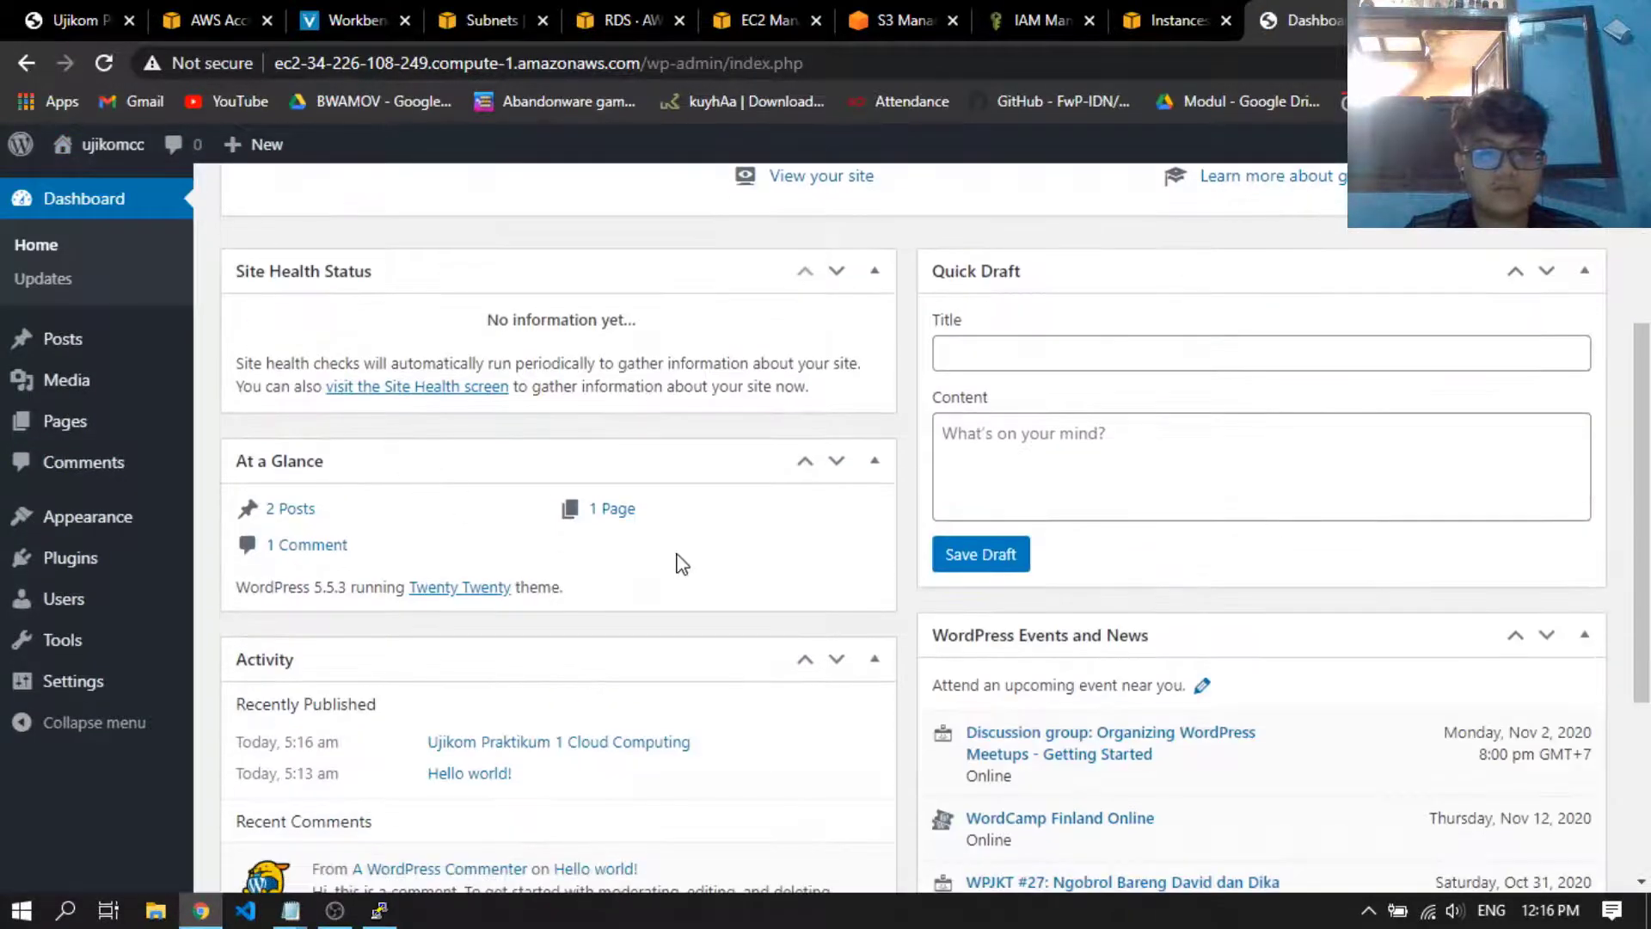
scroll(674, 562, up, 4)
click(824, 540)
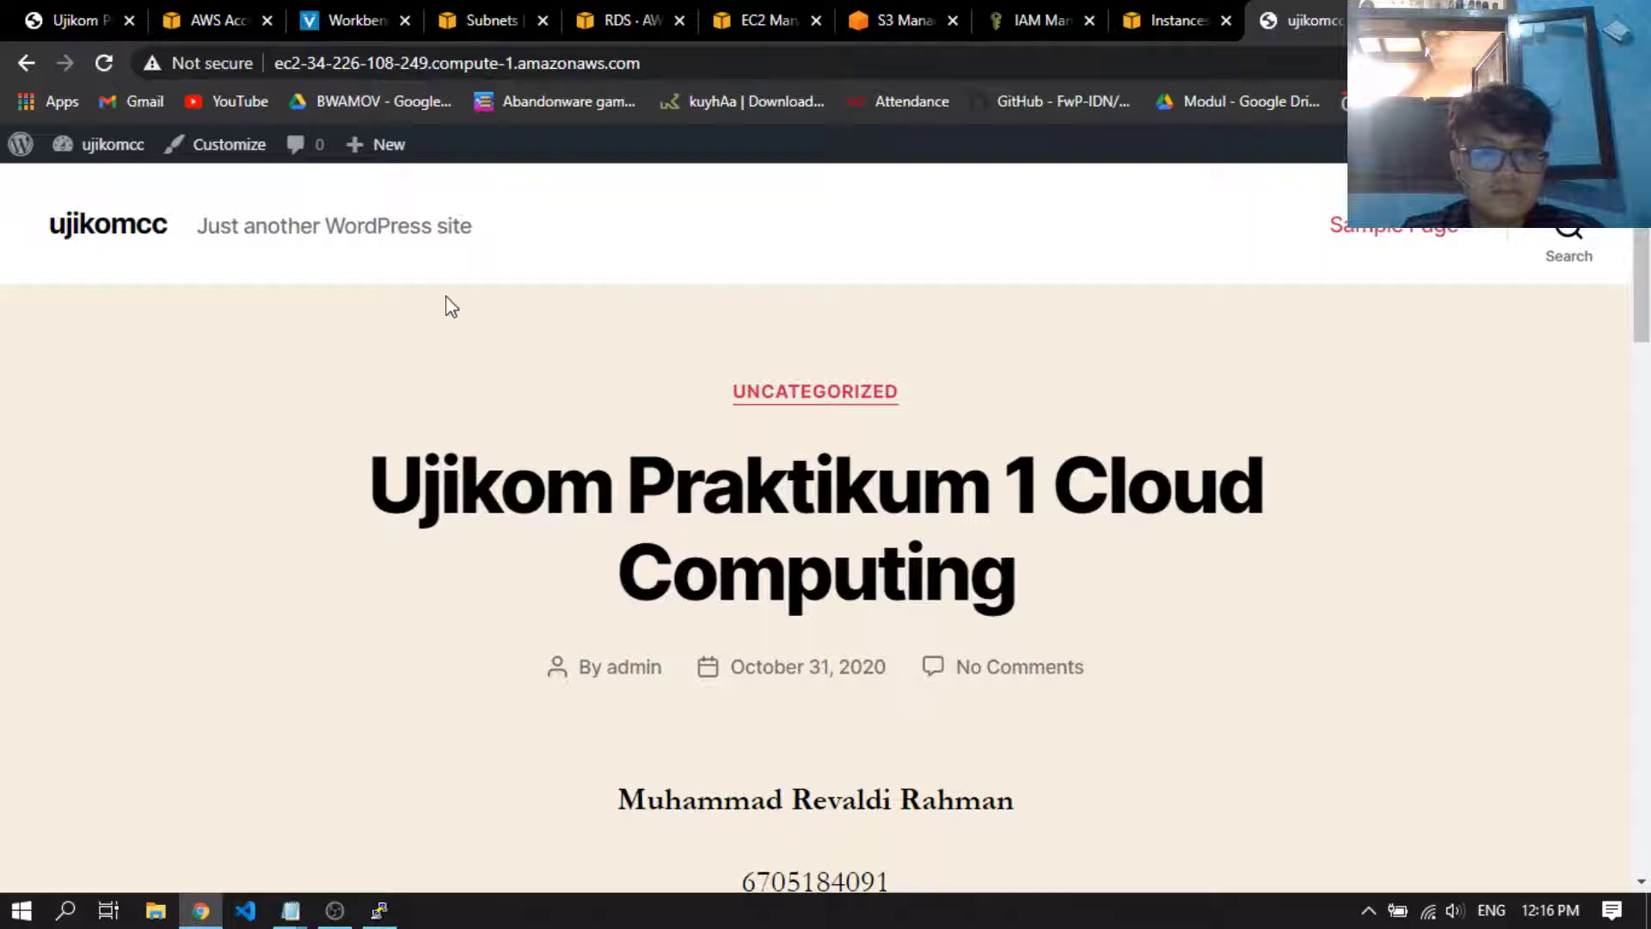
Examine the live homepage, checking the published post's title, student details and description, and the recent posts list
scroll(450, 302, down, 15)
scroll(840, 502, down, 5)
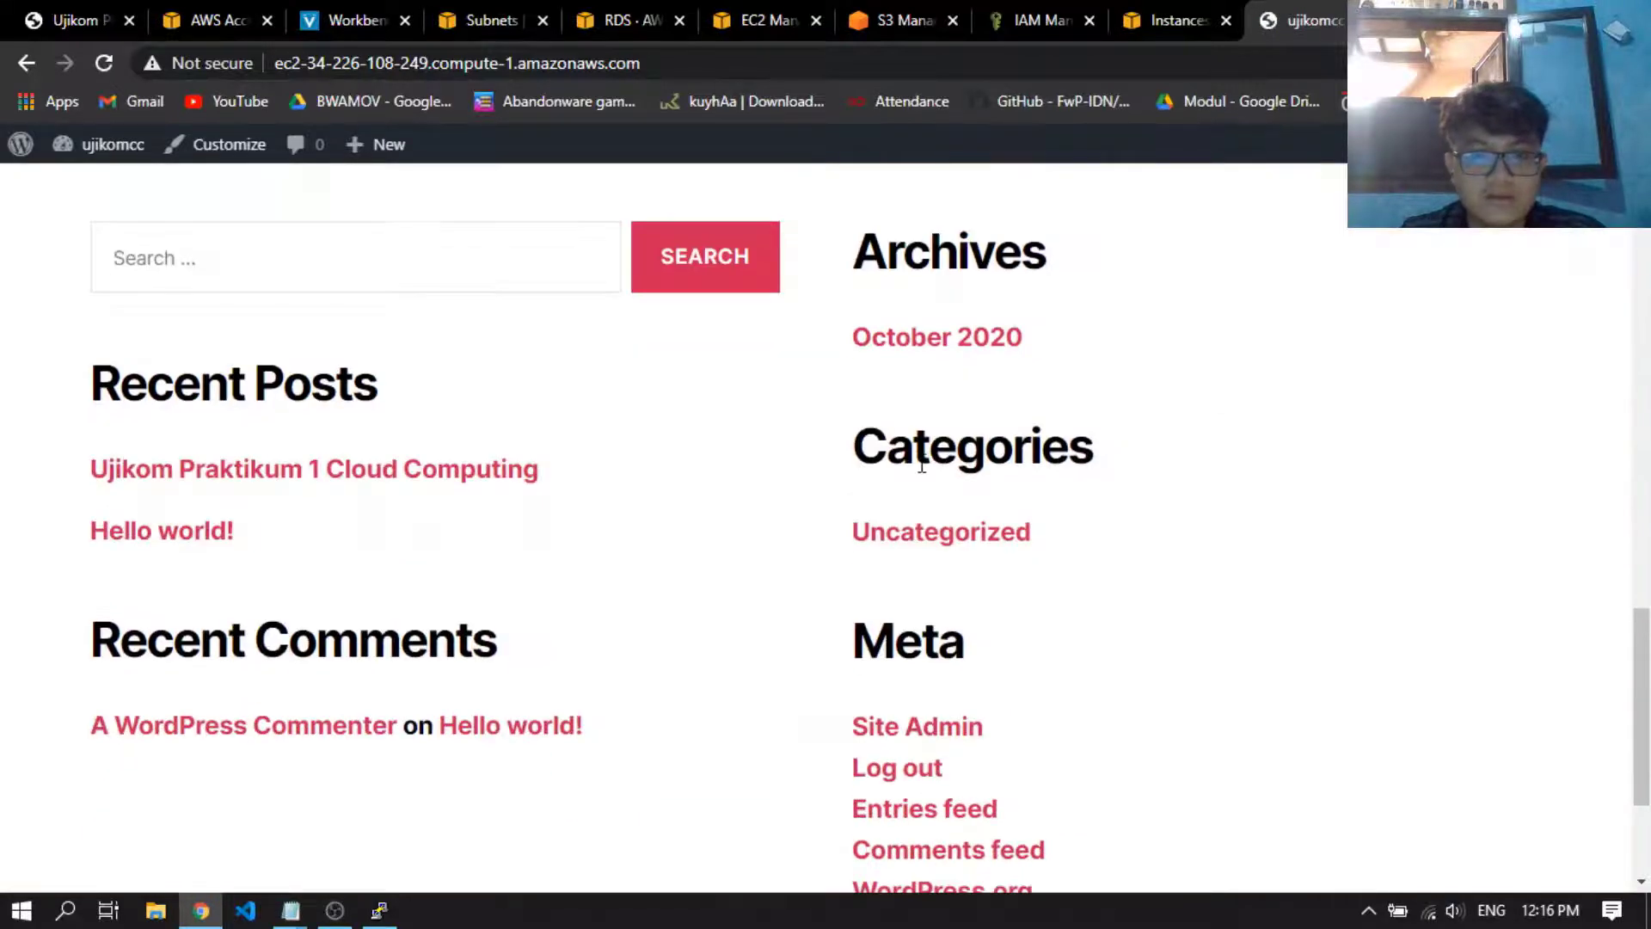
scroll(674, 539, up, 8)
scroll(932, 391, up, 13)
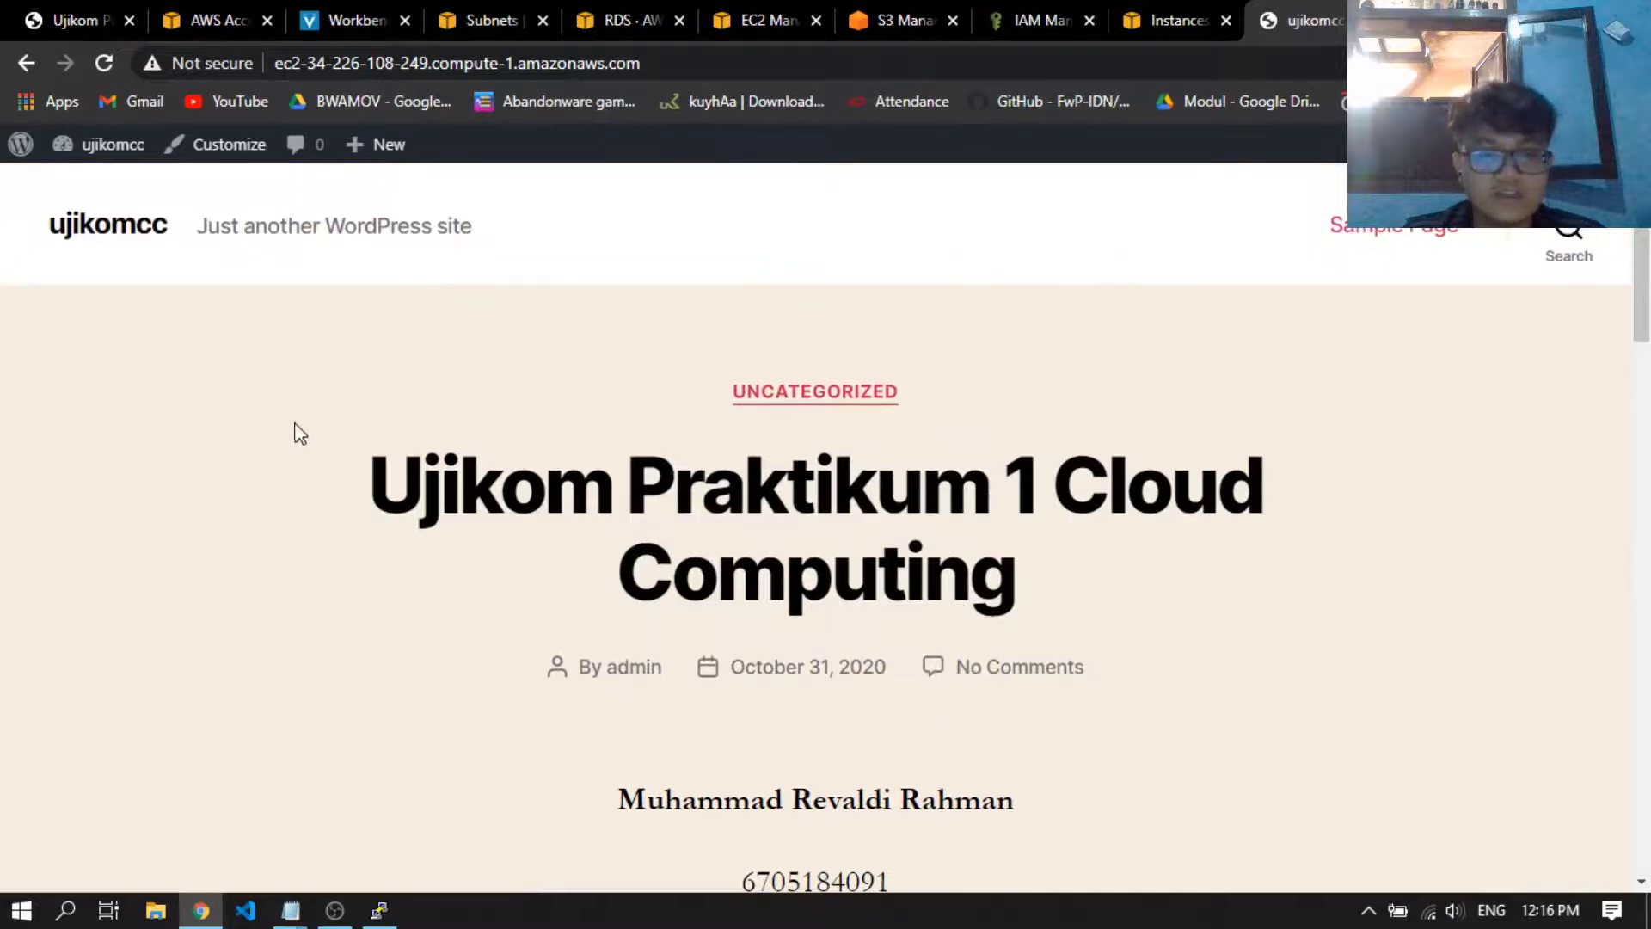
scroll(851, 516, down, 7)
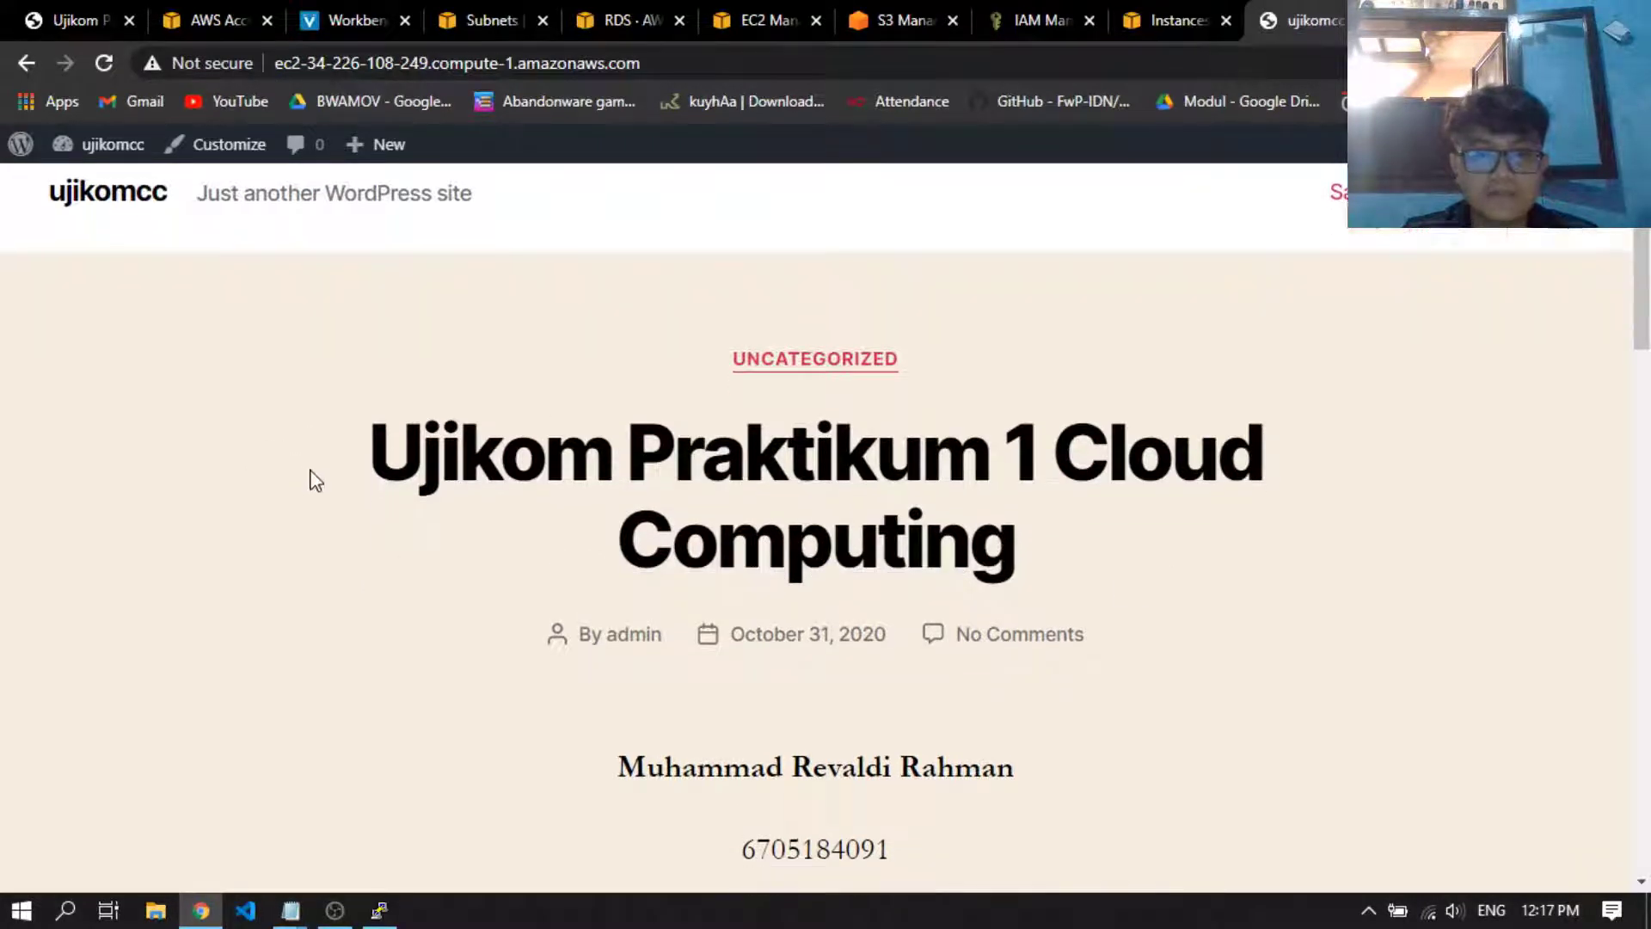
drag(551, 441, 903, 487)
click(904, 487)
scroll(926, 498, up, 3)
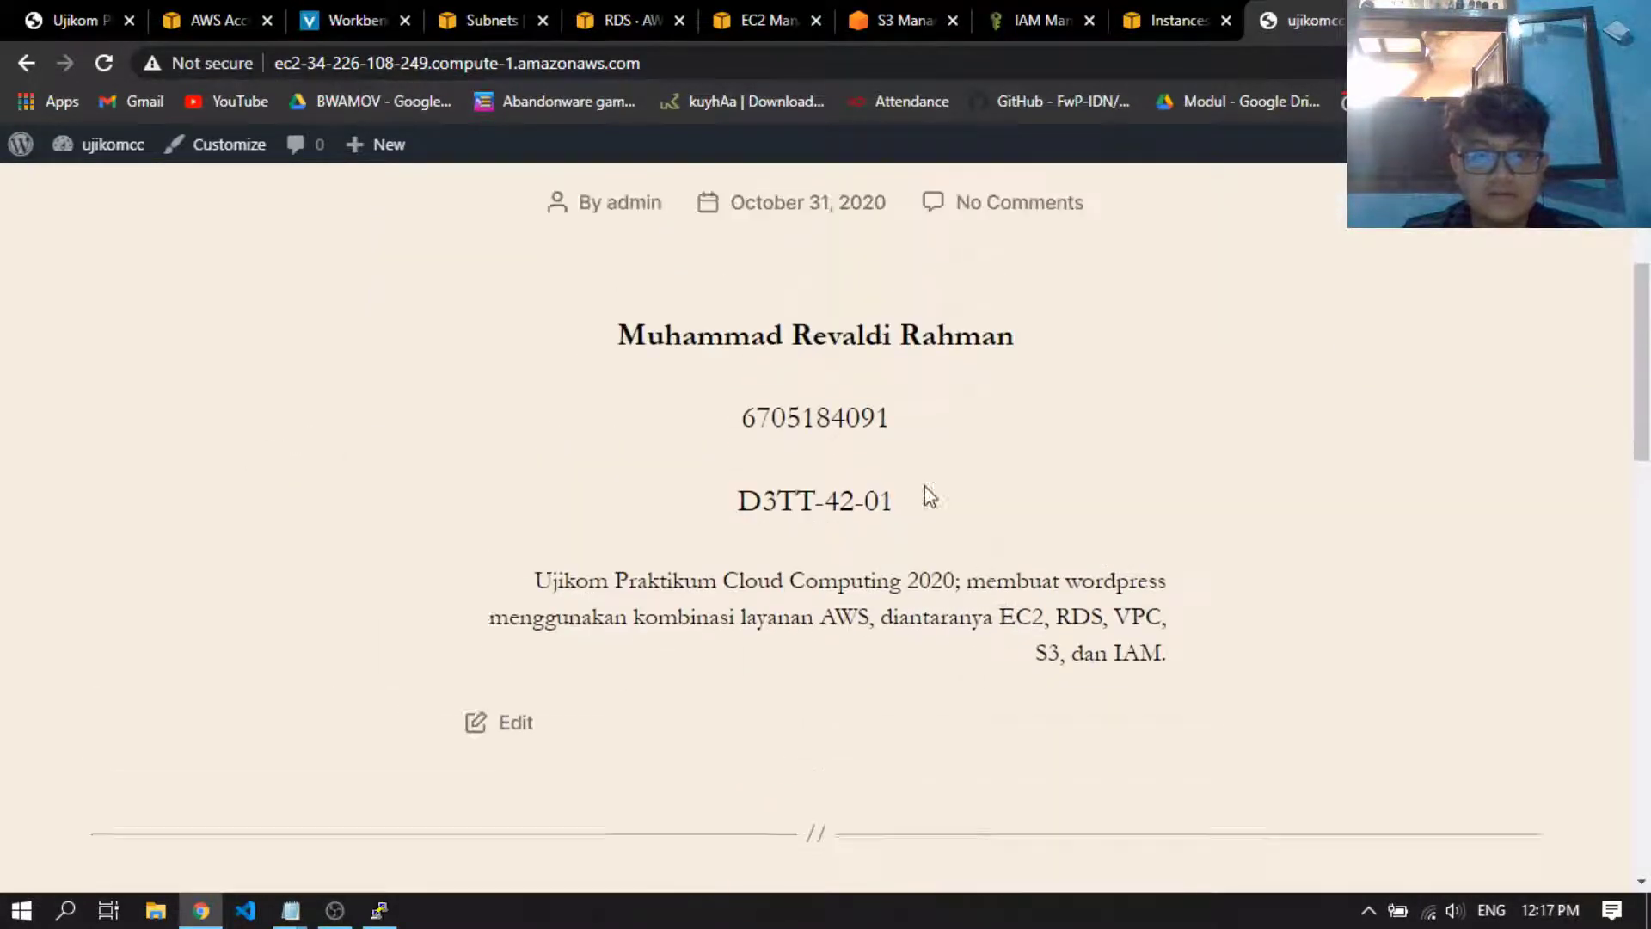
scroll(688, 533, down, 1)
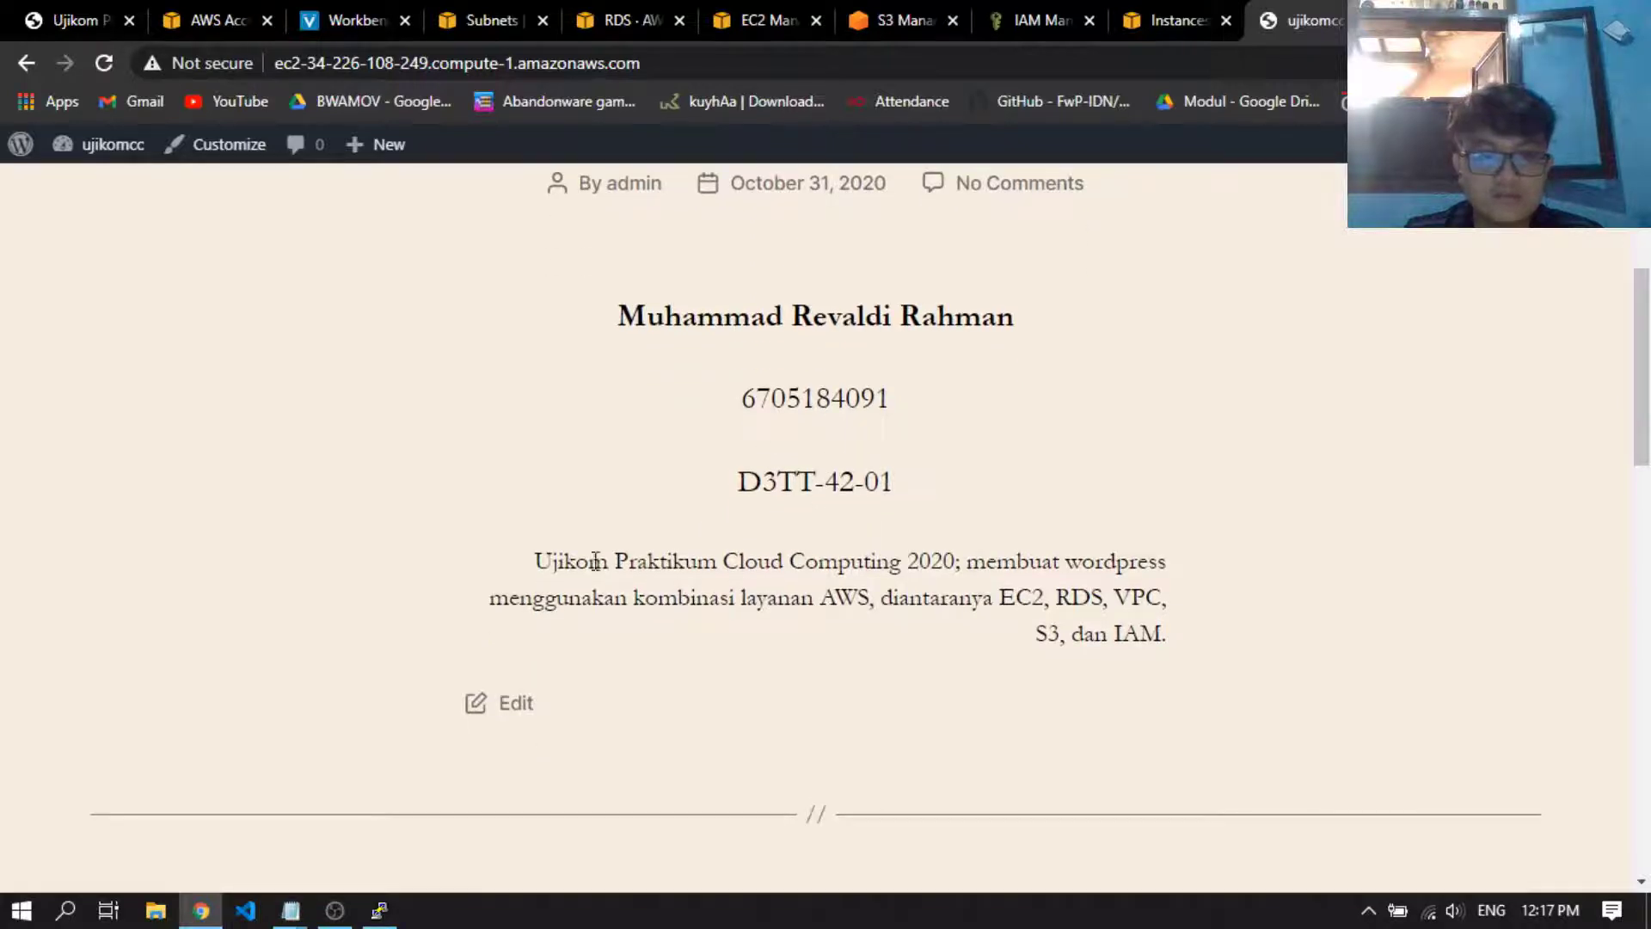
scroll(1195, 653, up, 6)
scroll(1242, 490, down, 5)
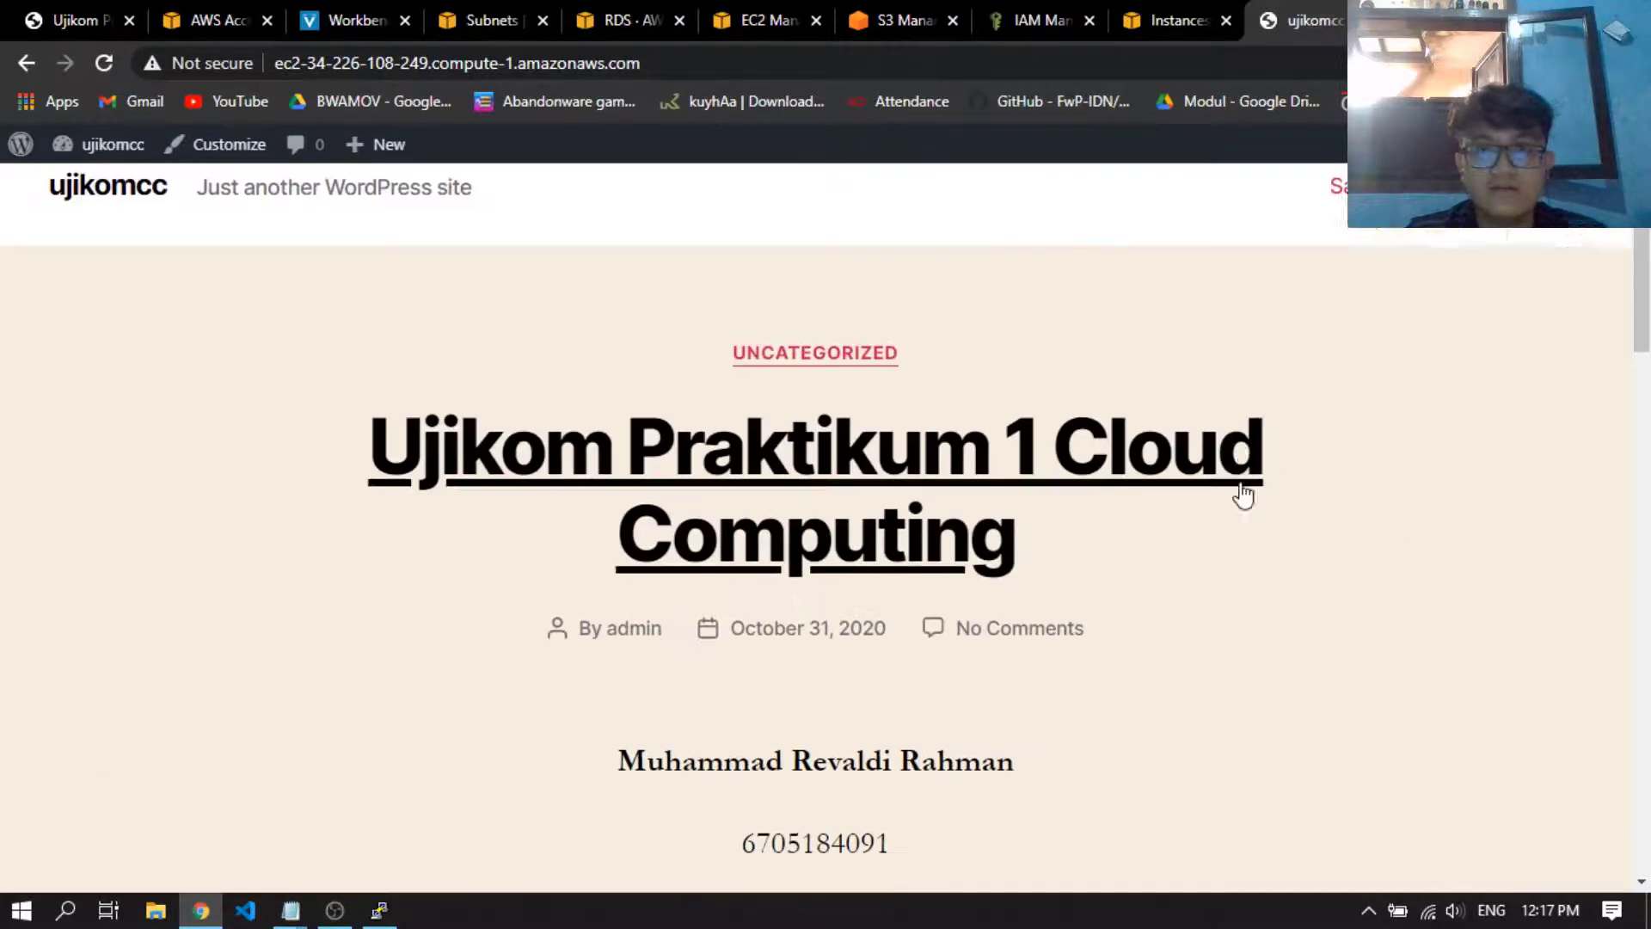
Compare the published post on the live site with the first blog post requirements in the assignment PDF
scroll(1118, 503, up, 5)
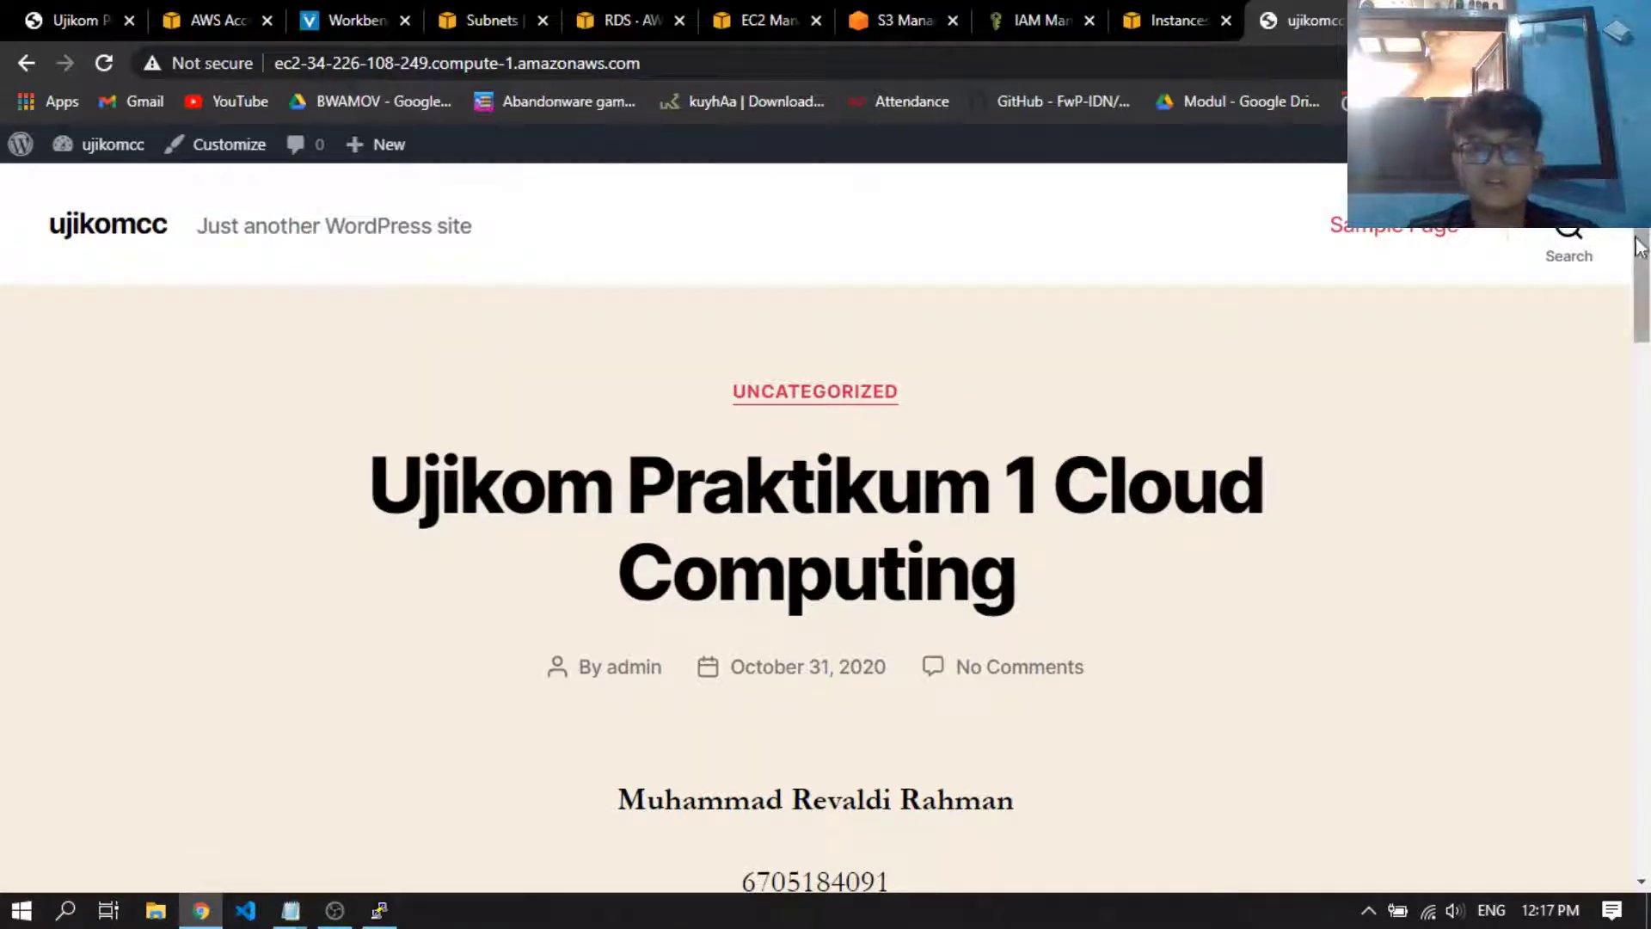
scroll(946, 512, down, 5)
scroll(918, 542, up, 5)
click(75, 19)
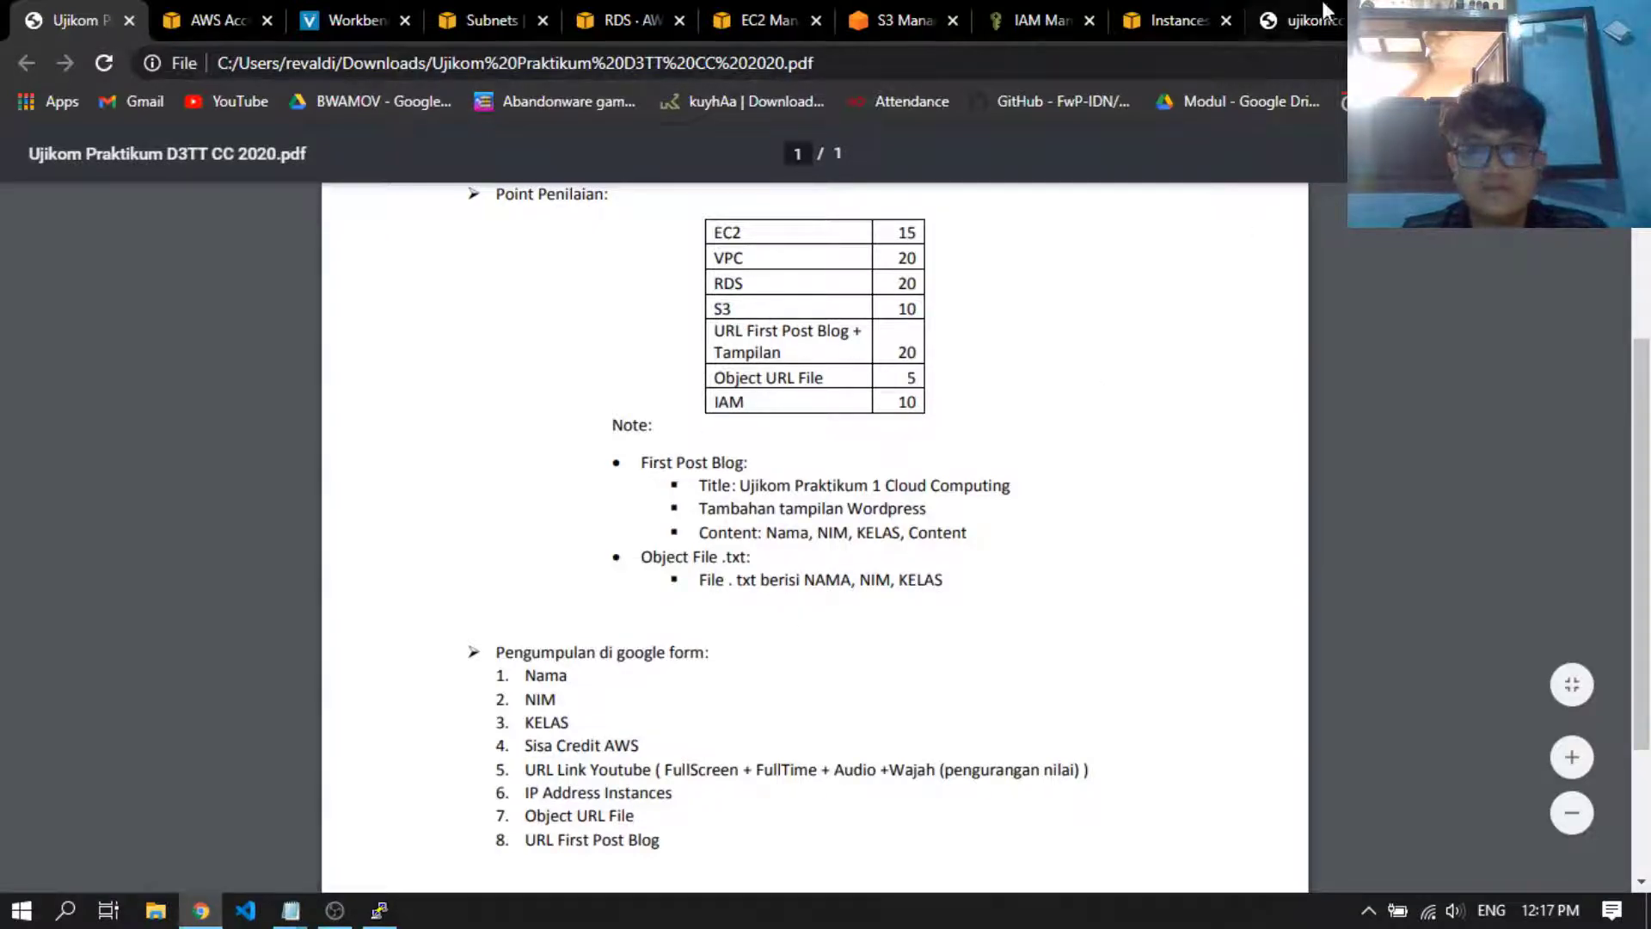
click(1287, 12)
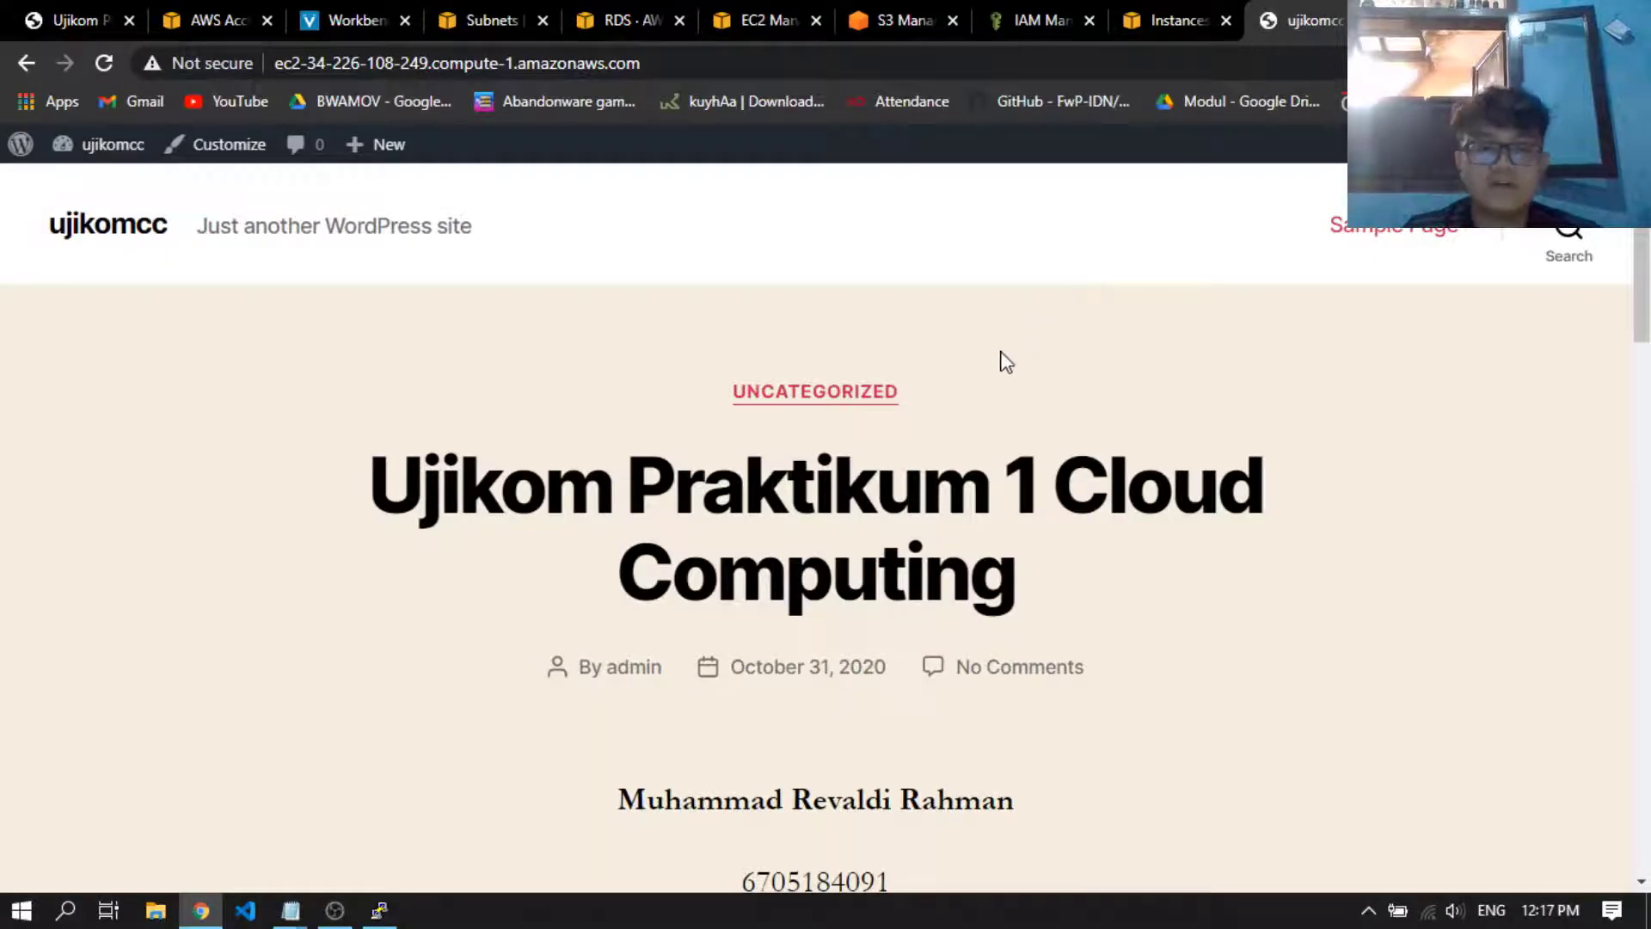
Bring up the SSH terminal and the guidance notes, and find the awscli install command in the S3 section
click(379, 910)
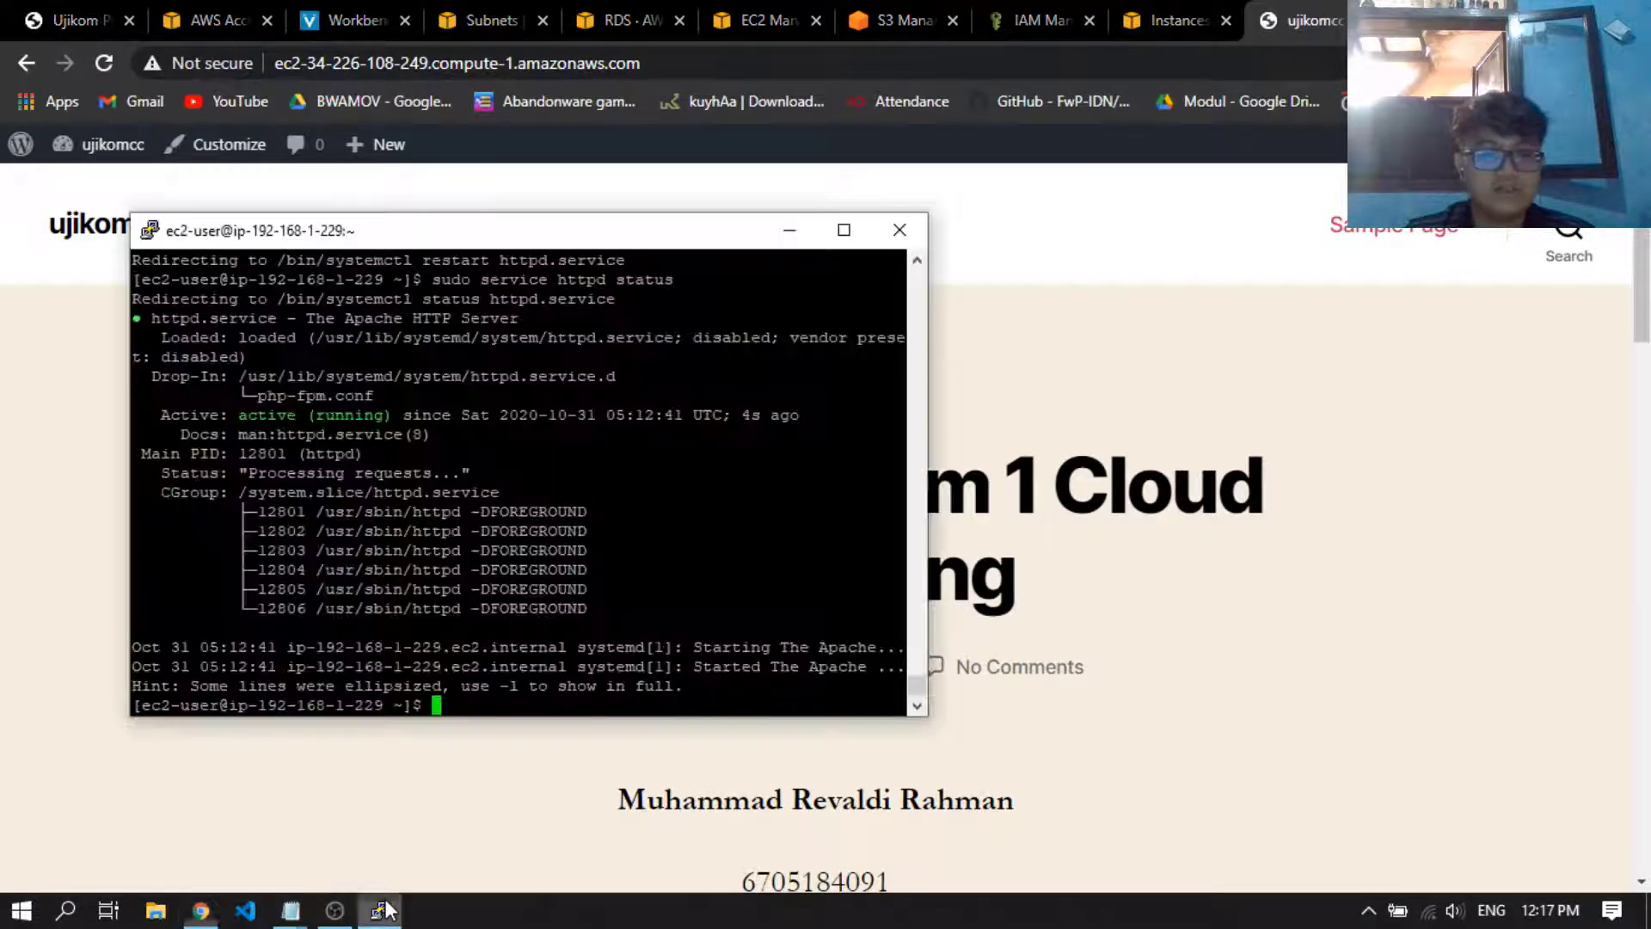
click(291, 910)
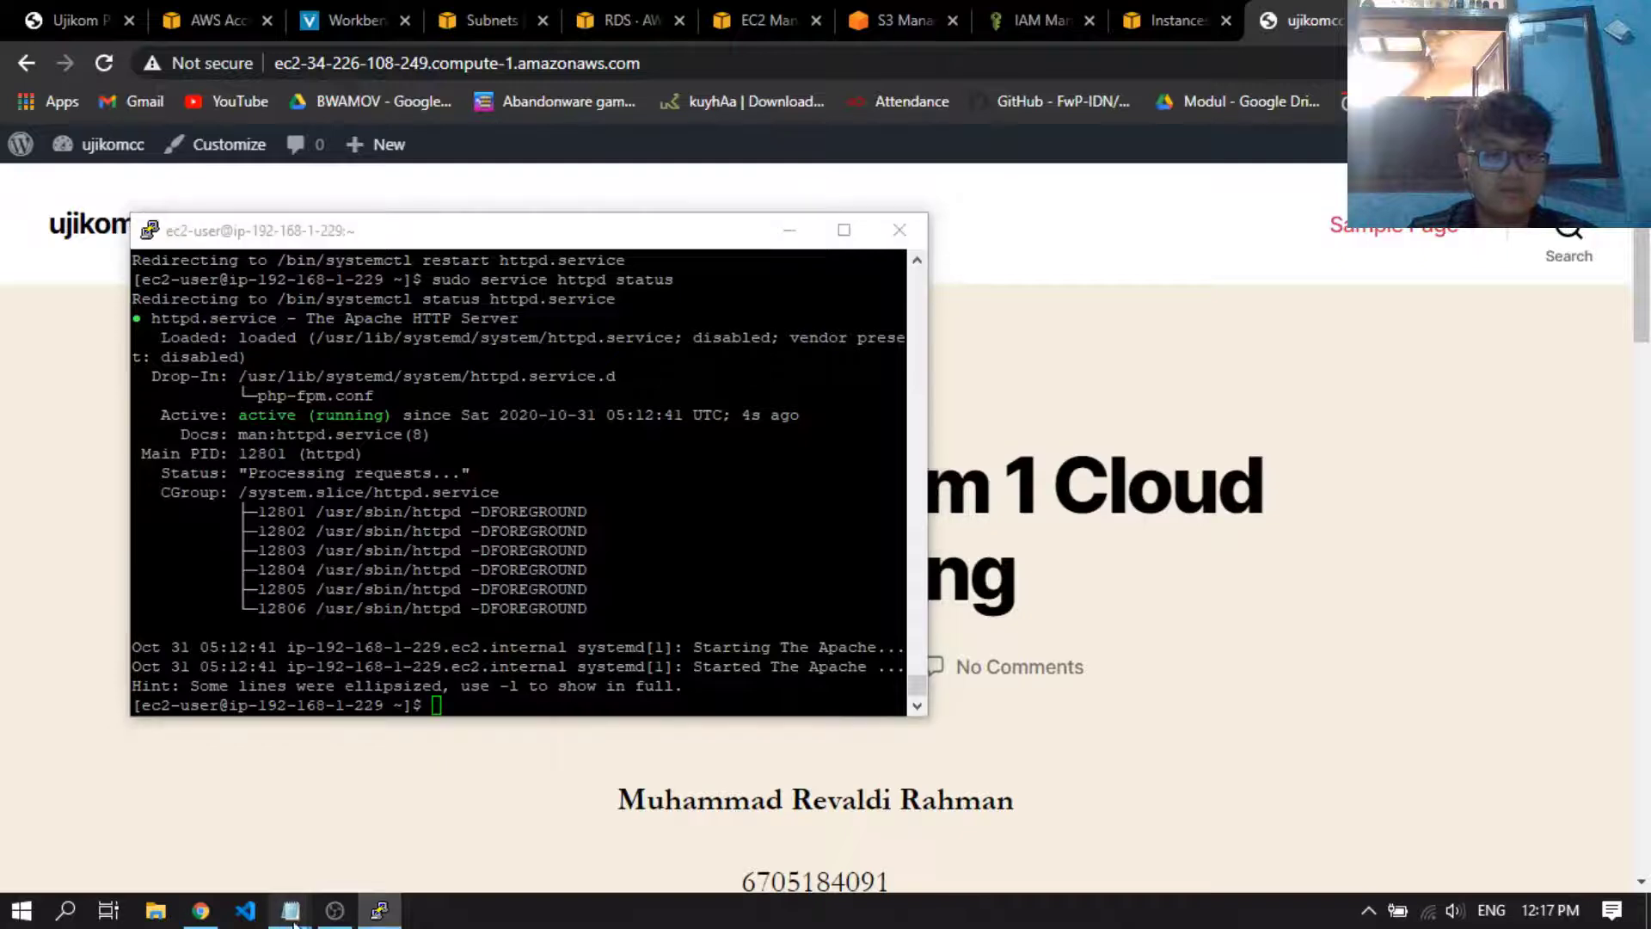
click(162, 799)
scroll(1083, 594, down, 3)
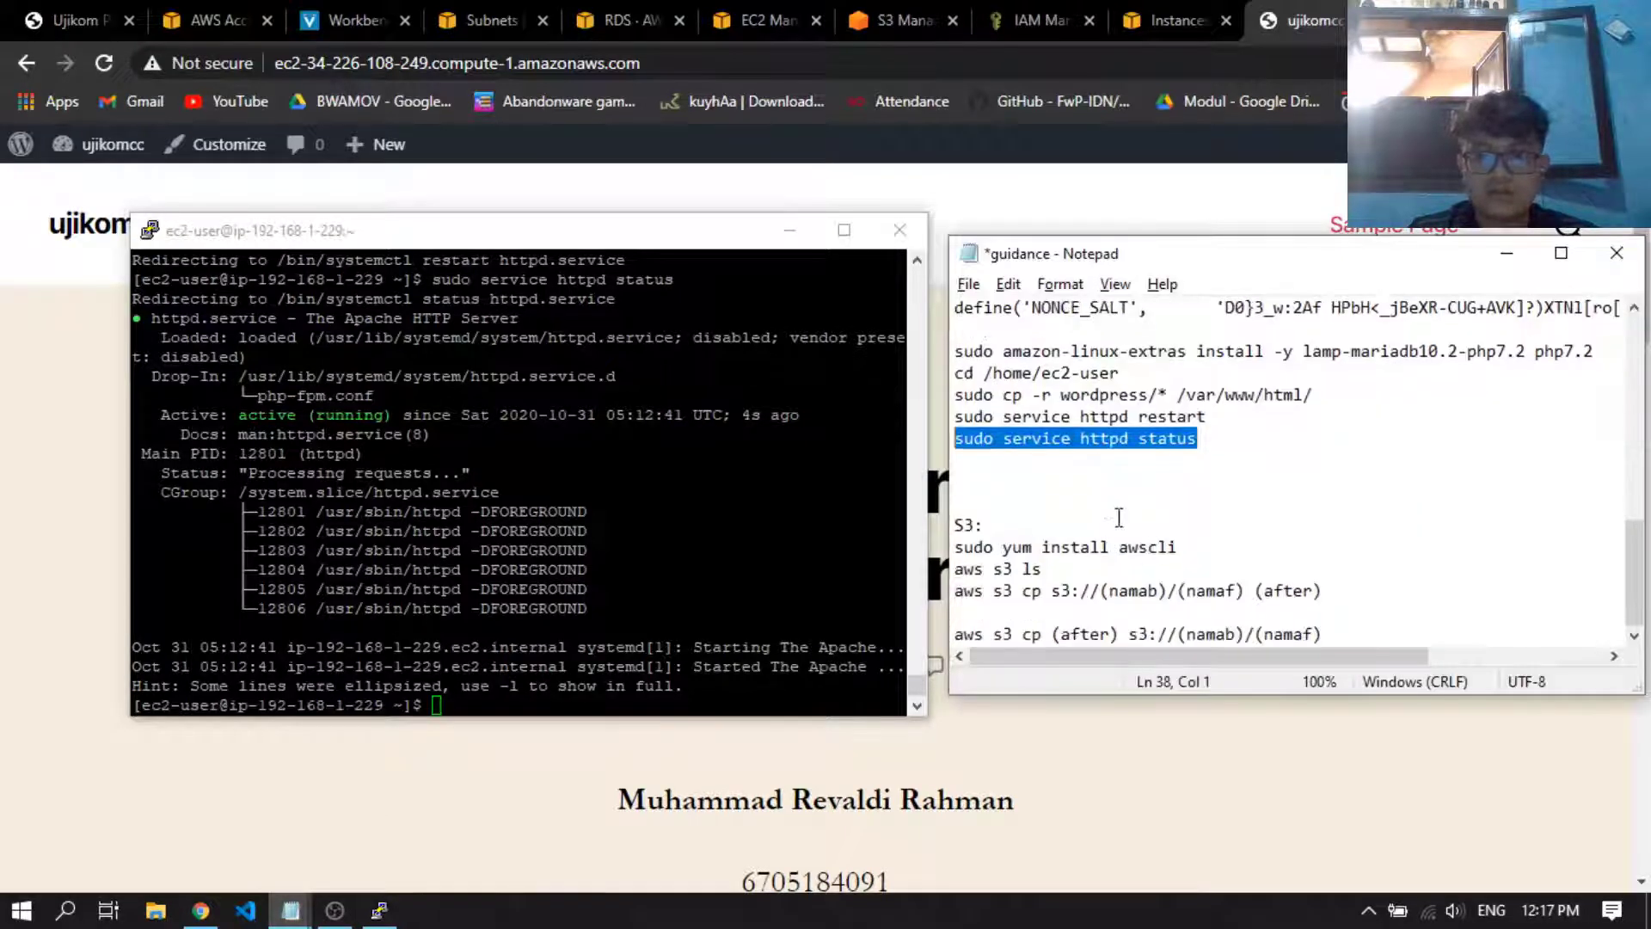
click(1050, 522)
double_click(1210, 547)
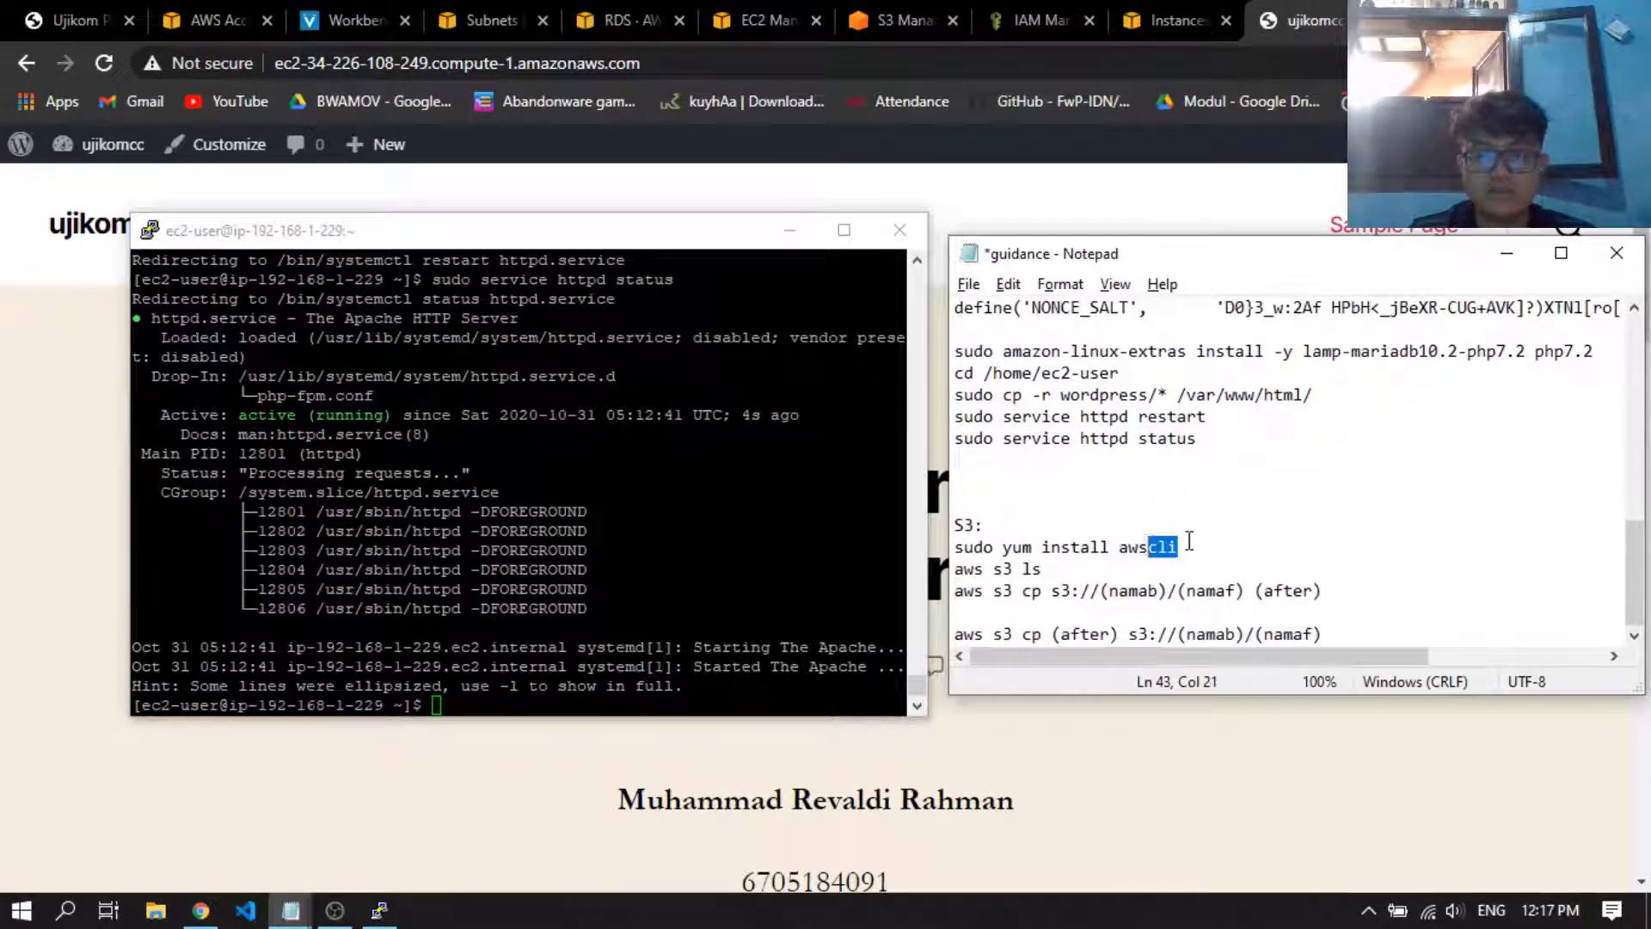
click(1214, 540)
Run "sudo yum install awscli" in the SSH terminal to install the AWS command line tool
click(636, 550)
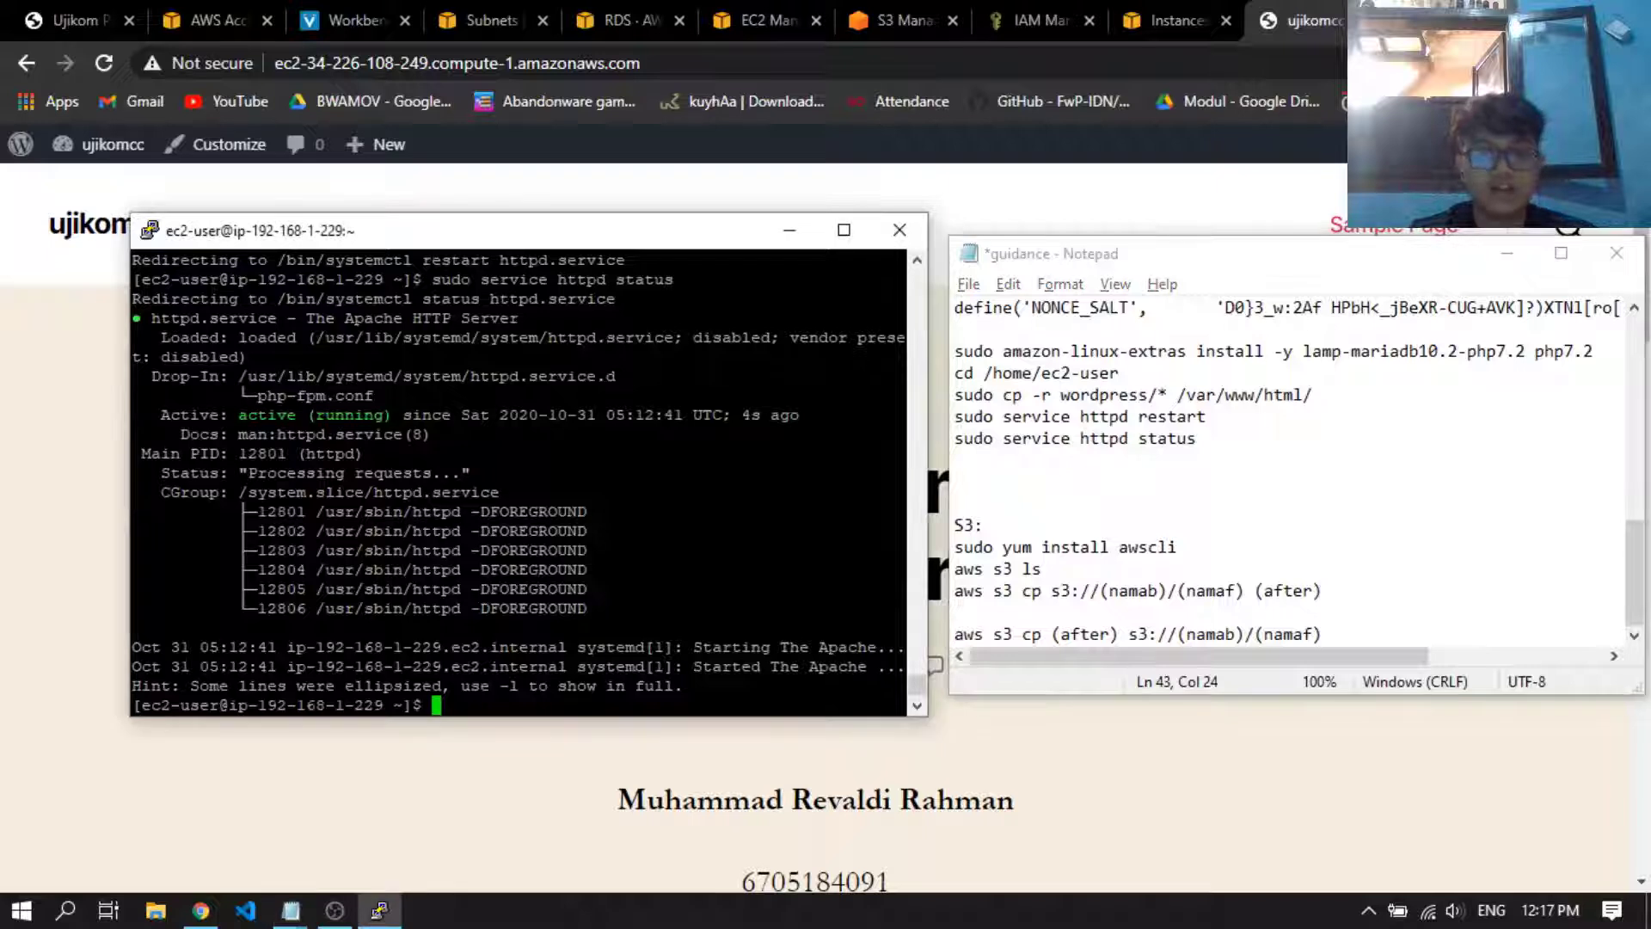
text(sudo )
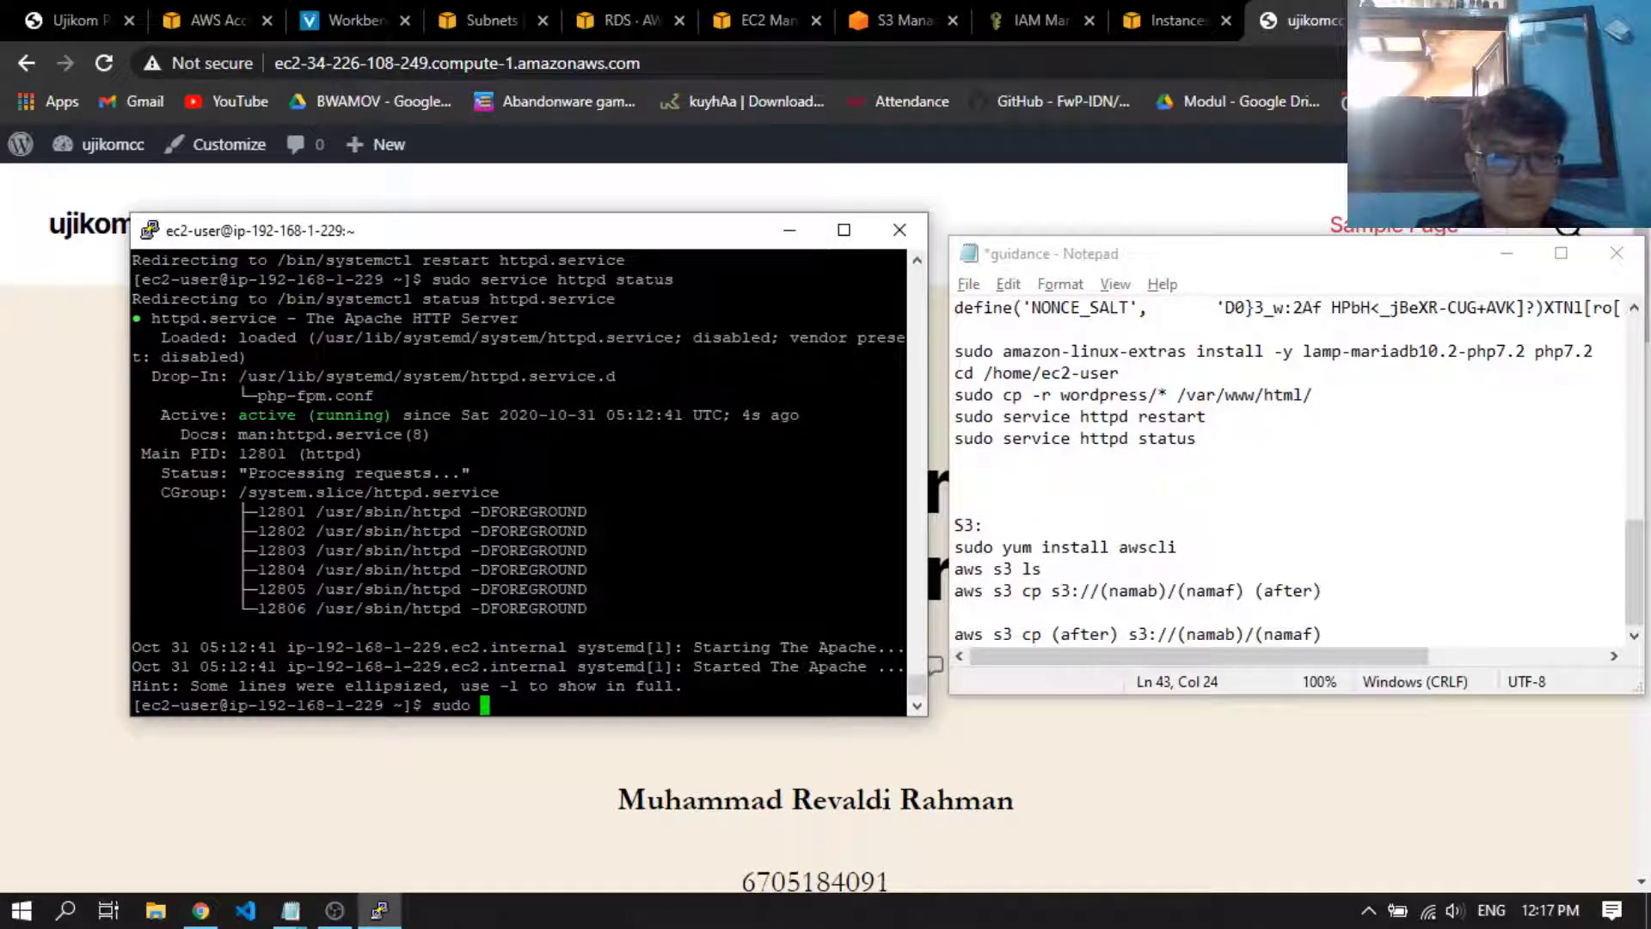
text(yum intal)
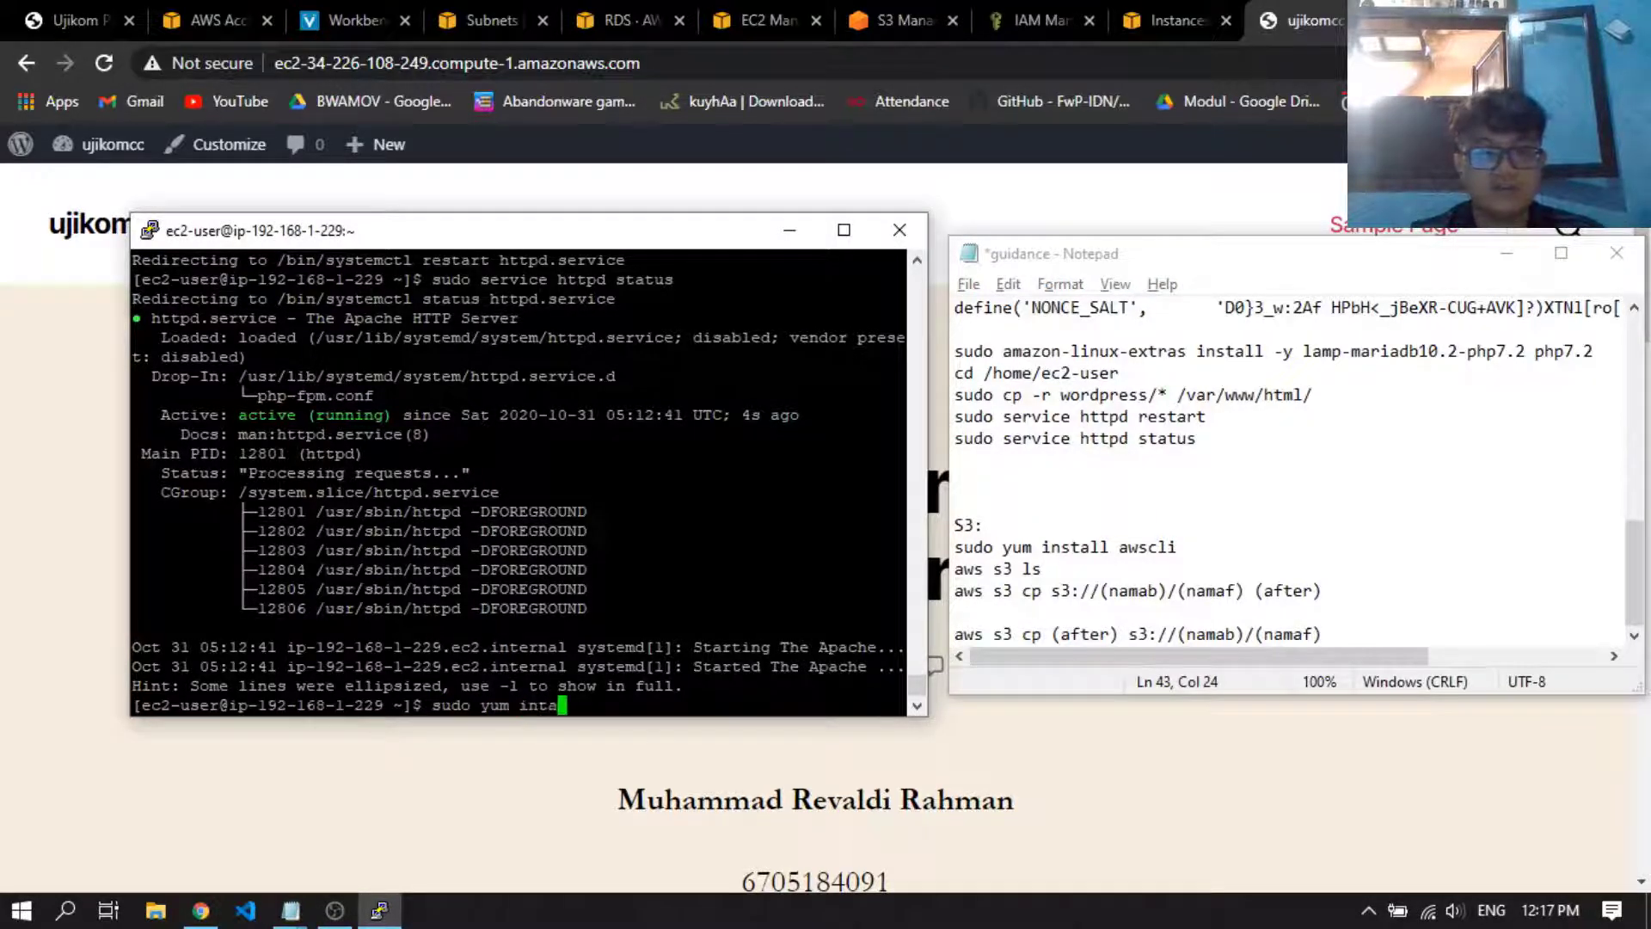
key(BackSpace)
key(BackSpace)
text(s)
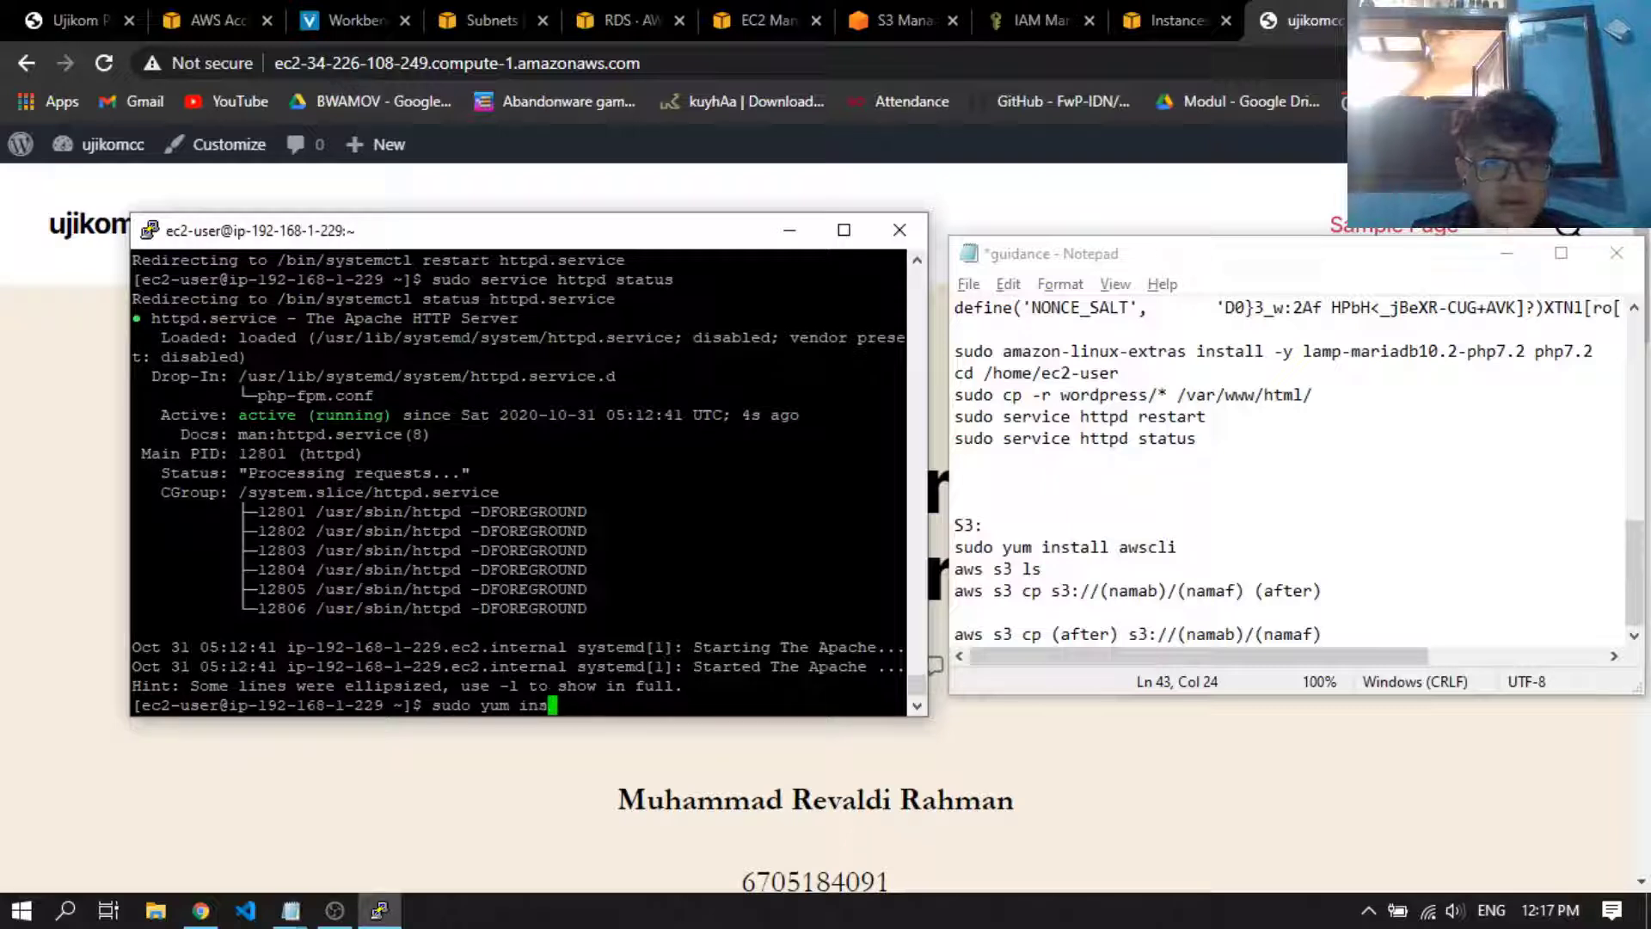
text(tall awscli)
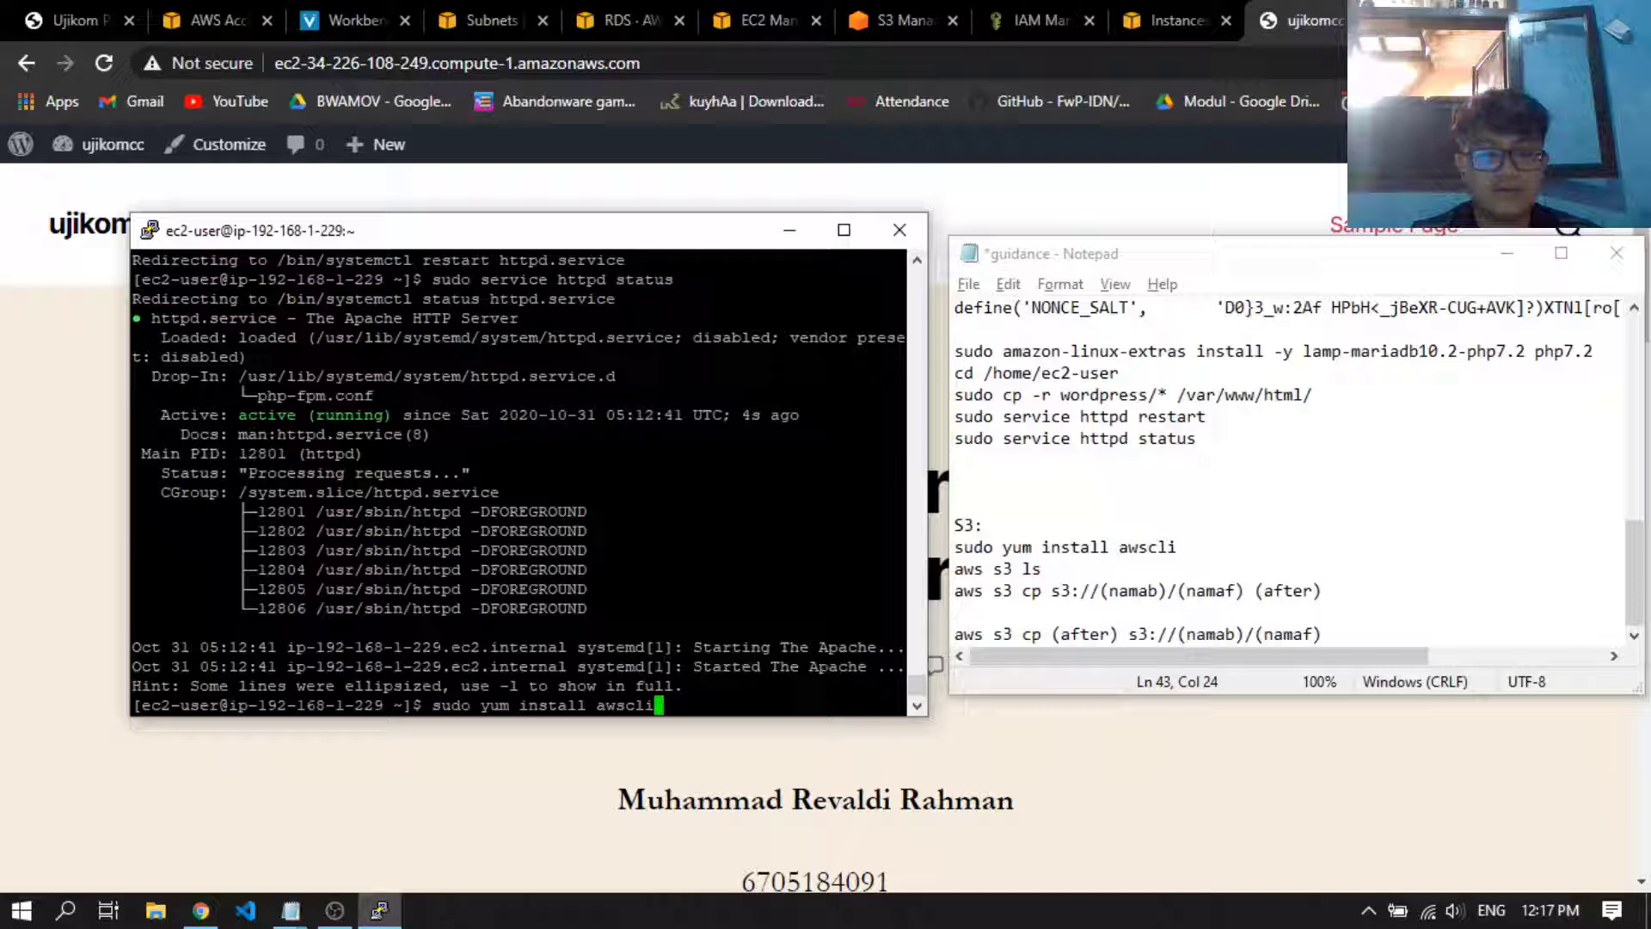
key(Return)
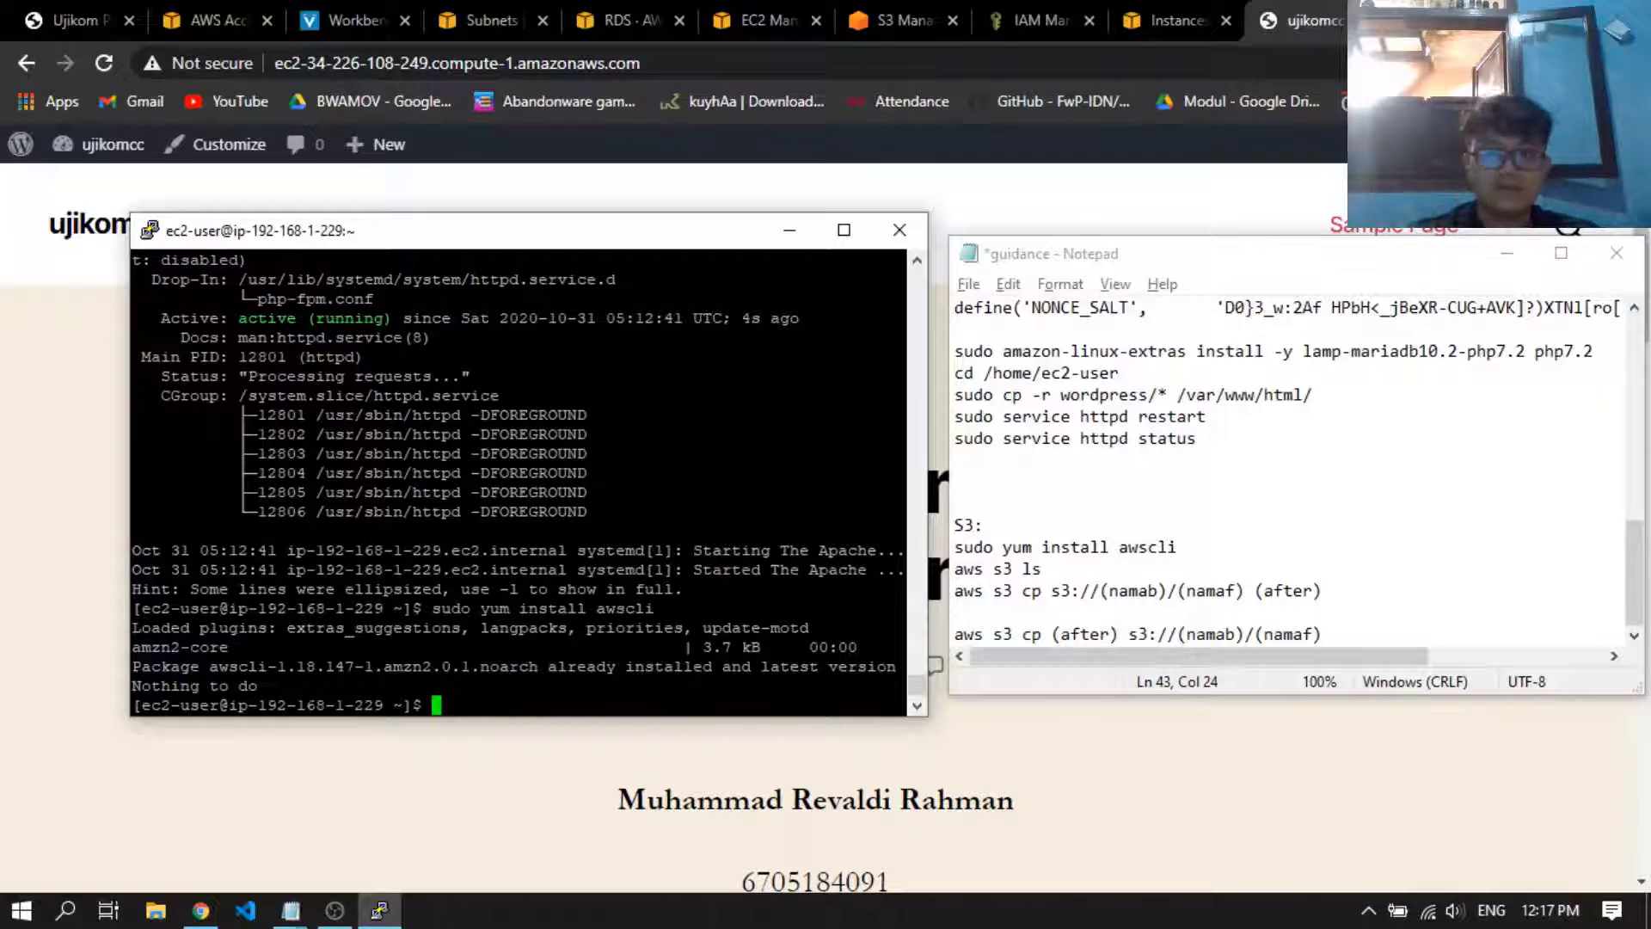
Place the guidance notes beside the terminal and list the S3 buckets with "aws s3 ls"
drag(1106, 262, 1087, 234)
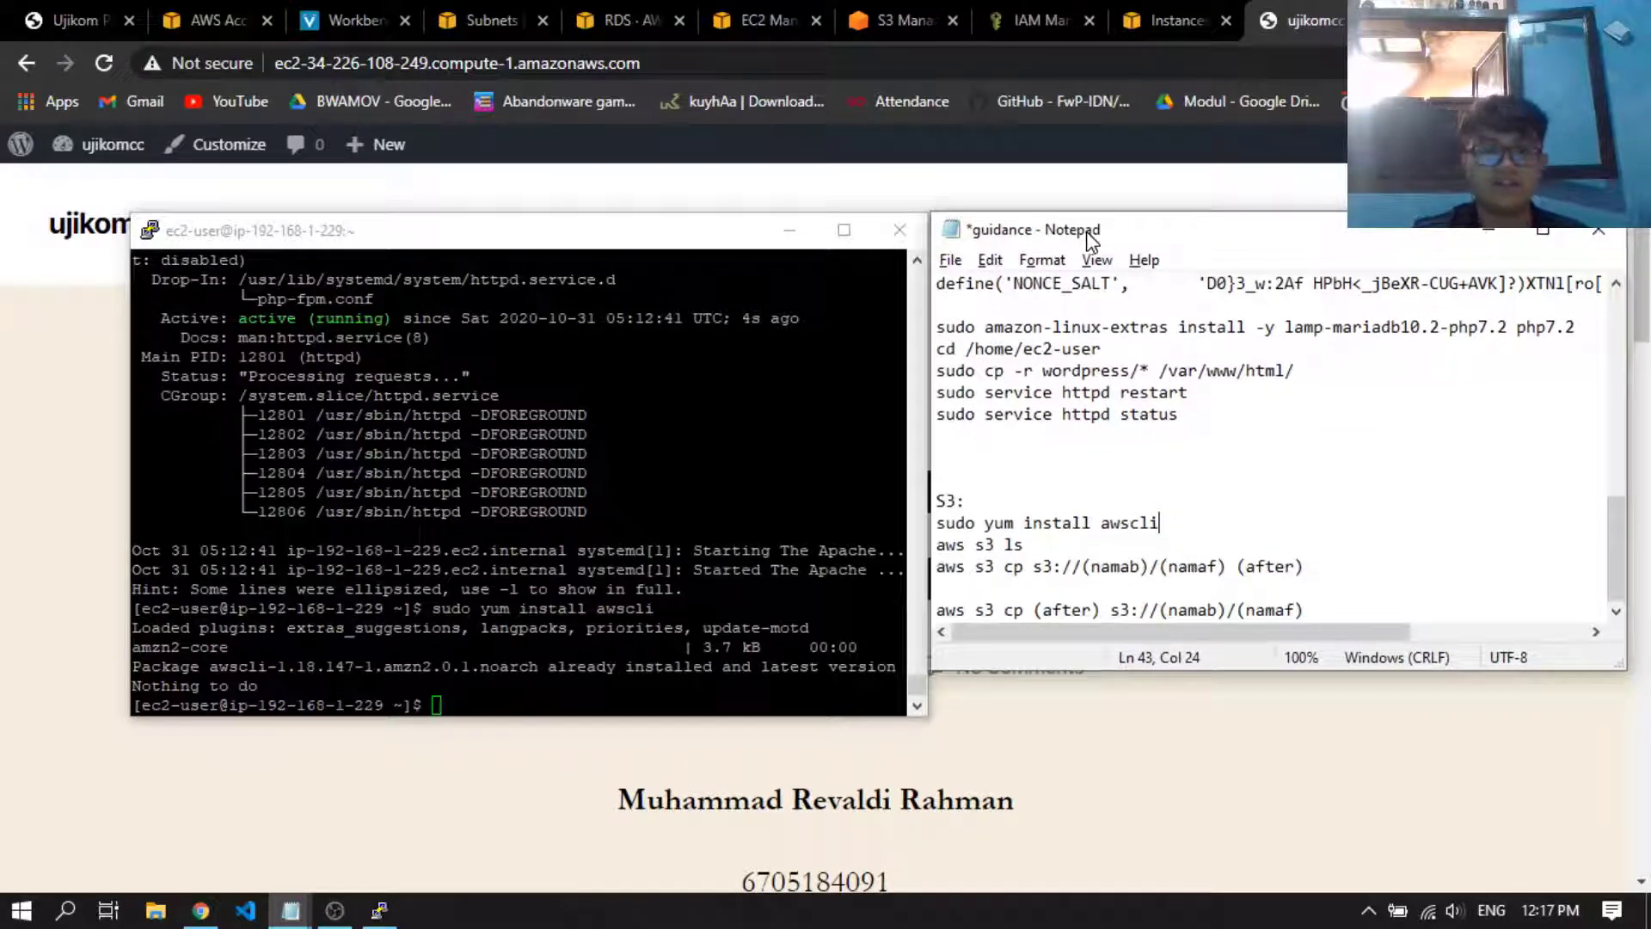
click(631, 609)
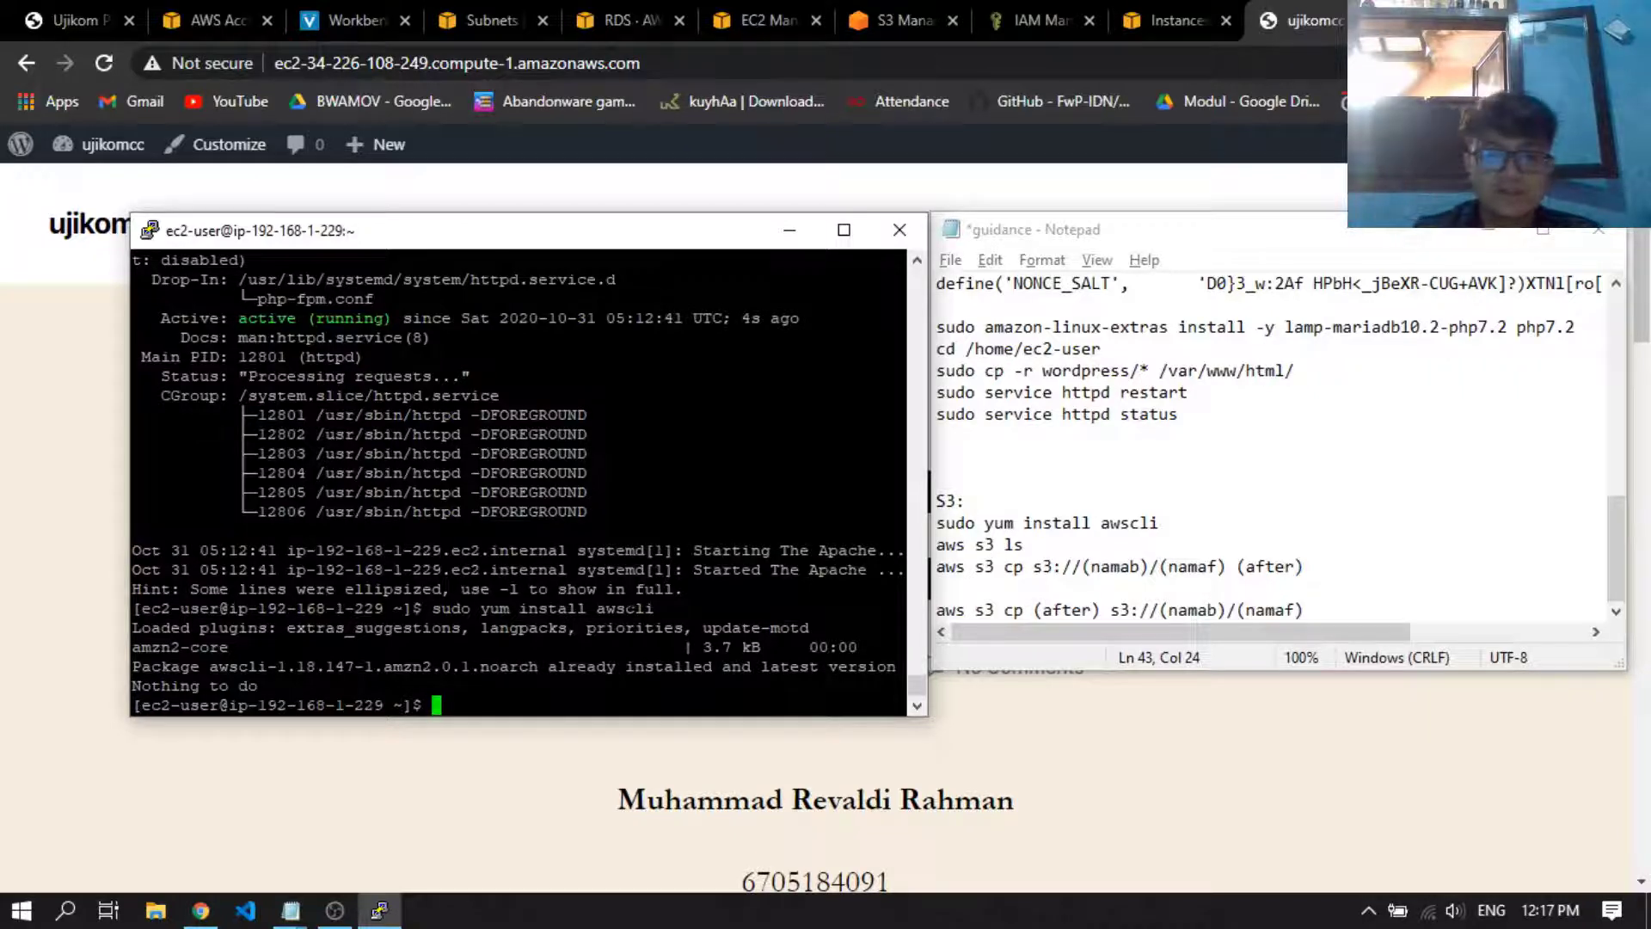
text(aws )
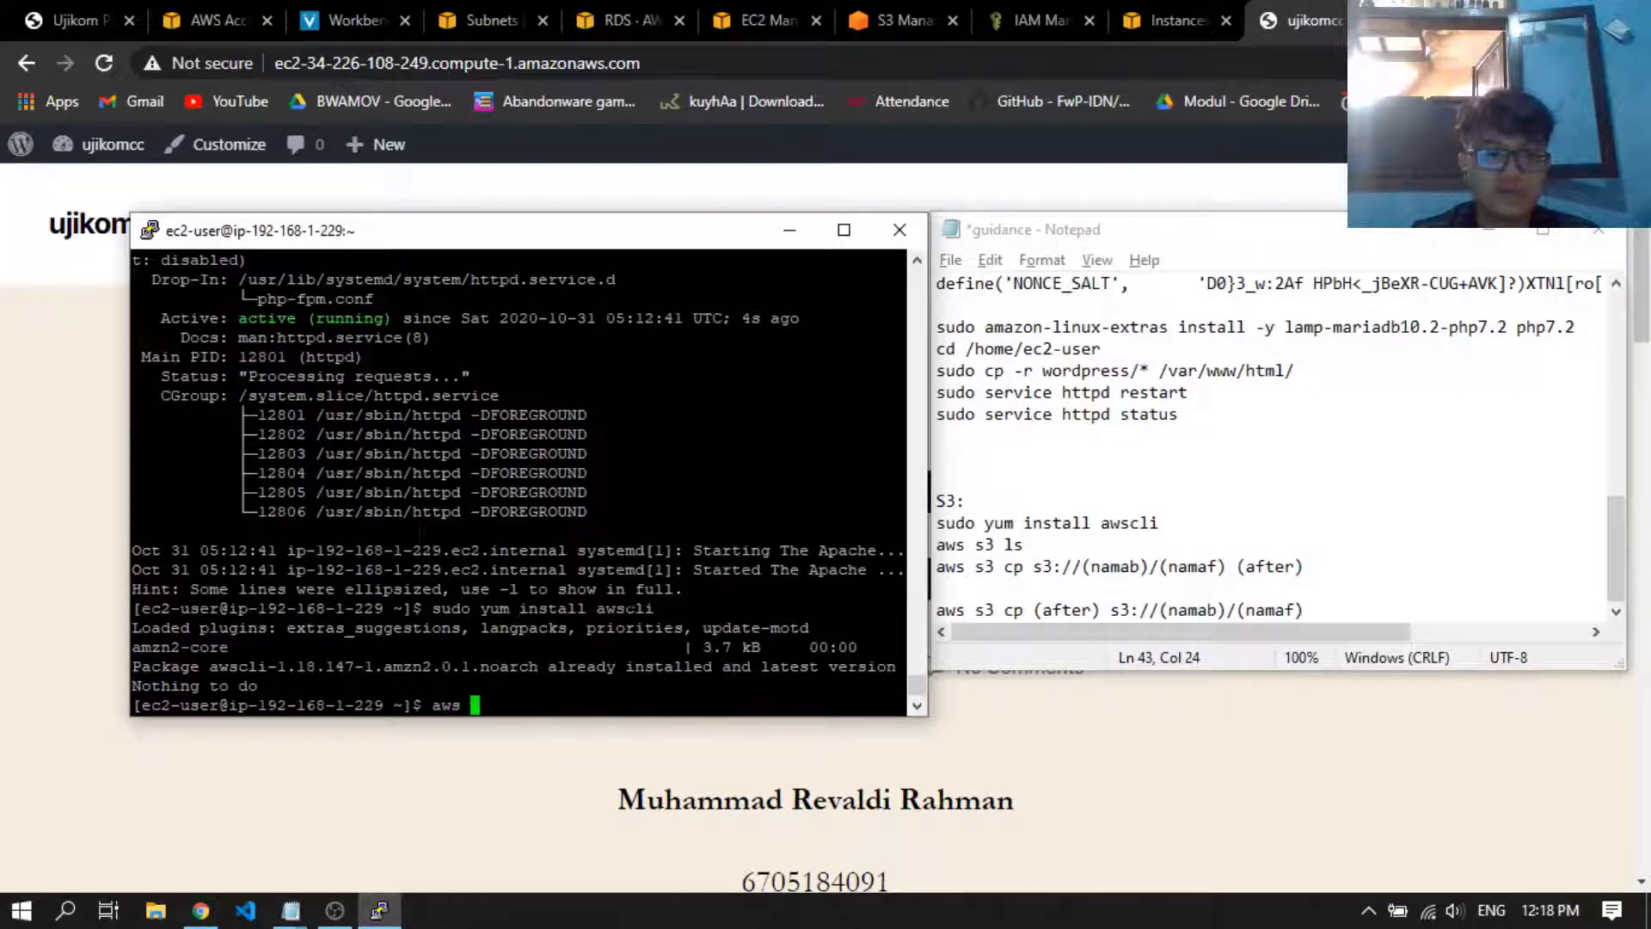
text(s3 l)
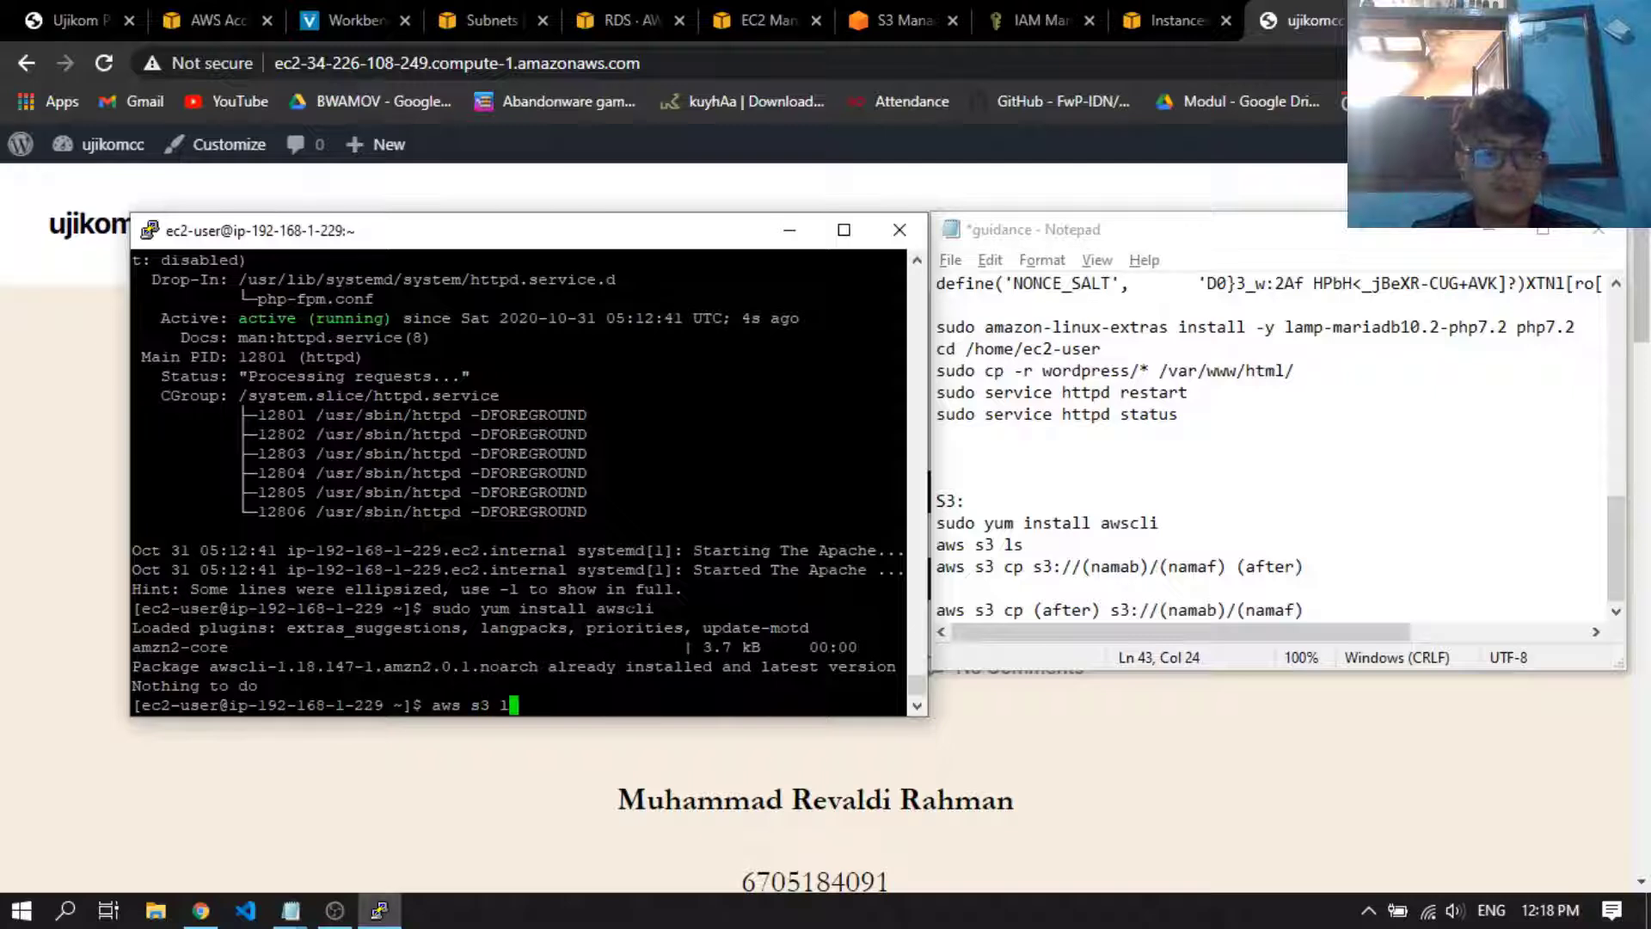
text(s)
key(Return)
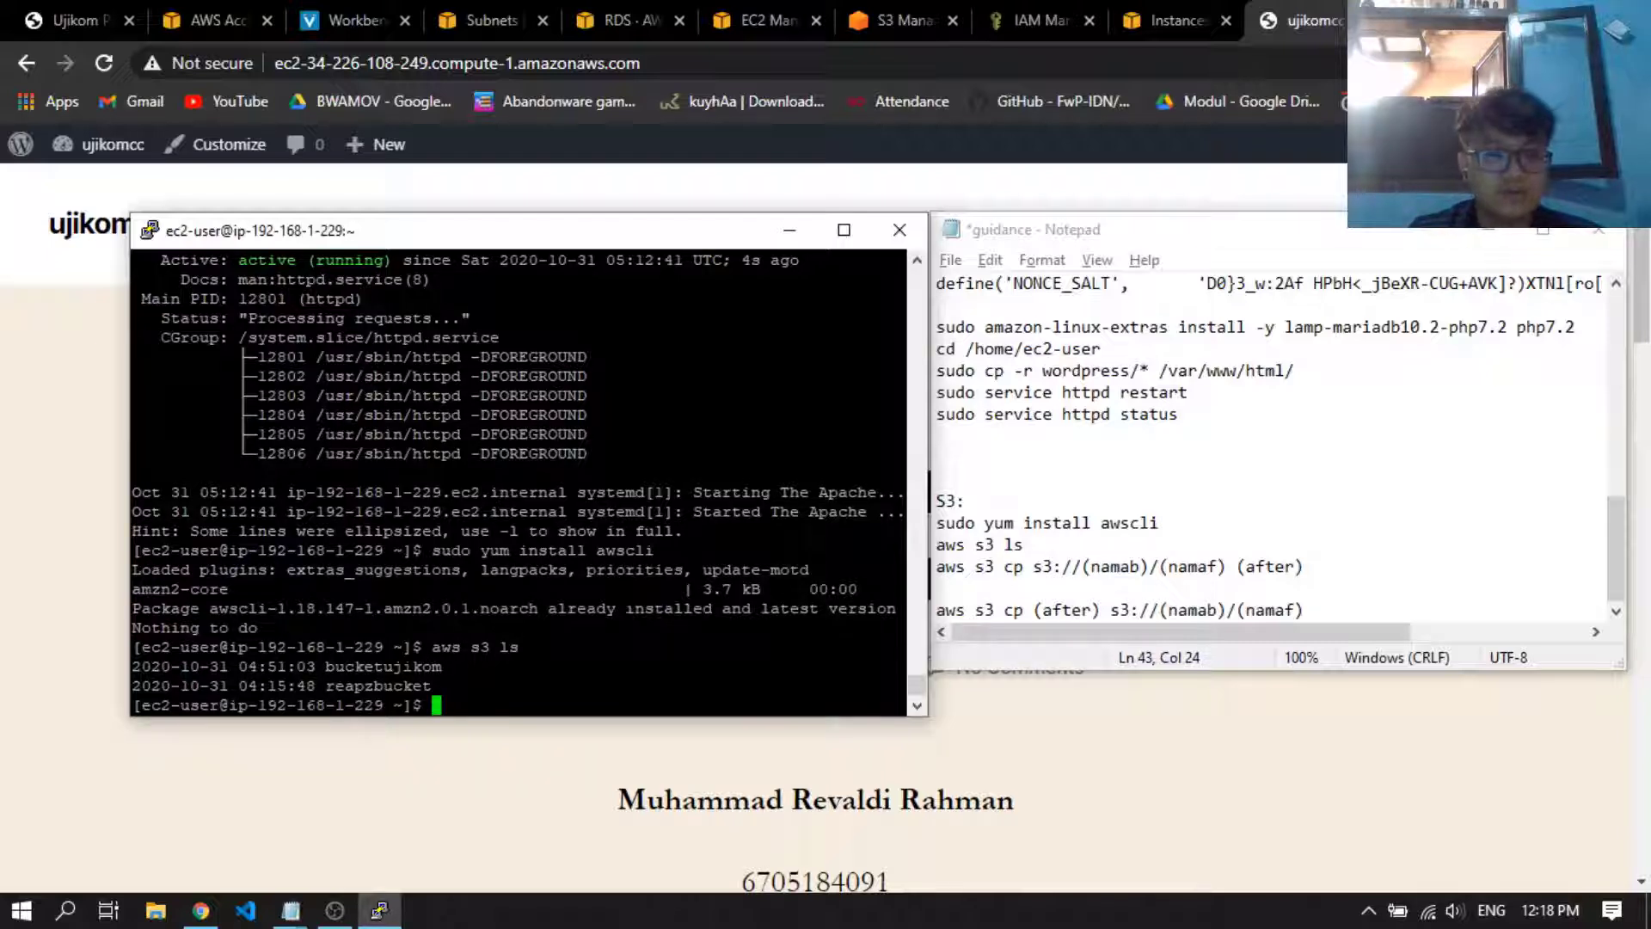
drag(449, 687, 176, 667)
click(178, 668)
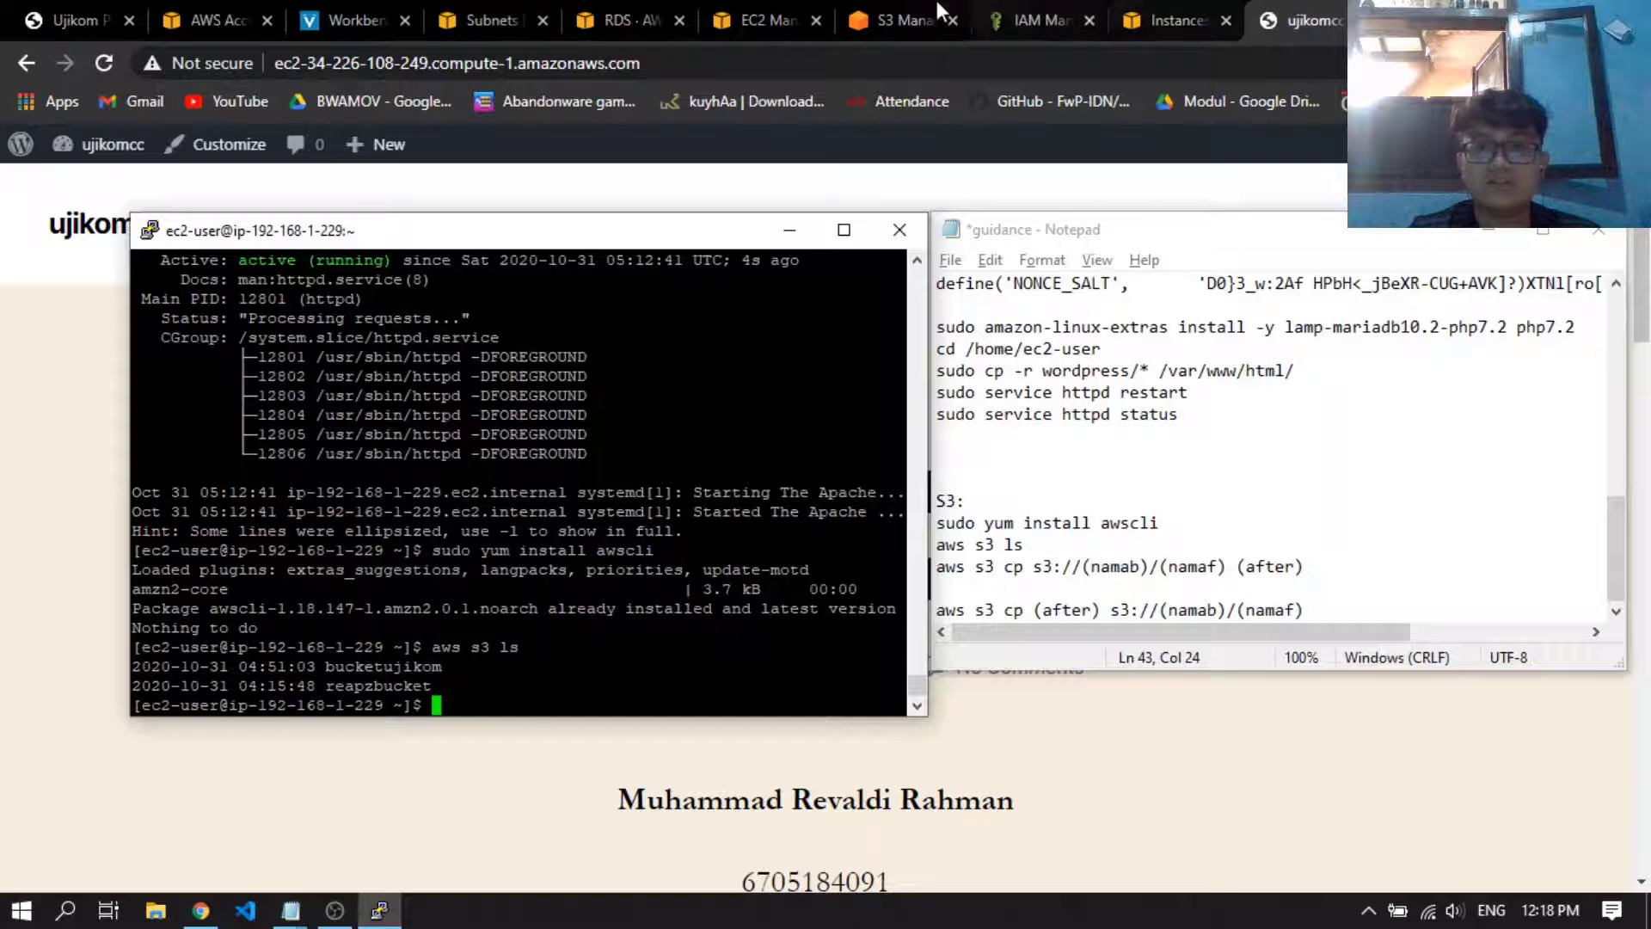
Switch to the S3 console's bucket list and compare it with the terminal listing and the guidance notes
click(898, 2)
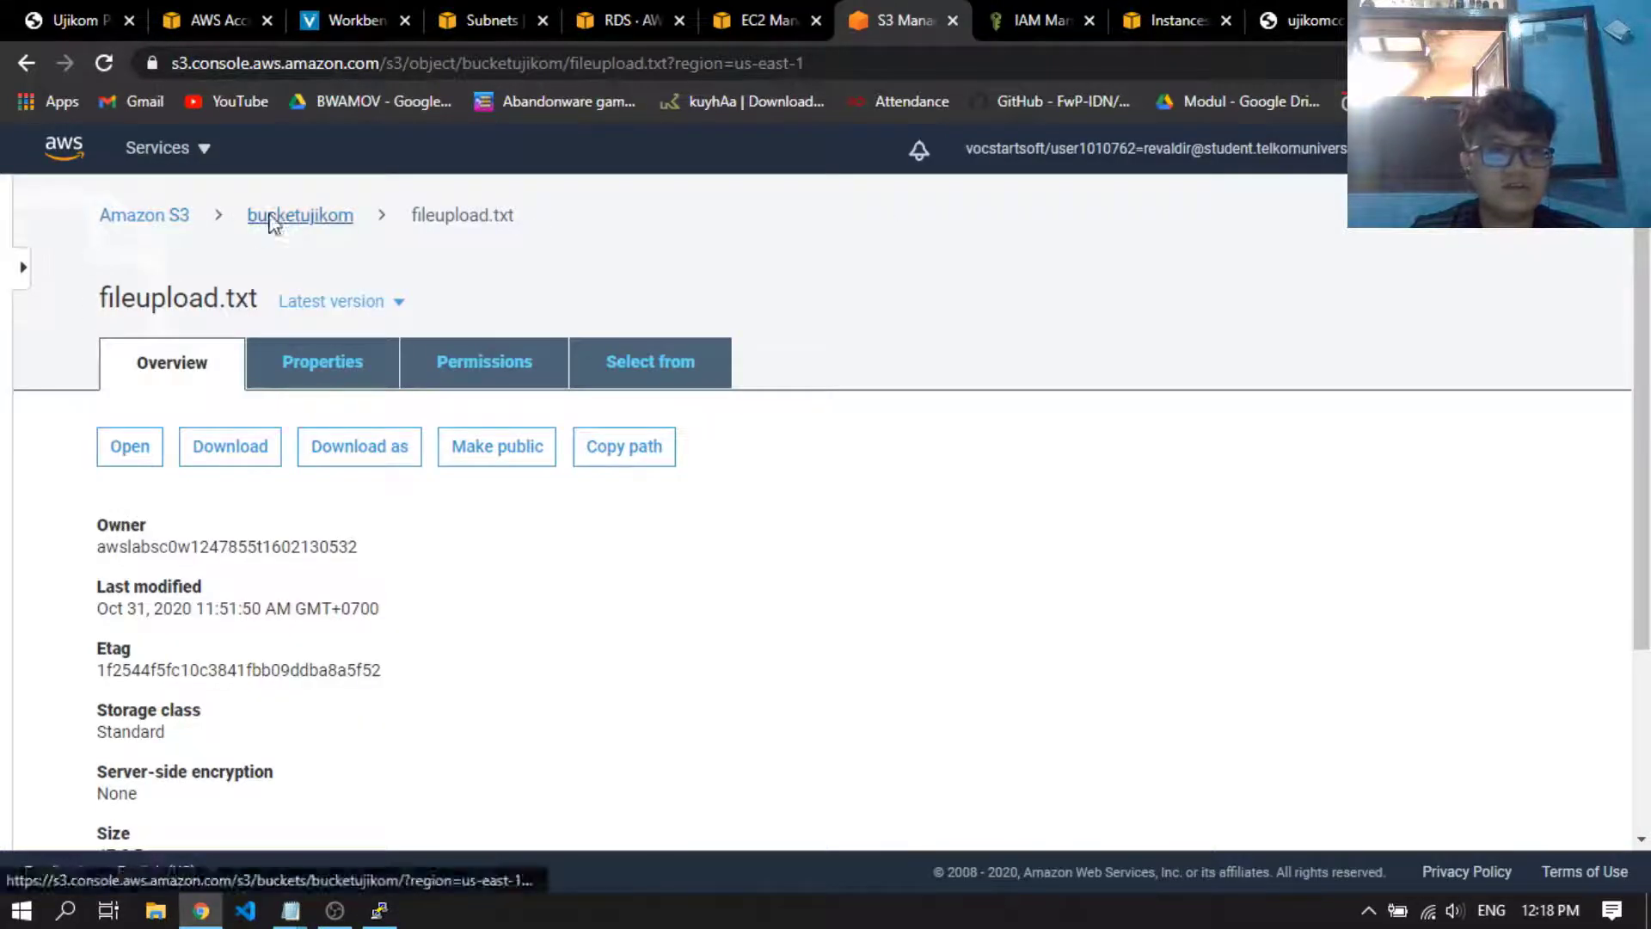
click(148, 217)
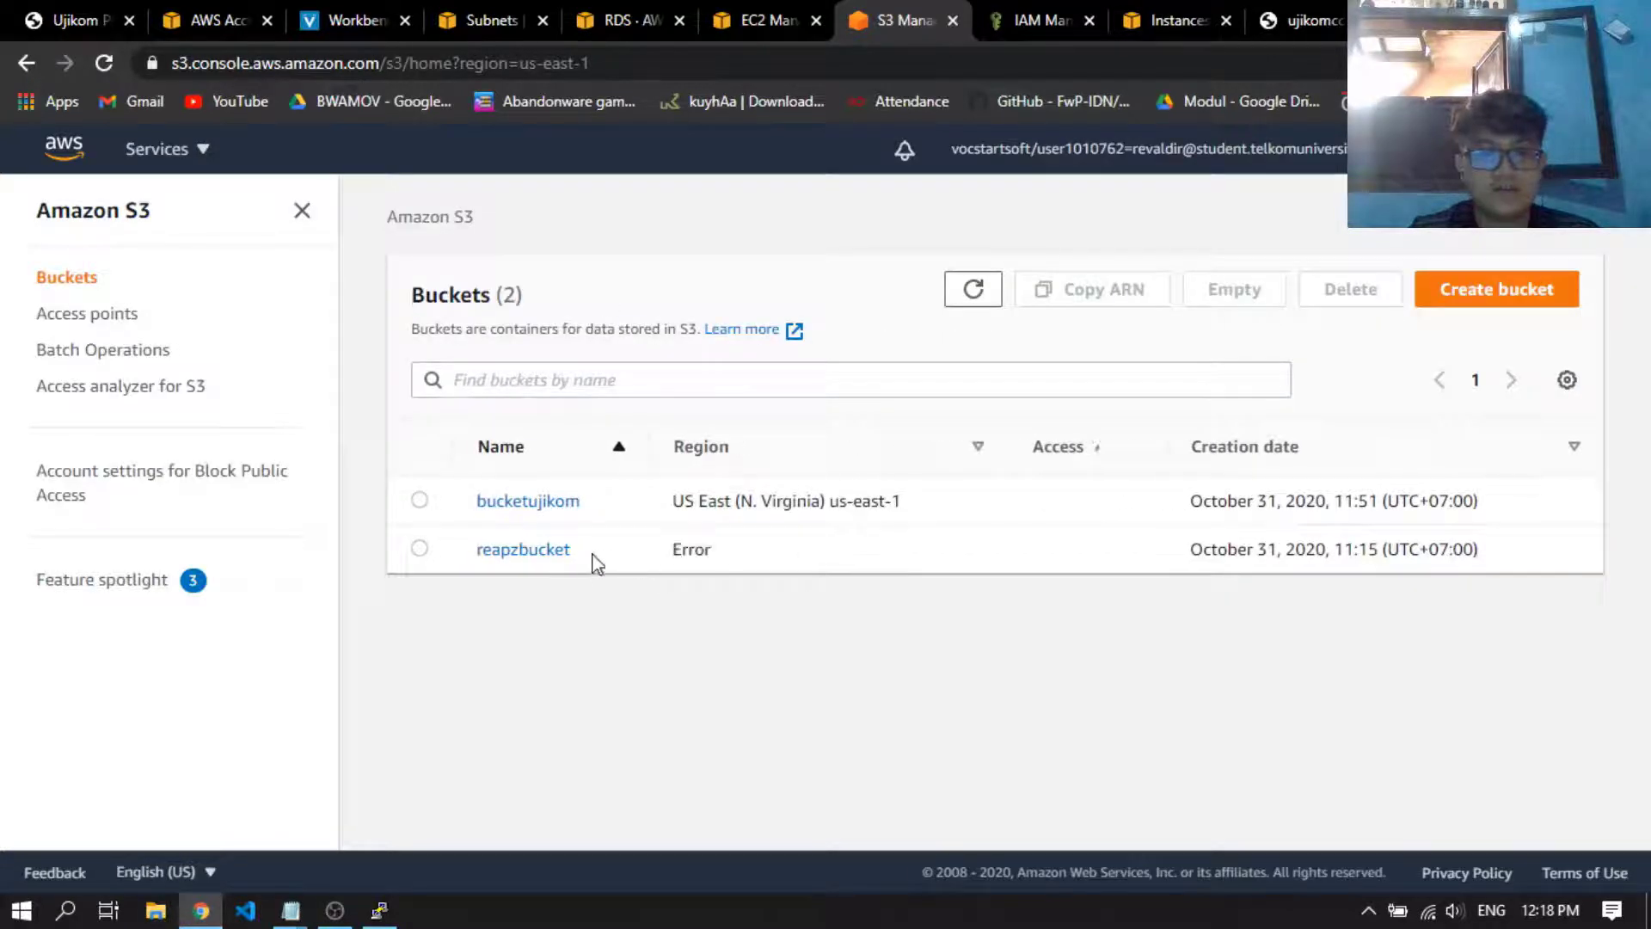
key(alt+Tab)
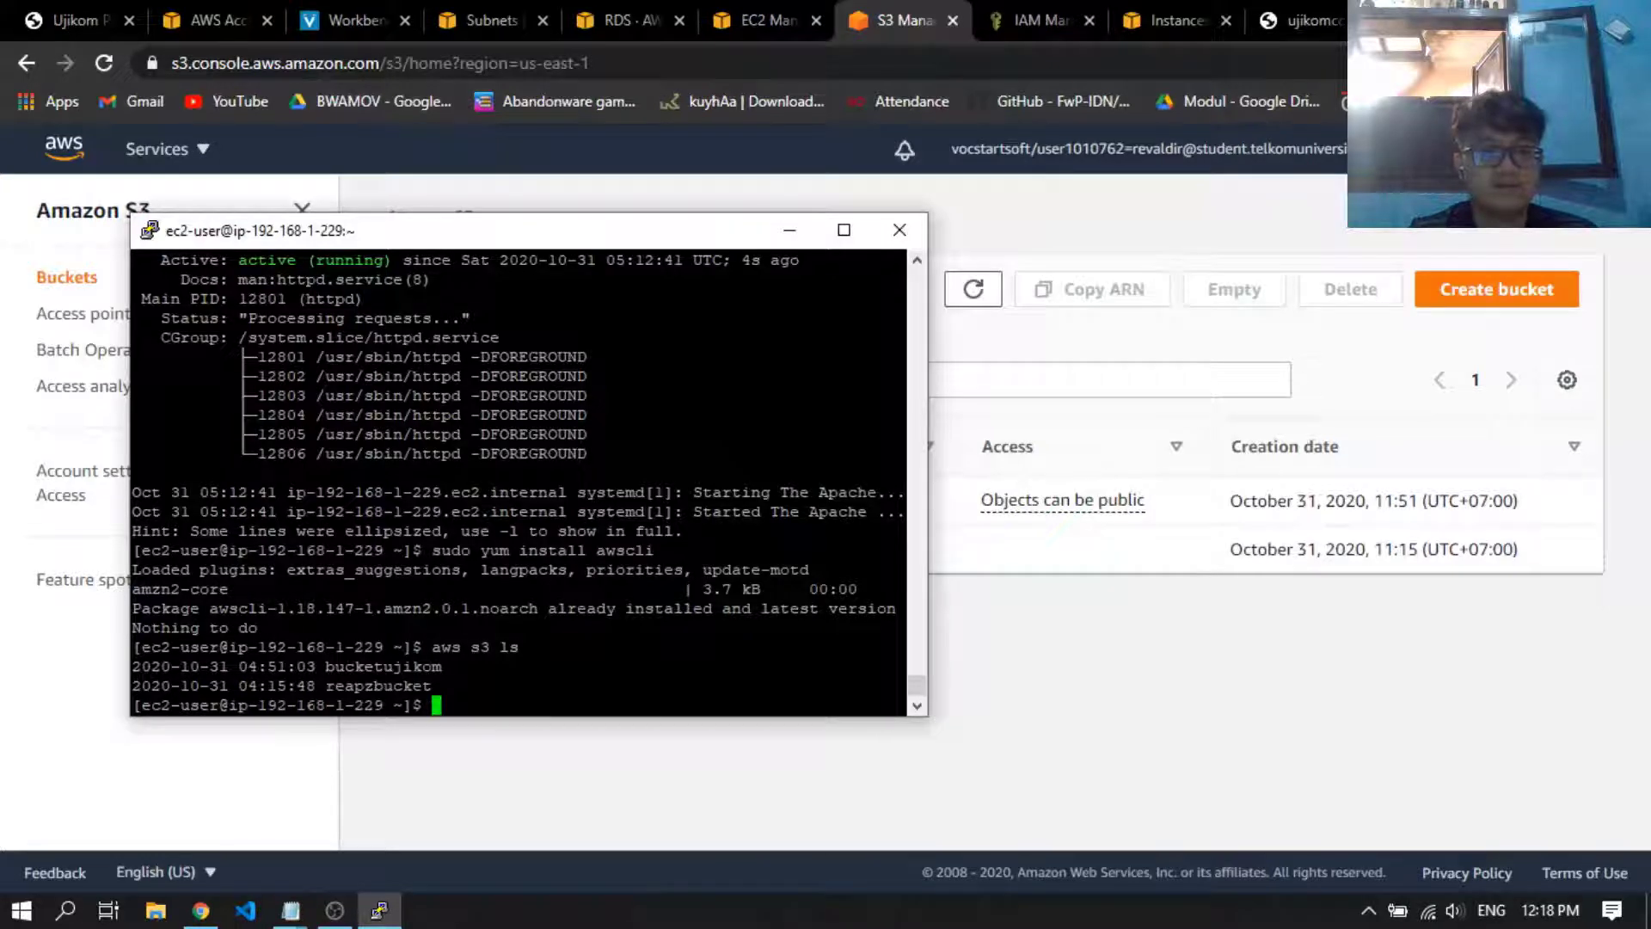
key(alt+Tab)
key(Tab)
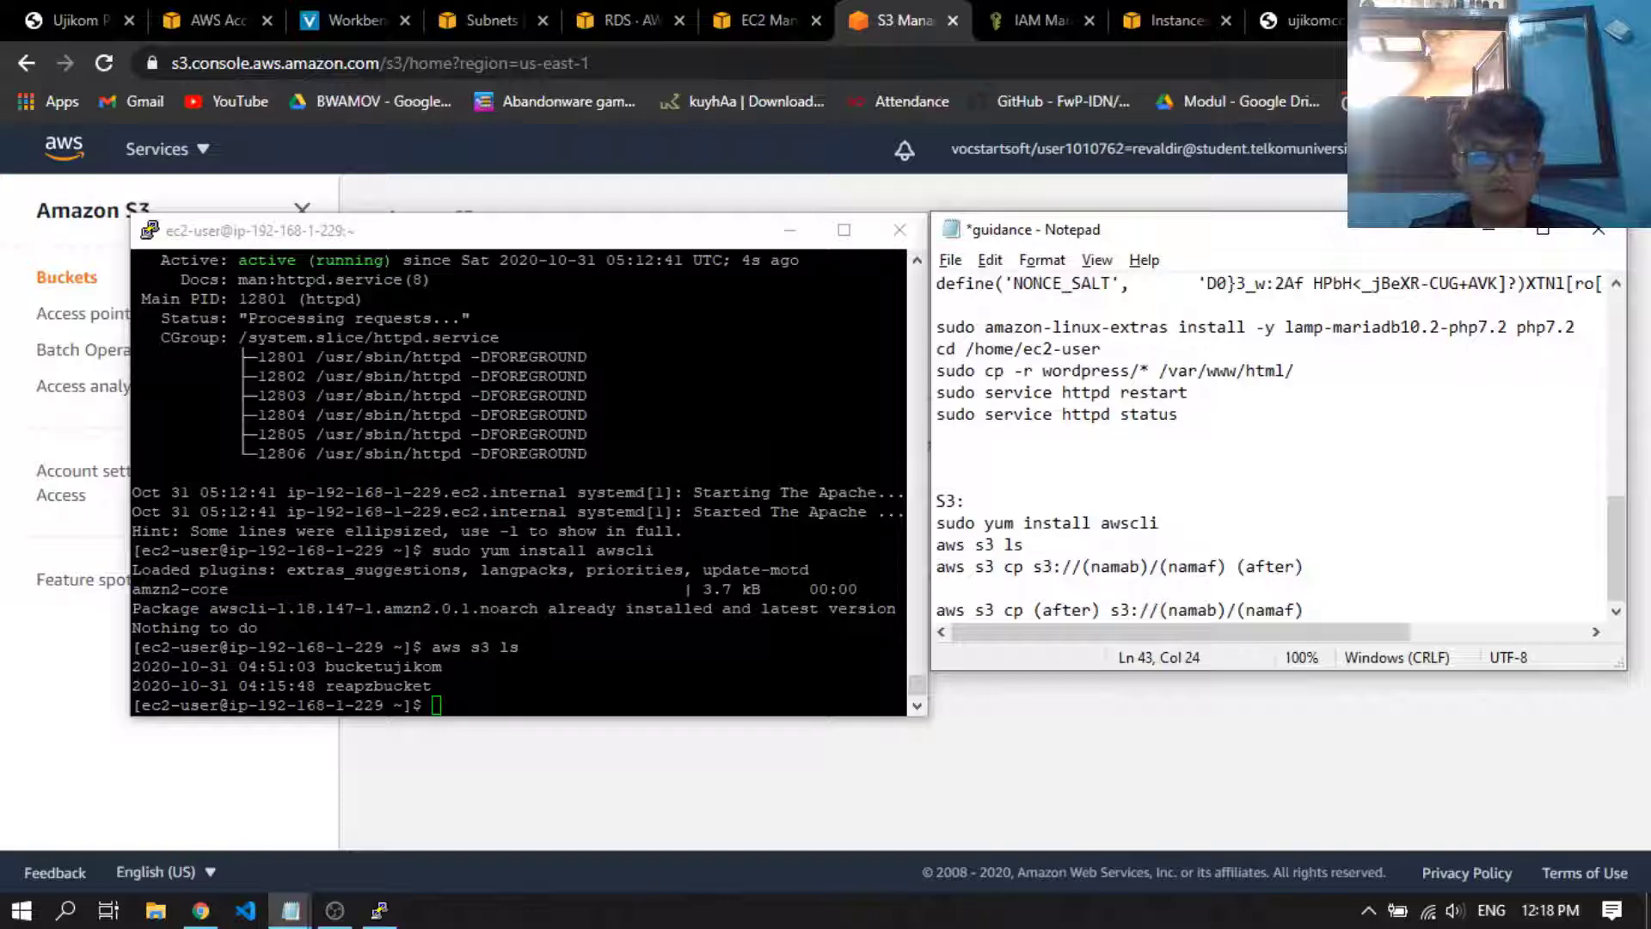
key(alt+Tab)
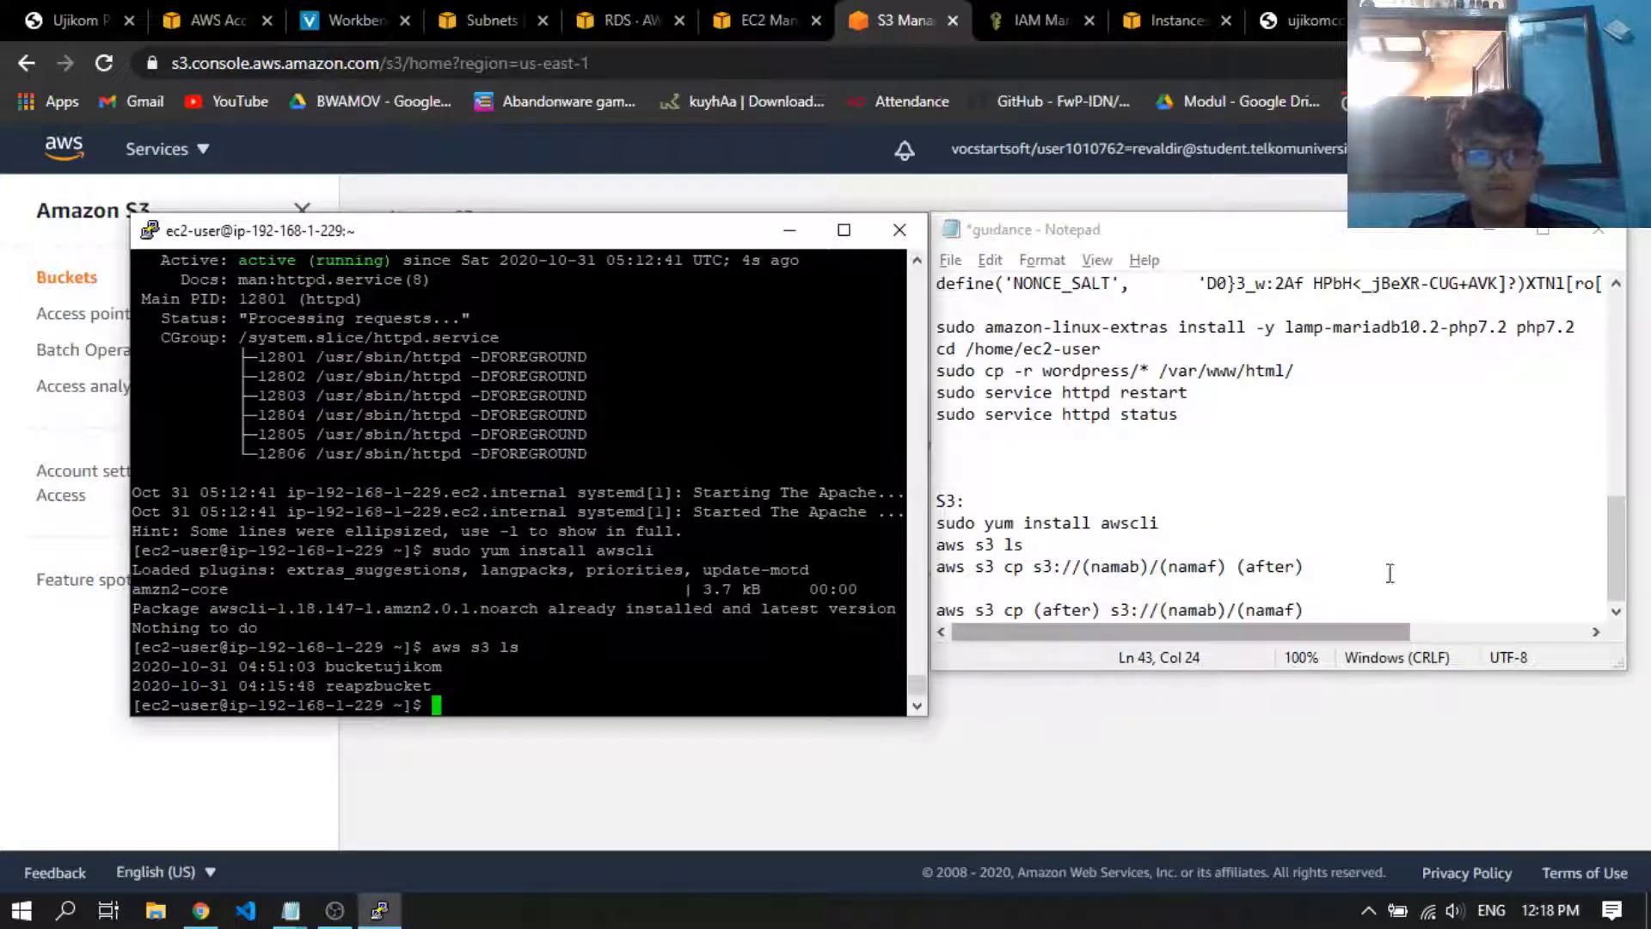
key(alt+Tab)
key(Tab)
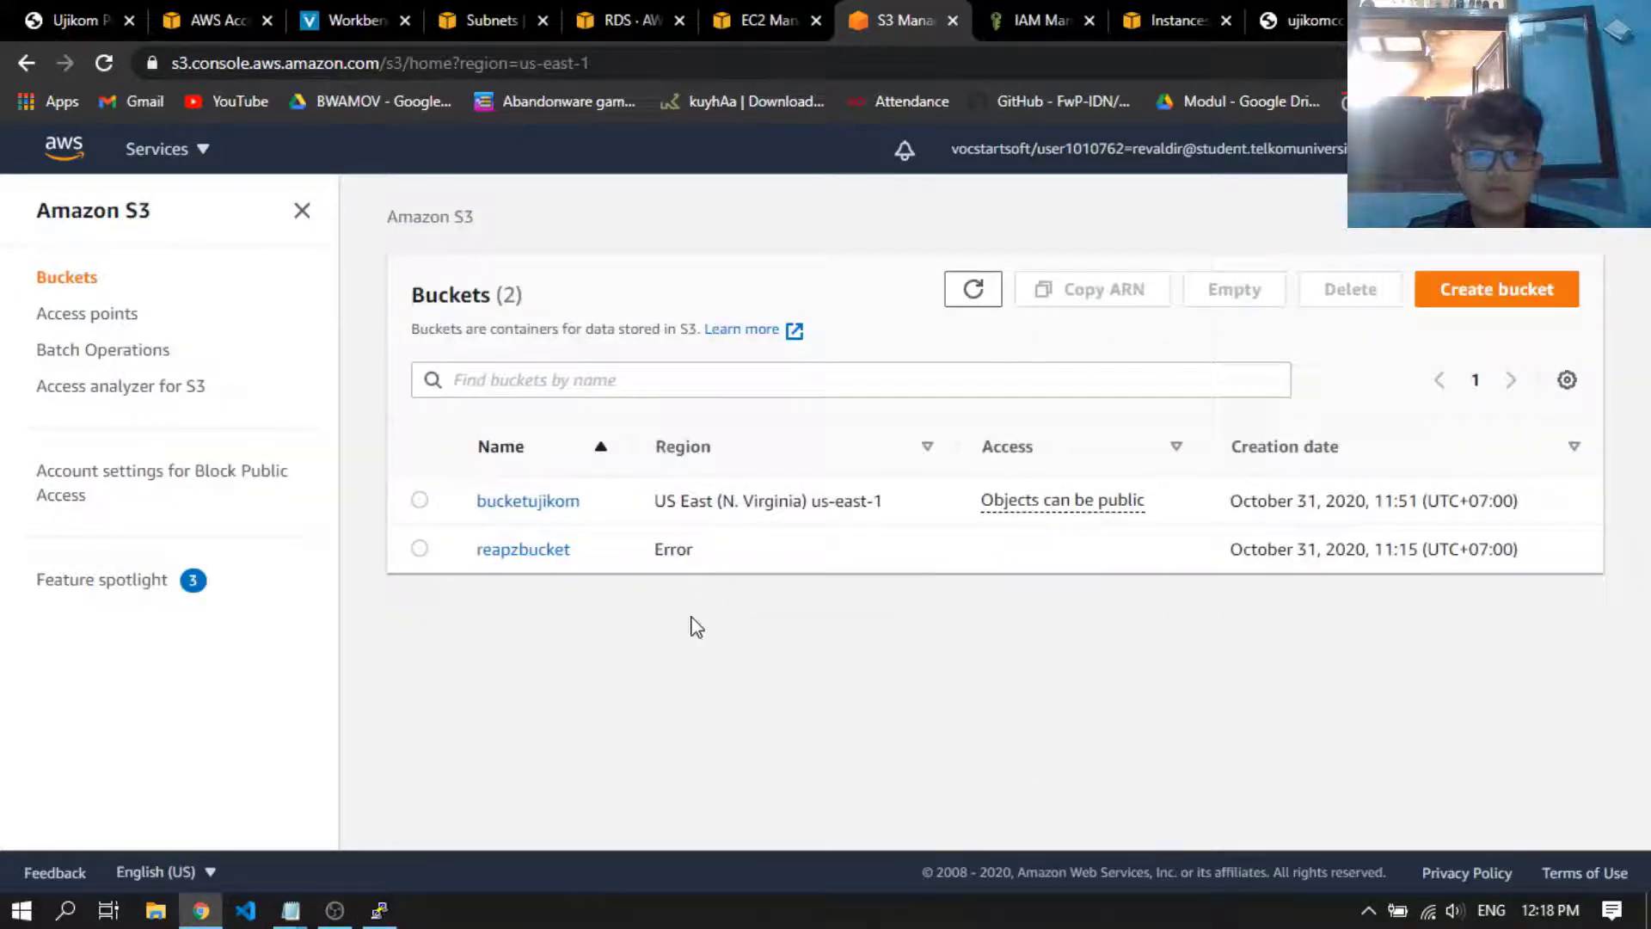
Open bucketujikom in the S3 console and check the objects stored in it
click(540, 507)
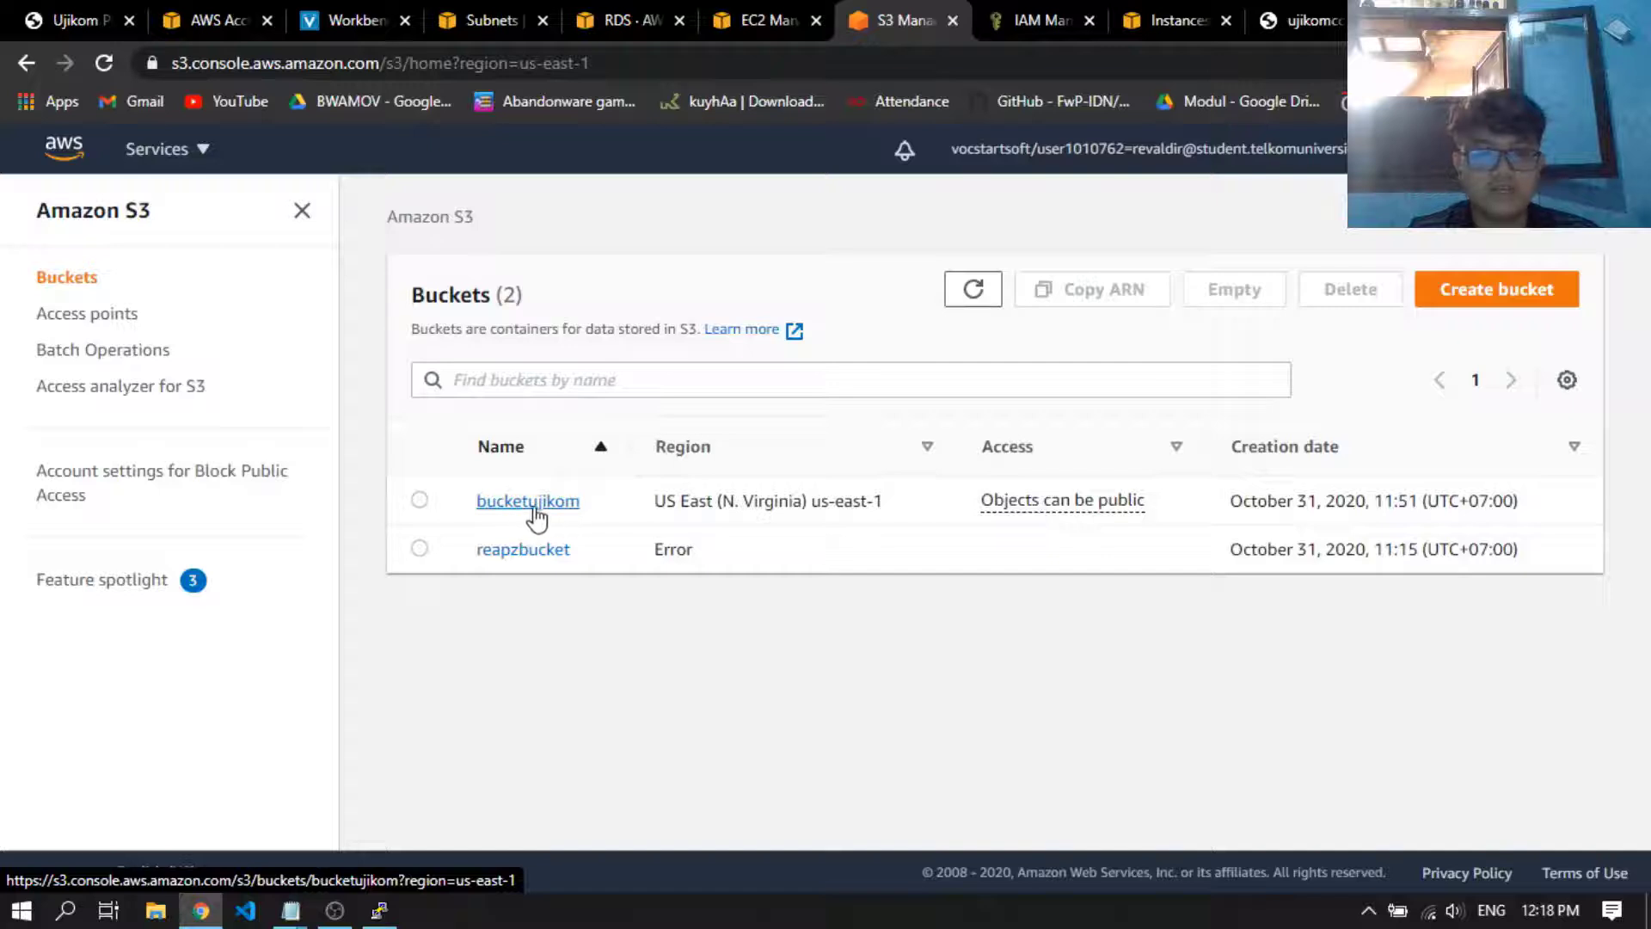
scroll(607, 505, down, 3)
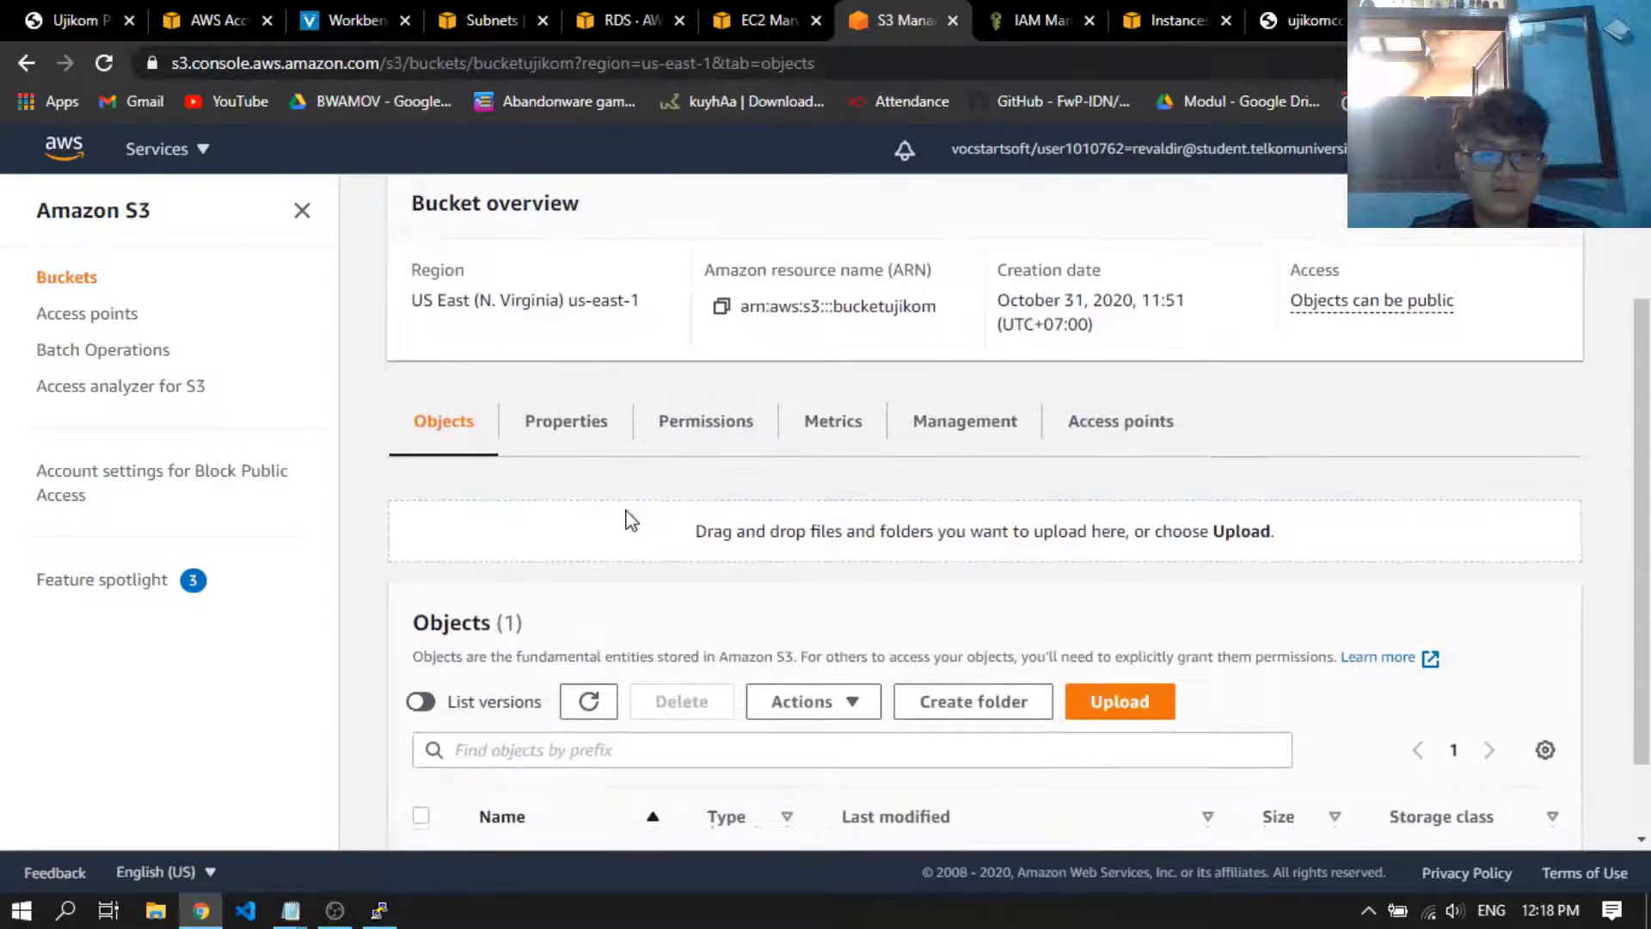
scroll(615, 634, up, 3)
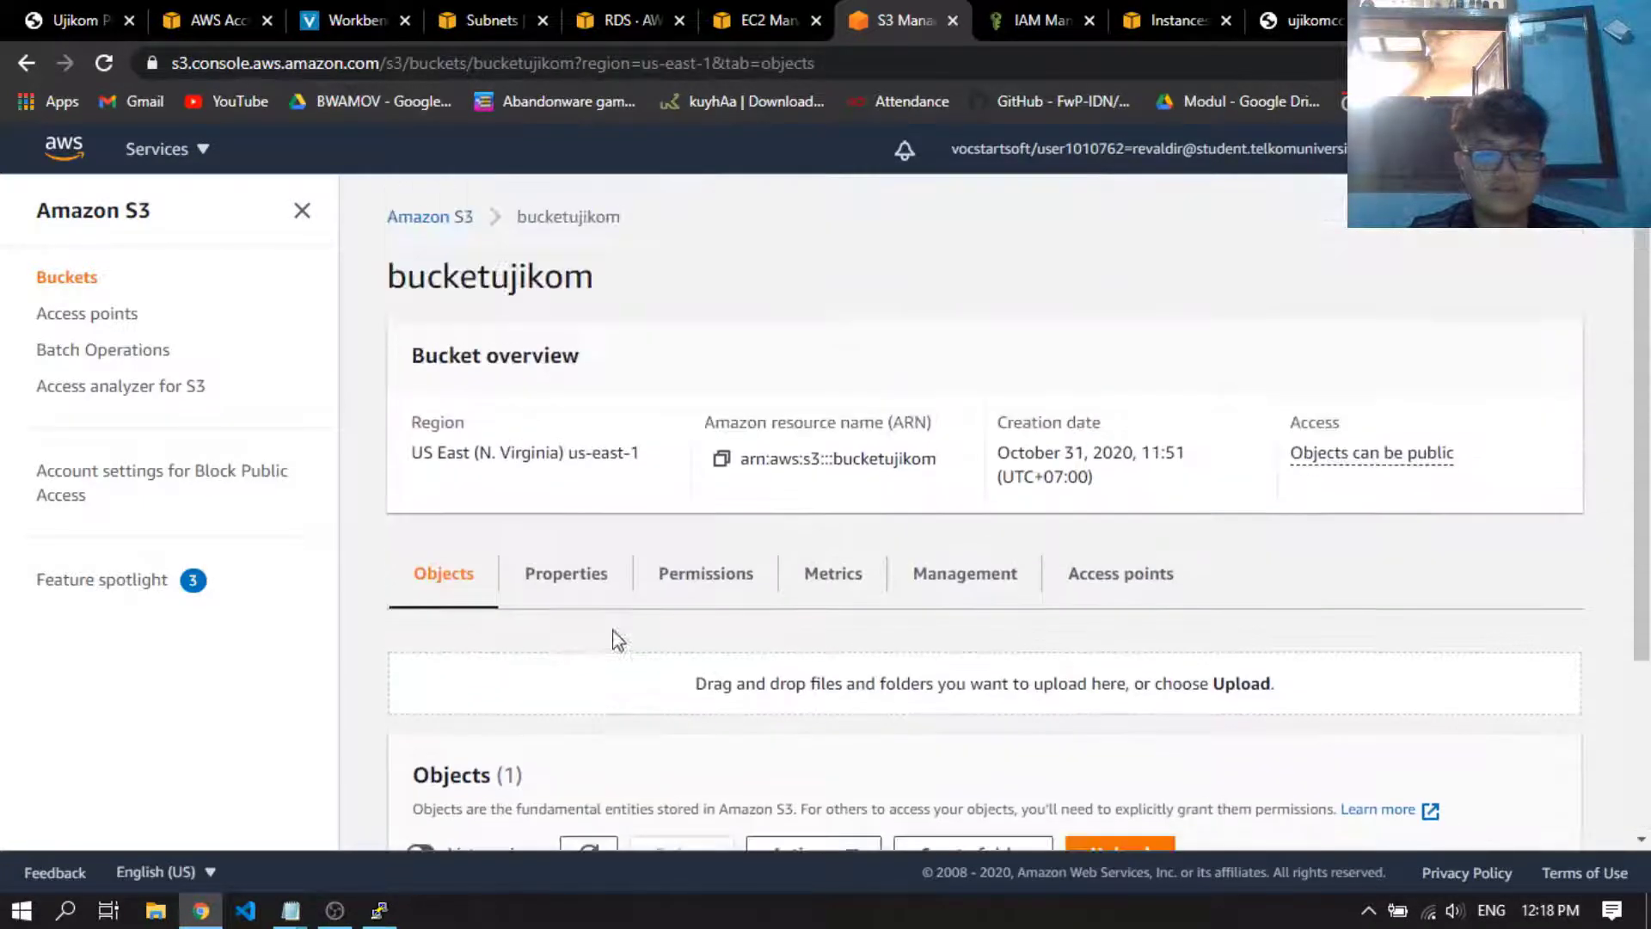
scroll(731, 647, down, 3)
Switch to the SSH terminal and try to copy the bucket file with "aws s3 cp s3://bucketujikom/fileupoad.txt filebaru.txt", checking the syntax in the guidance notes
key(alt+Tab)
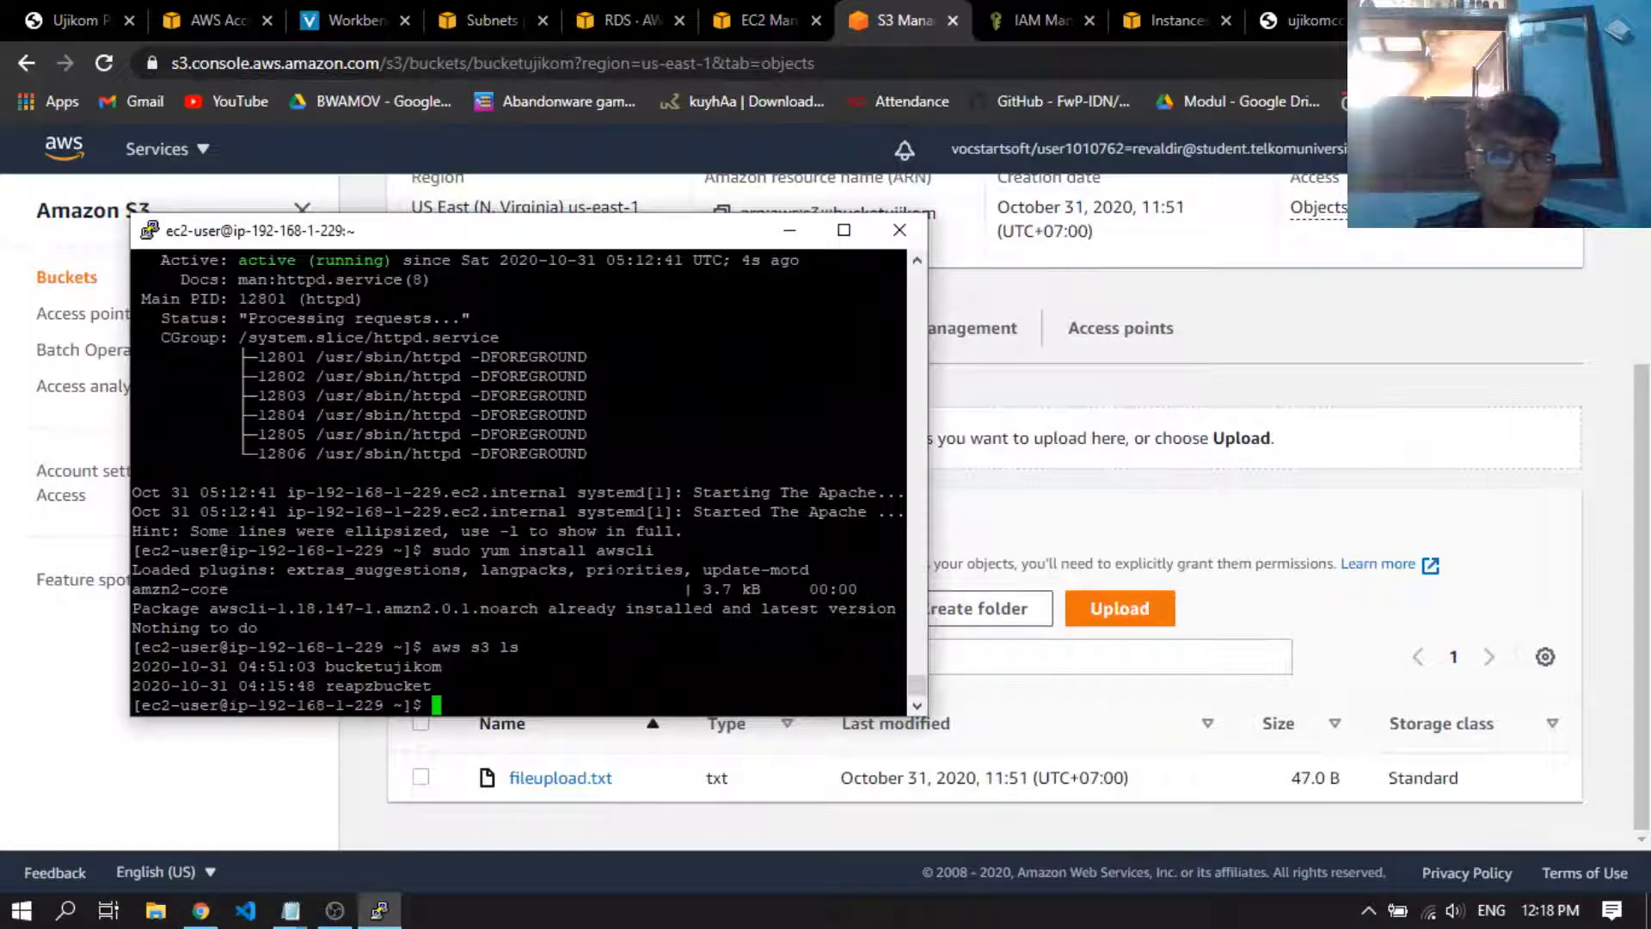
text(aws s3 cp)
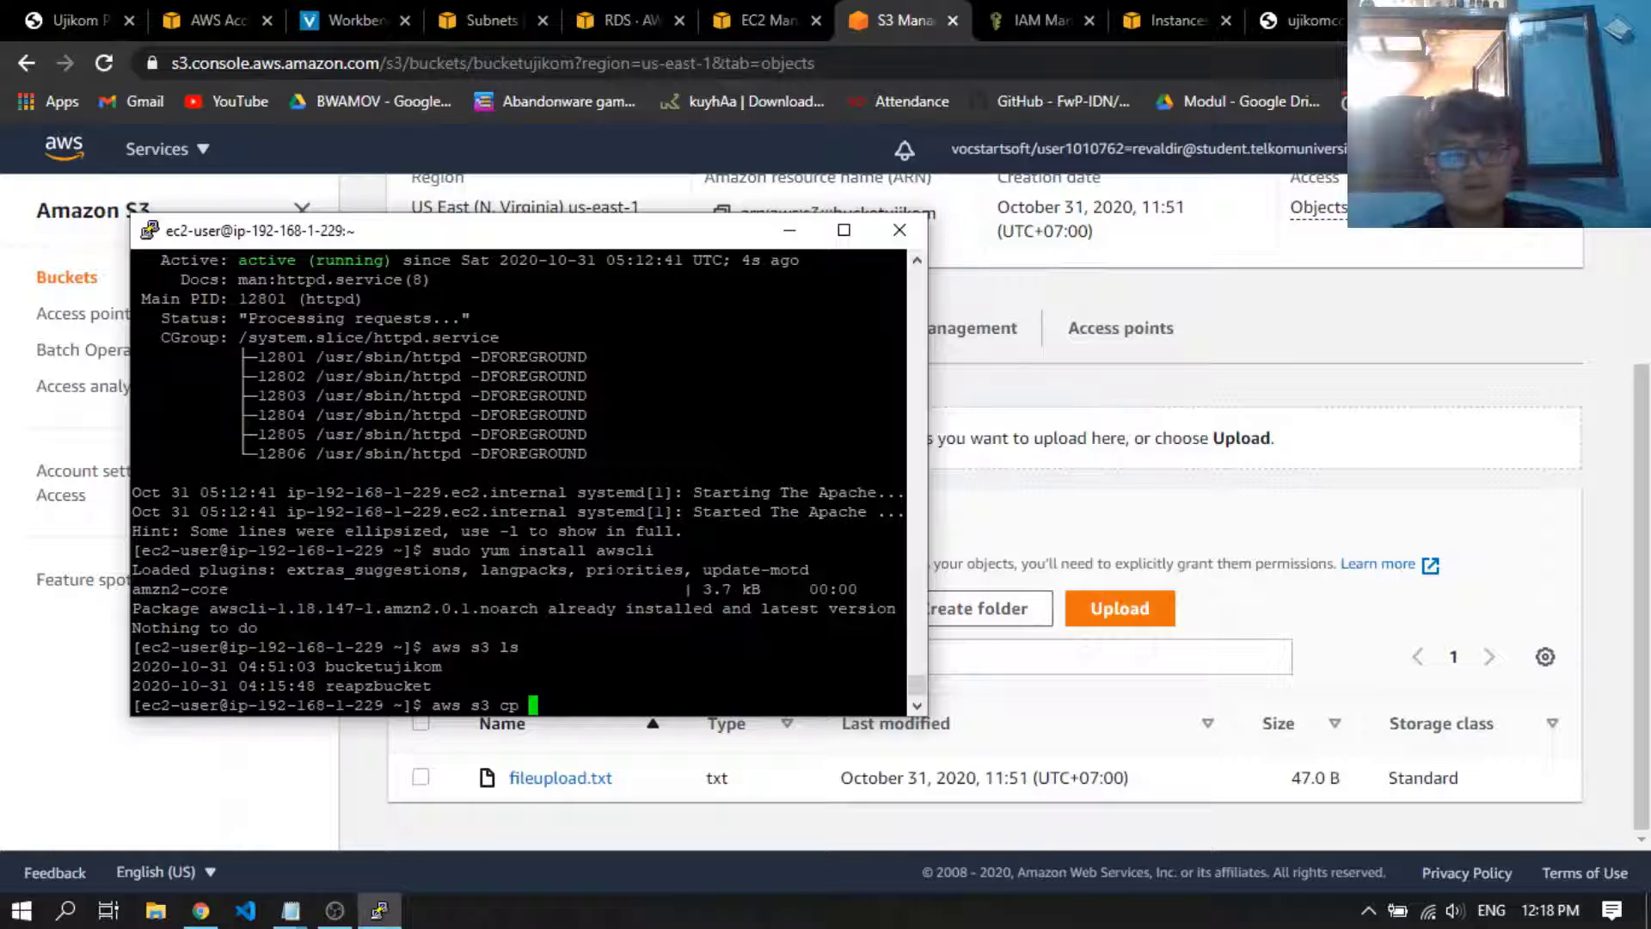
text( s3://)
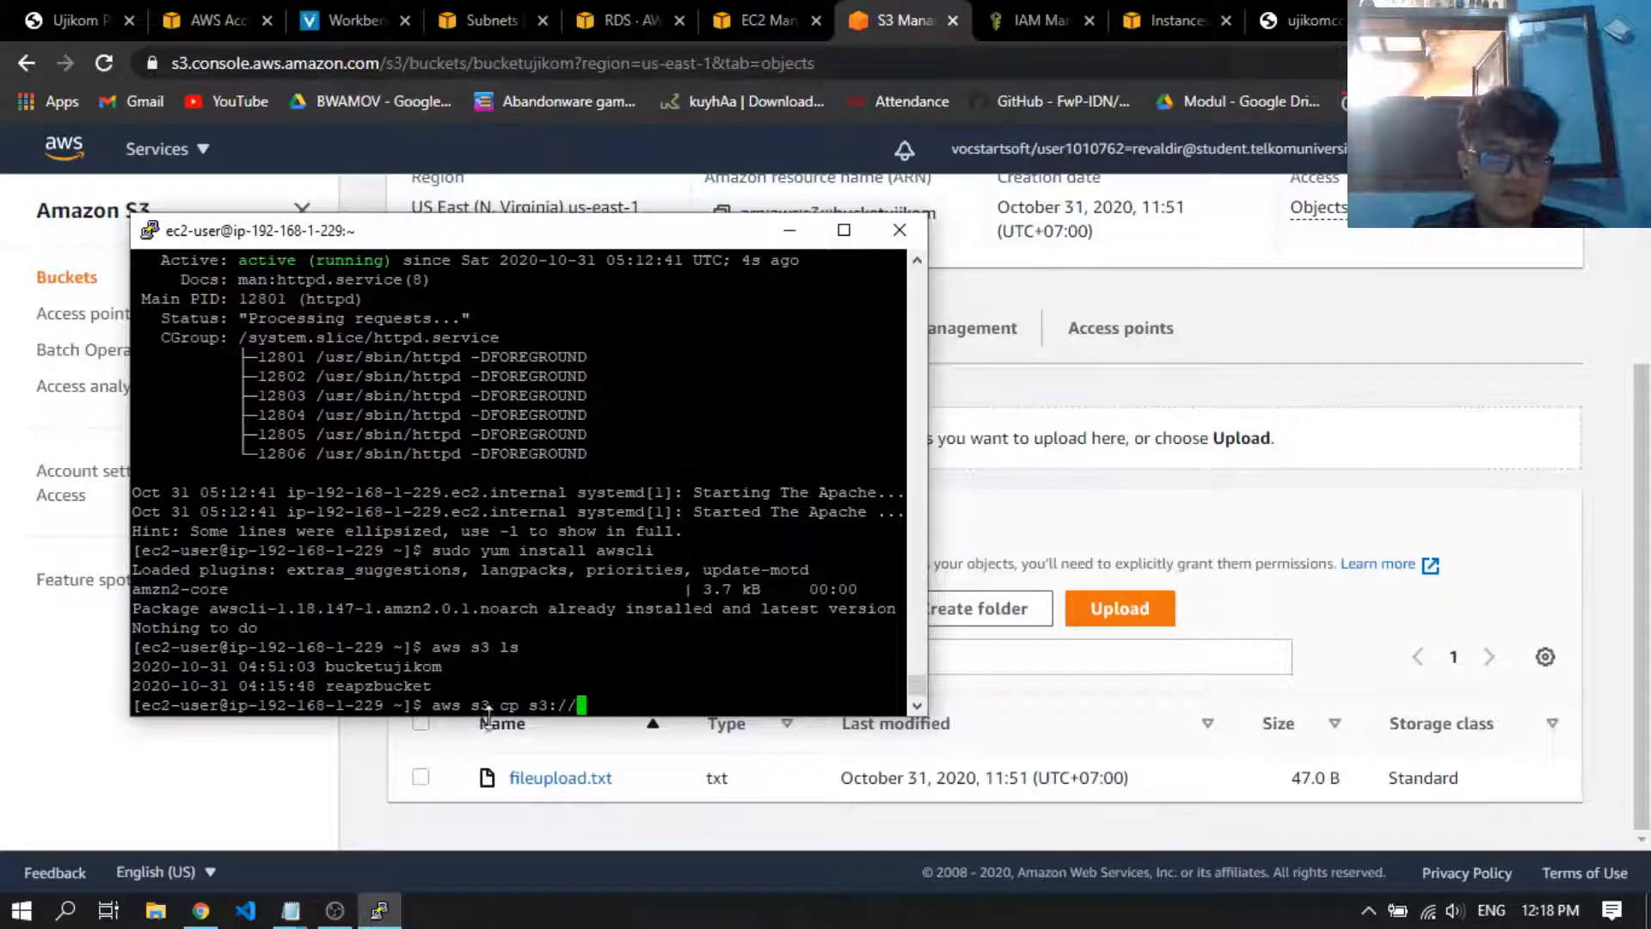
mouse_move(291, 909)
click(164, 808)
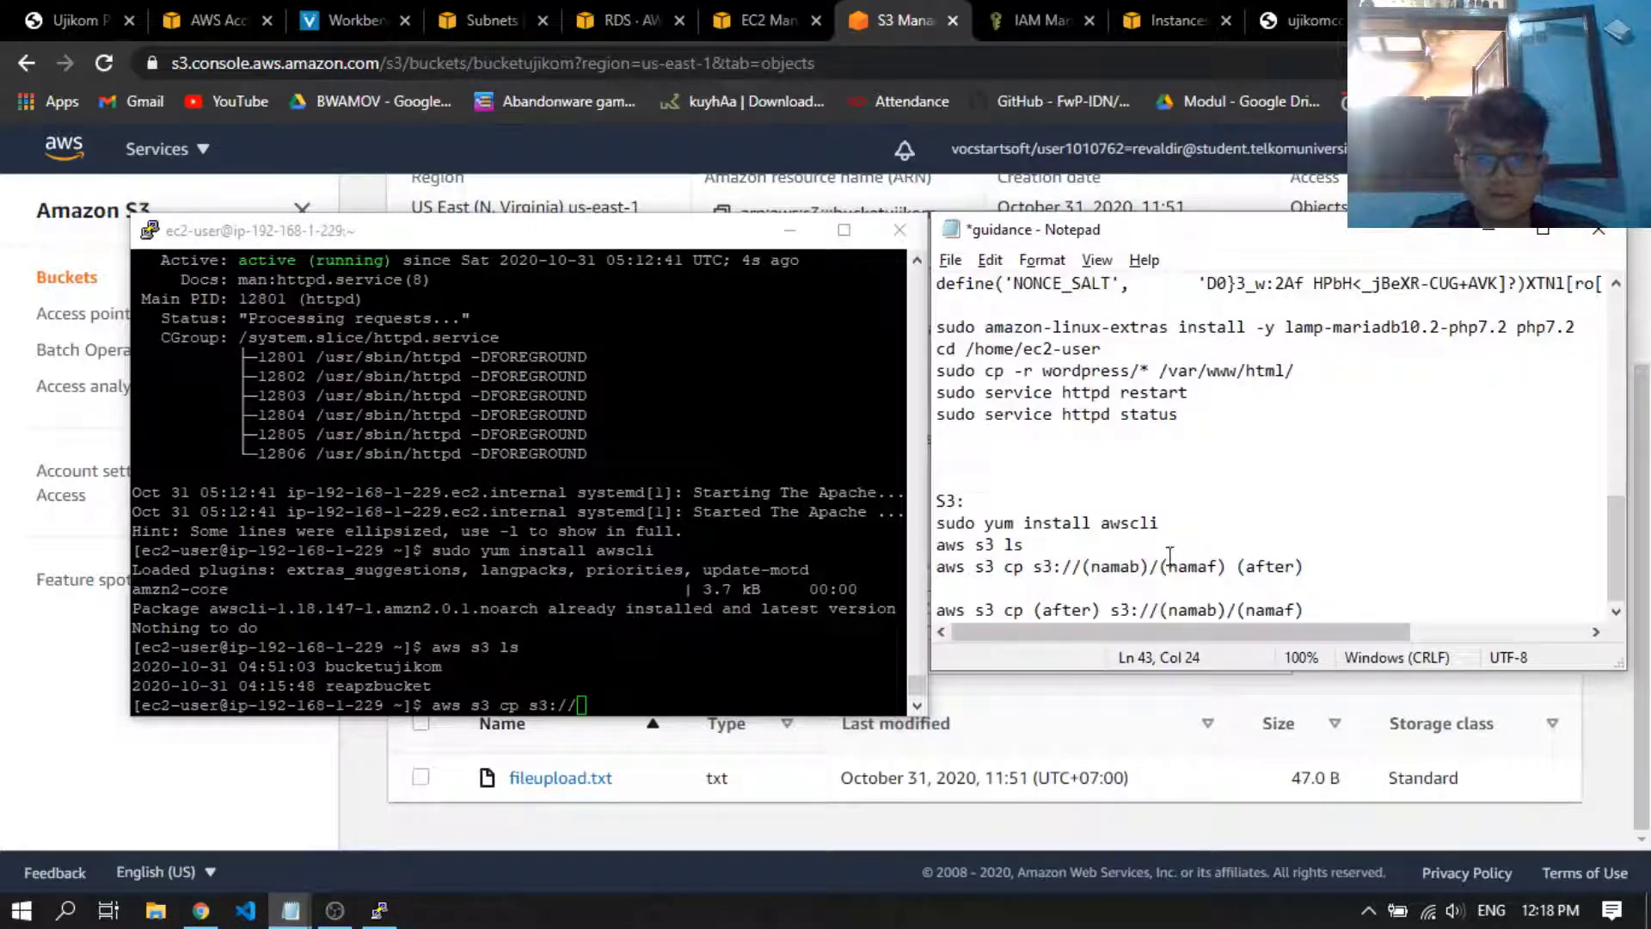
key(alt+Tab)
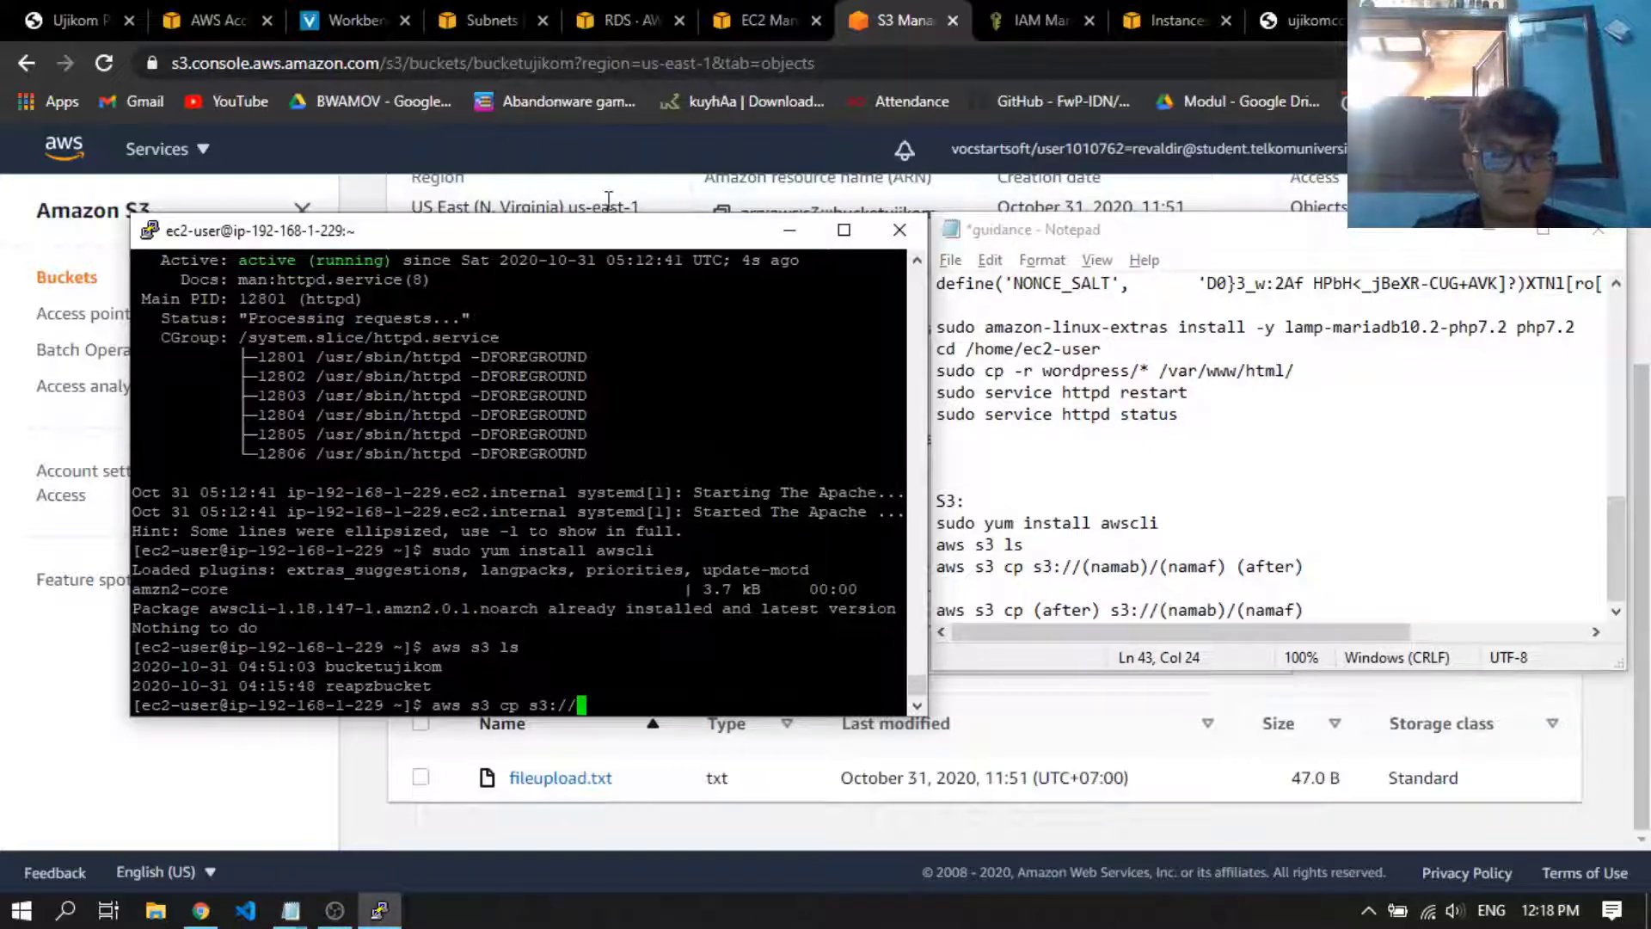
text(bucketujikom)
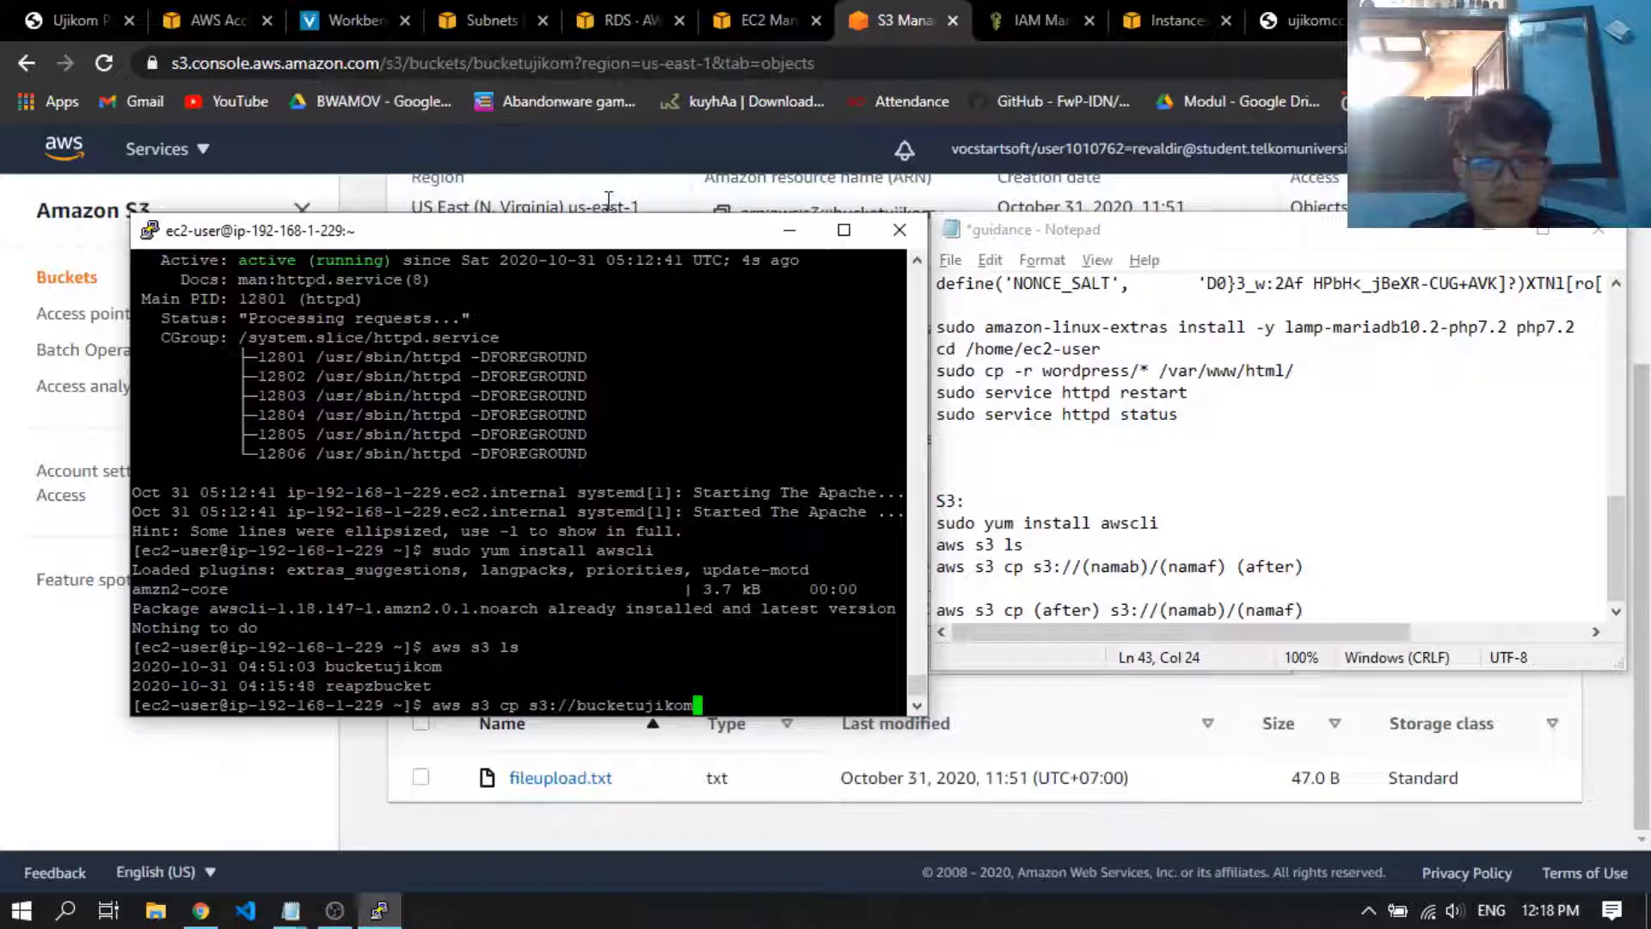
text(/fileup)
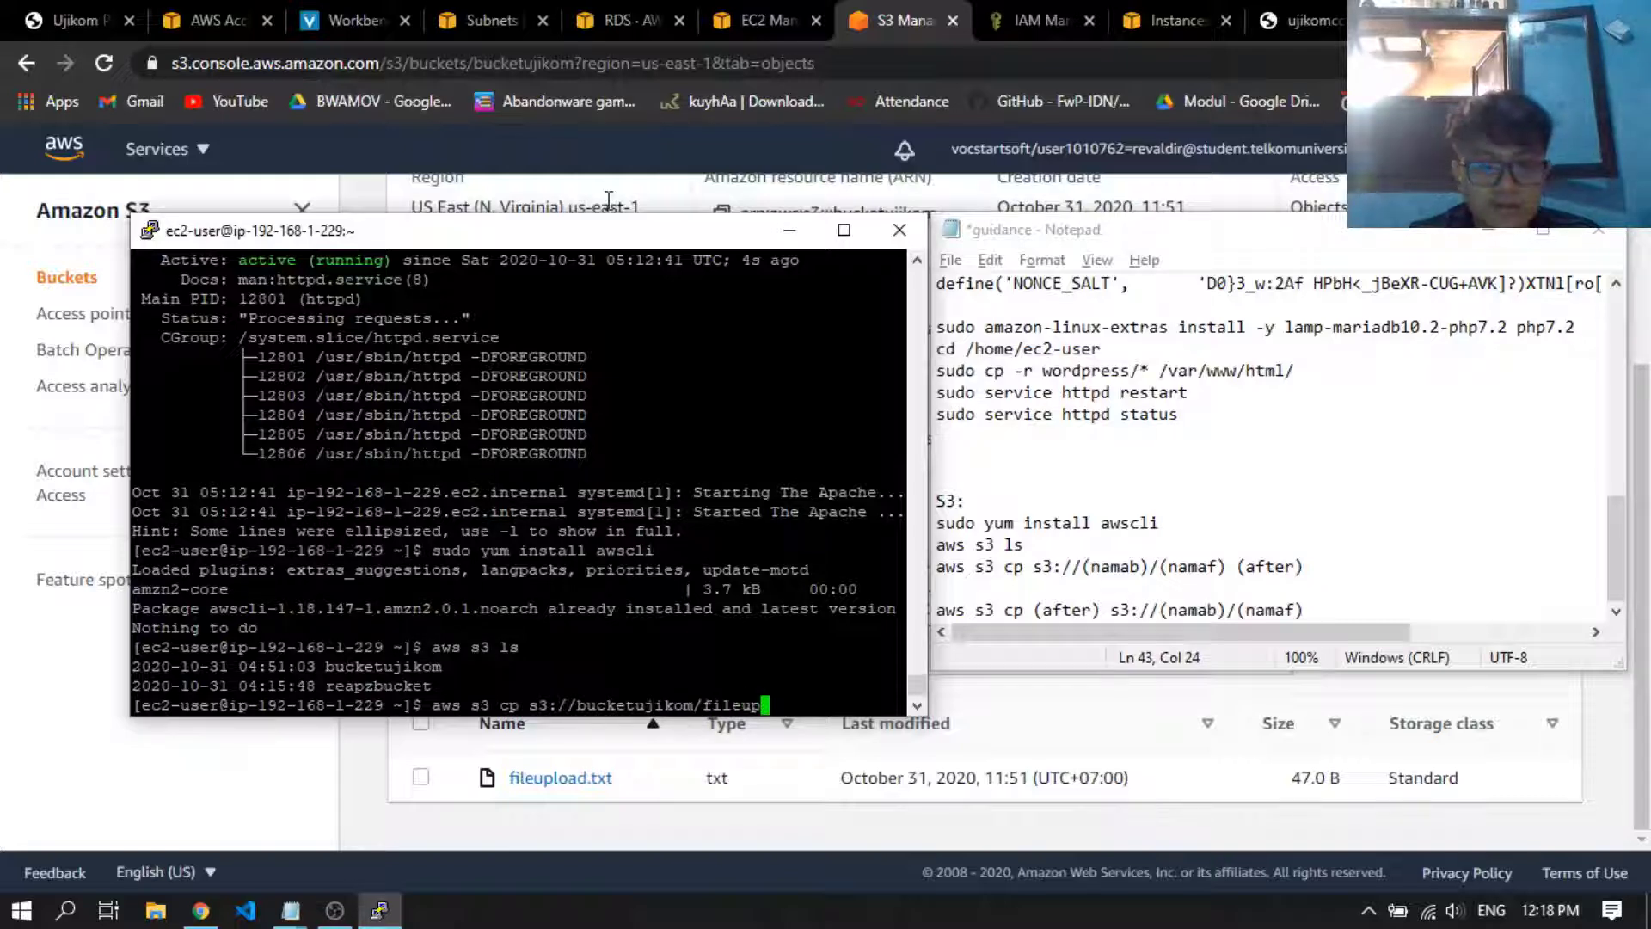
text(oad.txt)
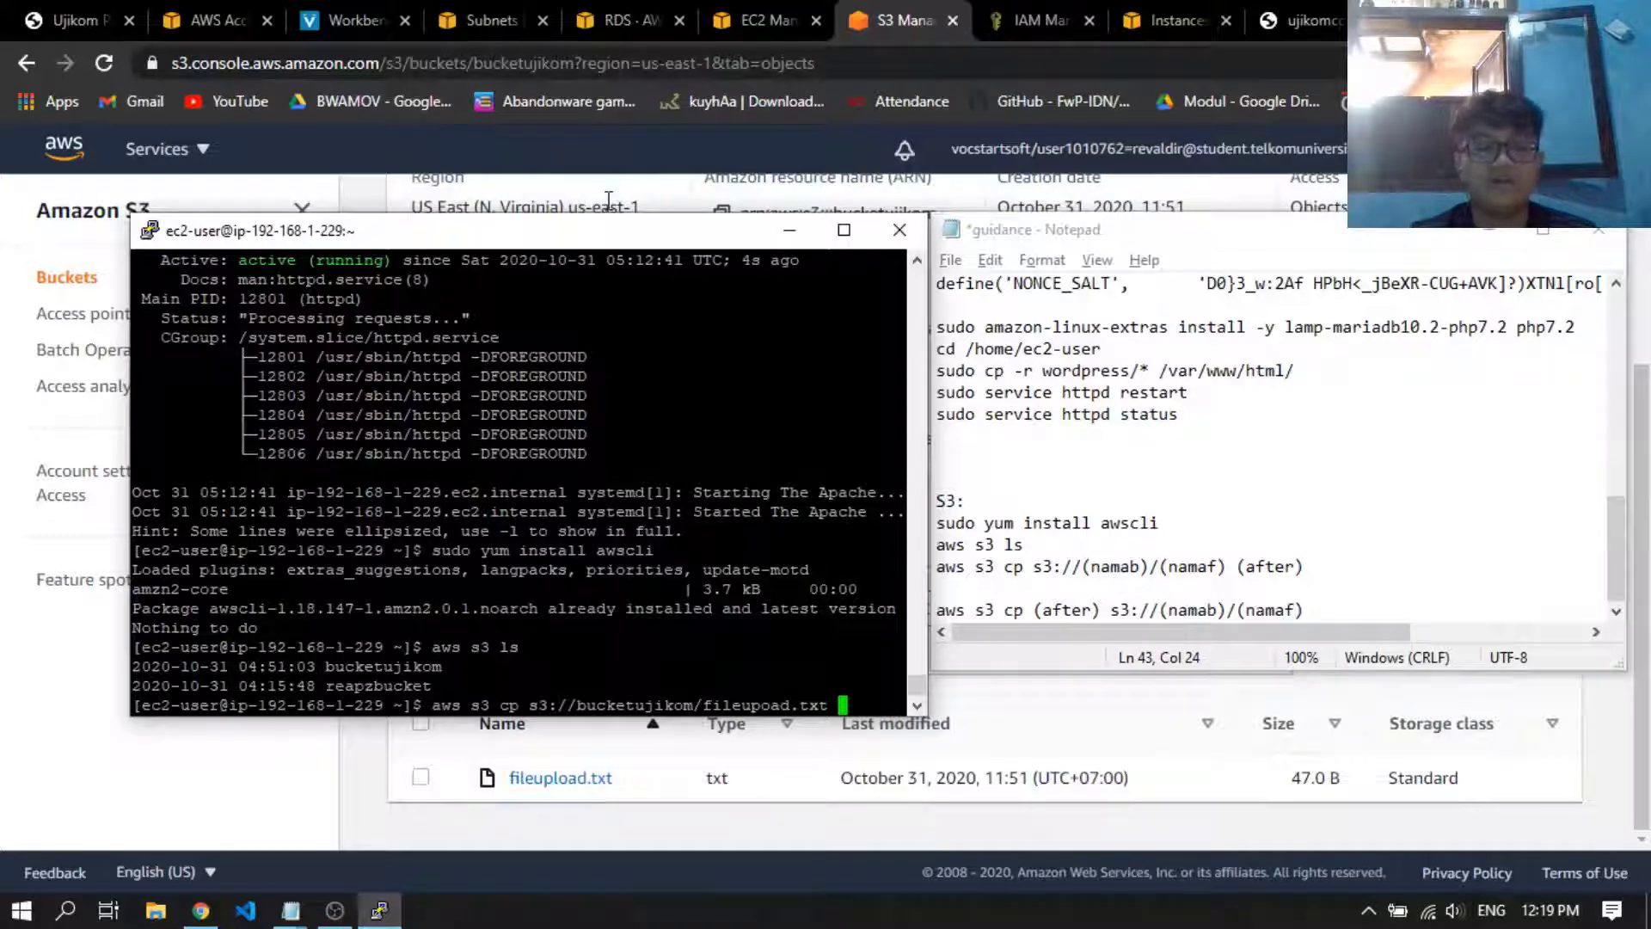
text( file)
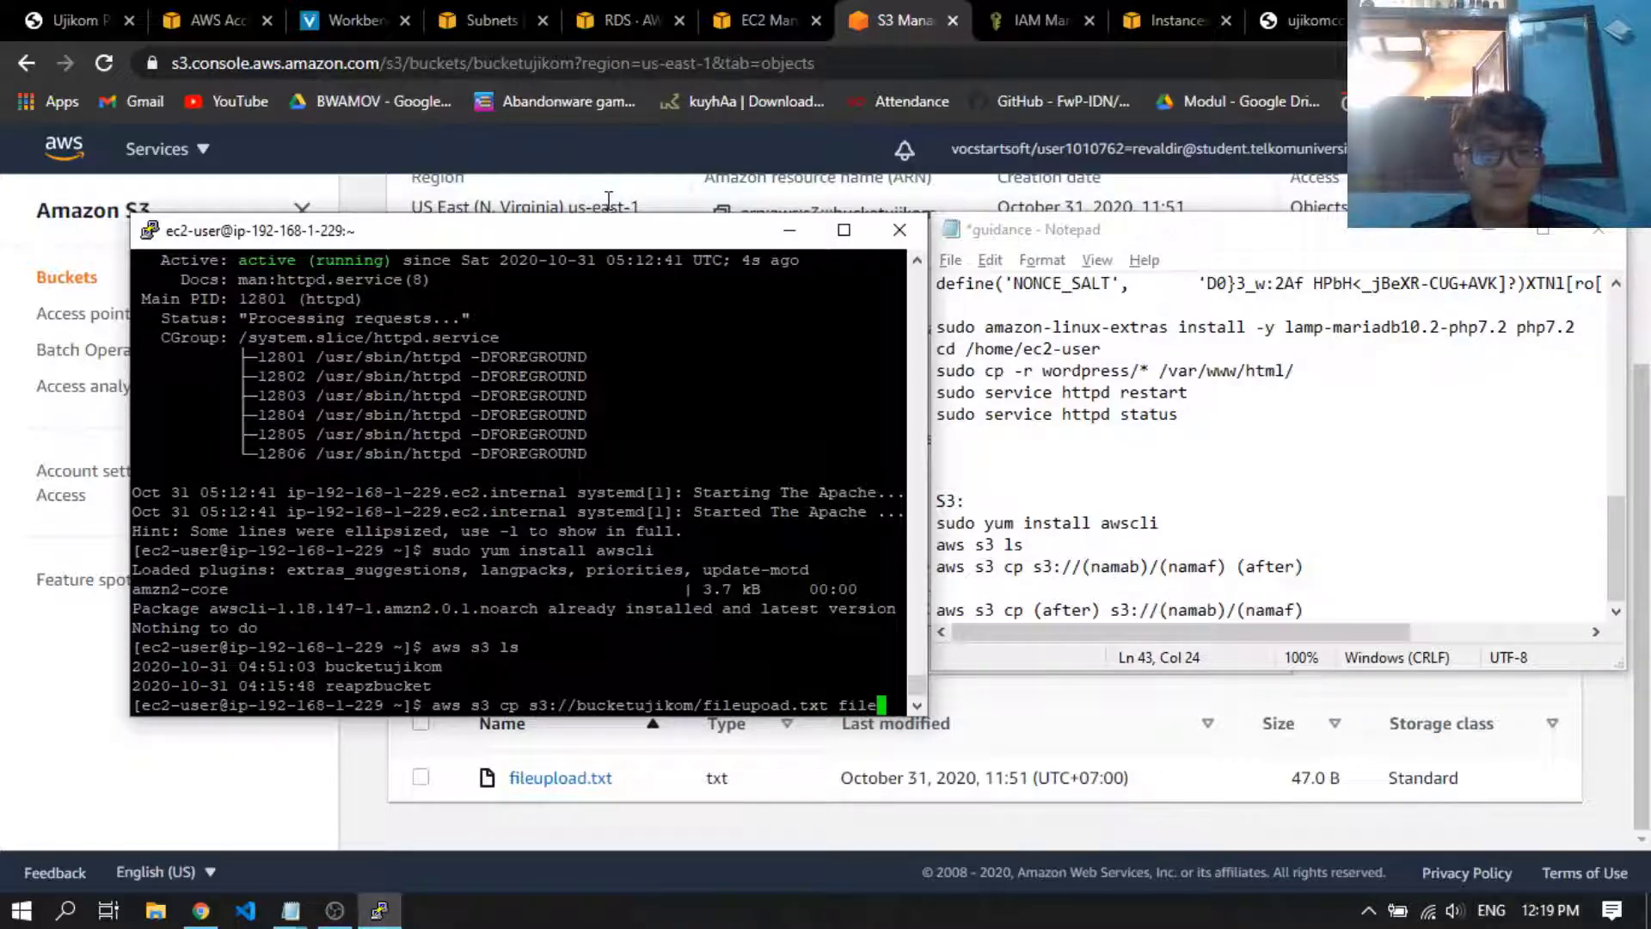
text(baru.txt)
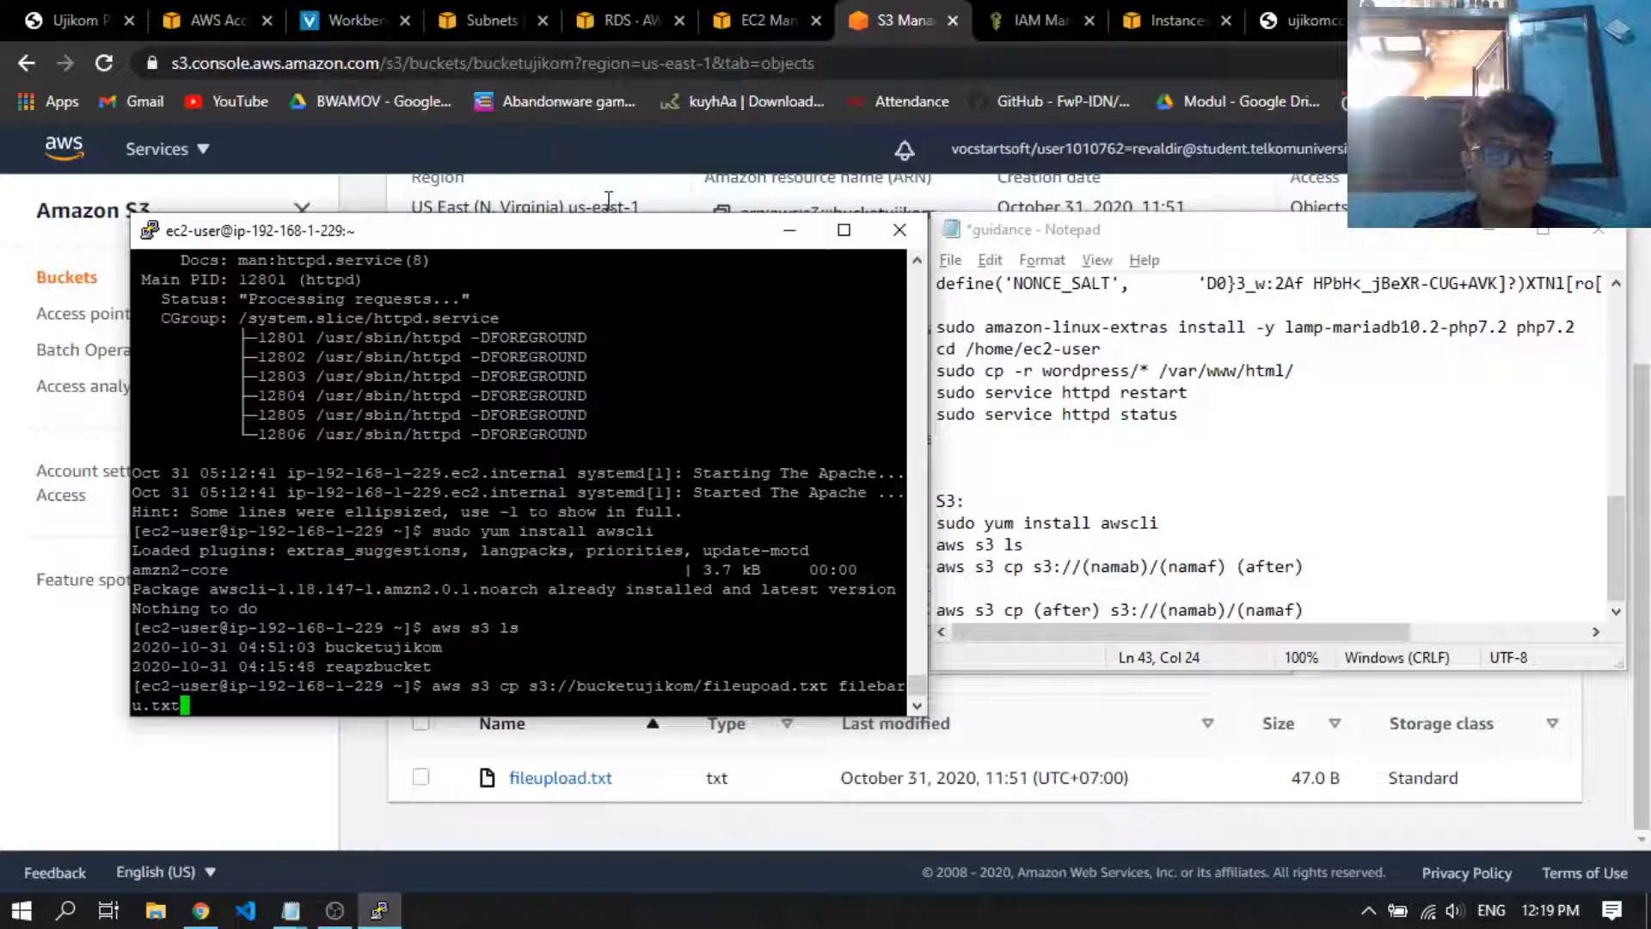
key(Return)
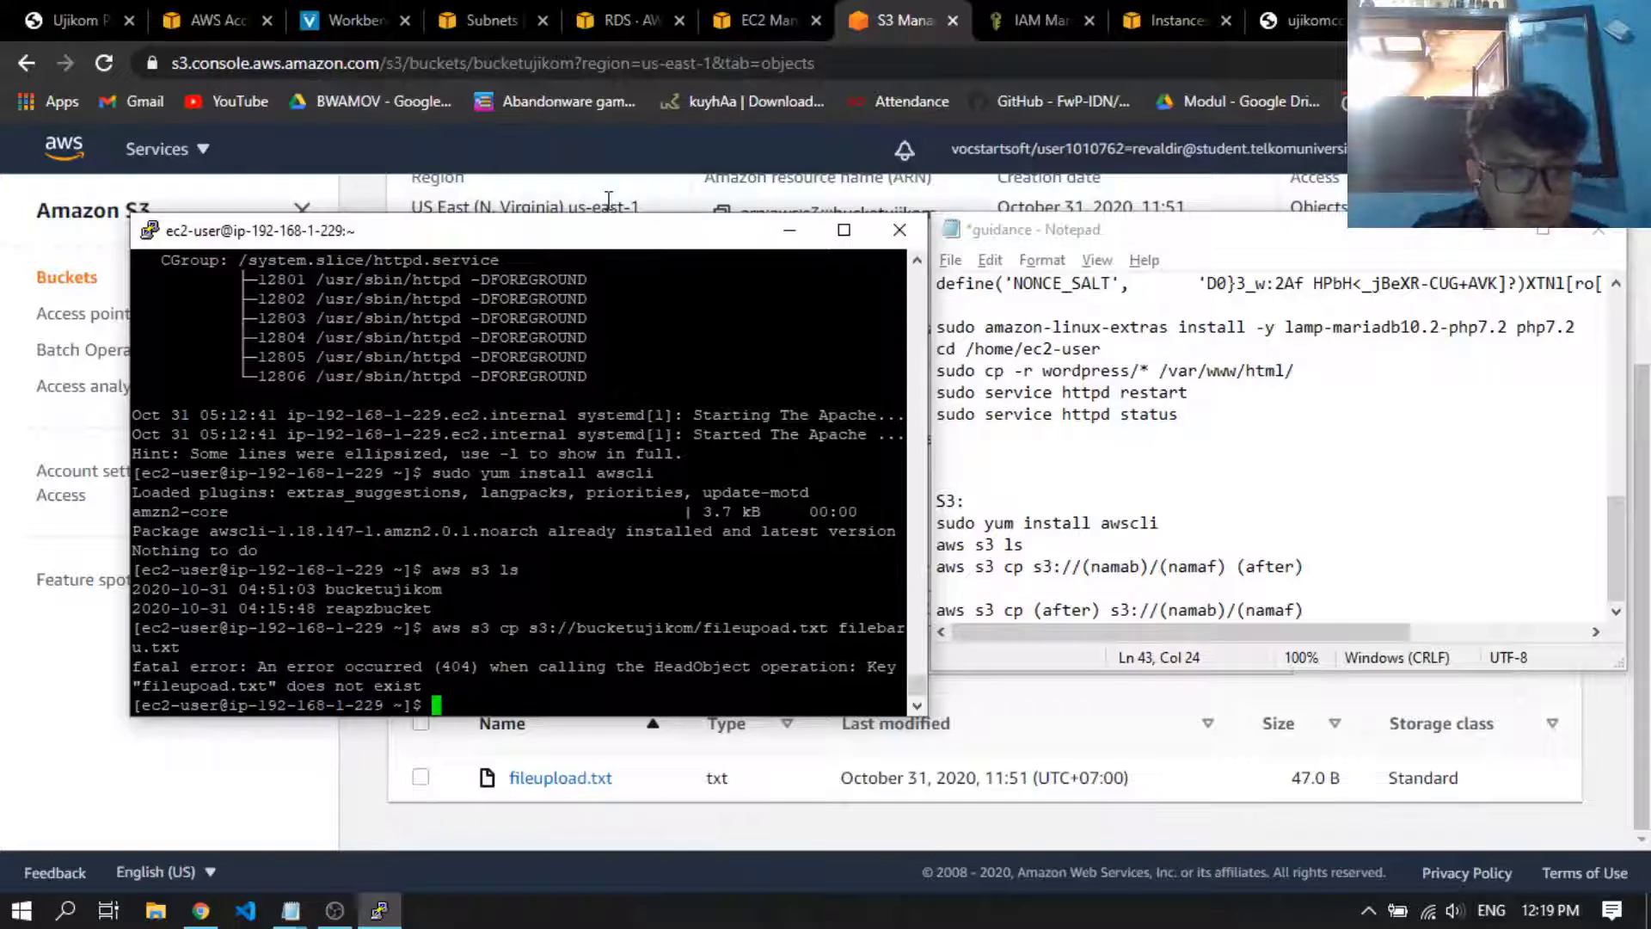
Recall the copy command, correct the source file name to fileupload.txt, and rerun it with filebaru.txt as the destination
key(Up)
key(Left)
key(Left)
key(Left)
key(Left)
key(Left)
key(Left)
key(Left)
key(Left)
key(Left)
key(Left)
key(Left)
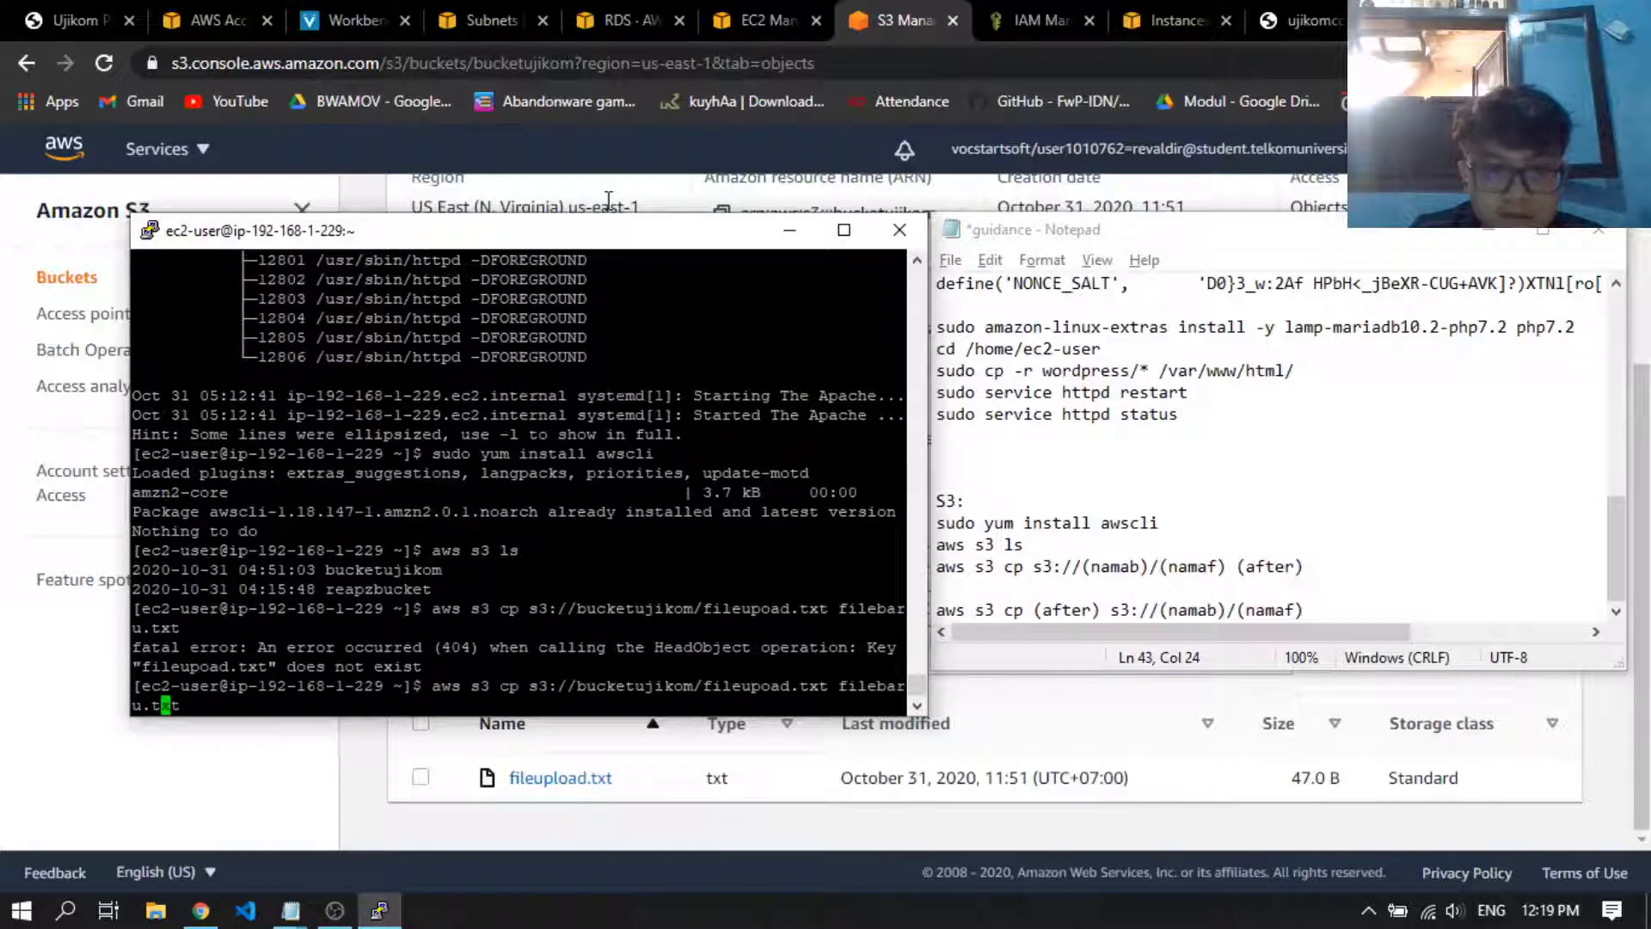
key(Left)
key(Left)
key(Left)
key(Left)
key(Left)
key(Left)
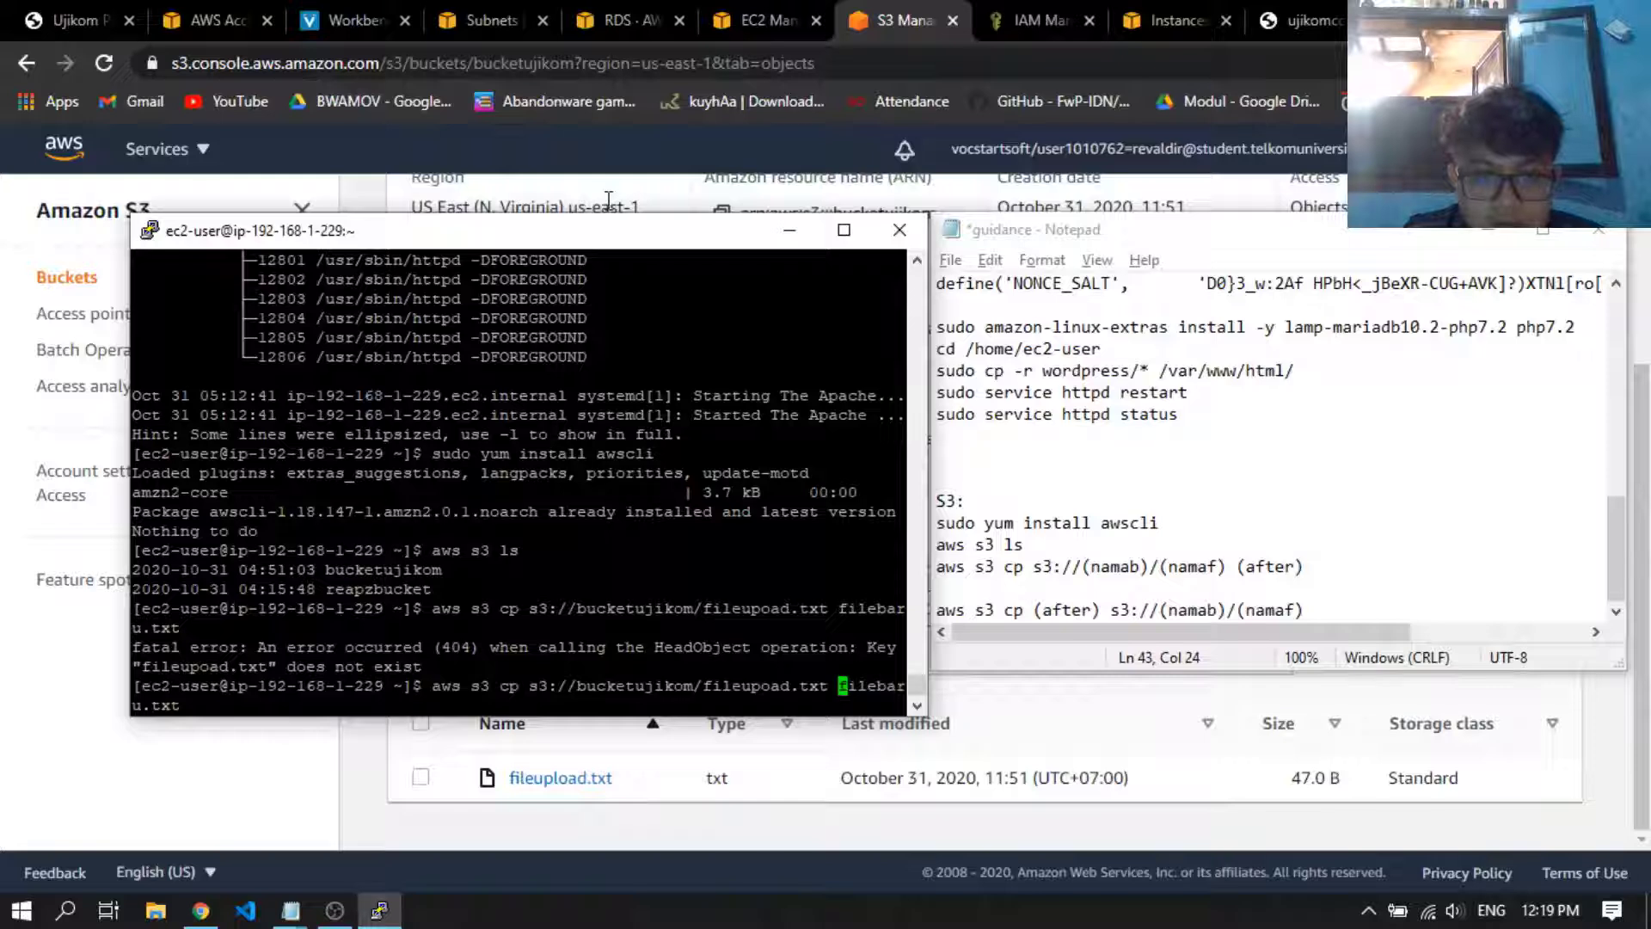
key(Left)
key(Left)
key(Left)
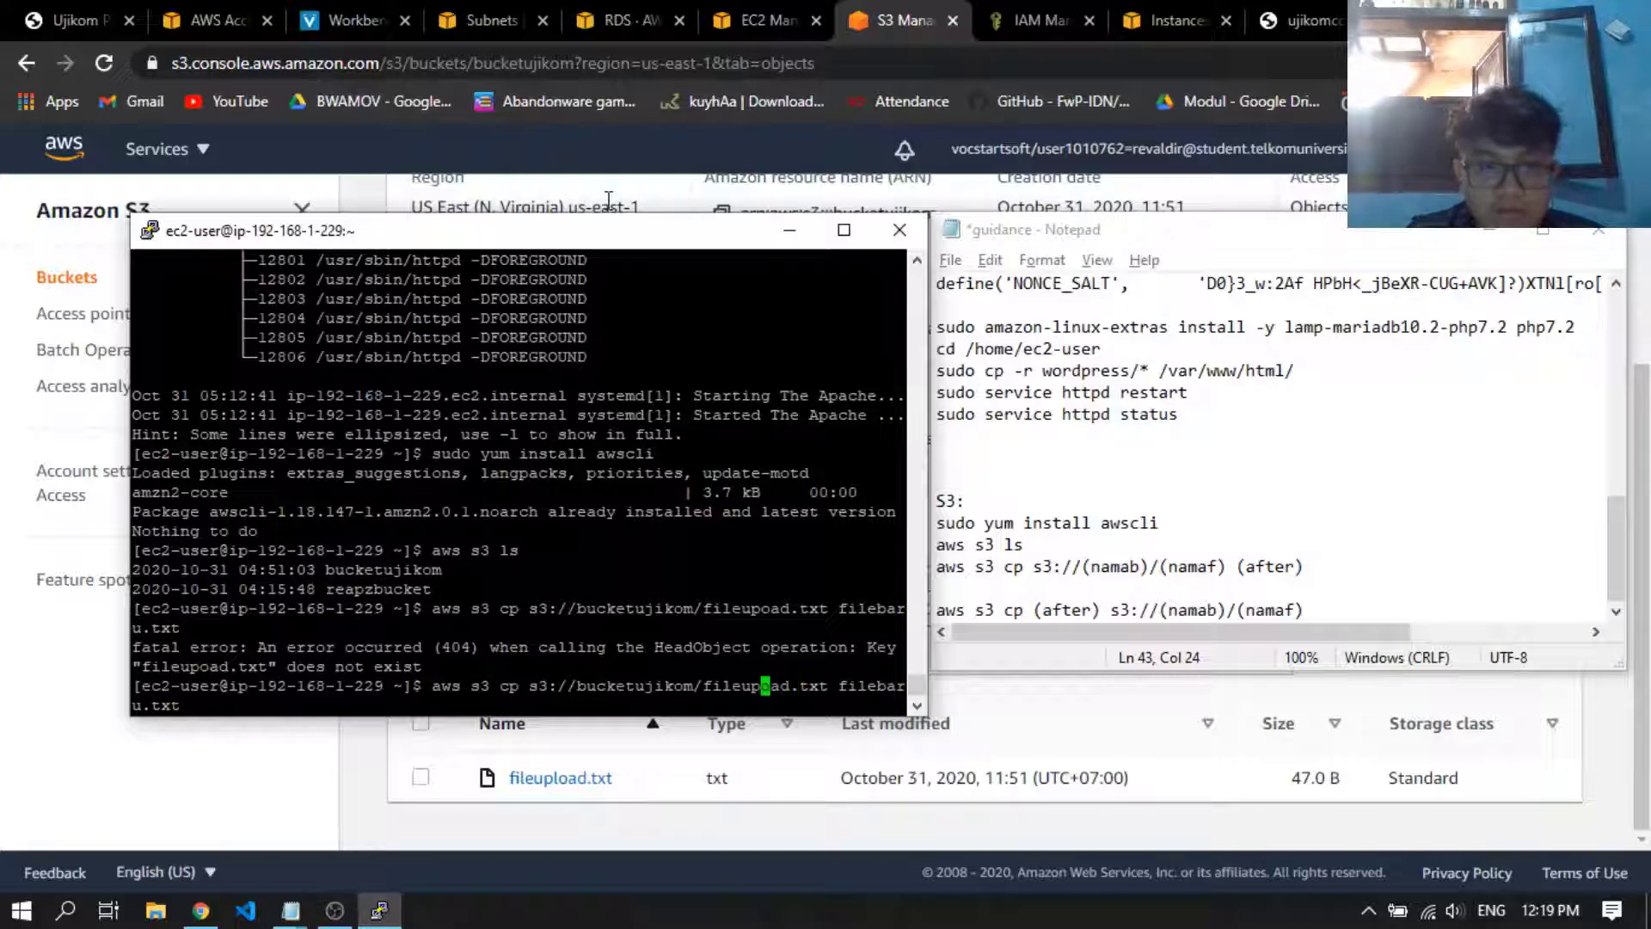
text(l)
key(Return)
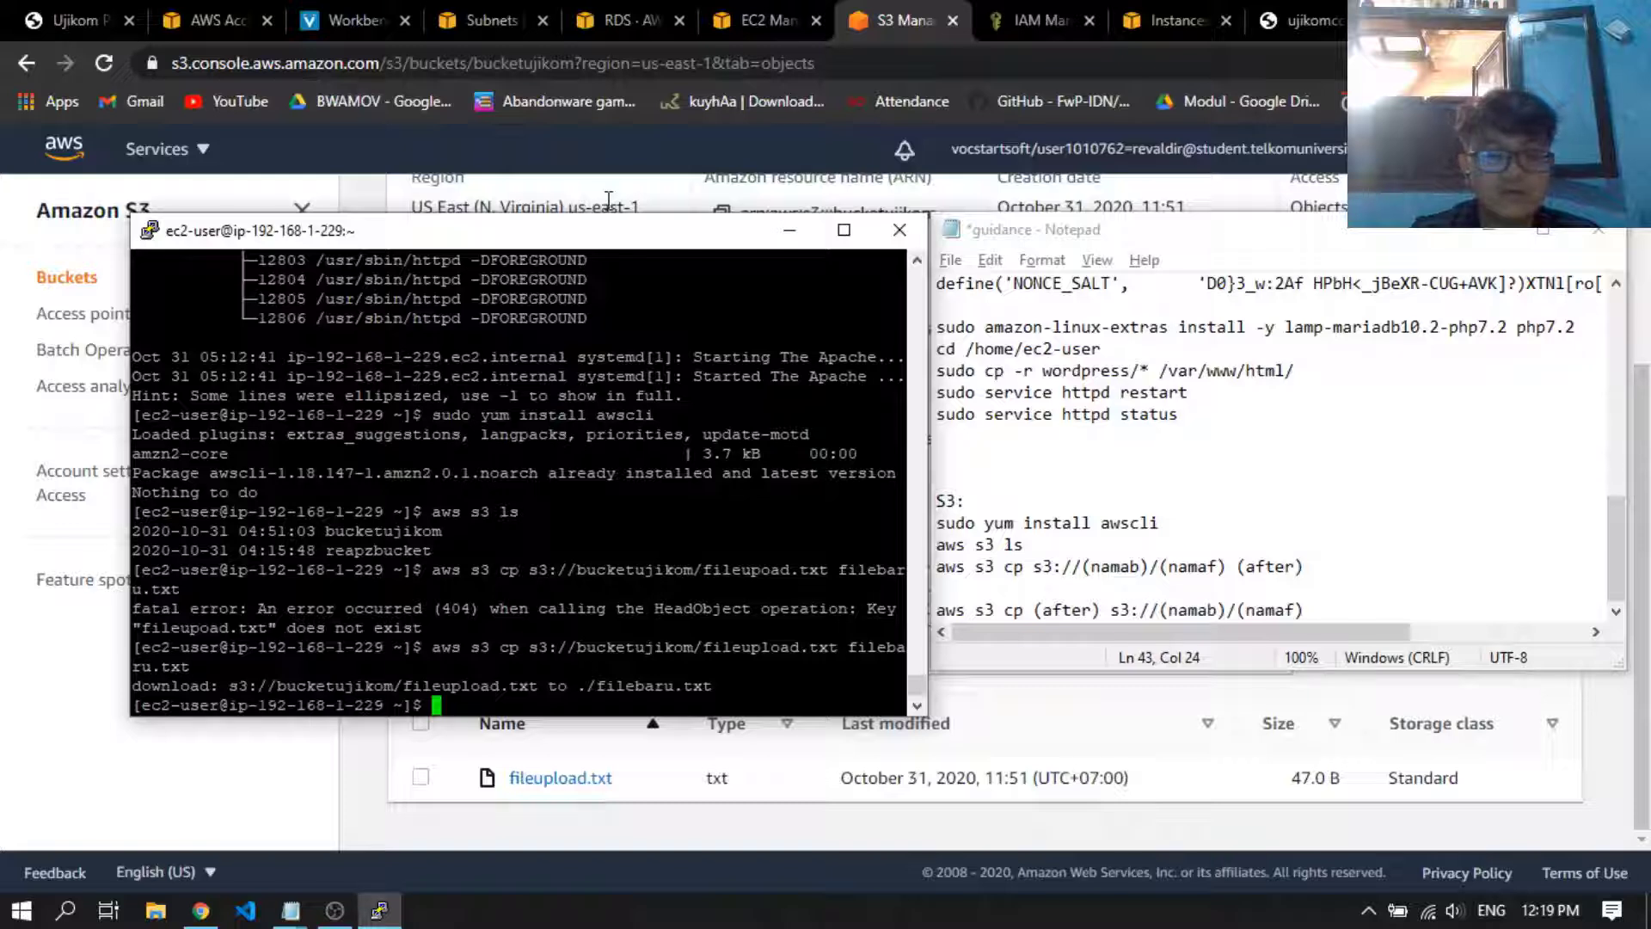
List the files in the home directory with "ls" and open filebaru.txt in nano
text(ls)
key(Return)
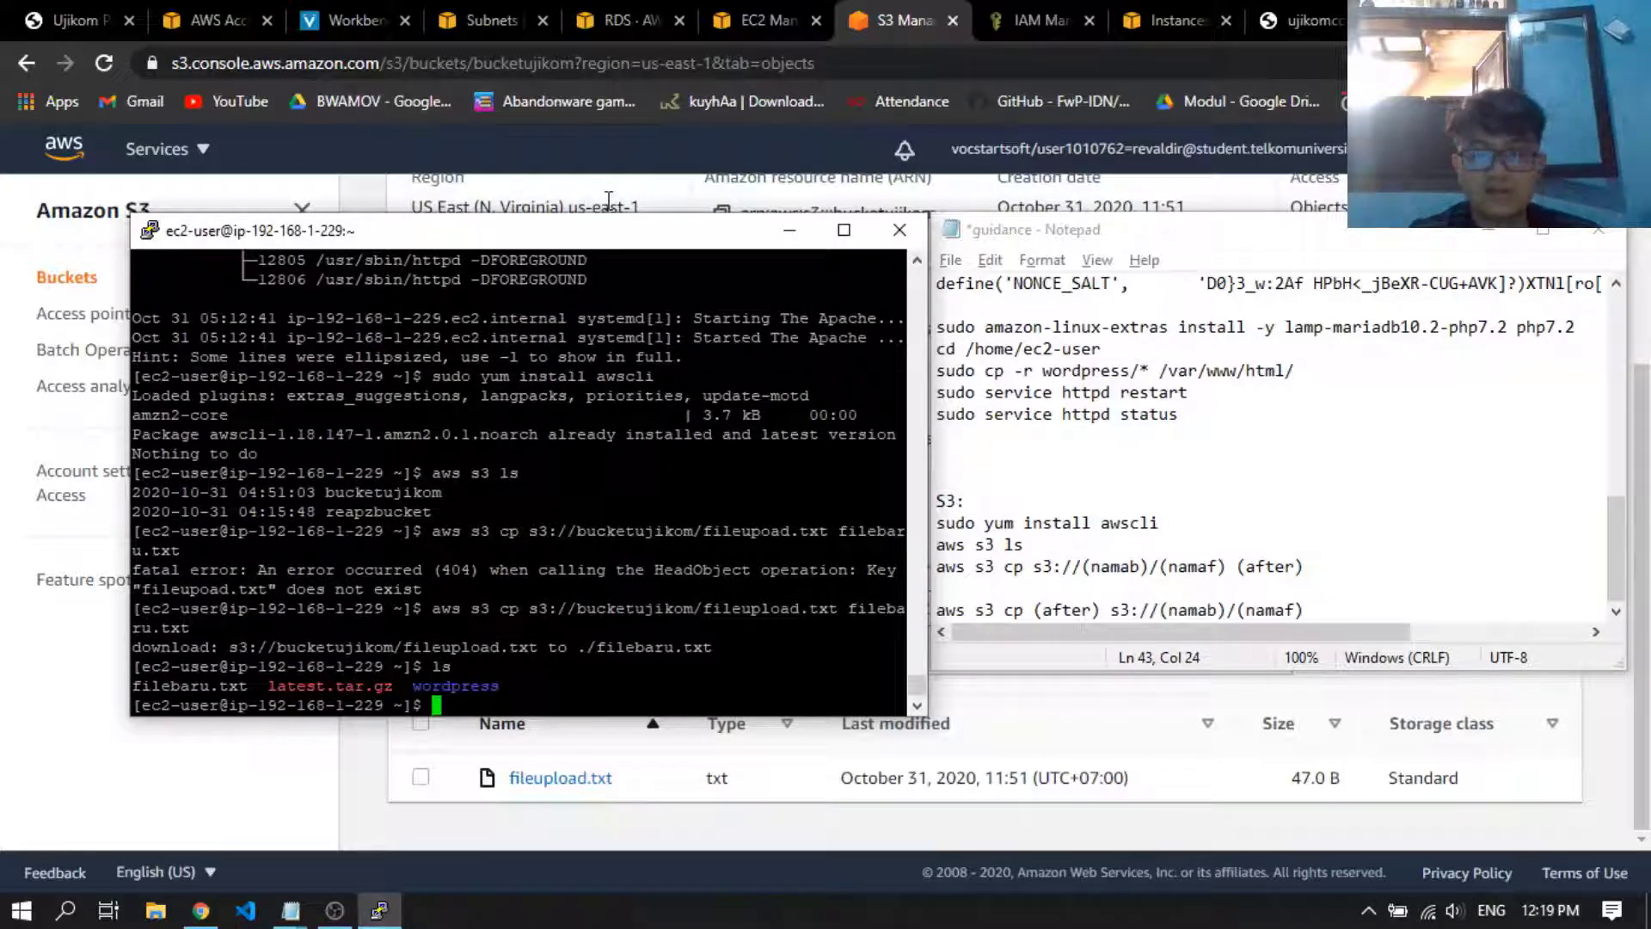
text(nano file)
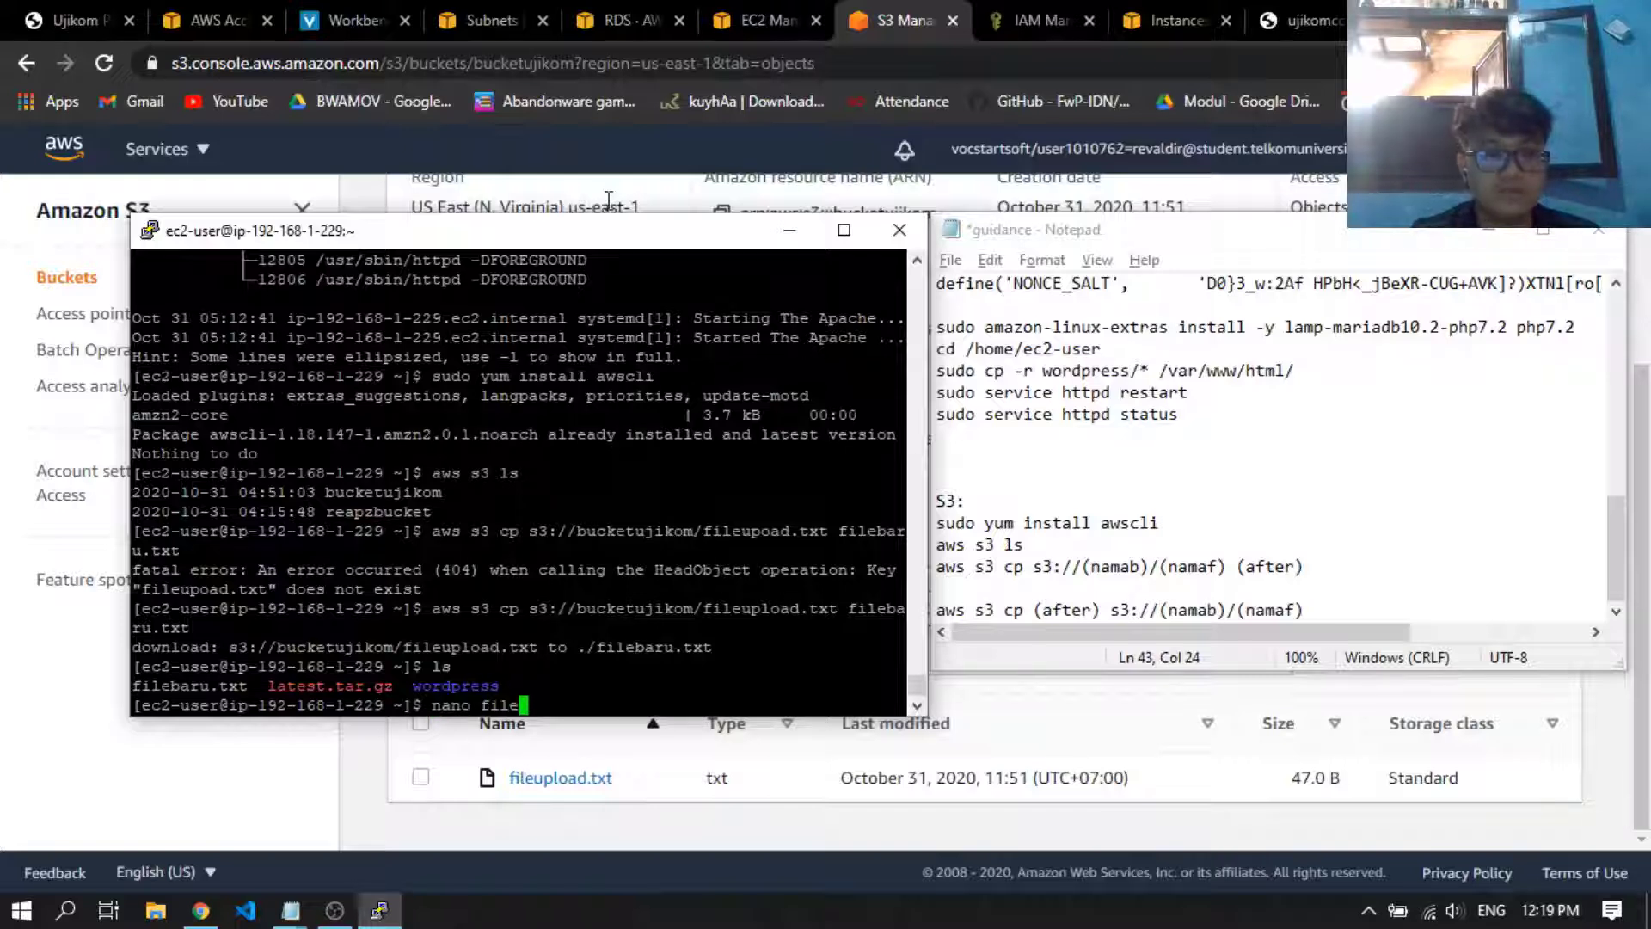
key(Tab)
key(Return)
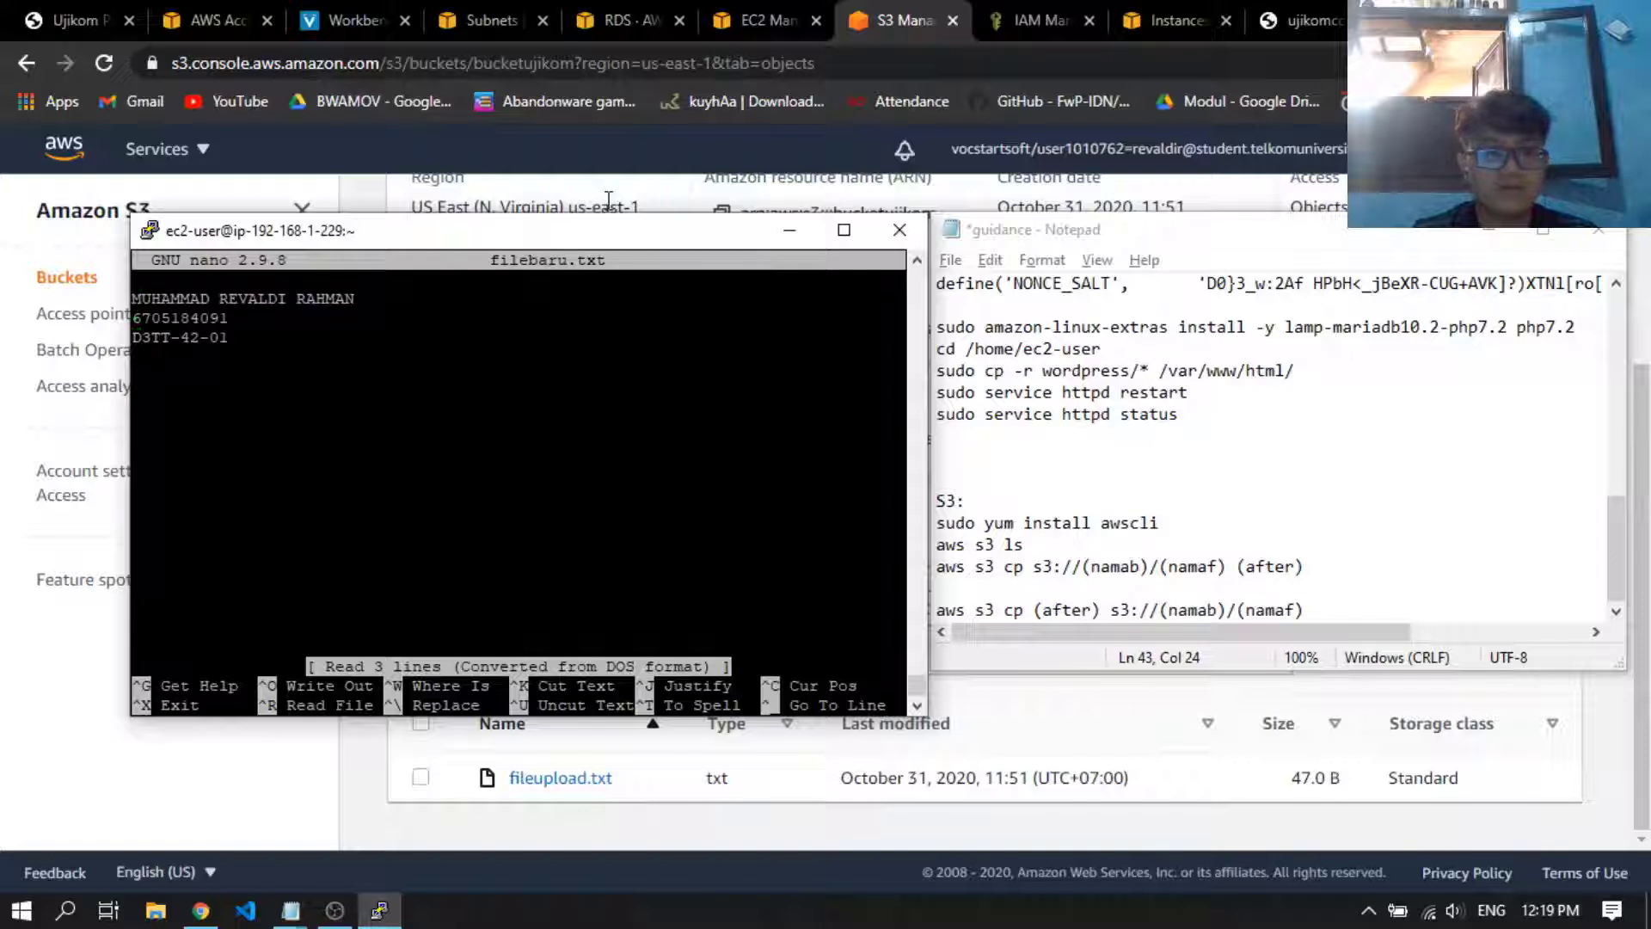
Add the line "file ini sudah diedit." below the existing text in filebaru.txt, then save the file and exit nano
key(Down)
key(Down)
key(Down)
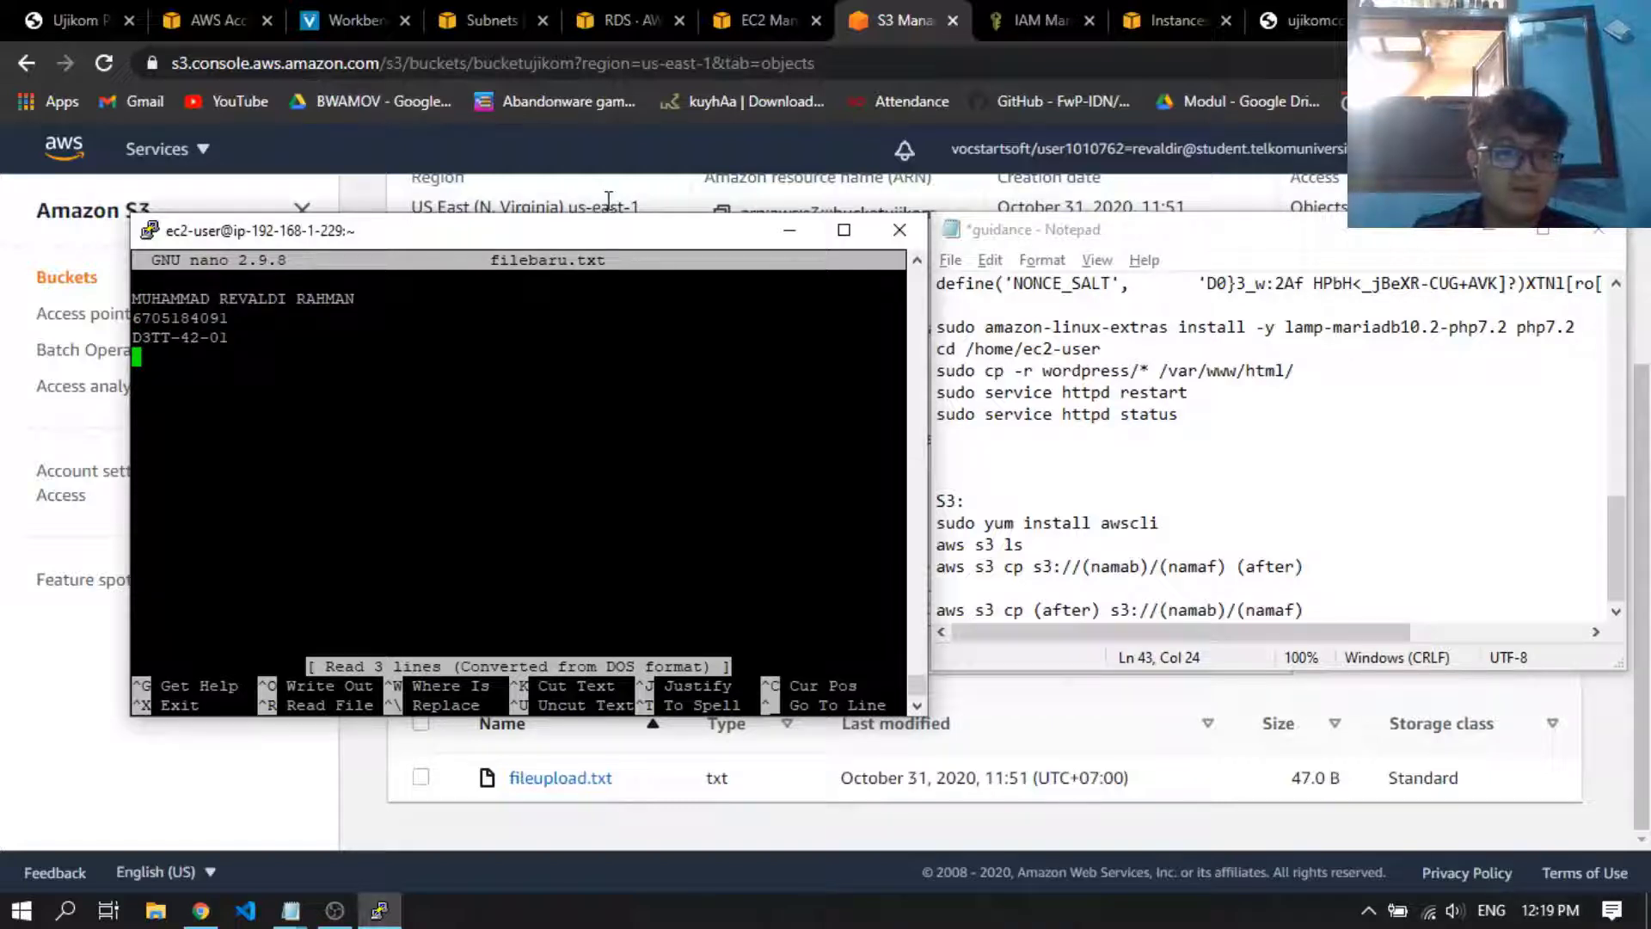
key(Return)
text(file ini )
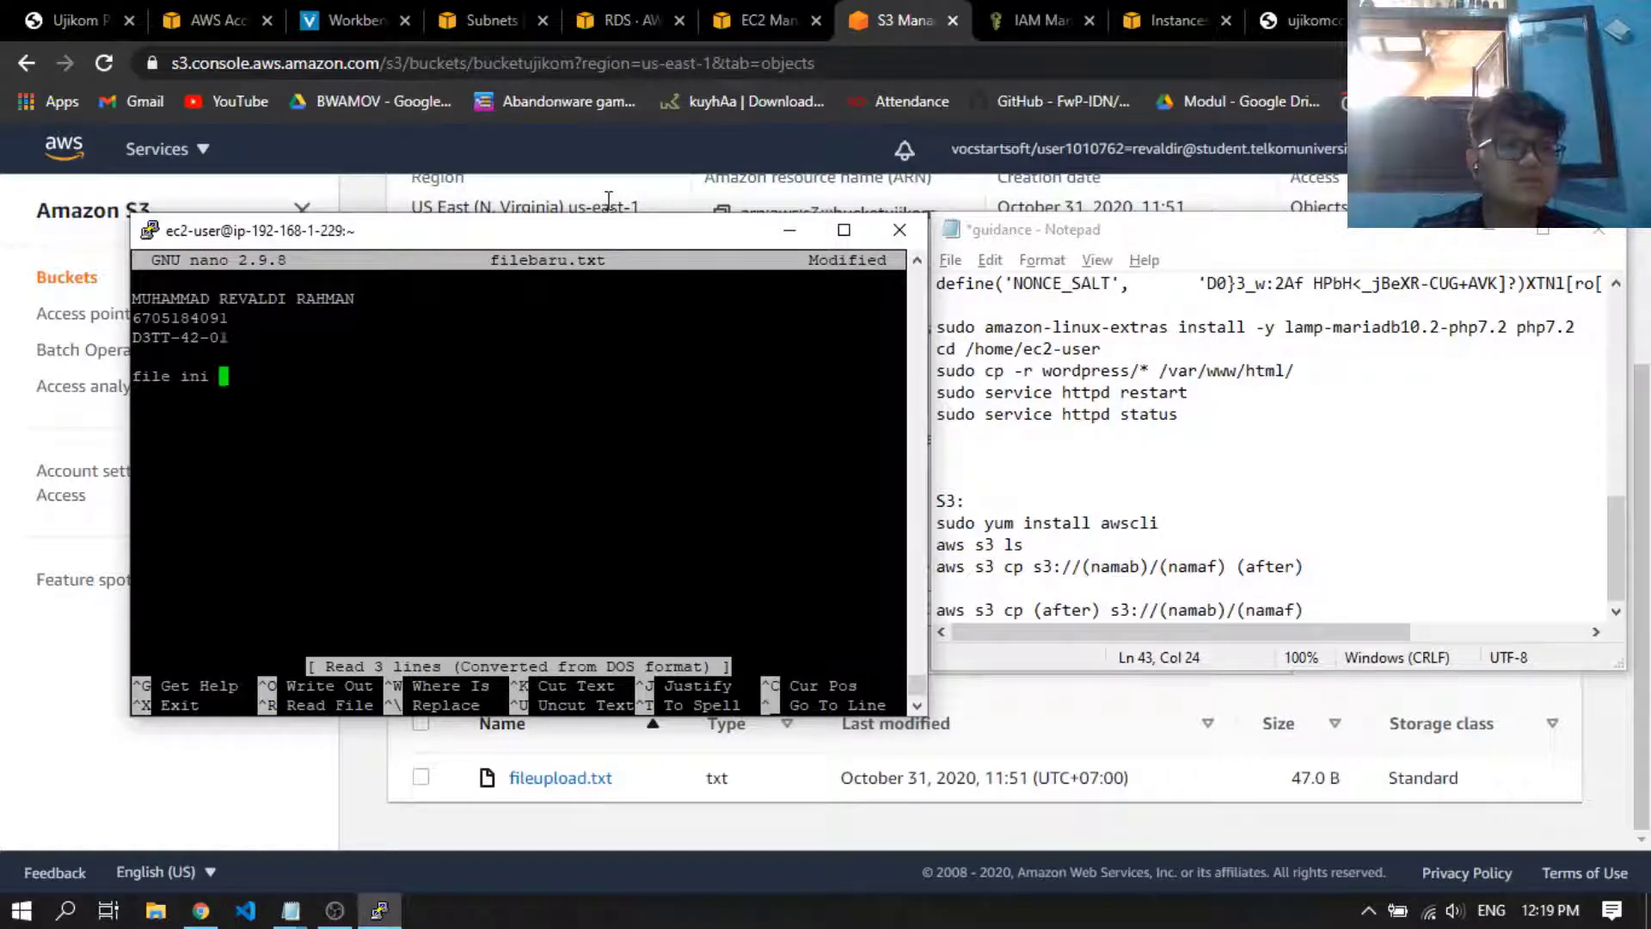
text(sudah diedit)
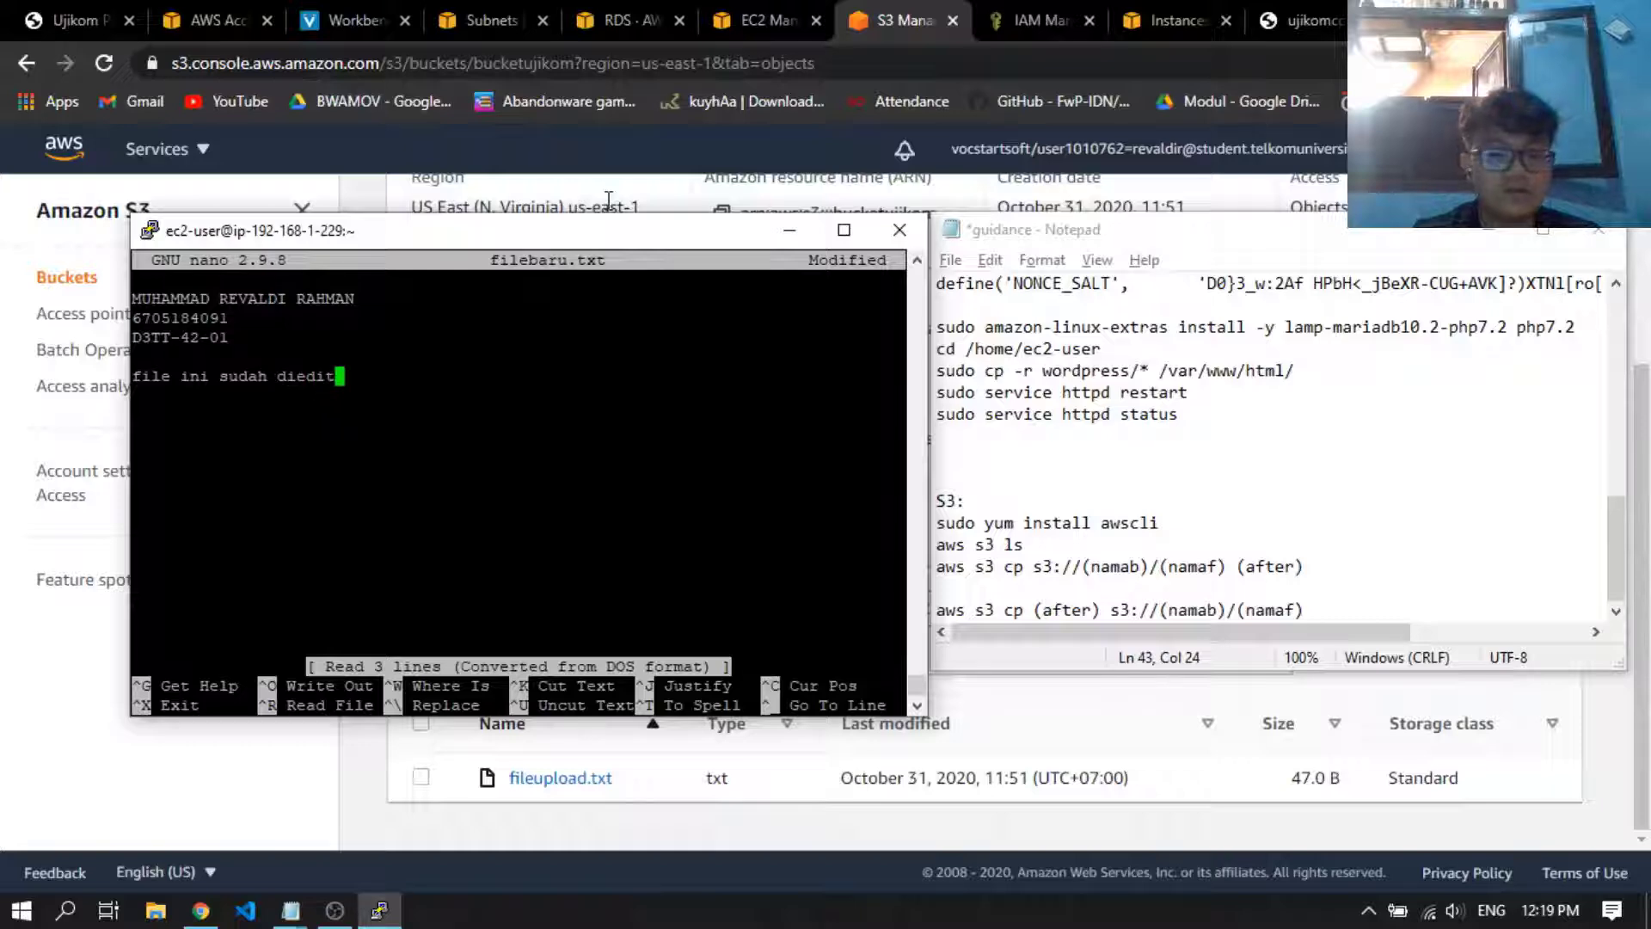
text(.)
key(ctrl+x)
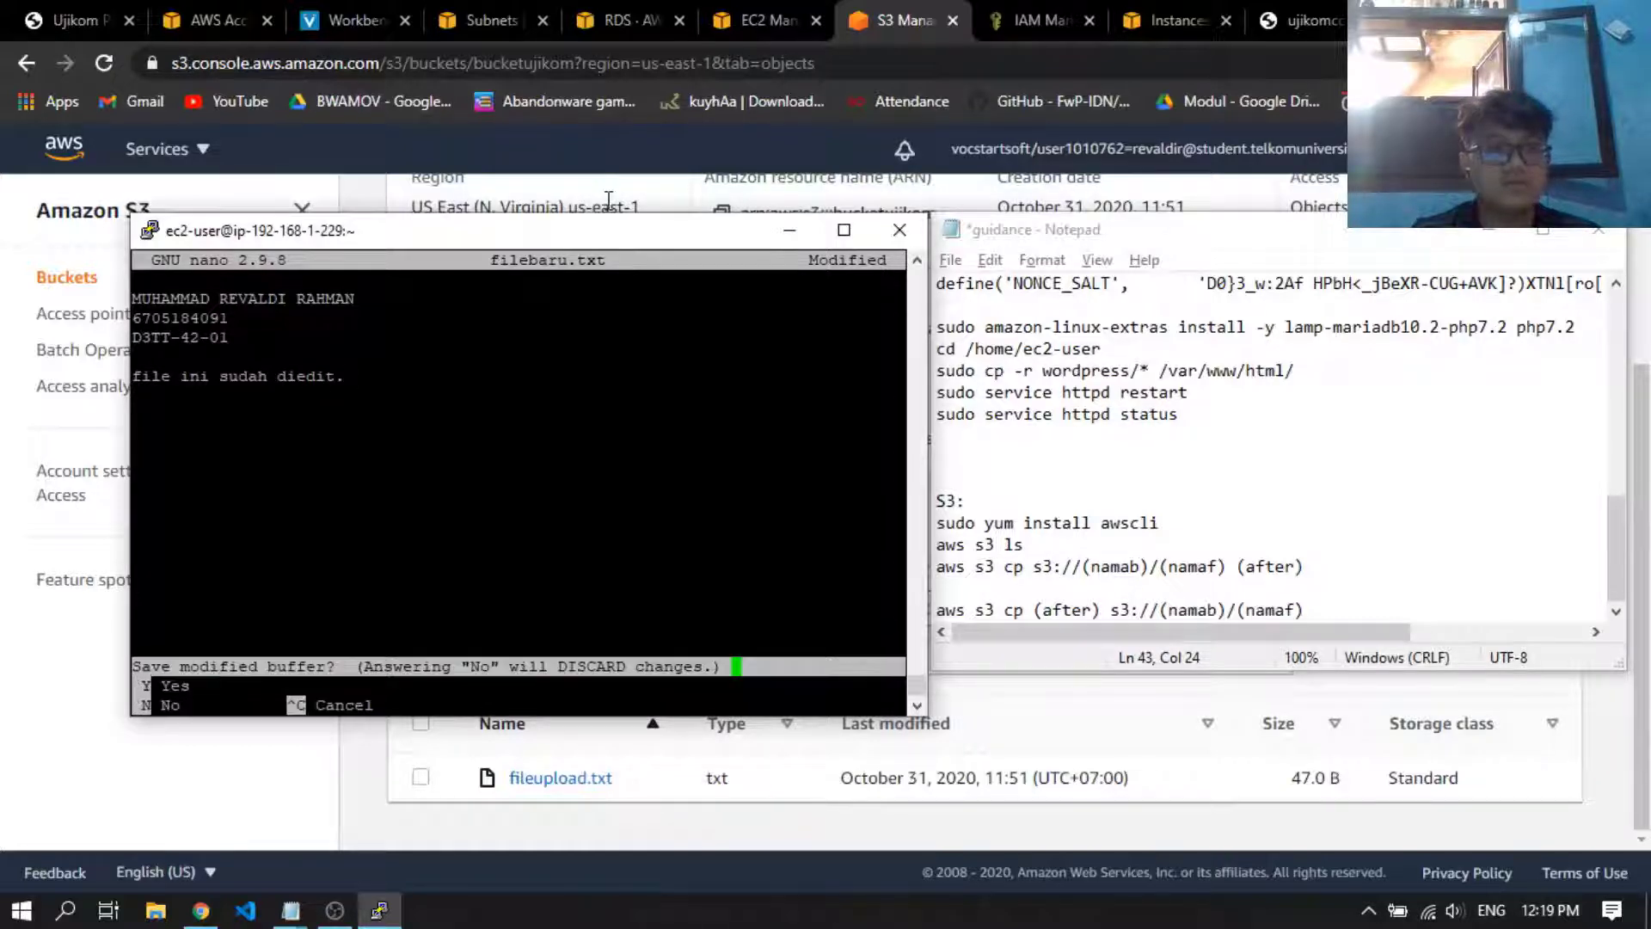
key(y)
key(Return)
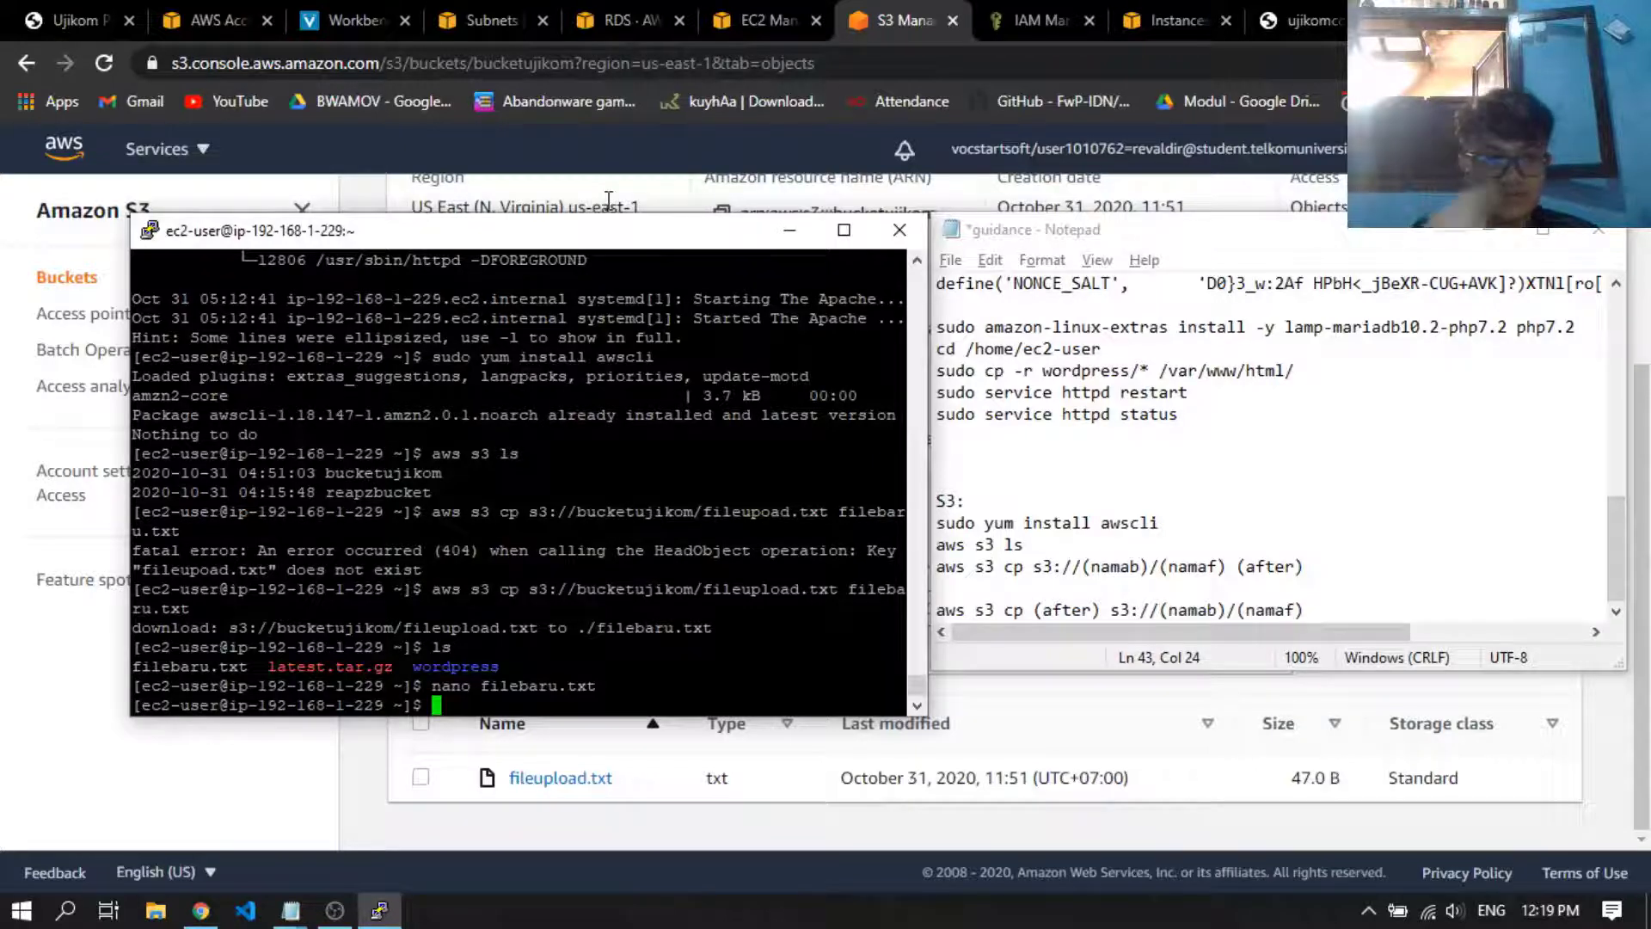
Upload the edited file to the bucket with "aws s3 cp filebaru.txt s3://bucketujikom"
text(aws)
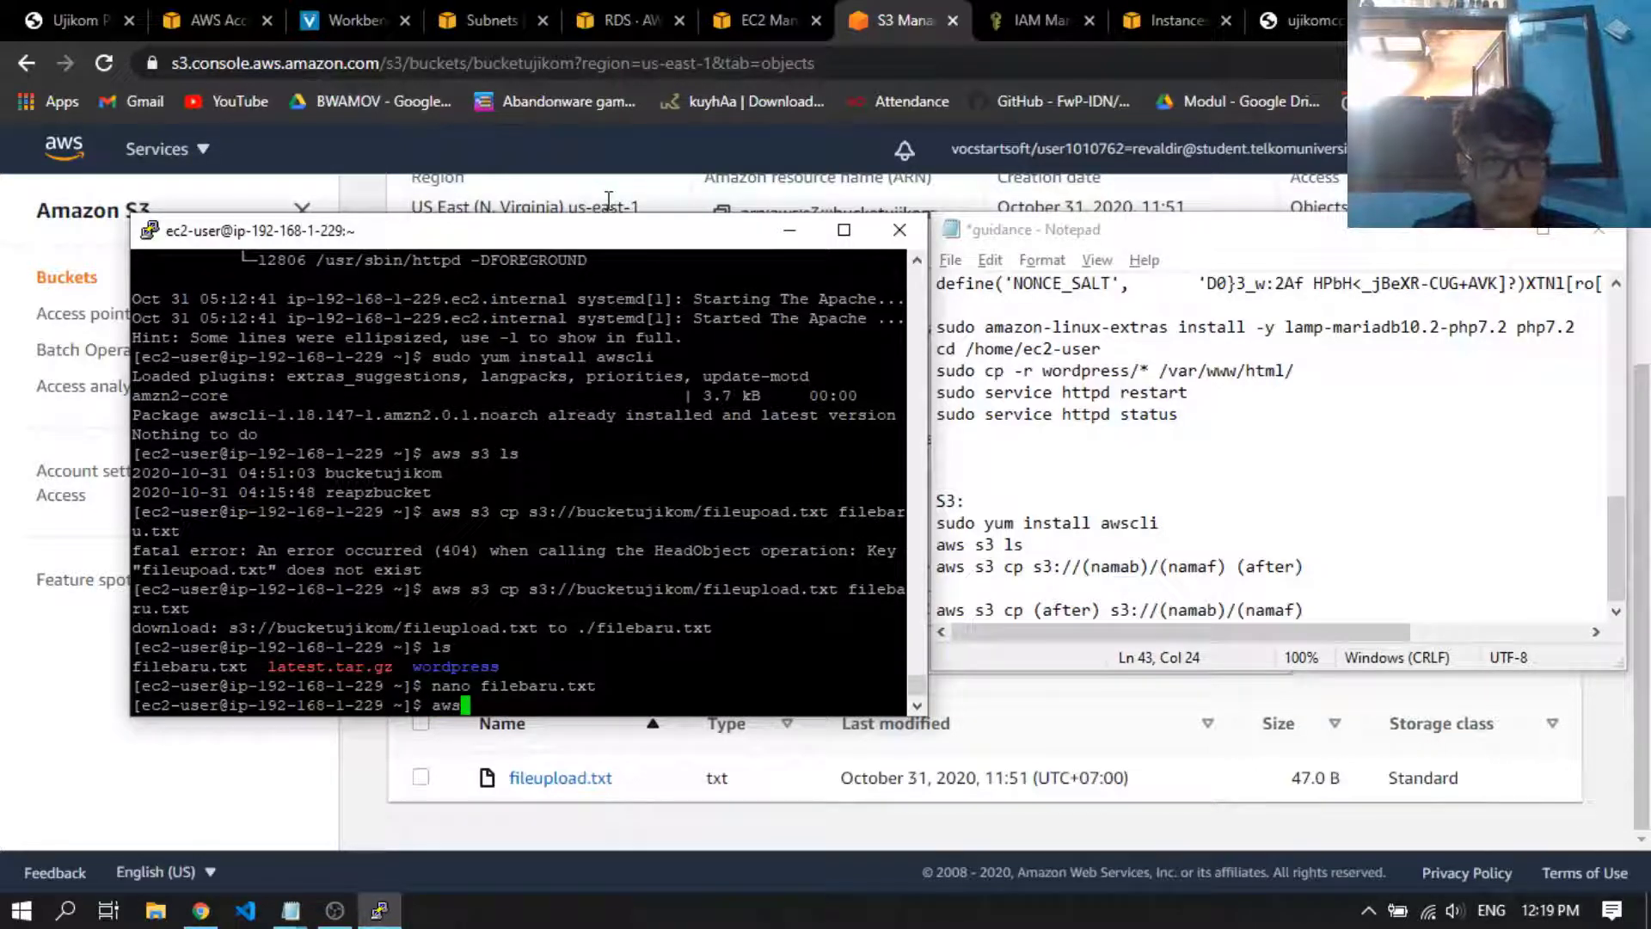
text( s3 cp file)
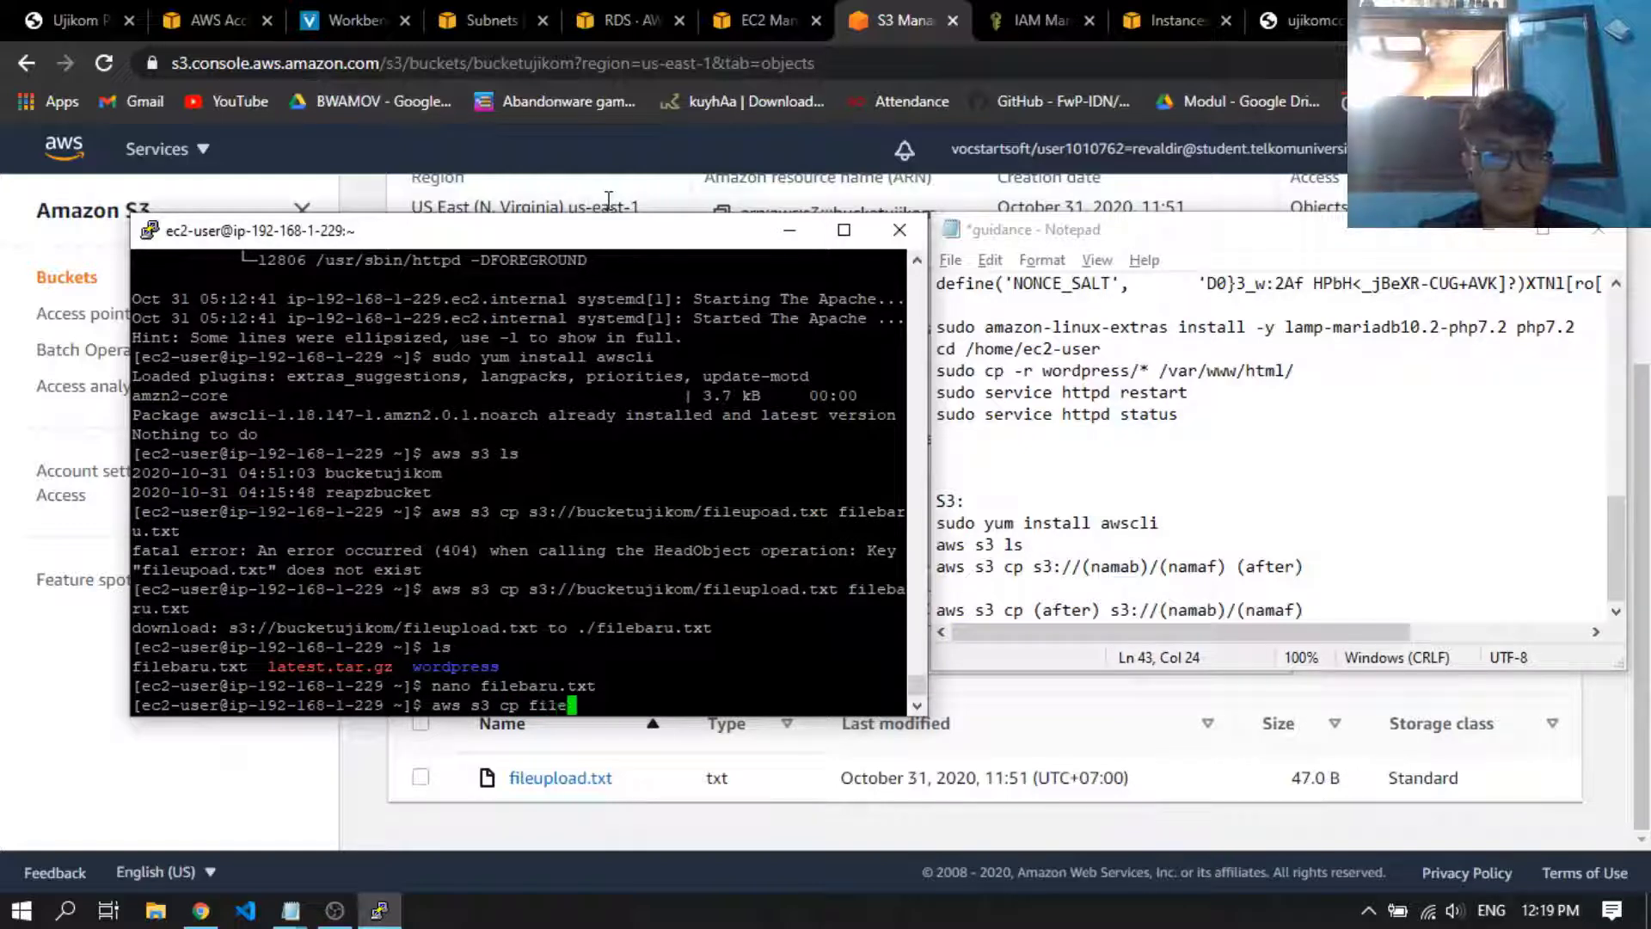
text(baru.)
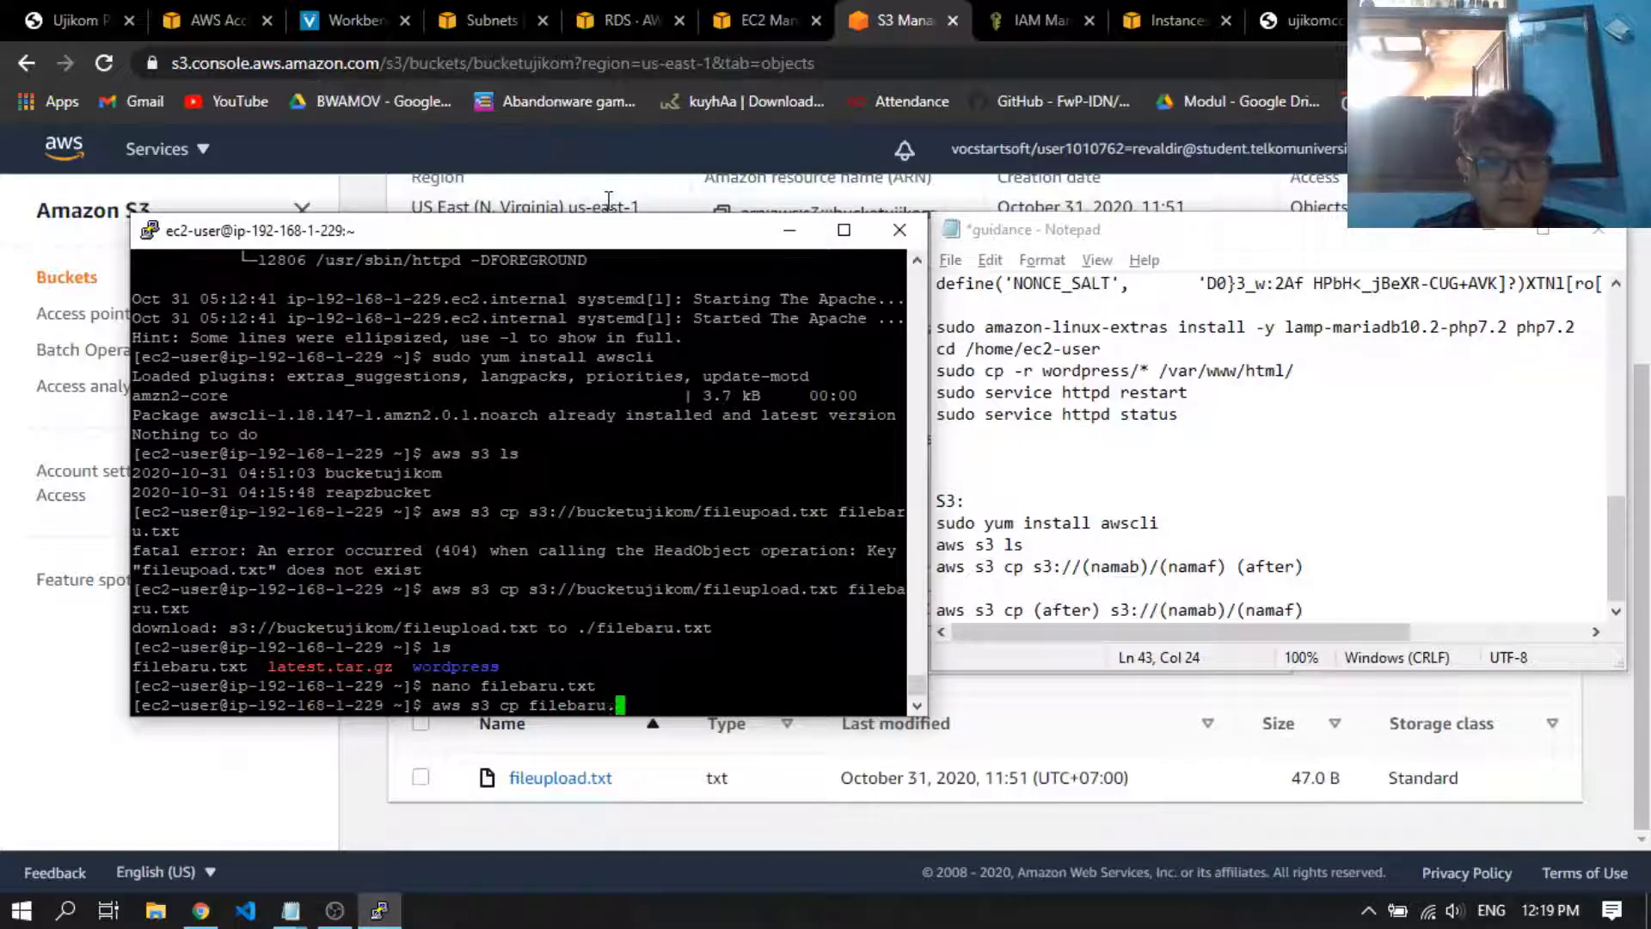
text(txt s3://)
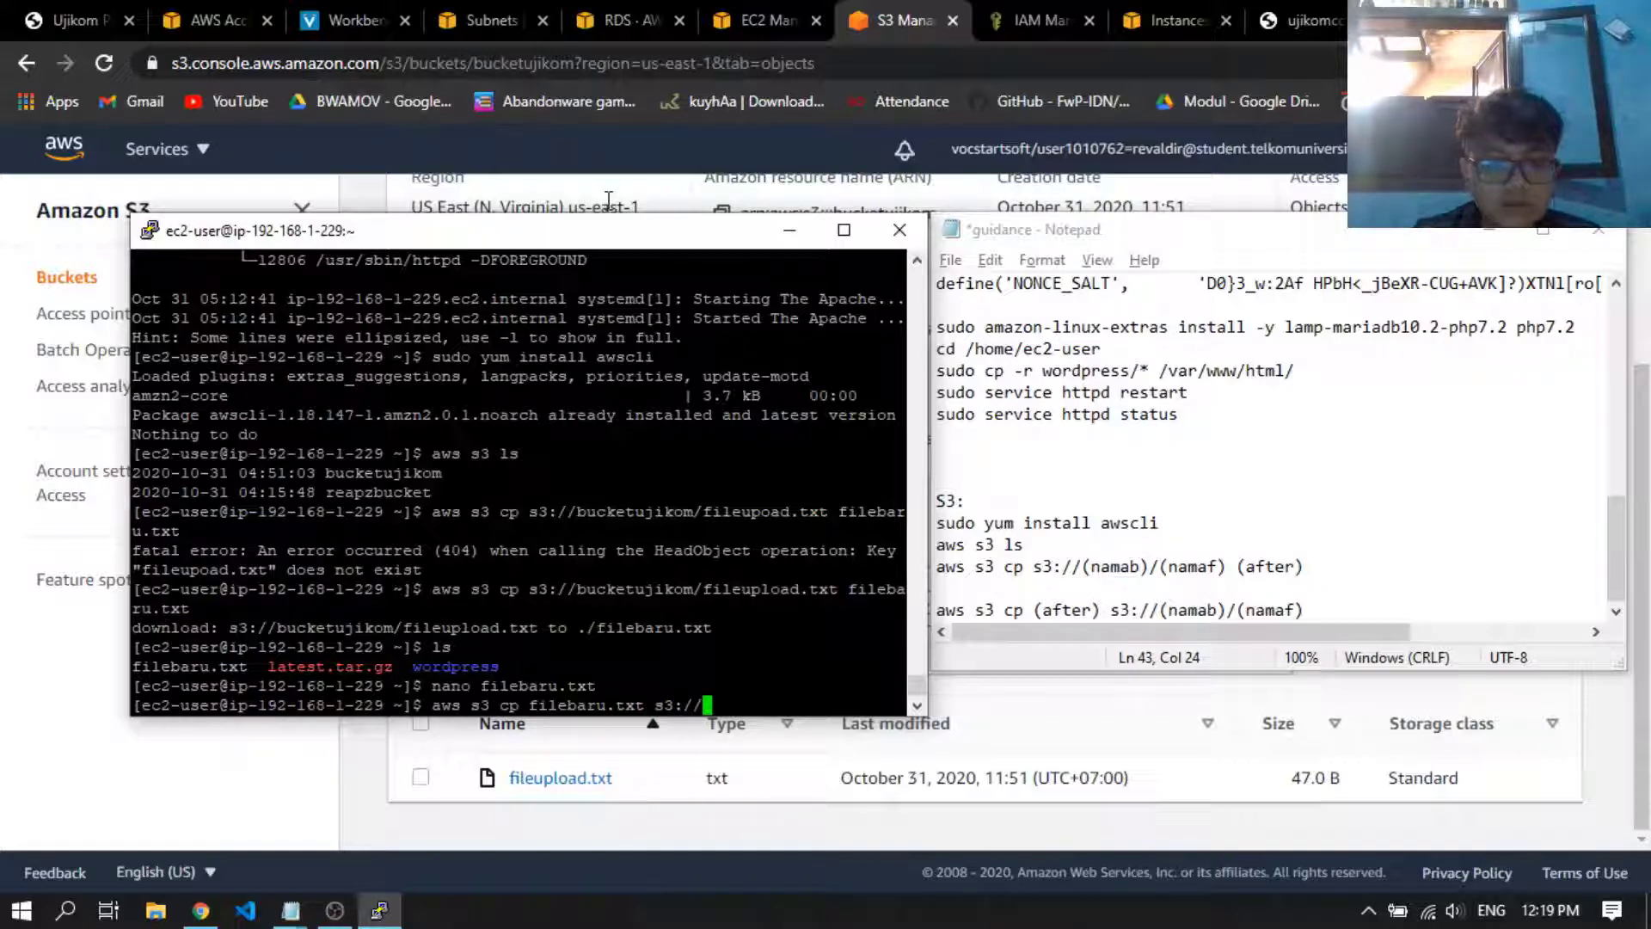
text(bucket)
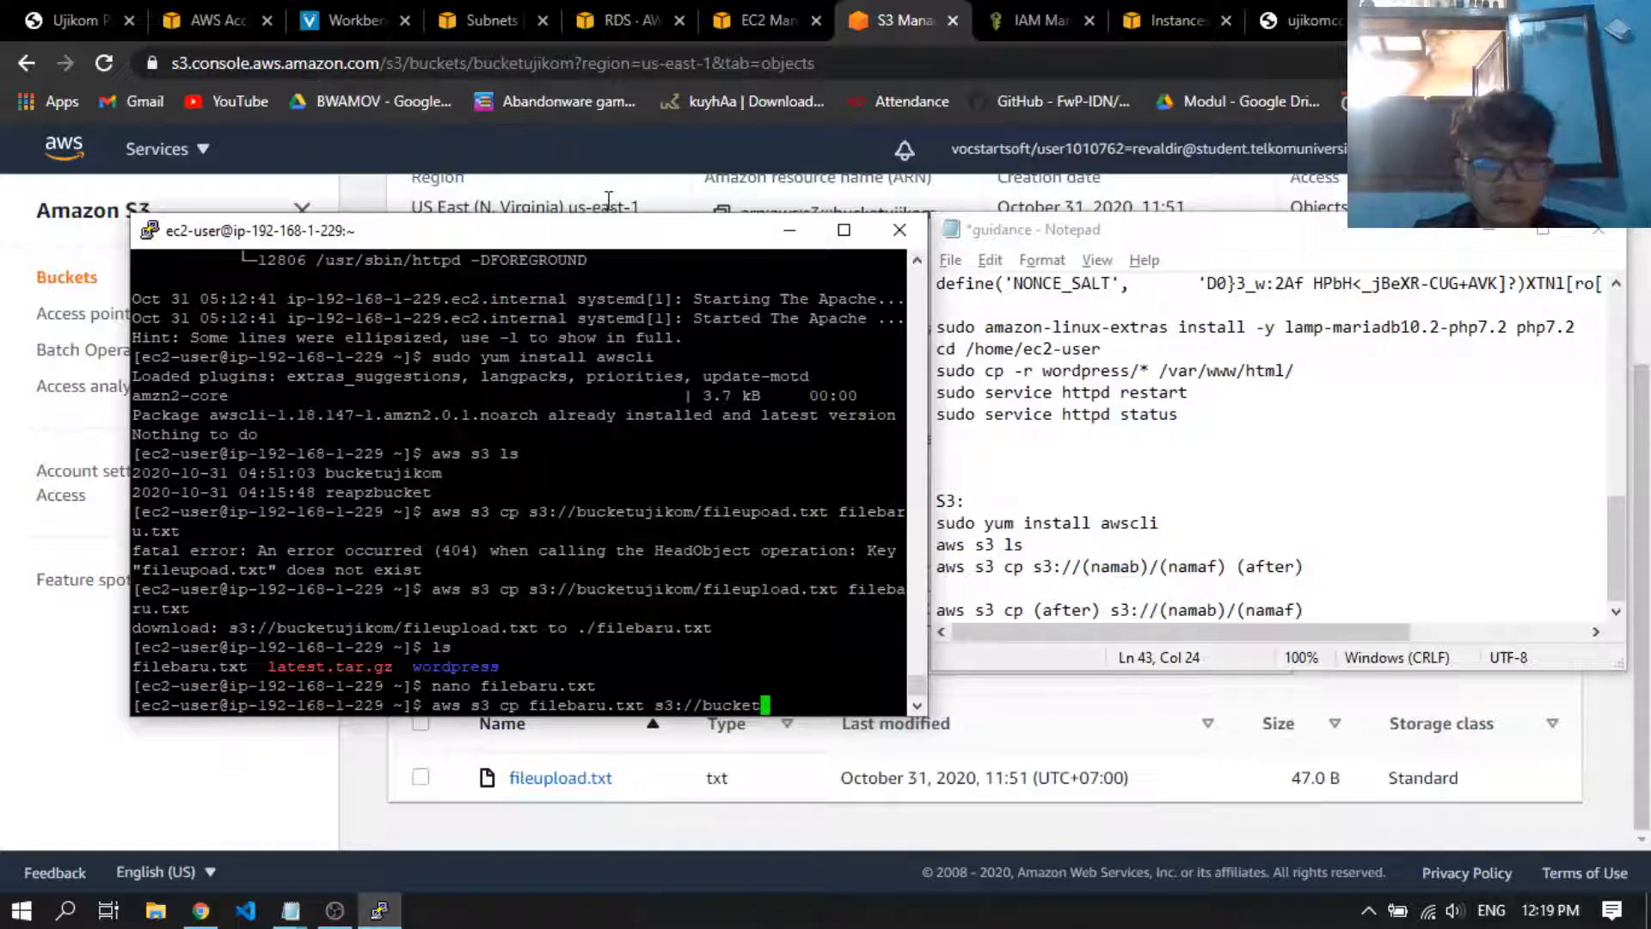
text(ujikom)
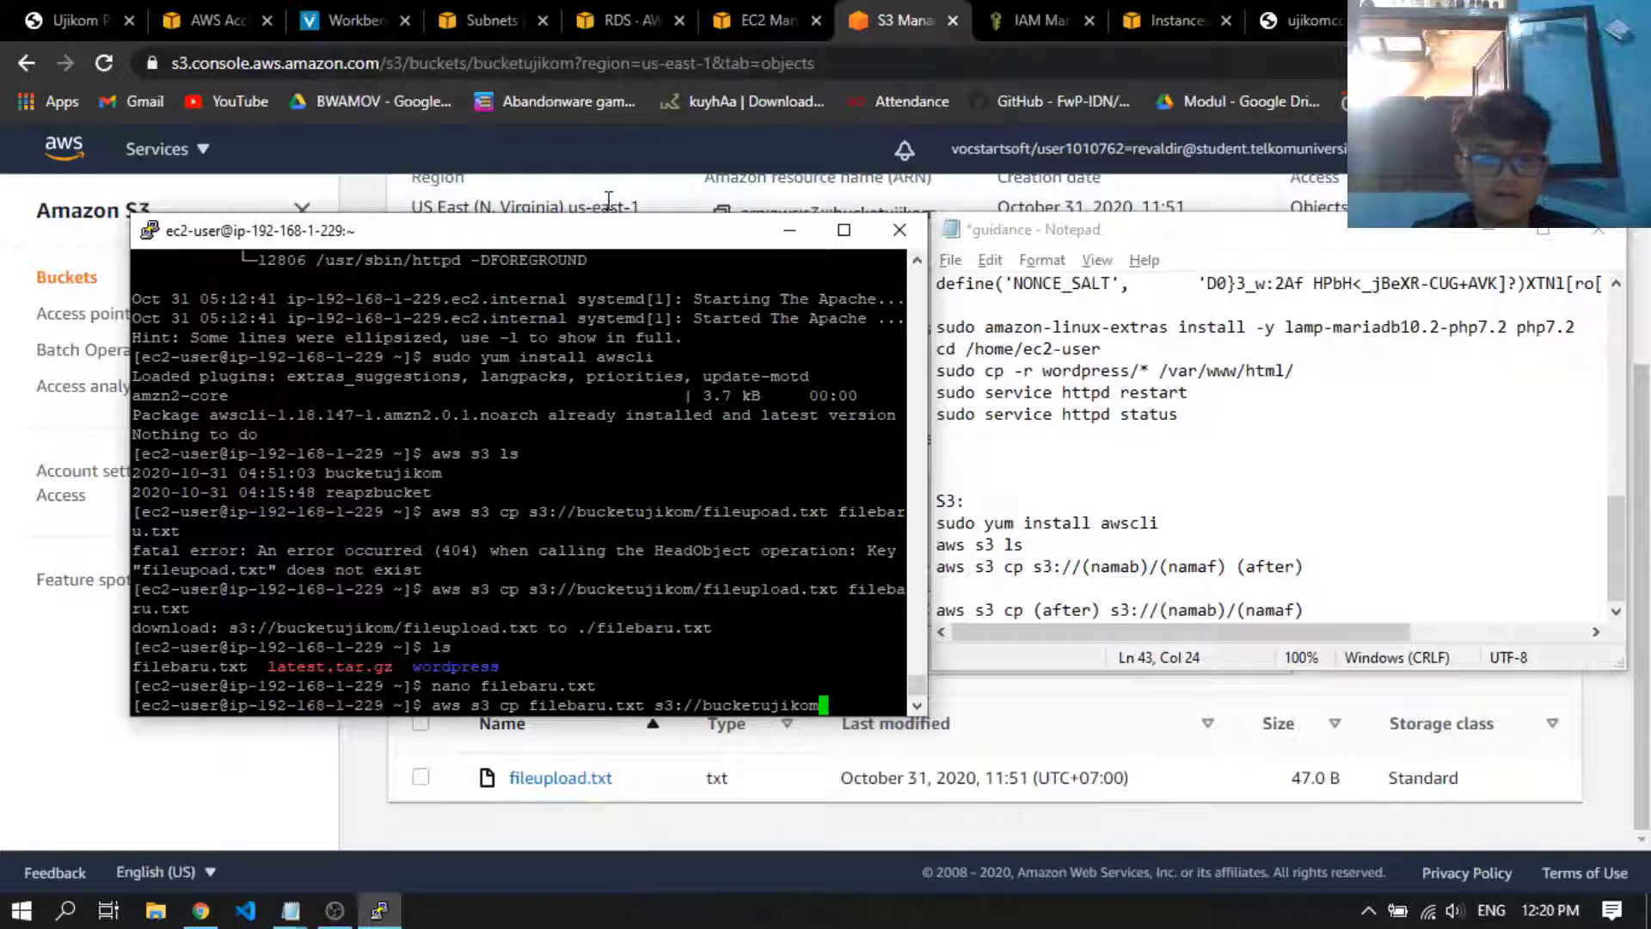
key(Return)
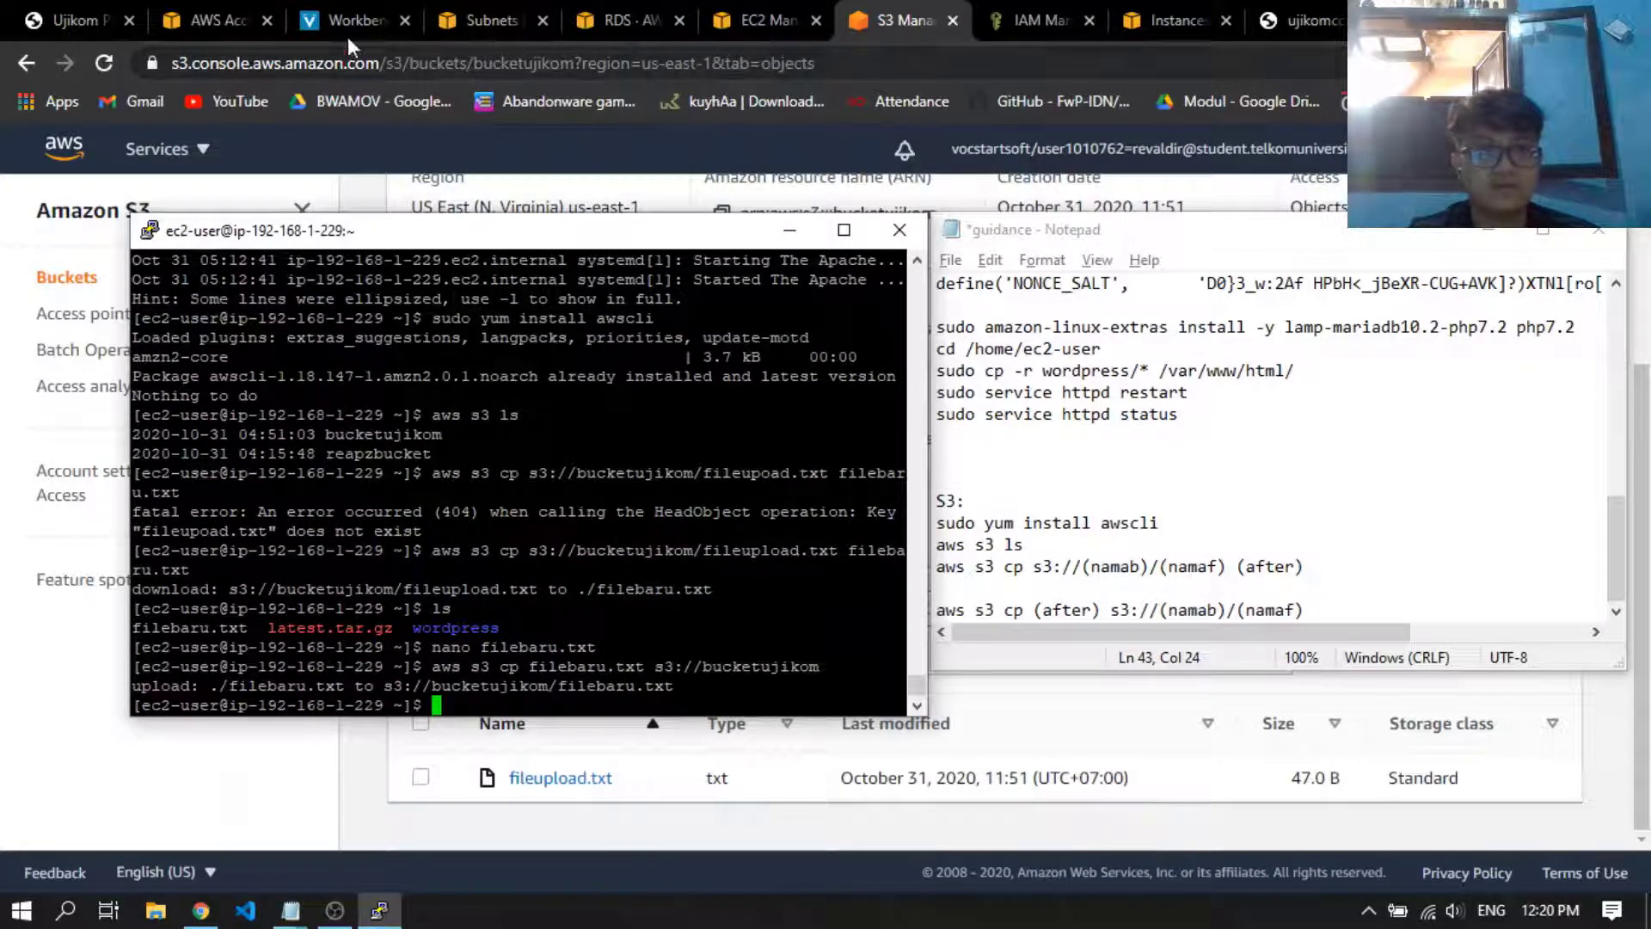
Switch to the S3 console and check the reloaded object list of bucketujikom for the uploaded file
click(907, 22)
click(606, 613)
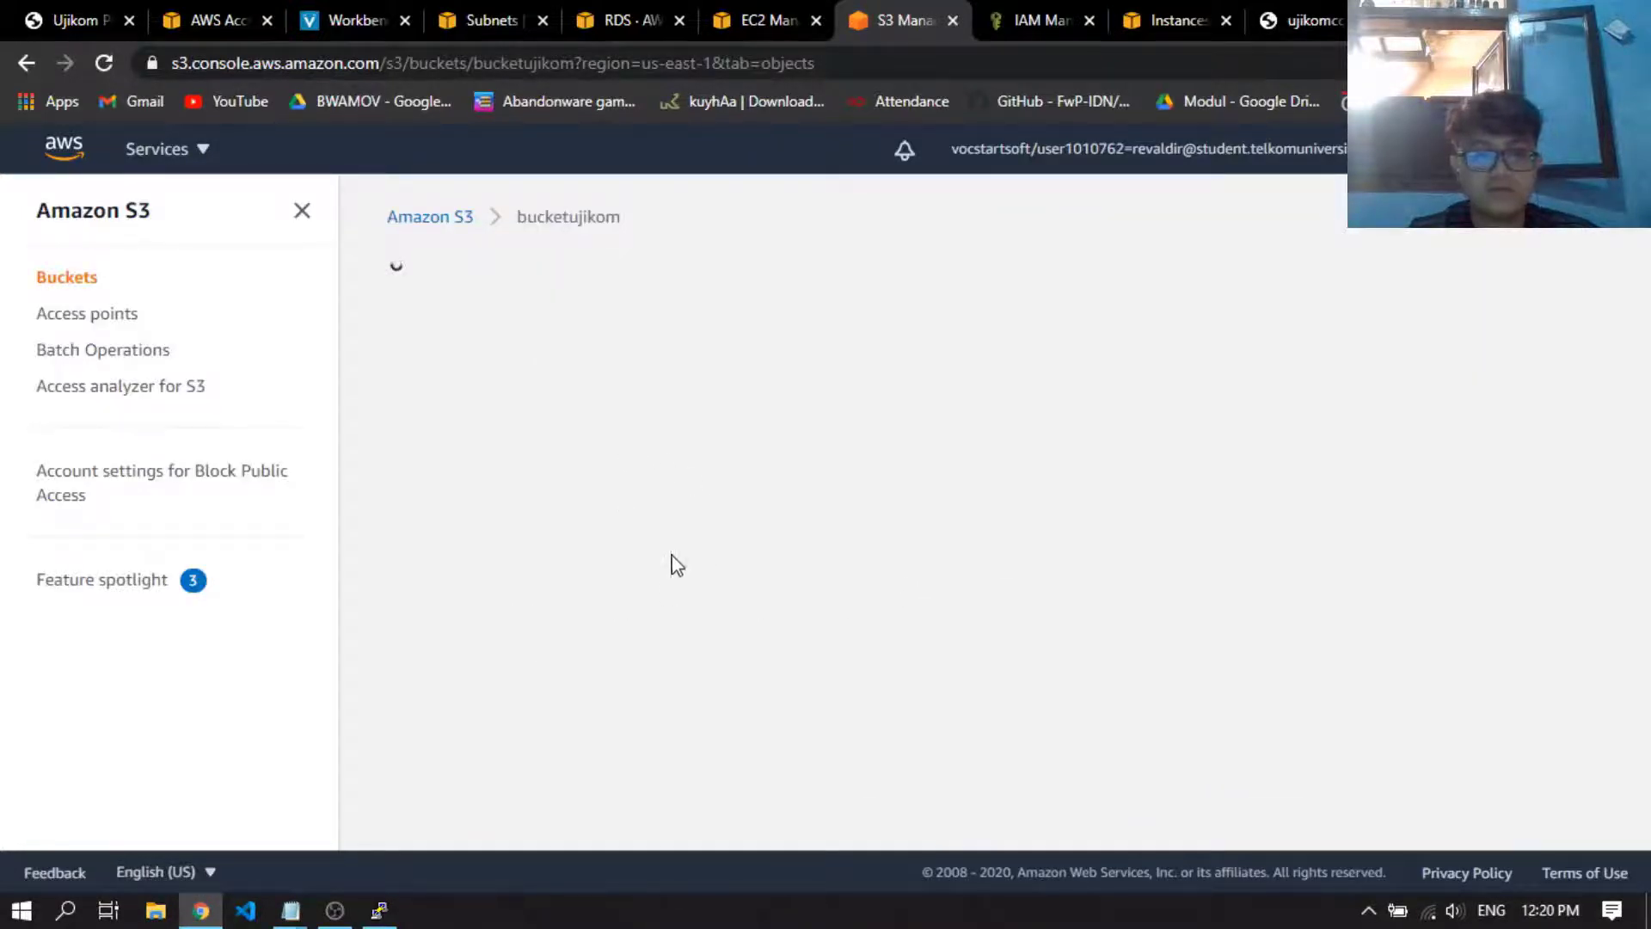
scroll(778, 614, down, 3)
scroll(815, 574, down, 1)
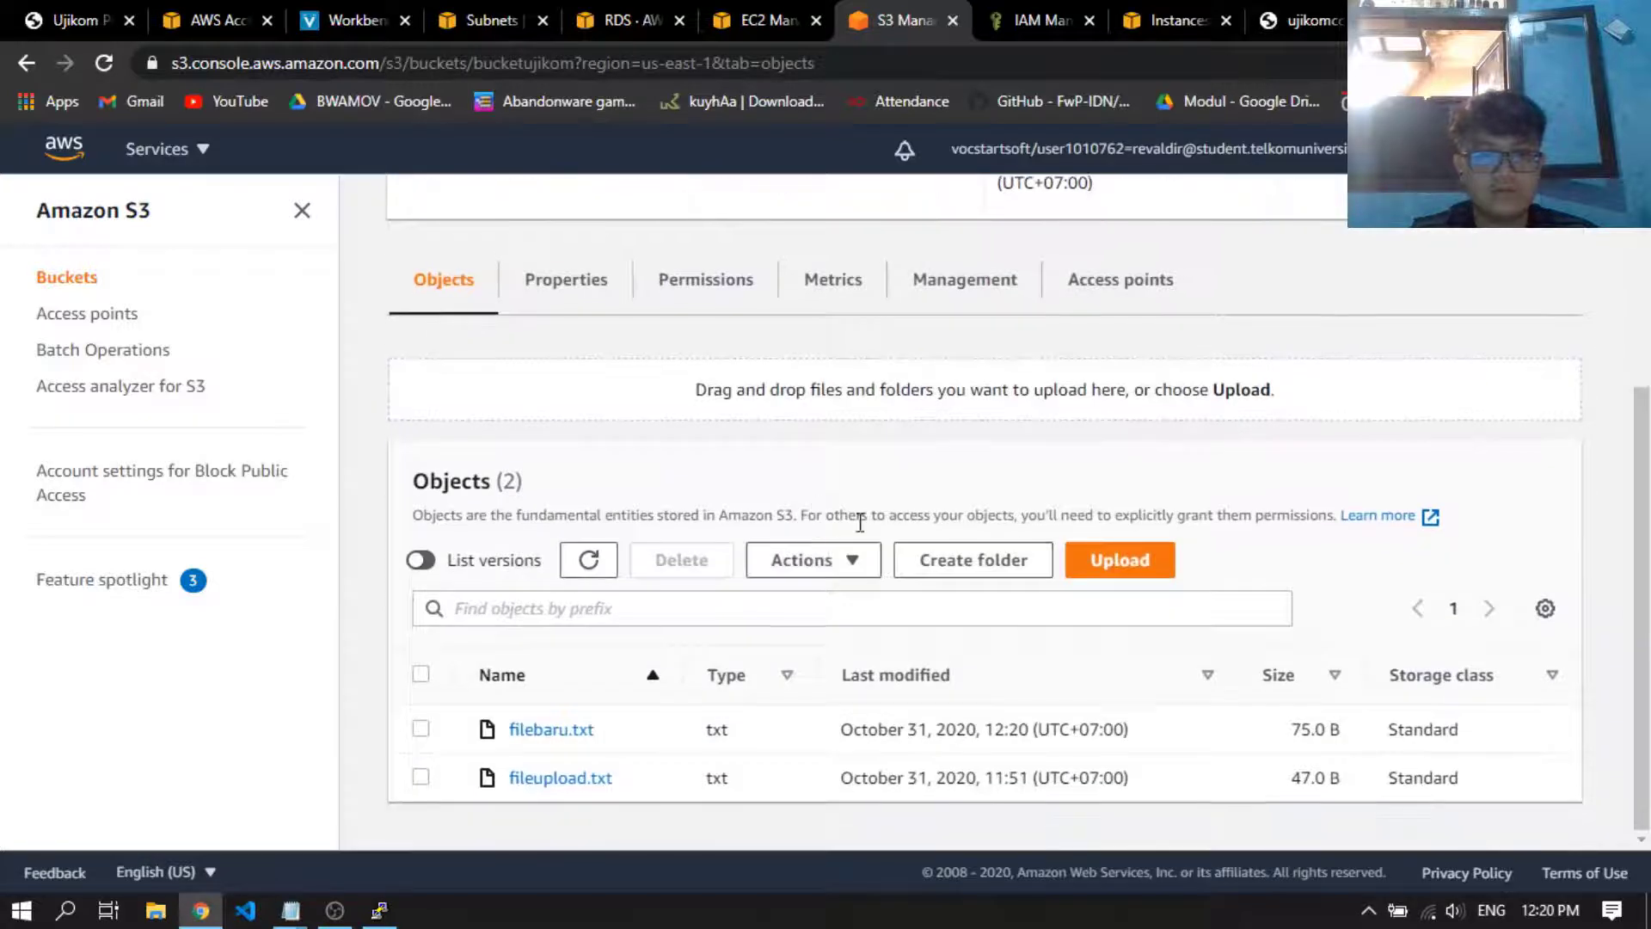
Open the details of filebaru.txt in bucketujikom and view its object URL in a new browser tab
click(582, 733)
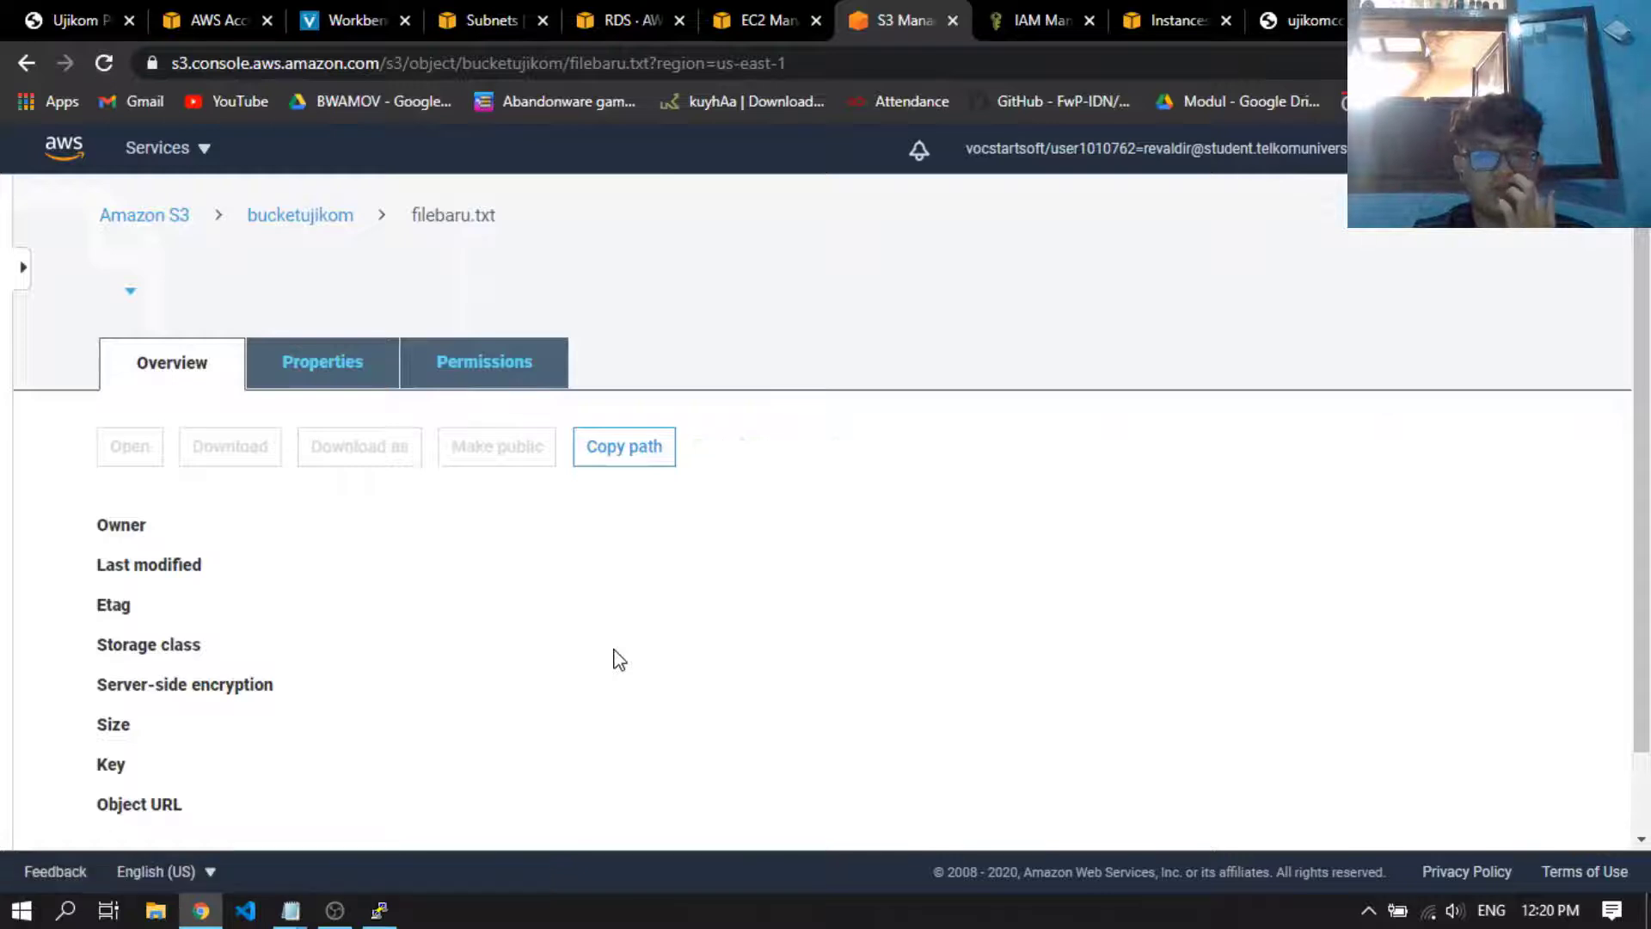
scroll(609, 658, down, 3)
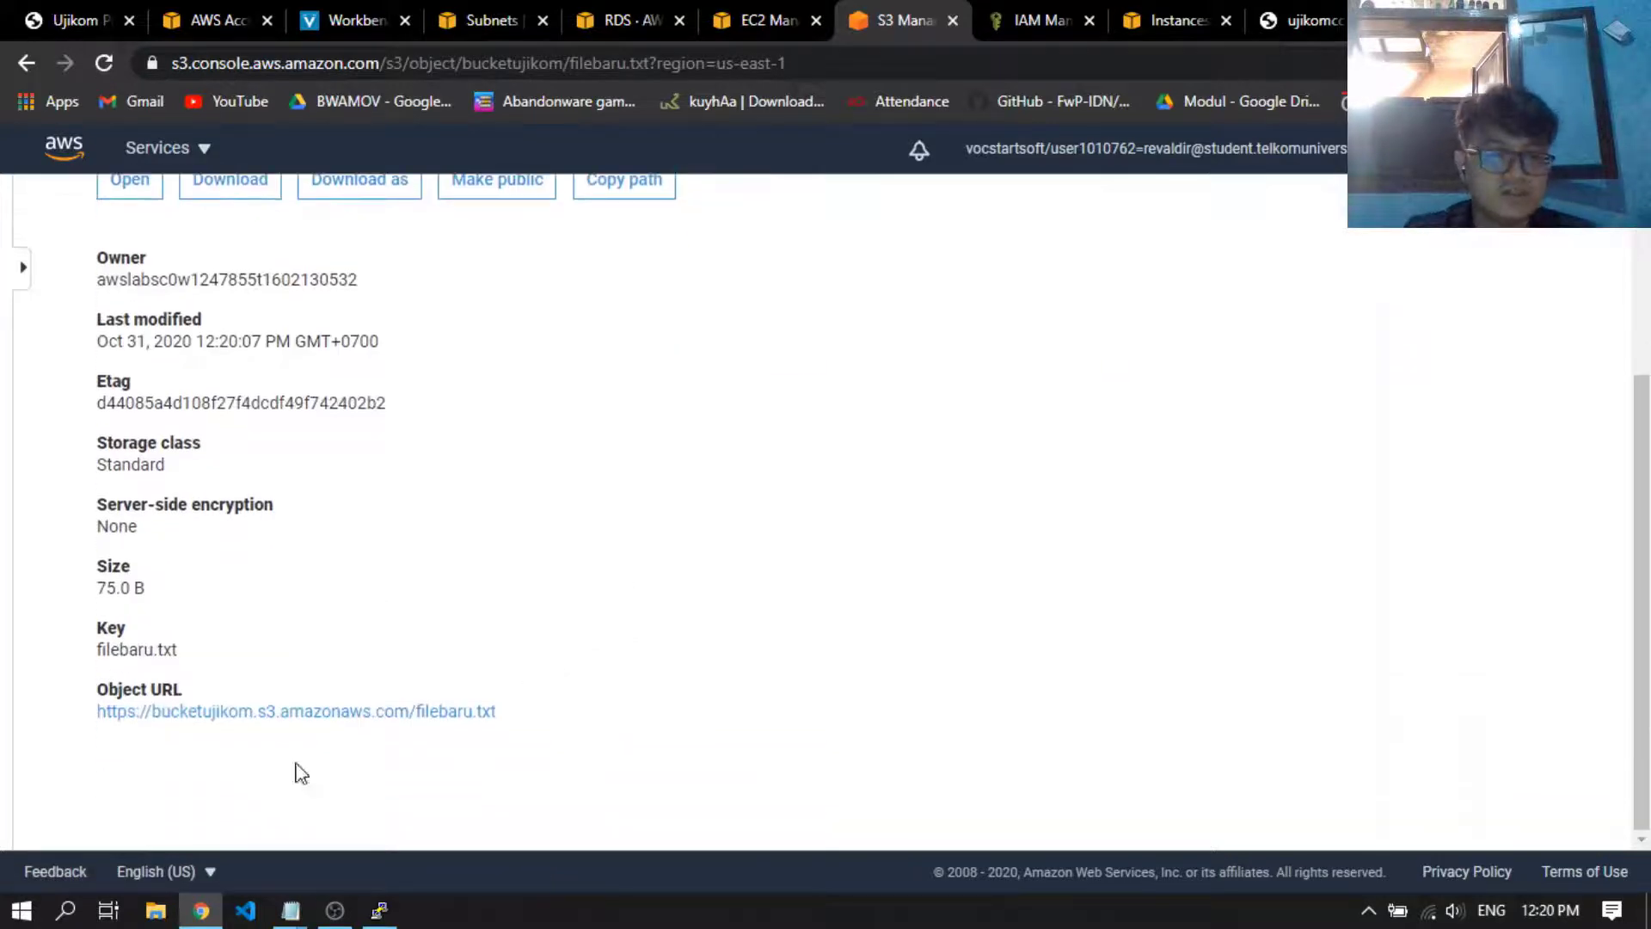
middle_click(228, 711)
click(913, 22)
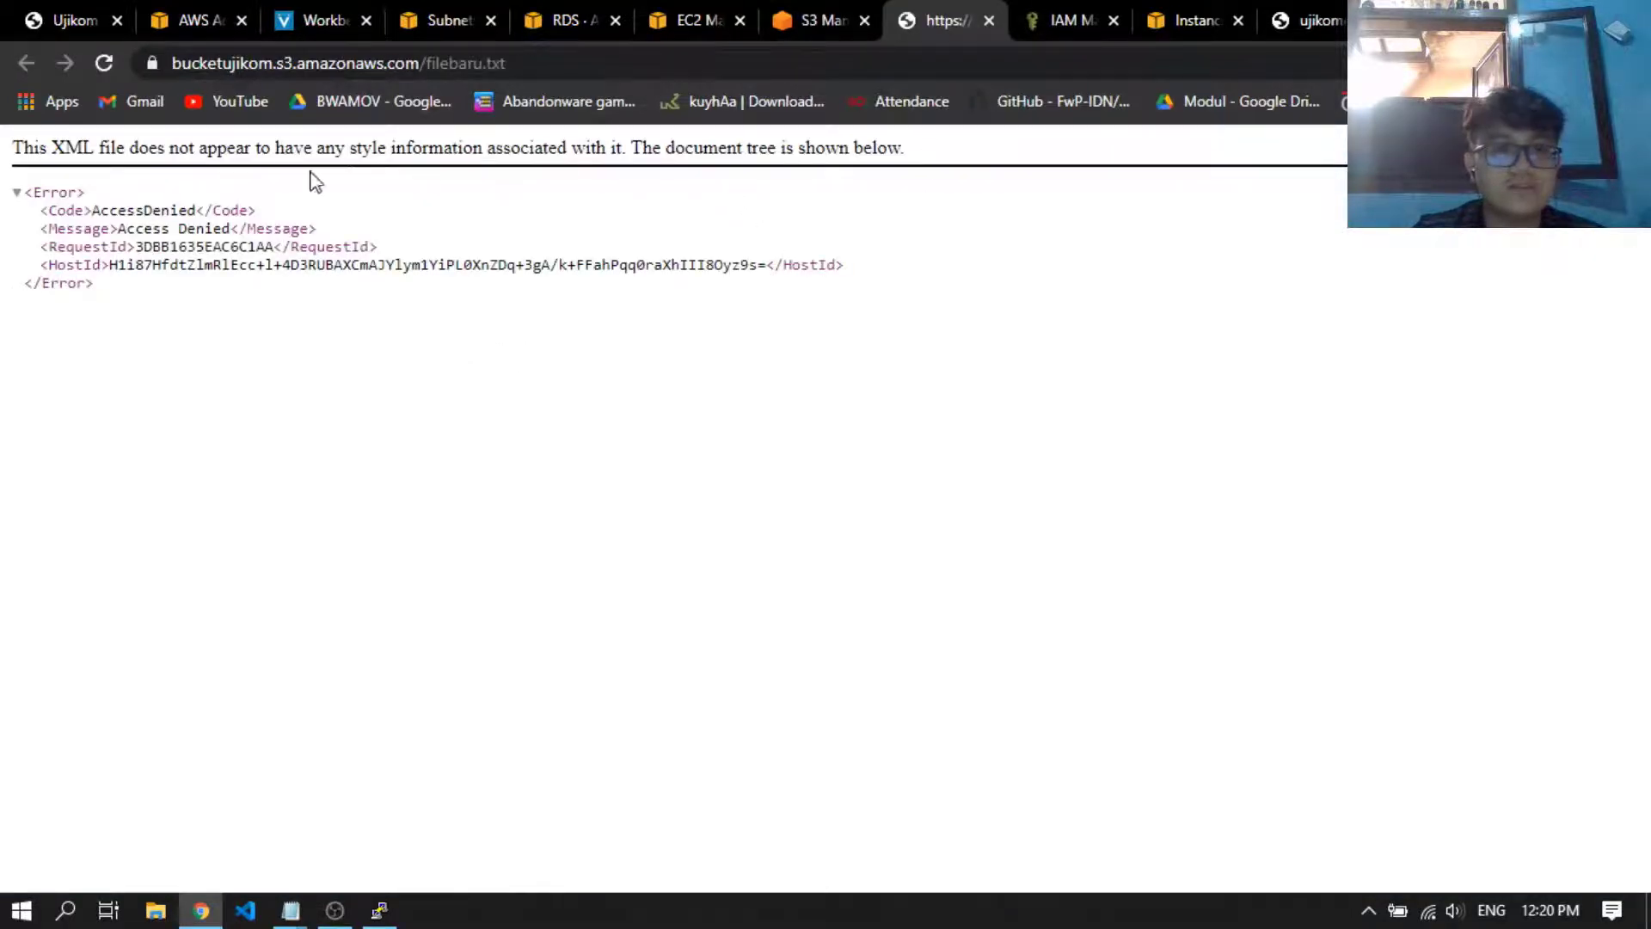
Make filebaru.txt in bucketujikom public and check the file's content through its object URL in a new browser tab
click(989, 21)
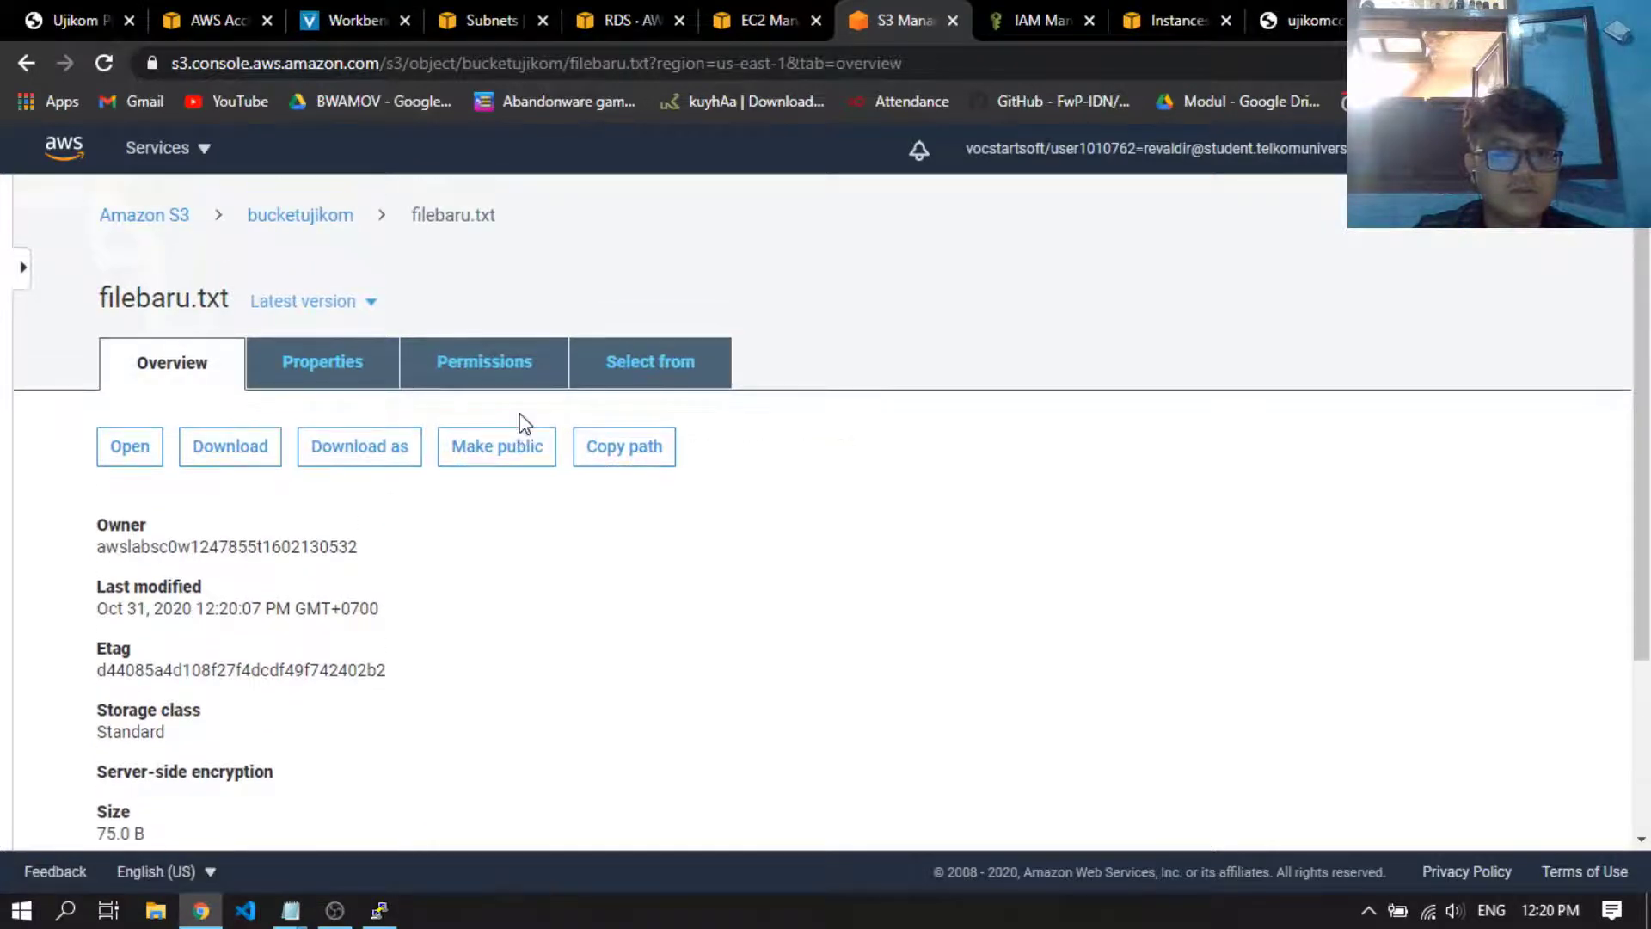
click(527, 448)
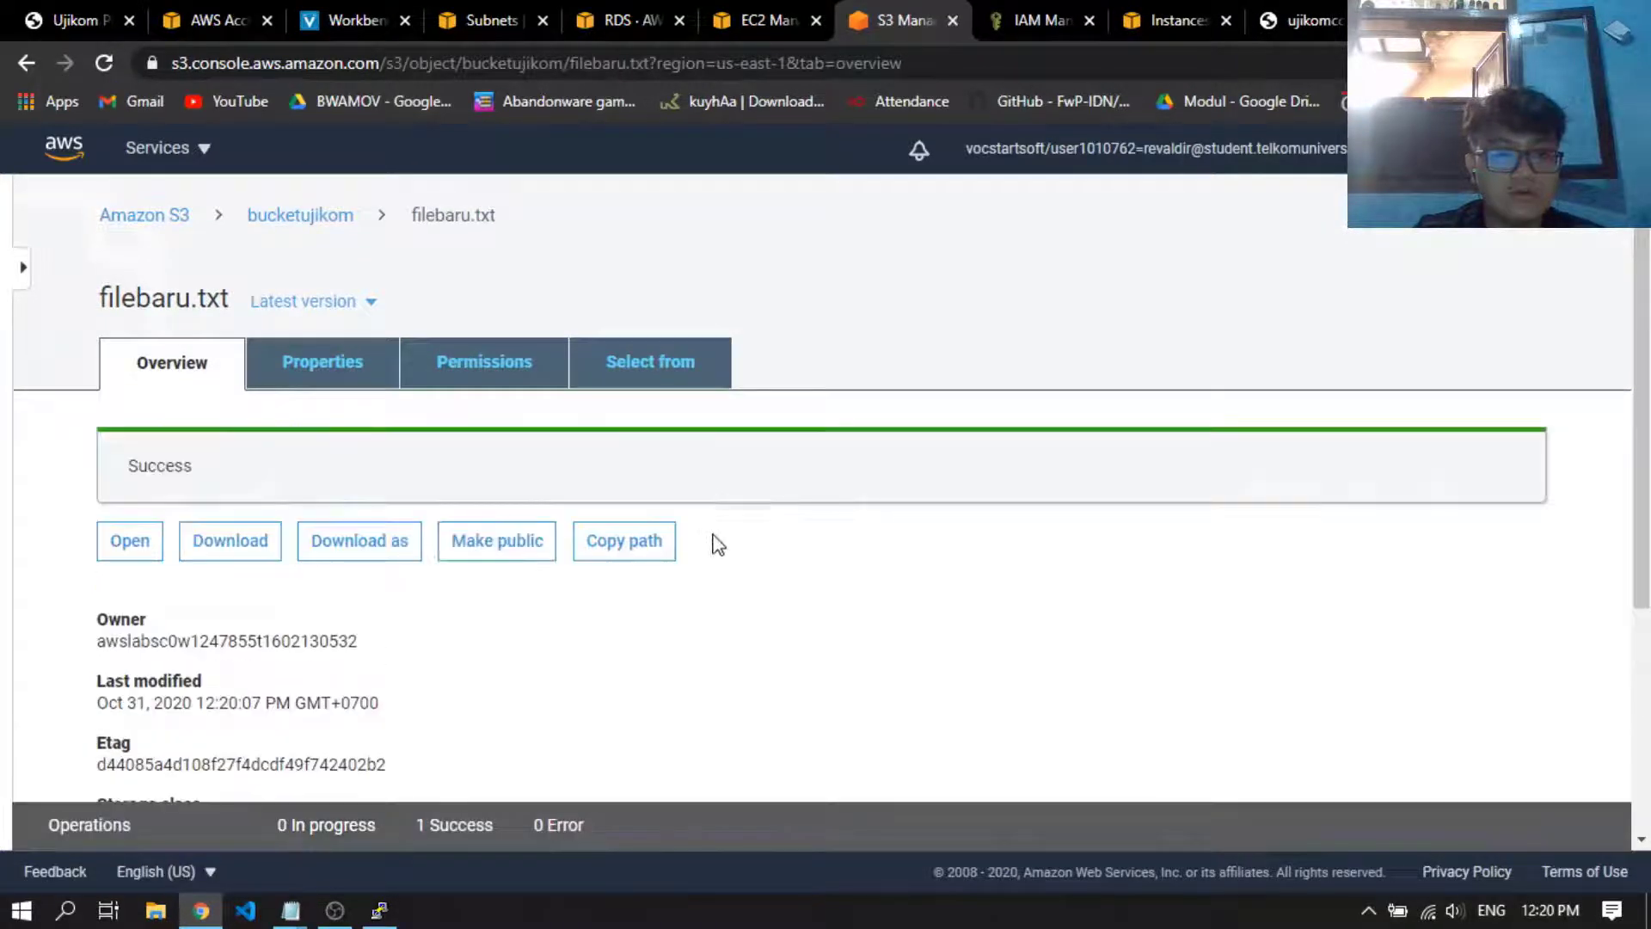
scroll(516, 558, down, 3)
middle_click(450, 712)
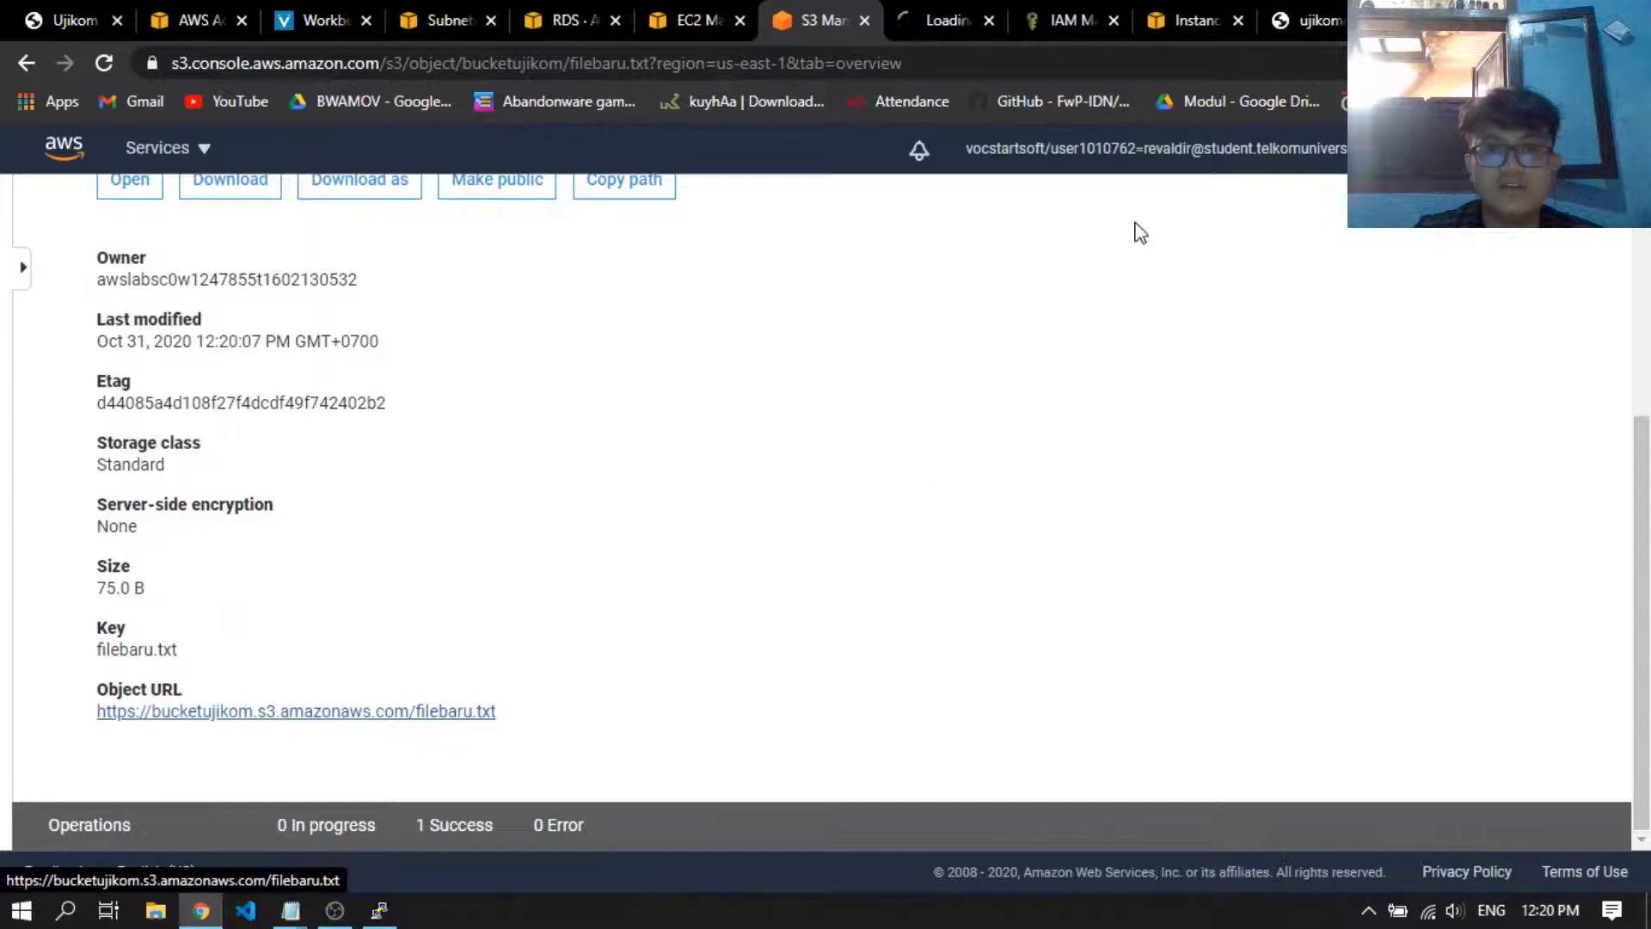
click(953, 12)
drag(505, 309, 4, 147)
click(456, 280)
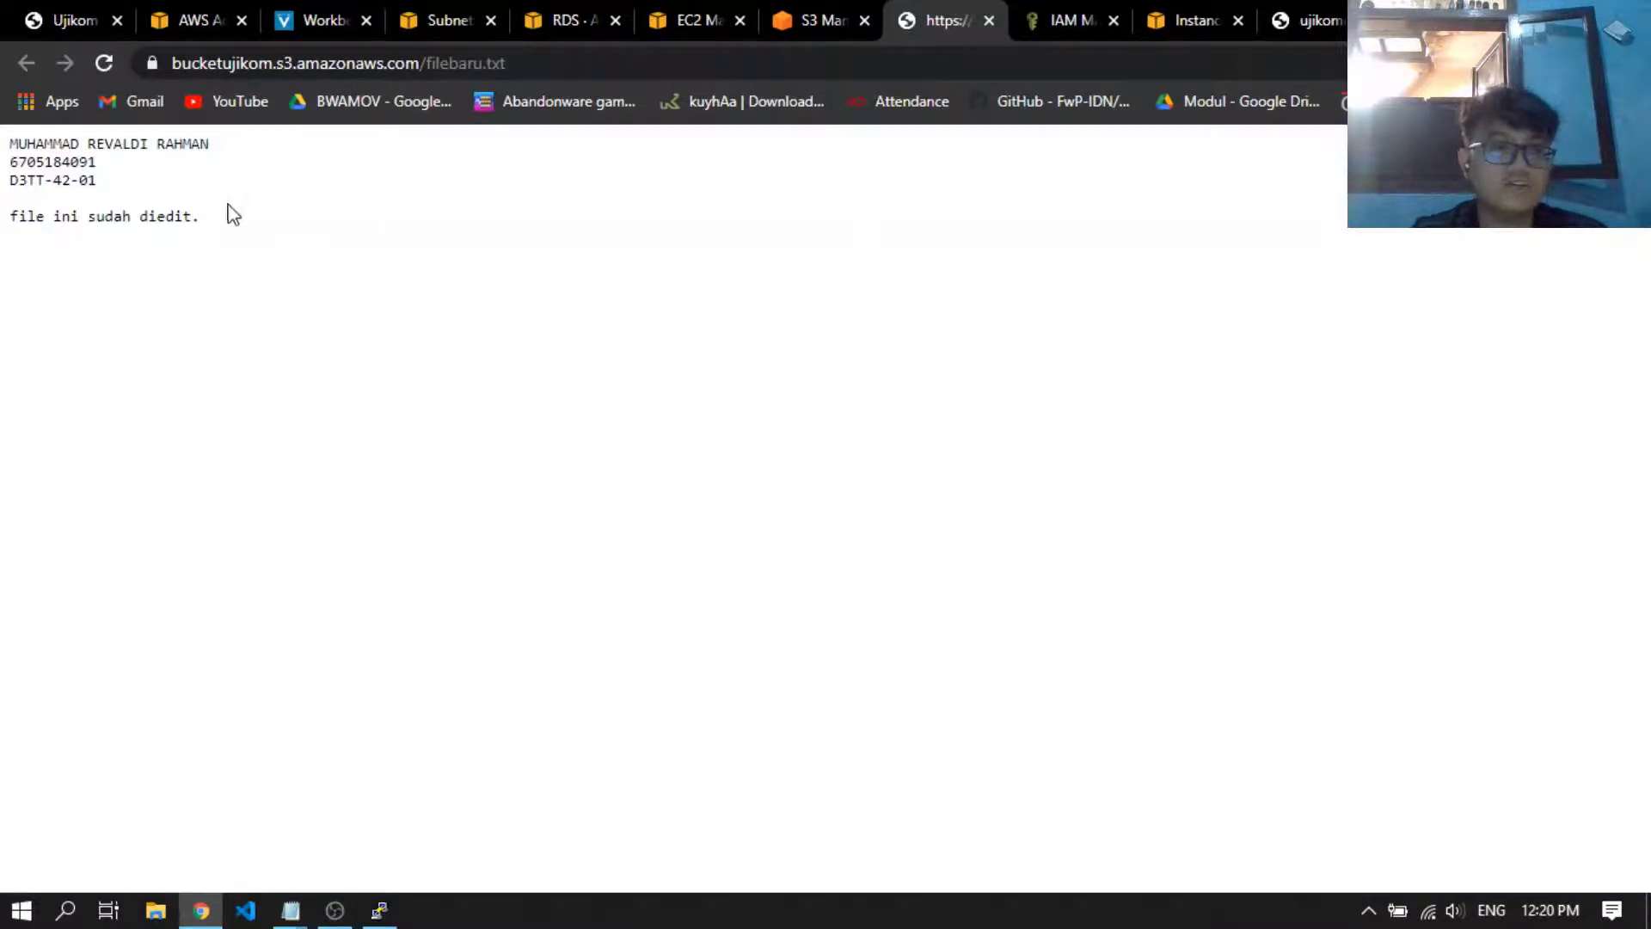
drag(203, 206, 7, 139)
Return to the object list of bucketujikom and view the object URL of fileupload.txt in a new browser tab
click(1333, 15)
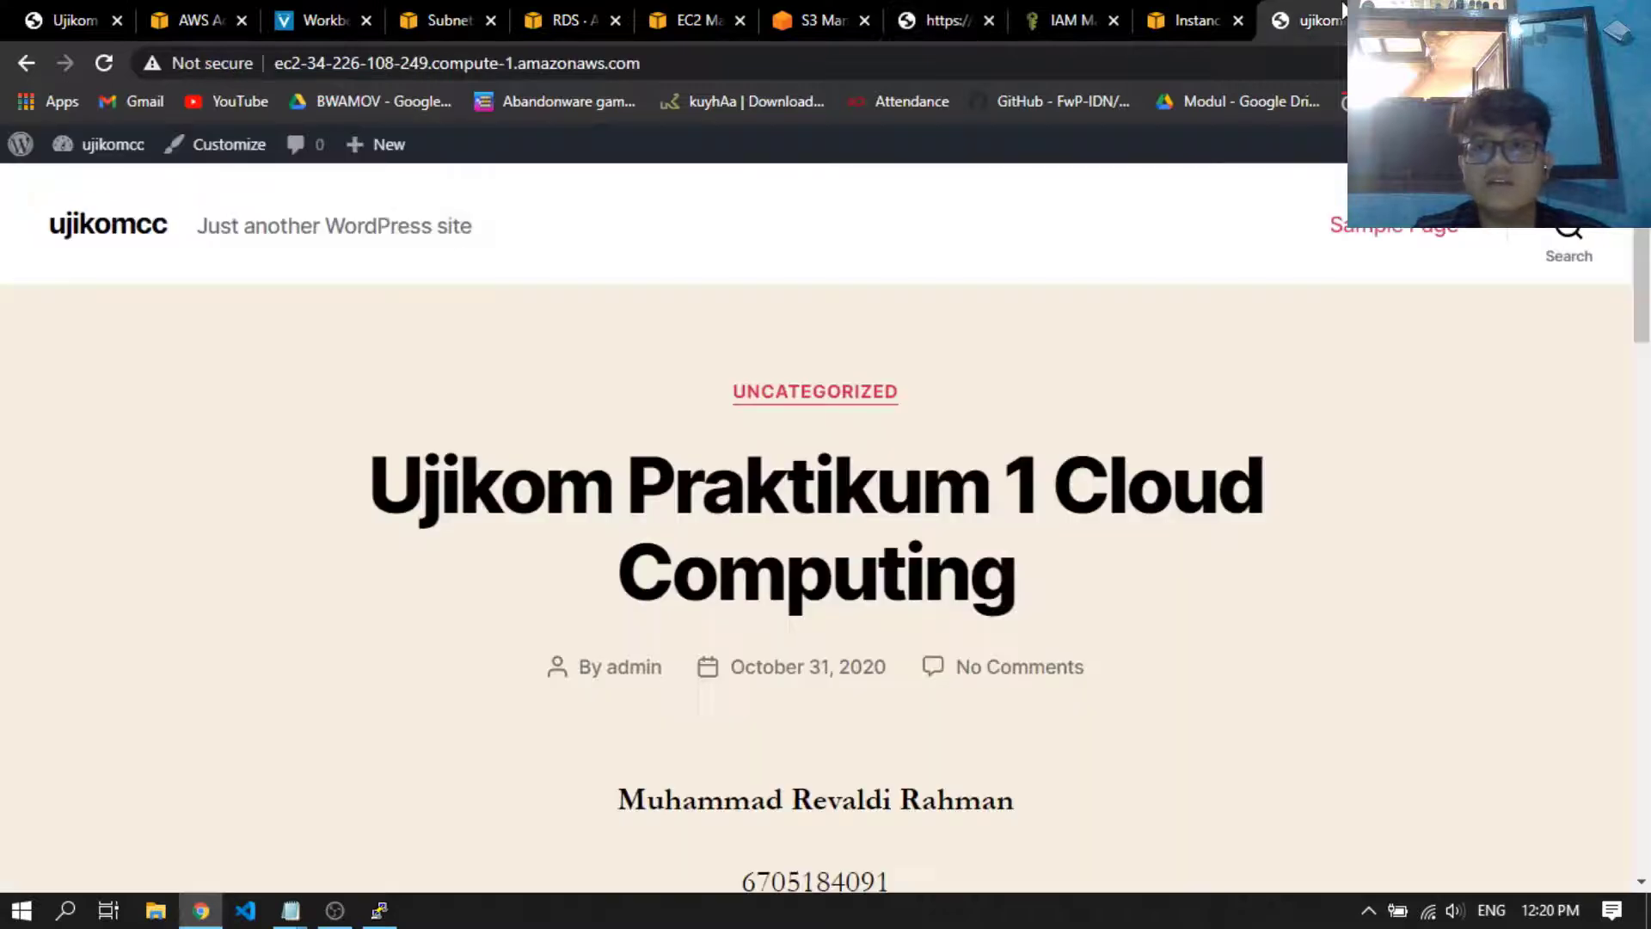
click(848, 13)
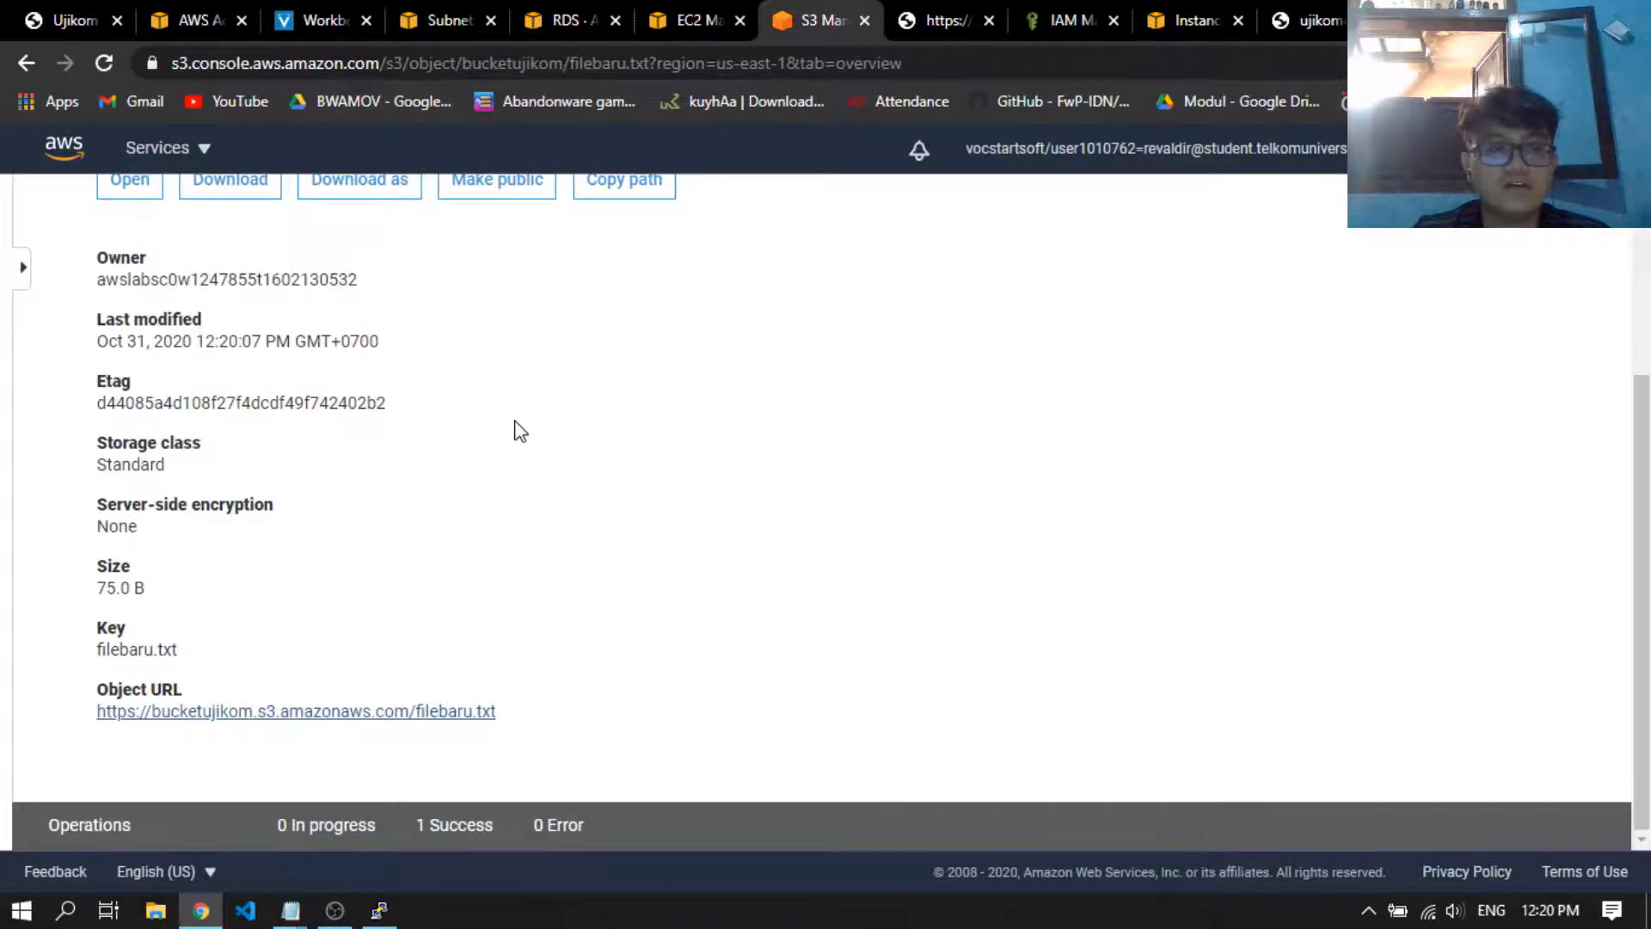
key(alt+Left)
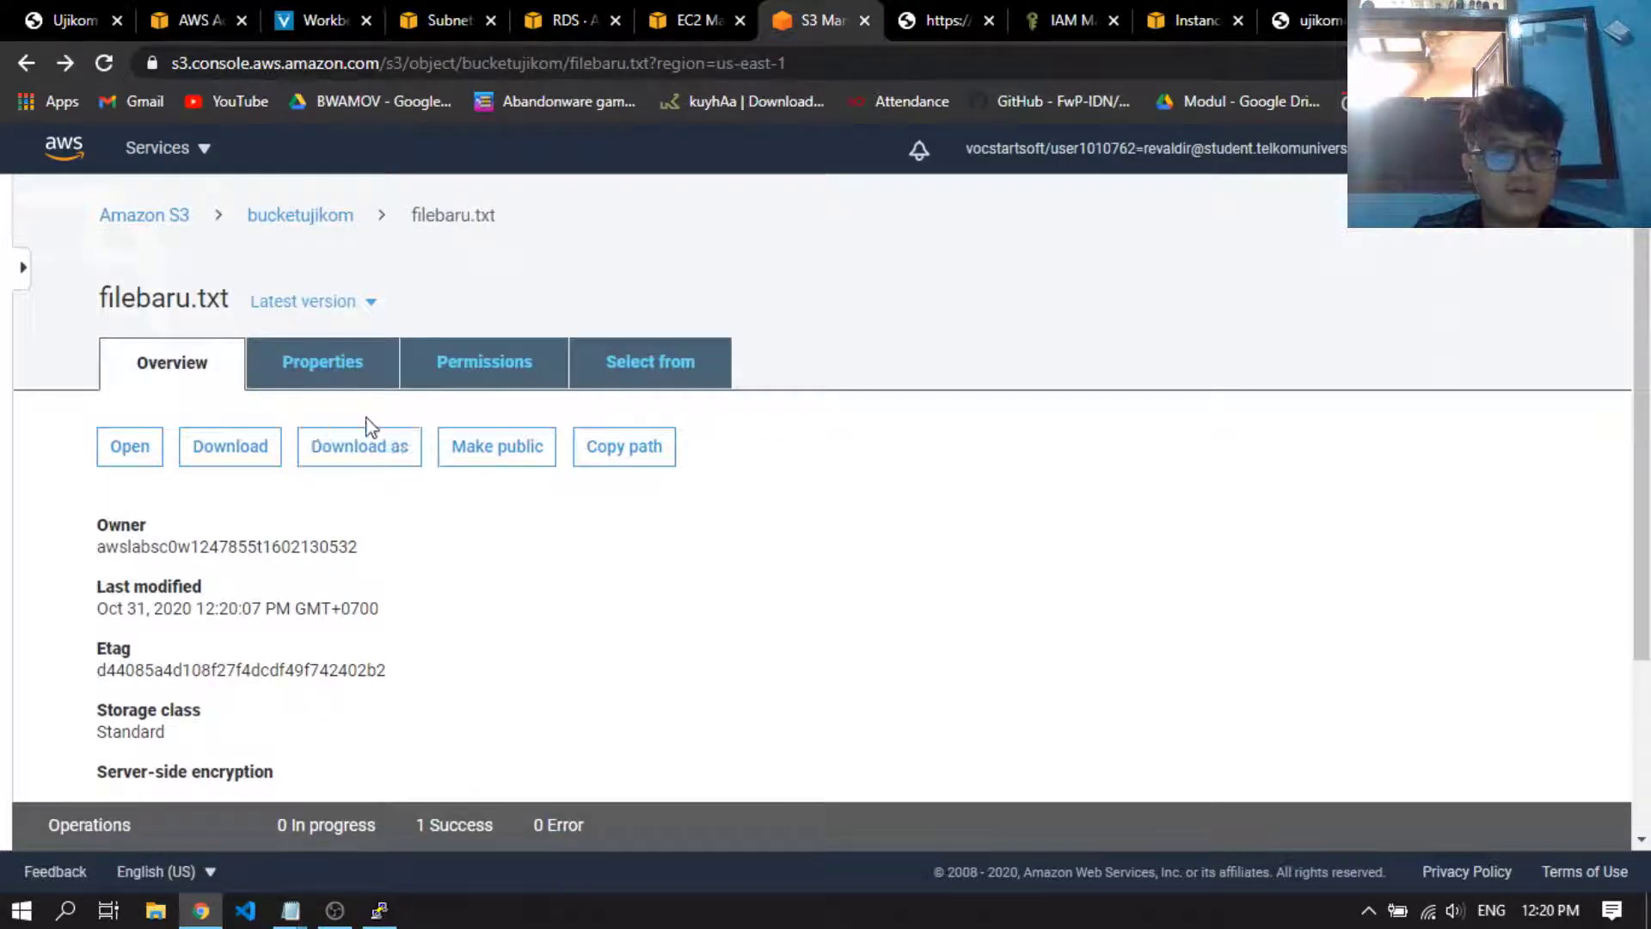
click(343, 225)
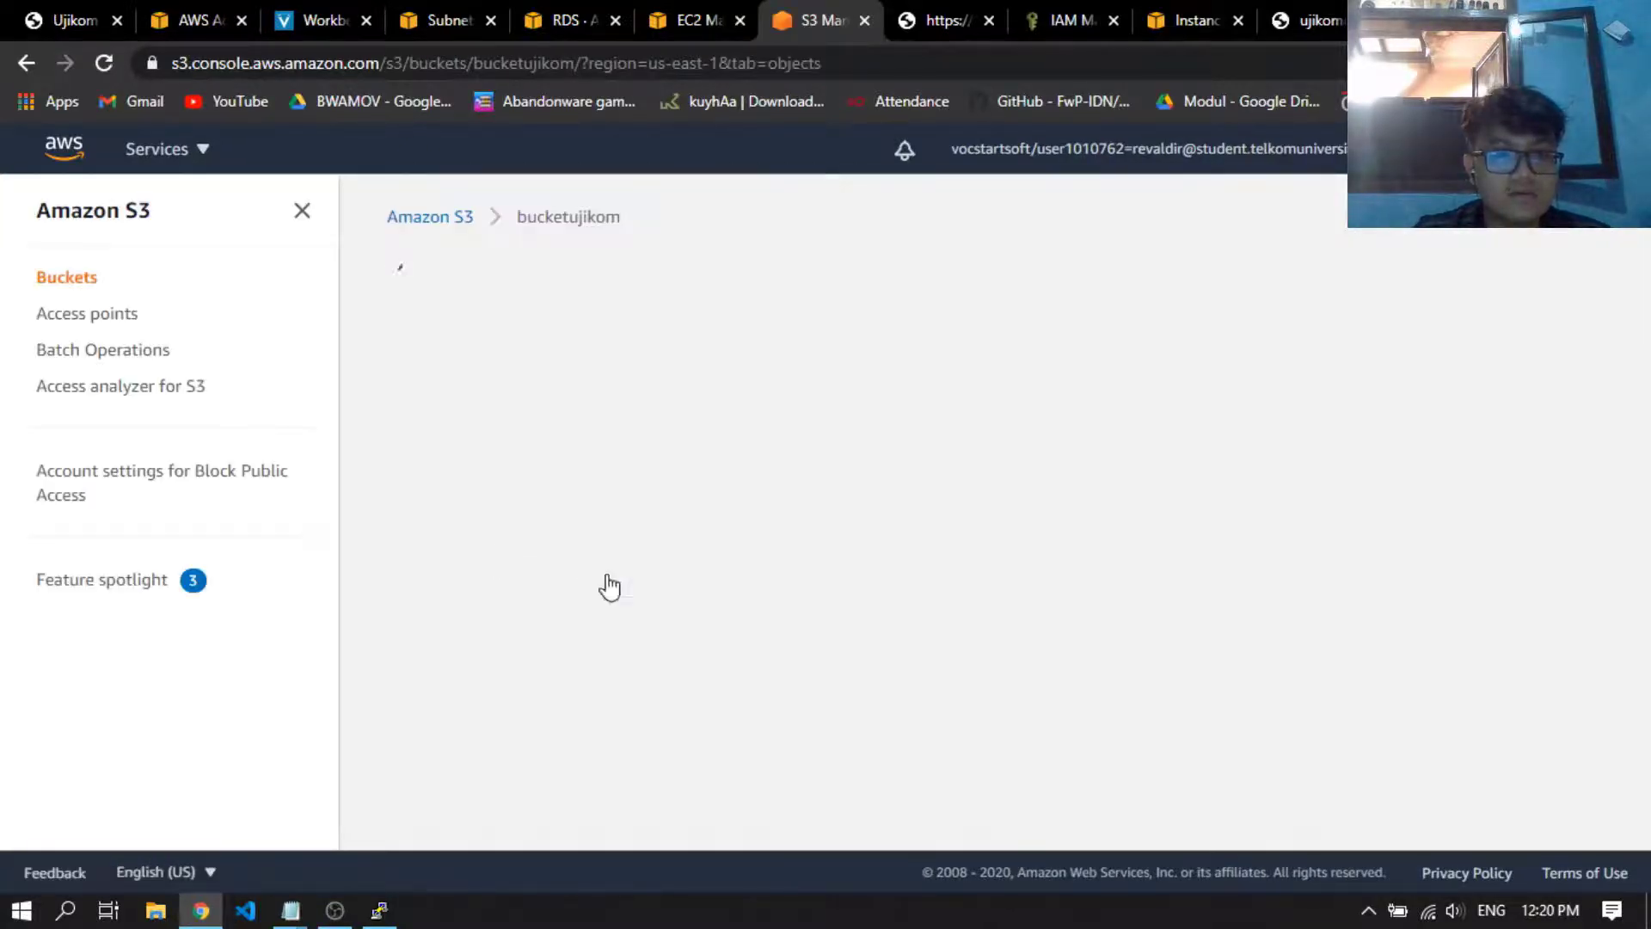
scroll(521, 740, down, 2)
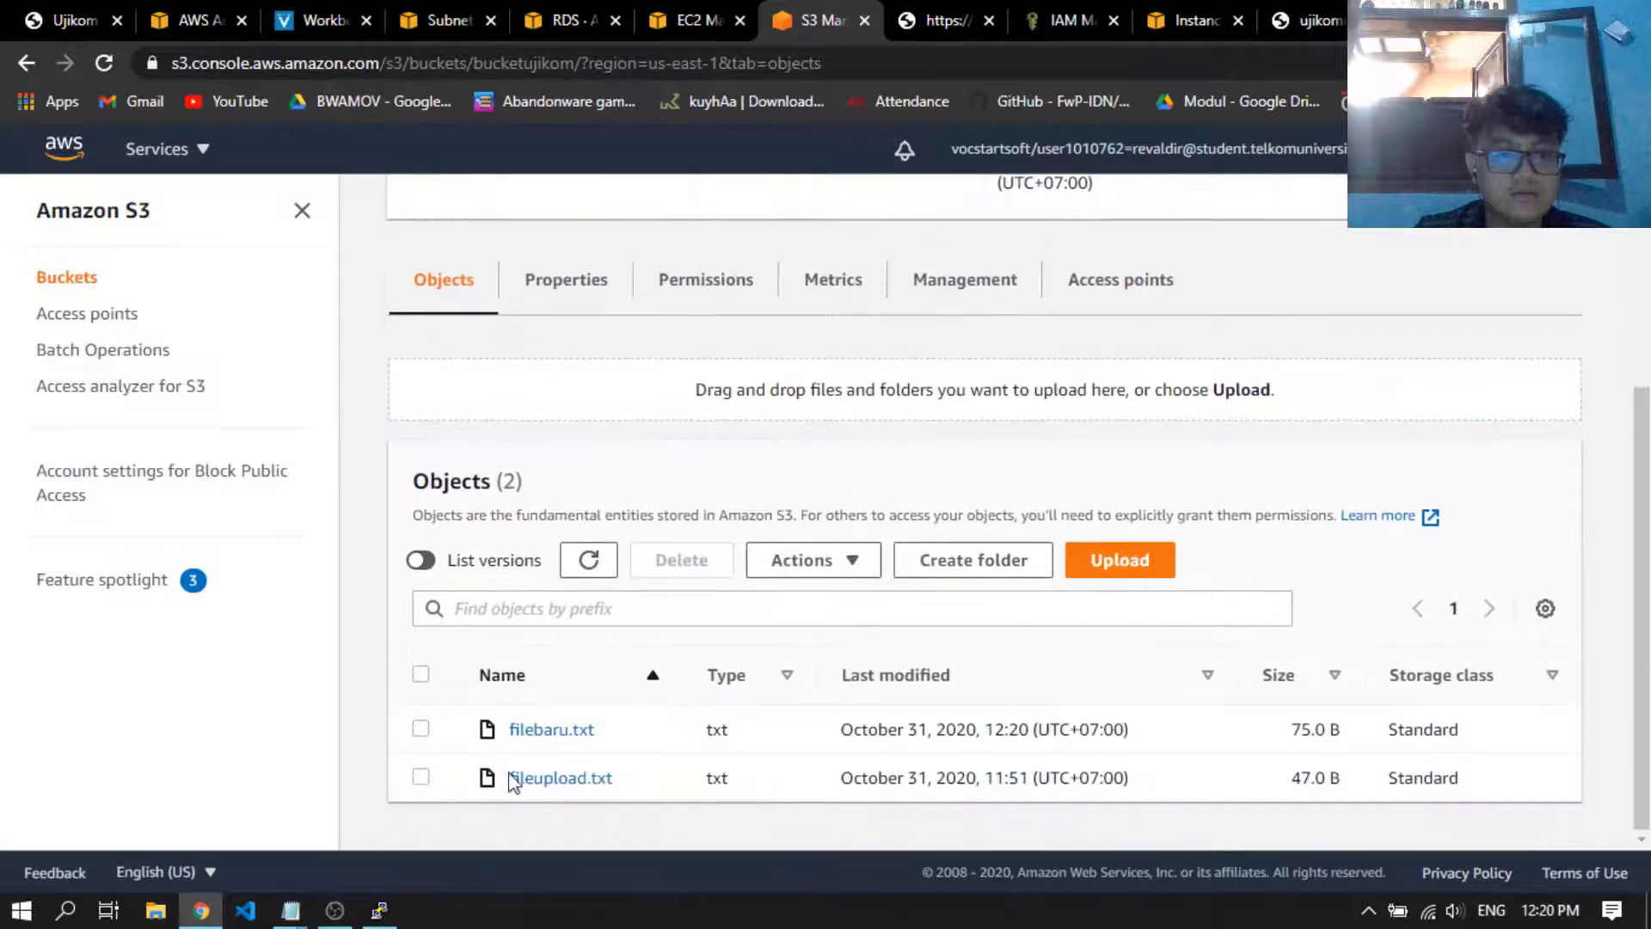
click(563, 783)
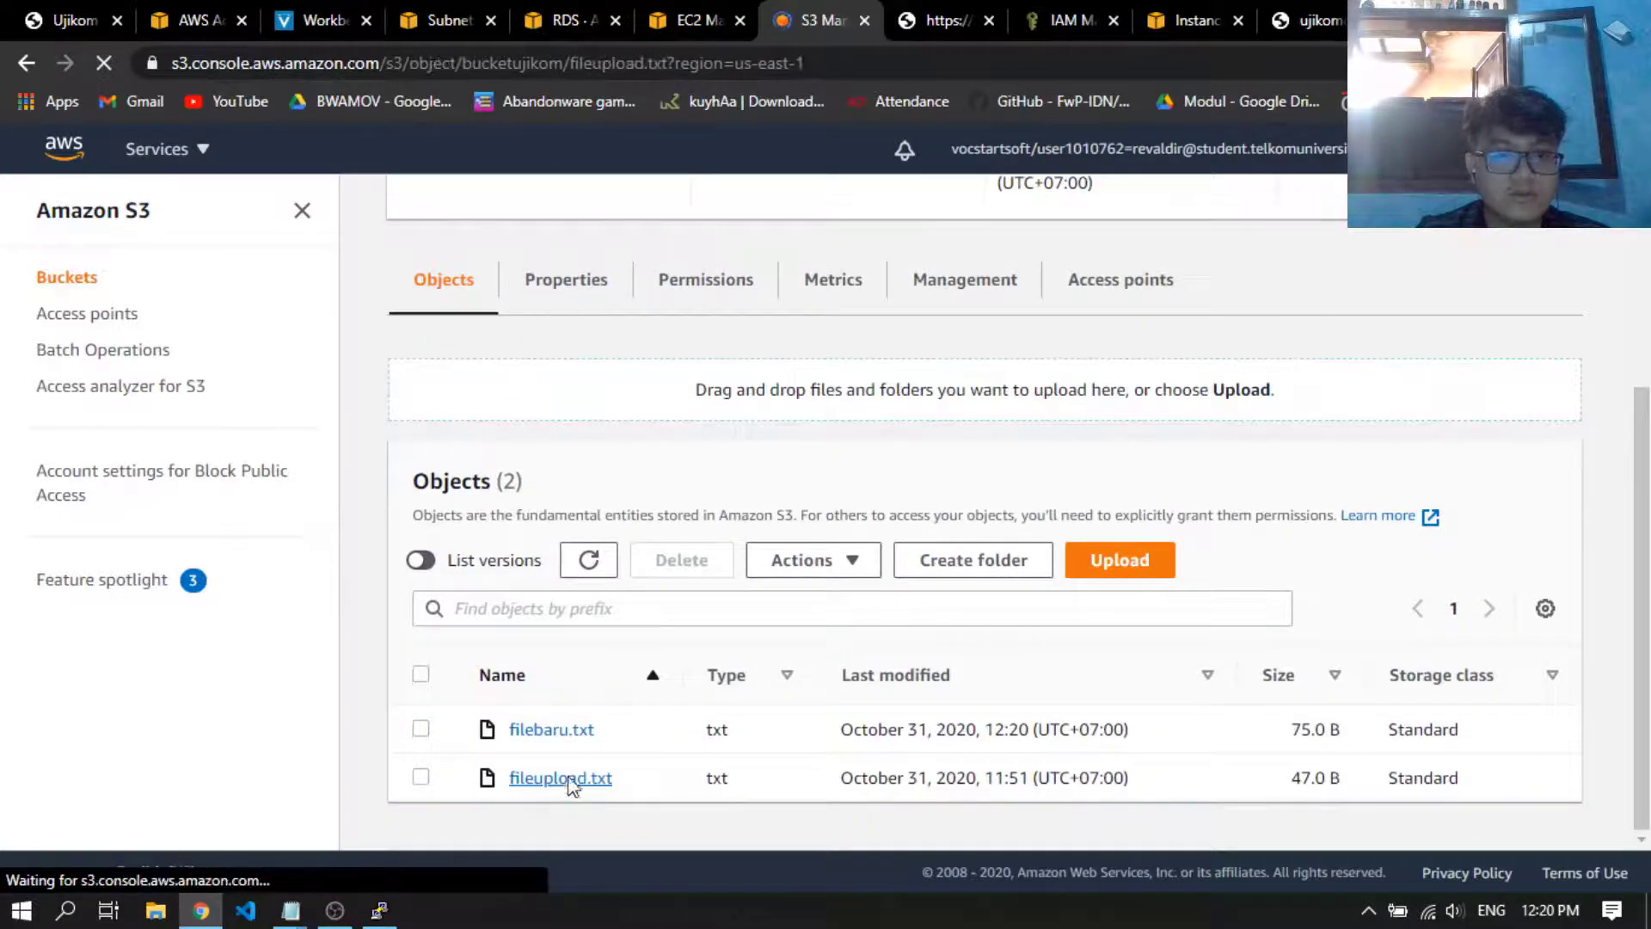
scroll(244, 735, down, 2)
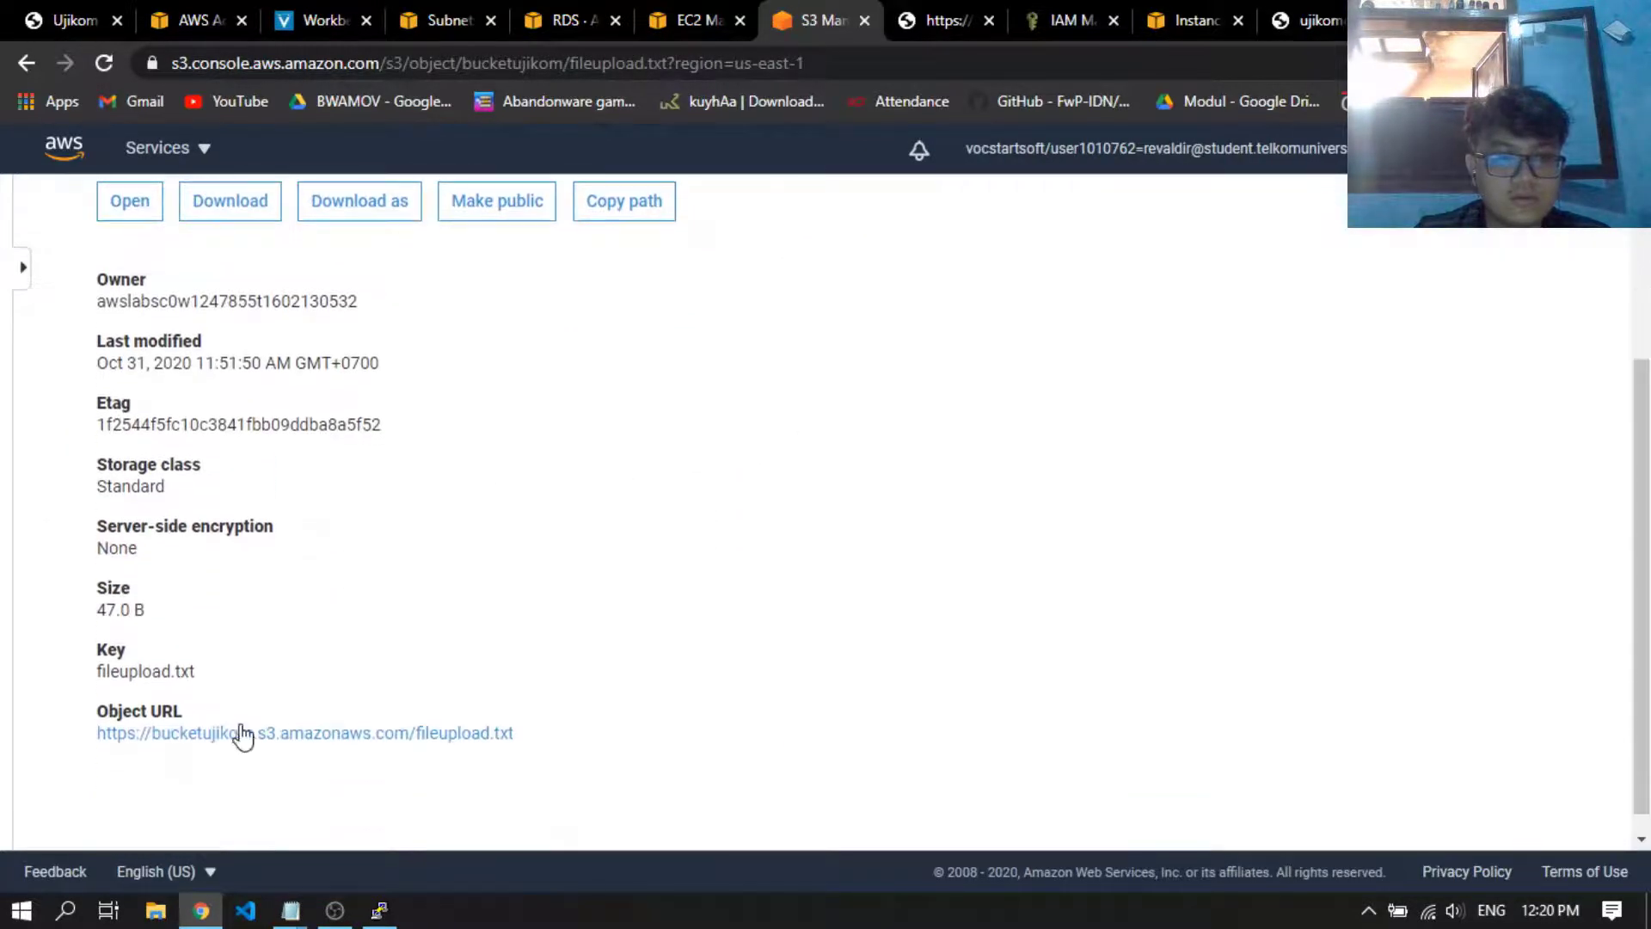
click(243, 735)
click(858, 17)
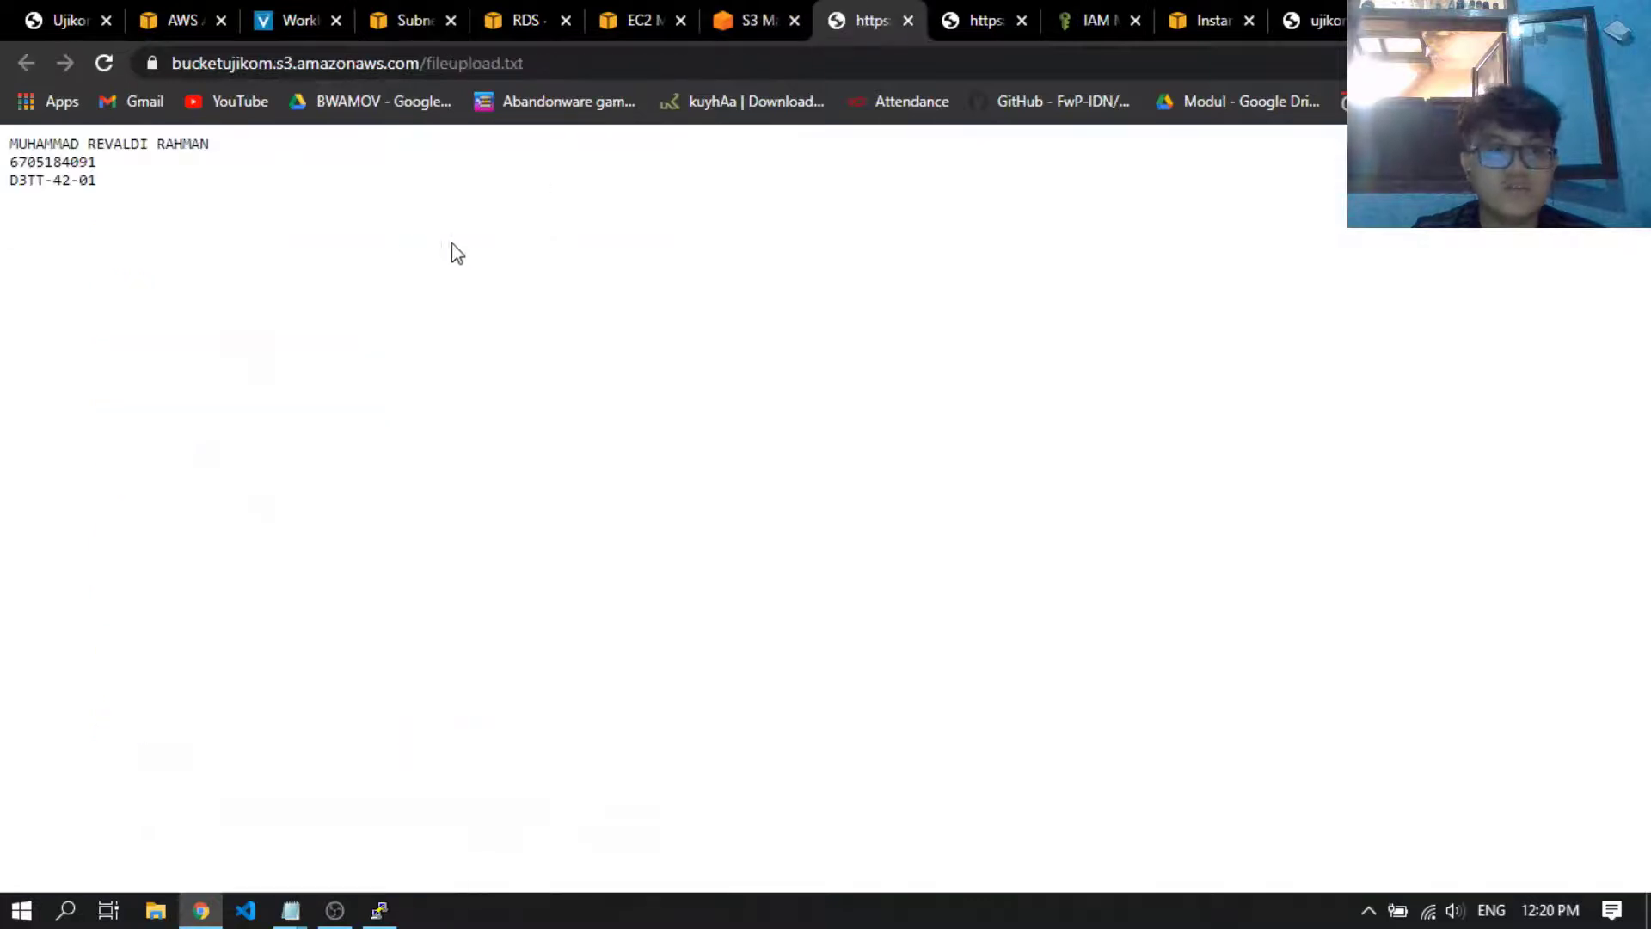
Compare the text of the original fileupload.txt with the edited filebaru.txt in their browser tabs
drag(451, 243, 7, 160)
click(602, 172)
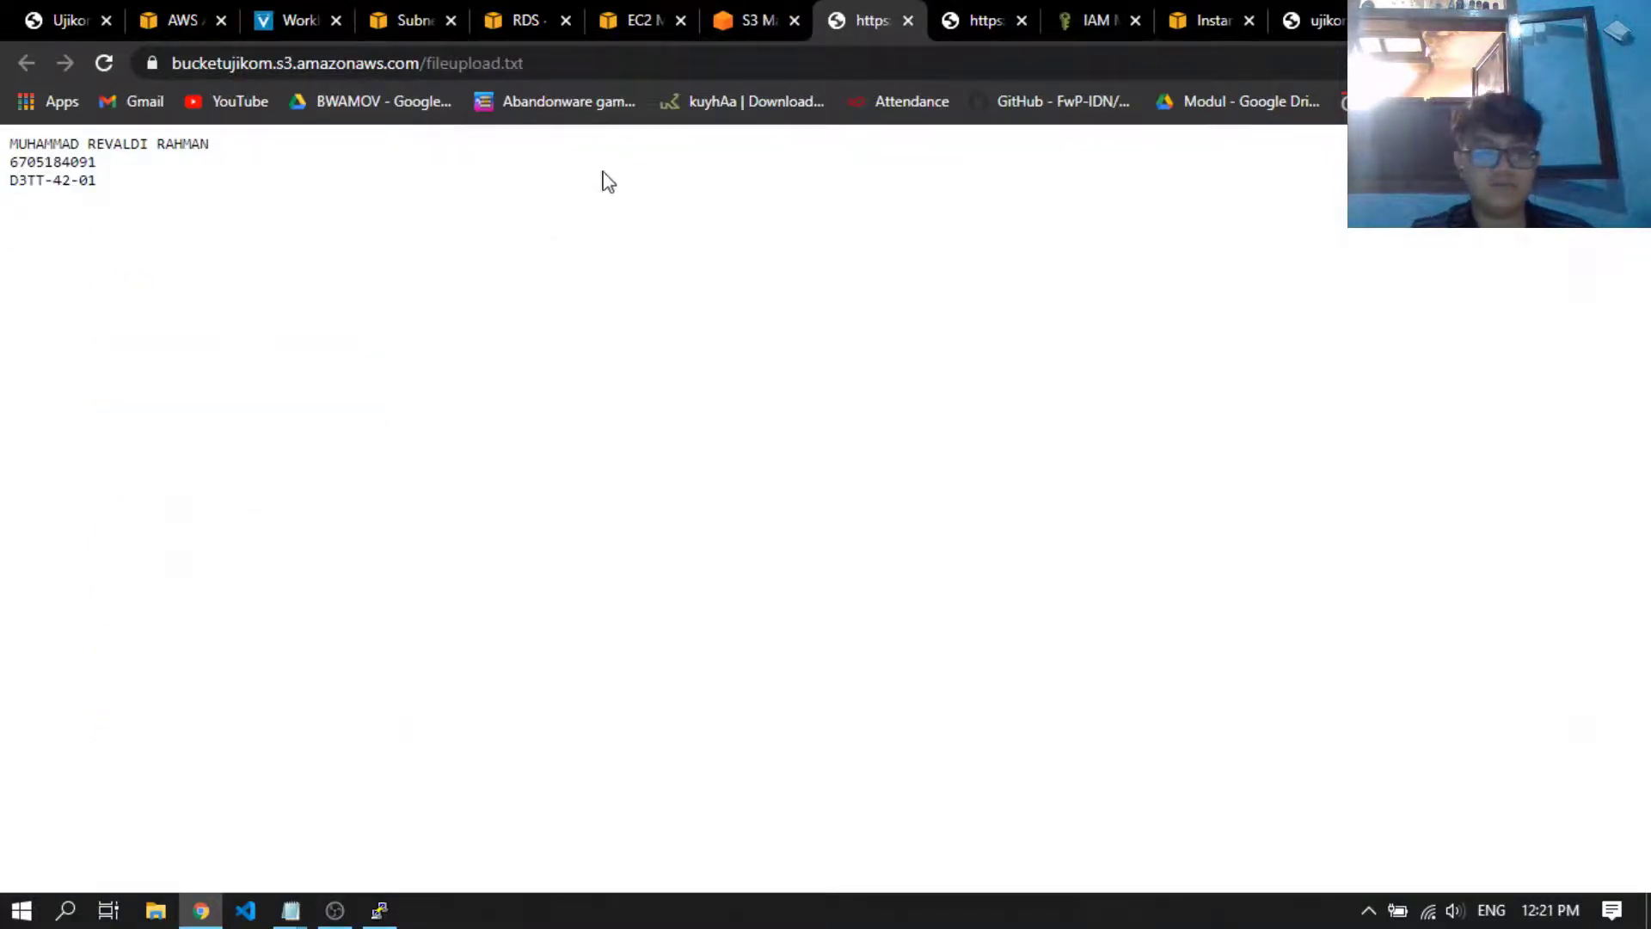
click(962, 16)
click(864, 15)
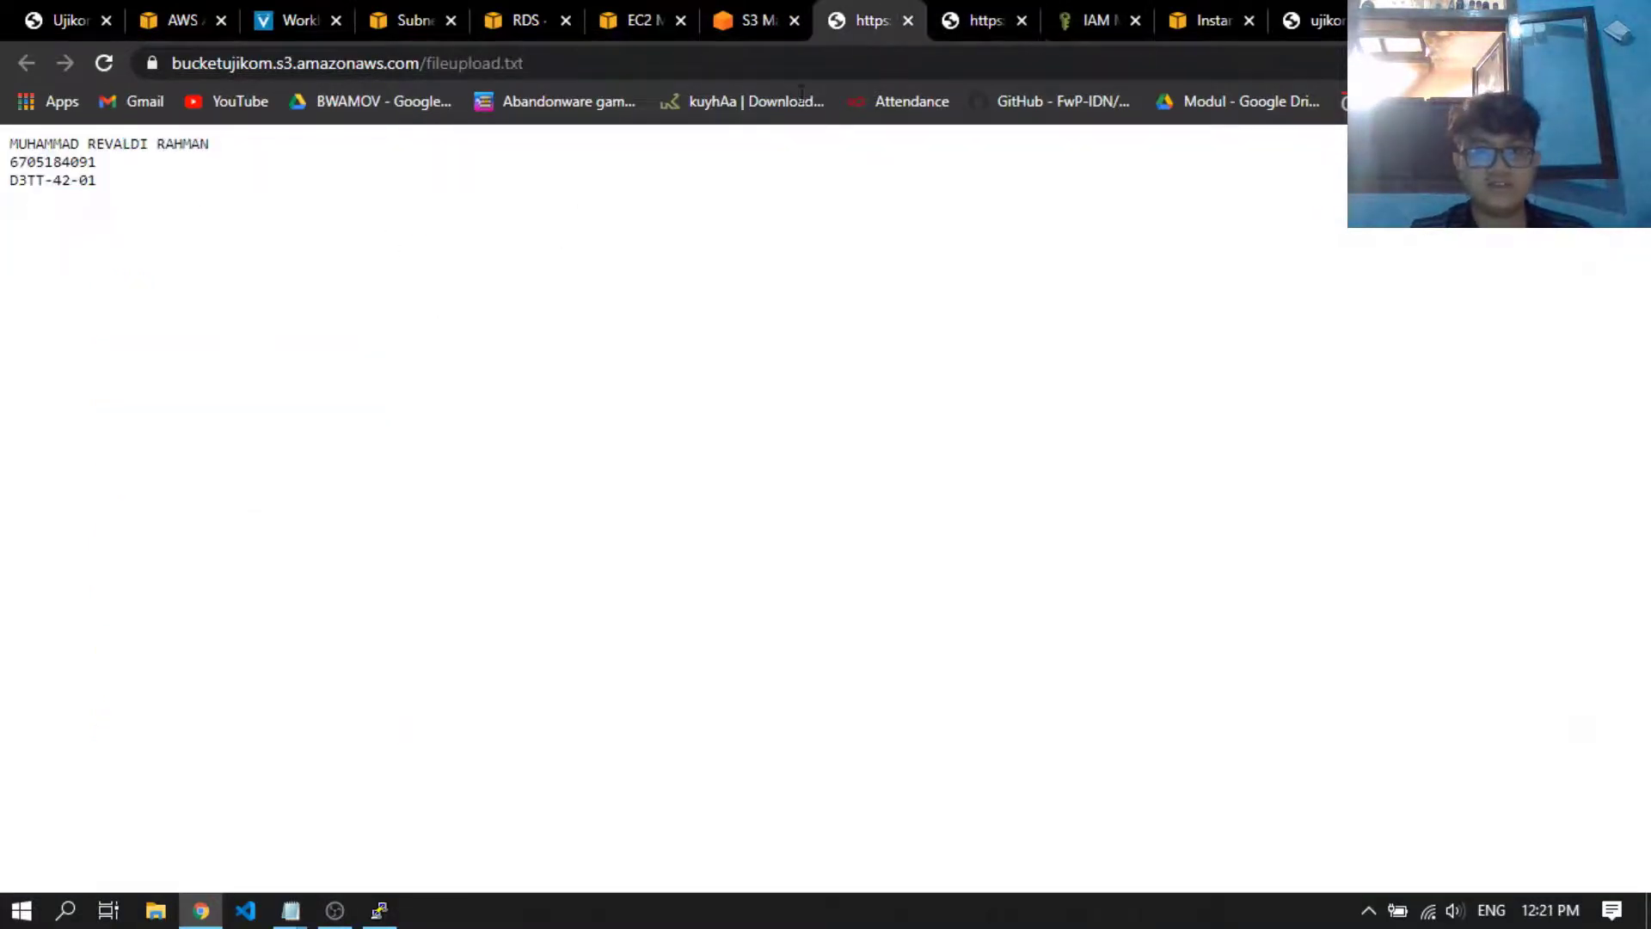
click(1004, 5)
click(614, 308)
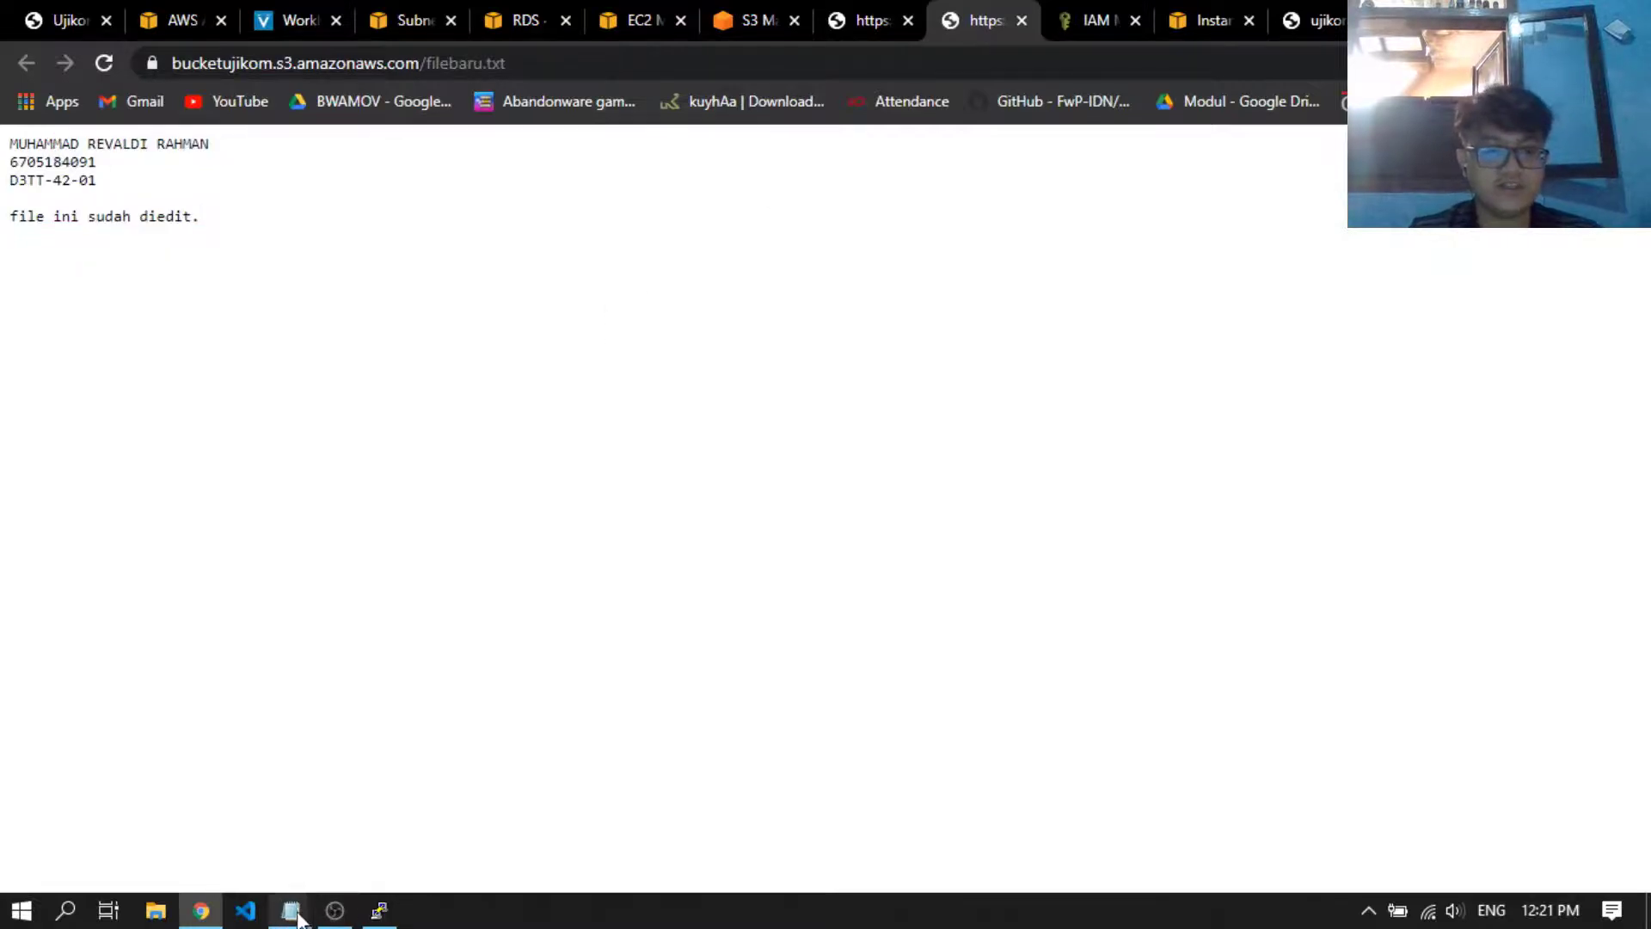
Review the AWS CLI commands in the terminal, and the grading points, notes and submission list in the assignment PDF
click(377, 913)
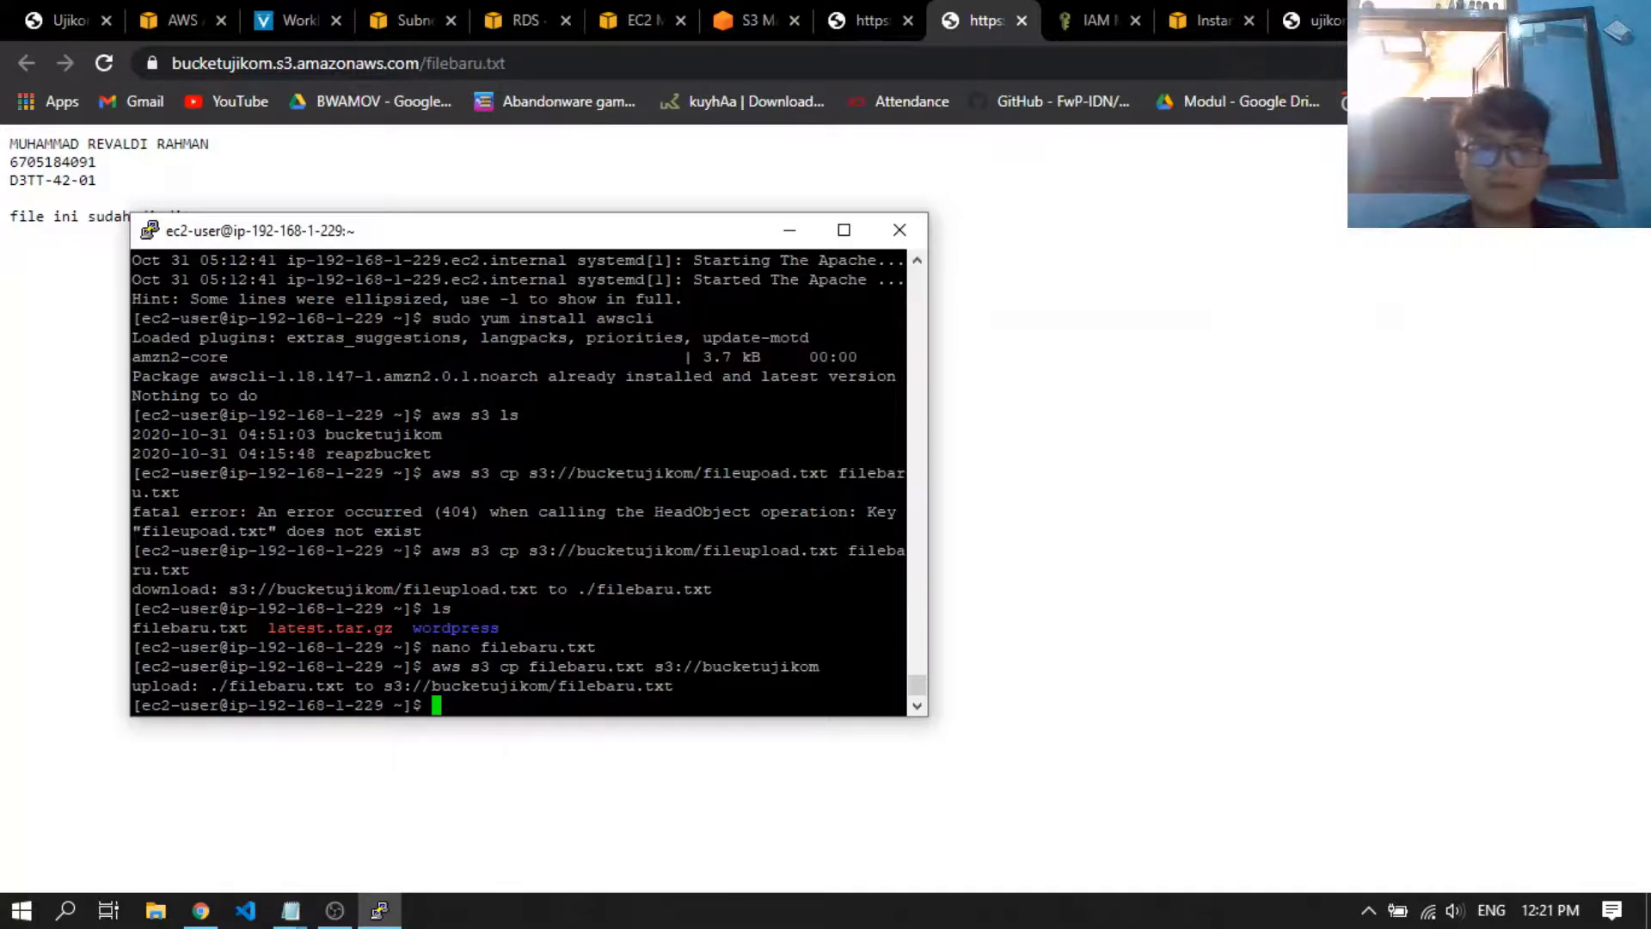
click(1176, 444)
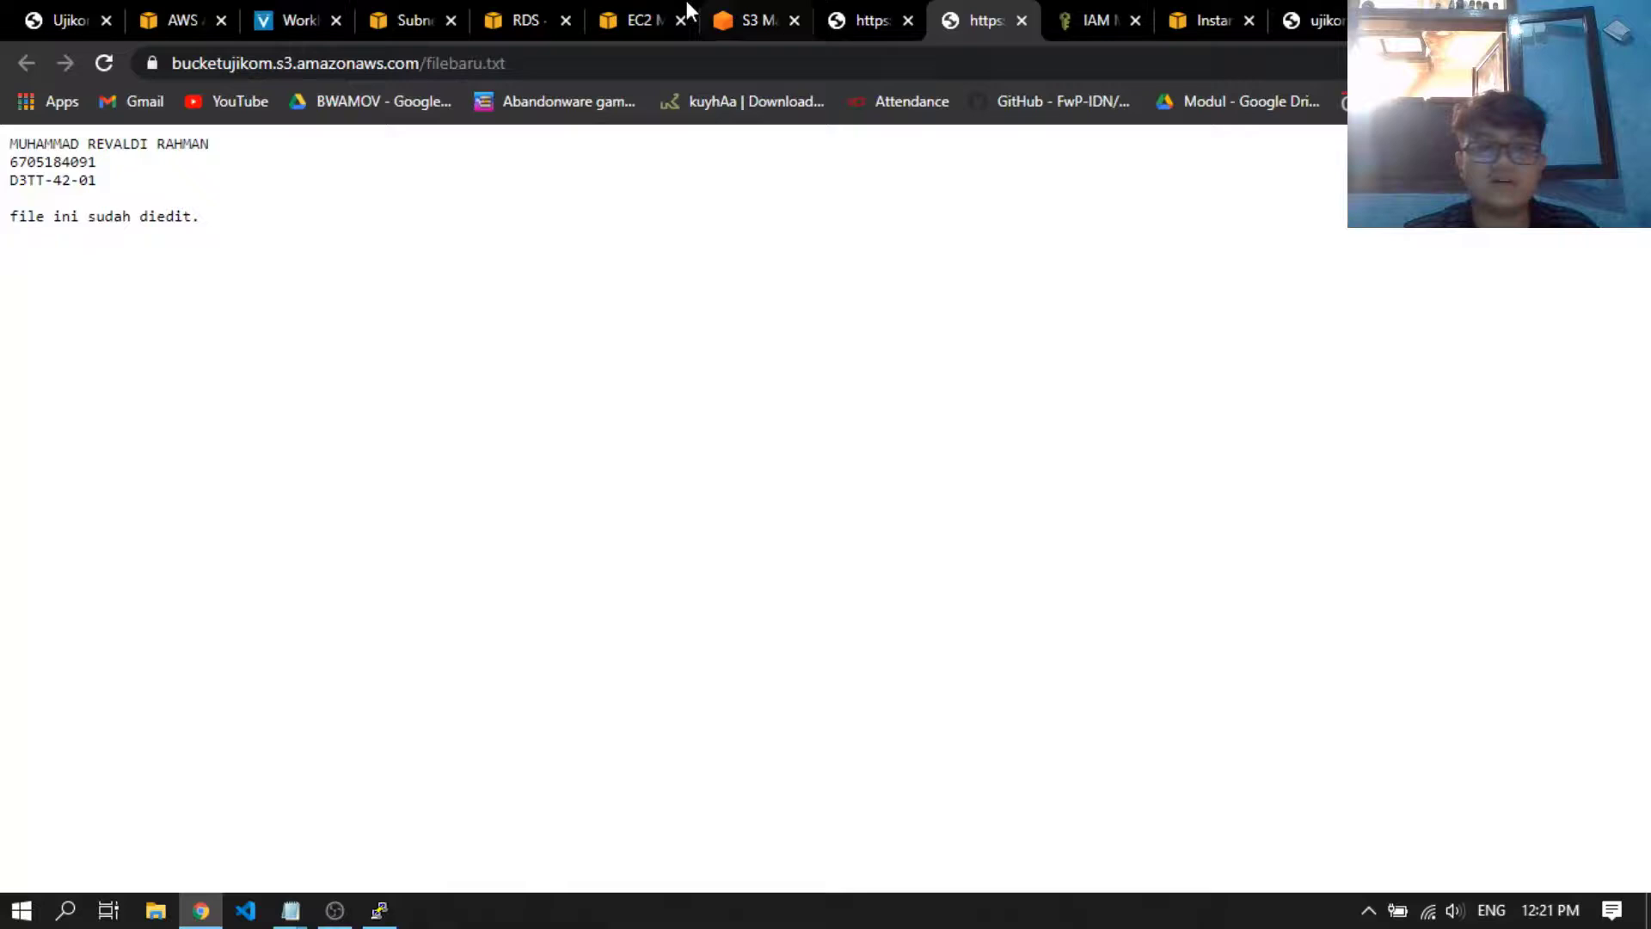
click(48, 7)
scroll(688, 516, down, 3)
scroll(738, 565, up, 3)
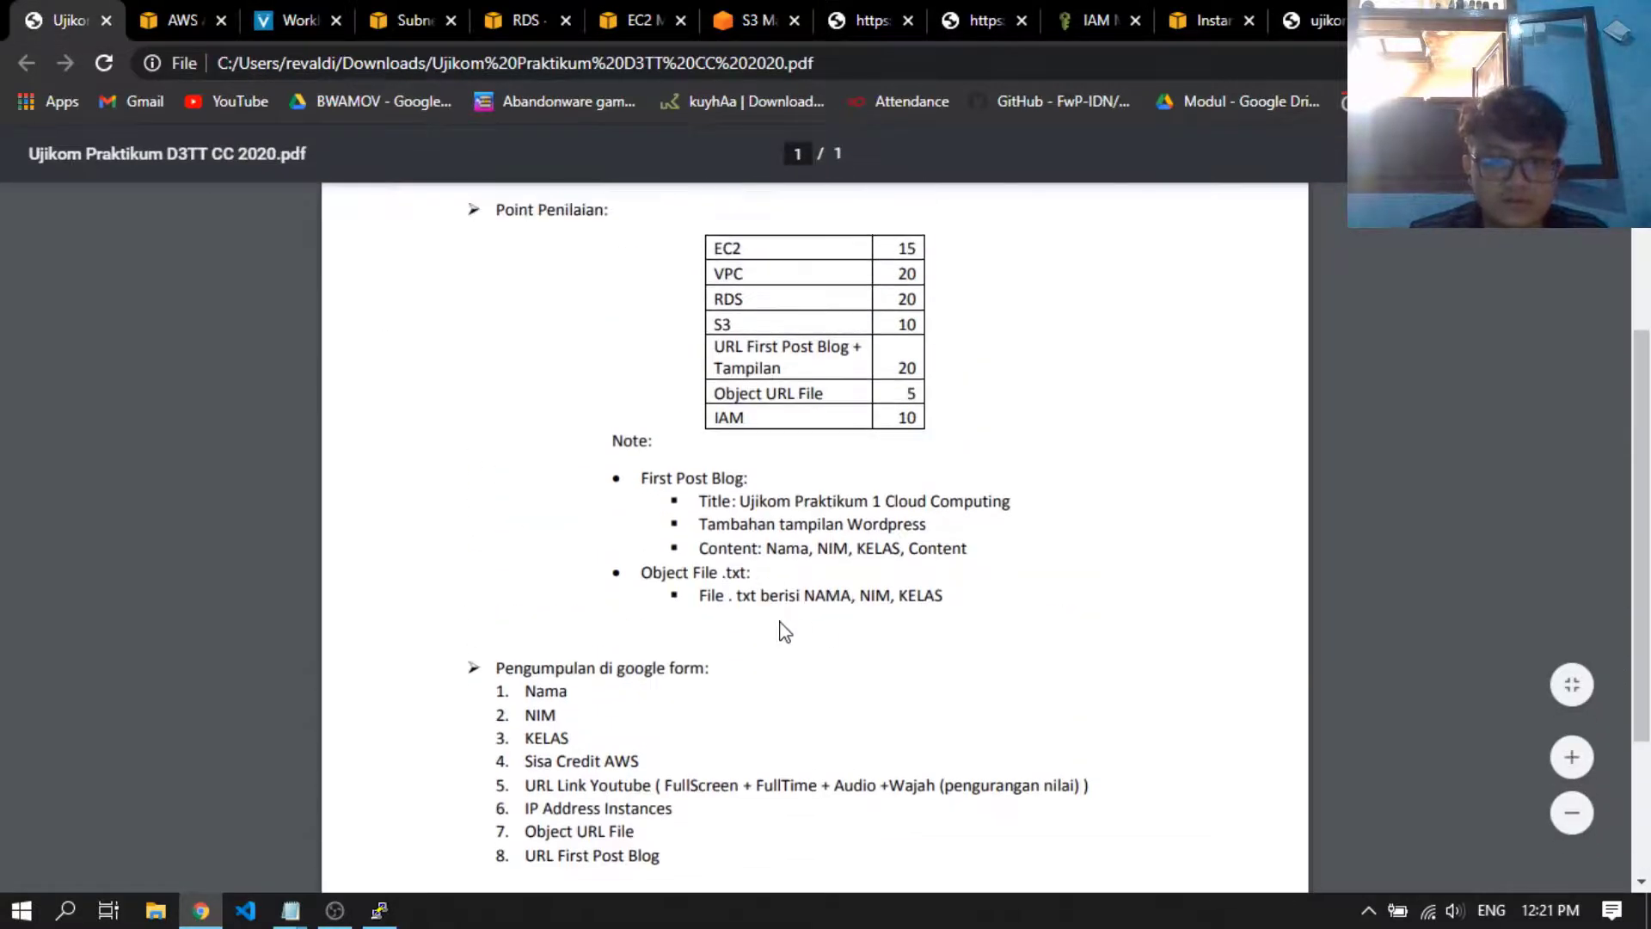
scroll(739, 629, down, 2)
scroll(733, 629, up, 2)
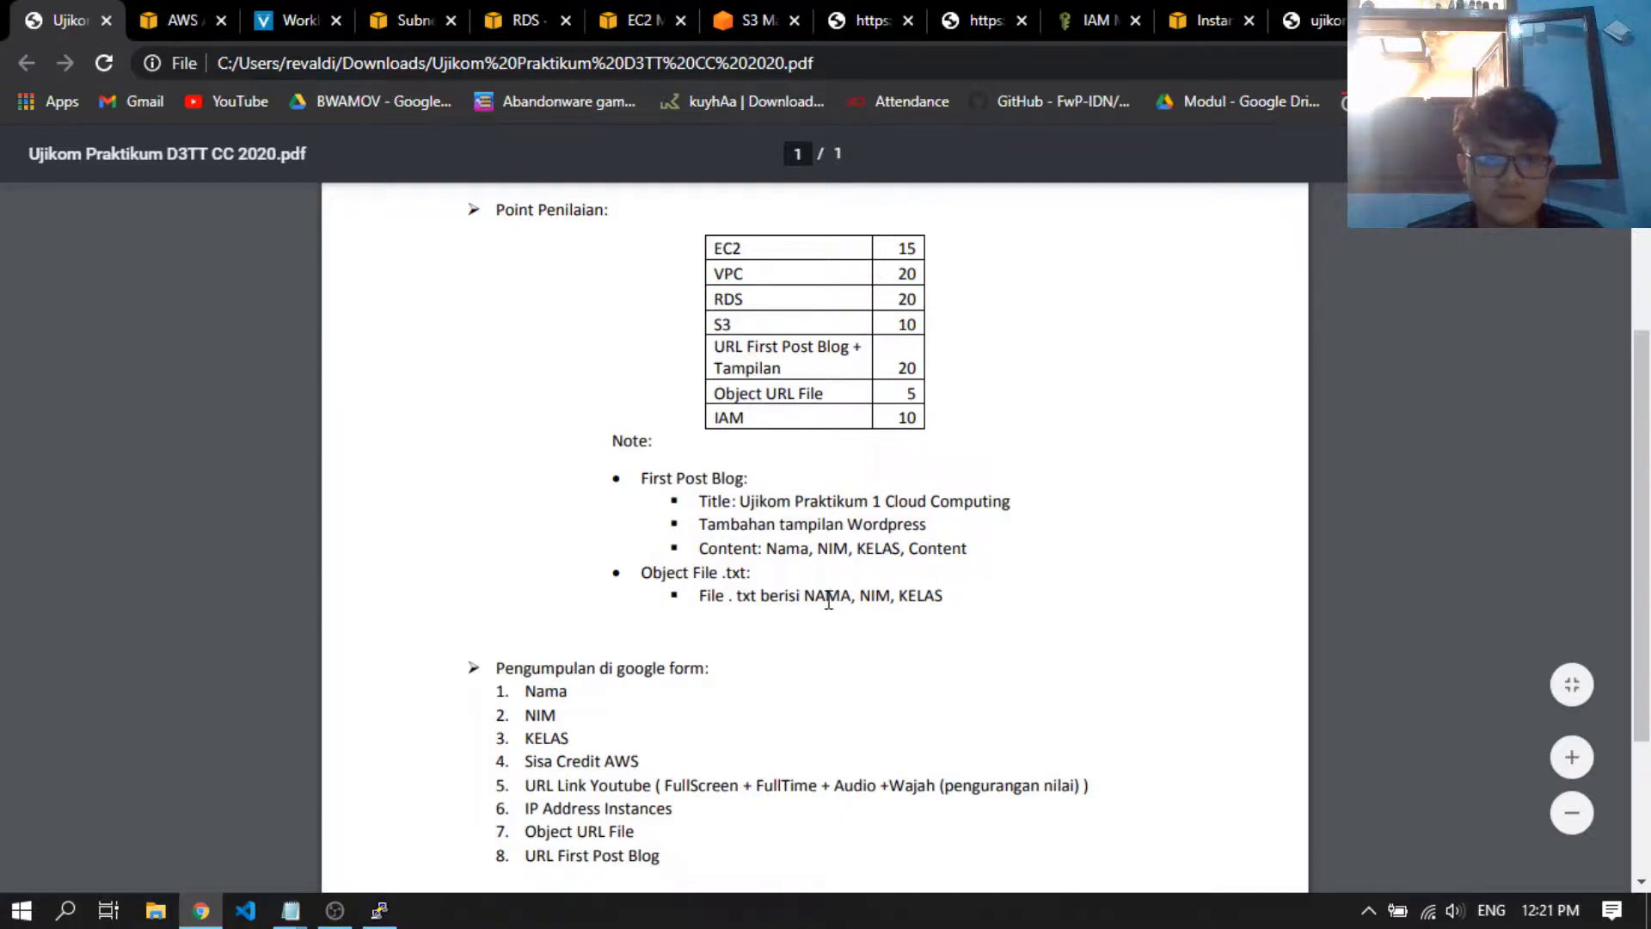
scroll(828, 600, down, 3)
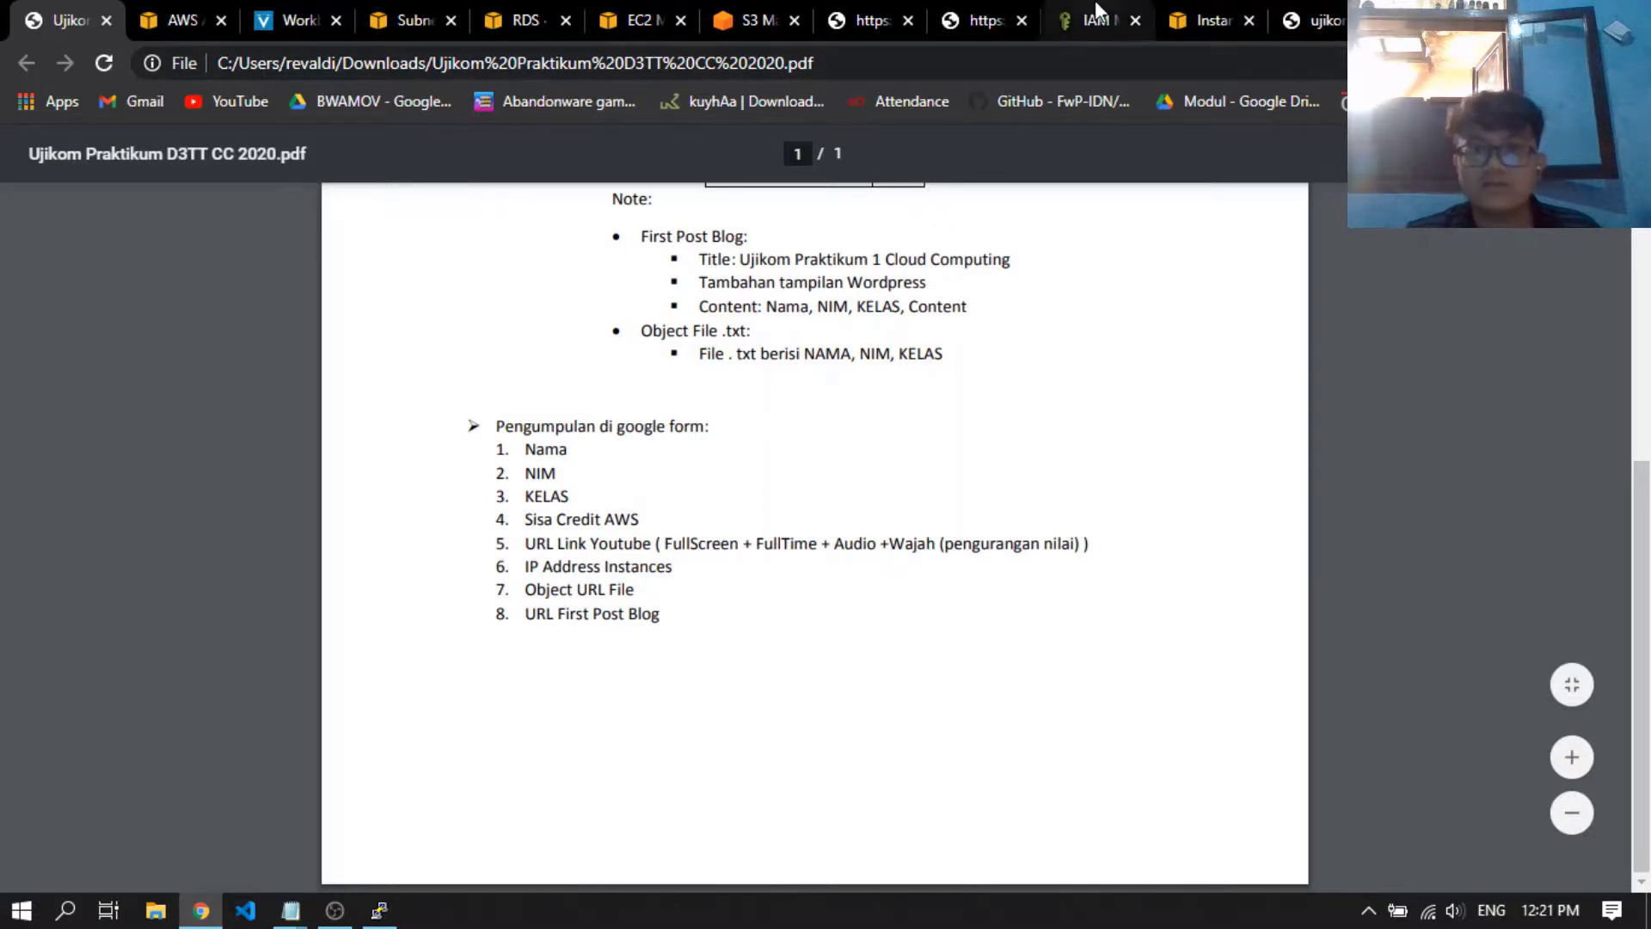
Recheck both S3 text files and the fileupload.txt object page, ending on the full text of filebaru.txt
click(980, 19)
click(892, 9)
click(950, 13)
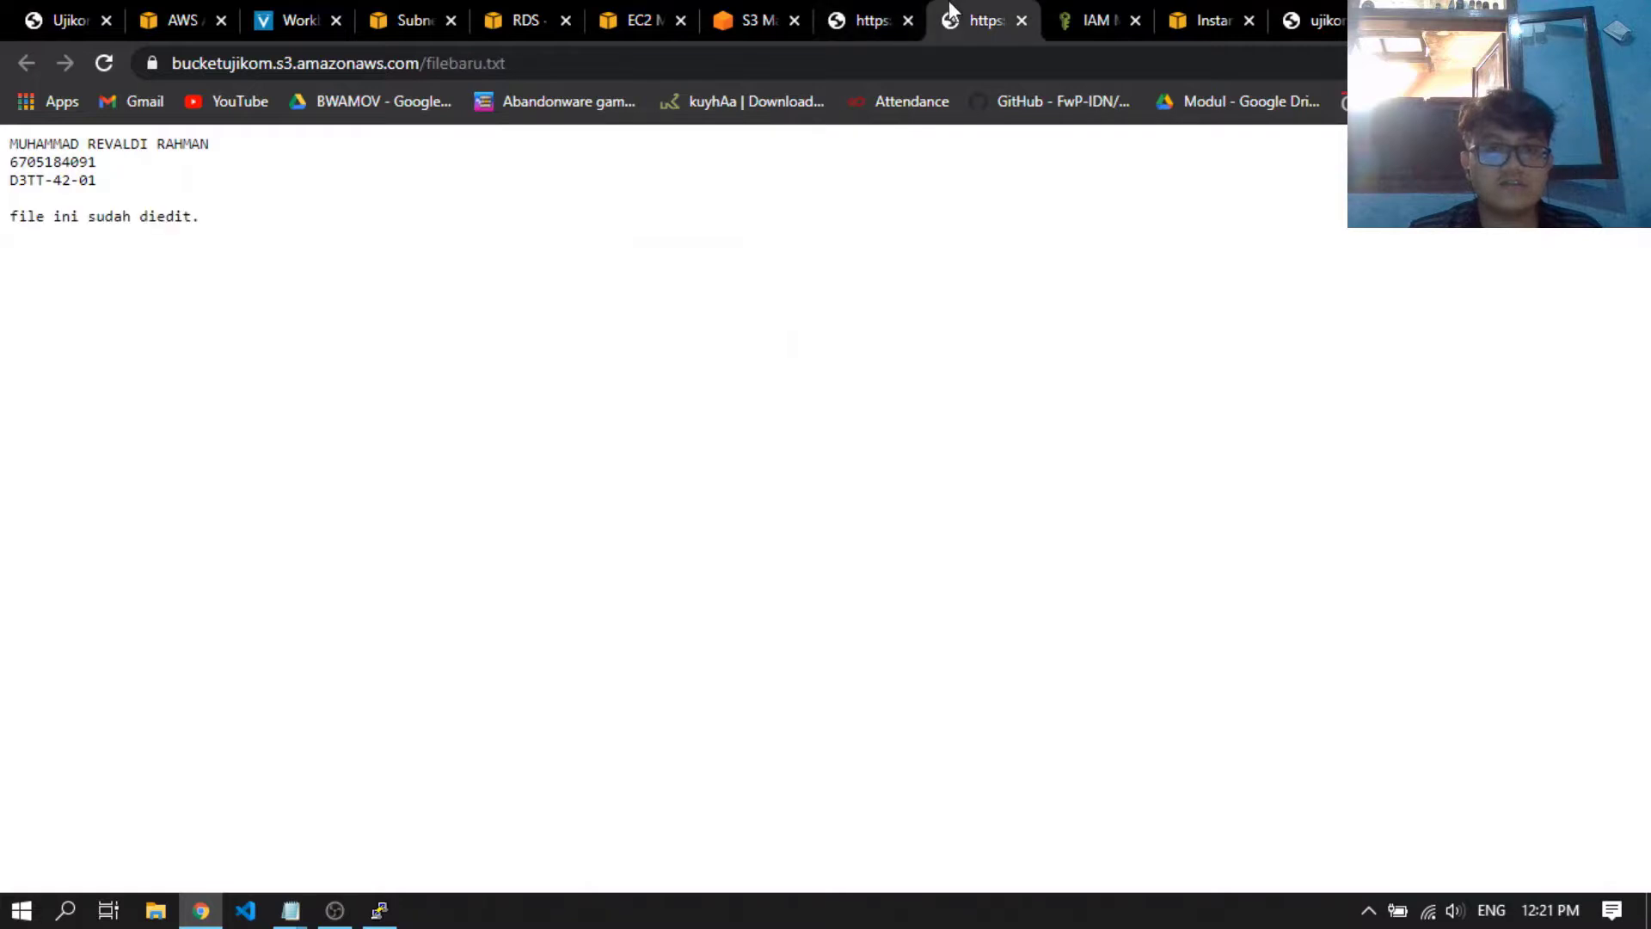
click(860, 12)
click(768, 10)
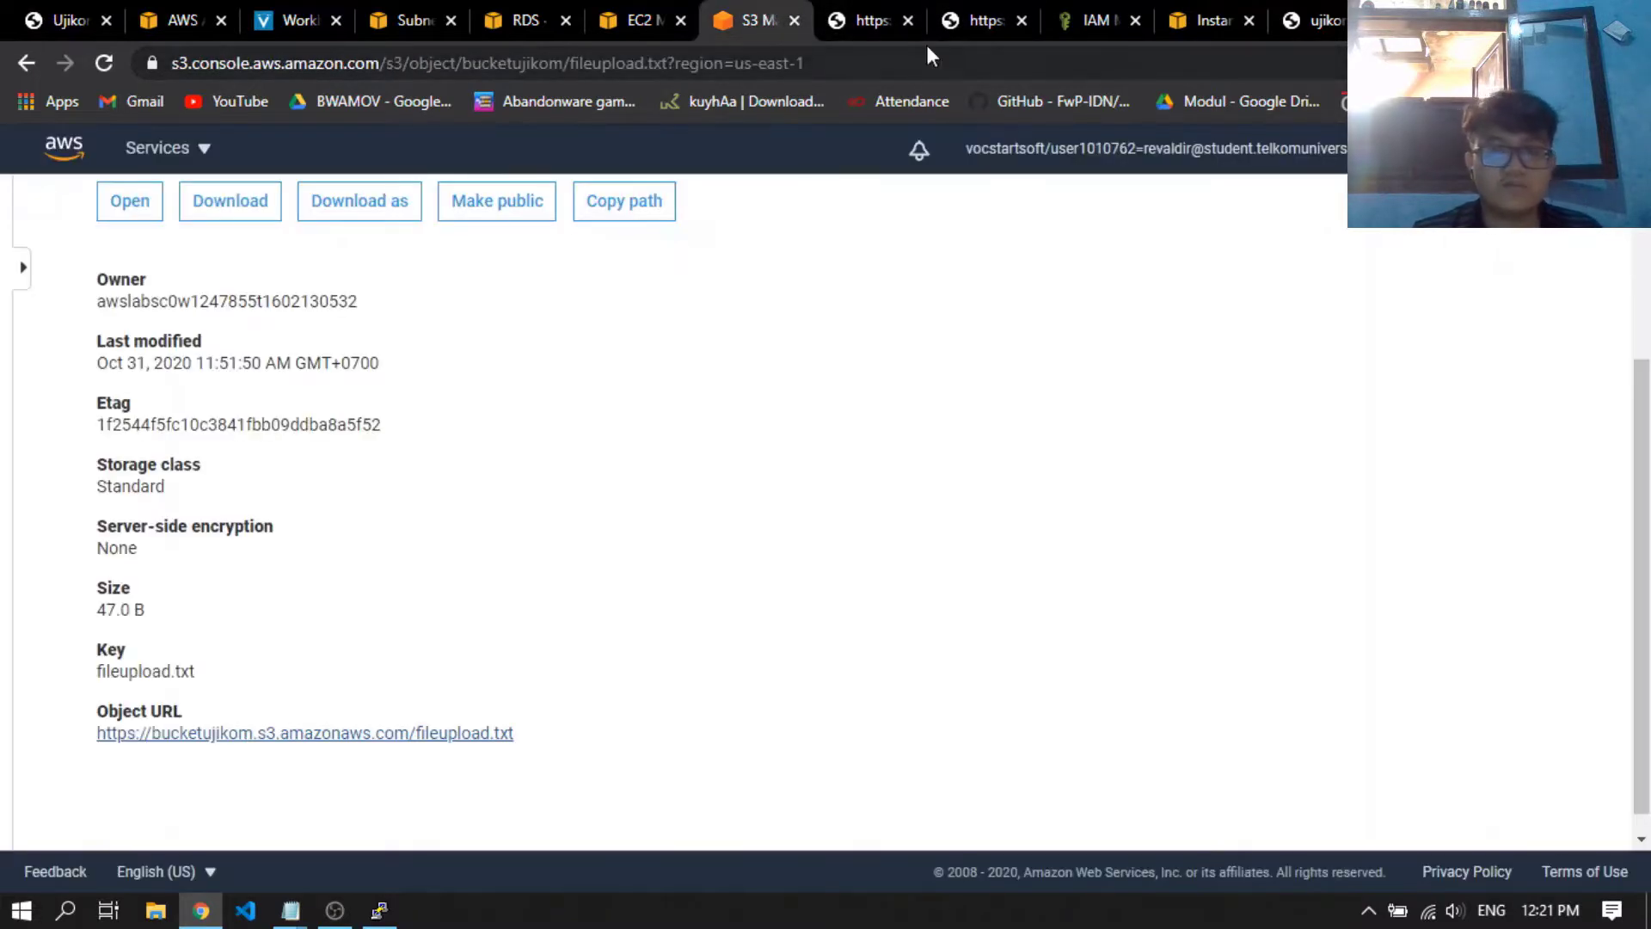
click(987, 7)
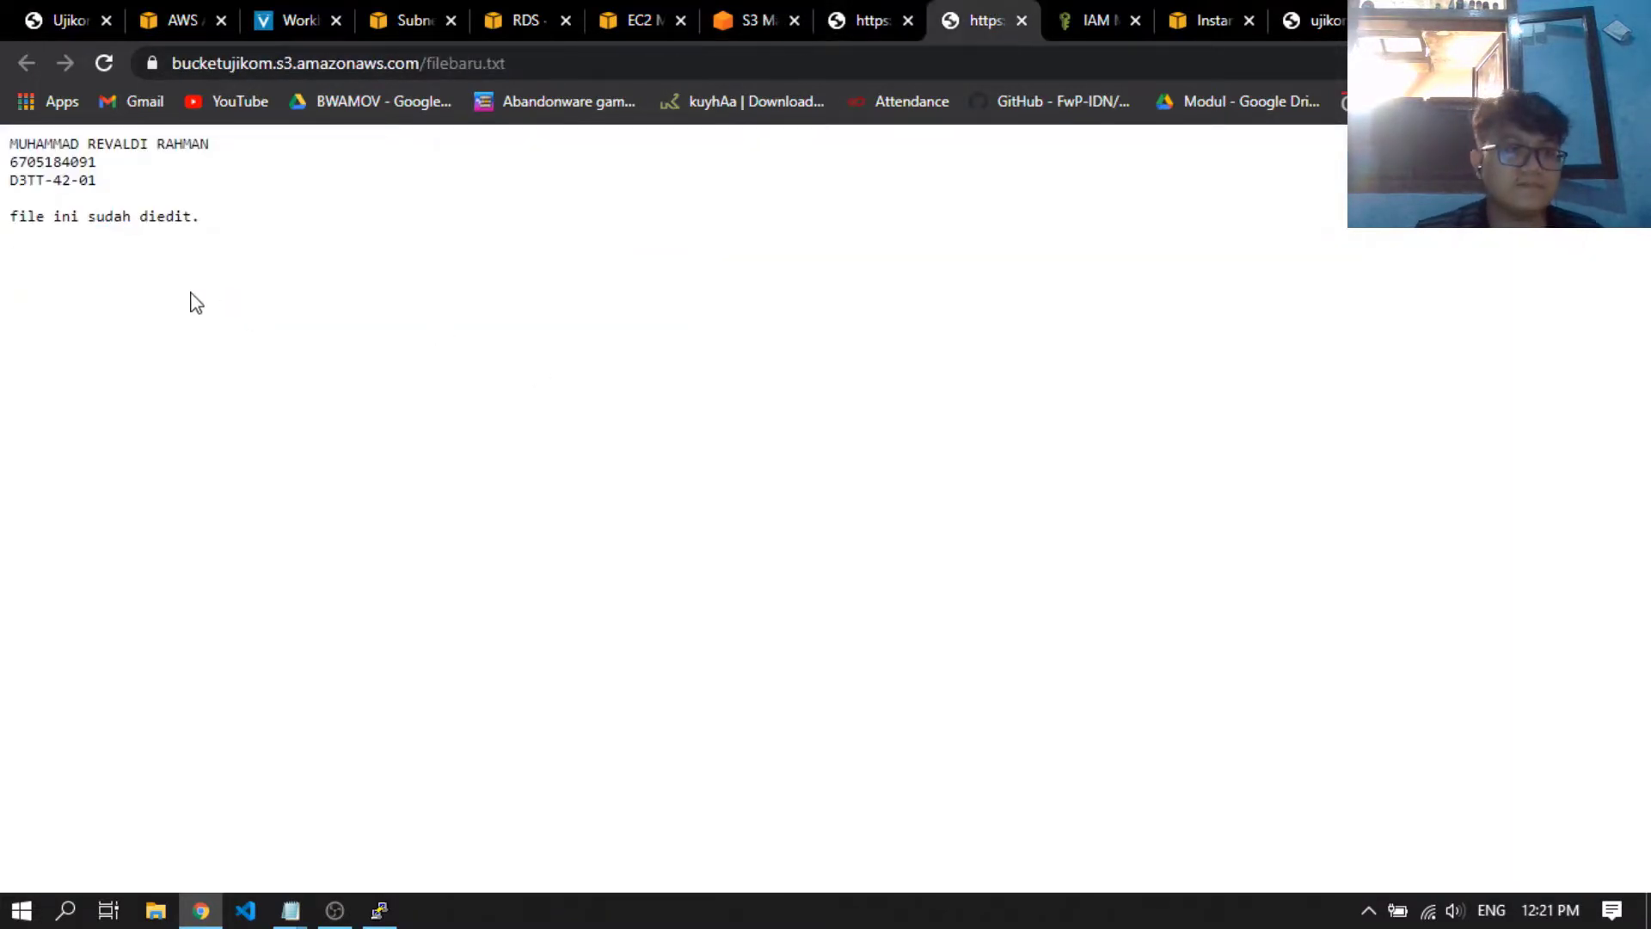
drag(201, 226, 4, 145)
click(404, 274)
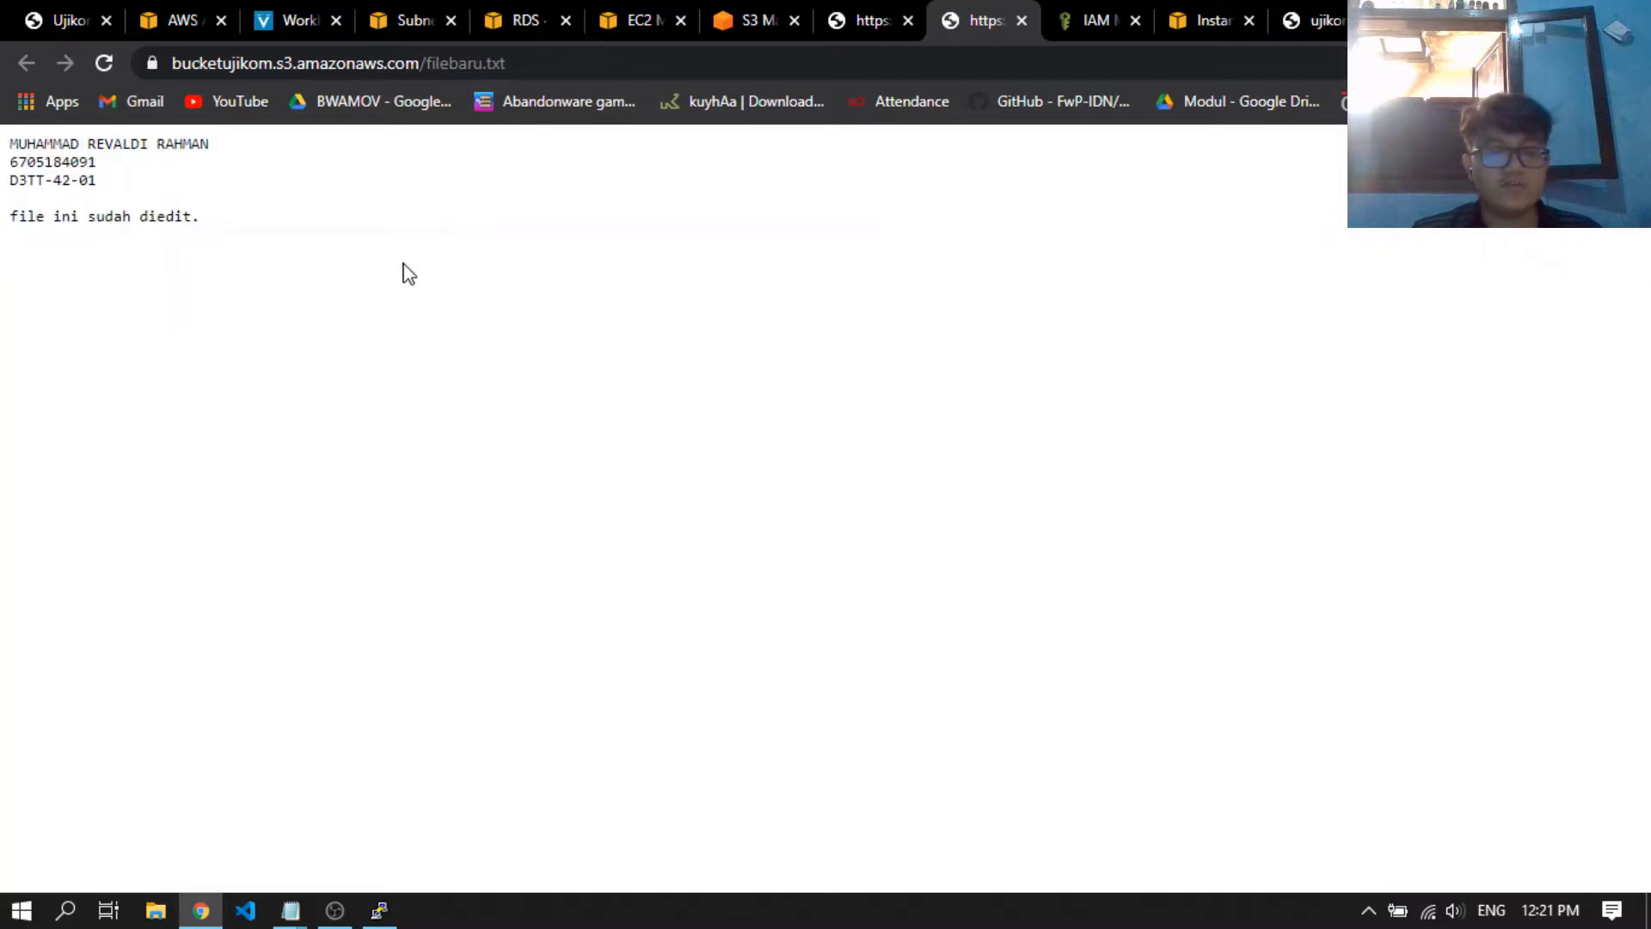